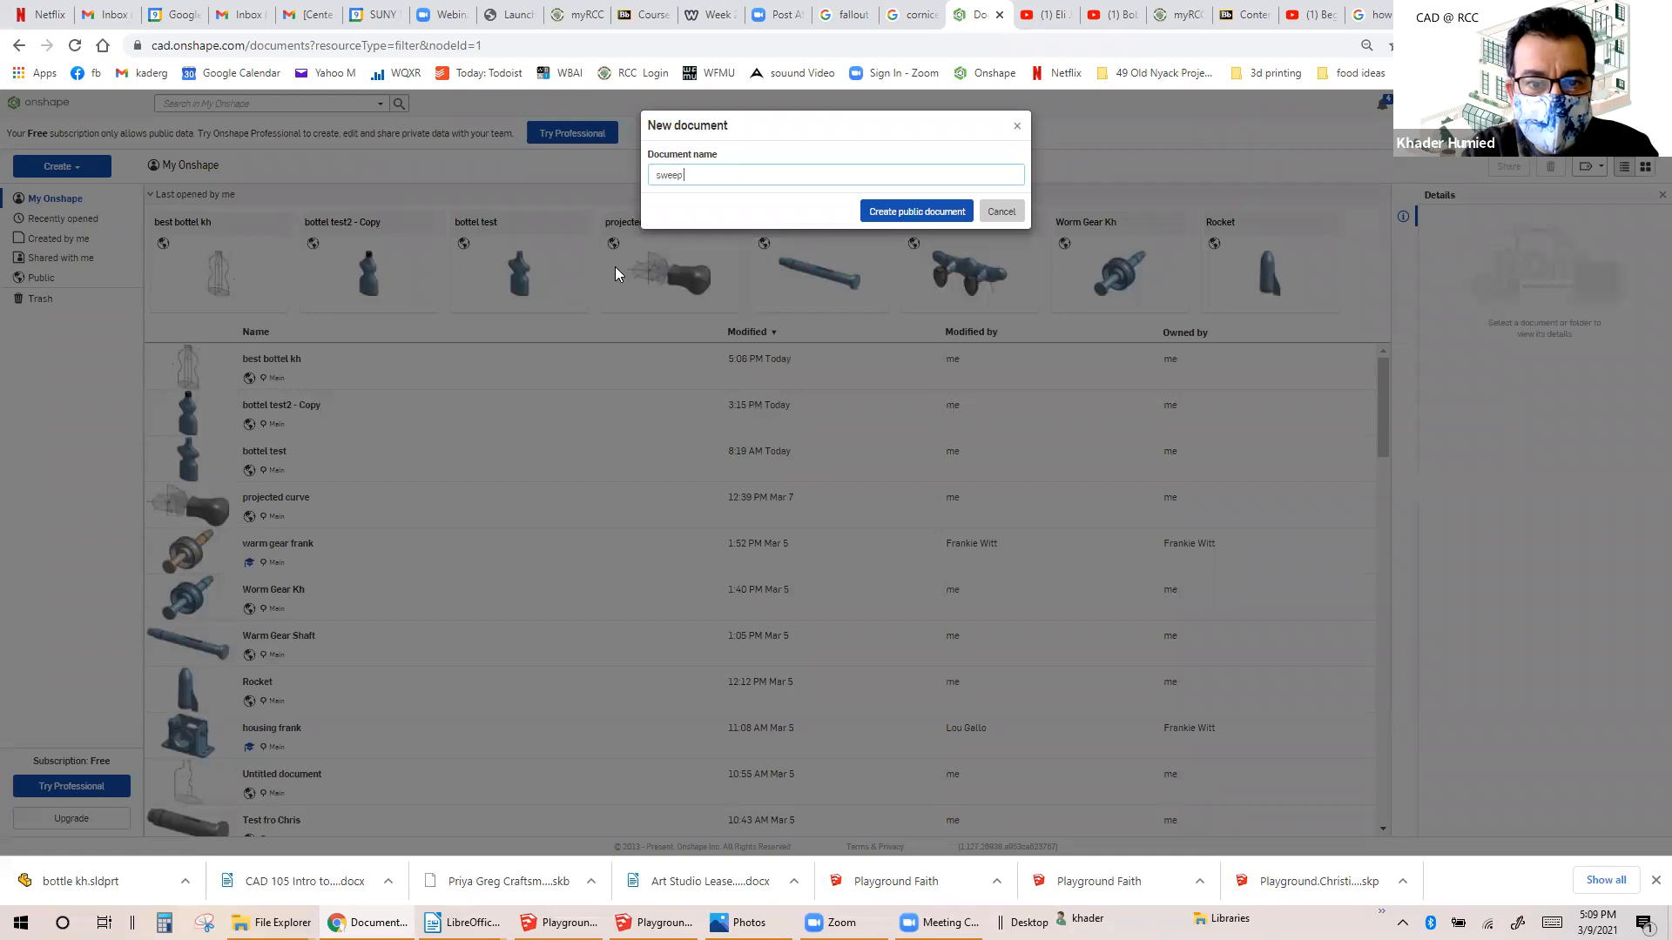
# Create a public document named "sweep bottle kh 203".
pyautogui.write('bott')
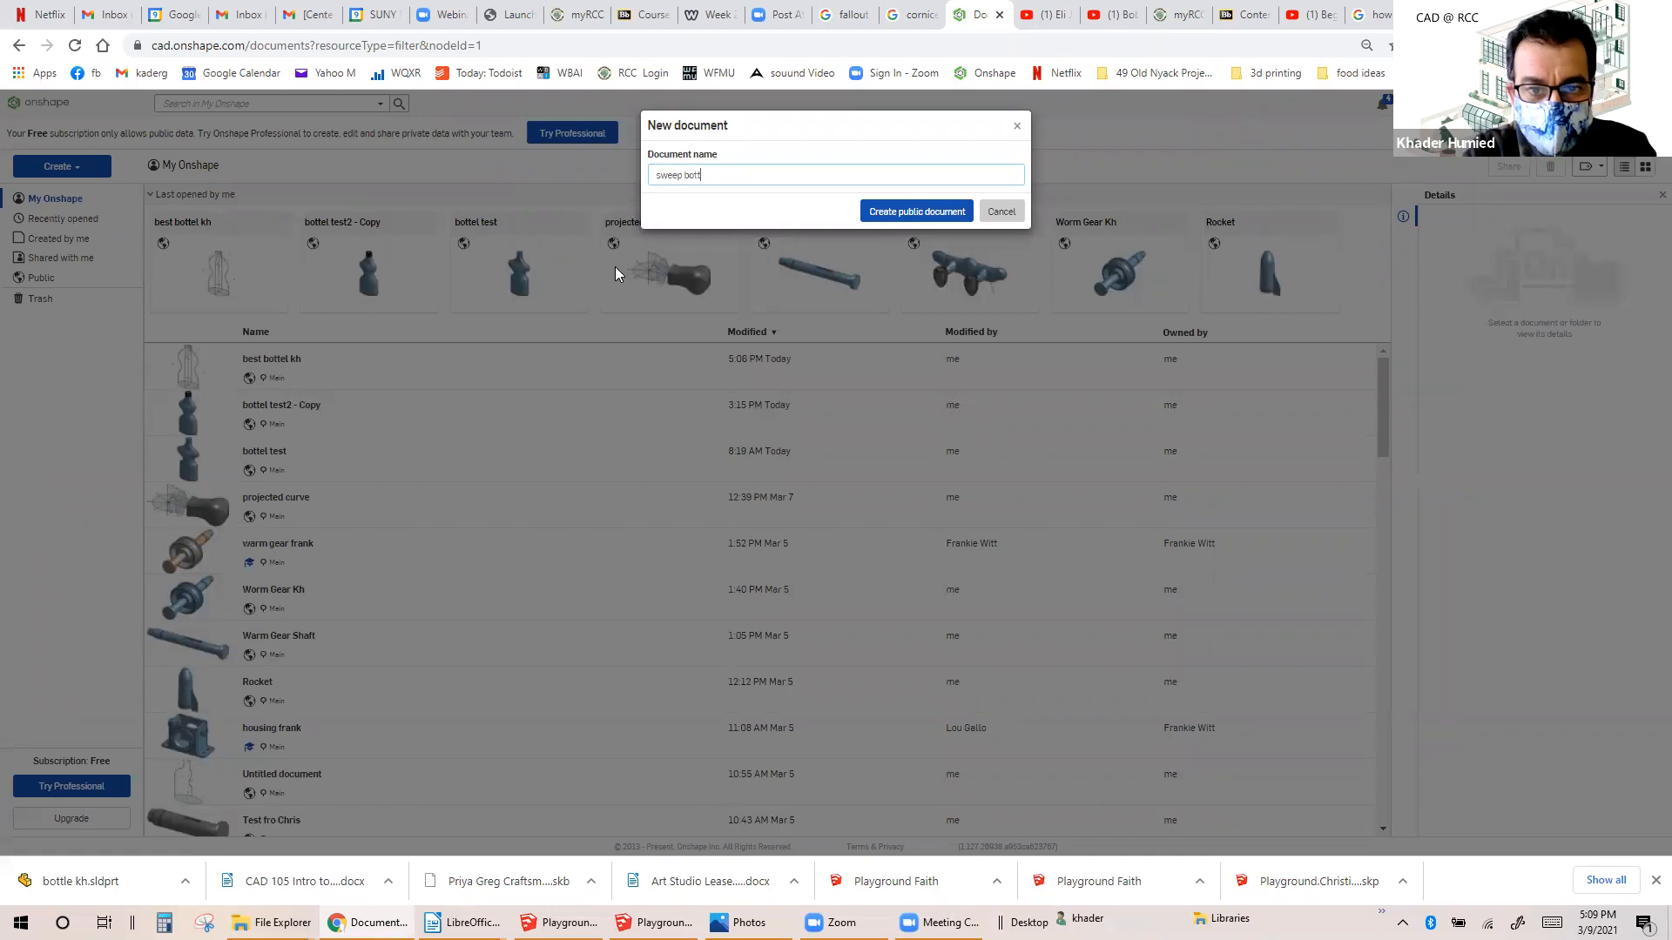
pyautogui.write('le kh 203')
pyautogui.click(953, 211)
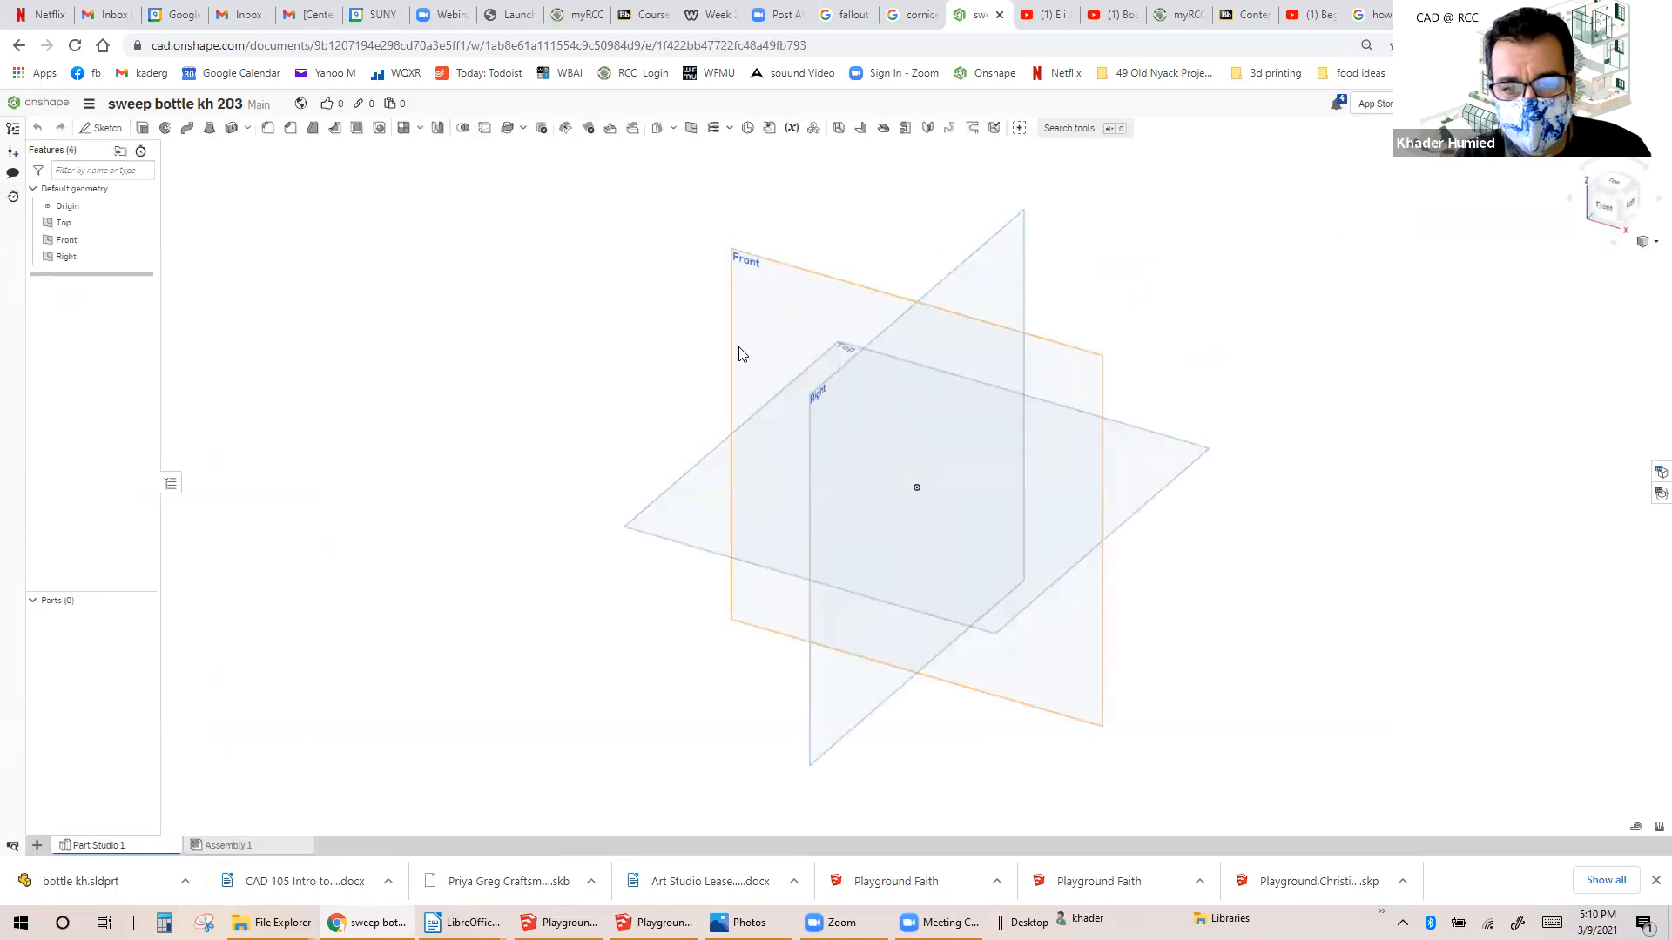
# Face the Front plane straight on and resize it into a tall, narrow rectangle extending mostly above the origin.
pyautogui.click(788, 315)
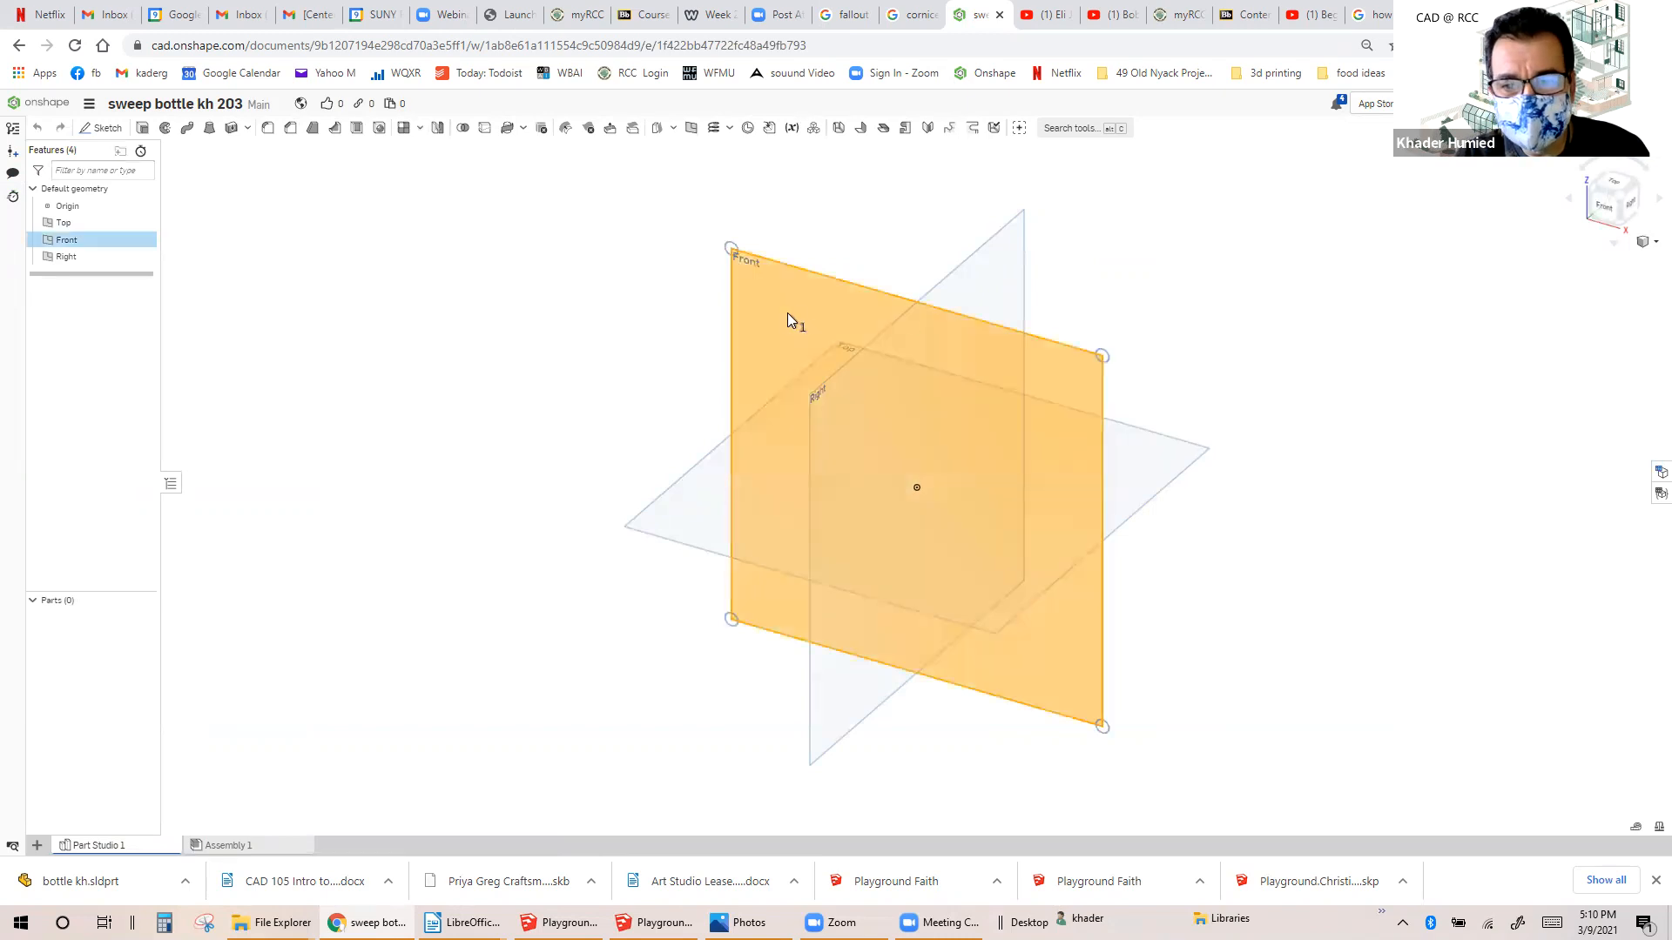
pyautogui.click(1606, 214)
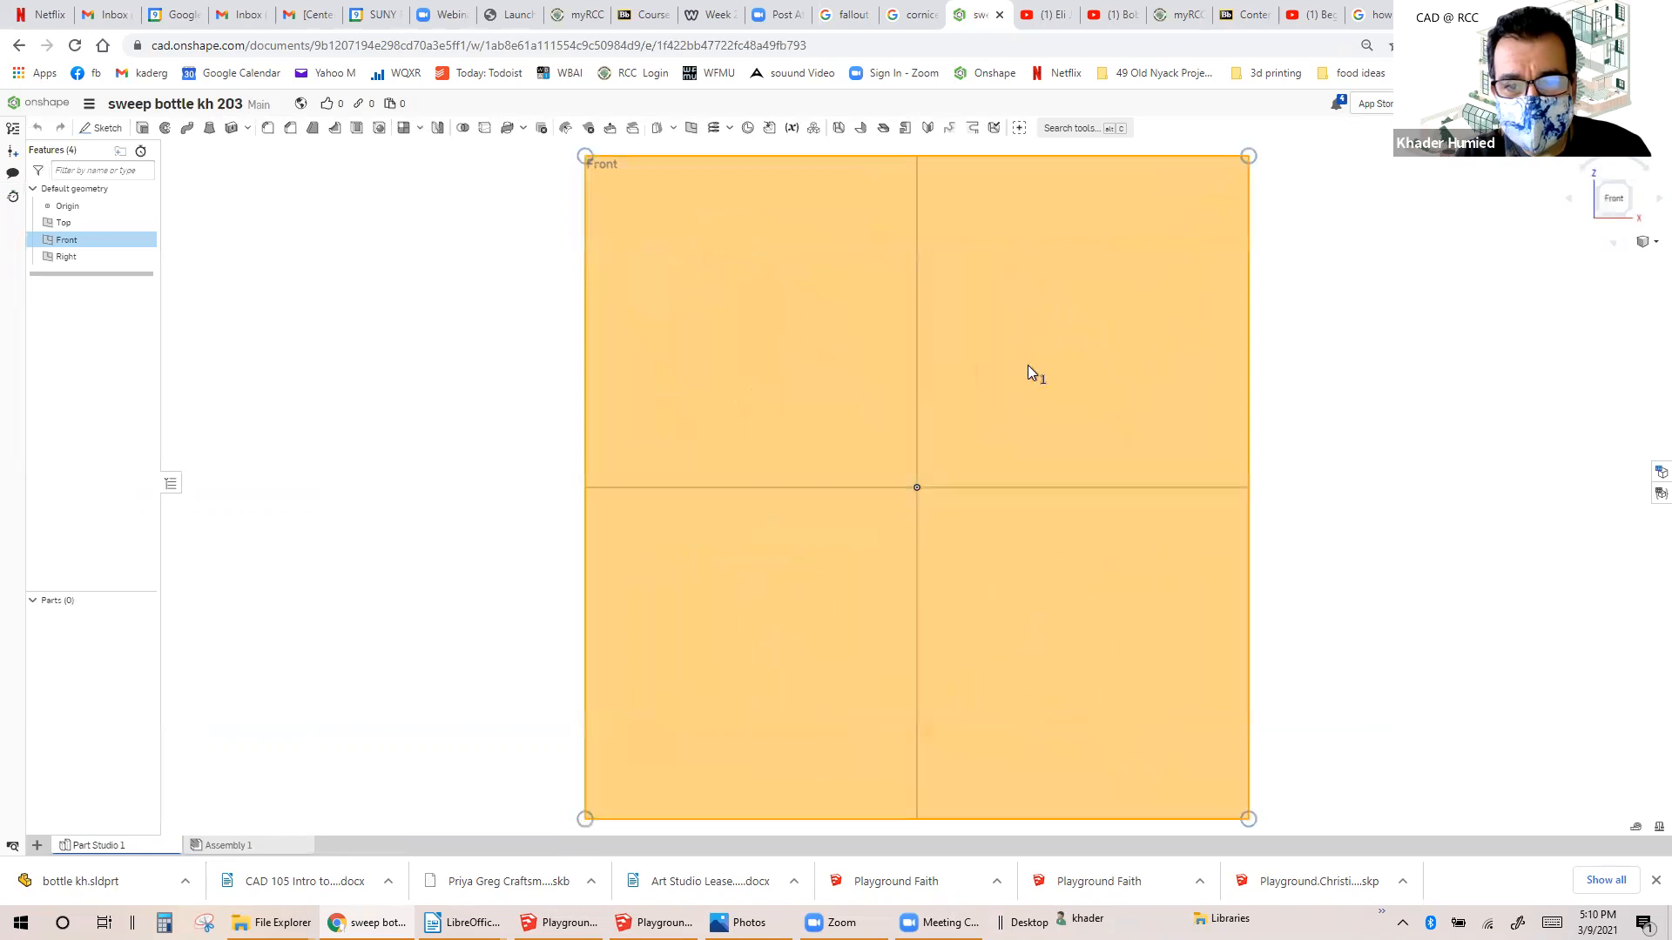
pyautogui.scroll(-5, 1049, 353)
pyautogui.moveTo(1109, 287); pyautogui.dragTo(1110, 160)
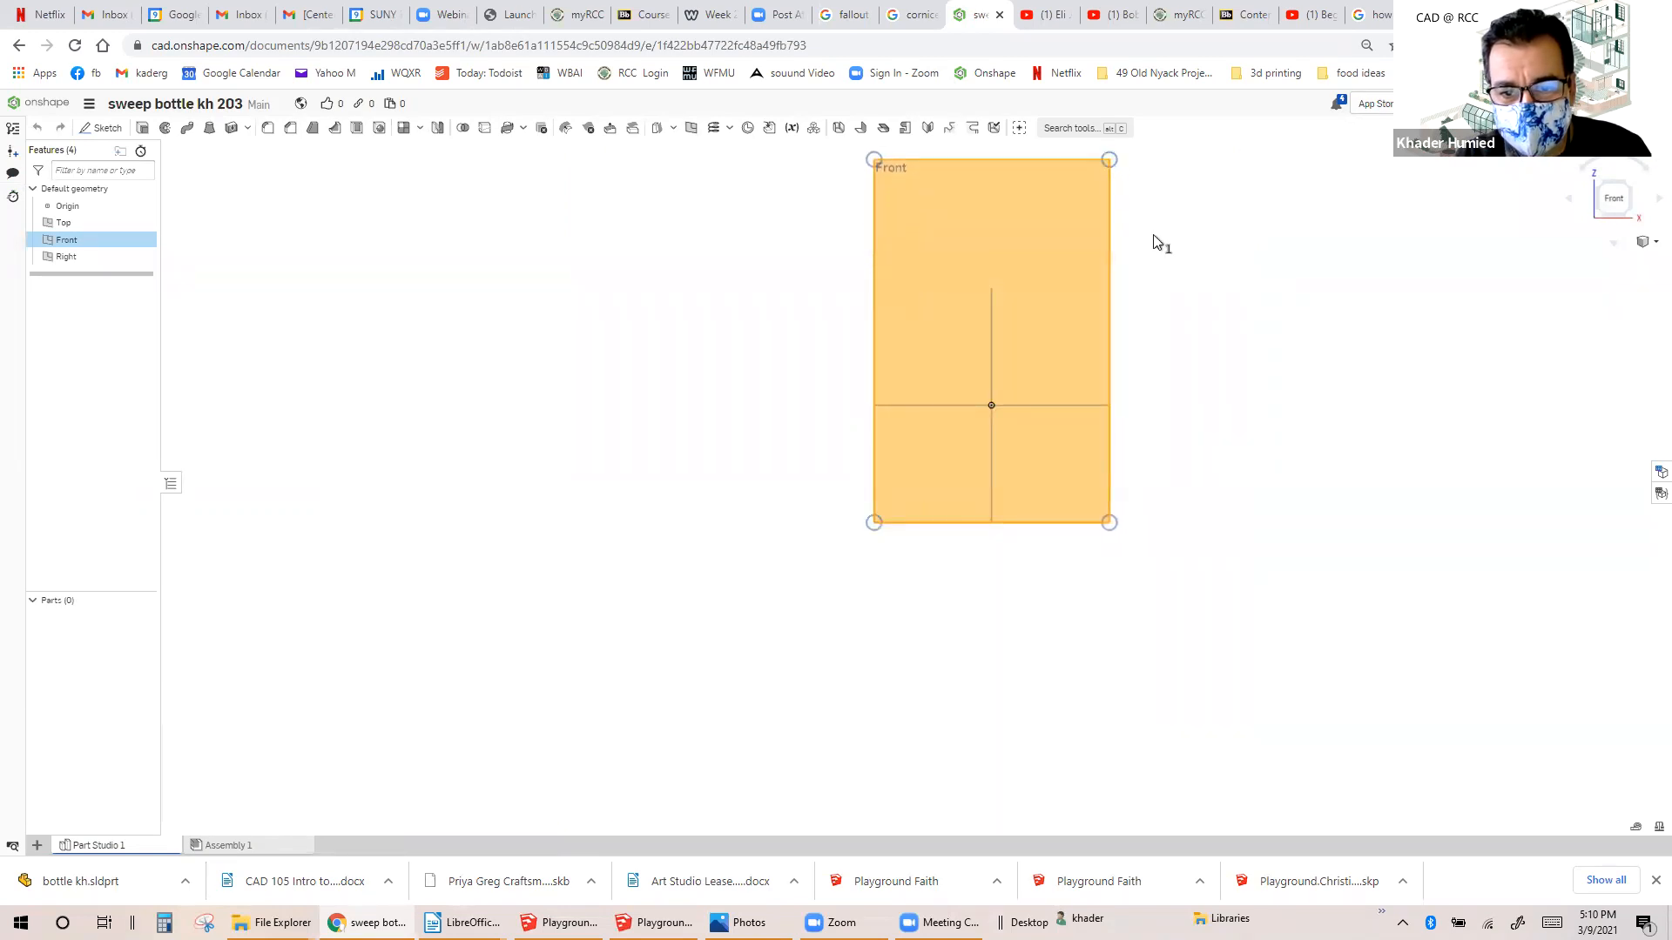
pyautogui.click(1159, 243)
pyautogui.moveTo(1078, 287); pyautogui.dragTo(944, 393, button='middle')
pyautogui.scroll(3, 944, 393)
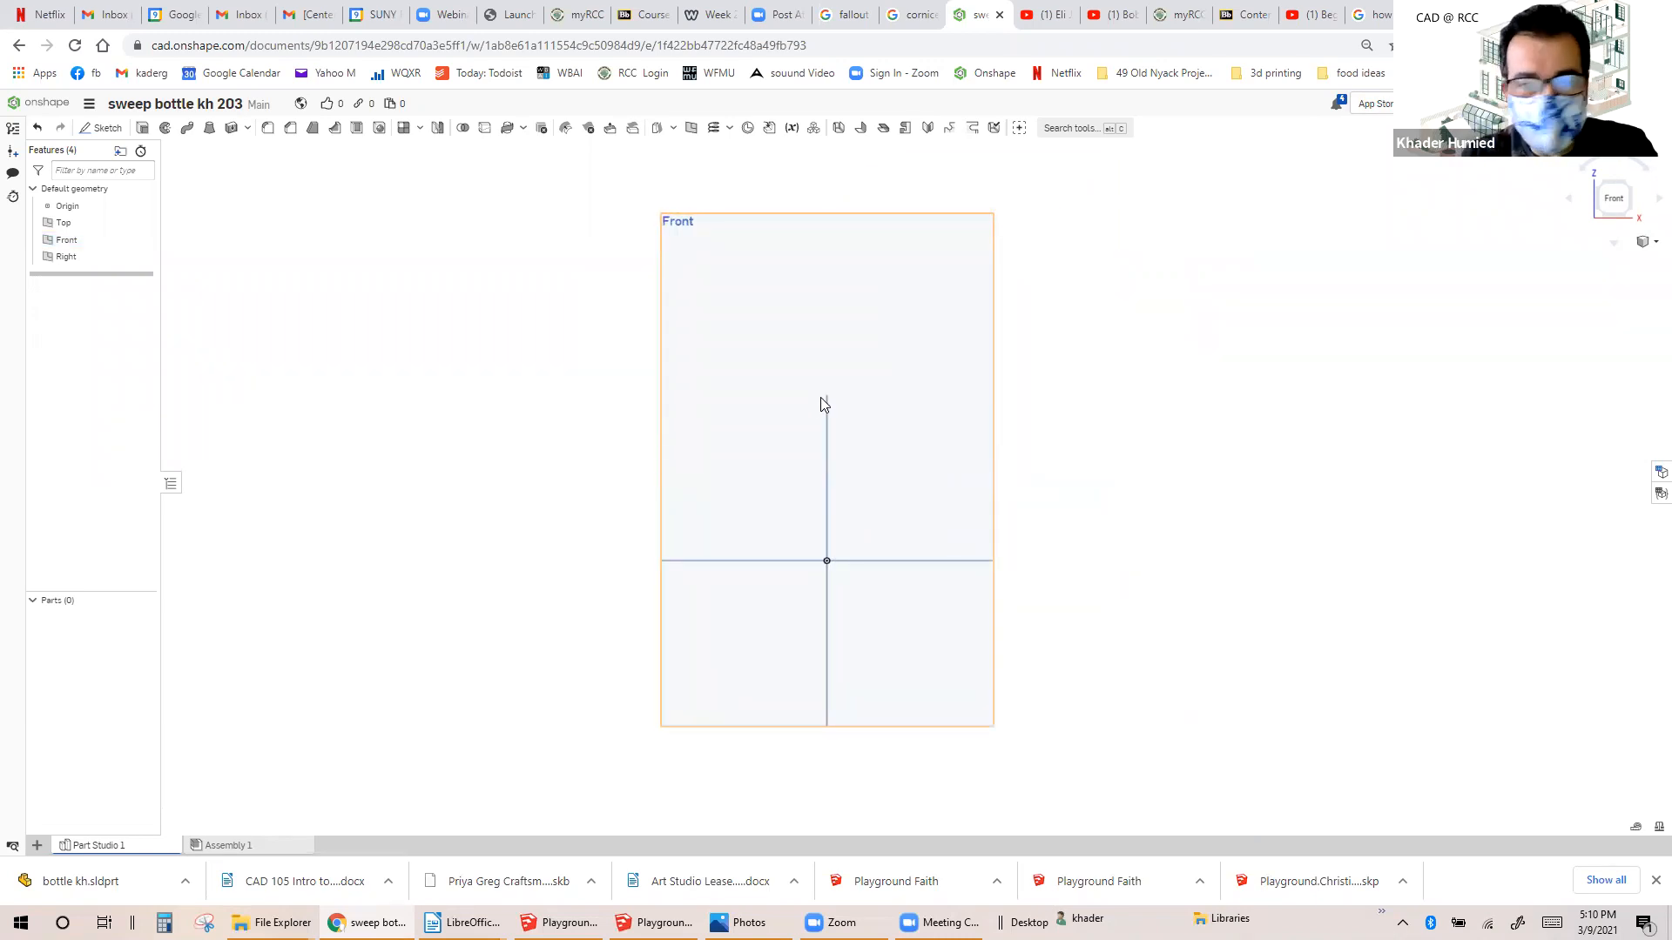
# Sketch a 7 in vertical construction line upward from the origin on the Front plane.
pyautogui.click(104, 134)
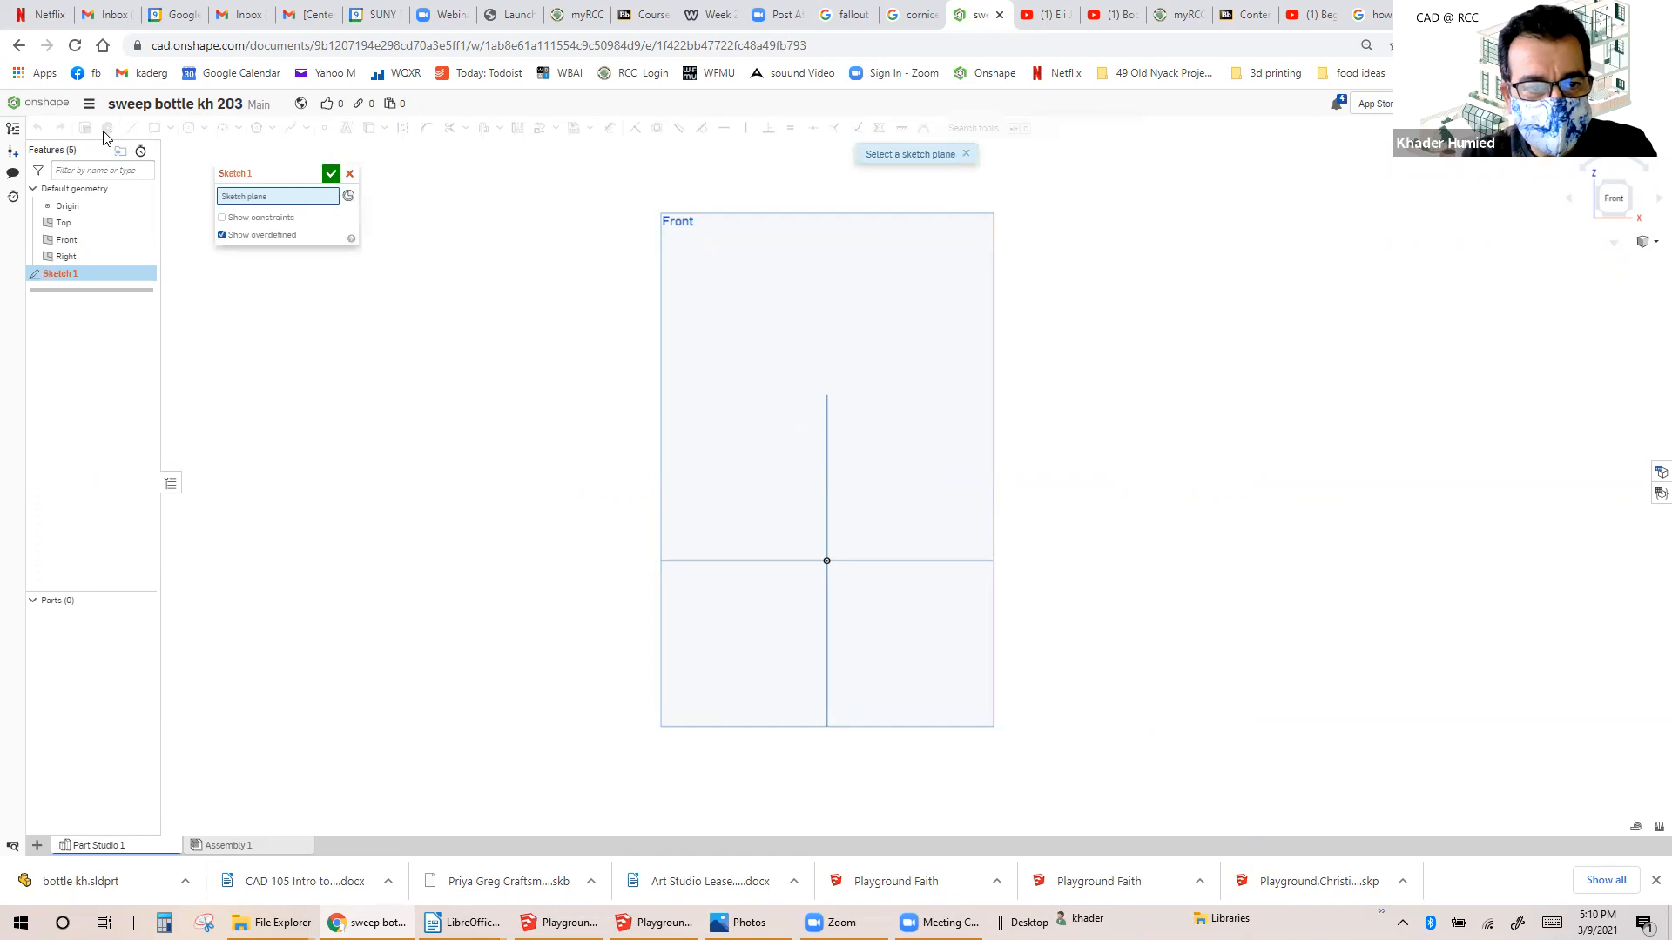
pyautogui.click(696, 283)
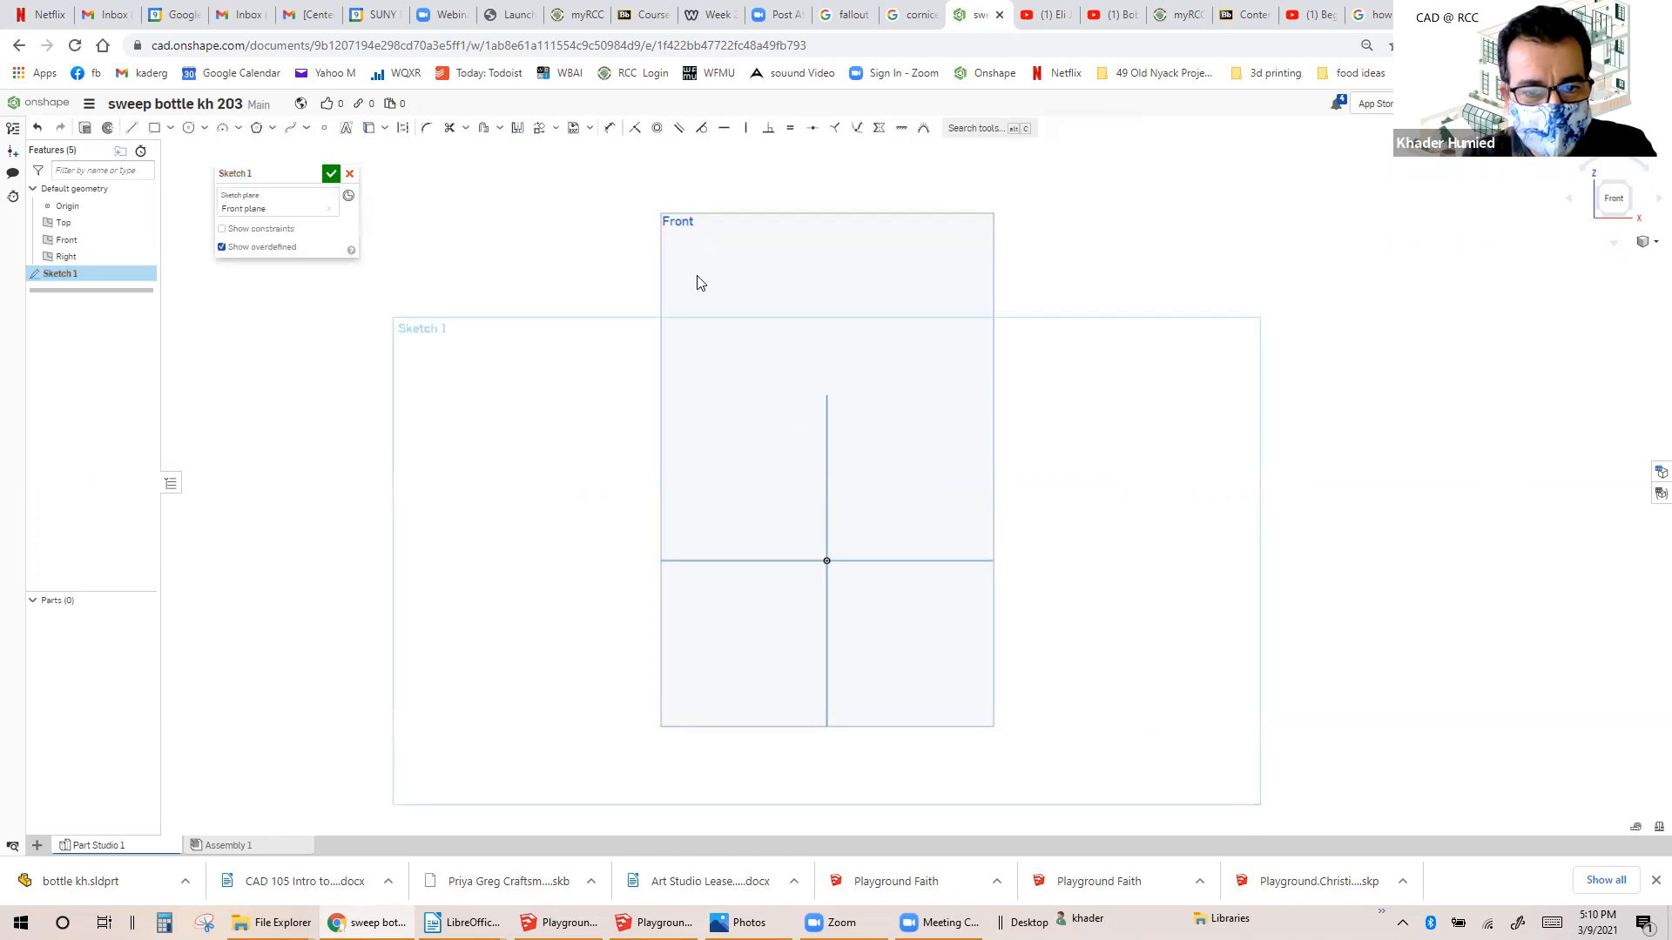
pyautogui.click(132, 129)
pyautogui.click(826, 561)
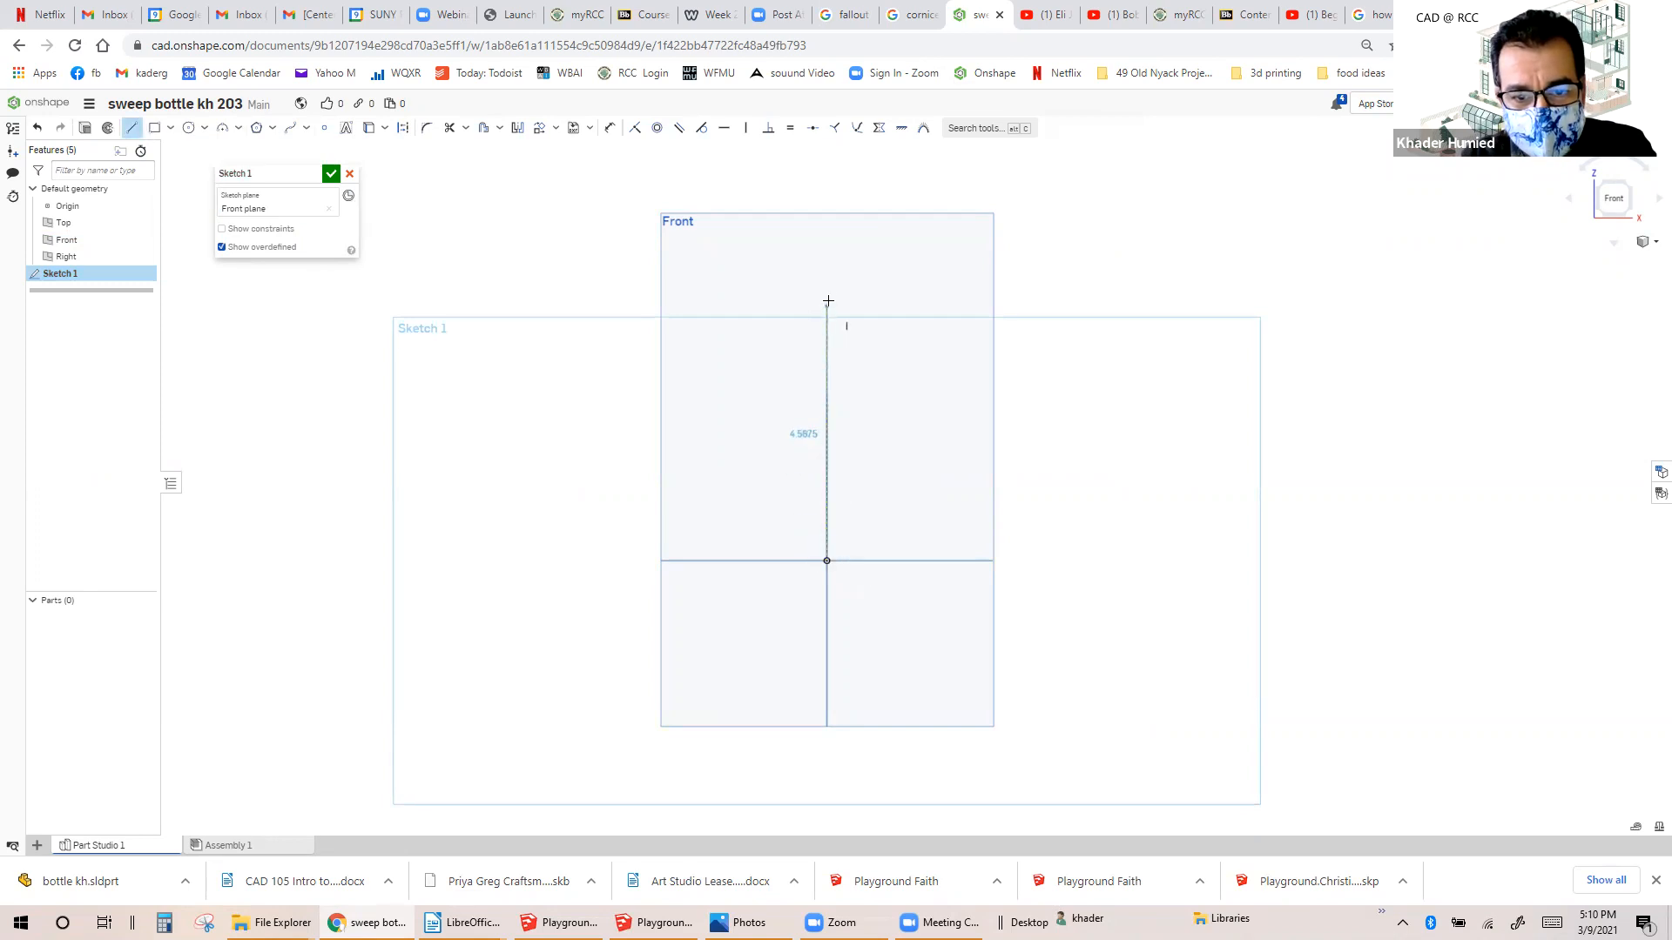
pyautogui.click(826, 270)
pyautogui.write('7')
pyautogui.press('Return')
pyautogui.press('Escape')
pyautogui.click(826, 288)
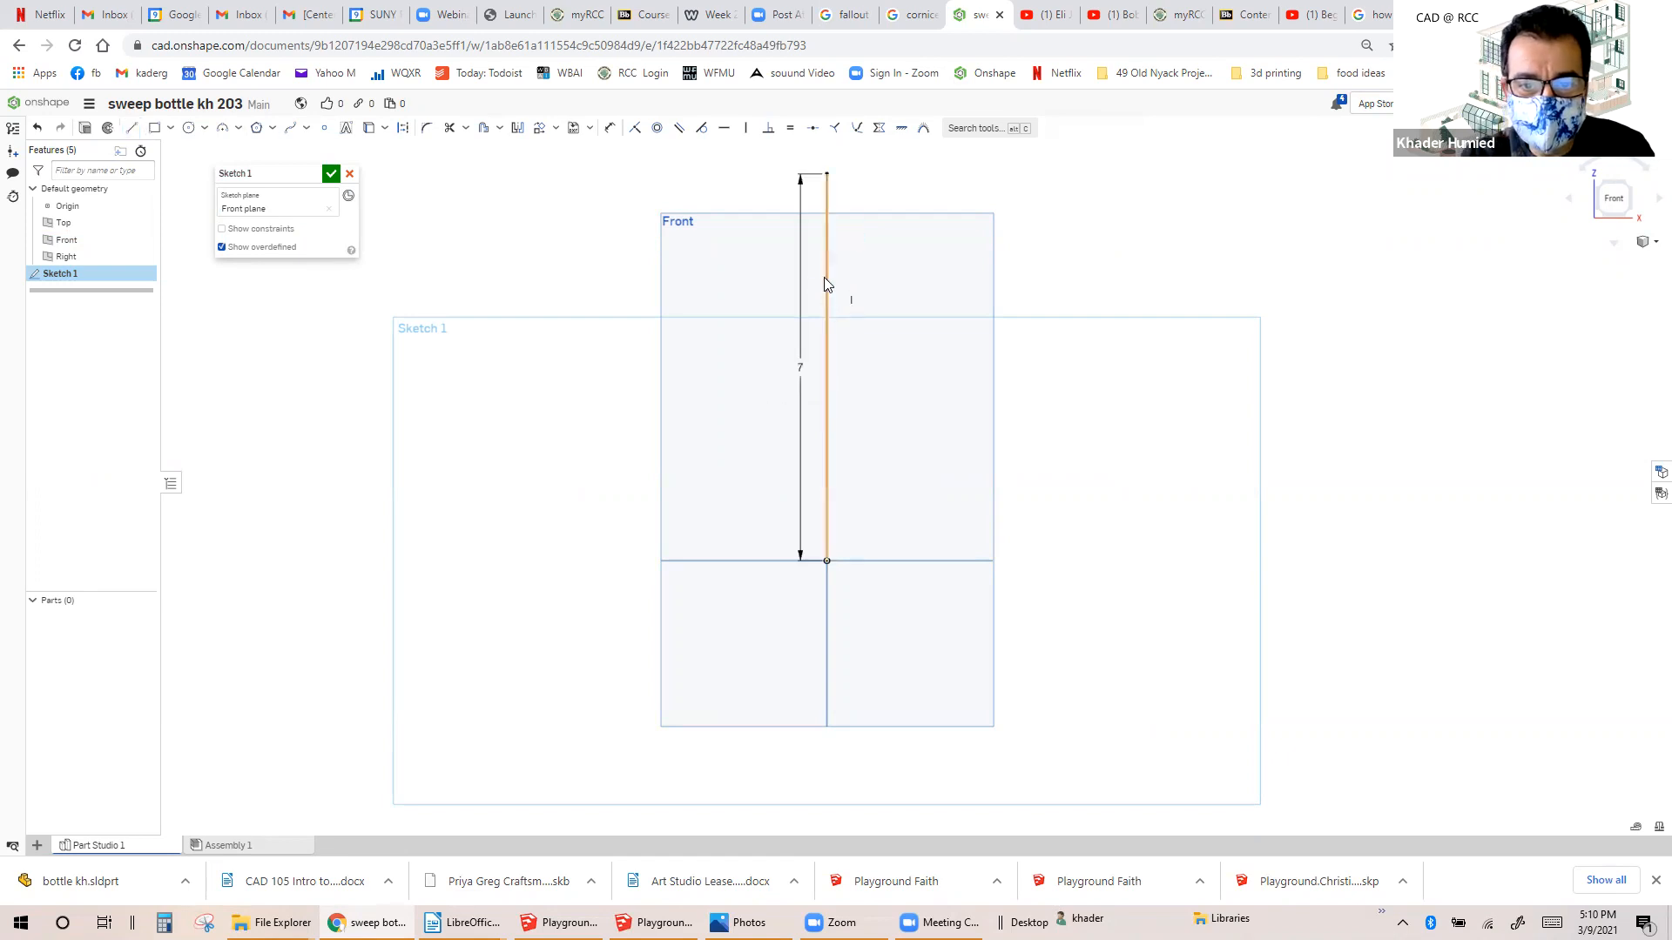
pyautogui.click(403, 129)
pyautogui.click(514, 286)
# Add a 1.75 in horizontal construction line running right from the origin.
pyautogui.scroll(-2, 720, 355)
pyautogui.scroll(2, 797, 228)
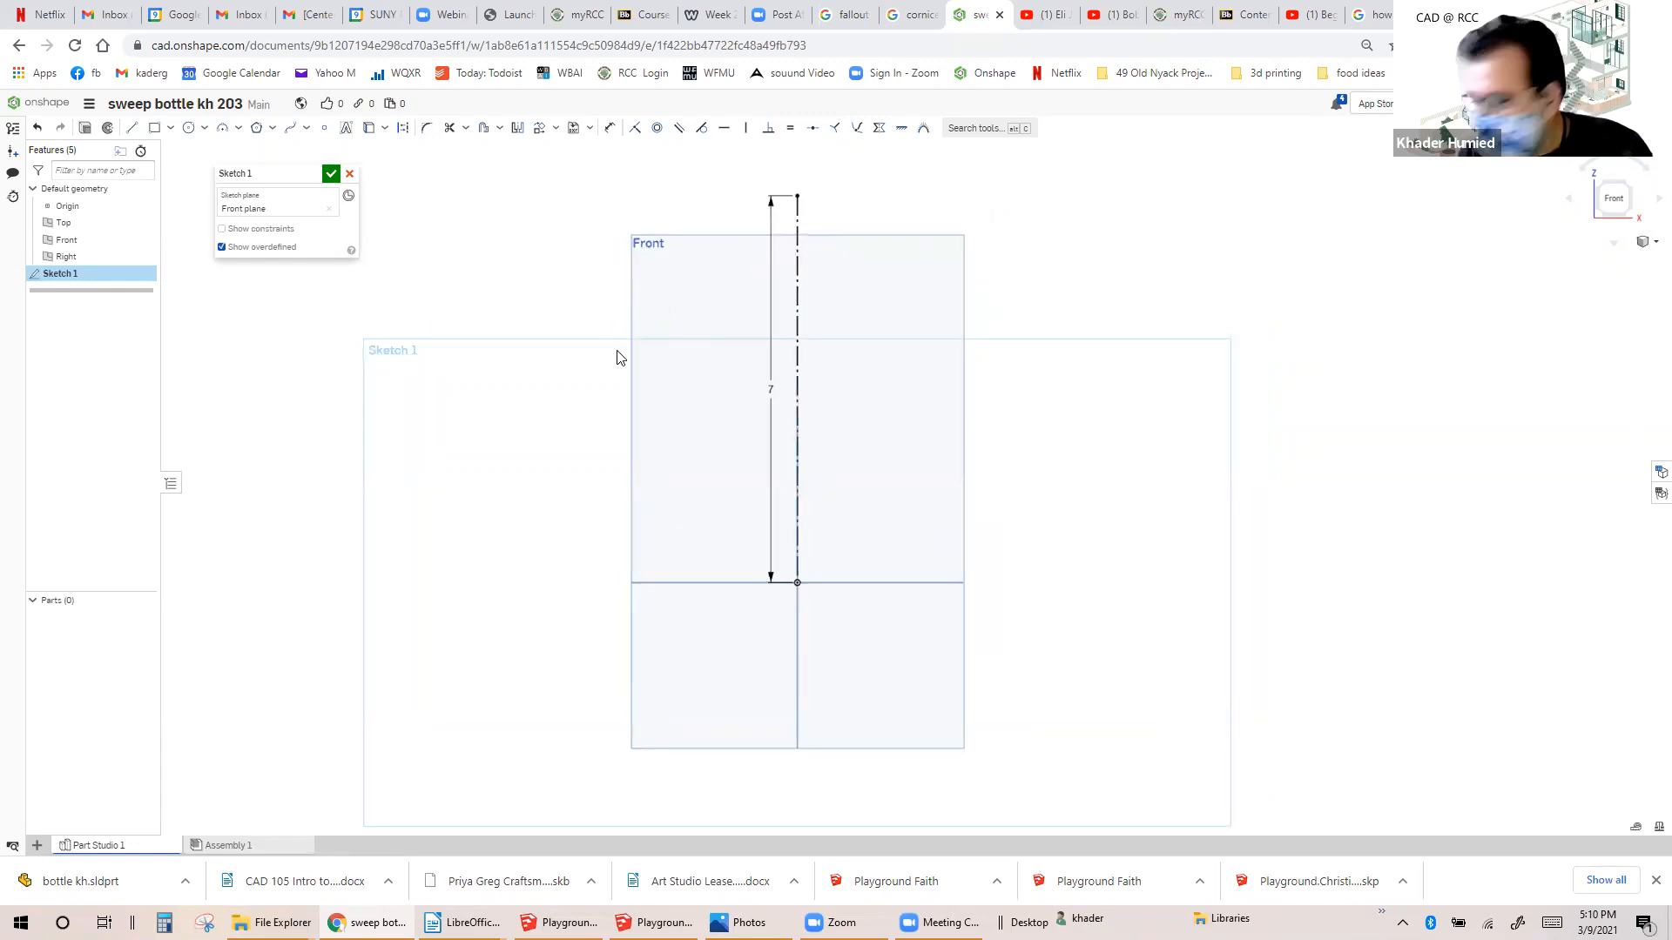
pyautogui.click(130, 128)
pyautogui.click(797, 583)
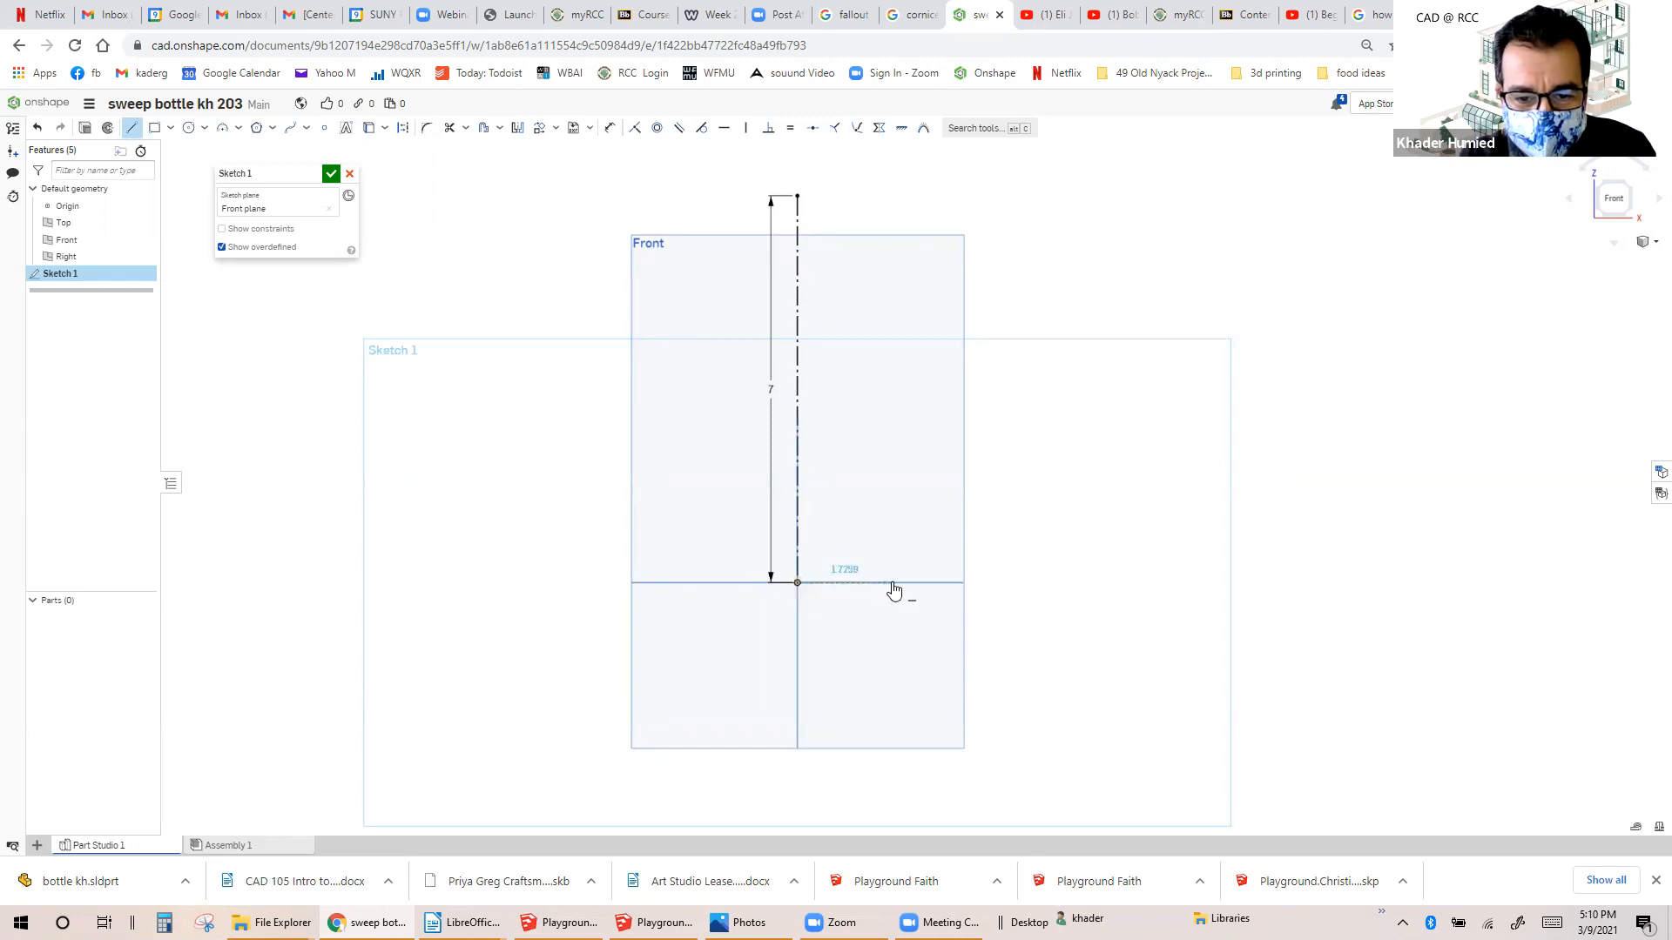
pyautogui.click(893, 587)
pyautogui.write('1.75')
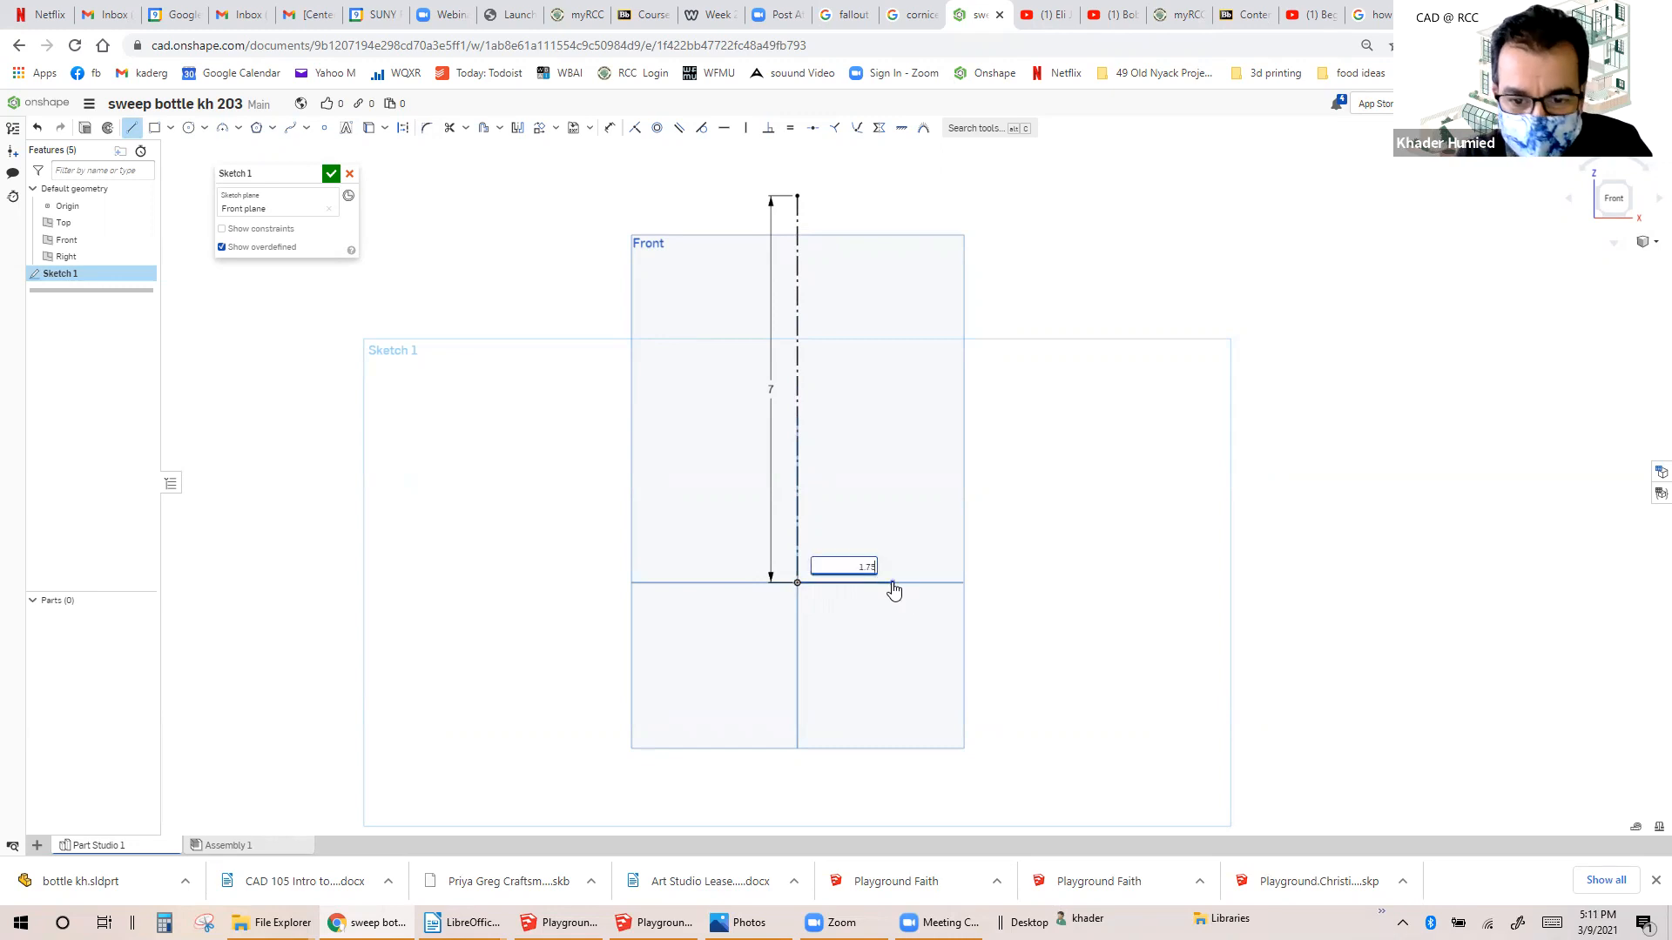
pyautogui.press('Return')
pyautogui.press('Escape')
pyautogui.click(860, 585)
pyautogui.click(402, 128)
pyautogui.press('Escape')
# Add a 0.5 in horizontal construction line running right from the upper end of the vertical line.
pyautogui.scroll(-1, 633, 481)
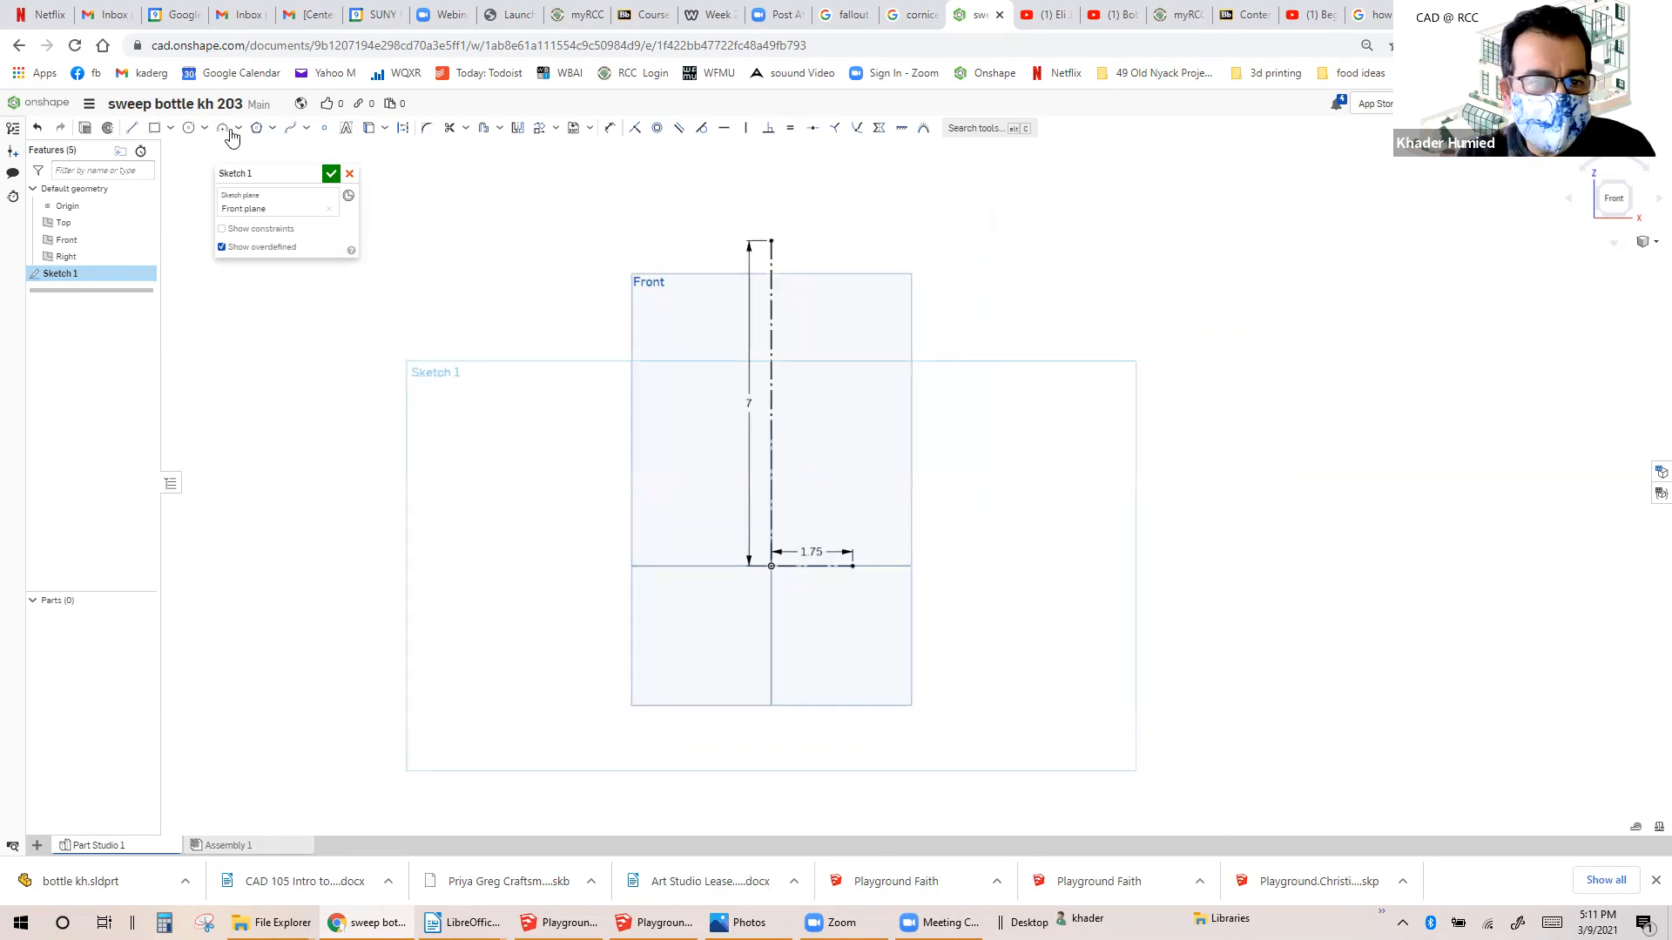
pyautogui.click(131, 128)
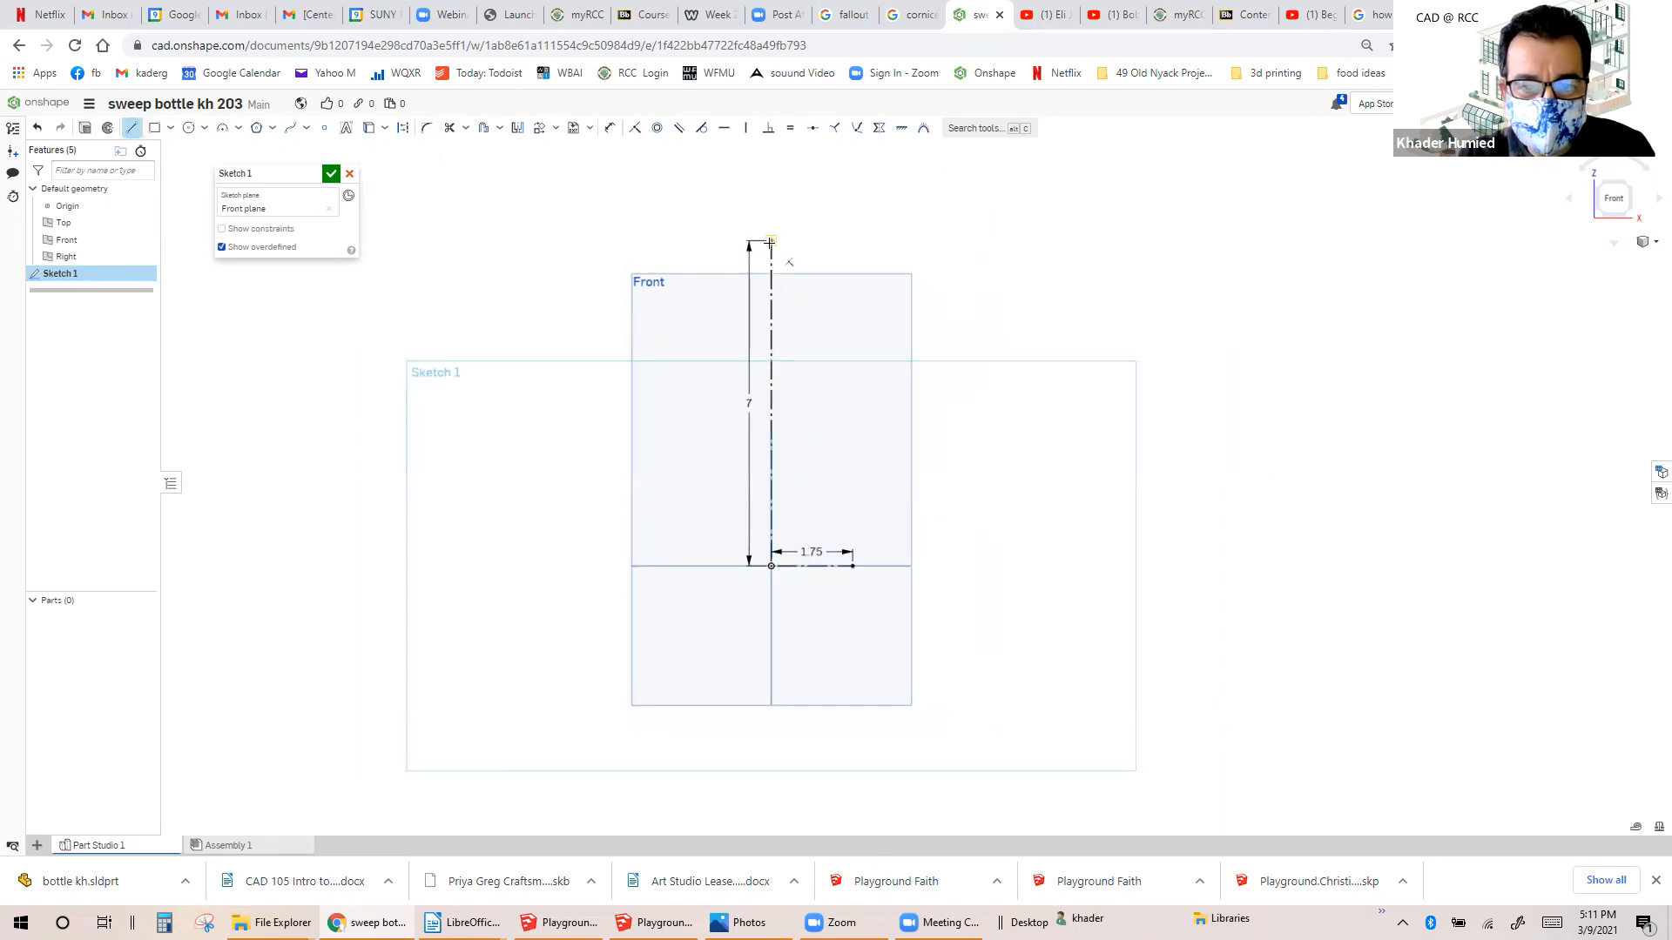
pyautogui.click(798, 241)
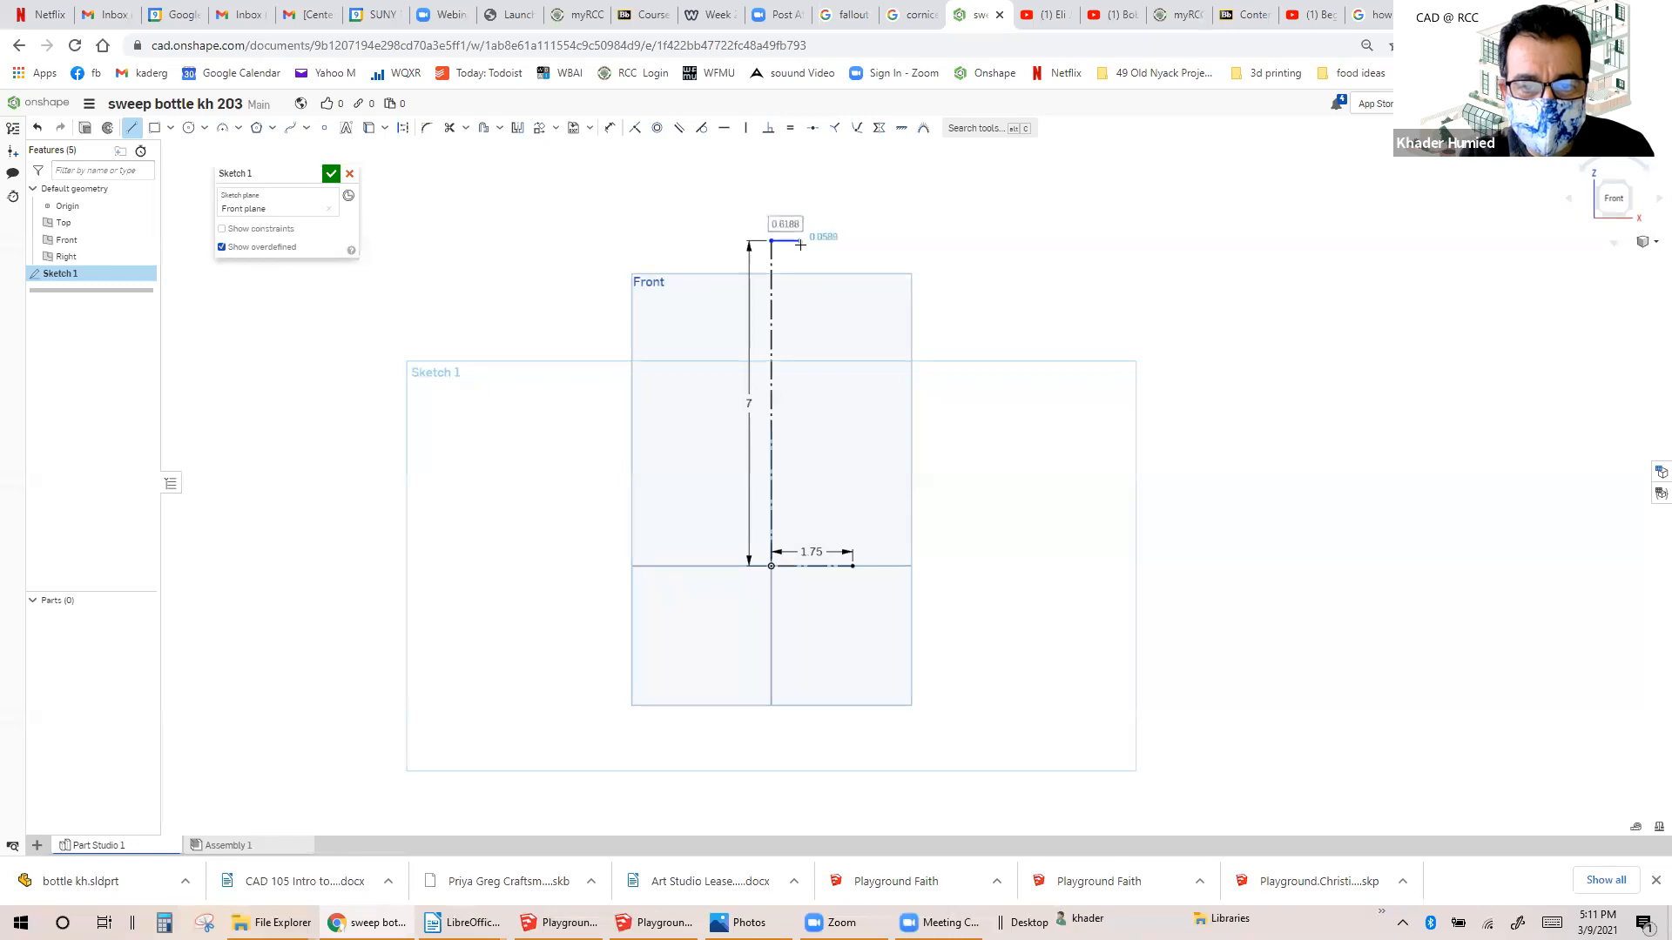
pyautogui.write('.5')
pyautogui.press('Return')
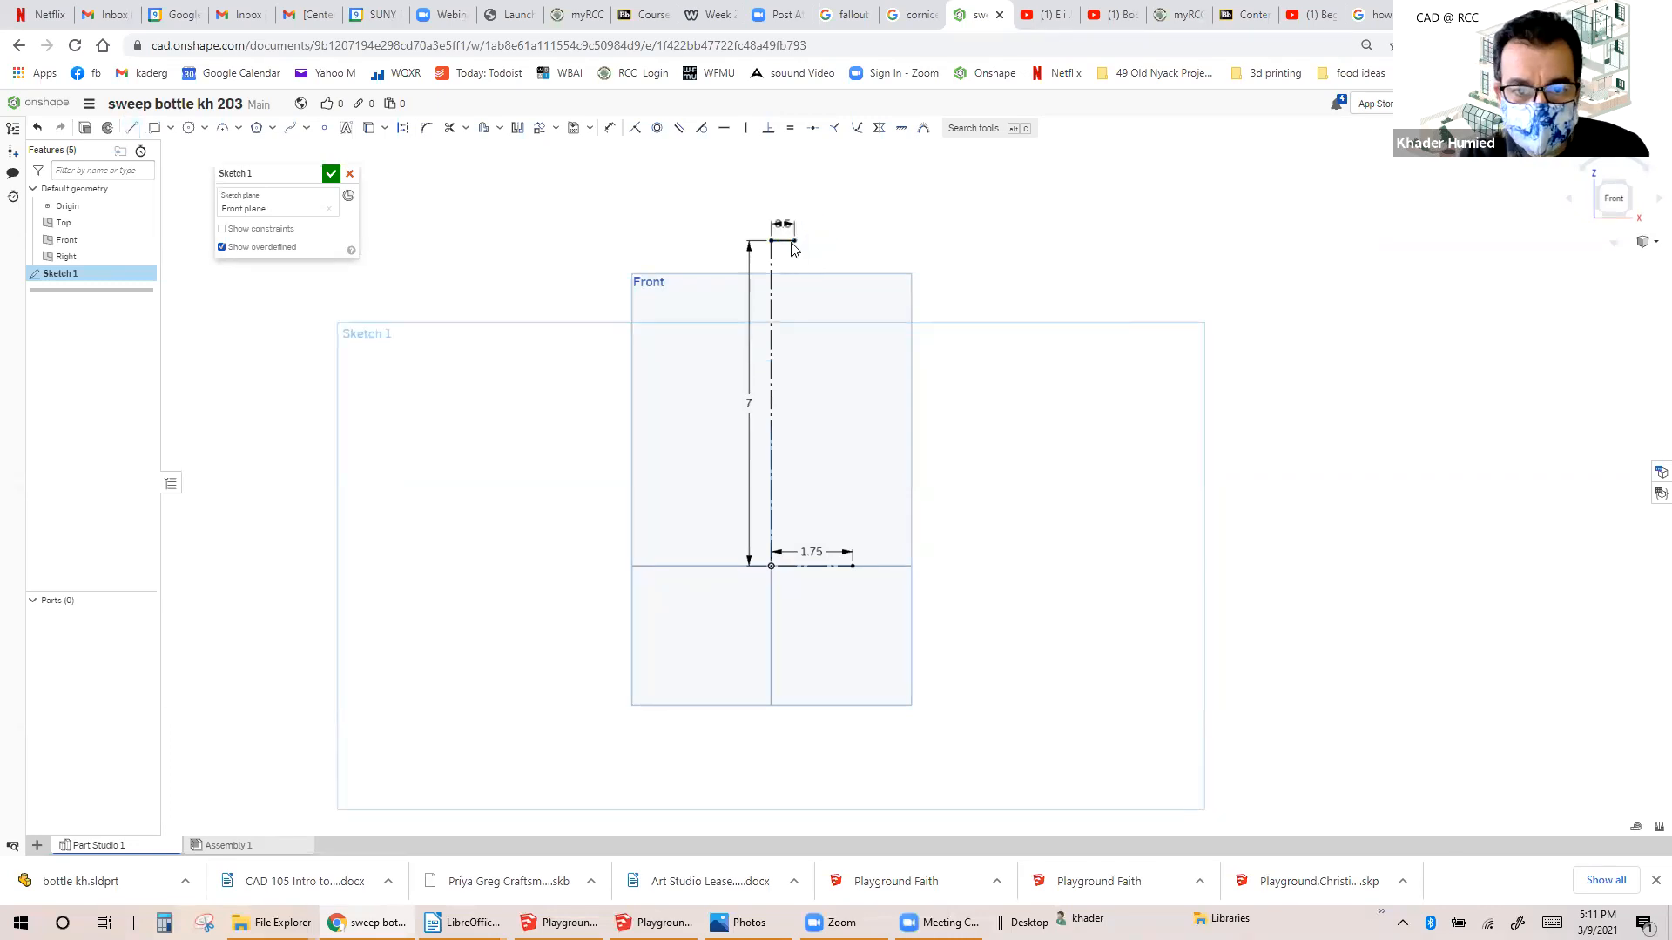
pyautogui.click(782, 243)
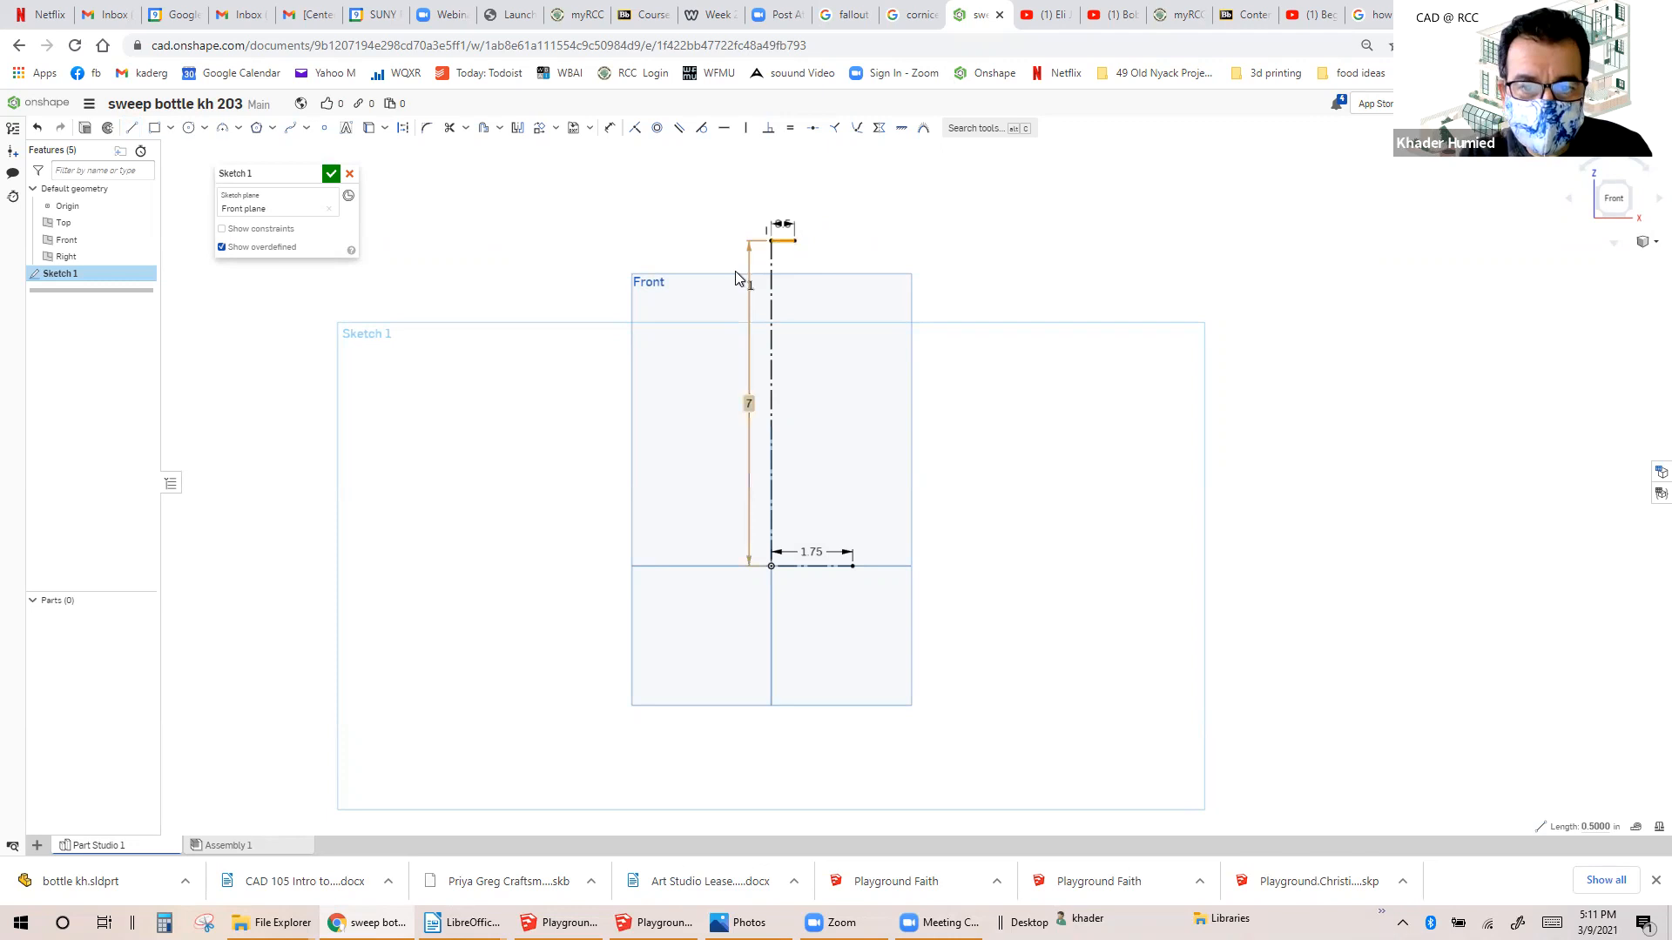
pyautogui.scroll(3, 795, 232)
pyautogui.click(404, 131)
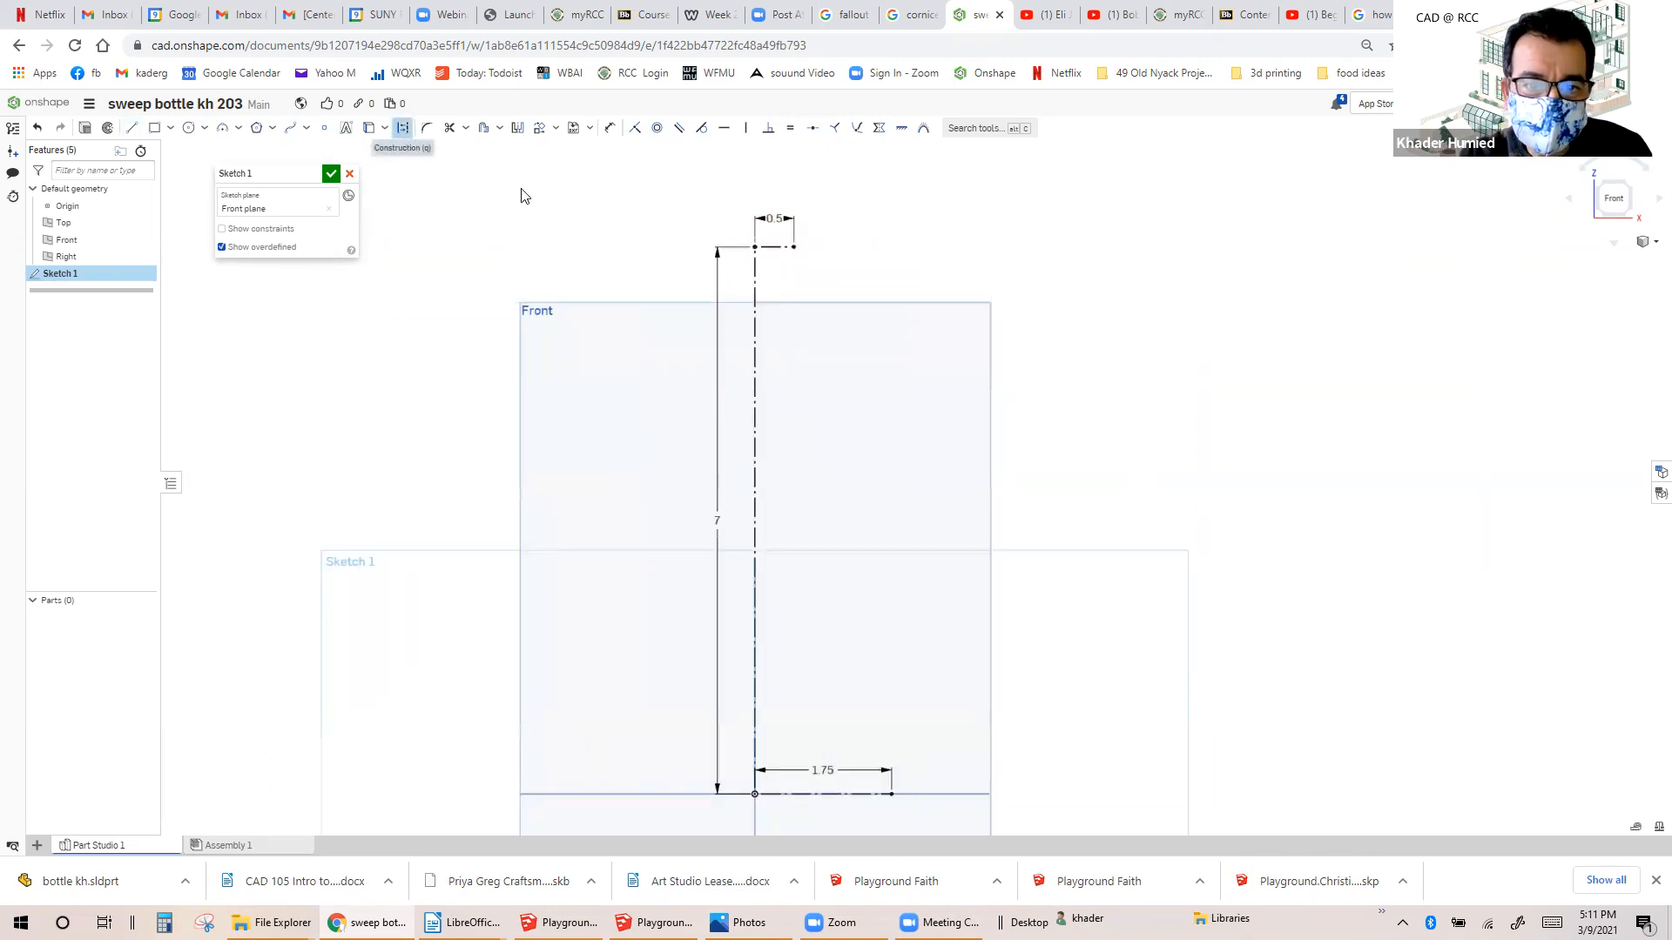
# Finish the sketch and extend the Front plane upward past the upper end of the vertical construction line.
pyautogui.scroll(-1, 587, 217)
pyautogui.scroll(-2, 588, 217)
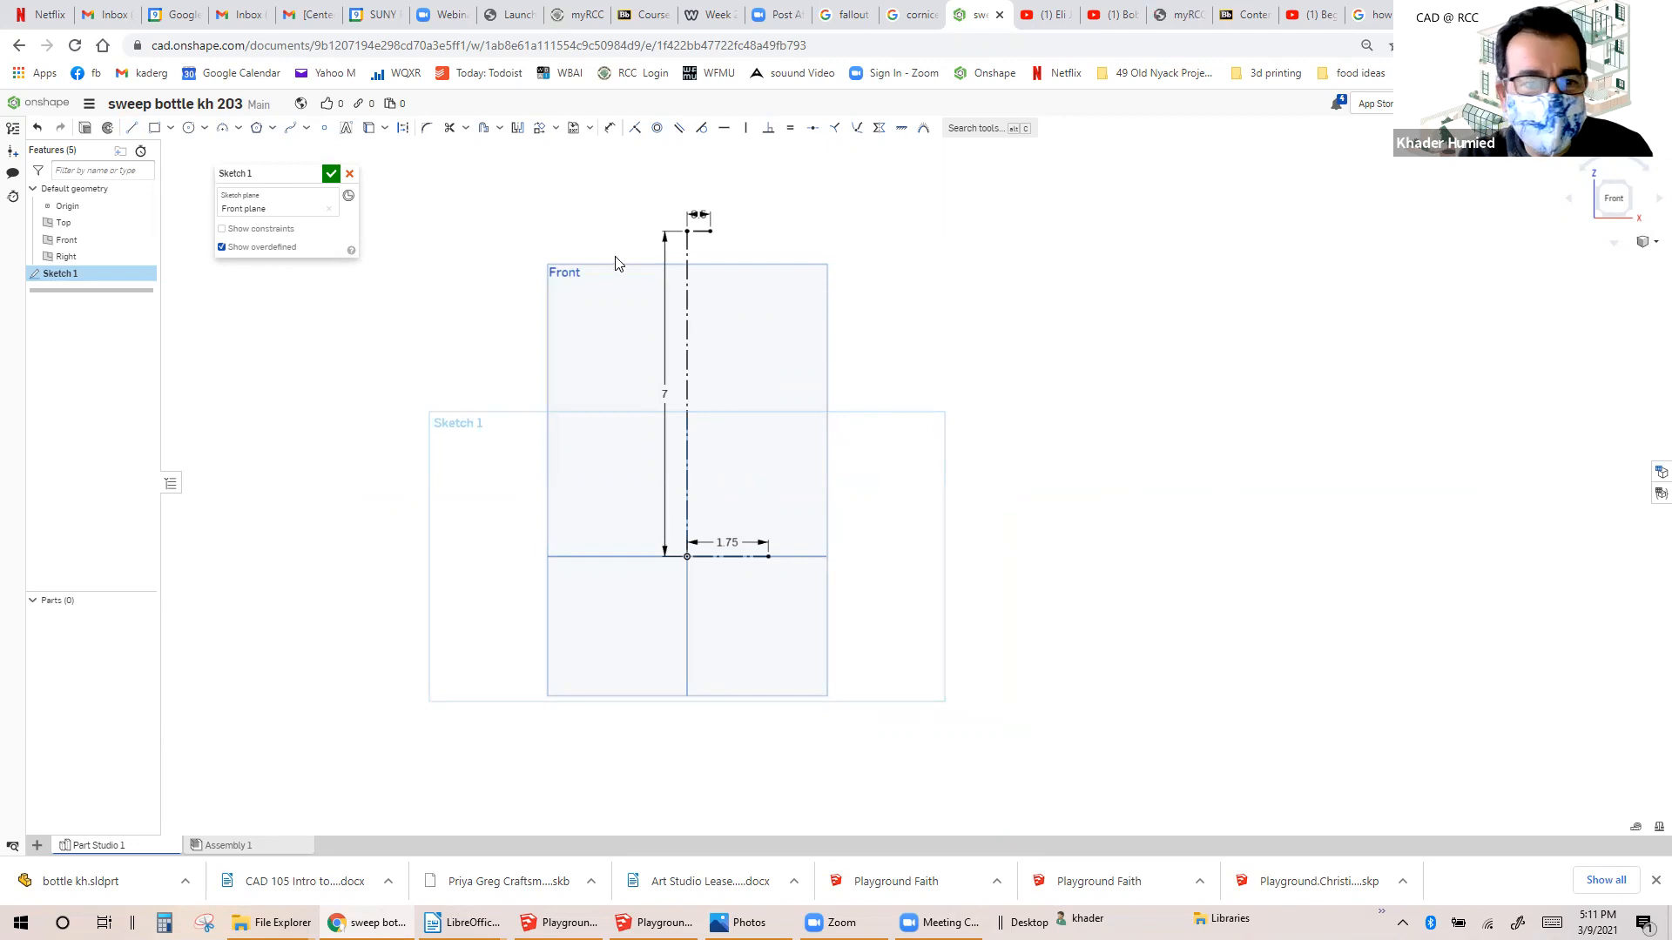
pyautogui.click(330, 176)
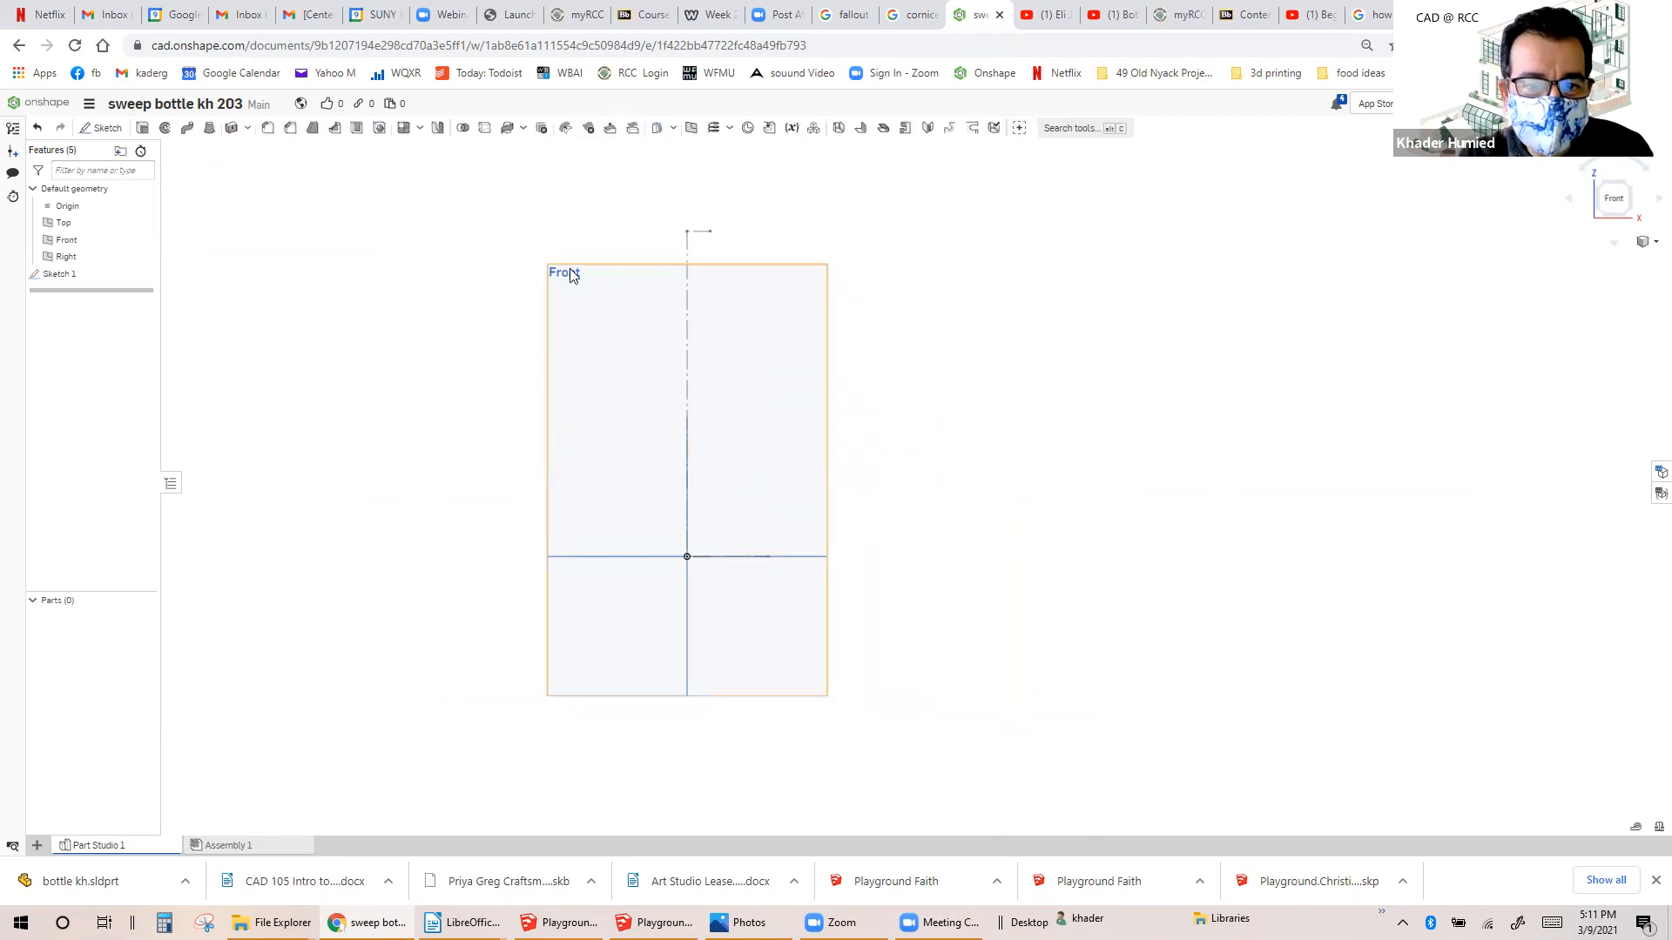
pyautogui.moveTo(553, 215); pyautogui.dragTo(552, 186)
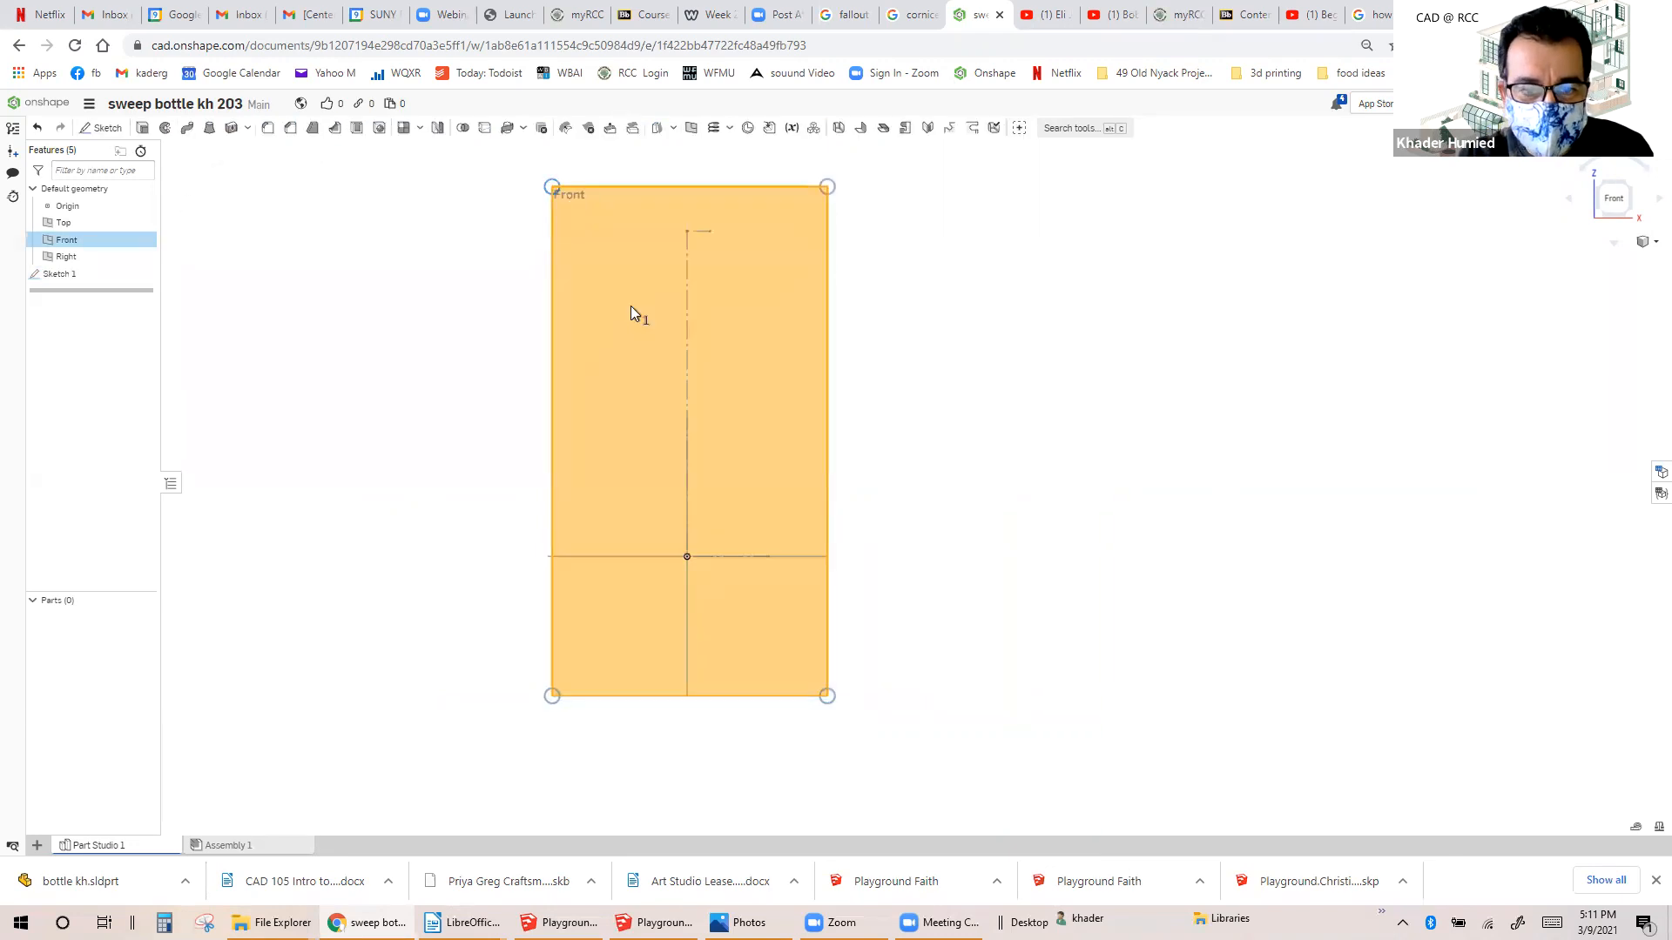
# Reopen the sketch to examine its three construction lines and their dimensions, and close it.
pyautogui.doubleClick(61, 277)
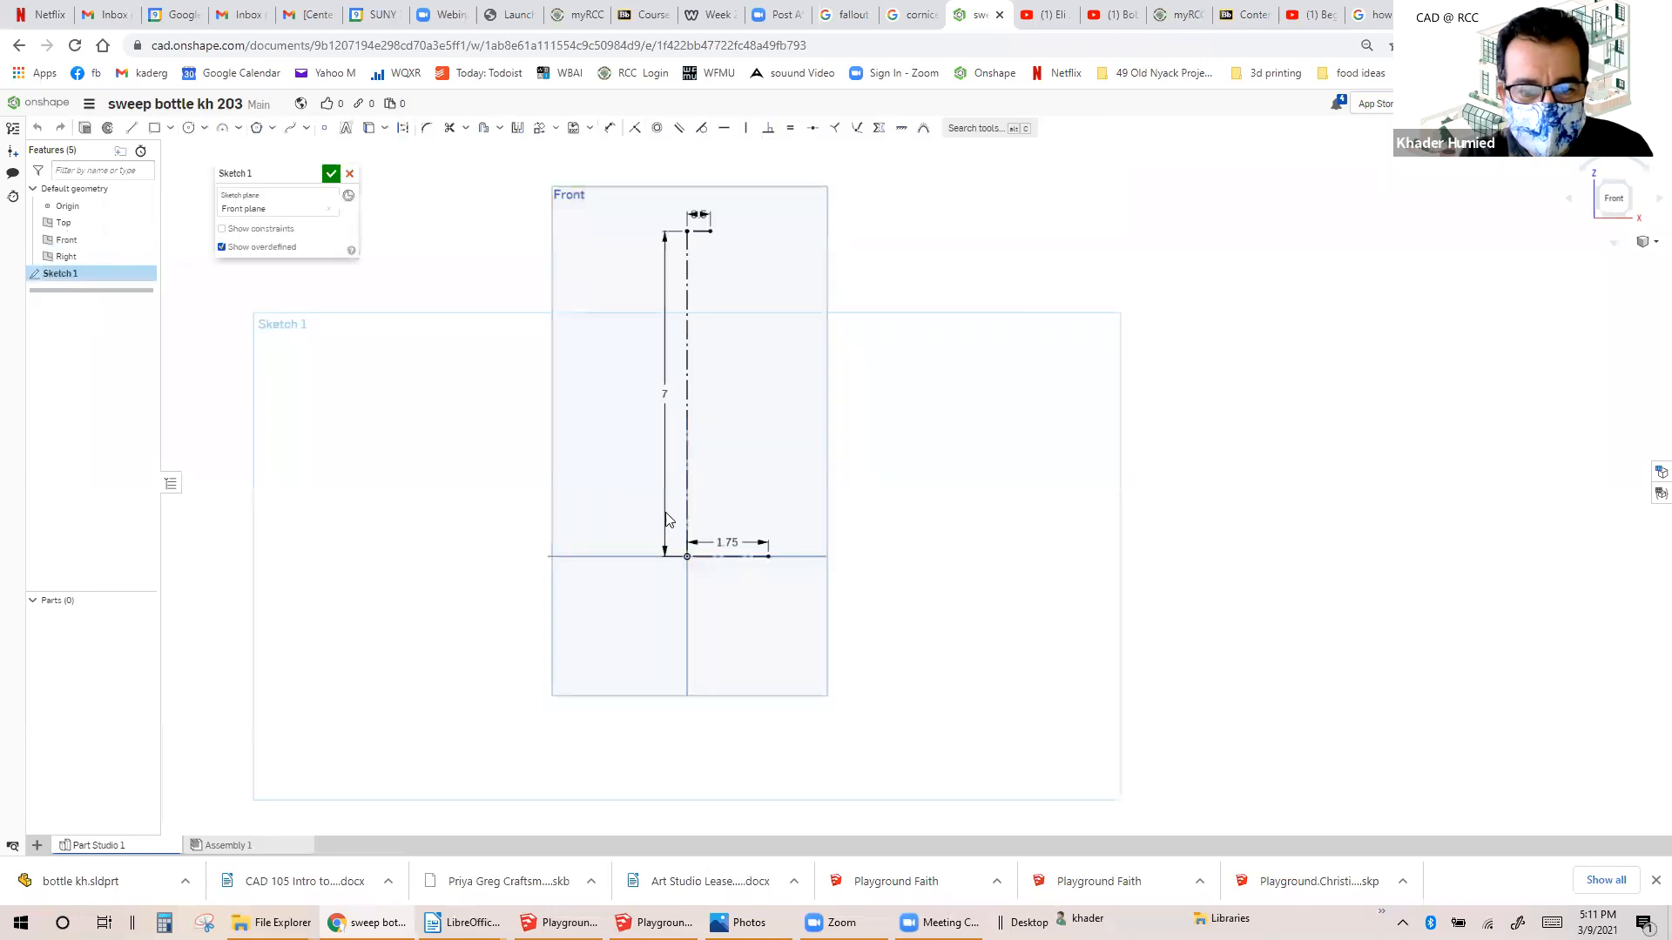
pyautogui.scroll(2, 642, 470)
pyautogui.scroll(2, 654, 496)
pyautogui.scroll(-1, 654, 496)
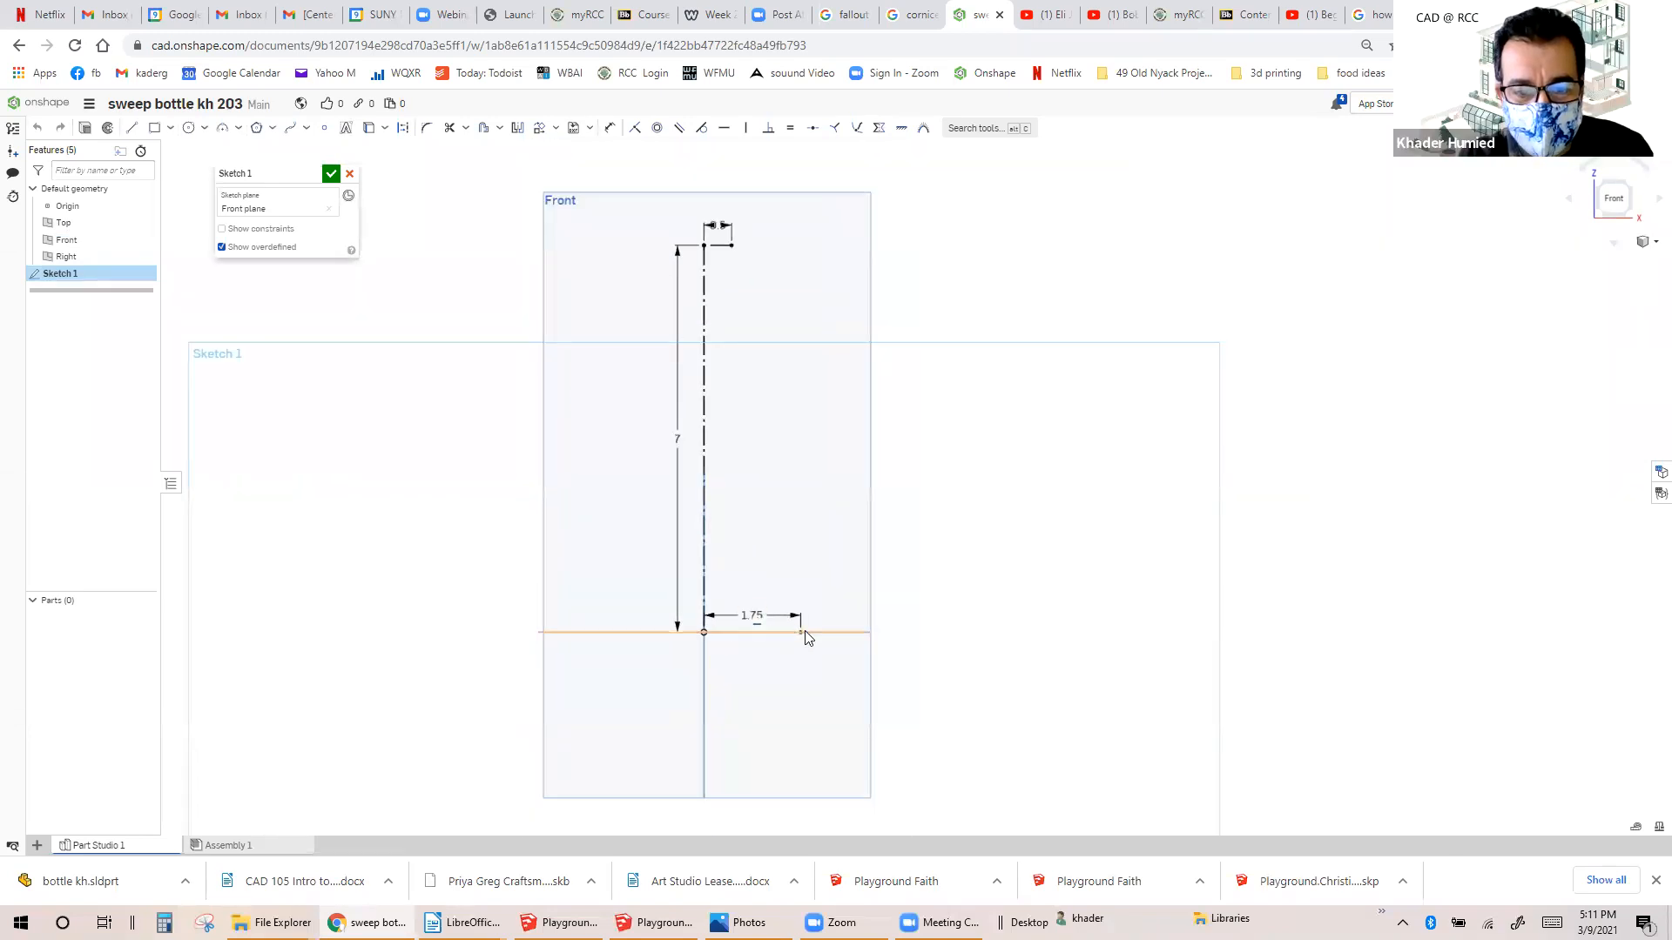
pyautogui.scroll(1, 715, 260)
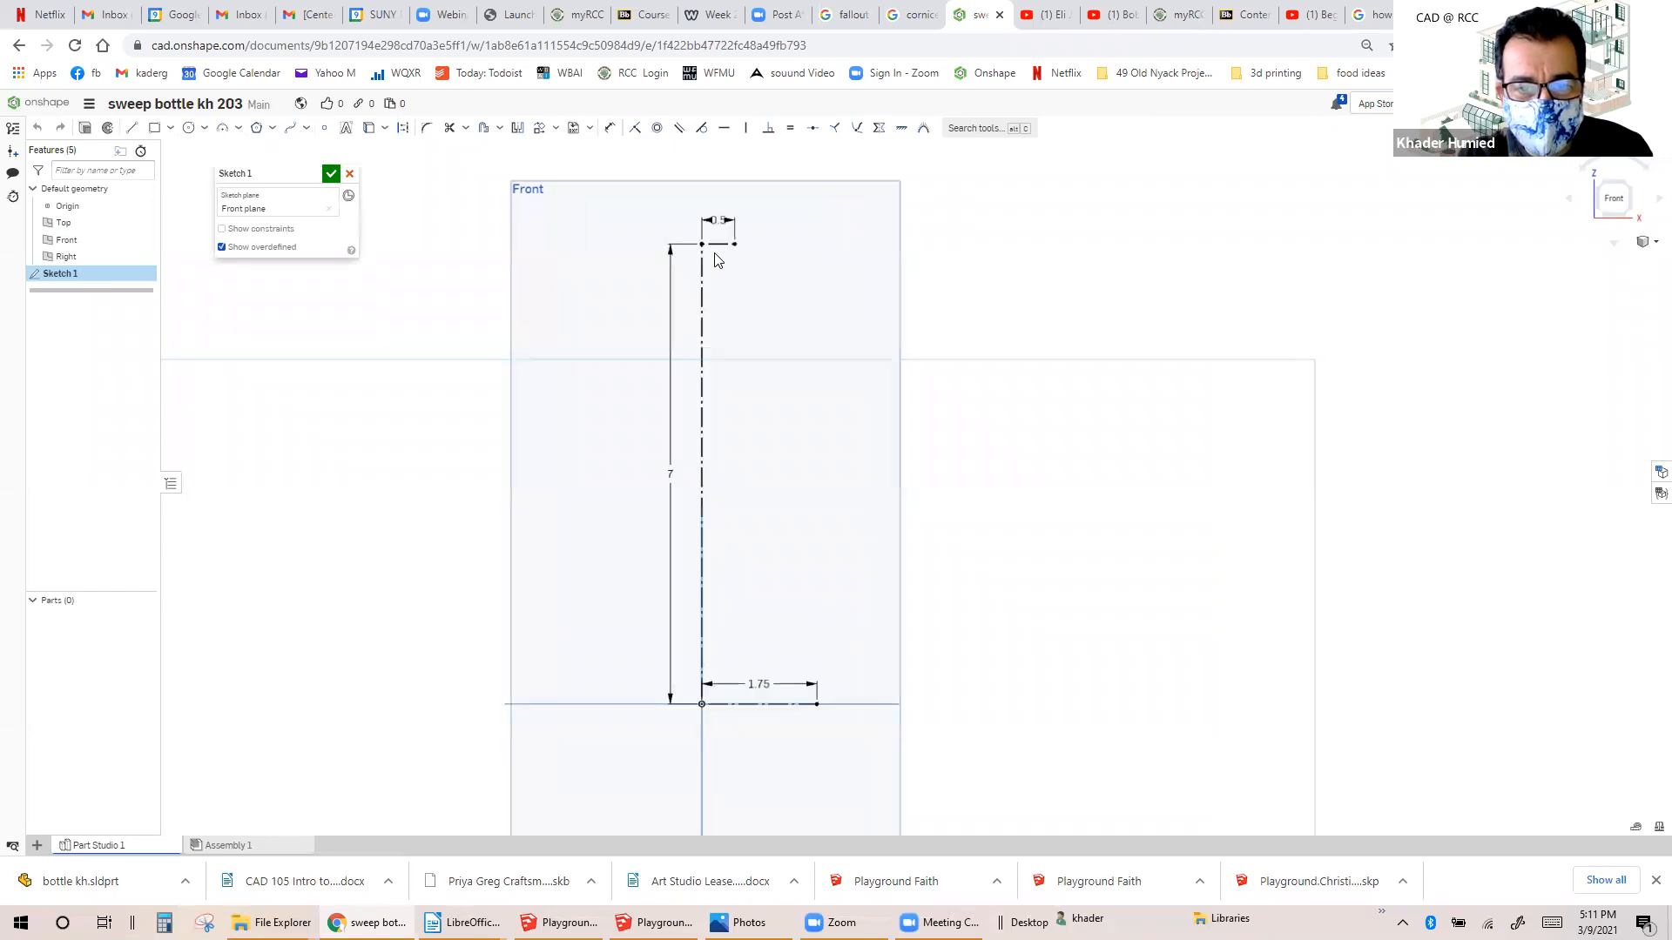
pyautogui.scroll(-1, 715, 259)
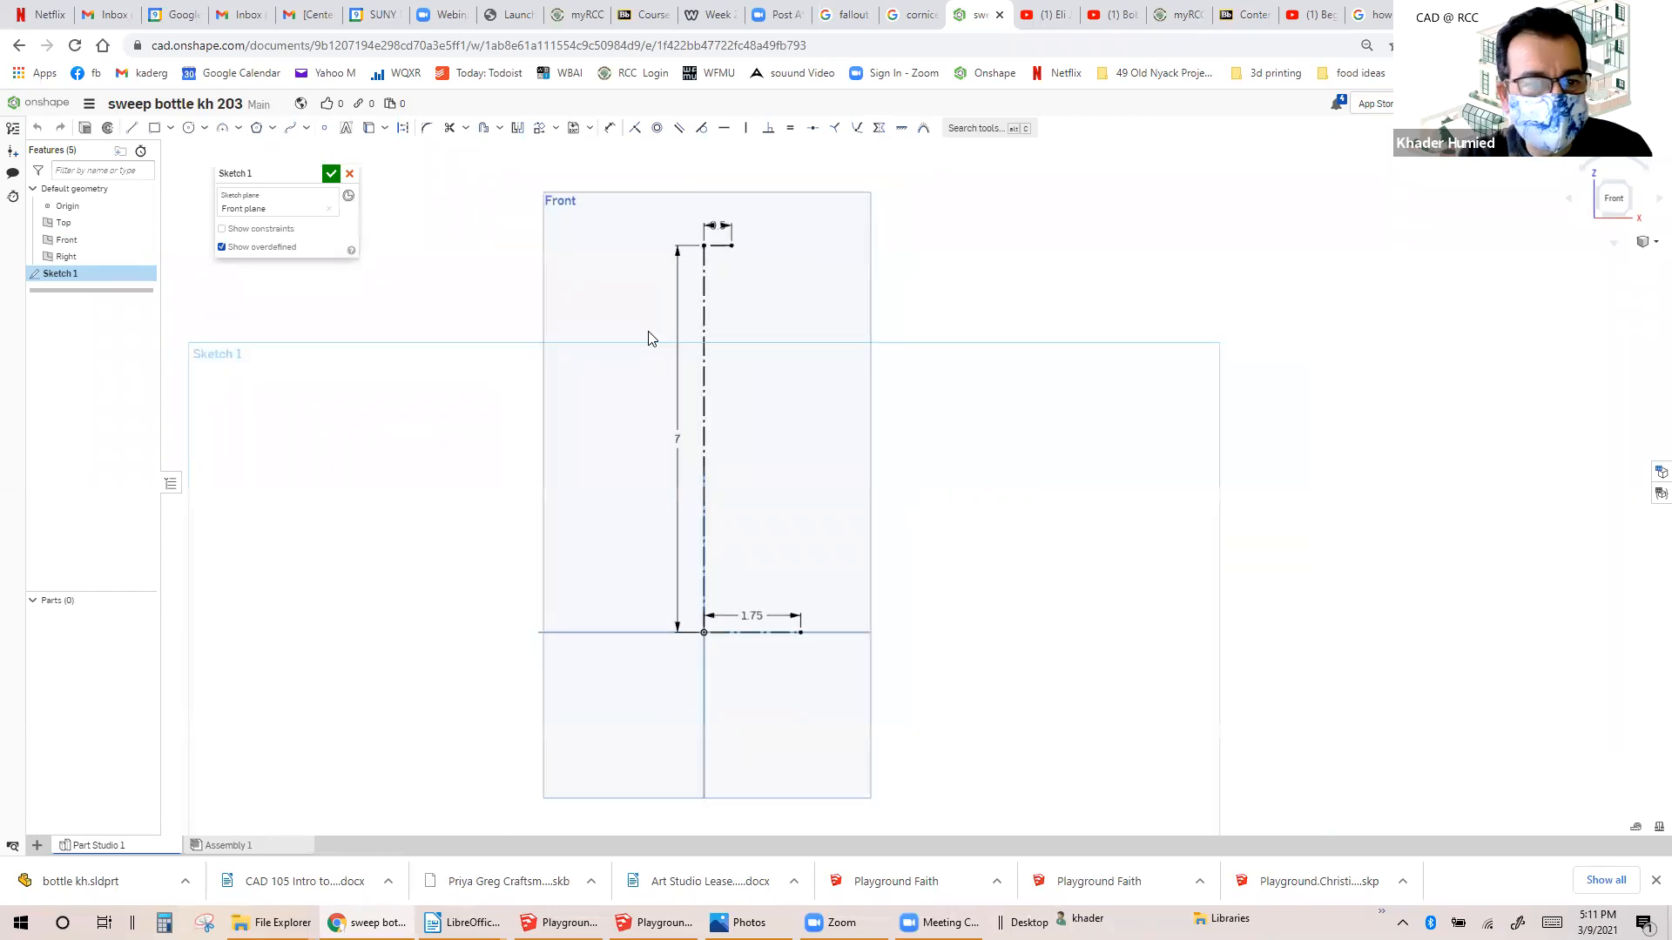
pyautogui.click(330, 173)
# Create a plane offset 7 in above the Top plane, at the upper end of the vertical construction line.
pyautogui.moveTo(799, 373)
pyautogui.mouseDown(button='right')
pyautogui.moveTo(956, 373)
pyautogui.moveTo(932, 396)
pyautogui.mouseUp(button='right')
pyautogui.scroll(-3, 931, 396)
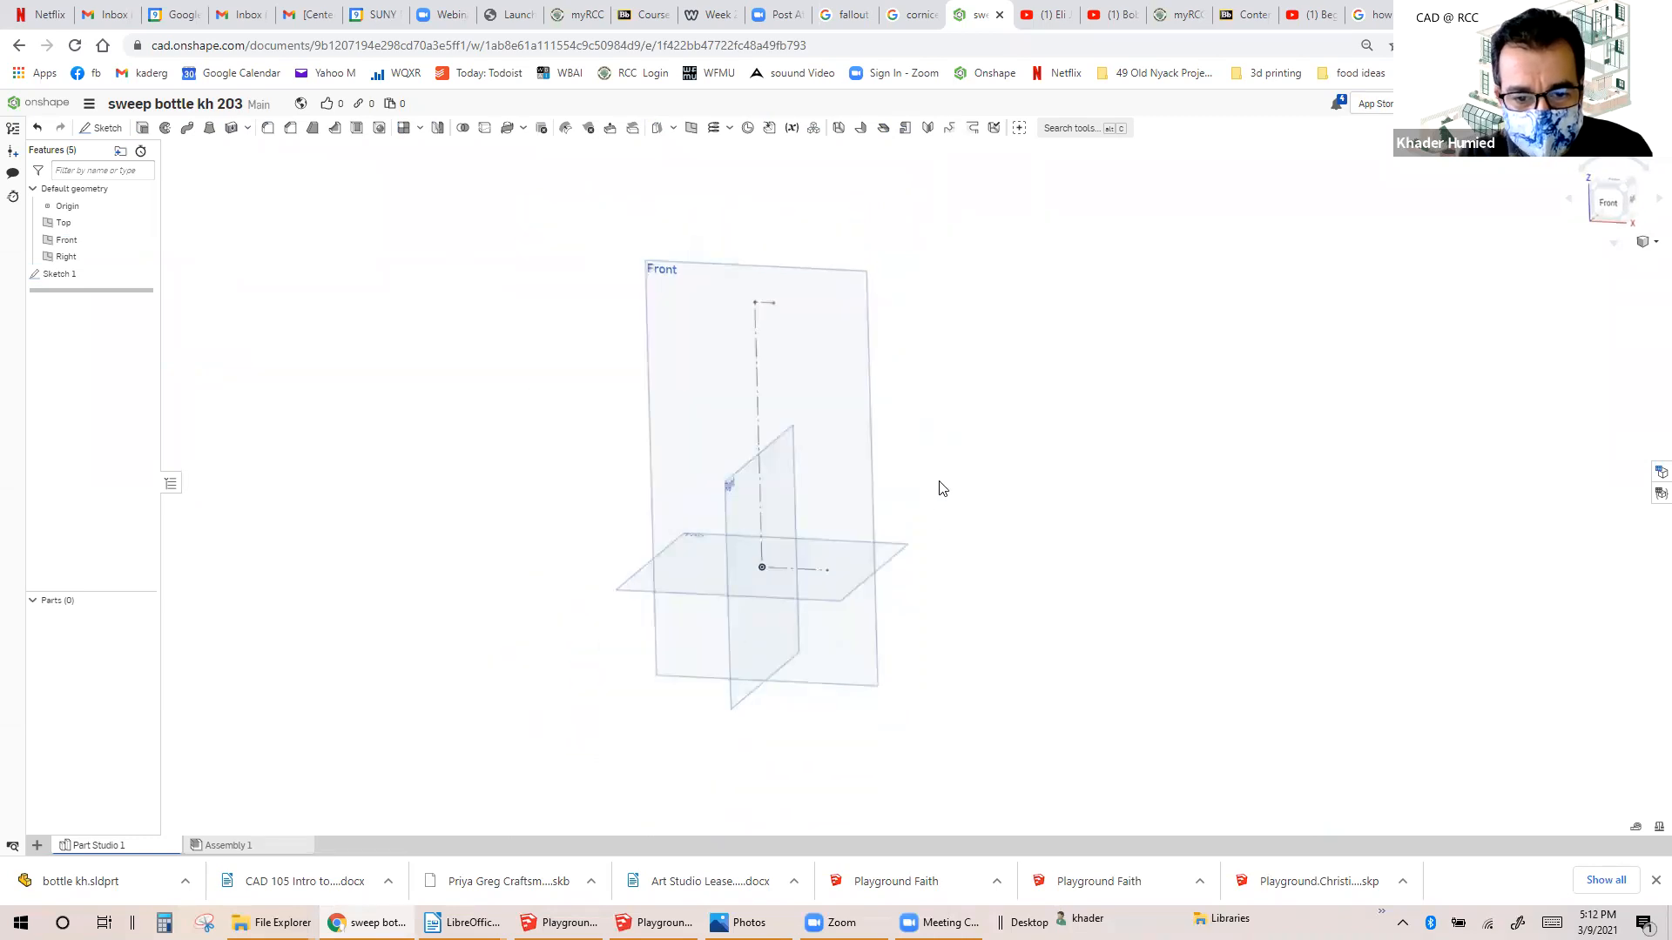
pyautogui.moveTo(967, 545); pyautogui.dragTo(967, 576, button='middle')
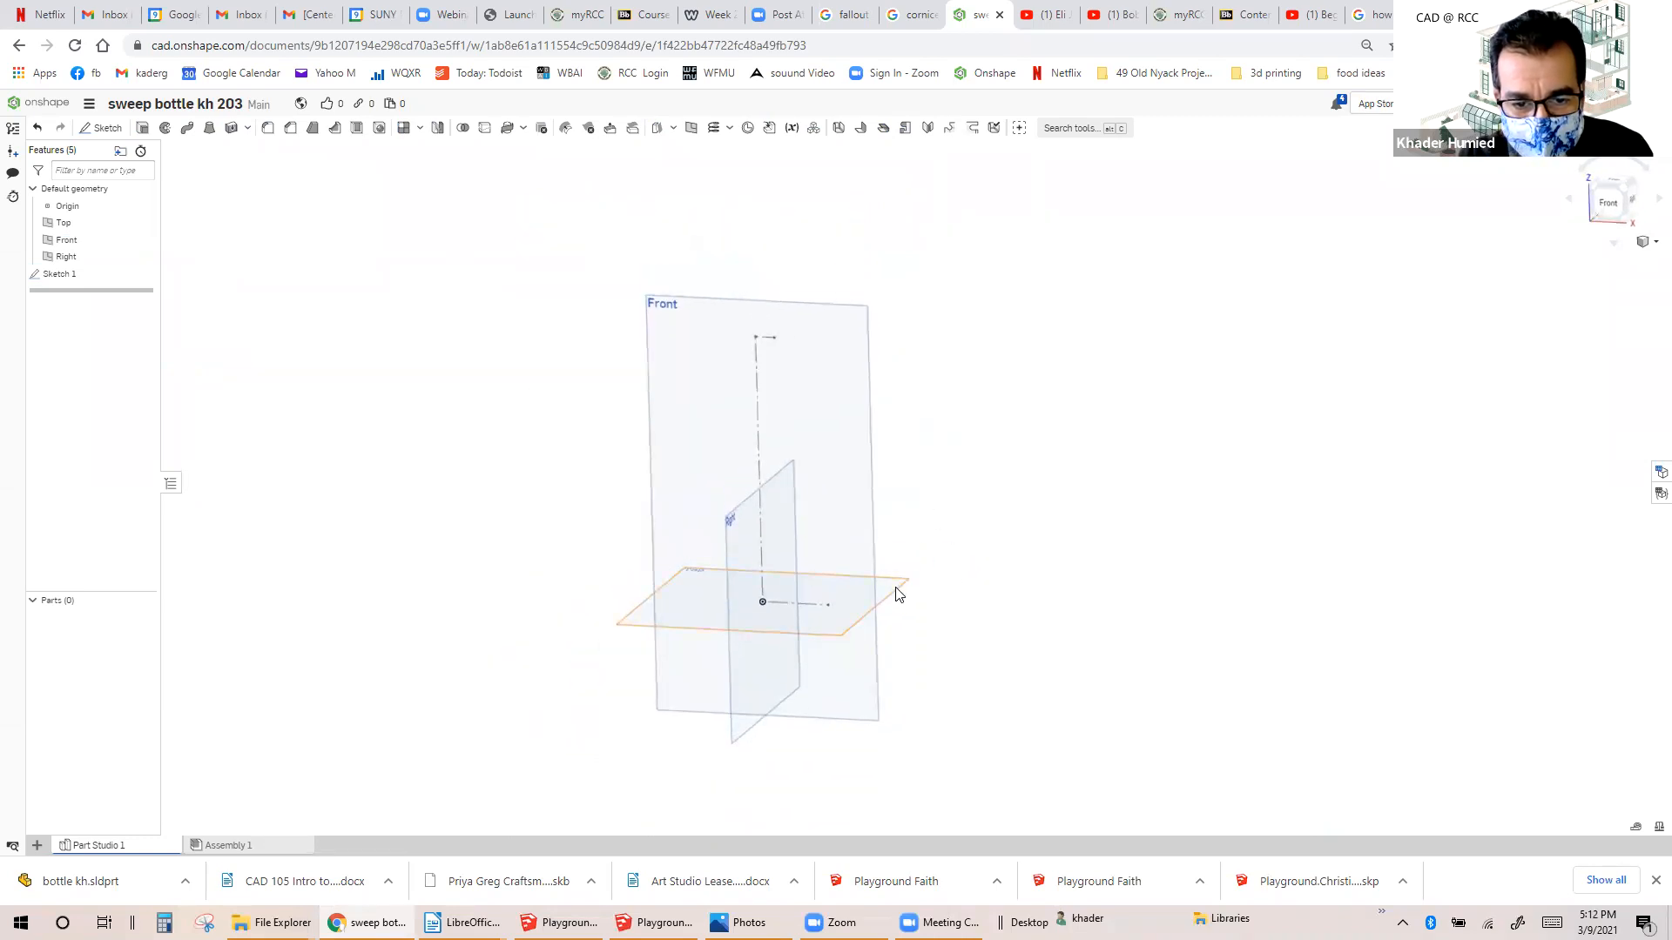
pyautogui.click(908, 579)
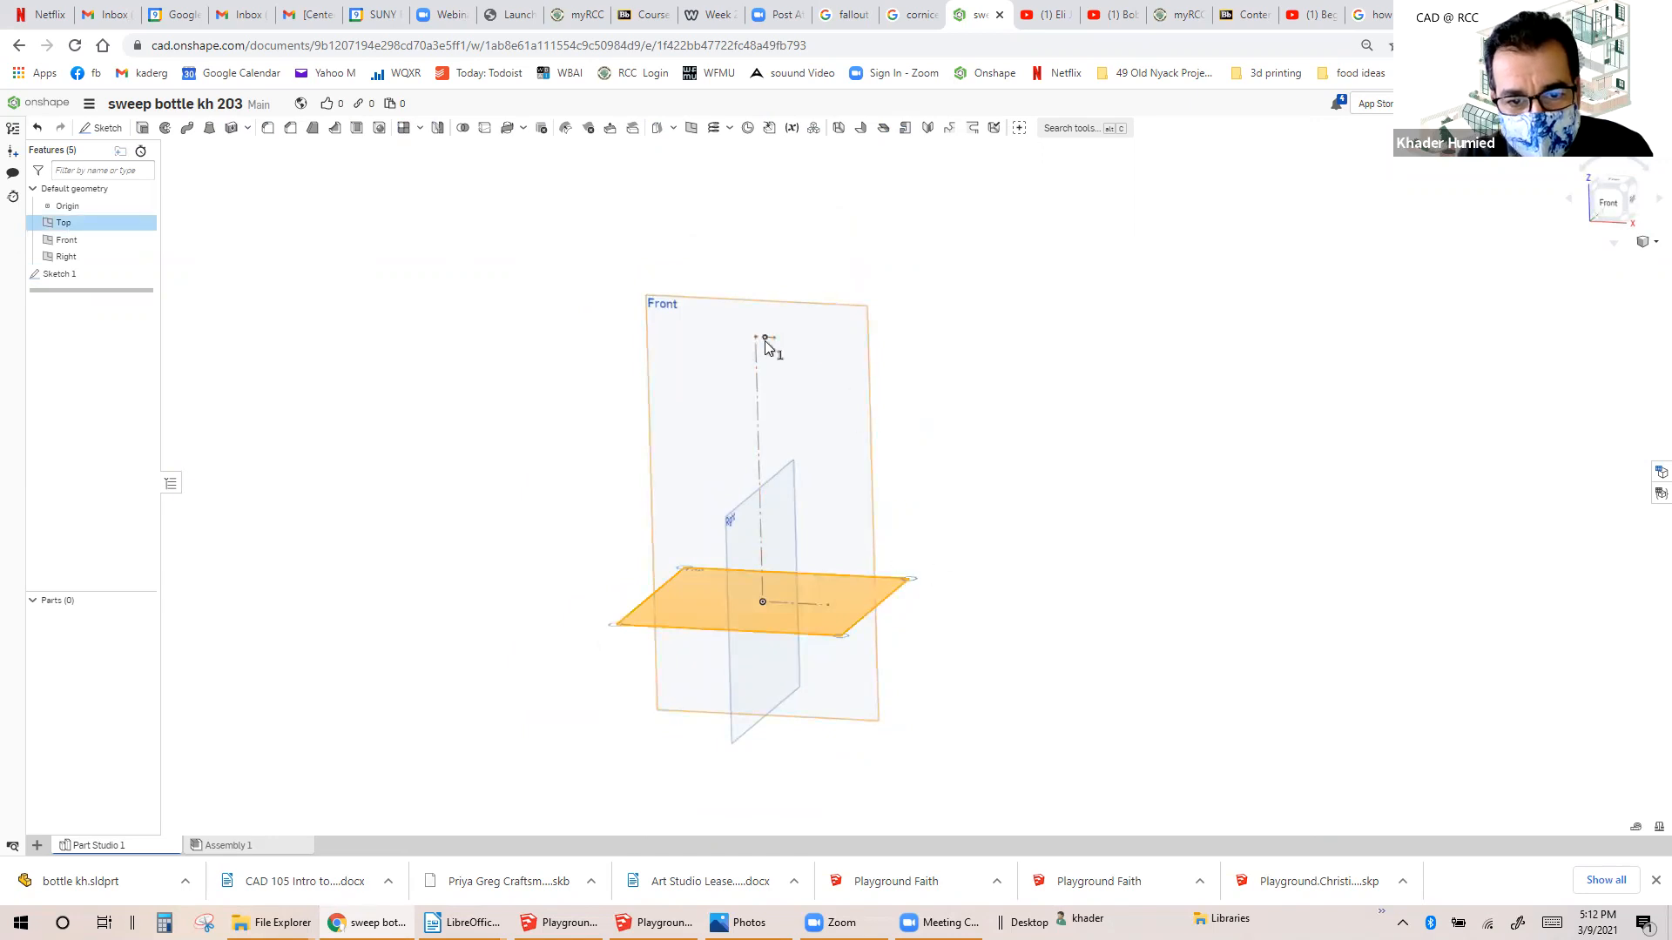
pyautogui.click(1005, 479)
pyautogui.click(903, 591)
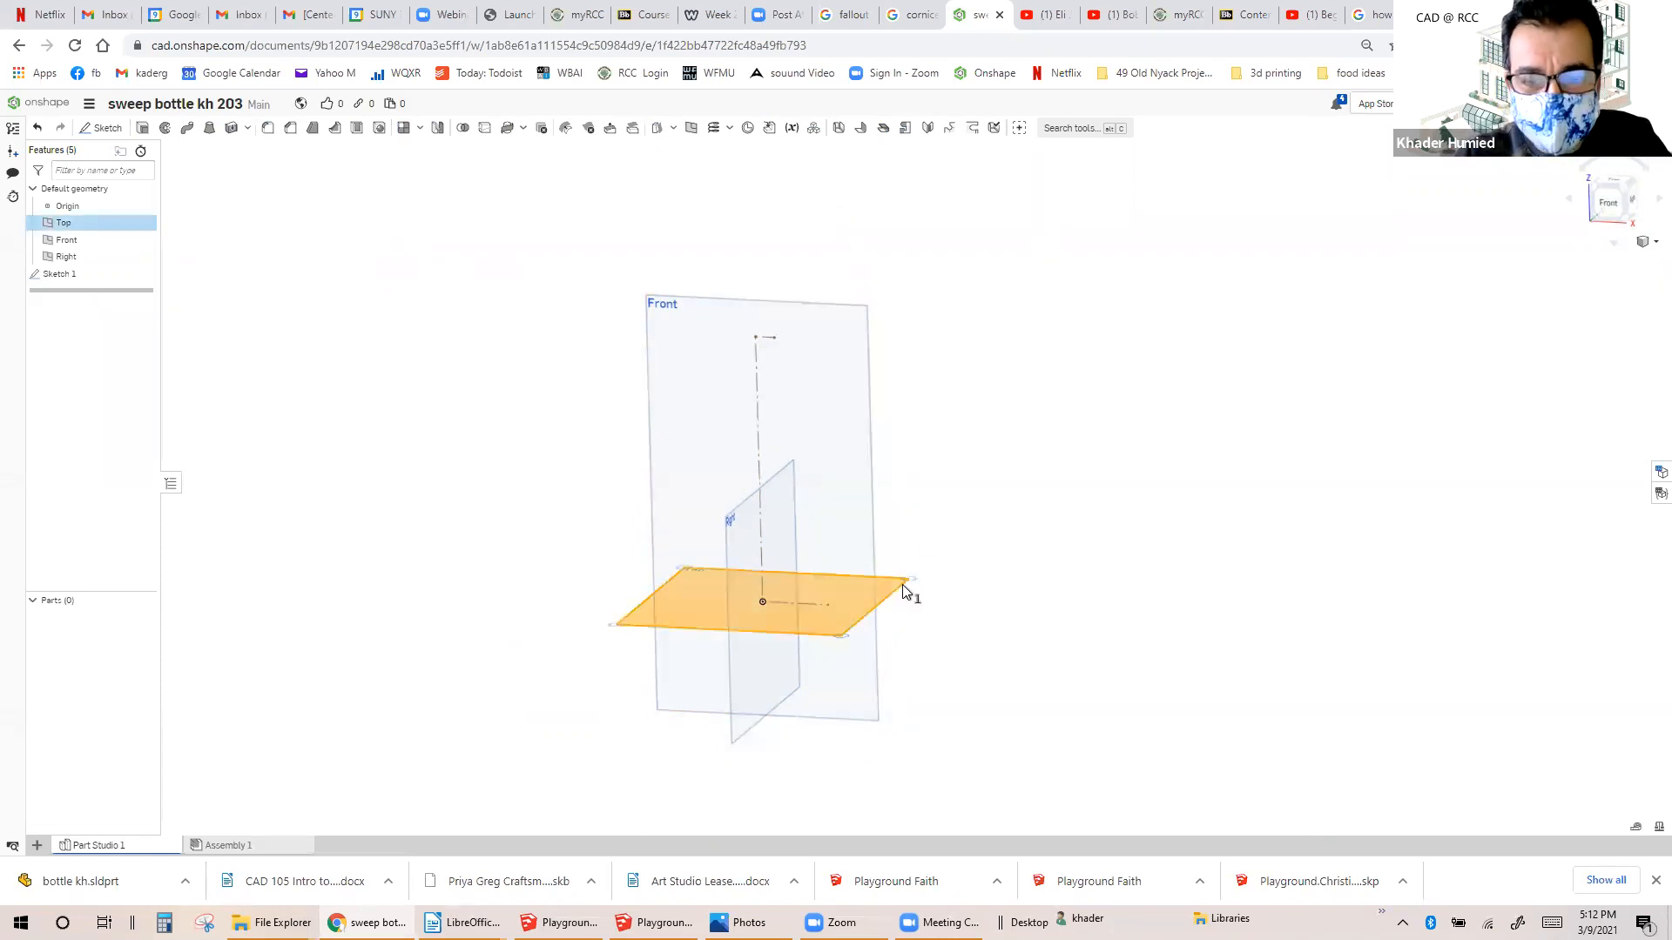
pyautogui.click(692, 129)
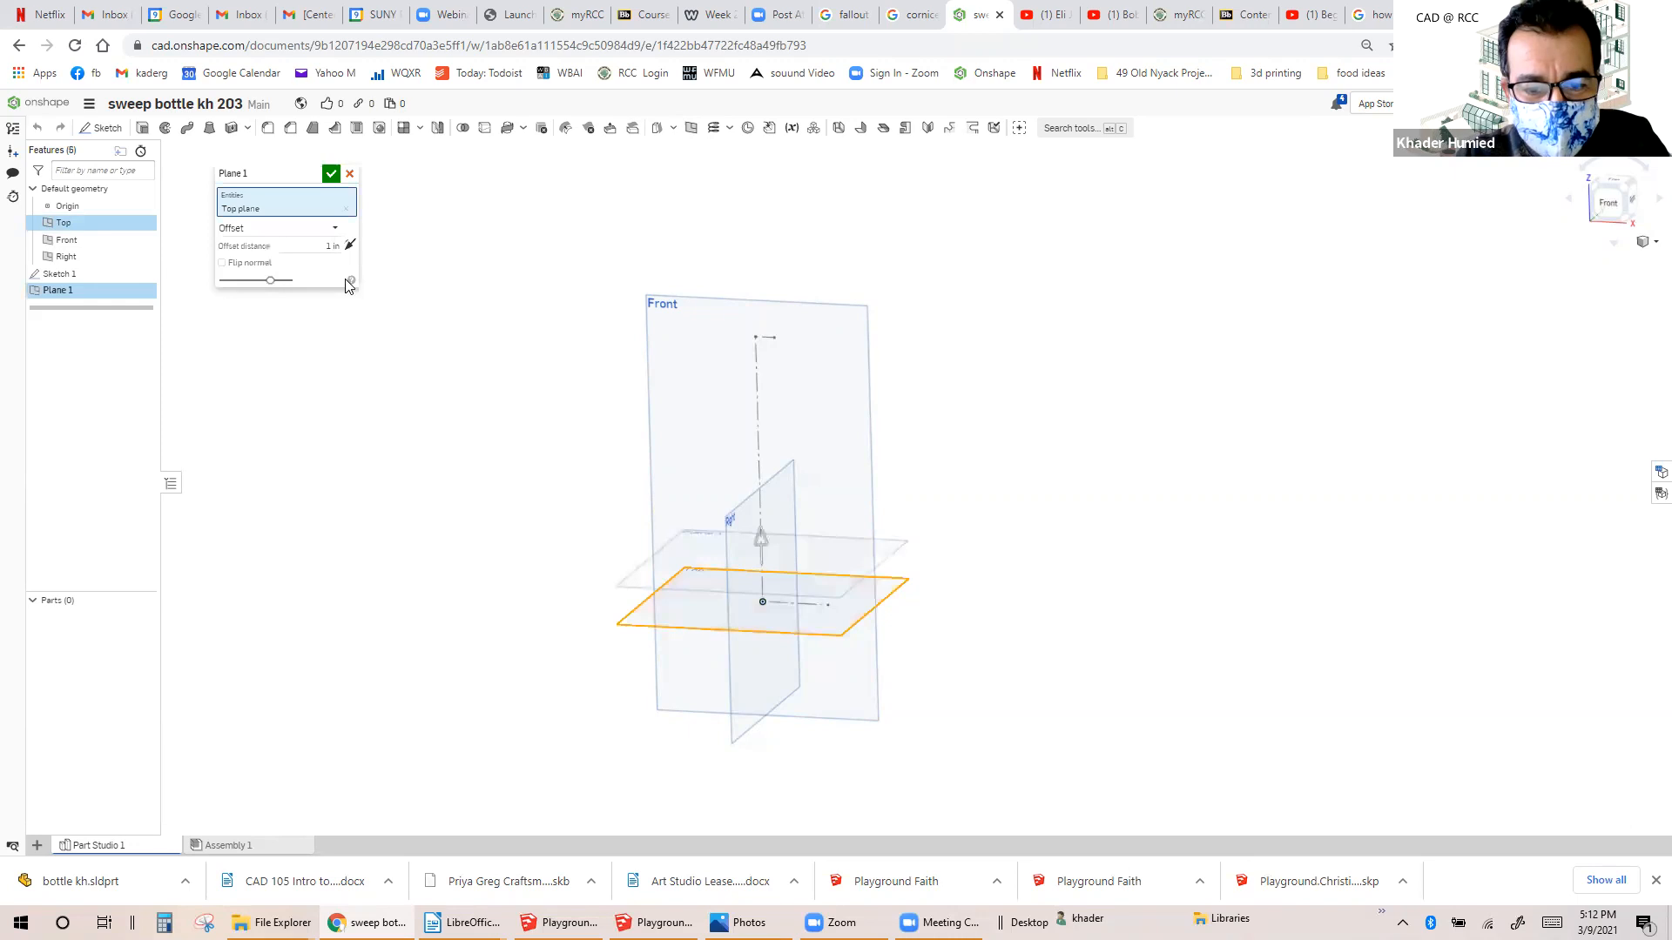
pyautogui.click(336, 246)
pyautogui.doubleClick(334, 246)
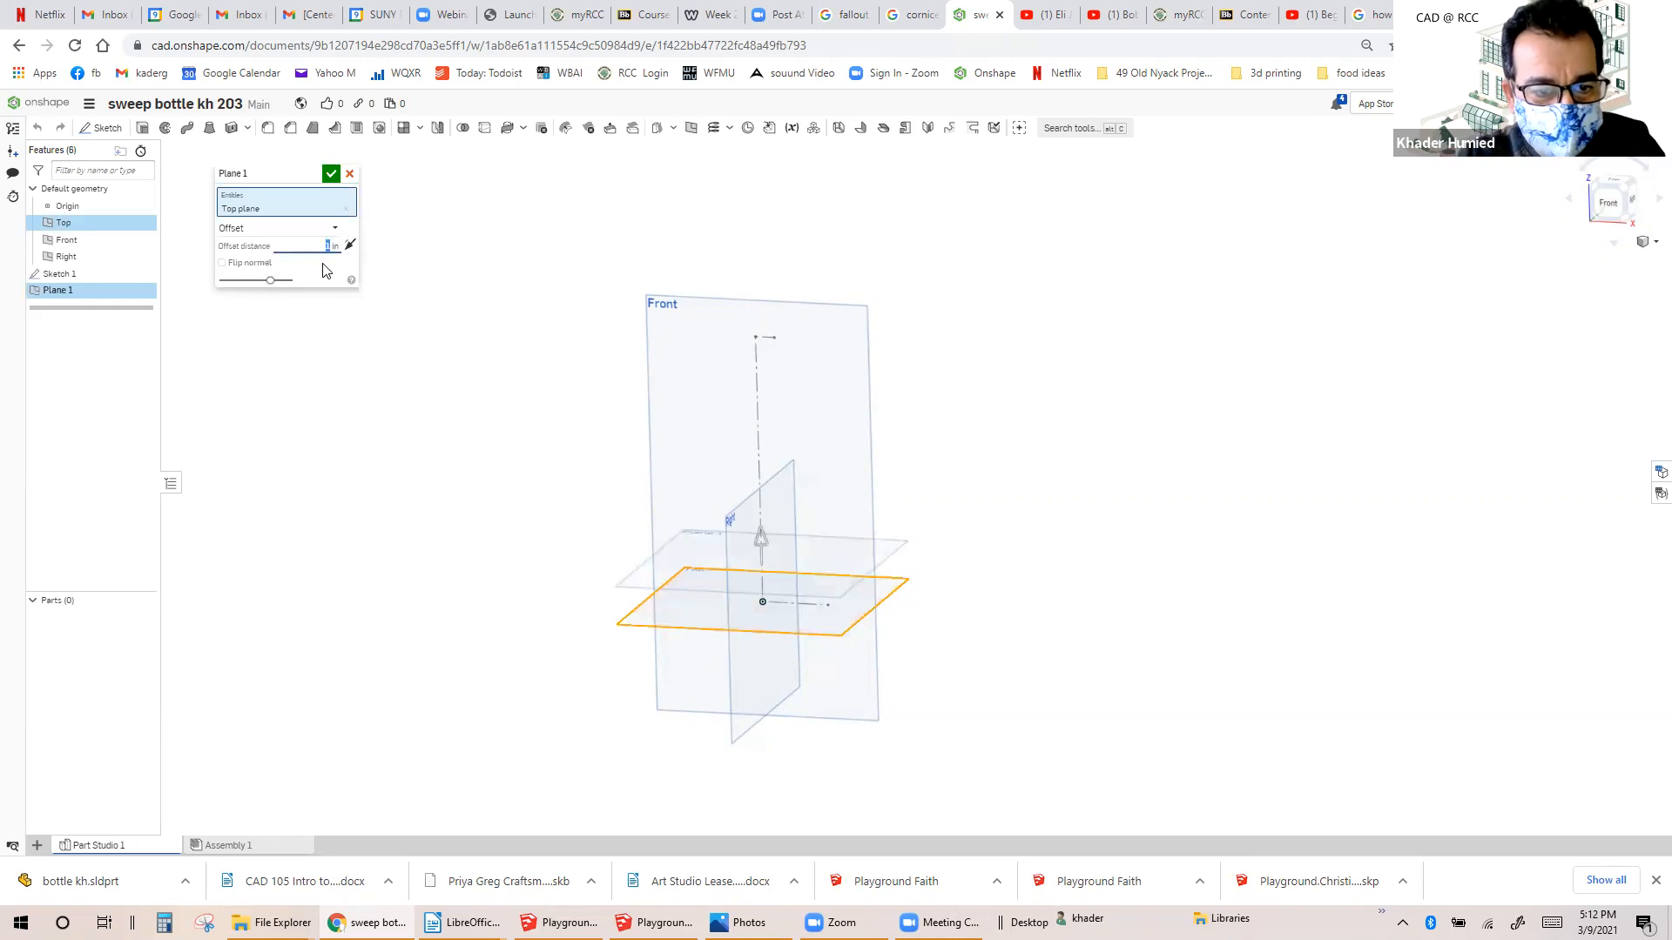
pyautogui.write('7')
pyautogui.press('Return')
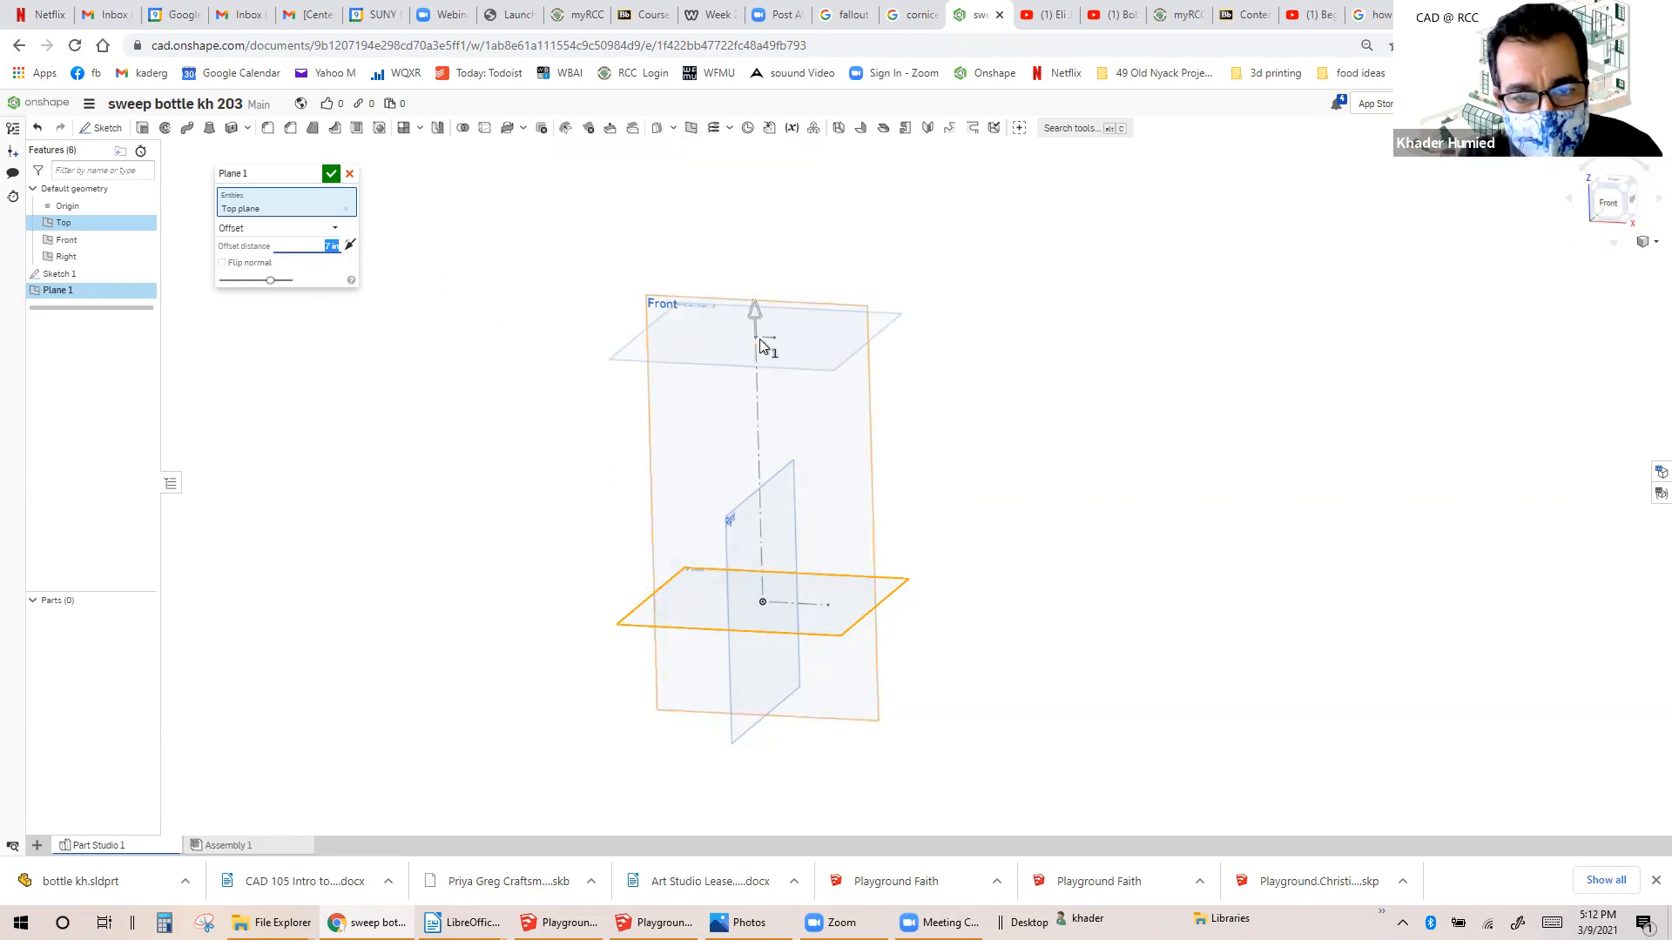
pyautogui.click(330, 174)
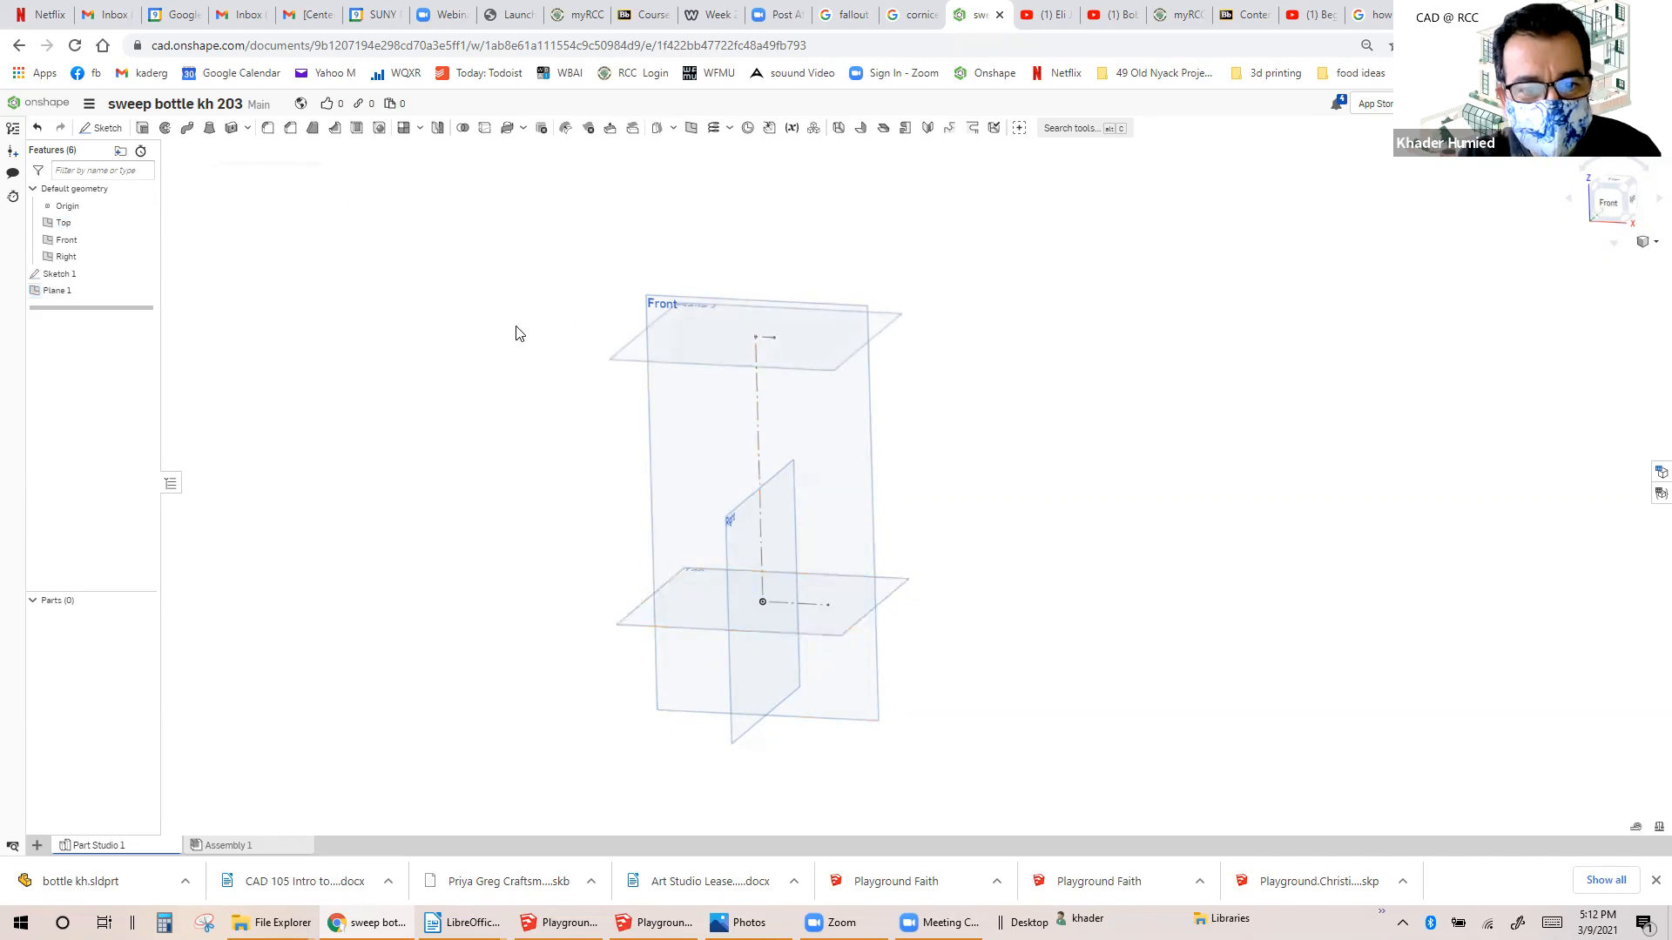
pyautogui.moveTo(564, 354); pyautogui.dragTo(583, 399, button='right')
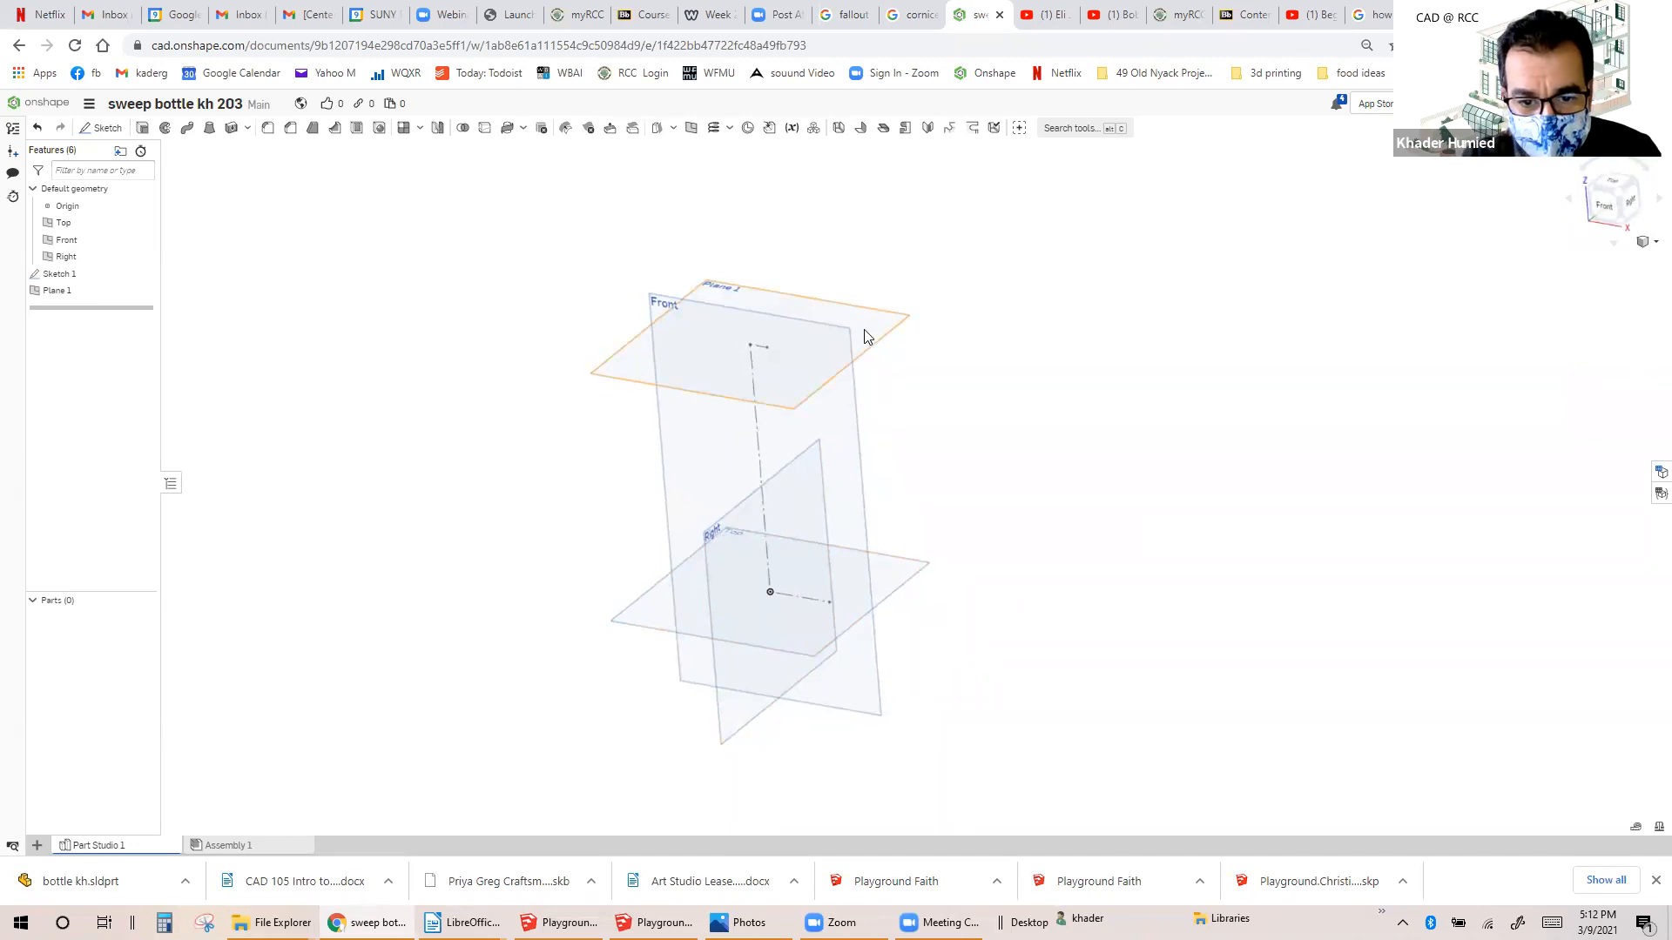
# Start a sketch on the Top plane and draw a 1 in line from the origin straight toward the front.
pyautogui.click(912, 572)
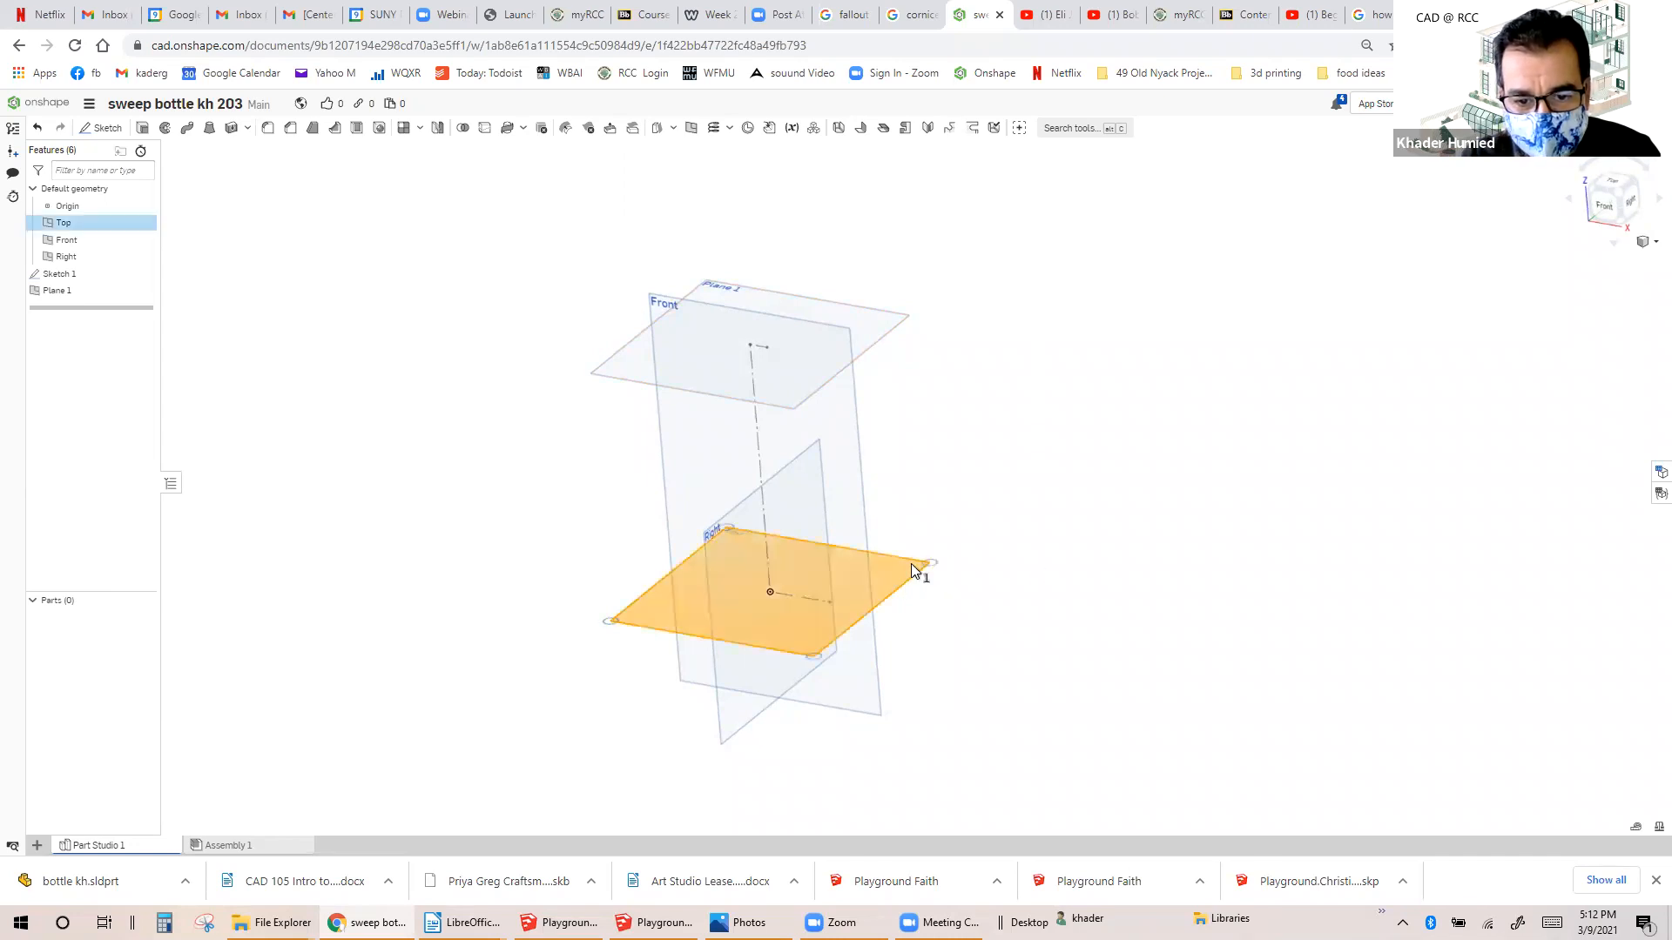
pyautogui.rightClick(910, 570)
pyautogui.click(956, 757)
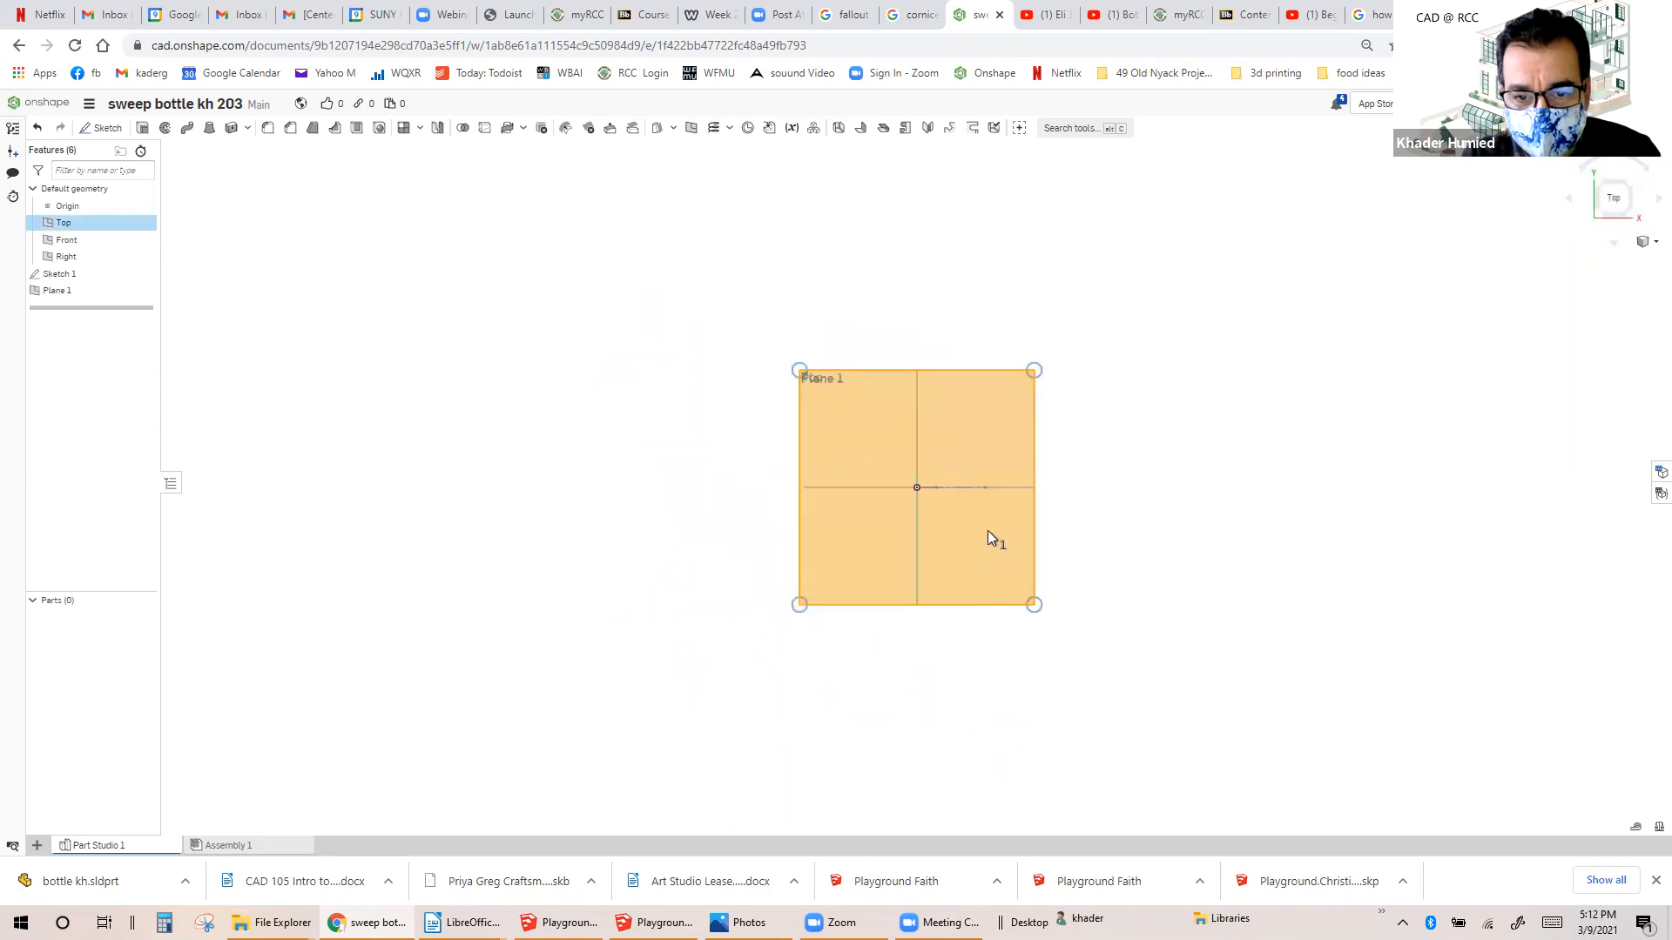
pyautogui.scroll(4, 987, 531)
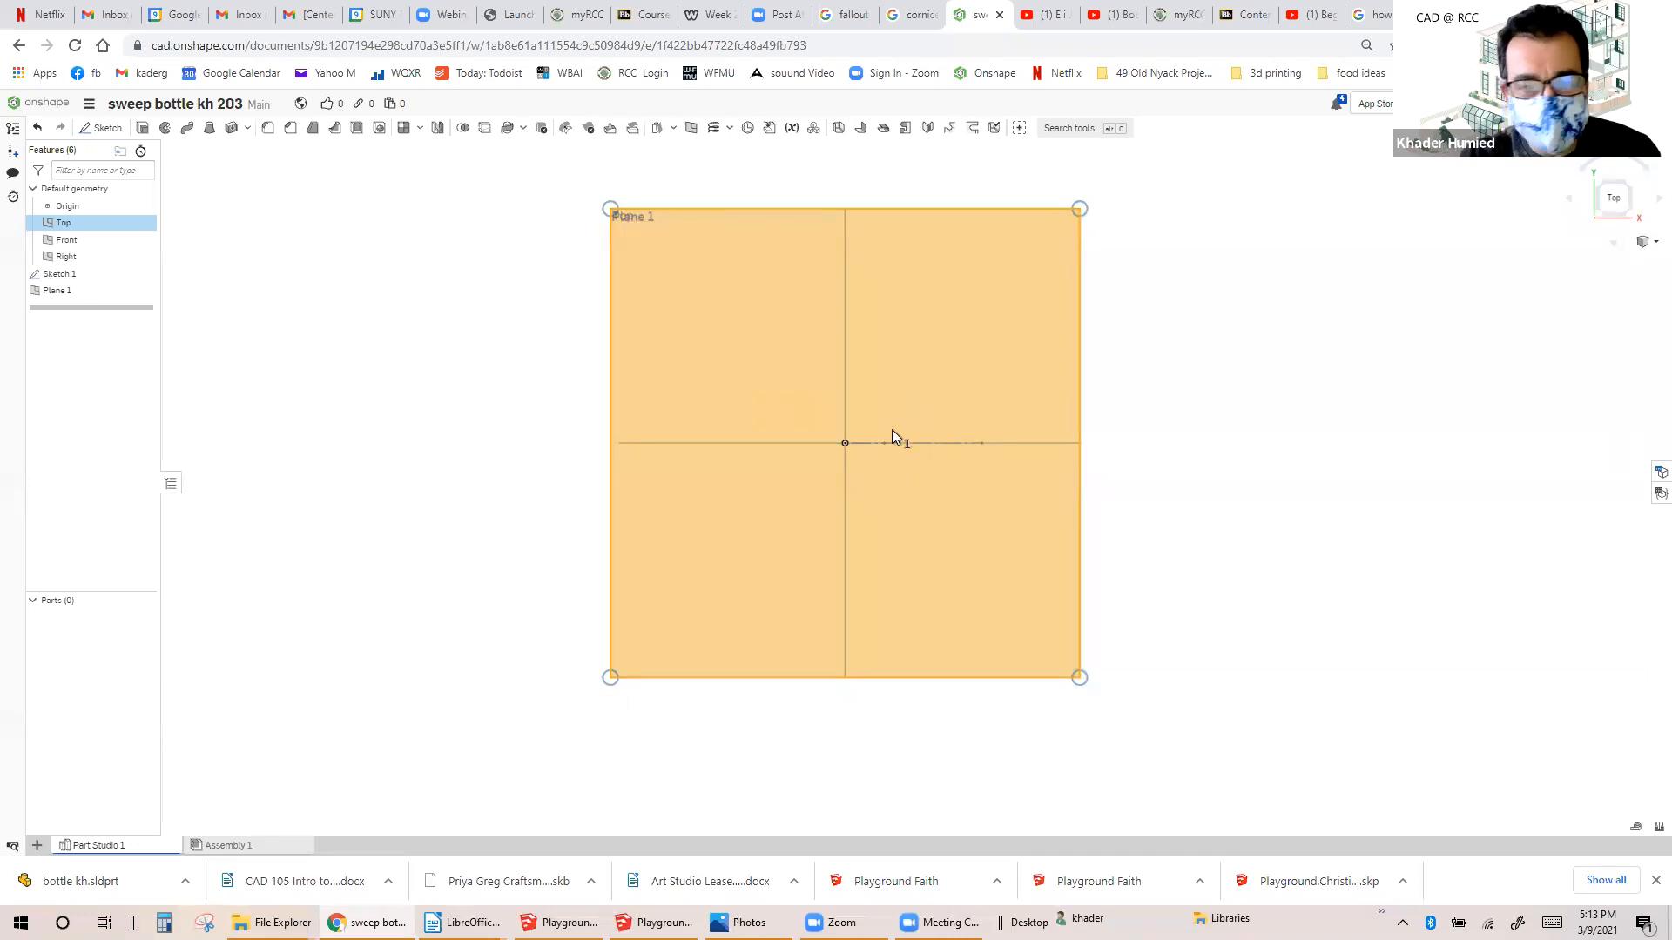
pyautogui.click(104, 129)
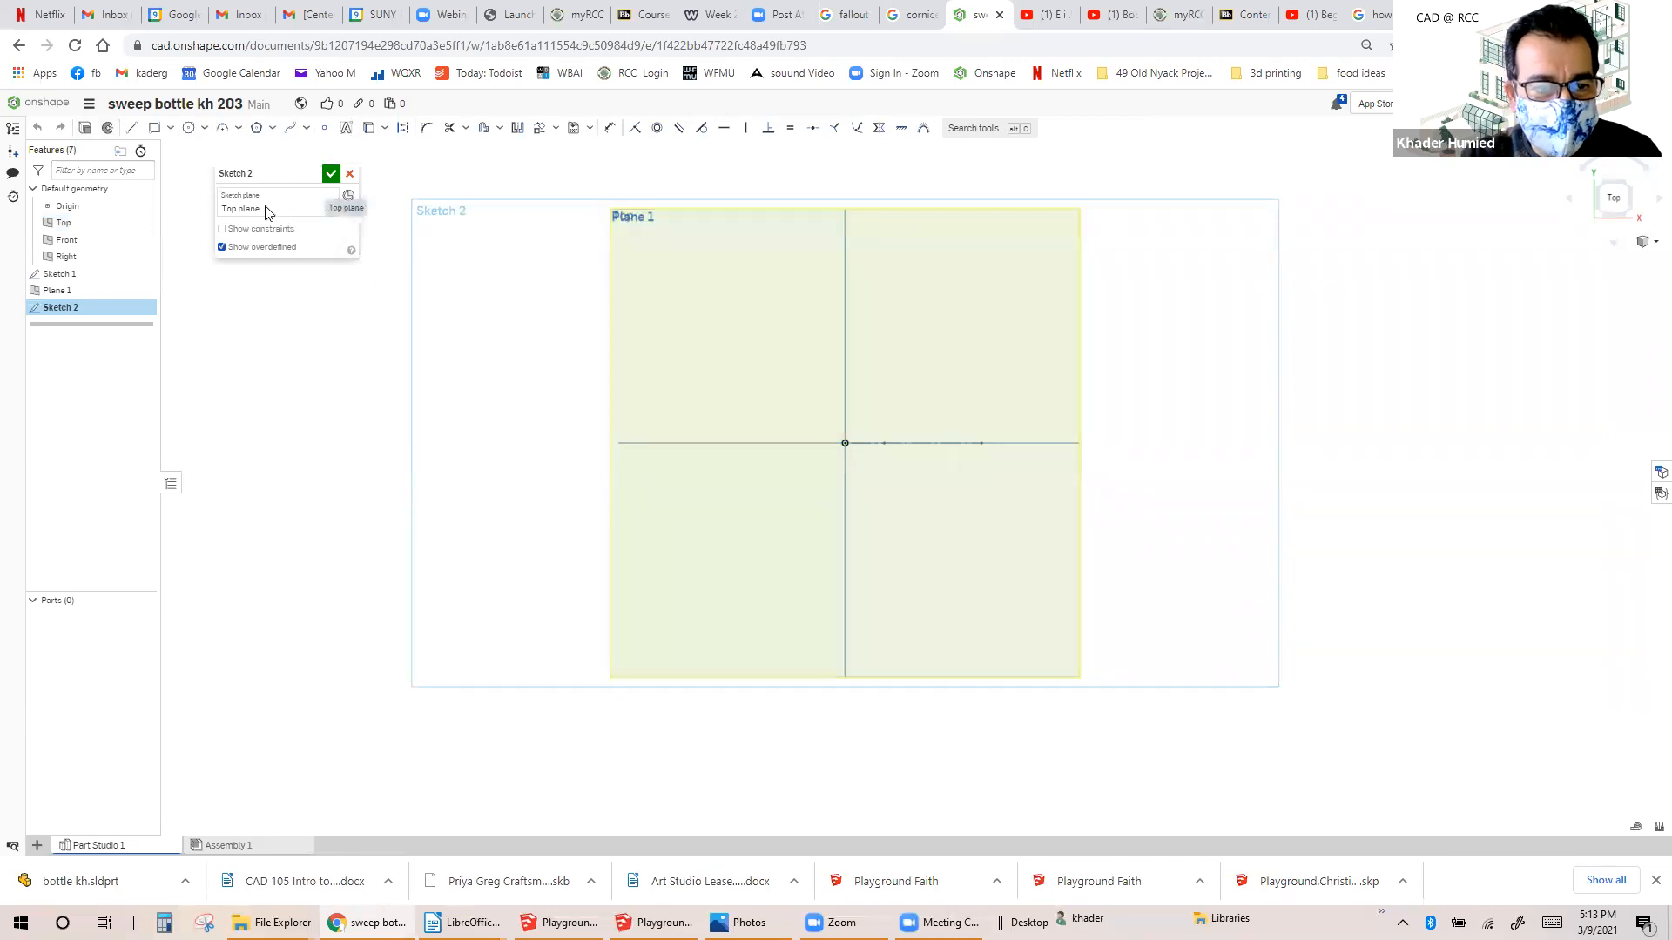
pyautogui.click(132, 128)
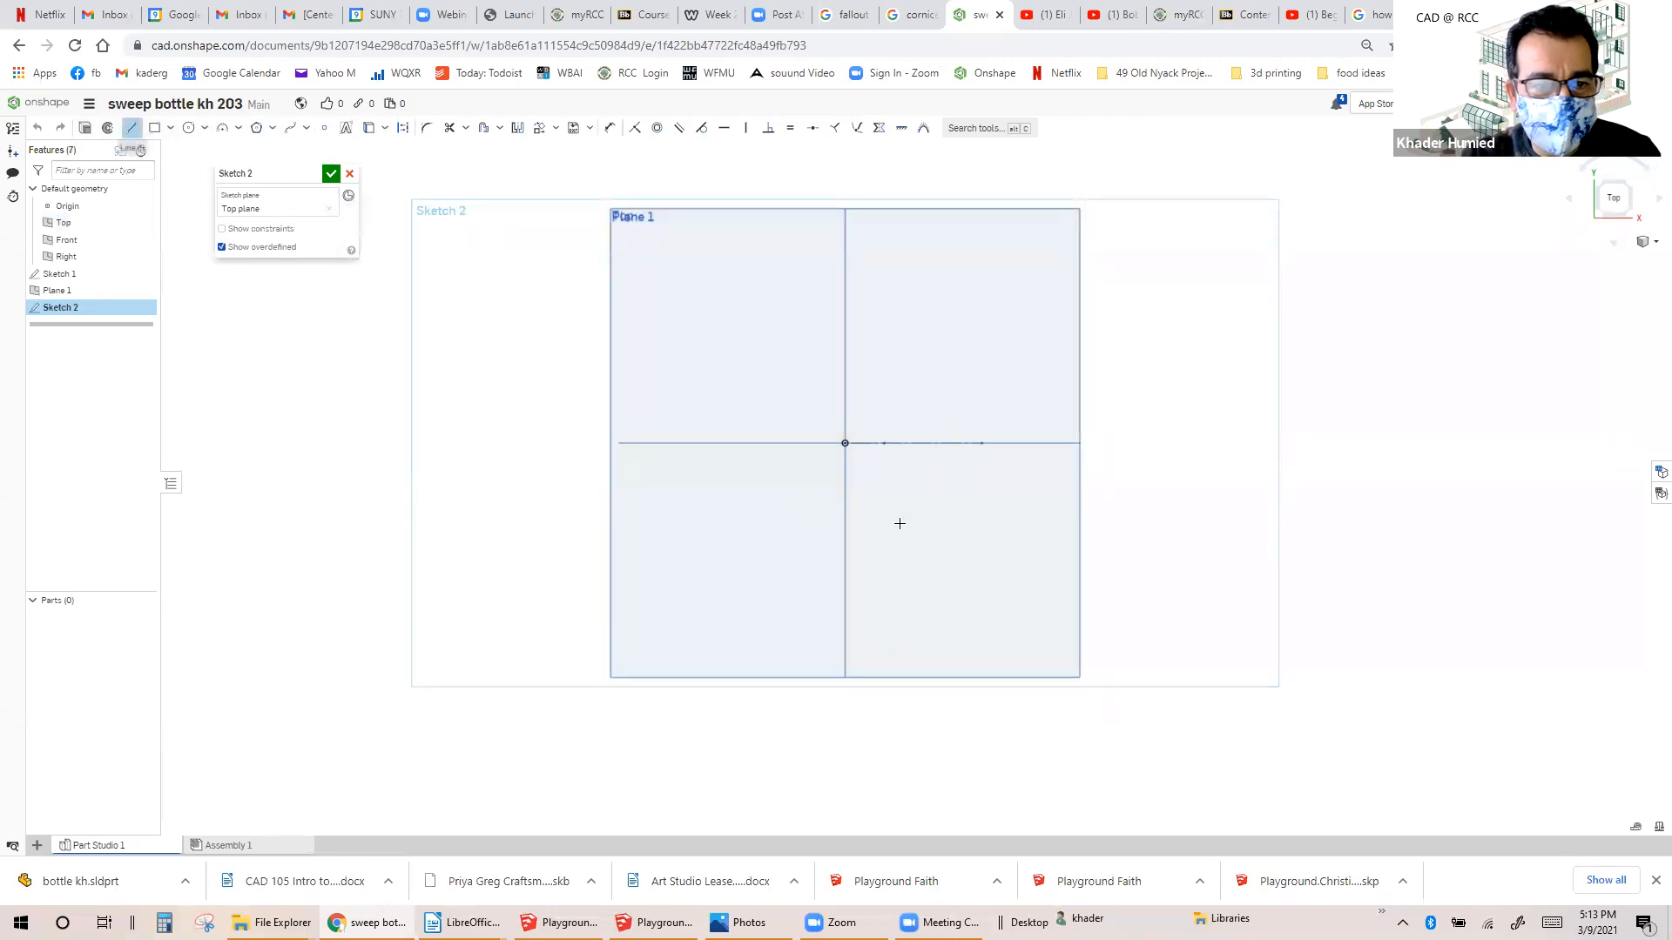
pyautogui.click(844, 443)
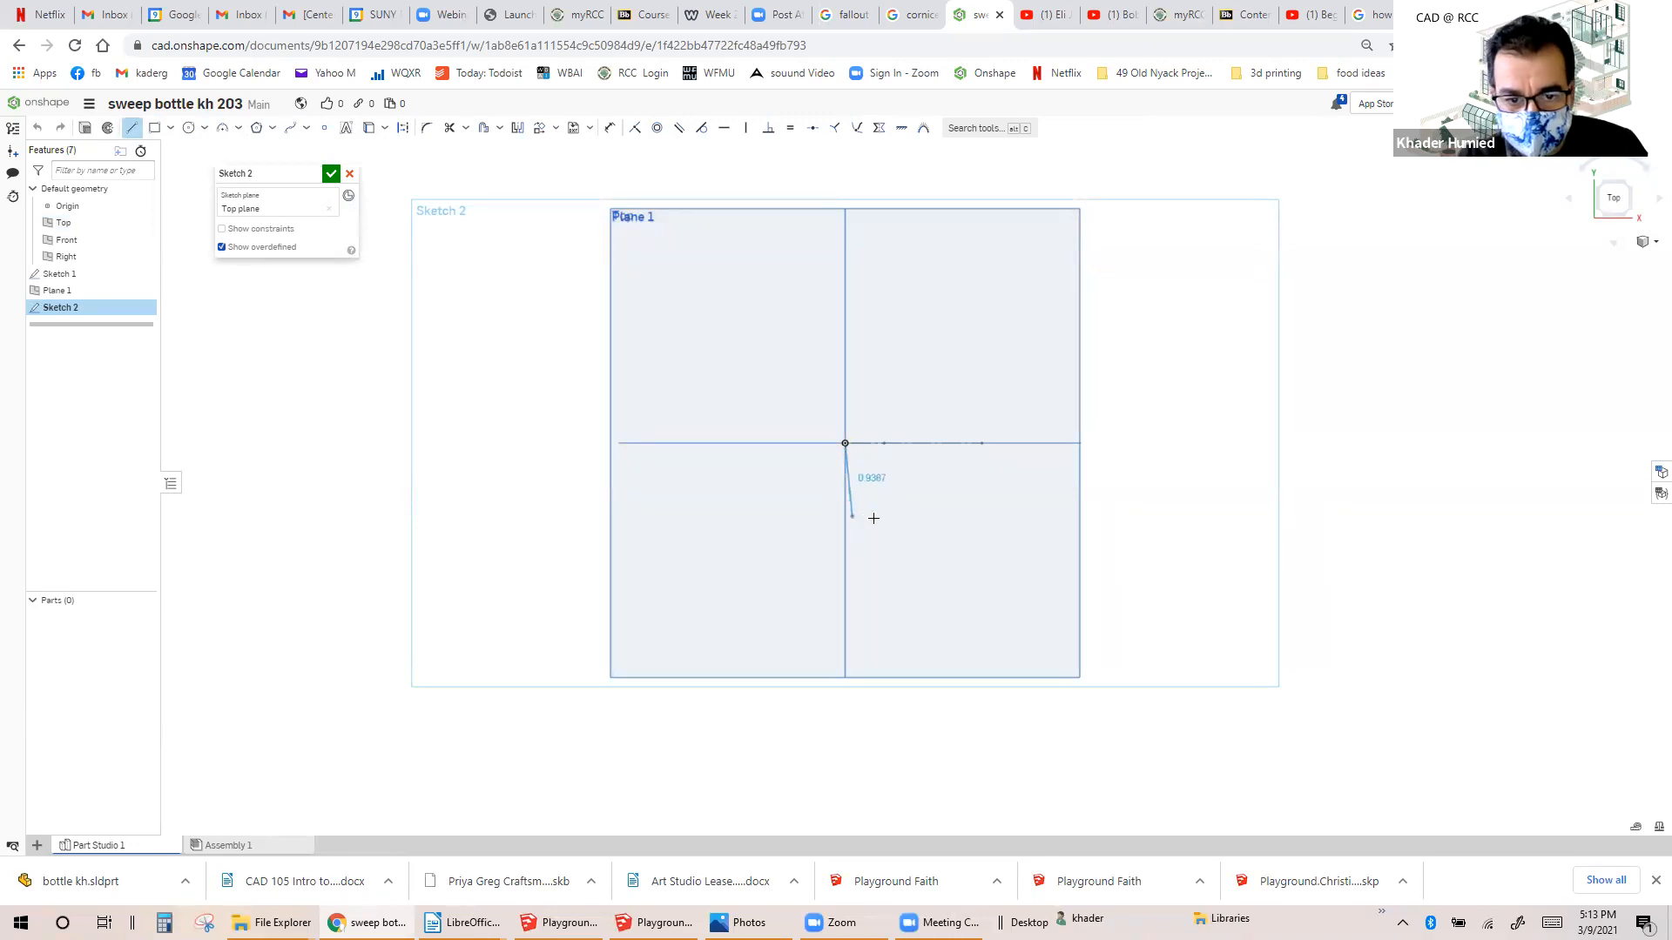
pyautogui.click(845, 518)
pyautogui.write('1')
pyautogui.press('Return')
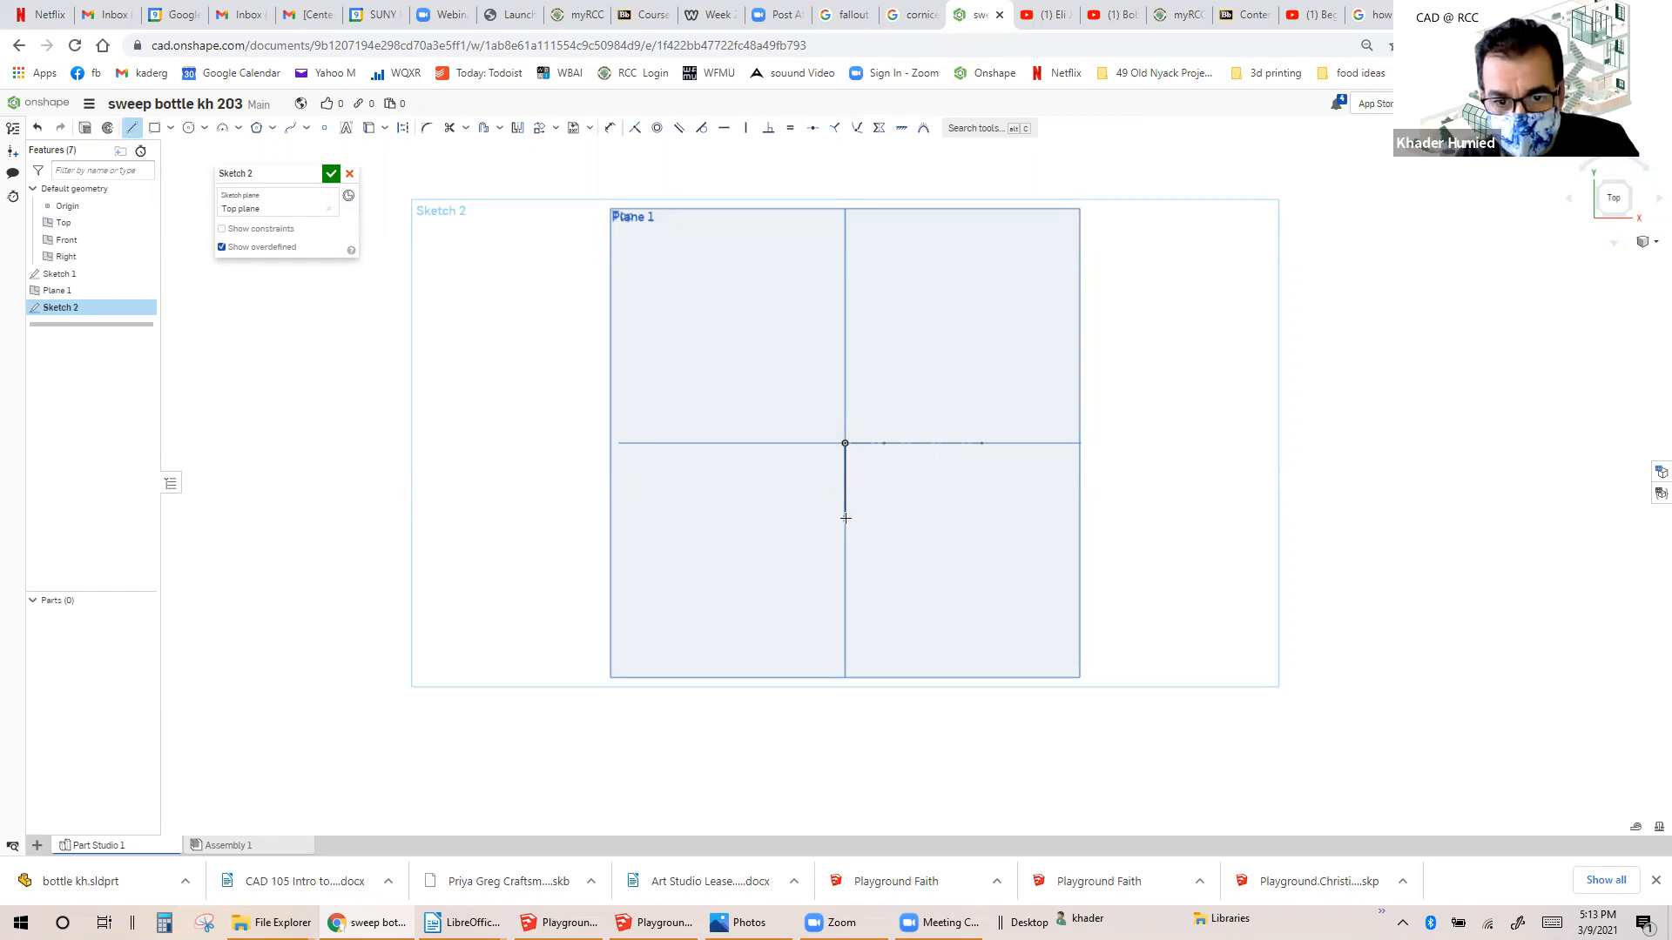
# Convert the 1 in line to construction geometry and finish the sketch.
pyautogui.press('Escape')
pyautogui.click(847, 498)
pyautogui.click(403, 128)
pyautogui.click(479, 375)
pyautogui.moveTo(489, 426); pyautogui.dragTo(486, 378, button='right')
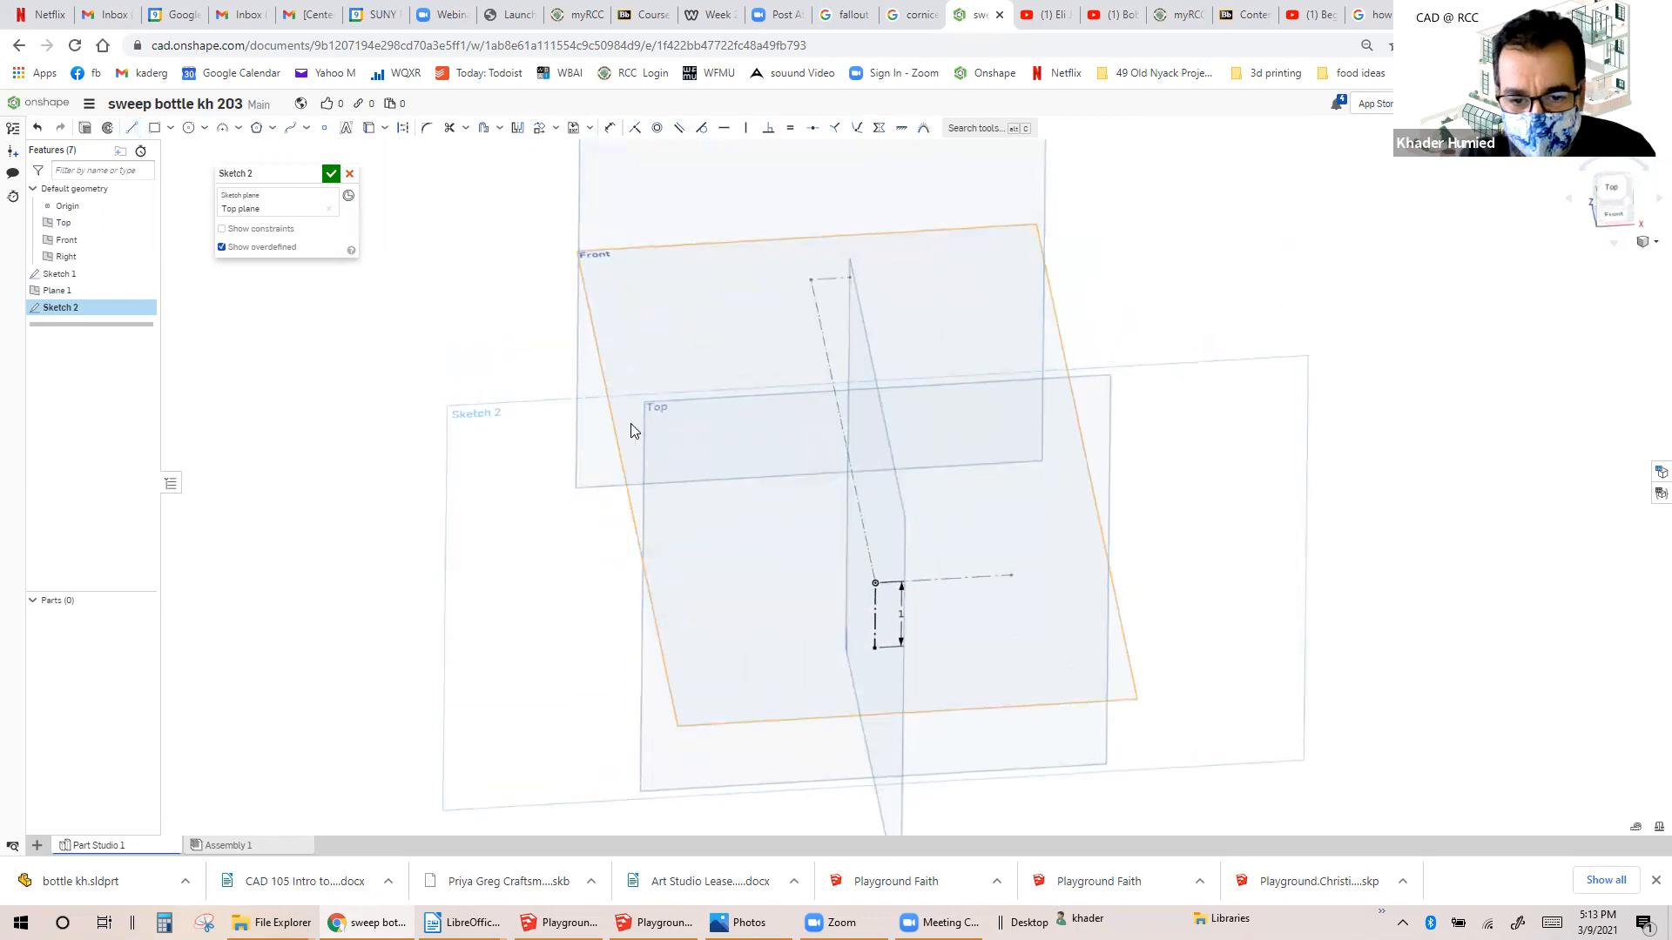
pyautogui.scroll(-3, 632, 436)
pyautogui.scroll(3, 834, 550)
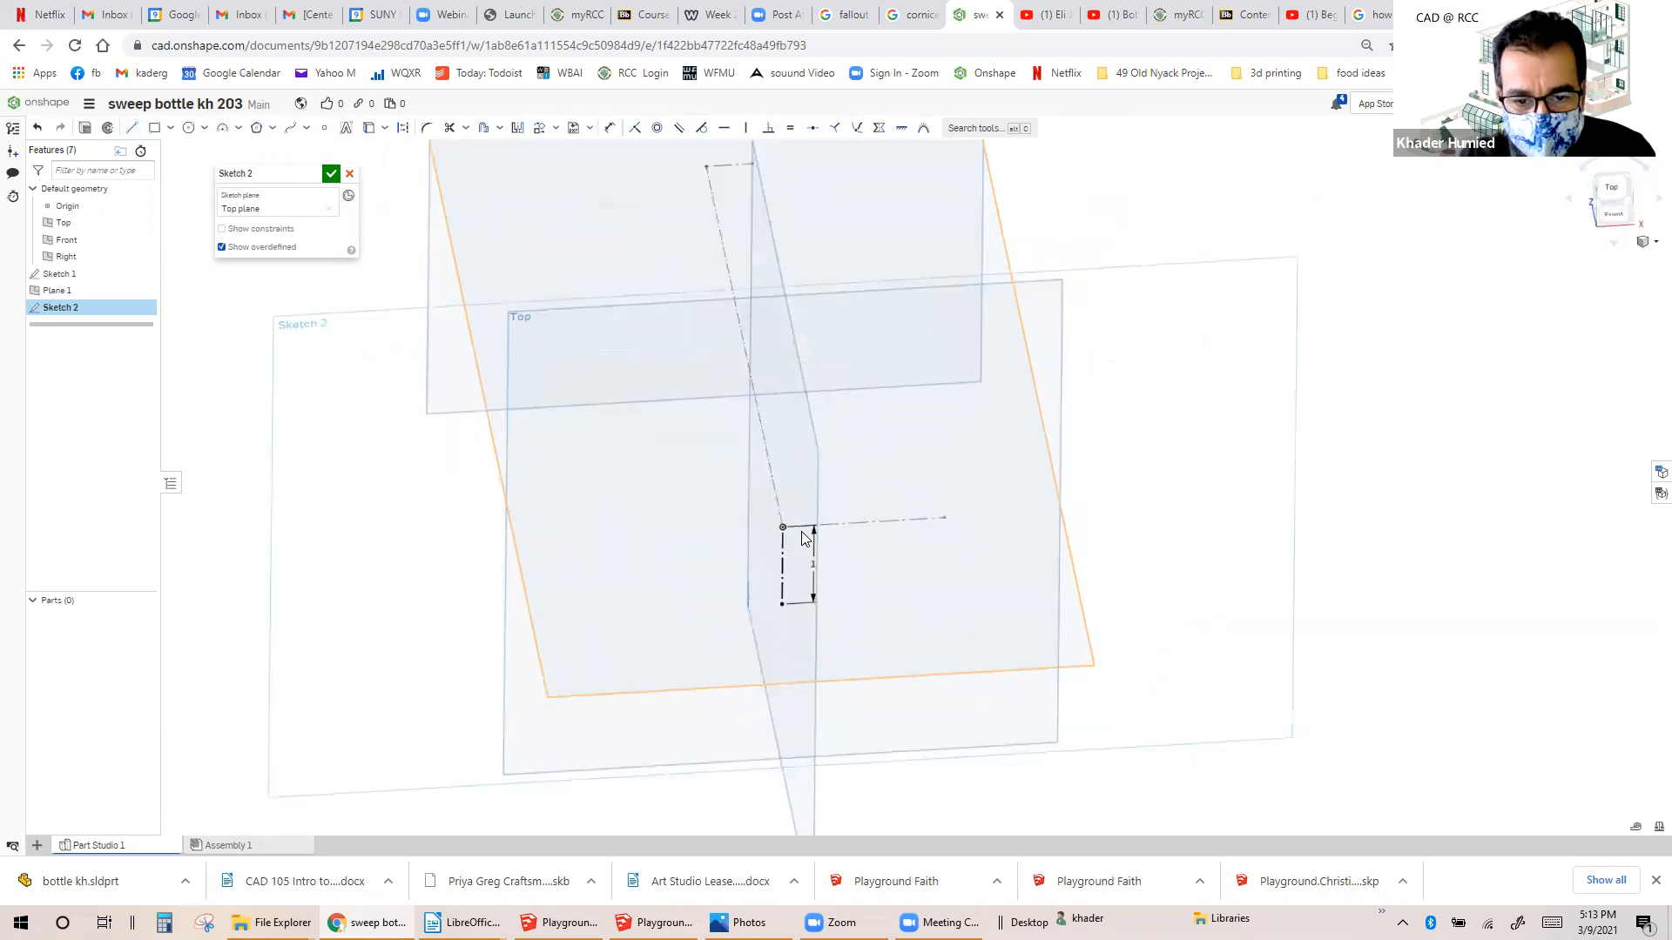
pyautogui.scroll(-3, 787, 569)
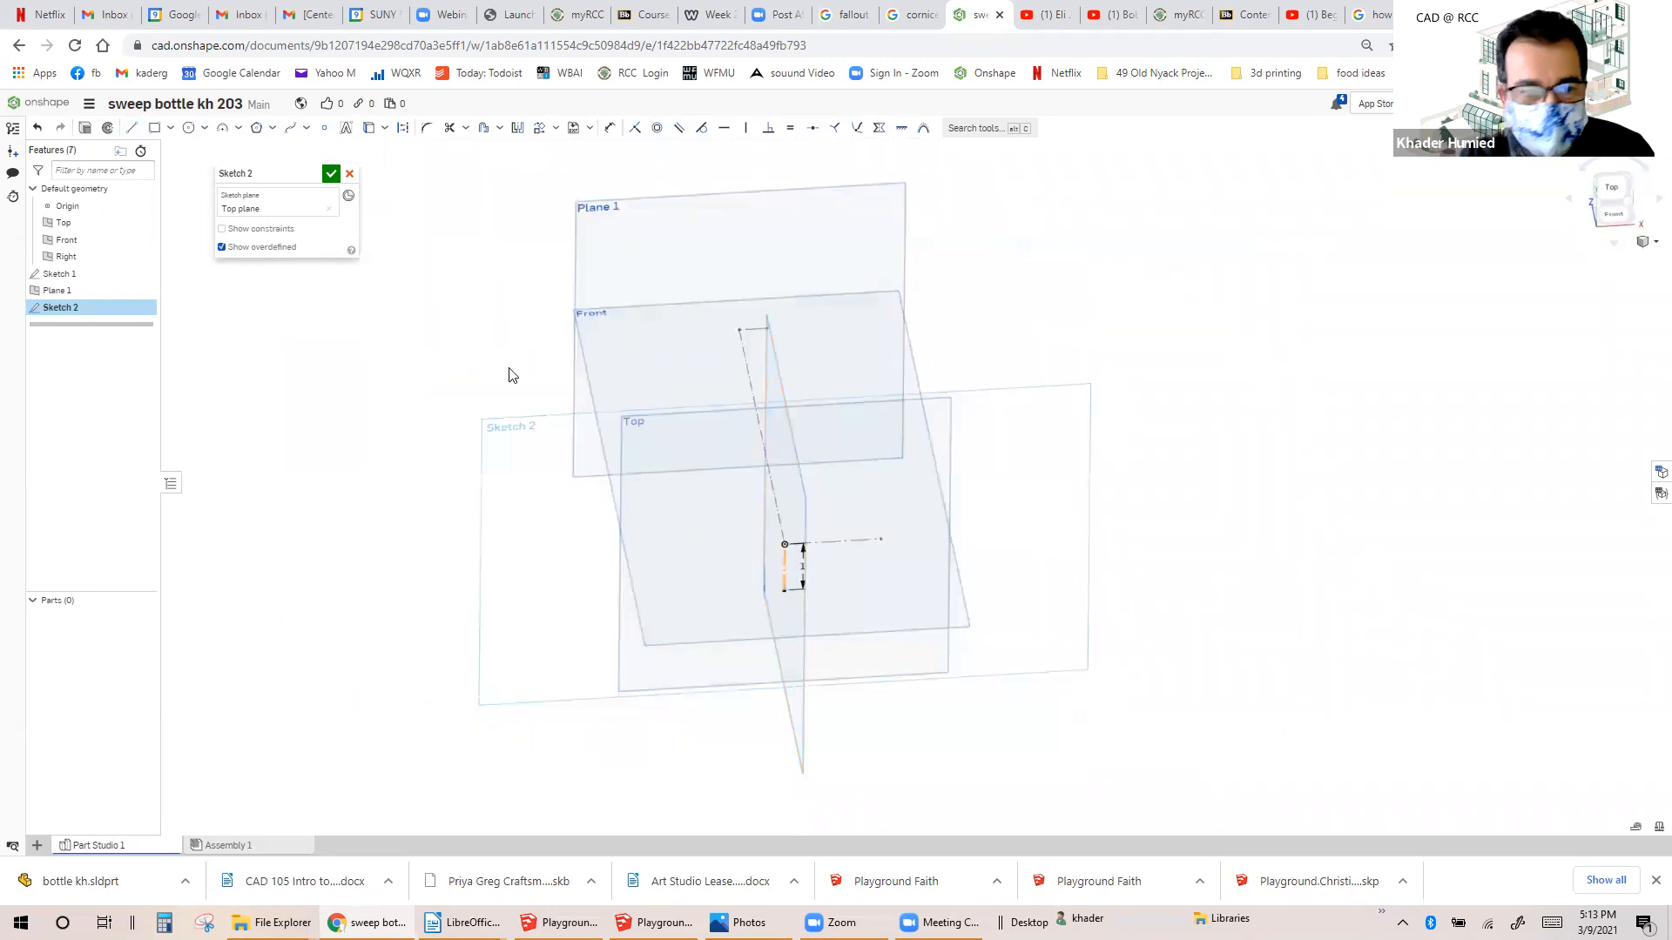
pyautogui.click(331, 174)
# In a new Top plane sketch, draw an ellipse centred on the origin through the ends of both base construction lines, and finish the sketch.
pyautogui.moveTo(632, 545); pyautogui.dragTo(640, 548, button='right')
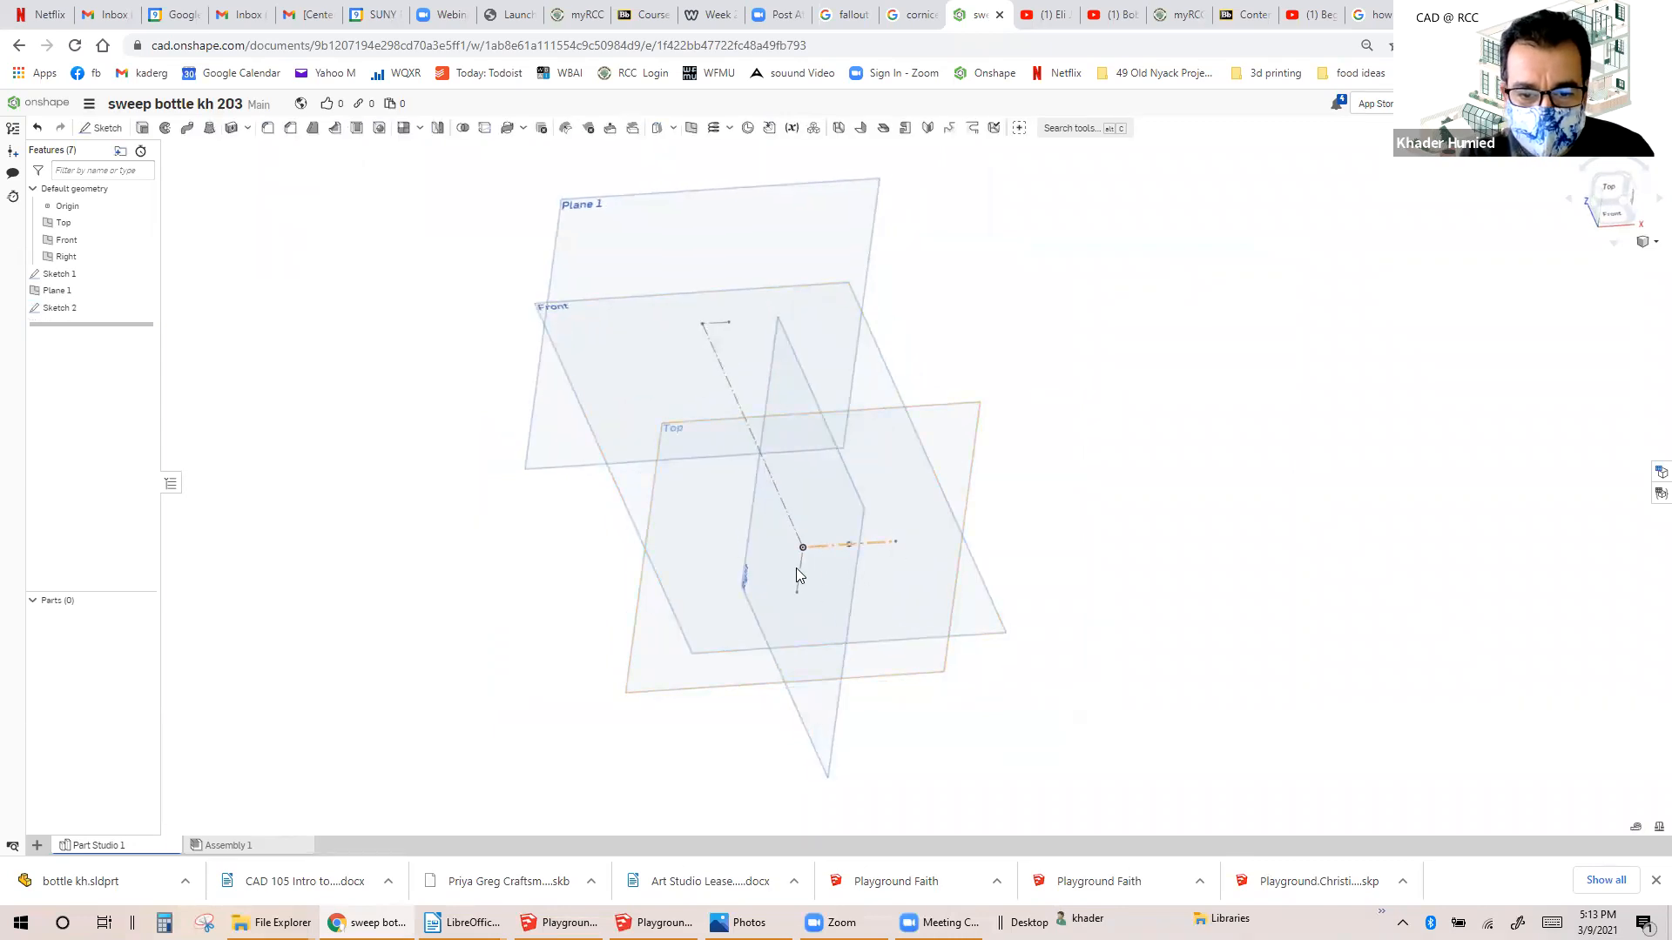
pyautogui.moveTo(842, 576)
pyautogui.mouseDown(button='right')
pyautogui.moveTo(892, 572)
pyautogui.moveTo(875, 572)
pyautogui.mouseUp(button='right')
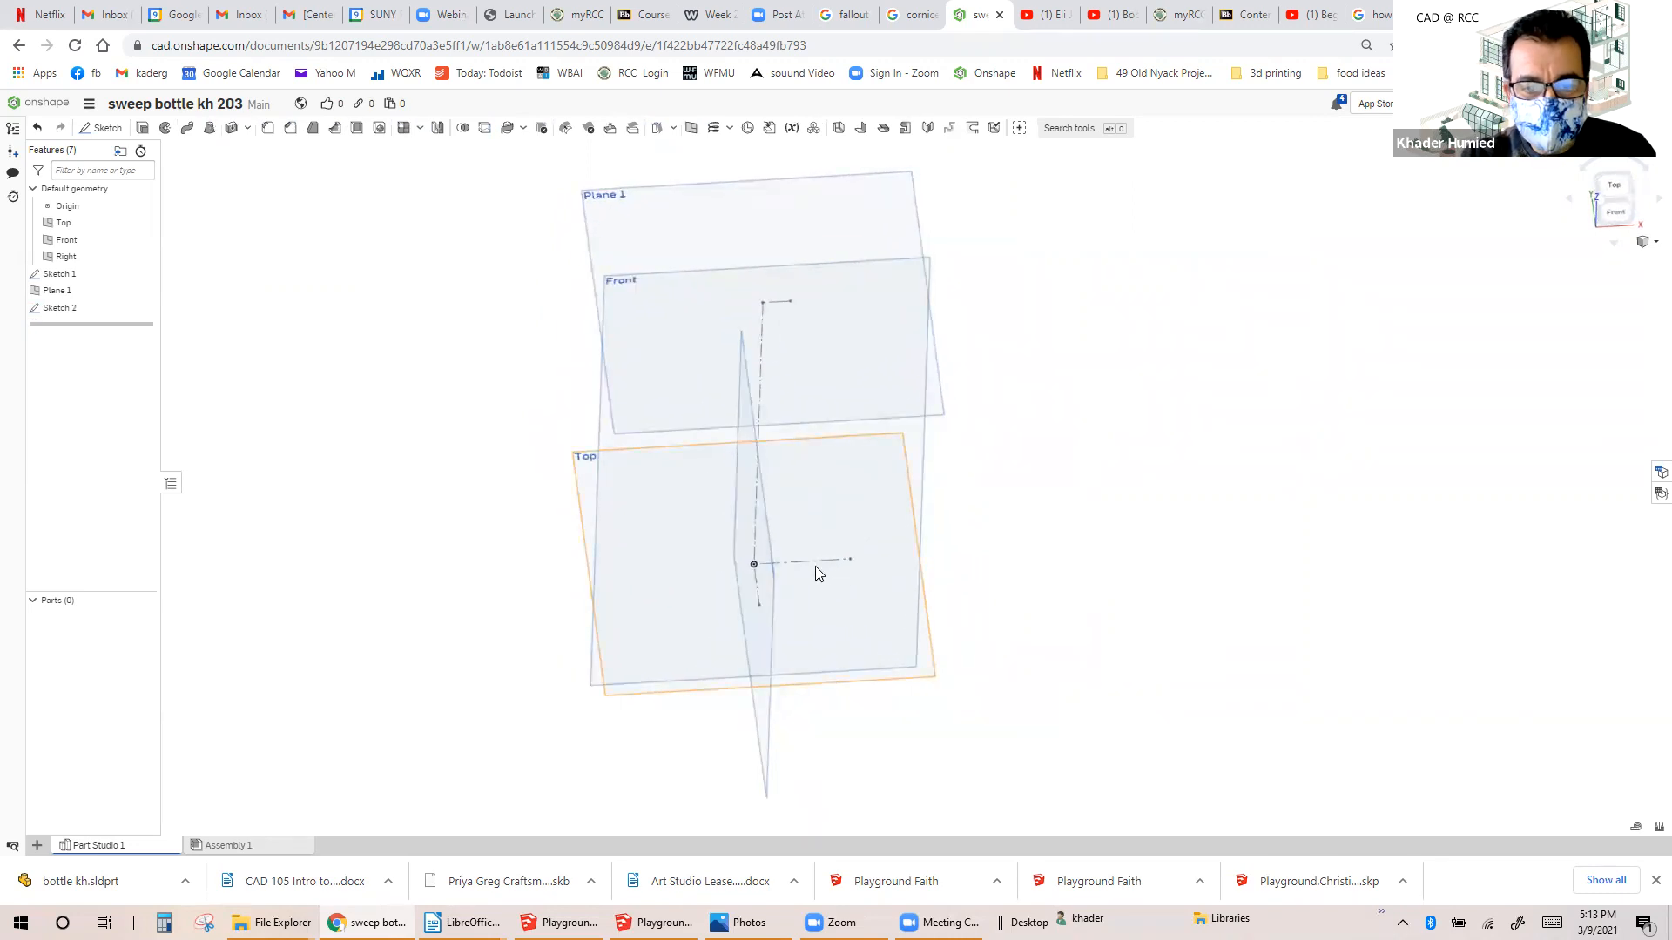
pyautogui.click(582, 488)
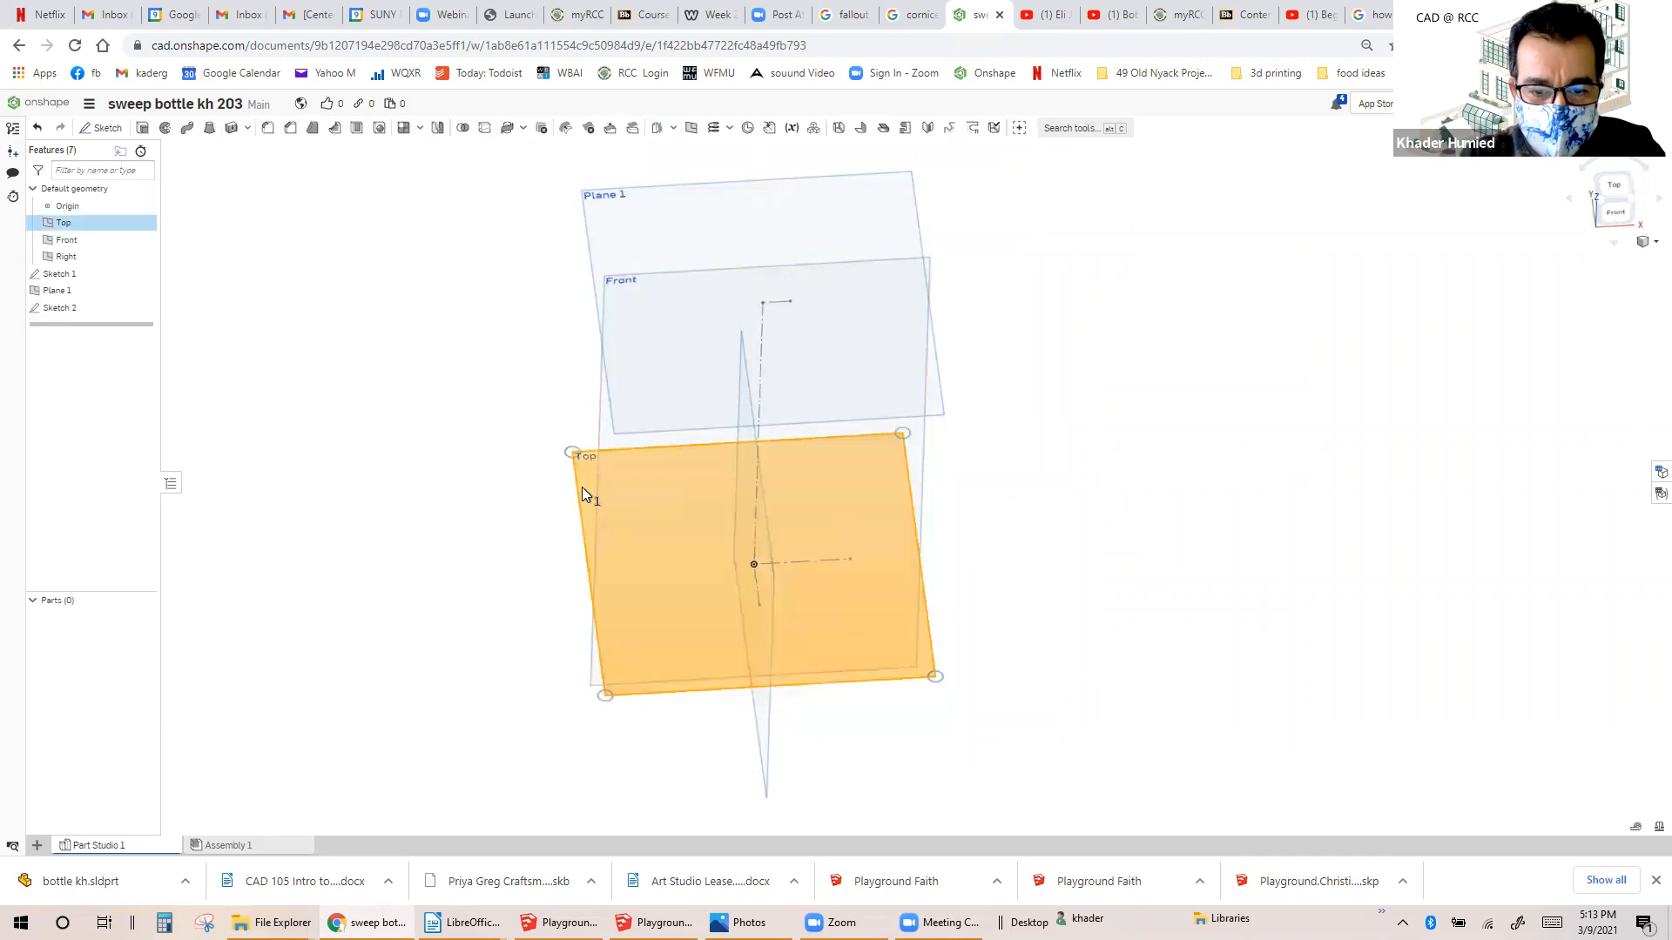
pyautogui.click(102, 128)
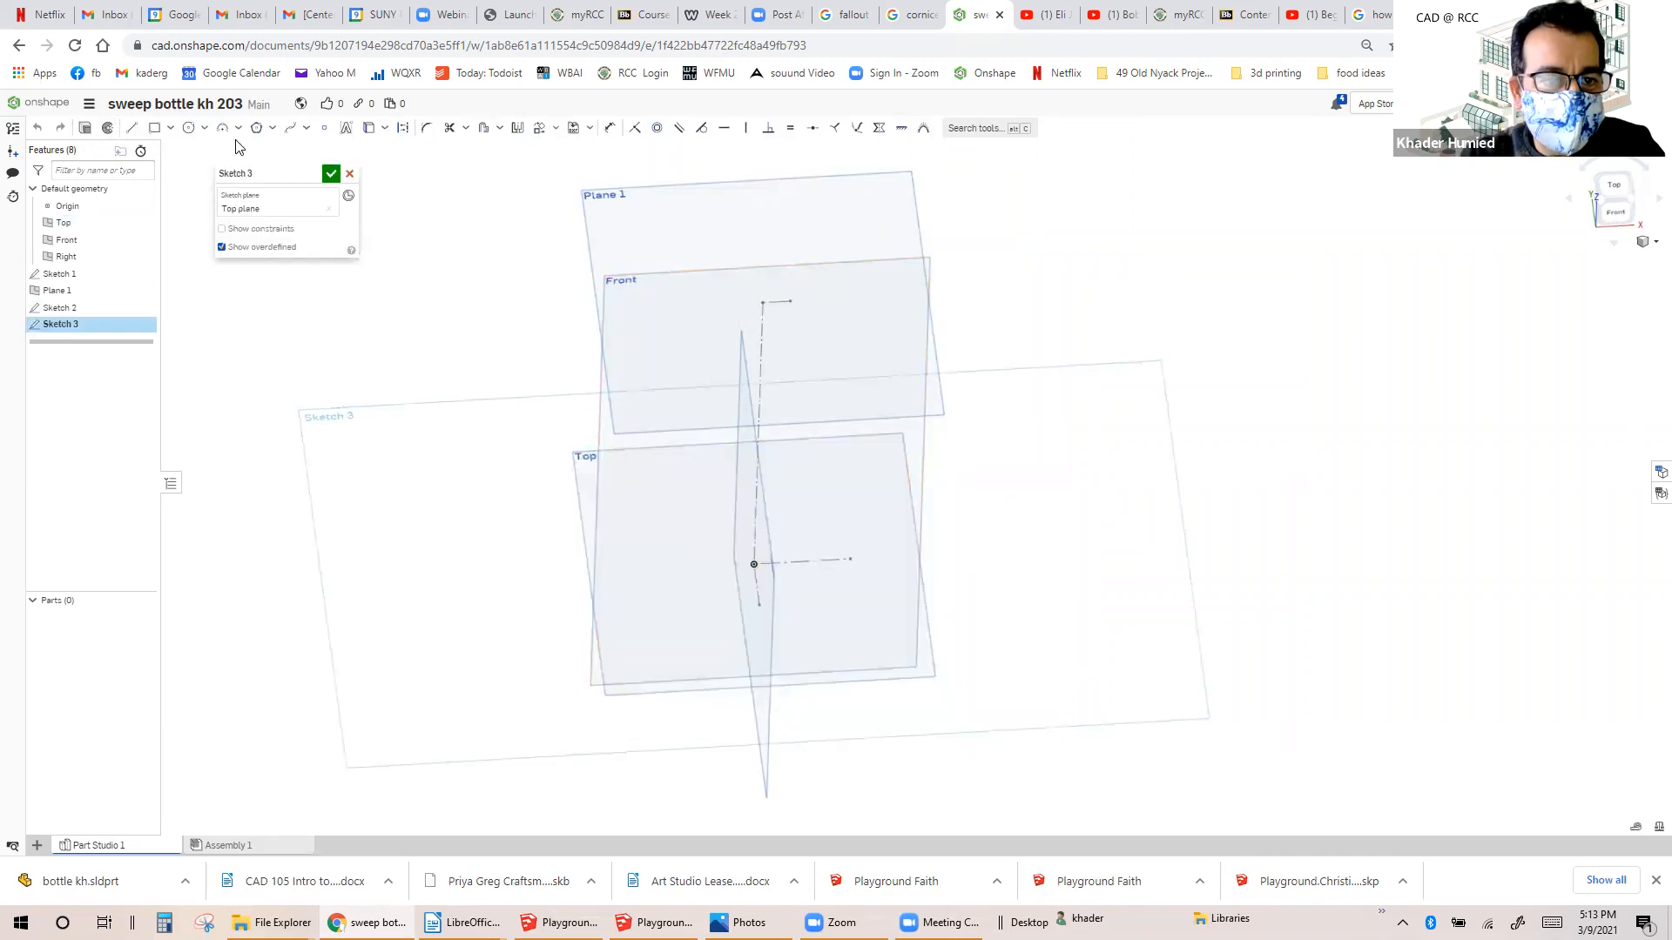
pyautogui.click(205, 130)
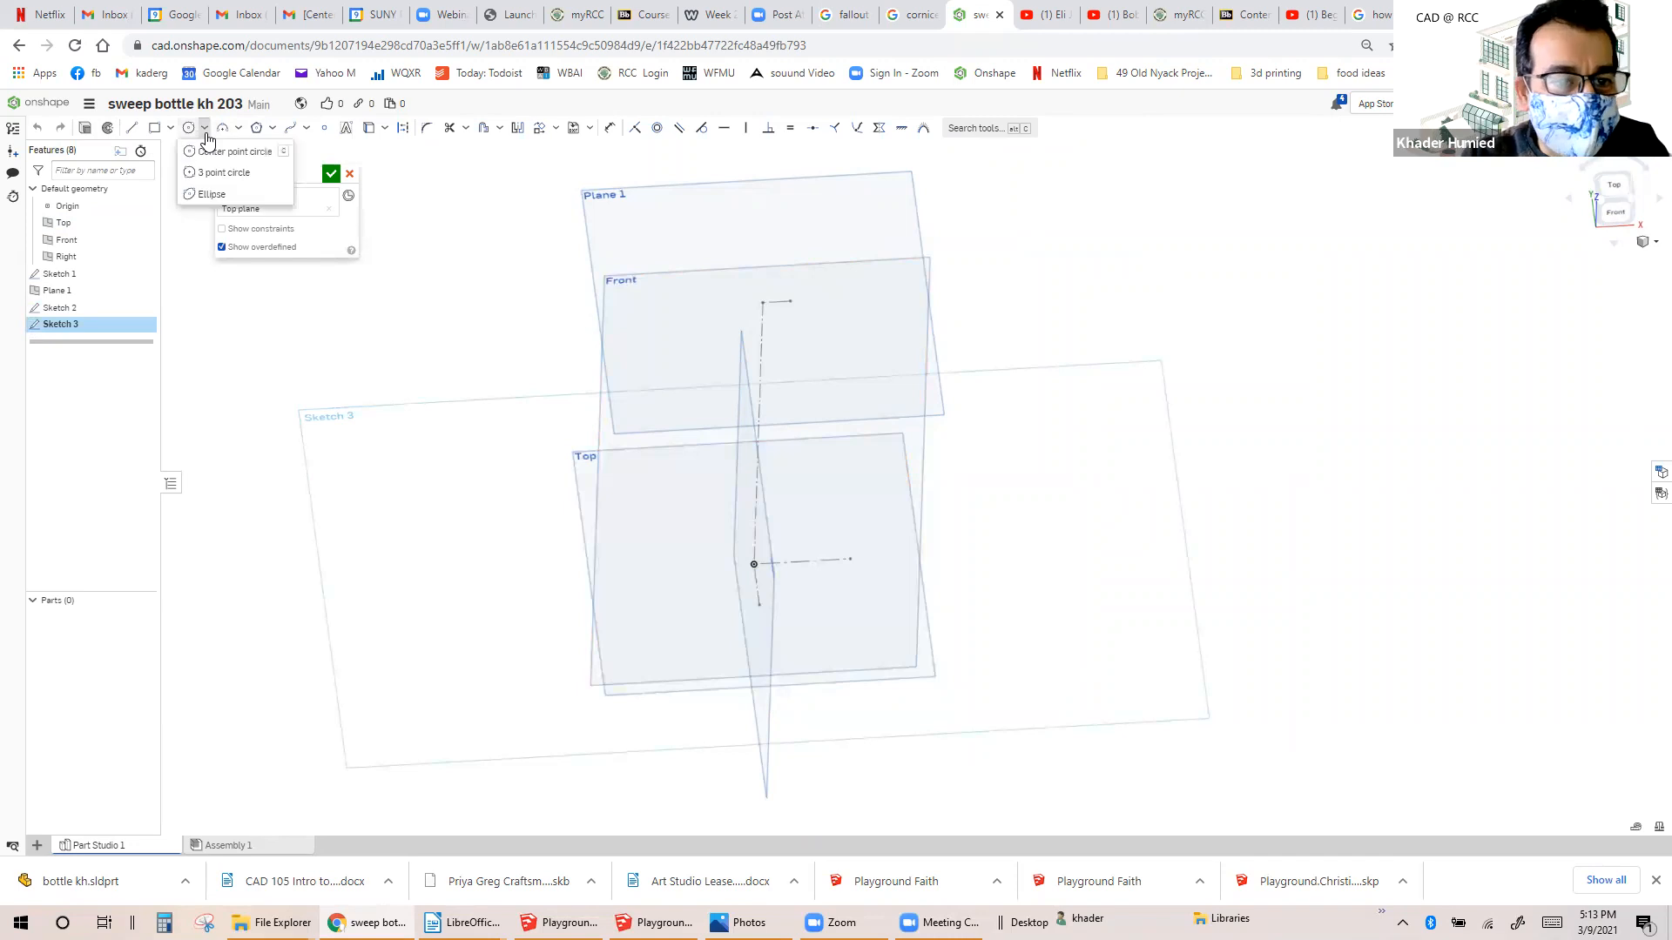
pyautogui.click(207, 197)
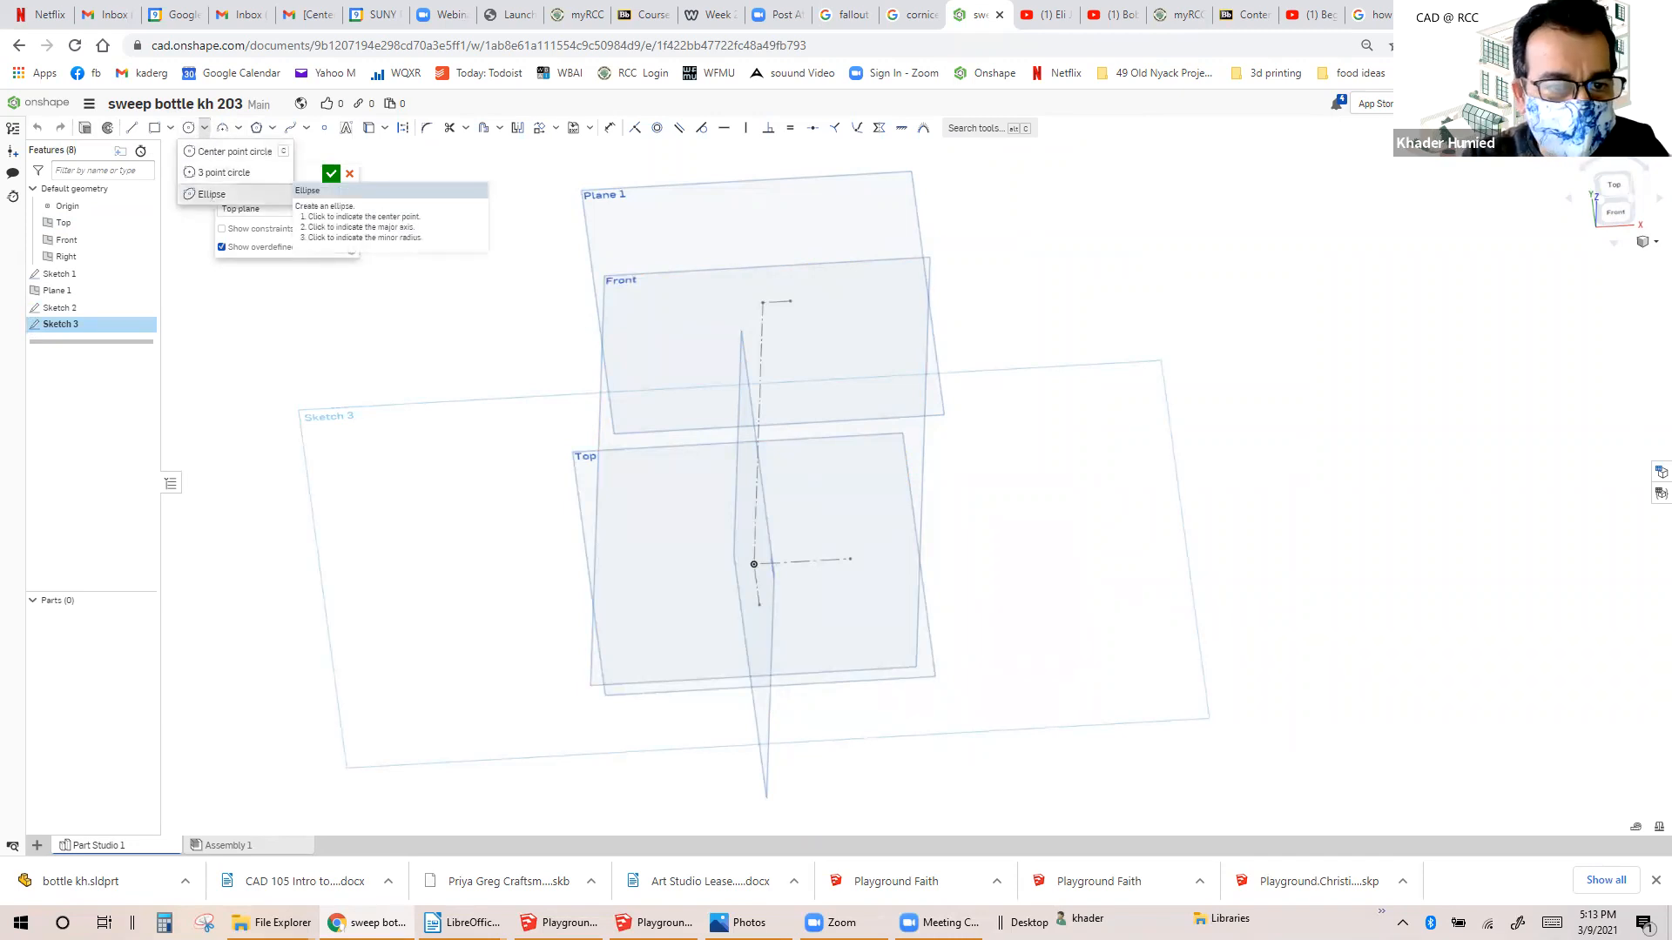
pyautogui.click(756, 564)
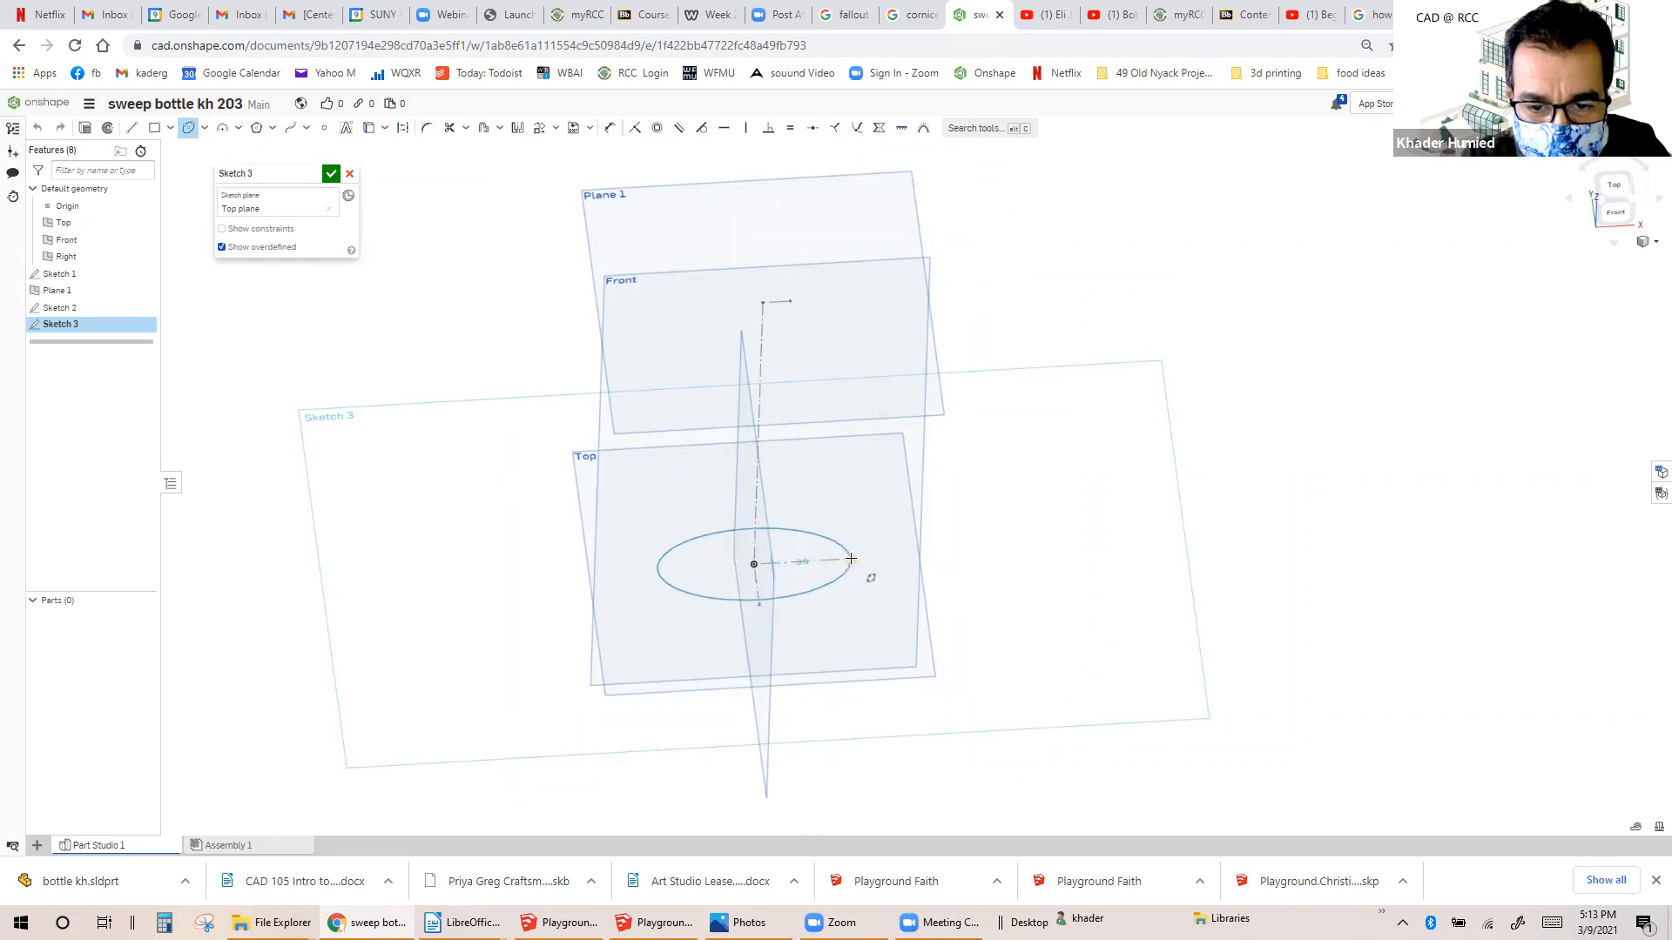
pyautogui.click(849, 560)
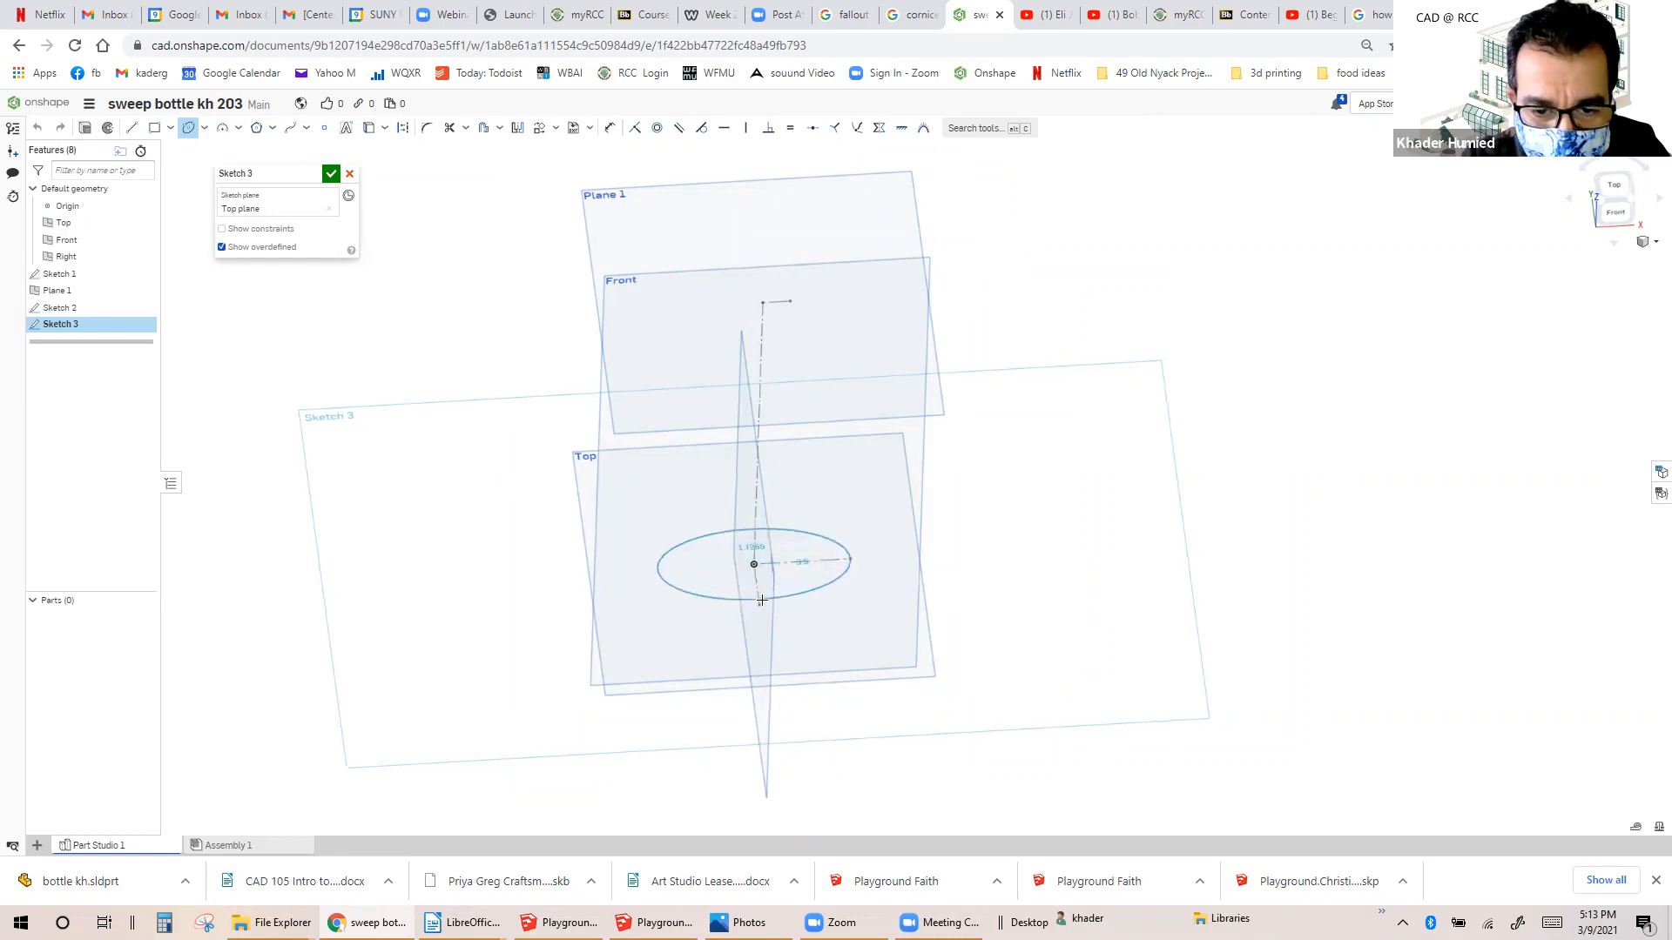
pyautogui.scroll(3, 760, 605)
pyautogui.click(760, 607)
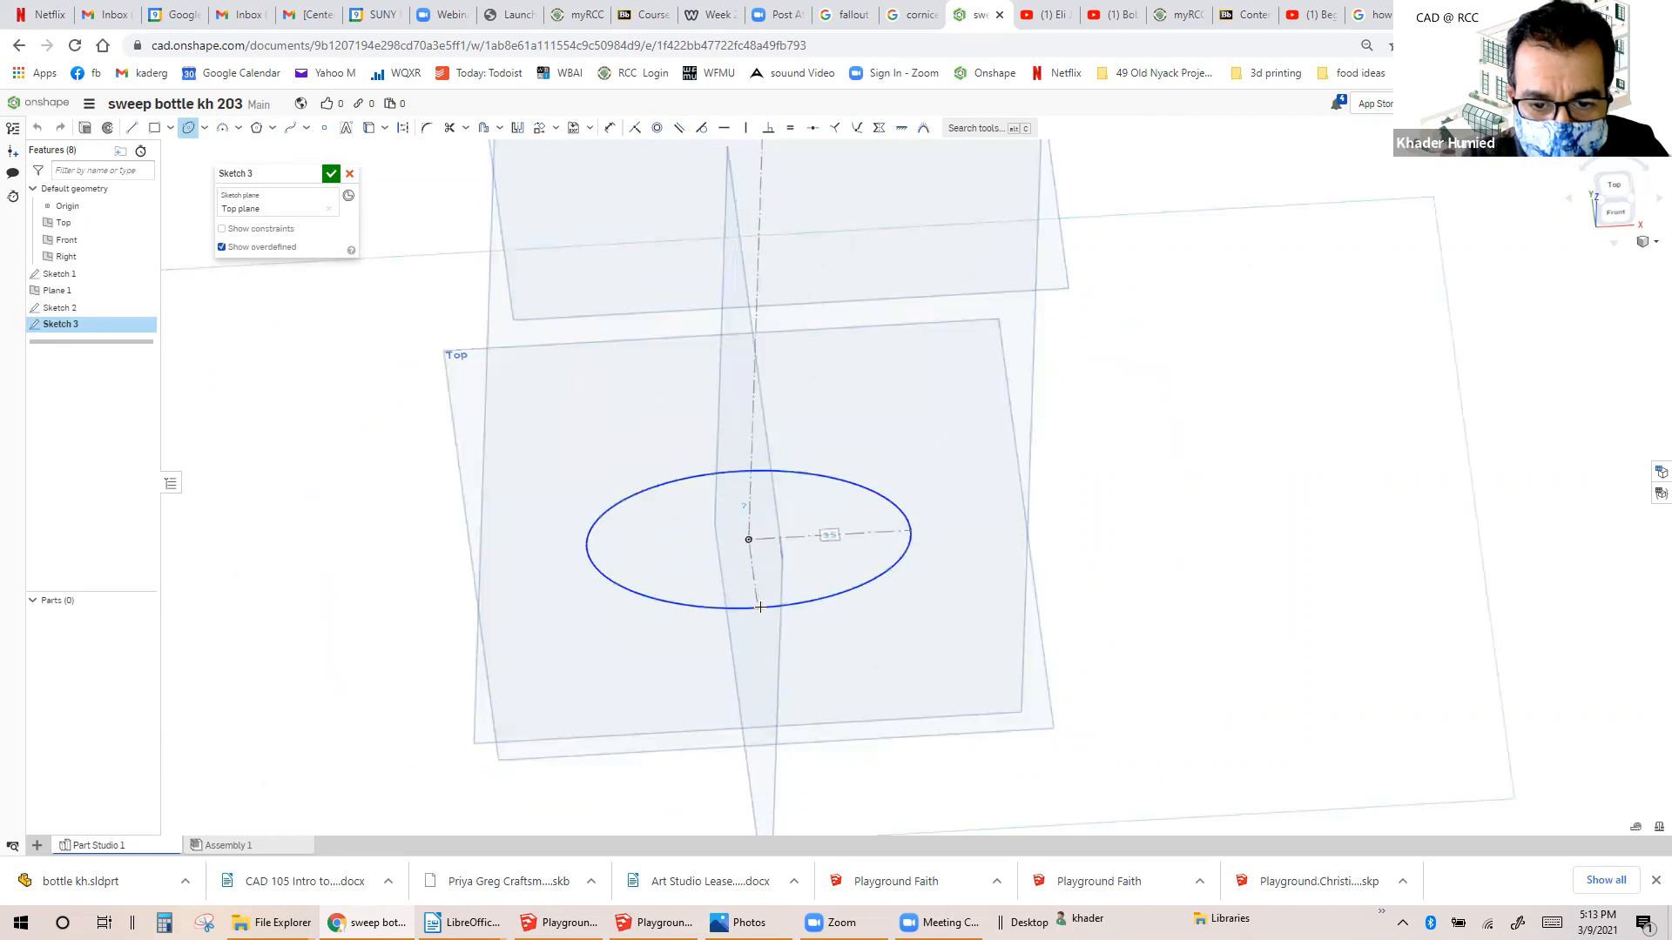
pyautogui.scroll(3, 760, 596)
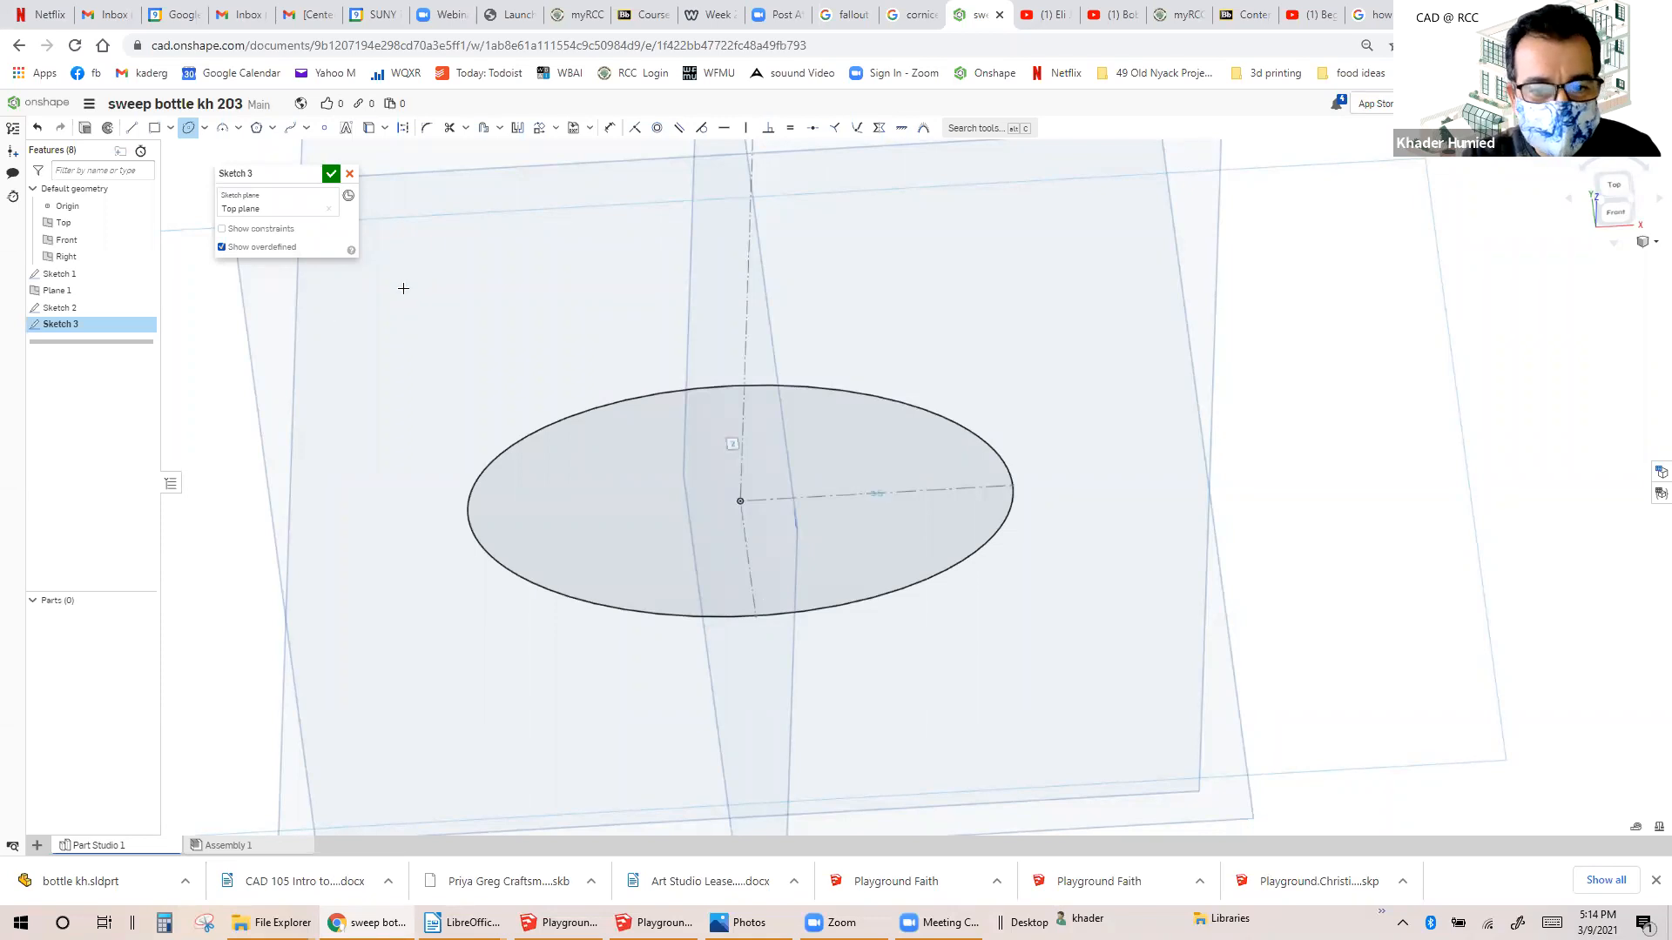
pyautogui.click(331, 173)
# Rename the sketch containing the ellipse as ellipse.
pyautogui.scroll(-5, 562, 348)
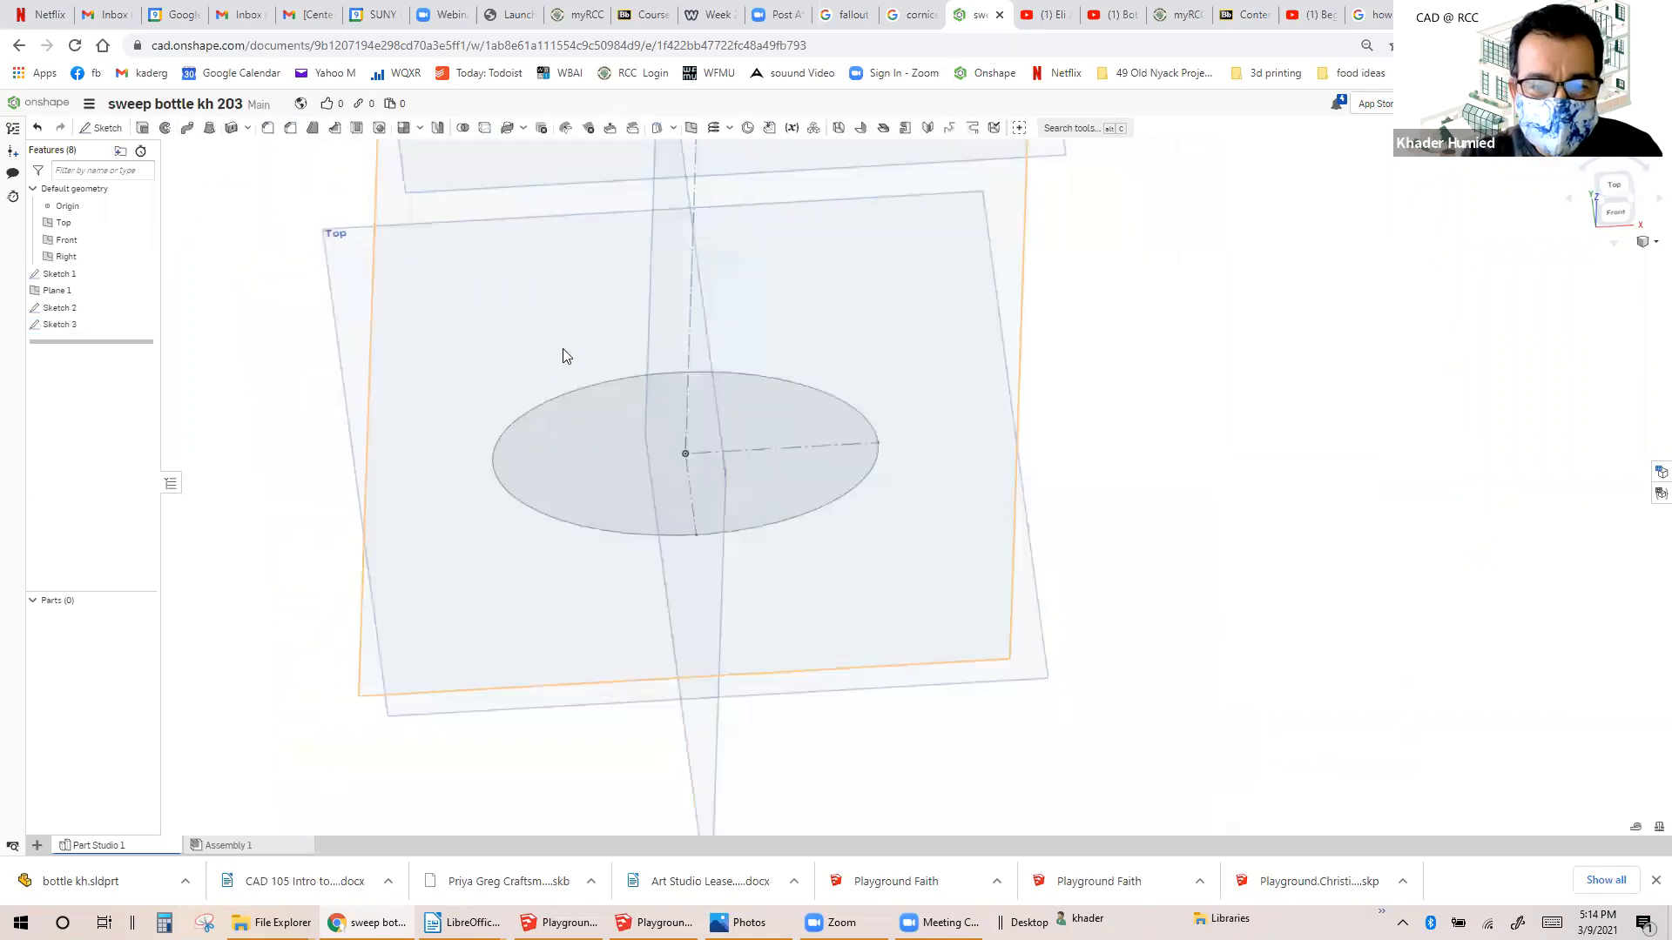
pyautogui.moveTo(662, 416)
pyautogui.mouseDown(button='right')
pyautogui.moveTo(621, 391)
pyautogui.moveTo(686, 419)
pyautogui.mouseUp(button='right')
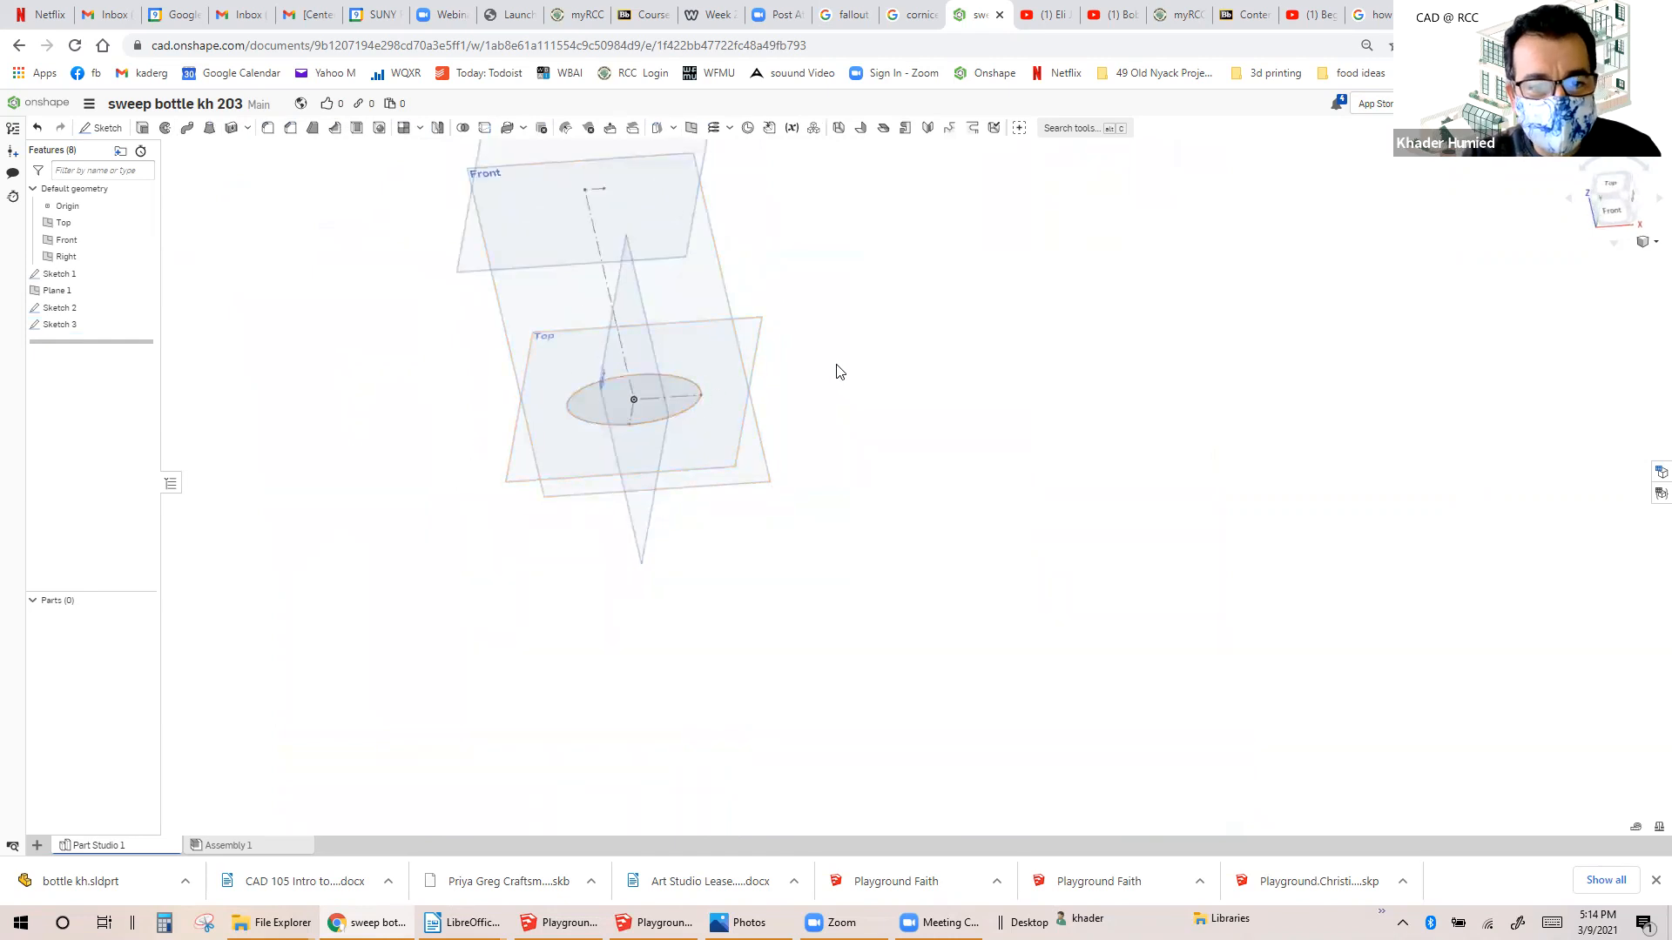
pyautogui.scroll(-1, 873, 376)
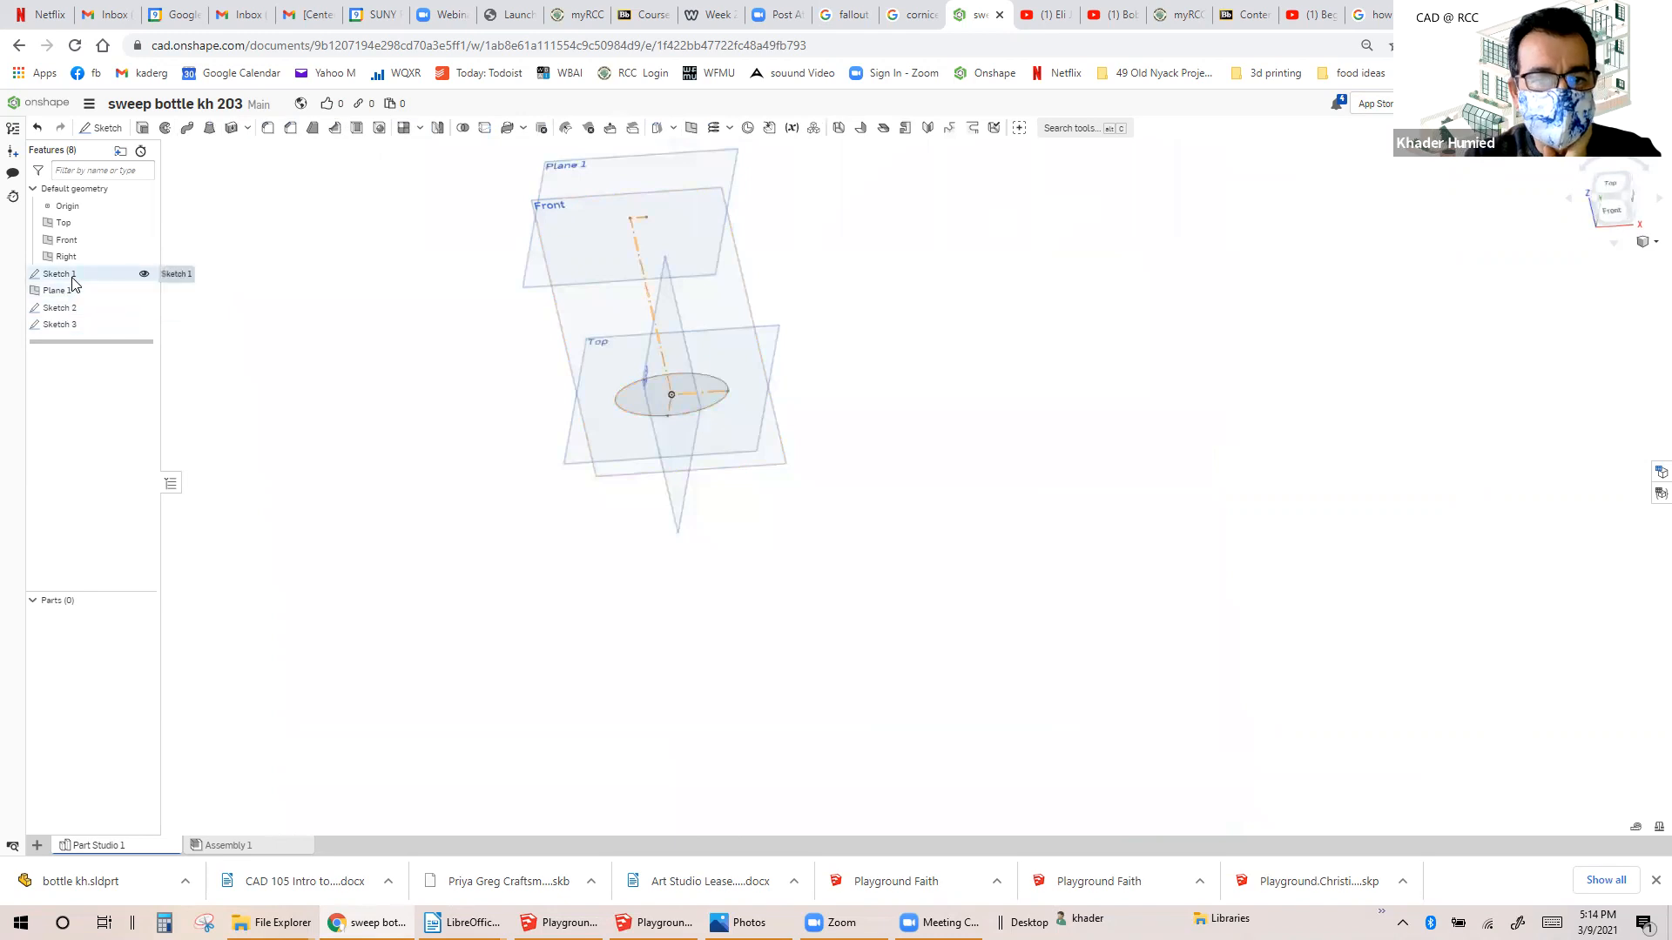
pyautogui.rightClick(74, 331)
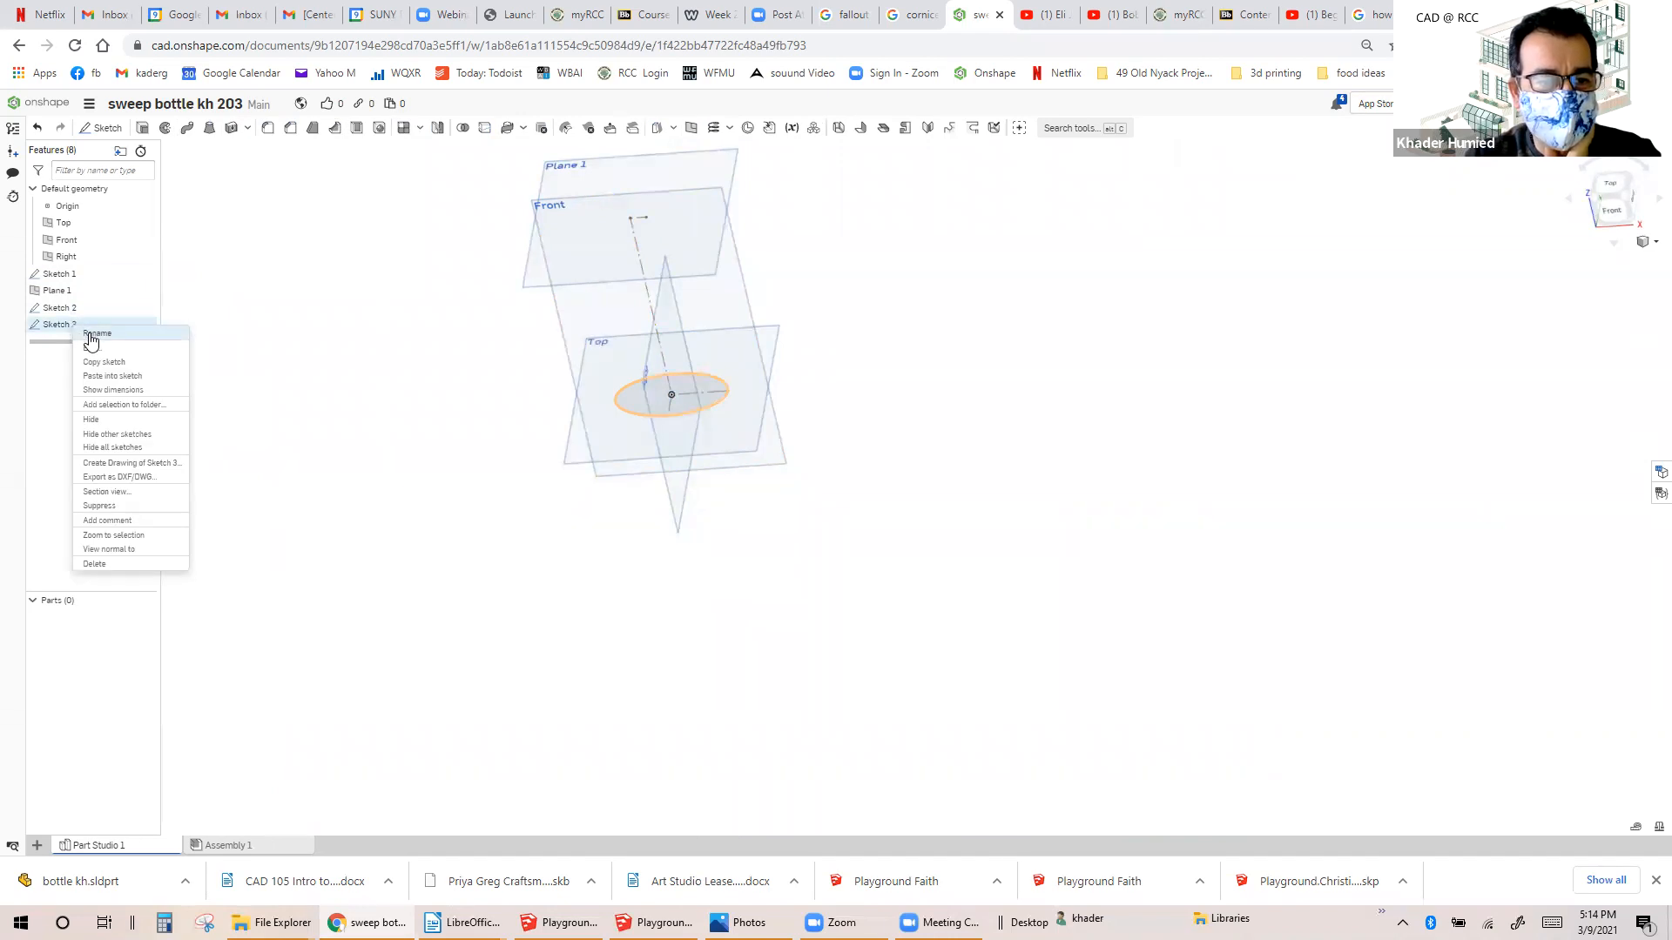
pyautogui.click(90, 334)
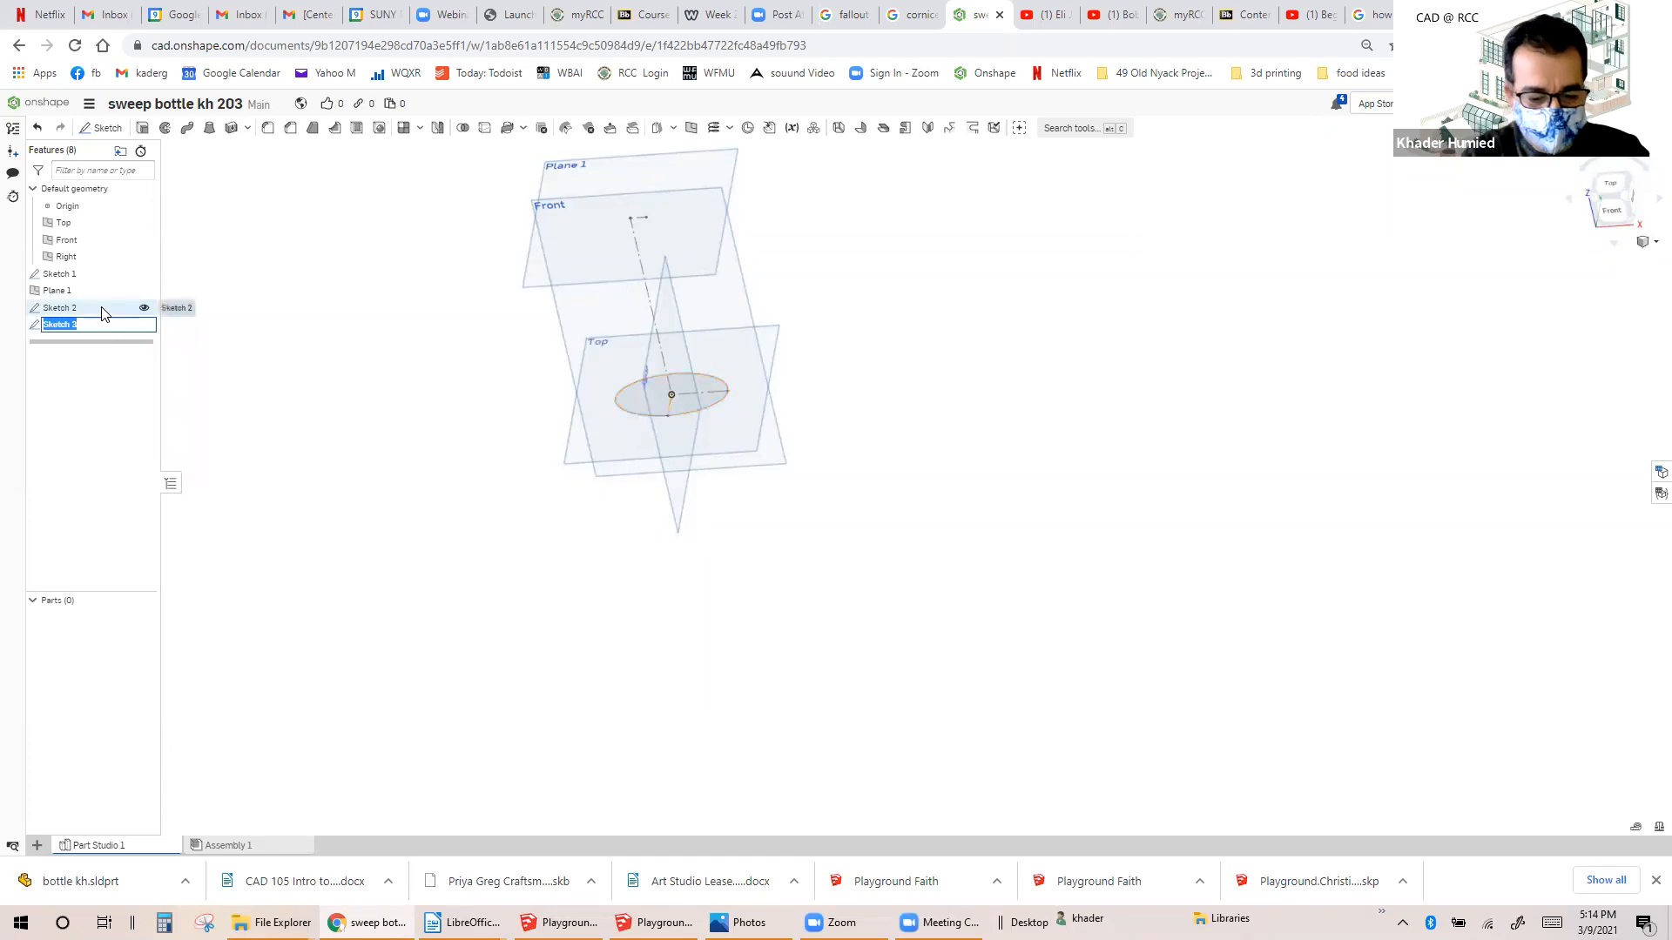
pyautogui.write('ell')
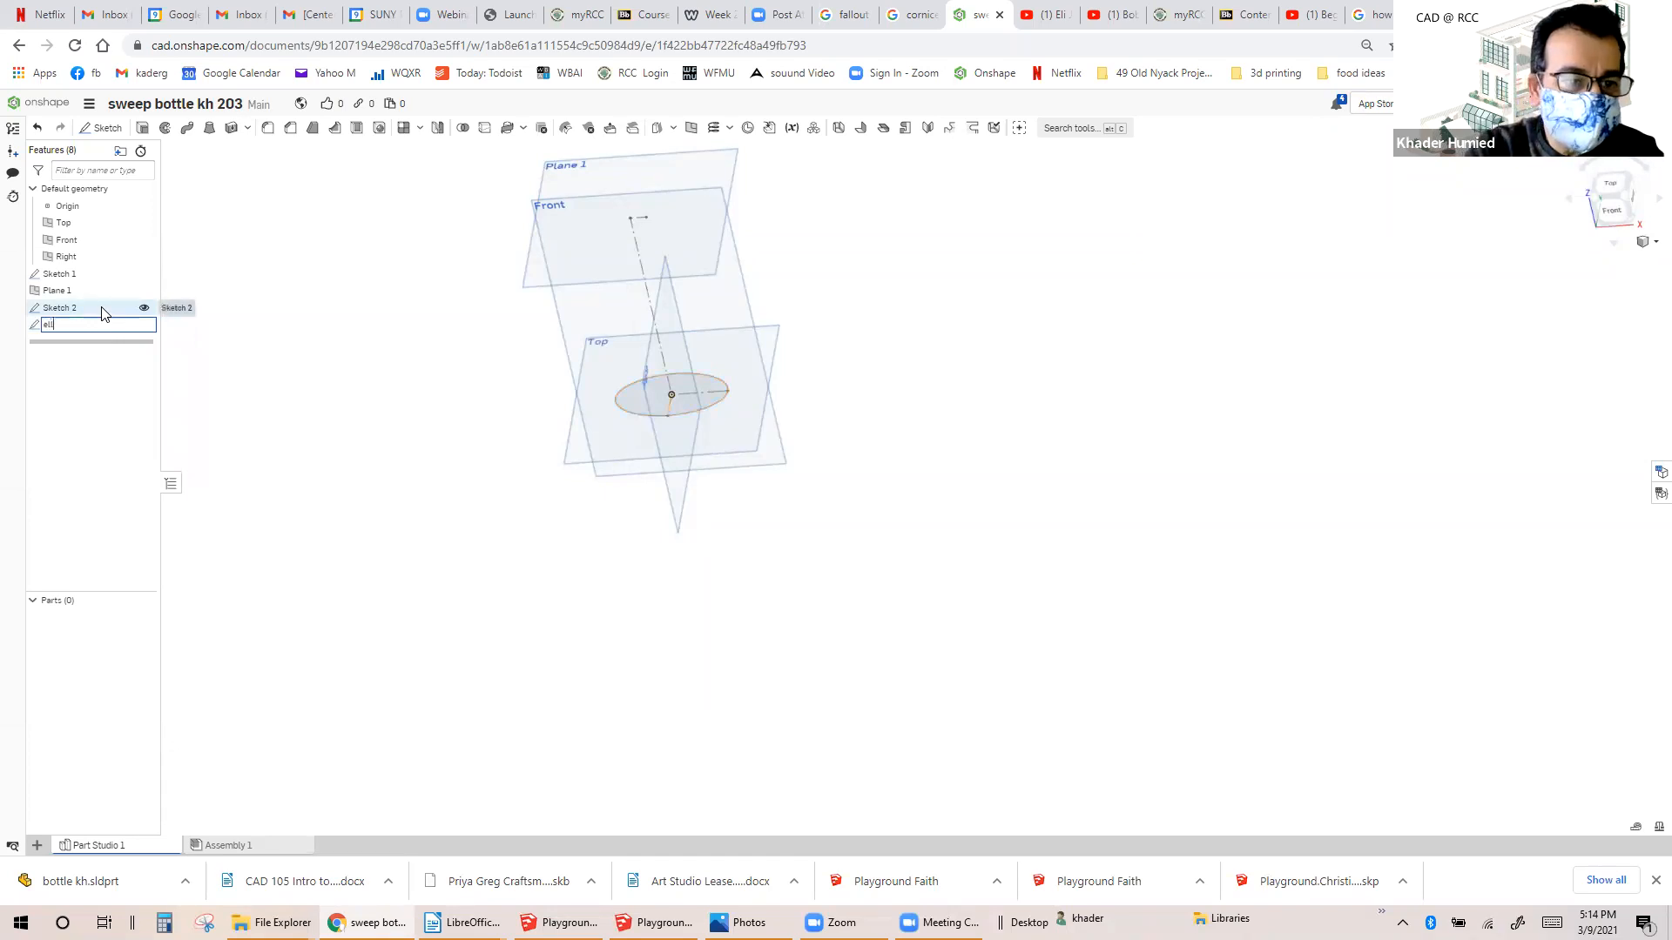
pyautogui.write('ipse')
pyautogui.click(351, 303)
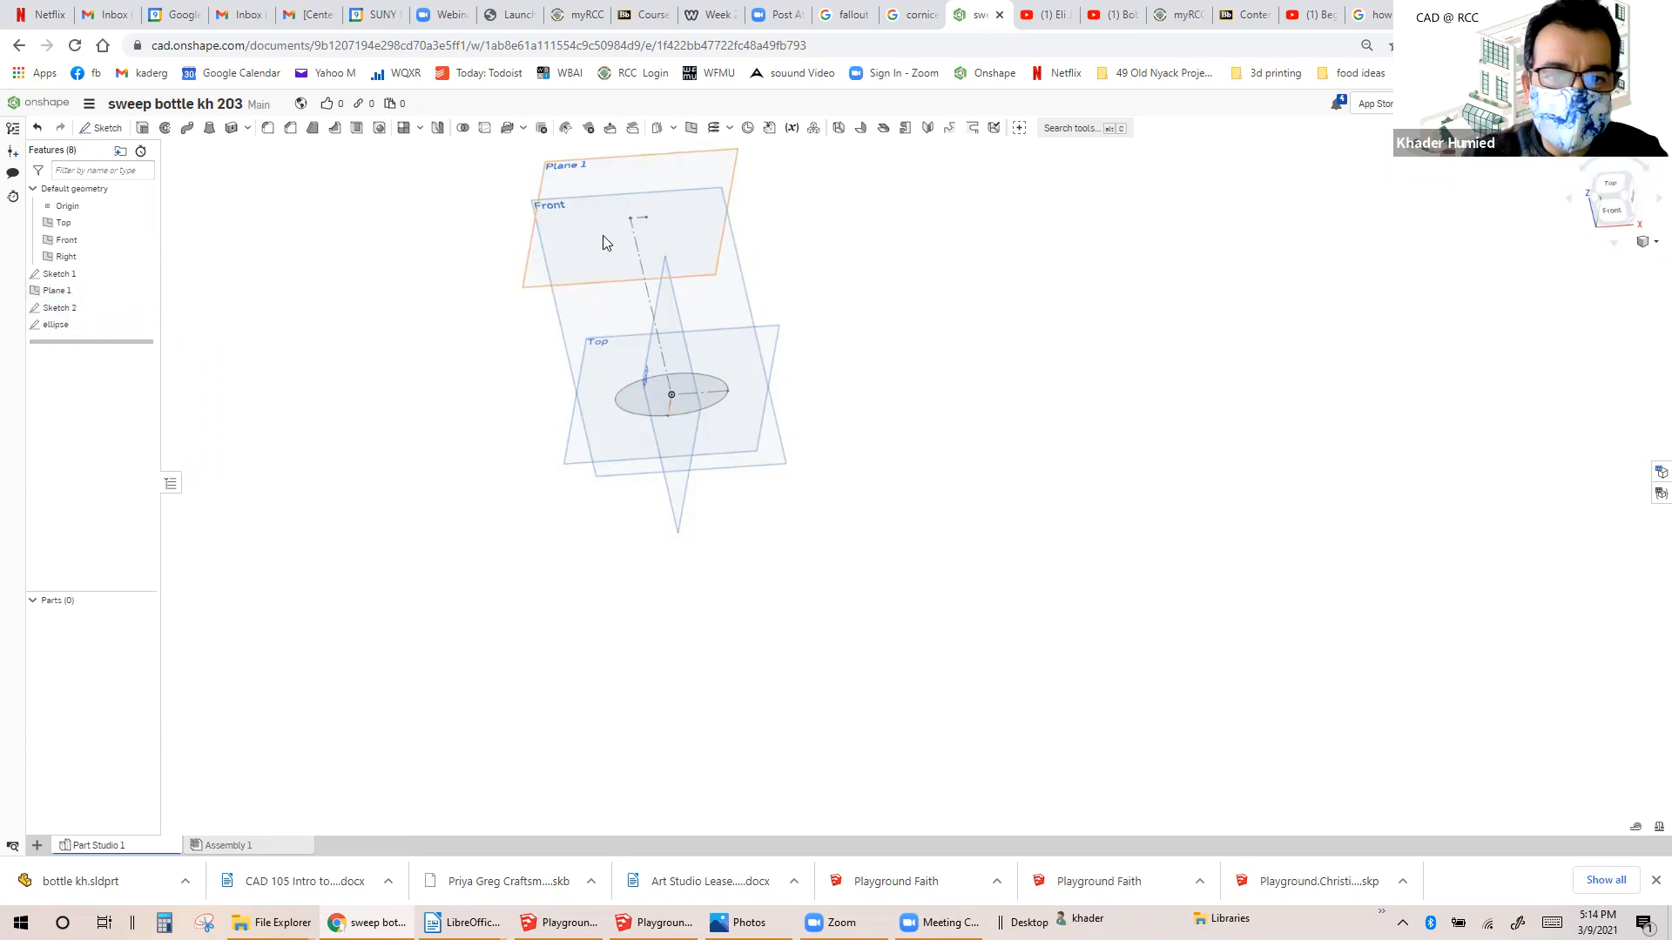
# Reopen the sketch of the 1 in construction line to examine it from above, and close it.
pyautogui.click(65, 307)
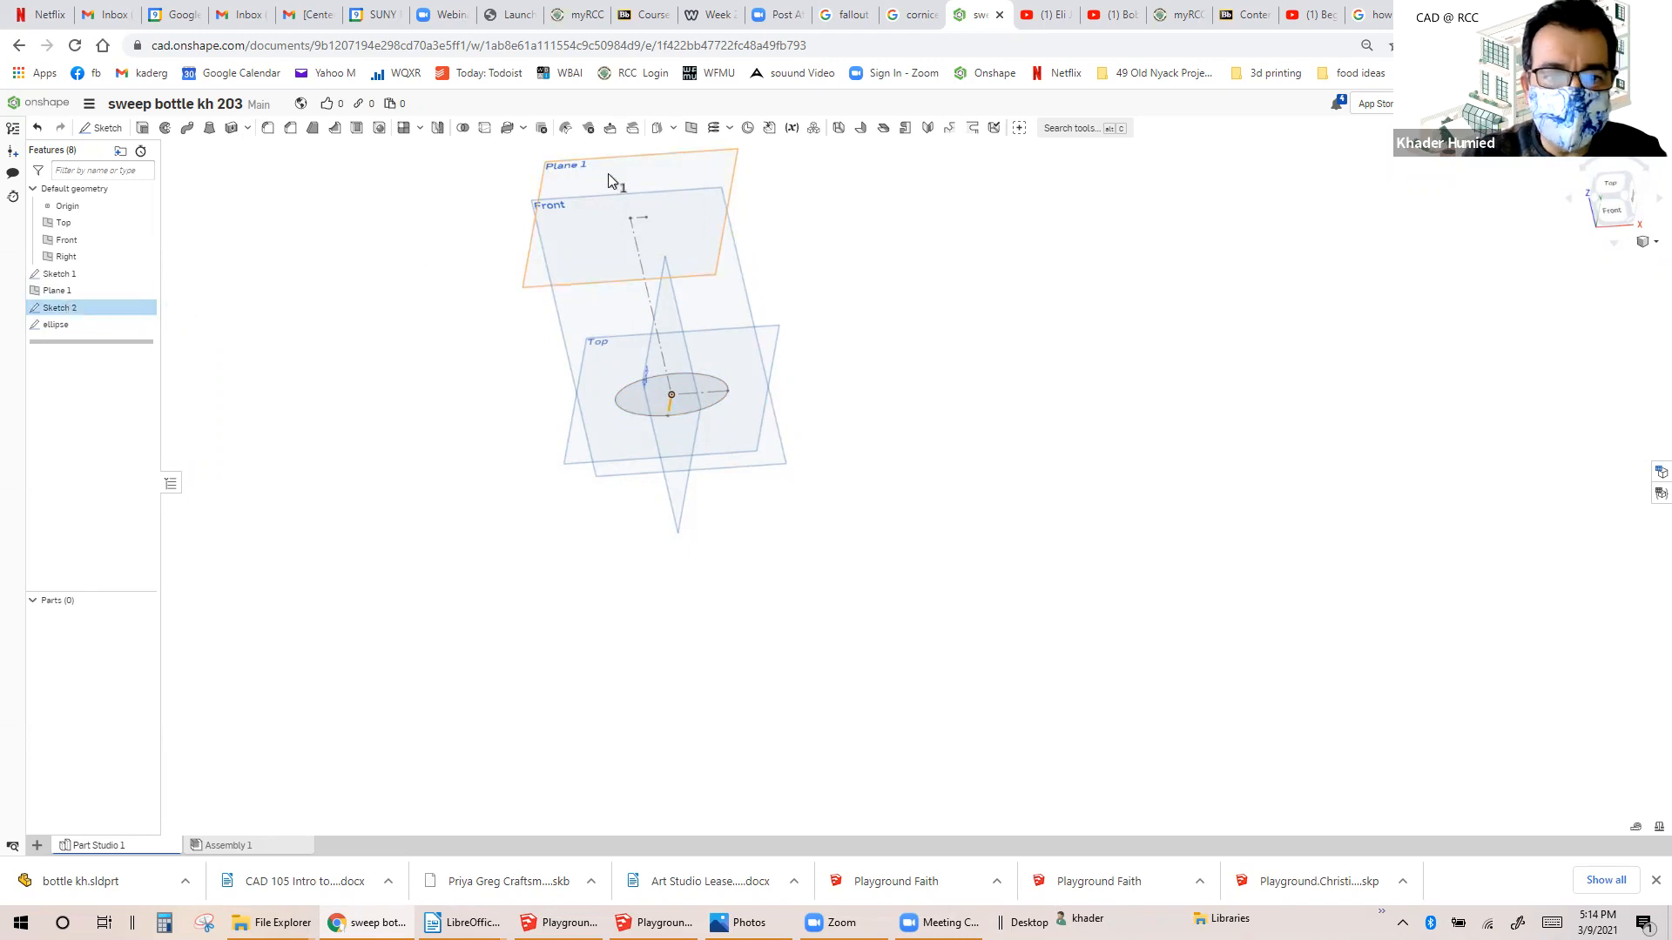
pyautogui.click(1612, 188)
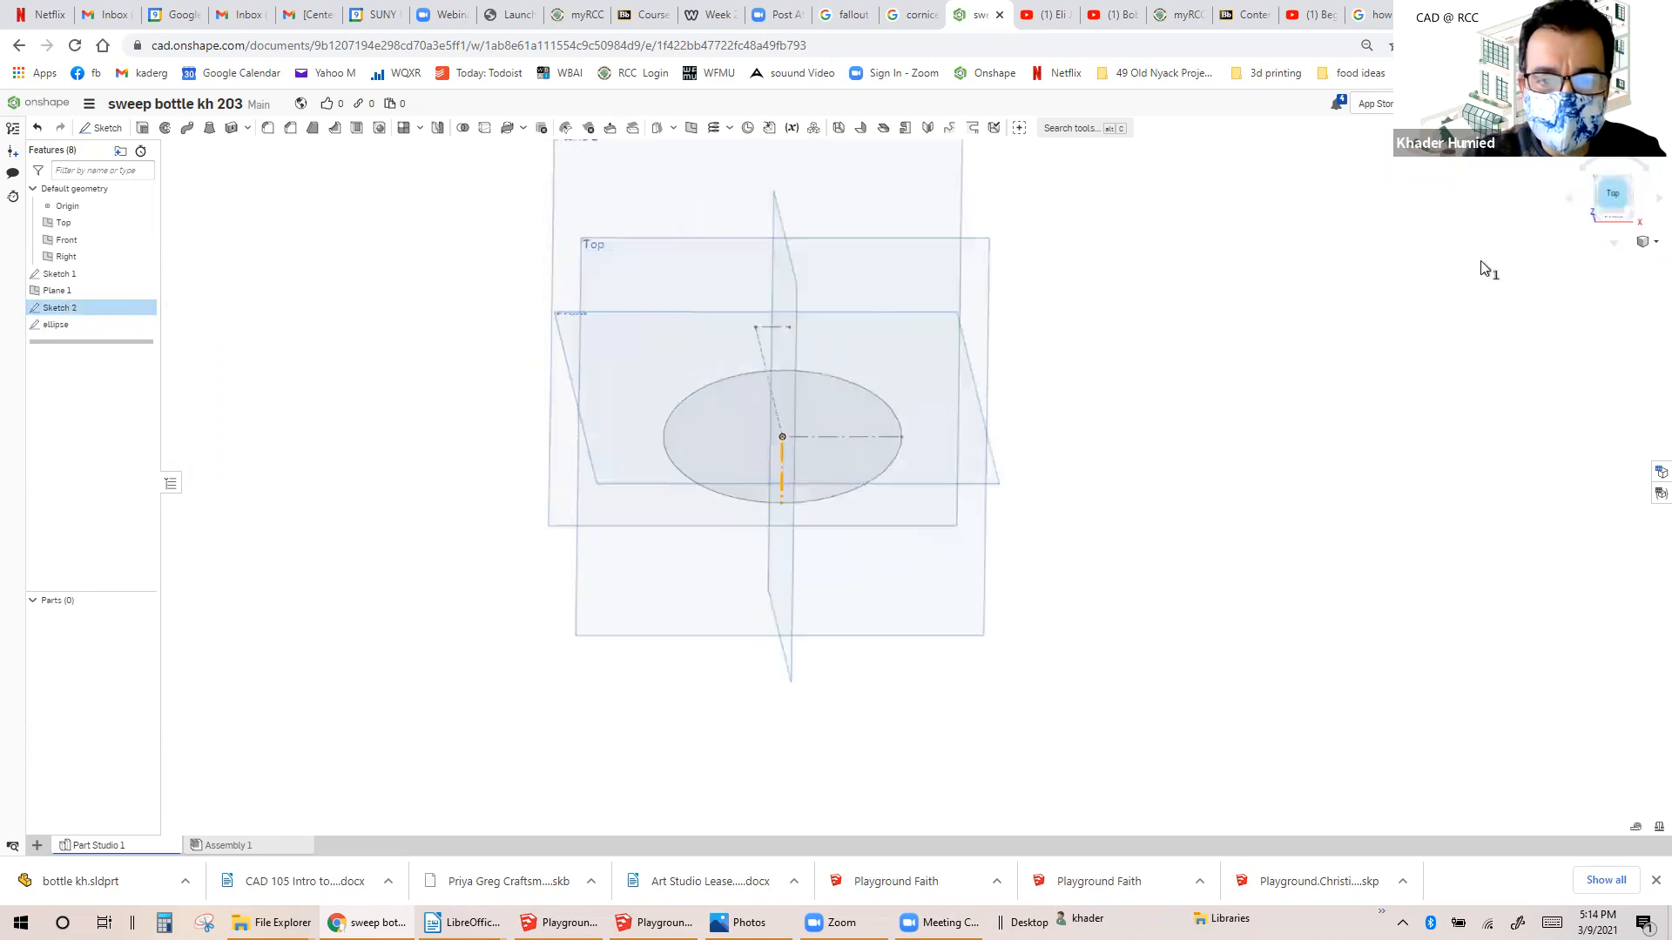
pyautogui.rightClick(73, 310)
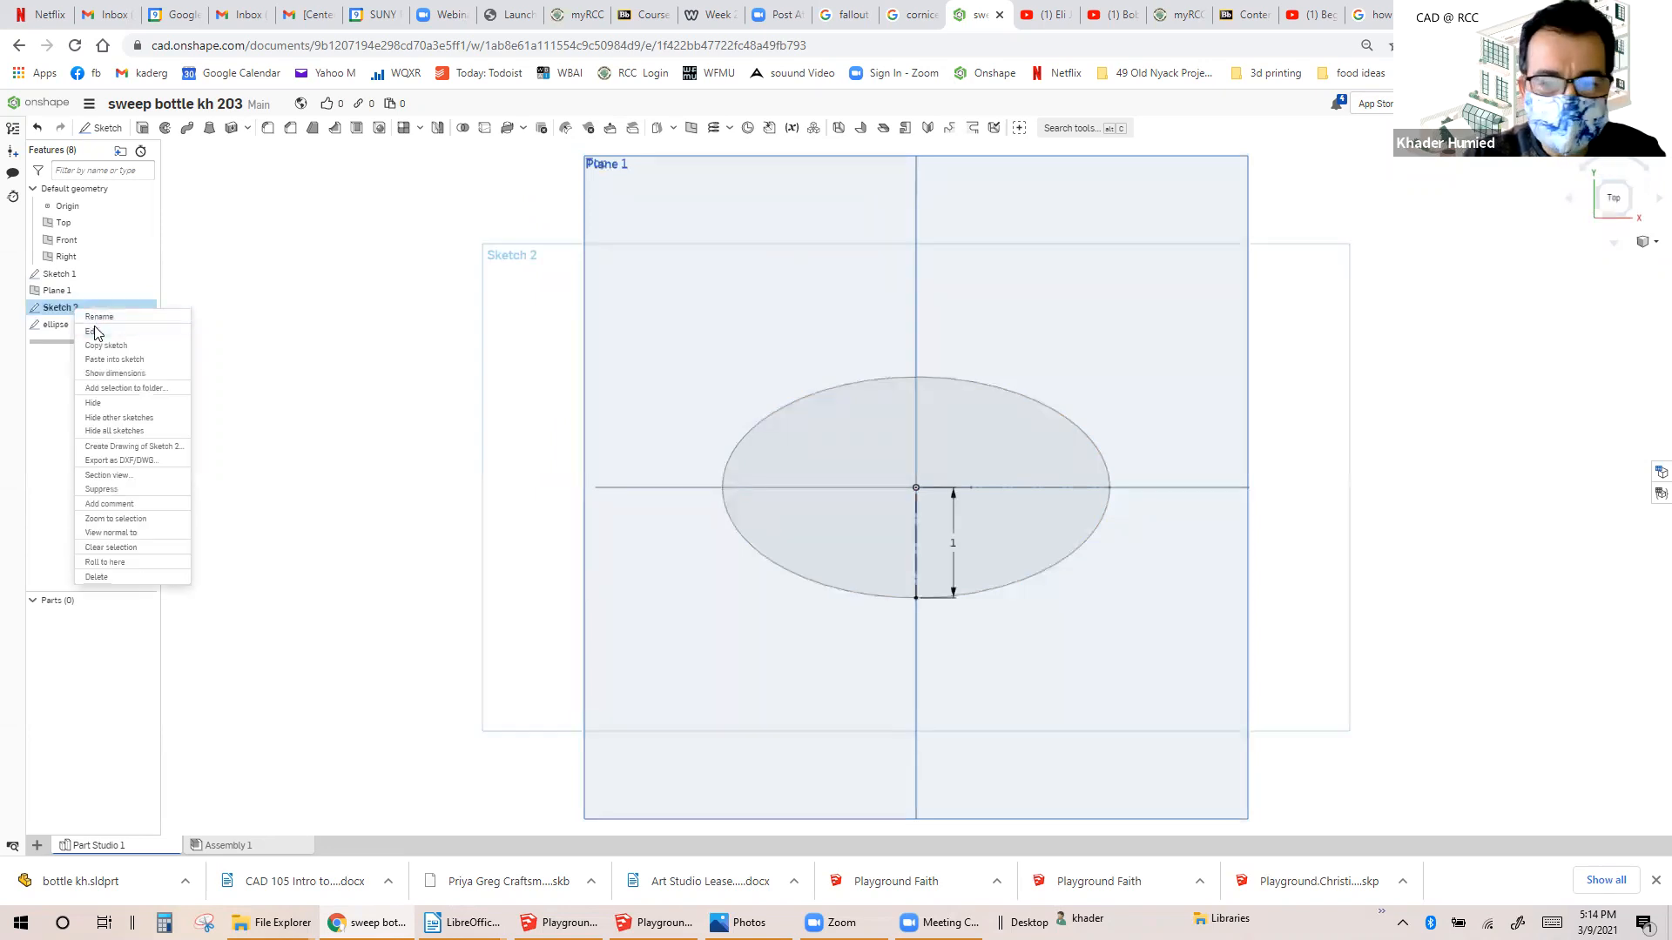
pyautogui.click(94, 332)
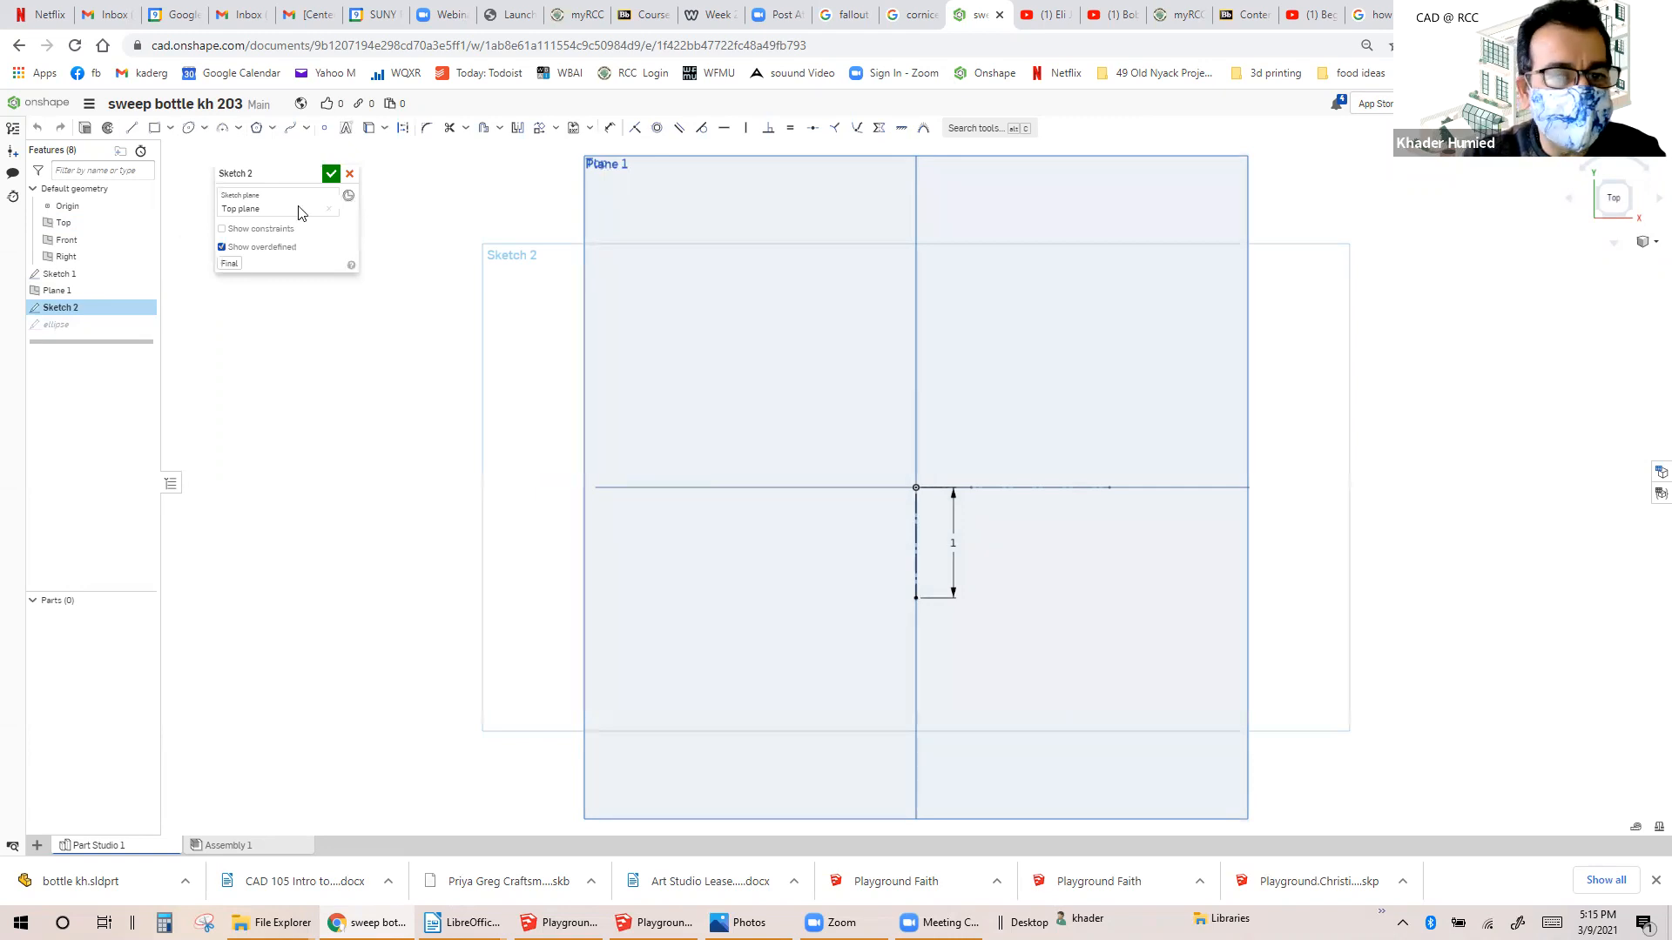
pyautogui.click(330, 178)
# In a new sketch on Plane 1, draw a circle centred on the height line's upper end through the short construction line's end, and finish the sketch.
pyautogui.scroll(-3, 270, 255)
pyautogui.moveTo(463, 369); pyautogui.dragTo(457, 319, button='right')
pyautogui.scroll(-2, 585, 432)
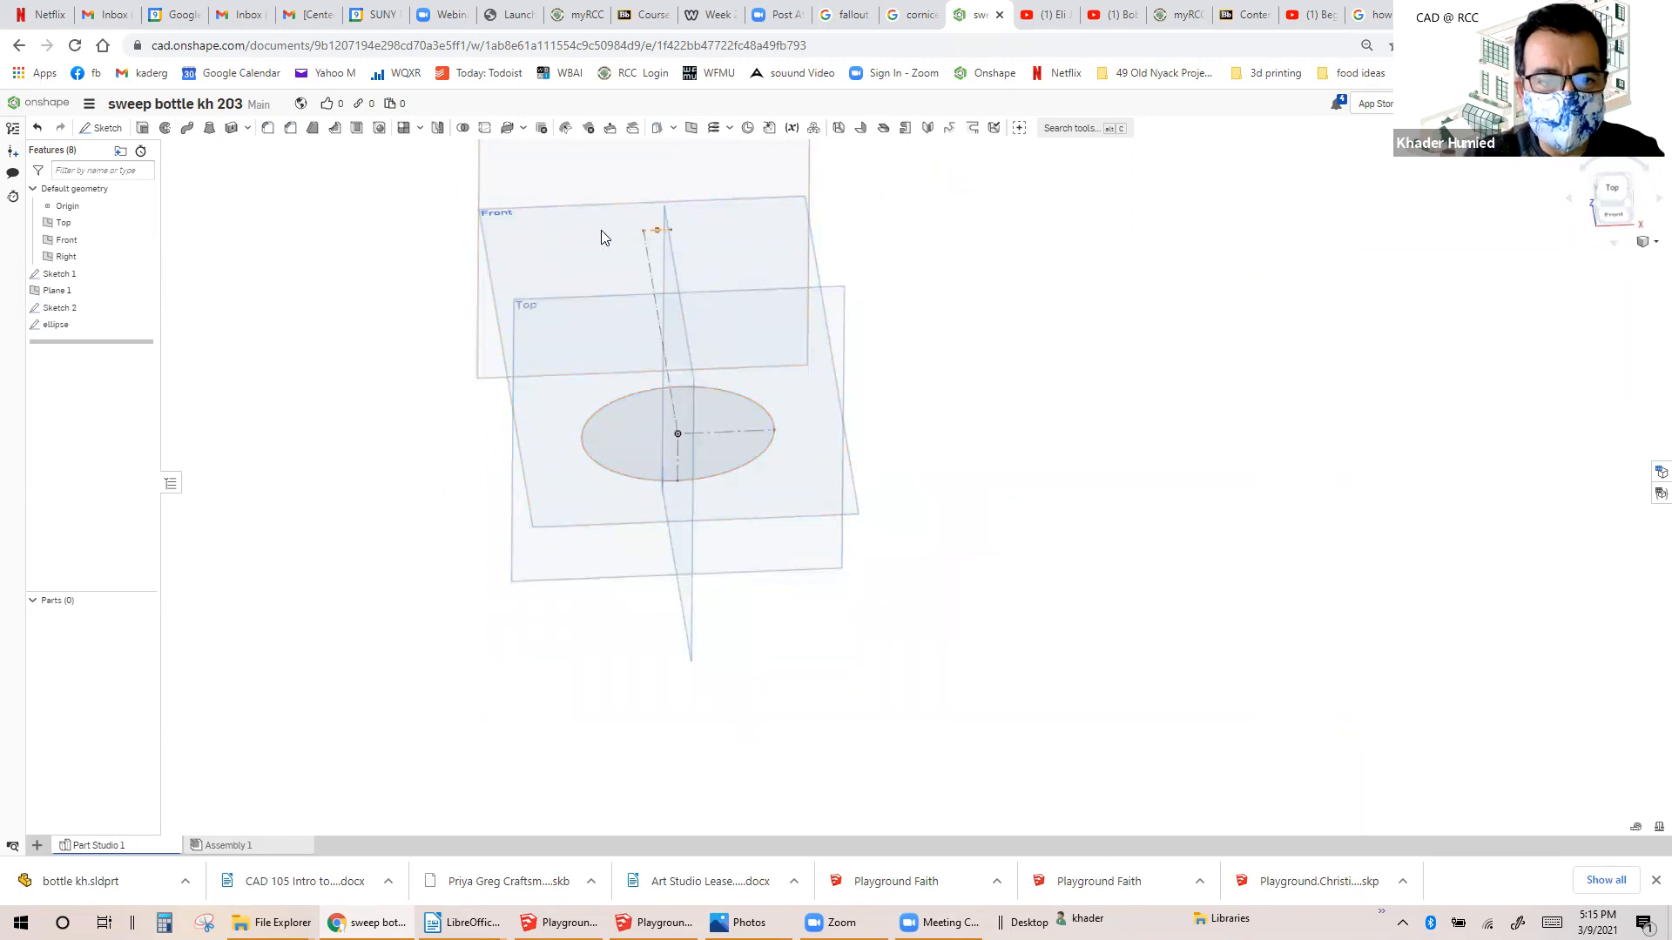
pyautogui.scroll(-2, 644, 235)
pyautogui.click(622, 195)
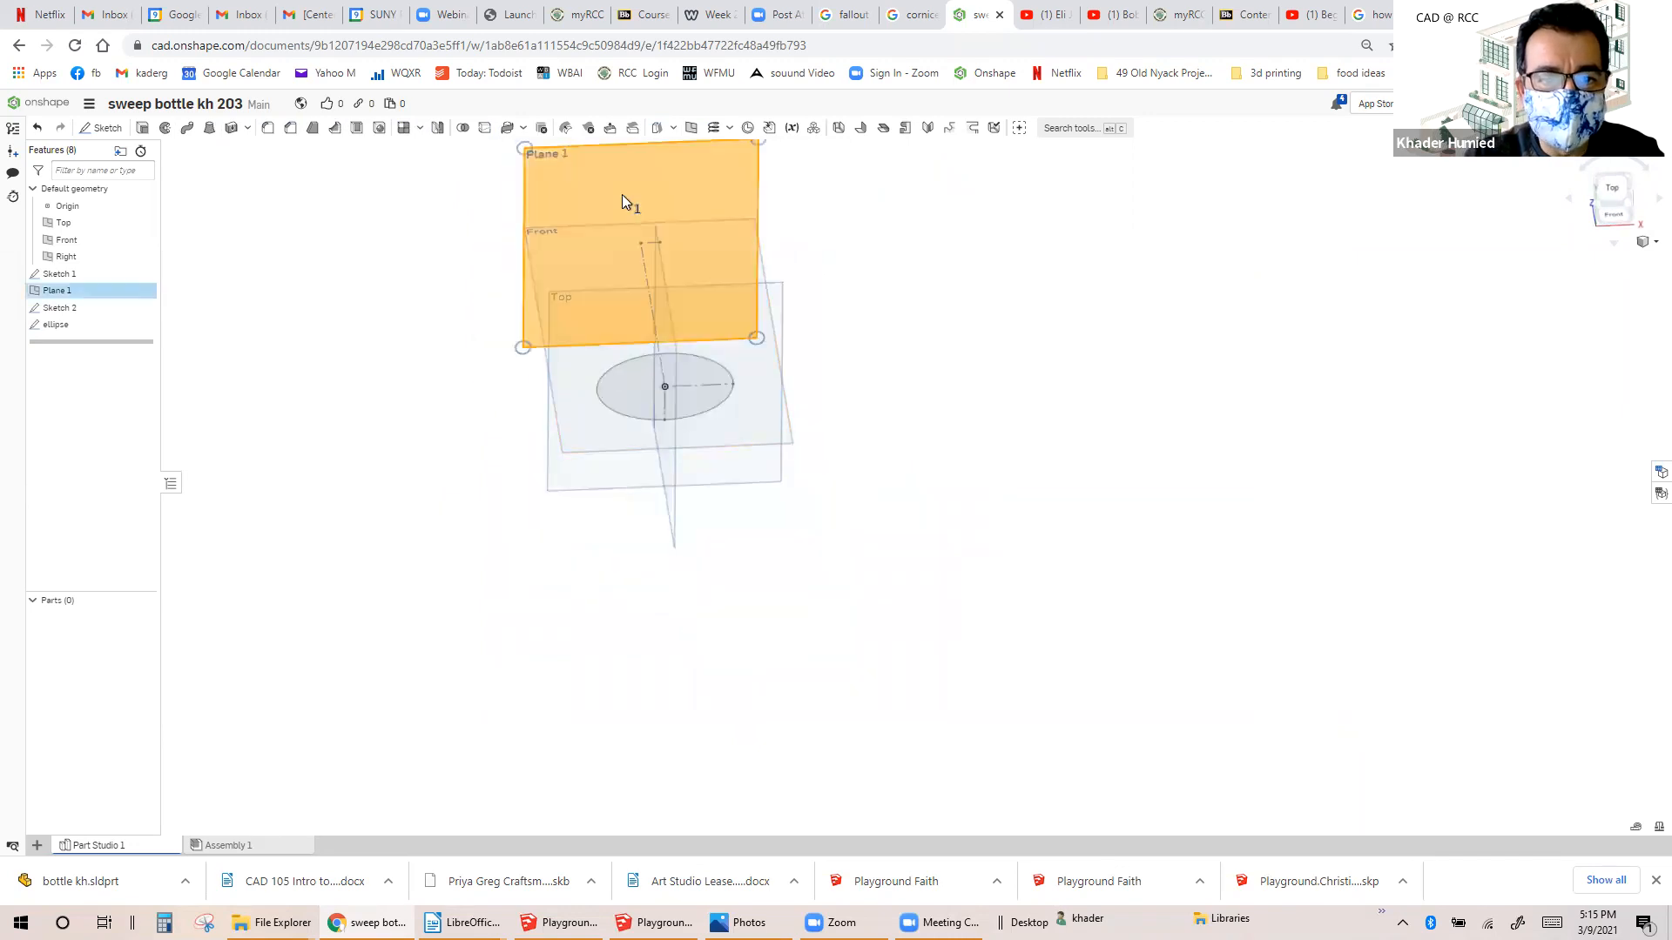
pyautogui.rightClick(622, 195)
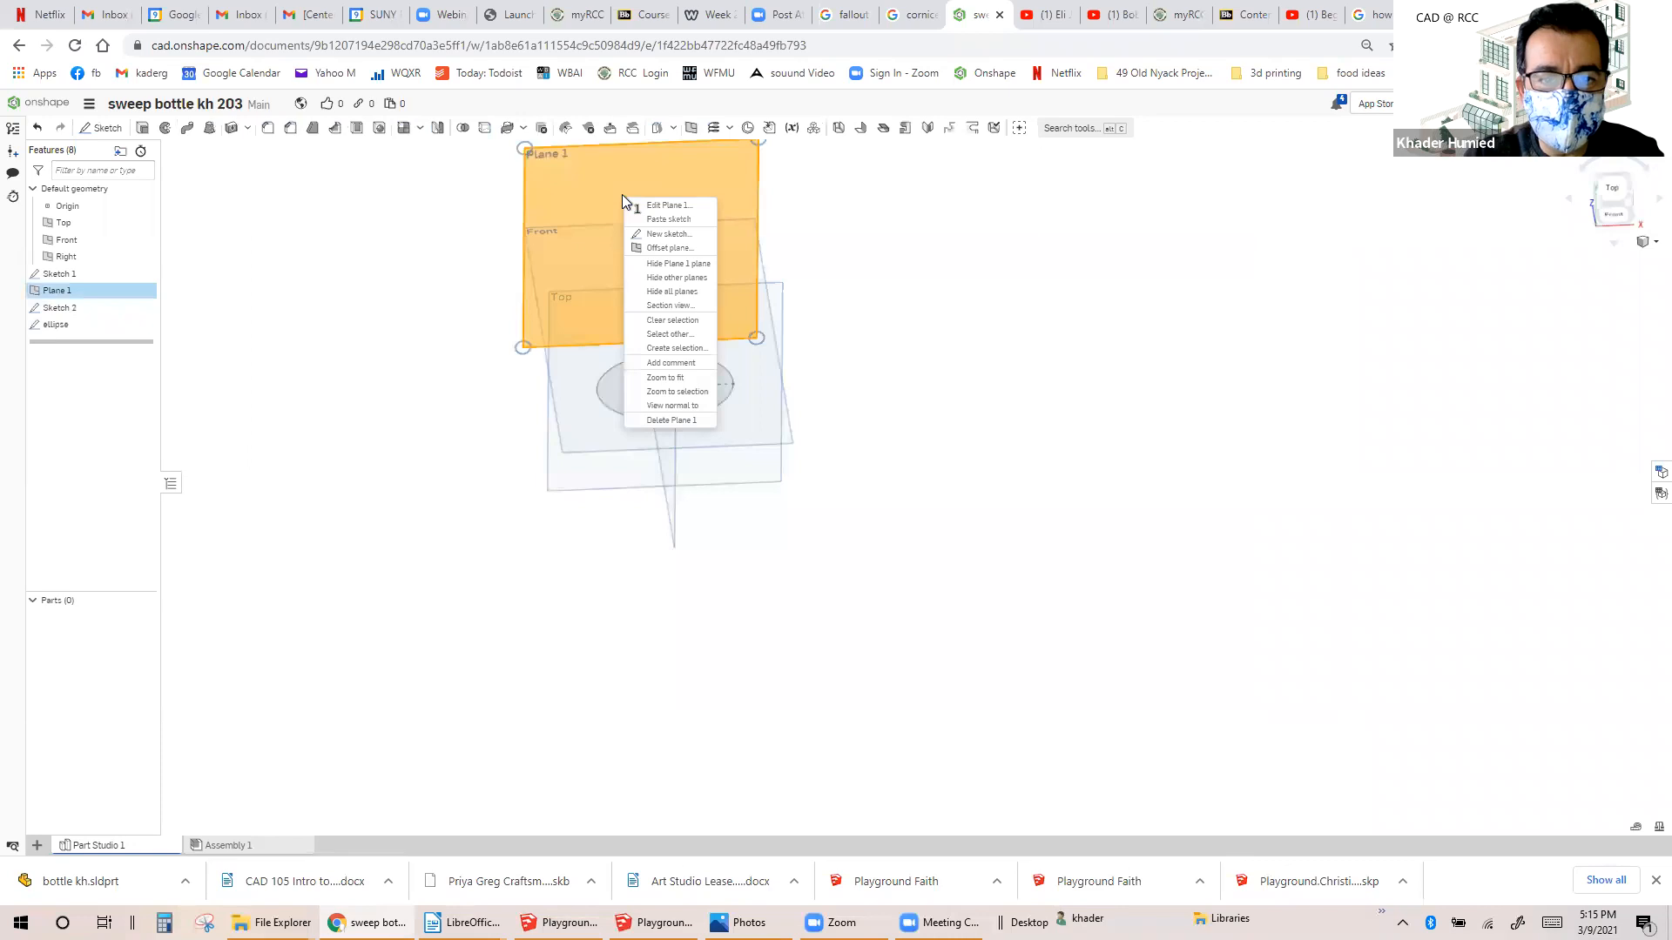
pyautogui.click(653, 242)
pyautogui.scroll(2, 649, 243)
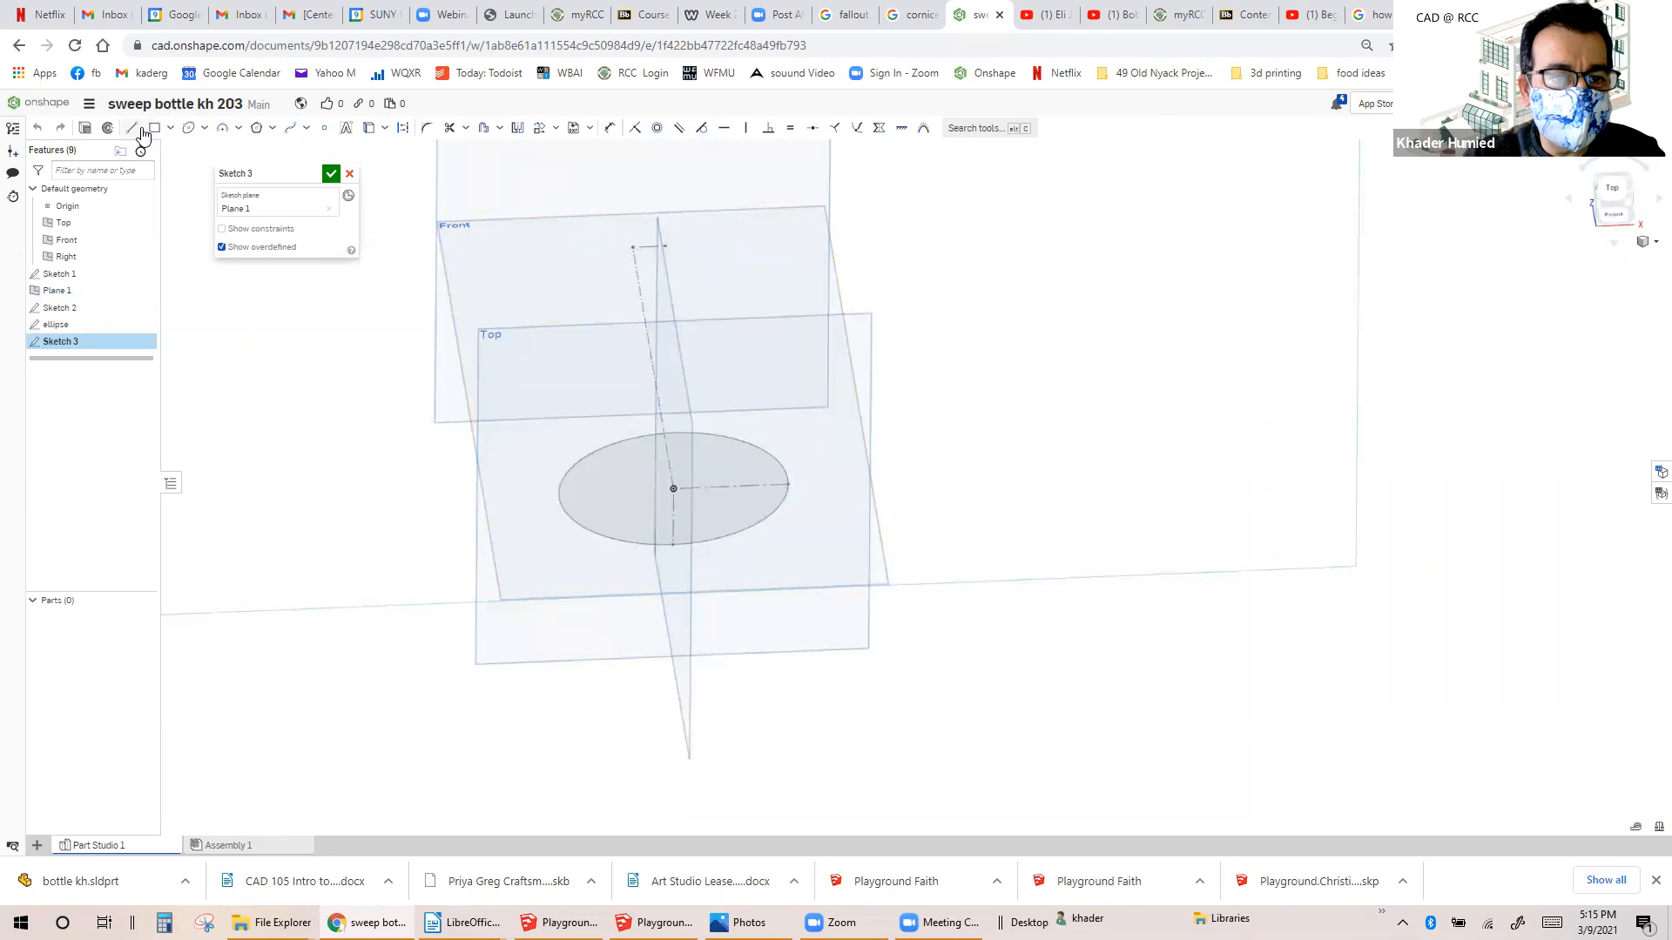
pyautogui.click(188, 128)
pyautogui.click(633, 247)
pyautogui.click(662, 246)
pyautogui.click(330, 173)
pyautogui.moveTo(825, 437)
pyautogui.mouseDown(button='right')
pyautogui.moveTo(873, 458)
pyautogui.moveTo(888, 420)
pyautogui.moveTo(810, 407)
pyautogui.moveTo(861, 421)
pyautogui.mouseUp(button='right')
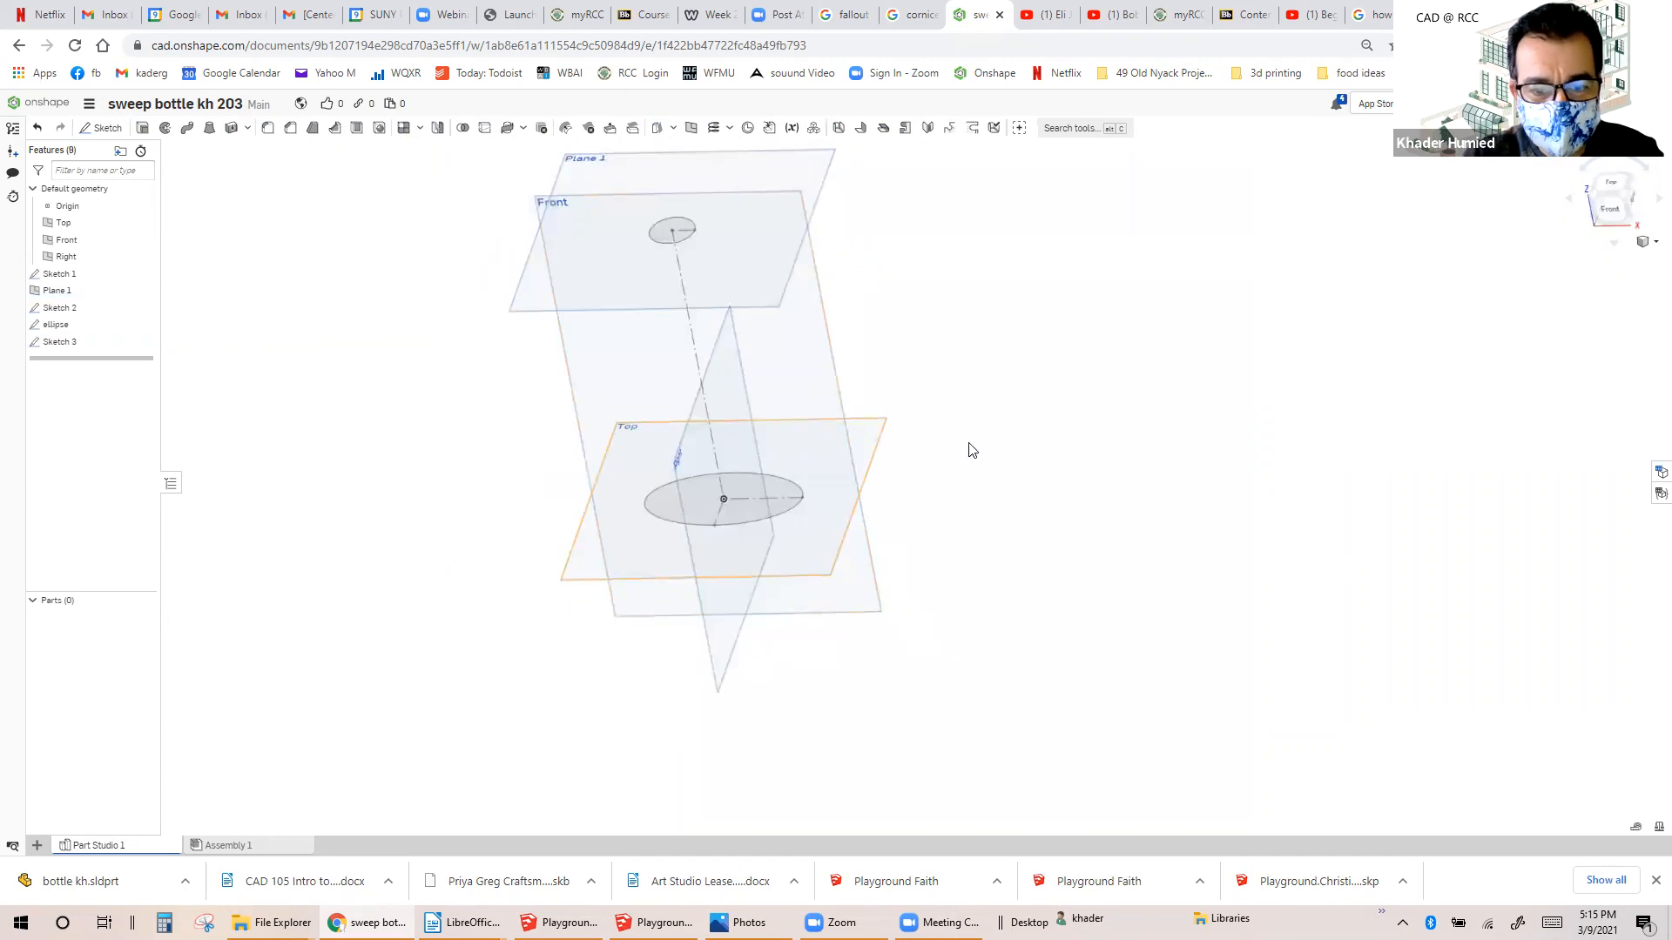
# Try a new solid loft from the base ellipse face to the circle face on the upper plane.
pyautogui.moveTo(961, 426); pyautogui.dragTo(987, 443, button='right')
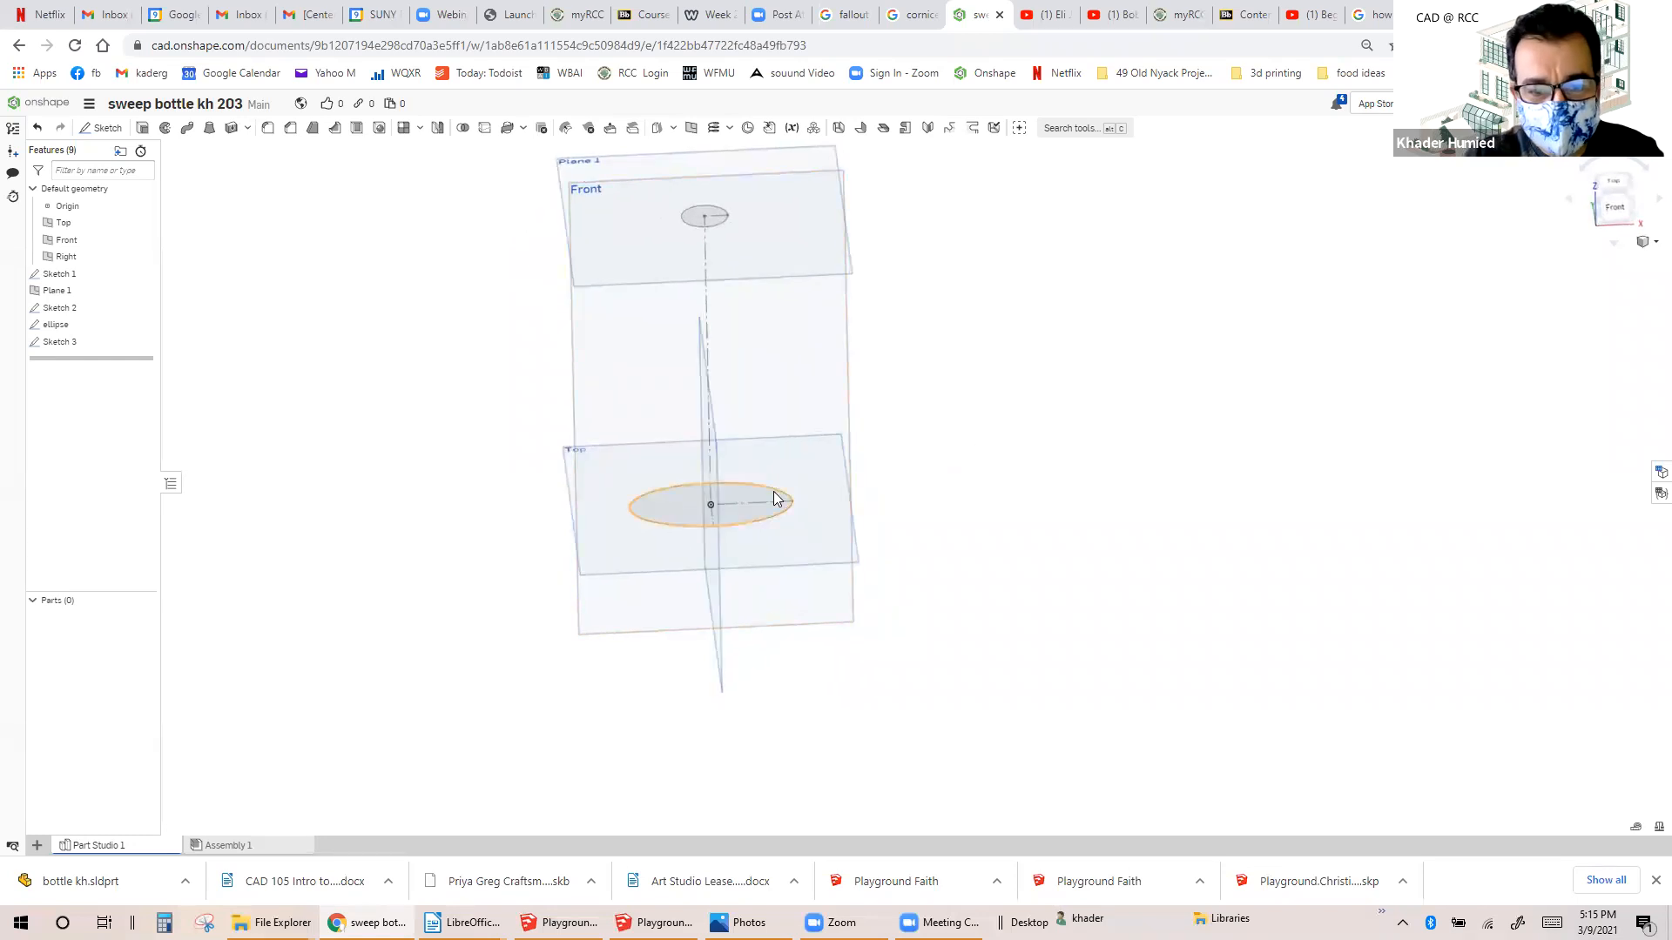
pyautogui.scroll(2, 766, 509)
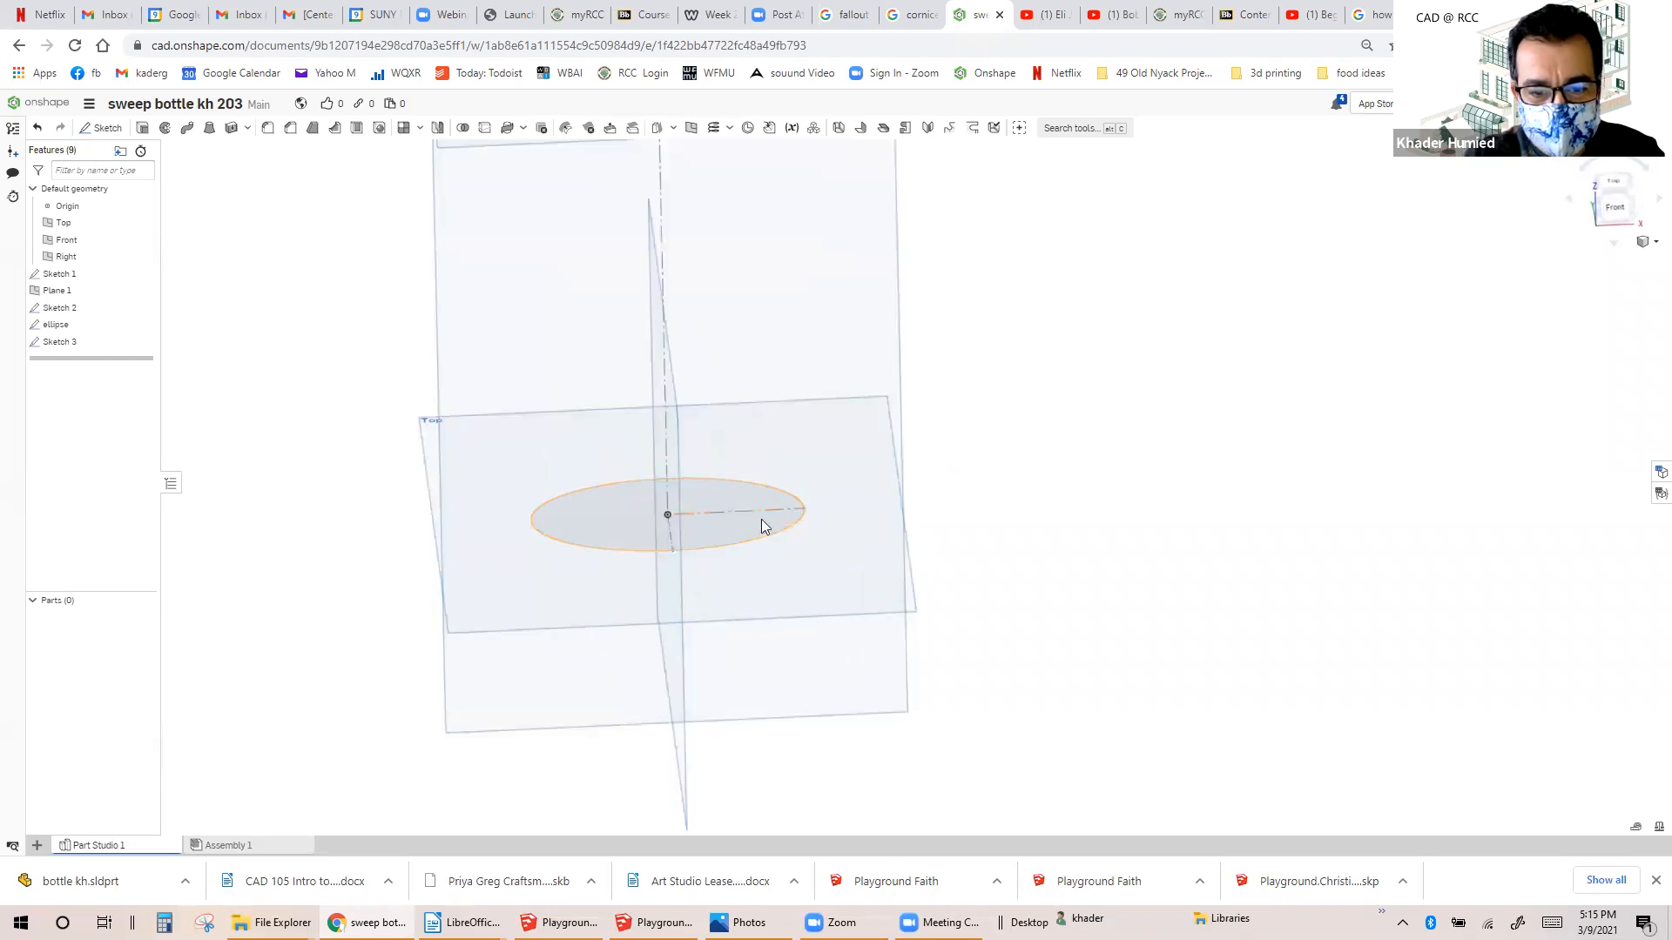
pyautogui.scroll(-3, 674, 554)
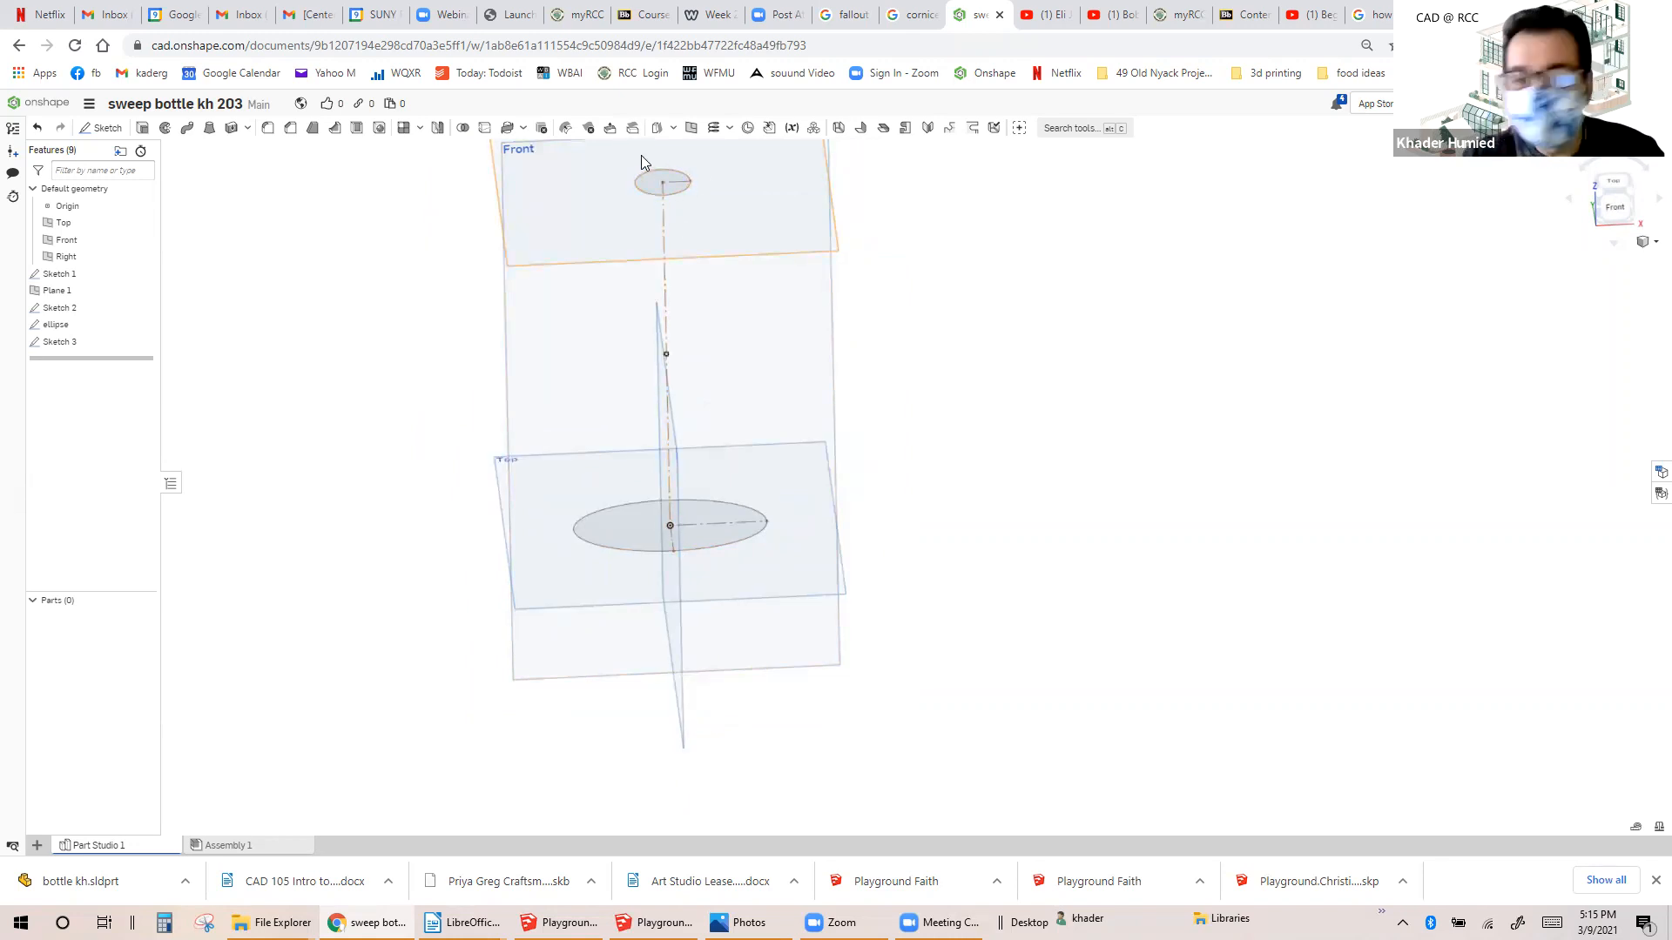
pyautogui.moveTo(888, 314); pyautogui.dragTo(888, 309, button='right')
pyautogui.scroll(-3, 908, 314)
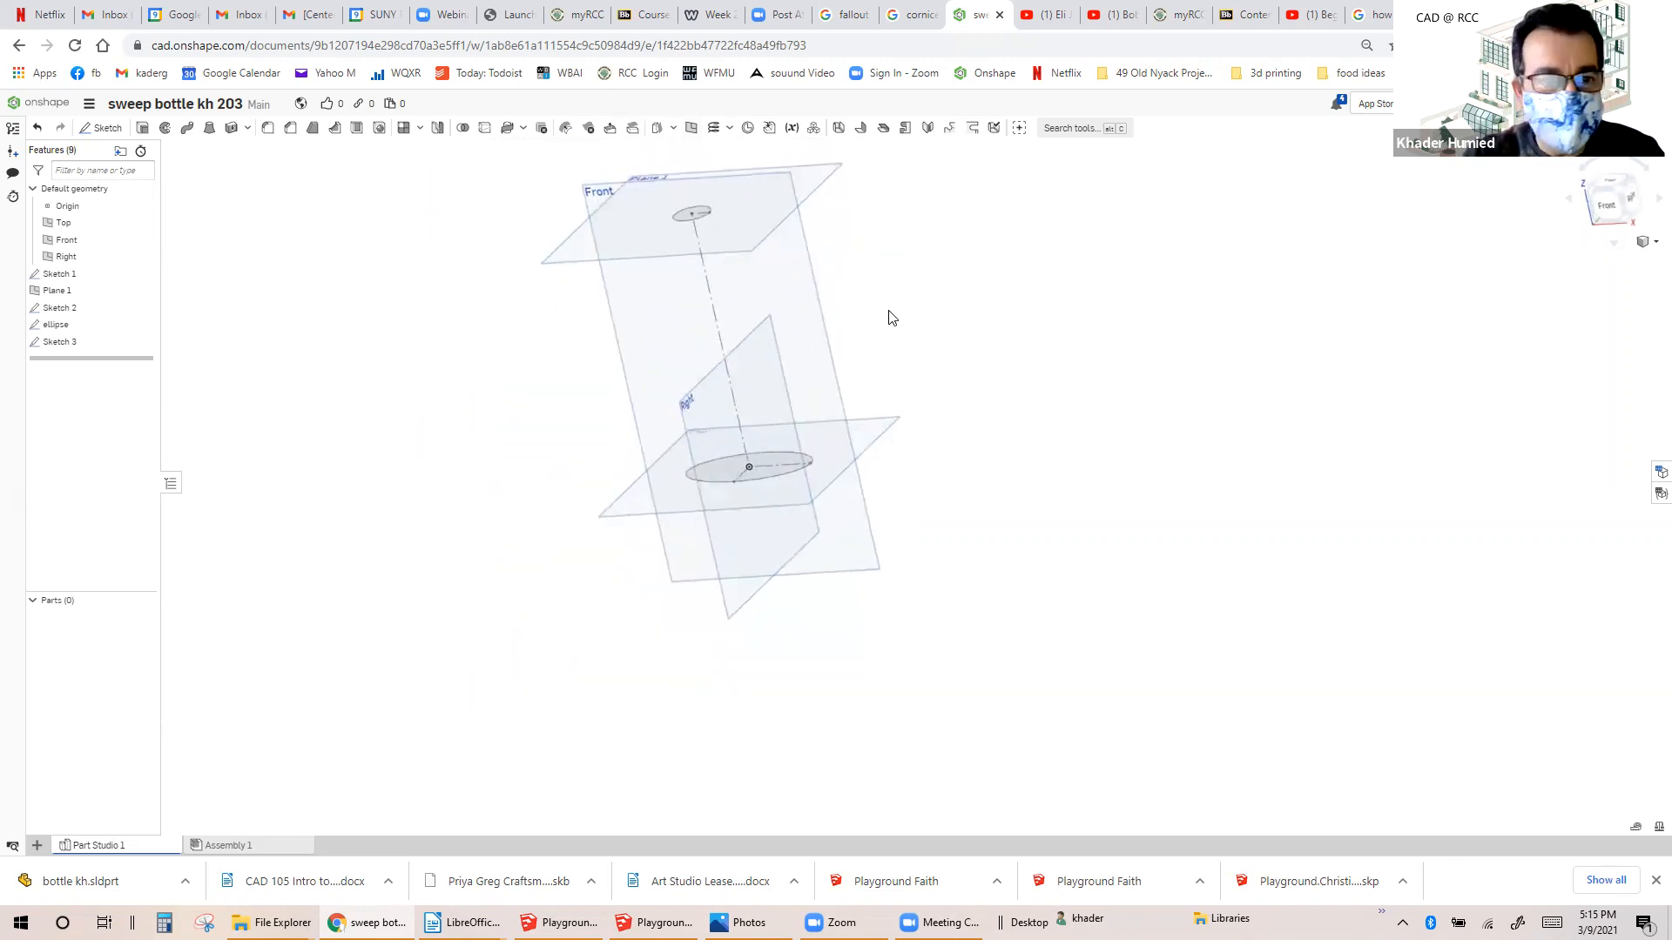
pyautogui.click(210, 131)
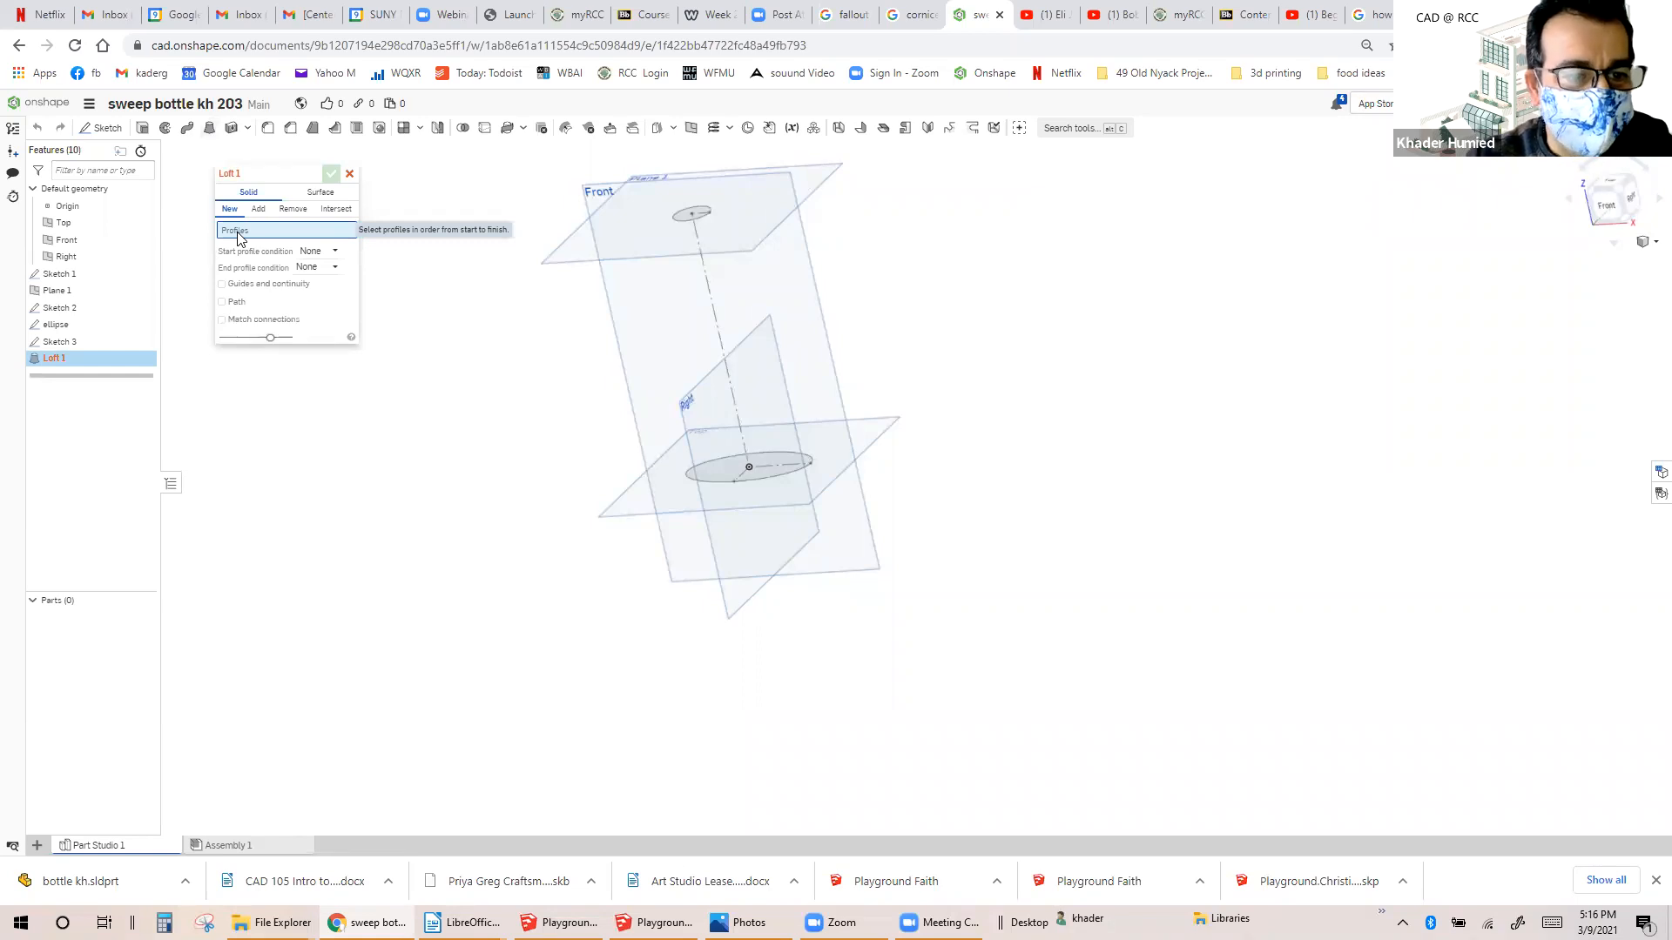
pyautogui.click(699, 486)
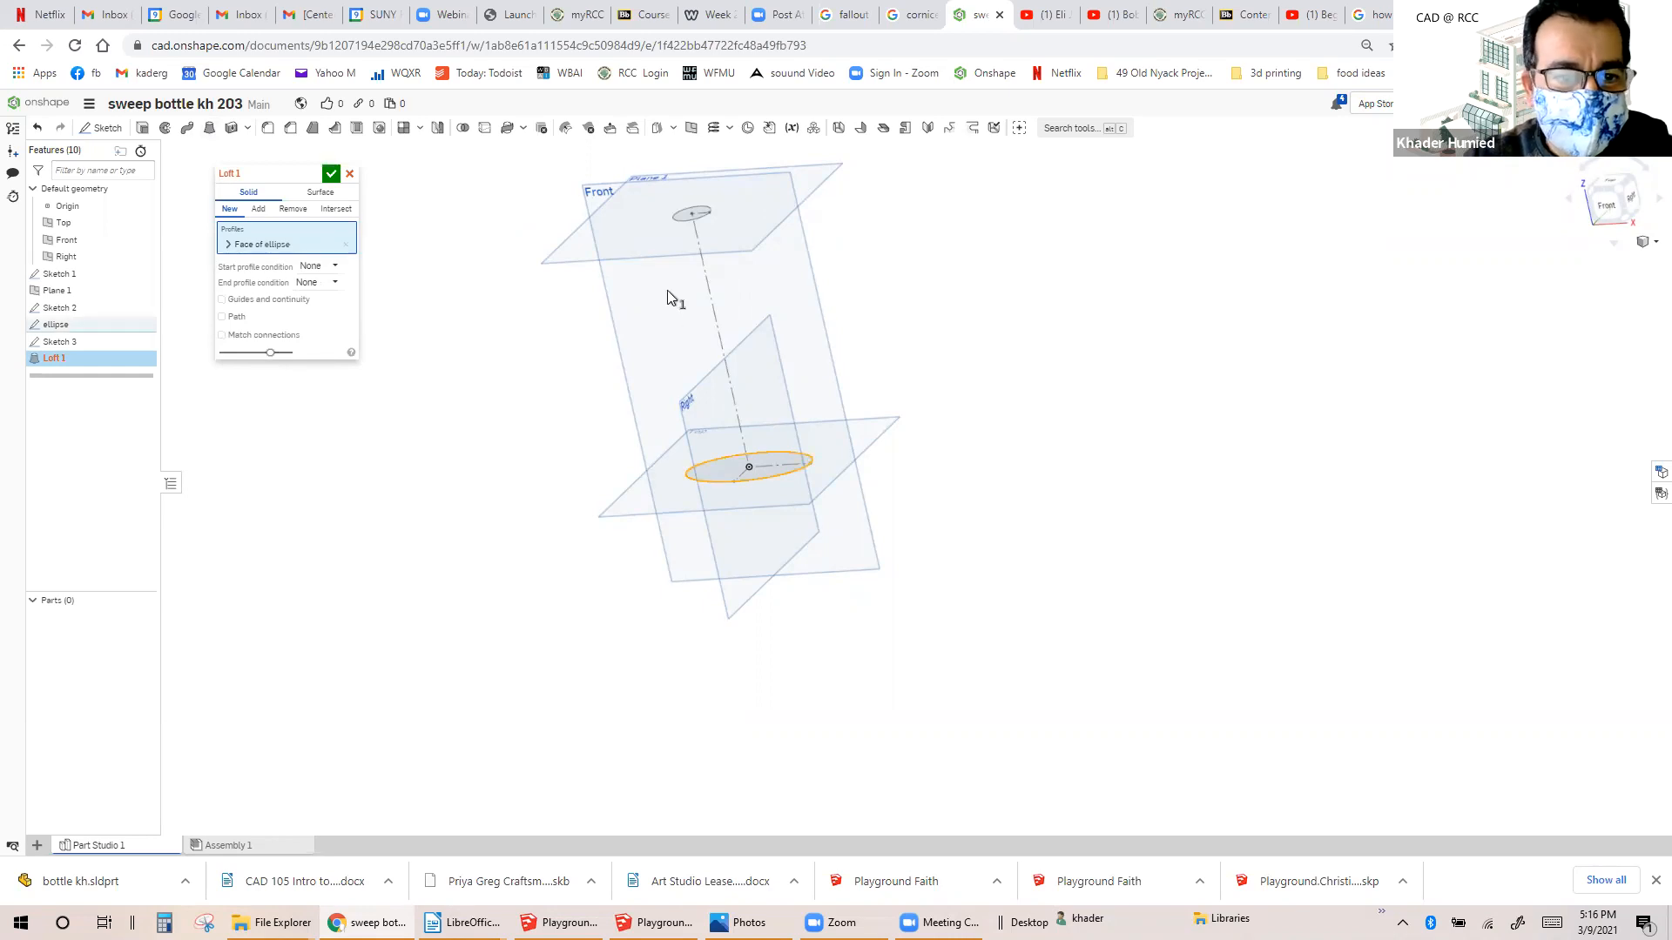
pyautogui.click(683, 222)
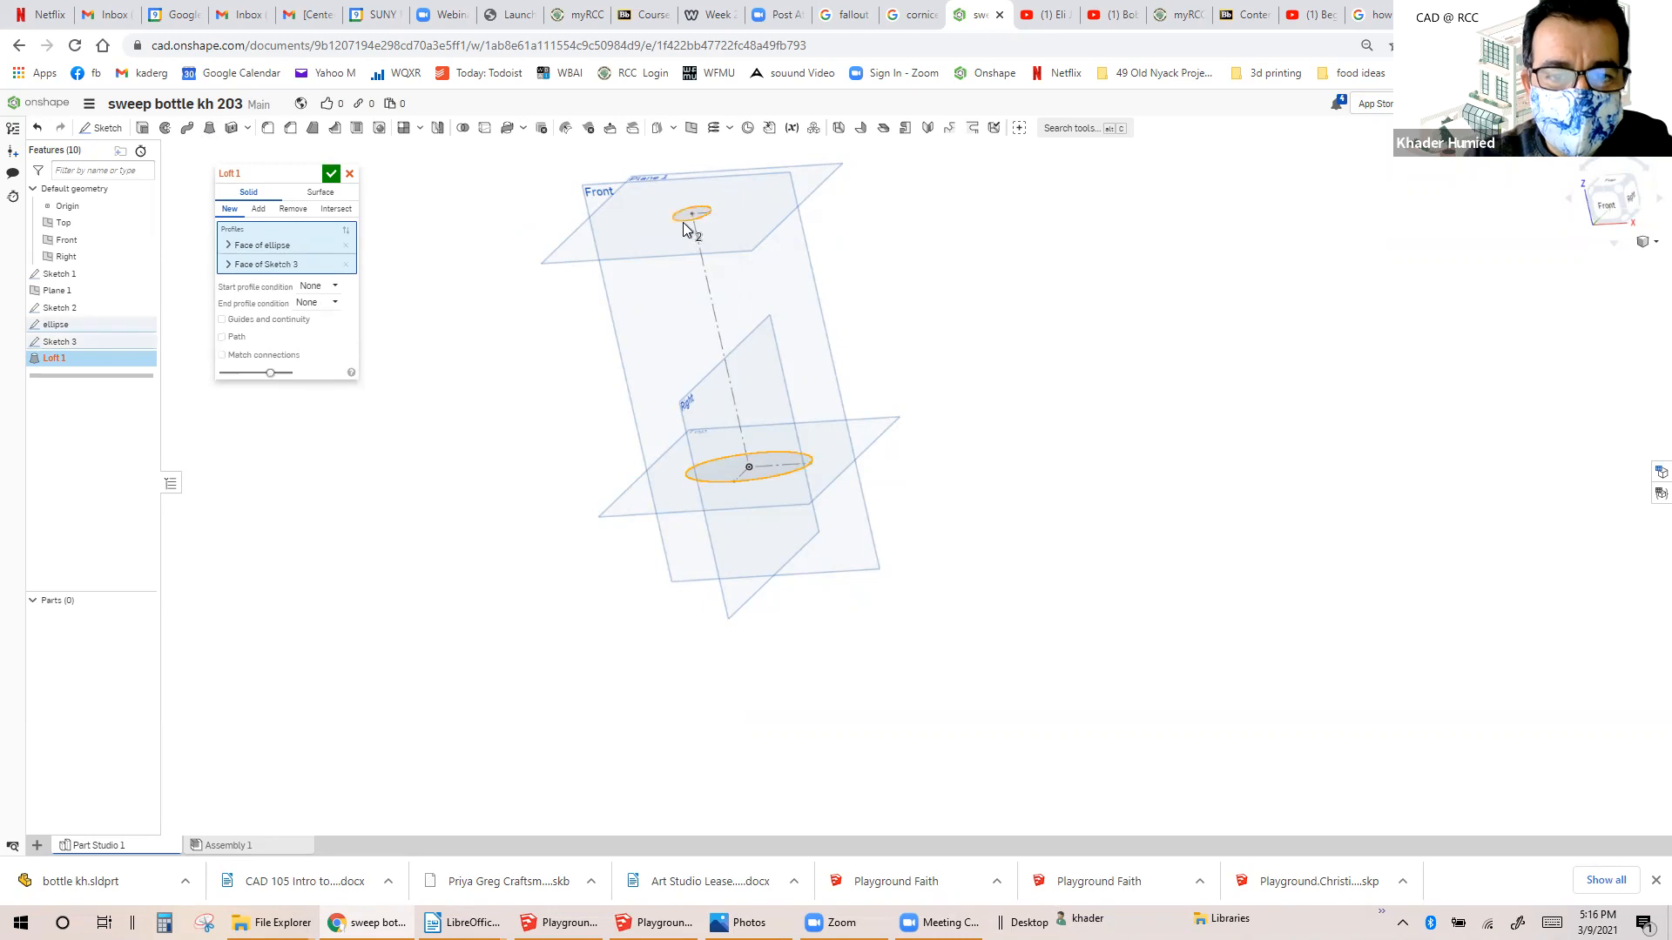
pyautogui.moveTo(550, 290); pyautogui.dragTo(638, 487, button='right')
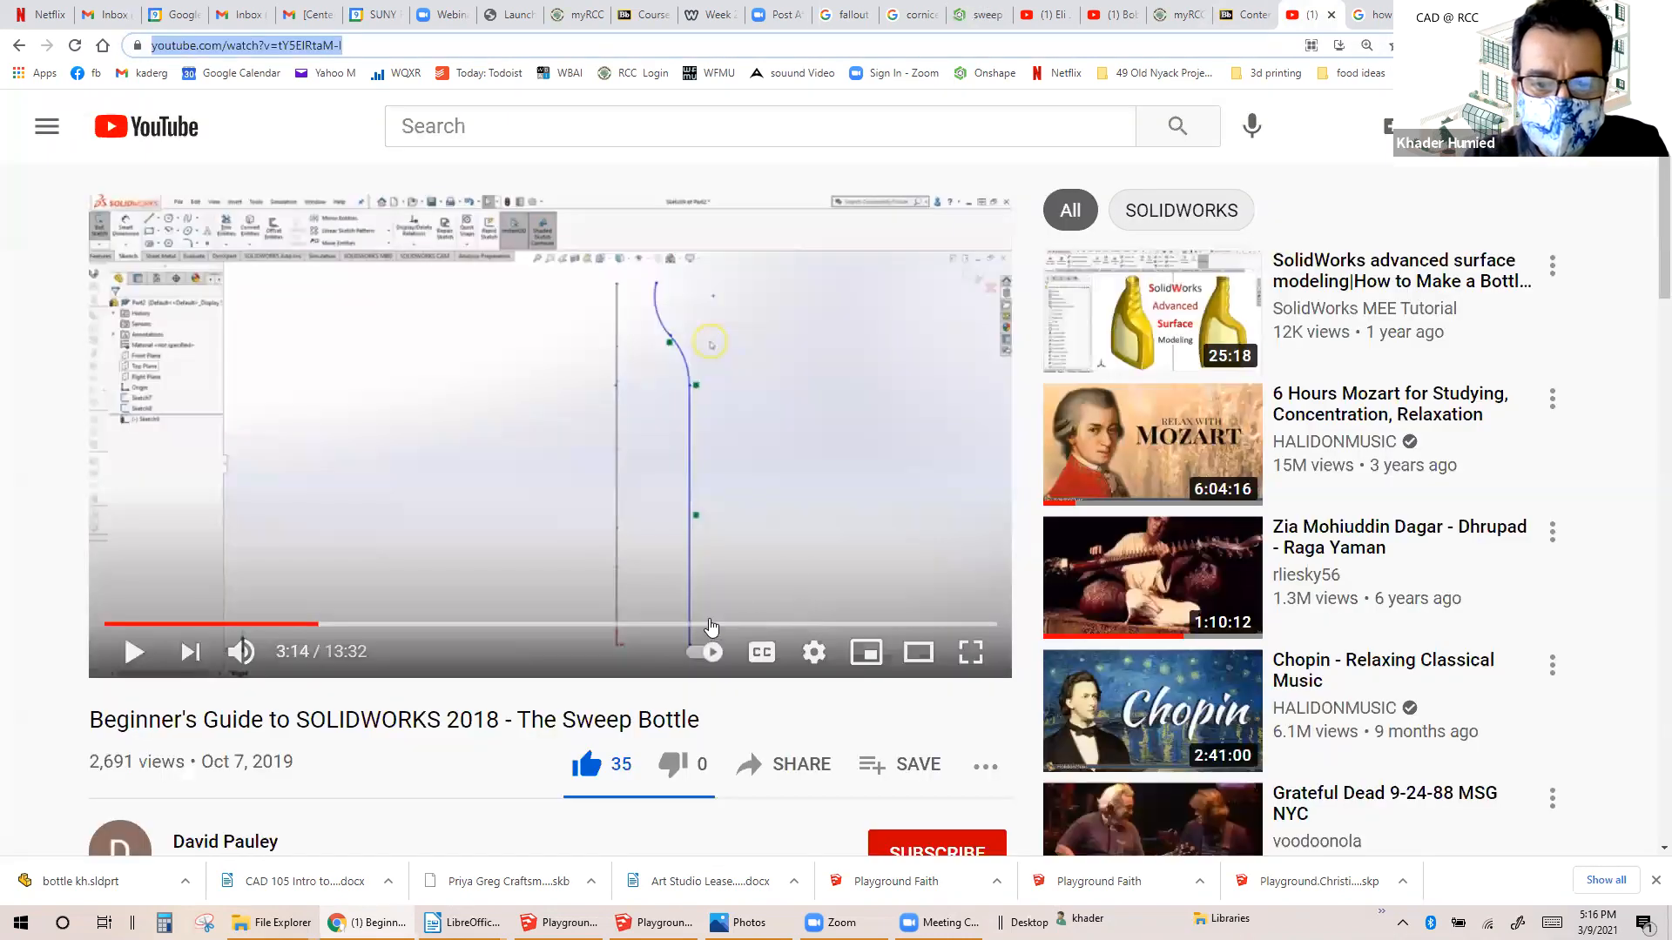
# Examine the finished bottle shape in the YouTube sweep bottle video, return to Onshape and cancel the loft.
pyautogui.click(678, 625)
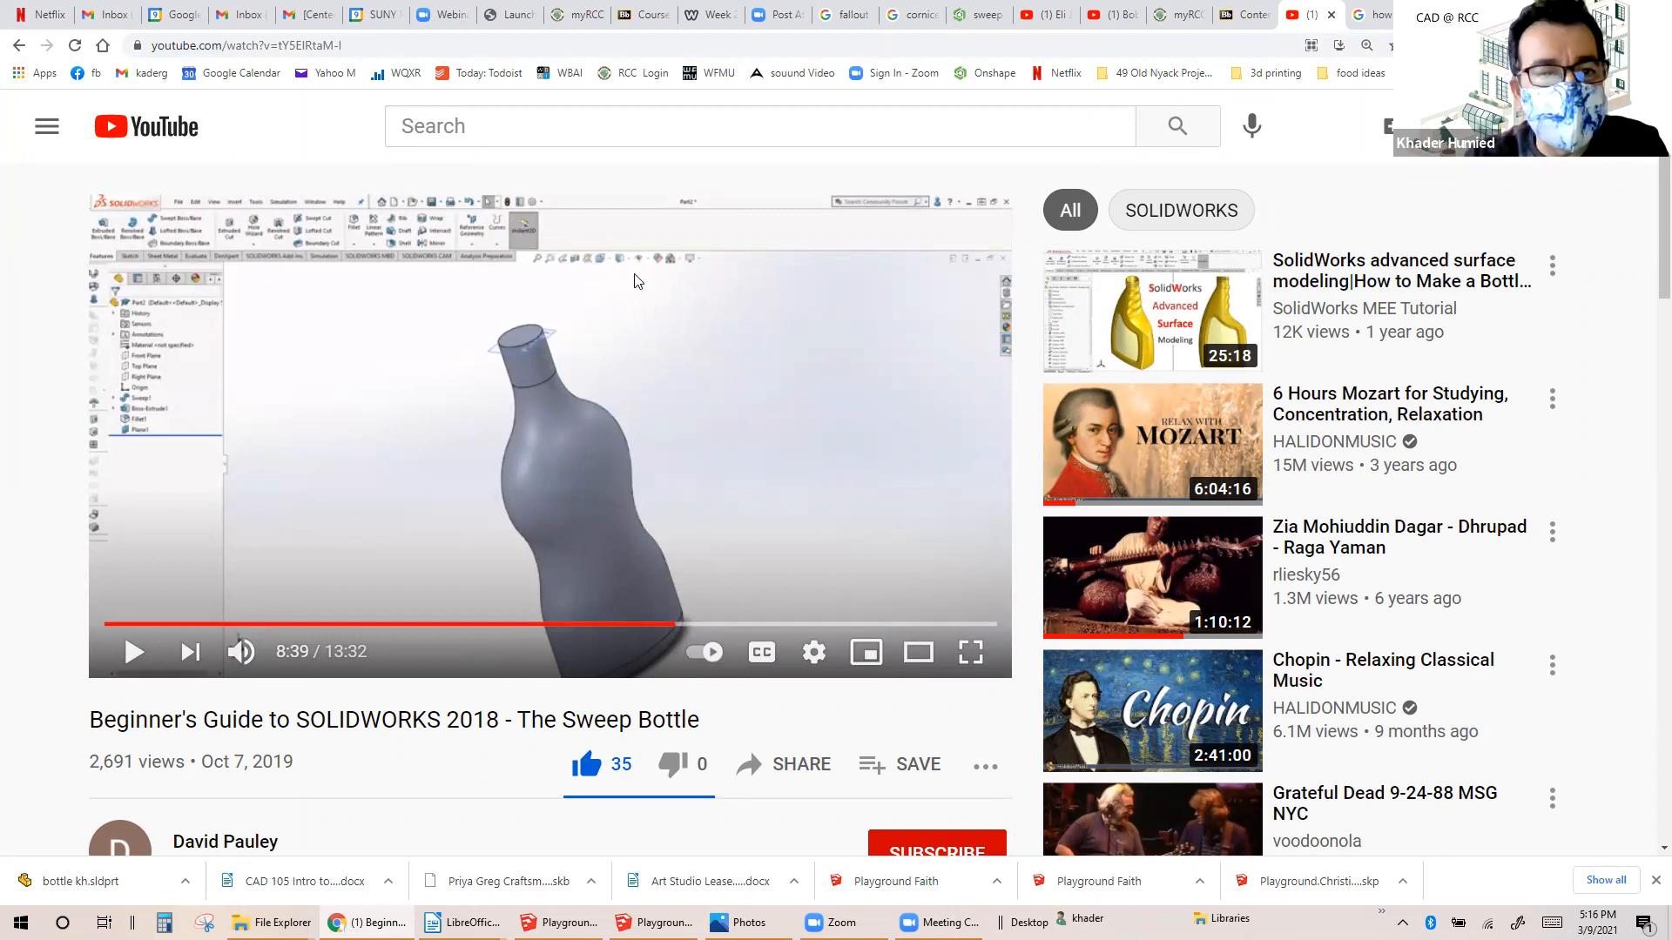
pyautogui.click(981, 19)
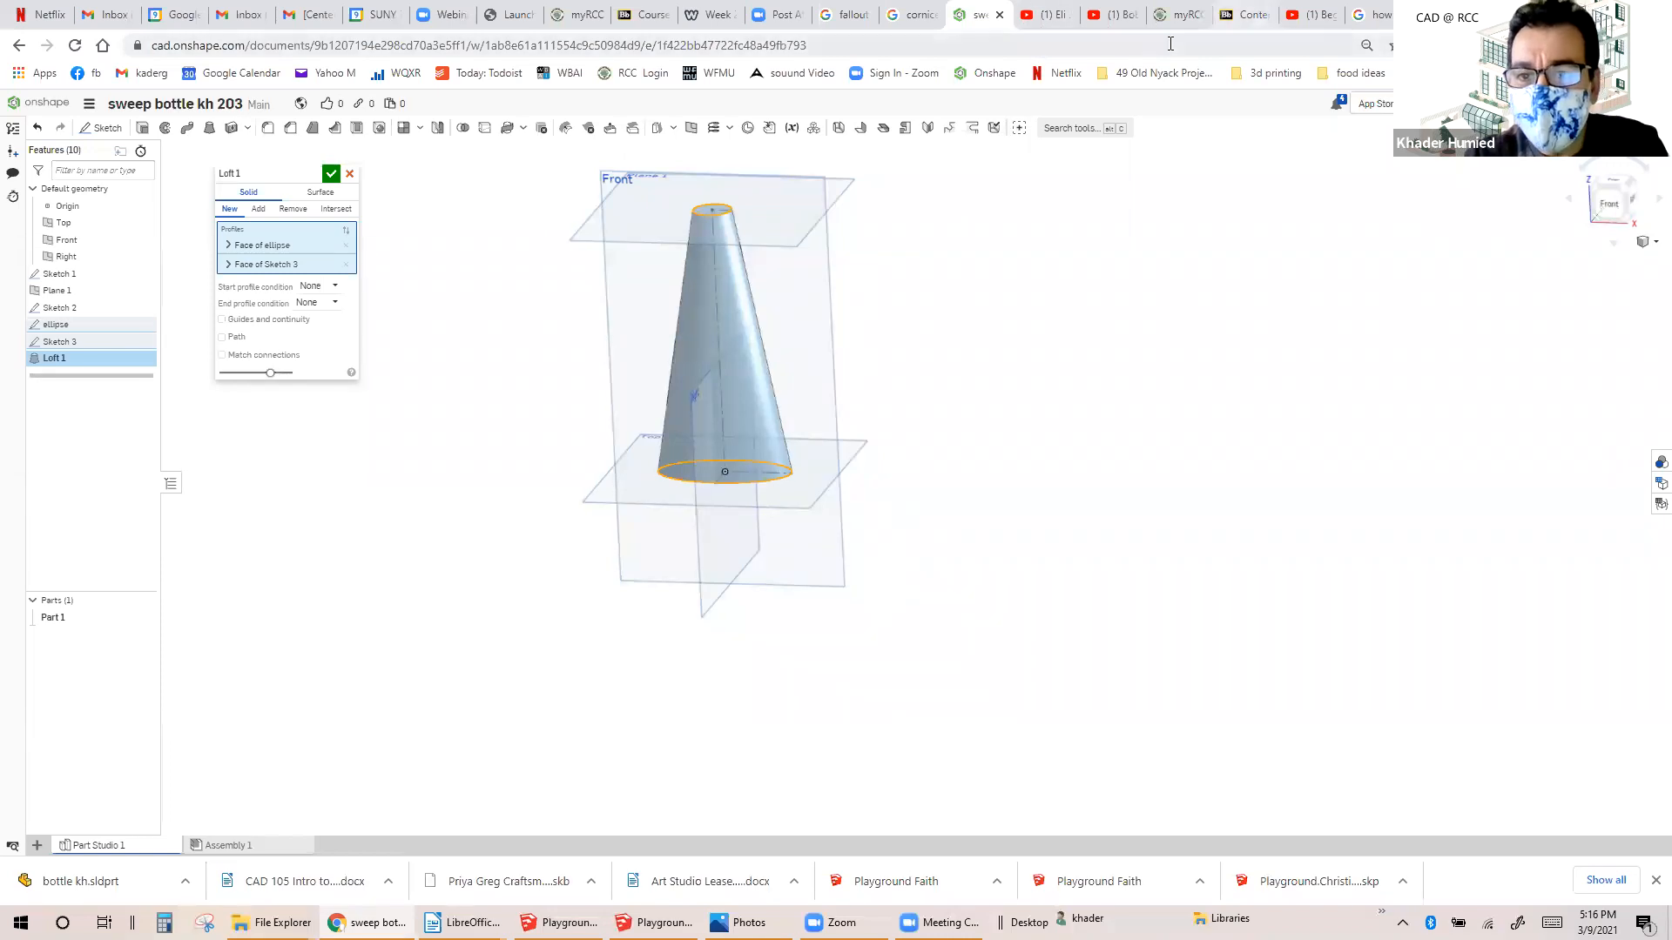
pyautogui.click(1294, 19)
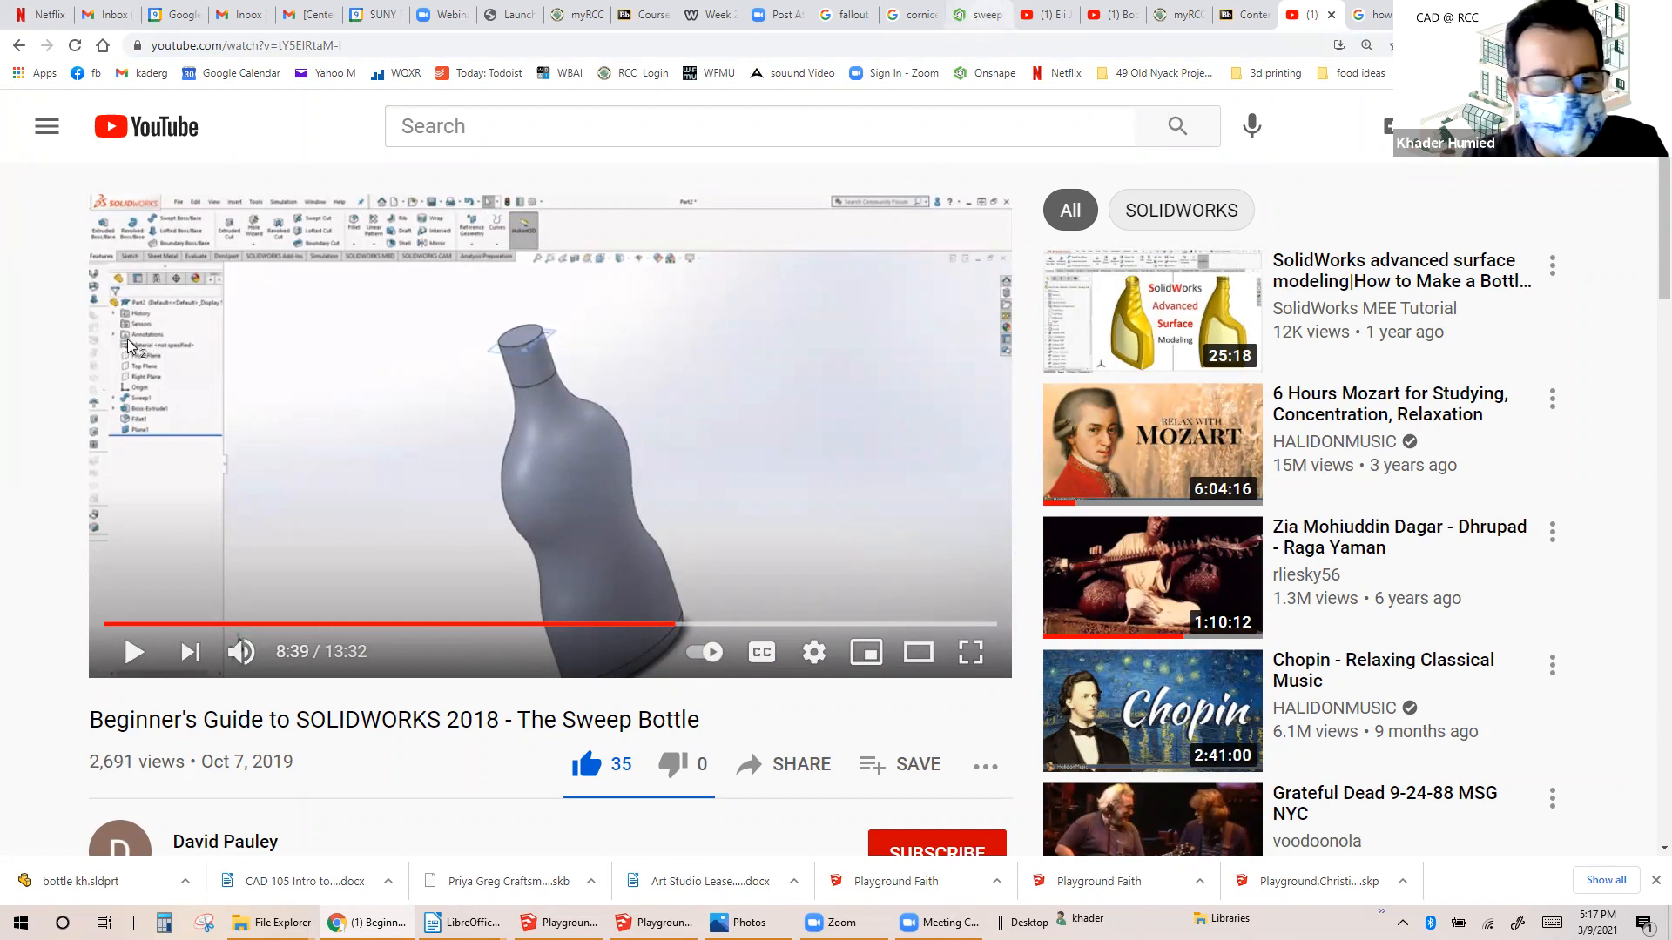
pyautogui.press('Escape')
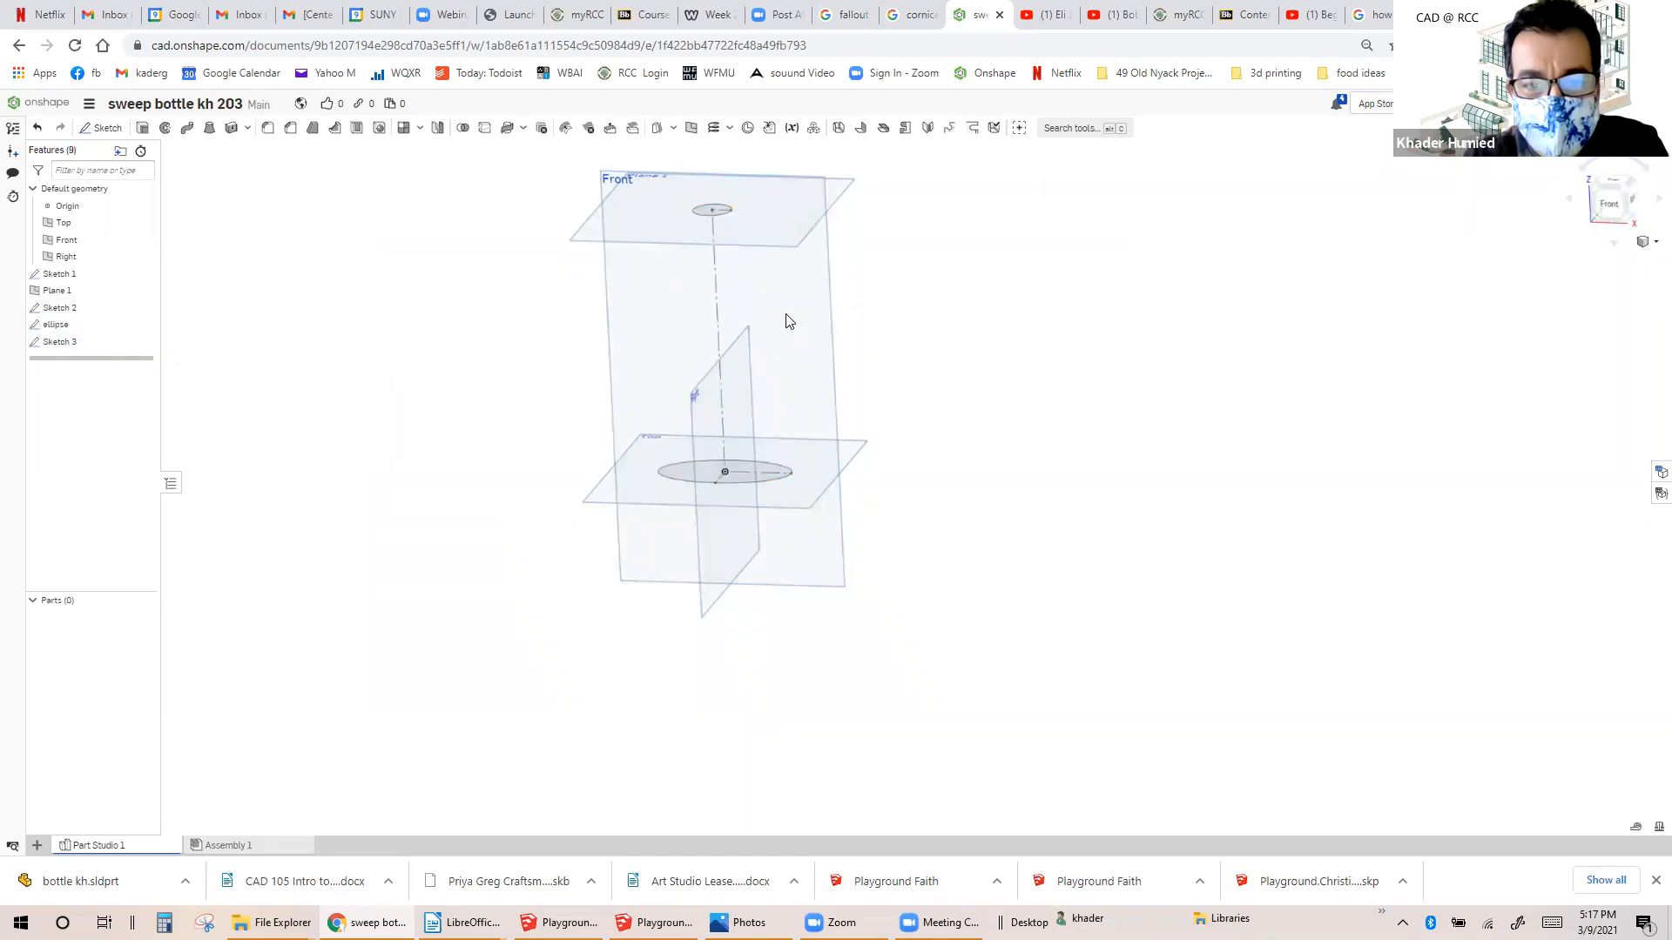
# Rename the Front plane sketch containing the height and radius construction lines as guide 1.
pyautogui.rightClick(68, 279)
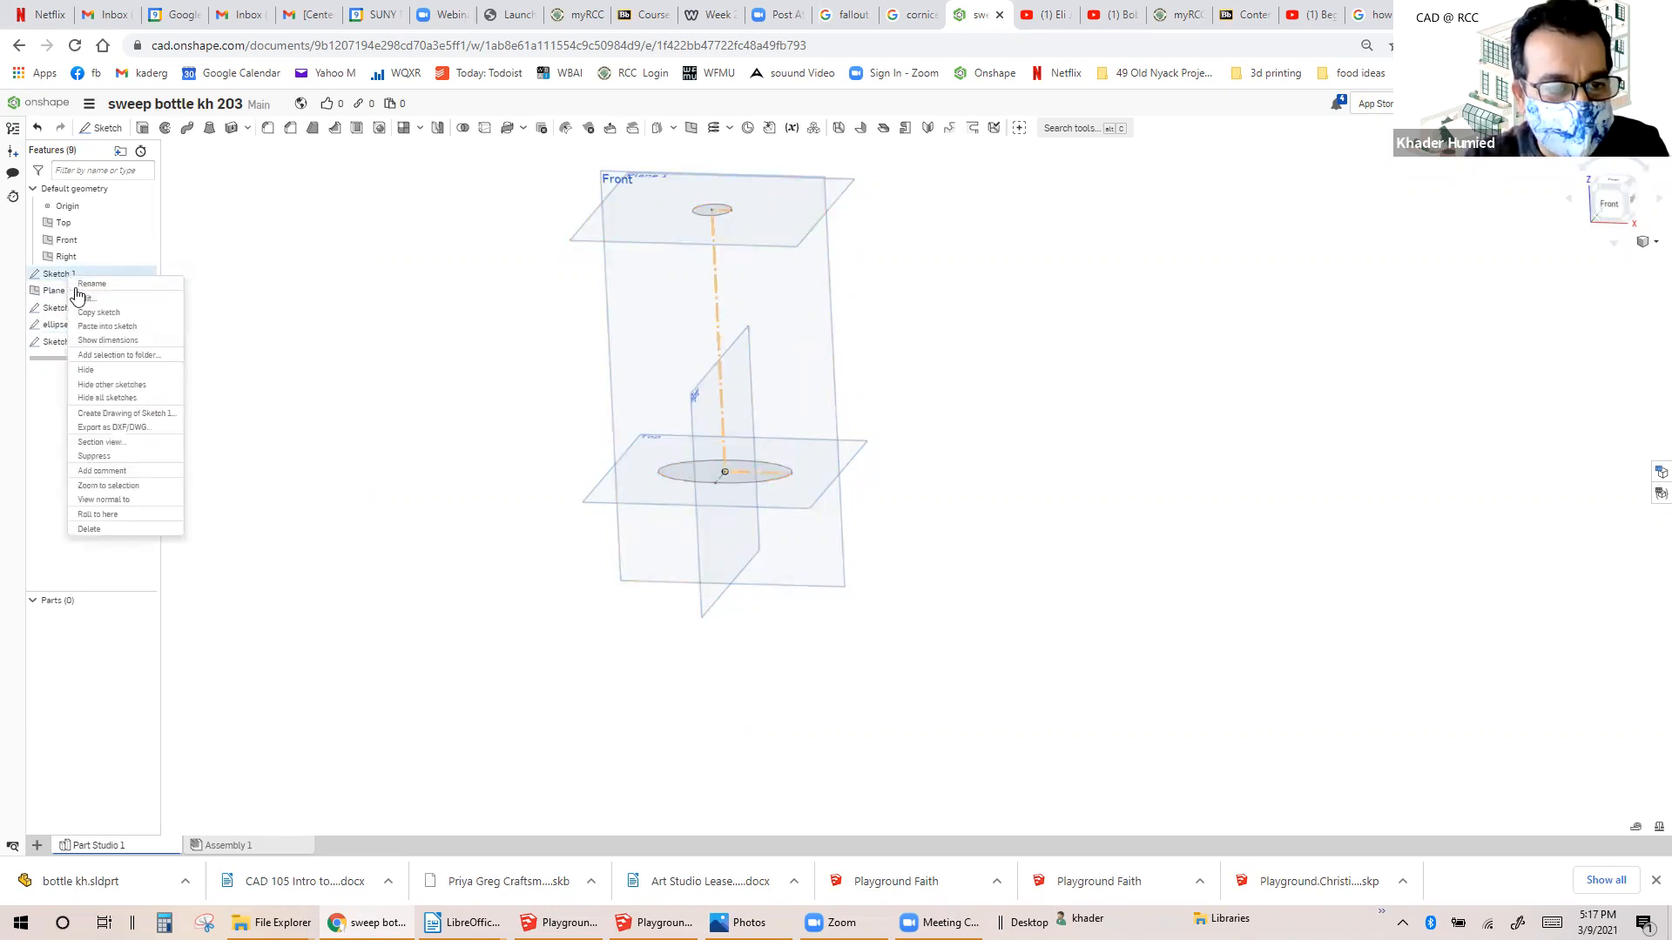
pyautogui.click(80, 285)
pyautogui.write('s')
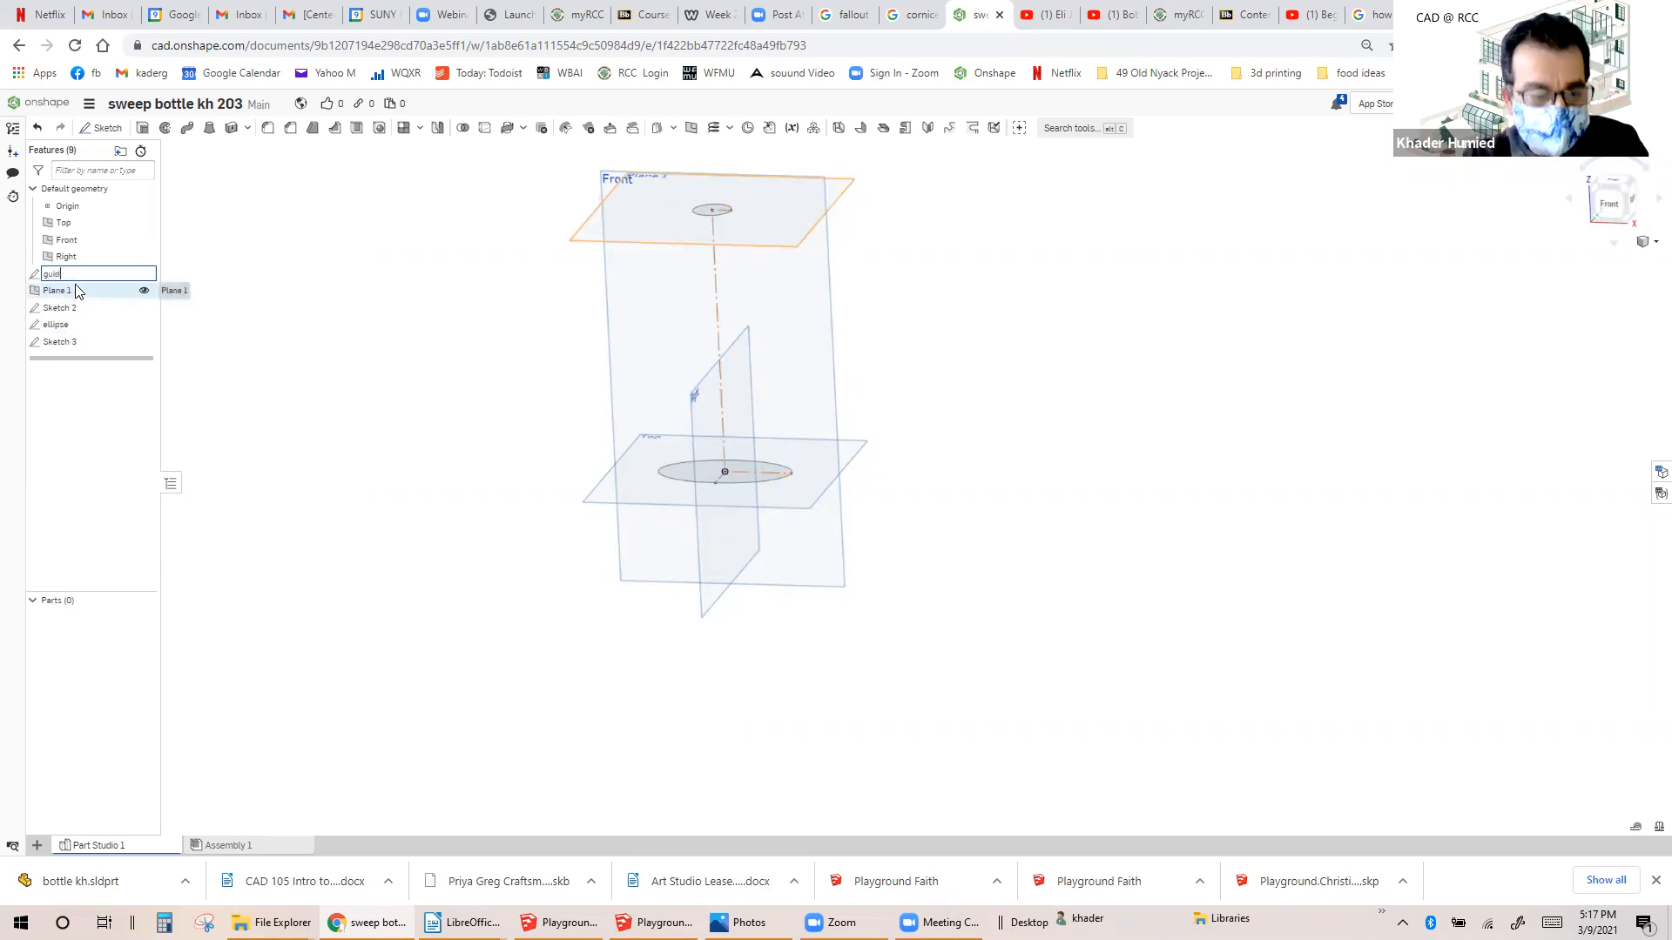
pyautogui.click(236, 240)
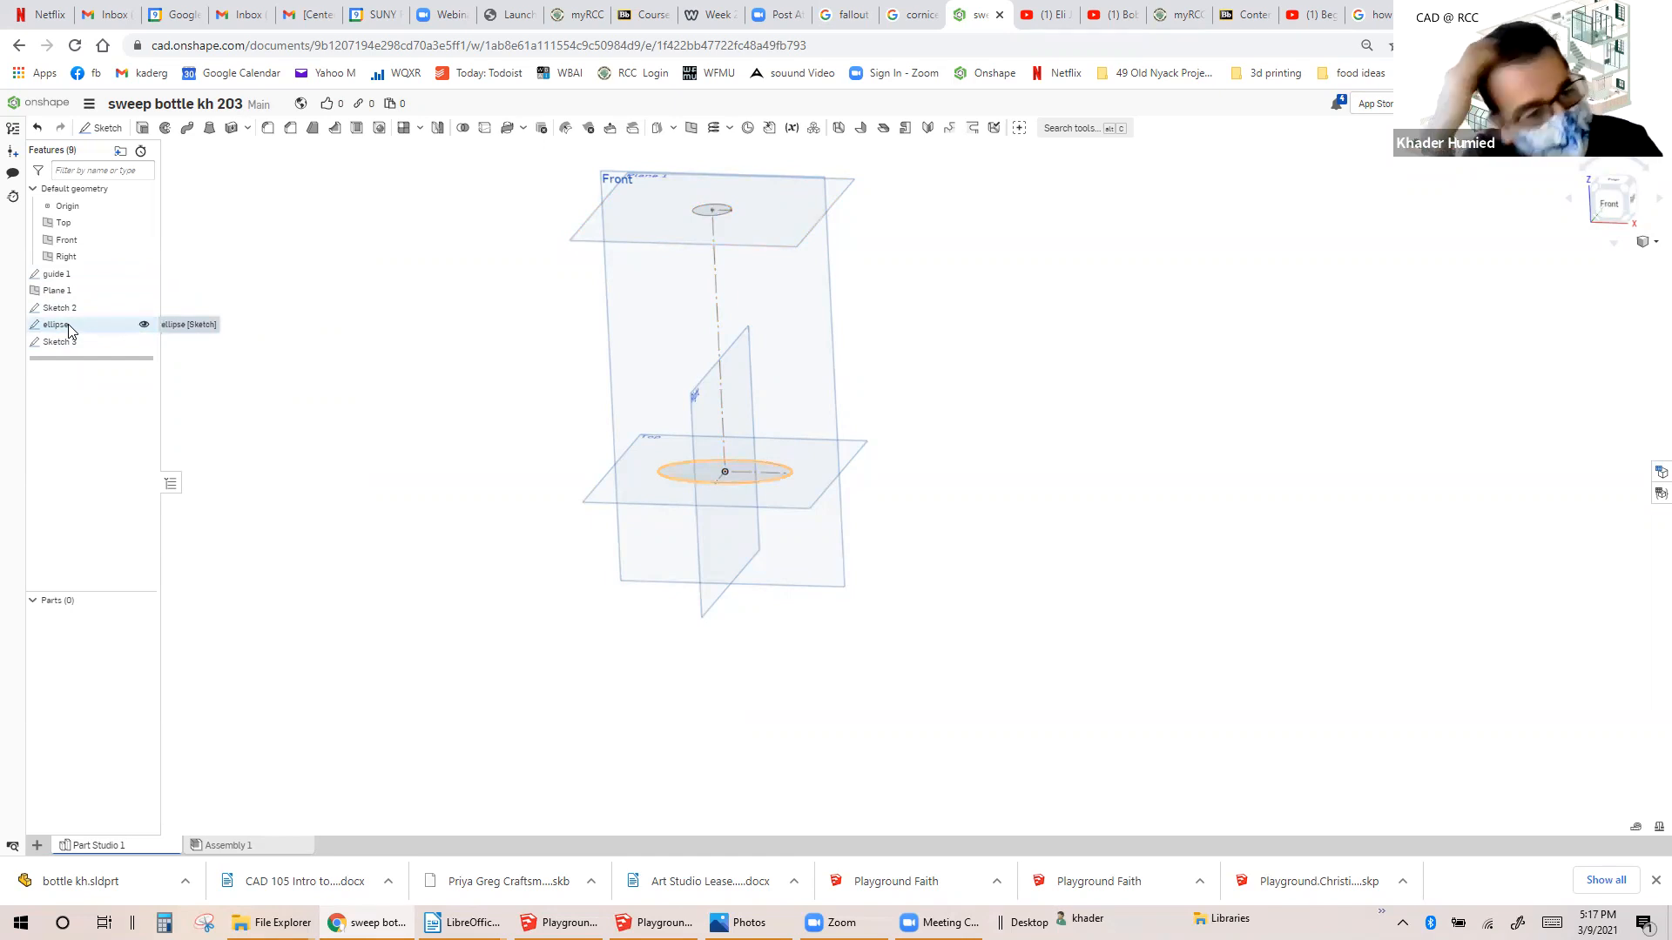
# Reopen the guide 1 sketch and draw a vertical line about 1.34 in long downward from the end of the 0.5 in line.
pyautogui.rightClick(66, 279)
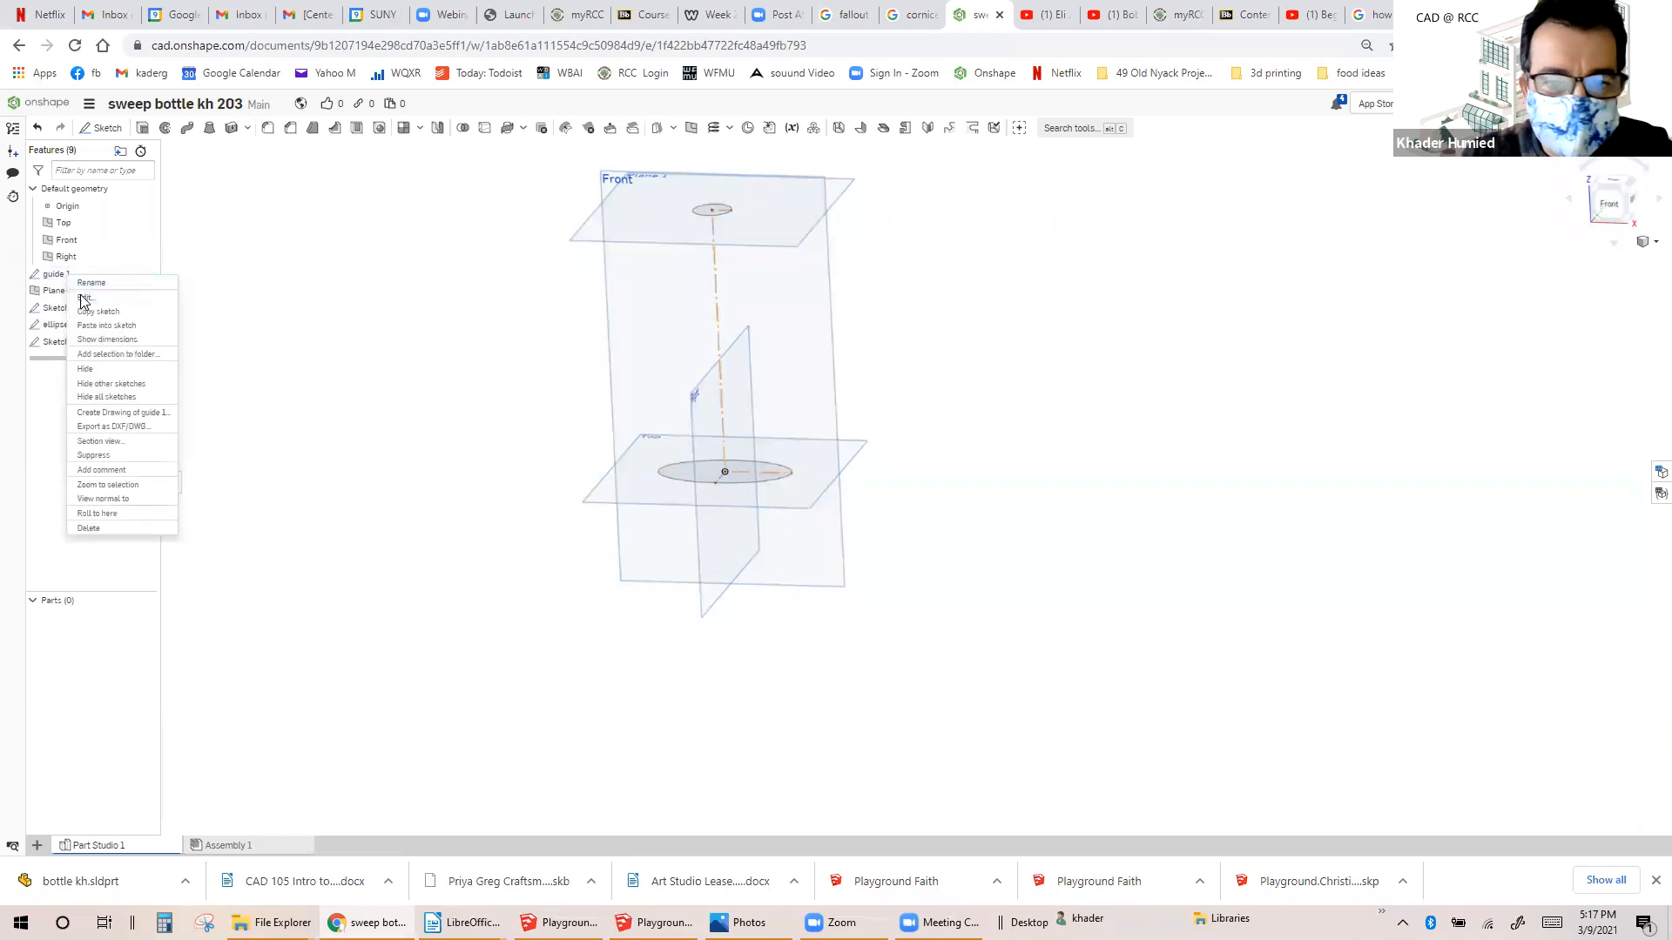
pyautogui.click(83, 297)
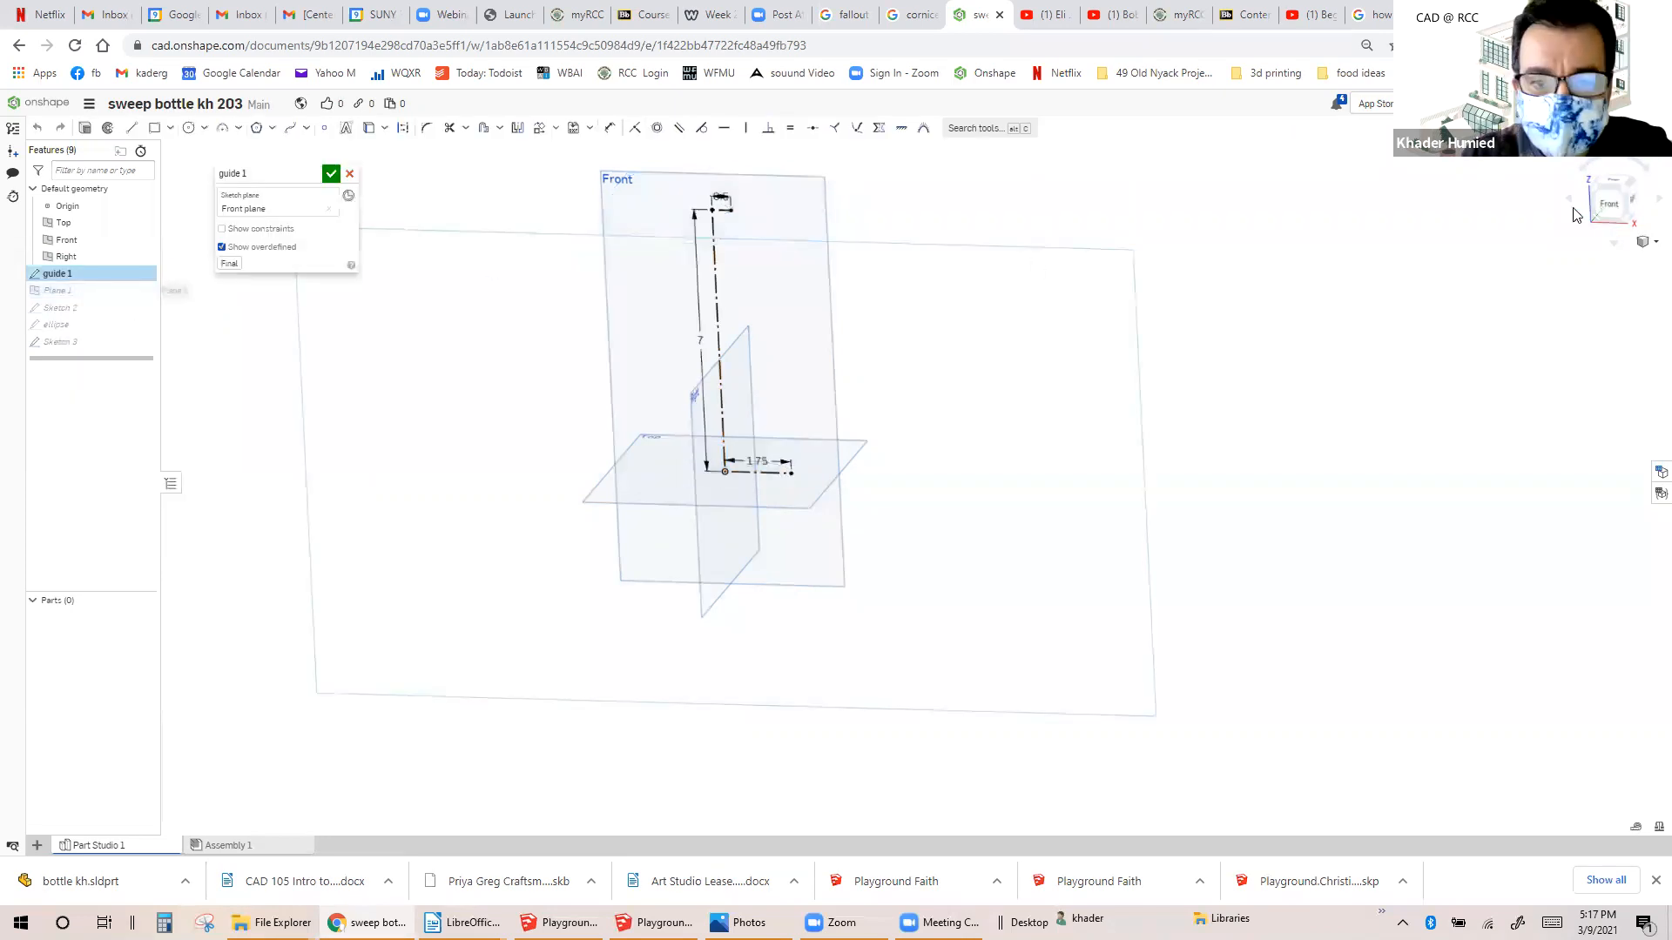
pyautogui.press('n')
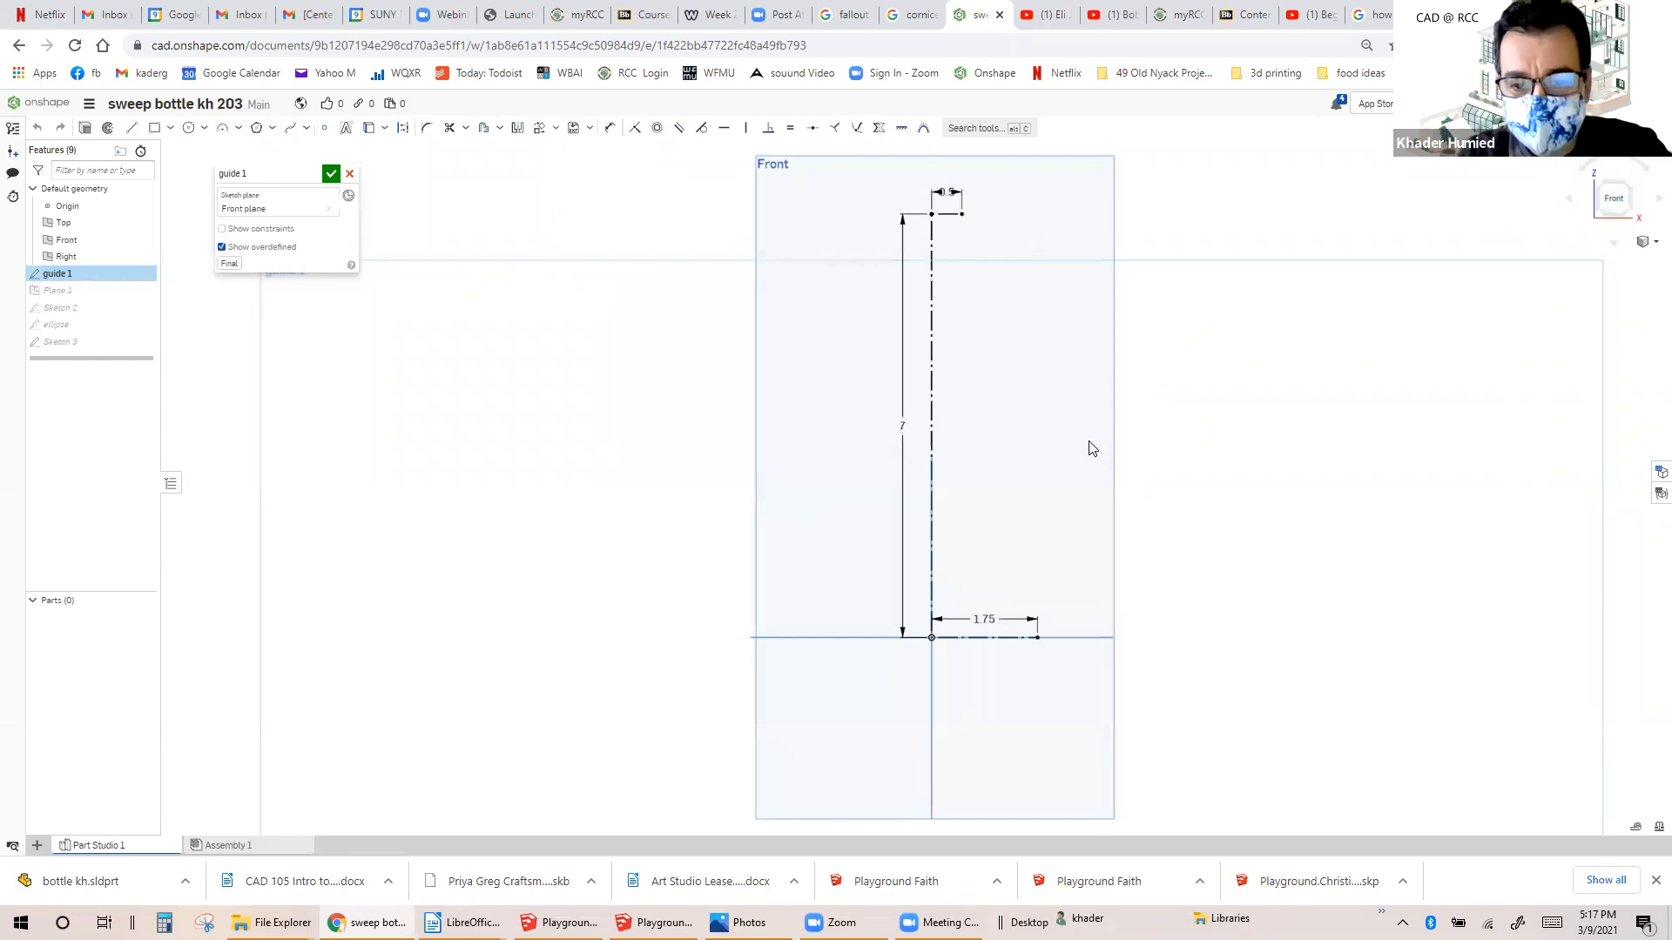
pyautogui.scroll(1, 1088, 441)
pyautogui.click(133, 130)
pyautogui.click(938, 171)
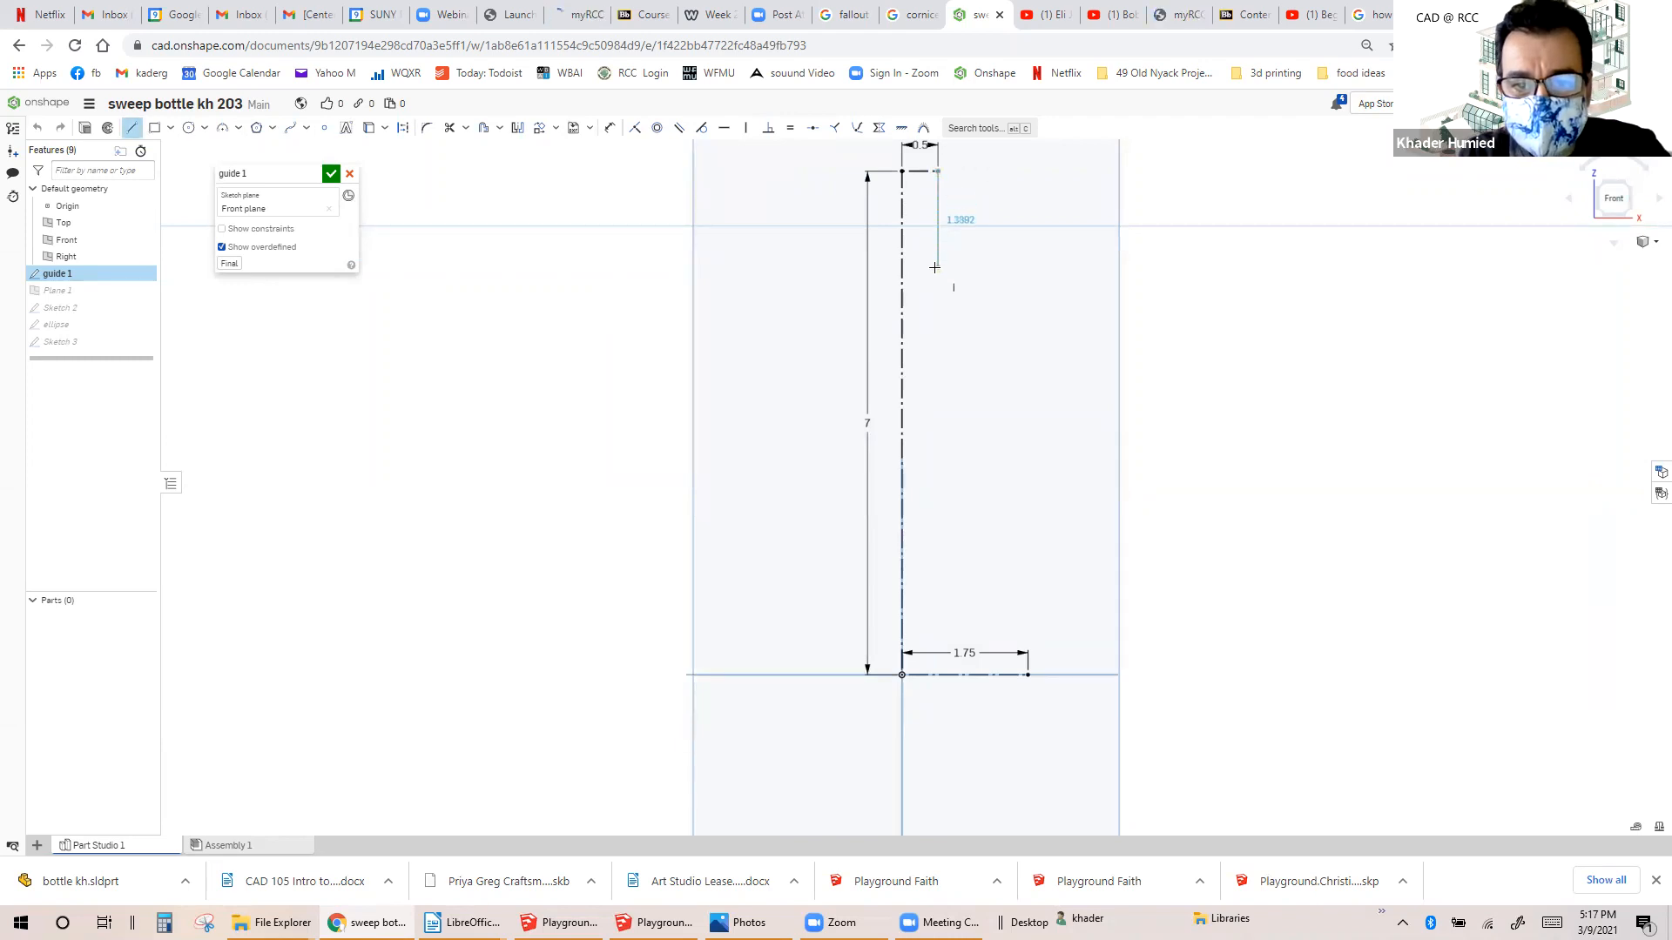
pyautogui.click(936, 268)
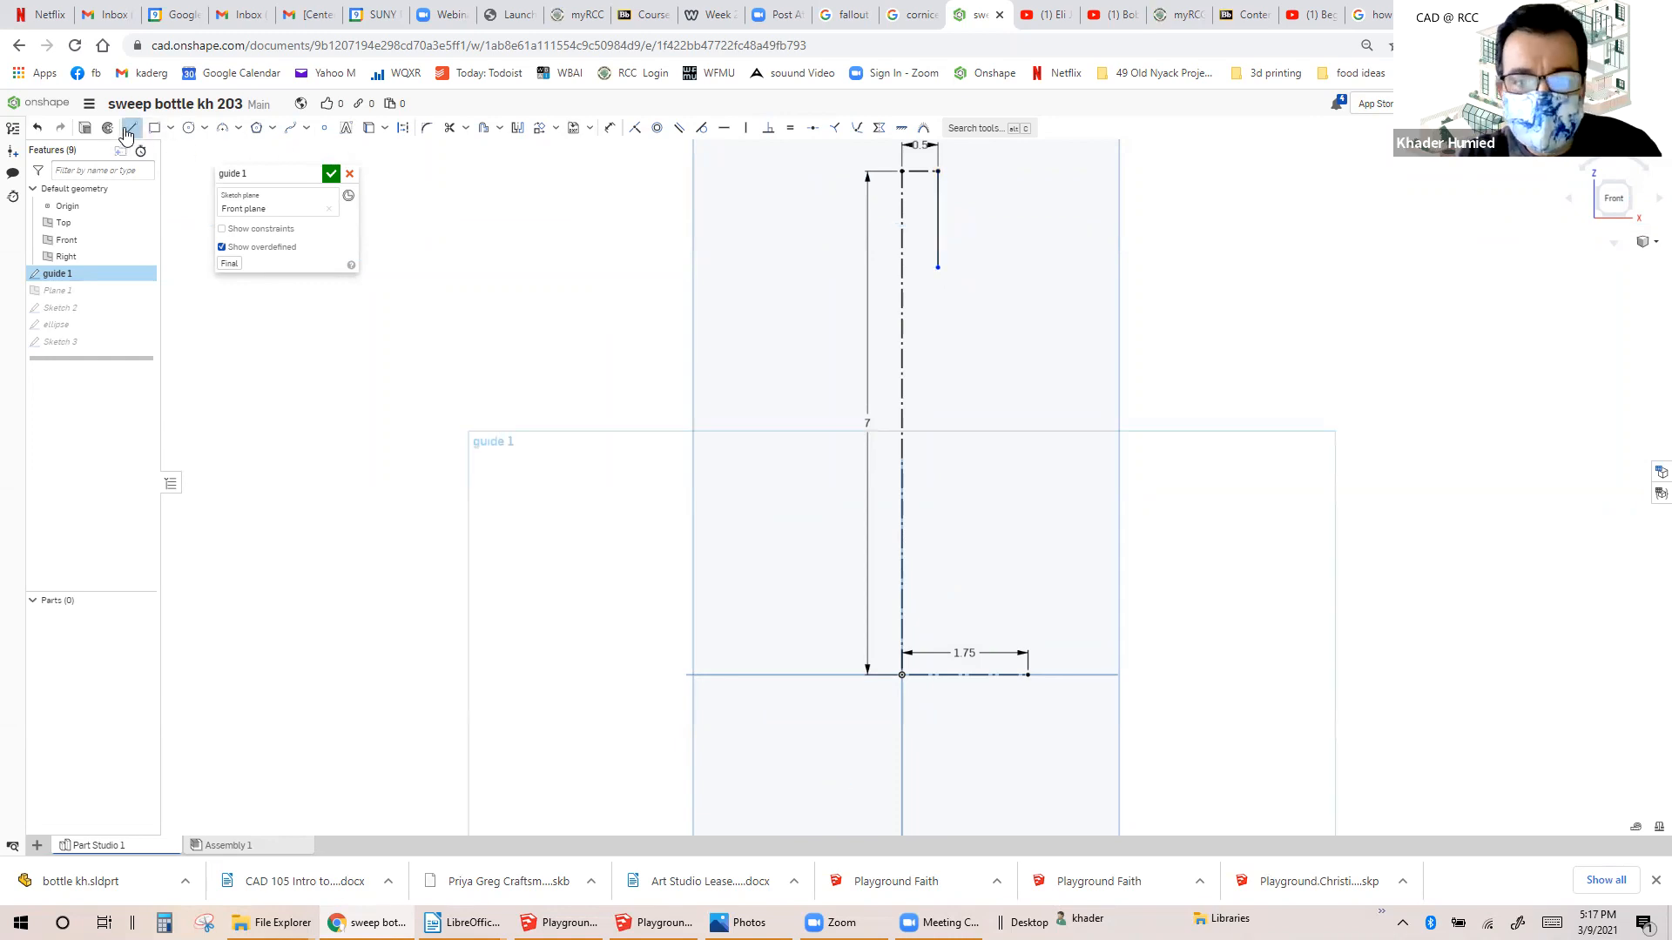
# Convert the vertical line below the 0.5 in neck line to construction geometry.
pyautogui.click(403, 128)
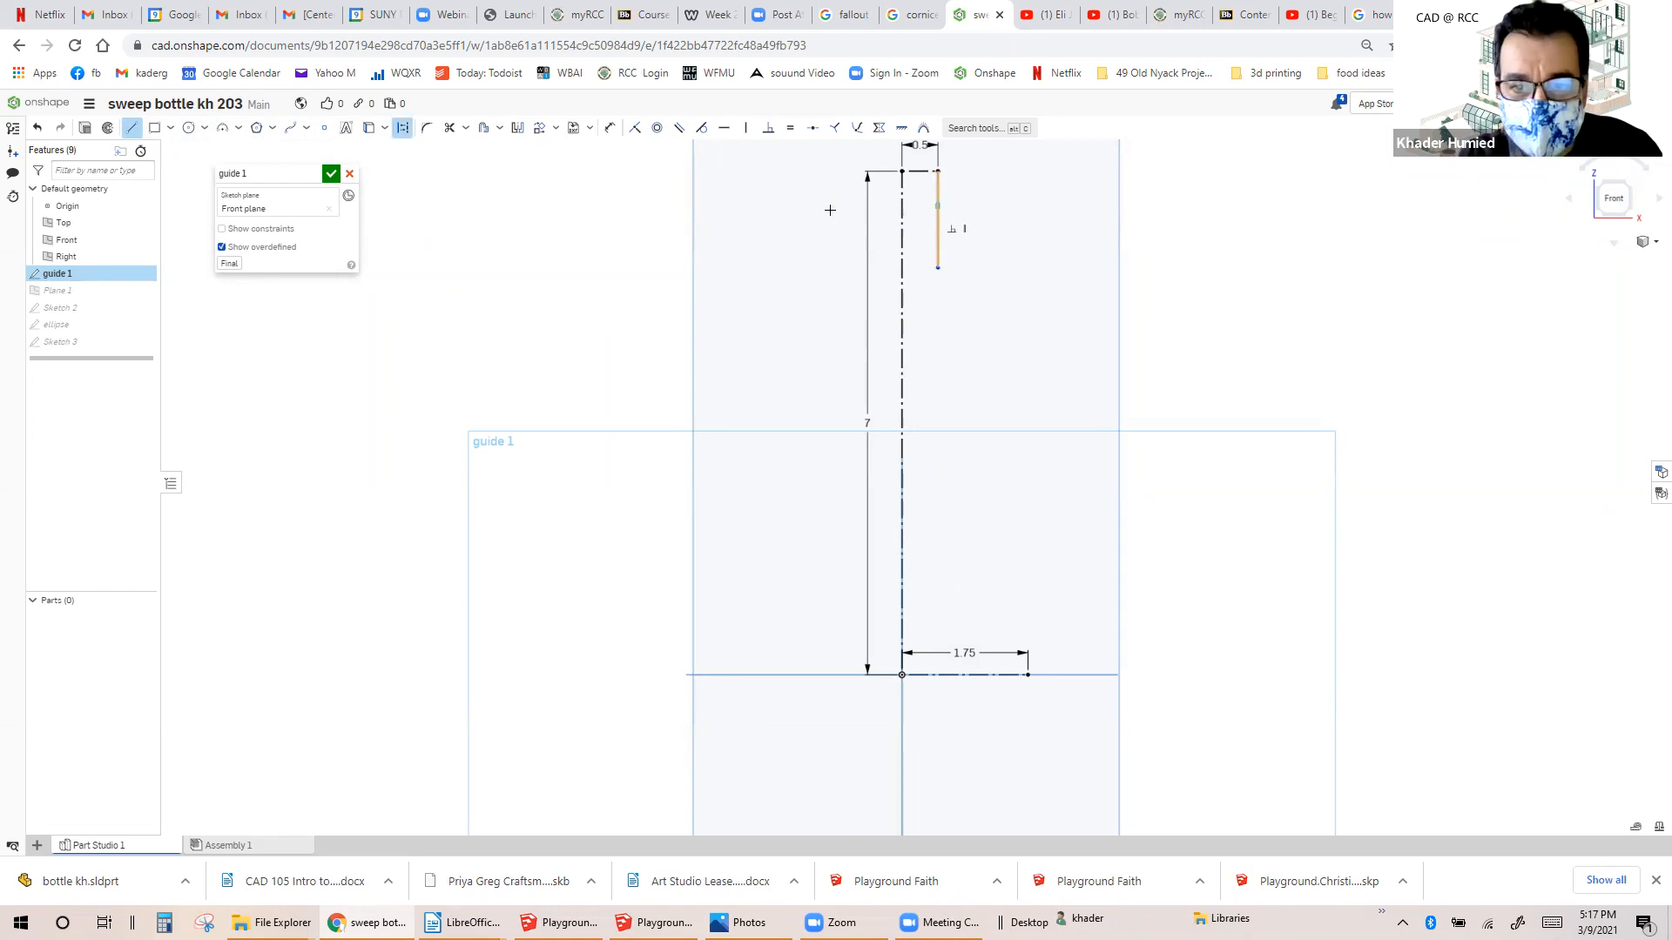
pyautogui.press('Escape')
pyautogui.click(938, 217)
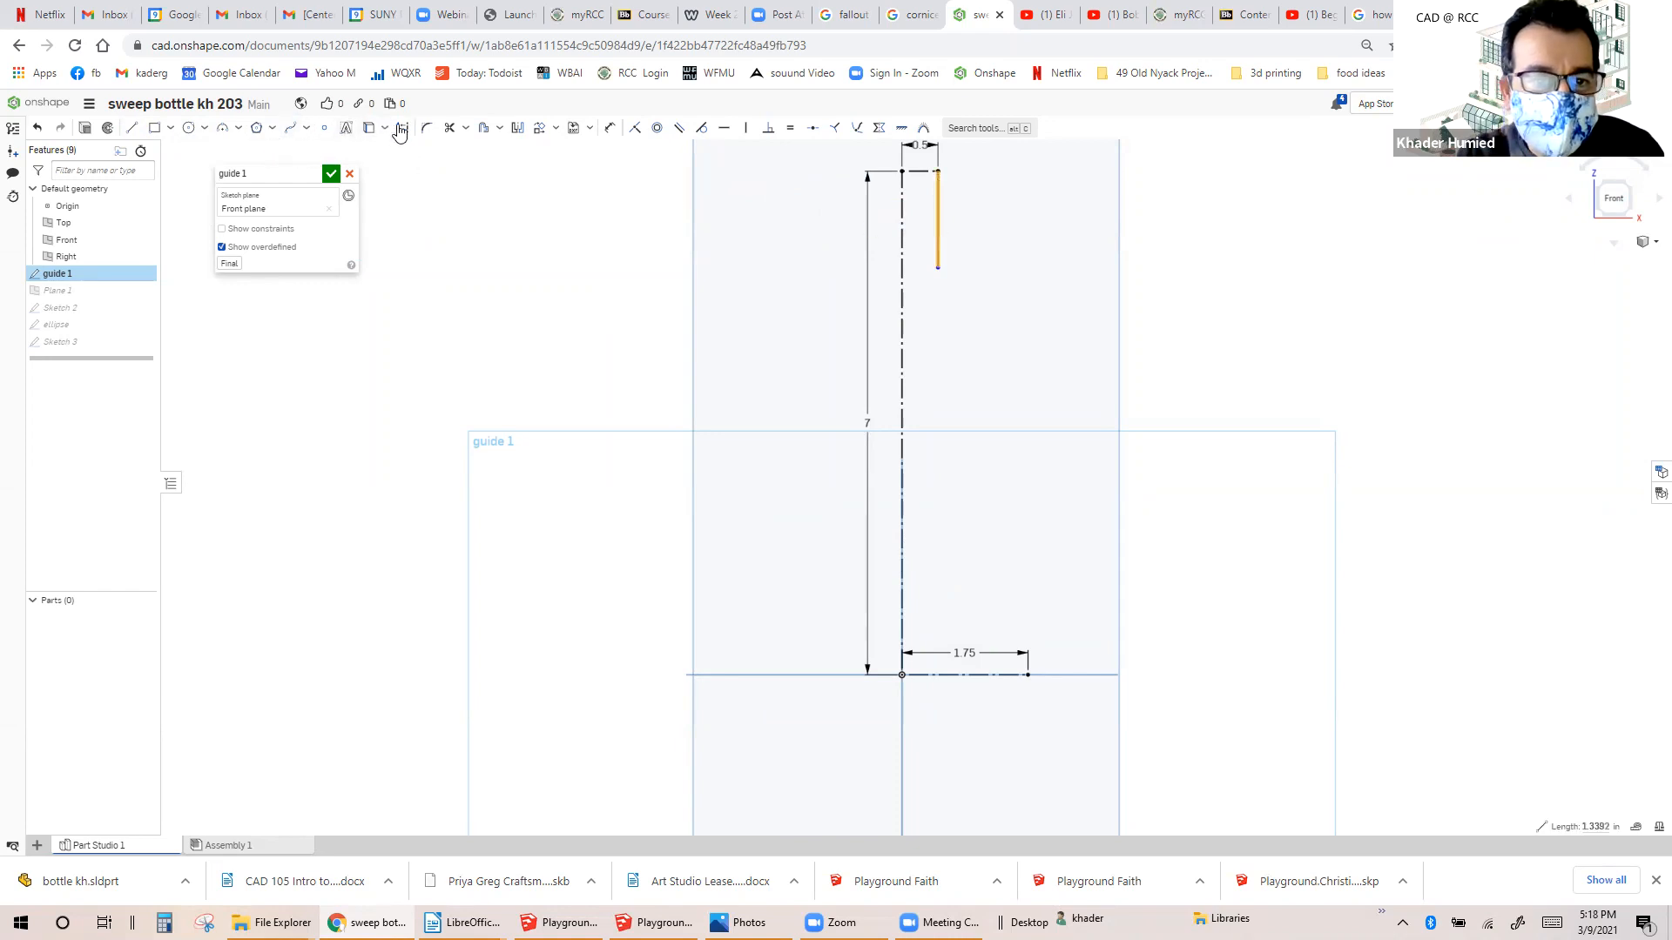
pyautogui.click(402, 128)
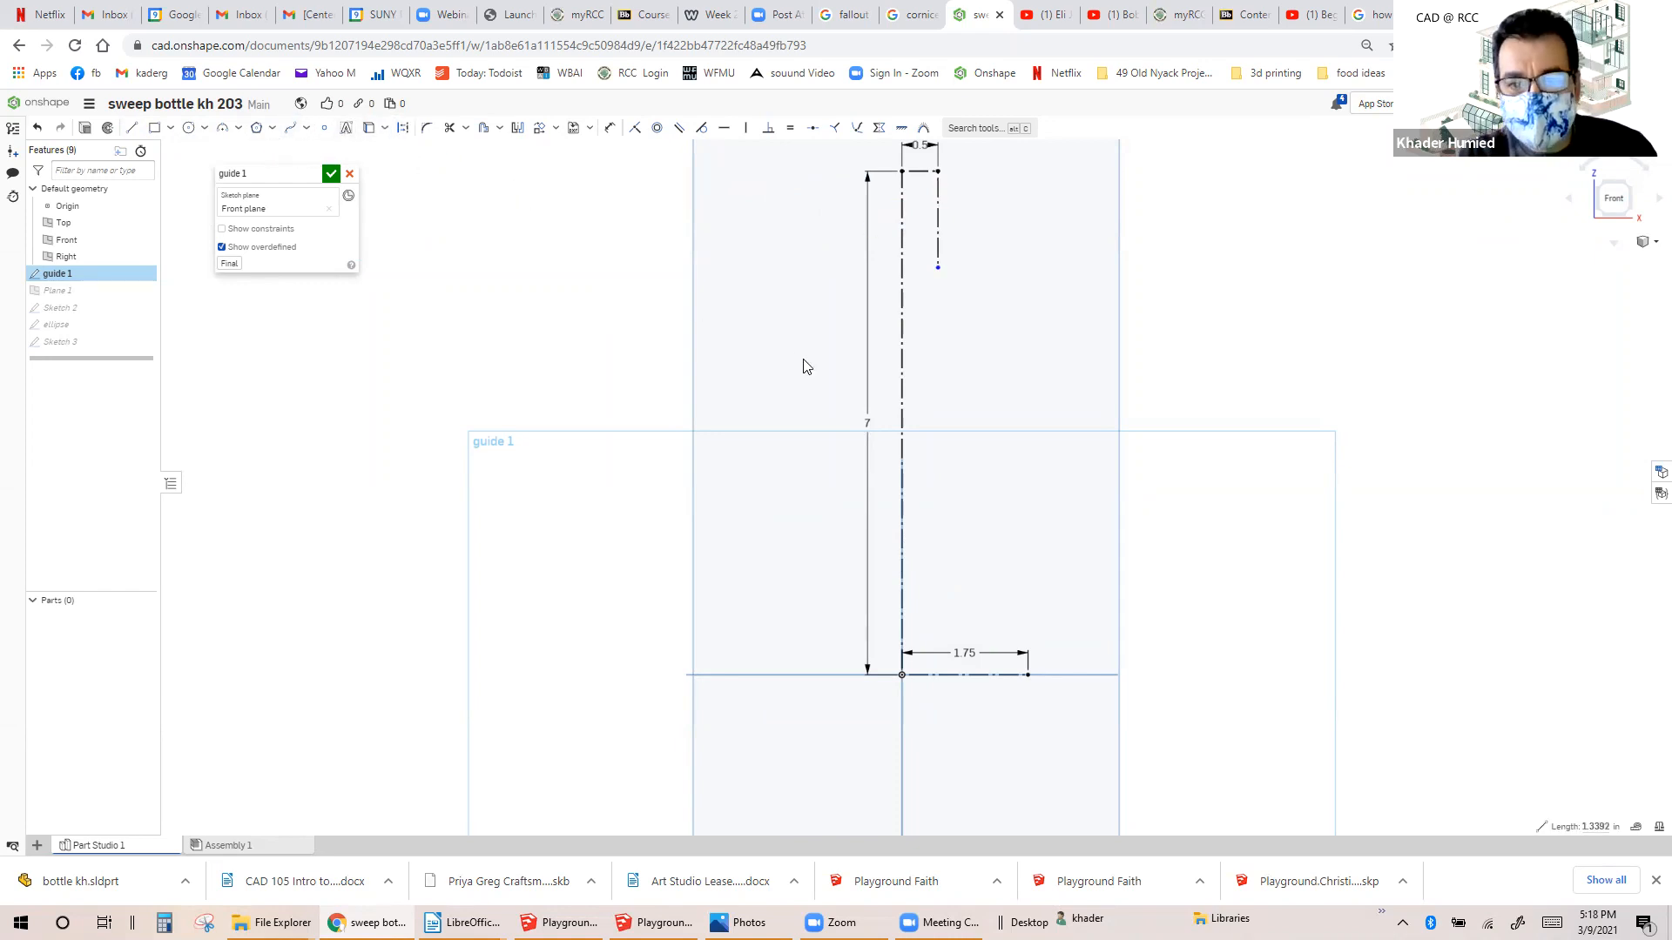
pyautogui.click(1134, 749)
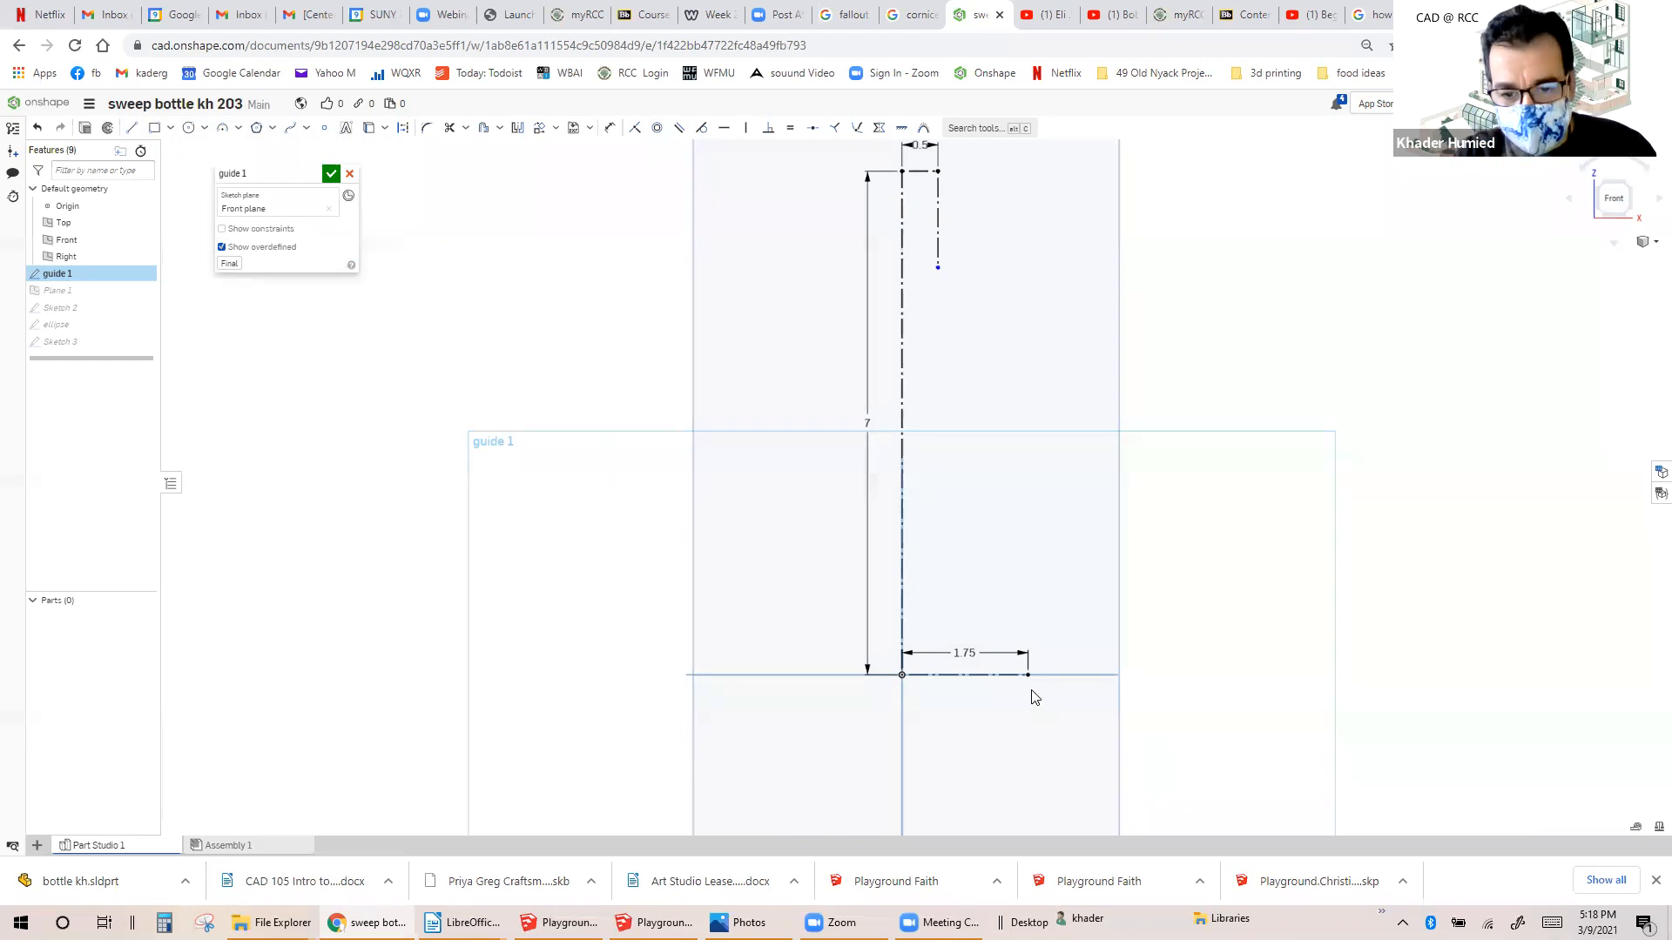
# Draw a vertical line 1.75 in long upward from the outer end of the 1.75 in base line.
pyautogui.click(133, 129)
pyautogui.click(1028, 674)
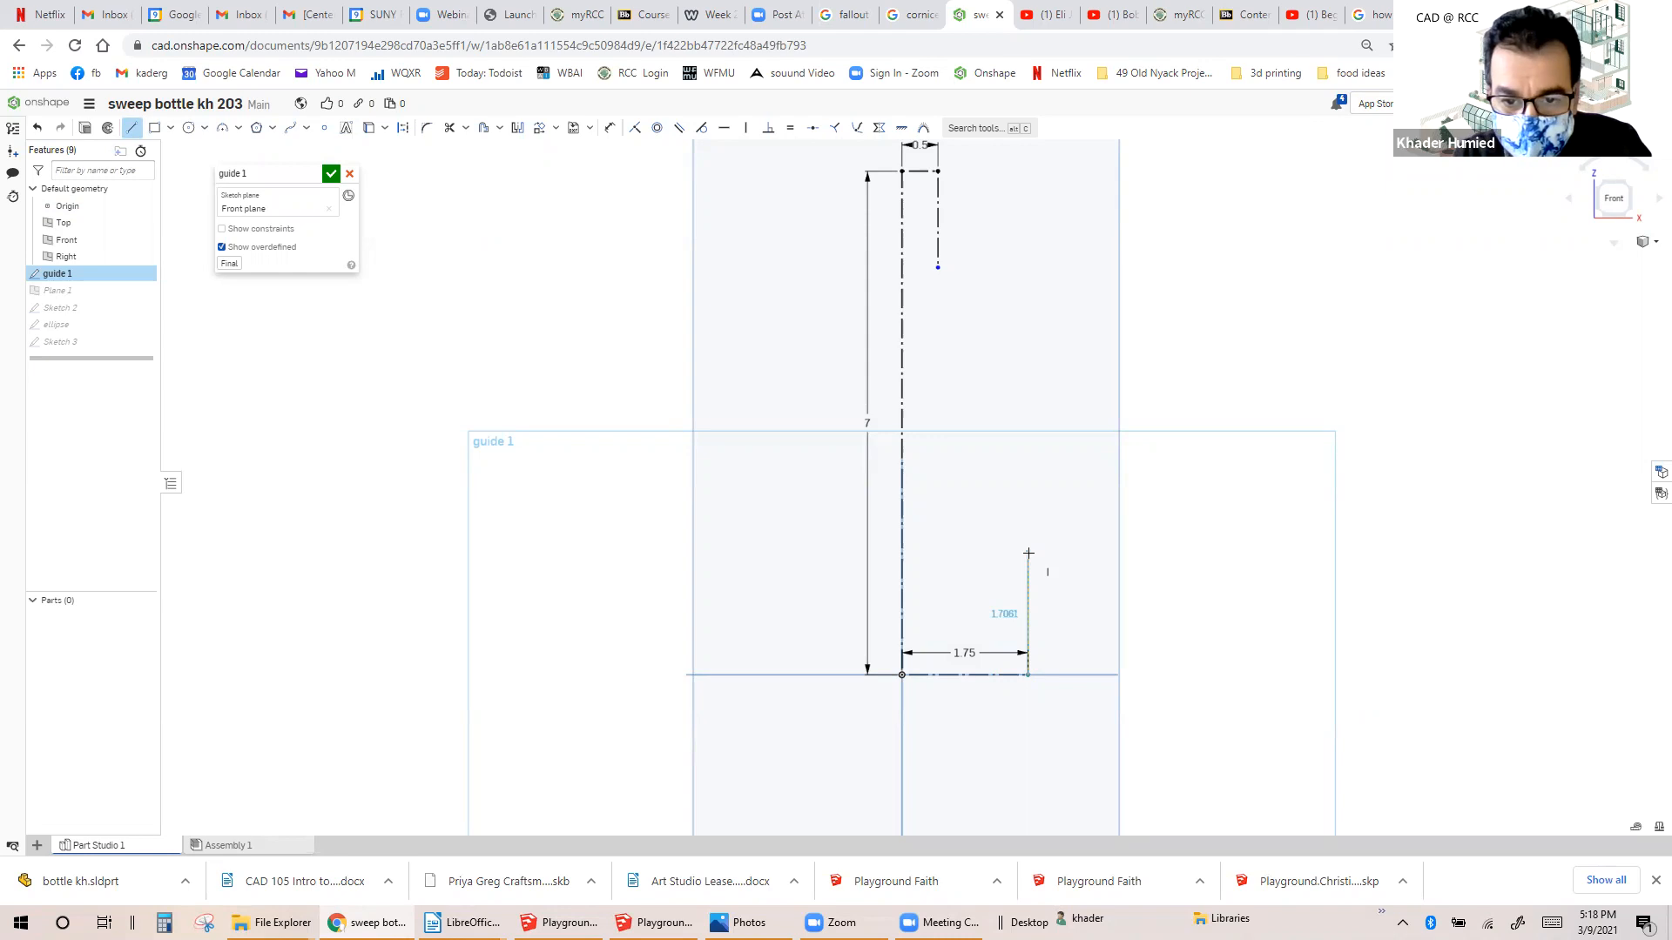
pyautogui.click(1027, 546)
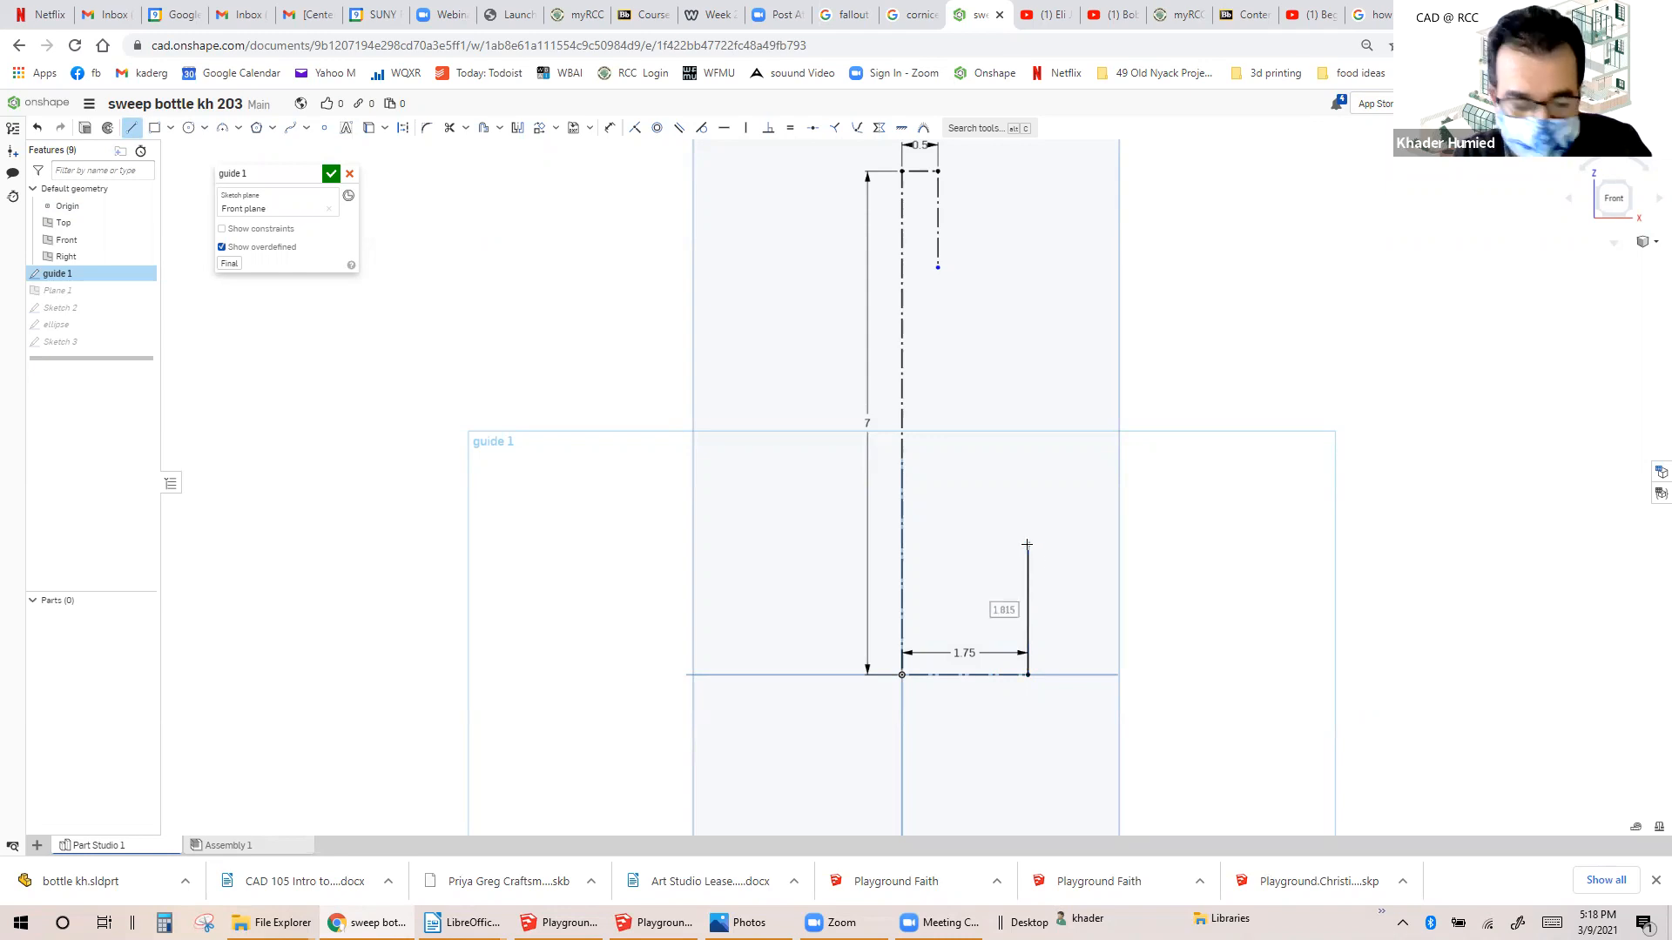
pyautogui.write('1.75')
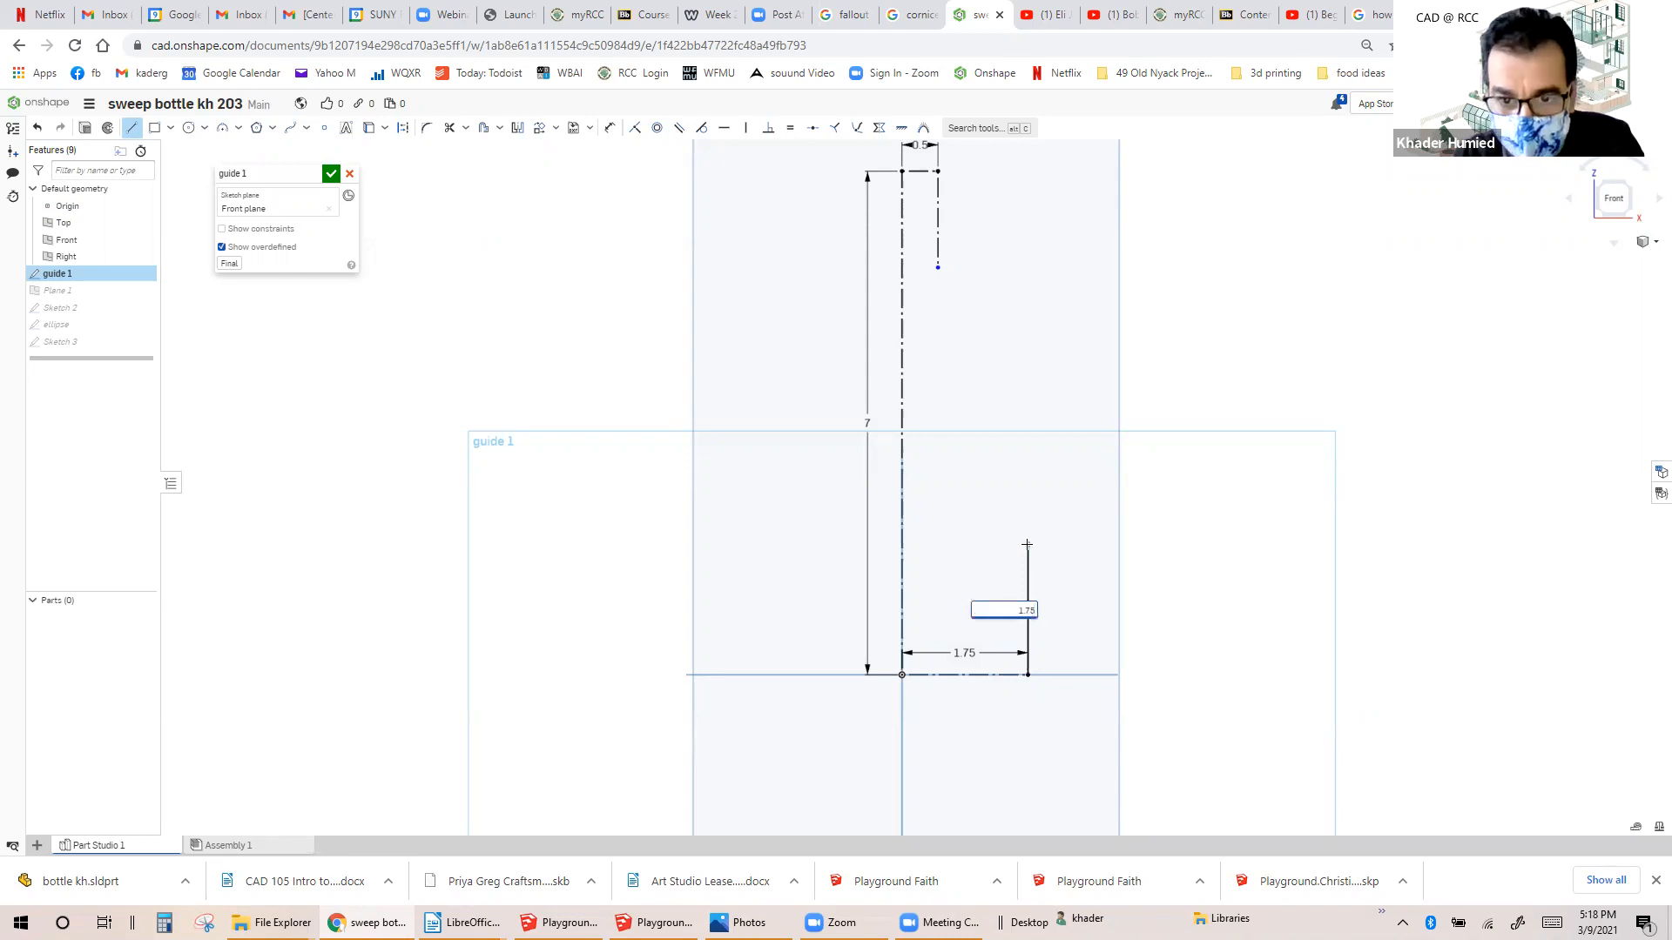
pyautogui.press('Return')
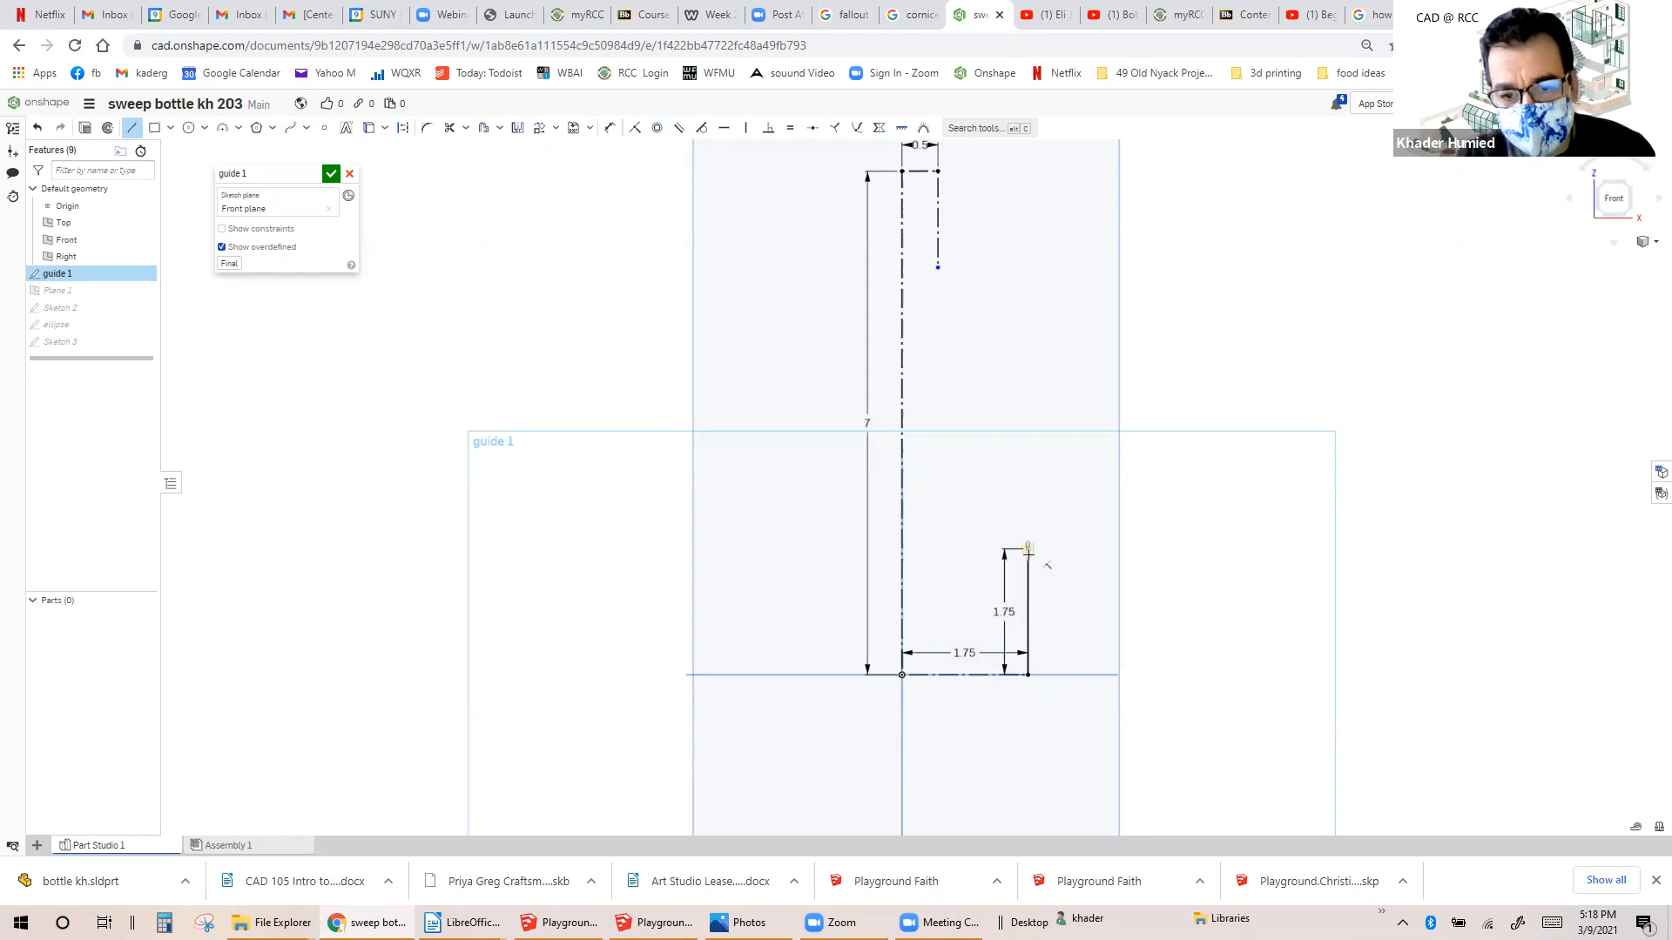
pyautogui.press('Escape')
pyautogui.scroll(1, 1000, 478)
pyautogui.scroll(-1, 1000, 478)
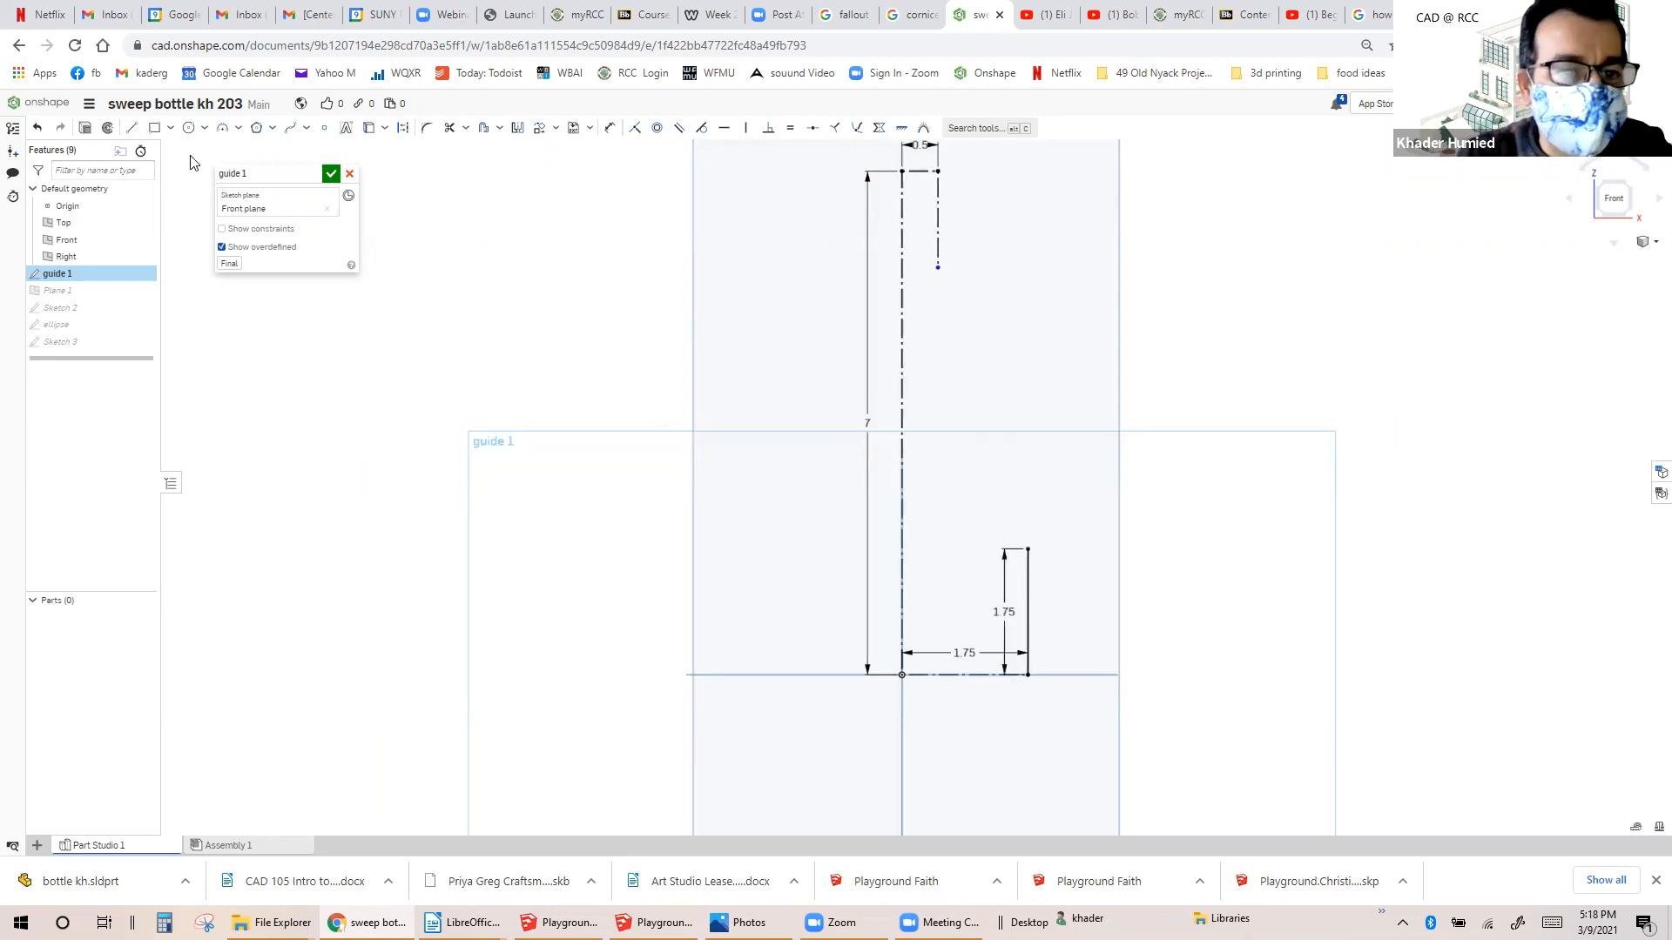
# Draw a tangent arc curving upward and inward from the top end of the 1.75 in vertical line.
pyautogui.click(238, 135)
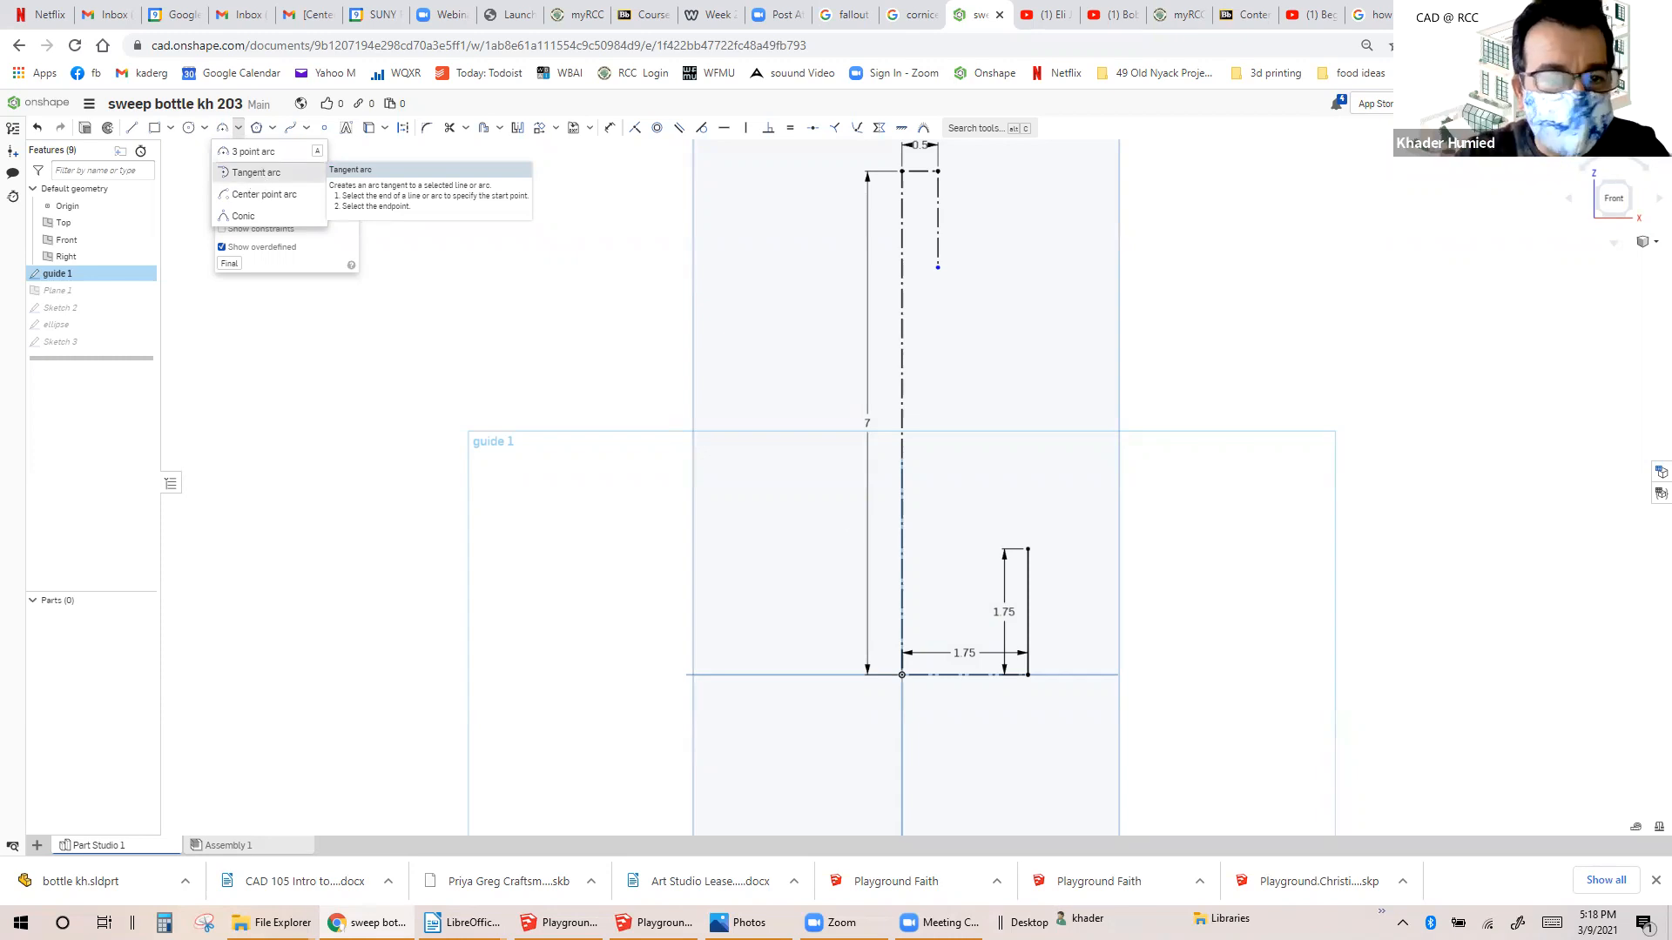
pyautogui.click(258, 175)
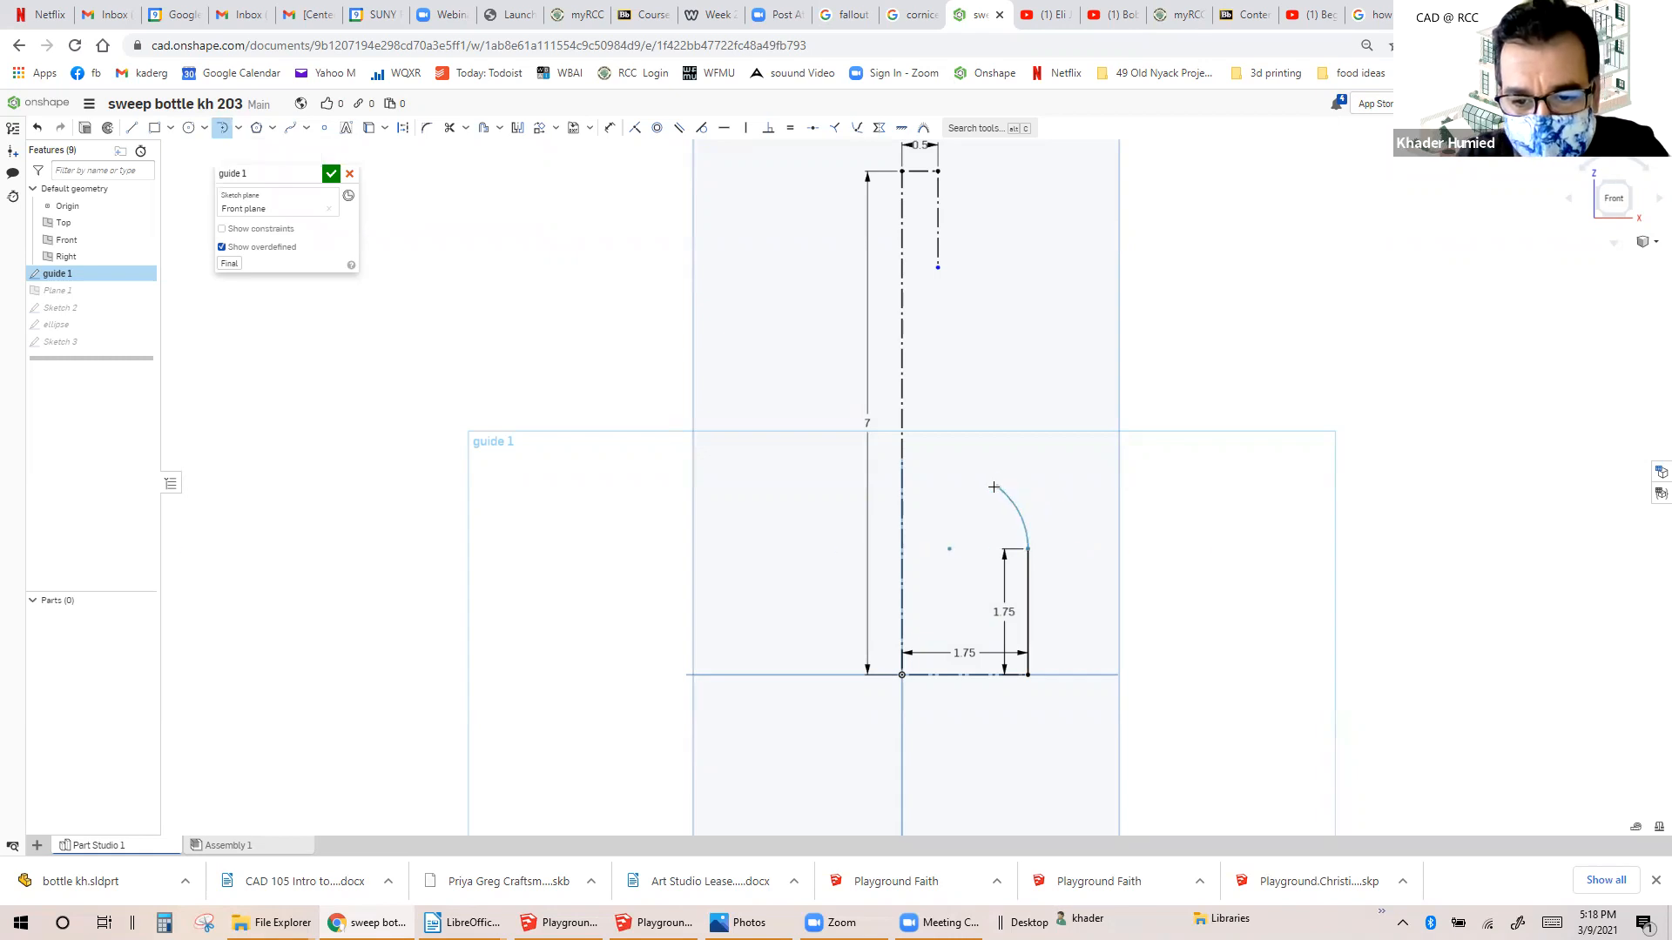
pyautogui.scroll(2, 1002, 488)
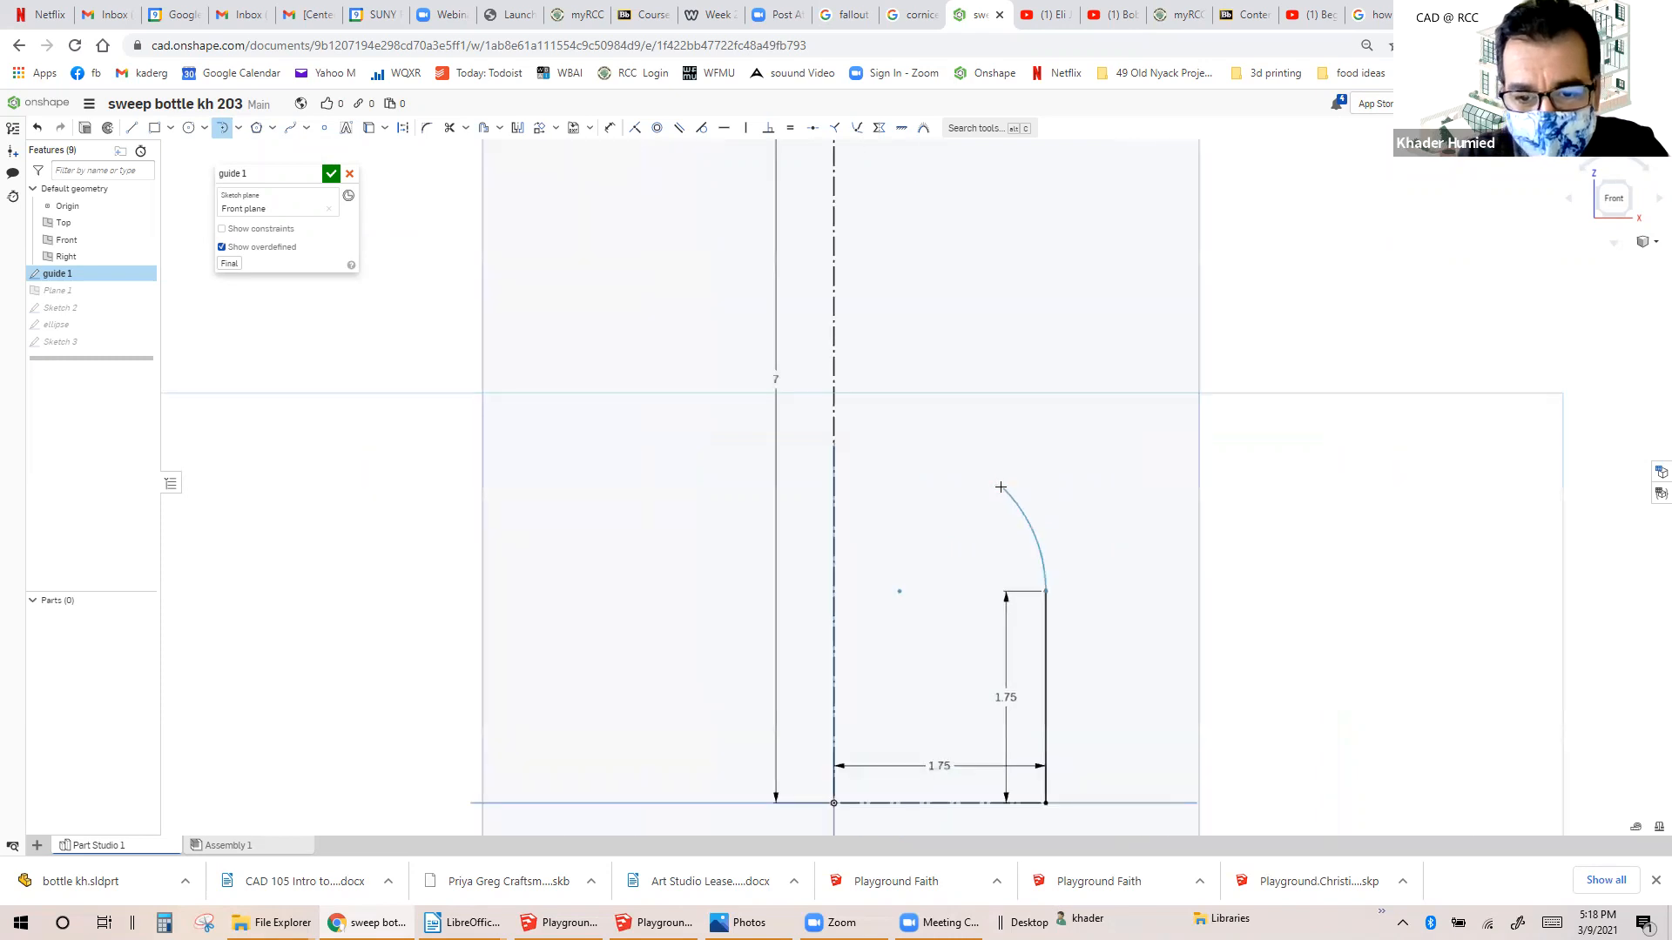
pyautogui.scroll(-1, 1000, 487)
pyautogui.scroll(-1, 1000, 487)
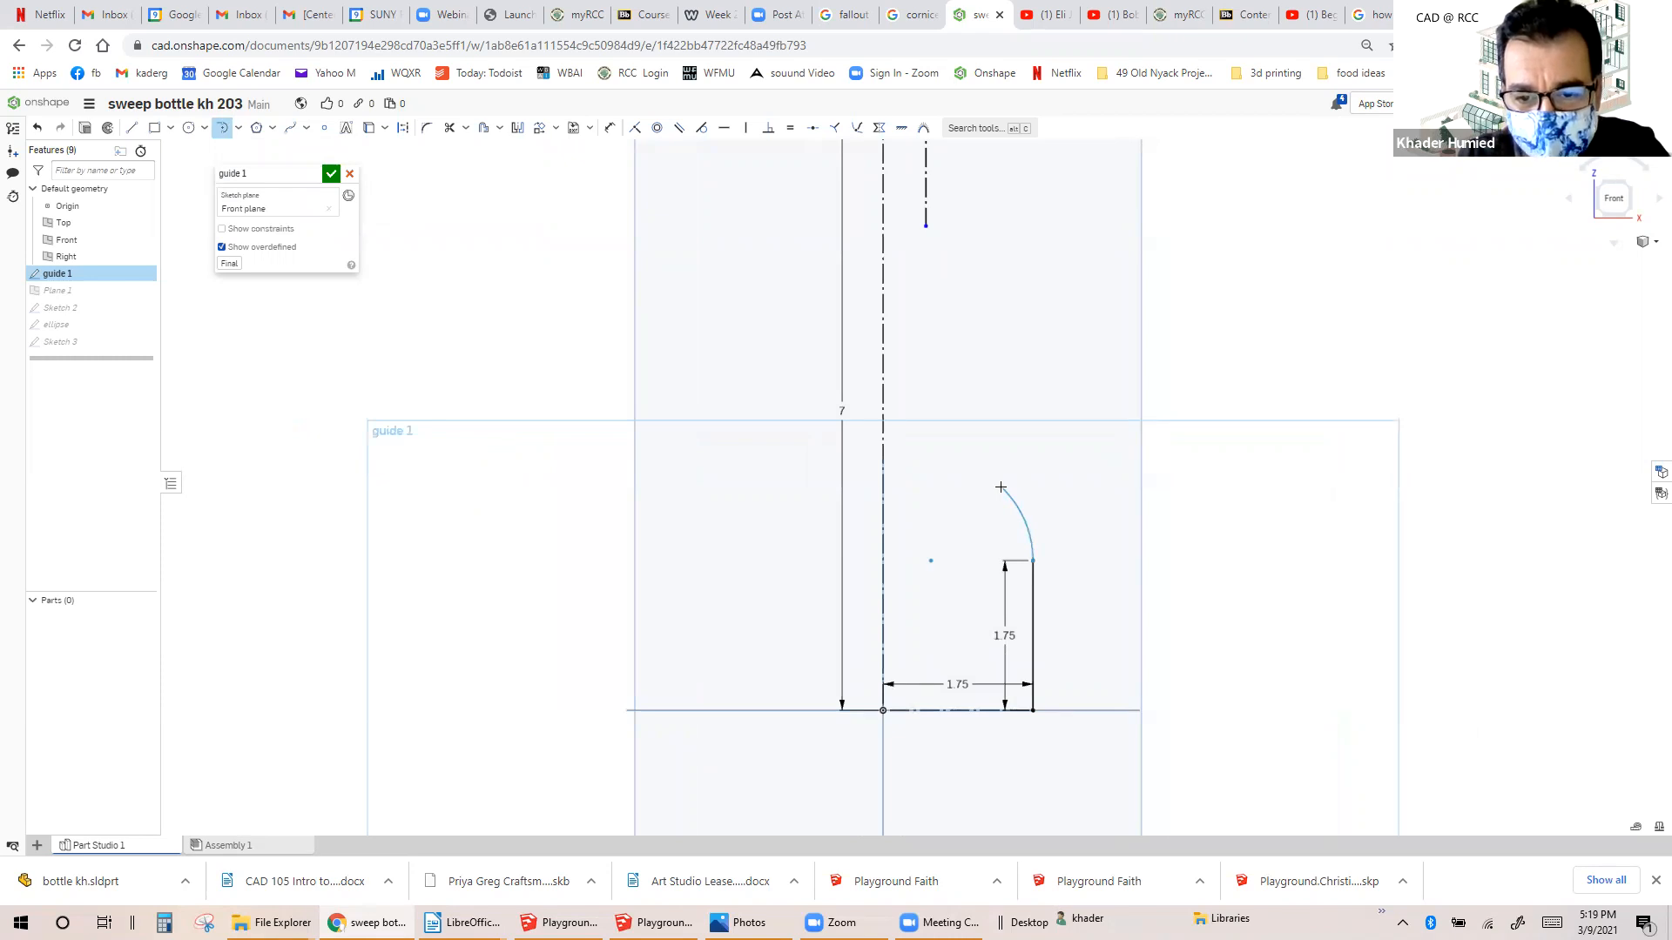
pyautogui.click(1000, 485)
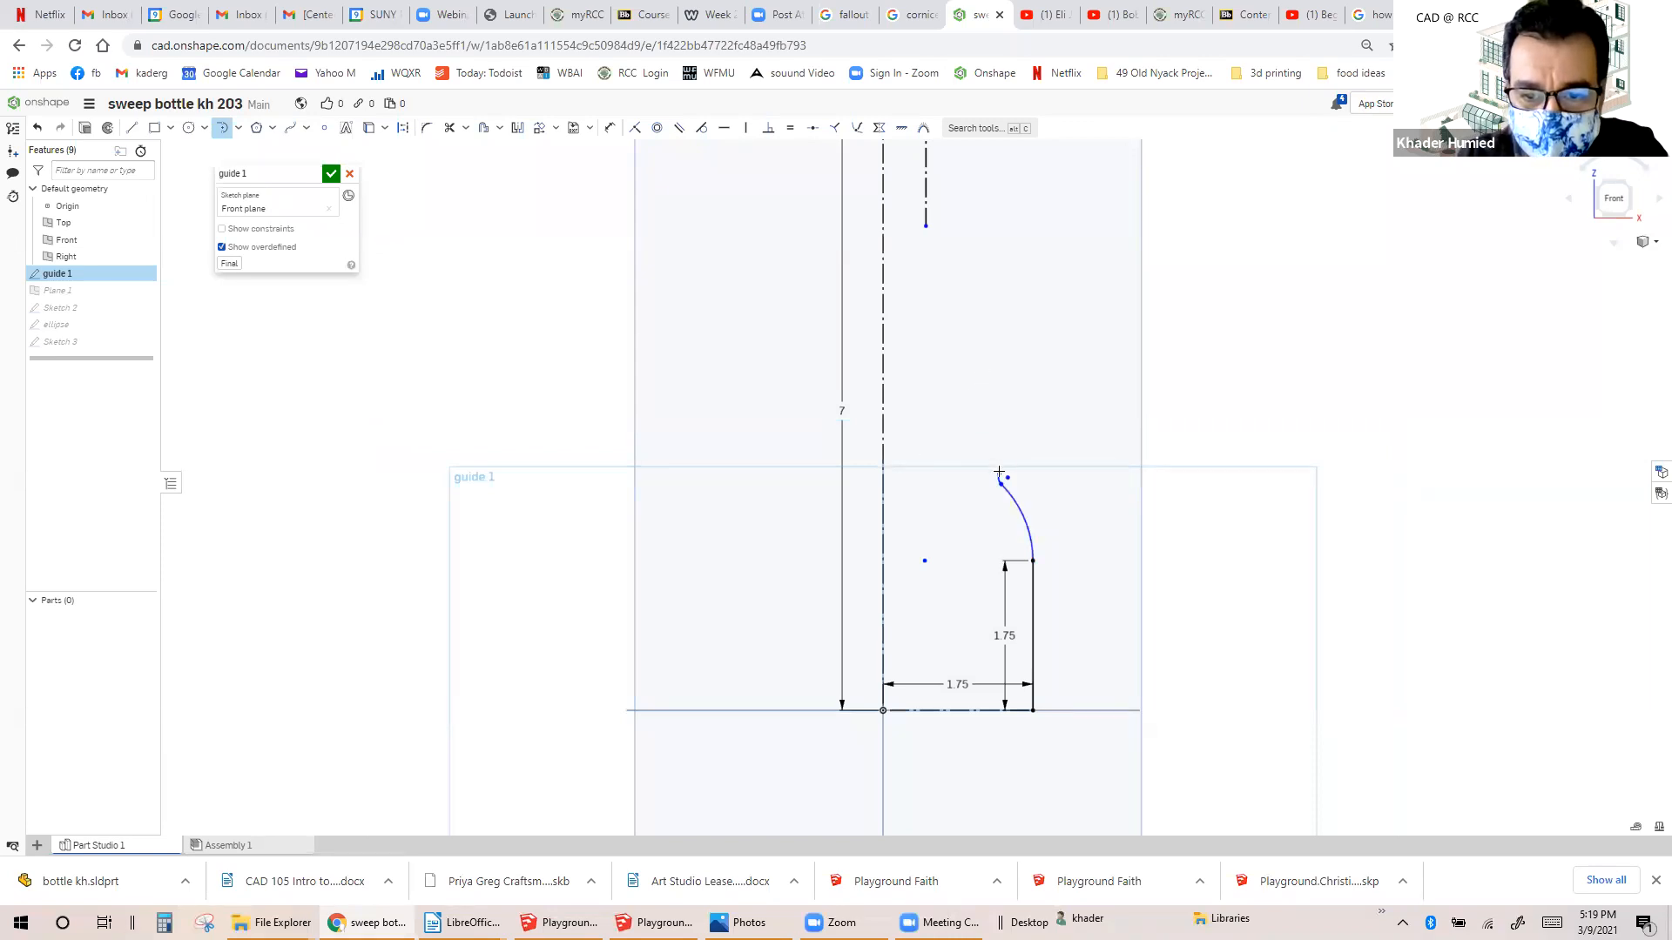
pyautogui.press('Escape')
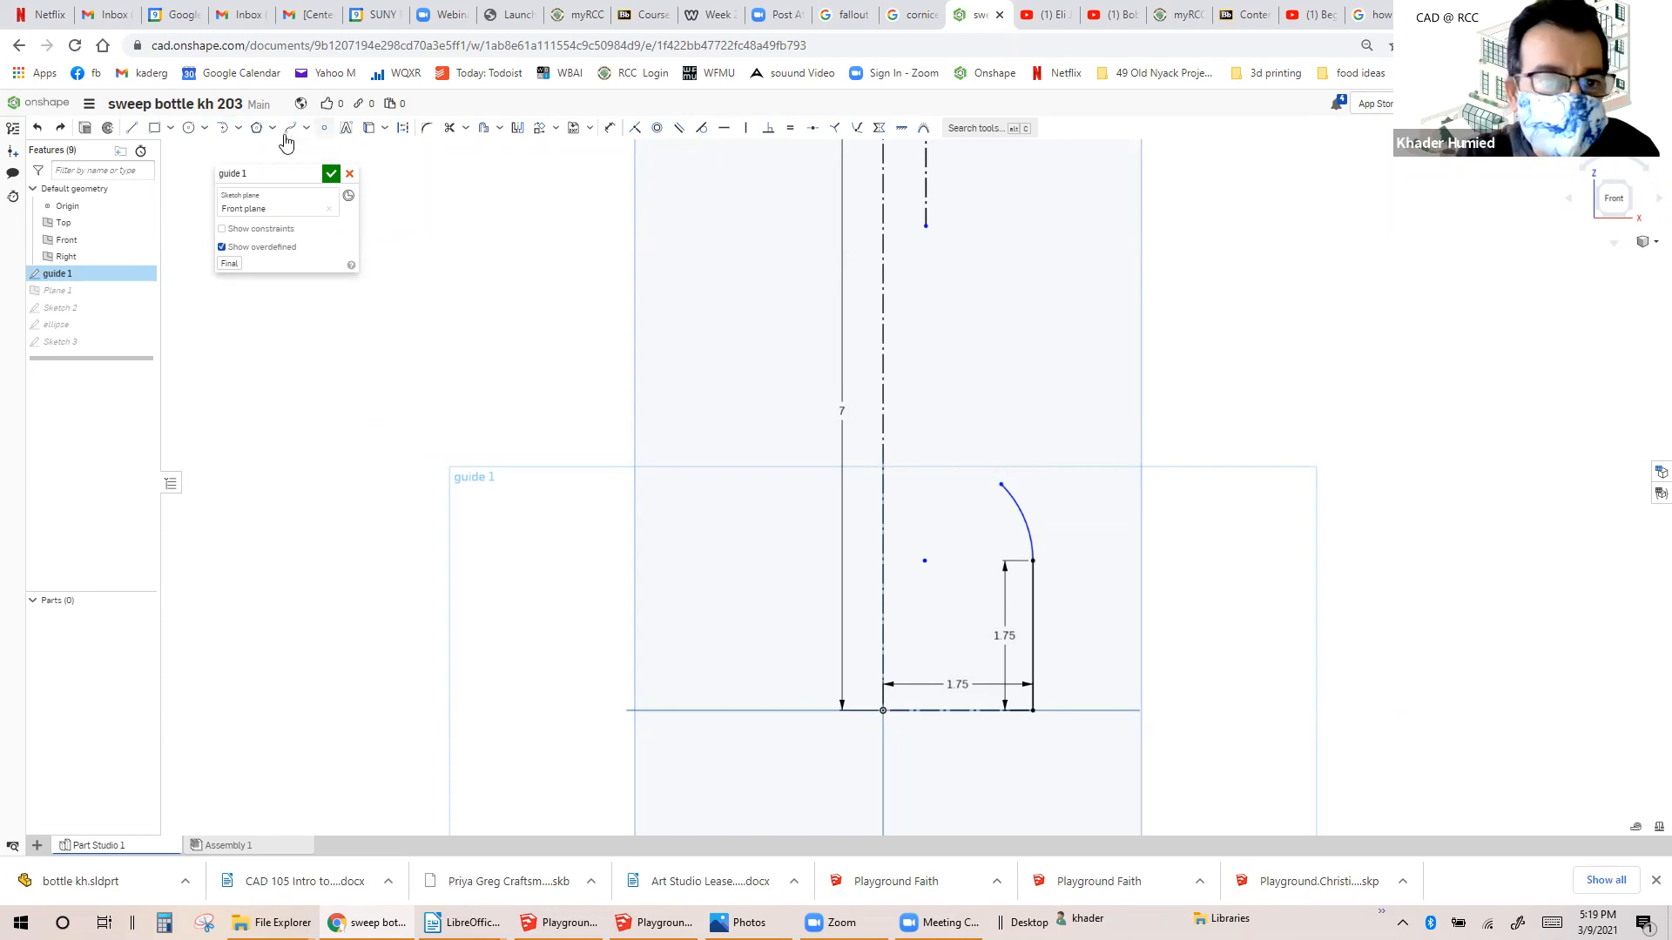
# Draw a second tangent arc of about 0.99 in radius upward from the first arc's end, bulging toward the centerline.
pyautogui.click(228, 130)
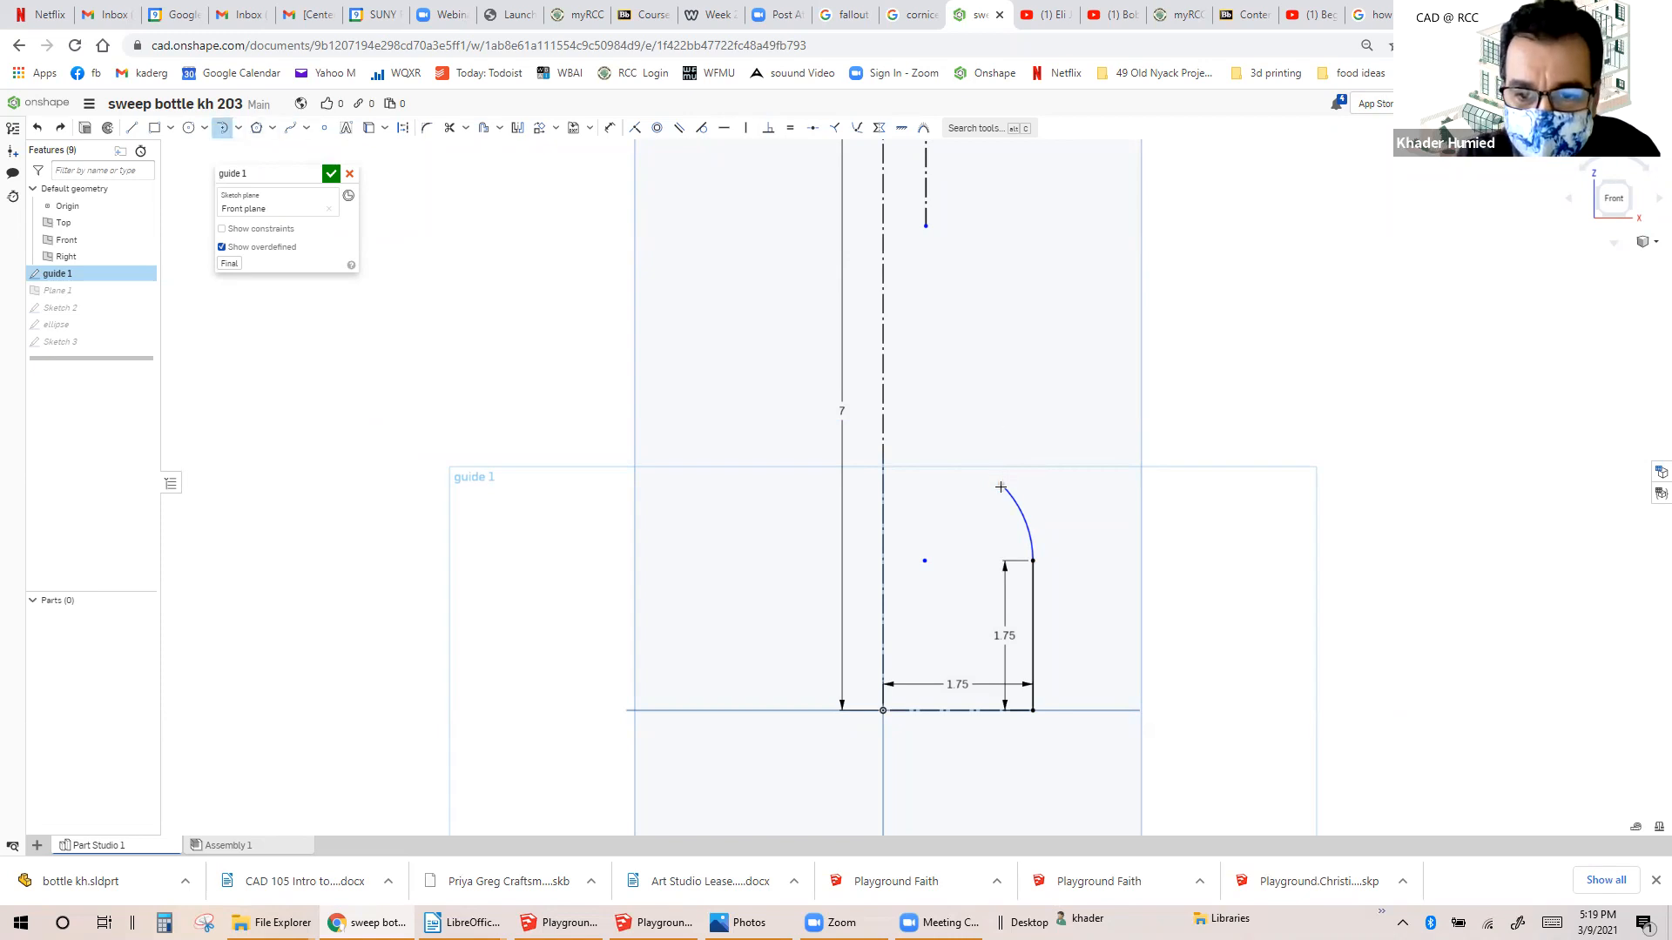
pyautogui.scroll(3, 1006, 472)
pyautogui.press('Escape')
pyautogui.moveTo(992, 432); pyautogui.dragTo(1007, 293)
pyautogui.scroll(-4, 1008, 390)
pyautogui.scroll(1, 1015, 364)
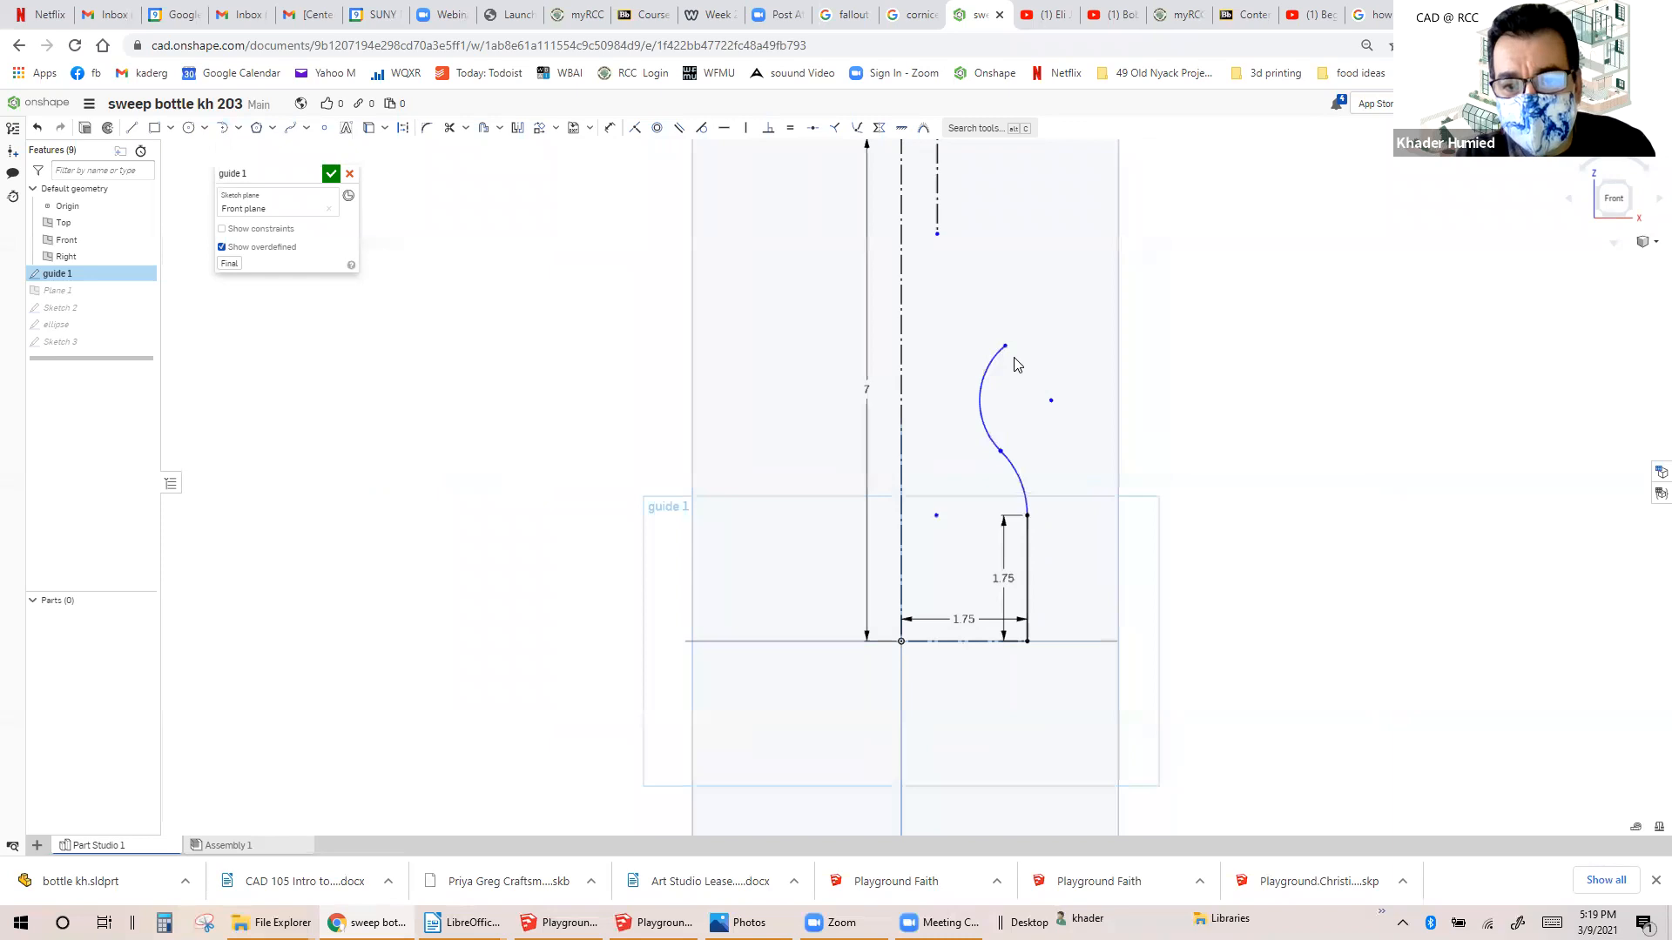
# Draw a third tangent arc from the second arc's upper end, bulging outward and ending just outside the vertical neck construction line.
pyautogui.click(1005, 344)
pyautogui.click(1002, 349)
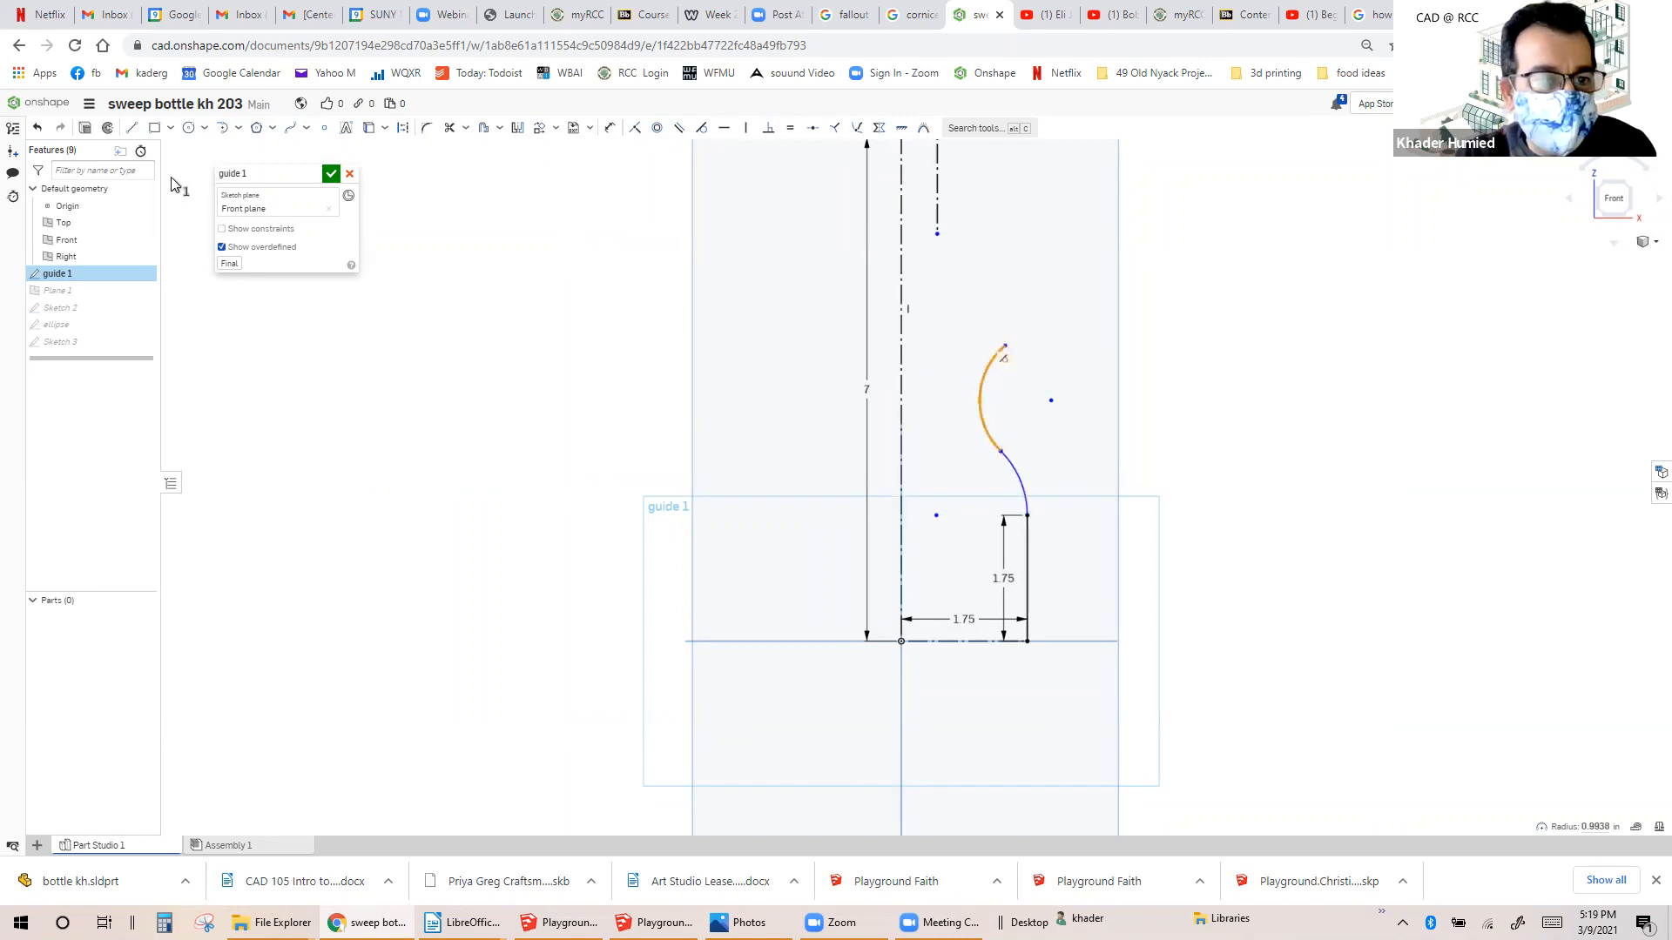
pyautogui.click(223, 130)
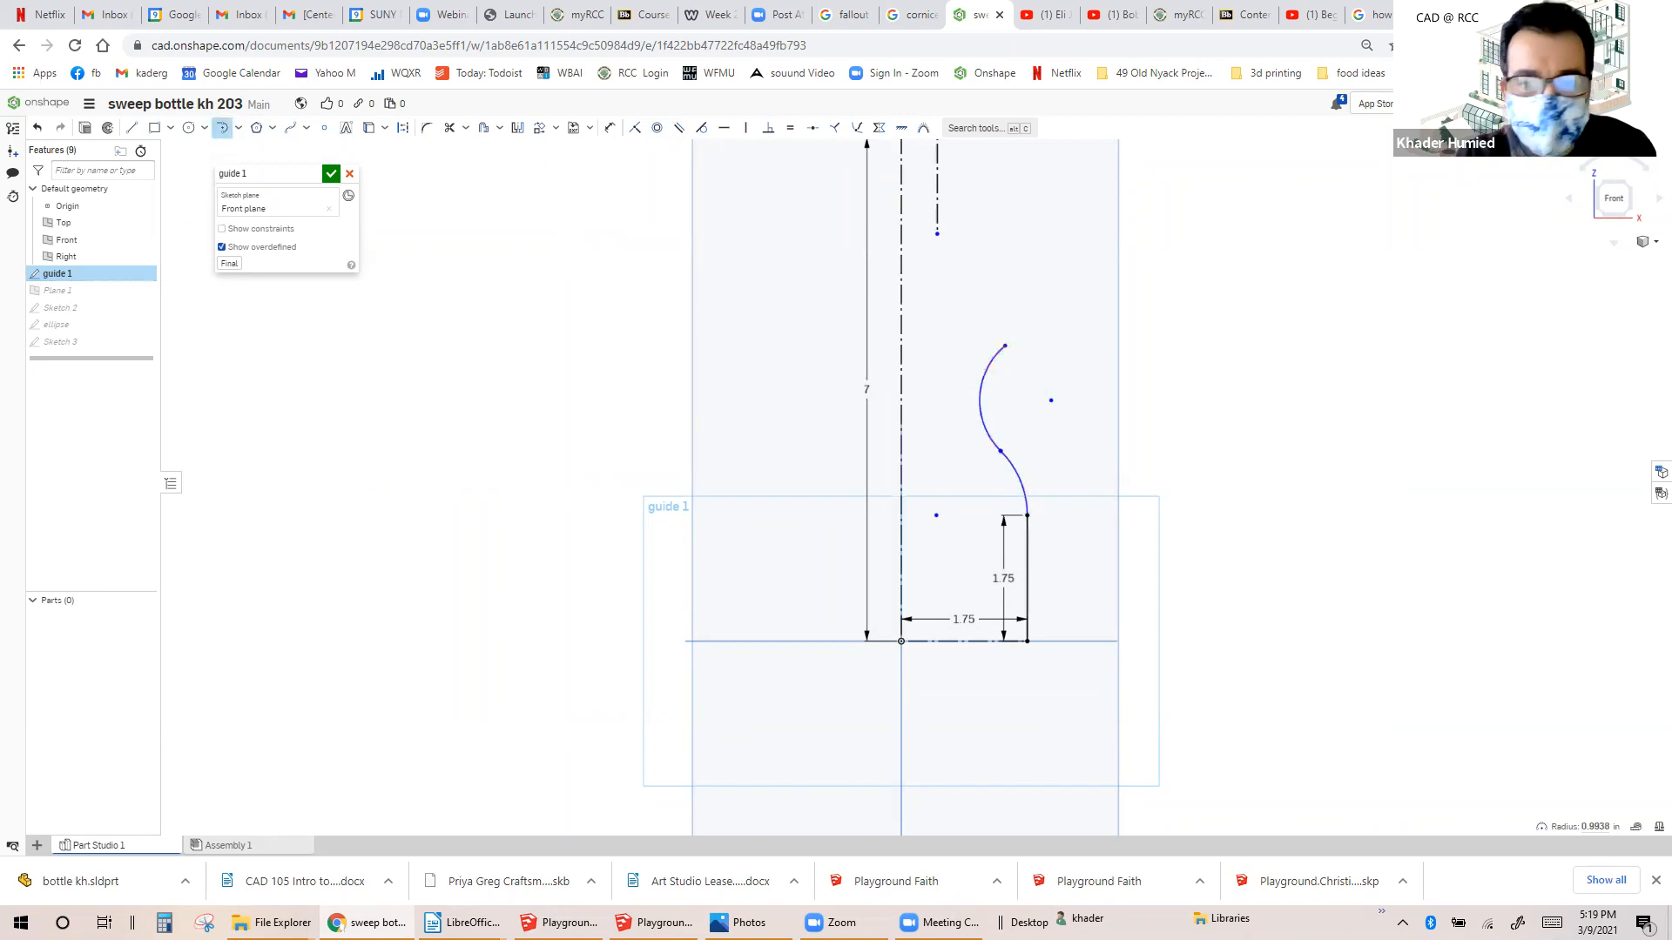
pyautogui.click(1005, 346)
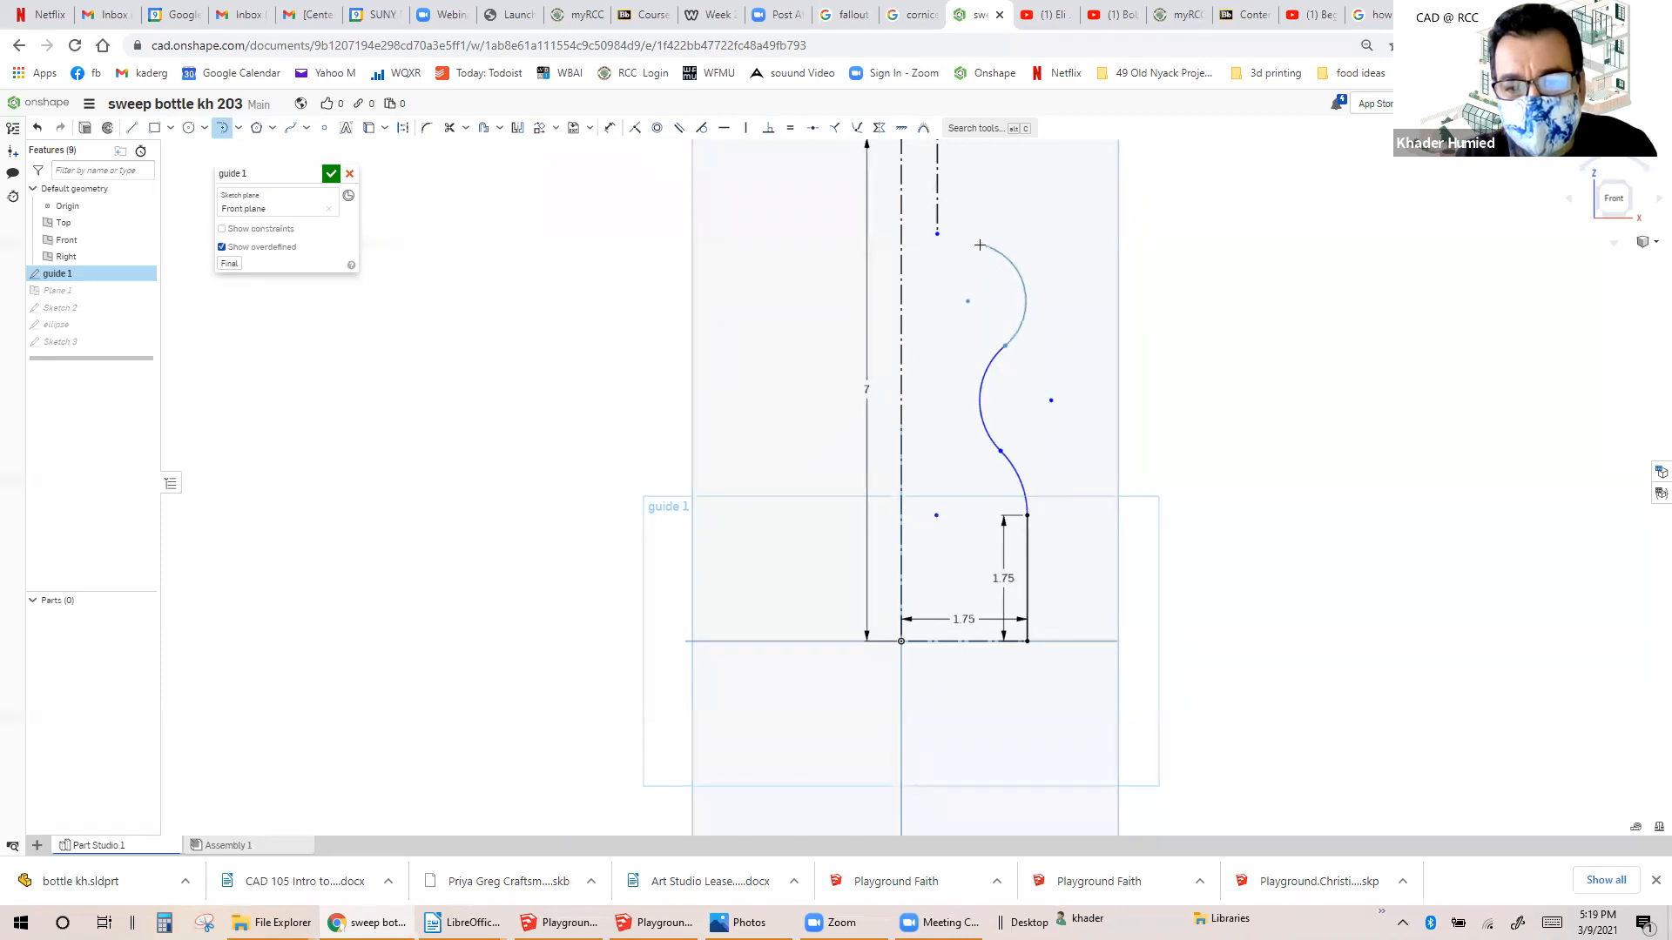
pyautogui.click(979, 244)
pyautogui.scroll(-3, 980, 283)
pyautogui.scroll(2, 983, 251)
pyautogui.scroll(-2, 986, 248)
pyautogui.scroll(2, 989, 245)
pyautogui.scroll(-1, 994, 241)
pyautogui.scroll(3, 962, 227)
# Draw a fourth tangent arc from the third arc's end to the outer end of the 0.5 in neck line.
pyautogui.click(225, 129)
pyautogui.click(222, 128)
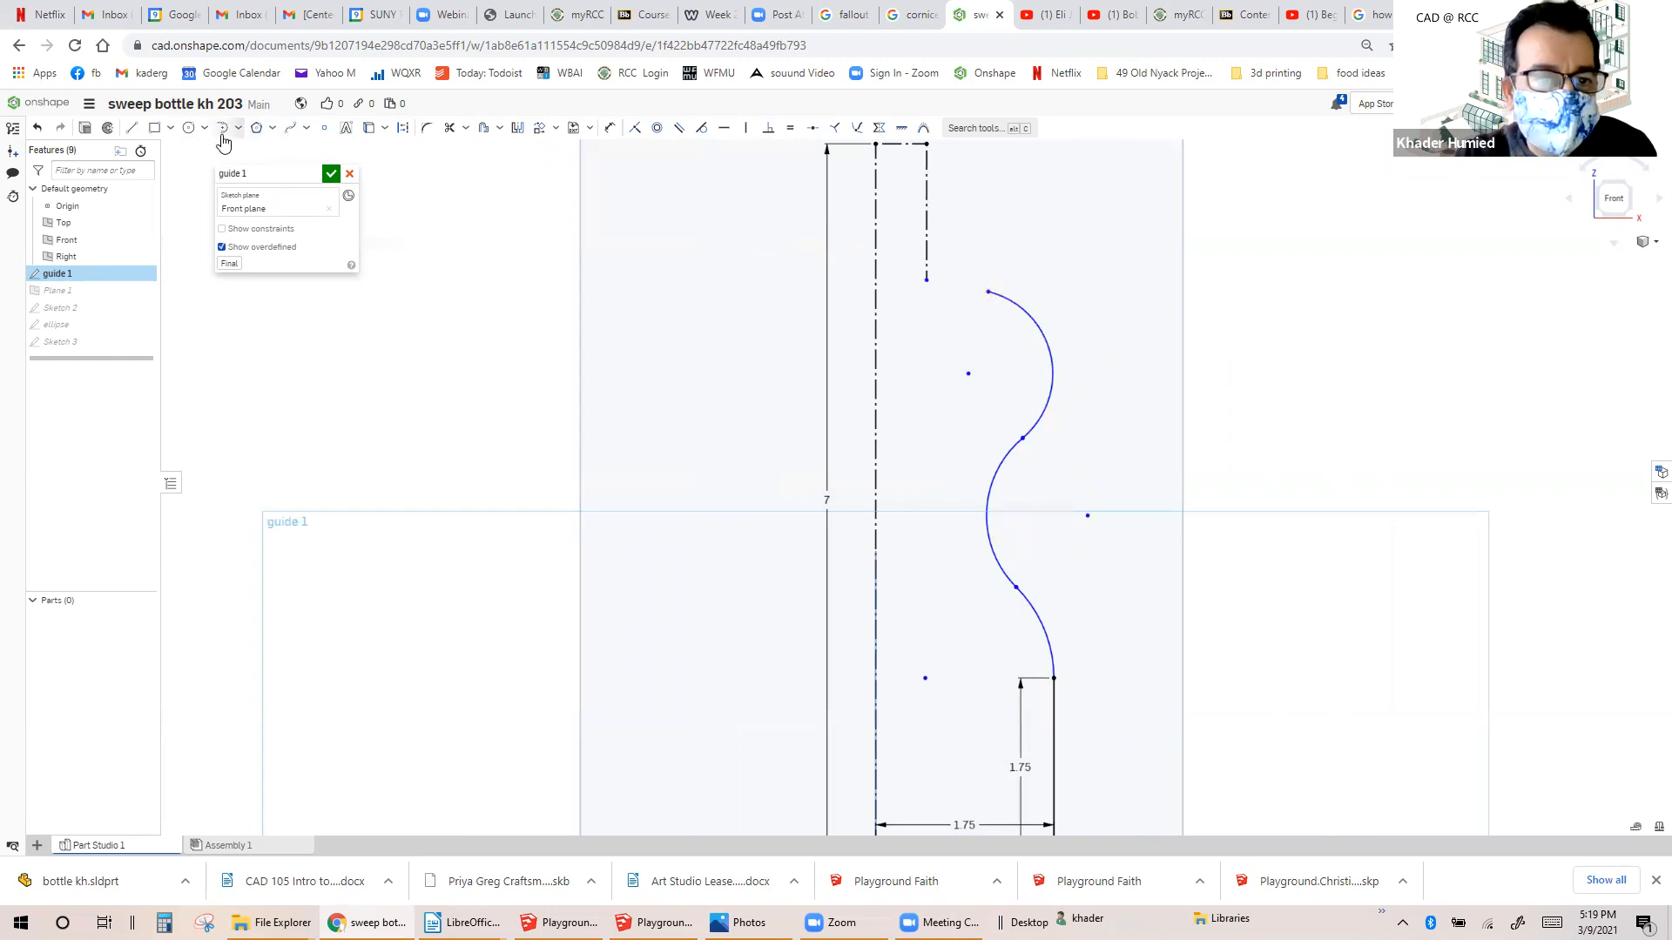
pyautogui.click(986, 292)
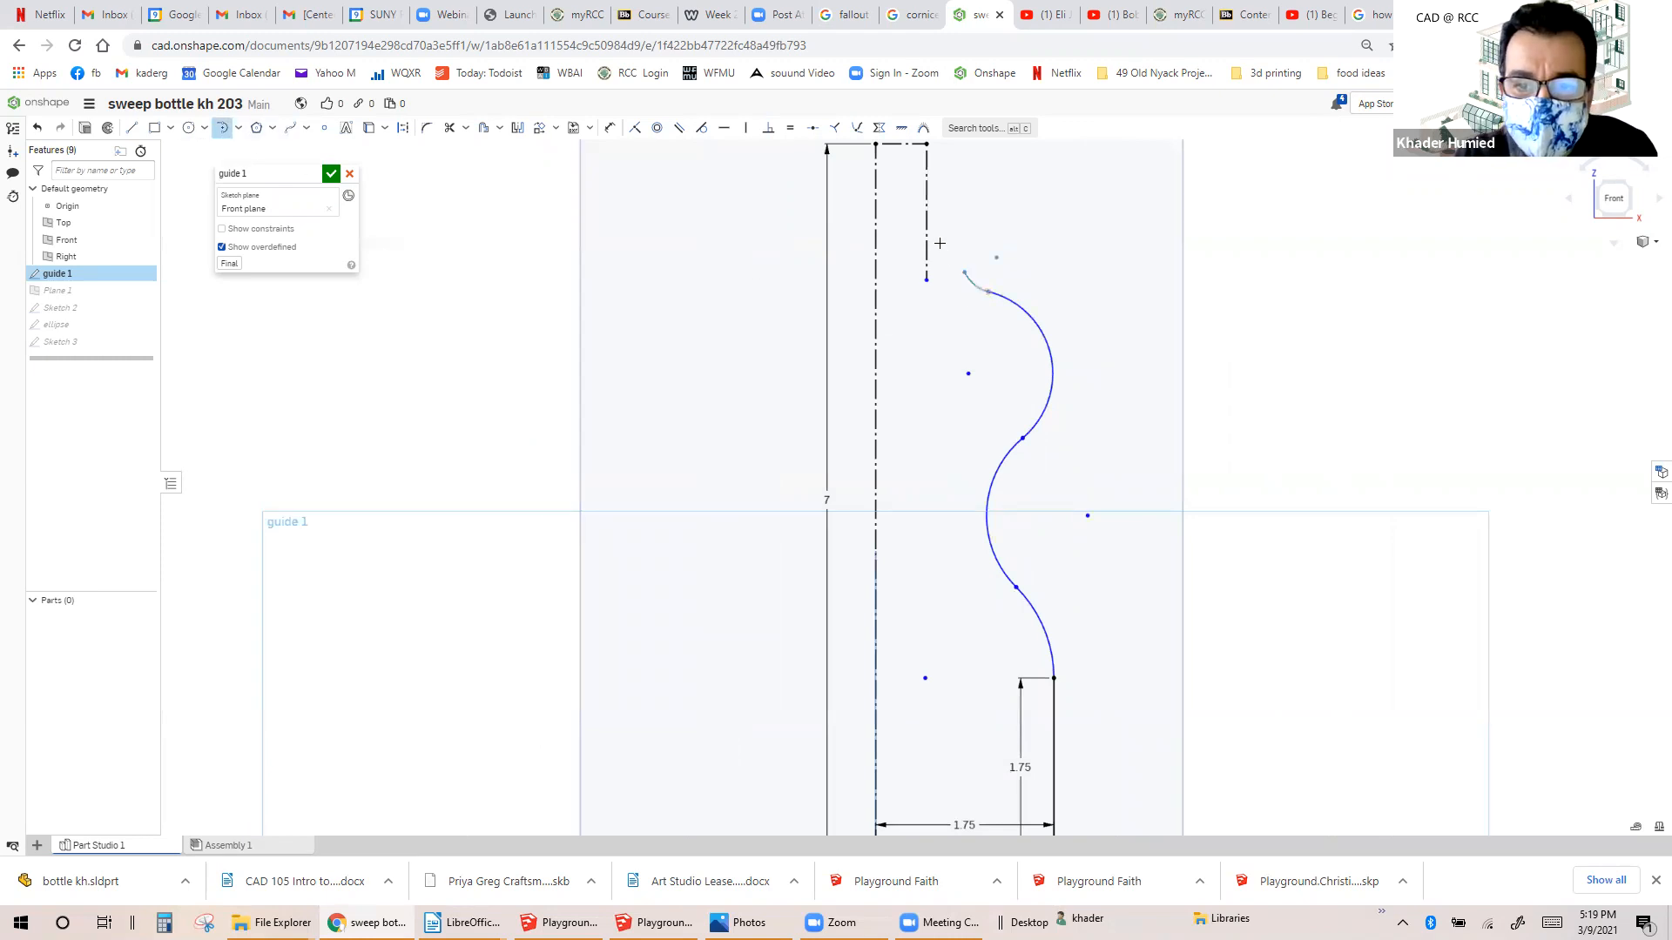
pyautogui.click(927, 145)
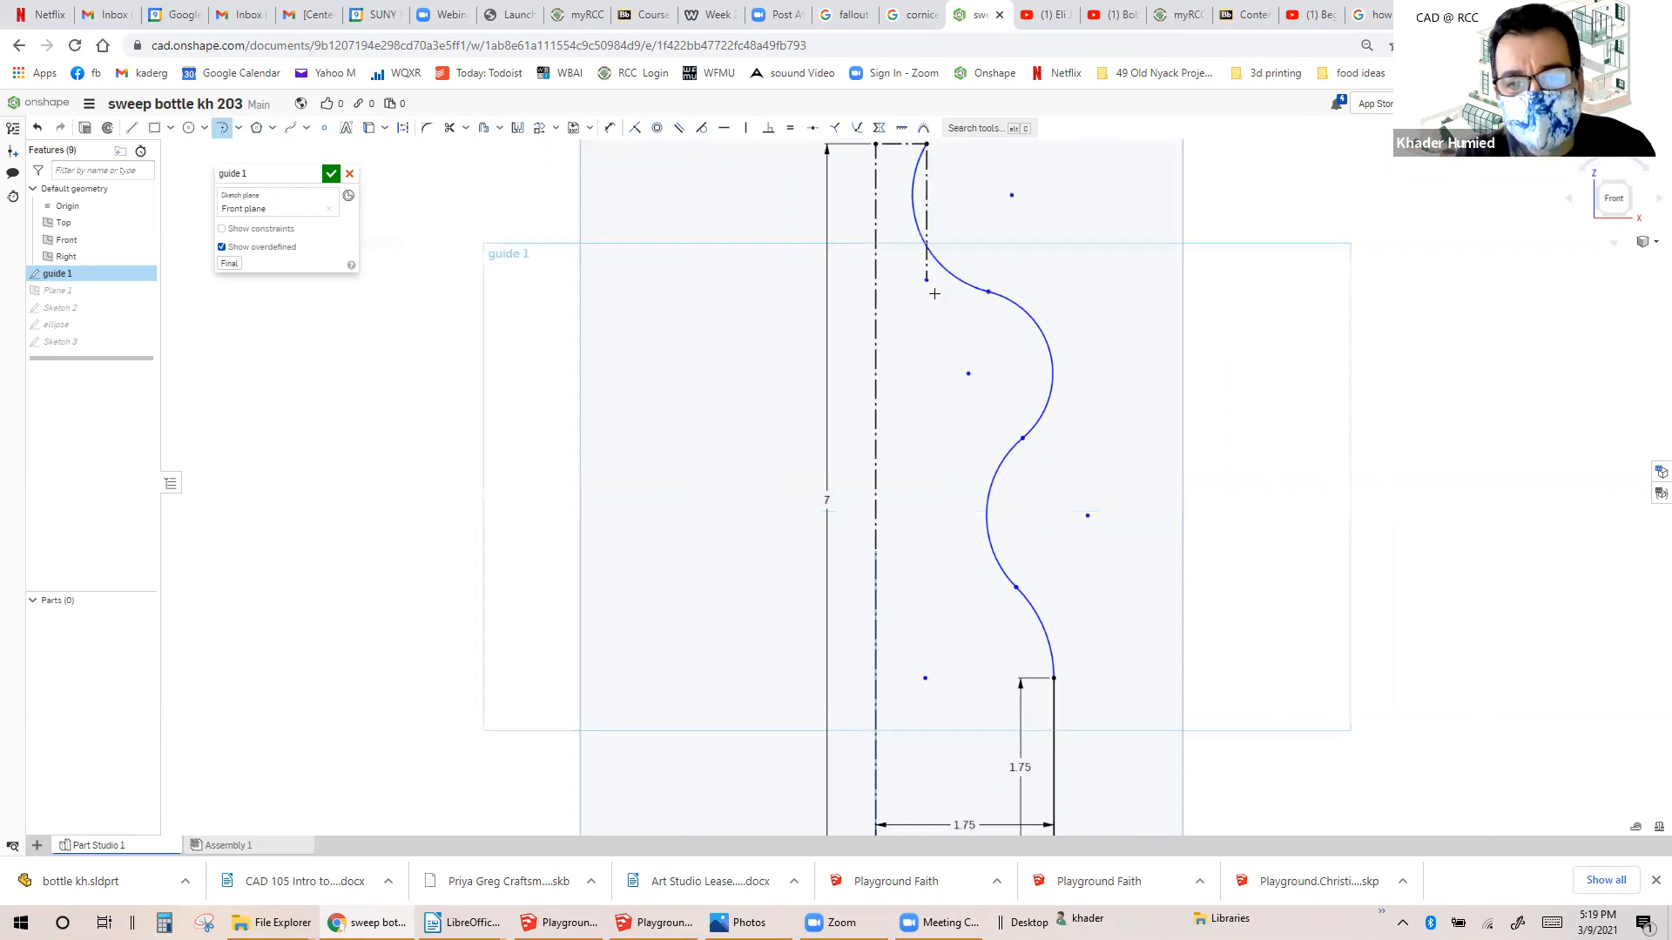
pyautogui.scroll(-1, 934, 293)
pyautogui.scroll(3, 925, 277)
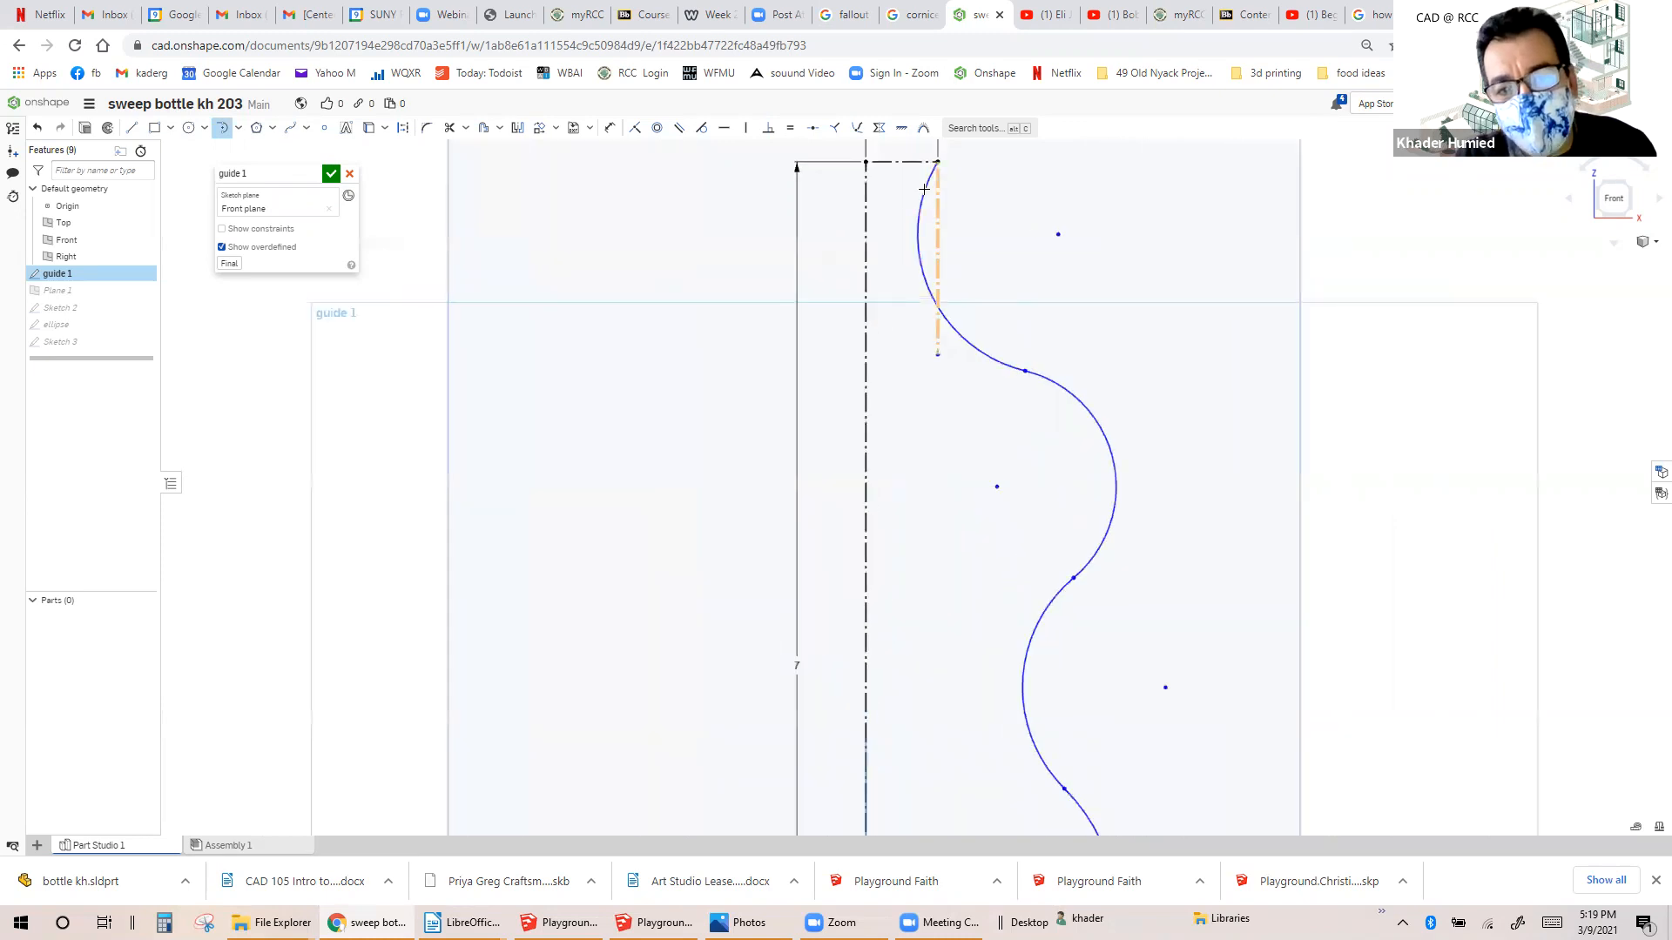
# Try to apply a Vertical constraint to the topmost arc and the vertical neck construction line.
pyautogui.click(923, 250)
pyautogui.click(937, 248)
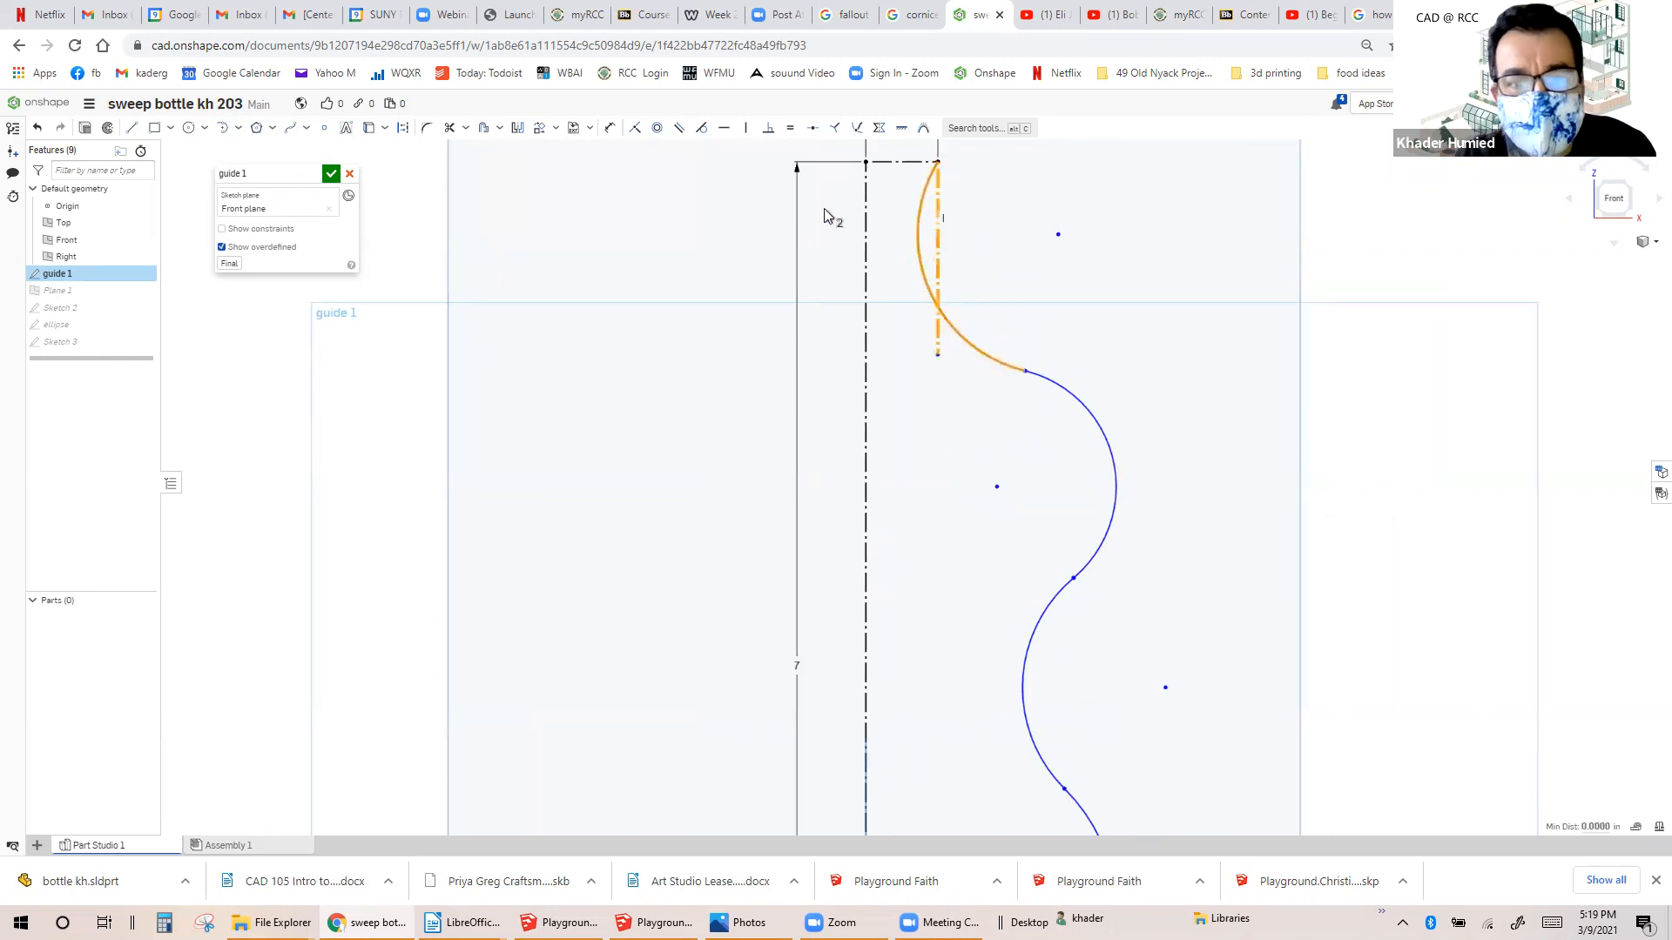
pyautogui.click(746, 128)
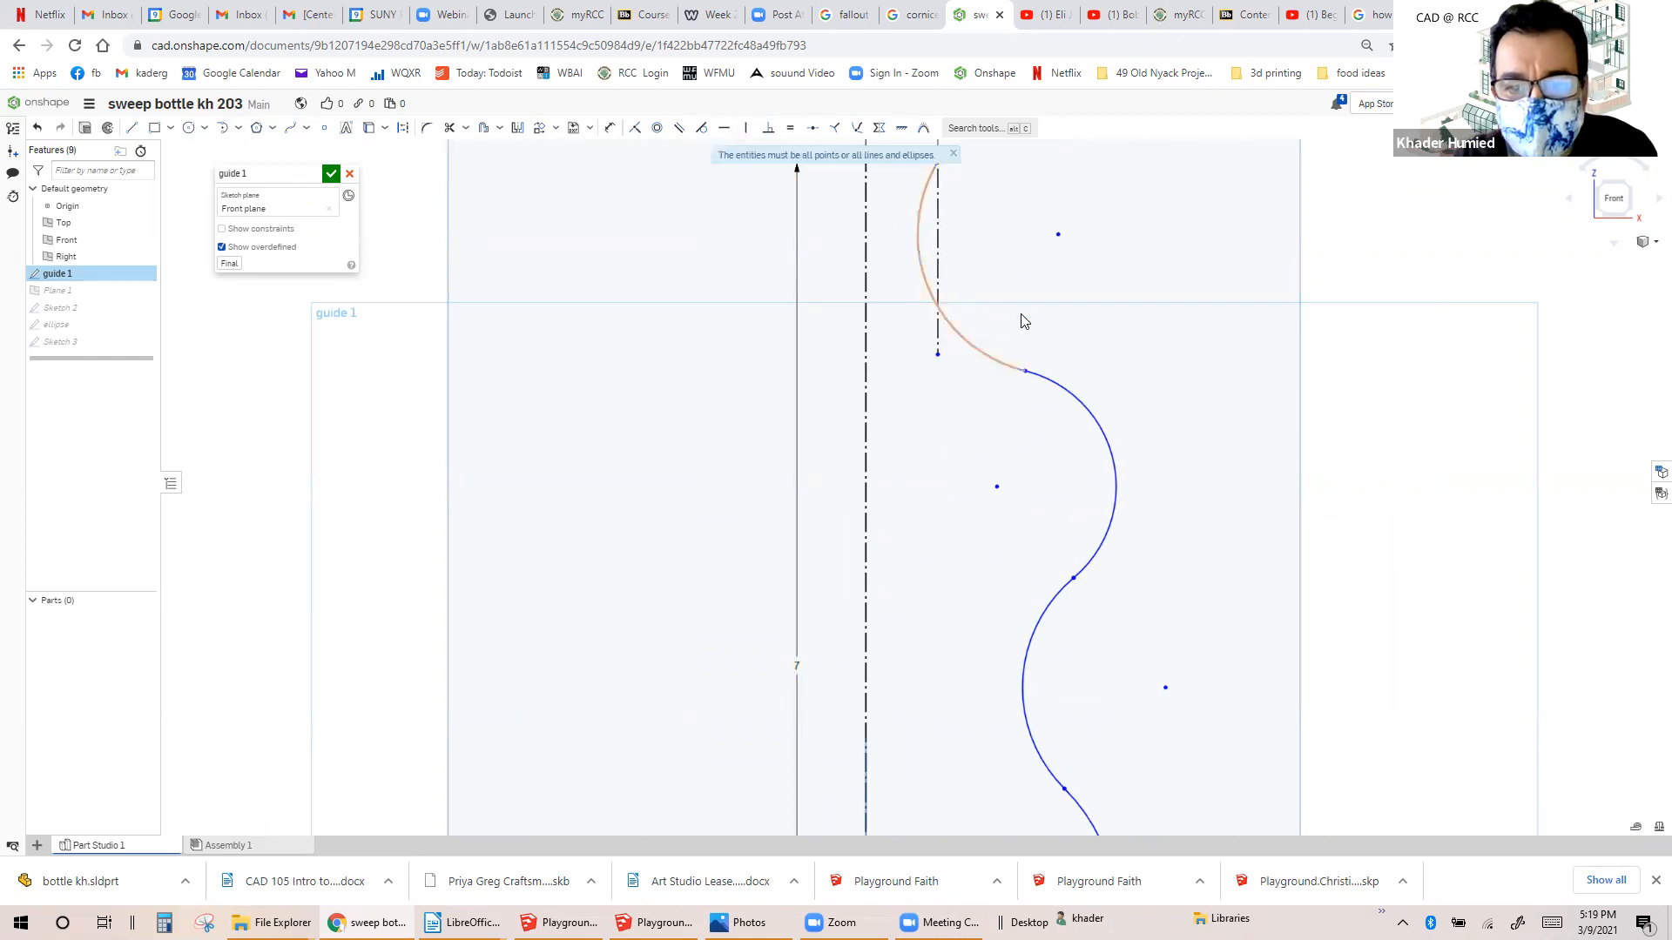
# Move the joint between the two uppermost arcs up and outward so the top arc meets the neck construction line tangentially.
pyautogui.moveTo(1051, 376); pyautogui.dragTo(1058, 366)
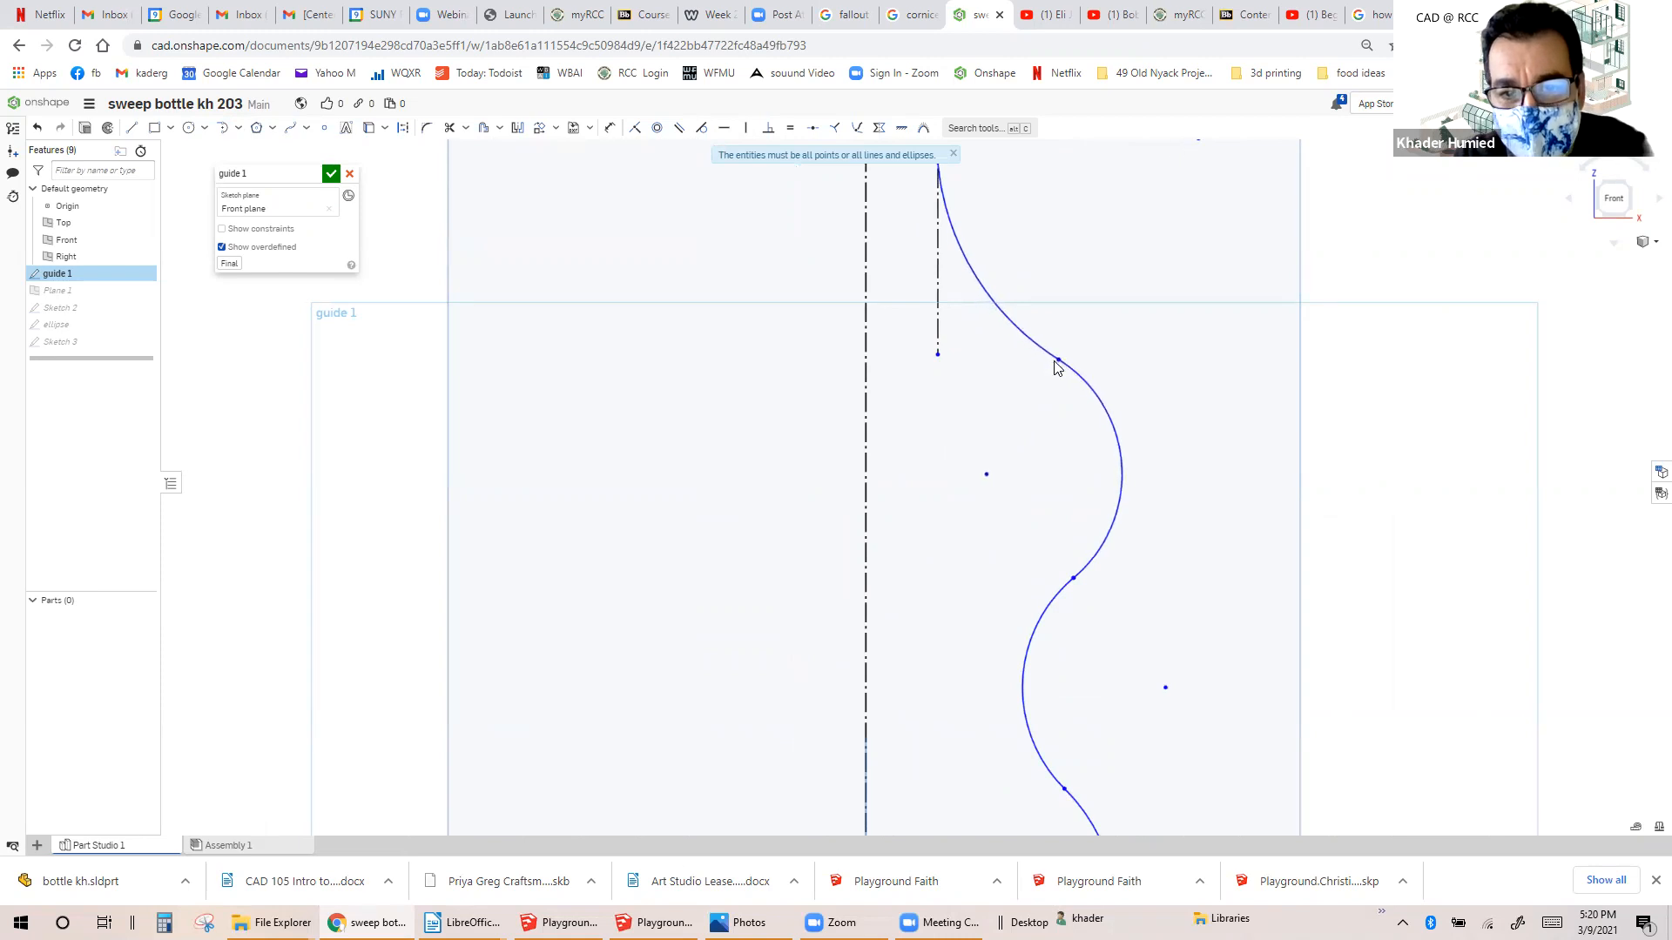
pyautogui.scroll(-2, 1014, 380)
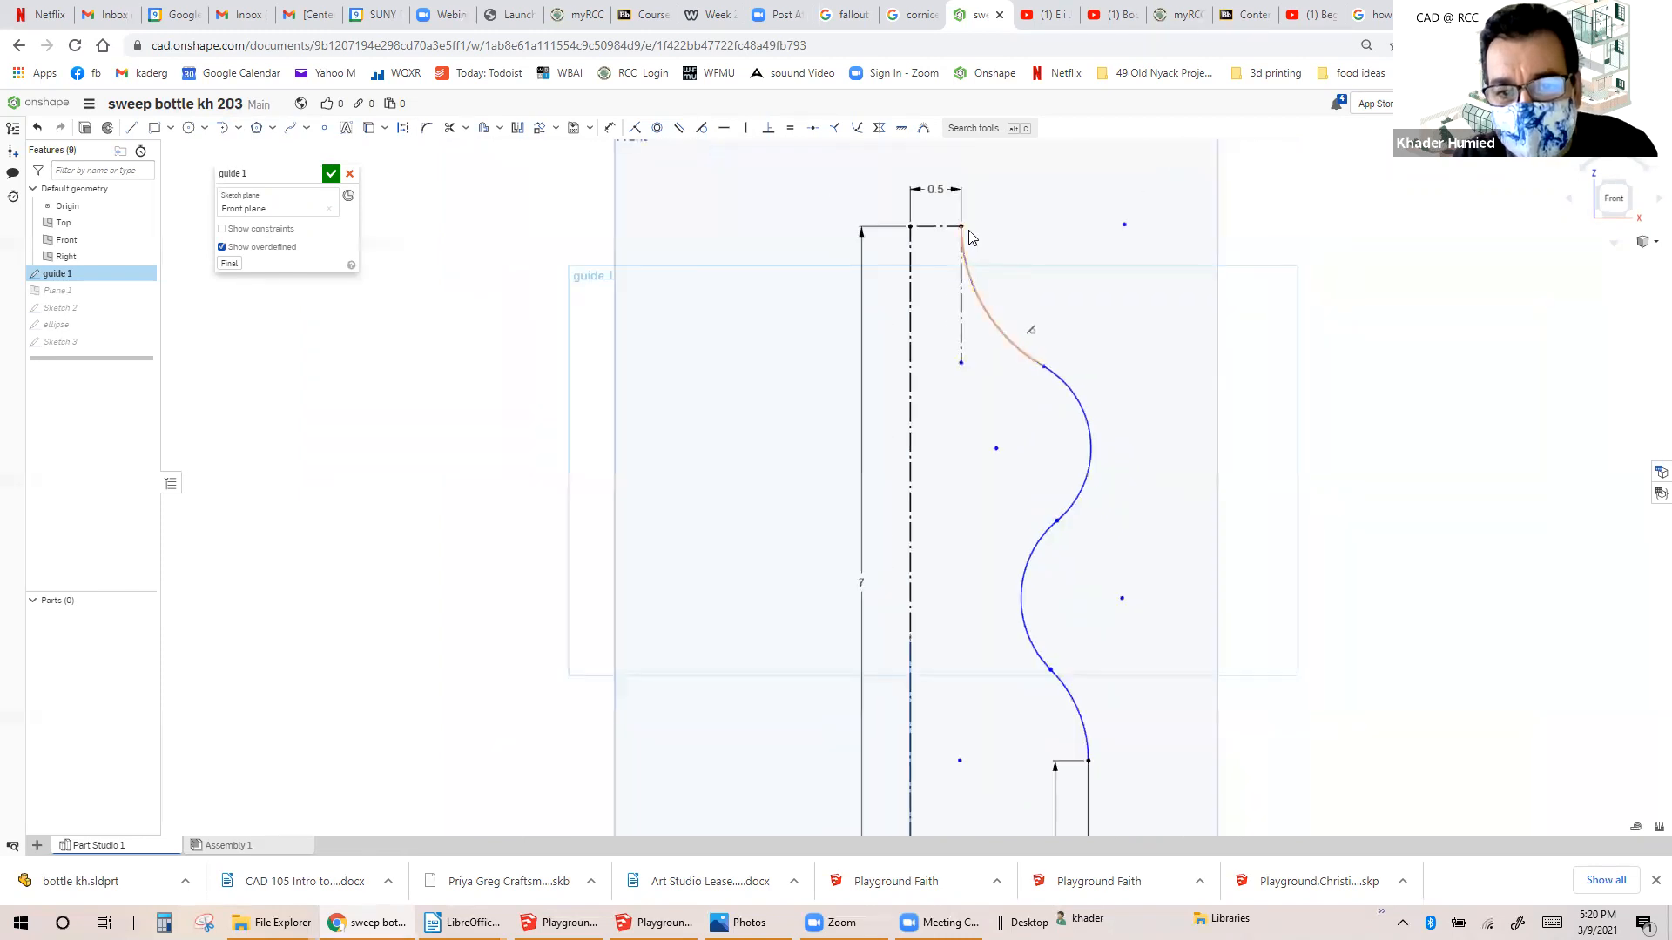
pyautogui.scroll(2, 965, 245)
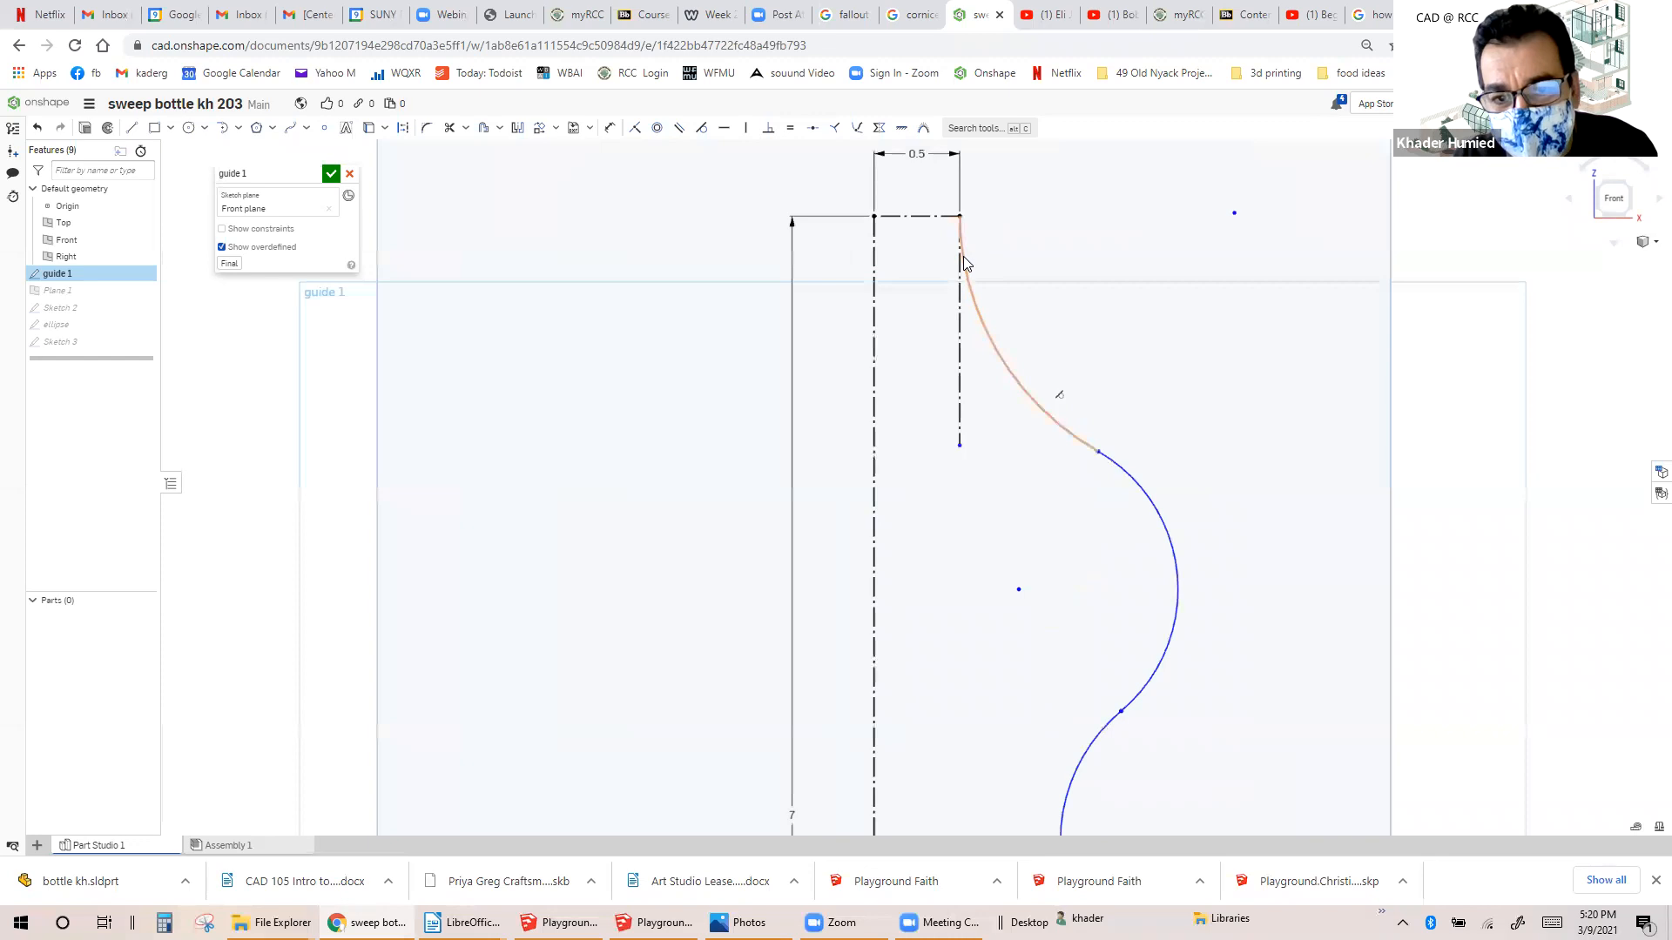
# Examine the neck end and the joints between the four arcs for their tangent constraints.
pyautogui.scroll(4, 963, 244)
pyautogui.scroll(-6, 963, 237)
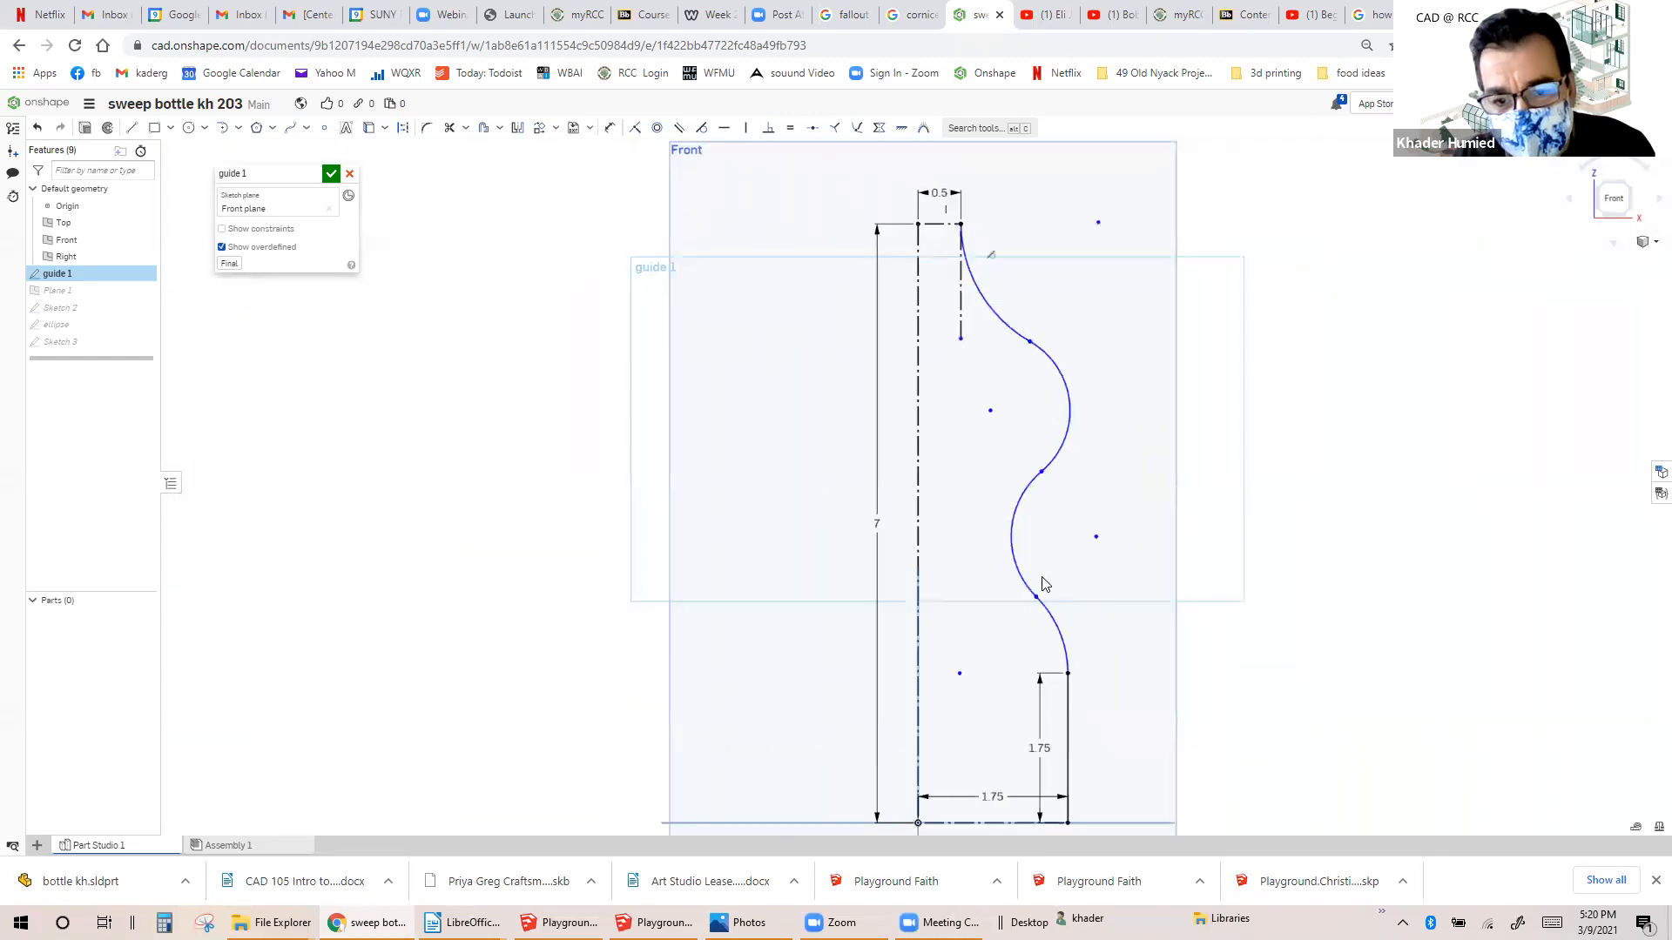
pyautogui.click(1050, 620)
pyautogui.click(1044, 453)
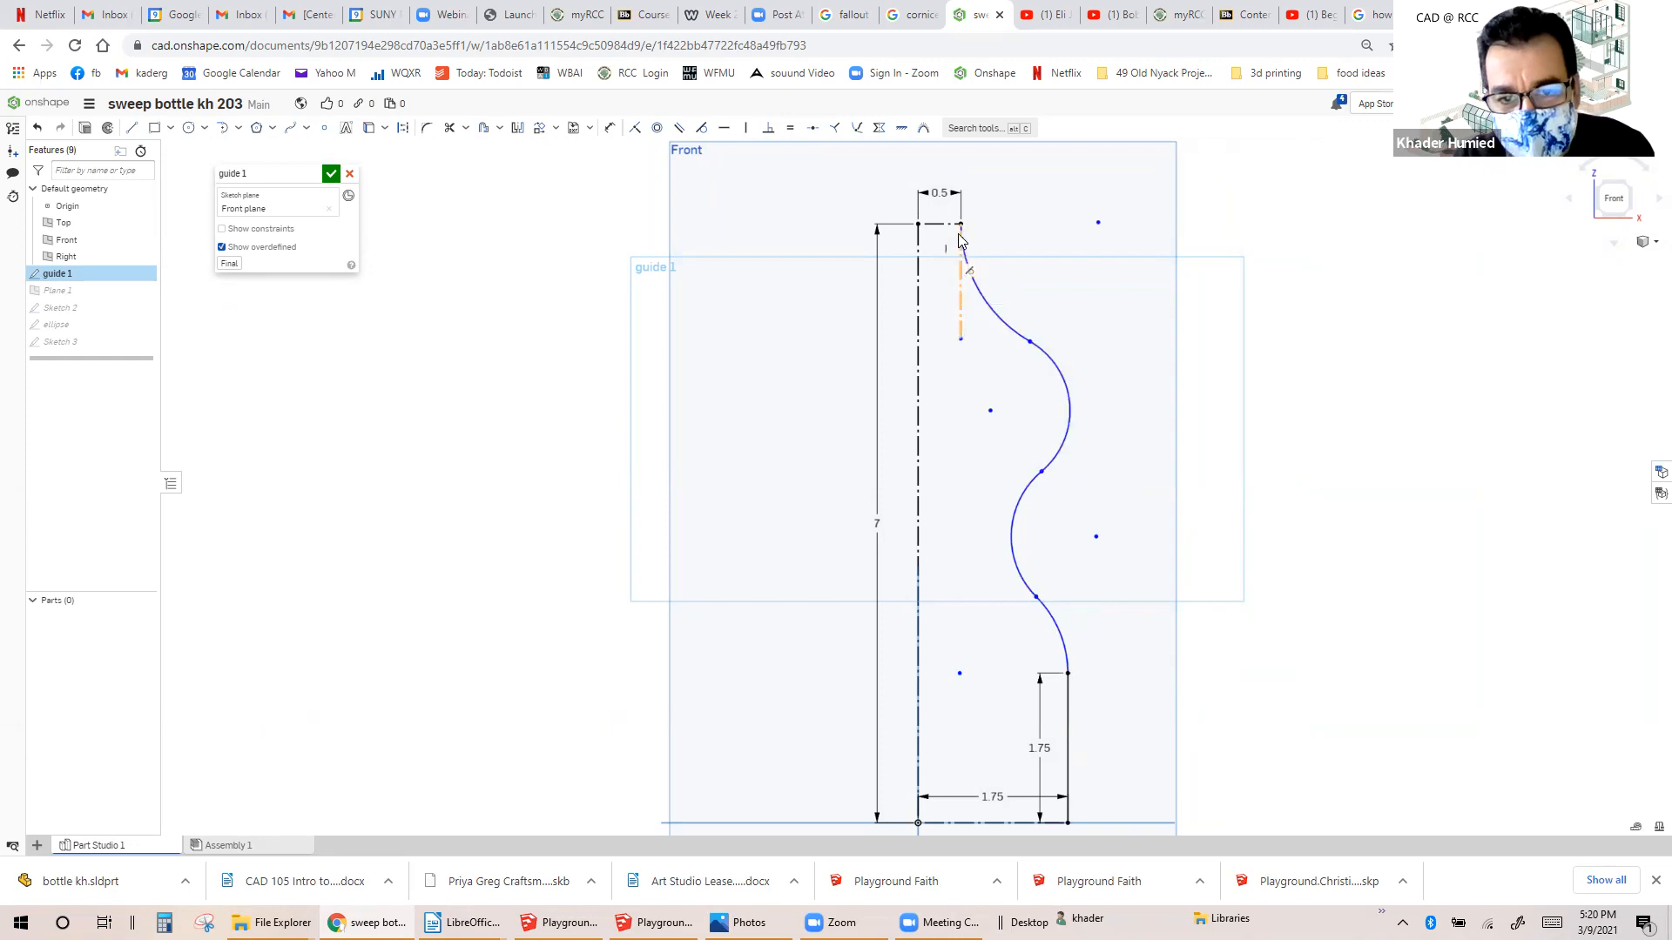
pyautogui.scroll(2, 962, 318)
pyautogui.scroll(-3, 1011, 310)
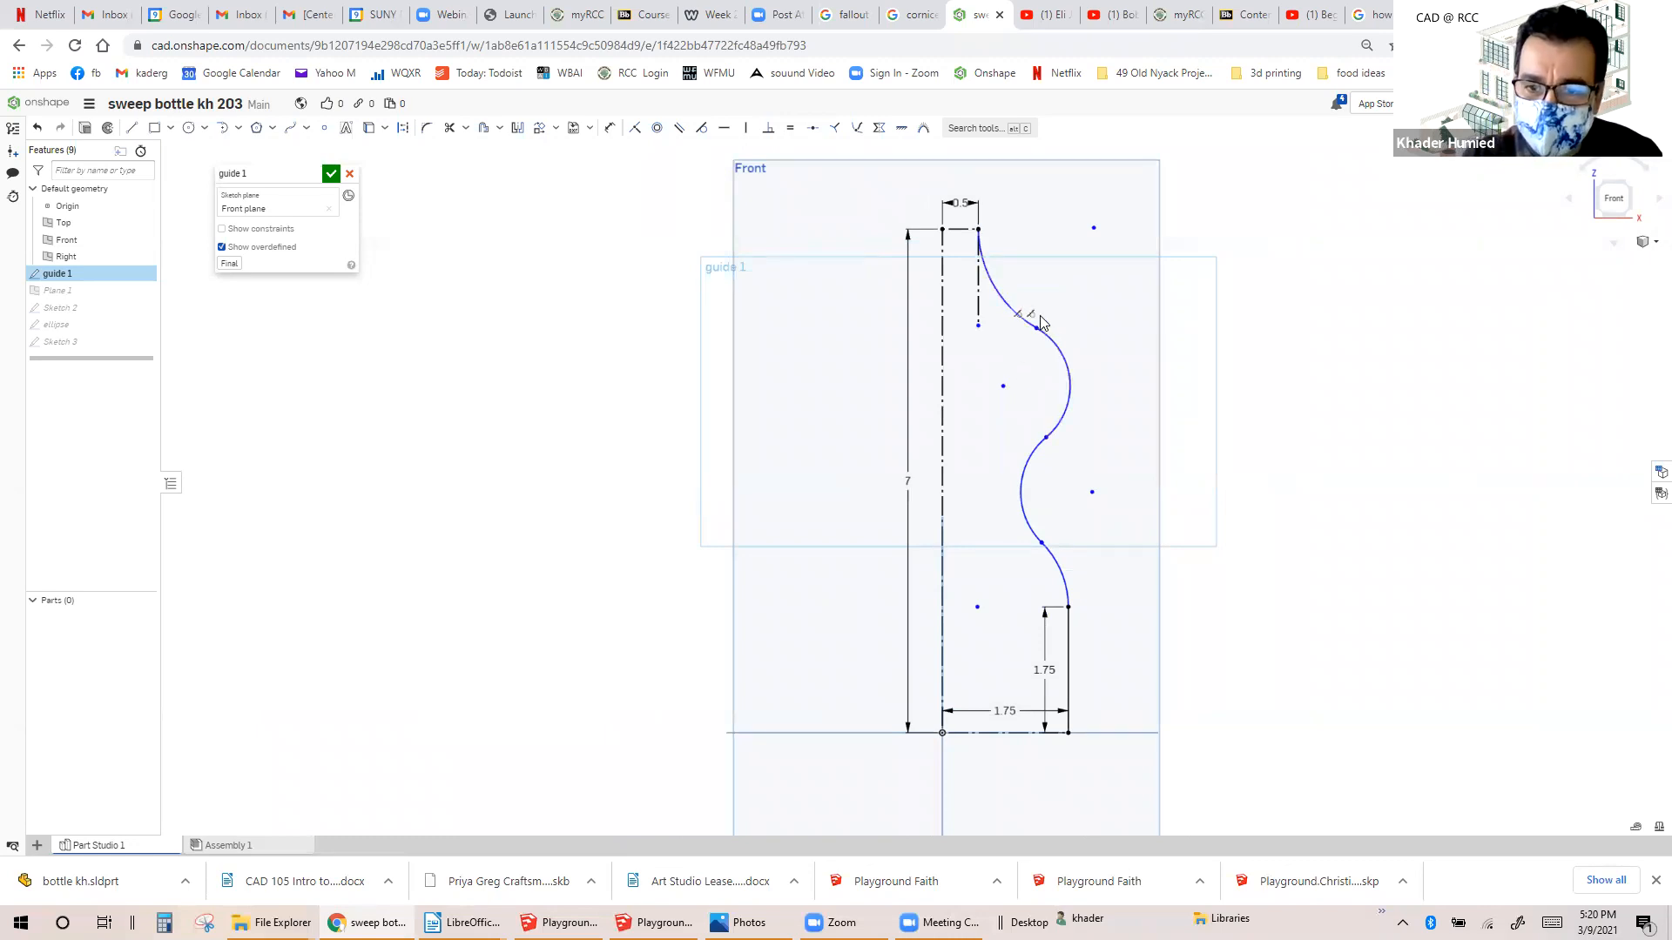
pyautogui.scroll(3, 1038, 331)
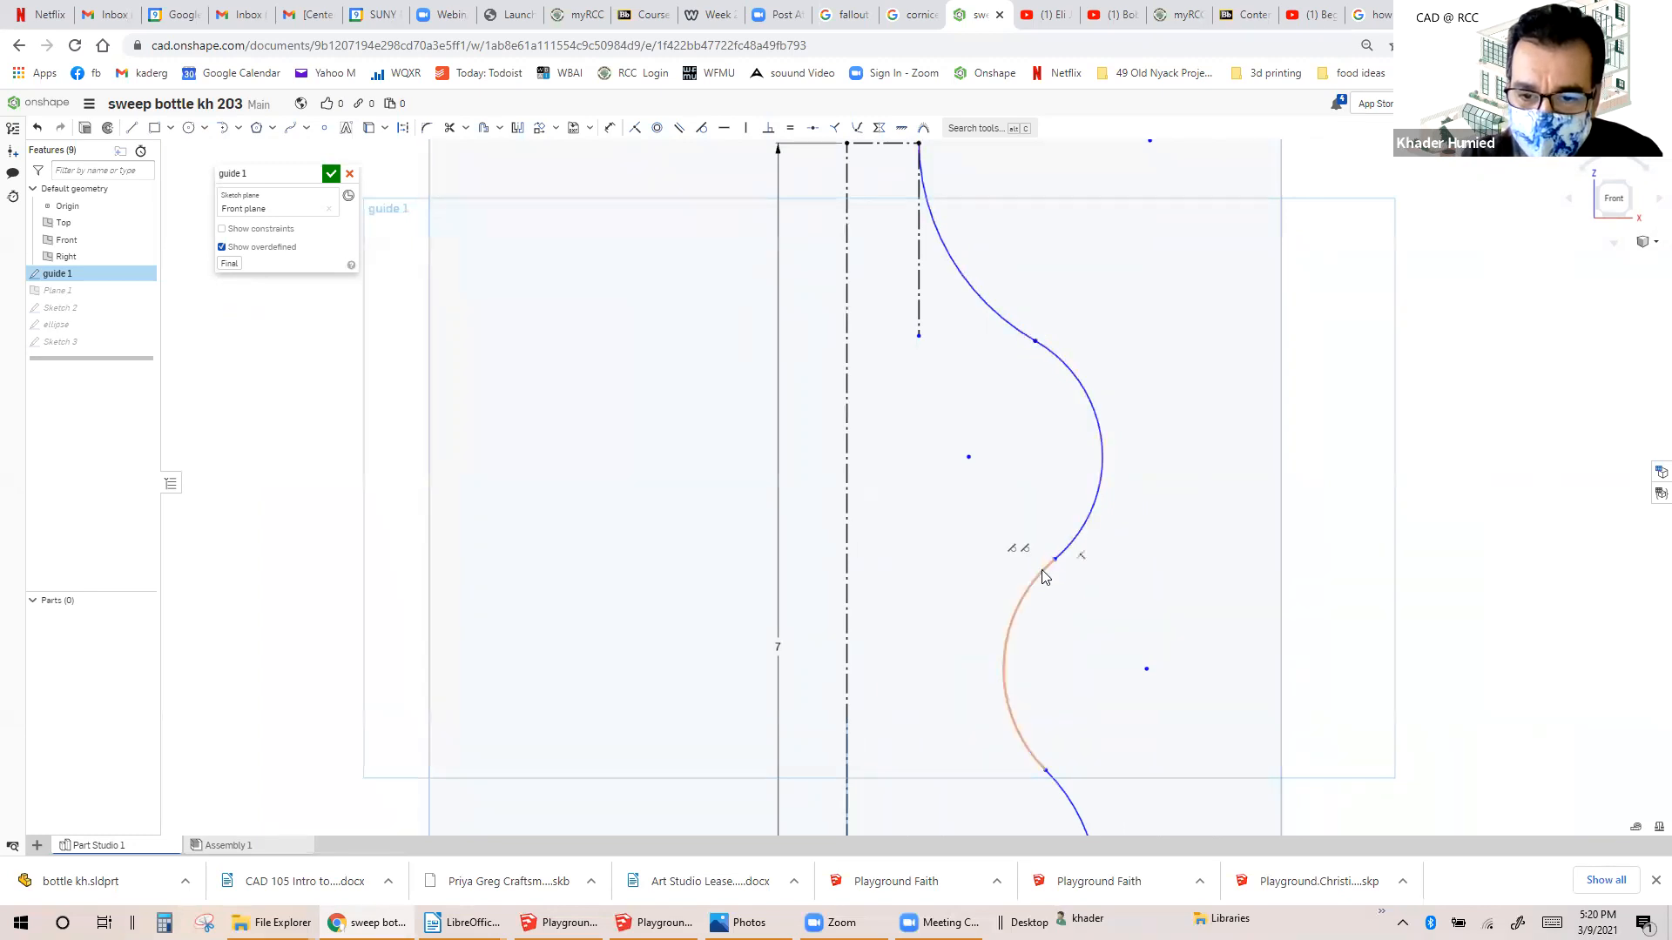
pyautogui.scroll(-2, 1047, 578)
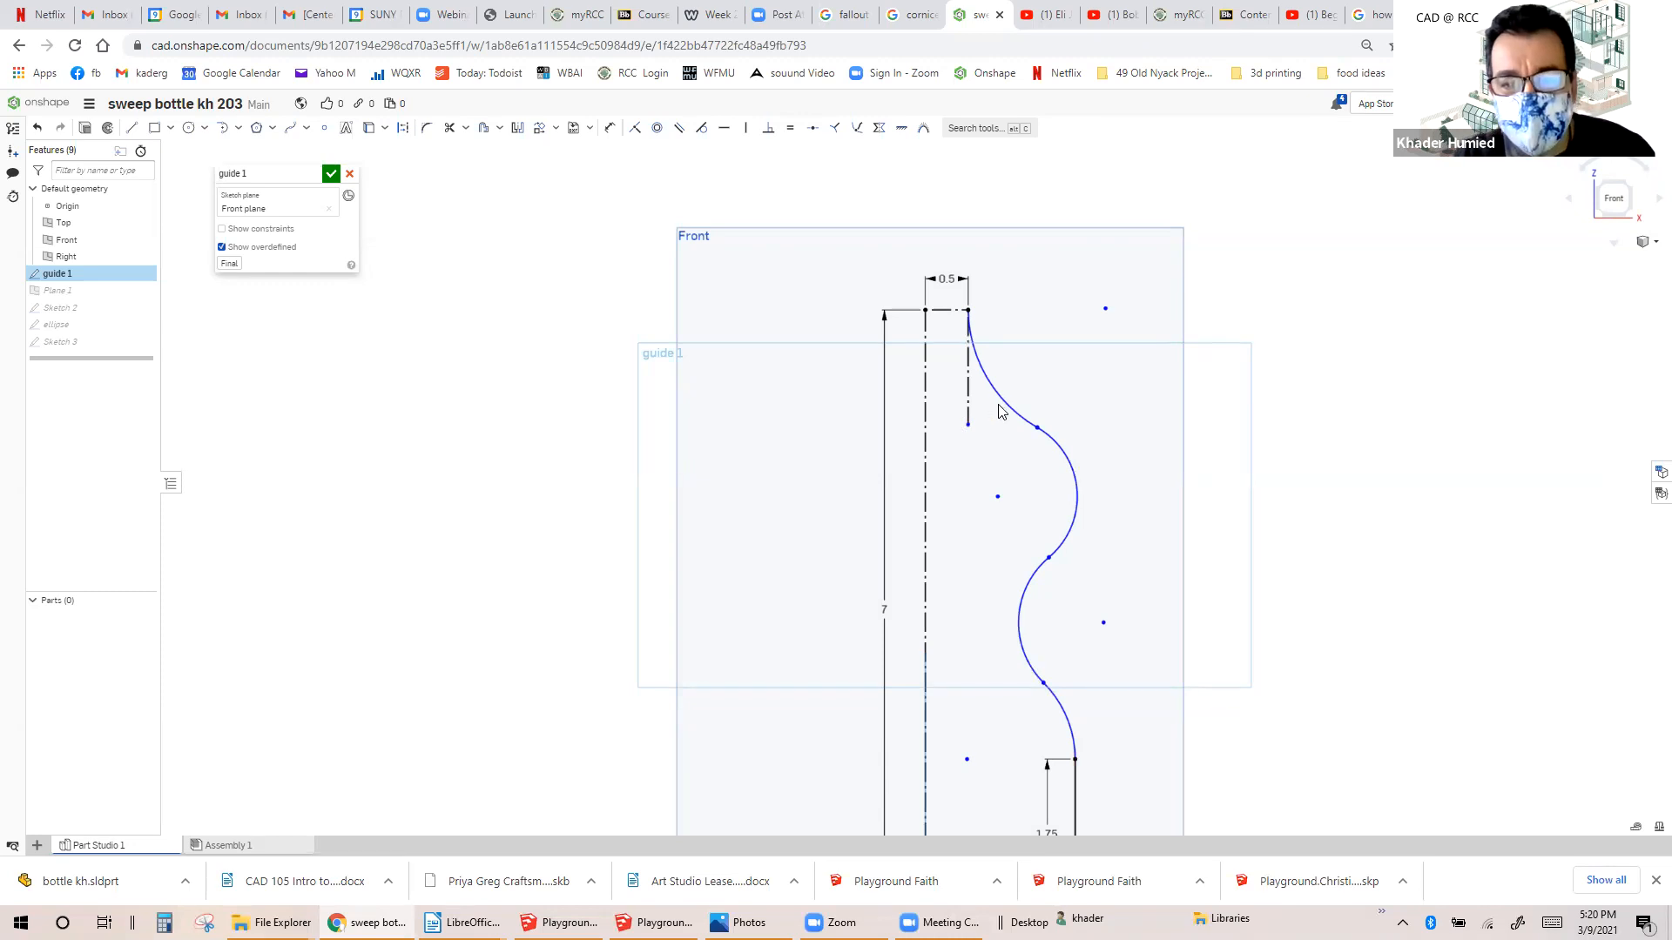
# Dimension the topmost arc with a radius of 1.5 in.
pyautogui.click(610, 128)
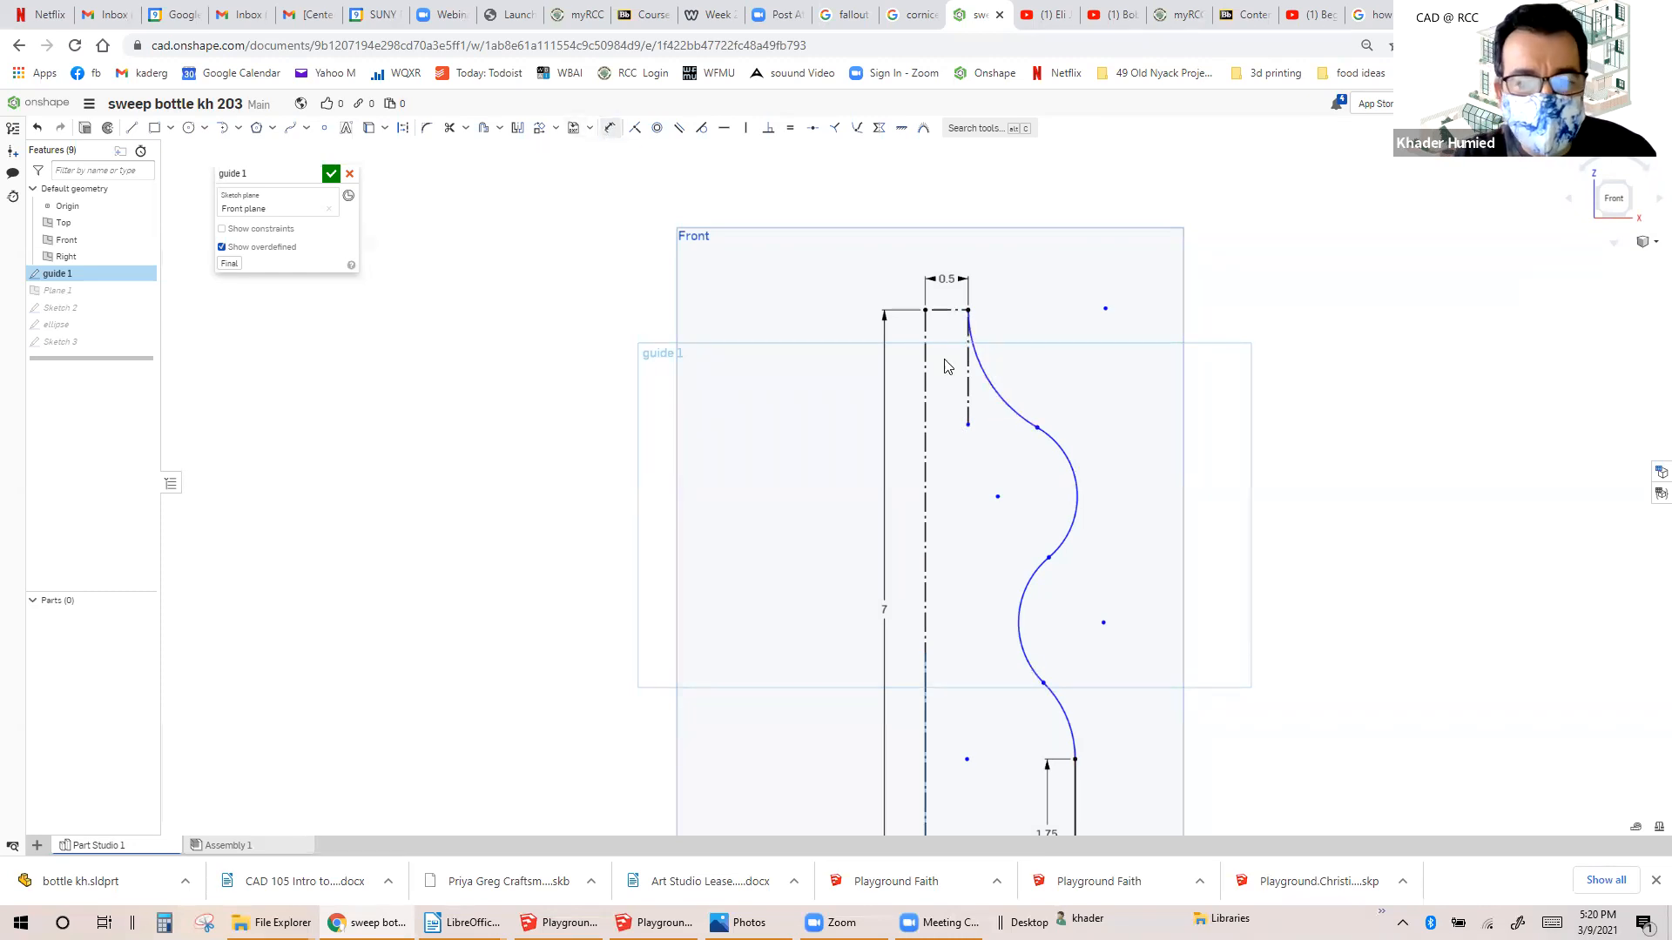
pyautogui.click(1030, 372)
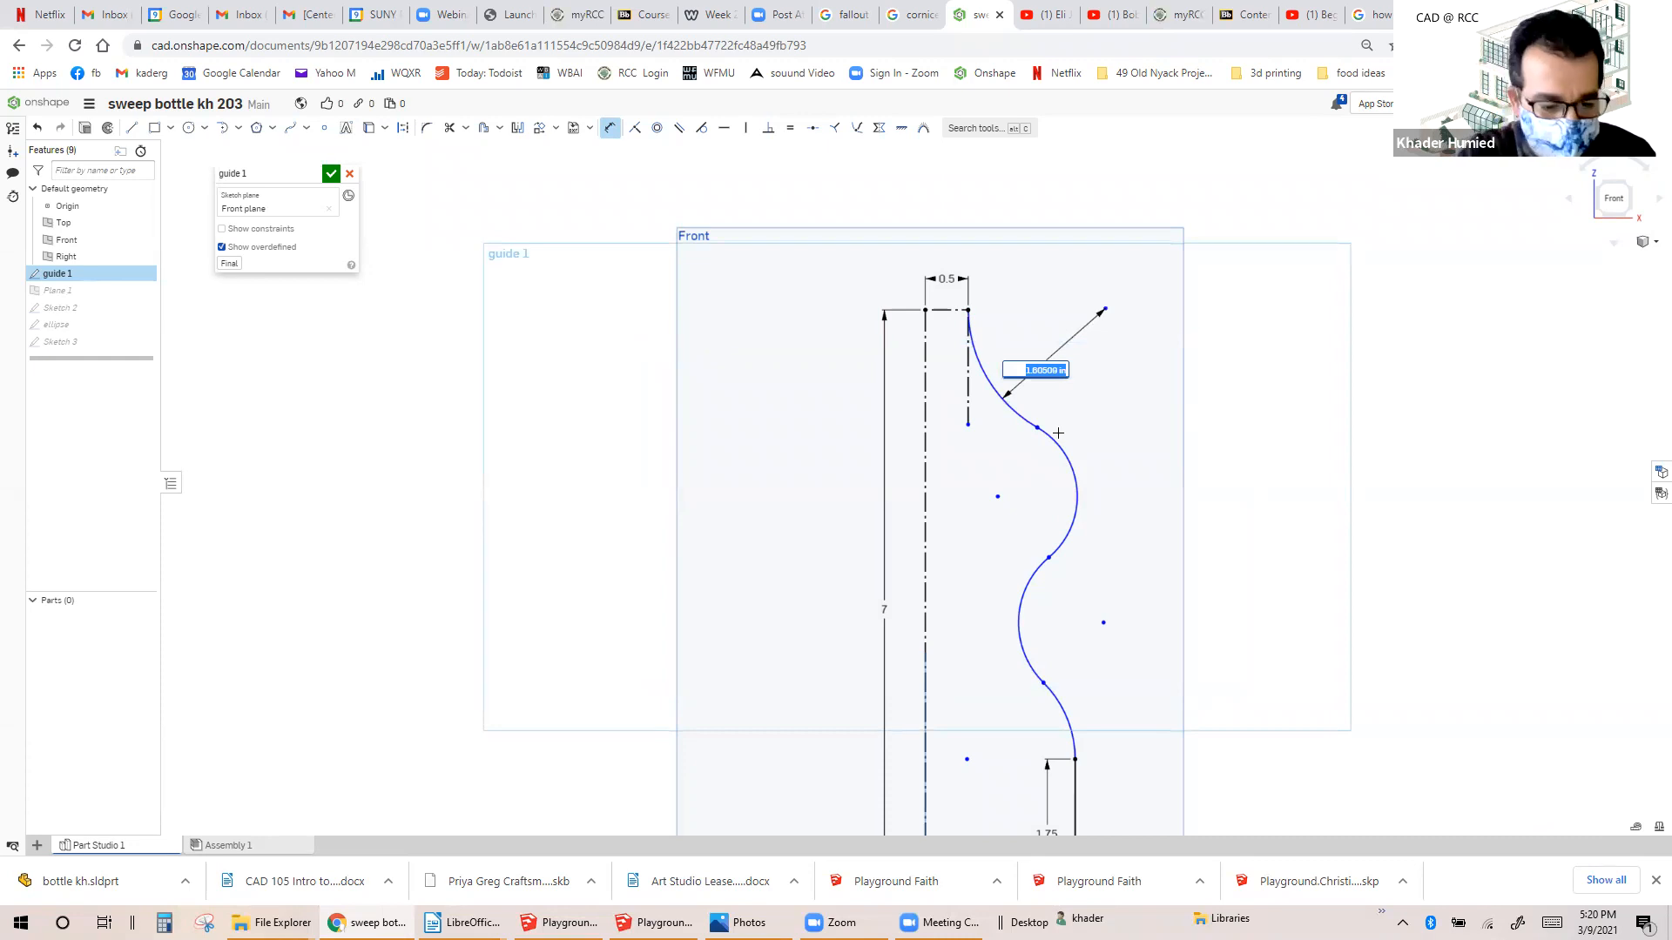
pyautogui.write('1.5')
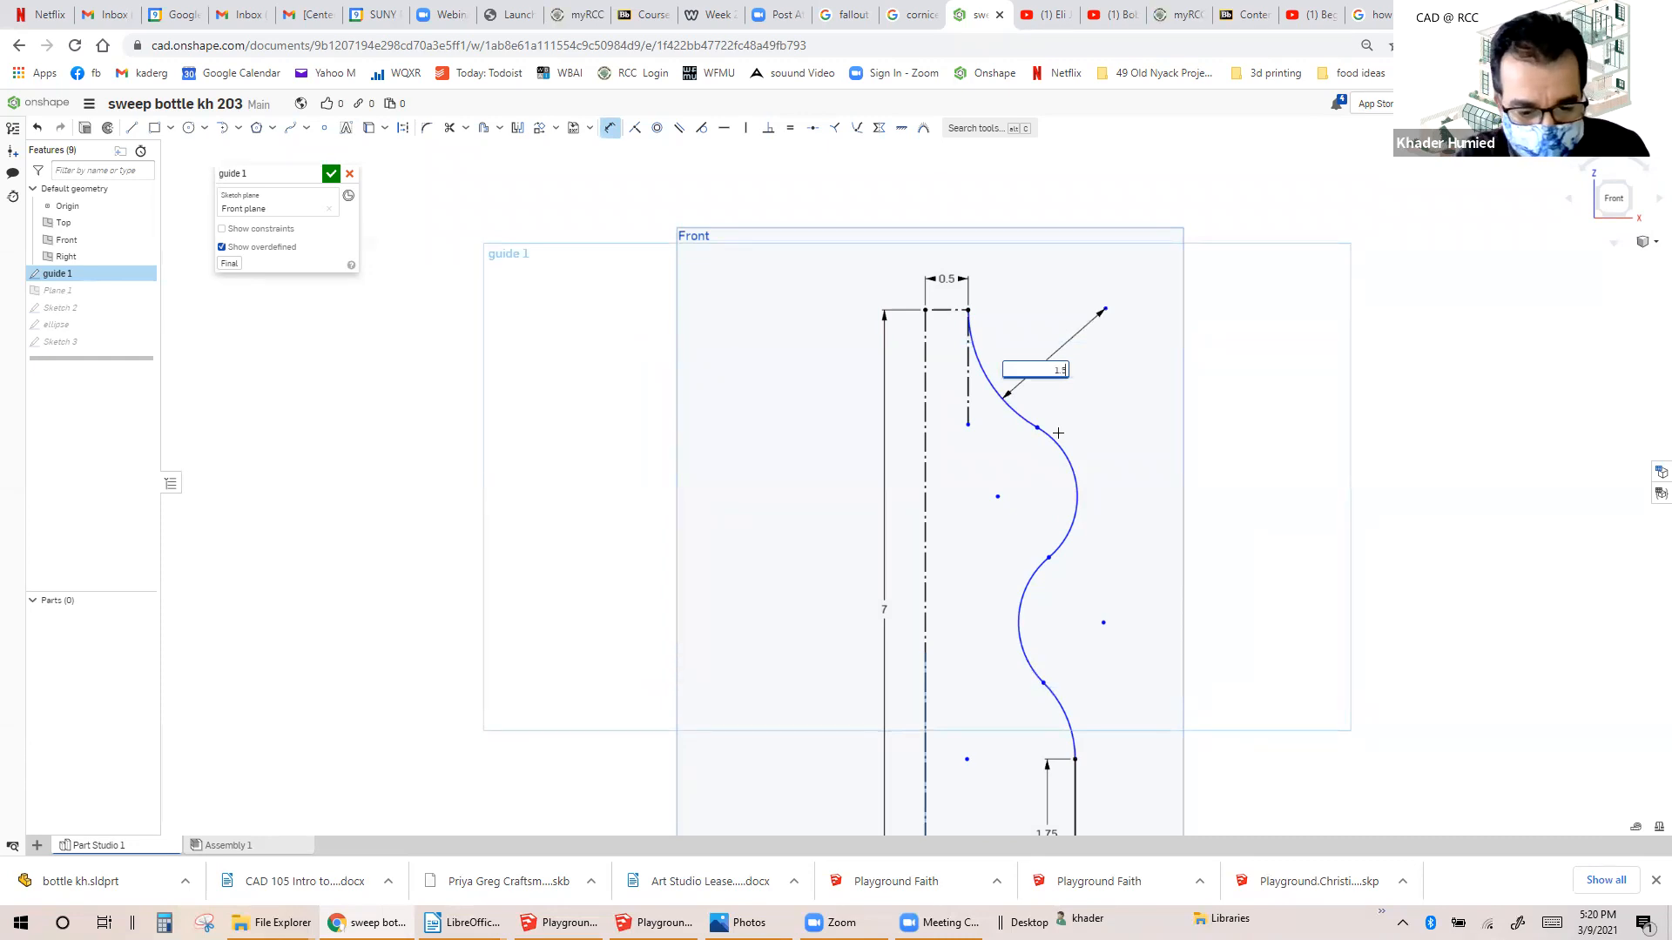
pyautogui.press('Return')
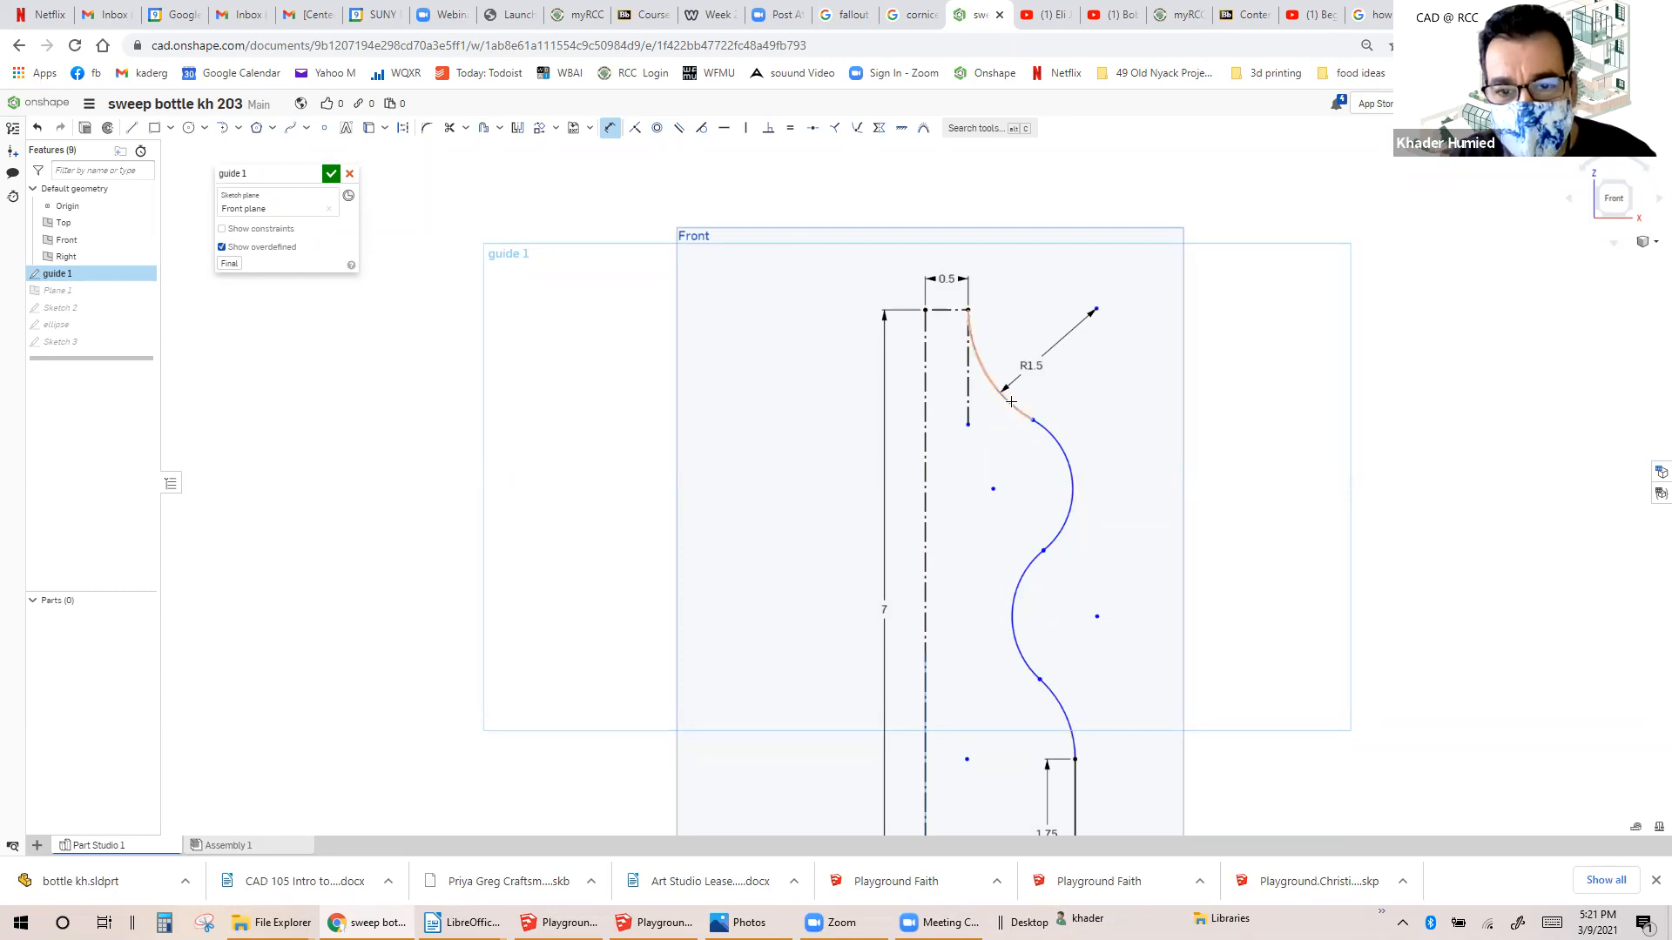
# Apply an Equal constraint to all four arcs of the guide curve.
pyautogui.scroll(1, 1030, 405)
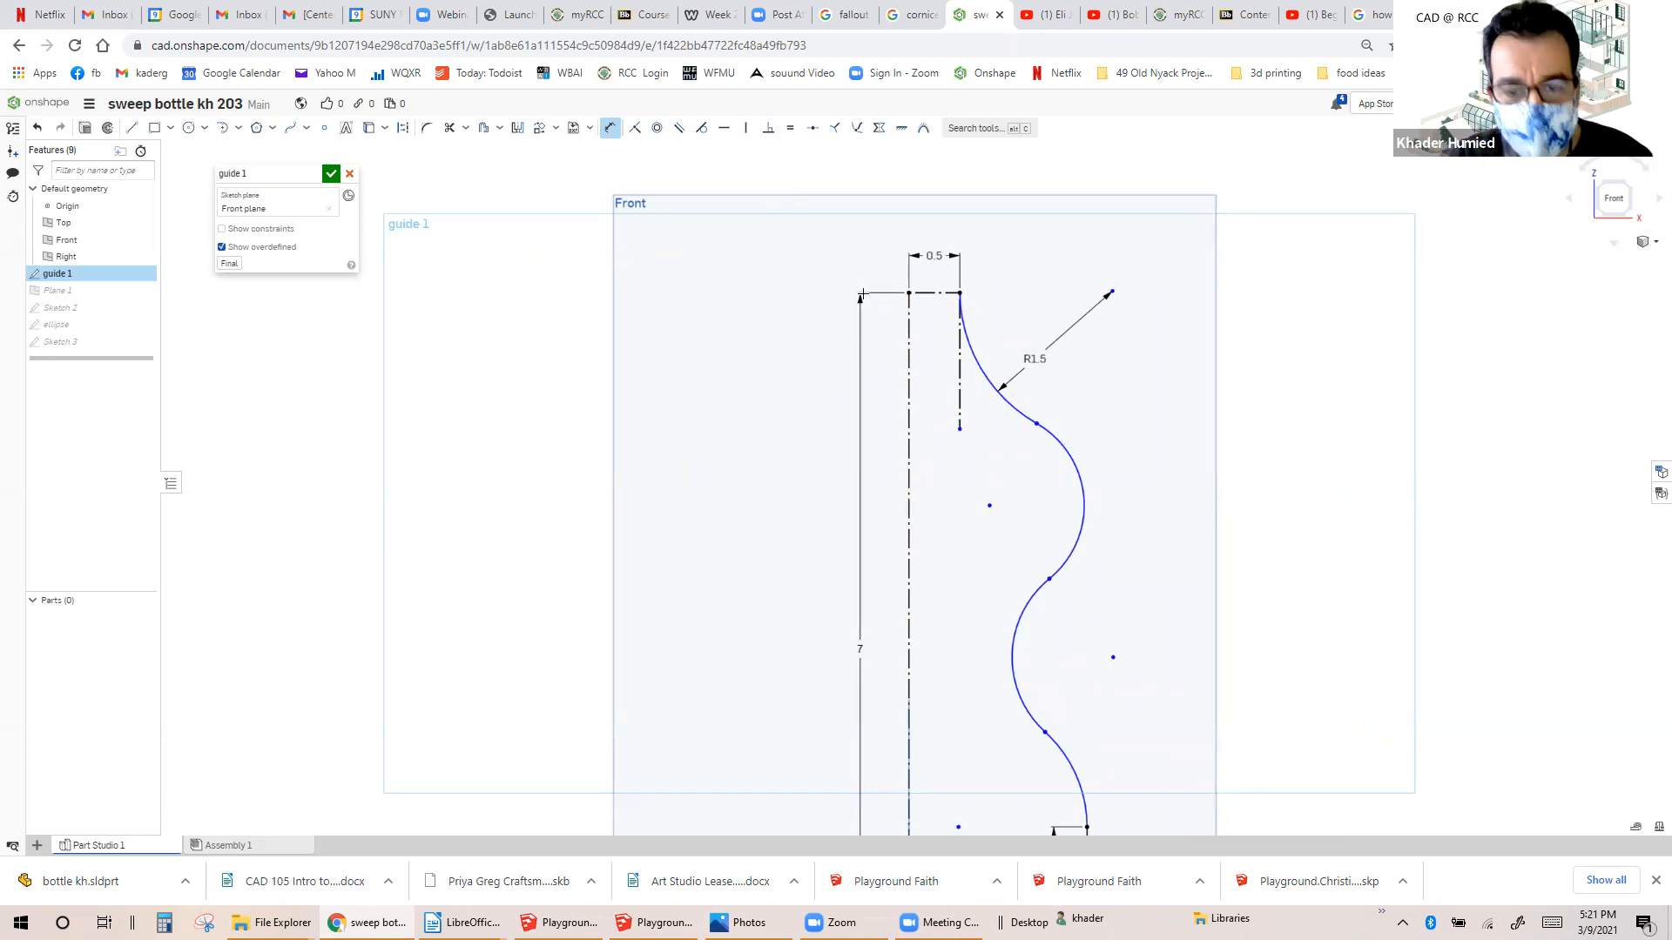
pyautogui.press('Escape')
pyautogui.click(982, 376)
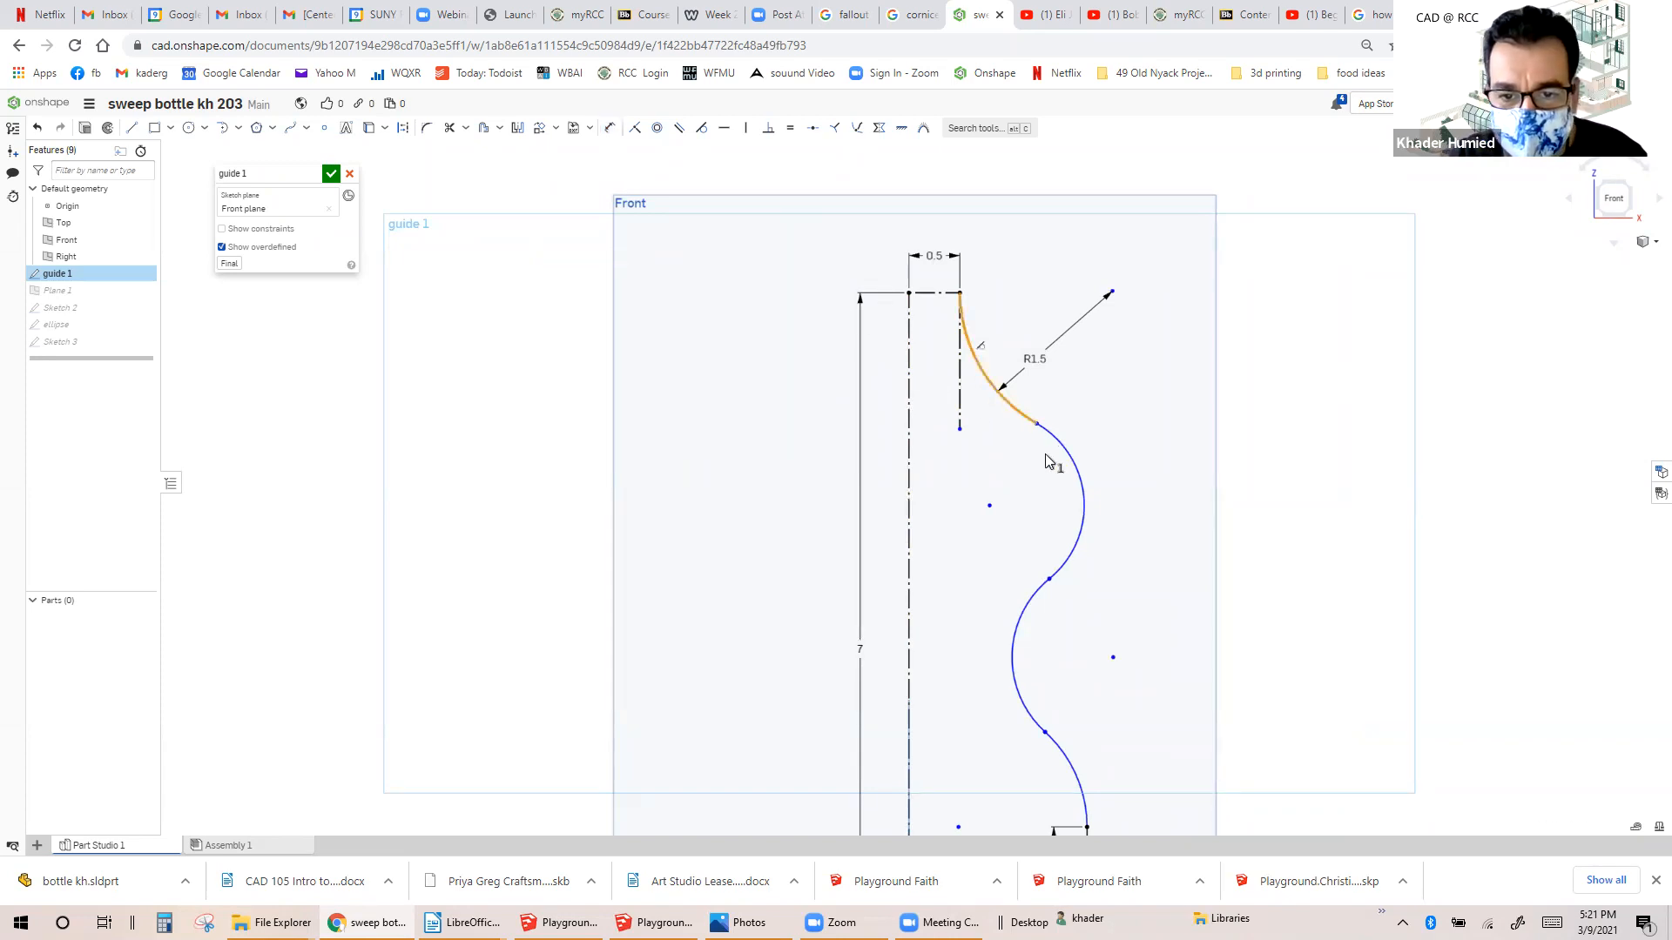
pyautogui.click(1071, 466)
pyautogui.rightClick(1073, 467)
pyautogui.rightClick(1029, 607)
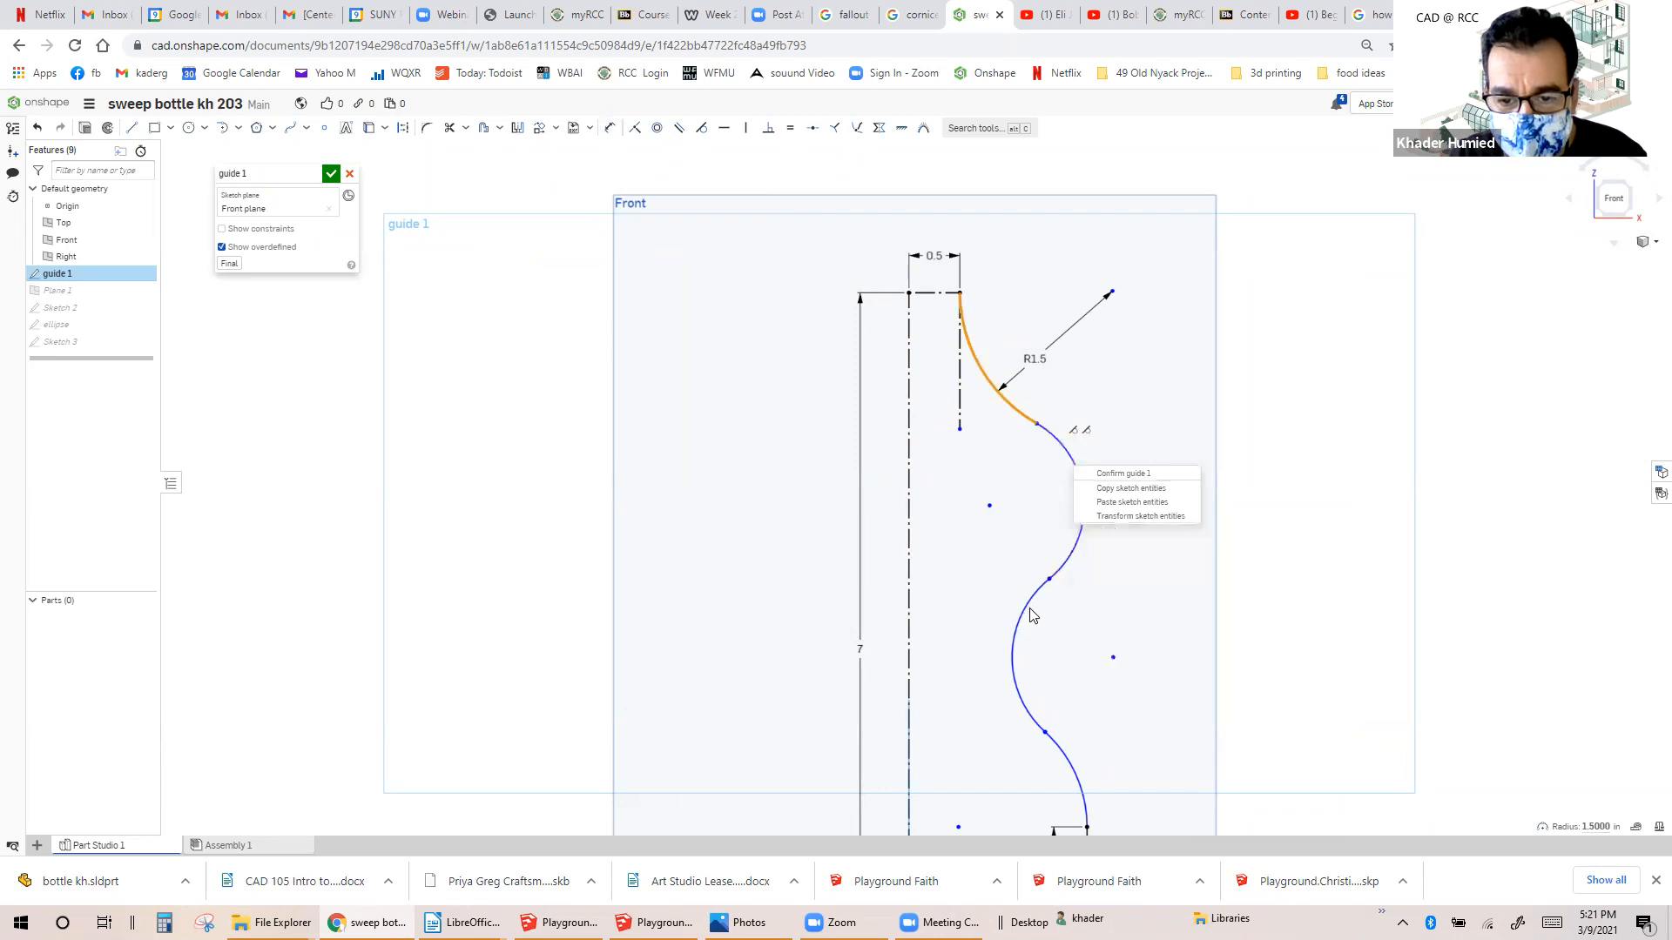
pyautogui.rightClick(1061, 753)
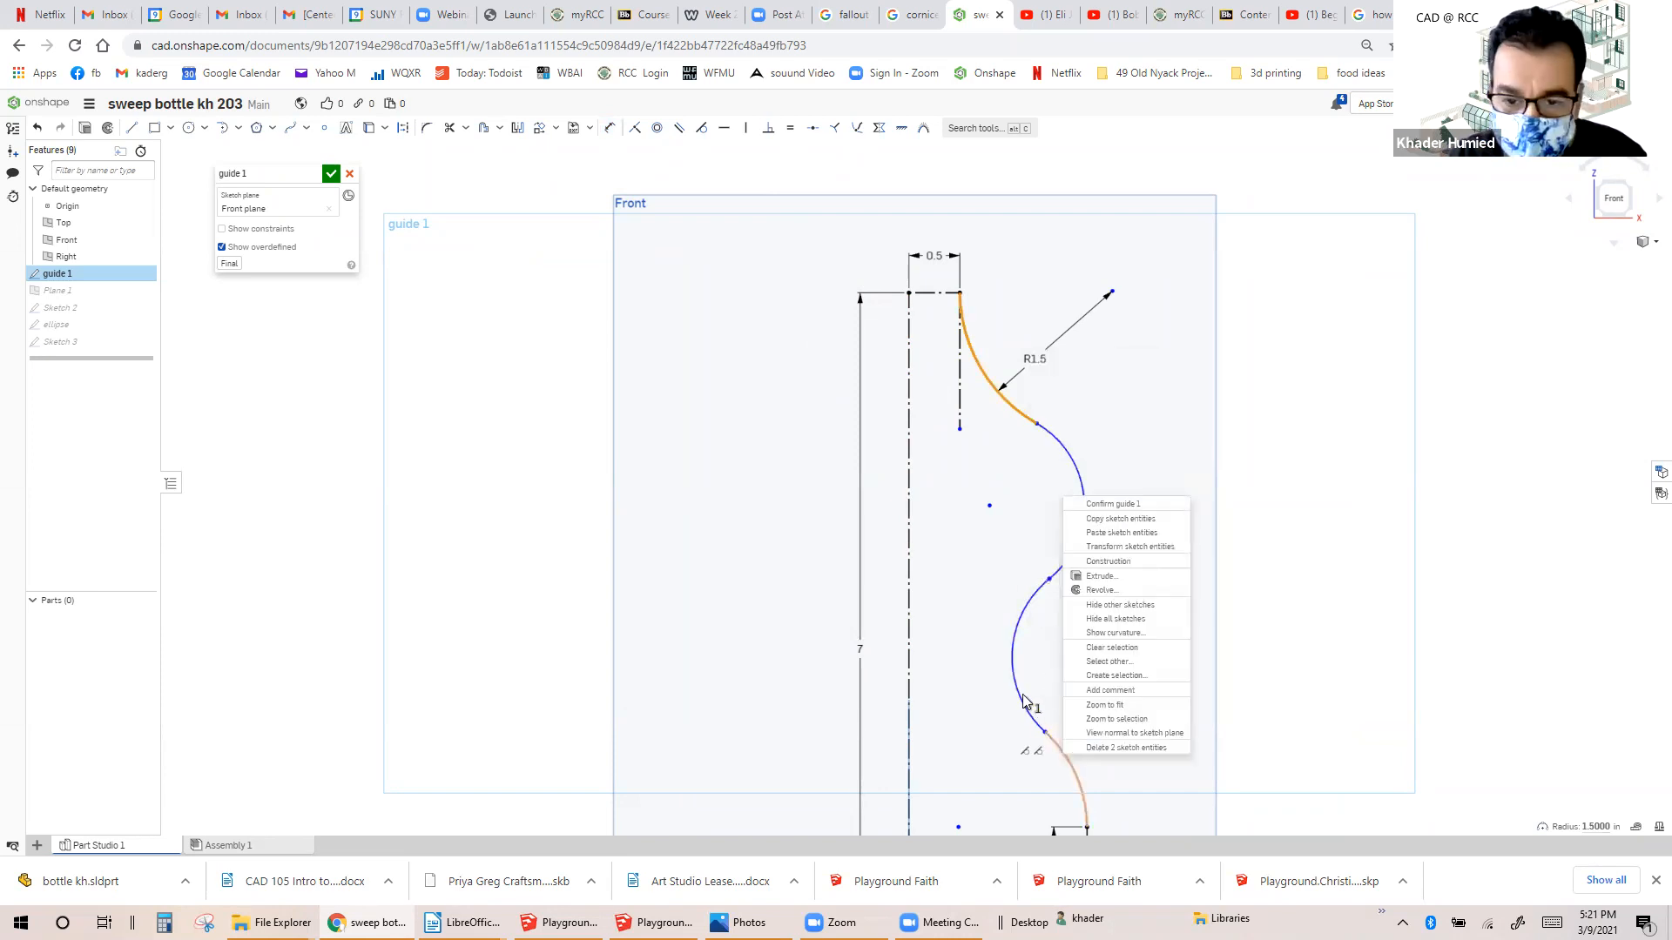
pyautogui.click(1027, 701)
pyautogui.click(1017, 688)
pyautogui.click(1062, 564)
pyautogui.click(1071, 765)
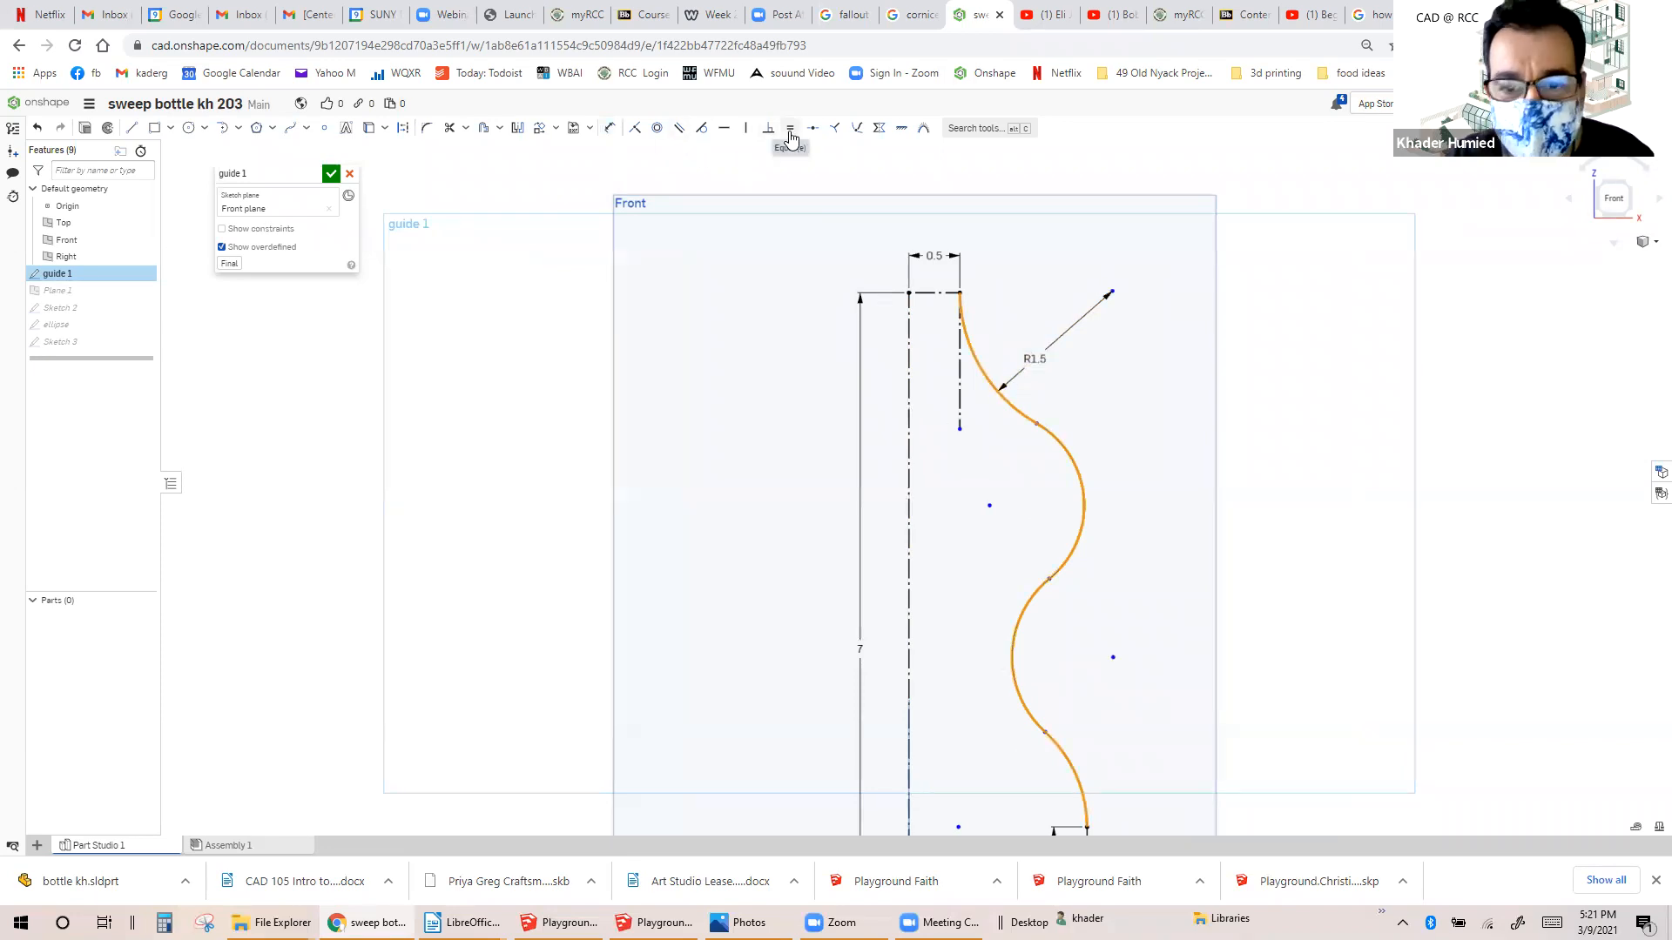
pyautogui.click(790, 133)
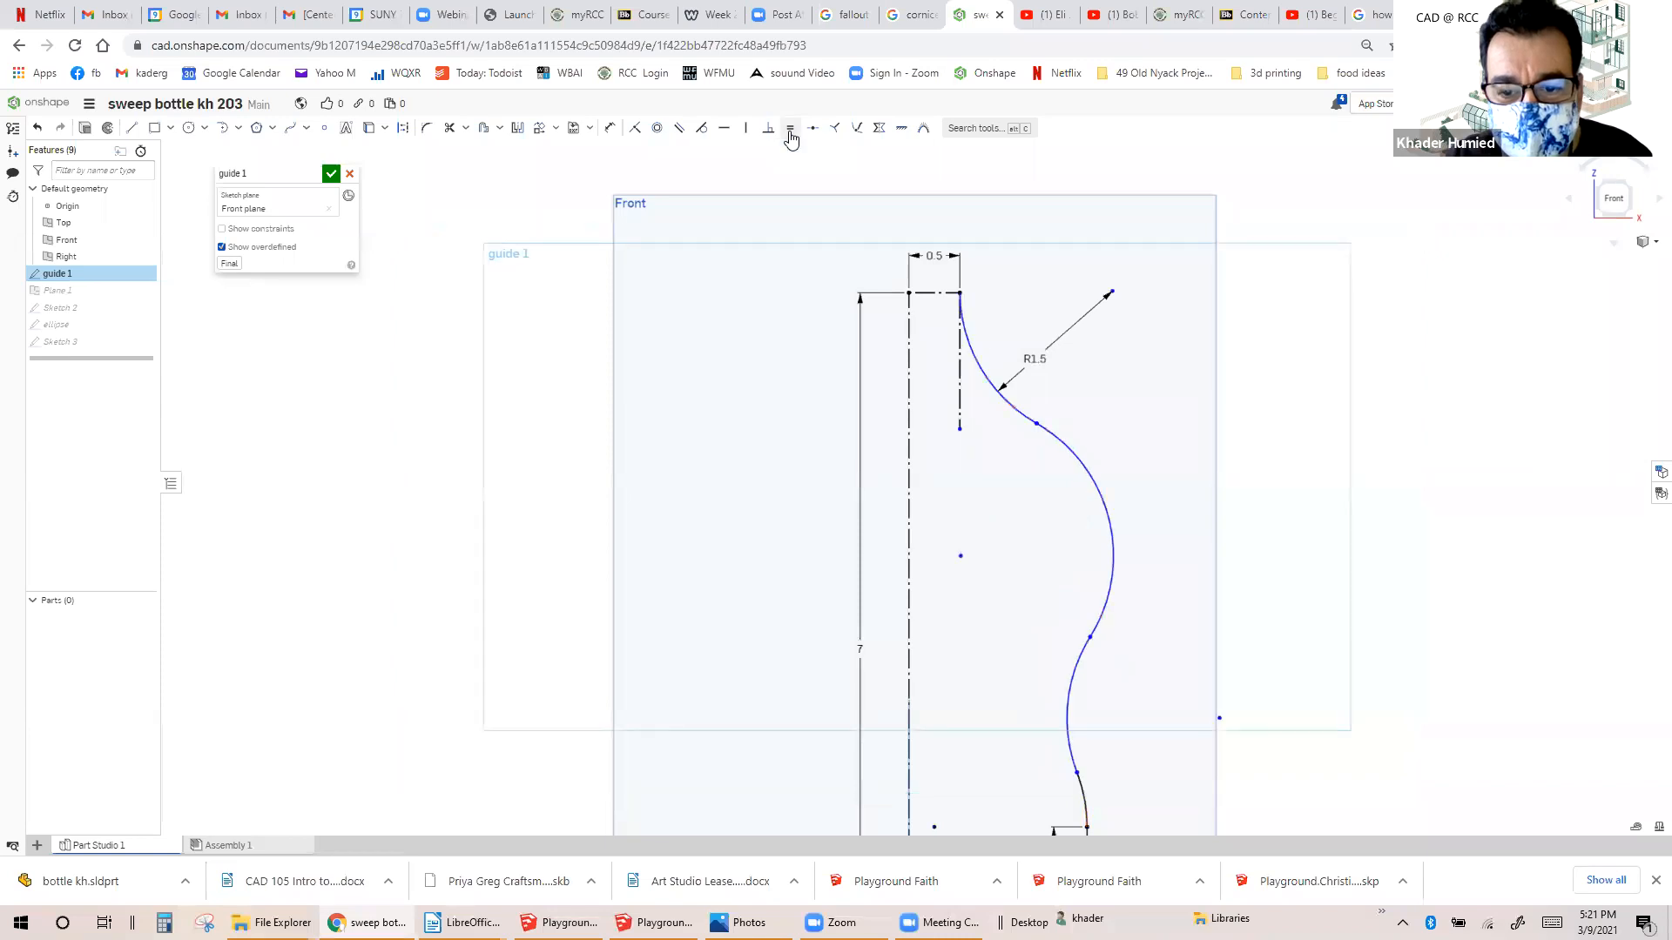
# Reshape the guide curve by moving the joints and arcs to smooth its bulges, and accept the guide 1 sketch.
pyautogui.scroll(-3, 930, 424)
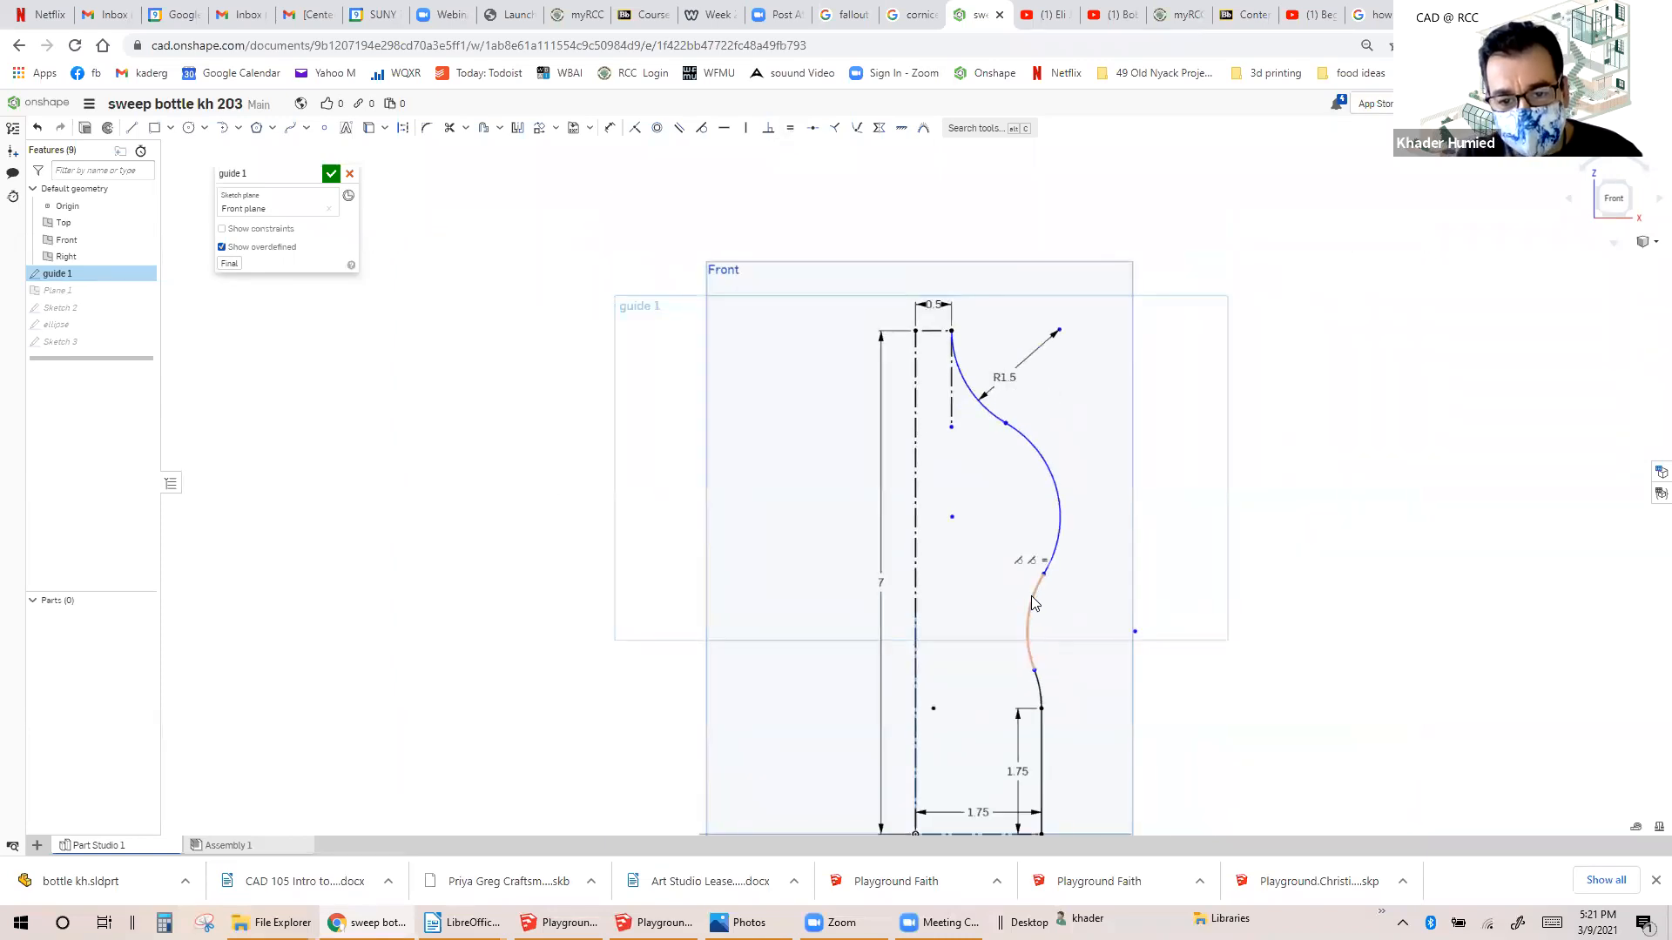
pyautogui.scroll(2, 1026, 584)
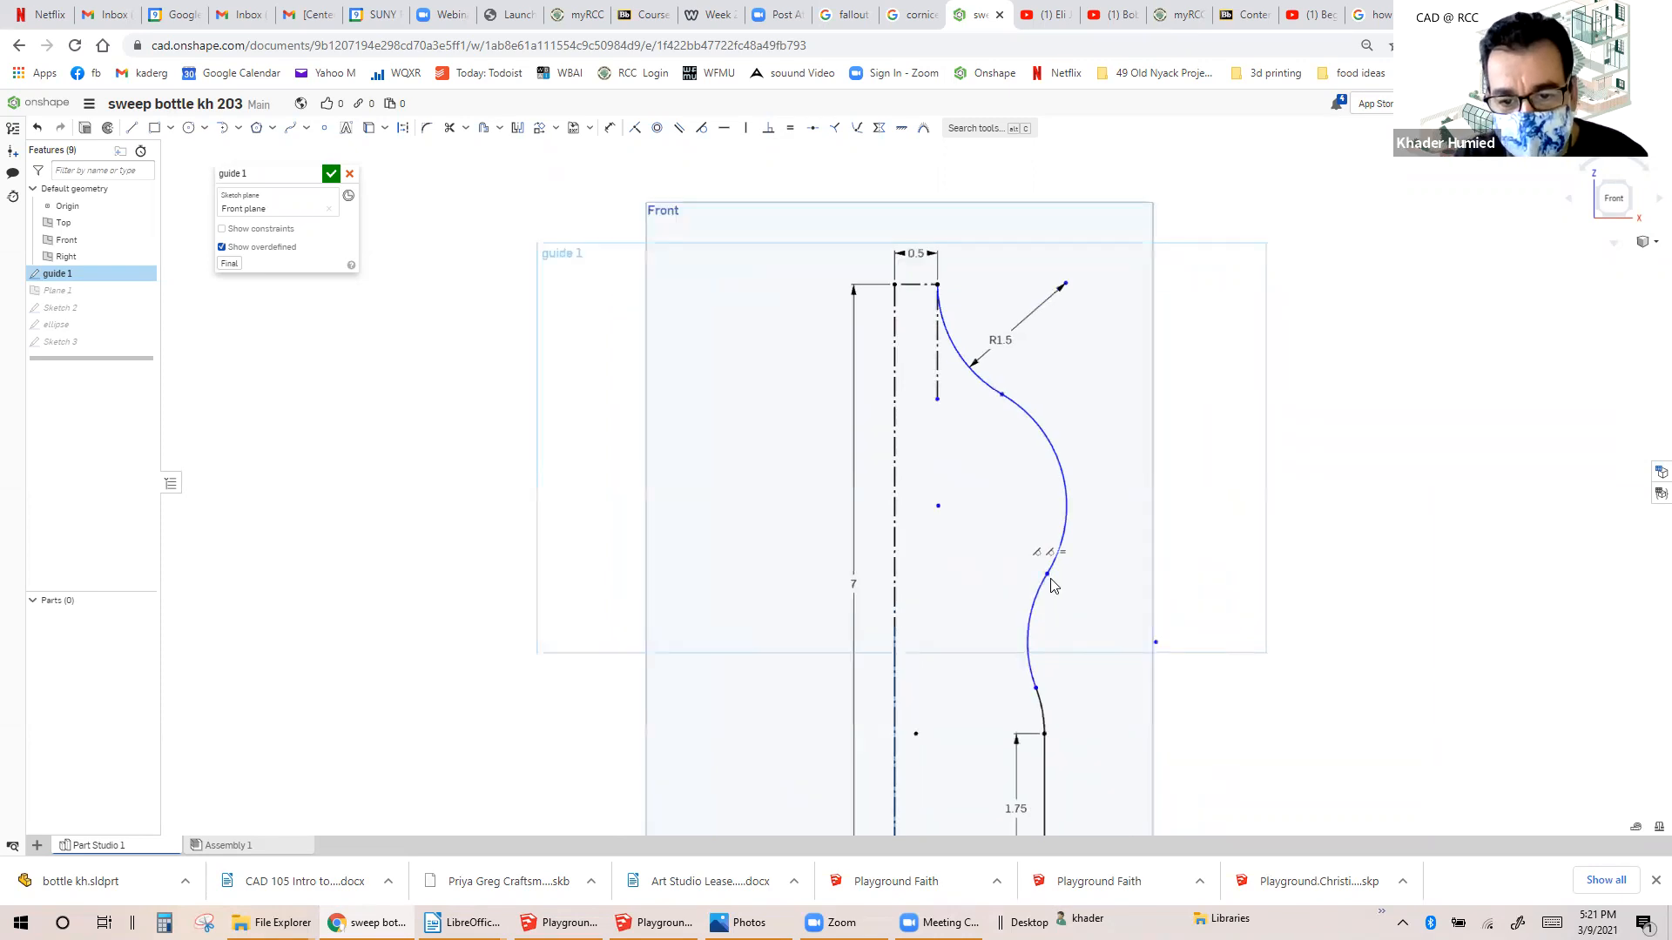
pyautogui.moveTo(1046, 573); pyautogui.dragTo(1034, 555)
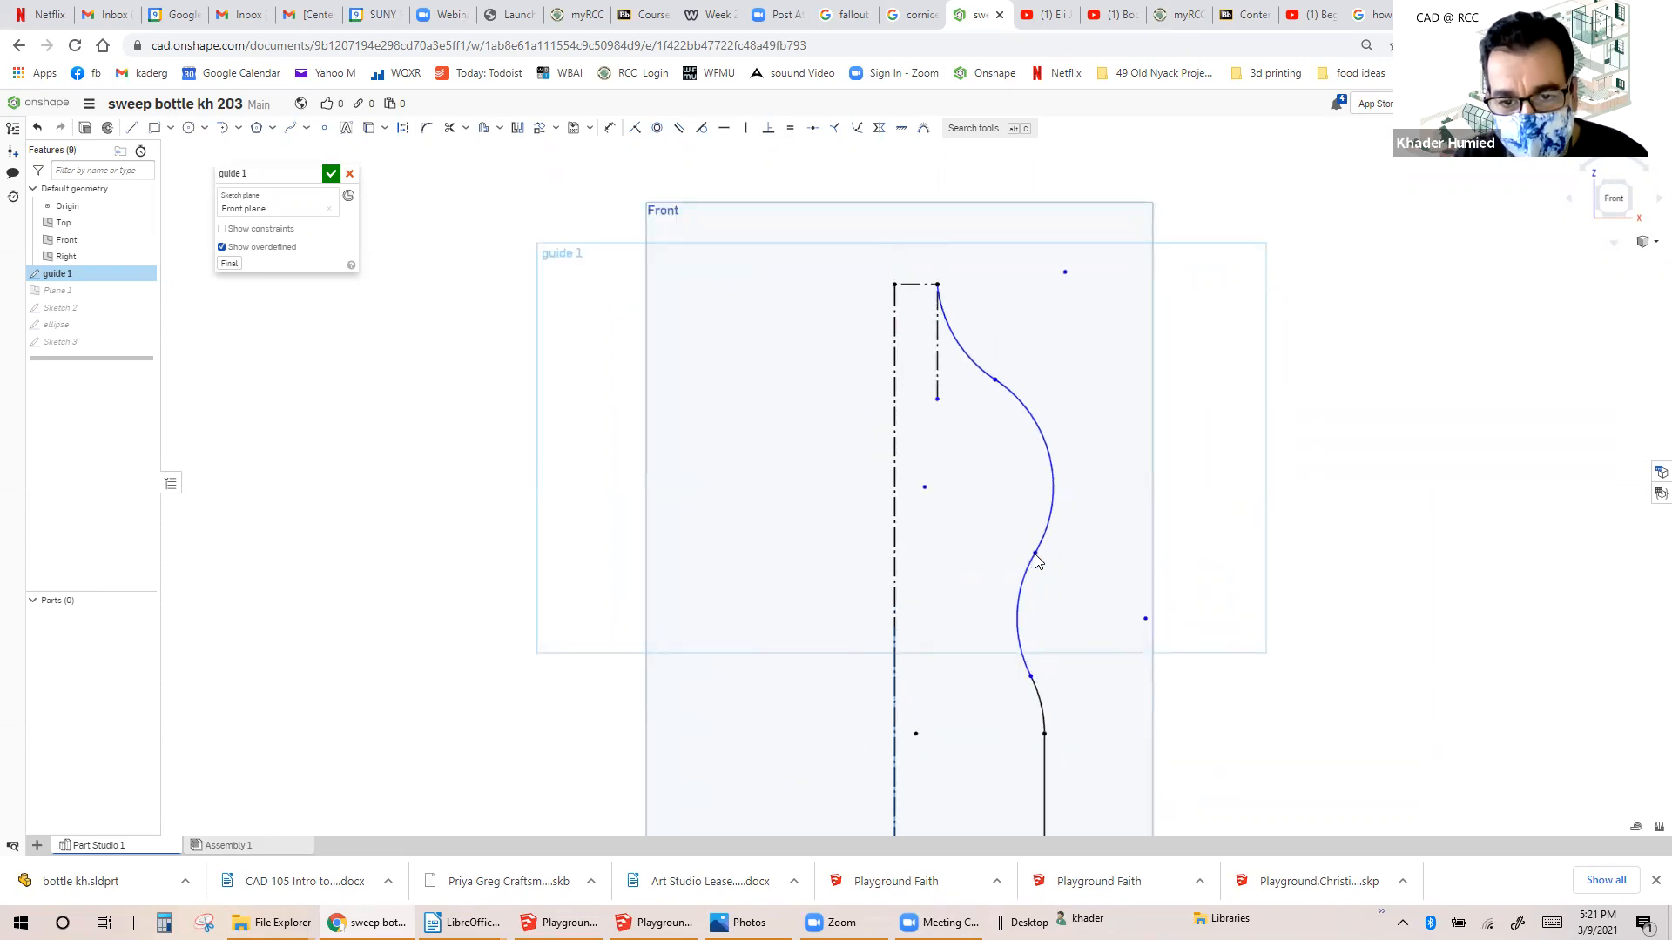
pyautogui.moveTo(995, 381); pyautogui.dragTo(994, 401)
pyautogui.moveTo(1022, 670); pyautogui.dragTo(1010, 655)
pyautogui.moveTo(985, 511); pyautogui.dragTo(1009, 526)
pyautogui.moveTo(985, 373); pyautogui.dragTo(986, 378)
pyautogui.scroll(-2, 1014, 389)
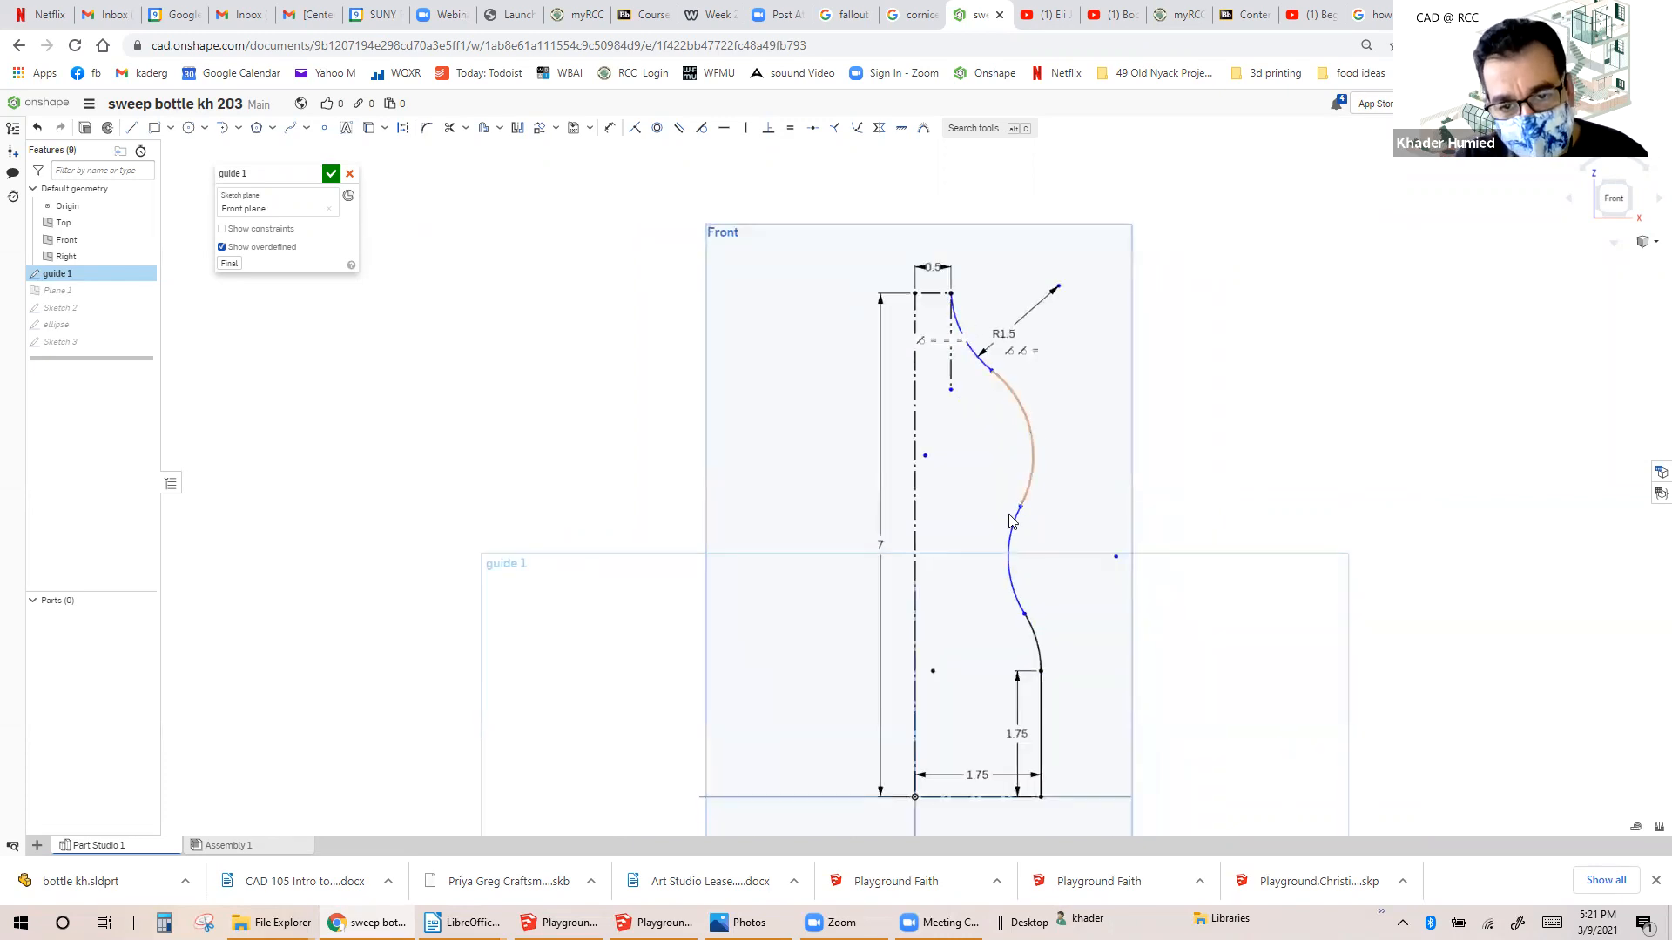
pyautogui.scroll(2, 1028, 622)
pyautogui.scroll(-1, 1028, 622)
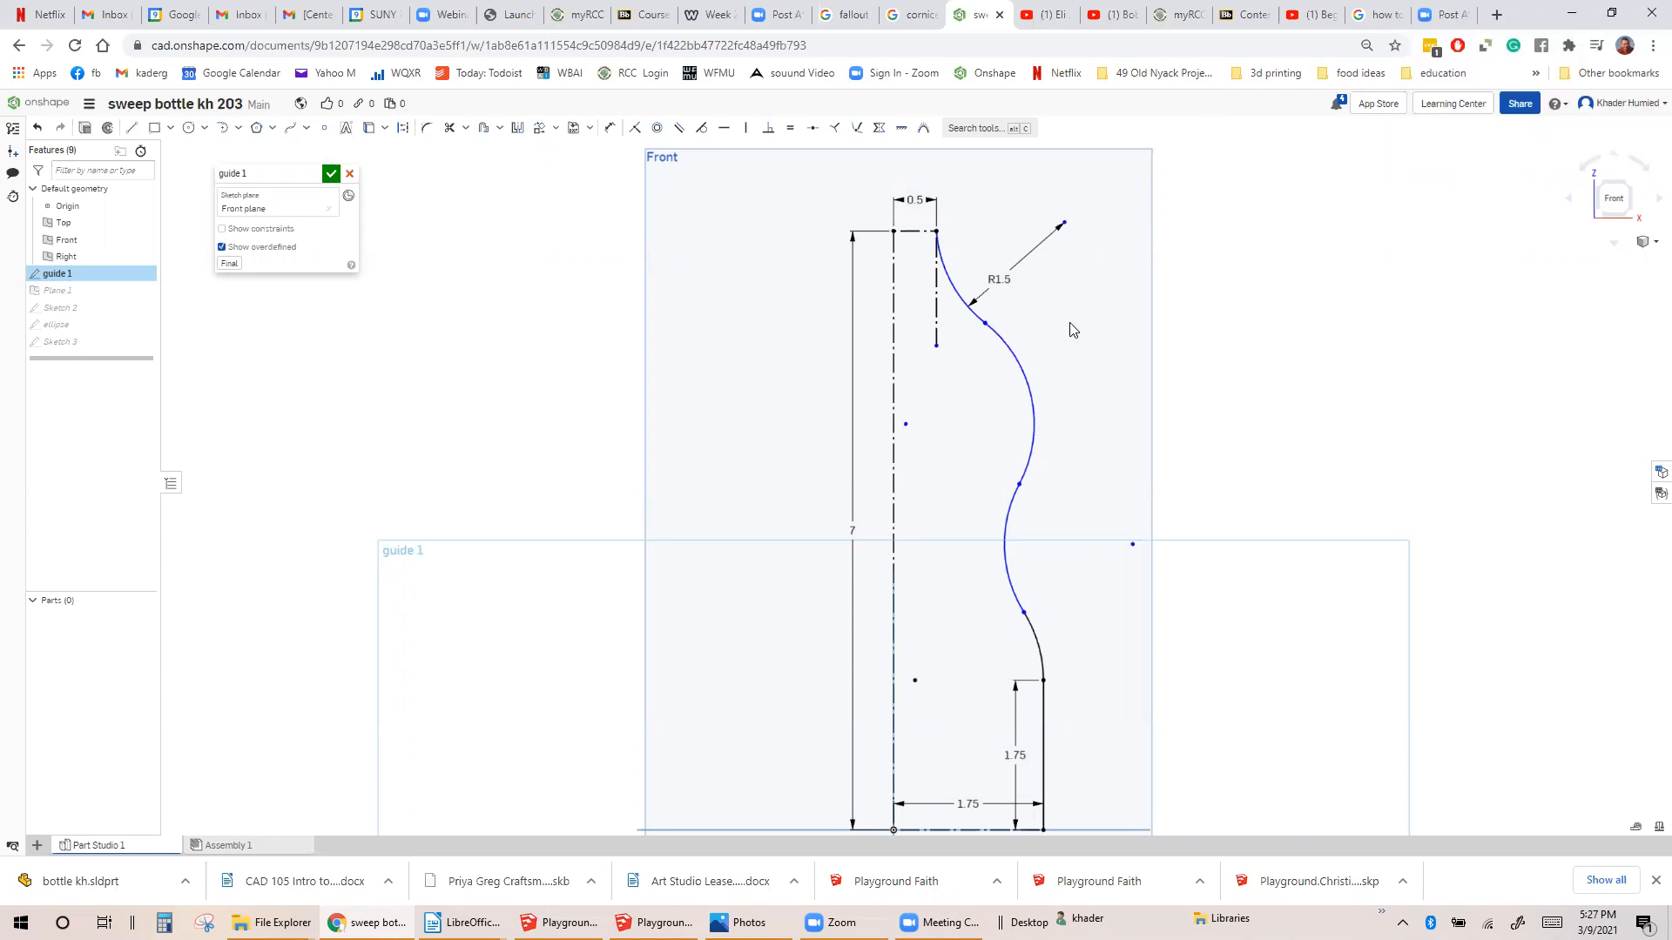
pyautogui.scroll(-1, 1070, 327)
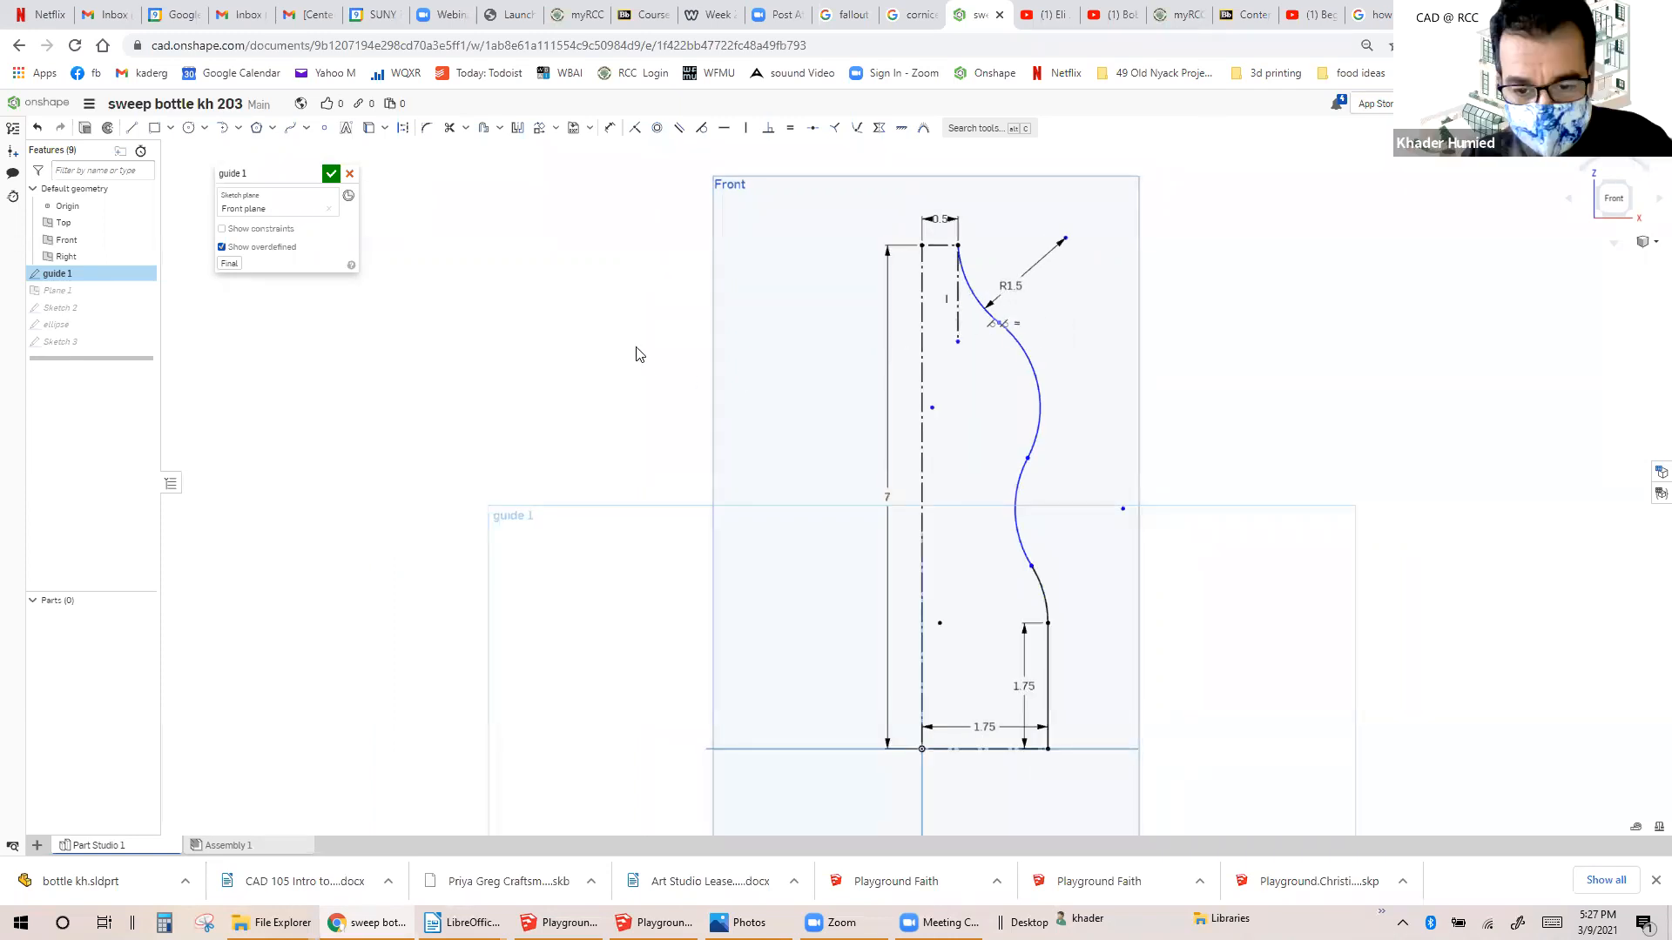
pyautogui.click(330, 173)
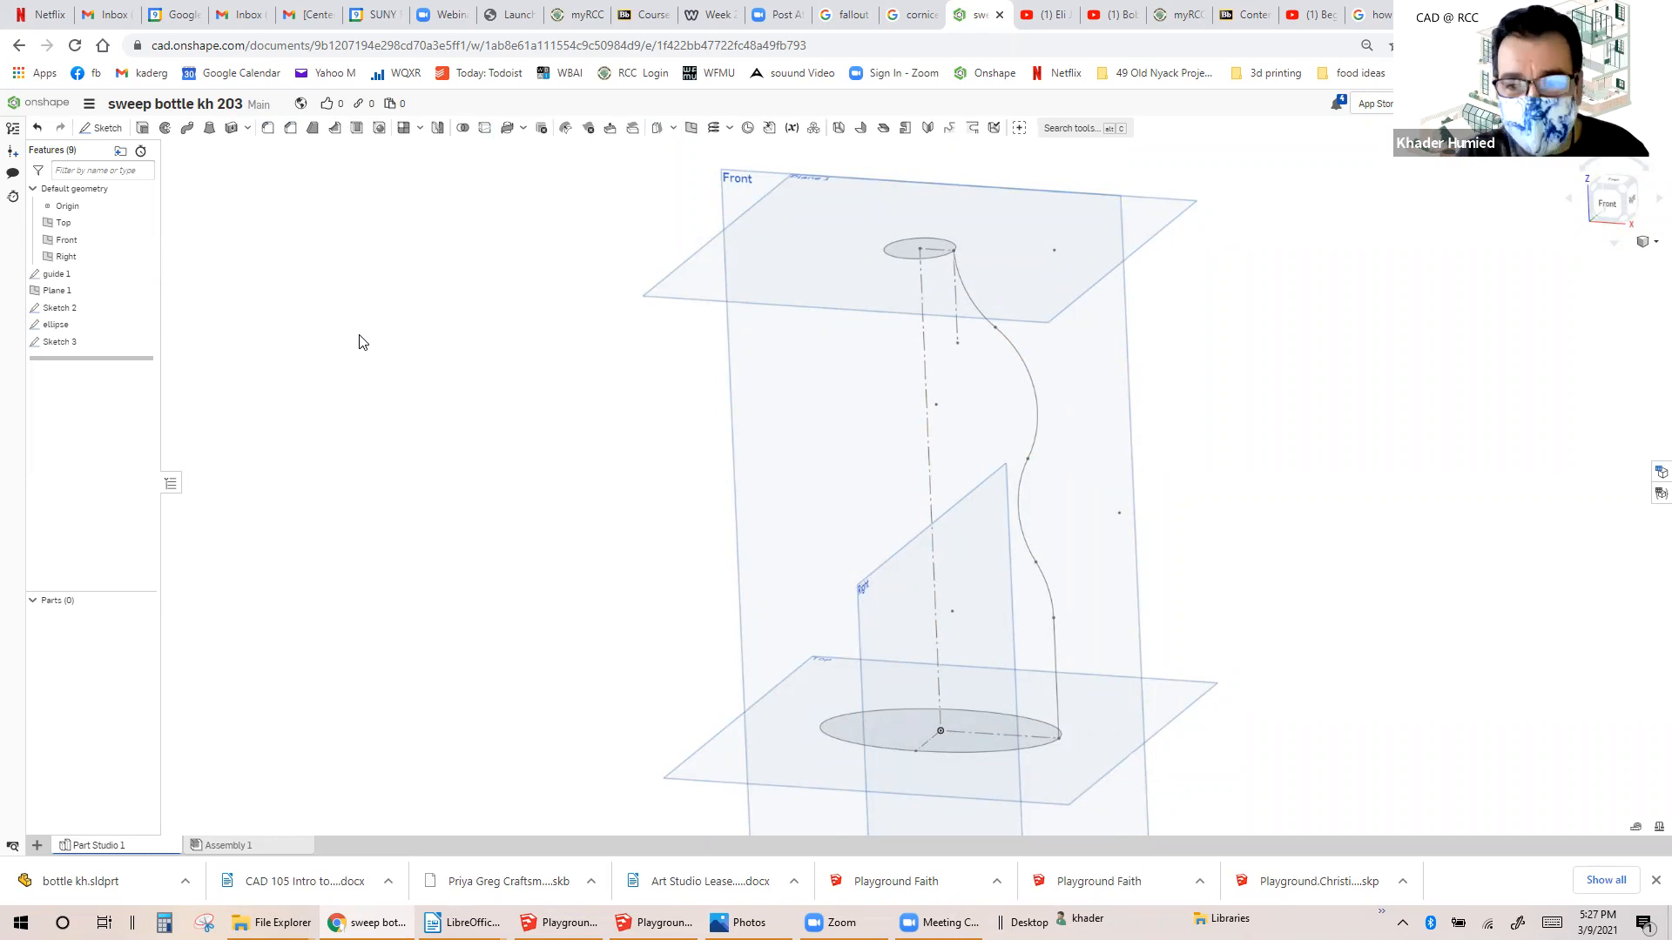
# Try to loft a solid from the ellipse face to the Sketch 3 circle with guide 1 as the guide.
pyautogui.click(210, 130)
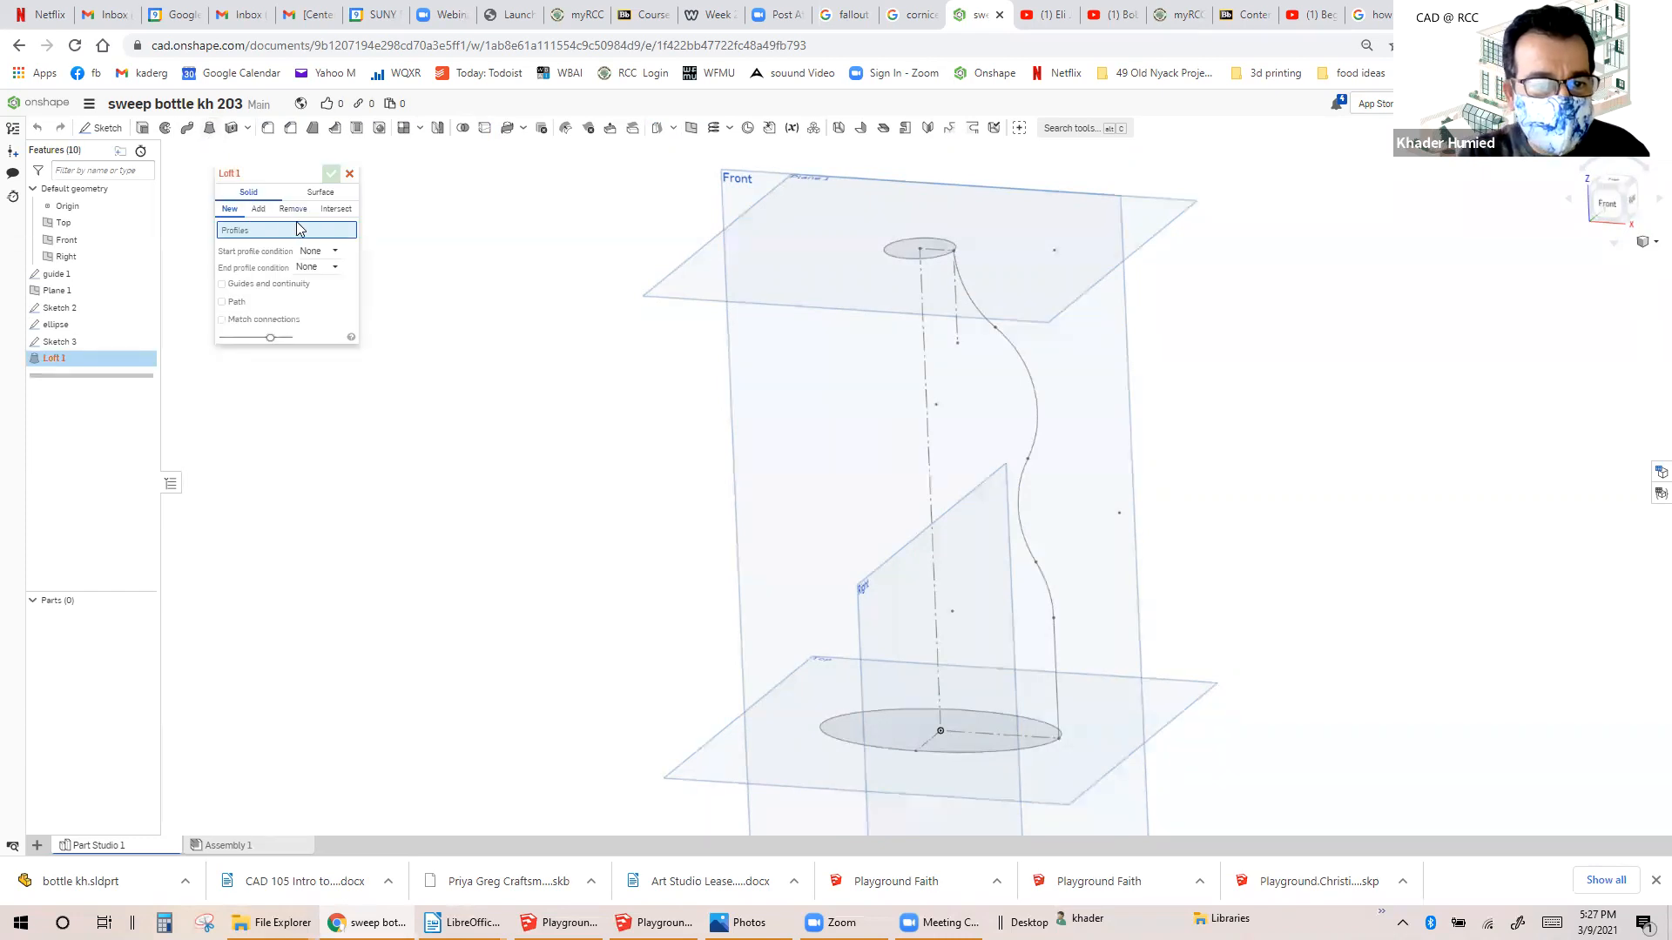
pyautogui.click(853, 741)
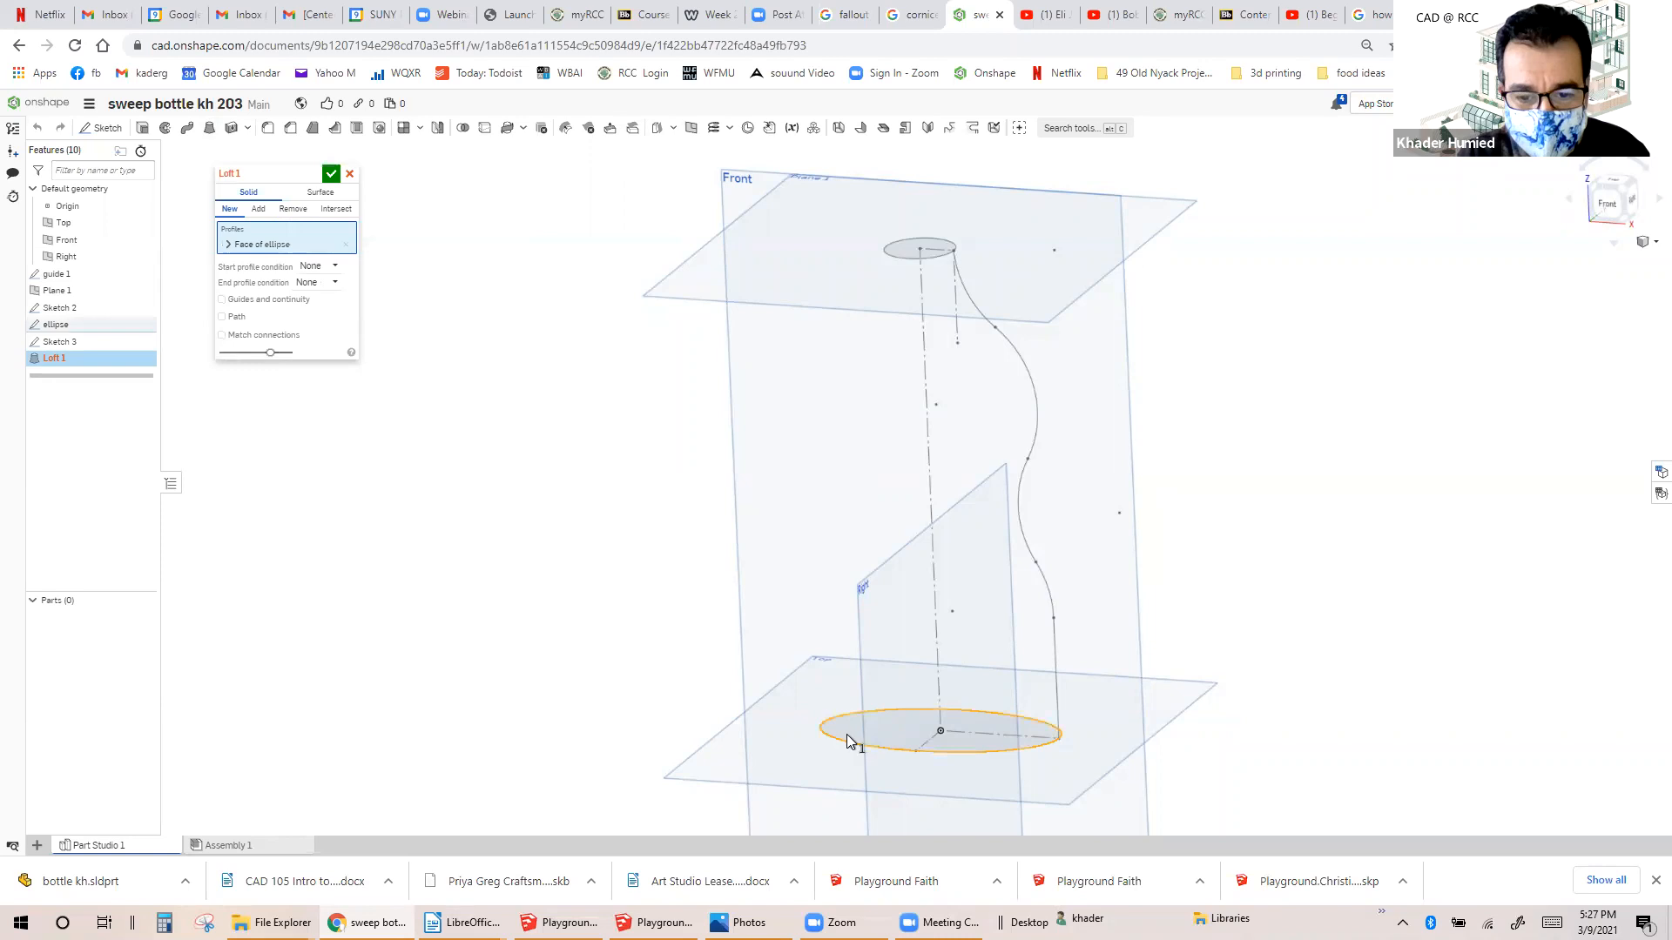
pyautogui.click(887, 256)
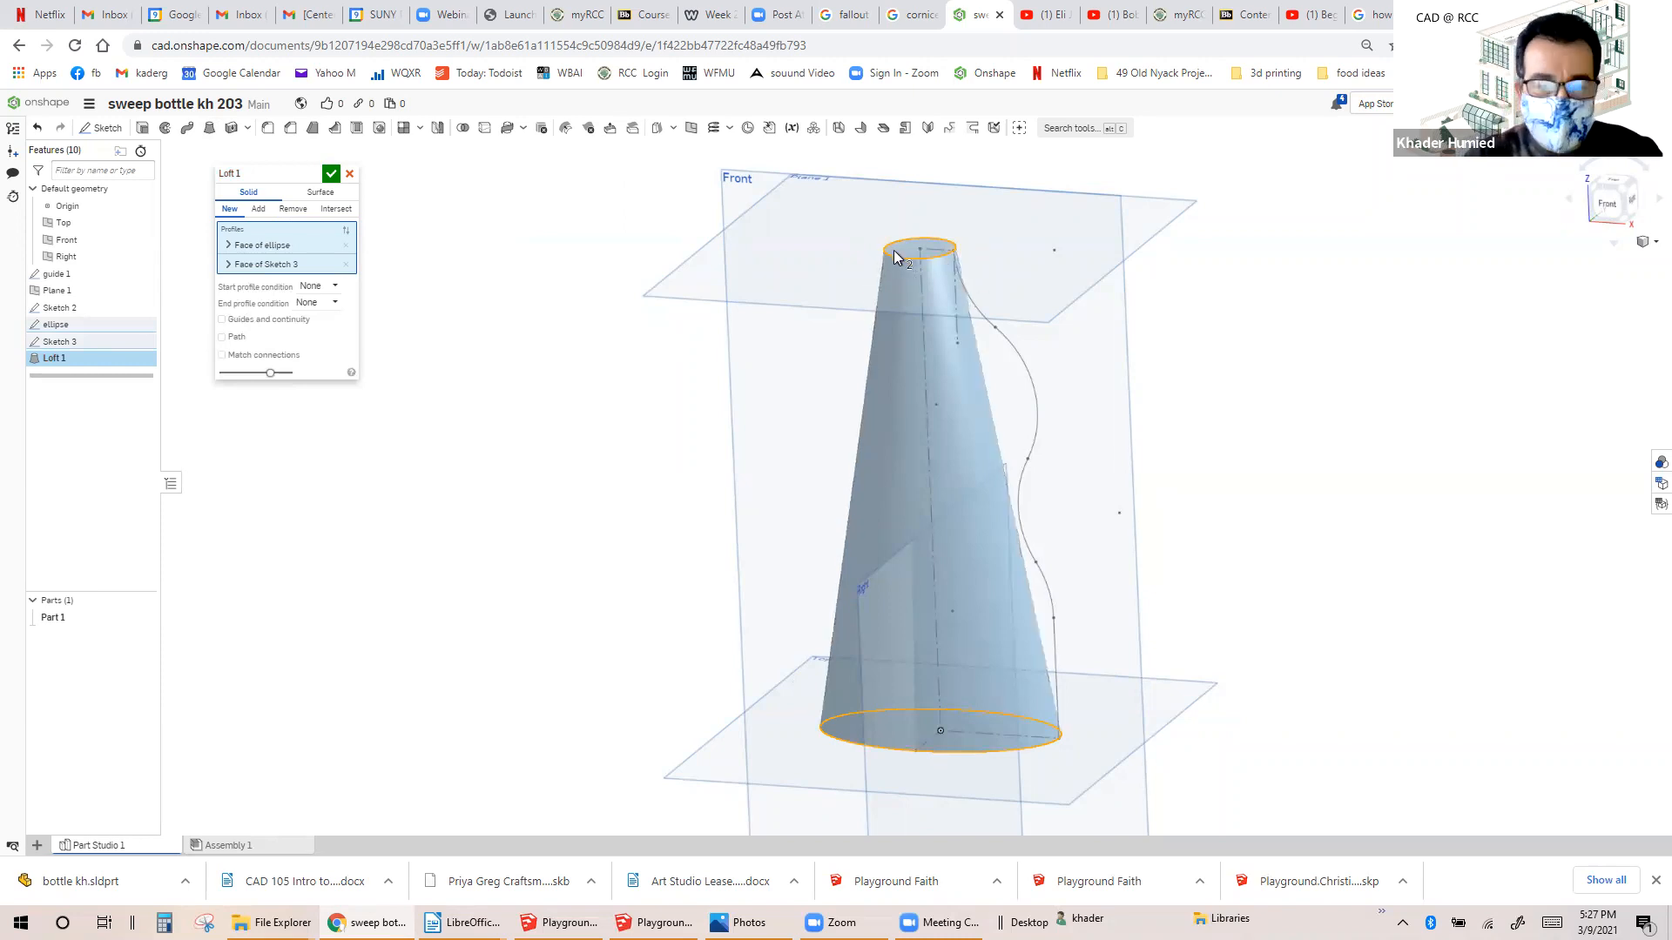
pyautogui.click(221, 320)
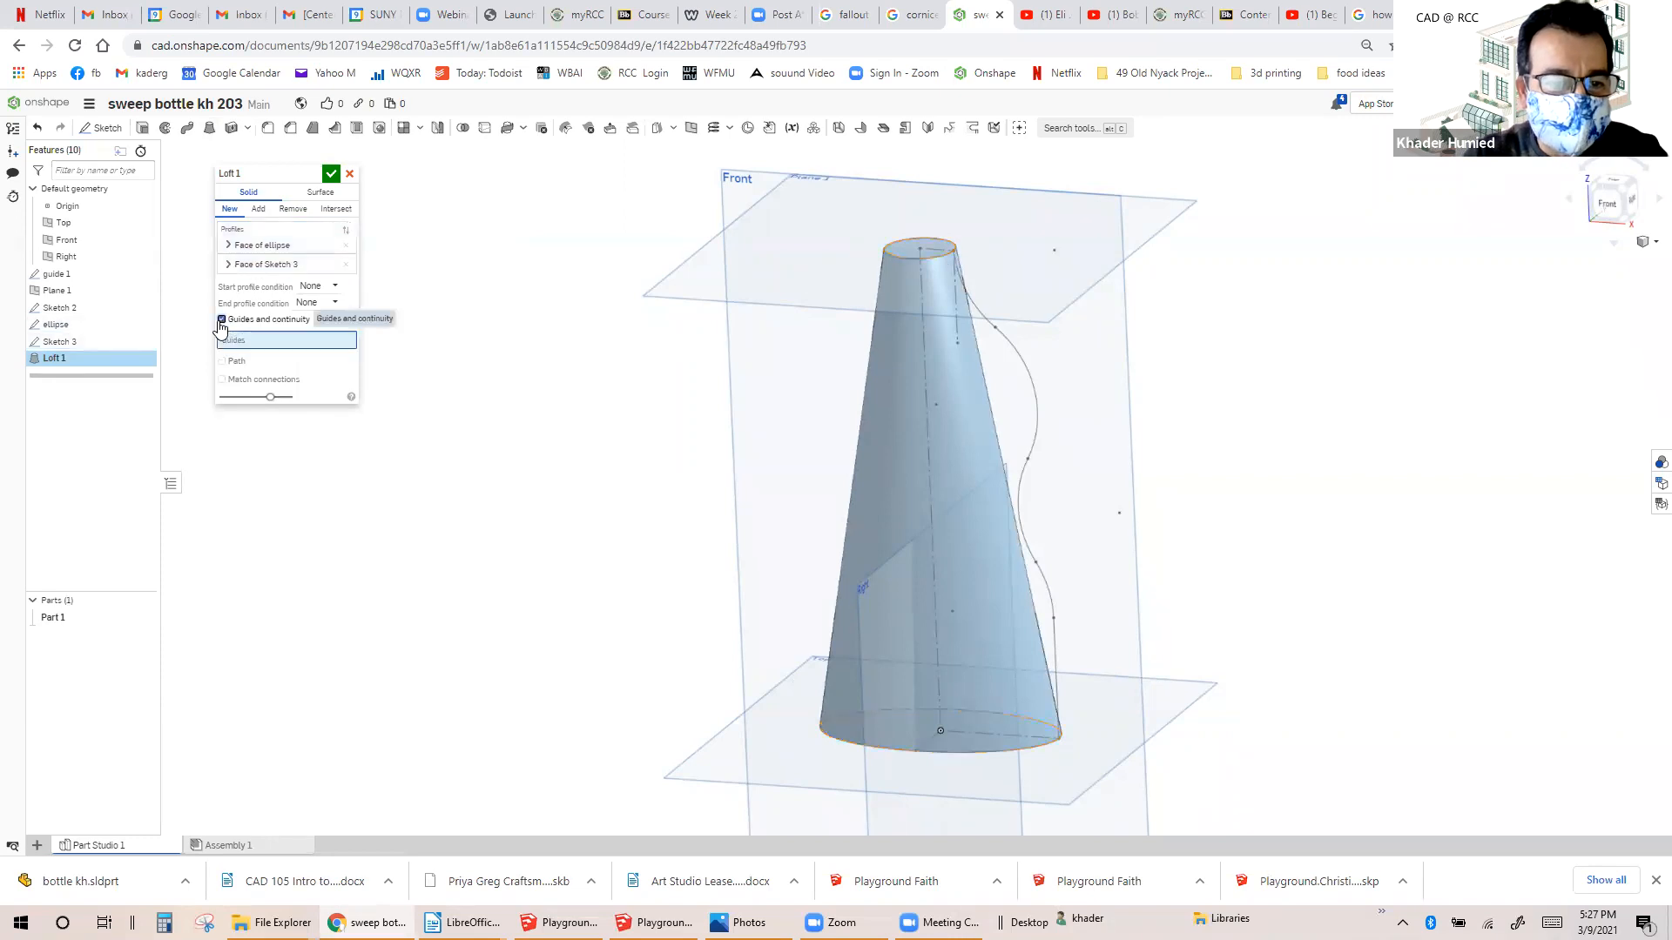
pyautogui.click(84, 277)
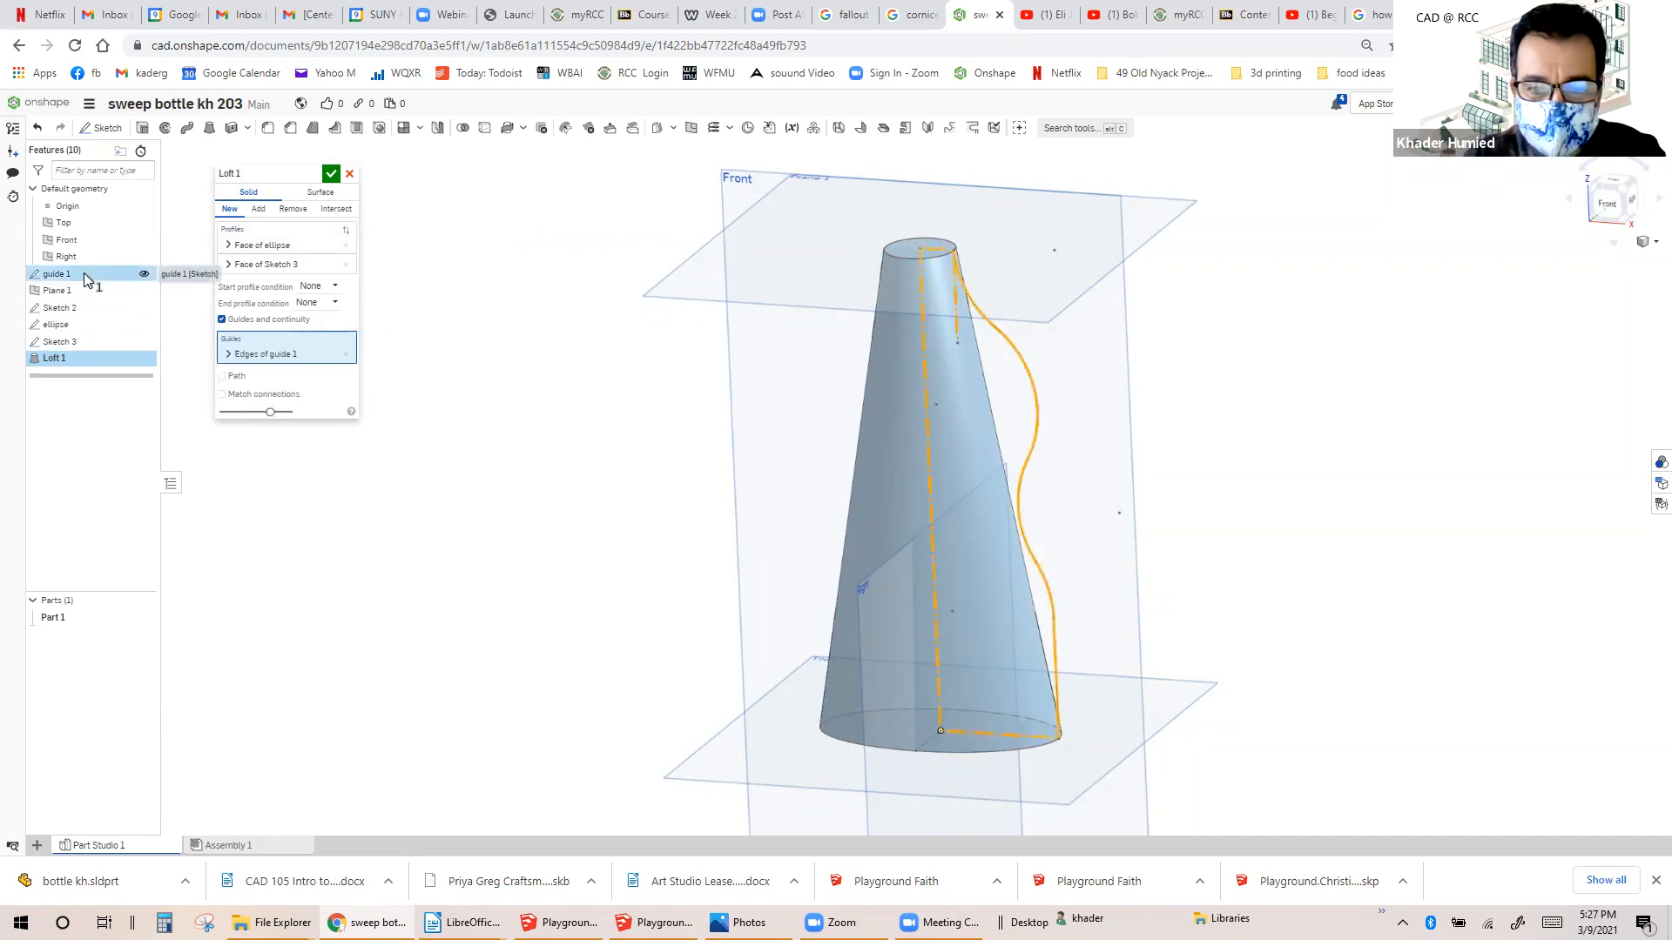
pyautogui.moveTo(550, 430); pyautogui.dragTo(568, 439, button='right')
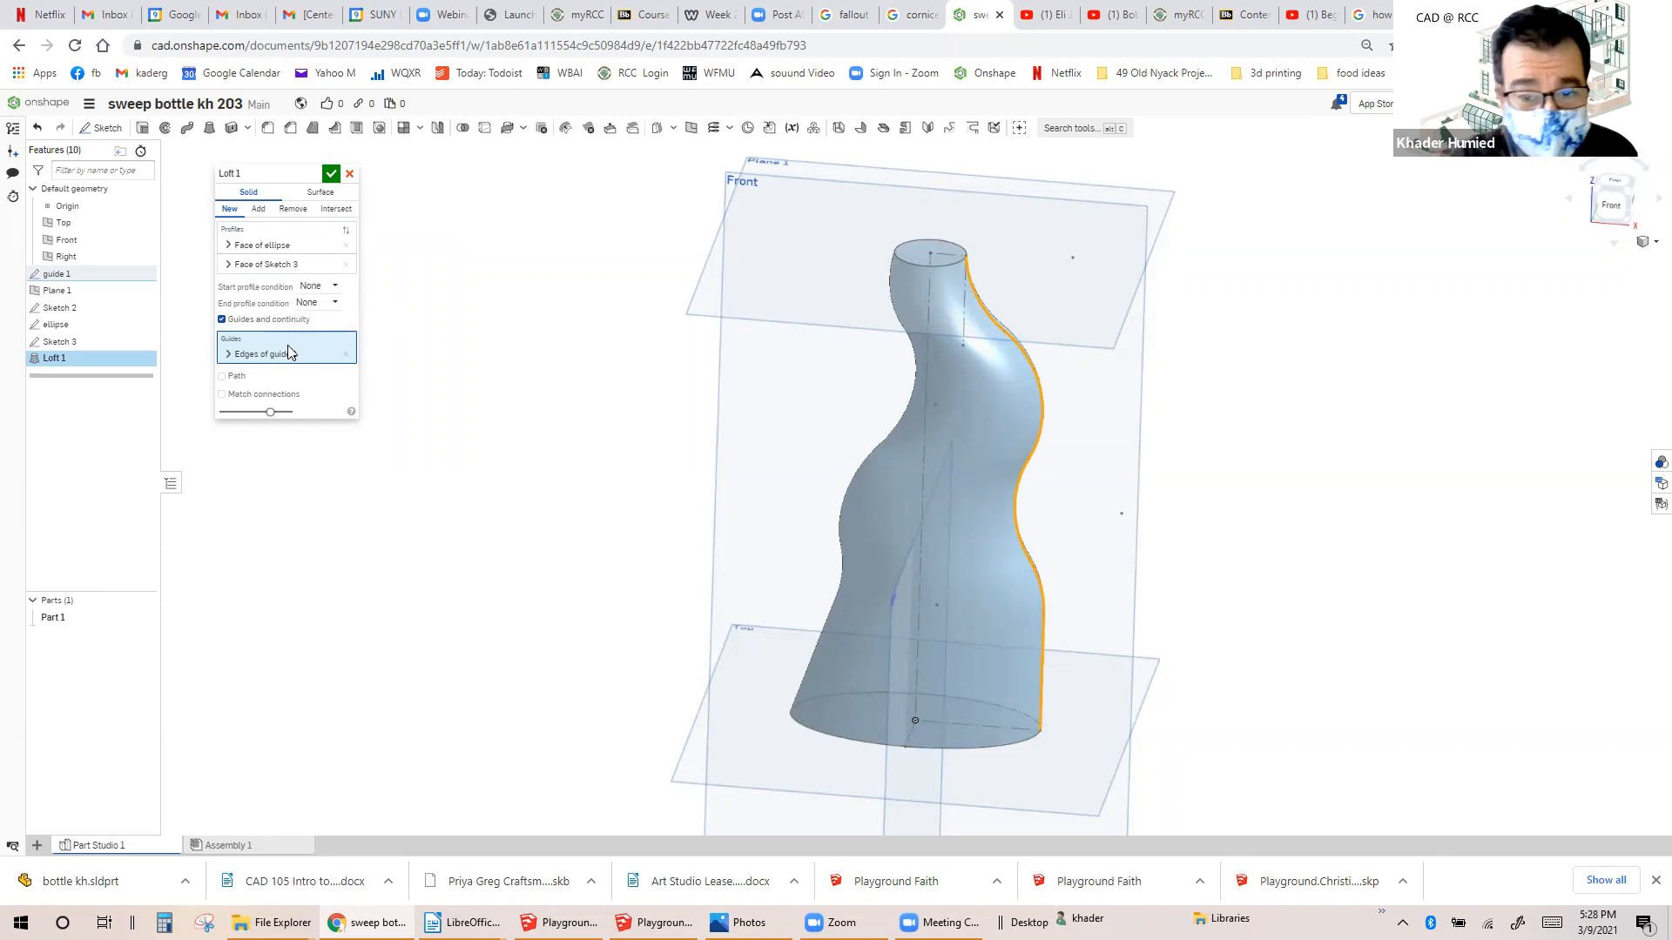
pyautogui.click(349, 175)
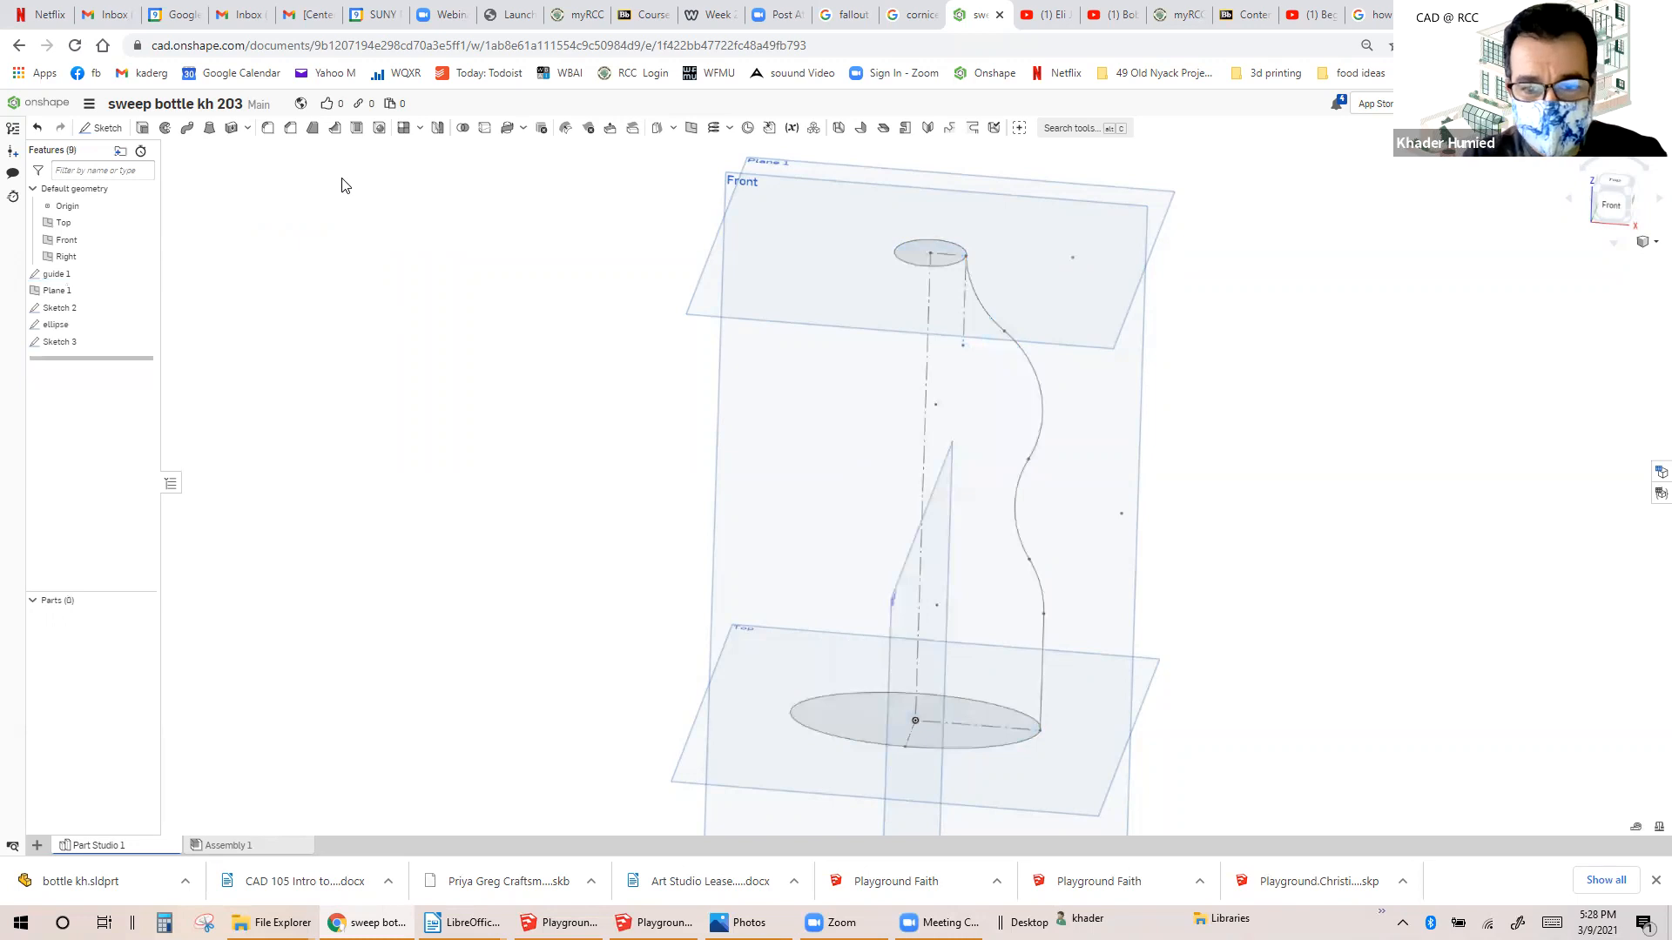
# Copy the guide 1 sketch.
pyautogui.scroll(2, 341, 185)
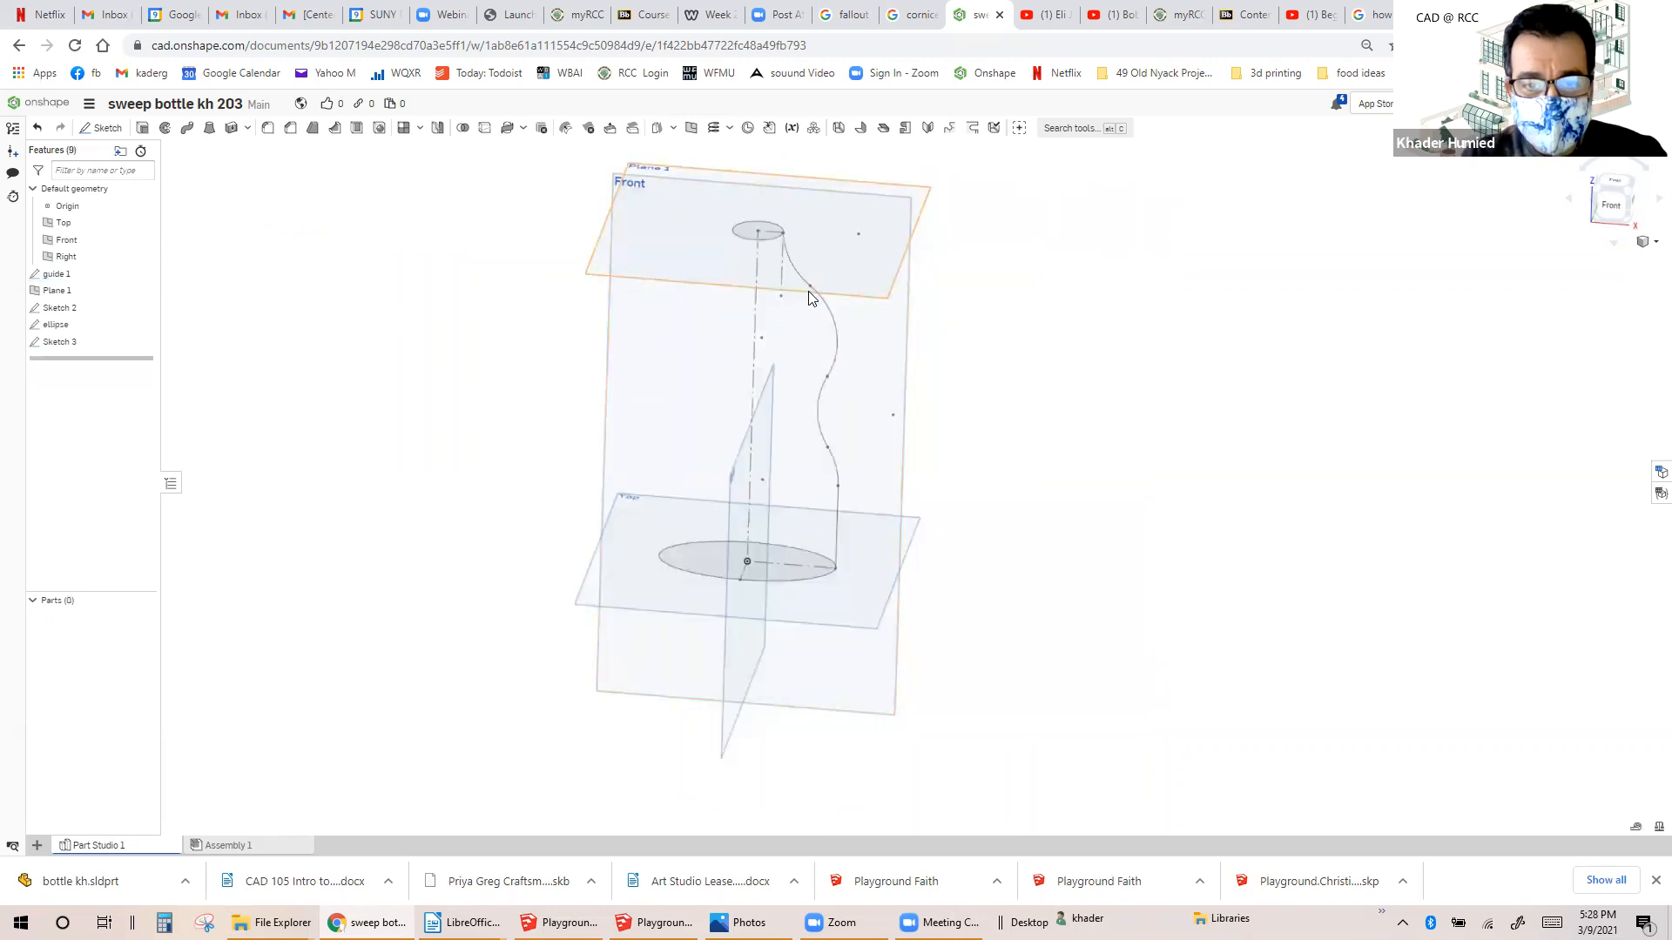
pyautogui.scroll(-3, 809, 294)
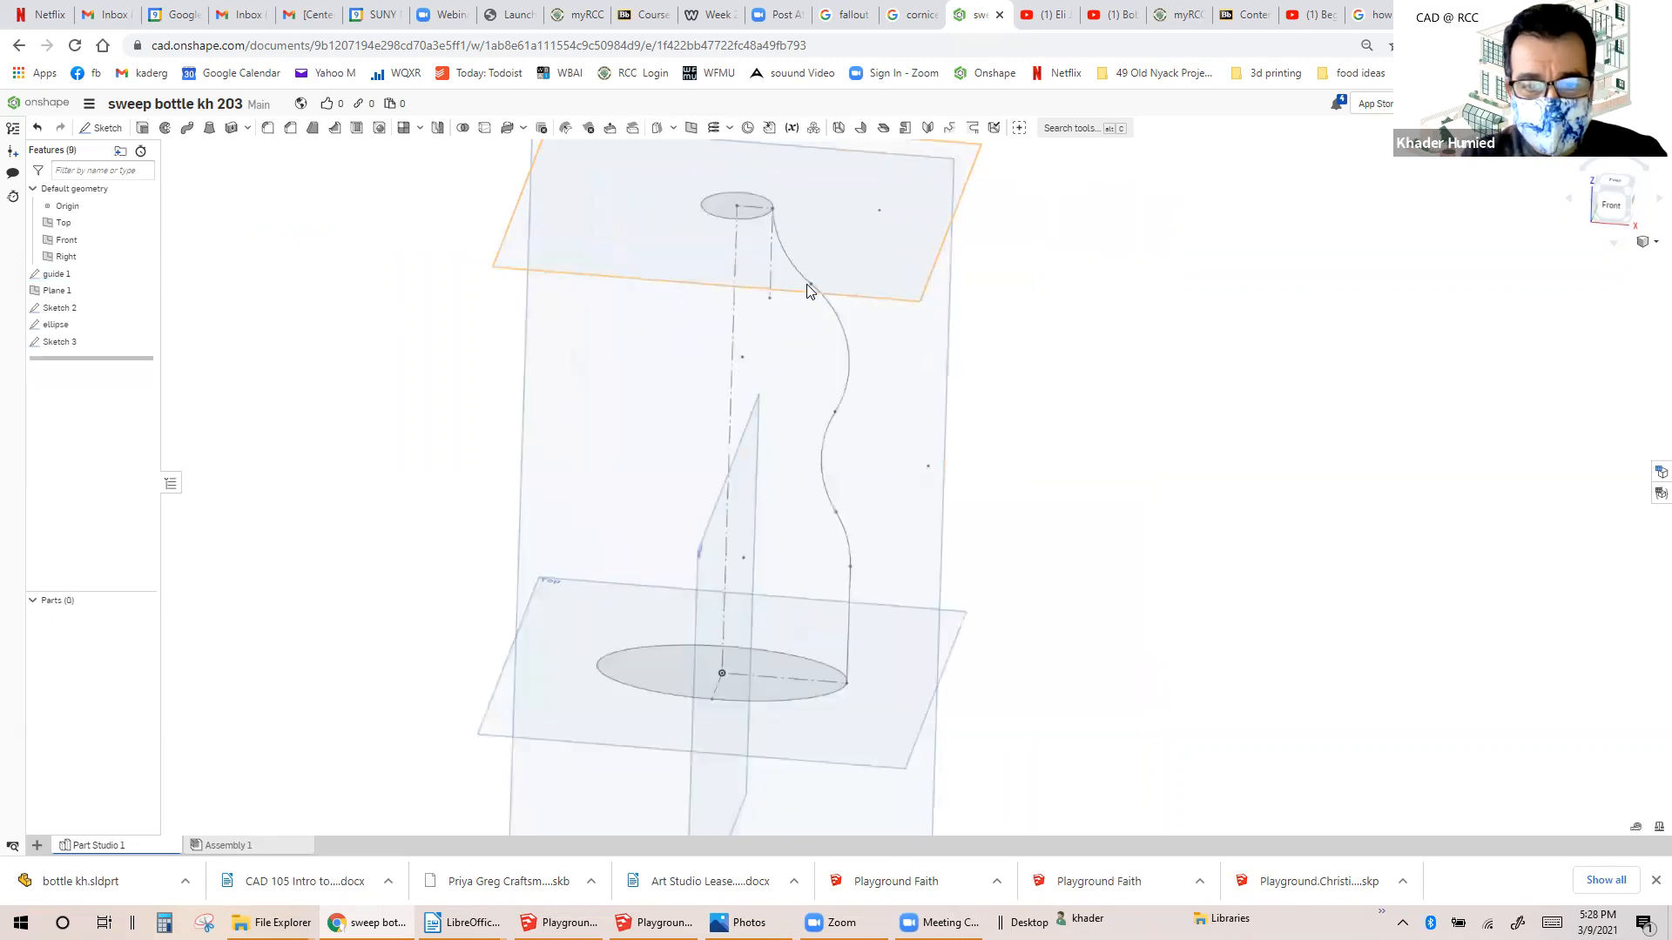
pyautogui.click(86, 278)
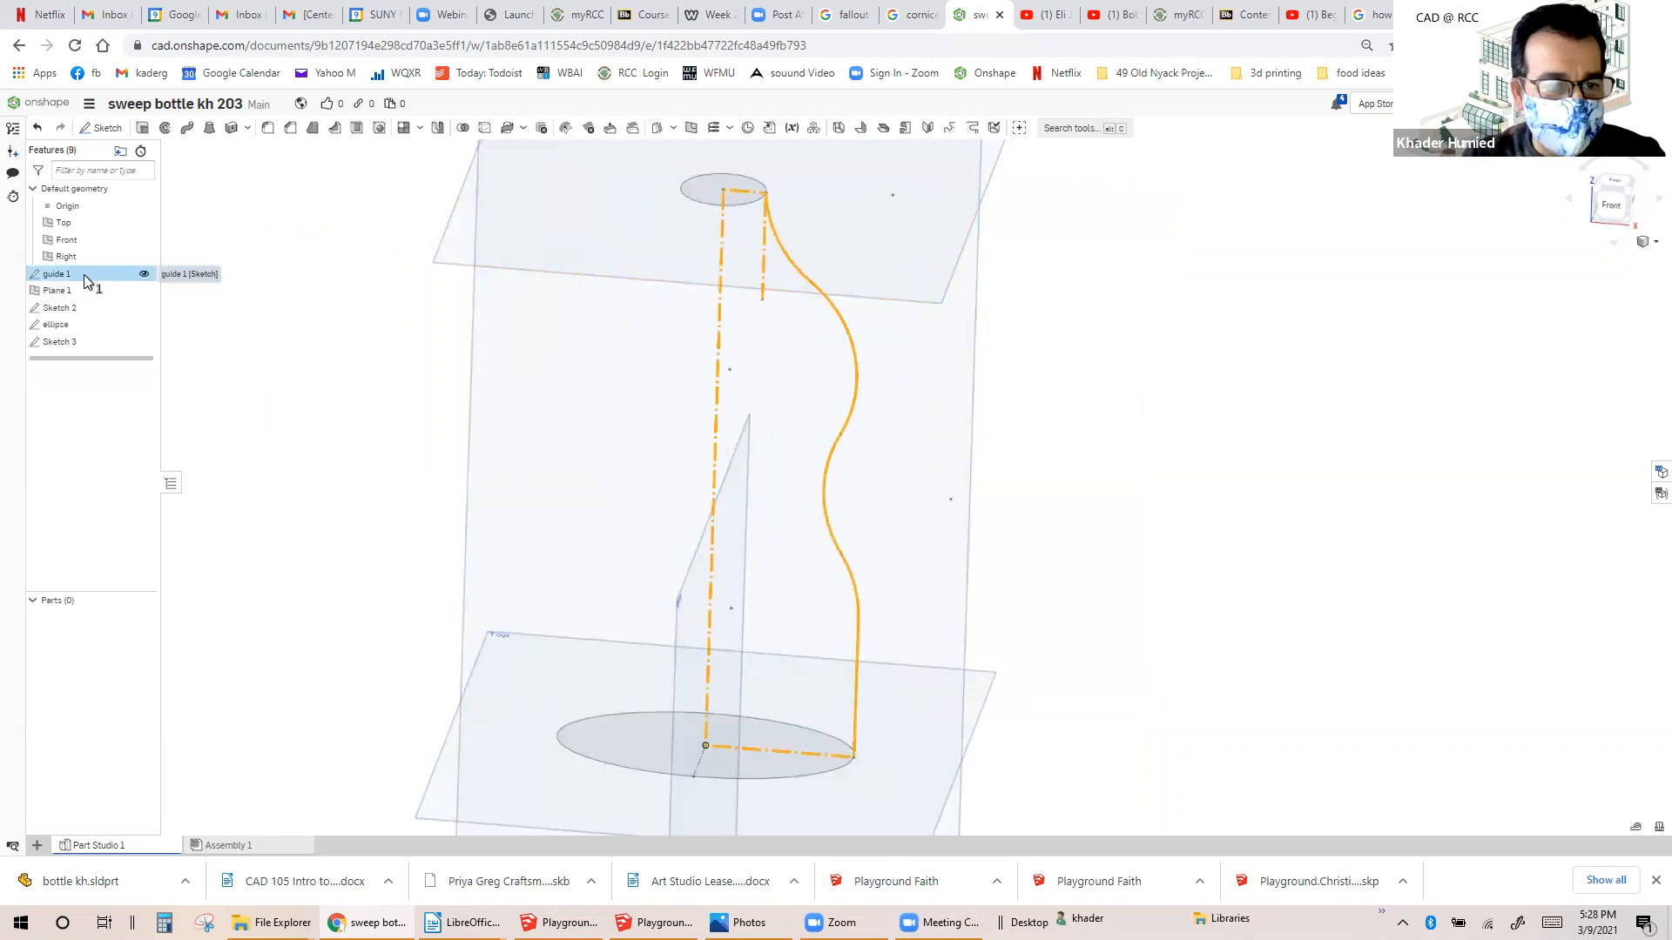
pyautogui.rightClick(84, 277)
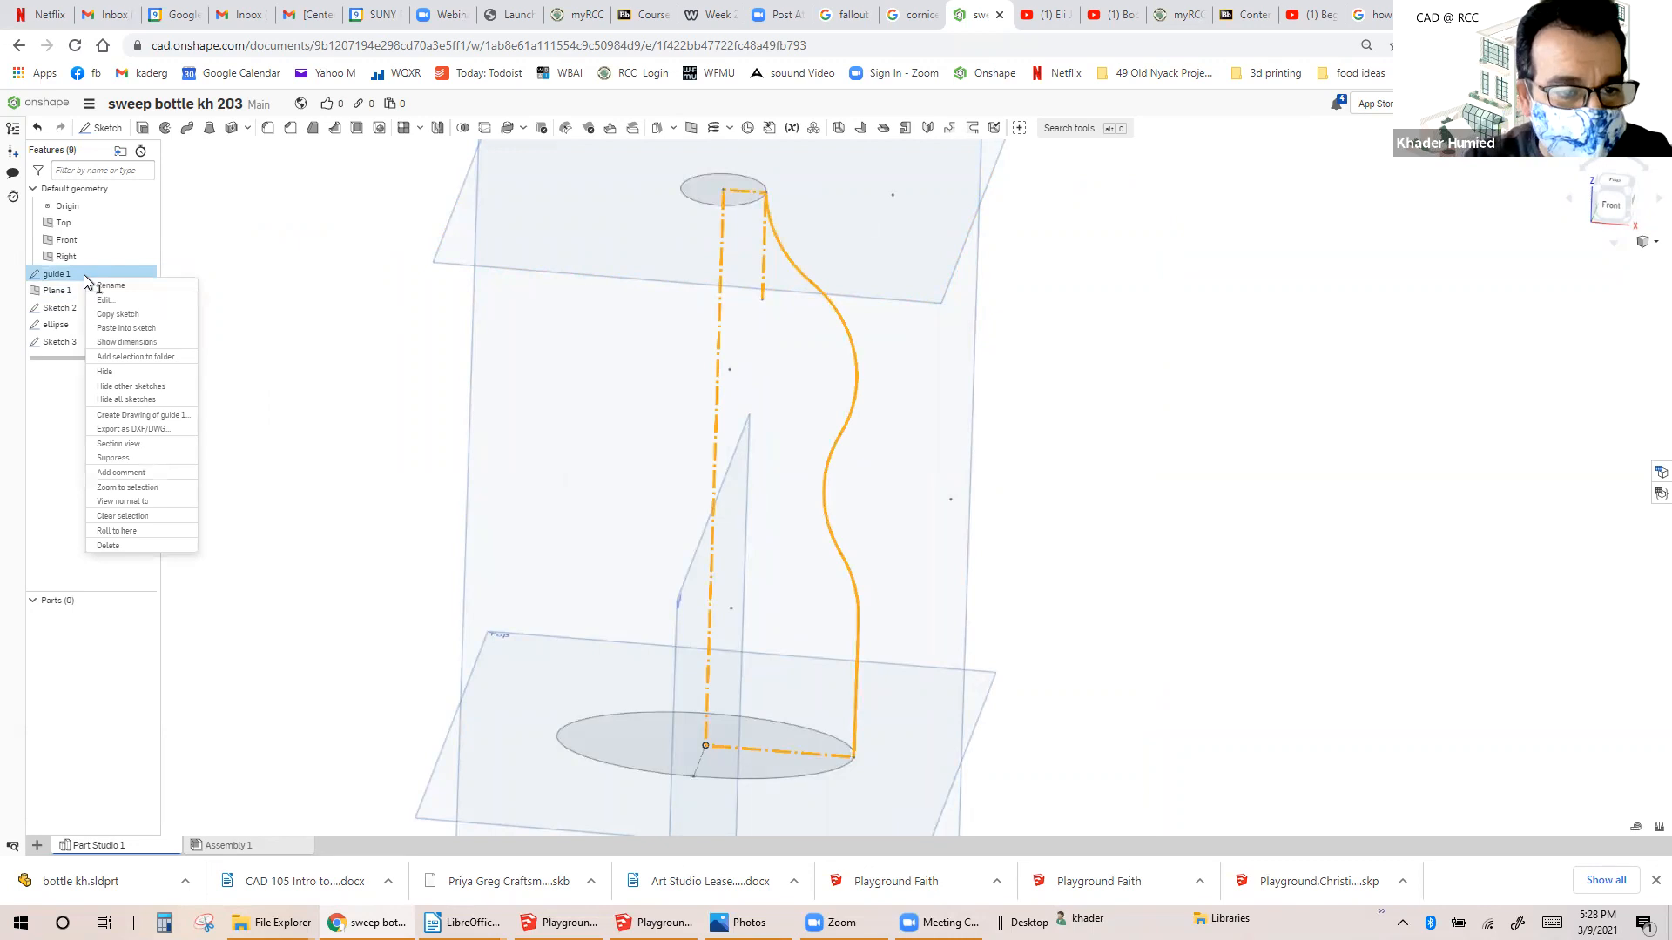
pyautogui.click(104, 312)
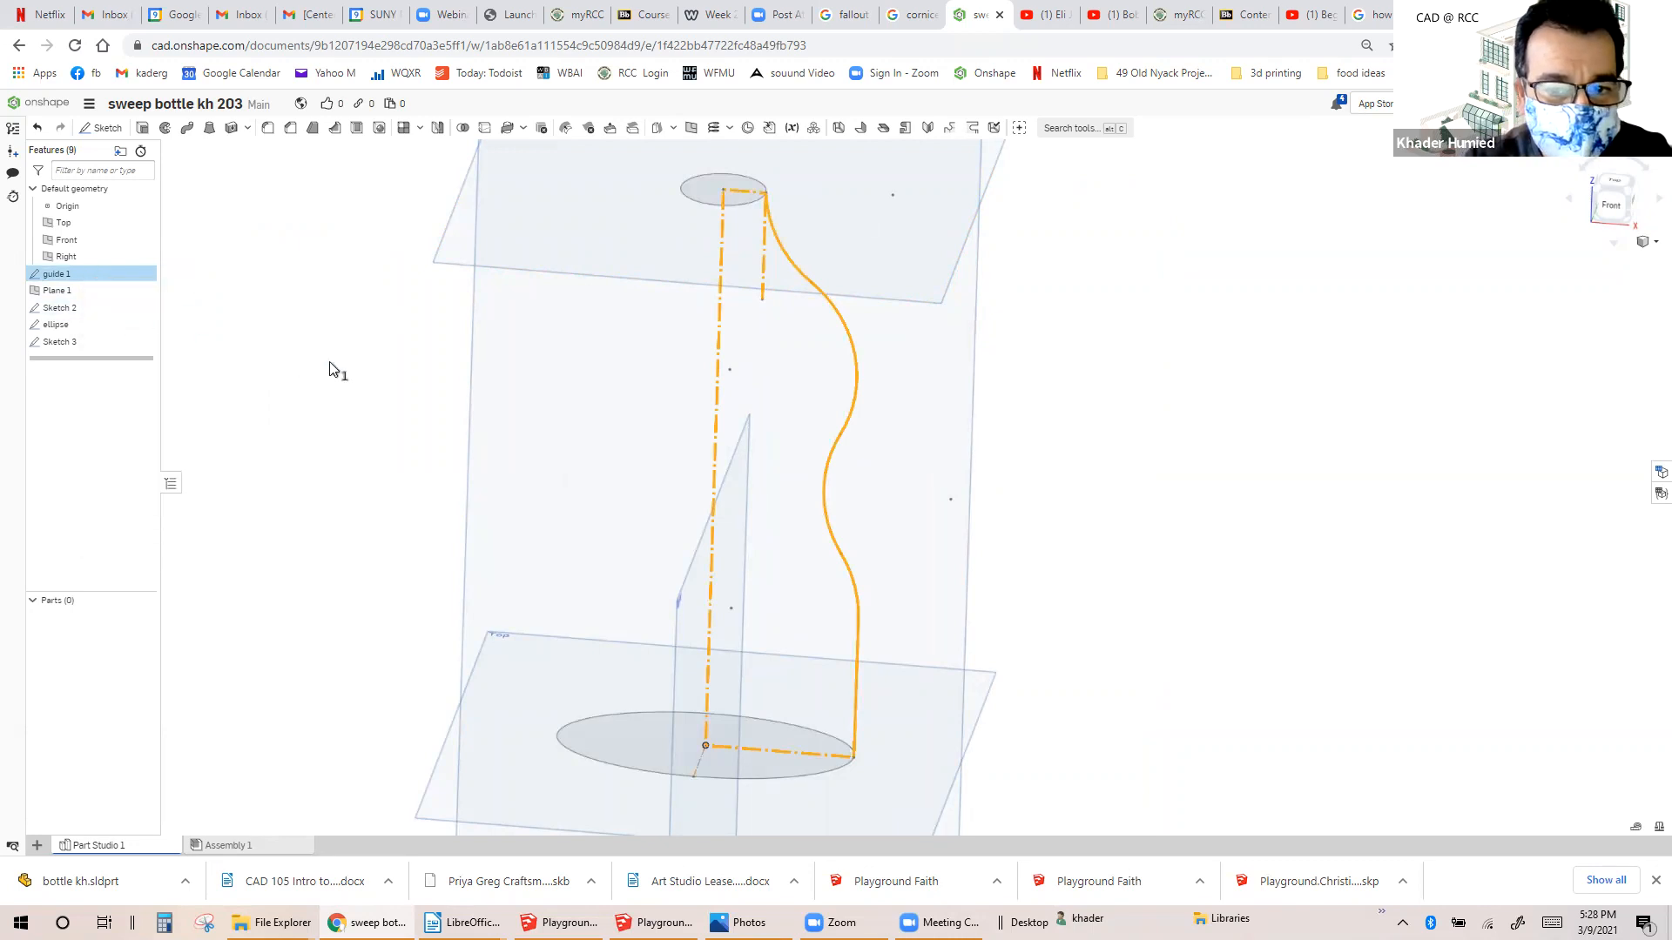
# Paste the copied guide sketch onto the Front plane as a new sketch.
pyautogui.scroll(-5, 478, 375)
pyautogui.click(699, 395)
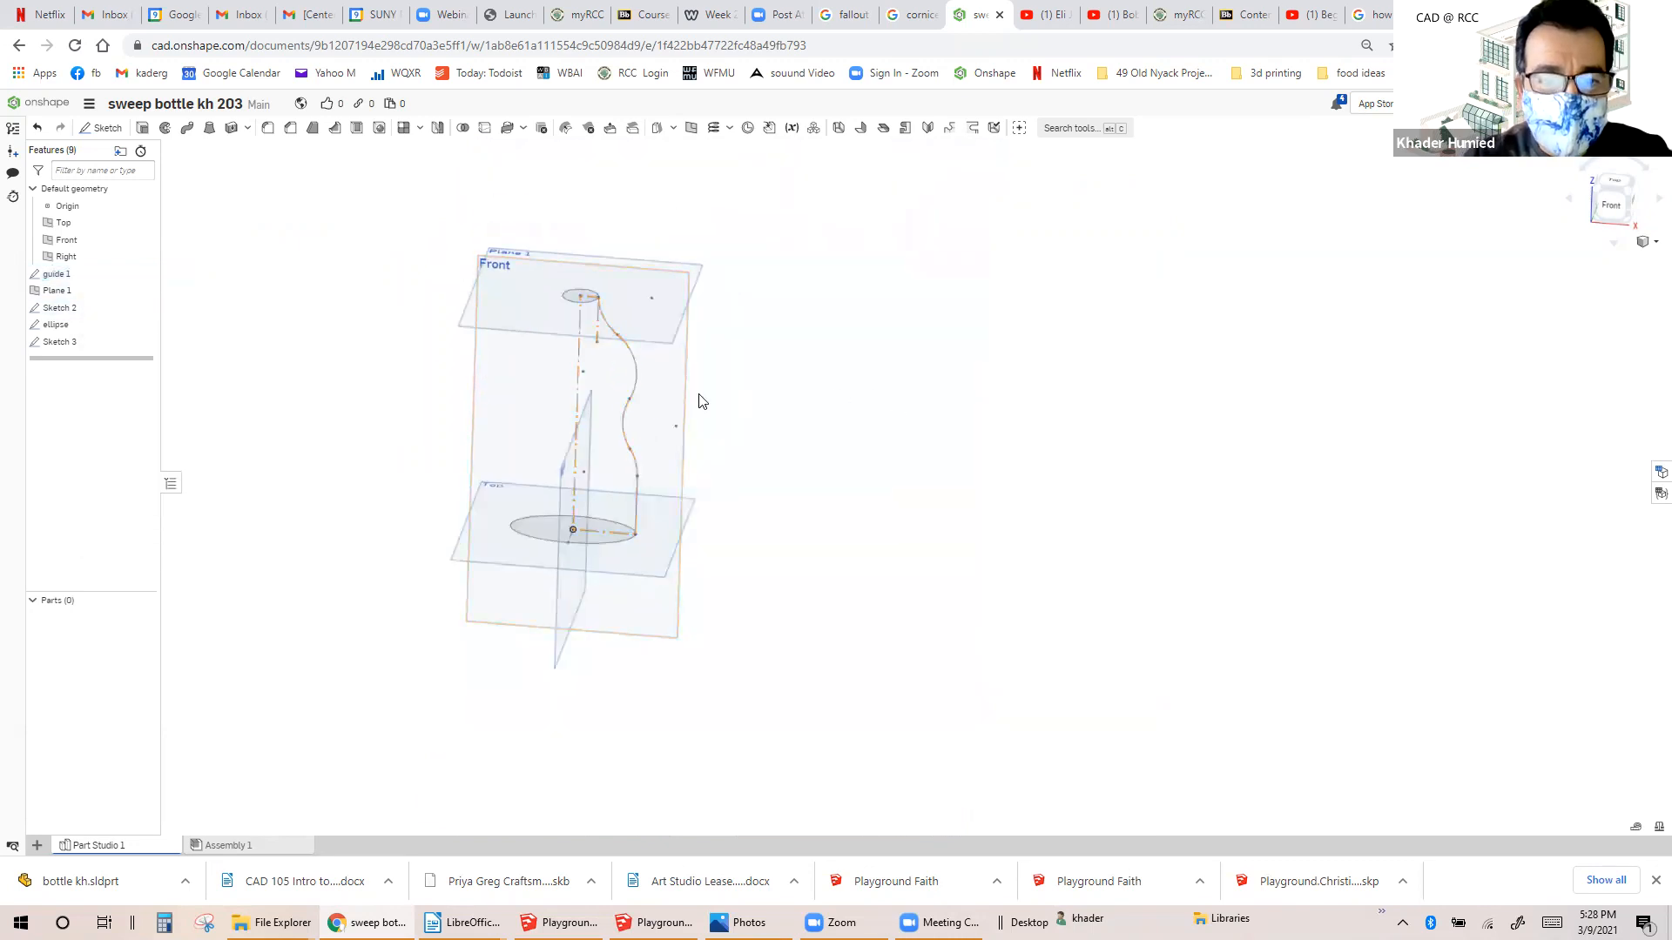
pyautogui.click(484, 391)
pyautogui.rightClick(481, 384)
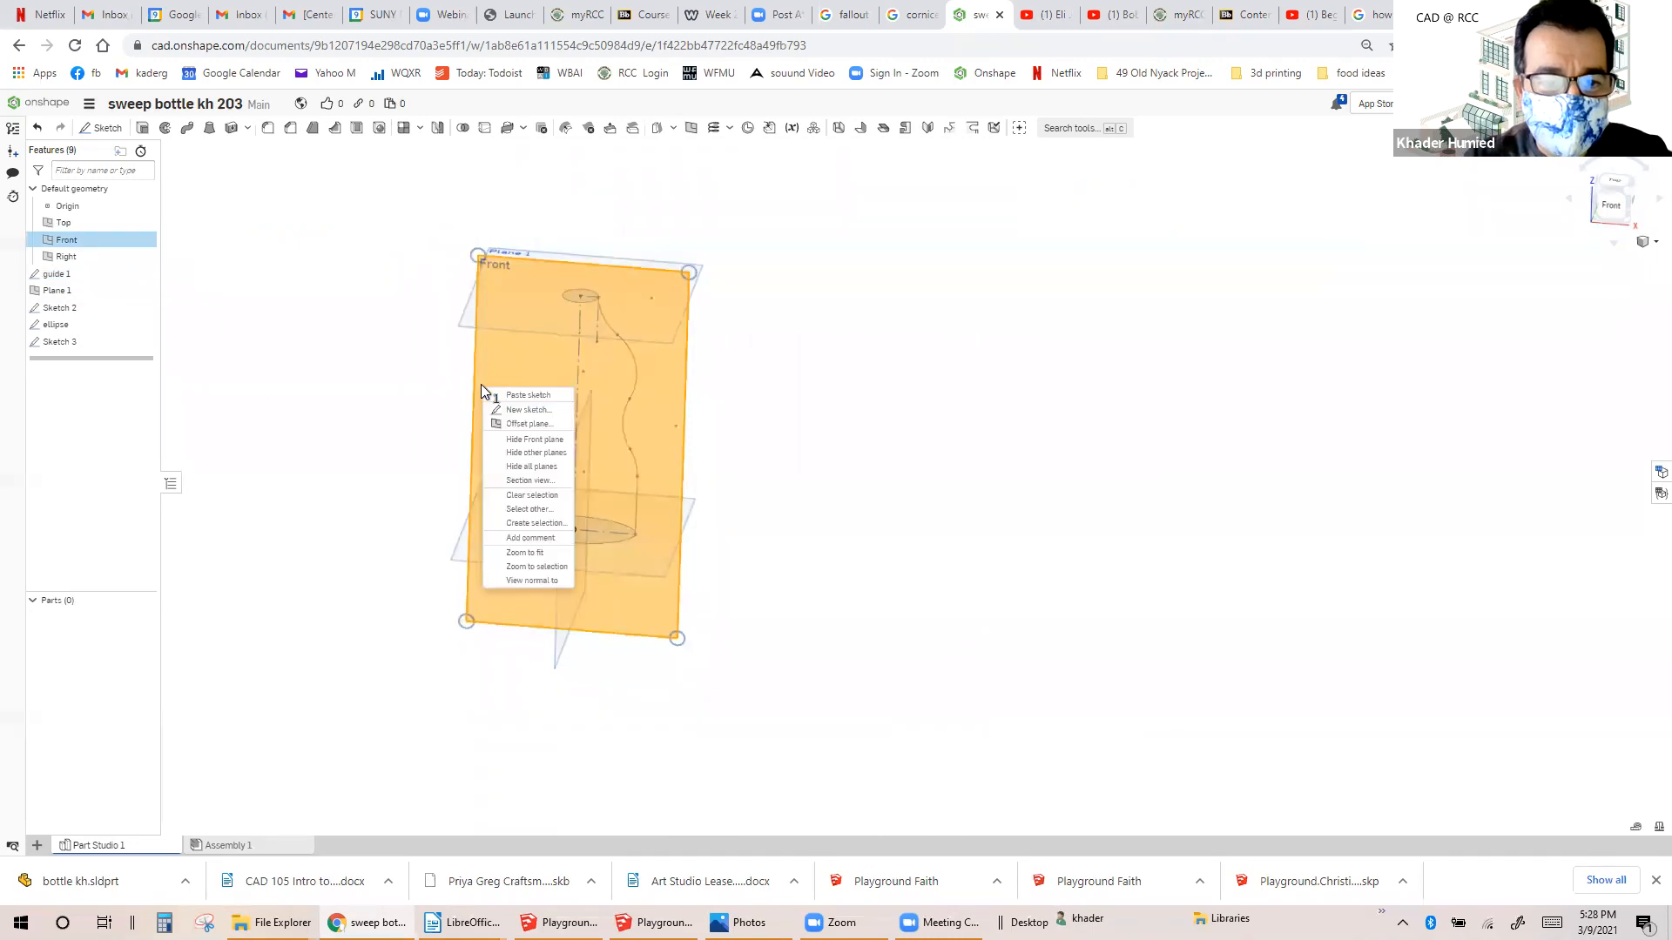
pyautogui.click(503, 394)
pyautogui.hotkey('ctrl', 'v')
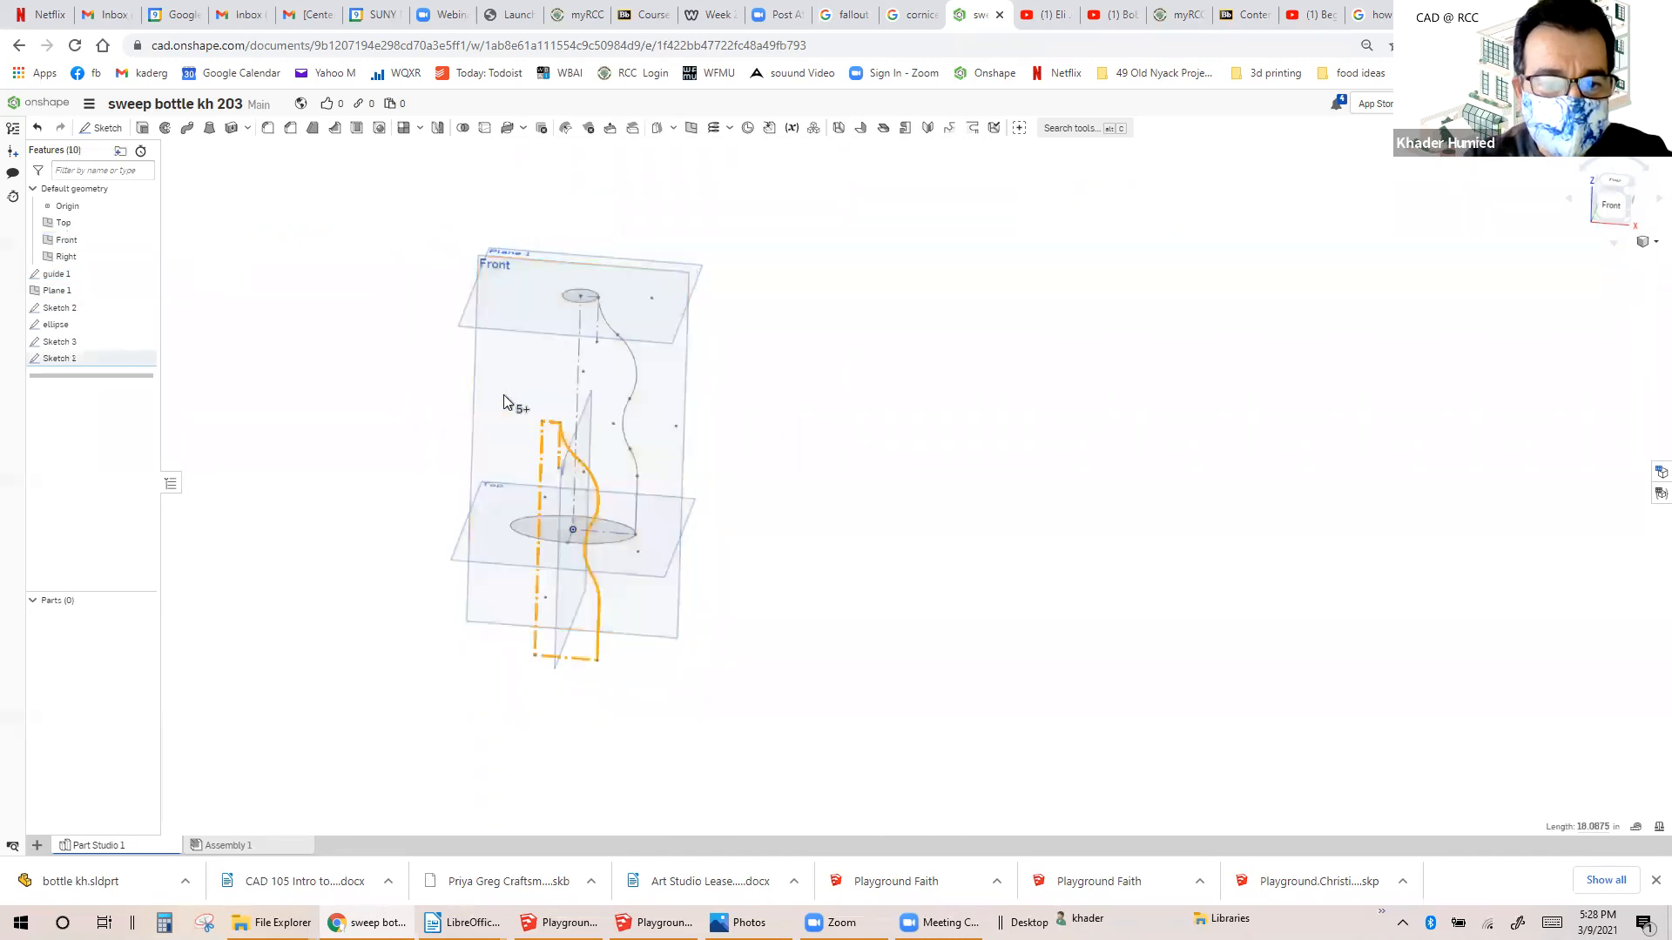
pyautogui.click(590, 644)
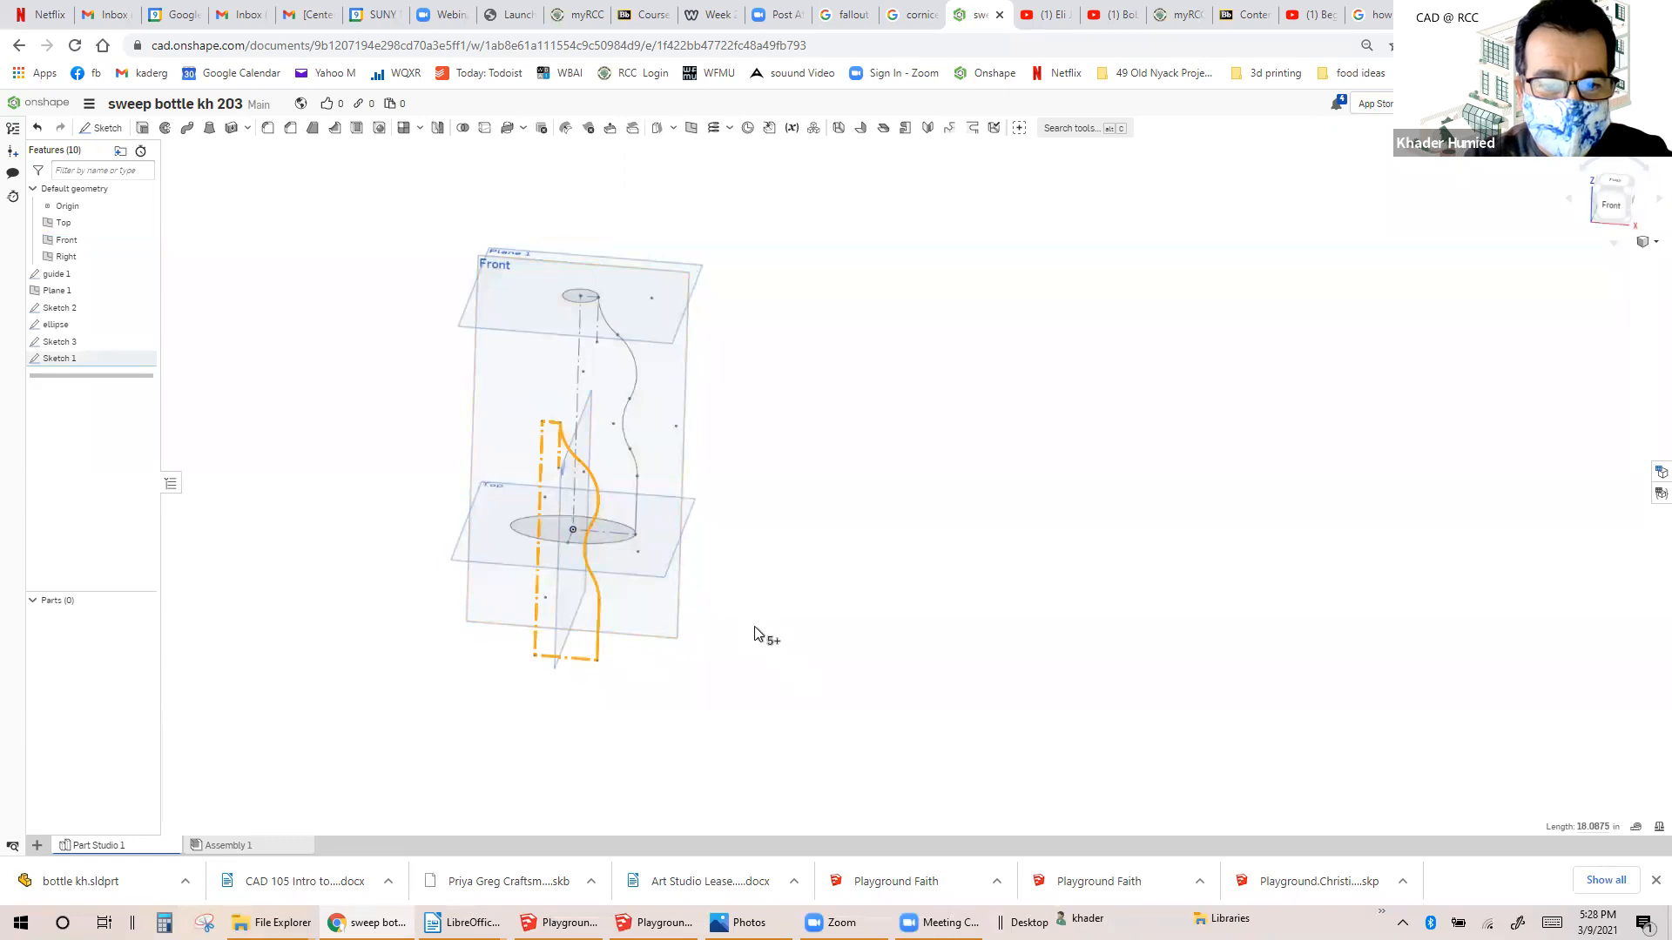
pyautogui.moveTo(777, 615); pyautogui.dragTo(781, 558, button='right')
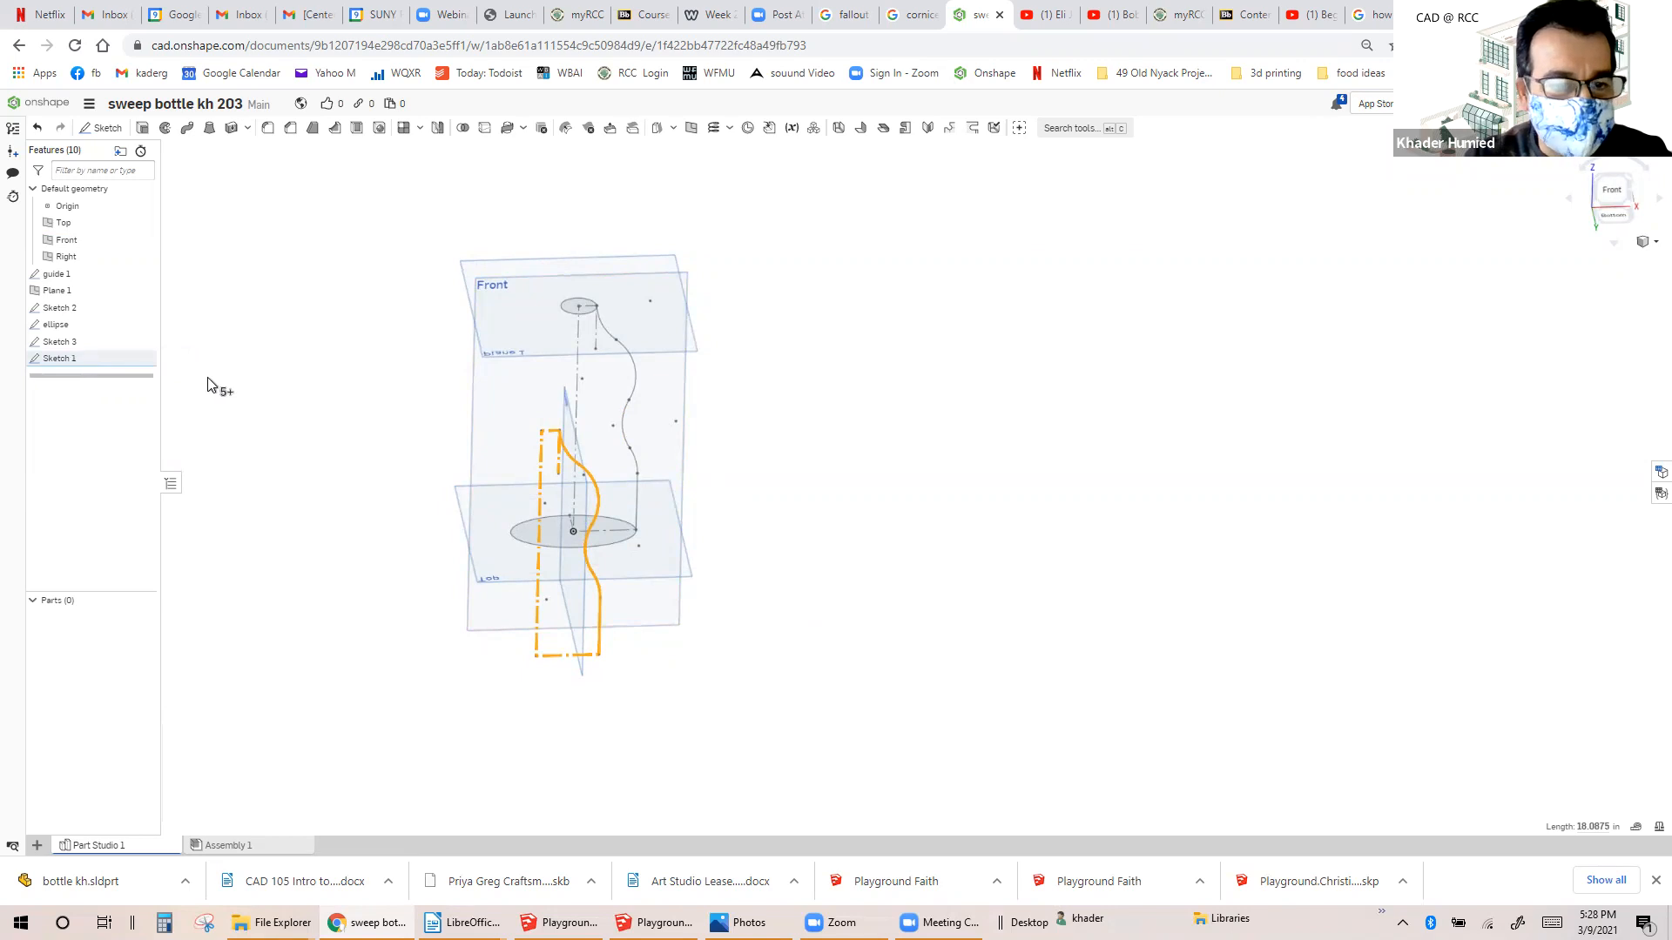
# Rename the pasted sketch as guide2.
pyautogui.click(242, 438)
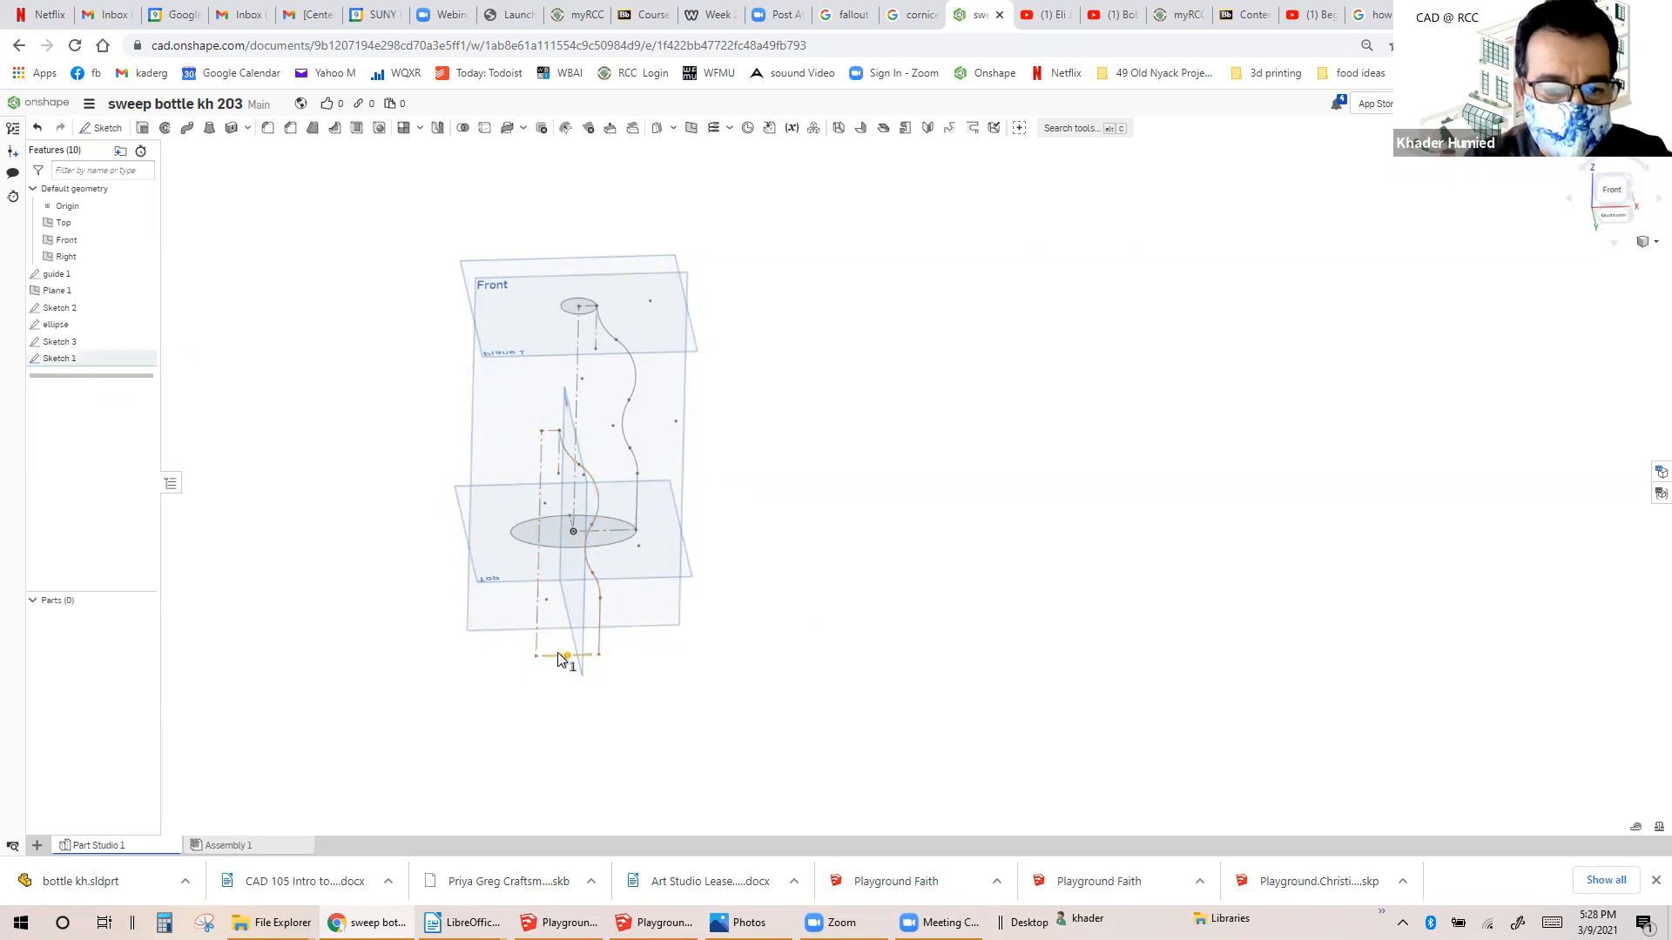
pyautogui.rightClick(104, 361)
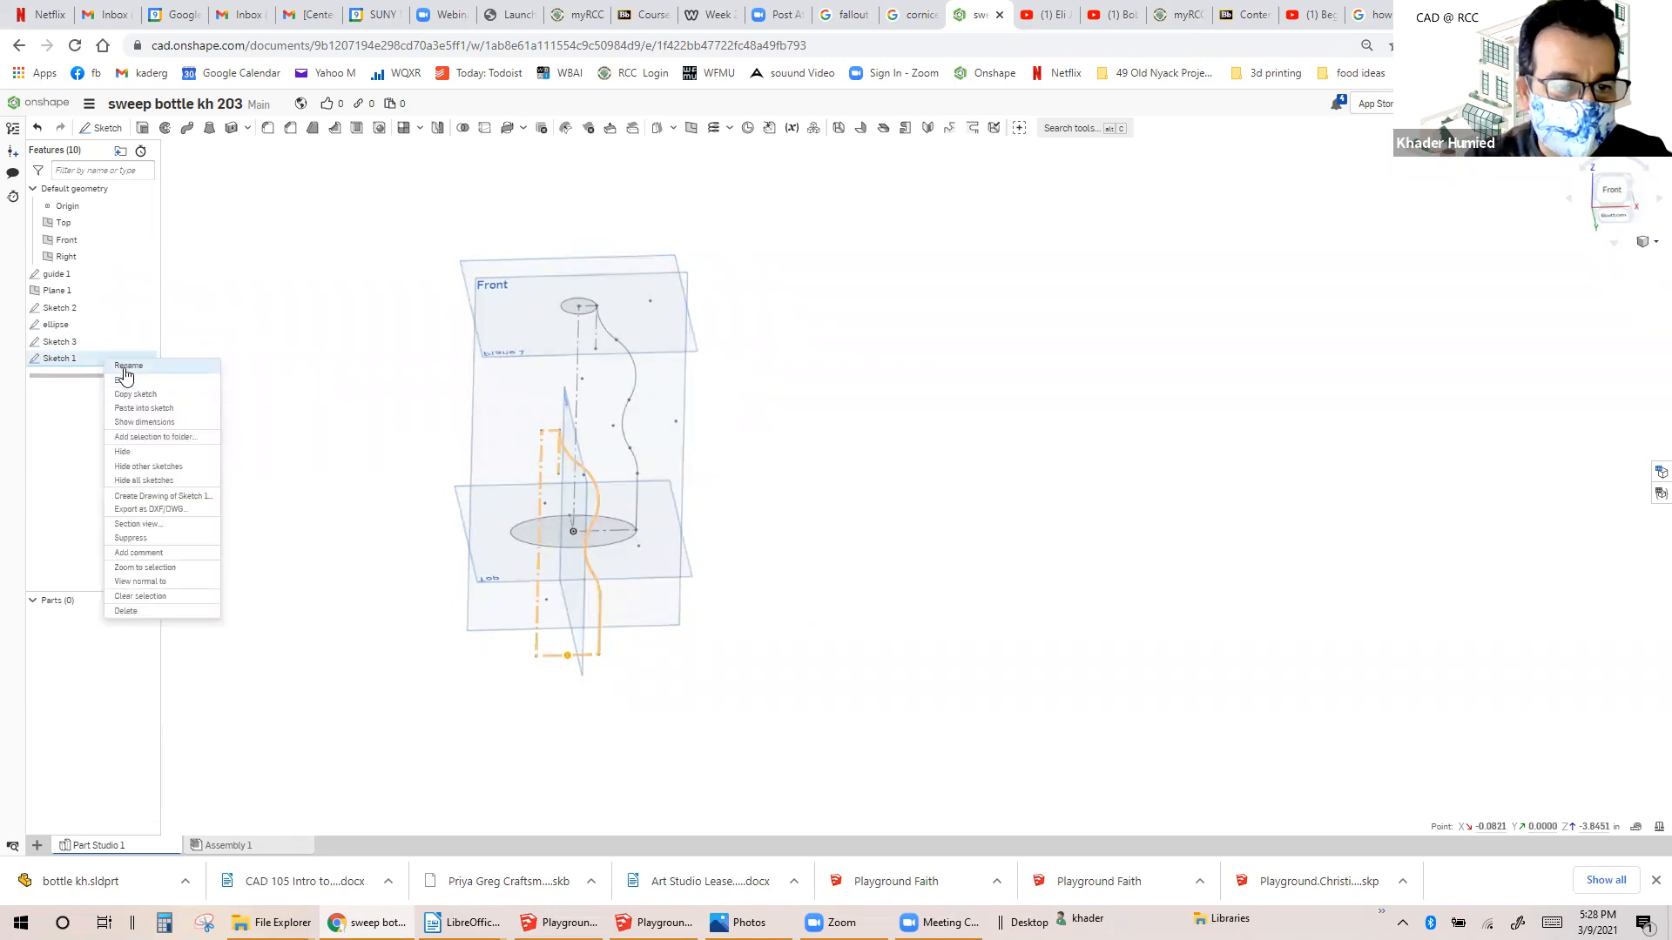
pyautogui.click(126, 366)
pyautogui.write('g')
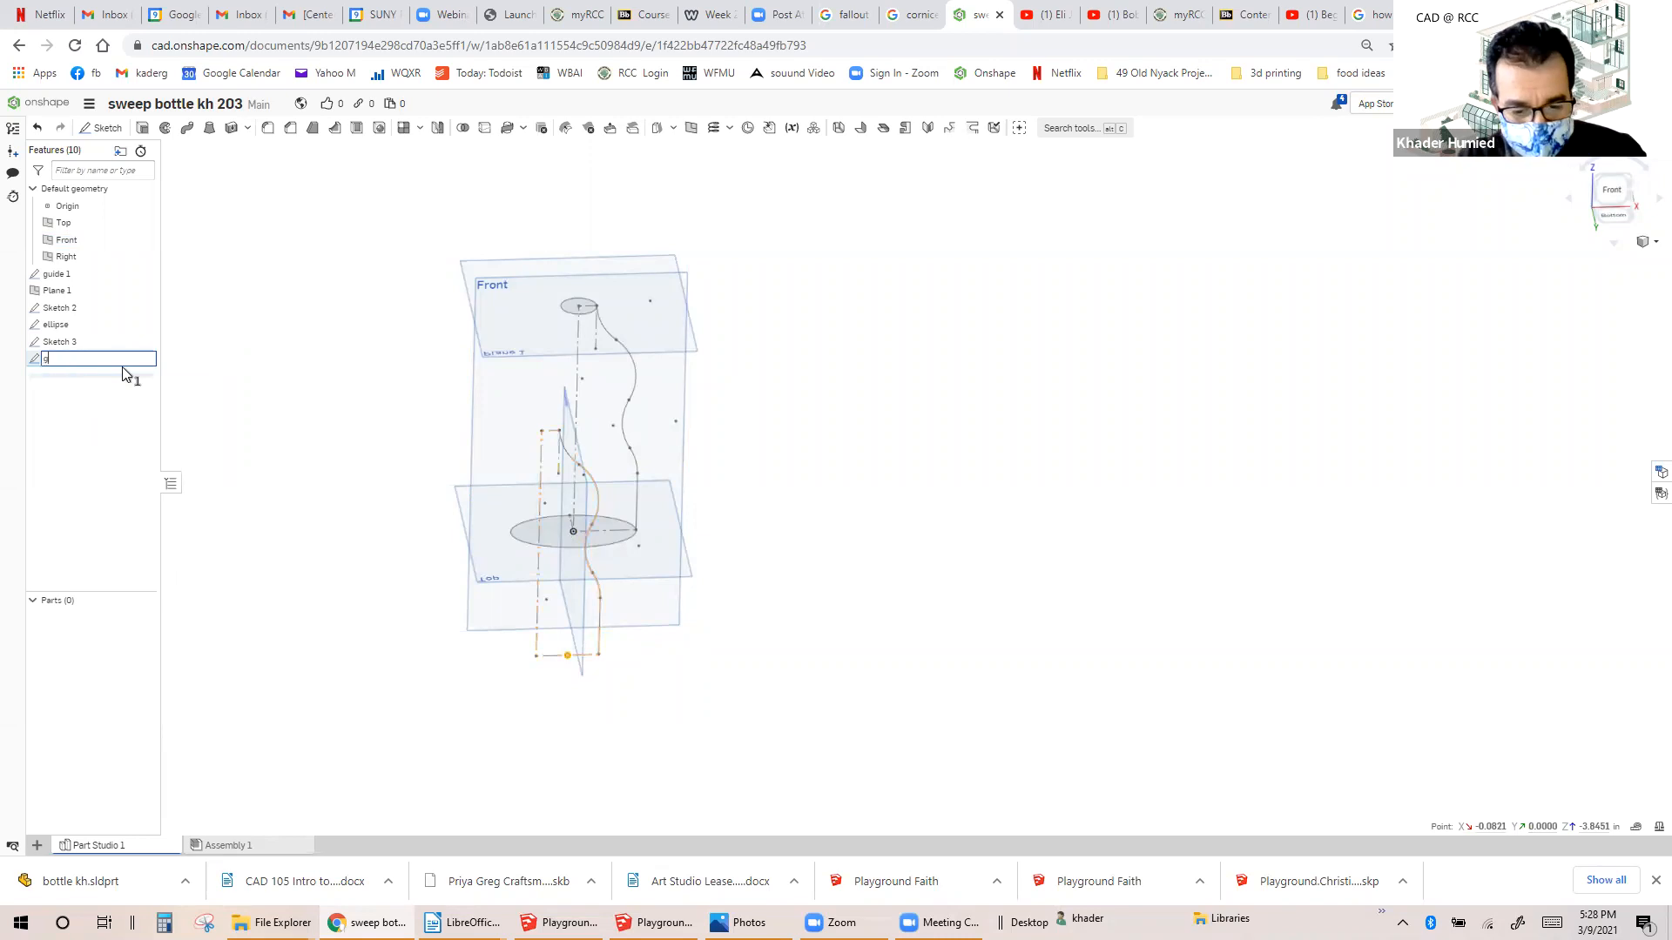
pyautogui.write('uide2')
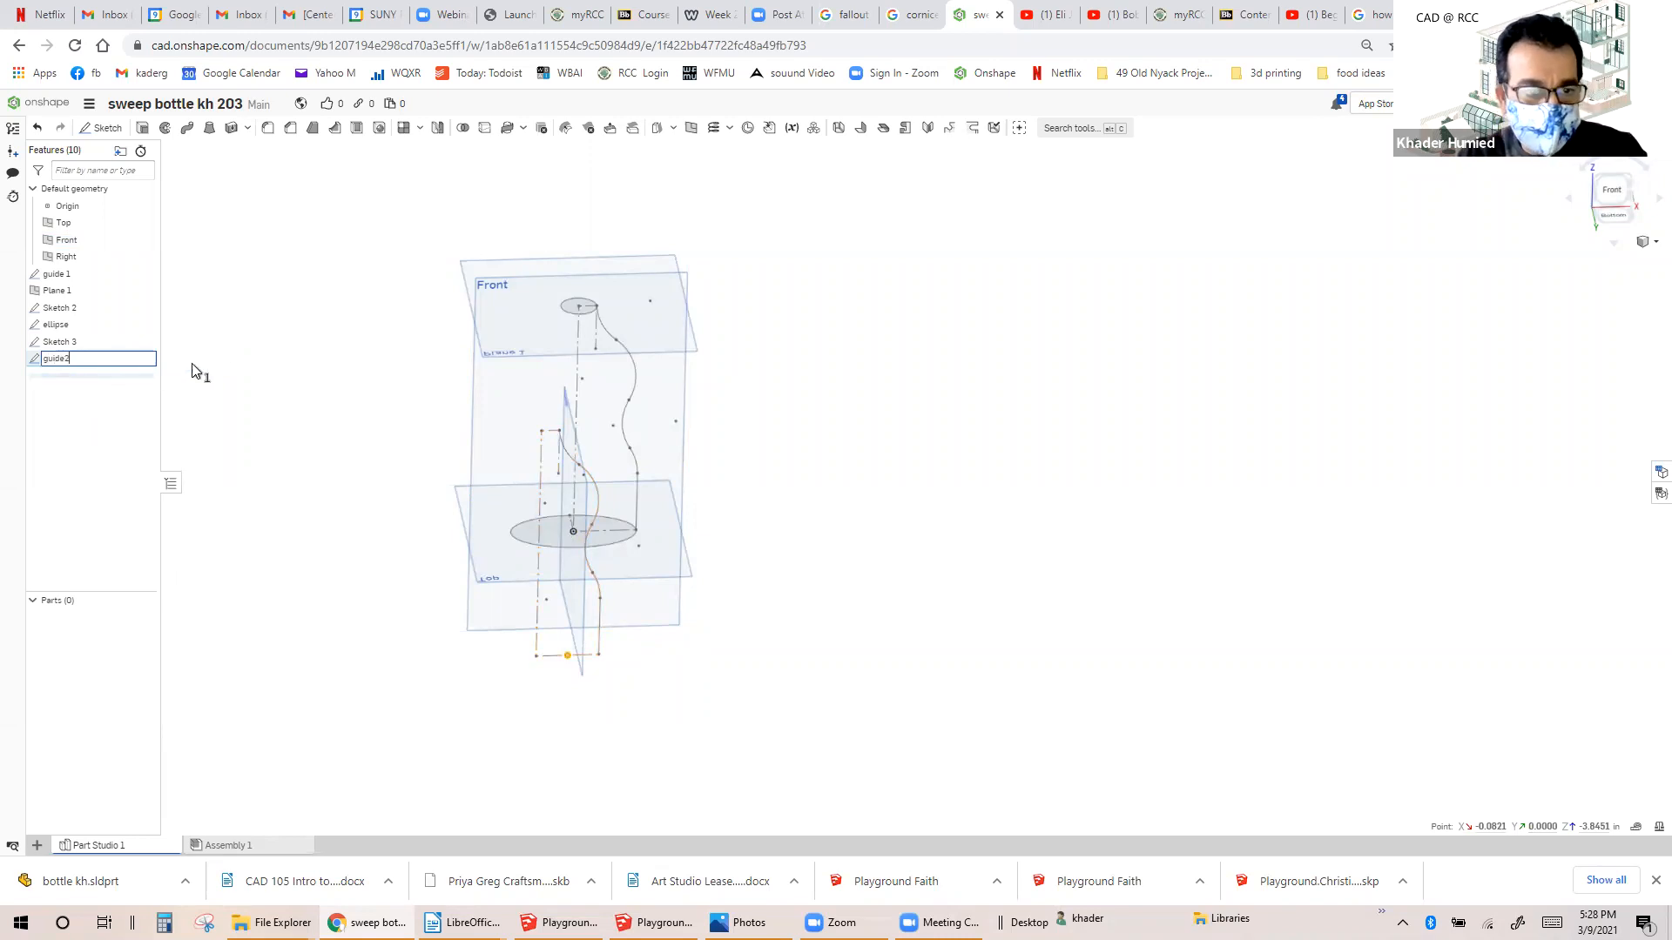
pyautogui.press('Return')
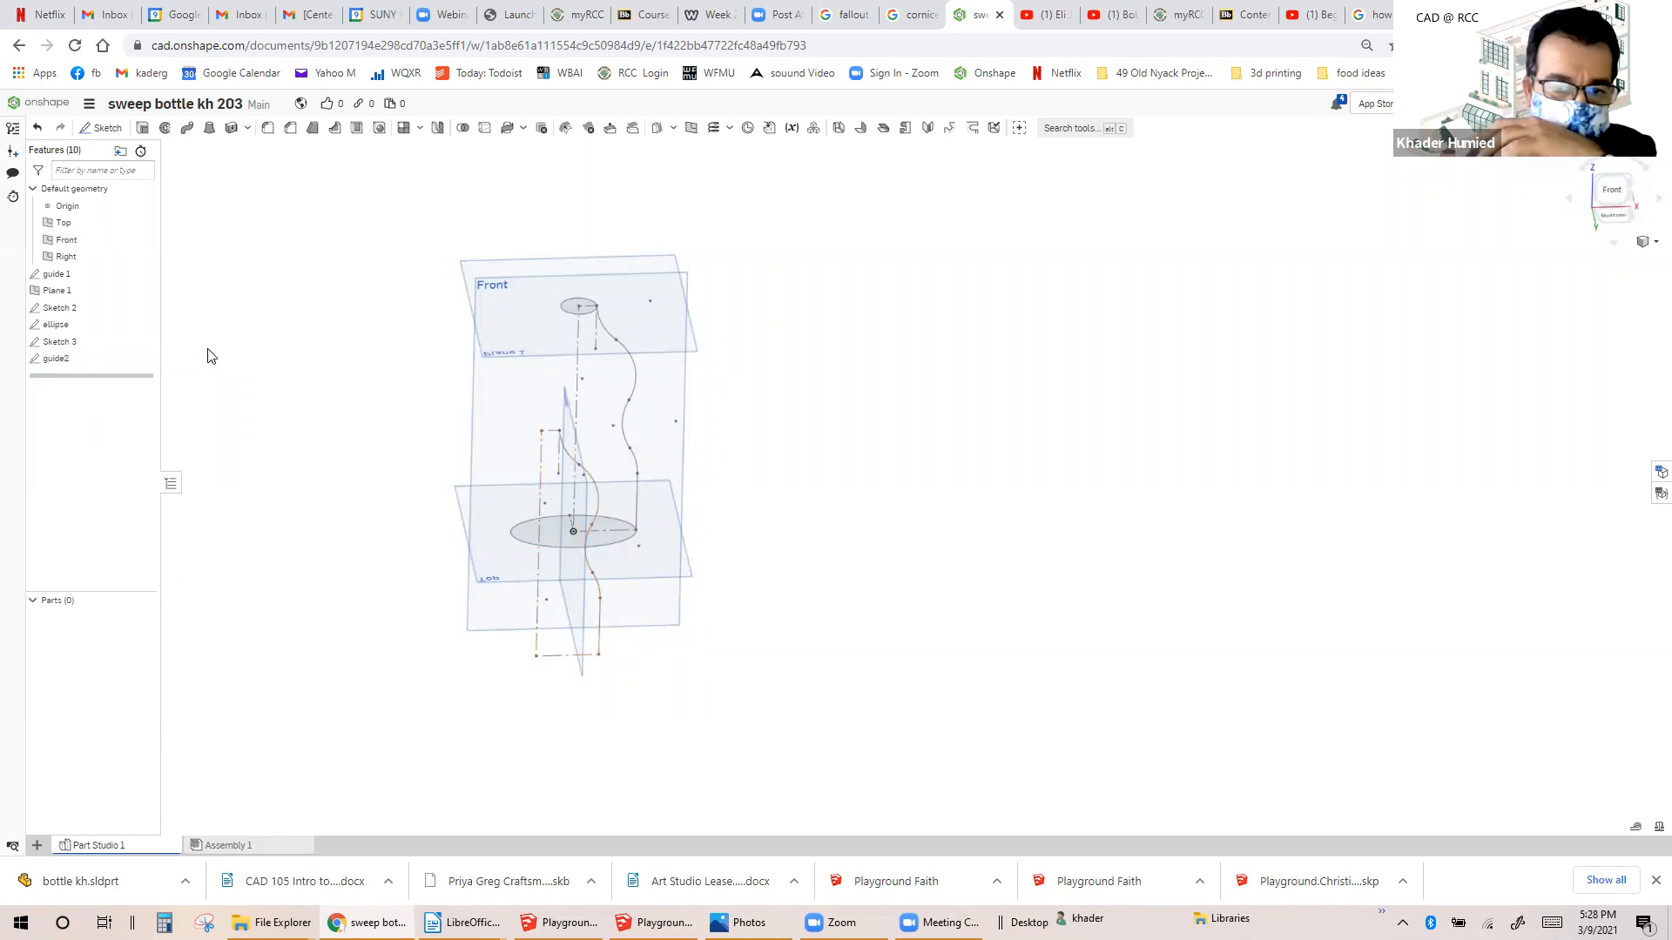
# Transform the whole guide2 sketch beside guide 1, aligning its base with the Top plane and its upper end with Plane 1.
pyautogui.click(60, 360)
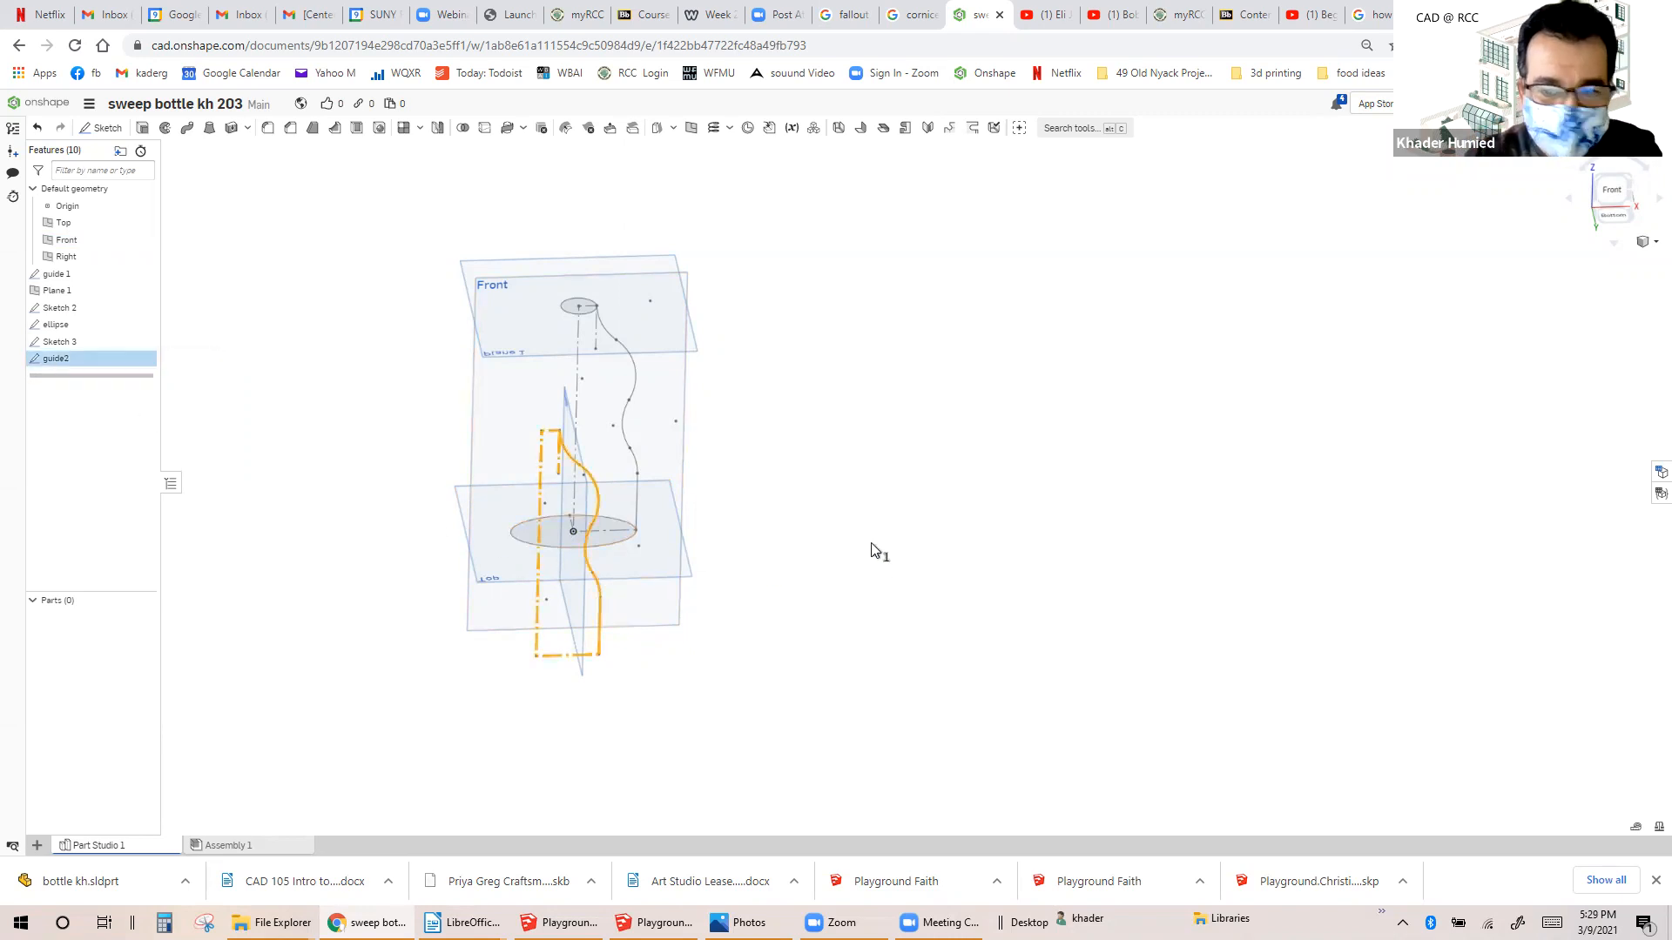
pyautogui.click(1611, 193)
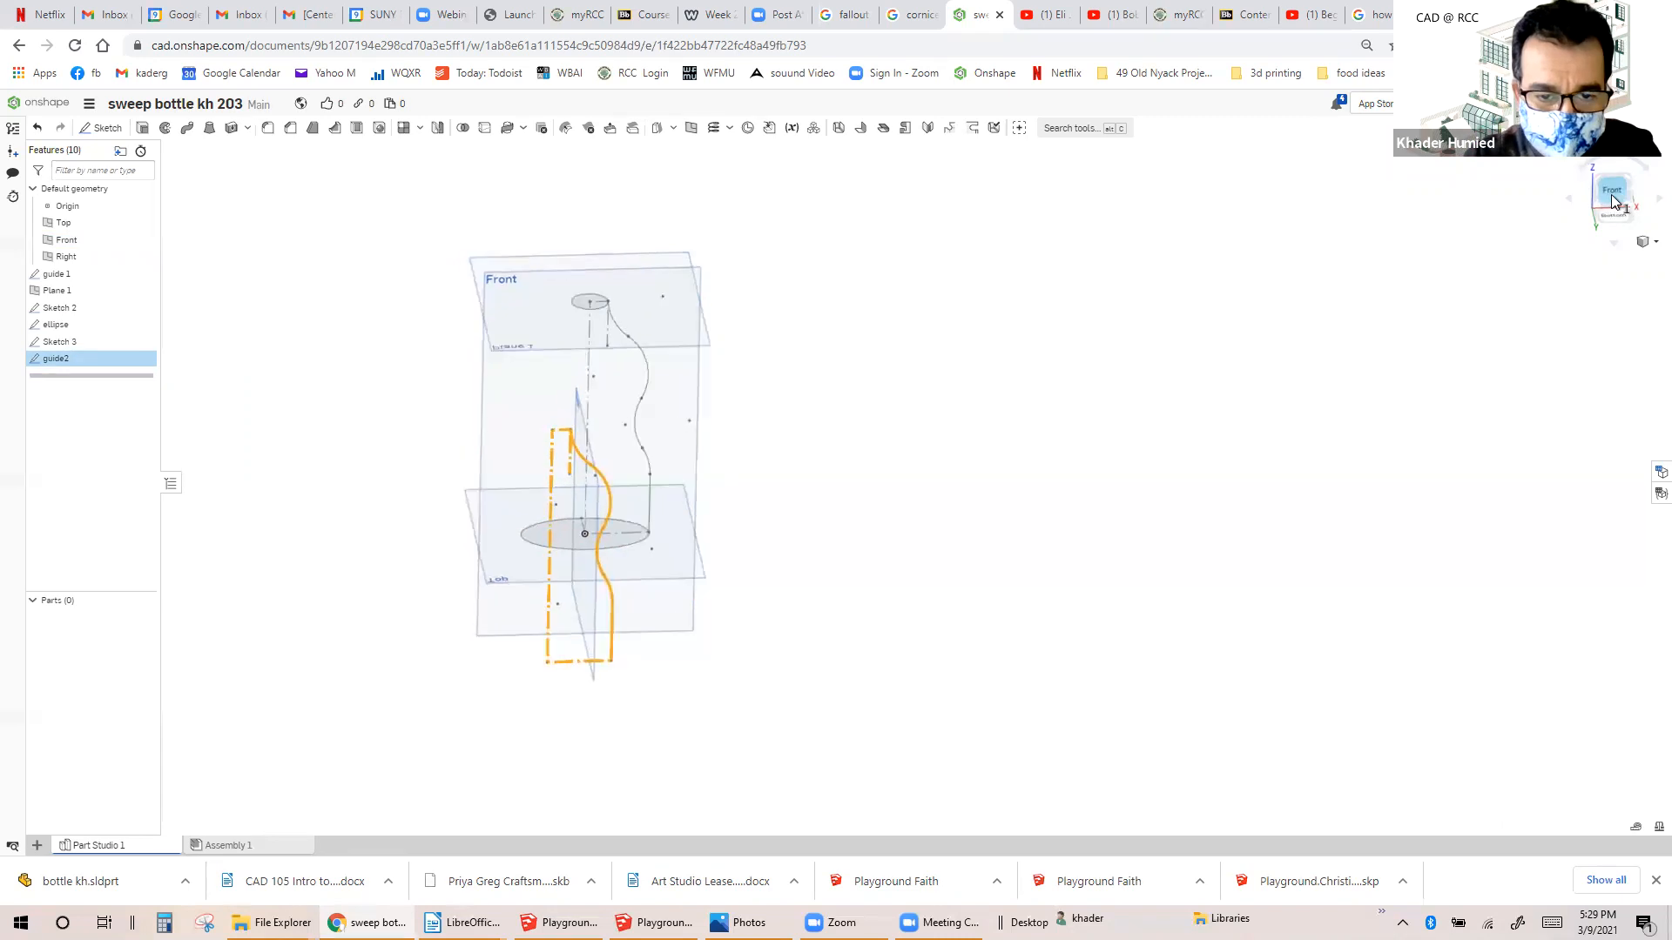
pyautogui.scroll(-3, 1082, 310)
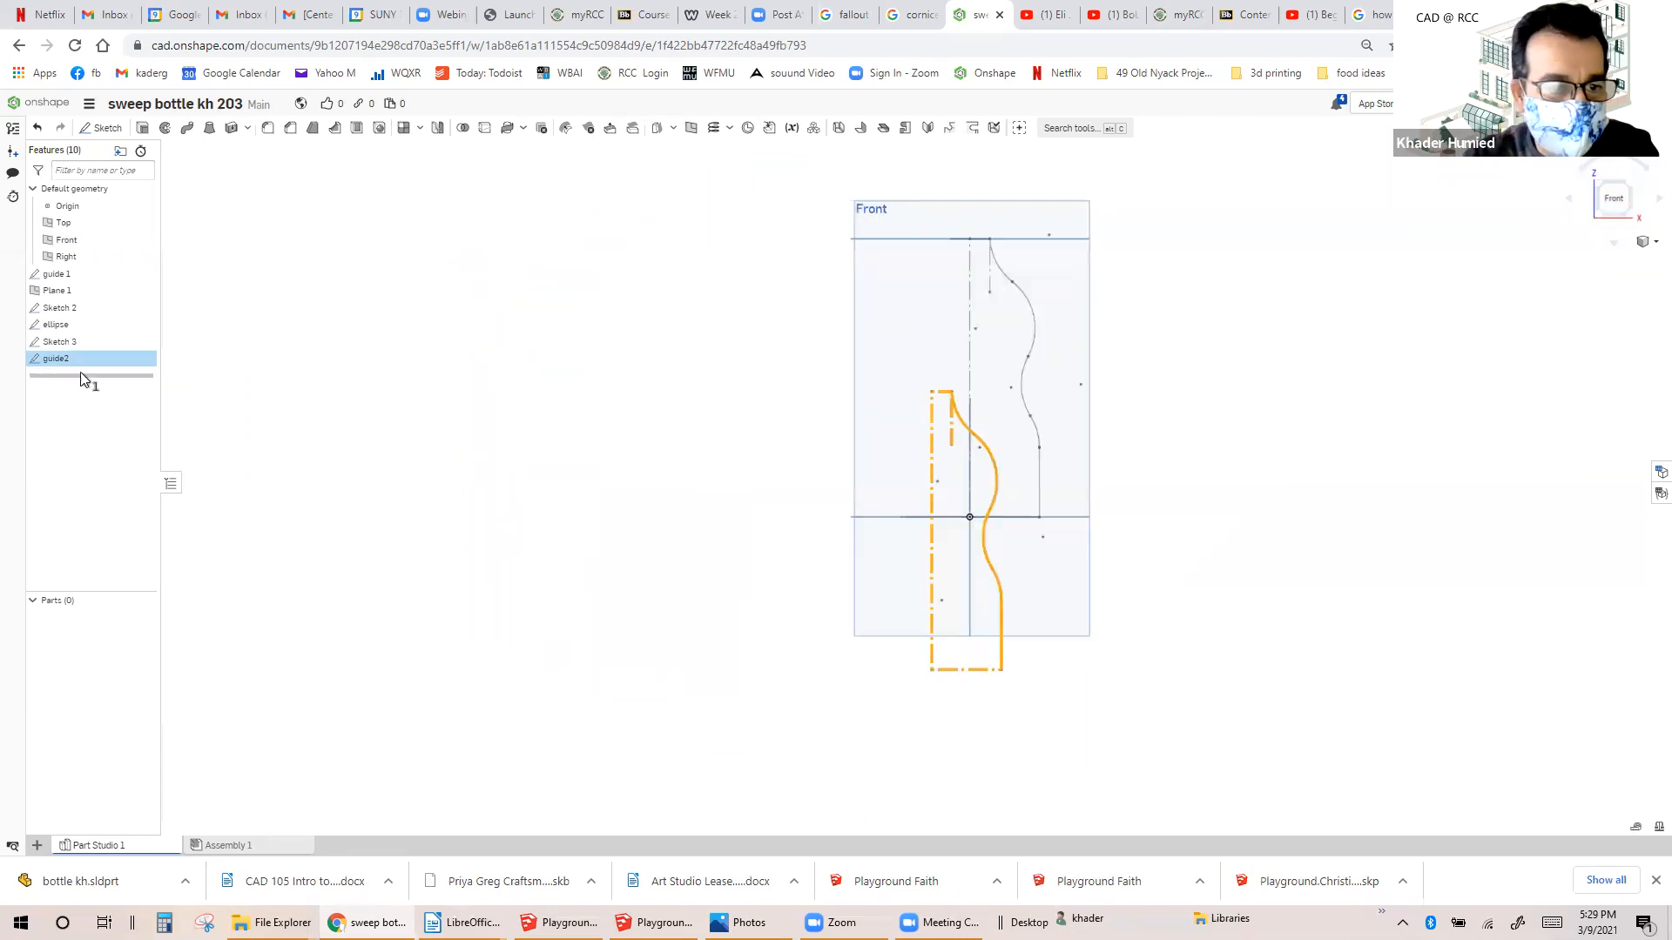
pyautogui.rightClick(74, 357)
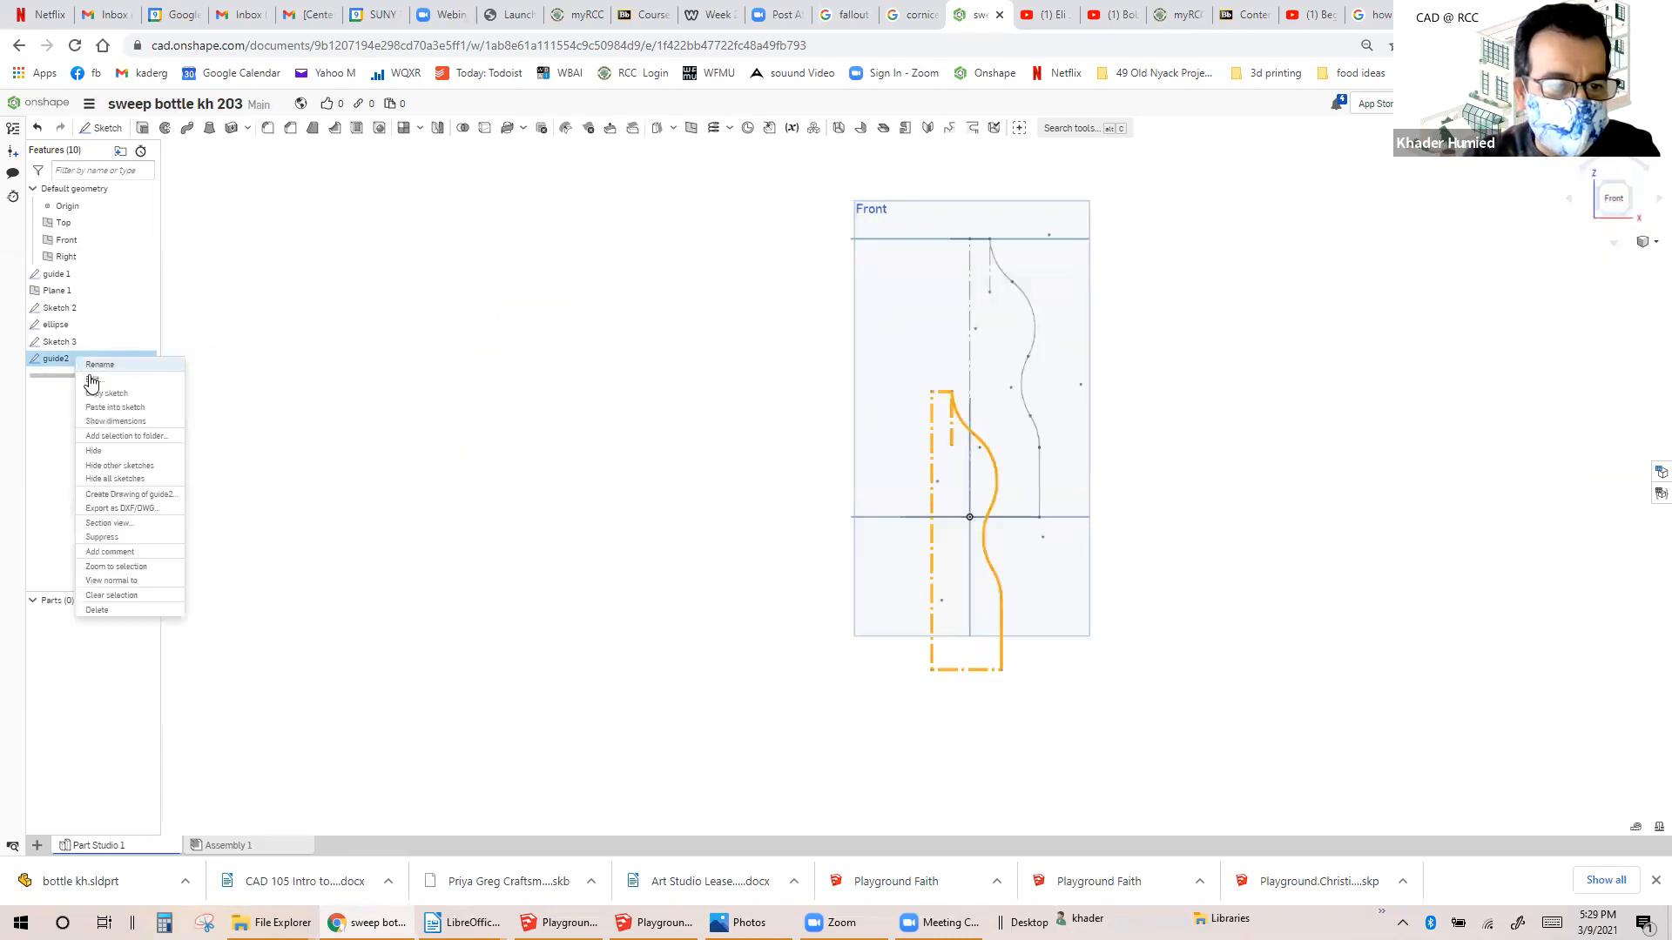
pyautogui.click(94, 380)
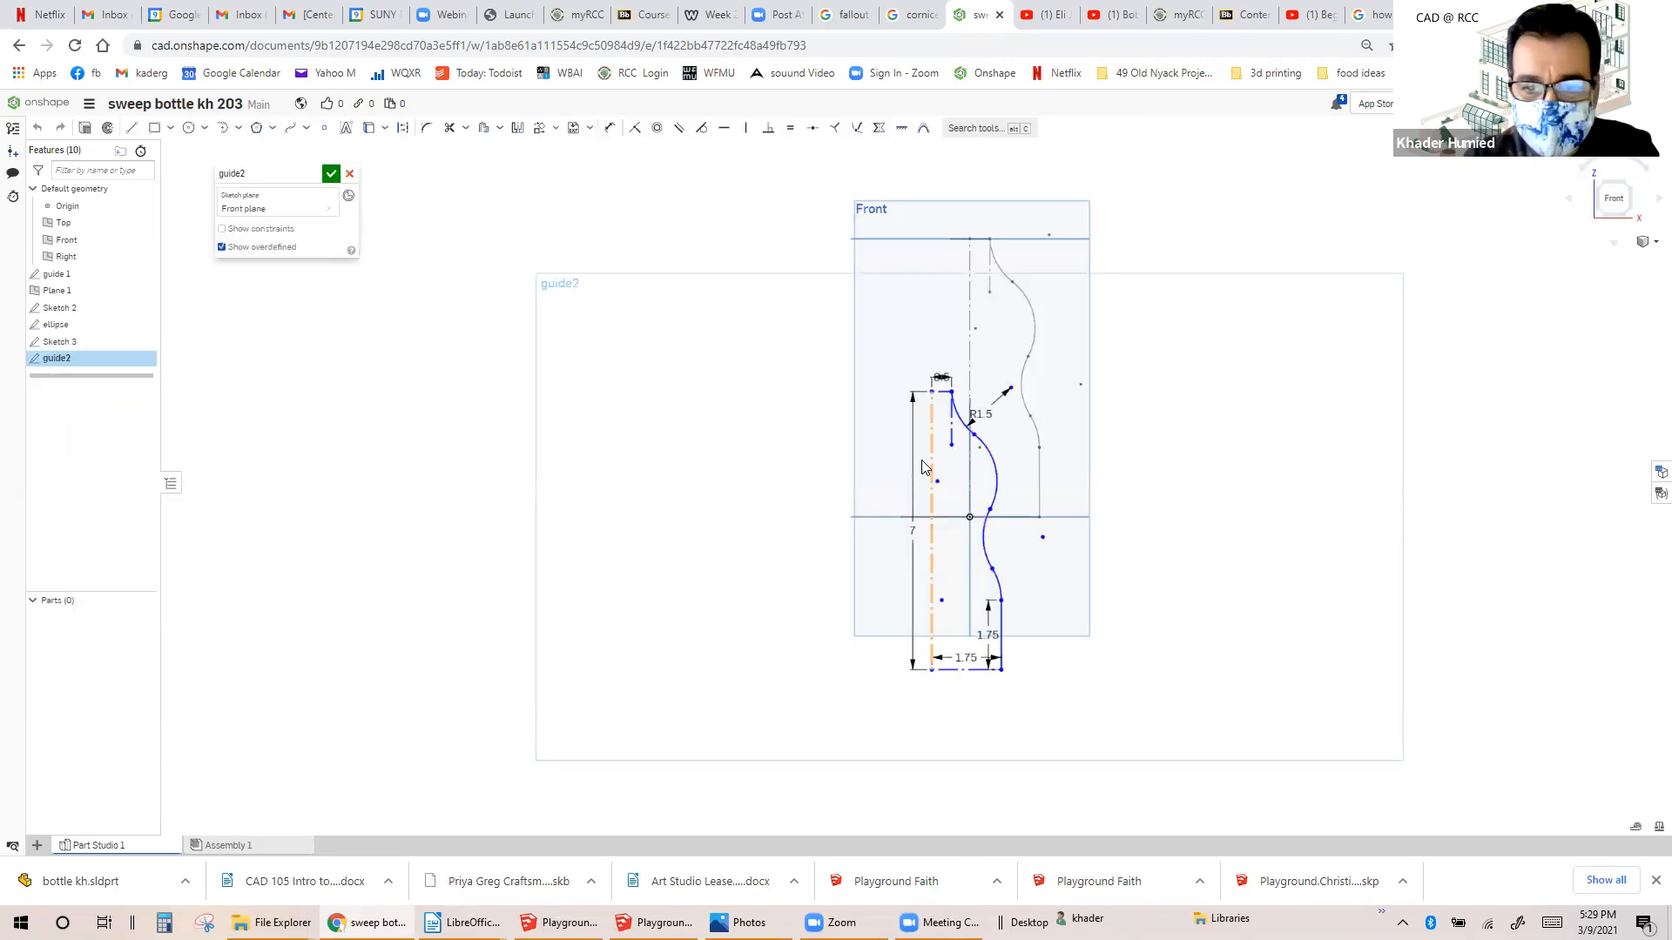
pyautogui.moveTo(962, 529)
pyautogui.mouseDown()
pyautogui.moveTo(1052, 690)
pyautogui.moveTo(1027, 679)
pyautogui.mouseUp()
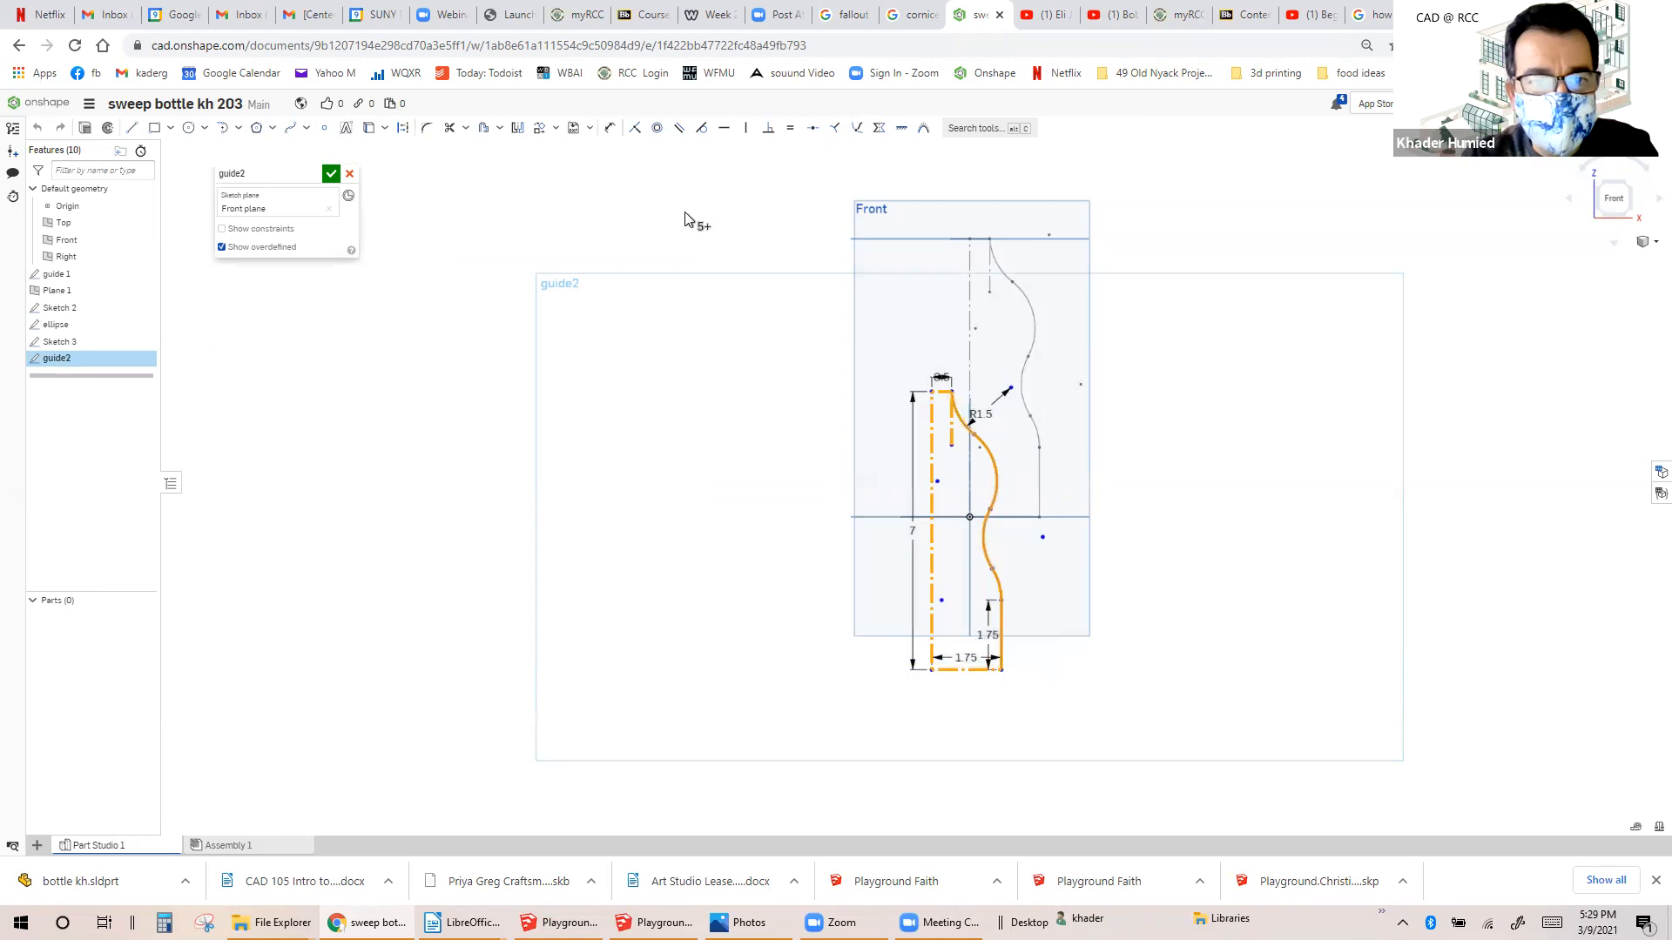
pyautogui.click(557, 131)
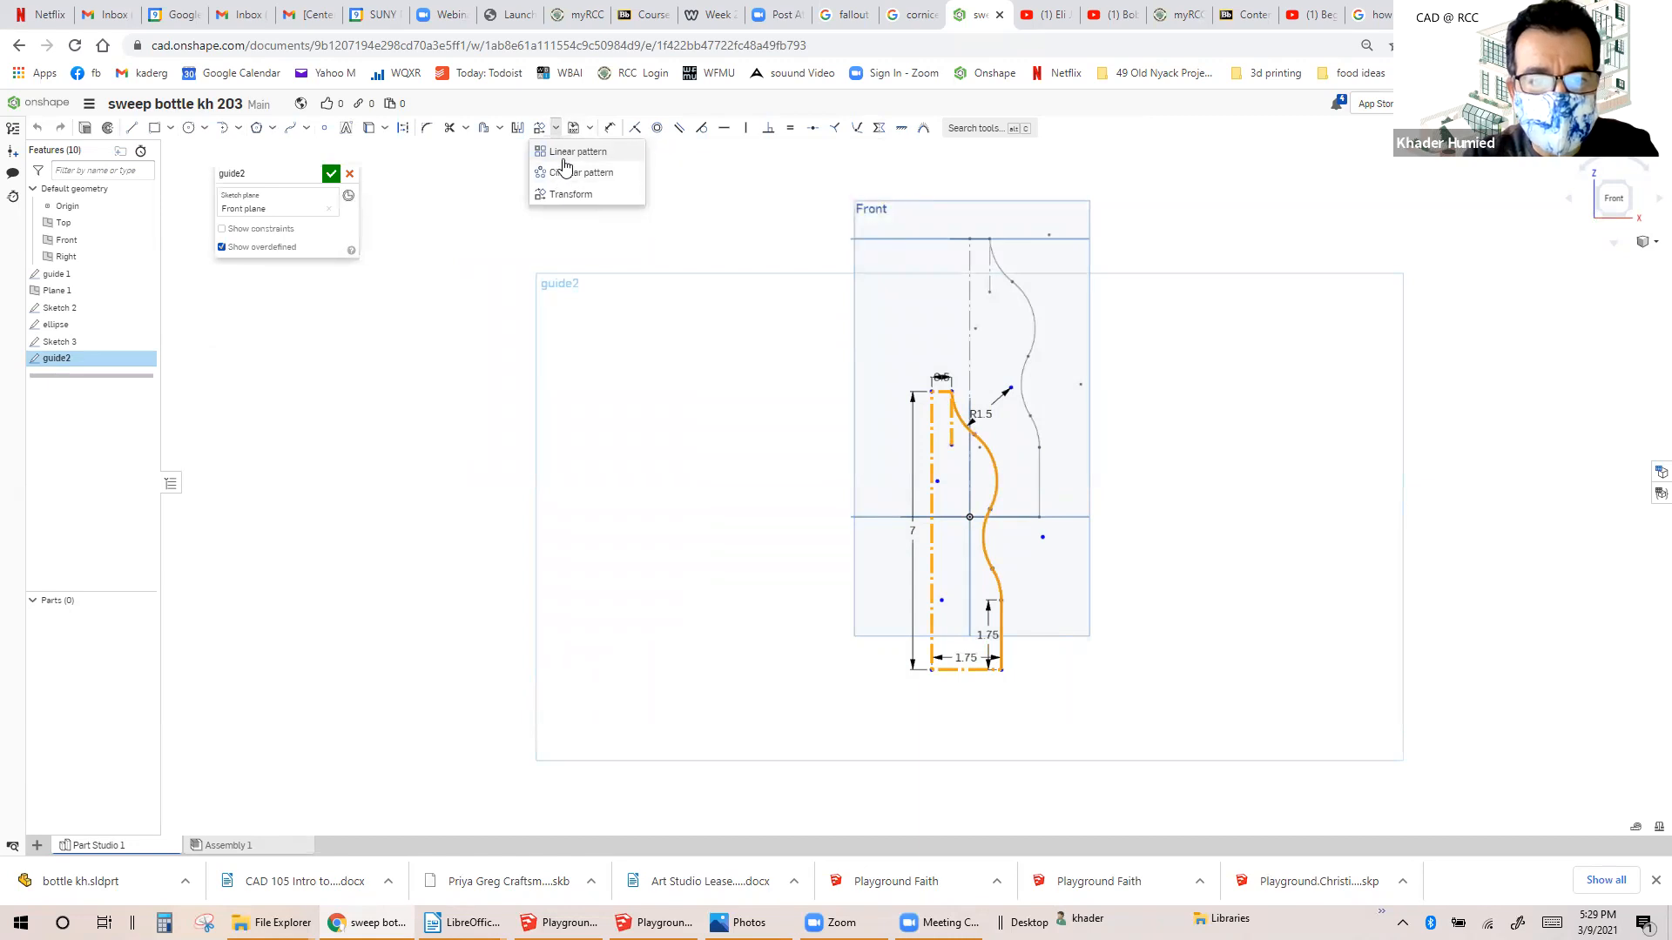
pyautogui.click(564, 194)
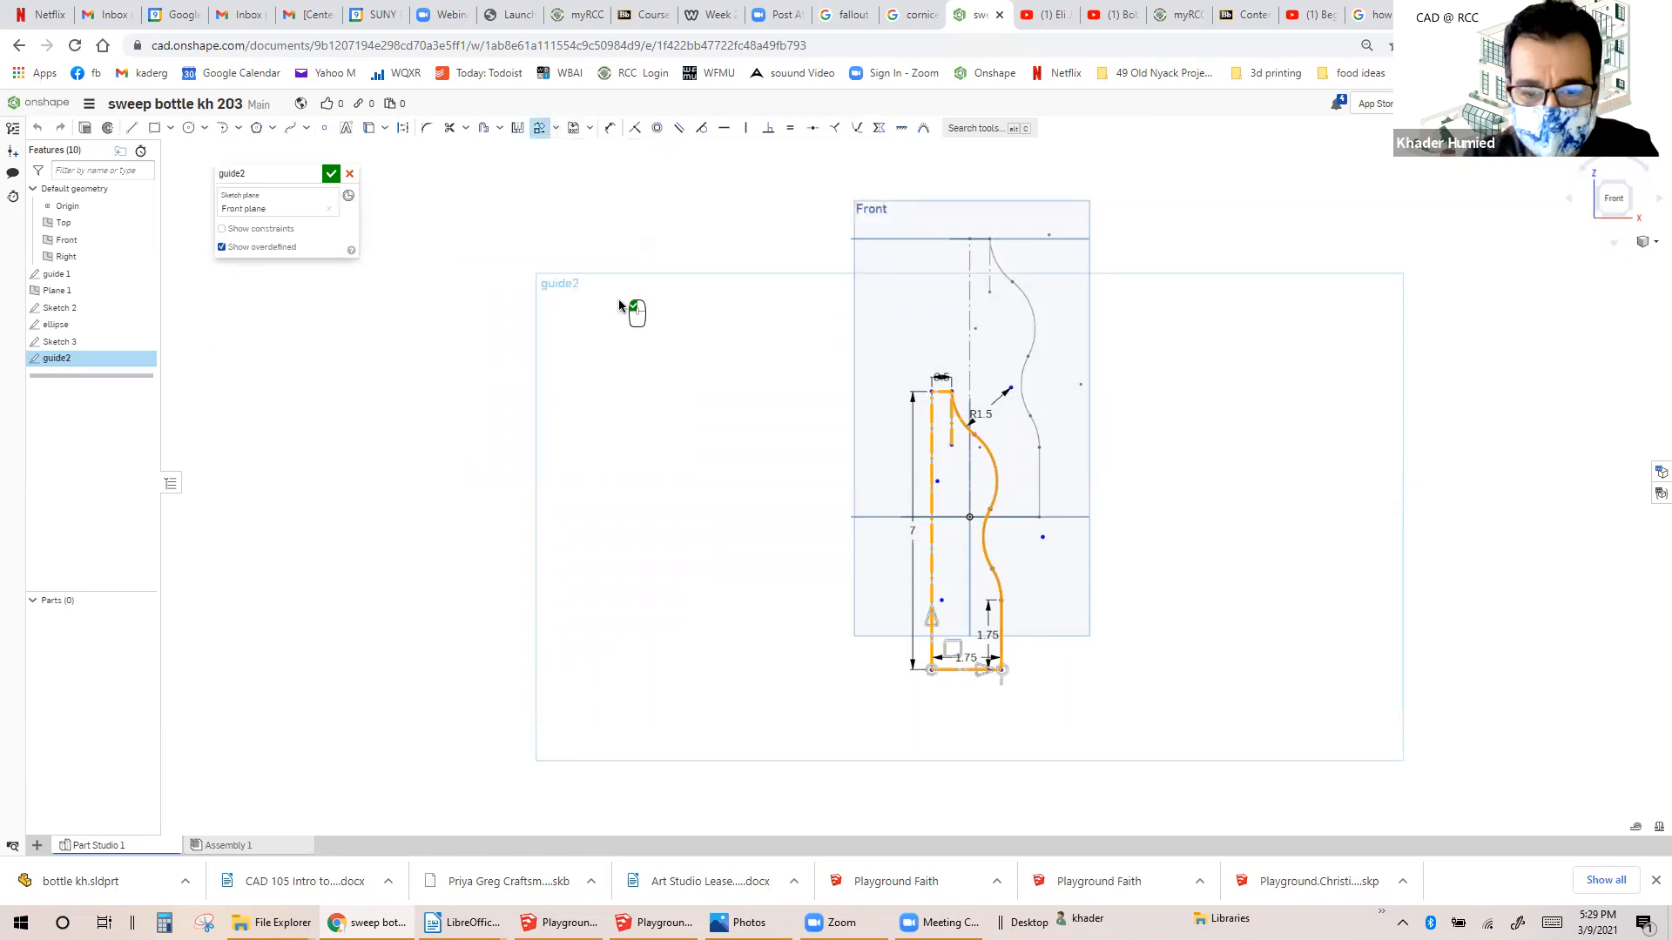
pyautogui.moveTo(926, 620)
pyautogui.mouseDown()
pyautogui.moveTo(944, 492)
pyautogui.moveTo(936, 515)
pyautogui.moveTo(897, 514)
pyautogui.moveTo(799, 459)
pyautogui.mouseUp()
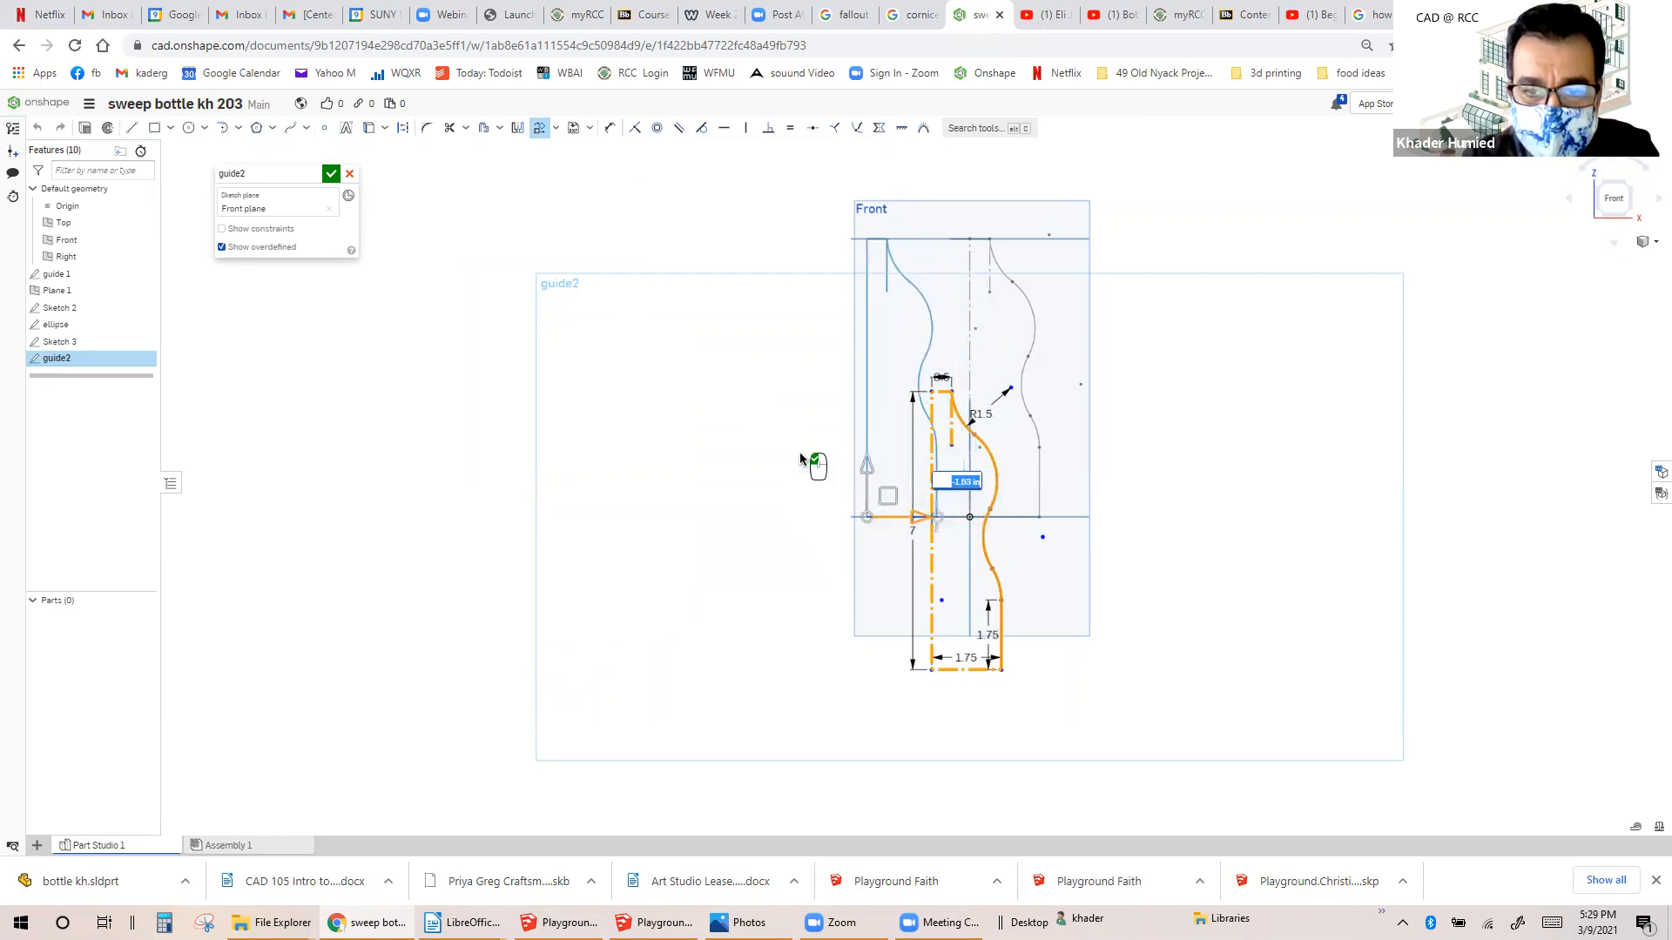
pyautogui.click(331, 173)
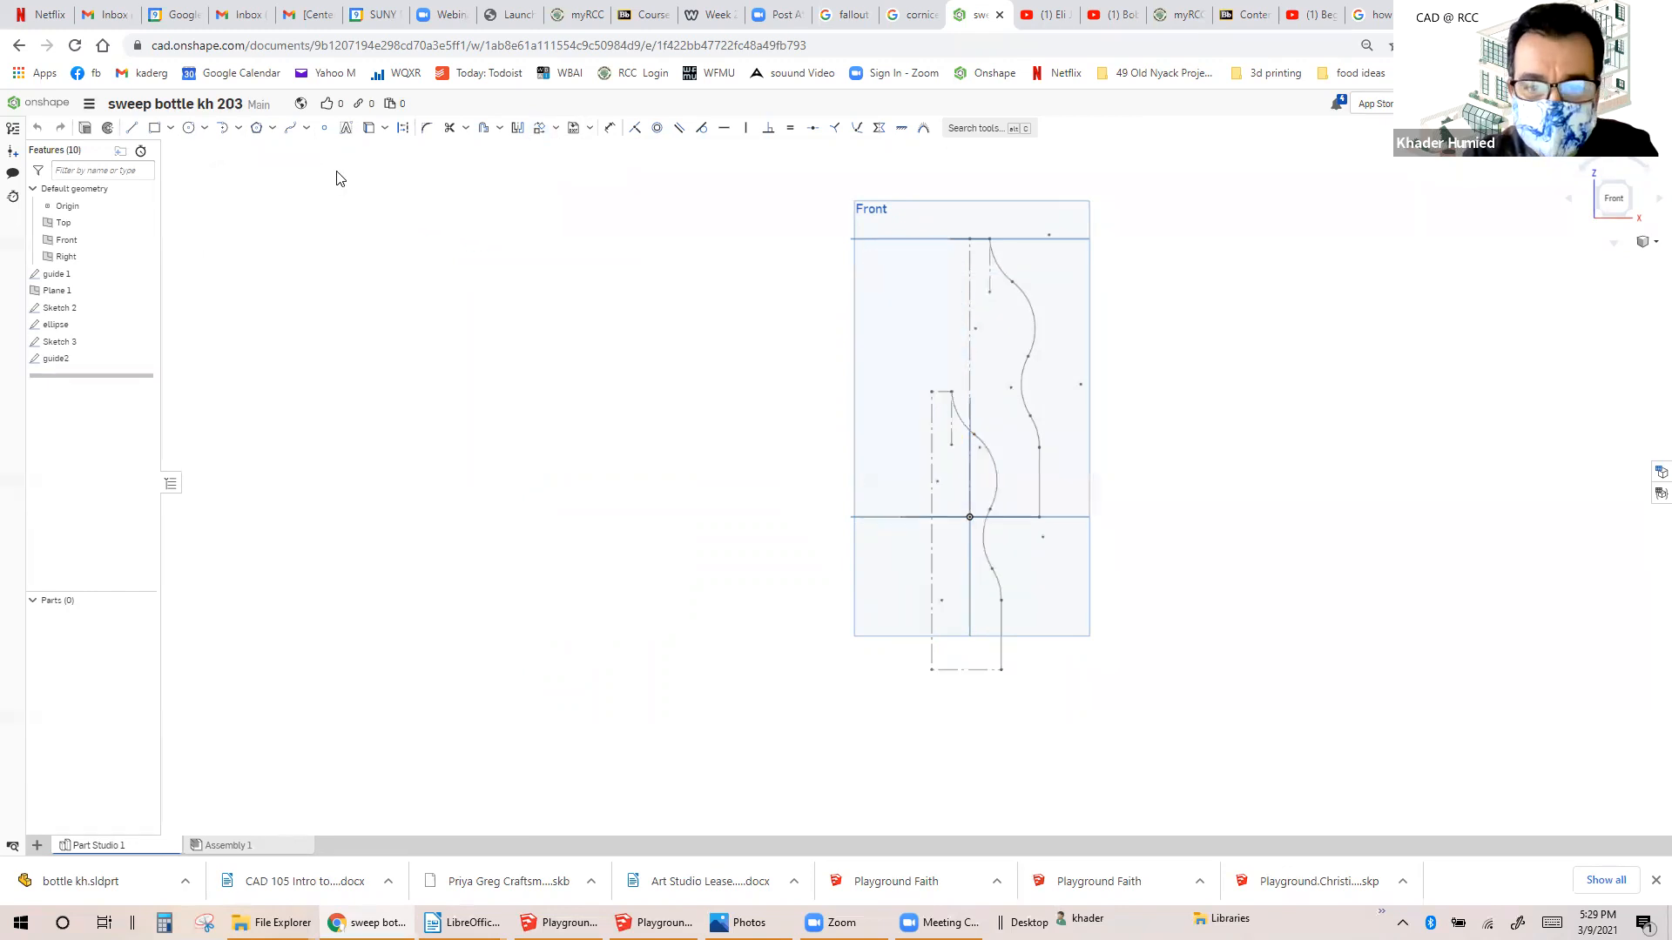
pyautogui.scroll(3, 954, 347)
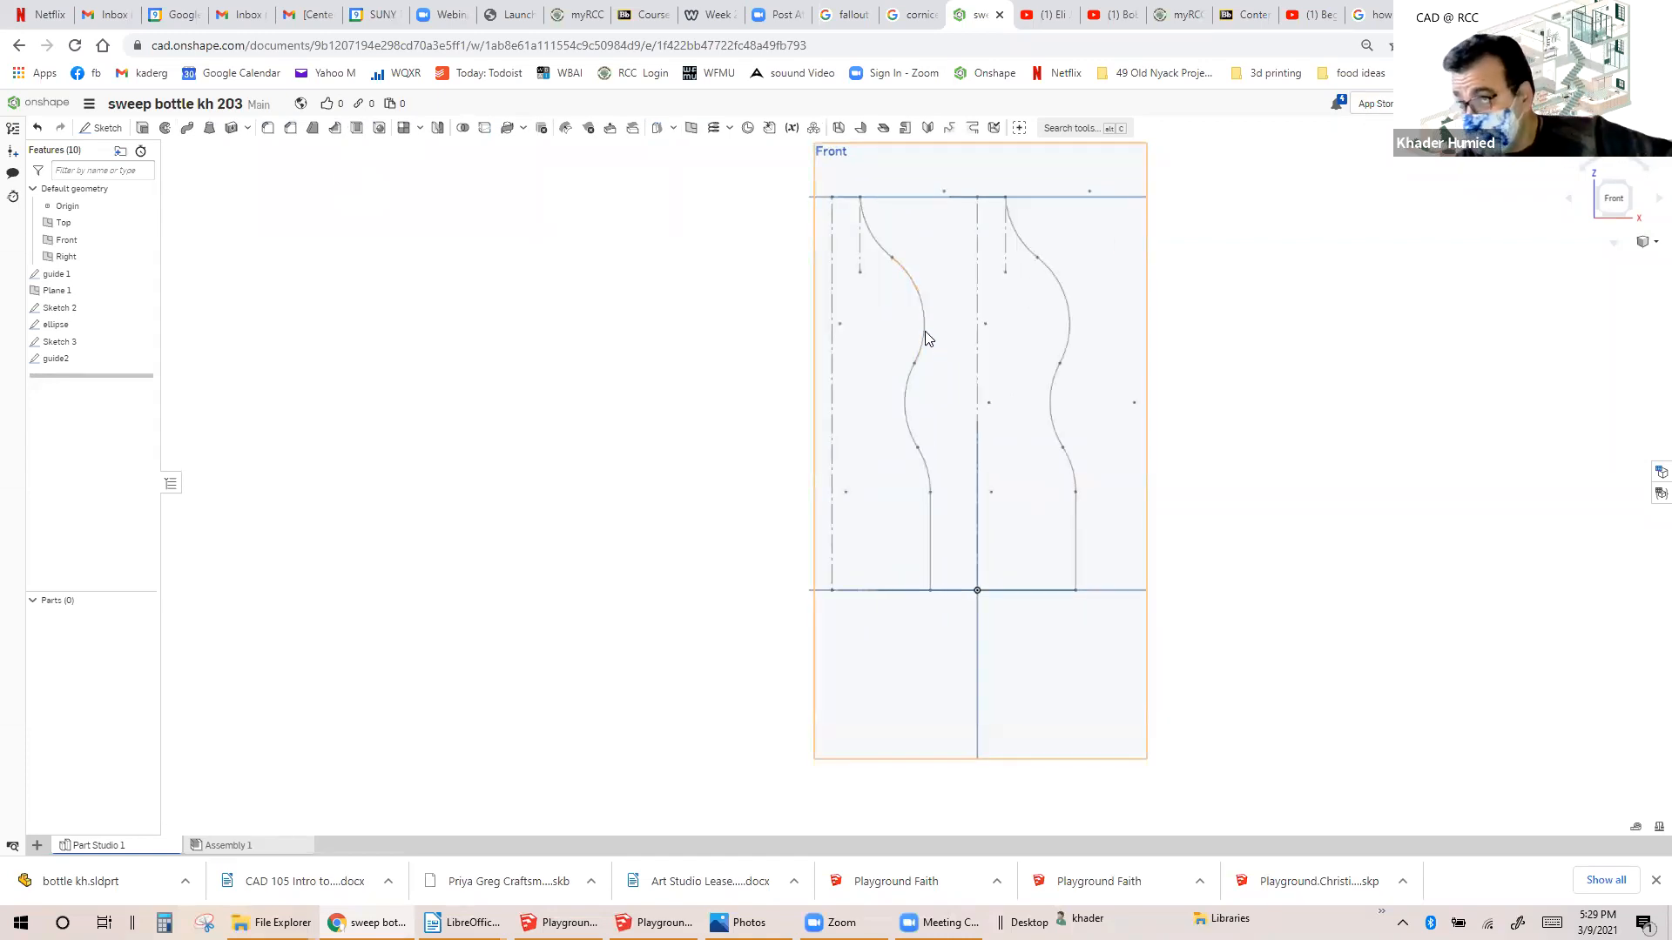
# Mirror guide2's curved profile, straight side and base line about its vertical centerline.
pyautogui.rightClick(62, 360)
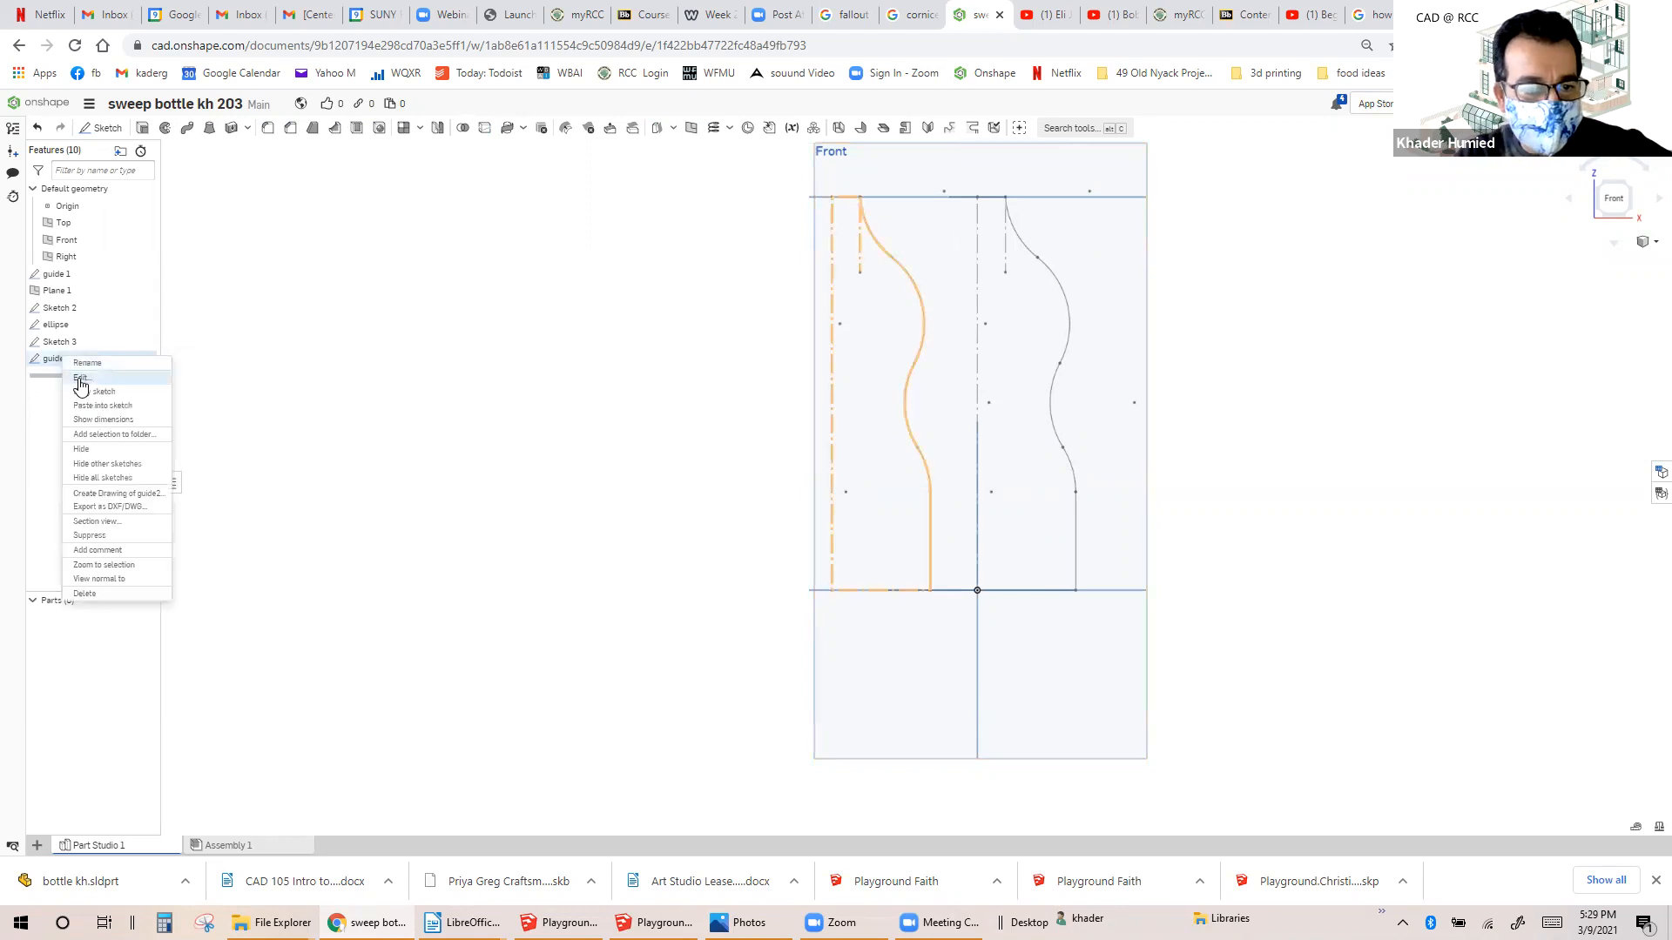
pyautogui.click(81, 379)
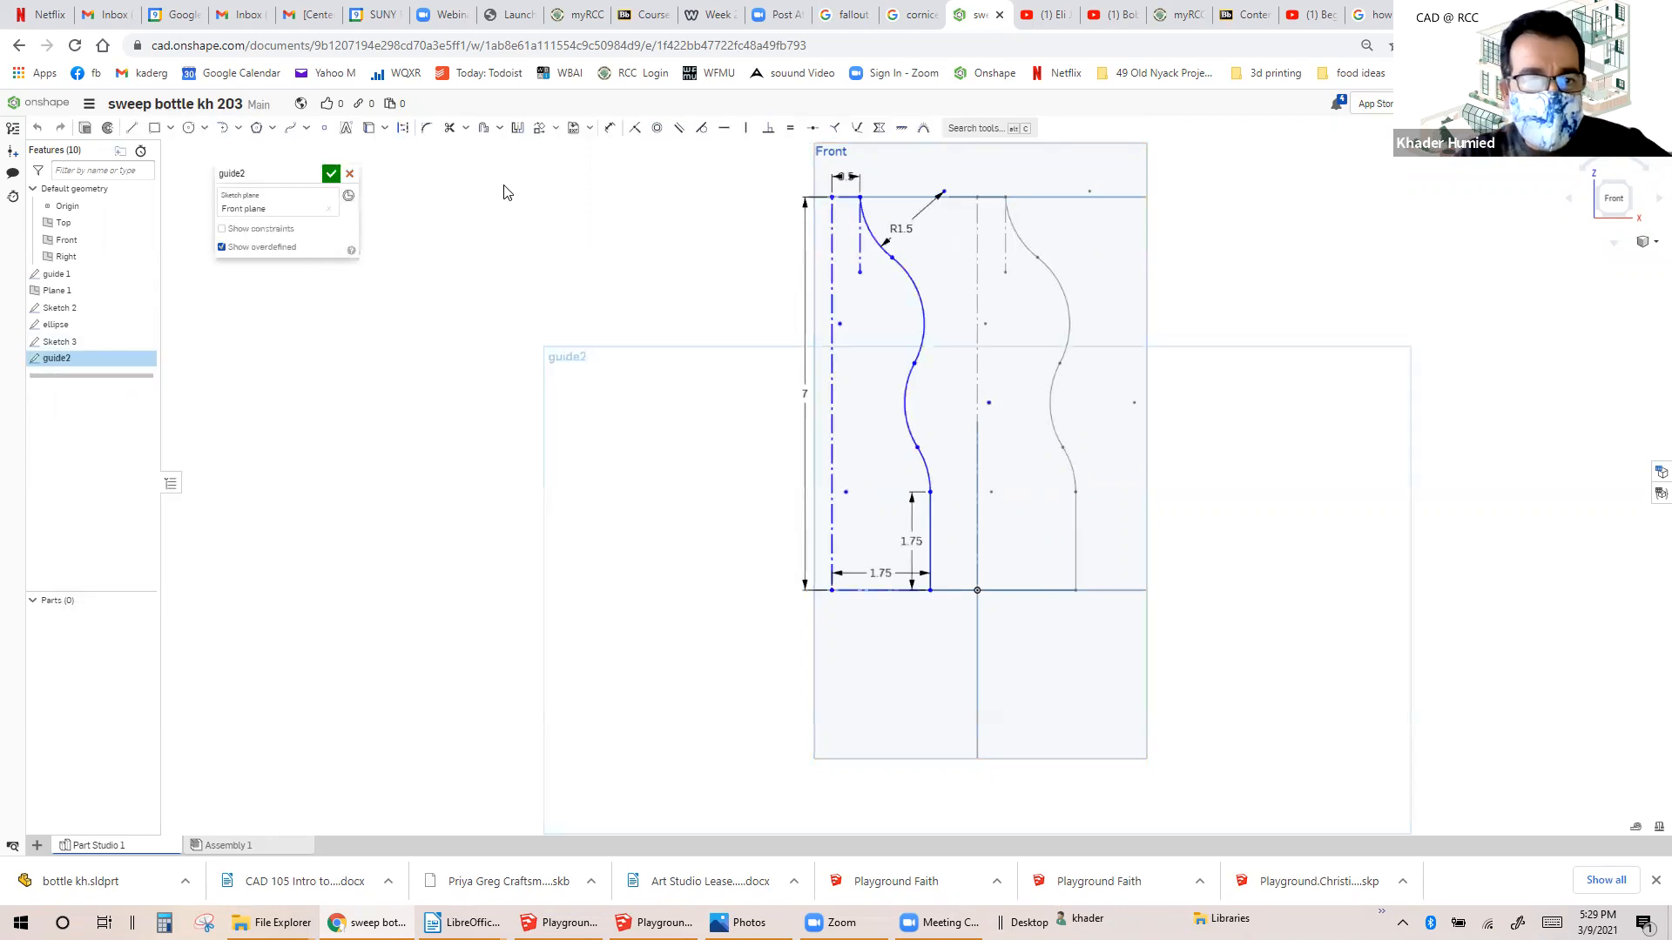
pyautogui.click(518, 131)
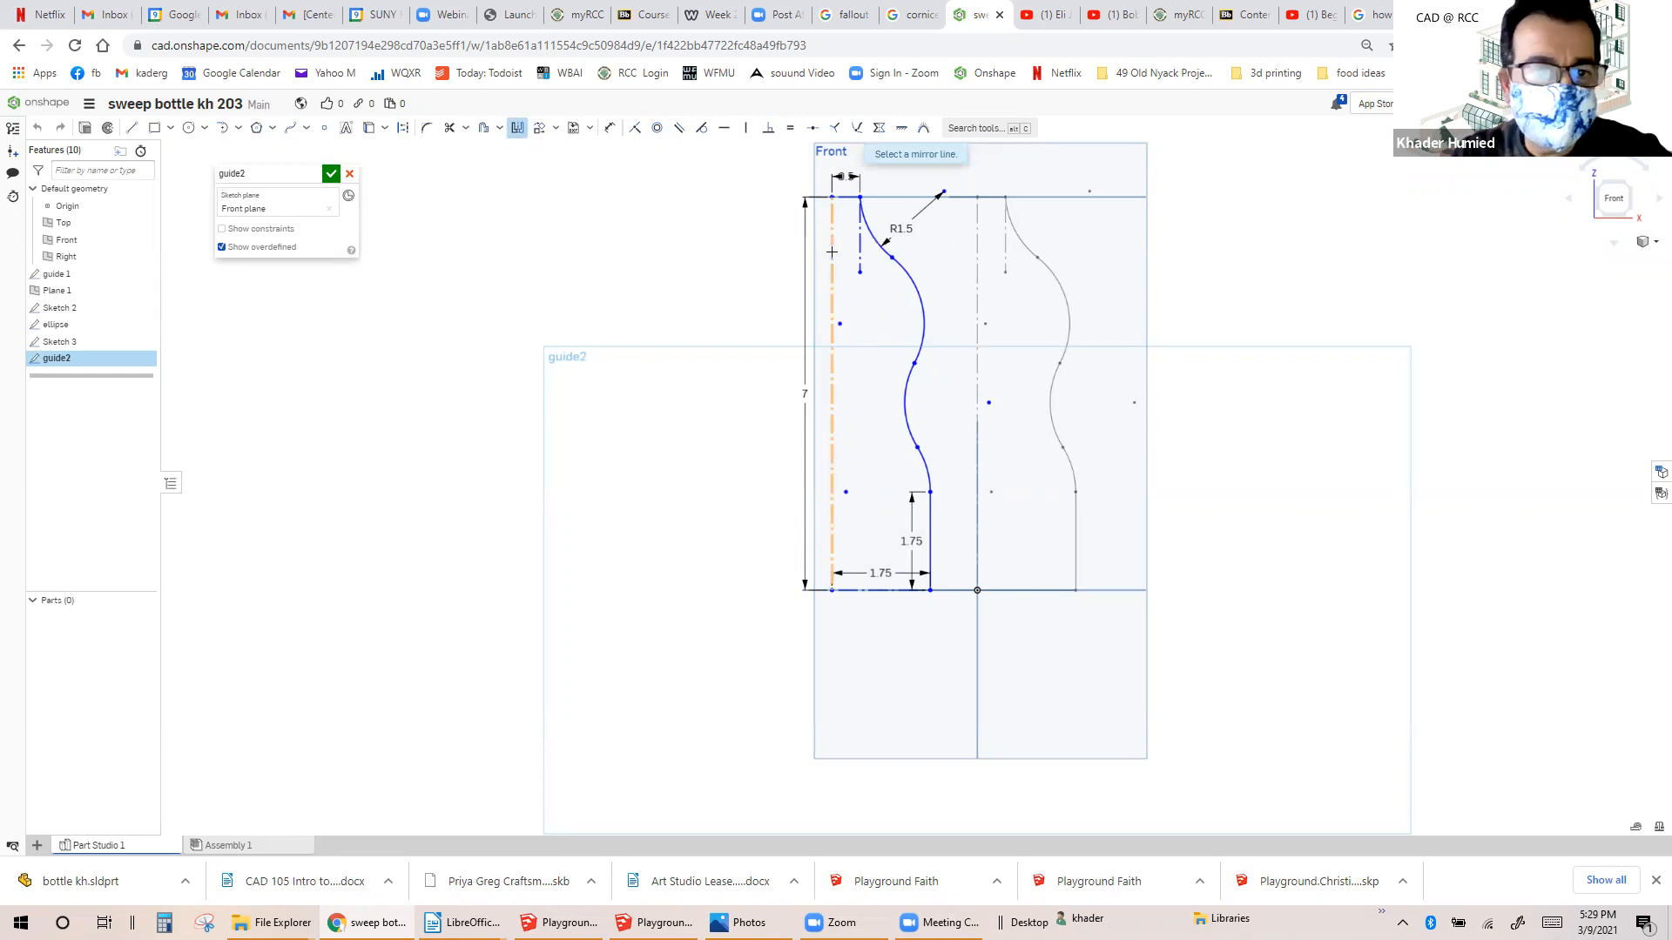
pyautogui.click(831, 252)
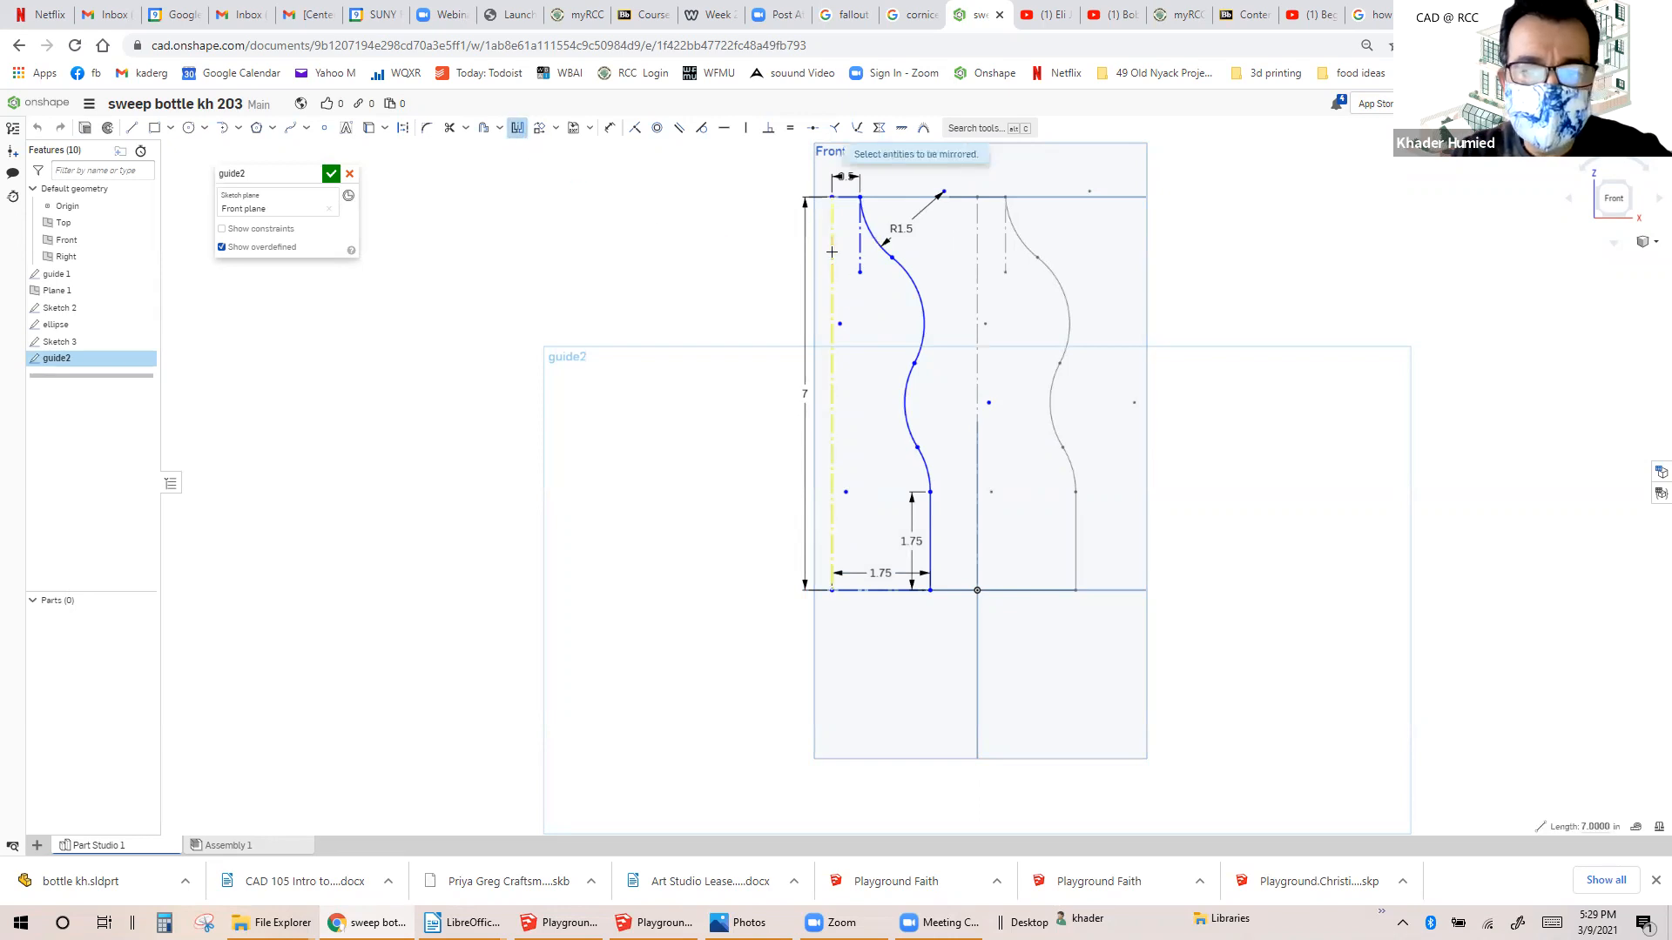
pyautogui.click(882, 268)
pyautogui.click(917, 283)
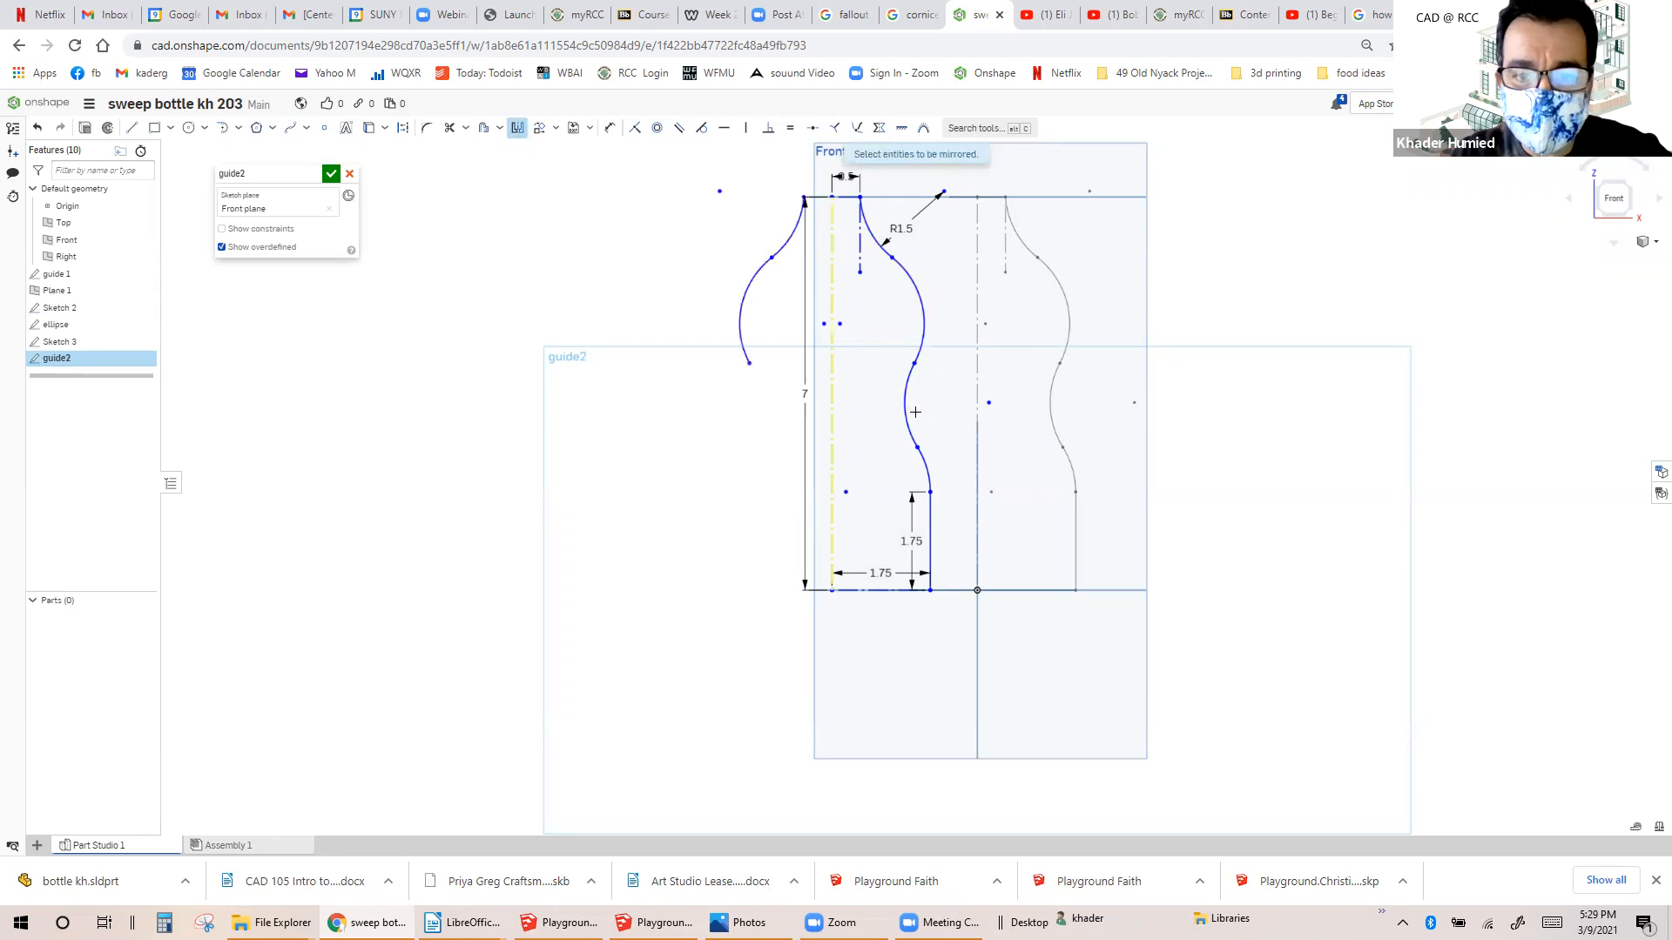
pyautogui.click(905, 410)
pyautogui.click(924, 470)
pyautogui.click(931, 516)
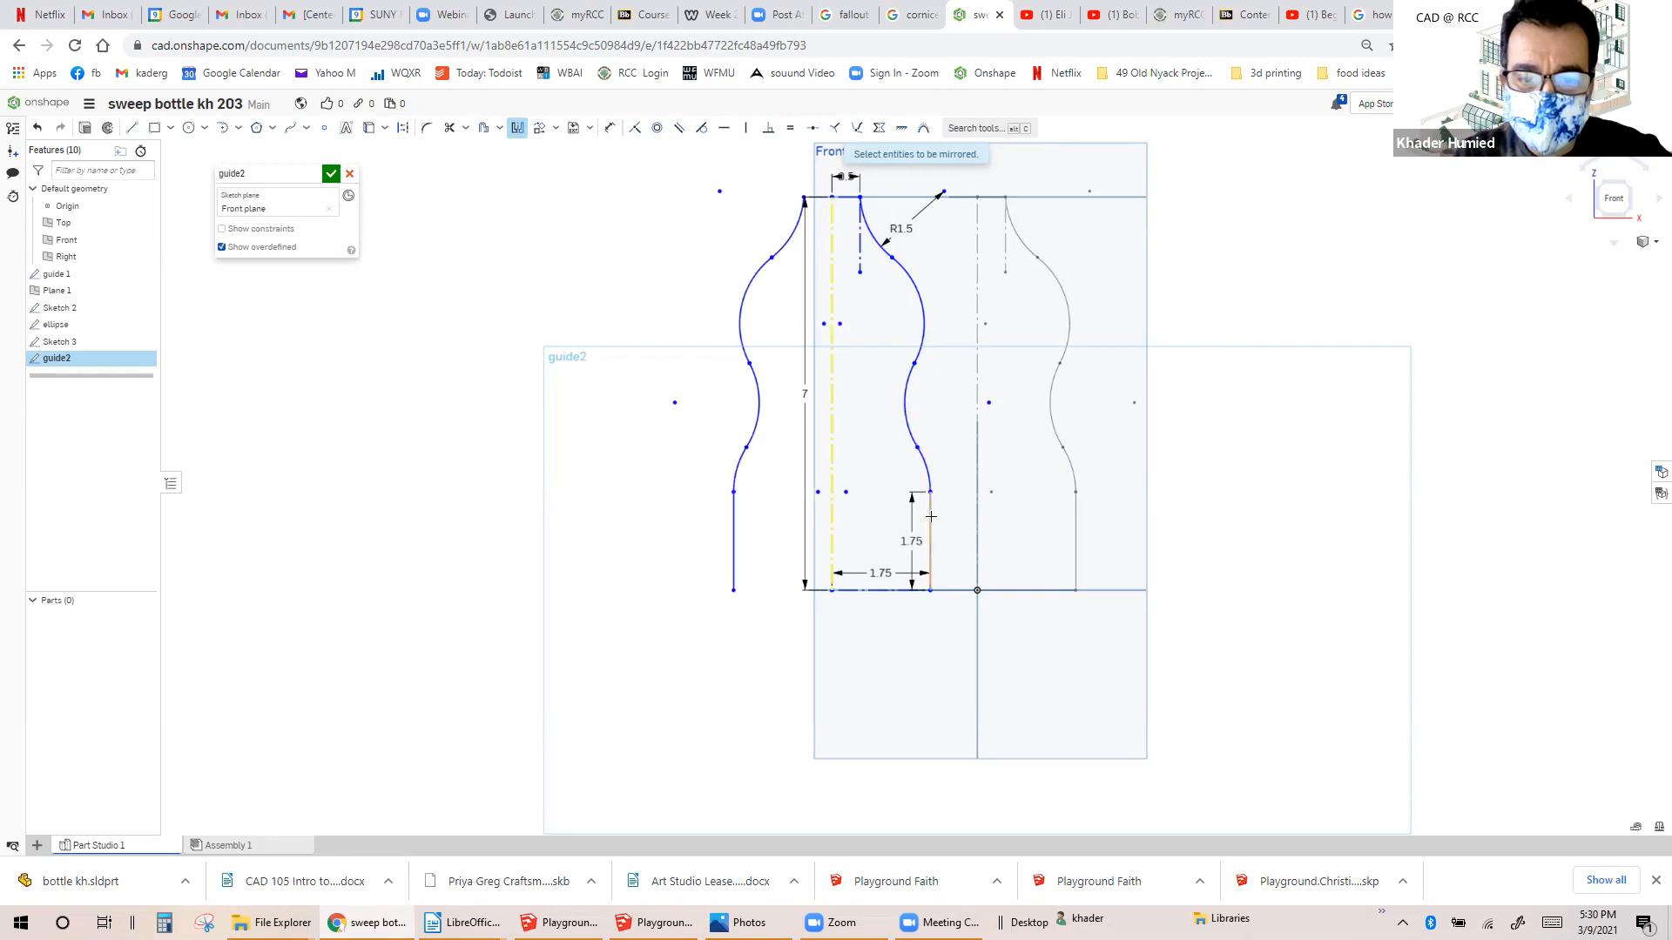
pyautogui.click(875, 580)
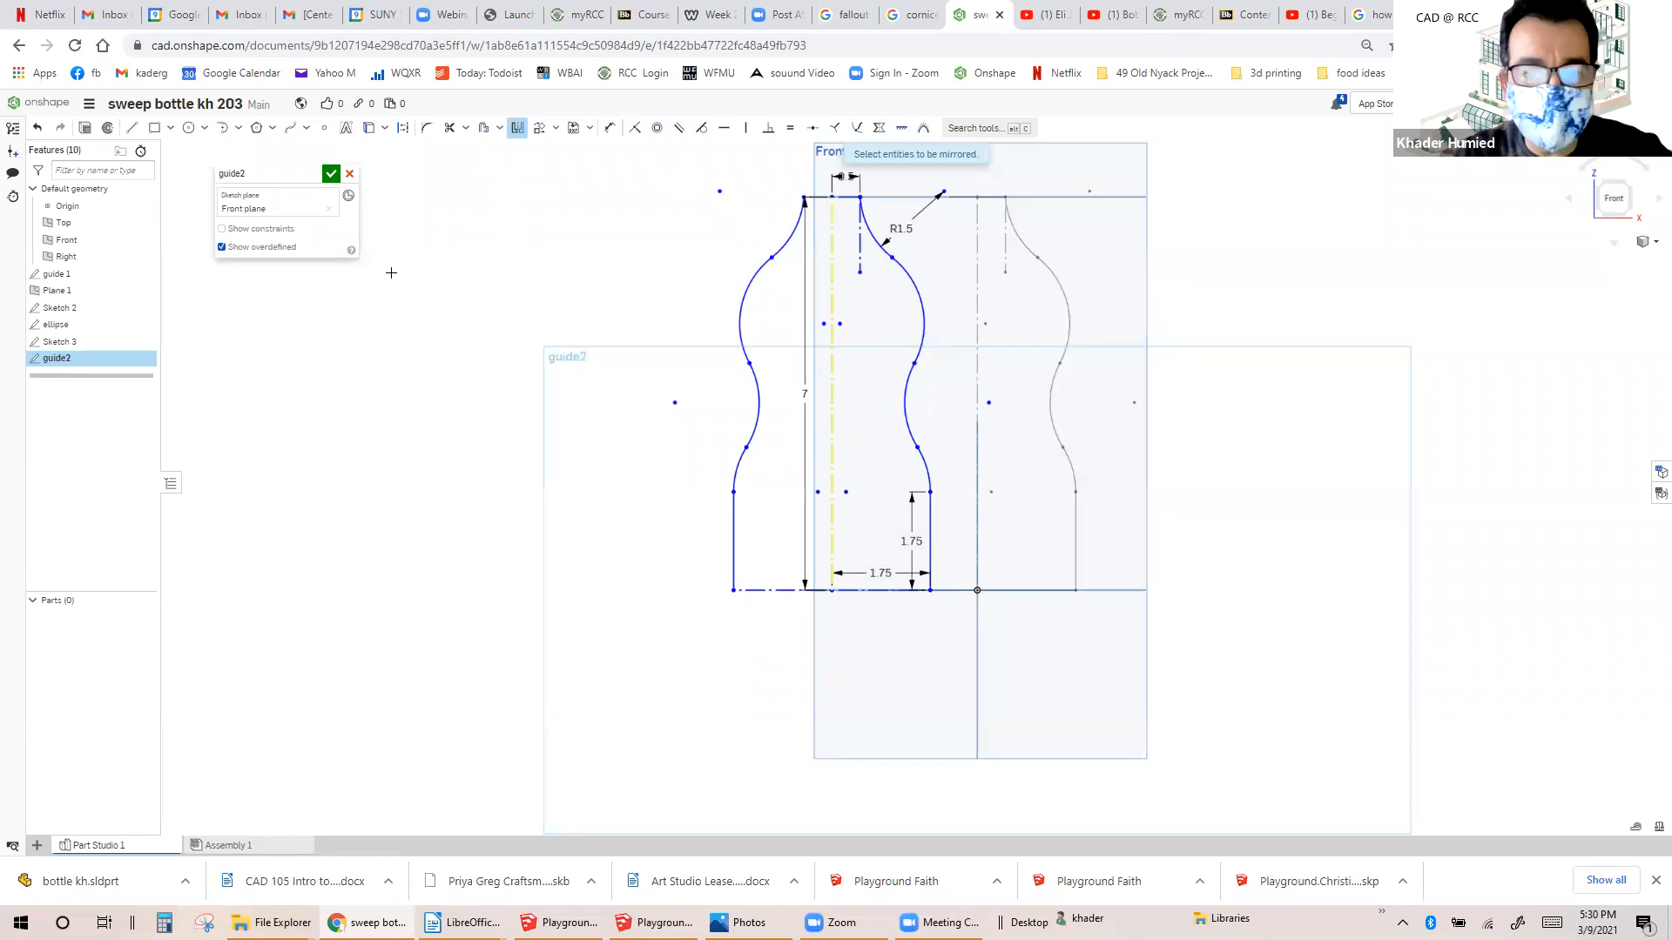
pyautogui.click(331, 174)
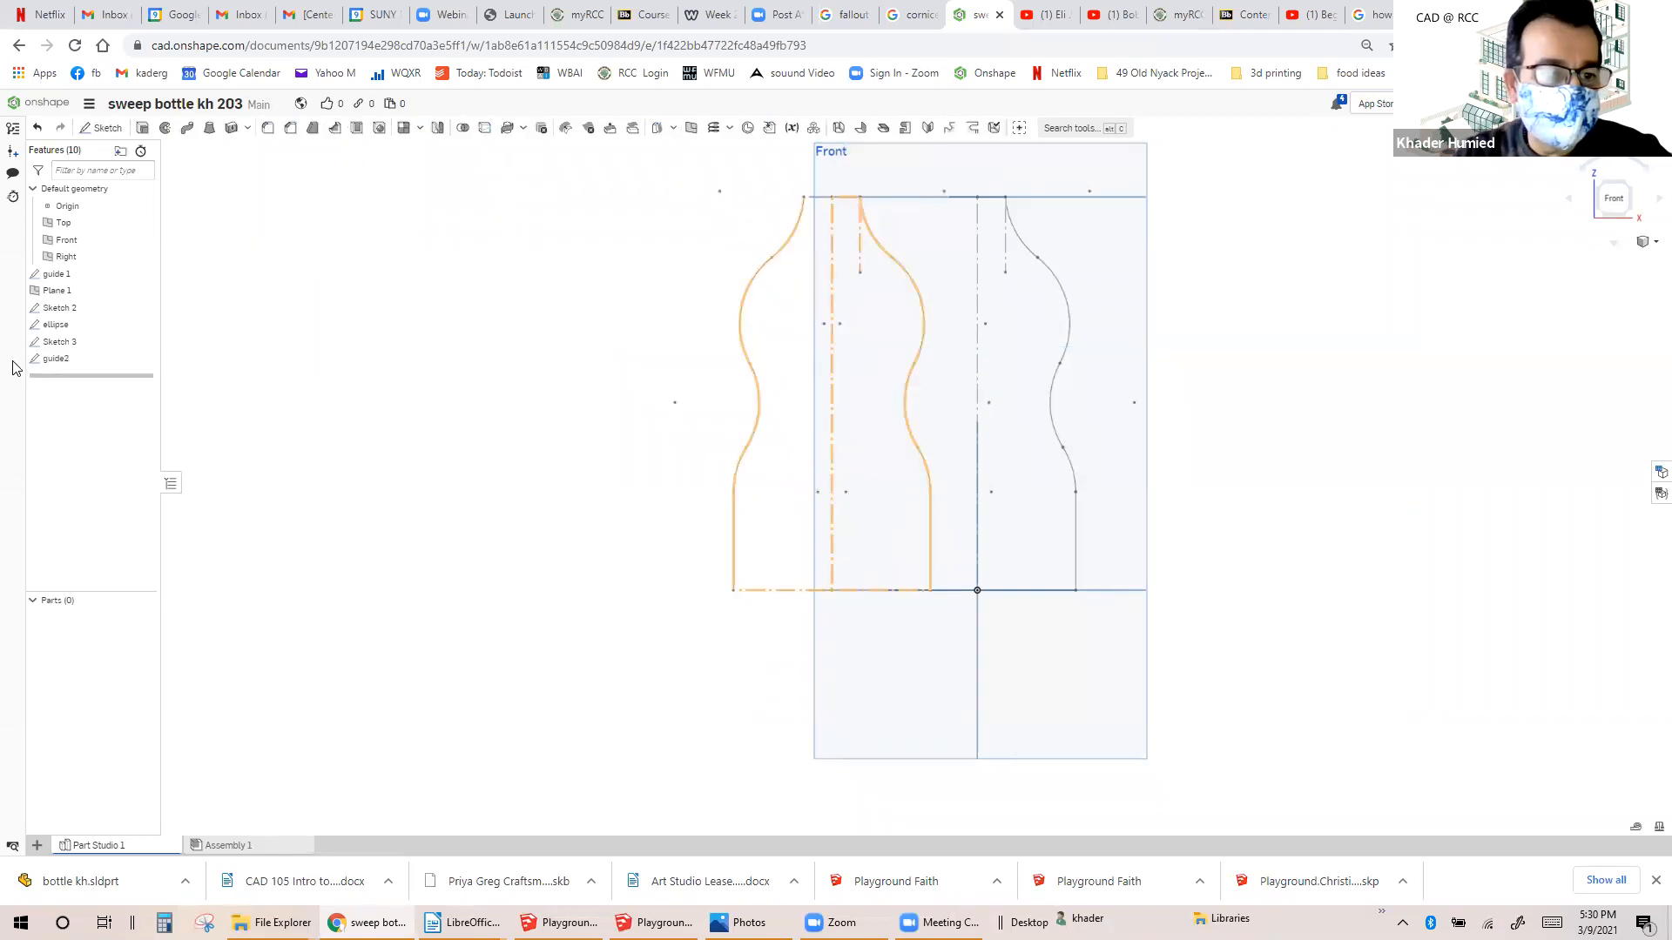
# Delete guide2's original arcs and straight side, keeping the mirrored profile.
pyautogui.rightClick(63, 360)
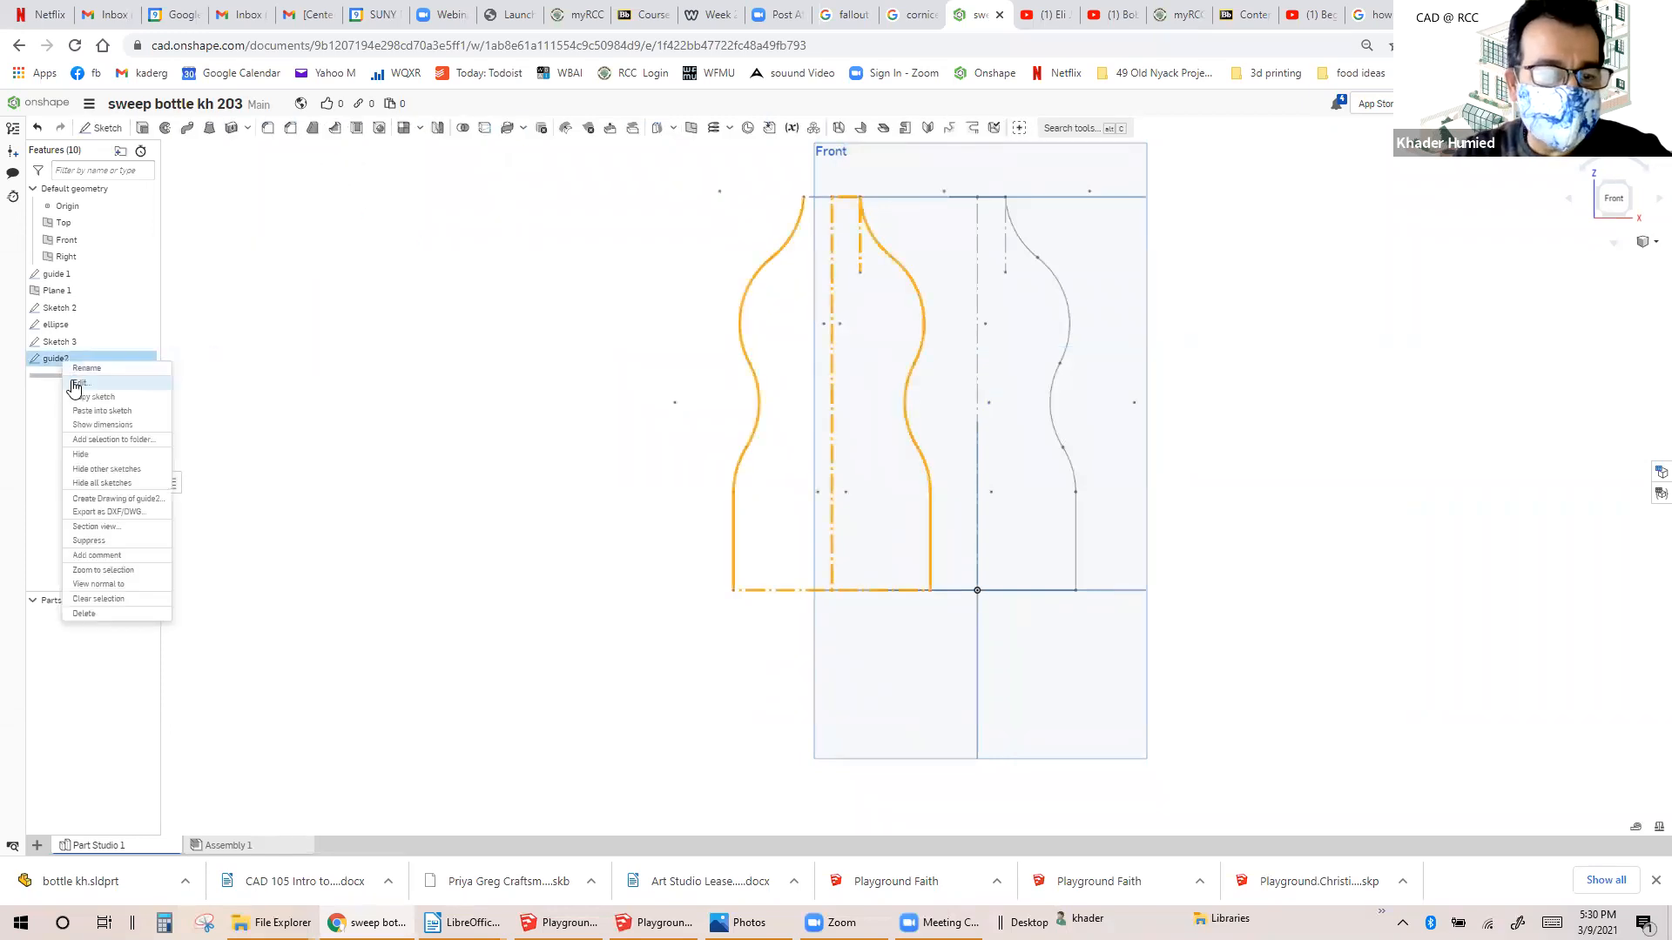
pyautogui.click(78, 383)
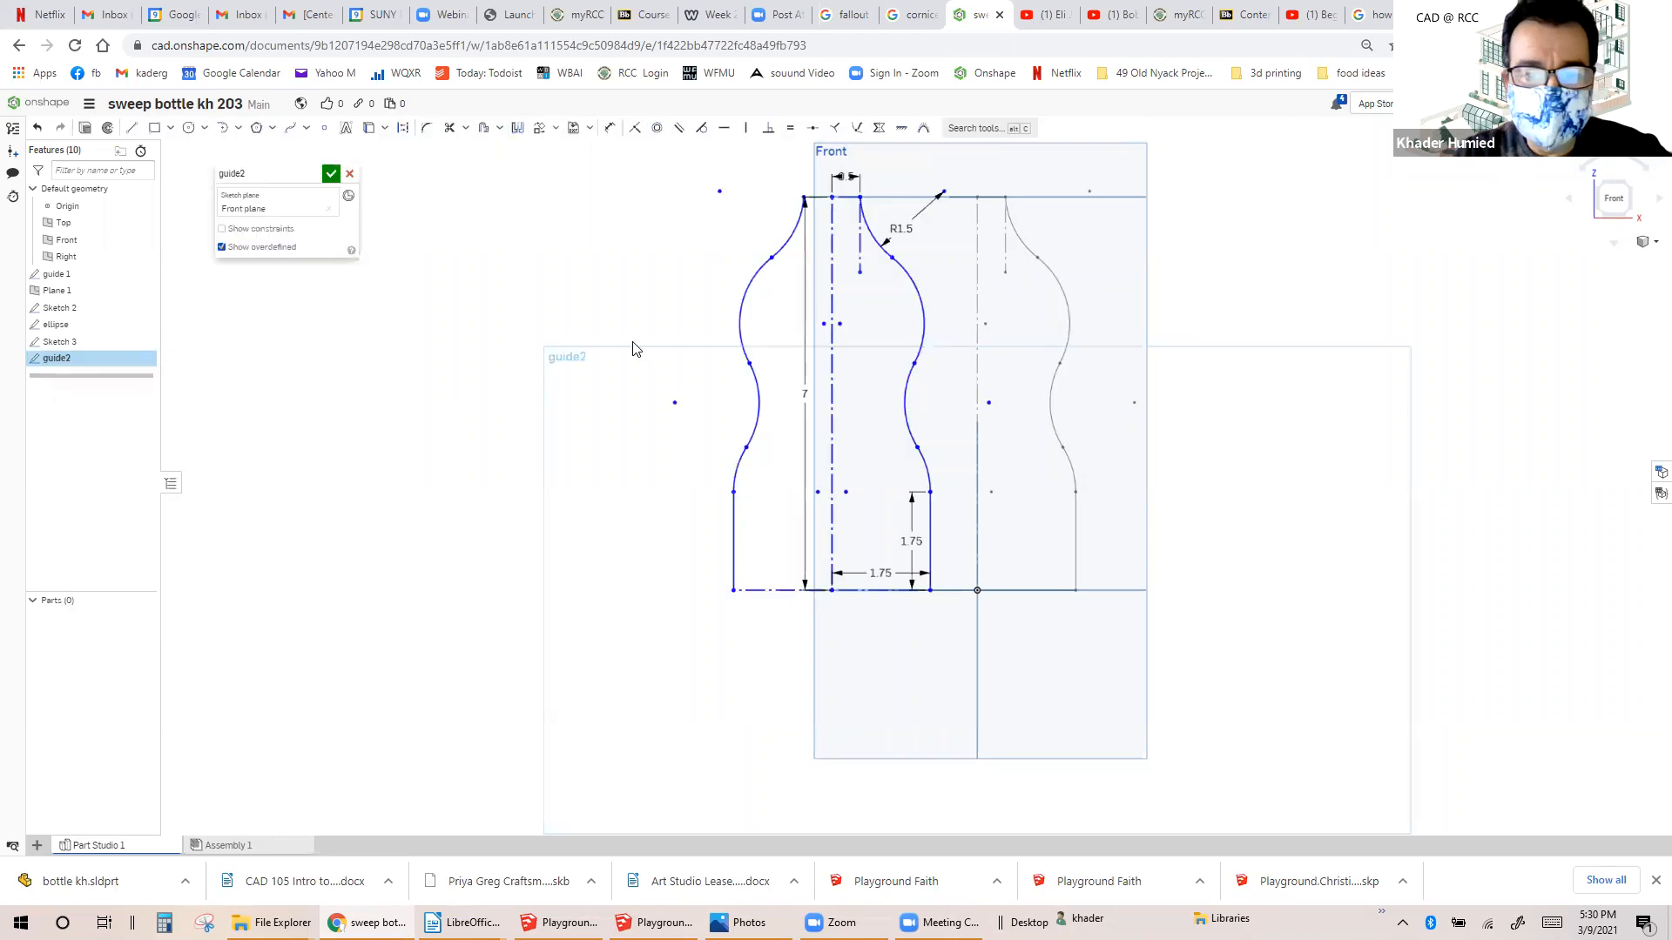
pyautogui.click(873, 243)
pyautogui.press('Delete')
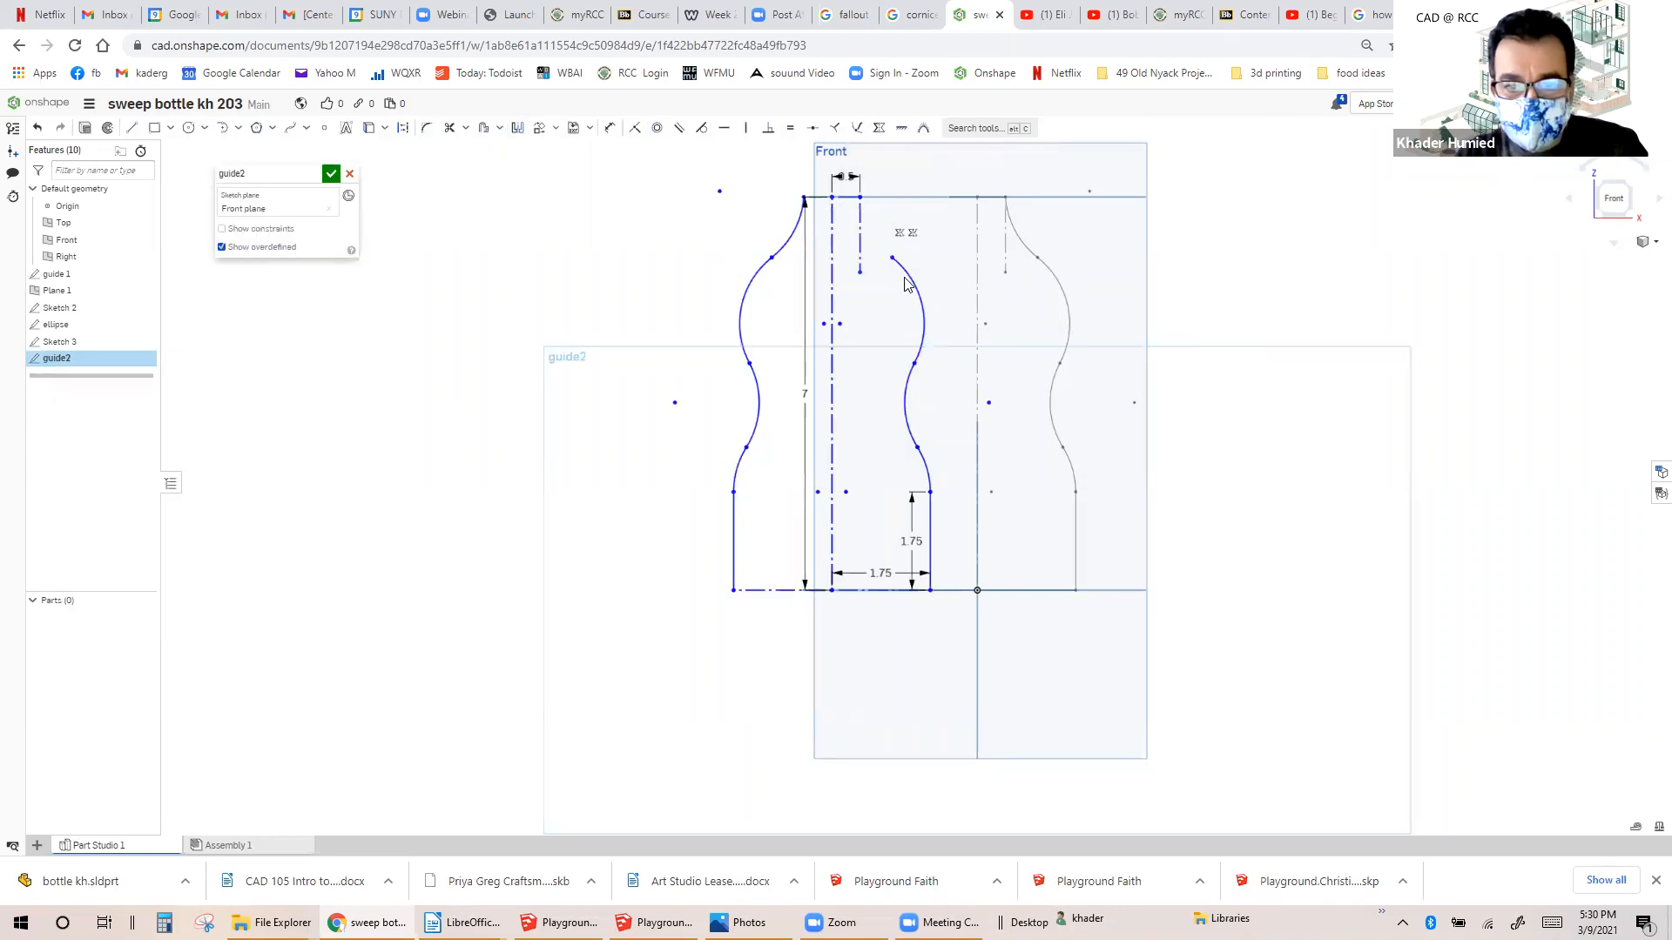
pyautogui.click(906, 285)
pyautogui.press('Delete')
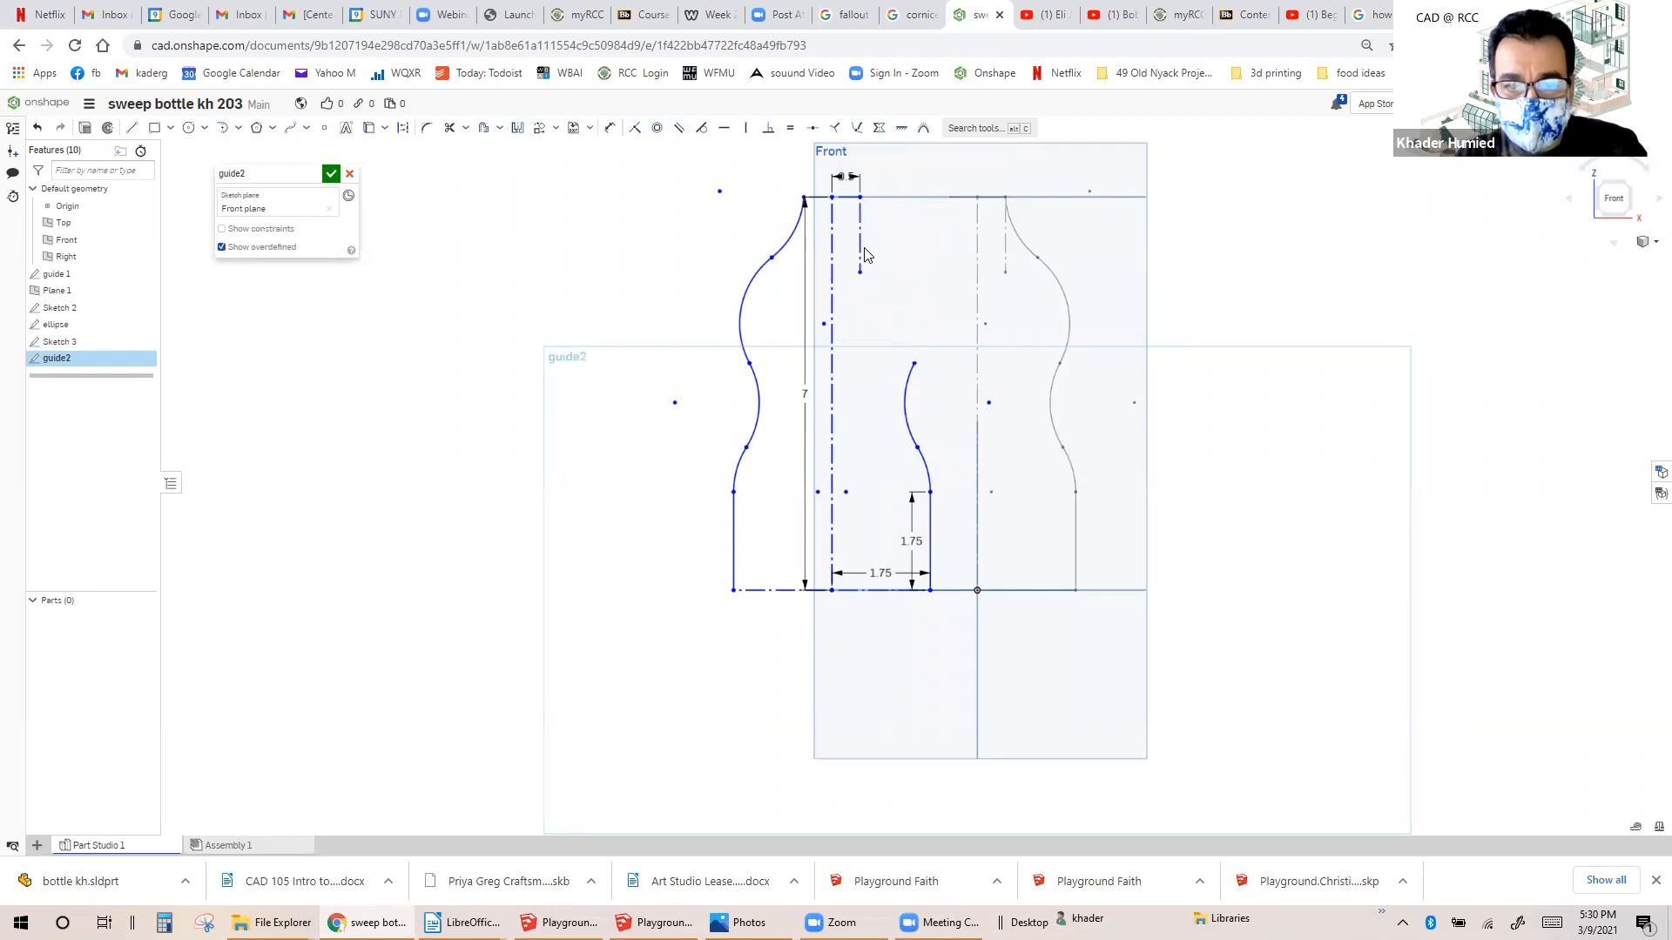
pyautogui.click(910, 409)
pyautogui.press('Delete')
pyautogui.click(926, 475)
pyautogui.press('Delete')
pyautogui.click(930, 522)
pyautogui.press('Delete')
# Delete the original half's leftover construction lines at the base and neck of guide2.
pyautogui.click(906, 590)
pyautogui.press('Delete')
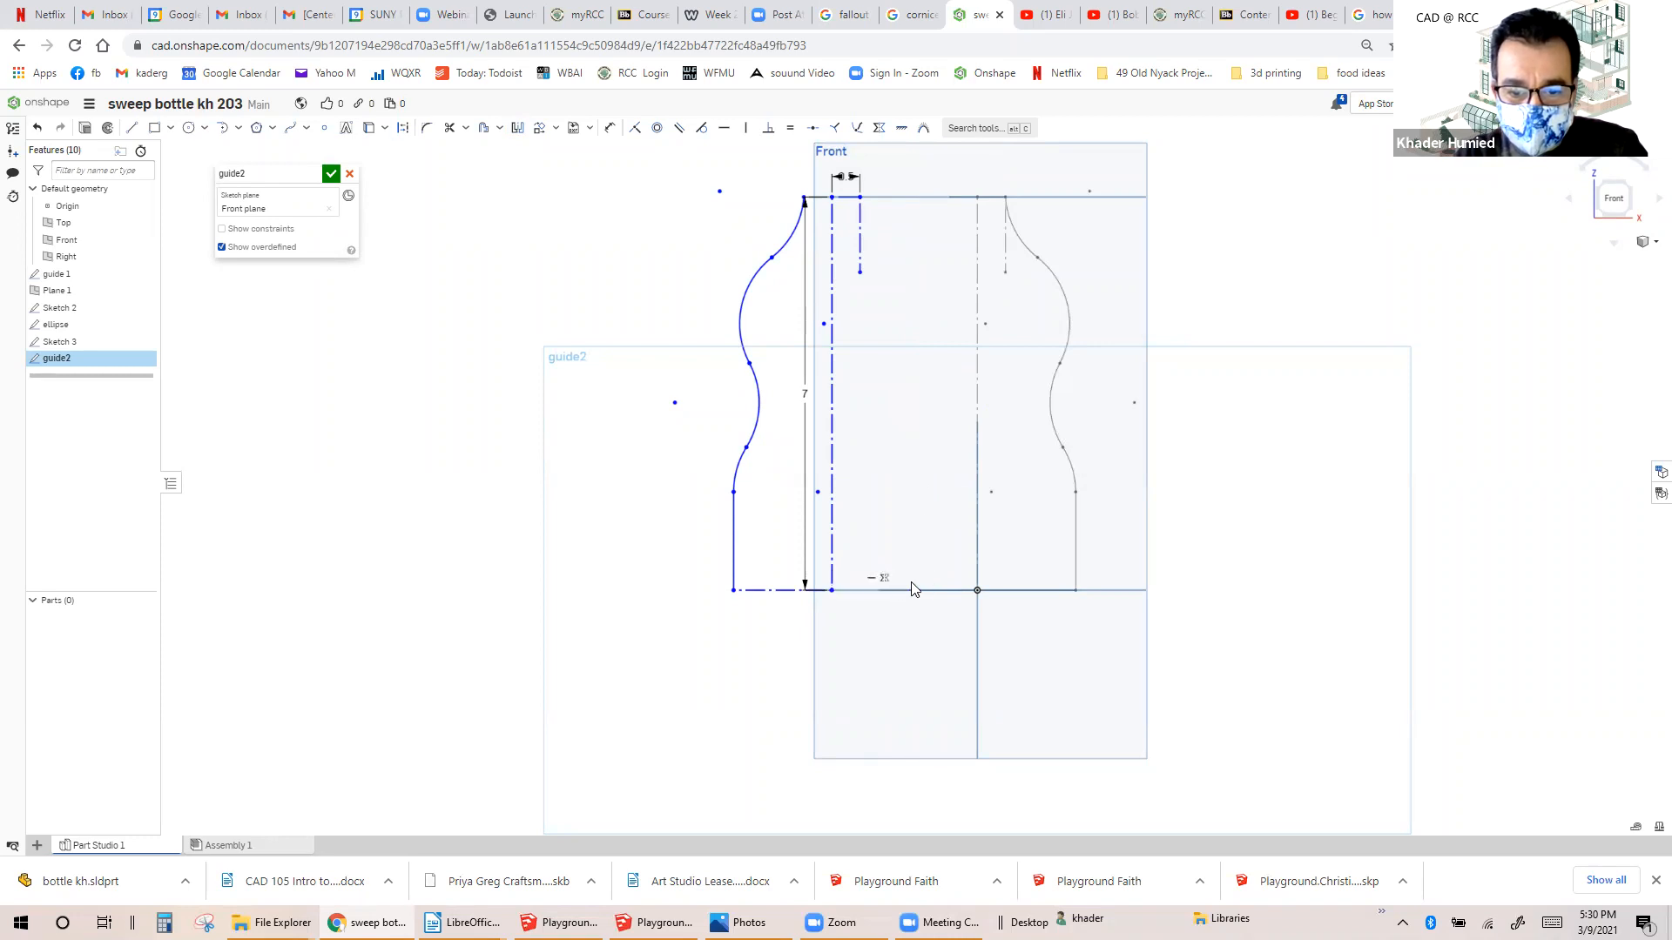
pyautogui.click(850, 197)
pyautogui.press('Delete')
pyautogui.click(858, 223)
pyautogui.press('Delete')
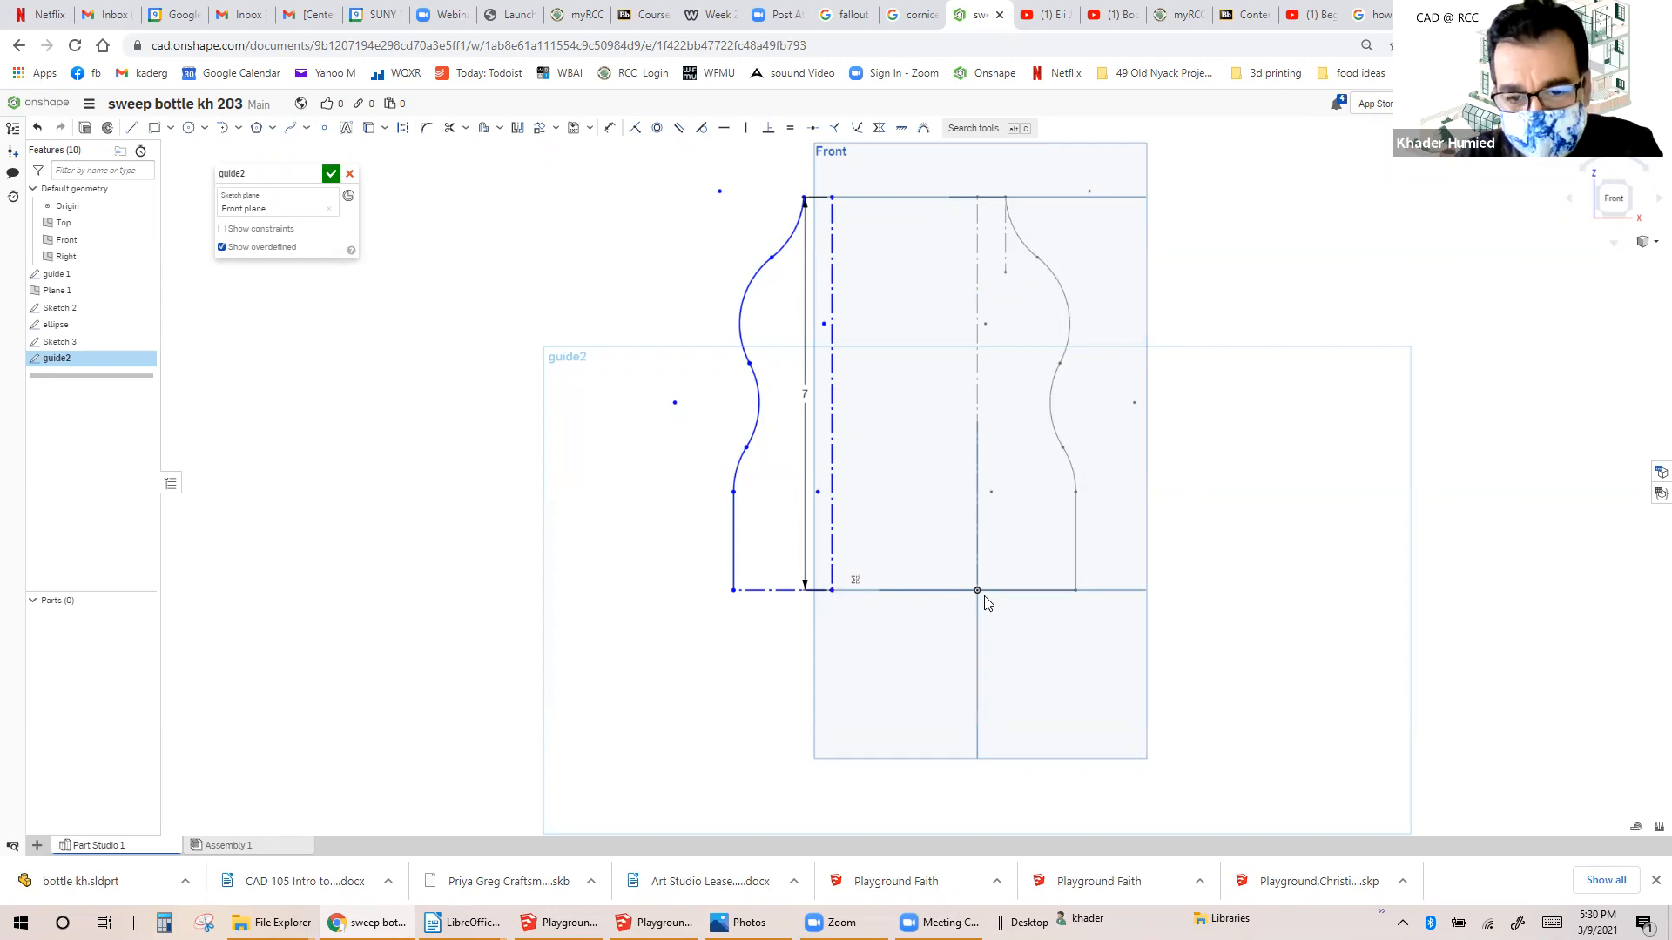
# Transform the mirrored guide2 profile horizontally about 2.48 in toward guide 1's vertical axis.
pyautogui.moveTo(639, 176)
pyautogui.mouseDown()
pyautogui.moveTo(855, 516)
pyautogui.moveTo(872, 620)
pyautogui.mouseUp()
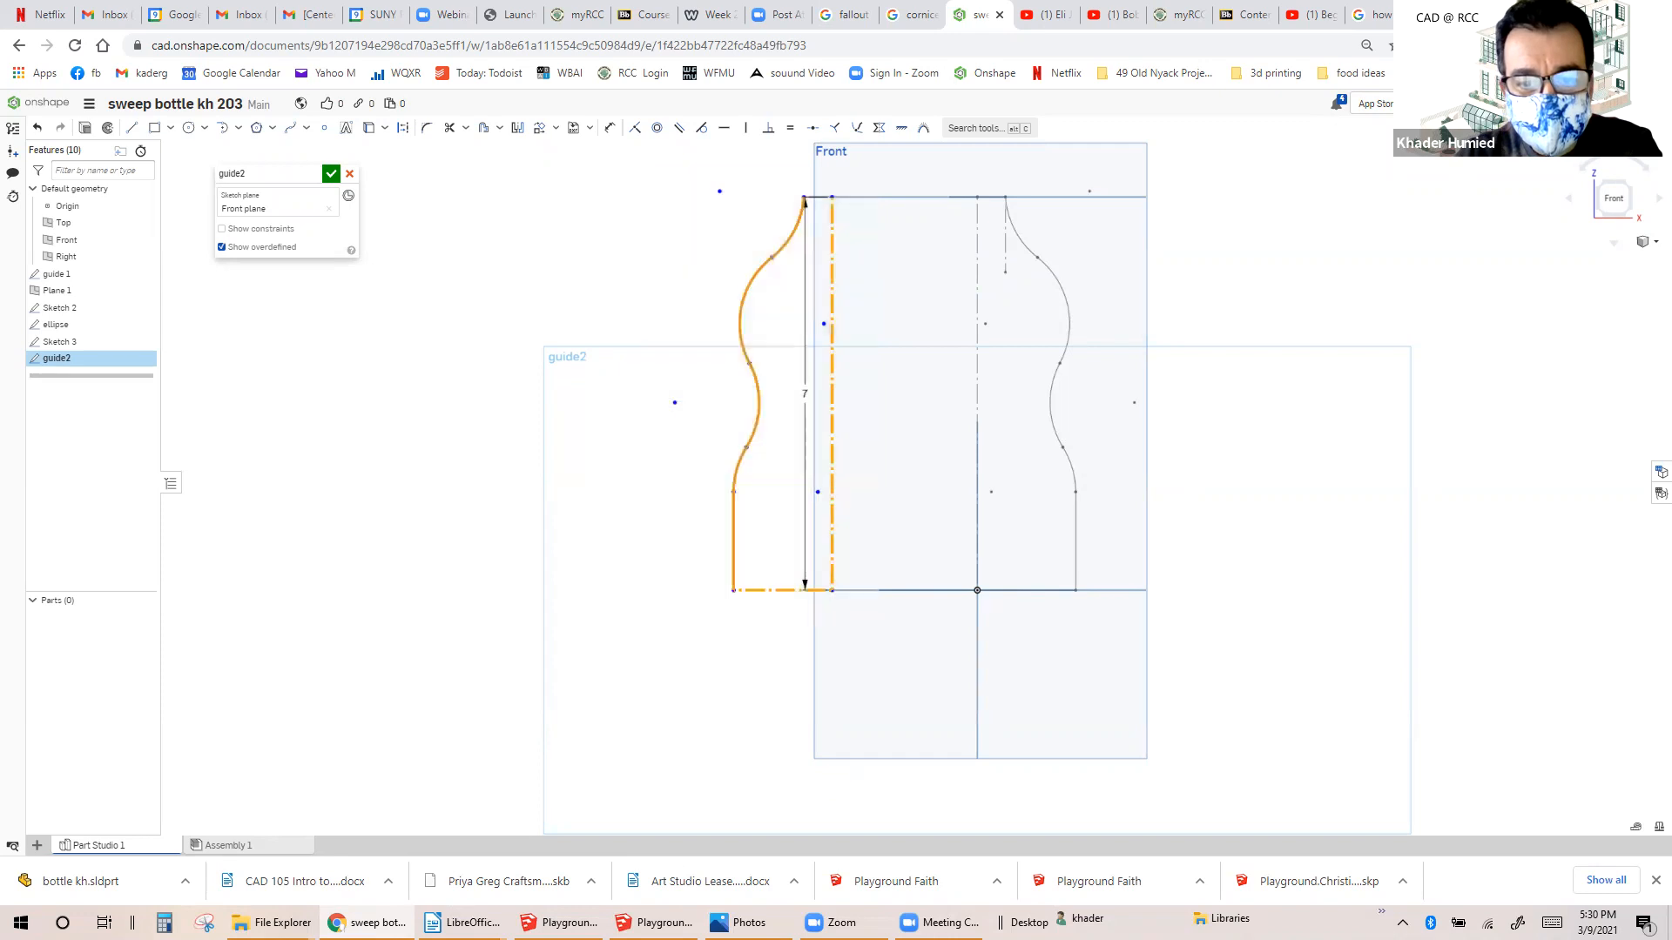
pyautogui.click(555, 128)
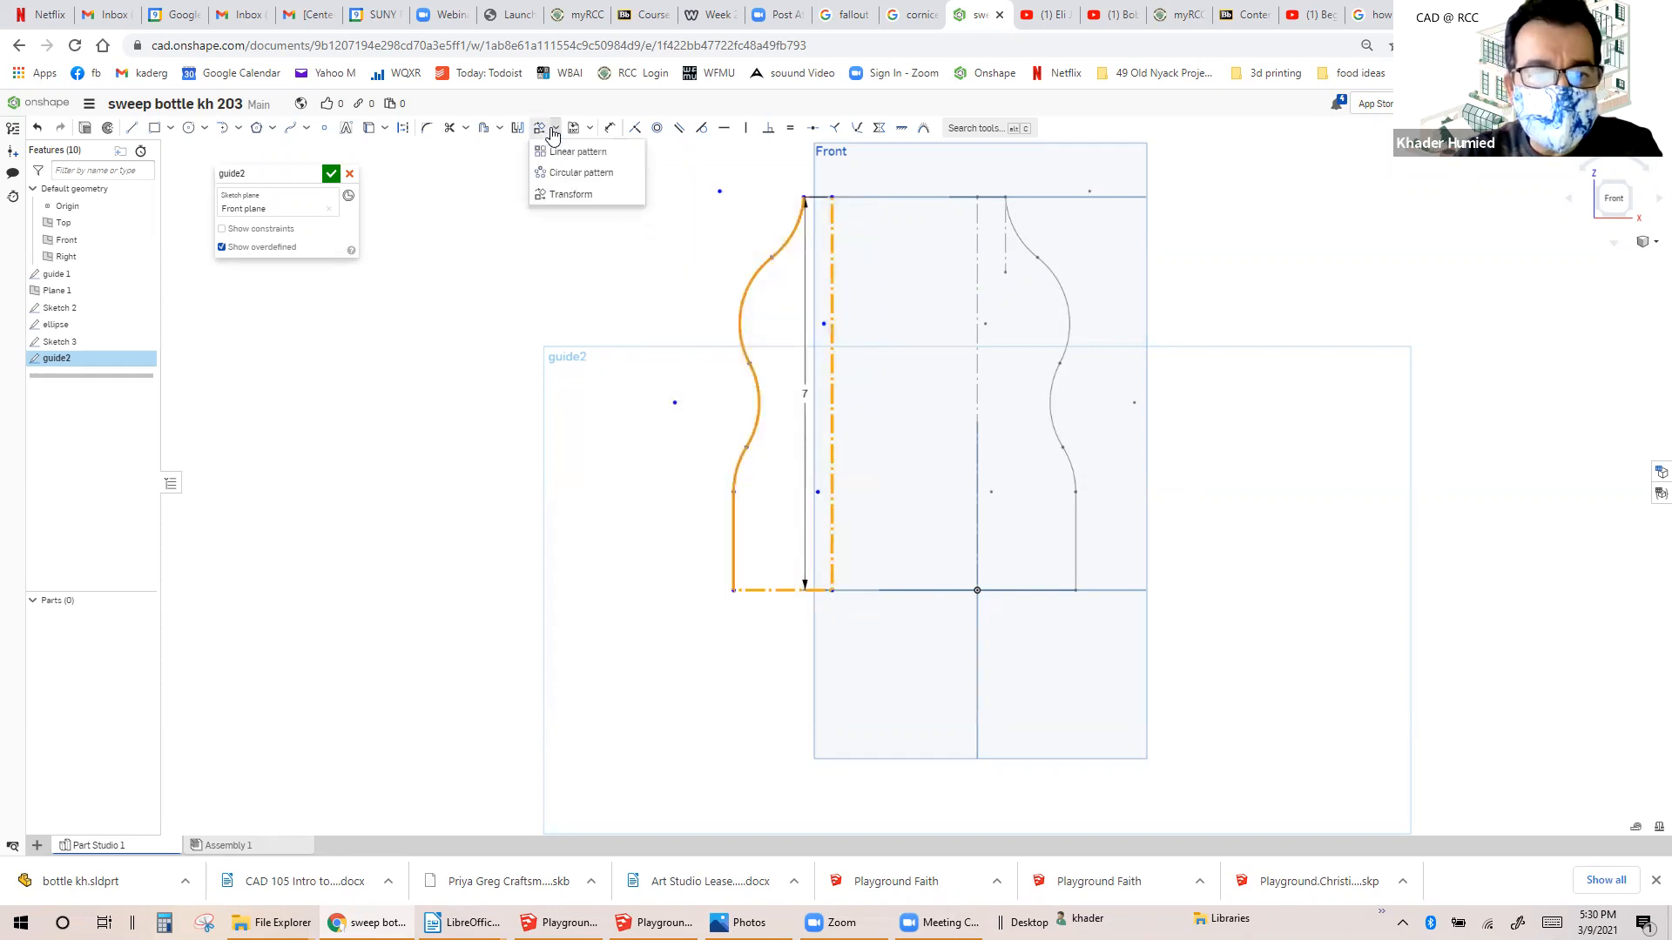
pyautogui.click(558, 194)
pyautogui.moveTo(750, 595); pyautogui.dragTo(898, 594)
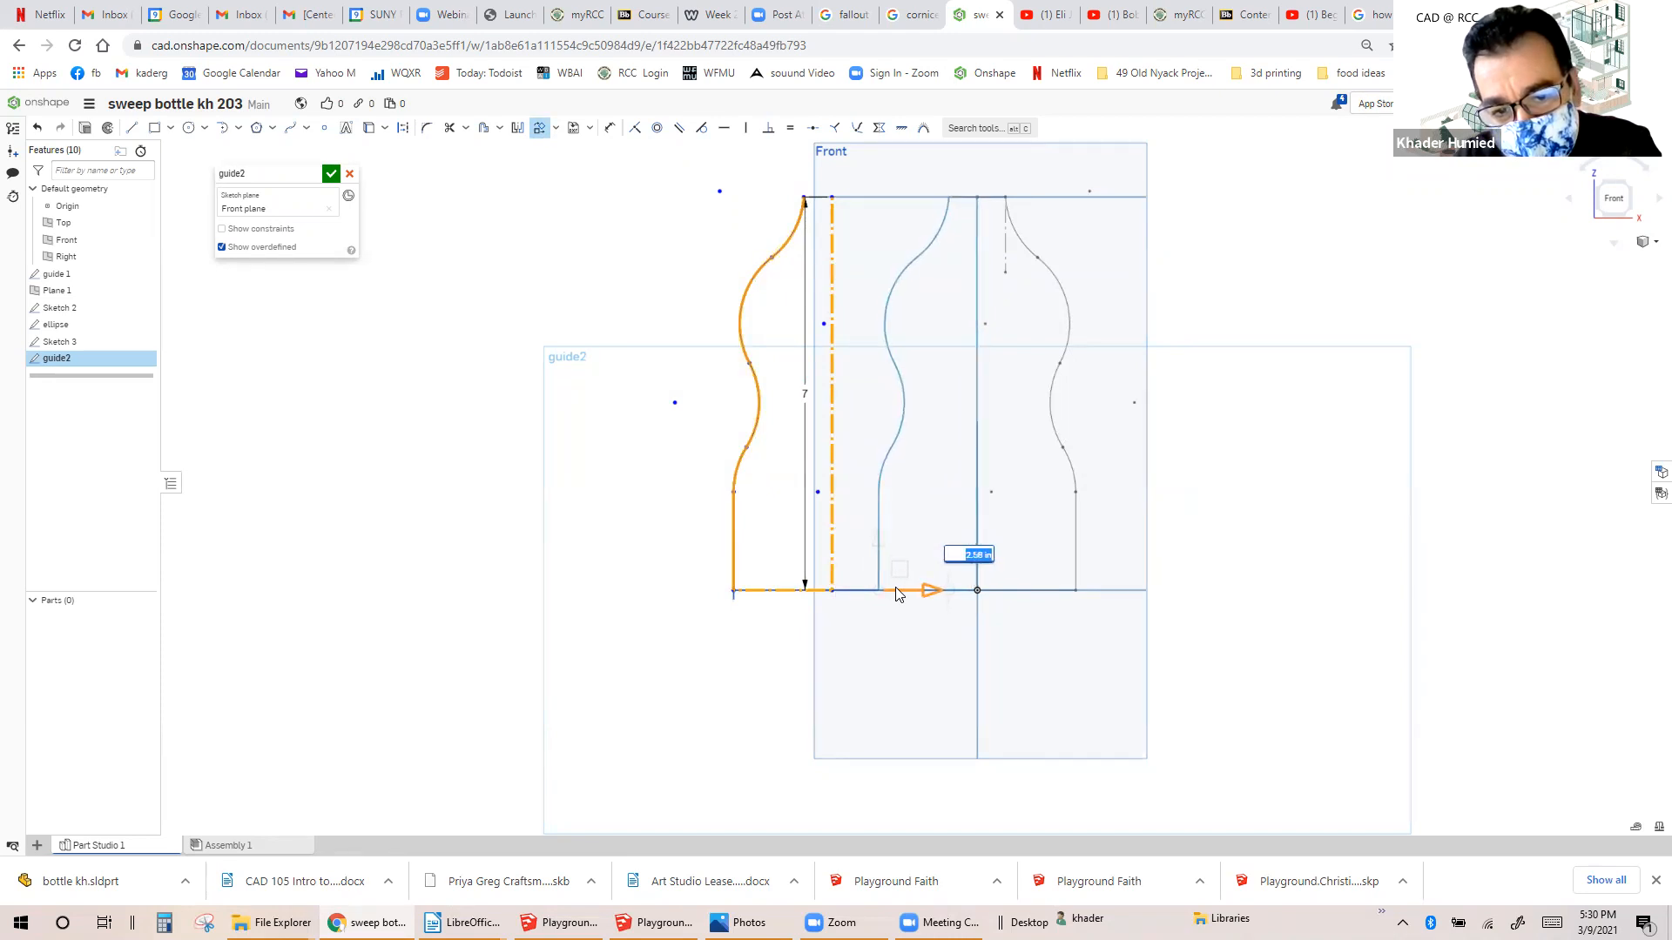
pyautogui.moveTo(896, 595); pyautogui.dragTo(890, 595)
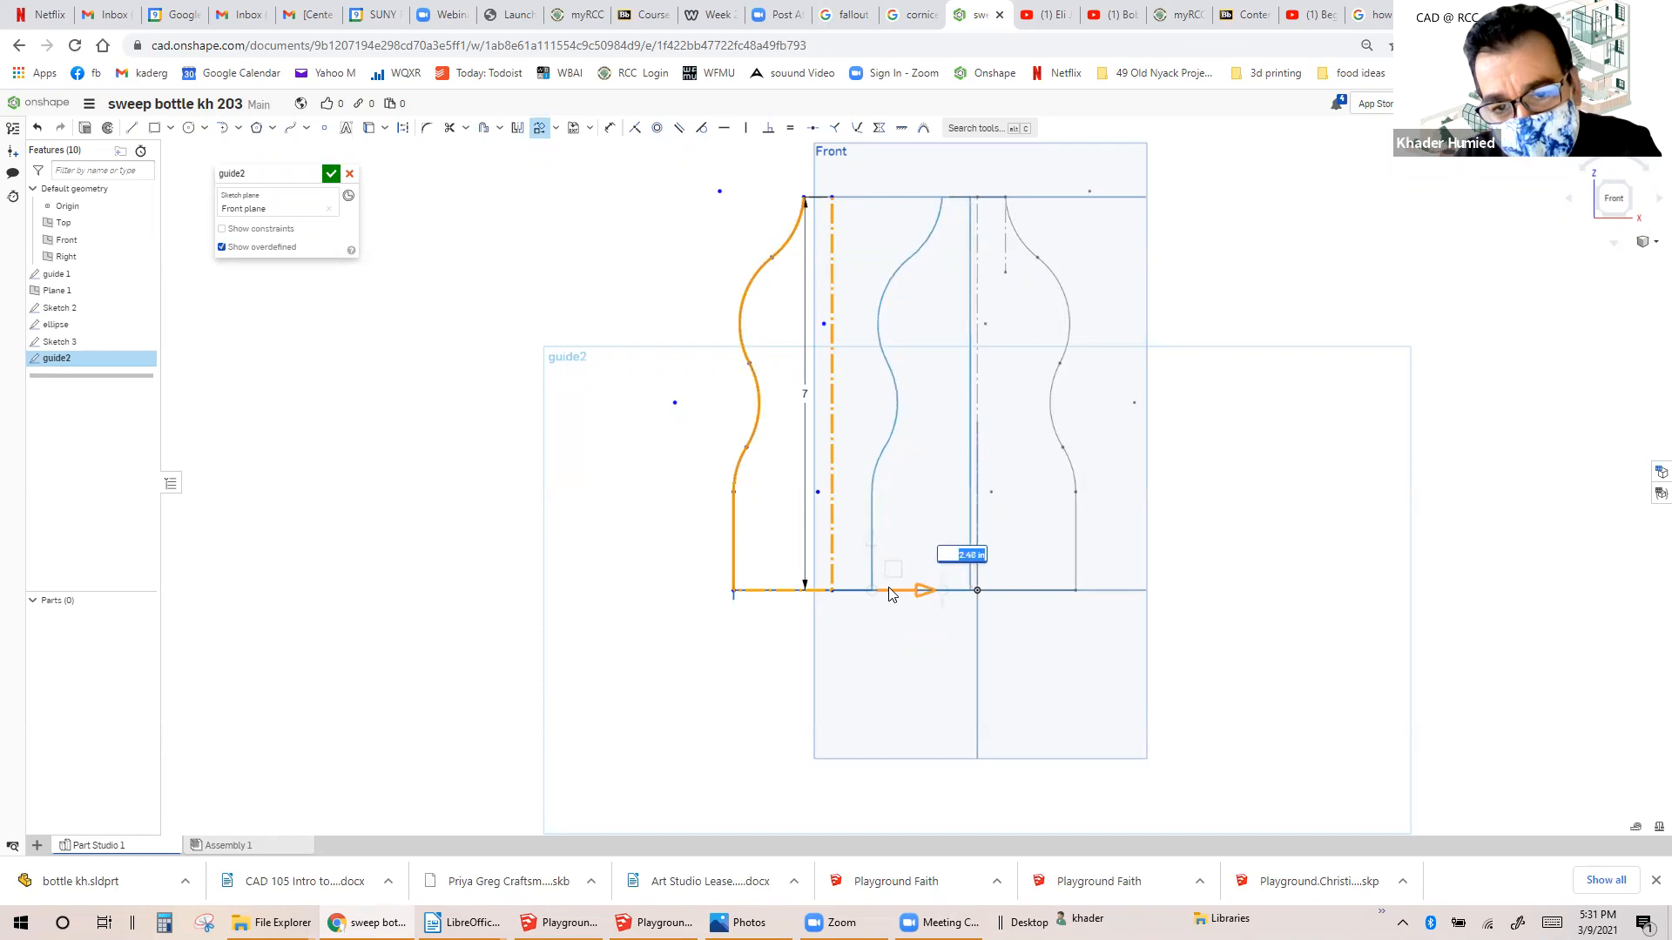
pyautogui.scroll(5, 923, 602)
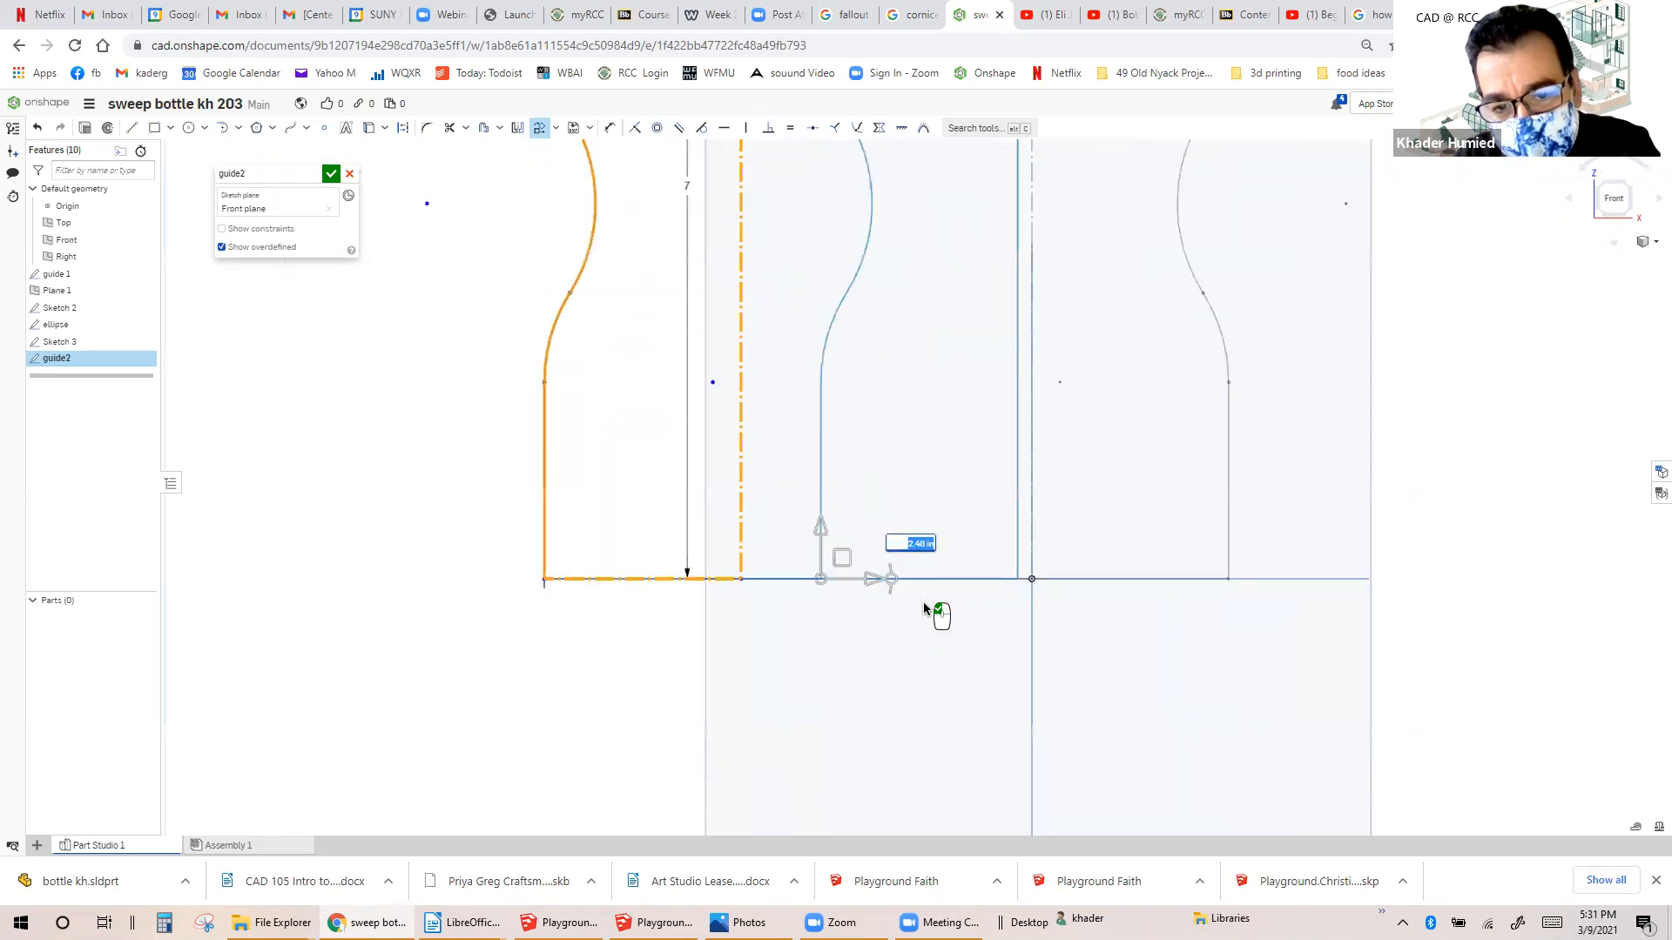
pyautogui.click(348, 176)
pyautogui.scroll(-5, 590, 447)
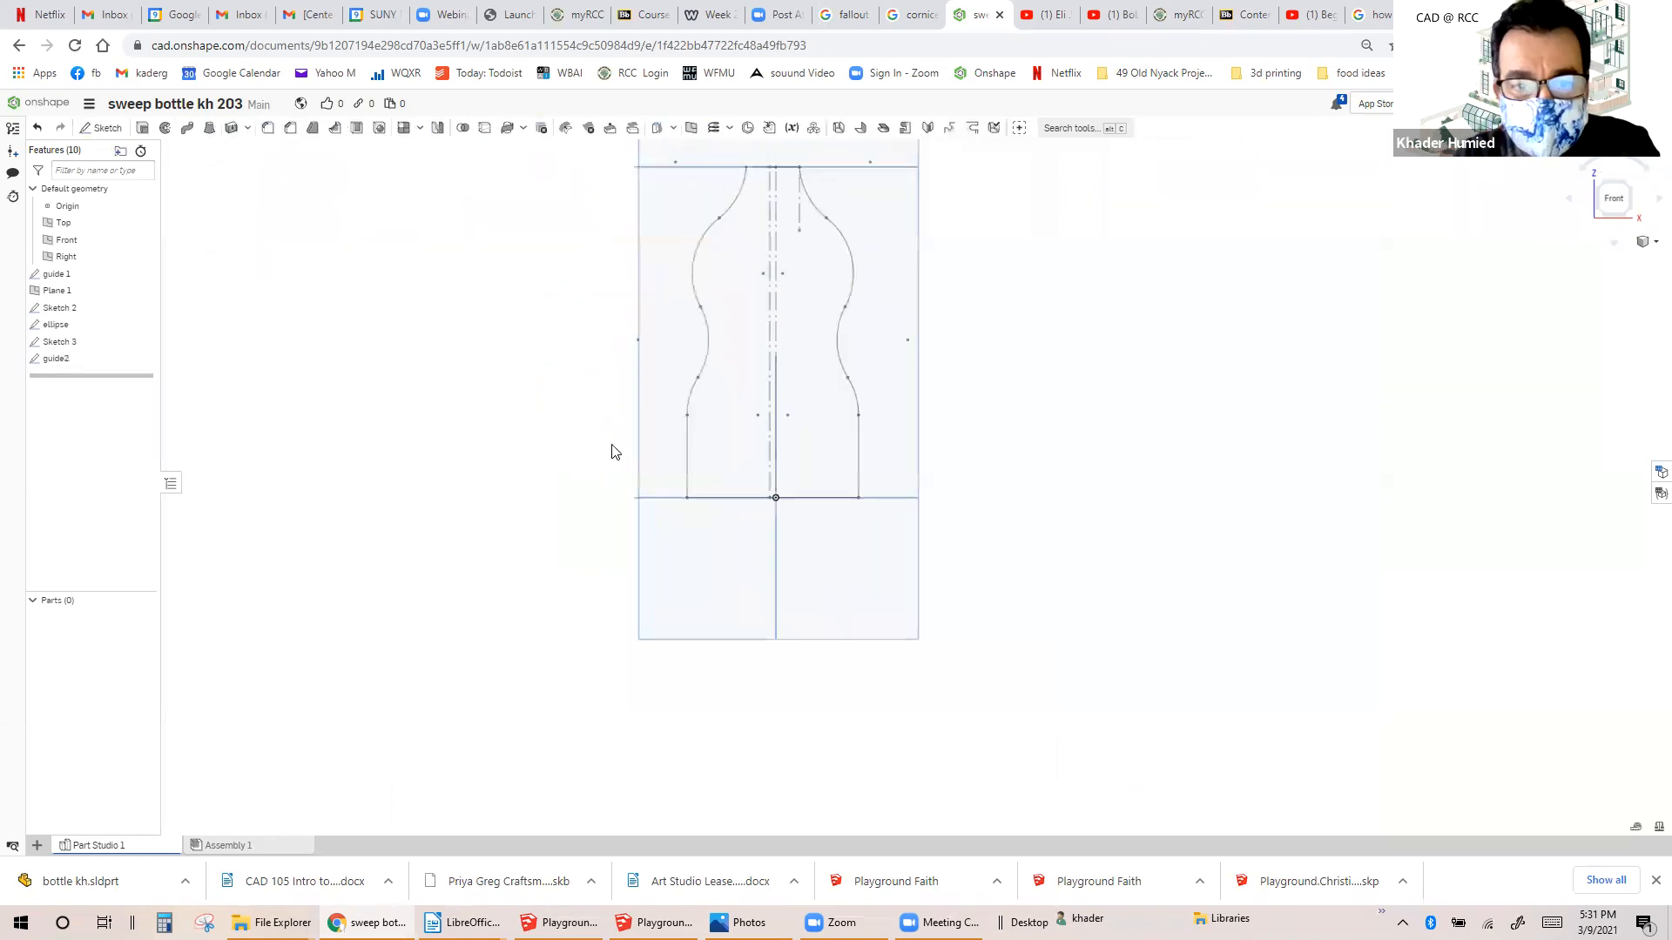
# Try to transform the whole guide2 profile horizontally by about 0.127 in toward the origin.
pyautogui.rightClick(80, 358)
pyautogui.click(98, 384)
pyautogui.moveTo(611, 147)
pyautogui.mouseDown()
pyautogui.moveTo(783, 549)
pyautogui.moveTo(766, 503)
pyautogui.moveTo(791, 496)
pyautogui.moveTo(769, 494)
pyautogui.mouseUp()
pyautogui.scroll(2, 766, 501)
pyautogui.scroll(2, 766, 499)
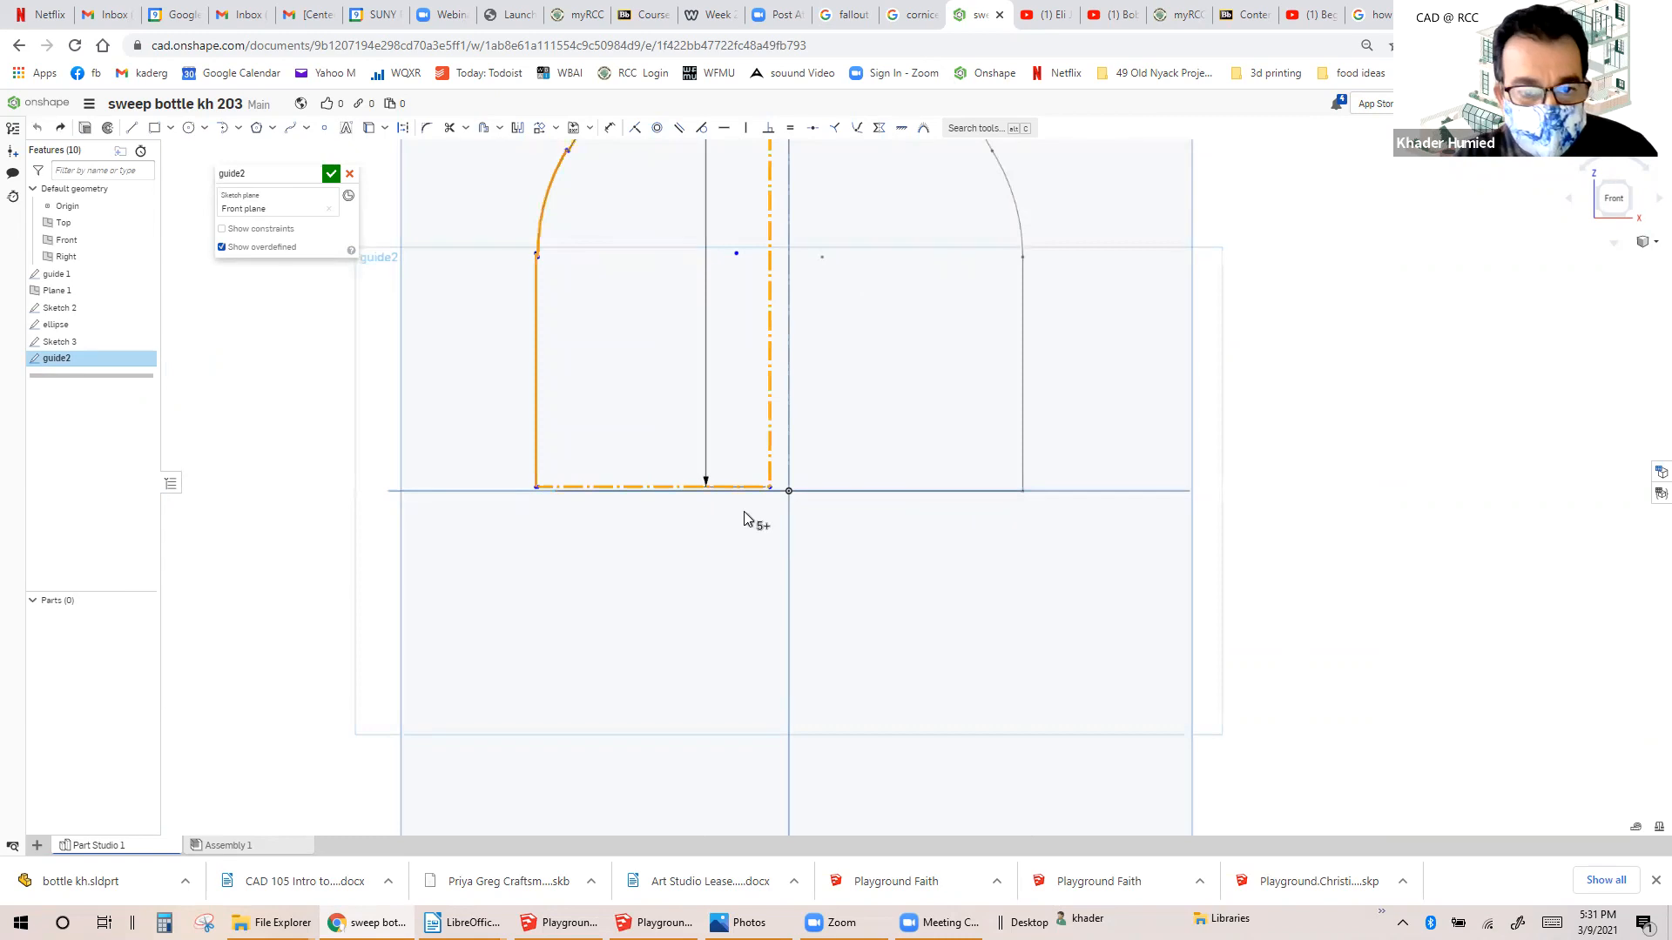
pyautogui.scroll(-5, 747, 514)
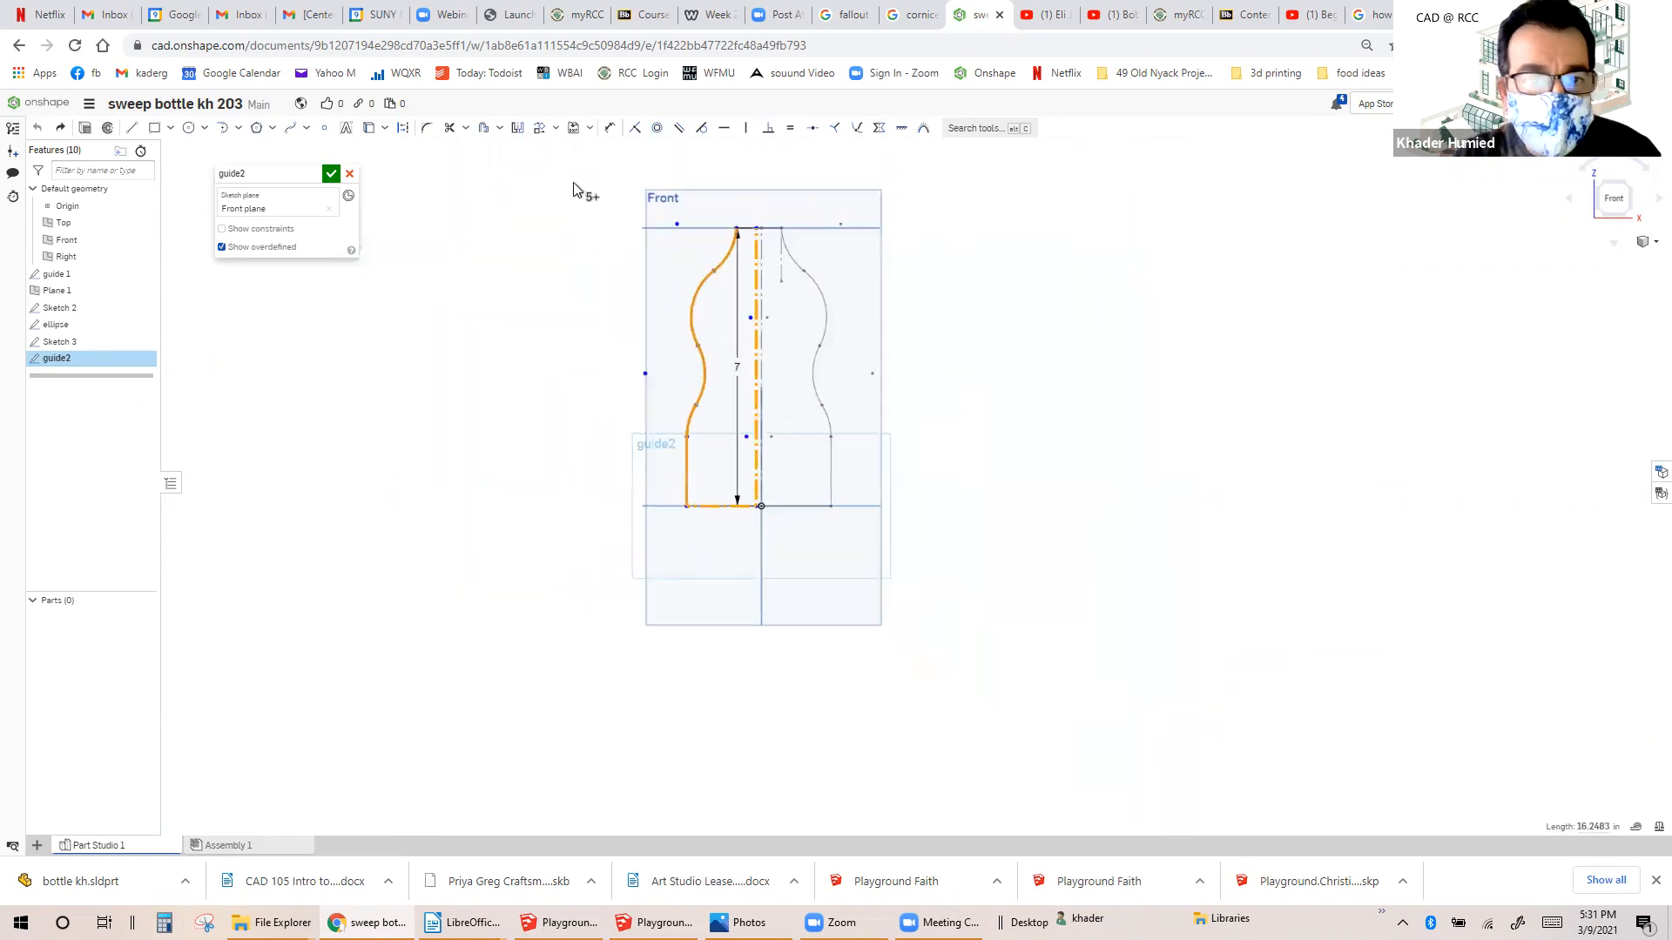
pyautogui.click(574, 202)
pyautogui.moveTo(678, 416)
pyautogui.mouseDown()
pyautogui.moveTo(771, 550)
pyautogui.moveTo(746, 542)
pyautogui.mouseUp()
pyautogui.click(539, 128)
pyautogui.scroll(5, 743, 508)
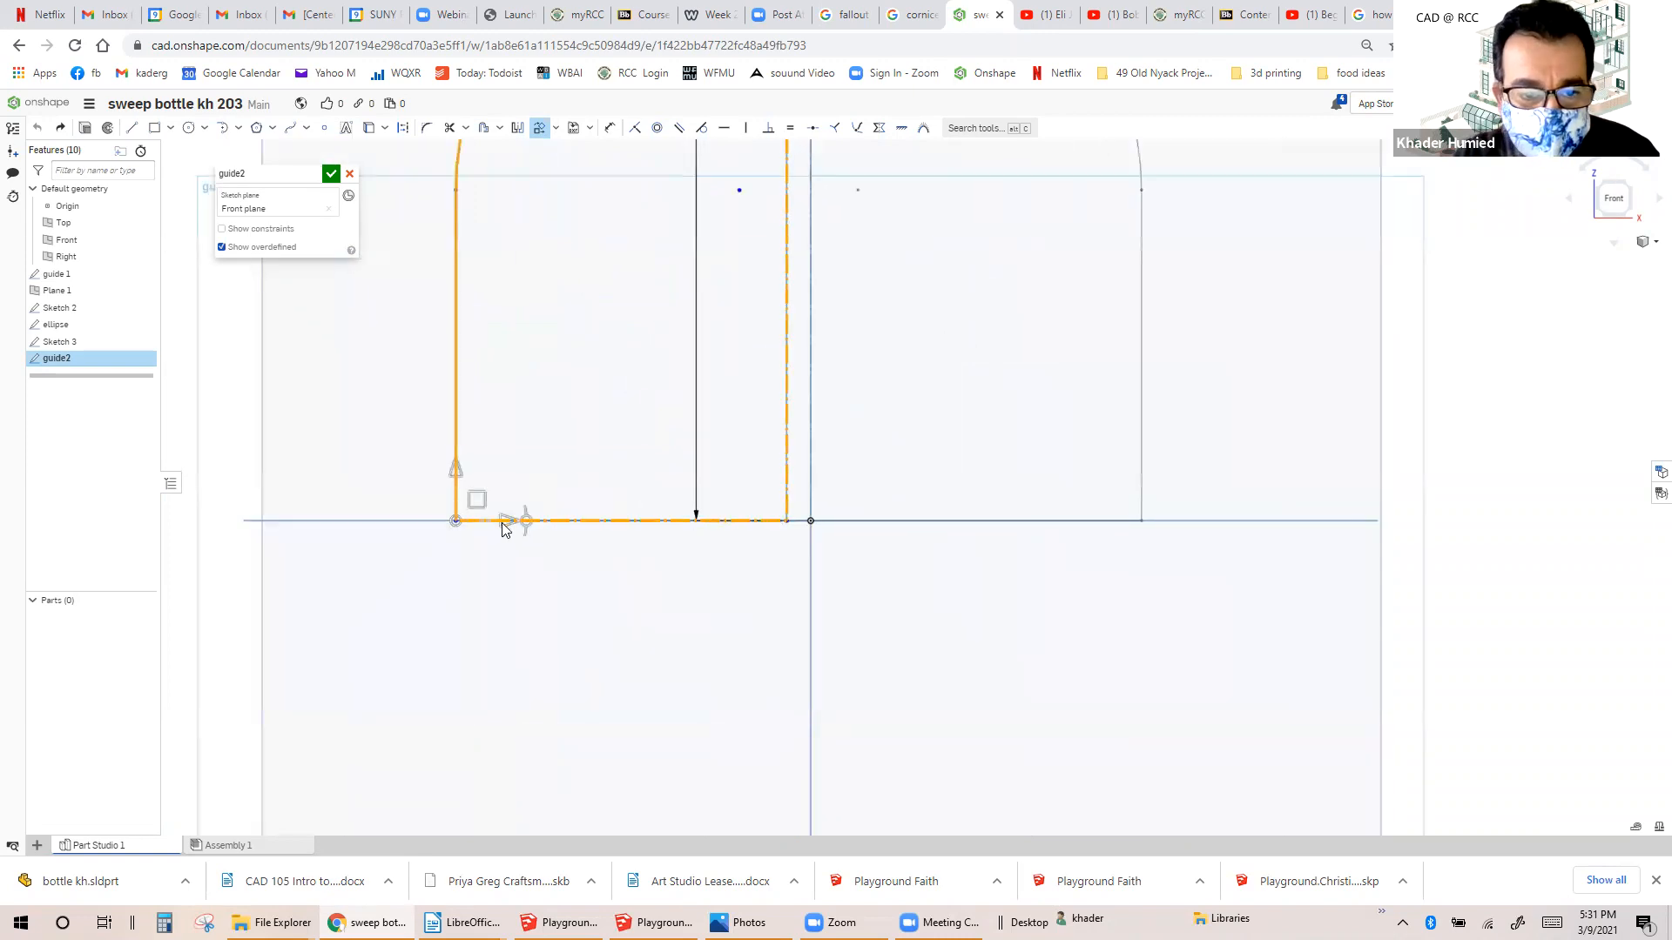
pyautogui.moveTo(518, 528); pyautogui.dragTo(532, 523)
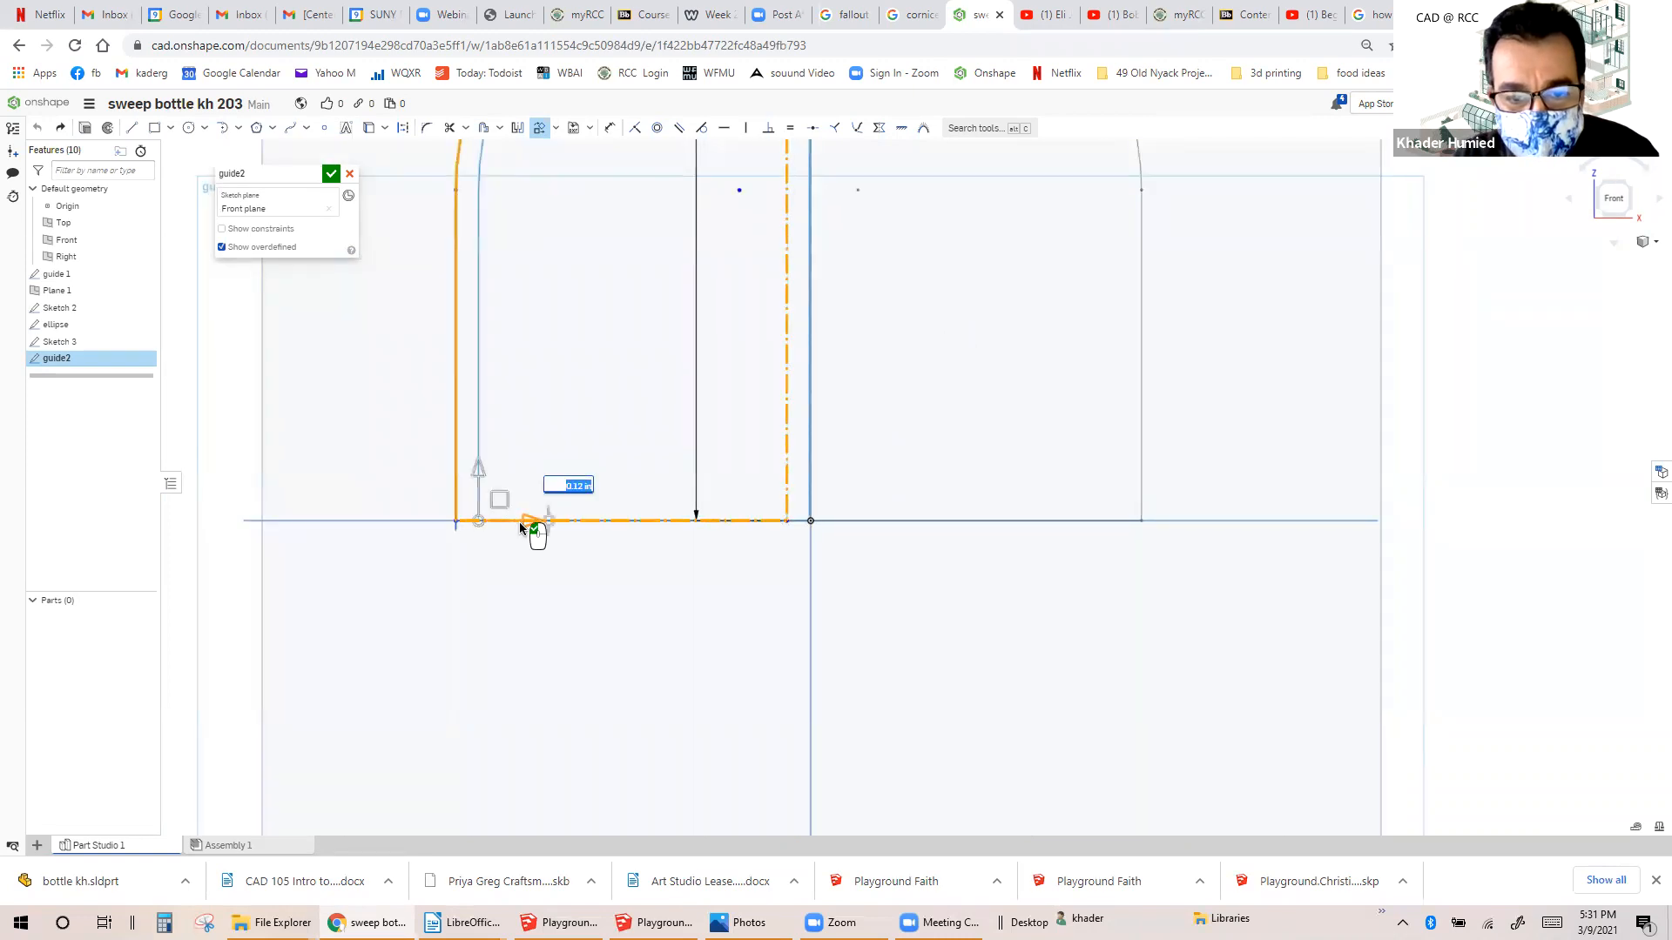
pyautogui.scroll(2, 625, 526)
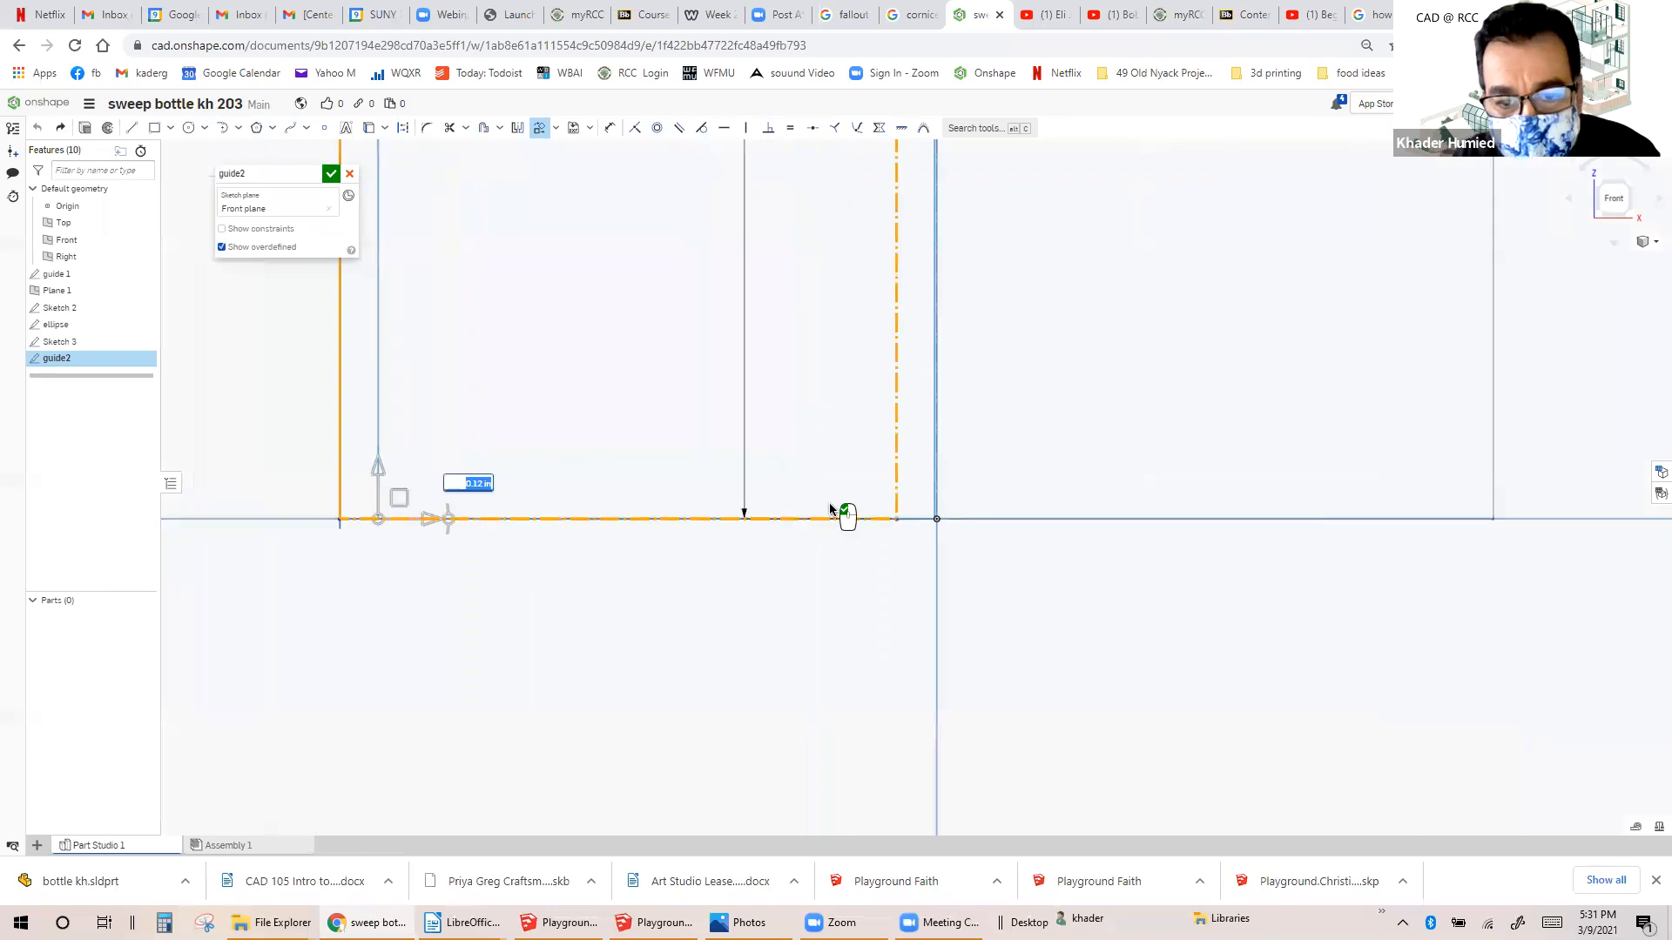
pyautogui.scroll(1, 829, 503)
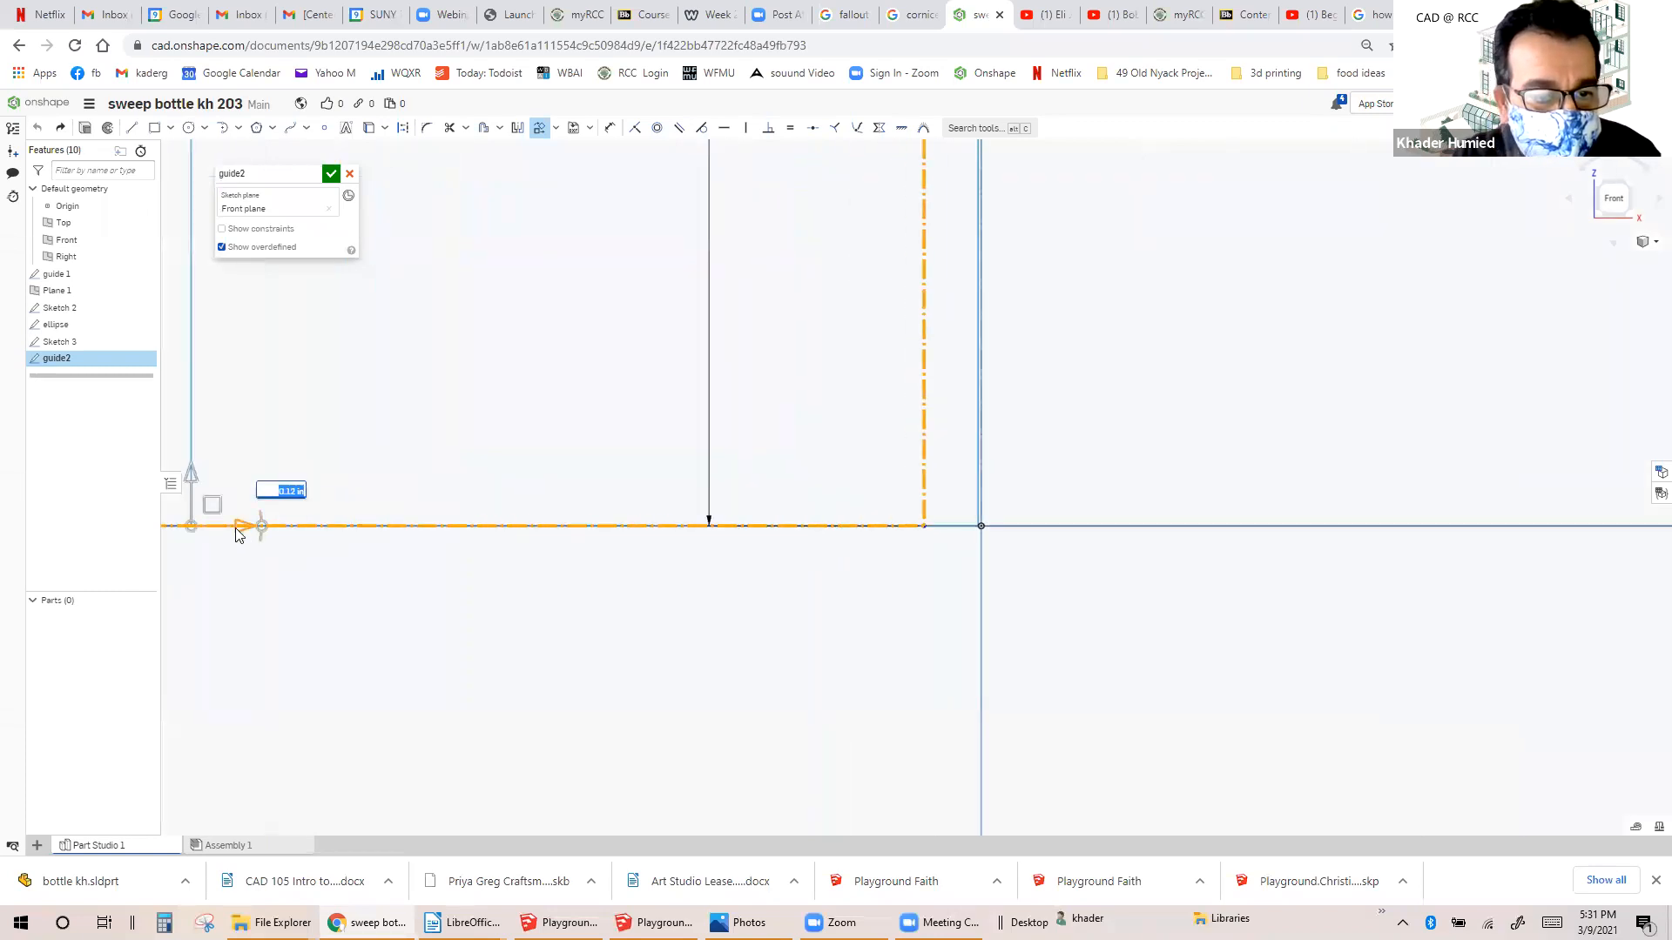
pyautogui.moveTo(248, 529); pyautogui.dragTo(241, 528)
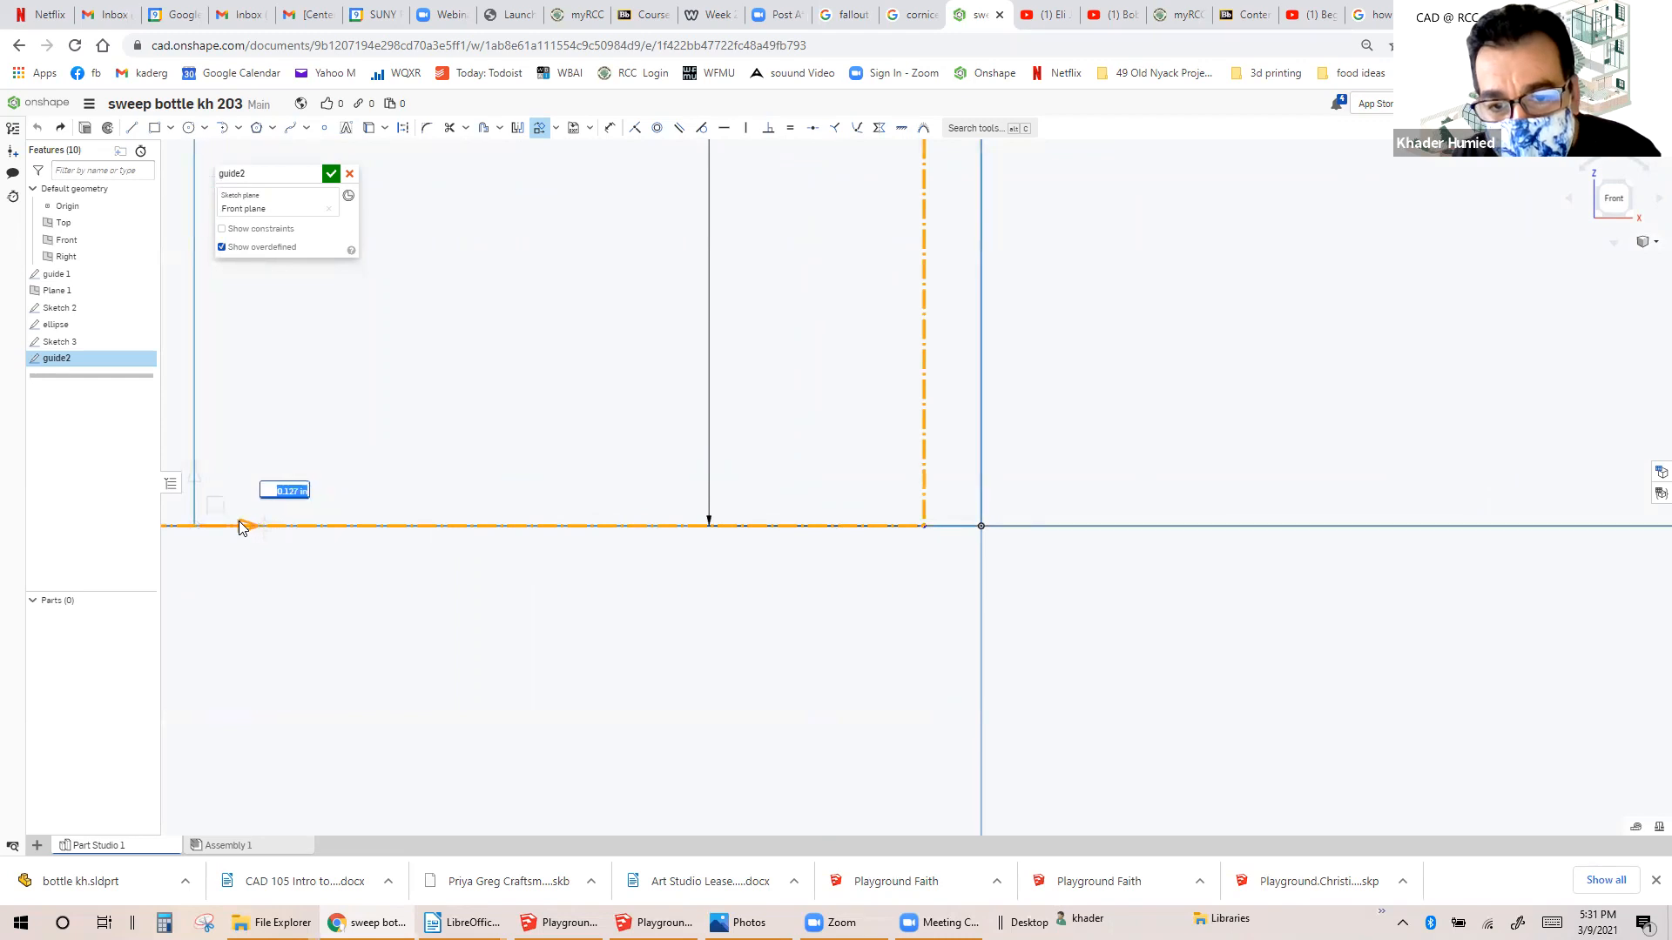
pyautogui.click(343, 176)
pyautogui.scroll(-5, 504, 501)
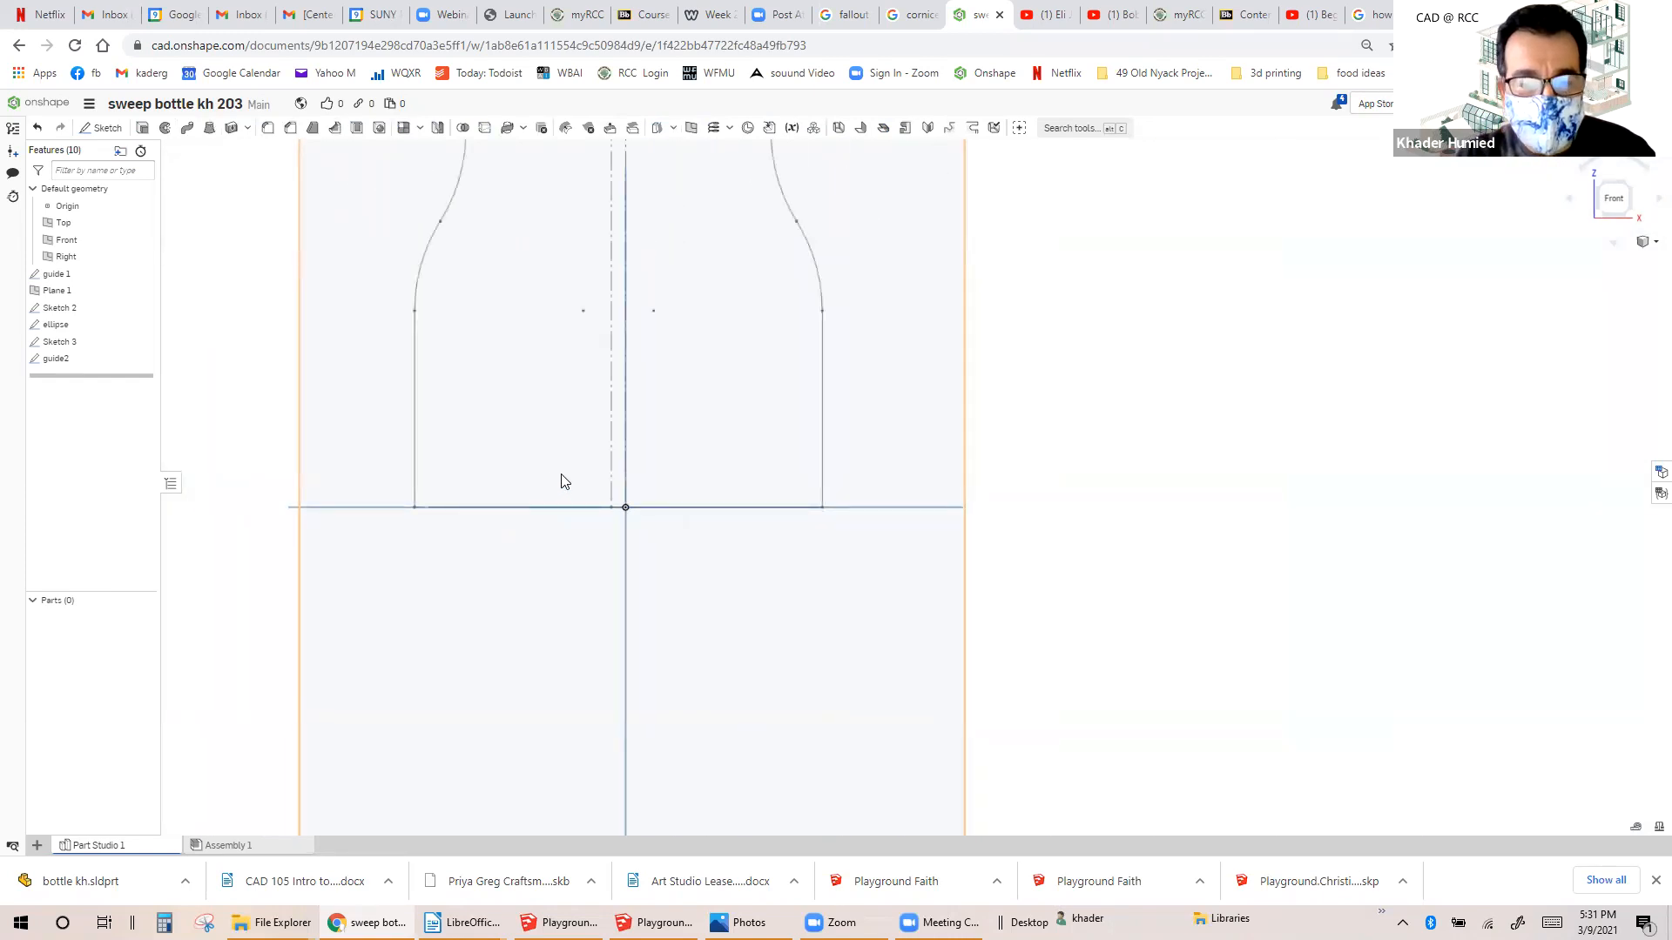
# Transform the whole guide2 profile horizontally about 0.137 in so the base of its centerline lands on the origin.
pyautogui.moveTo(897, 525); pyautogui.dragTo(900, 549, button='right')
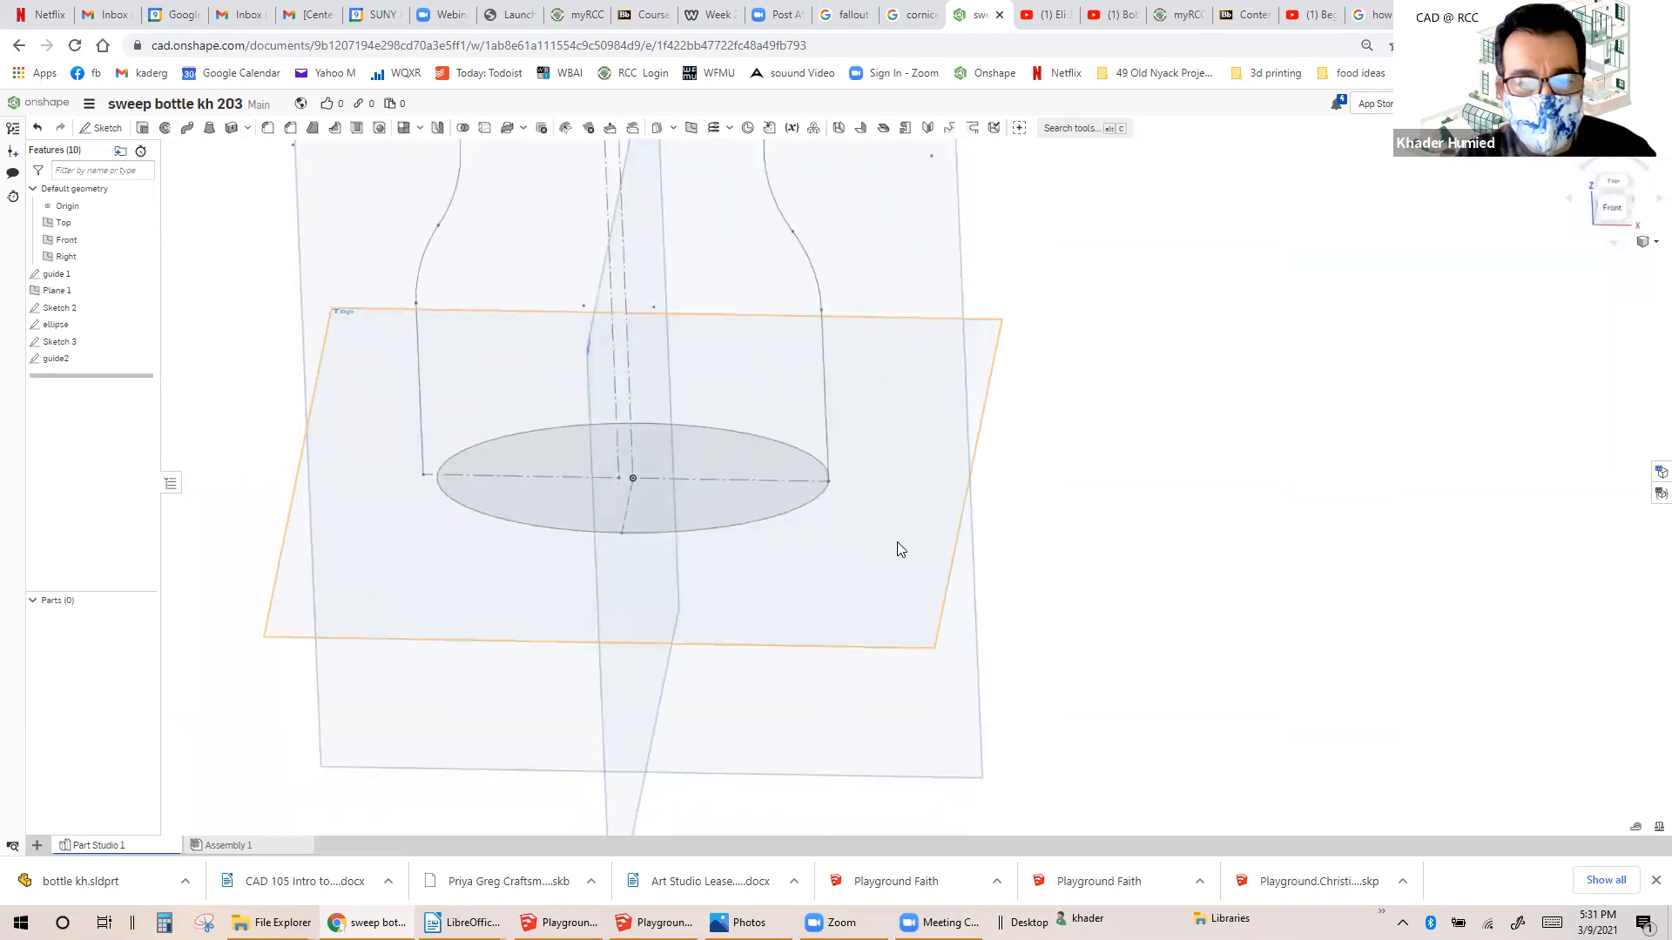
pyautogui.scroll(-5, 890, 538)
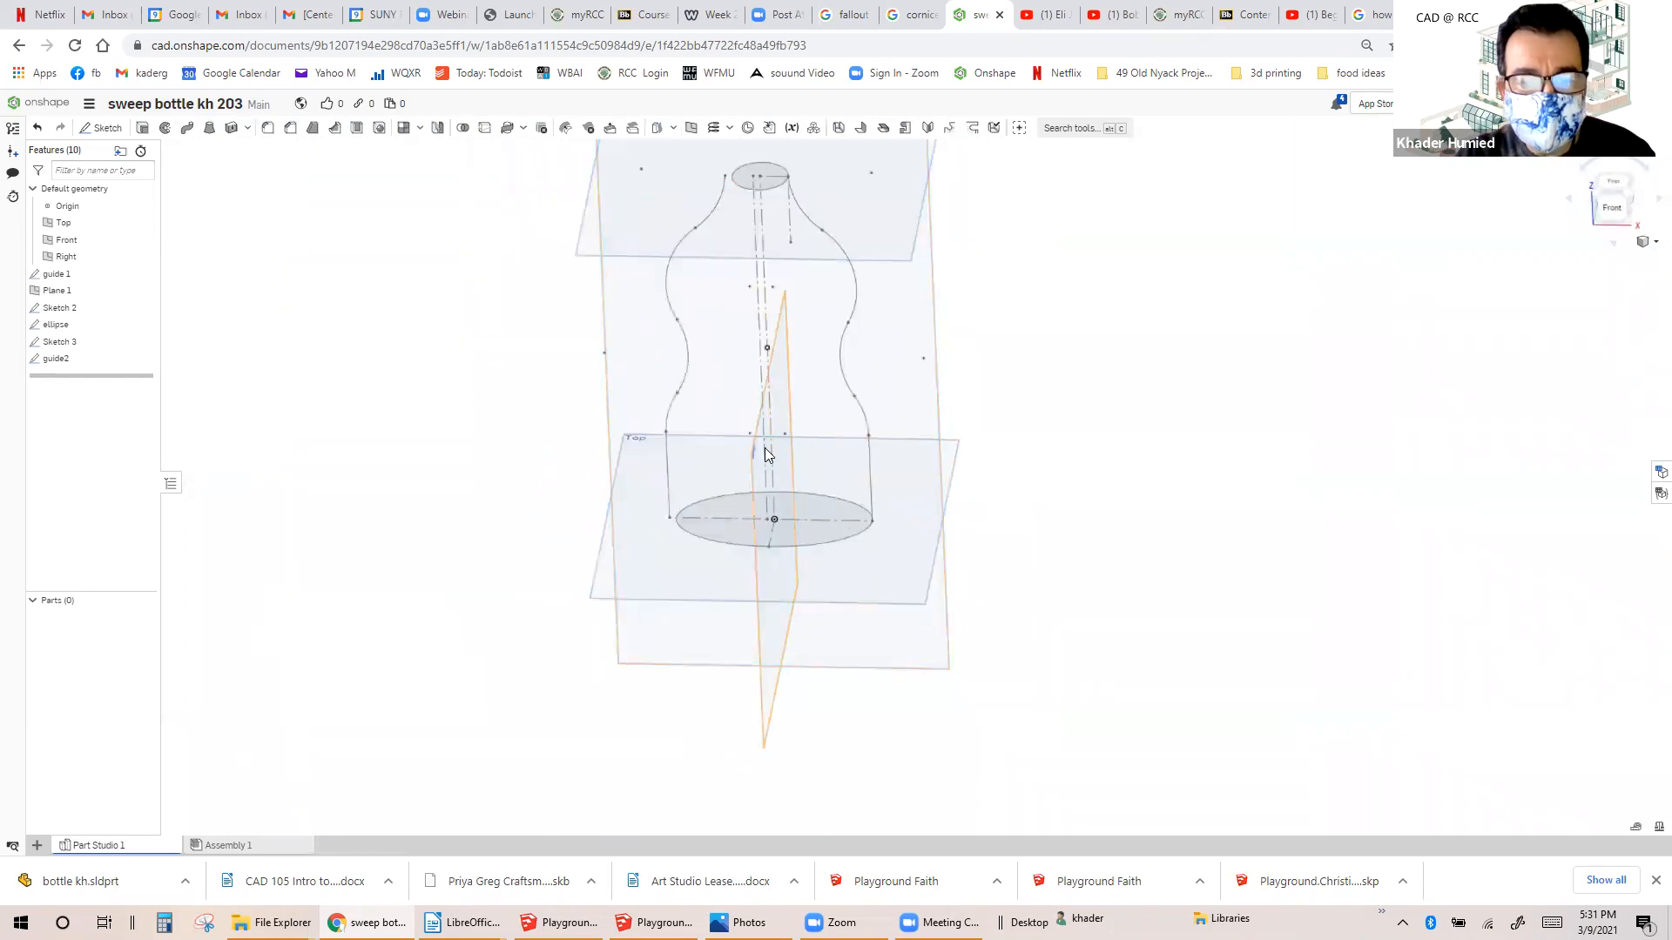
pyautogui.scroll(2, 746, 384)
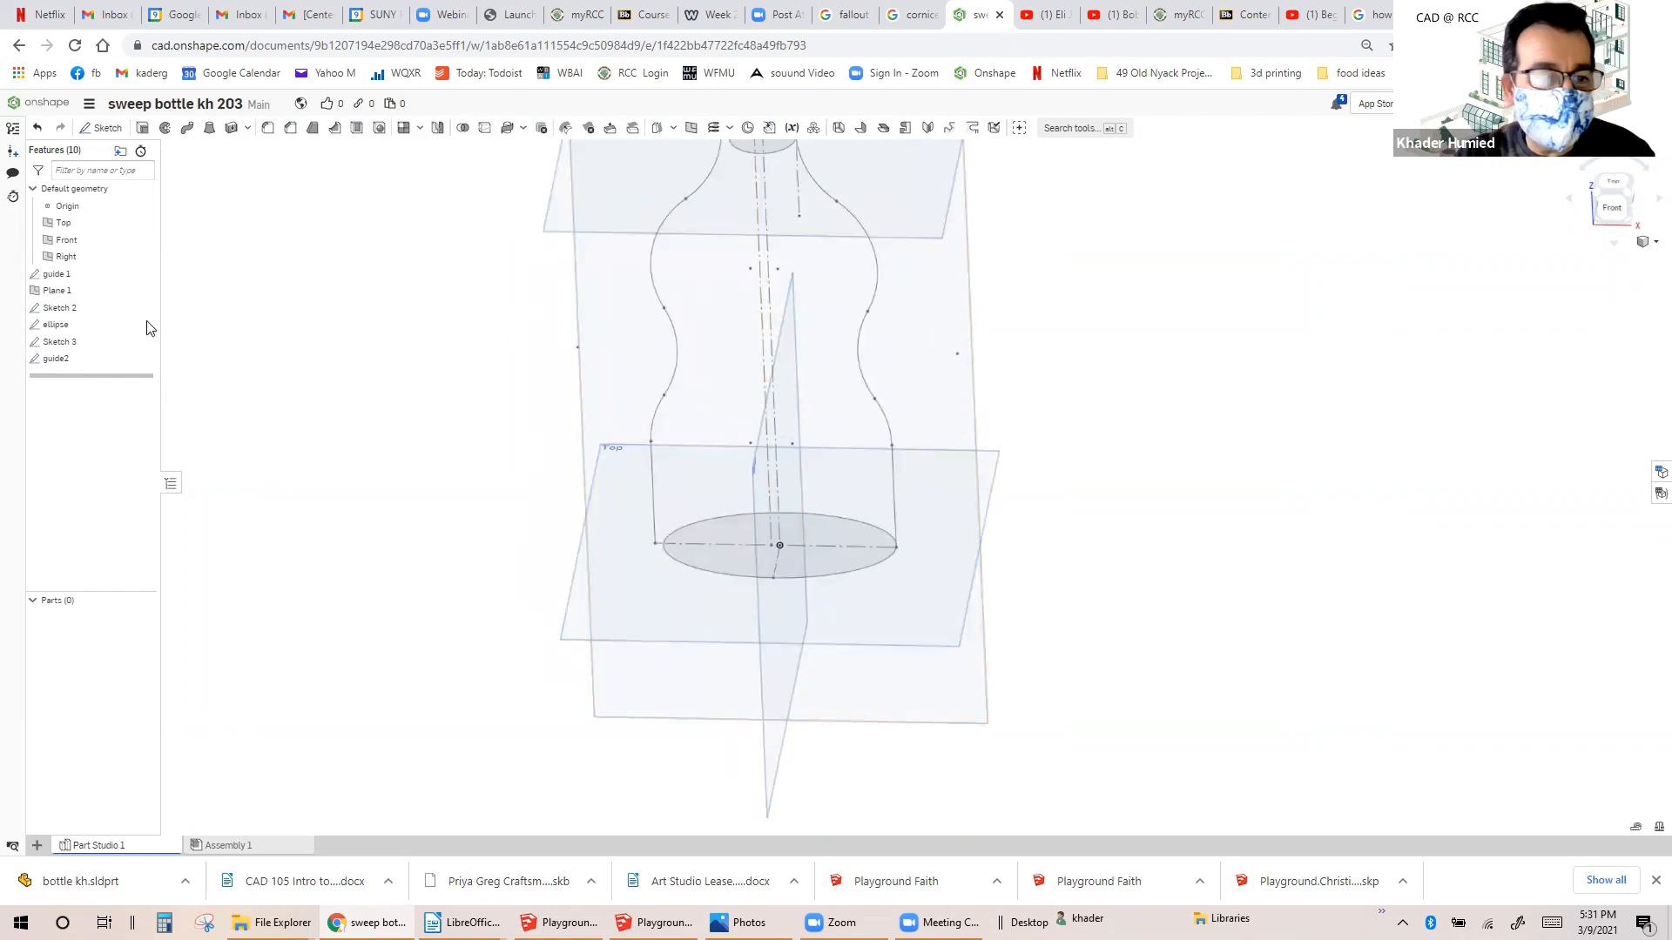
pyautogui.rightClick(60, 360)
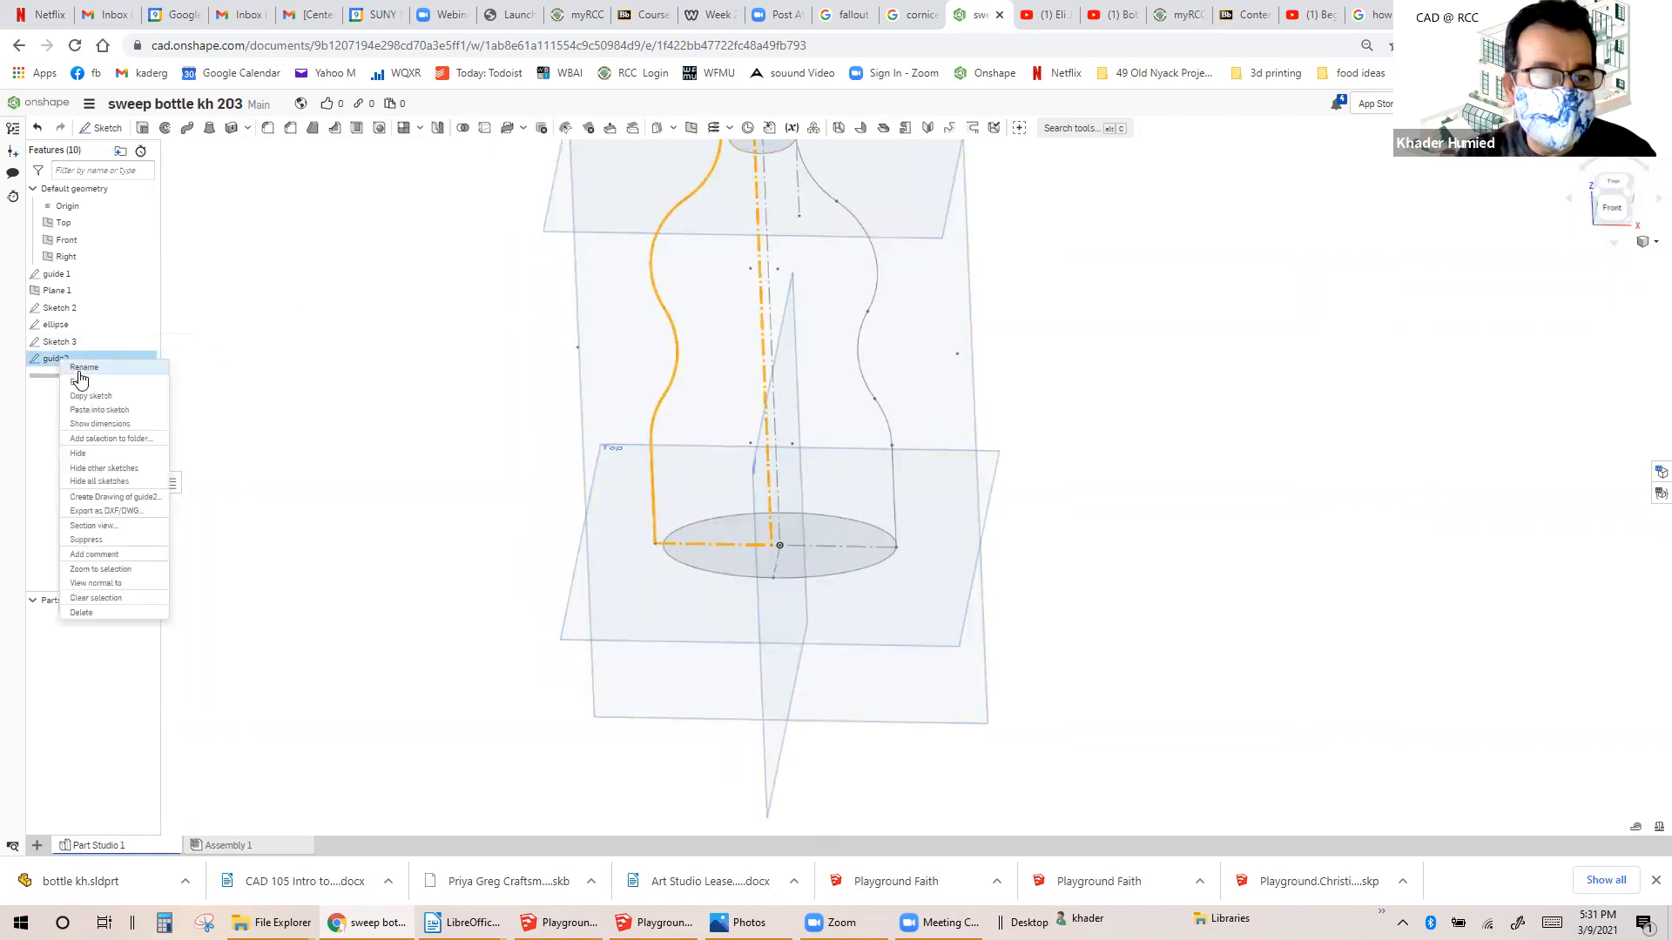
pyautogui.click(80, 381)
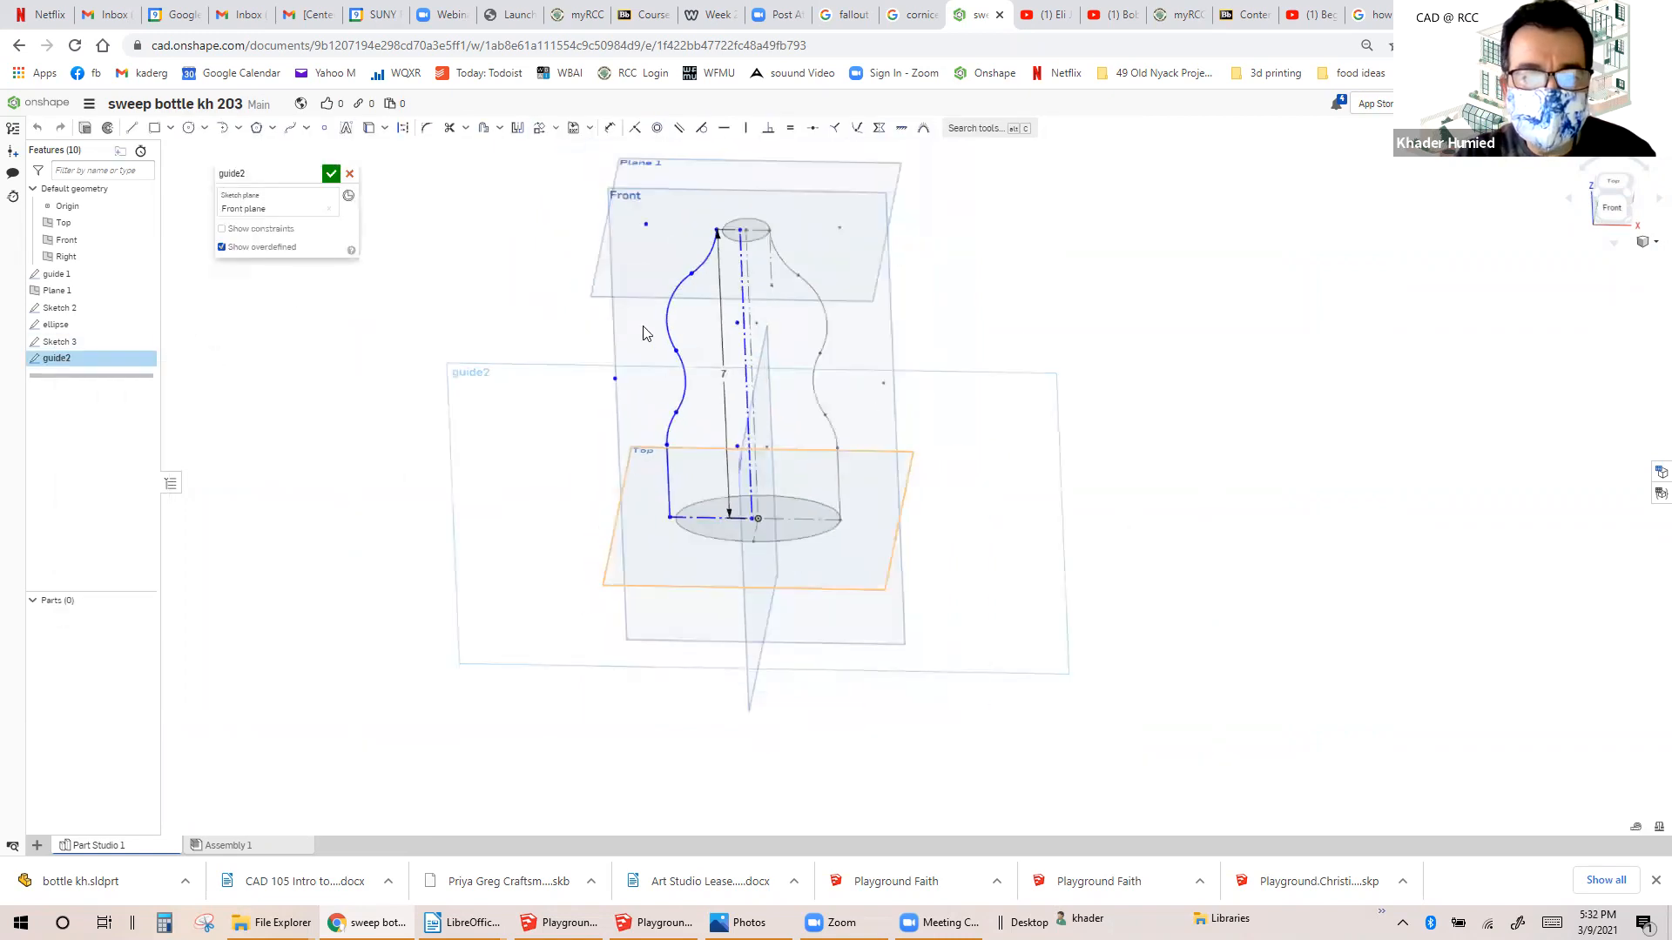
pyautogui.moveTo(561, 200); pyautogui.dragTo(741, 547)
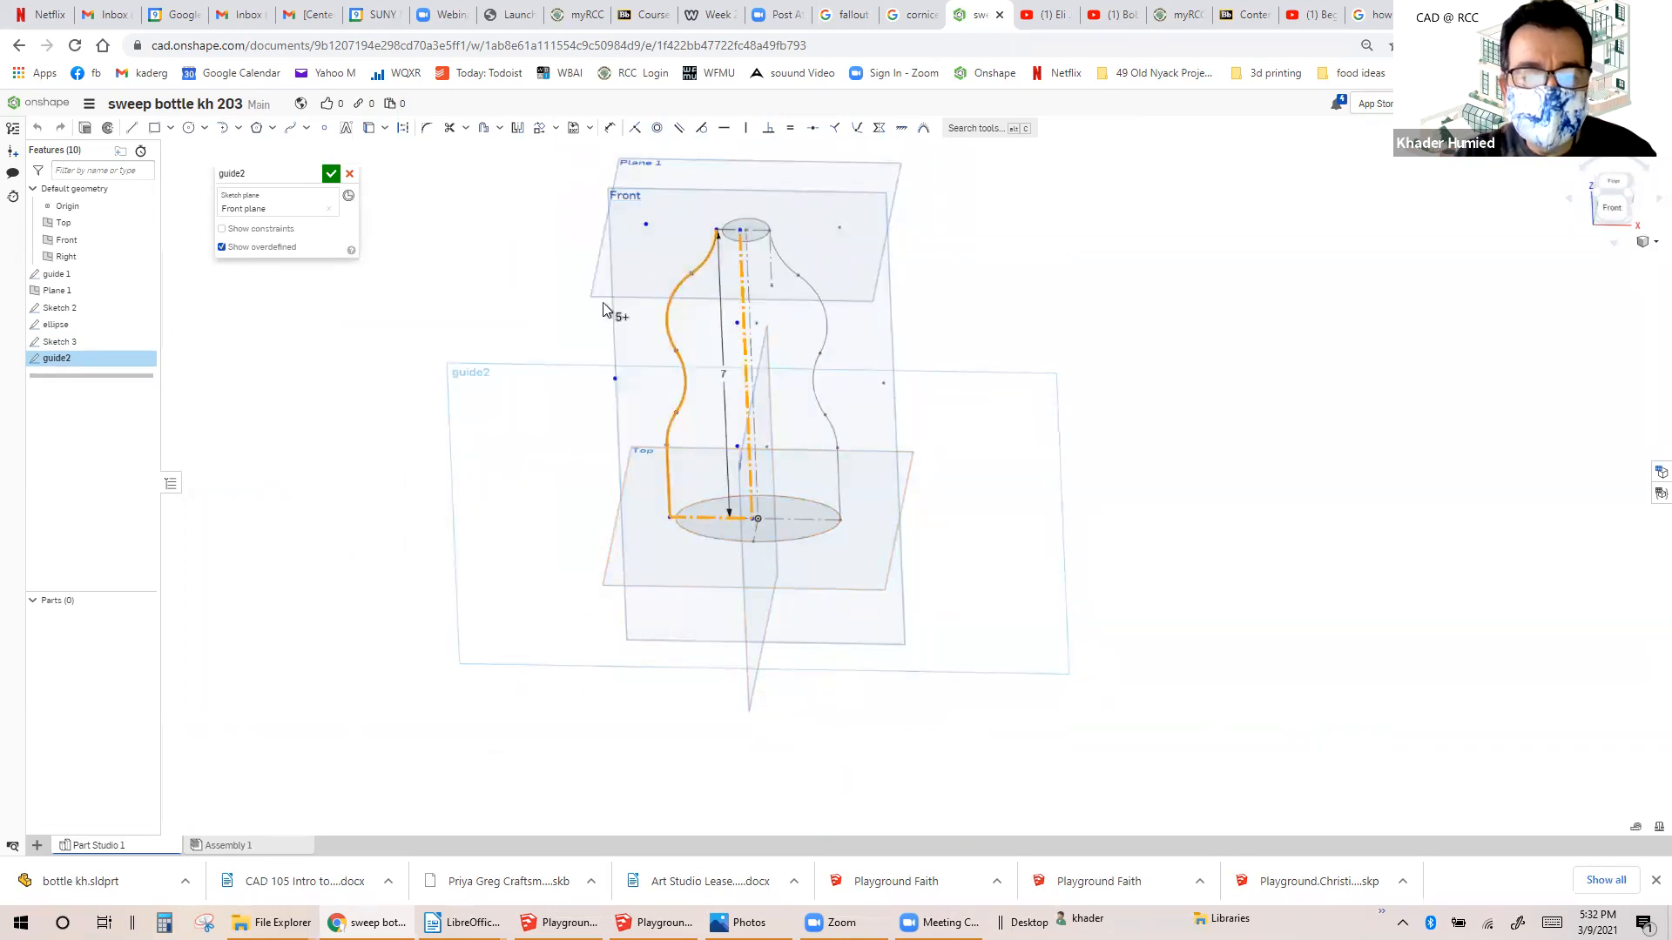
pyautogui.click(539, 128)
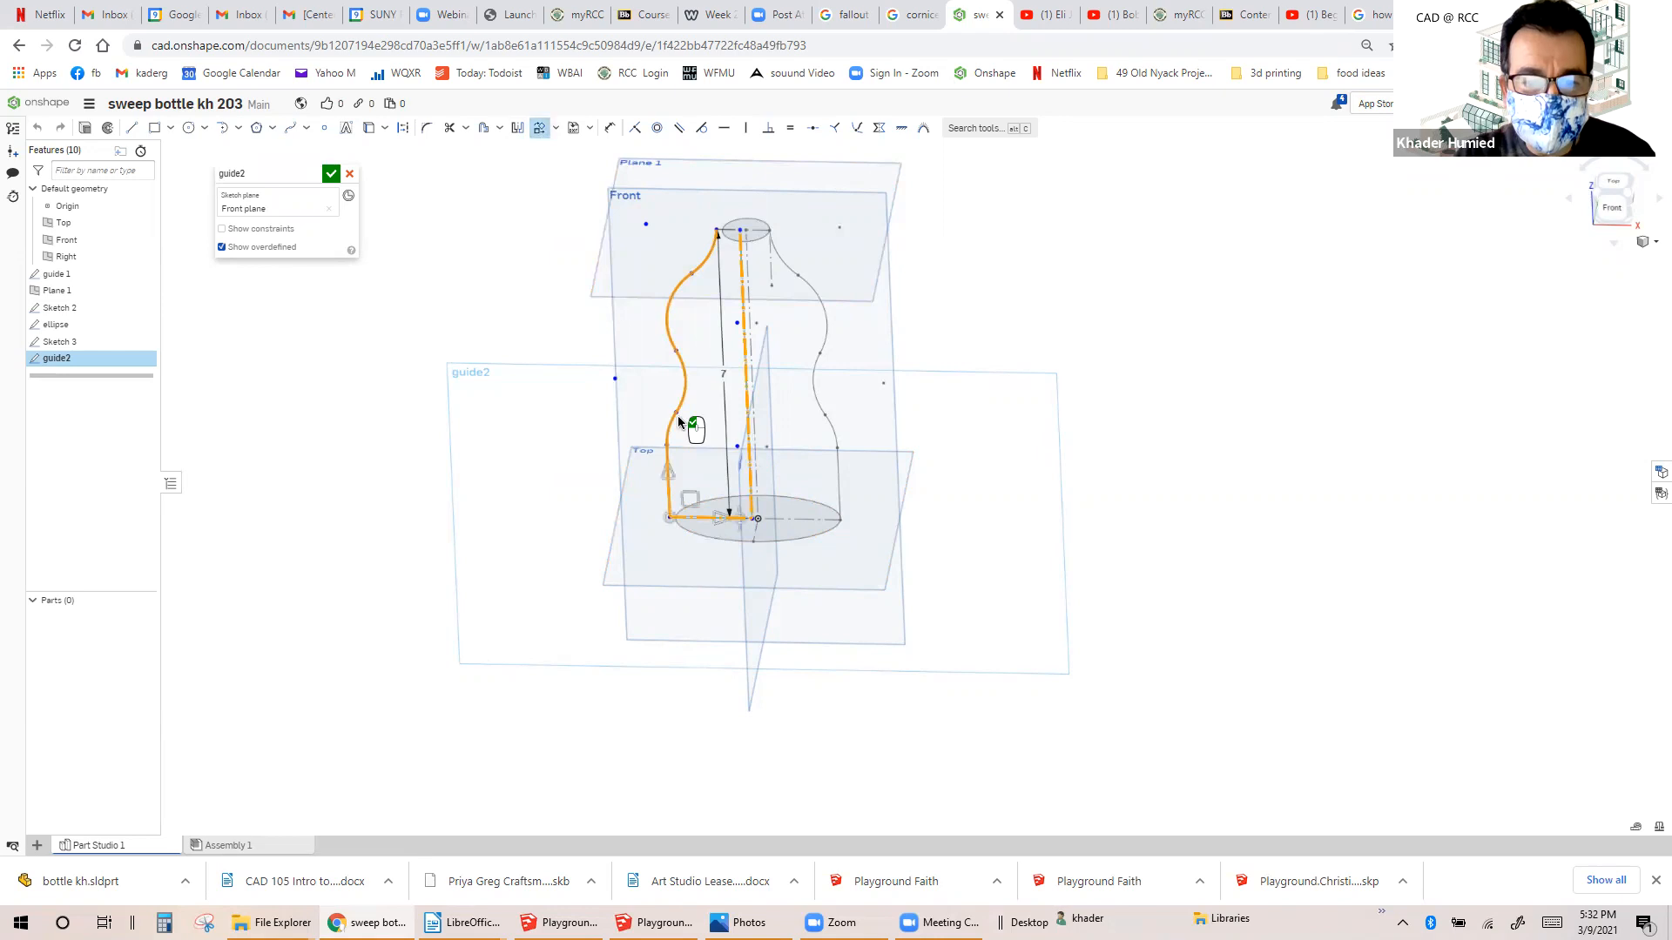
pyautogui.scroll(2, 730, 505)
pyautogui.scroll(6, 736, 518)
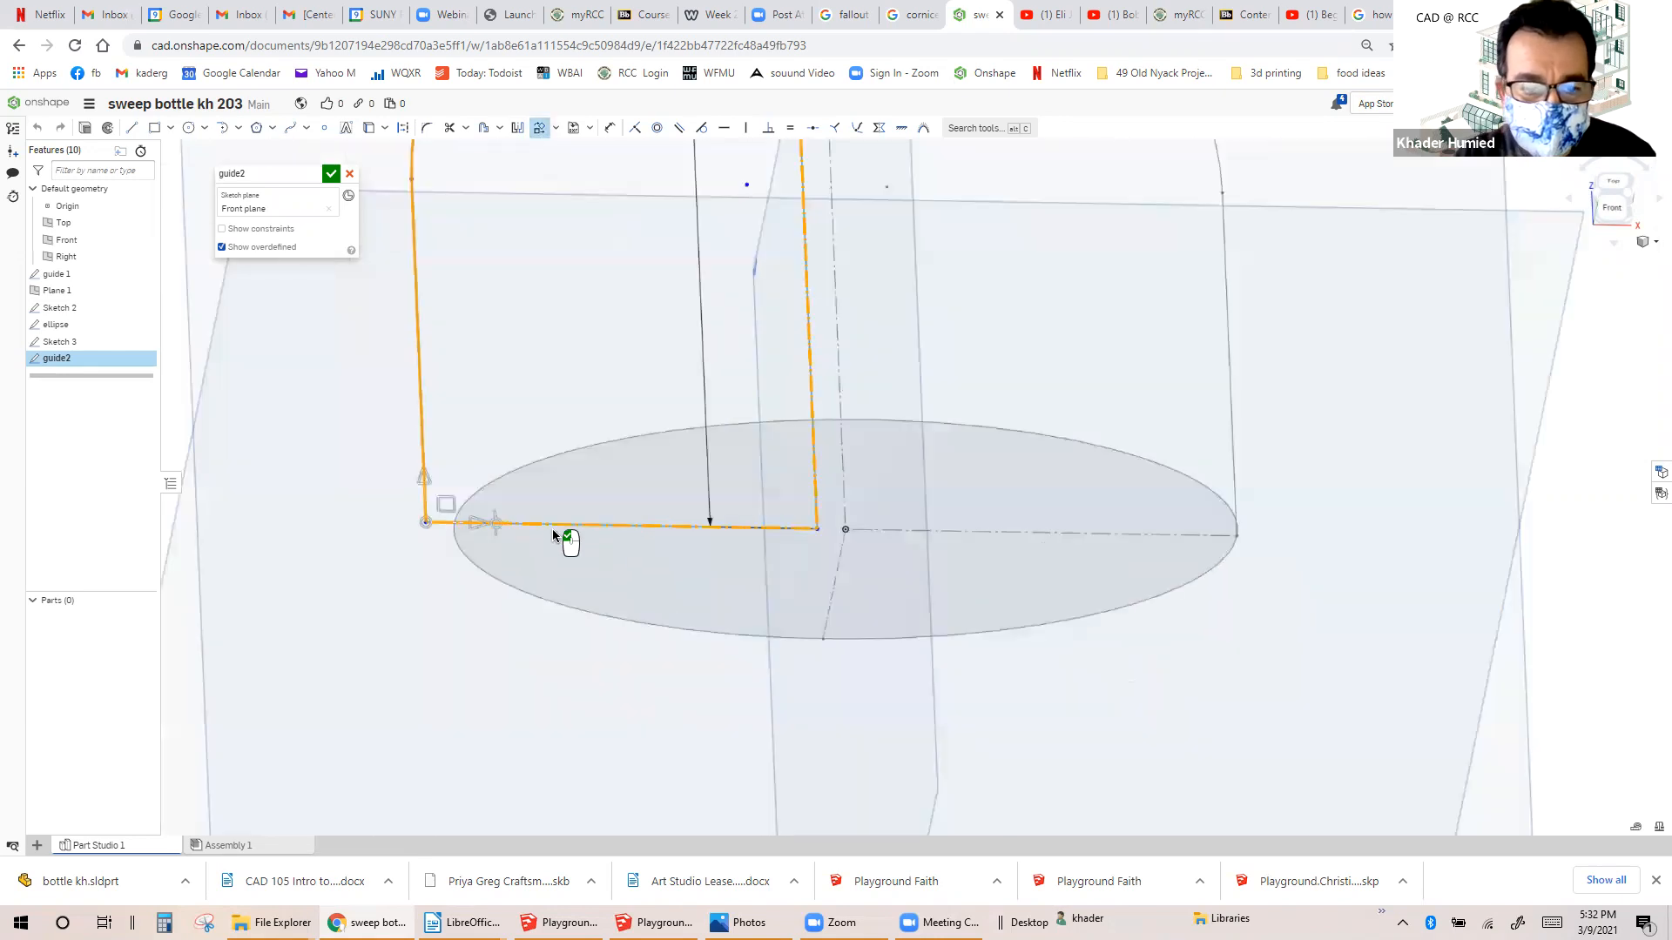
pyautogui.moveTo(427, 522); pyautogui.dragTo(867, 528)
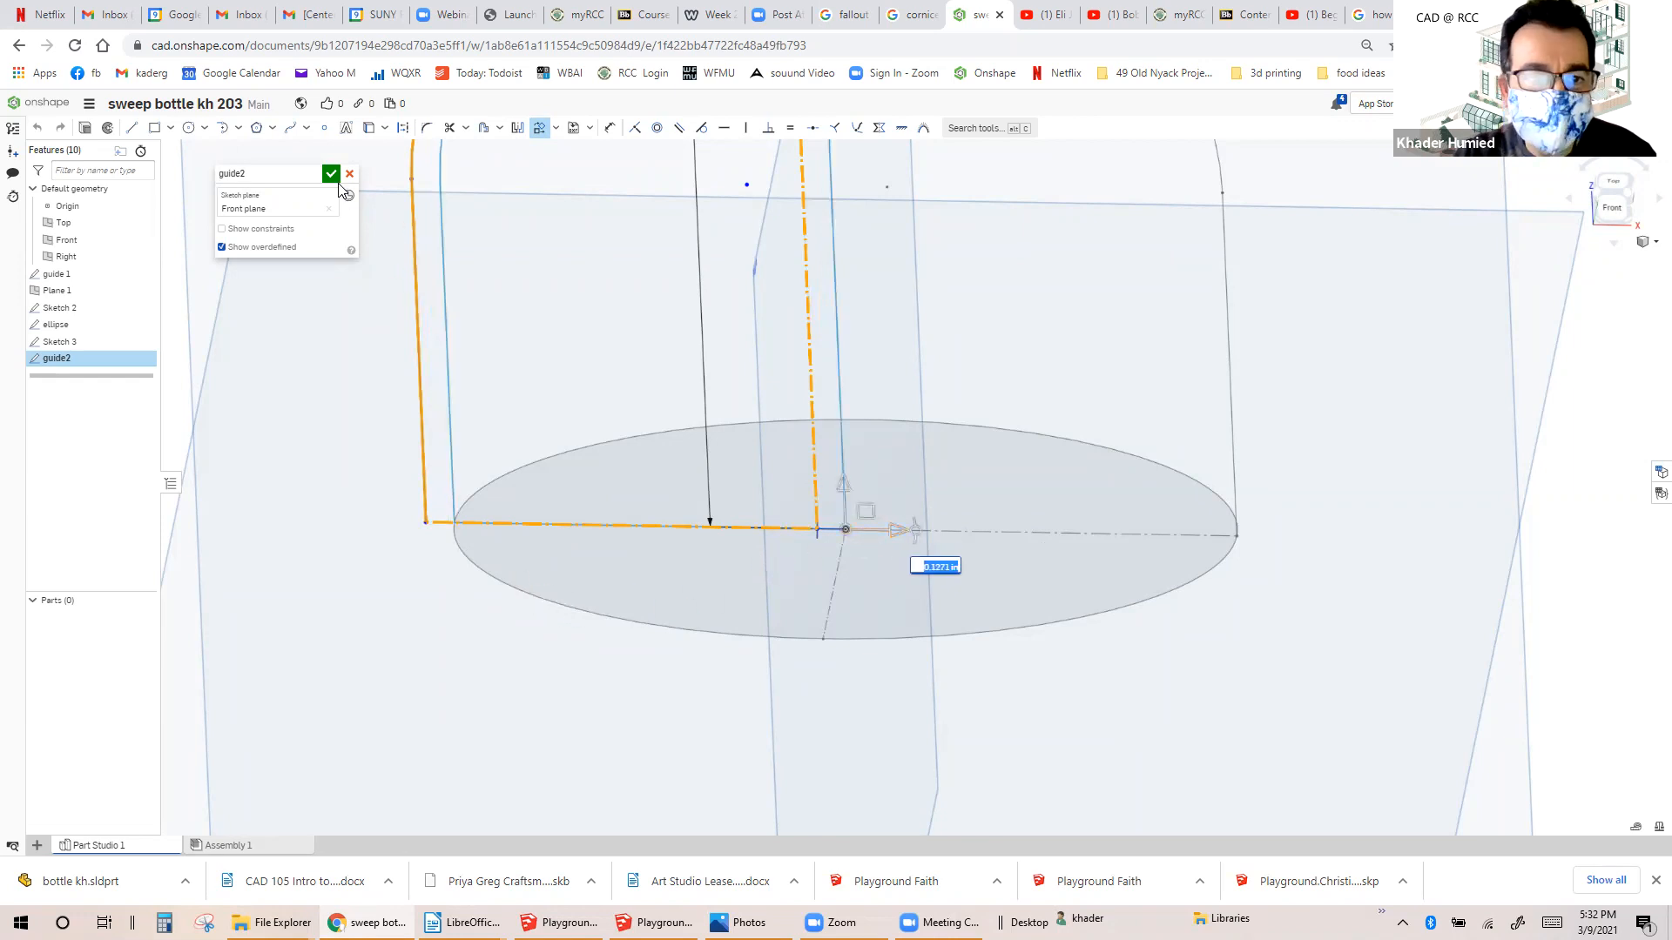
pyautogui.click(332, 174)
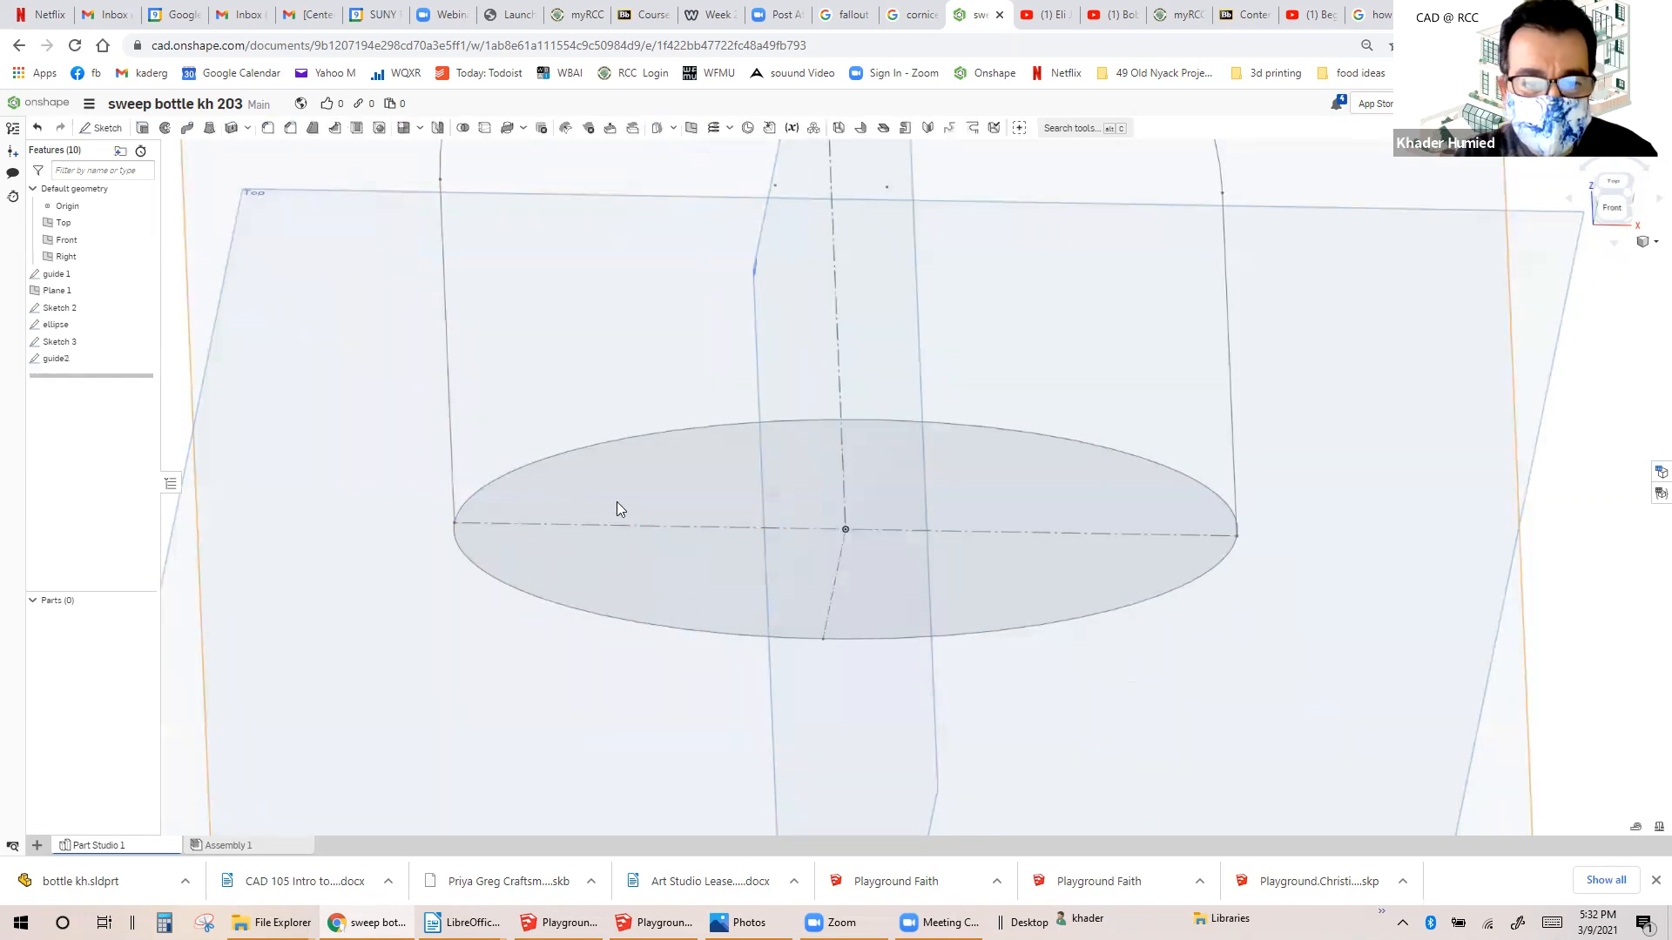
# Examine from several angles how both guide curves meet the elliptical base and circular top.
pyautogui.scroll(-5, 810, 533)
pyautogui.scroll(2, 766, 310)
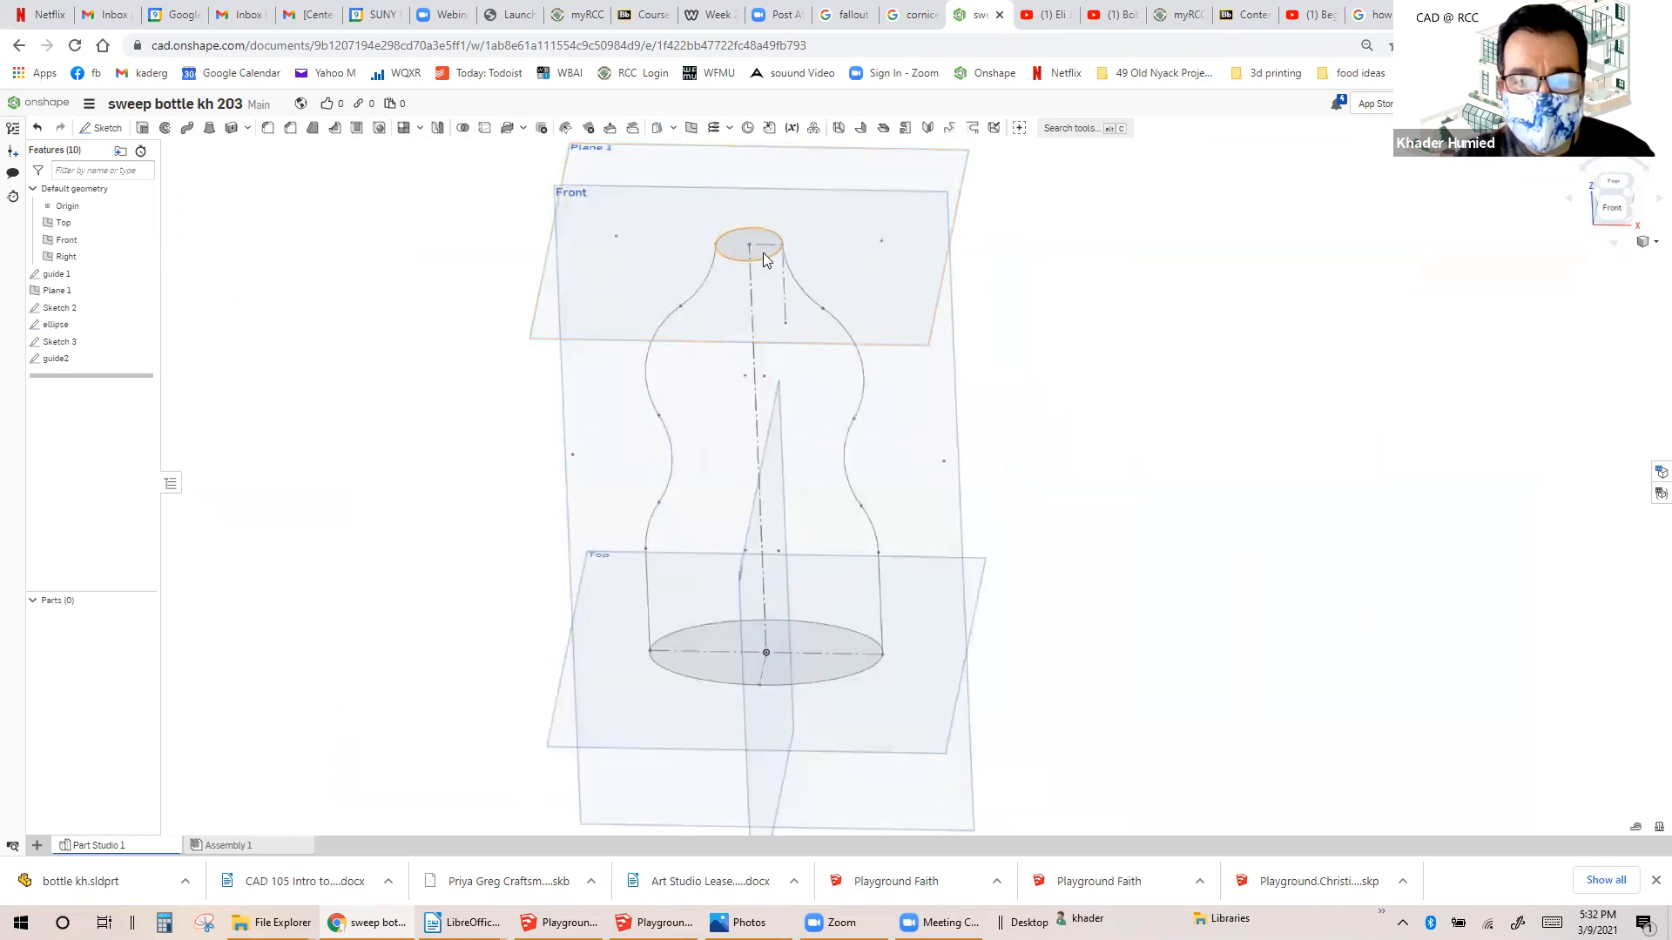
pyautogui.scroll(3, 762, 253)
pyautogui.scroll(-3, 807, 259)
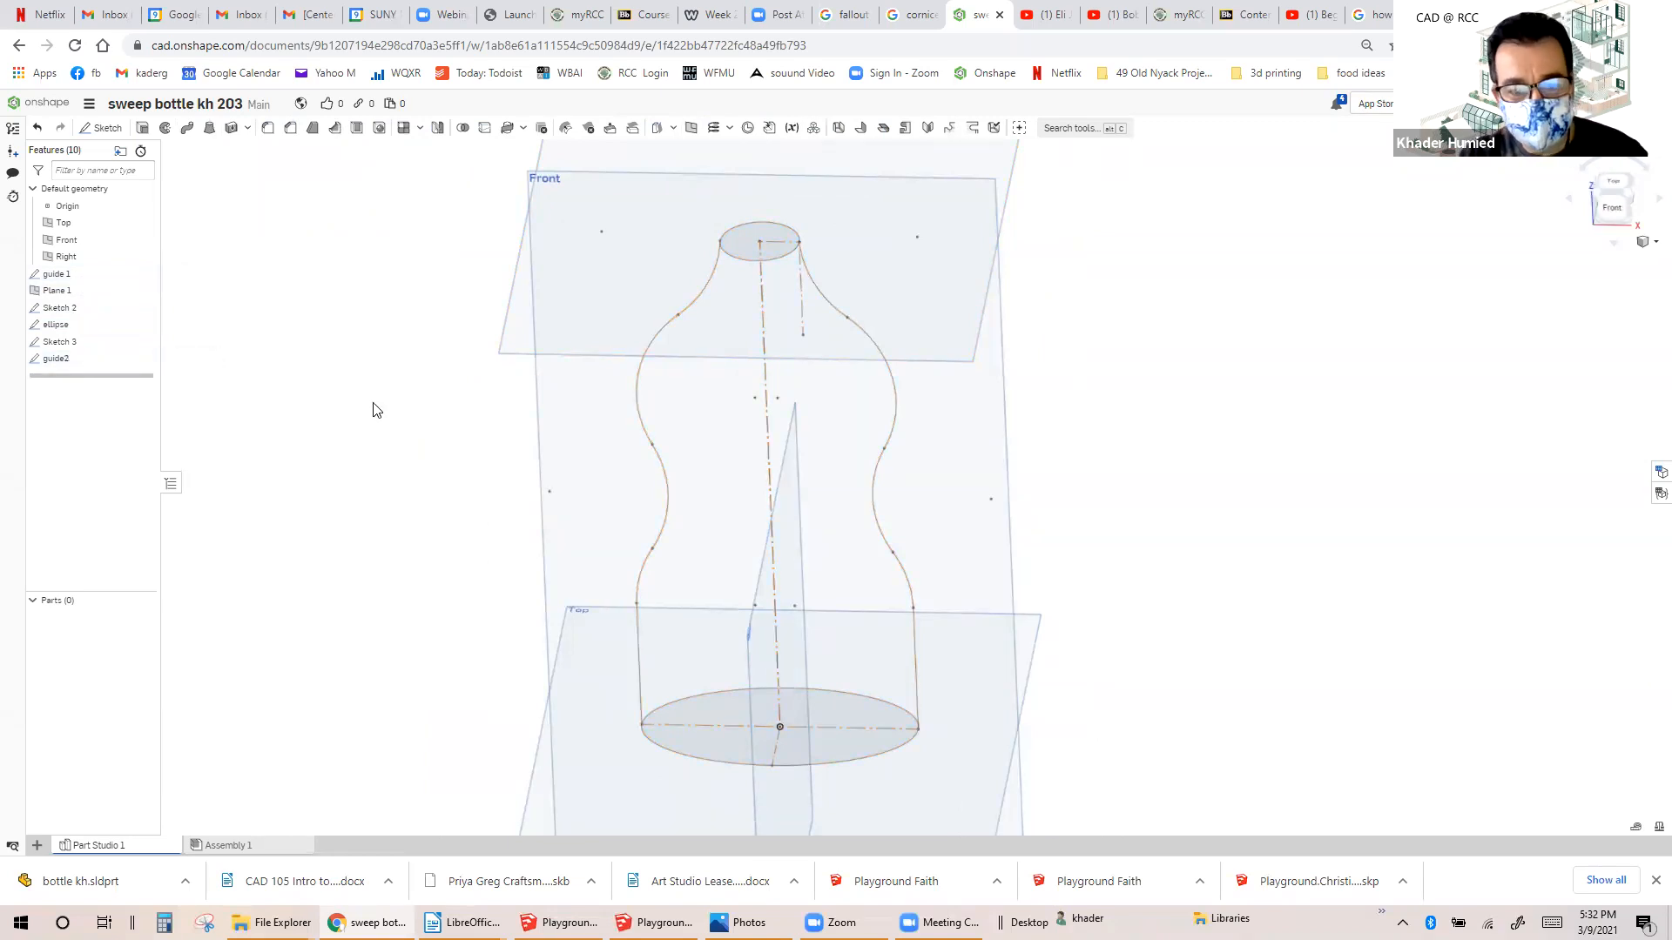
pyautogui.scroll(-1, 376, 410)
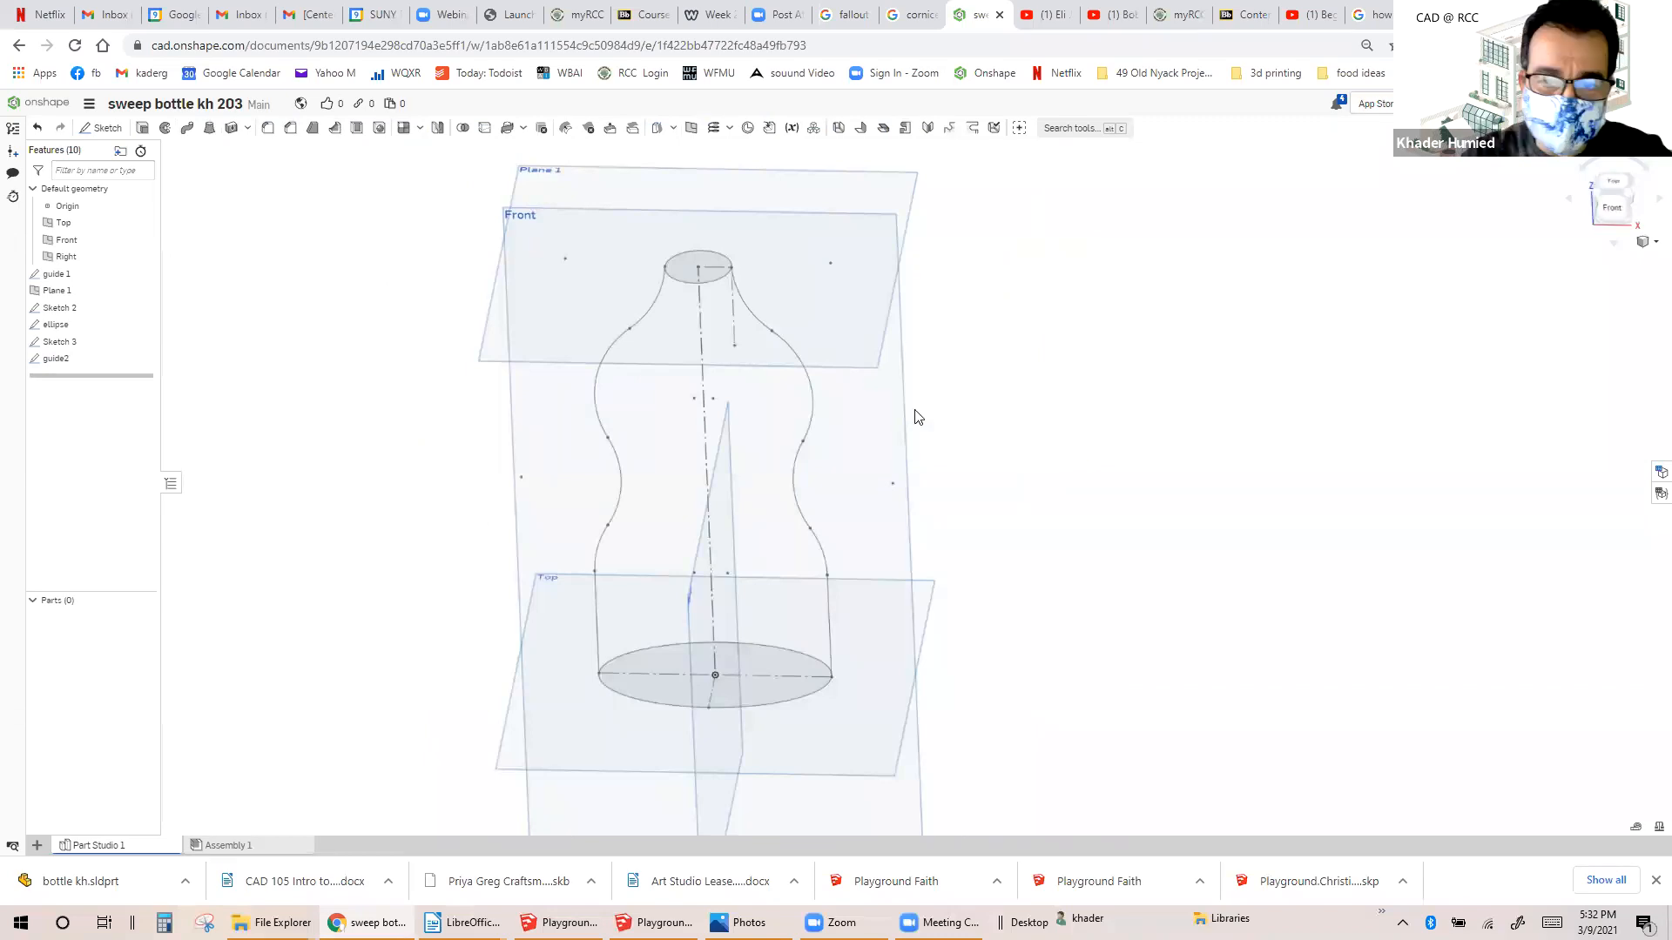
pyautogui.moveTo(866, 428); pyautogui.dragTo(649, 600, button='right')
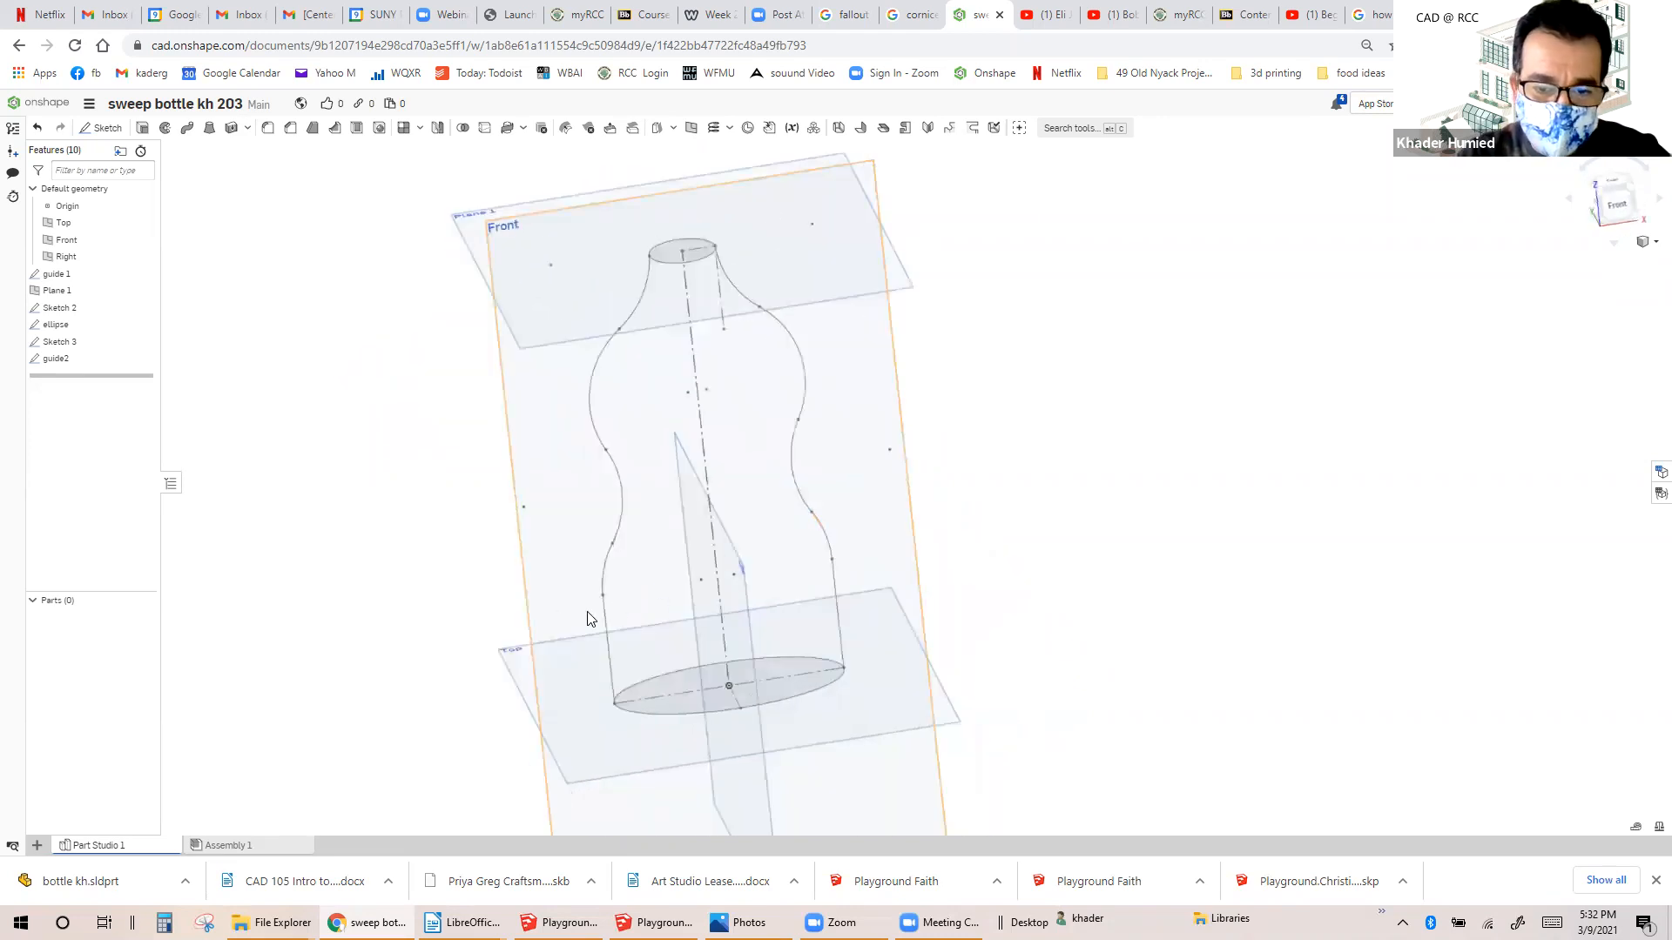
pyautogui.moveTo(765, 347); pyautogui.dragTo(1611, 215, button='right')
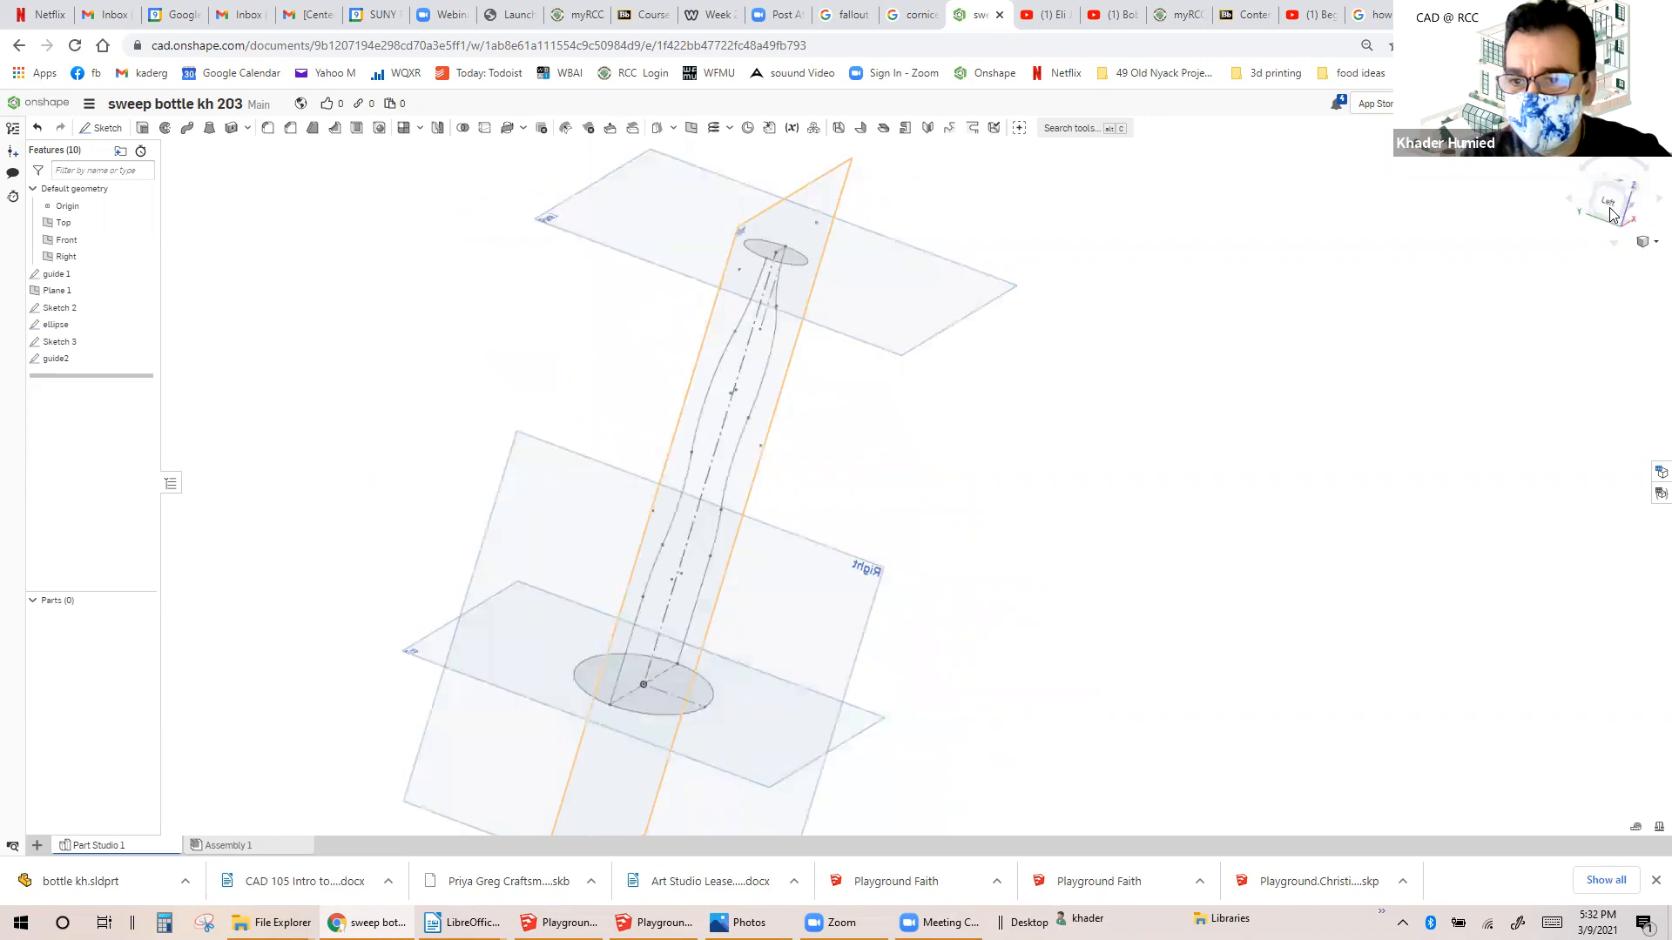
# Extend the Right plane upward past Plane 1 and start a new sketch on it.
pyautogui.click(1596, 211)
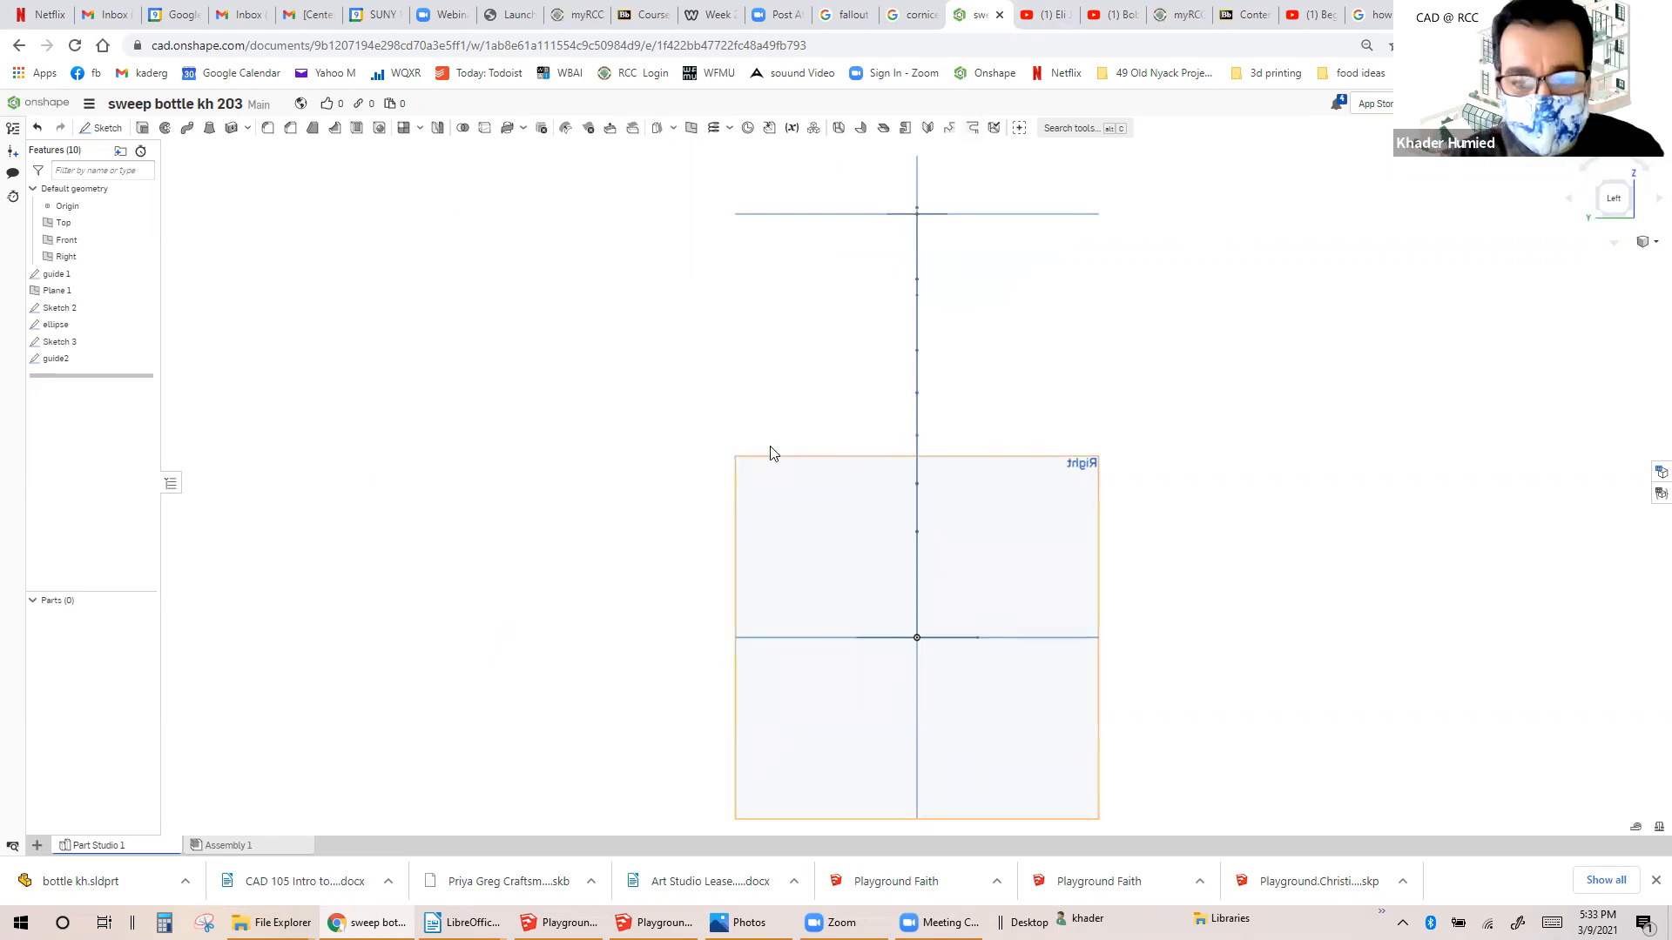
pyautogui.press('f')
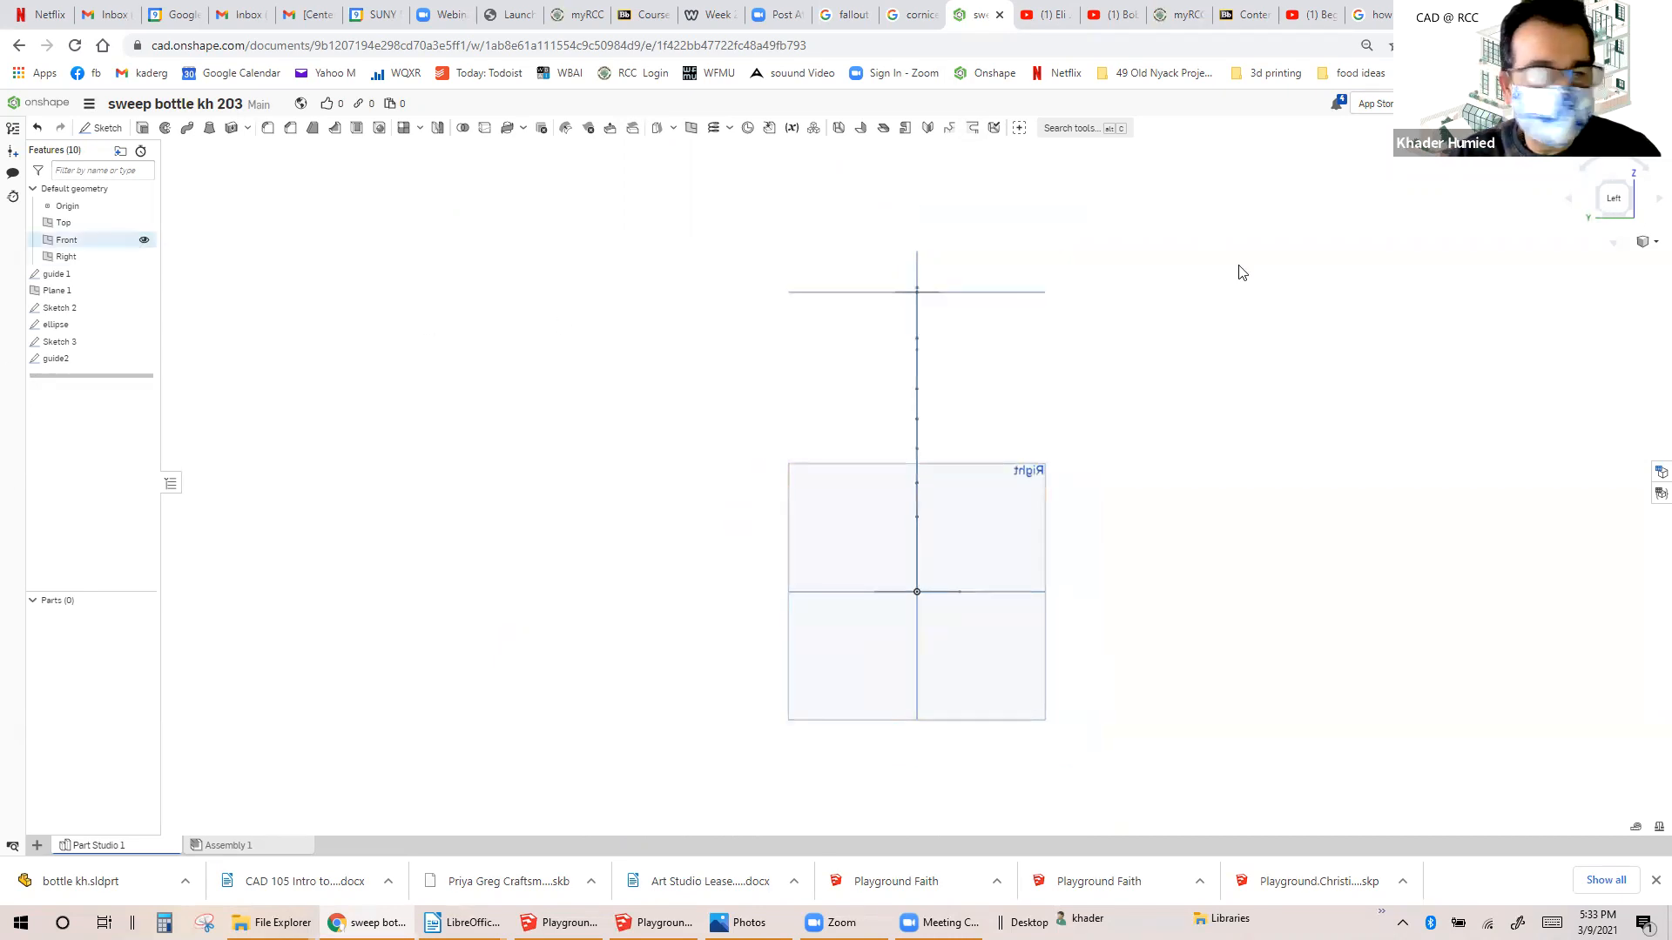
pyautogui.click(1613, 205)
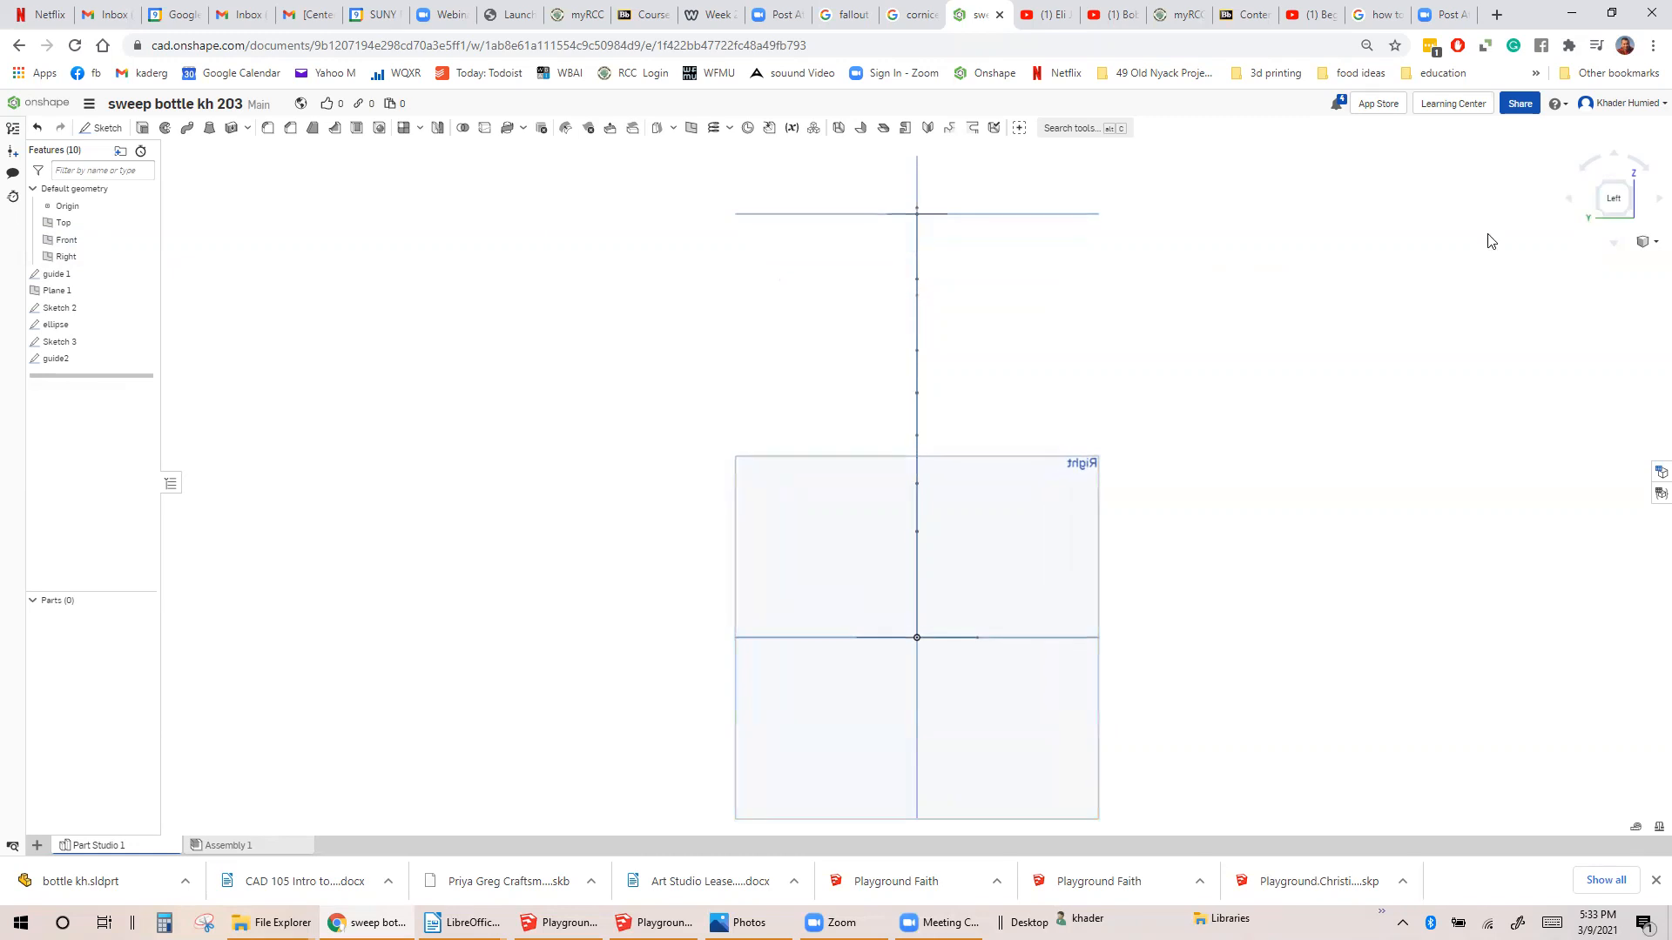
pyautogui.moveTo(1097, 456); pyautogui.dragTo(1093, 187)
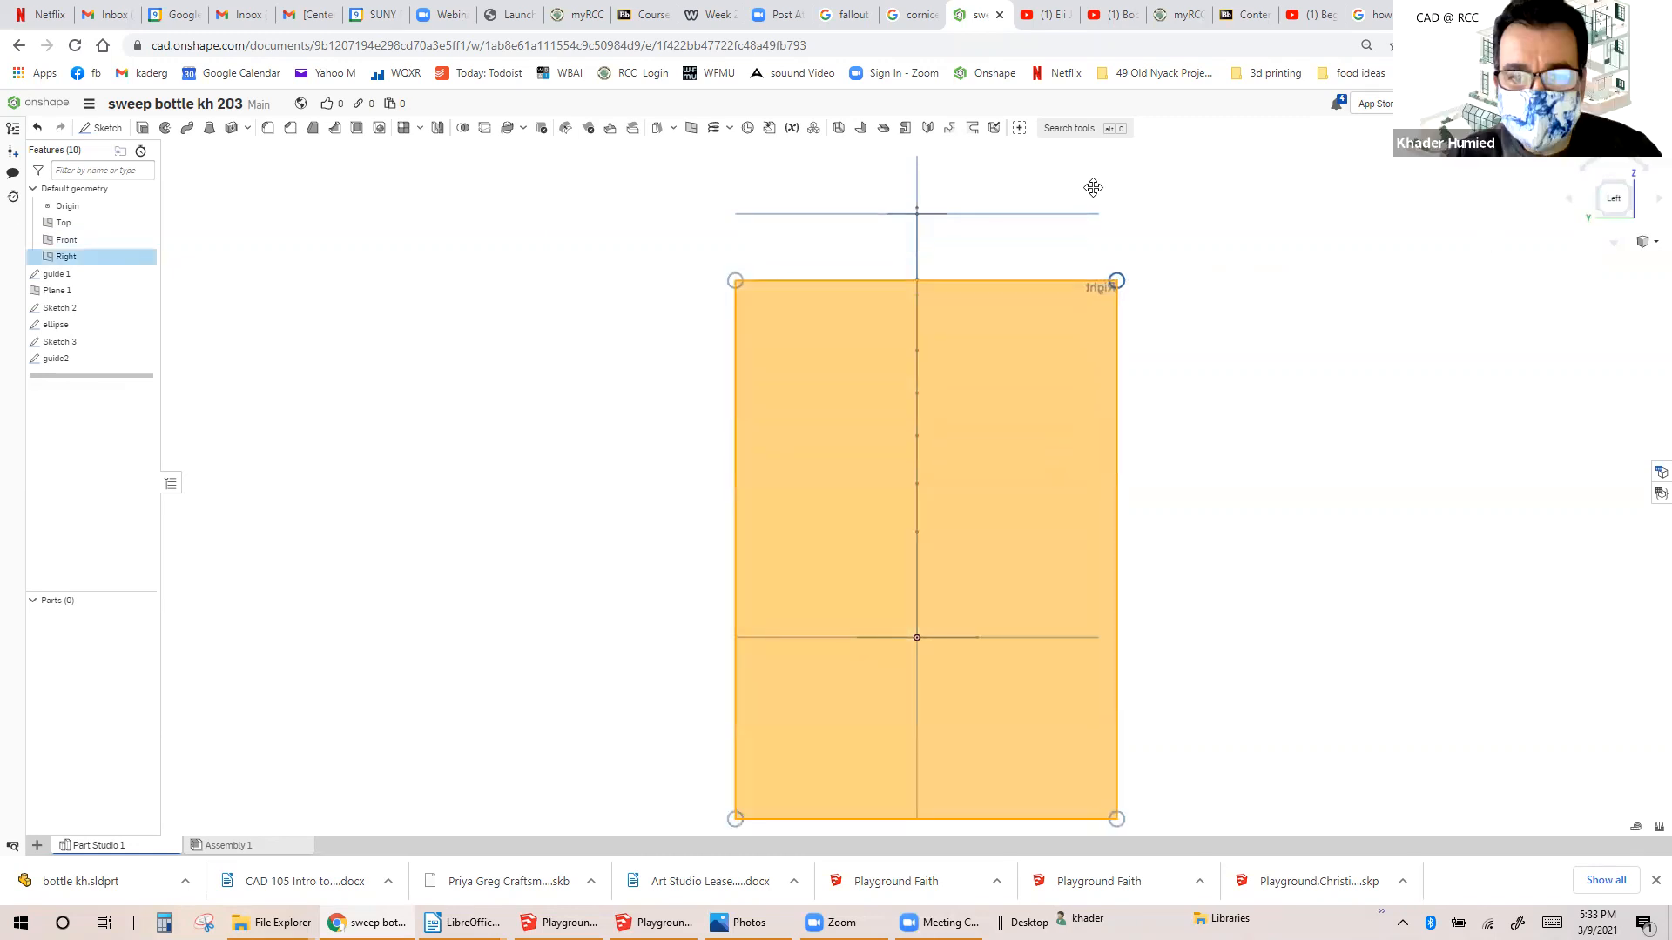
pyautogui.rightClick(1001, 357)
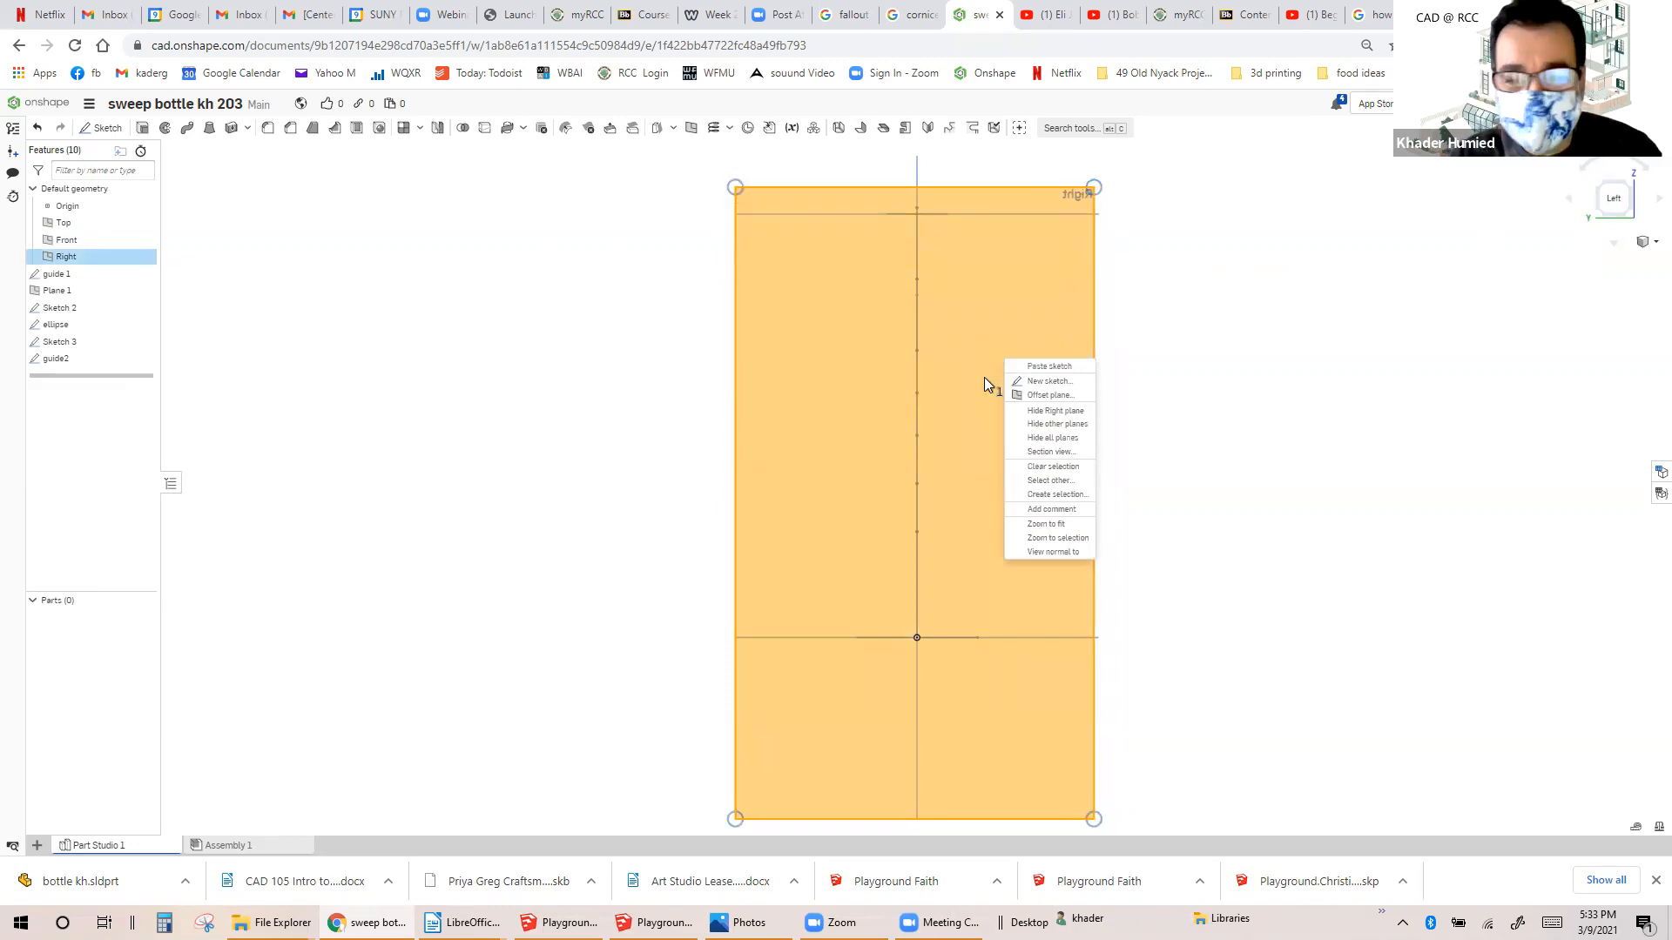
pyautogui.click(1032, 383)
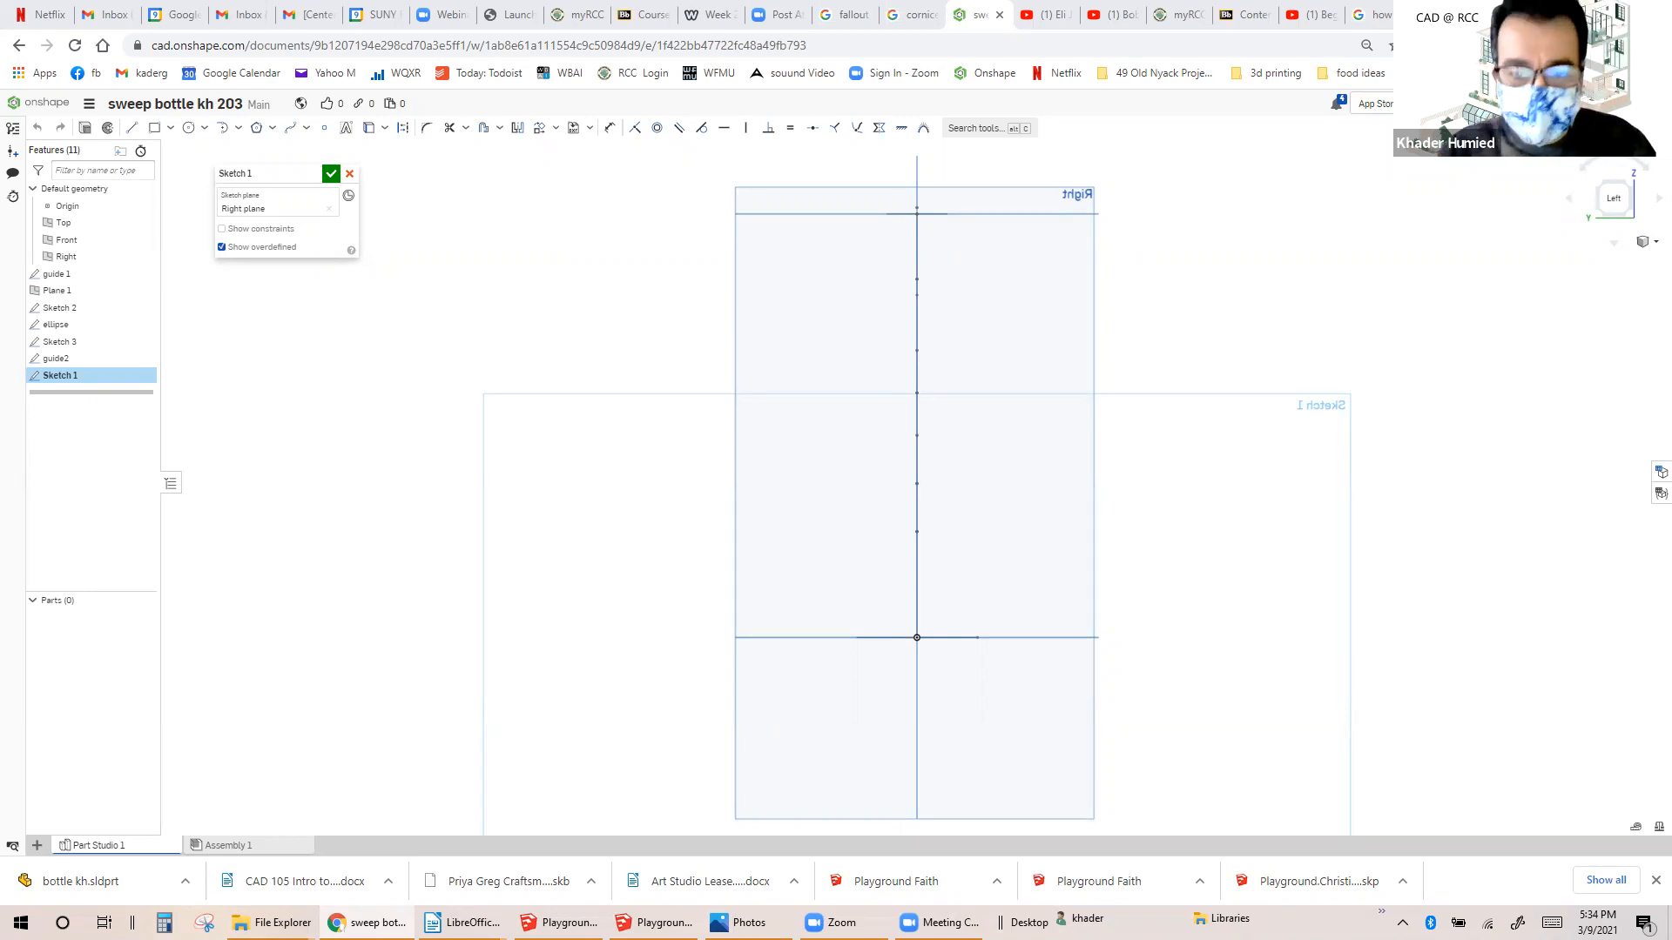
# Sketch a horizontal line from the origin to the ellipse's edge, try a length of 5, and undo that dimension.
pyautogui.click(132, 129)
pyautogui.click(916, 638)
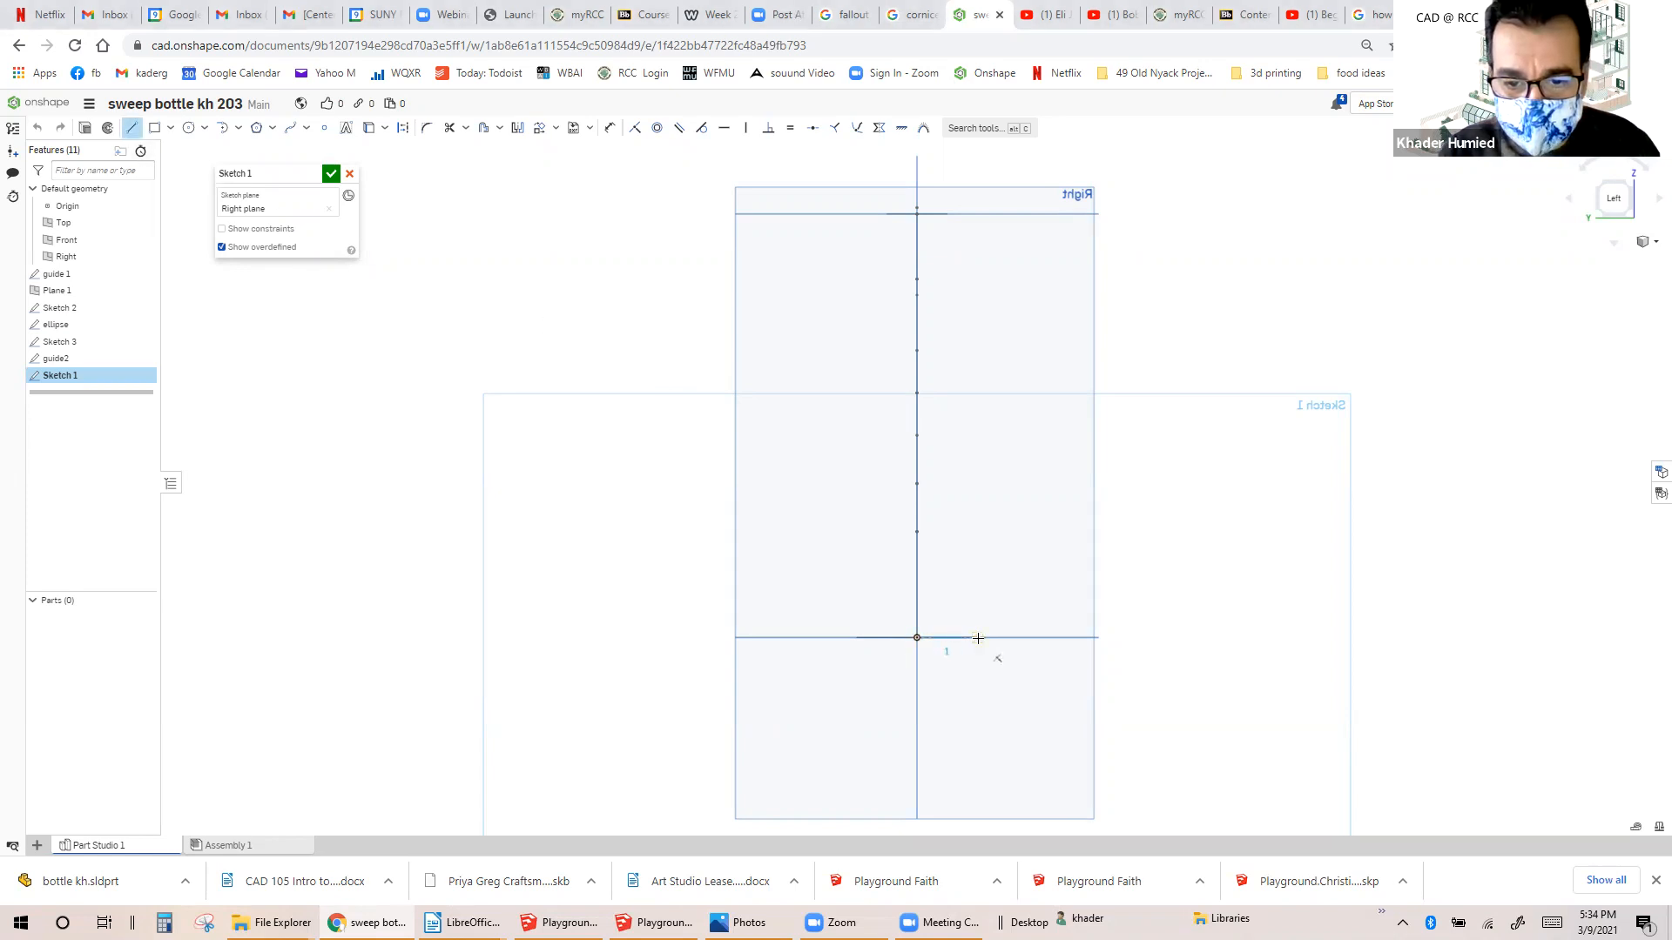
pyautogui.click(977, 639)
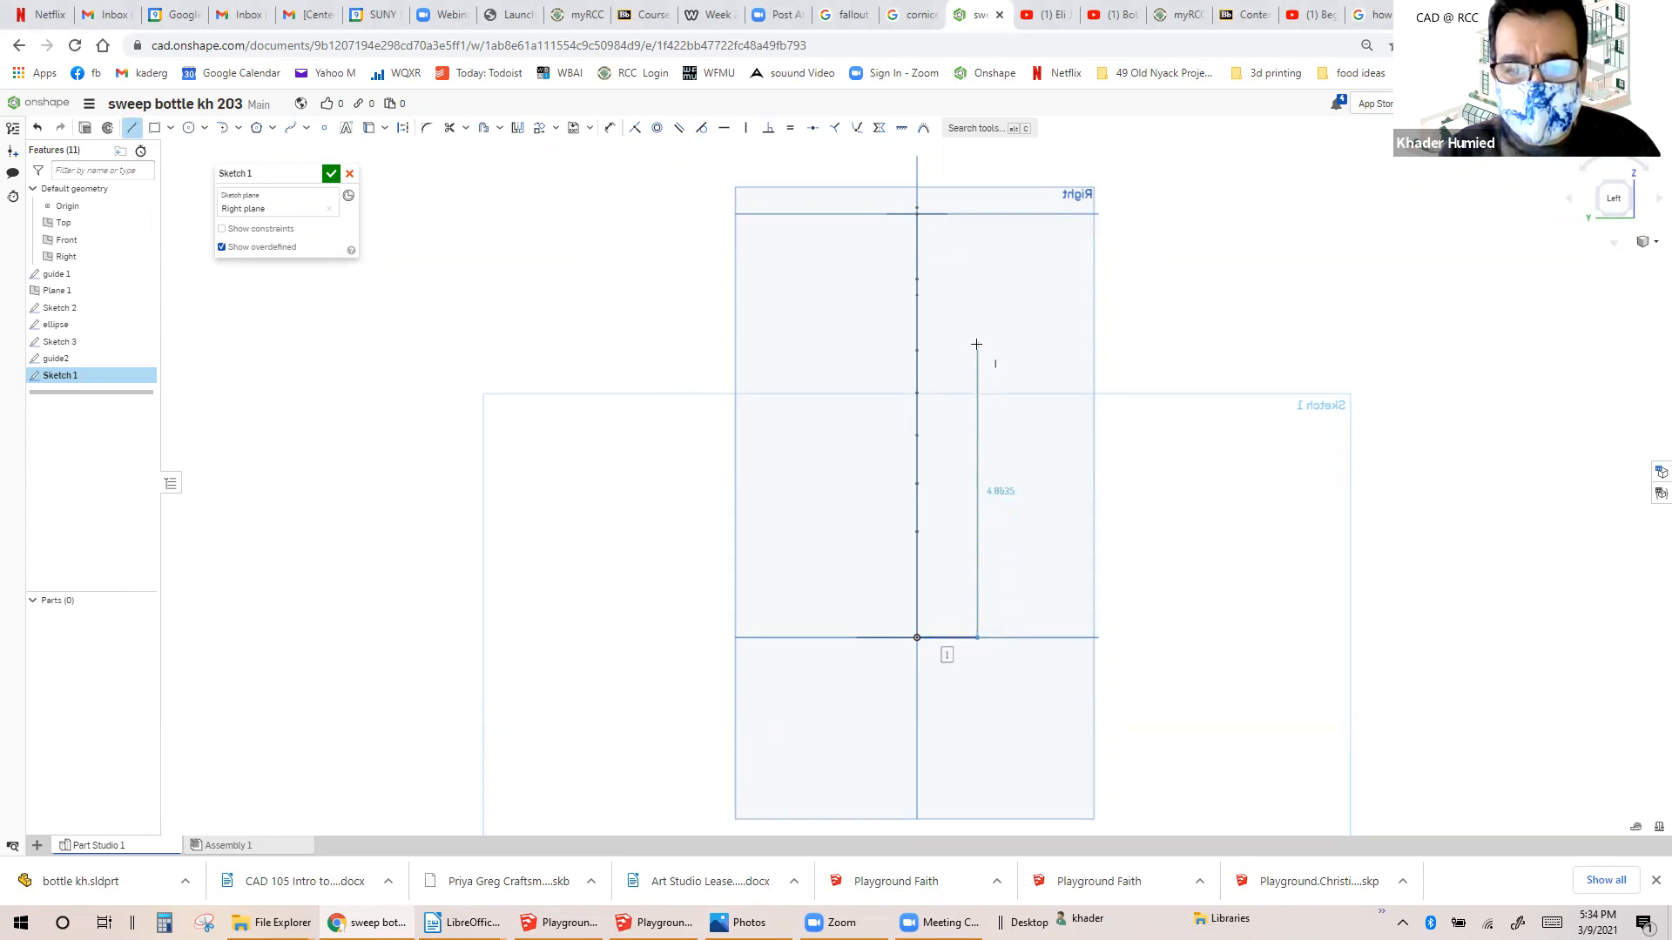
pyautogui.press('Tab')
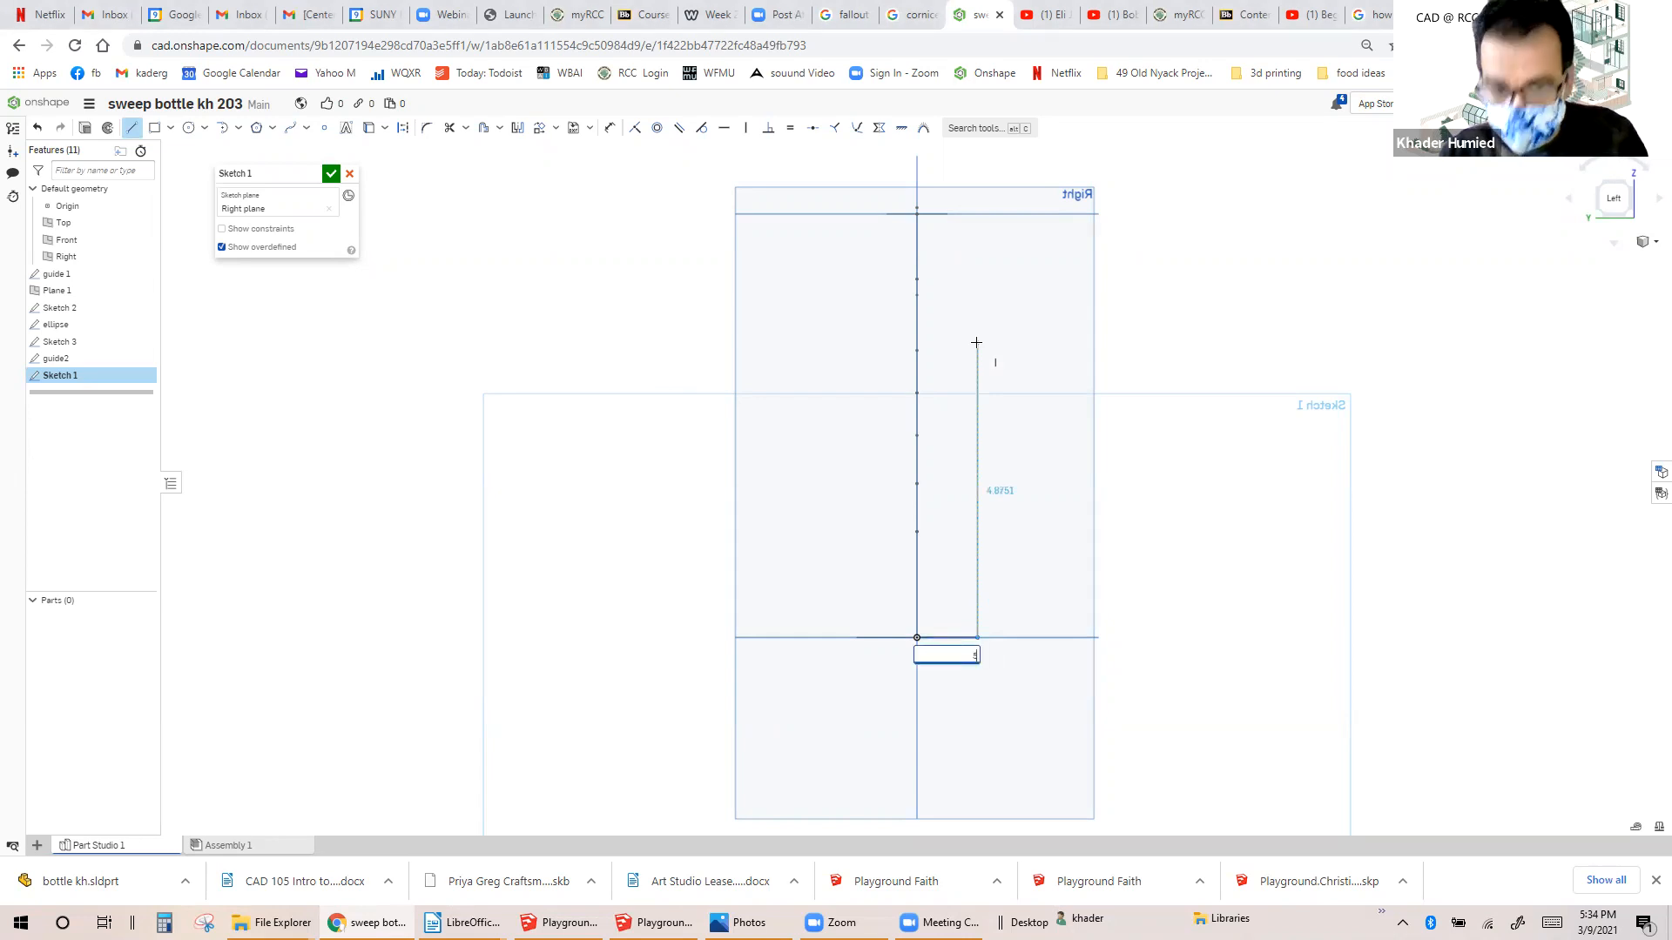
pyautogui.write('5')
pyautogui.press('Return')
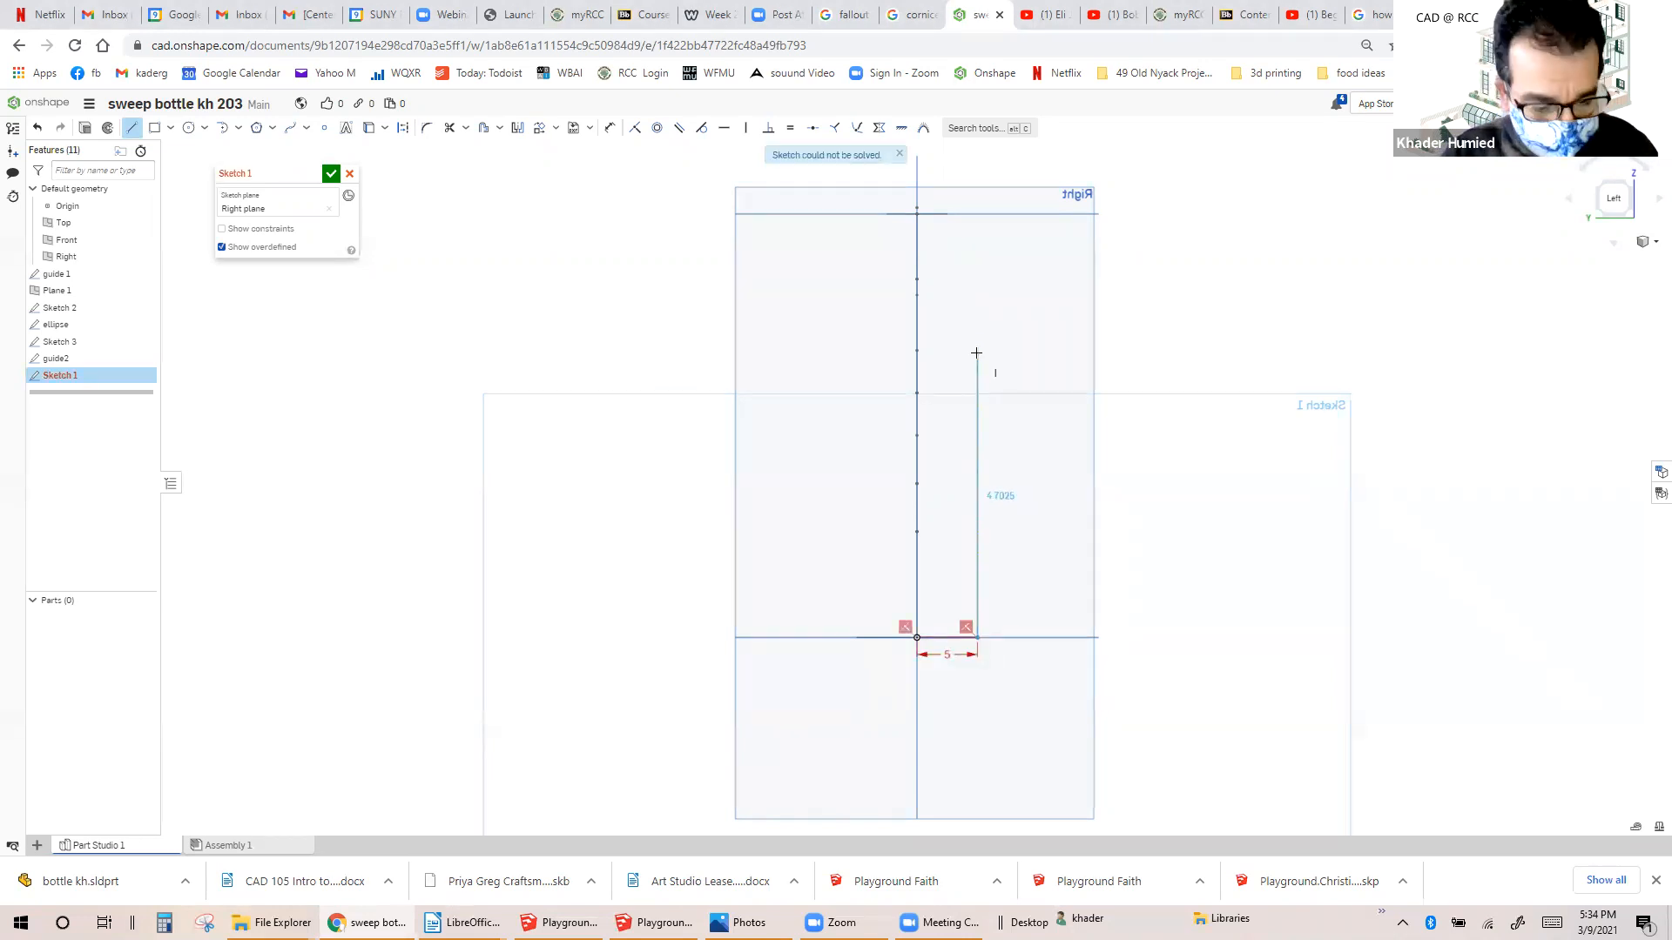
pyautogui.hotkey('ctrl', 'z')
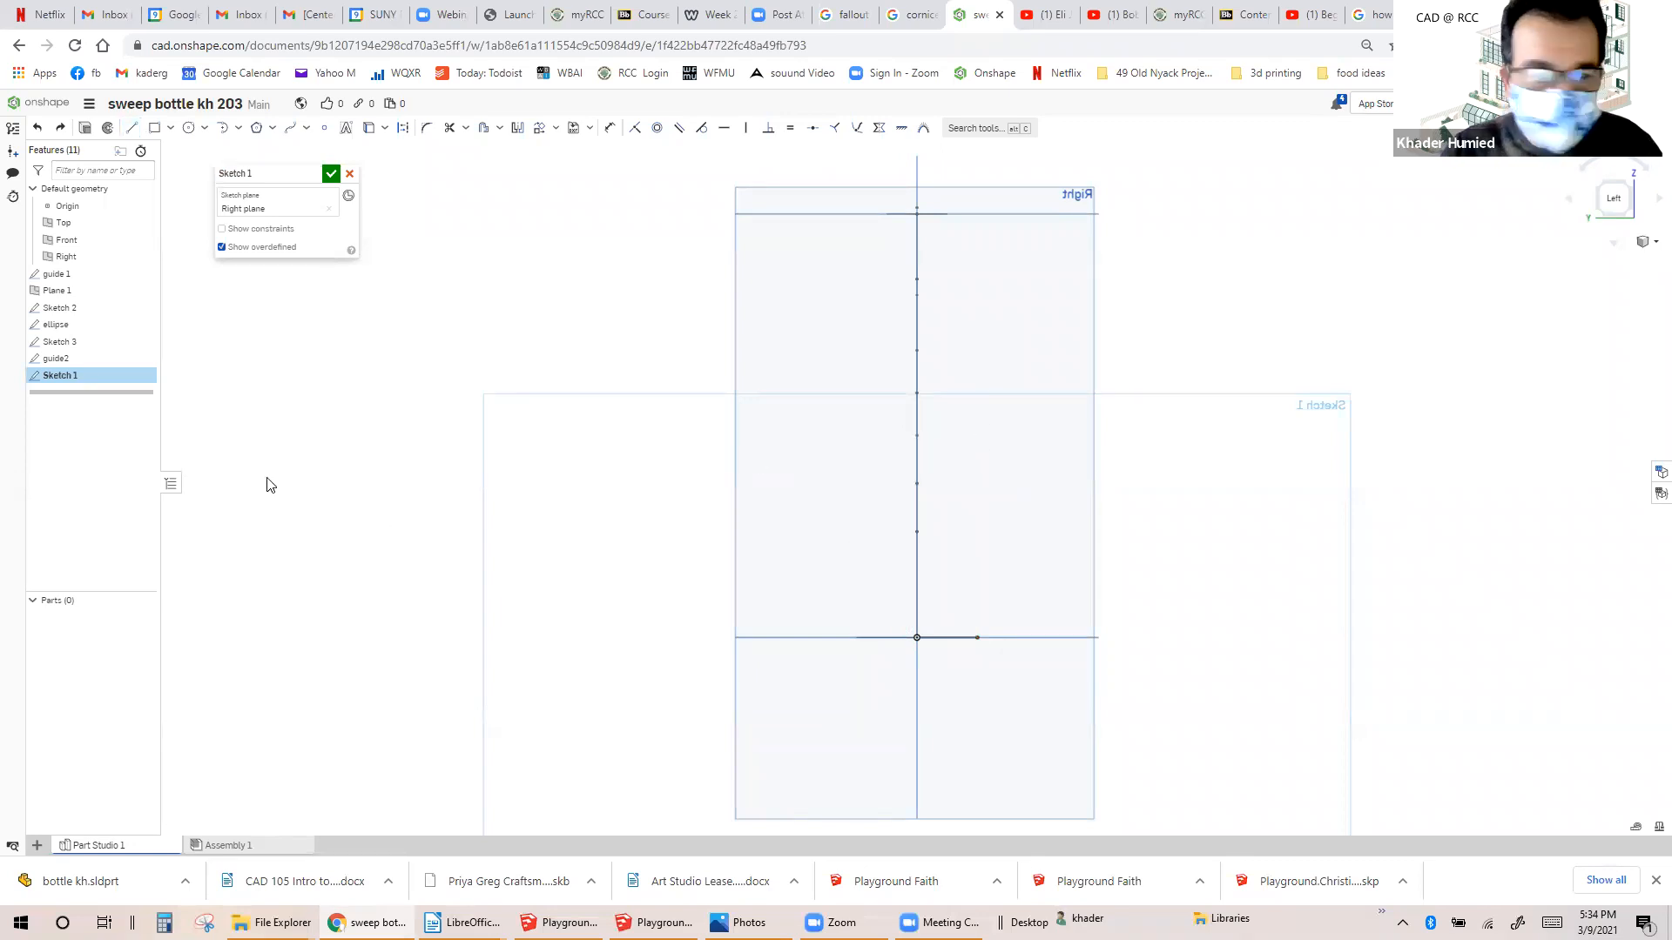
# Sketch a vertical line up from the ellipse's edge and dimension its length to 5 in.
pyautogui.click(132, 127)
pyautogui.click(976, 637)
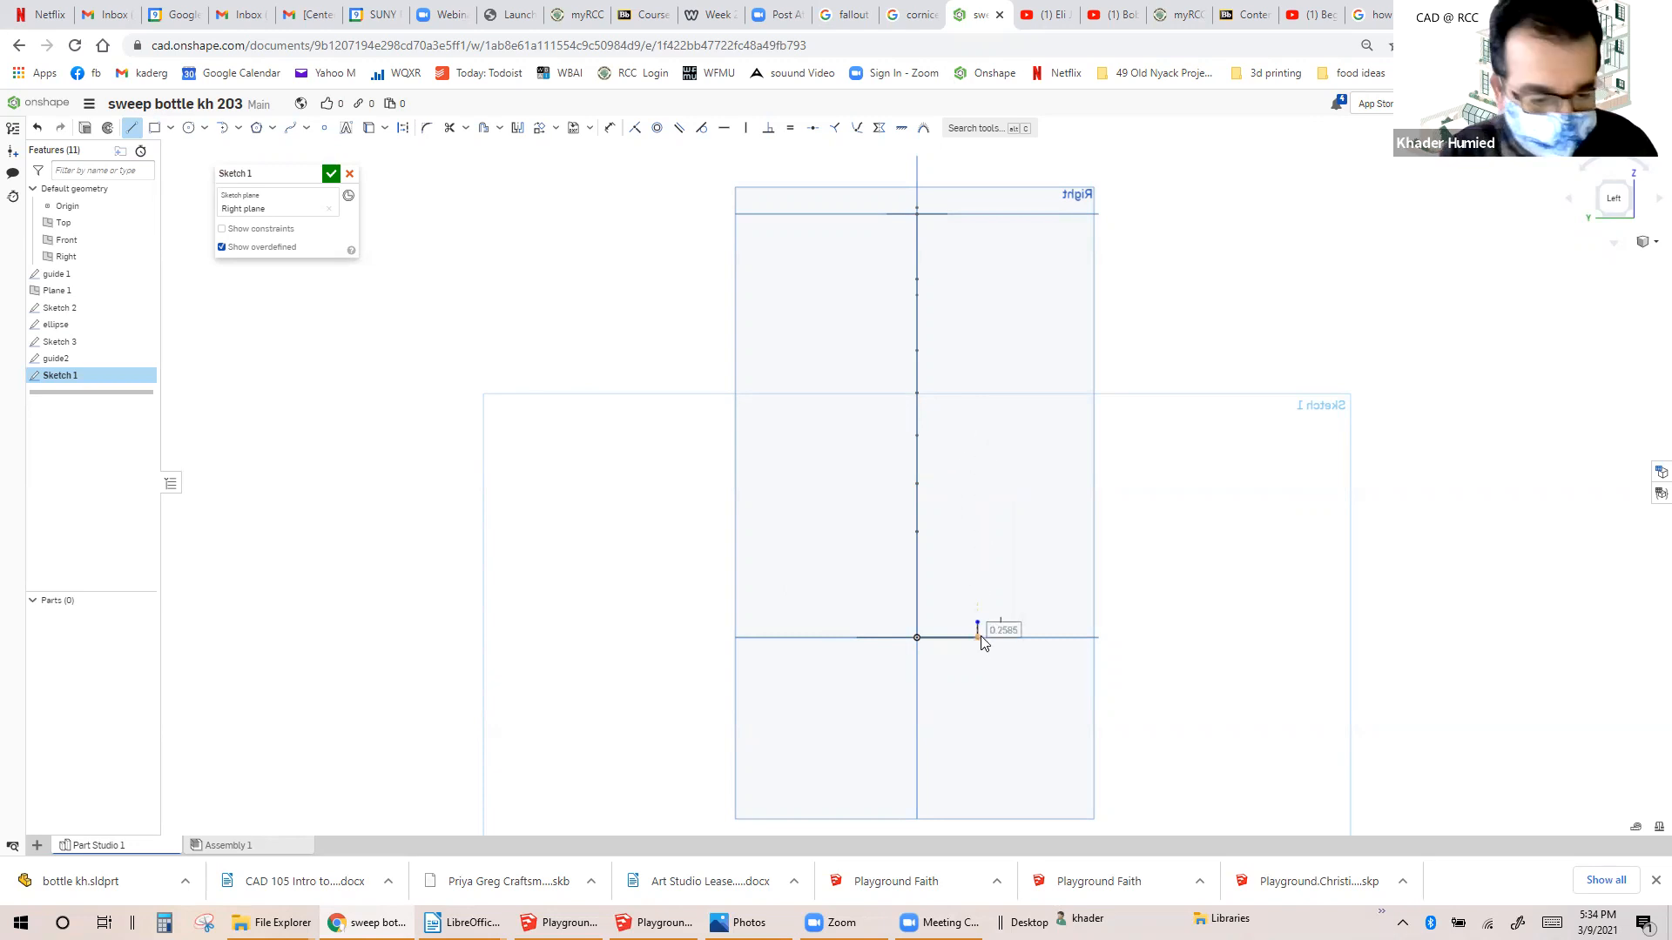
pyautogui.click(978, 531)
pyautogui.moveTo(977, 531); pyautogui.dragTo(996, 365)
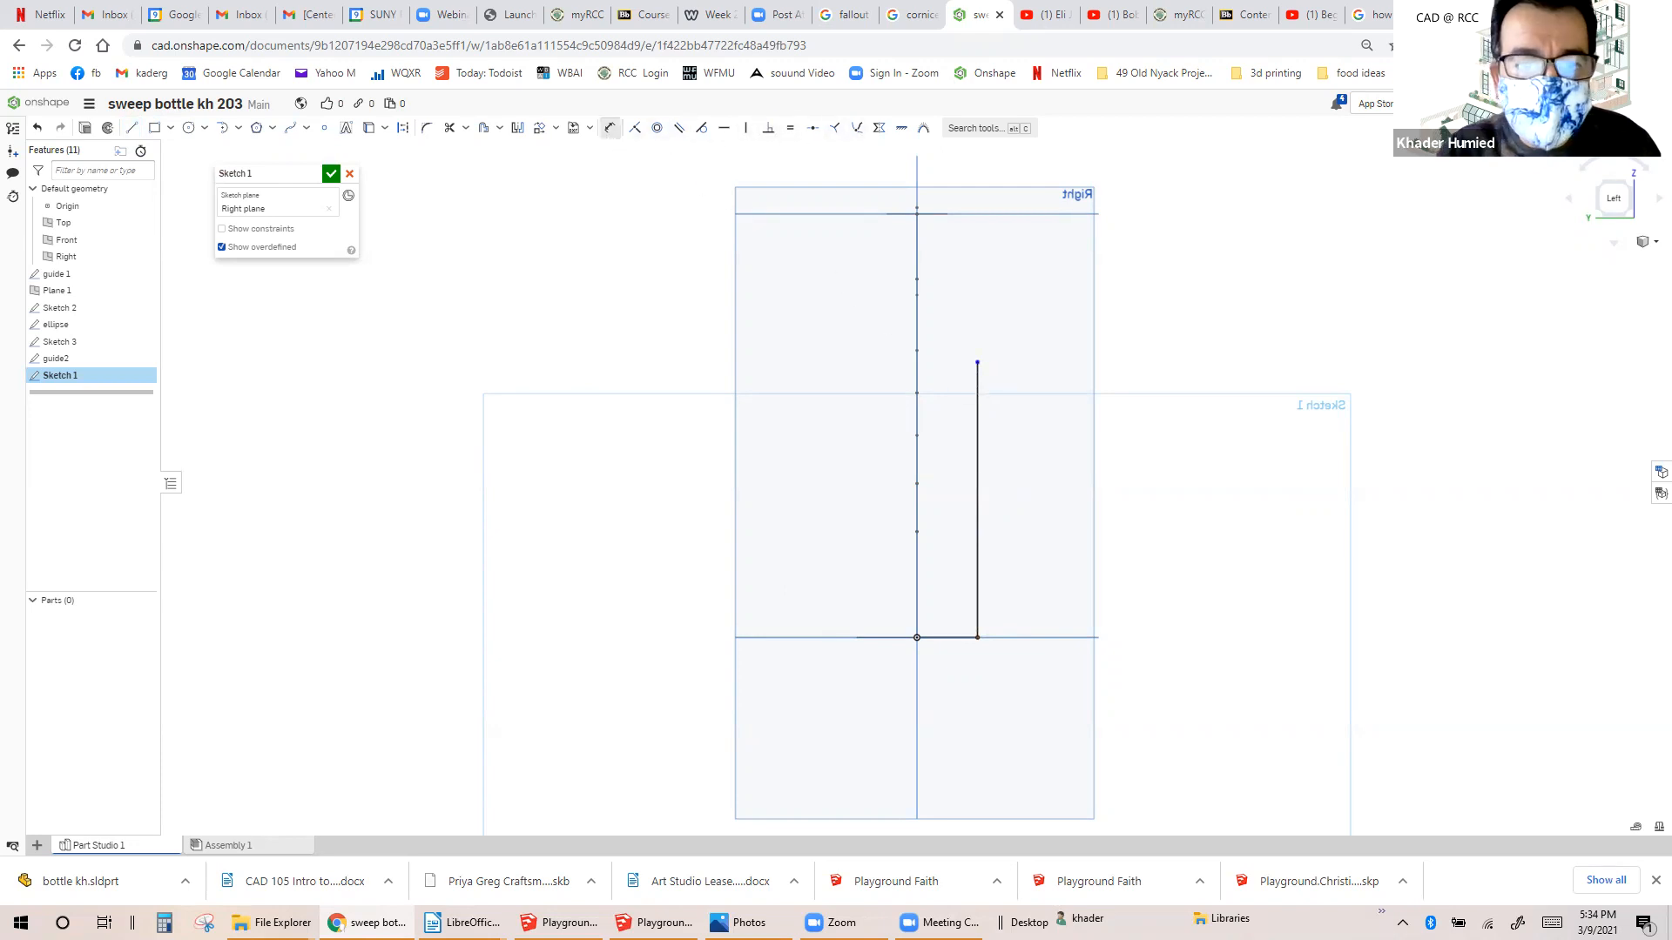
pyautogui.click(610, 128)
pyautogui.click(978, 455)
pyautogui.click(1016, 473)
pyautogui.press('Return')
pyautogui.write('5')
pyautogui.press('Return')
# Sketch two opposing tangent arcs from the 5 in line's upper end, curving inward to just below Plane 1.
pyautogui.scroll(3, 974, 274)
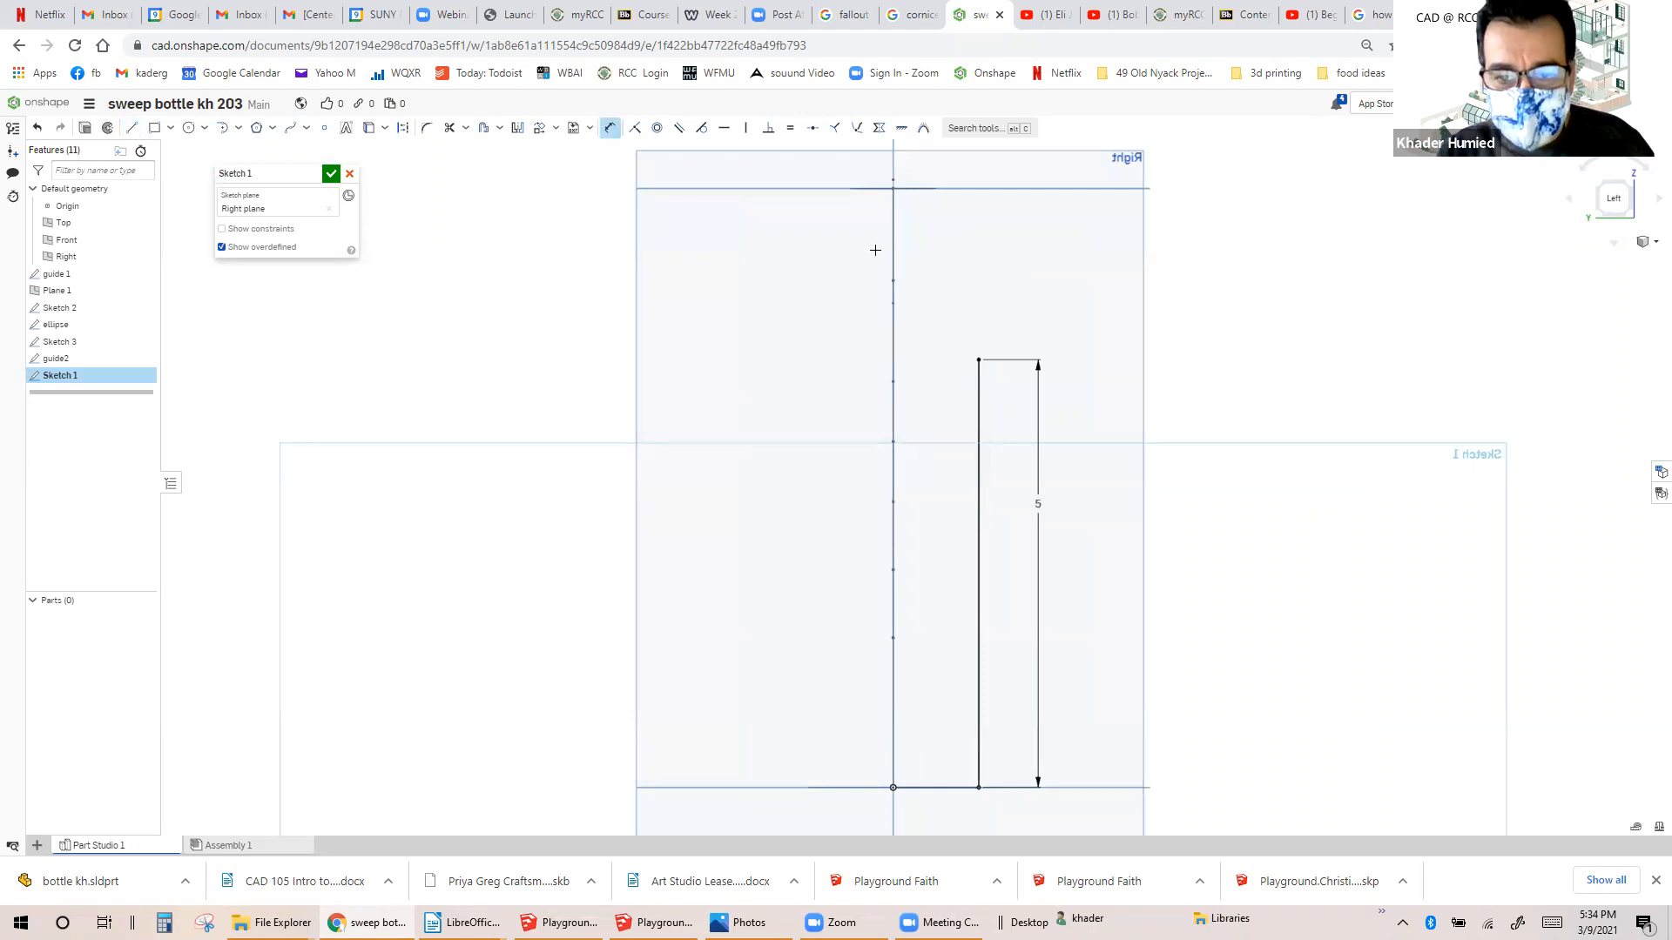
pyautogui.click(223, 128)
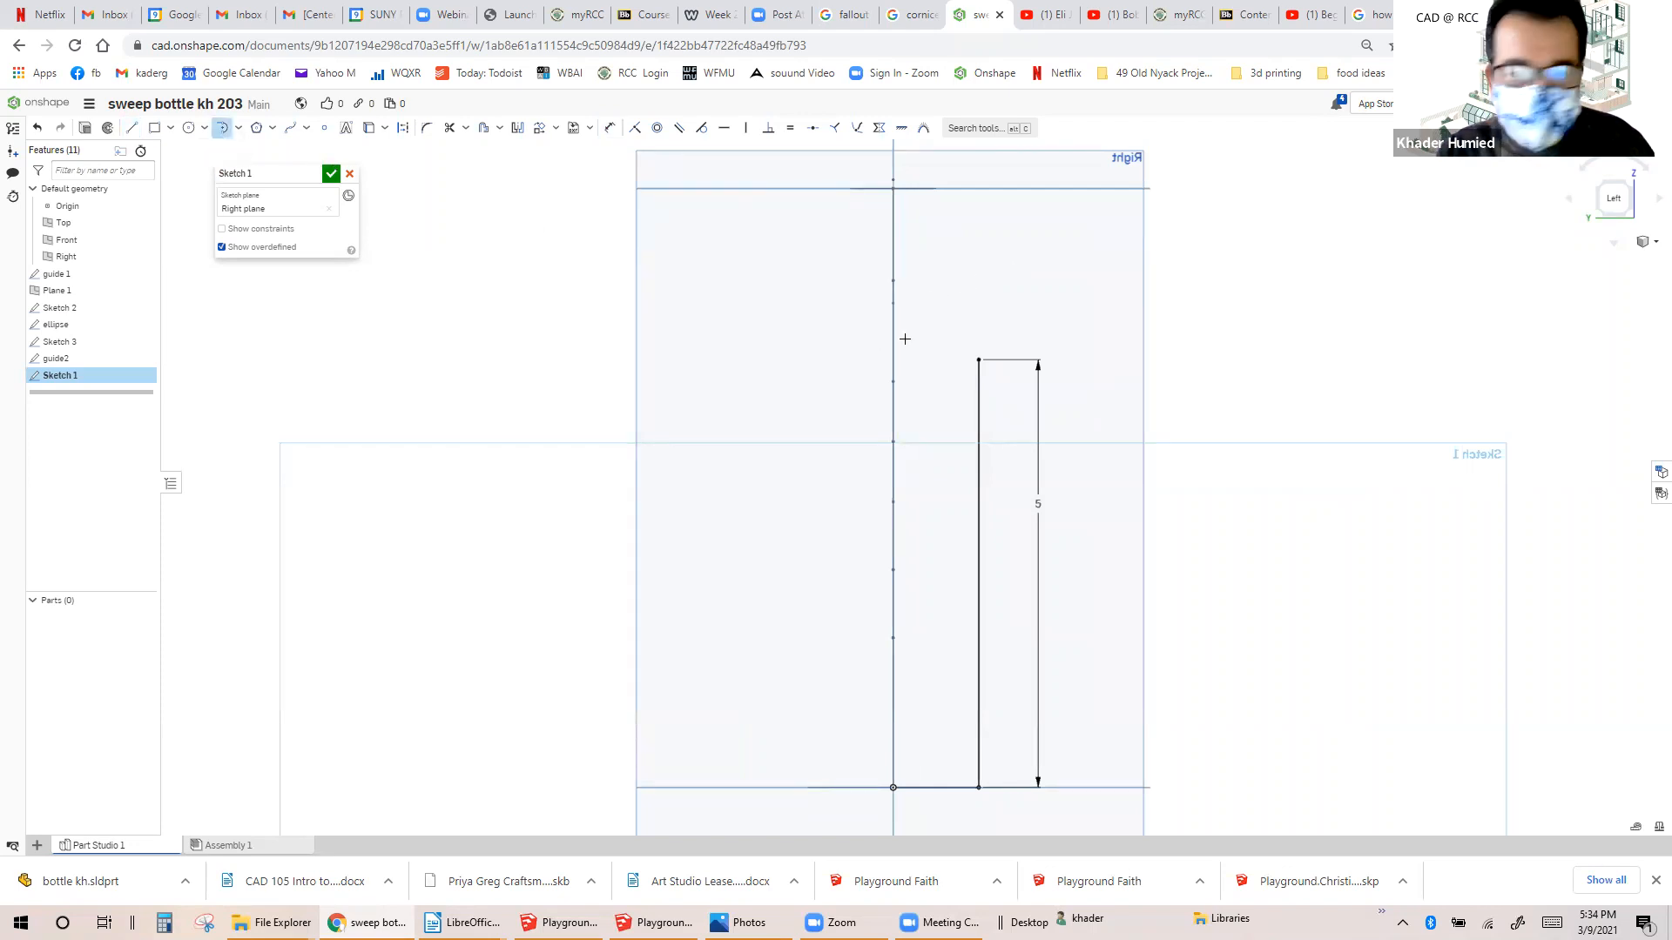
pyautogui.click(978, 358)
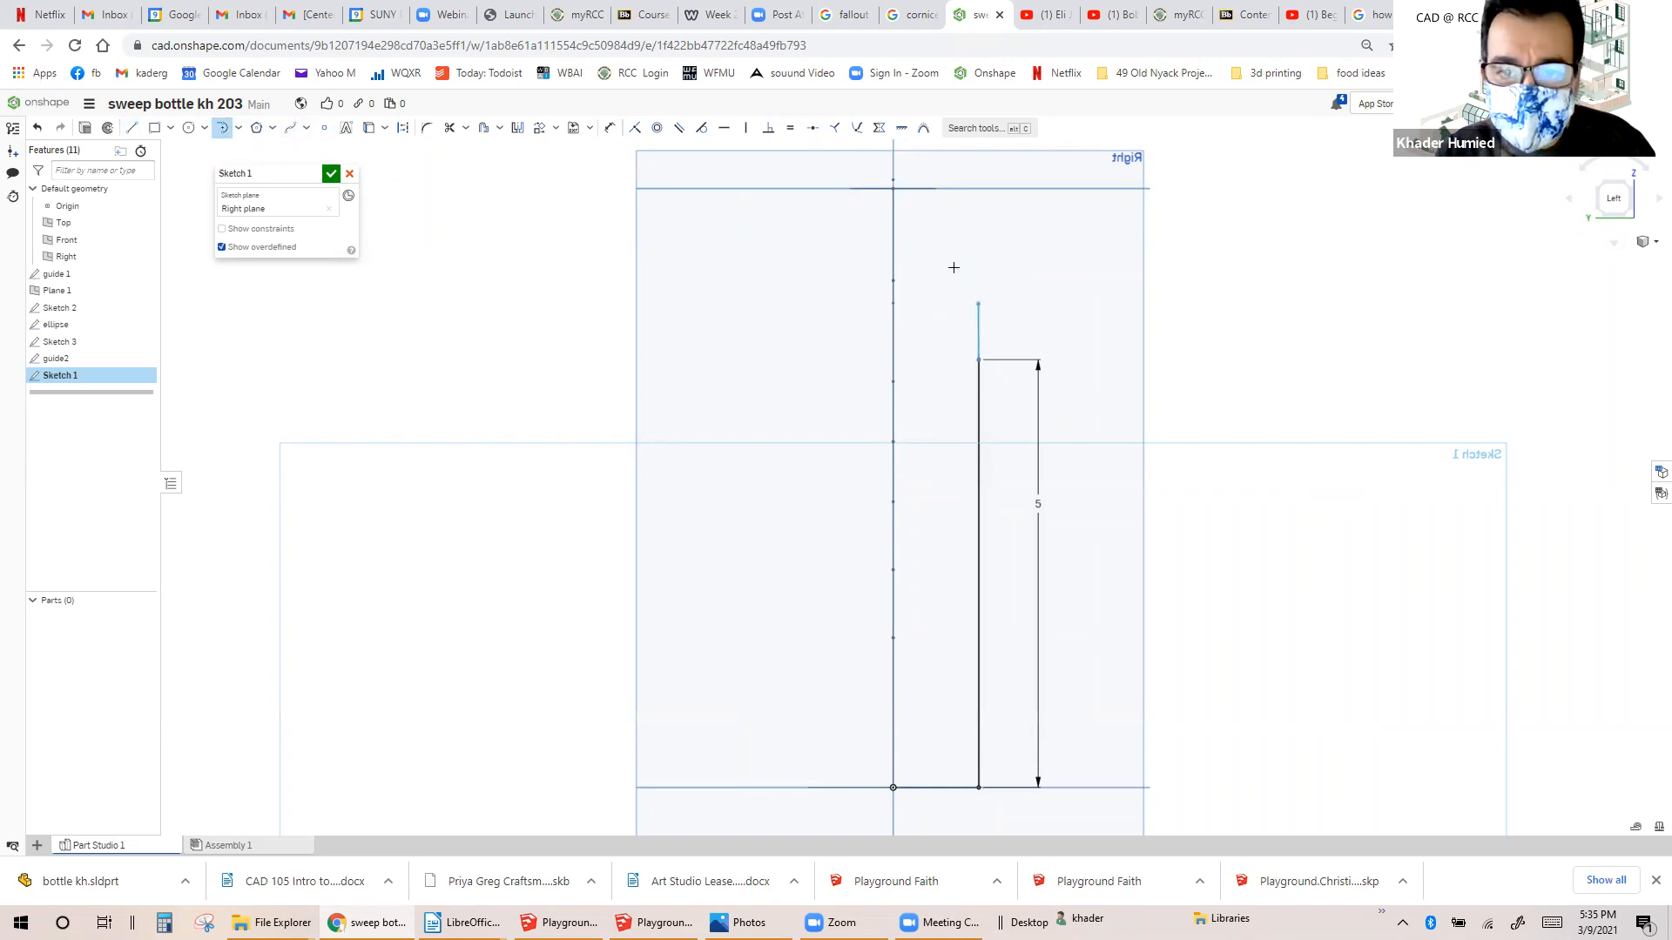
pyautogui.click(954, 267)
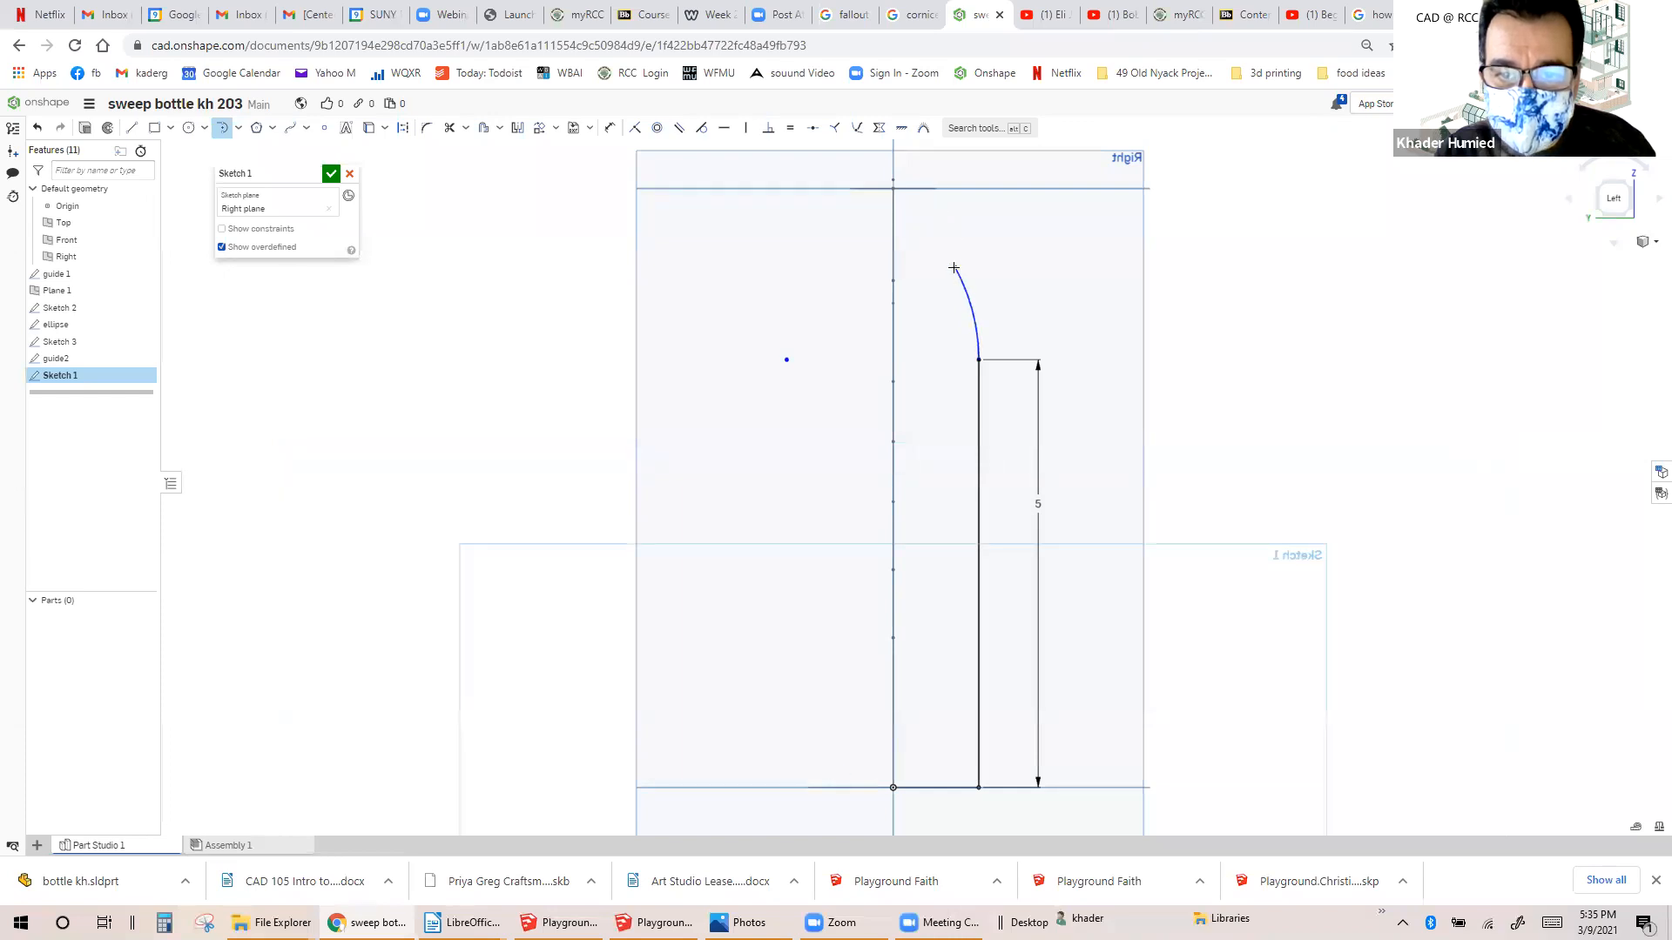
pyautogui.click(955, 268)
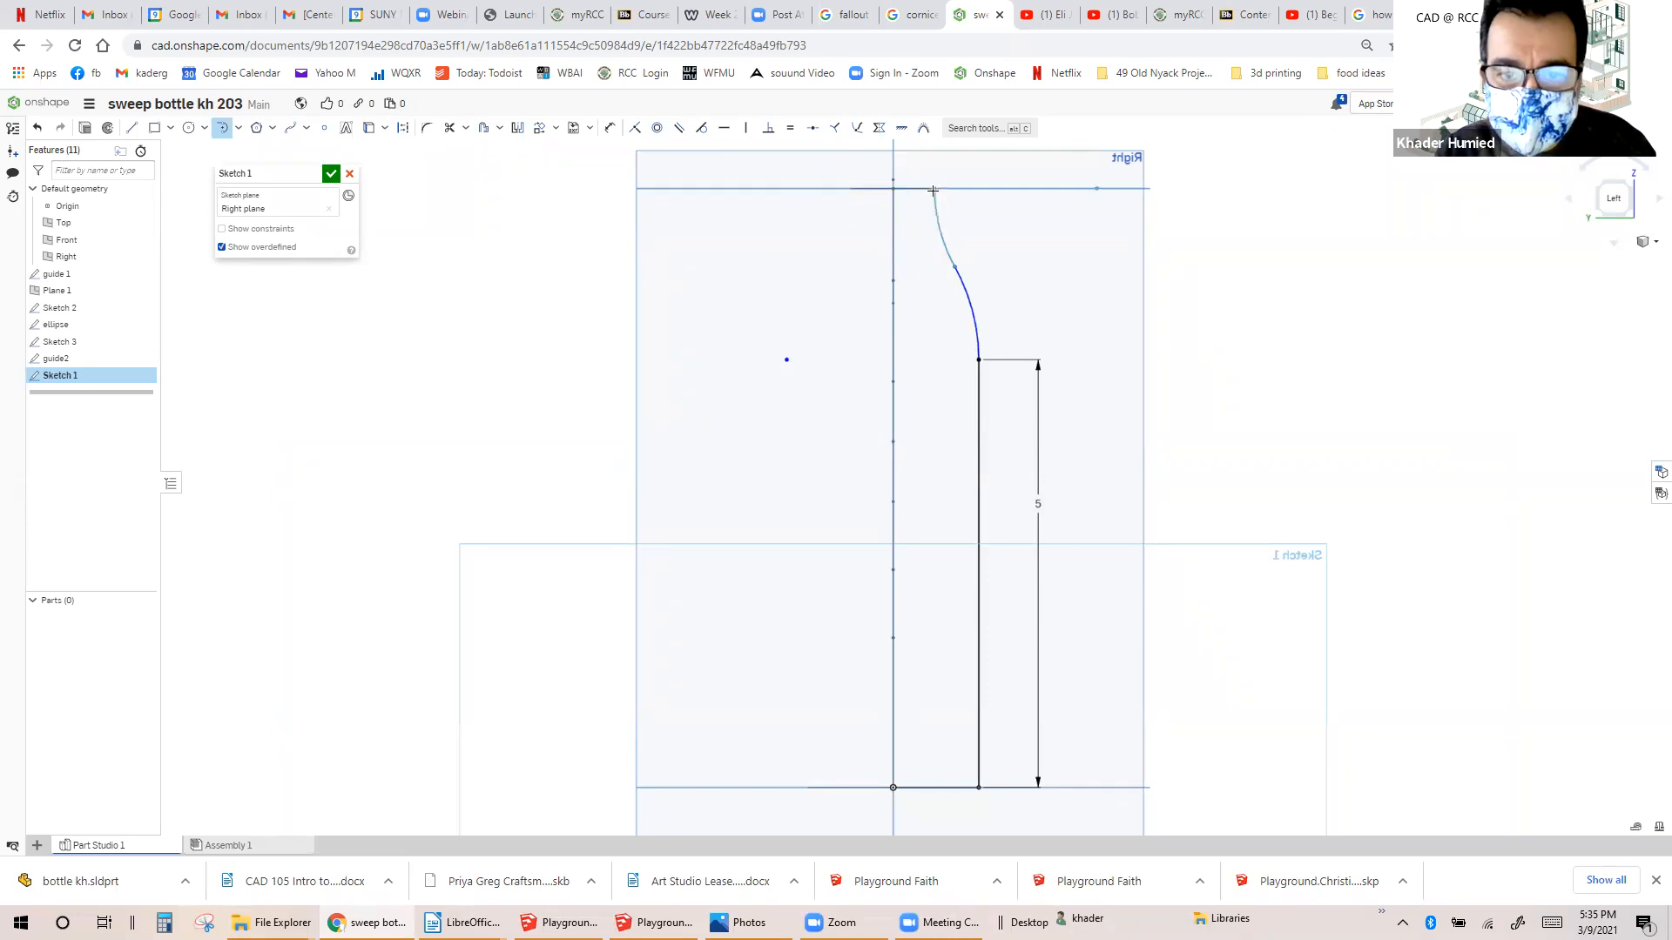
pyautogui.scroll(5, 939, 200)
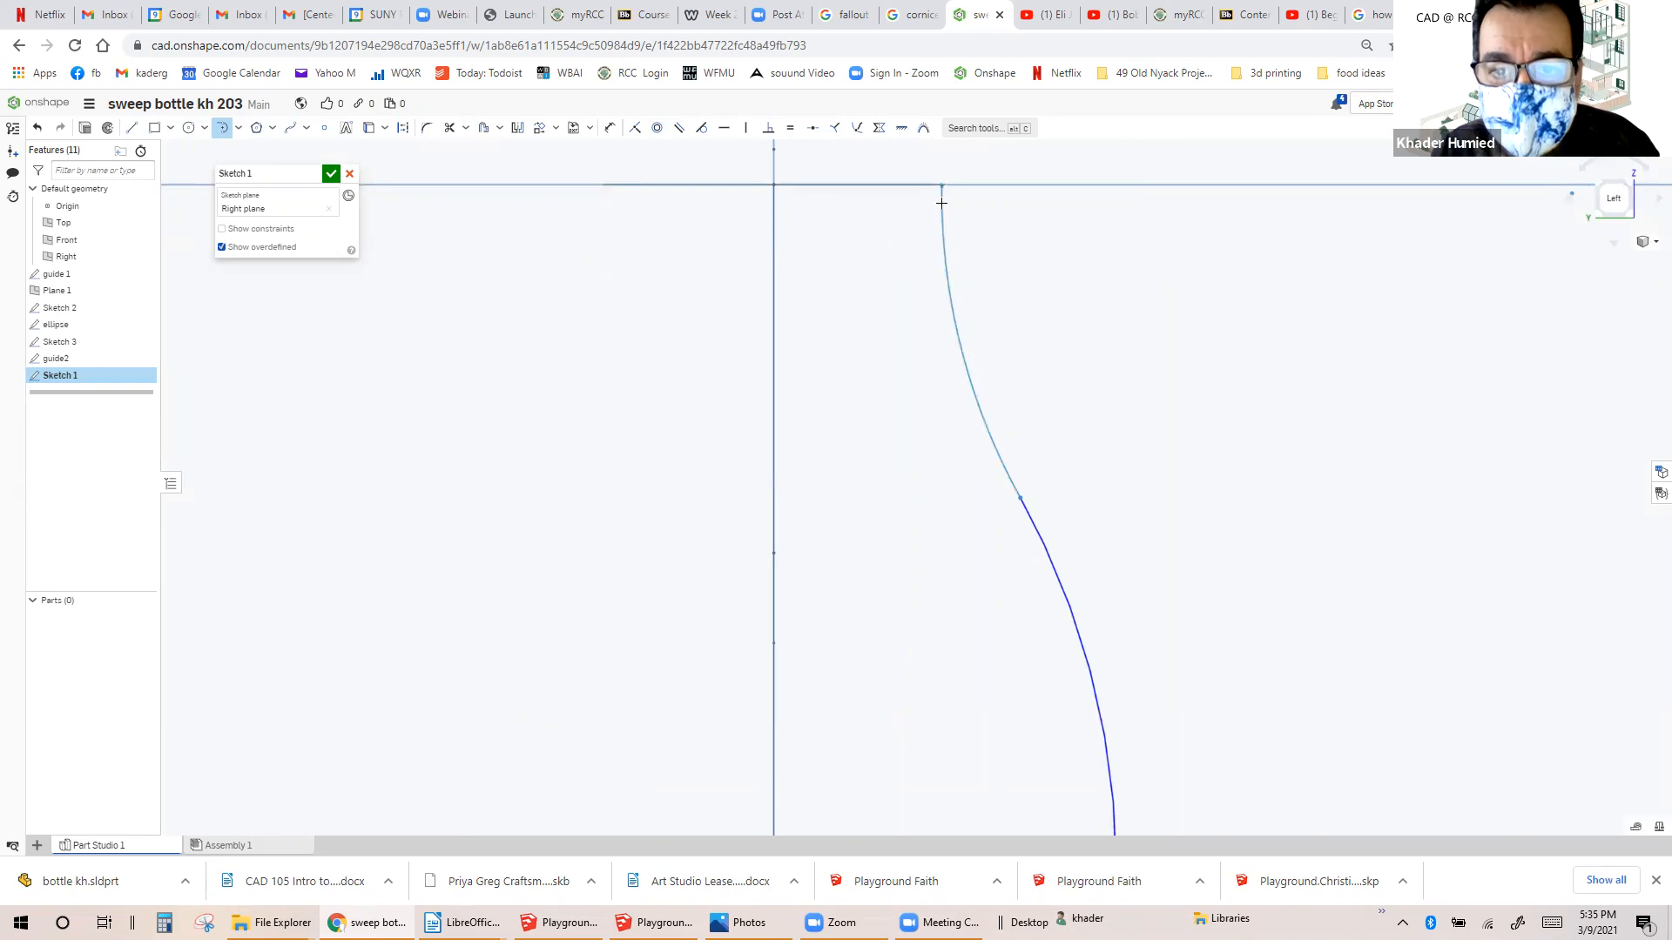
pyautogui.click(950, 207)
pyautogui.press('Escape')
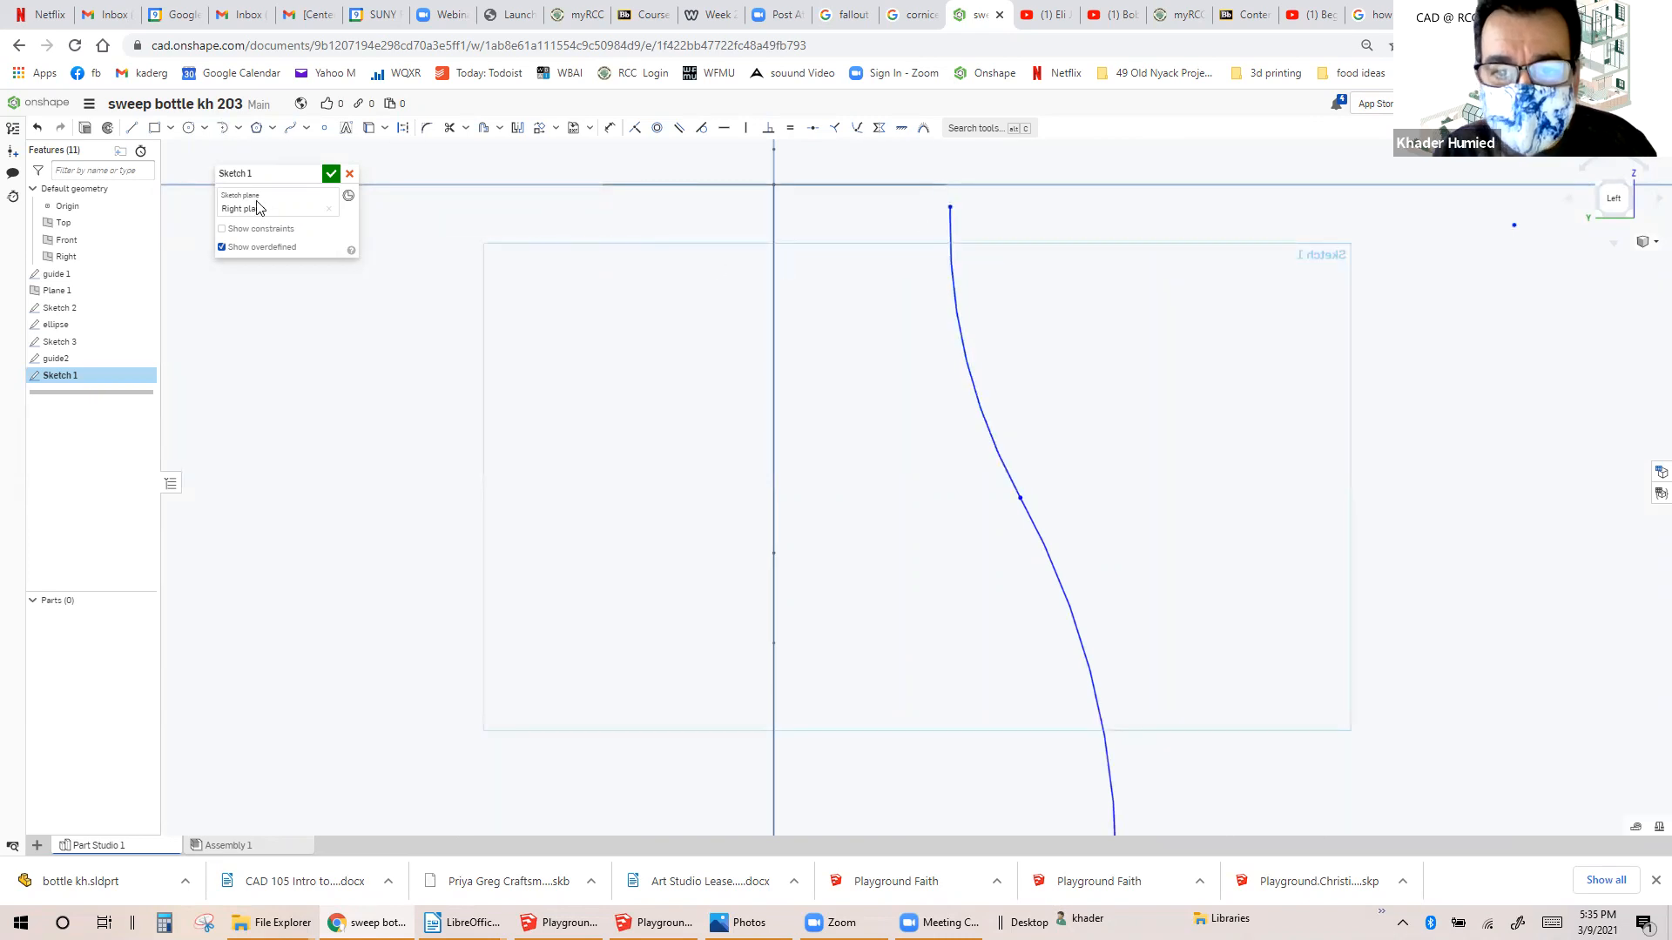
# At Plane 1, sketch a 0.5 in horizontal line from the centerline and a vertical line down from its end, both as construction geometry.
pyautogui.click(132, 128)
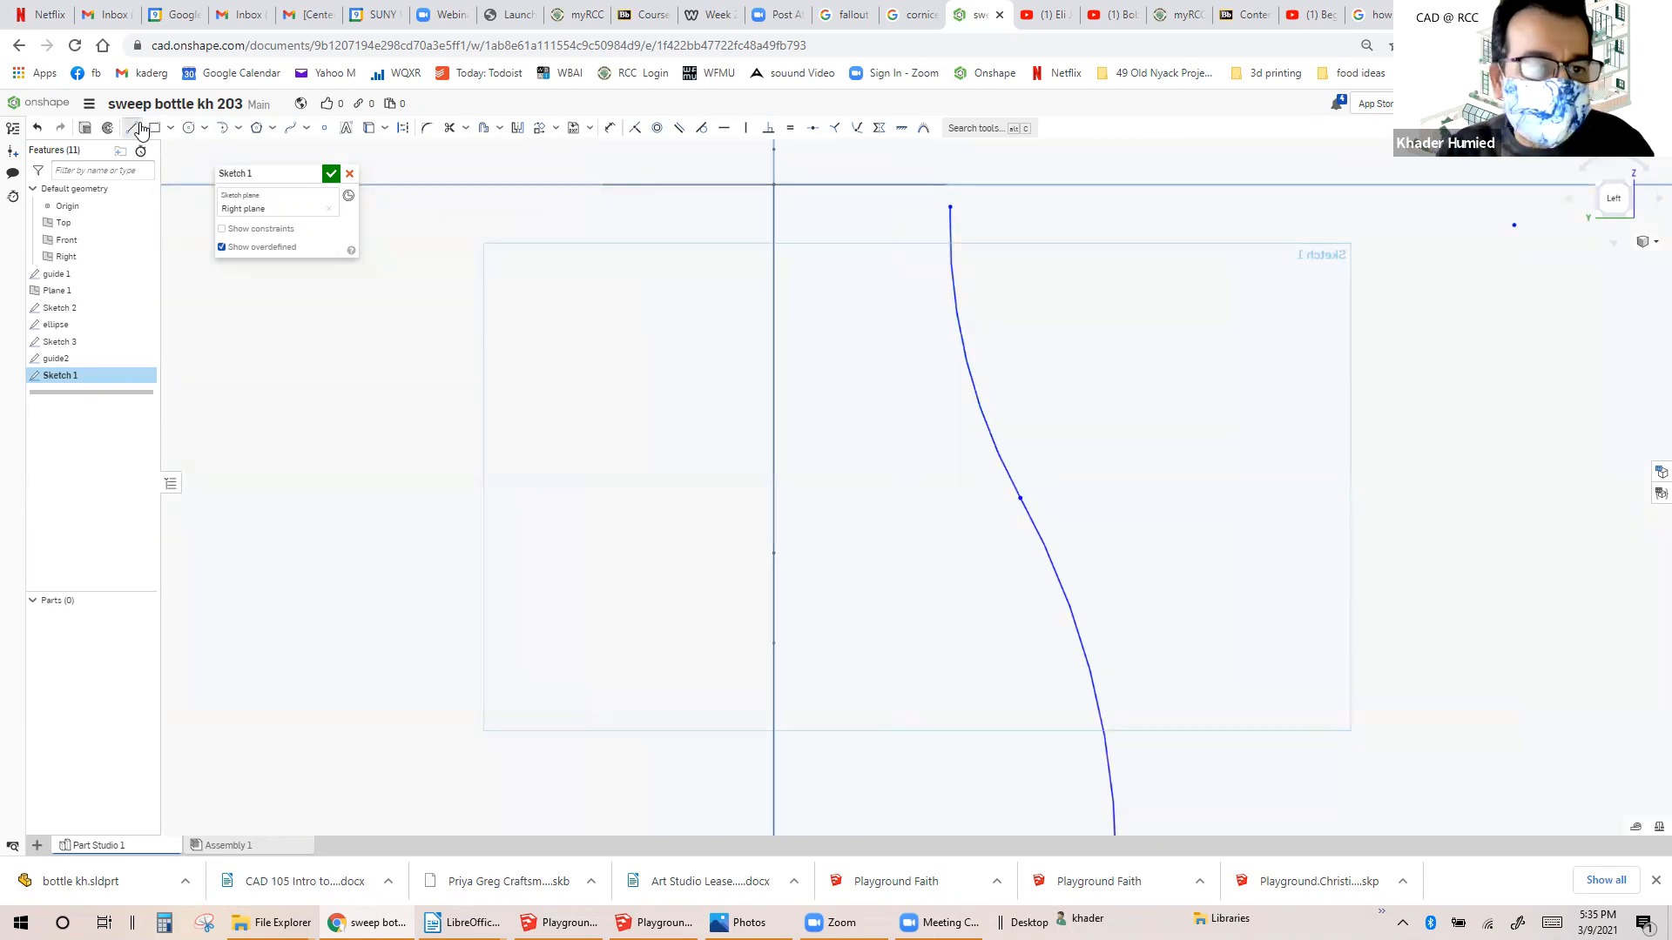
pyautogui.click(773, 184)
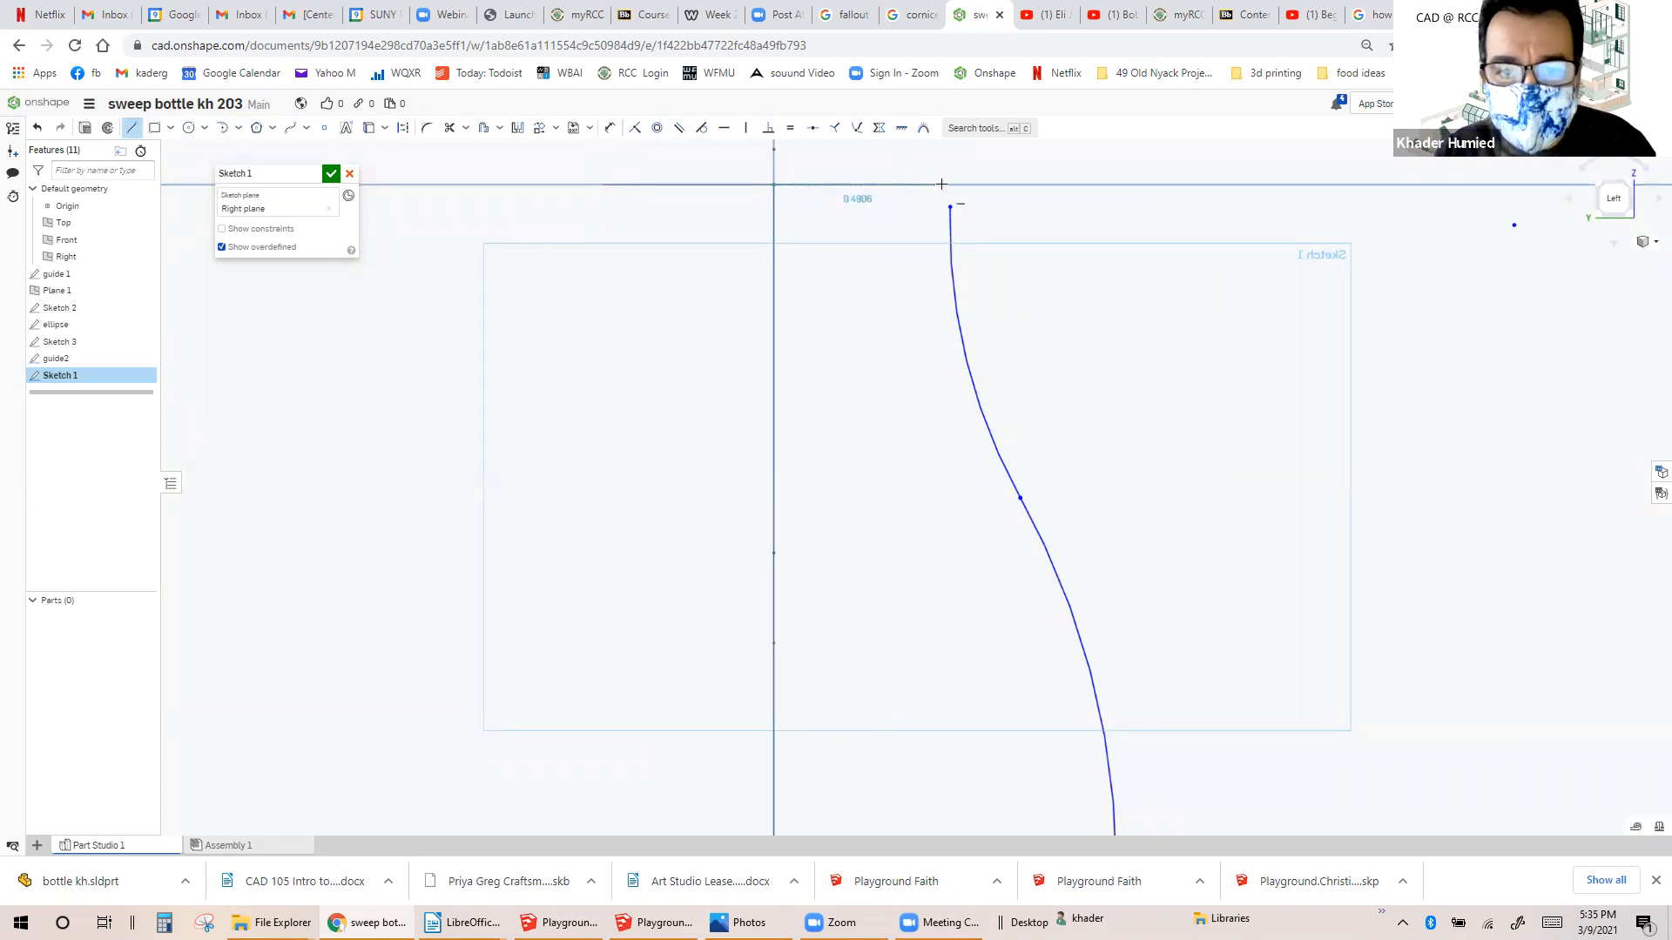
pyautogui.write('0.5')
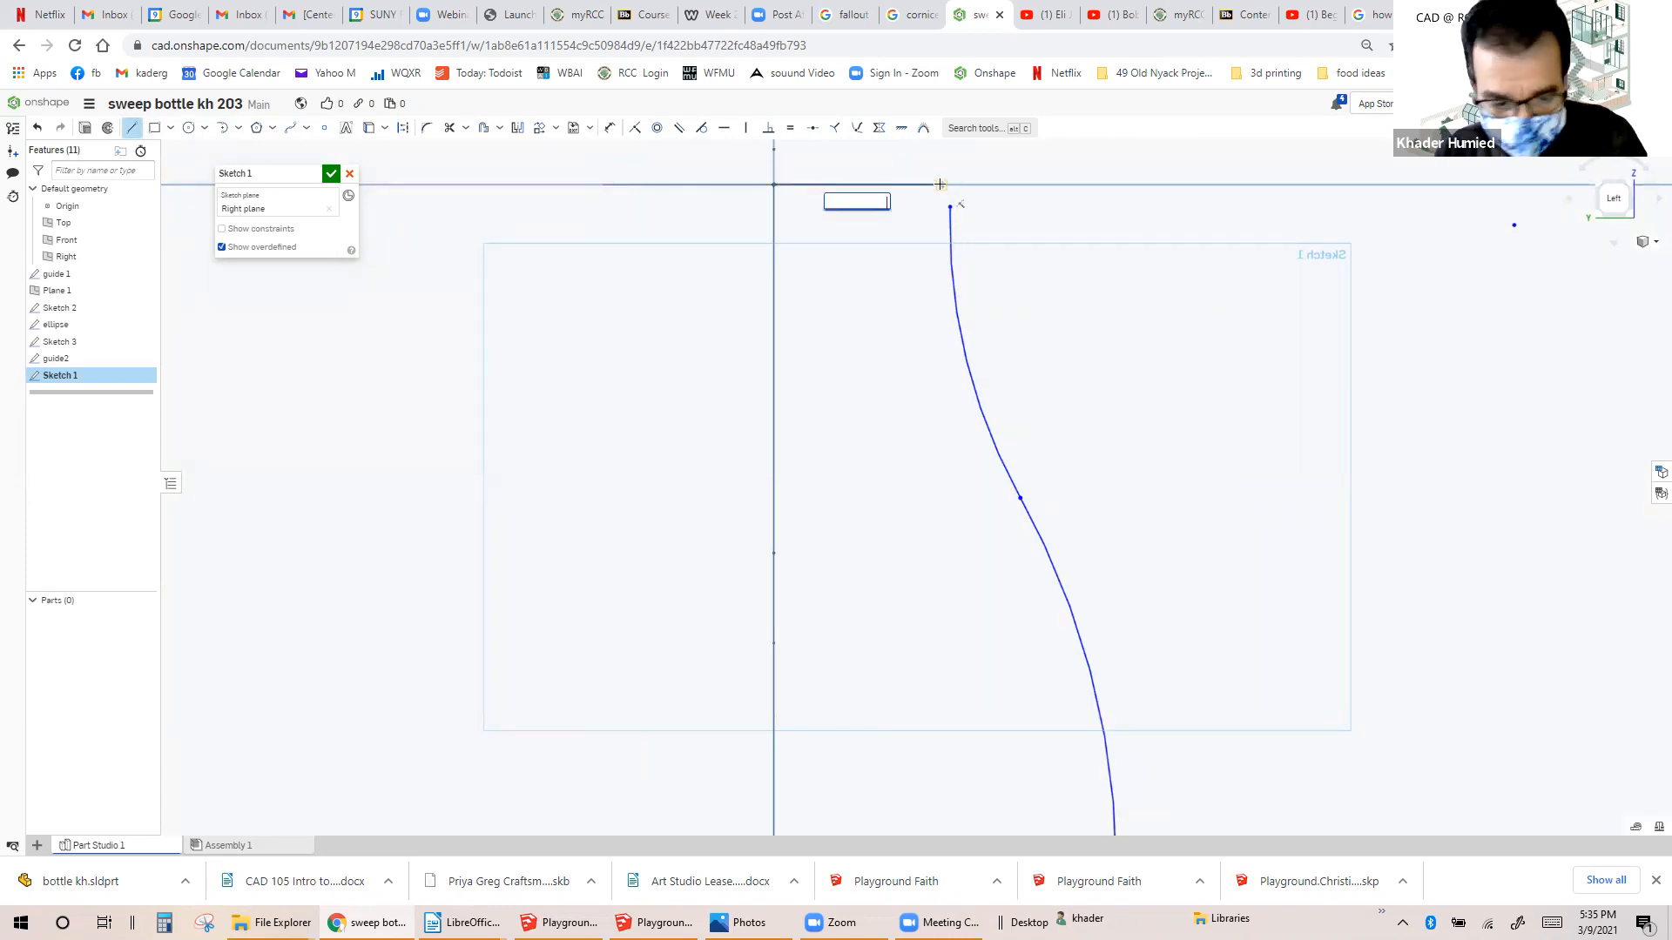
pyautogui.press('Return')
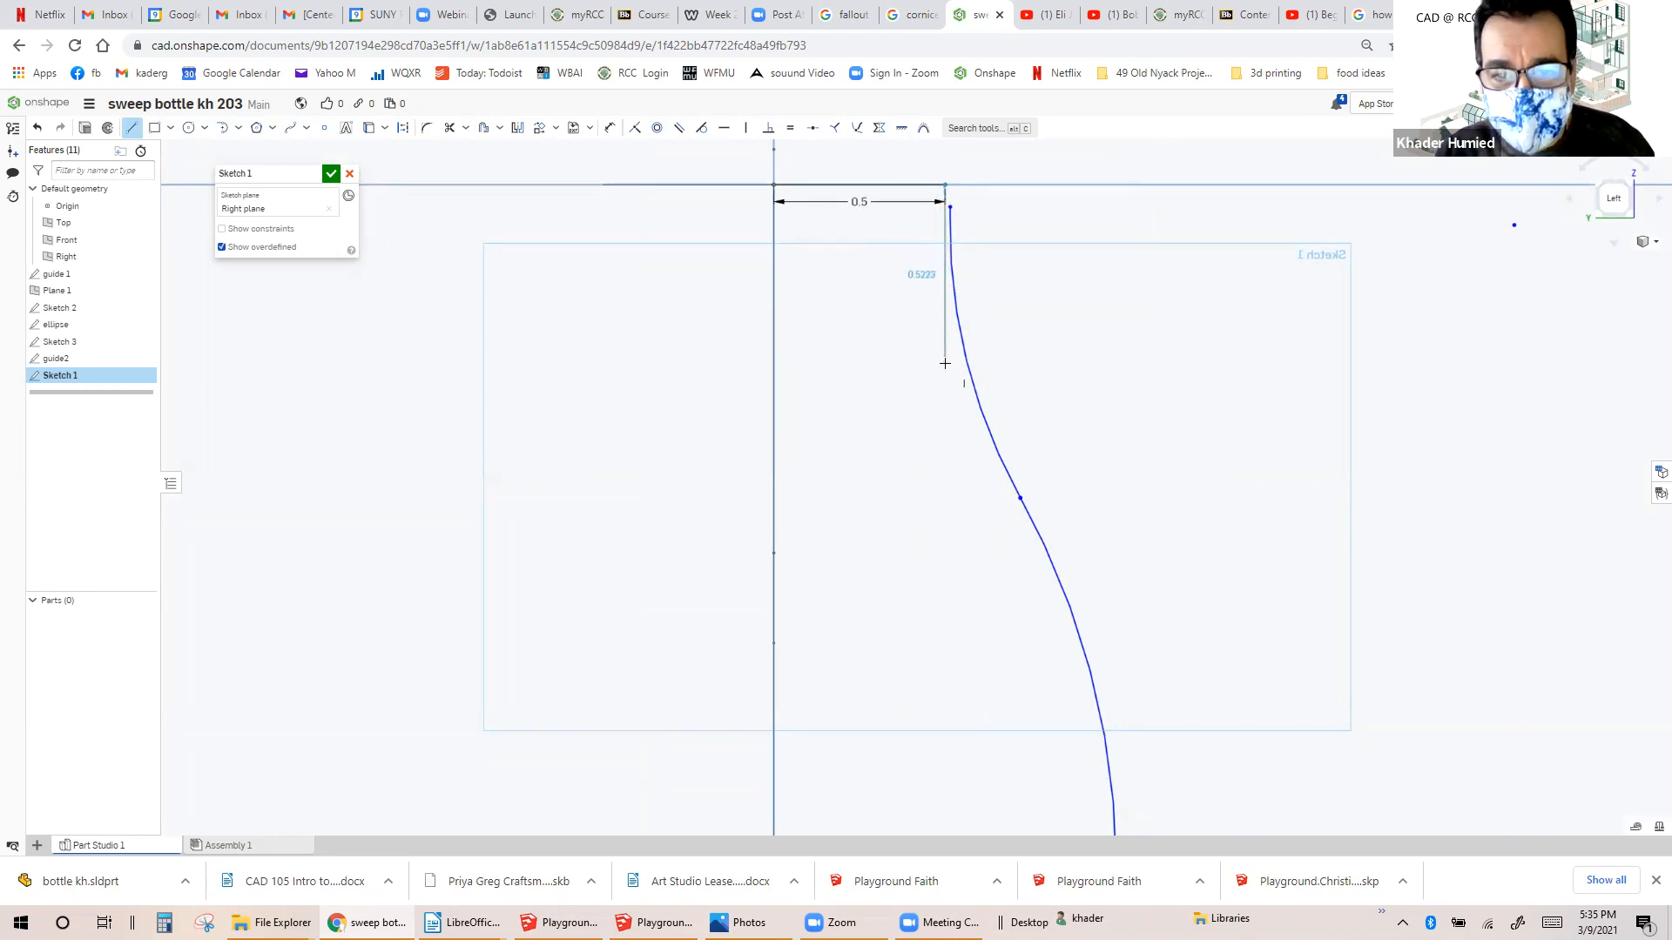
pyautogui.click(944, 394)
pyautogui.press('Escape')
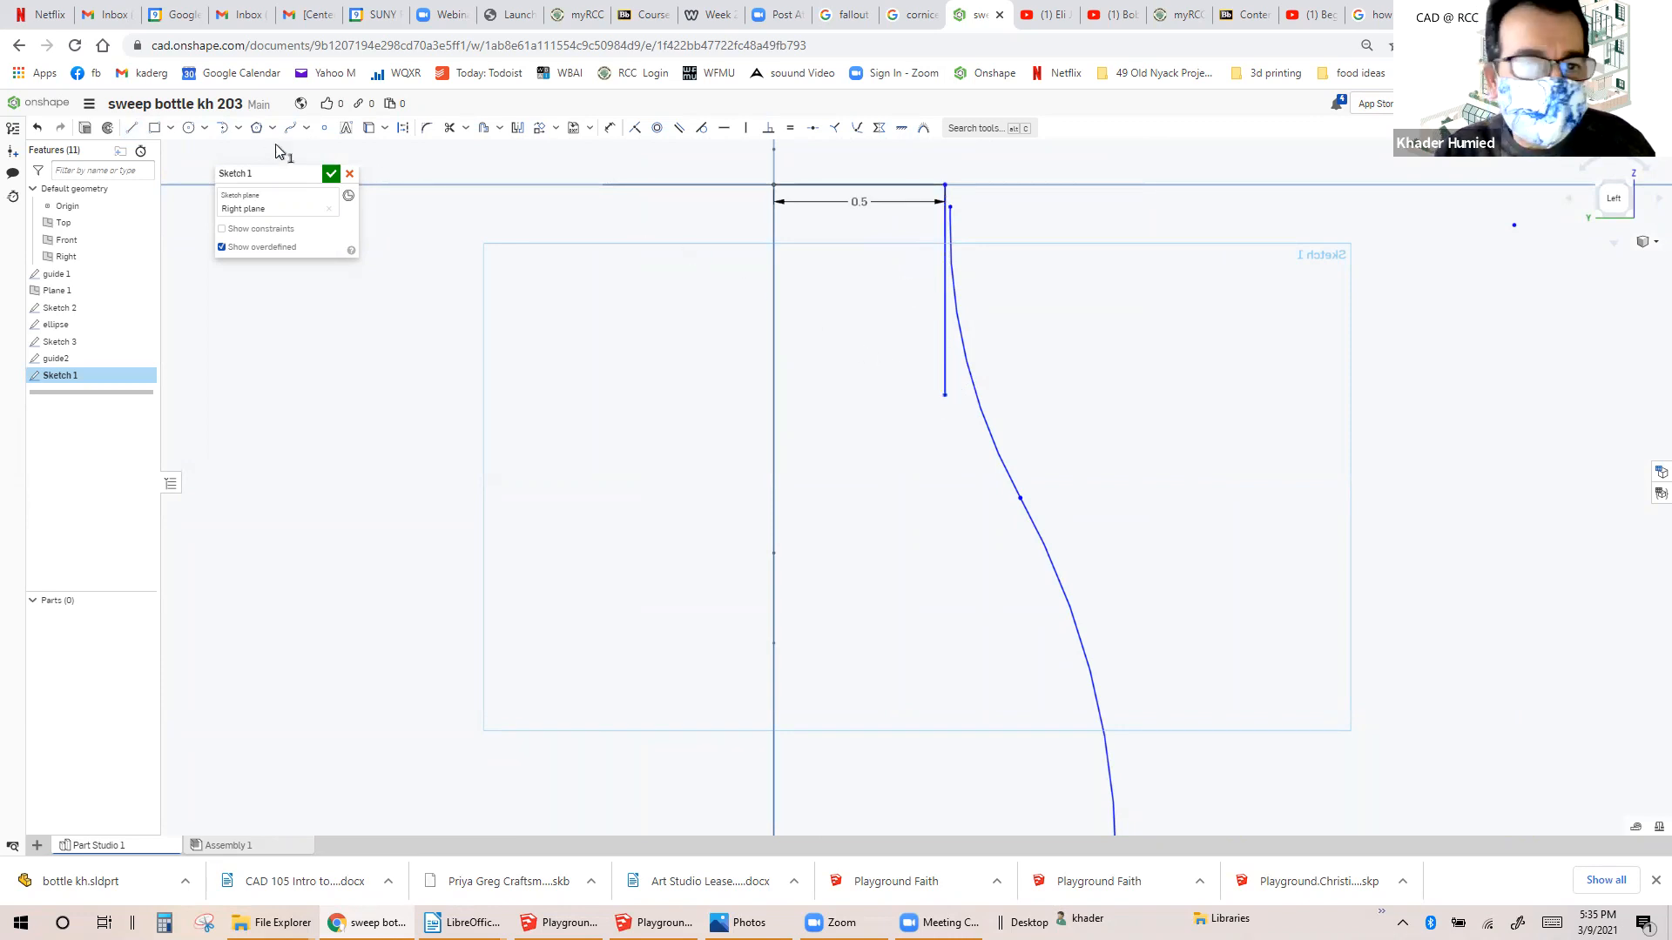
pyautogui.click(403, 128)
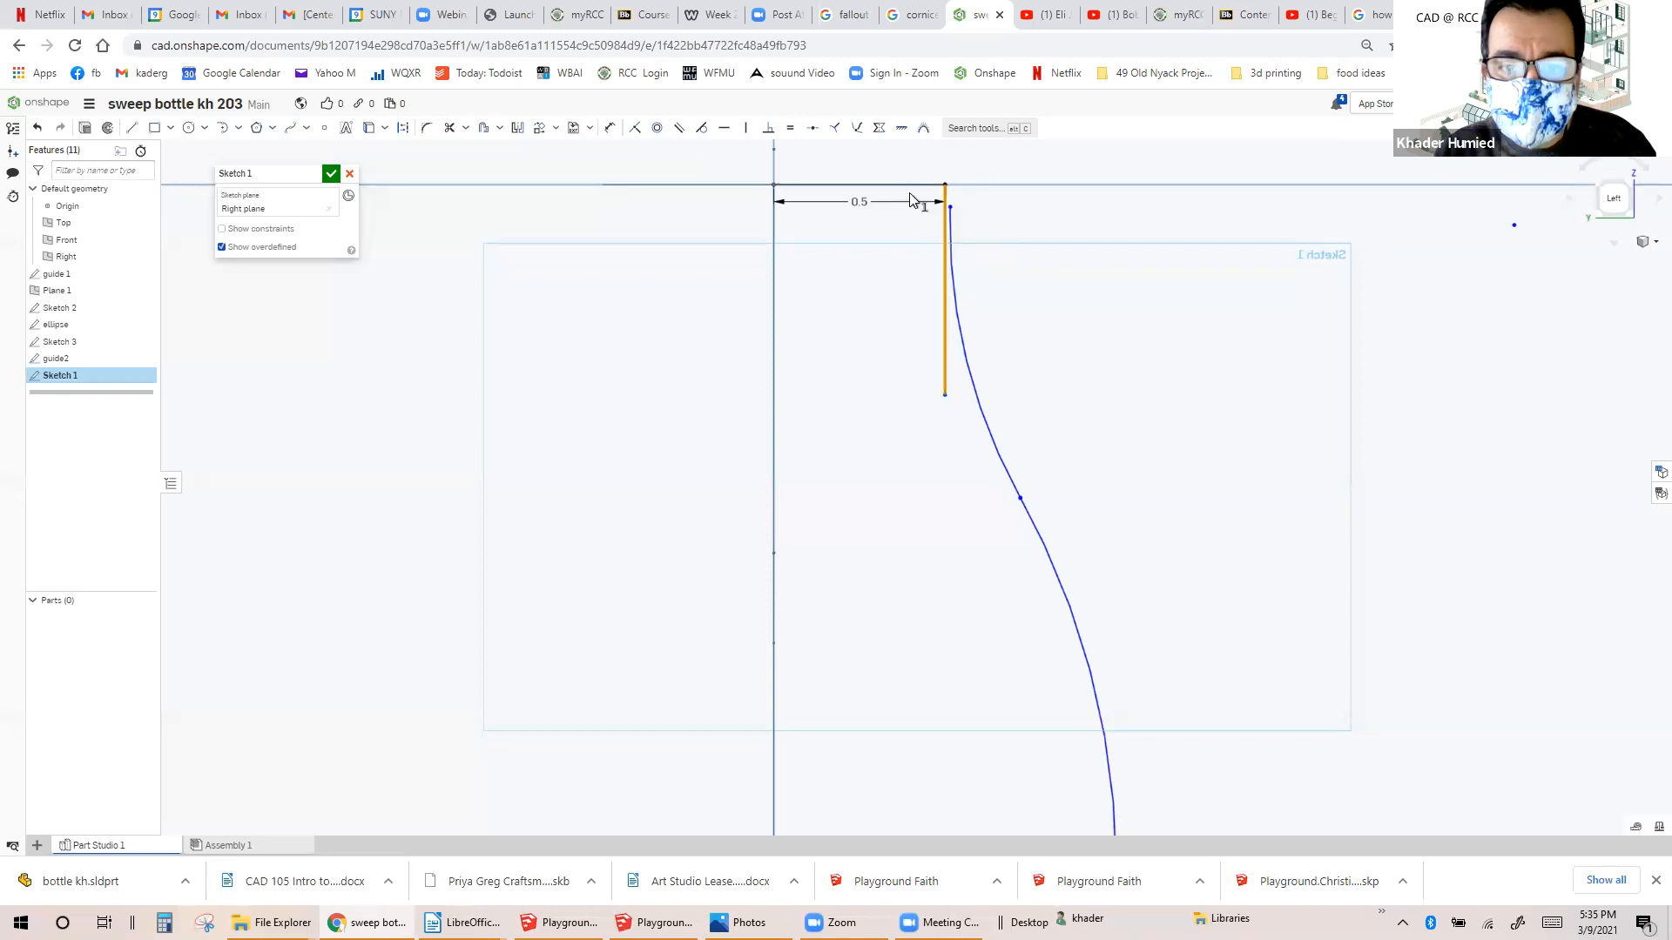
pyautogui.click(407, 130)
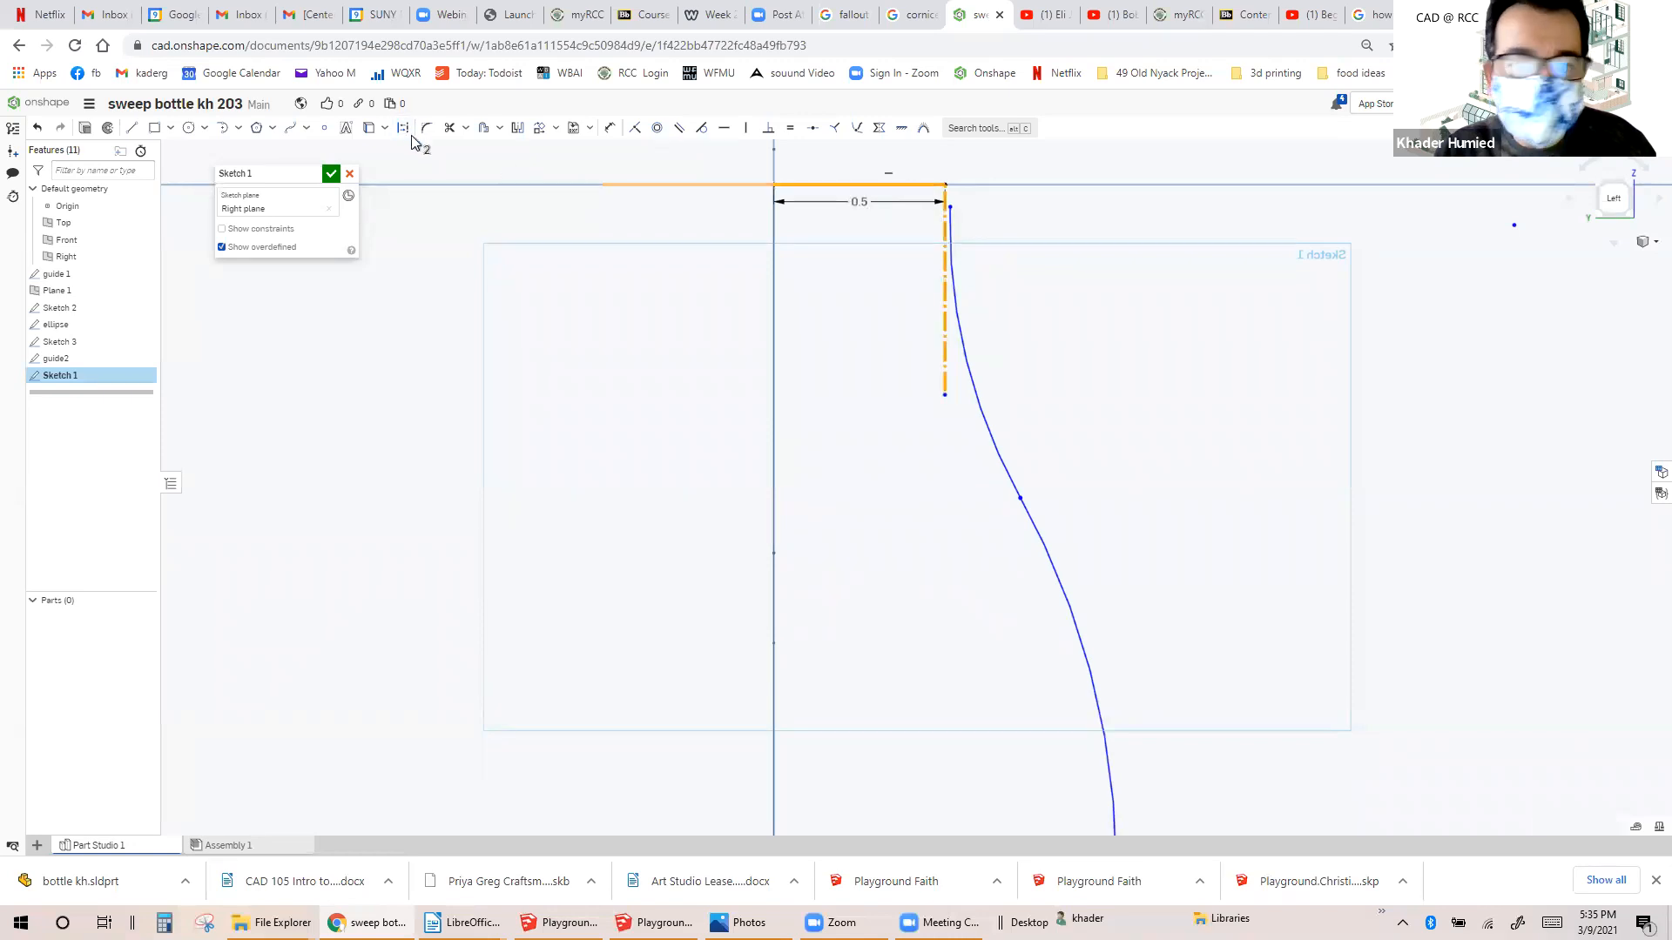
pyautogui.click(859, 272)
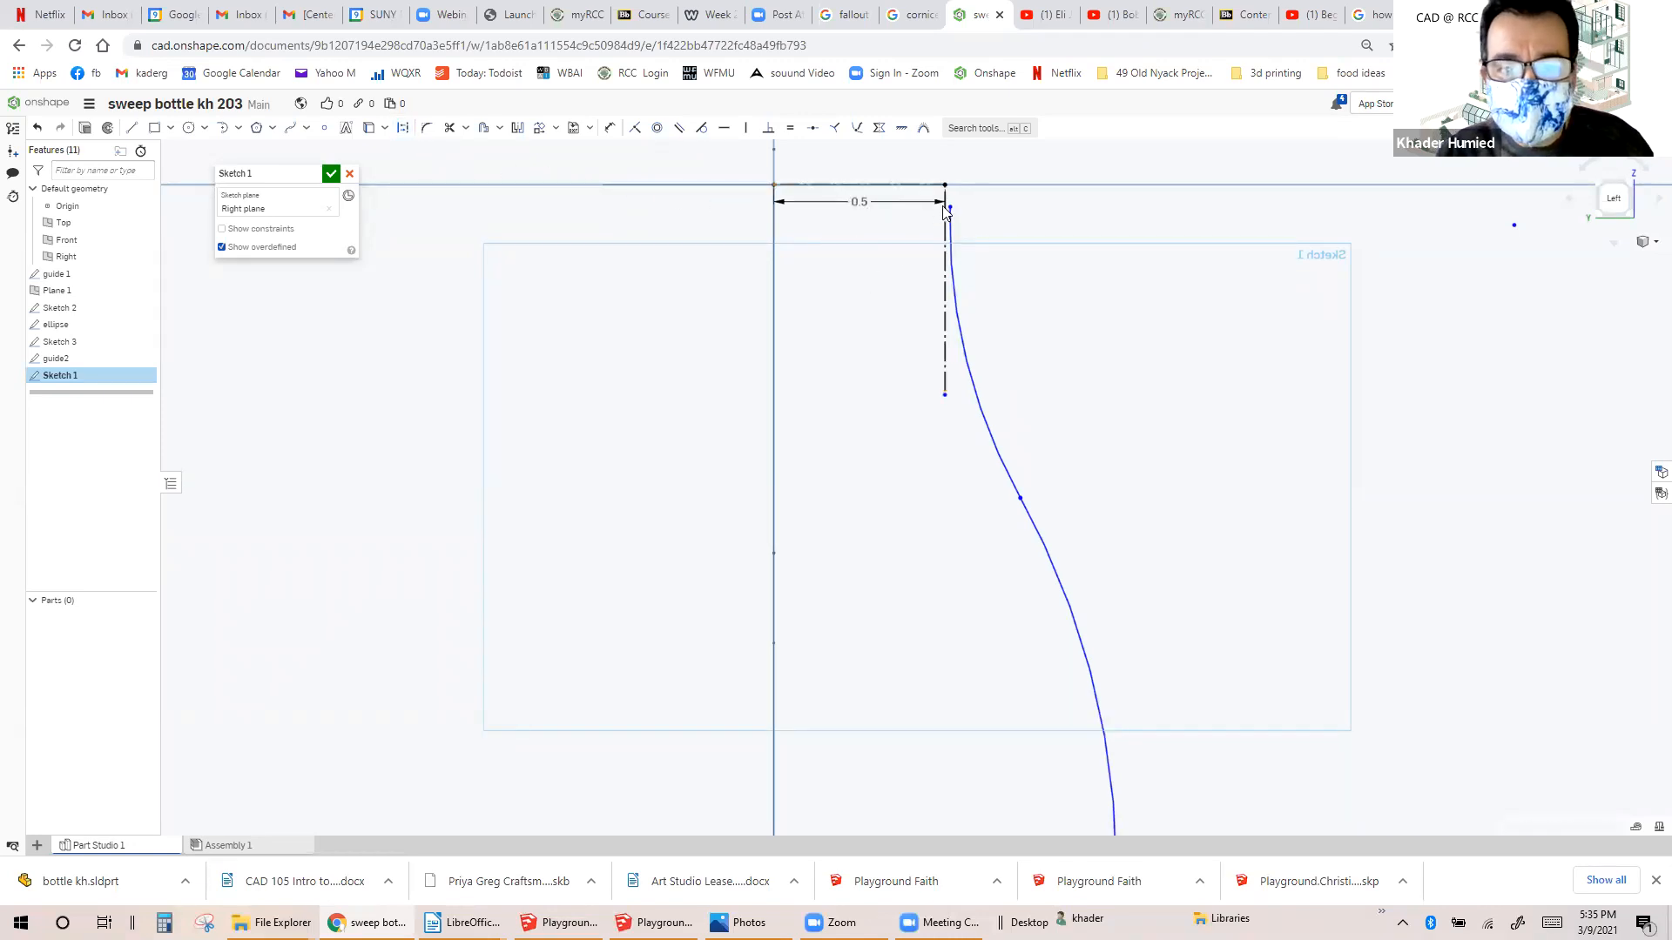
# Move the upper arc's free end to the corner of the construction lines and make it coincident there.
pyautogui.scroll(3, 949, 204)
pyautogui.scroll(1, 947, 197)
pyautogui.moveTo(952, 213); pyautogui.dragTo(943, 175)
pyautogui.click(943, 175)
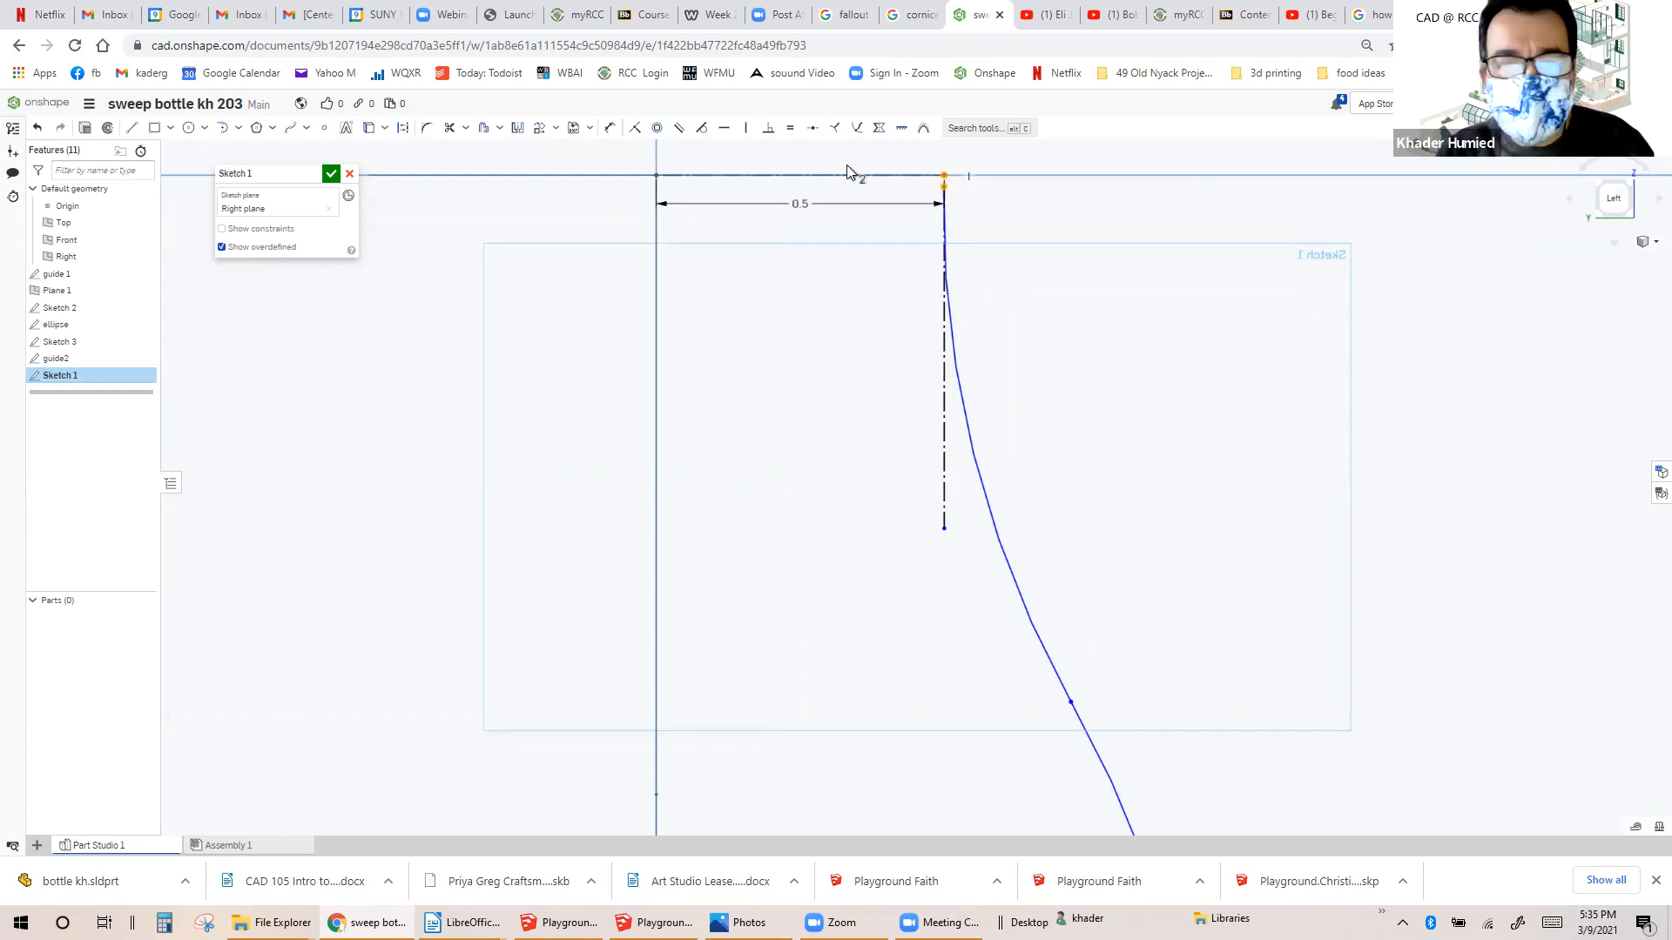
pyautogui.click(636, 129)
# Shift the point where the two shoulder arcs meet slightly downward to adjust the curve.
pyautogui.scroll(-6, 1112, 370)
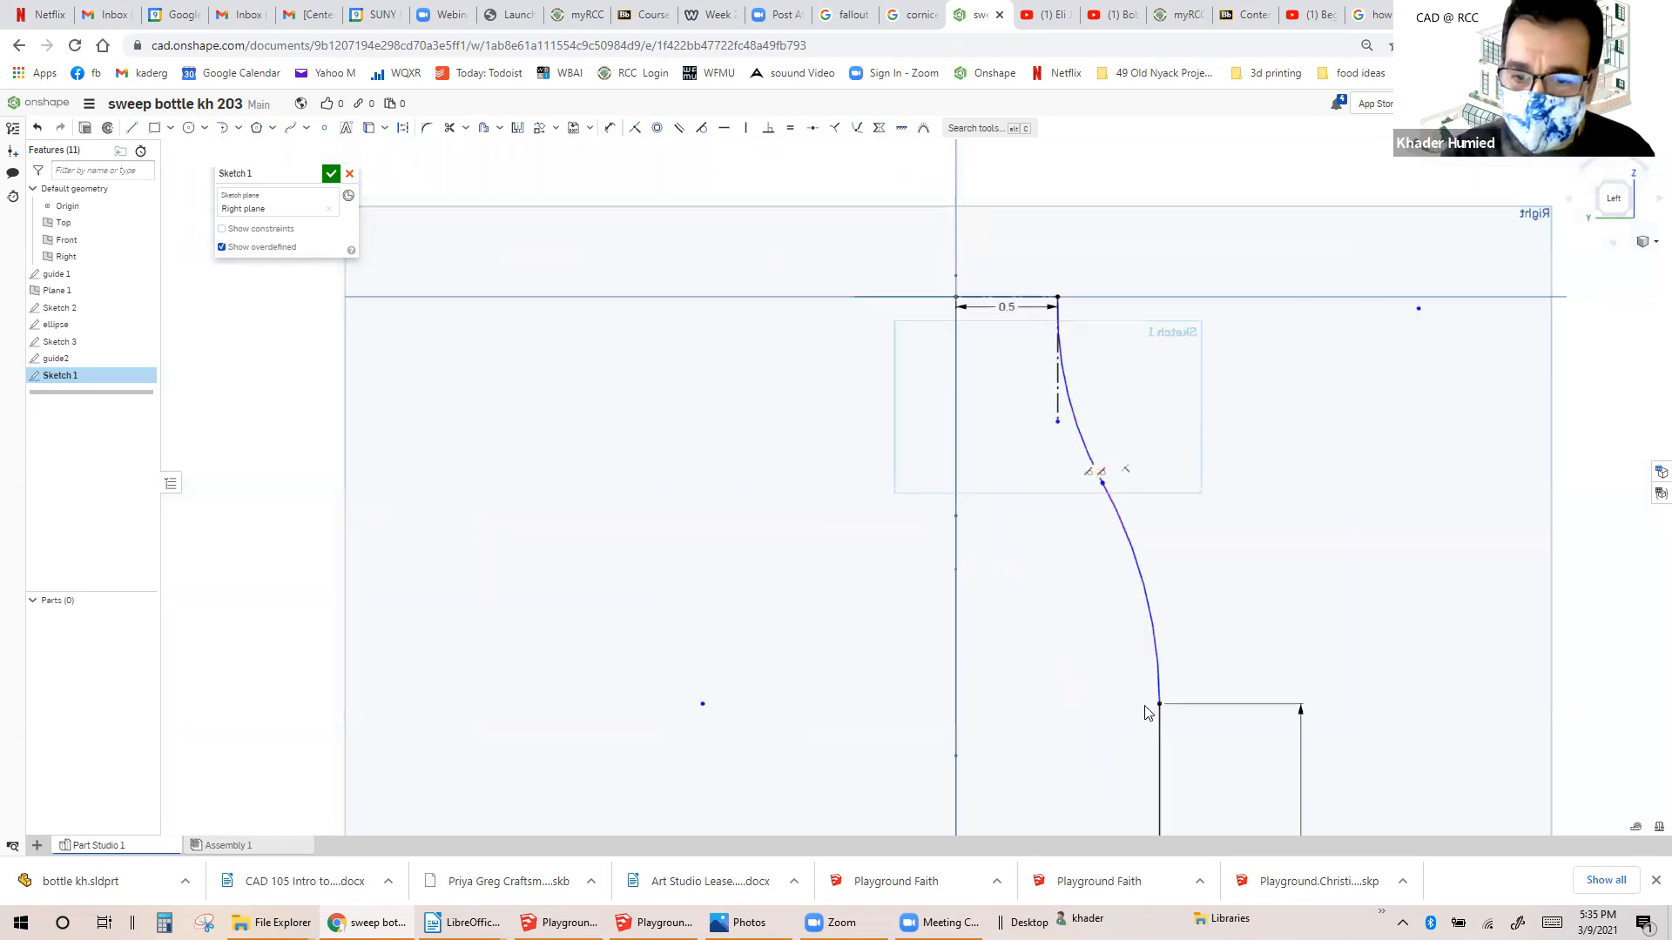
pyautogui.scroll(-3, 1144, 588)
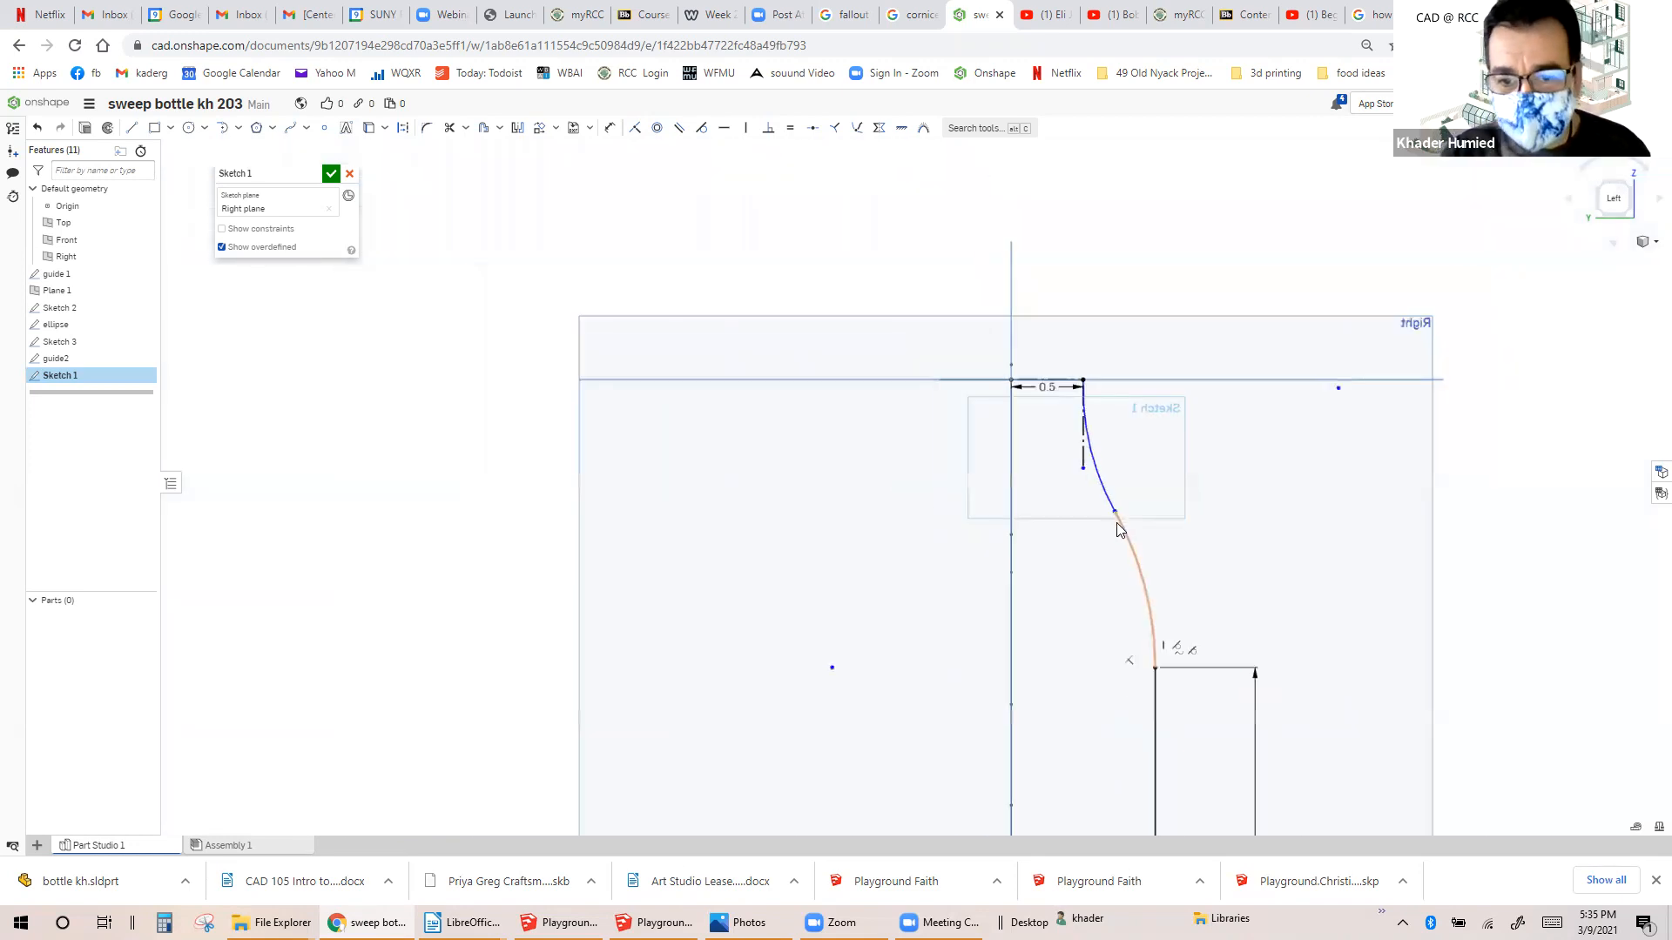
pyautogui.moveTo(1115, 514); pyautogui.dragTo(1119, 526)
pyautogui.scroll(-5, 1076, 514)
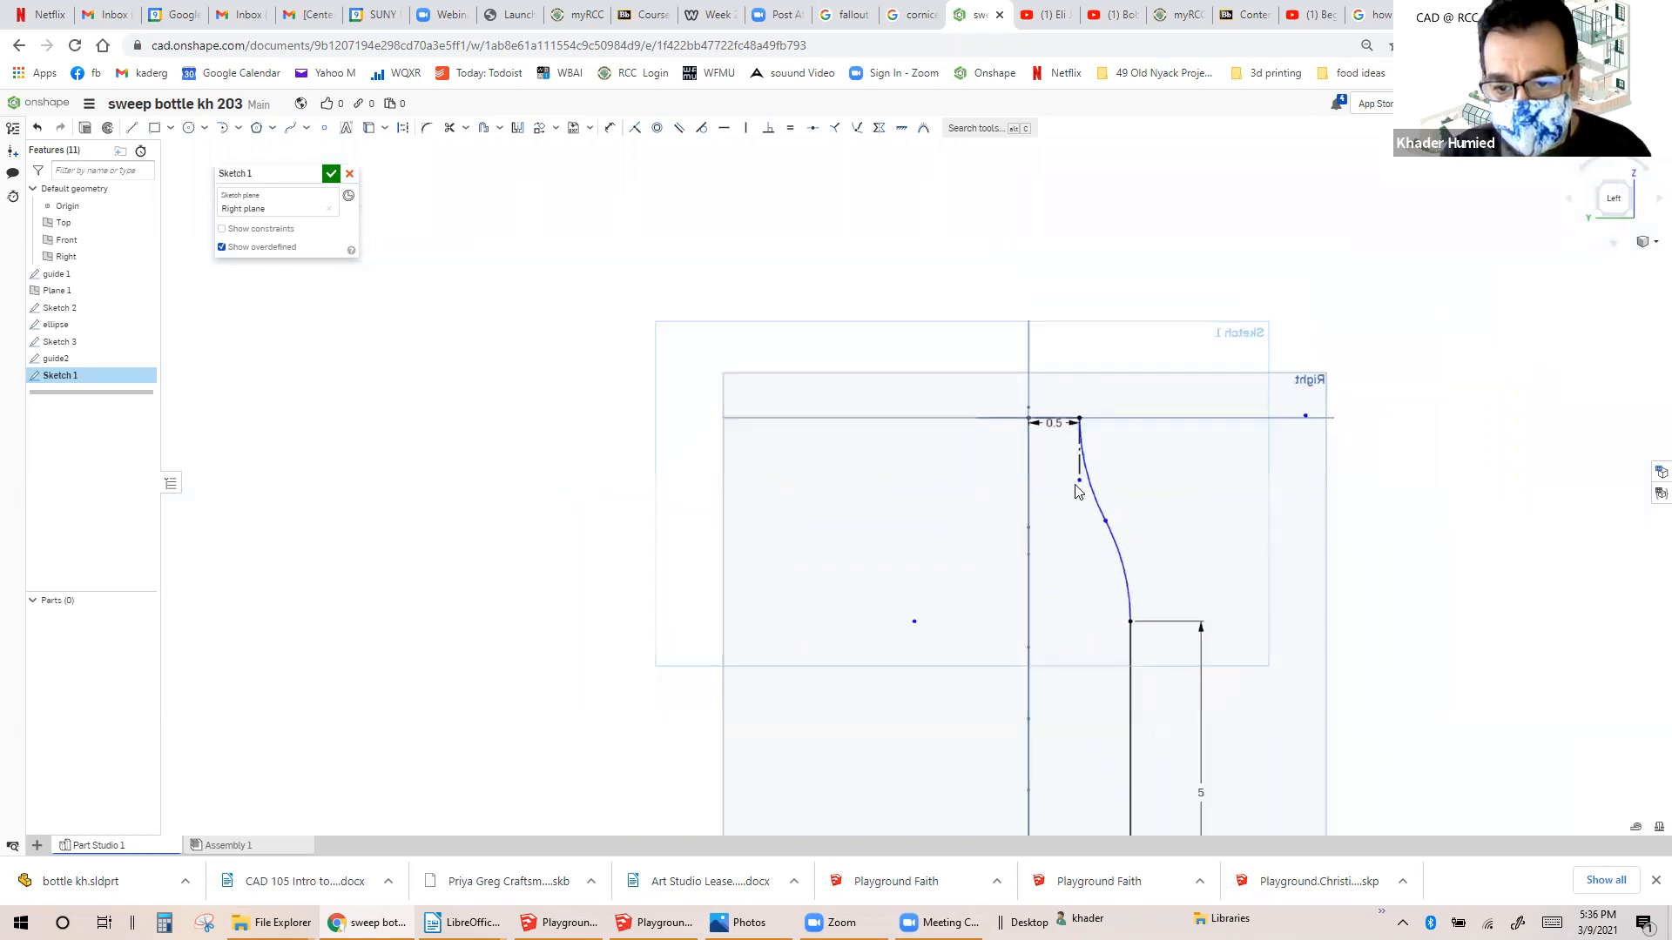
# Convert the horizontal base line between the origin and the ellipse's edge to construction geometry.
pyautogui.scroll(-1, 1076, 489)
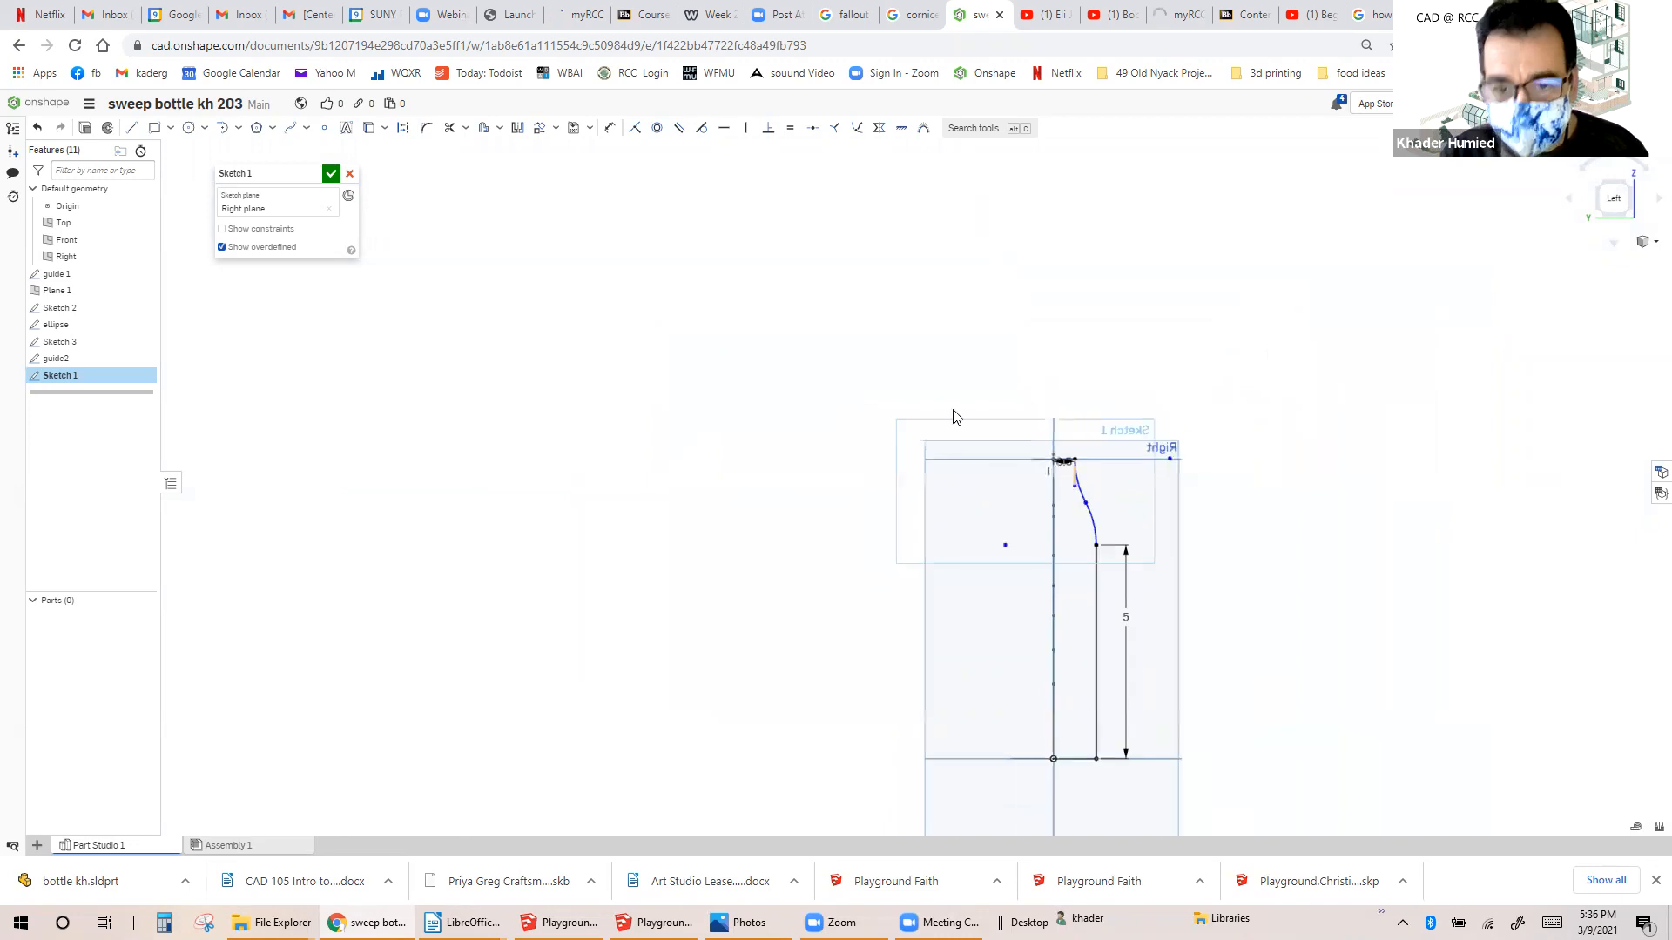
pyautogui.click(1064, 762)
pyautogui.scroll(3, 1064, 762)
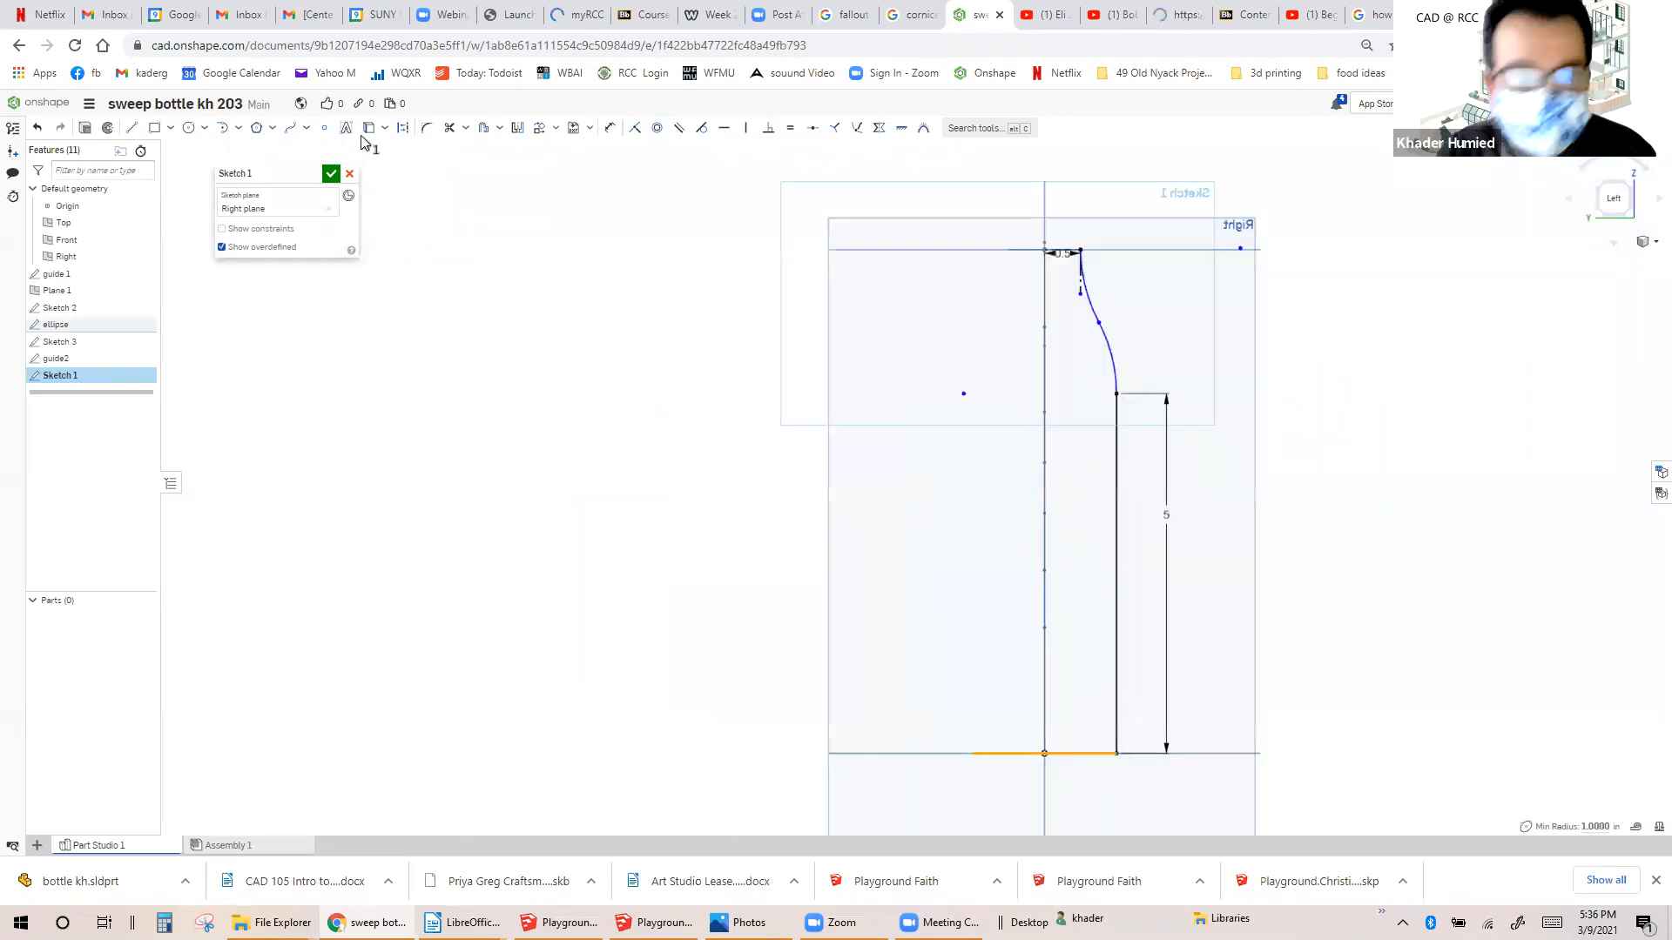
pyautogui.click(404, 133)
pyautogui.press('Escape')
pyautogui.moveTo(843, 444)
pyautogui.mouseDown(button='right')
pyautogui.moveTo(1119, 746)
pyautogui.moveTo(1123, 709)
pyautogui.mouseUp(button='right')
pyautogui.click(1093, 708)
pyautogui.click(404, 131)
pyautogui.click(451, 348)
pyautogui.scroll(-2, 679, 396)
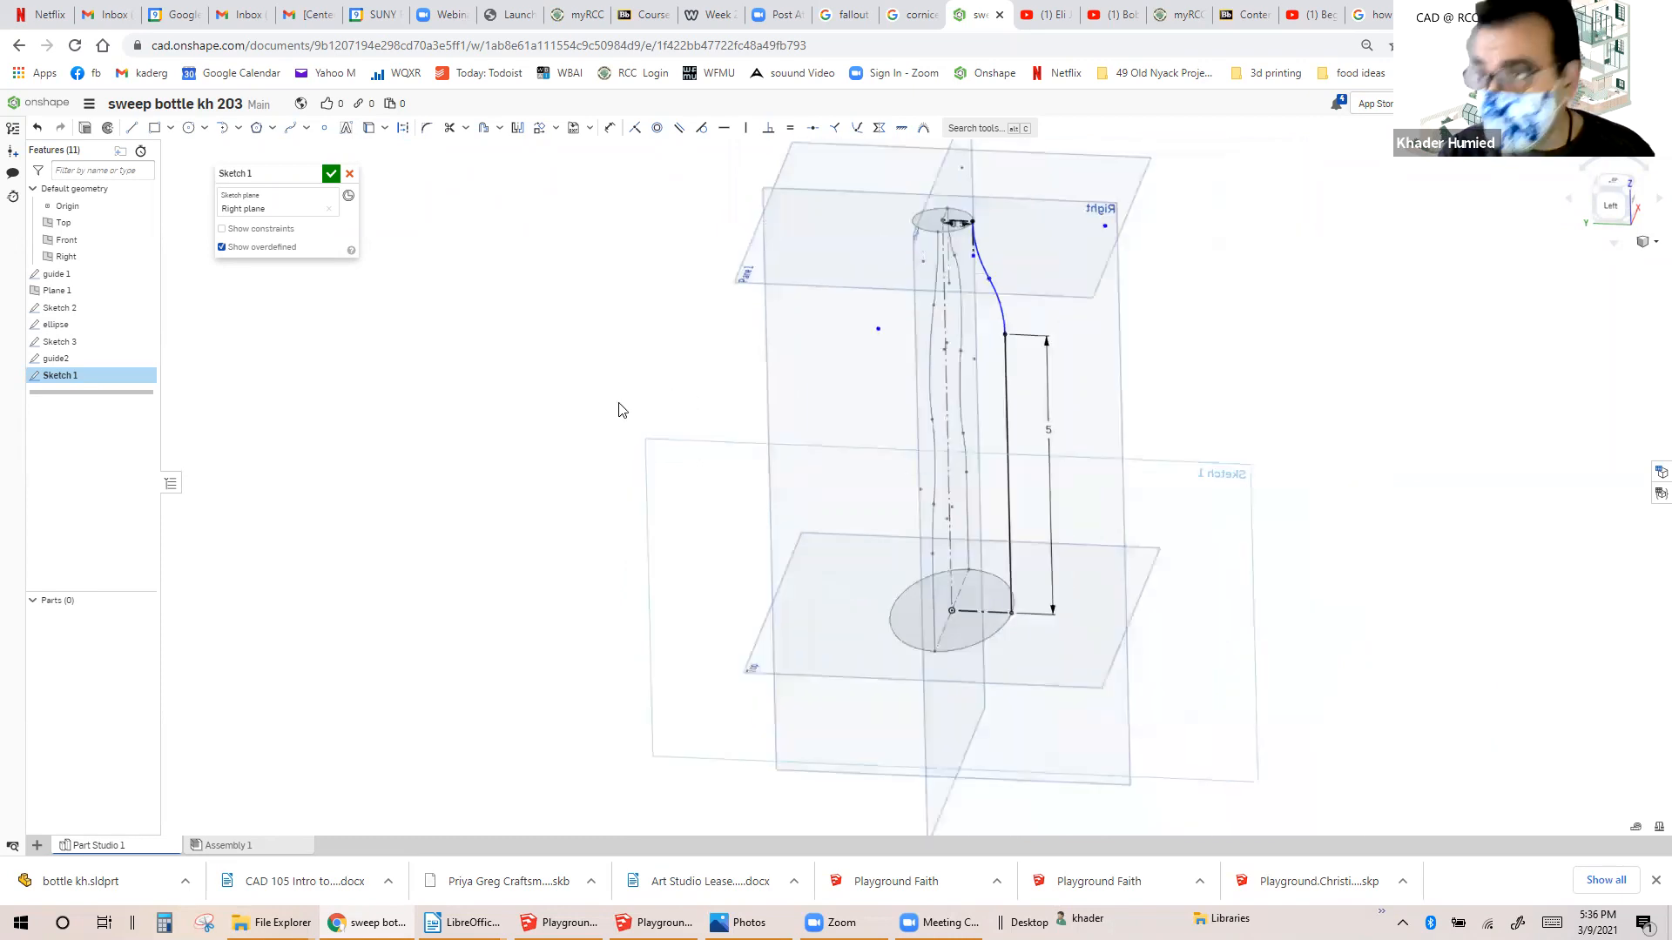
# Discard the current sketch and start a new one on the Right plane.
pyautogui.click(349, 173)
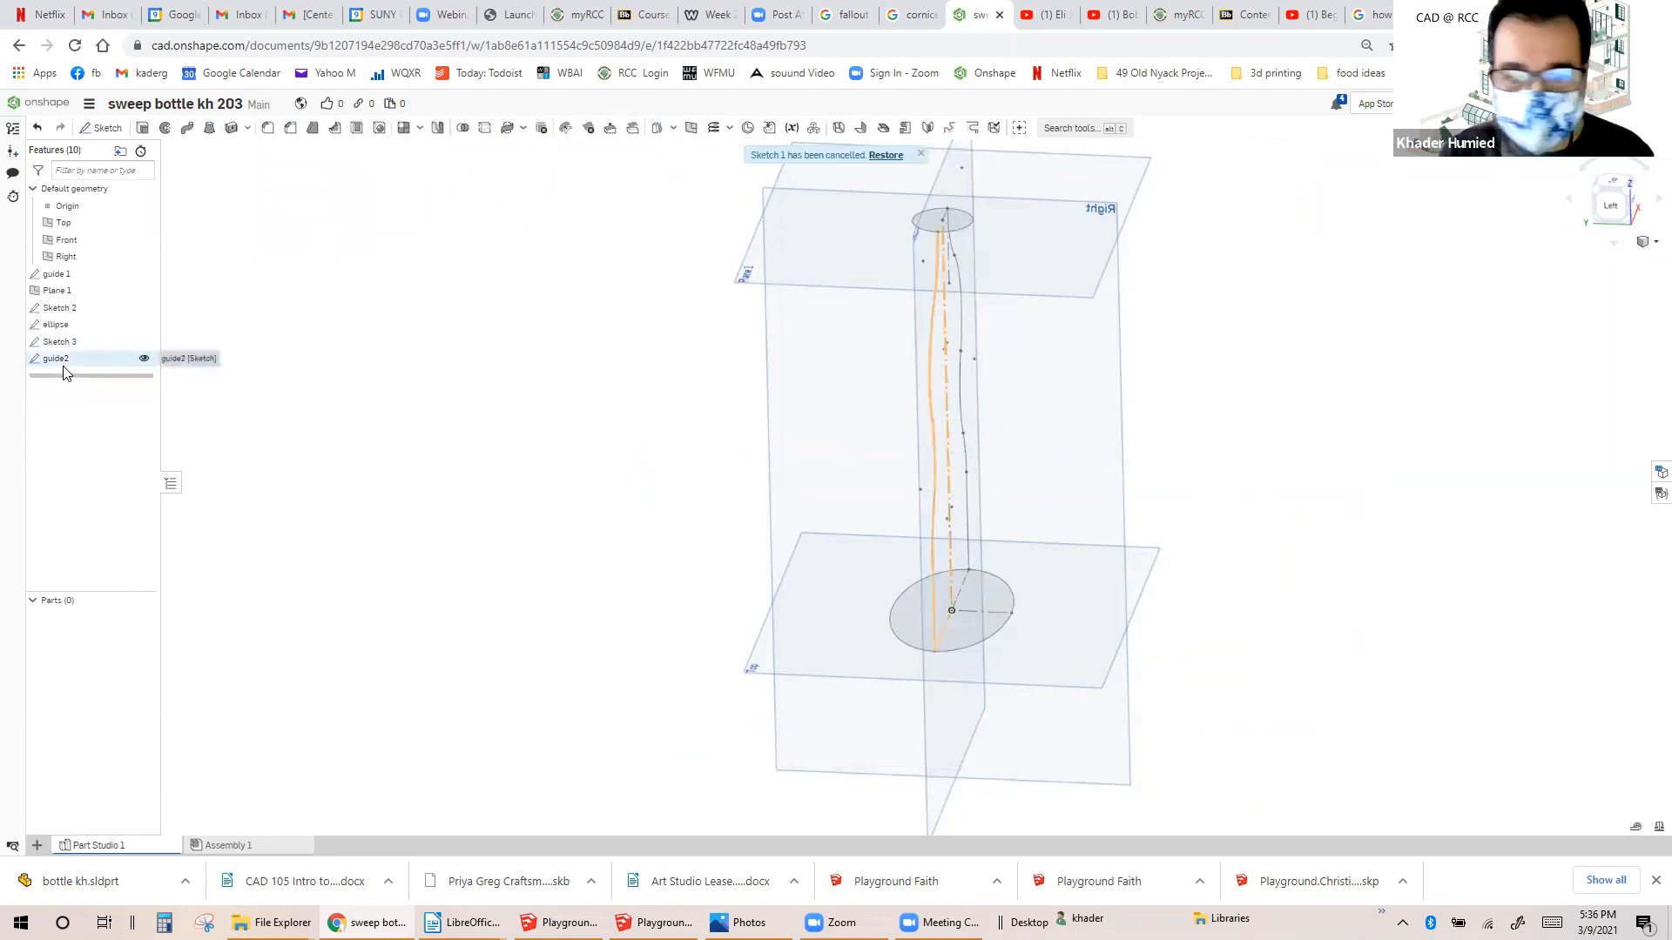
pyautogui.click(1036, 426)
pyautogui.rightClick(1036, 426)
pyautogui.click(1063, 450)
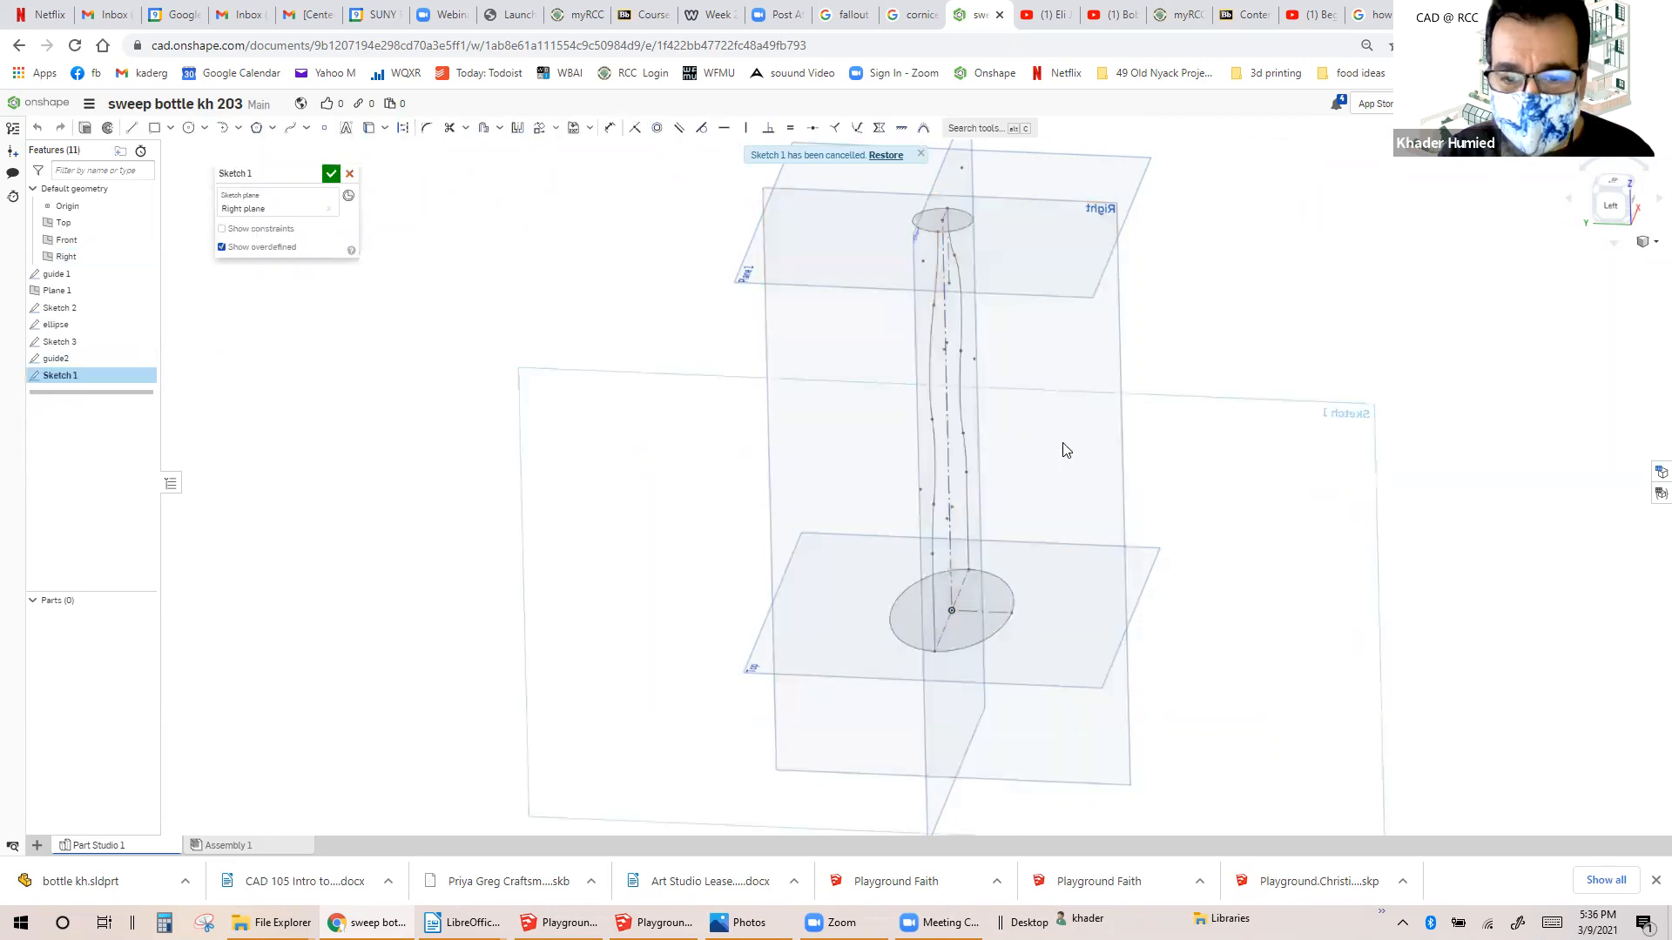
# Sketch a 5 in vertical line upward from the edge point of the base ellipse.
pyautogui.click(132, 128)
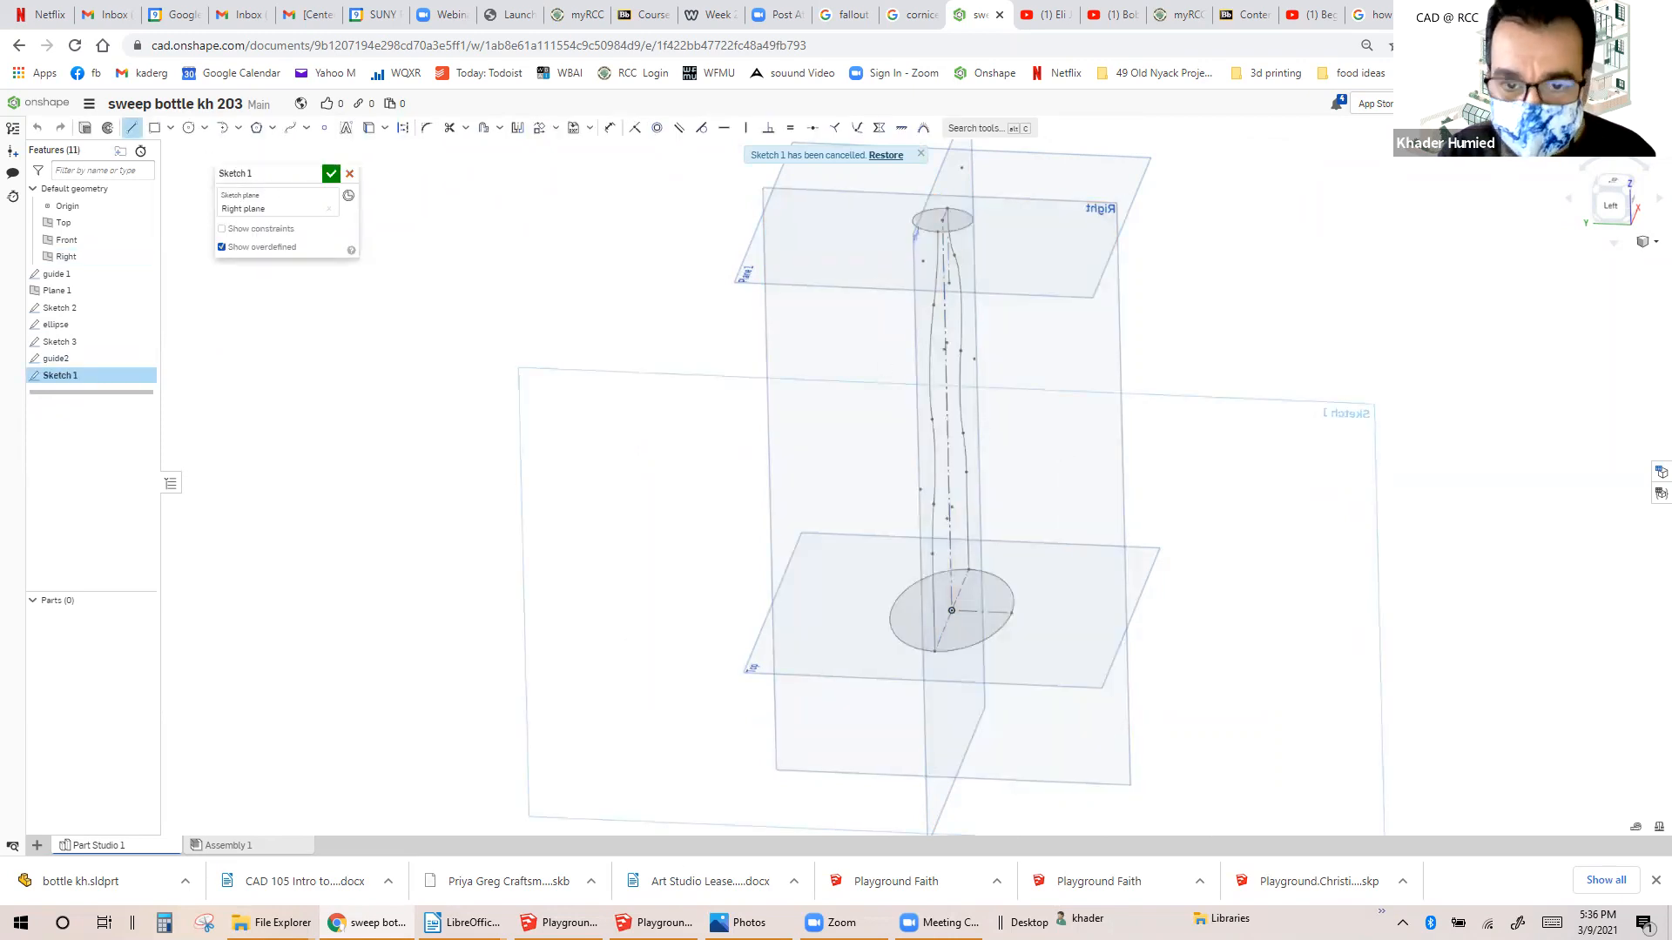
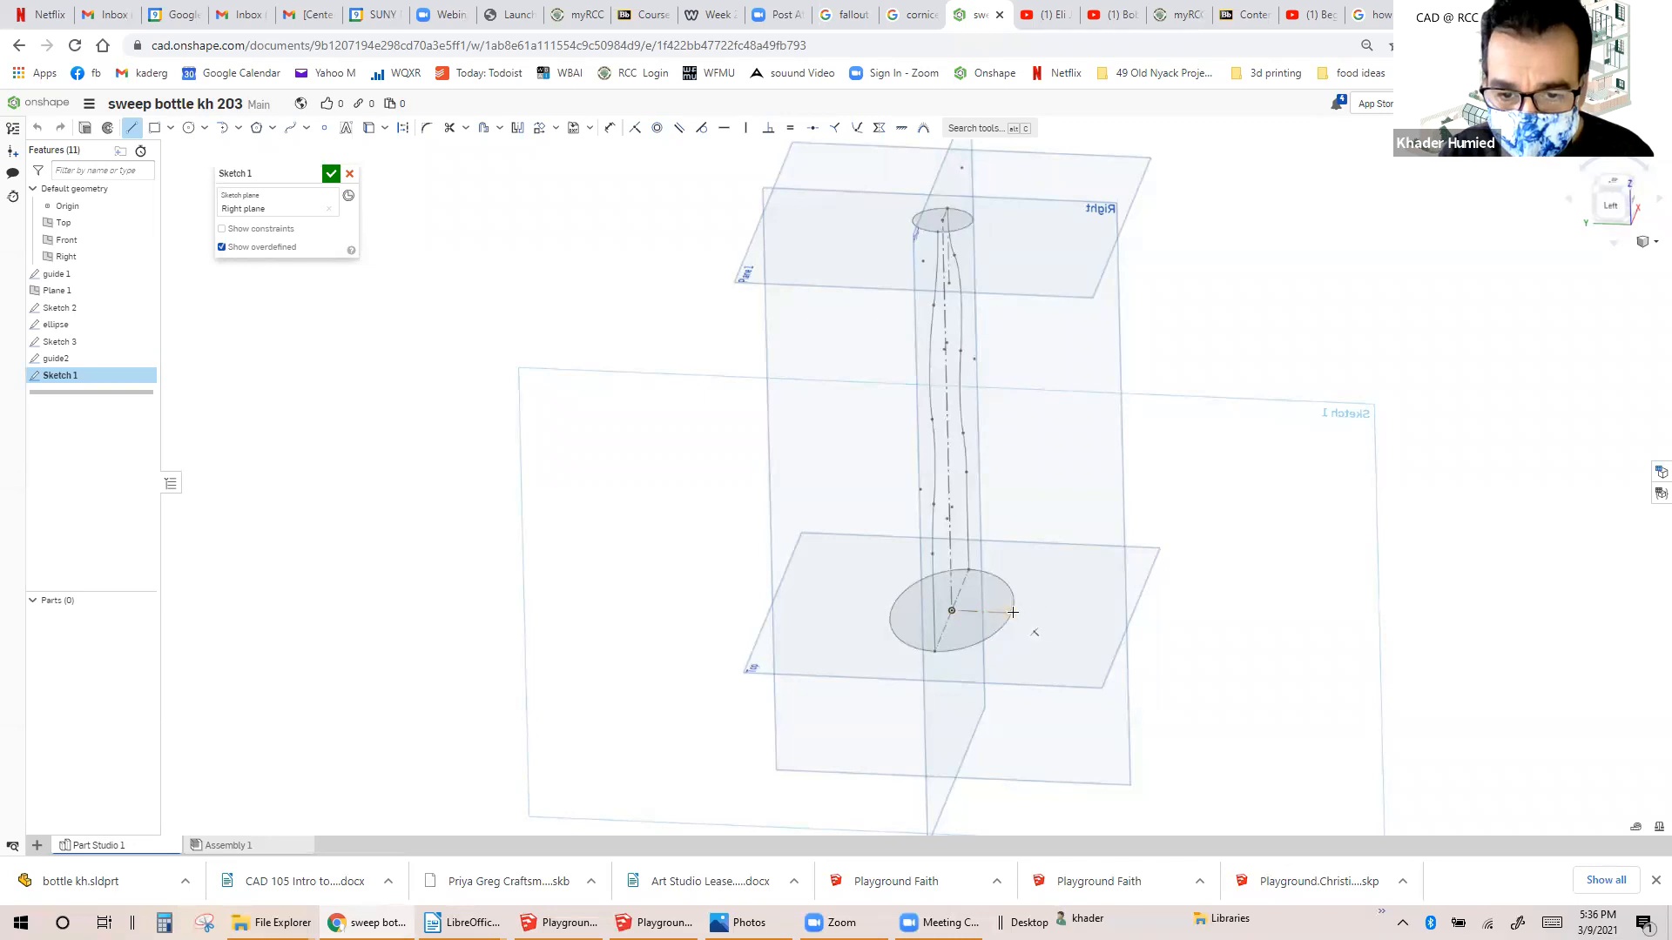
pyautogui.click(1011, 613)
pyautogui.click(1002, 333)
pyautogui.write('7')
pyautogui.press('Return')
pyautogui.click(1004, 334)
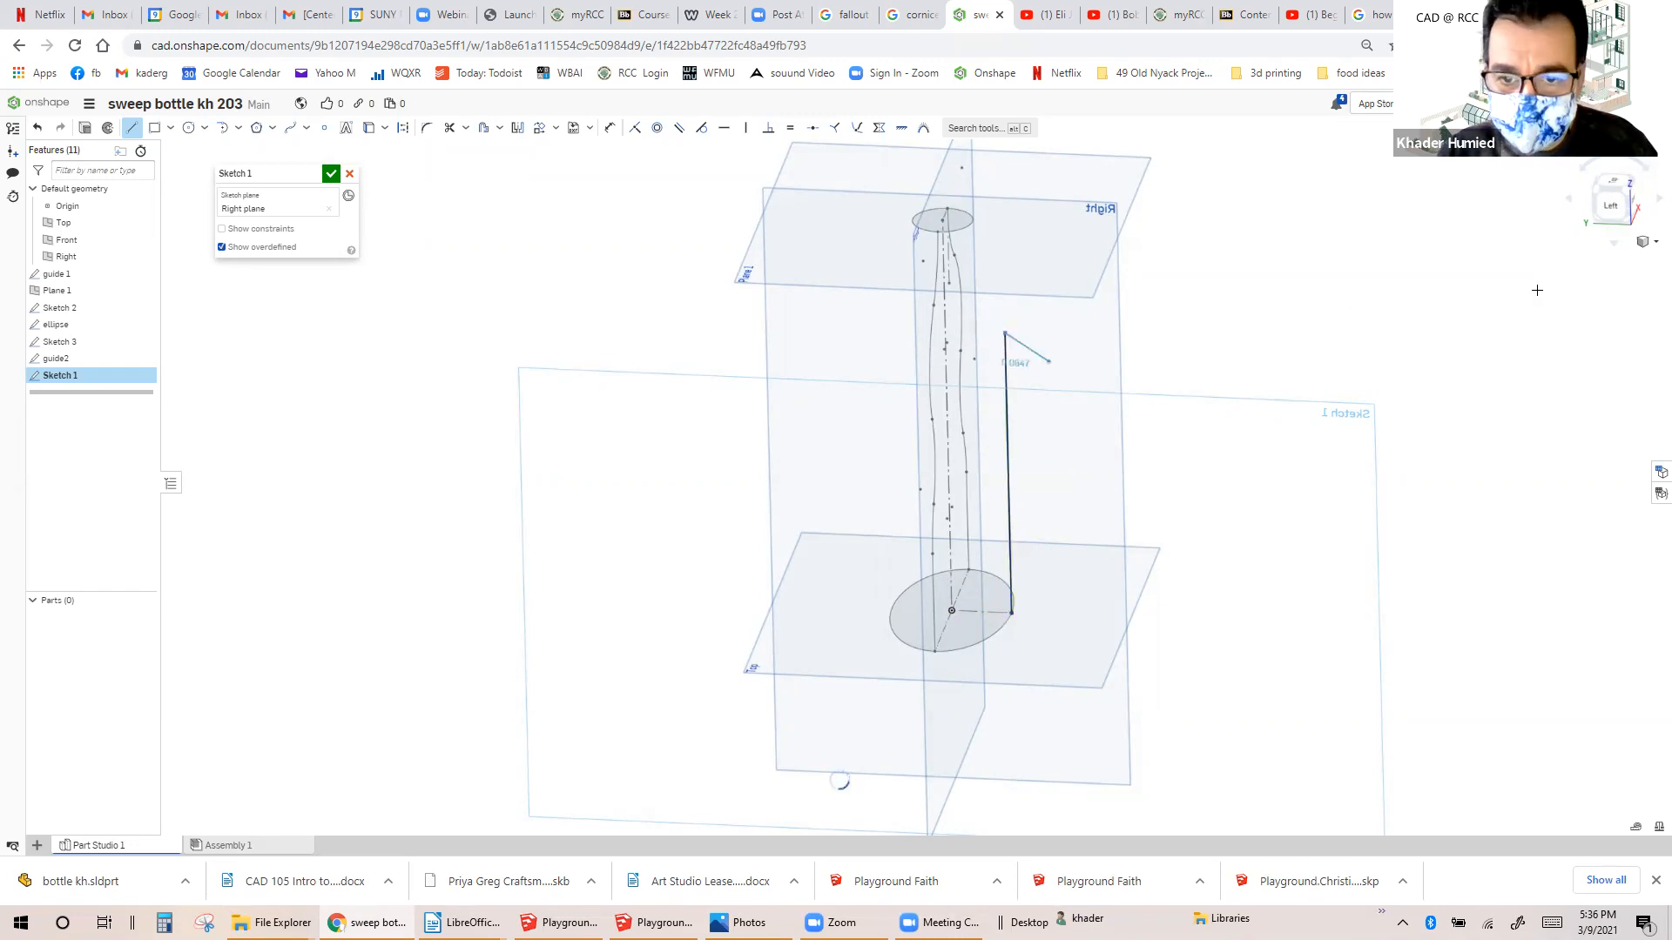
# Sketch two opposing tangent arcs from the vertical line's upper end up to the Plane 1 level.
pyautogui.click(1611, 214)
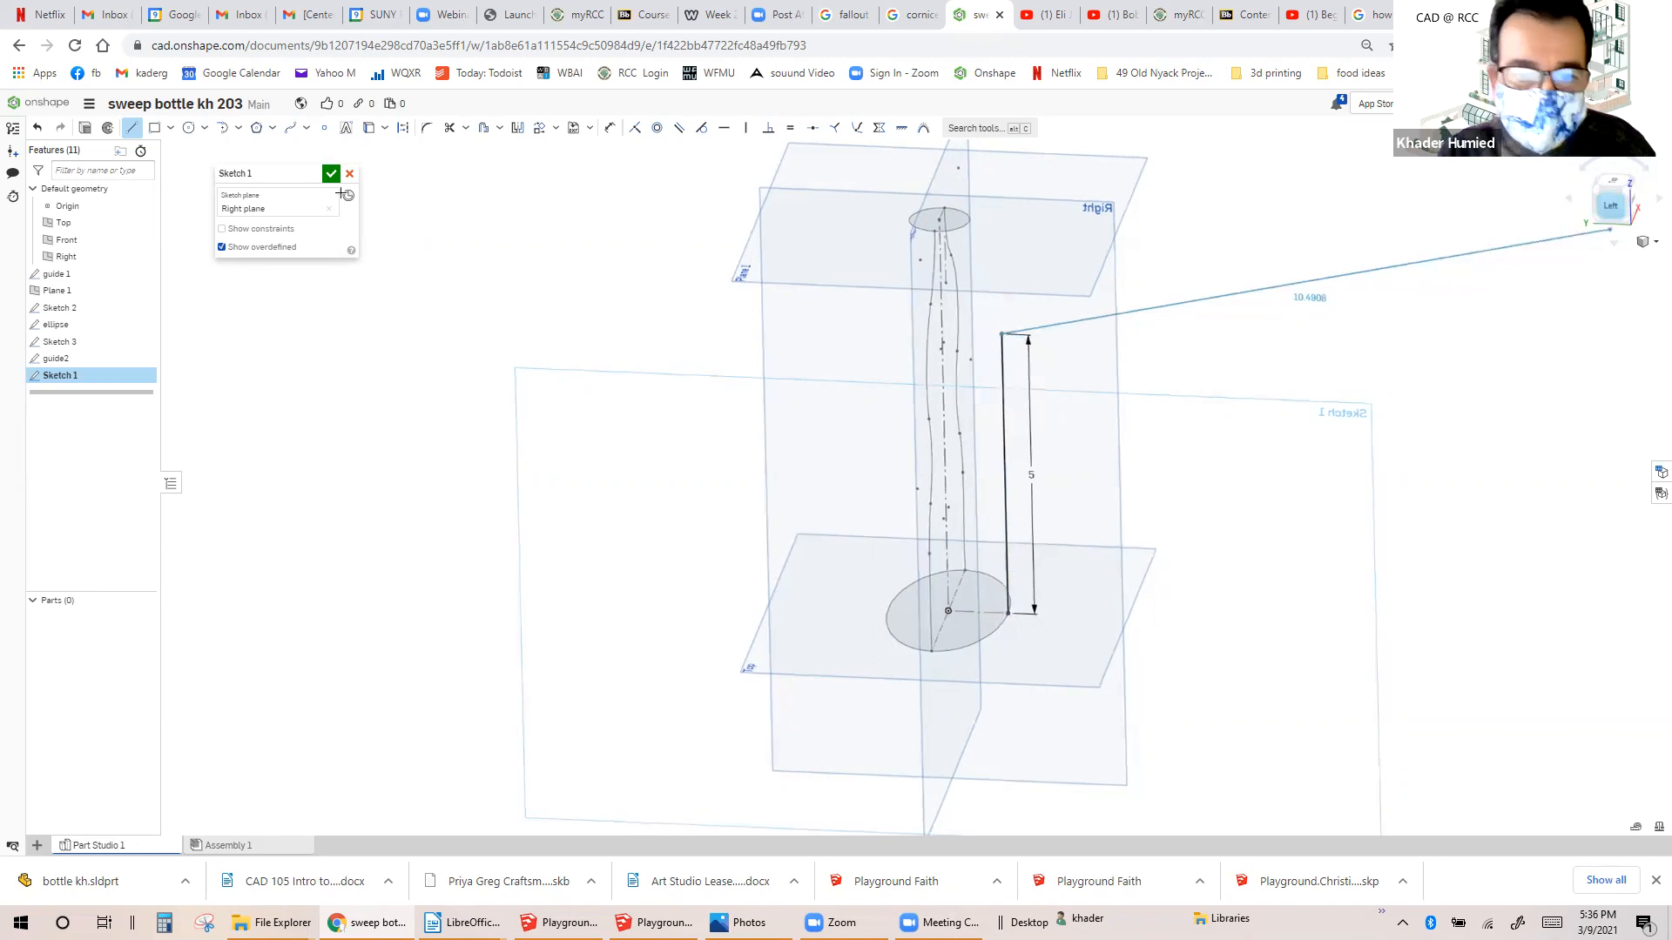
pyautogui.scroll(3, 628, 279)
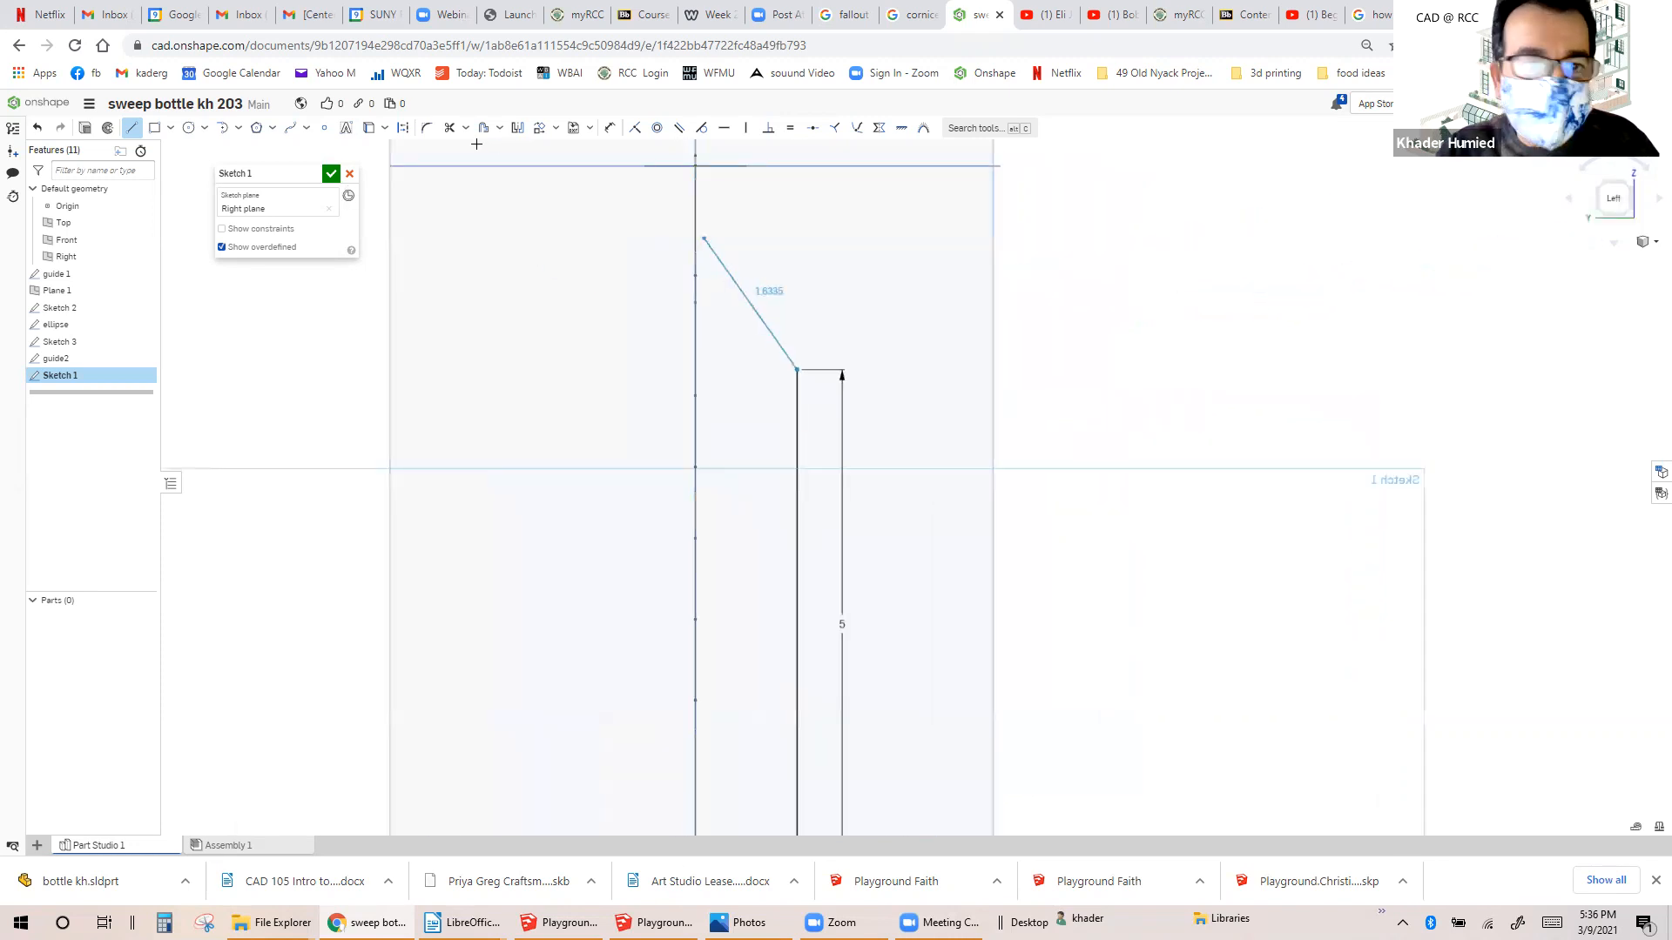
pyautogui.click(223, 128)
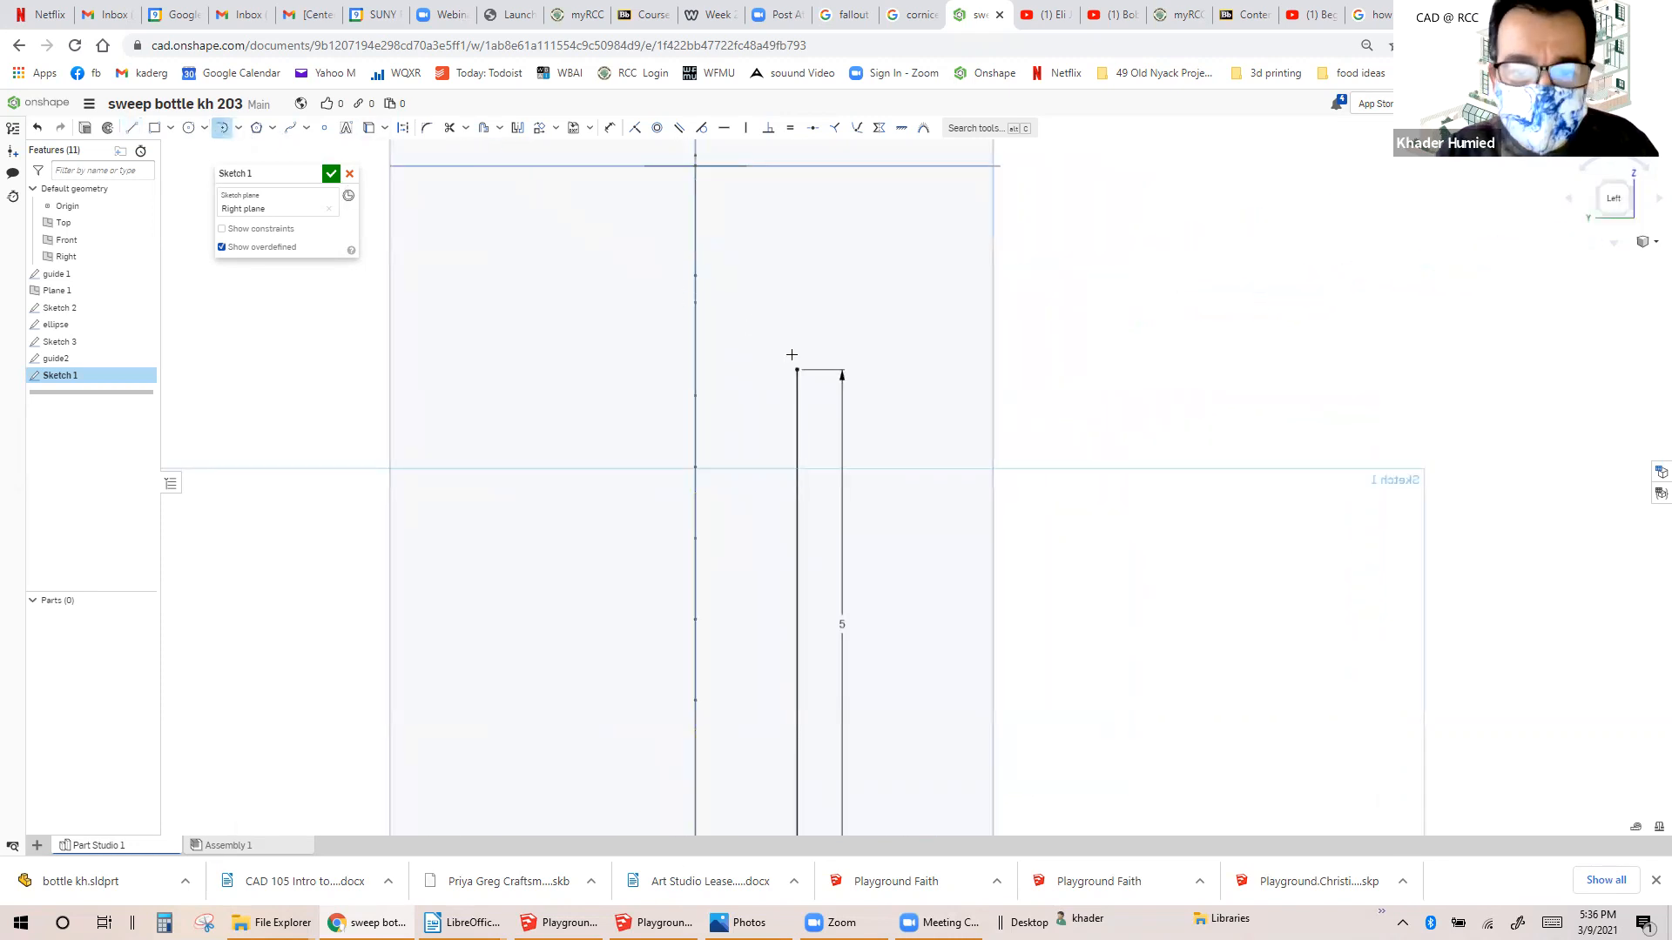
pyautogui.click(795, 371)
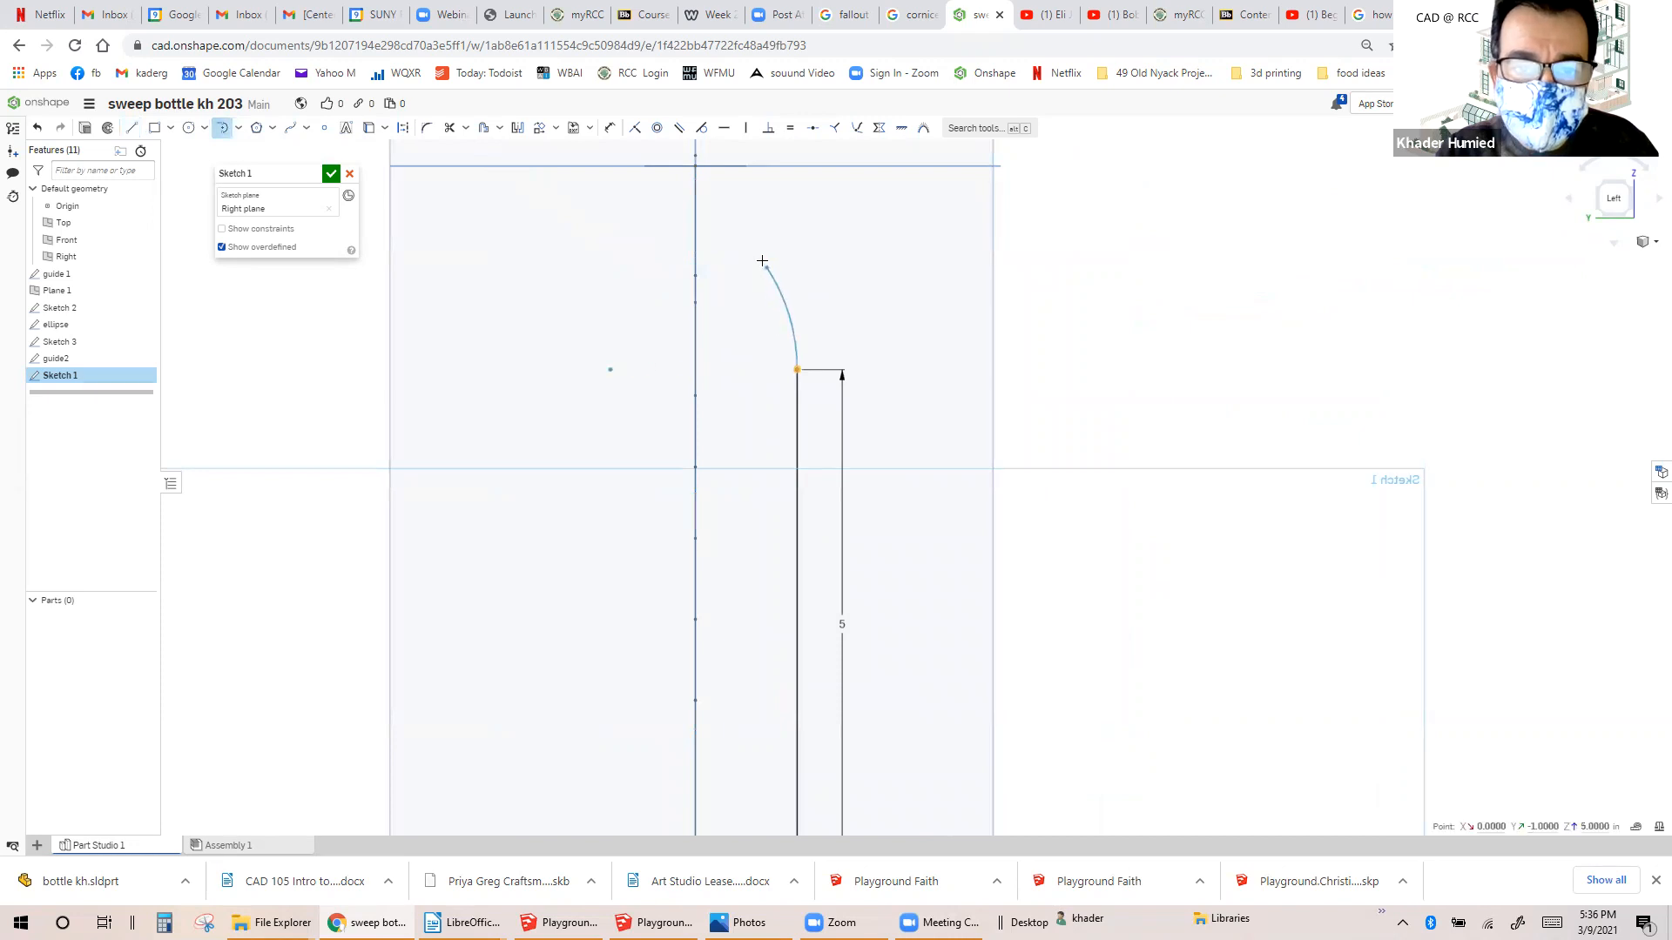
pyautogui.click(758, 259)
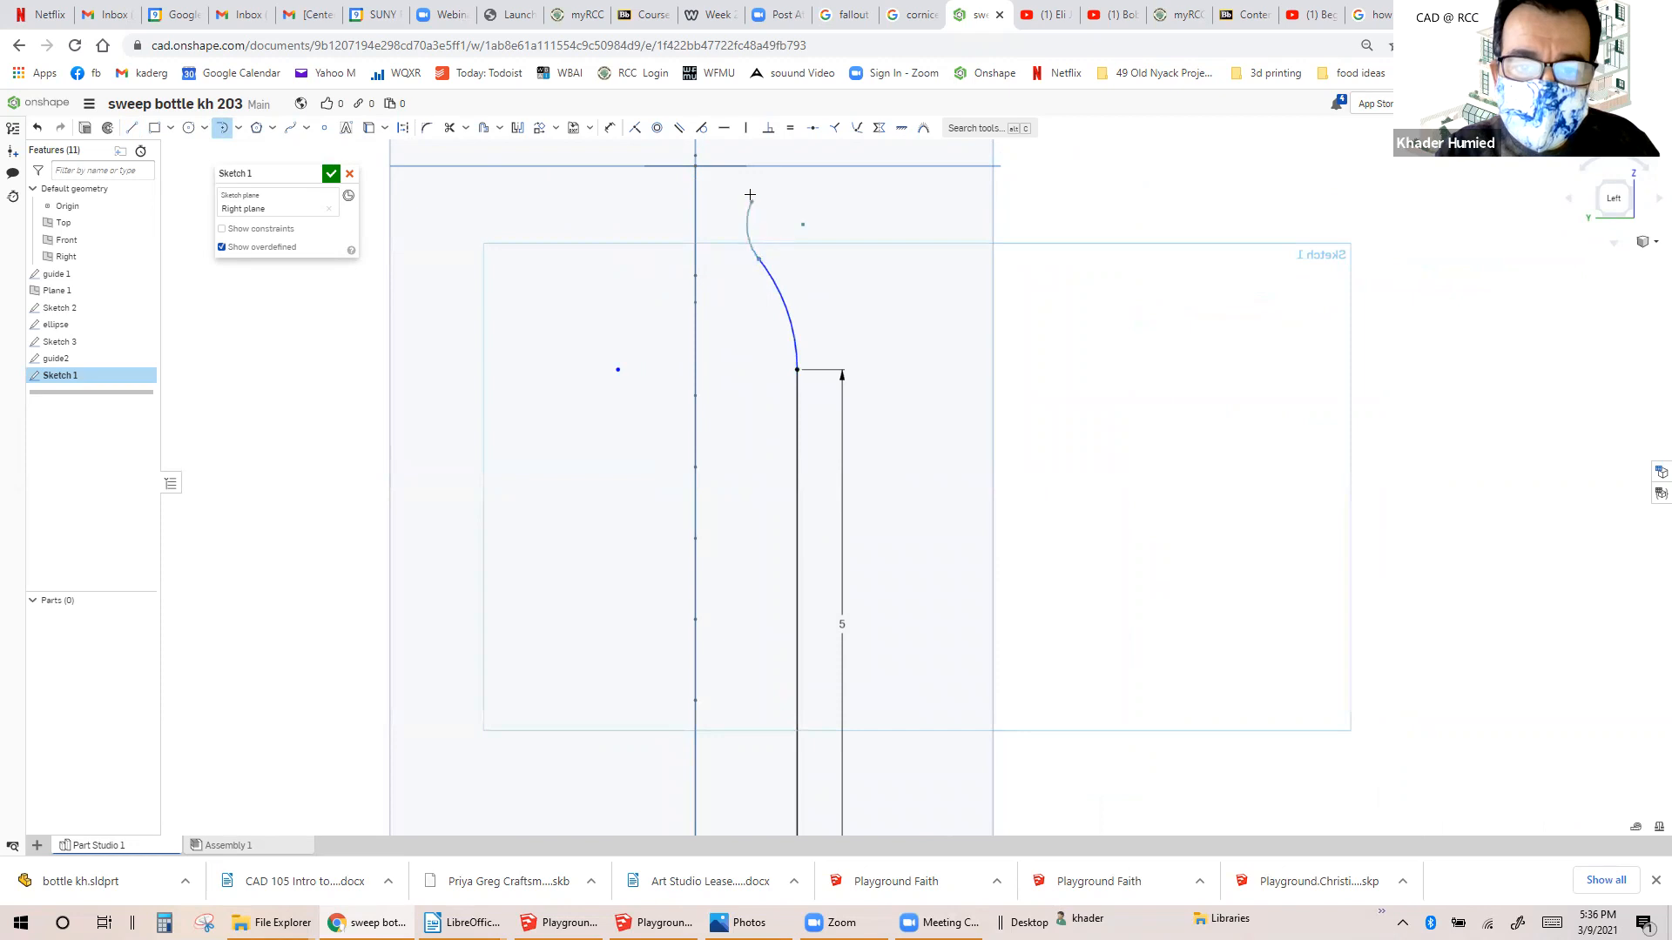
pyautogui.click(744, 167)
pyautogui.scroll(2, 753, 179)
pyautogui.scroll(-2, 777, 195)
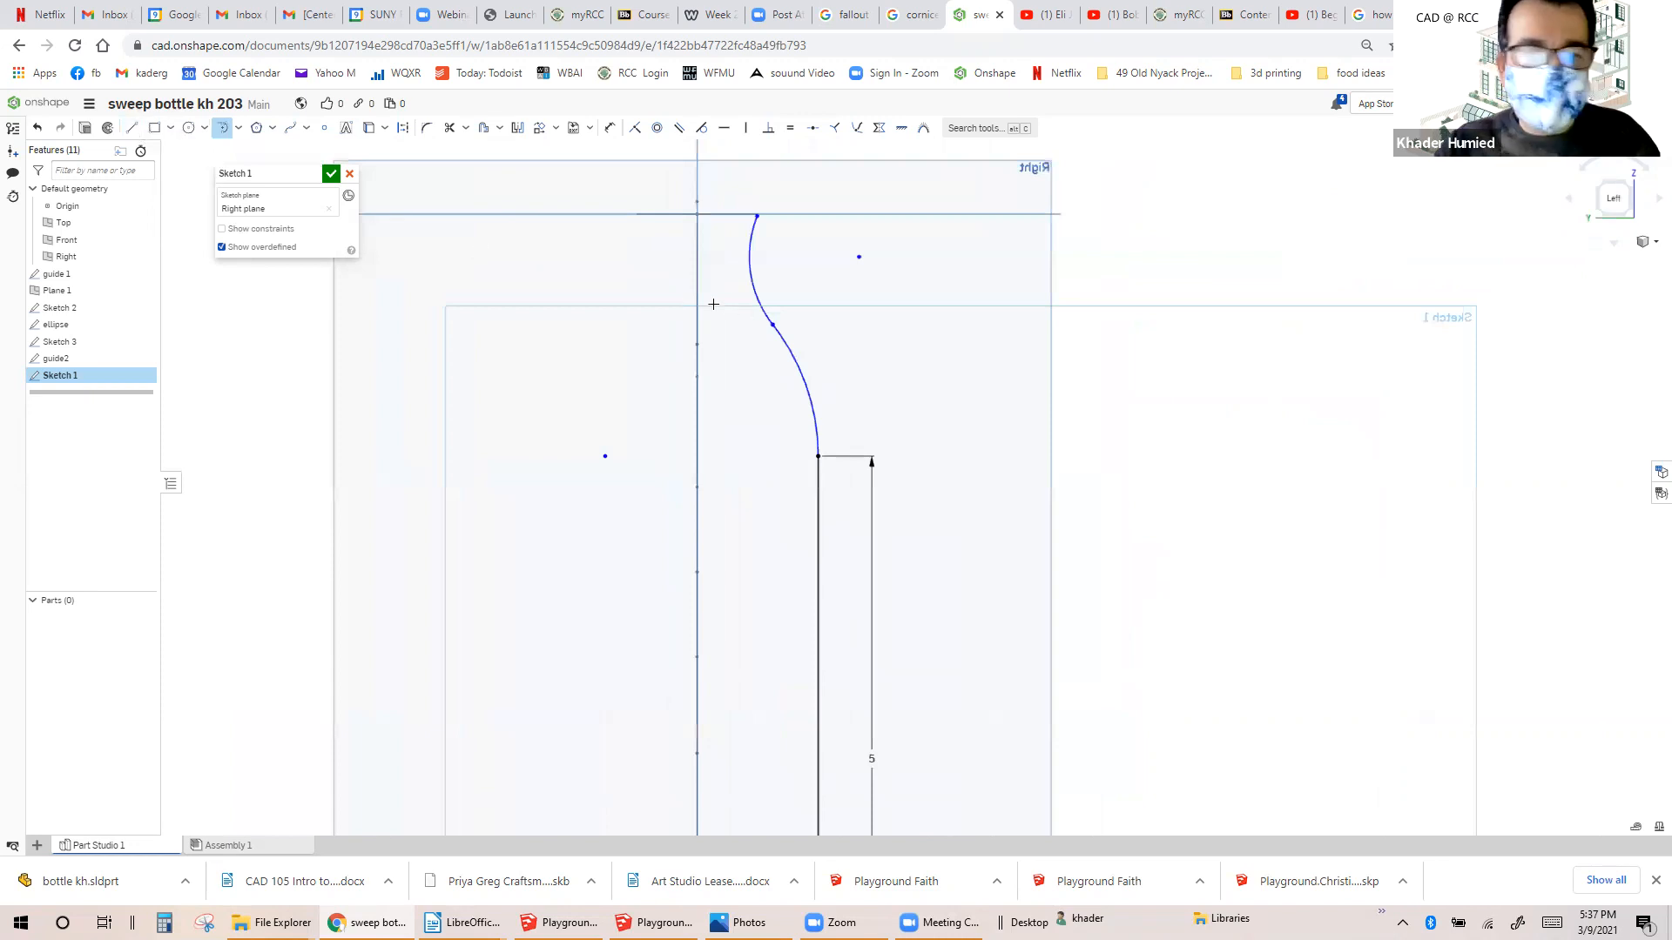
# Sketch a 0.5 in horizontal line at the Plane 1 level from the vertical centre axis toward the upper arc's end.
pyautogui.scroll(3, 800, 290)
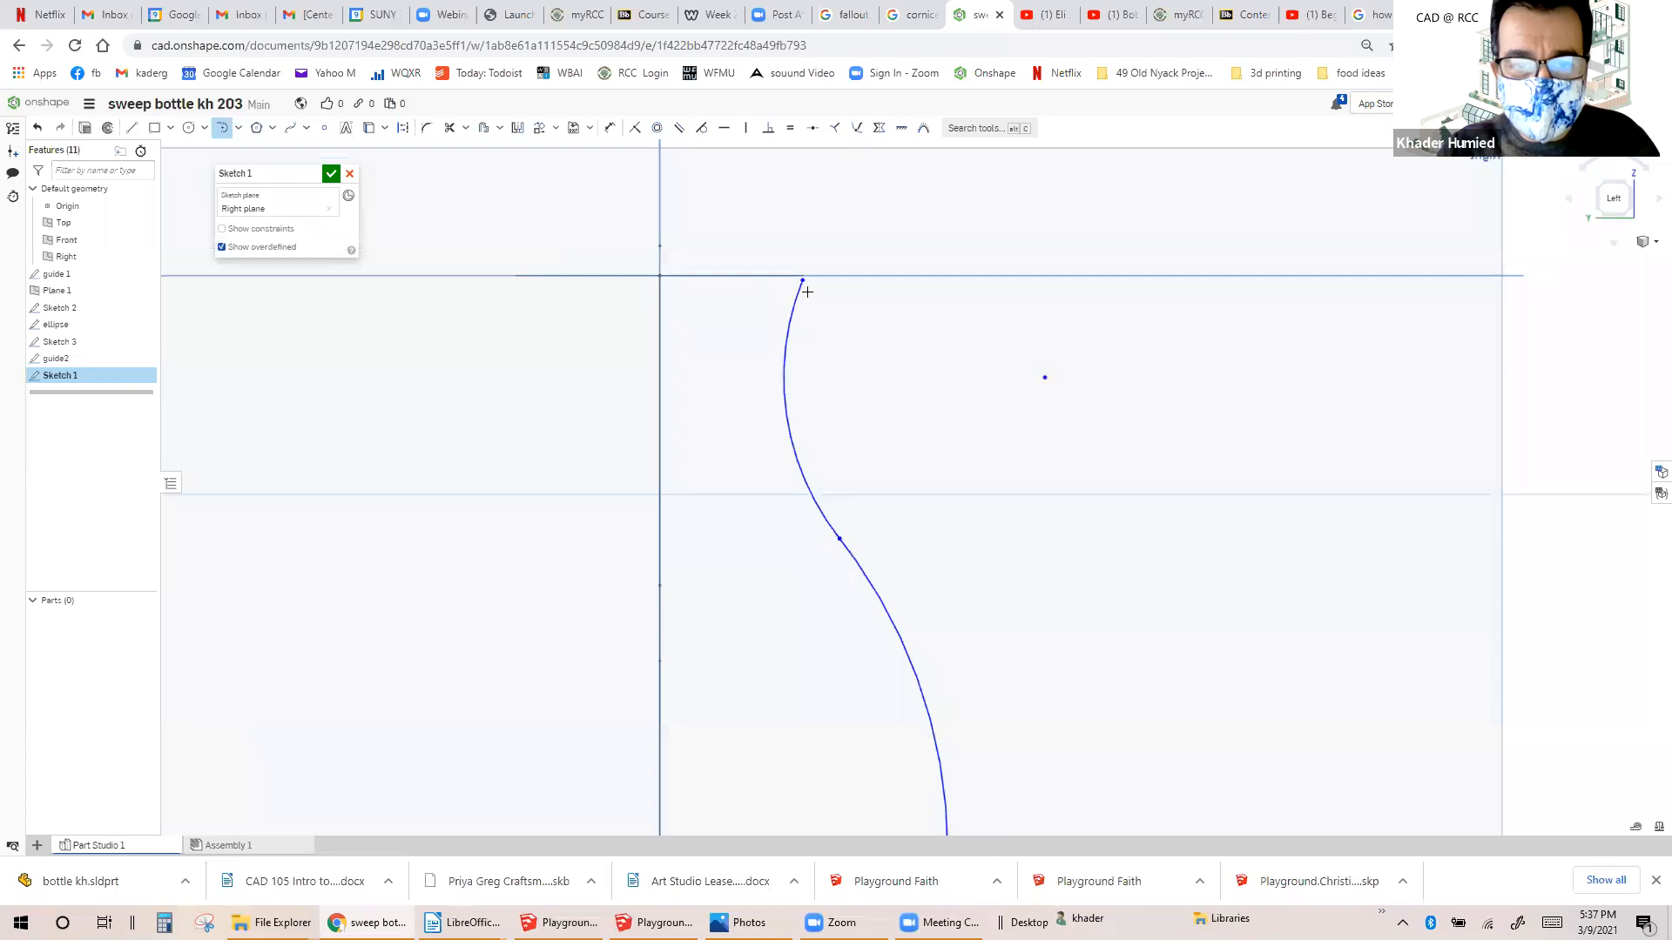
pyautogui.click(807, 292)
pyautogui.write('.5')
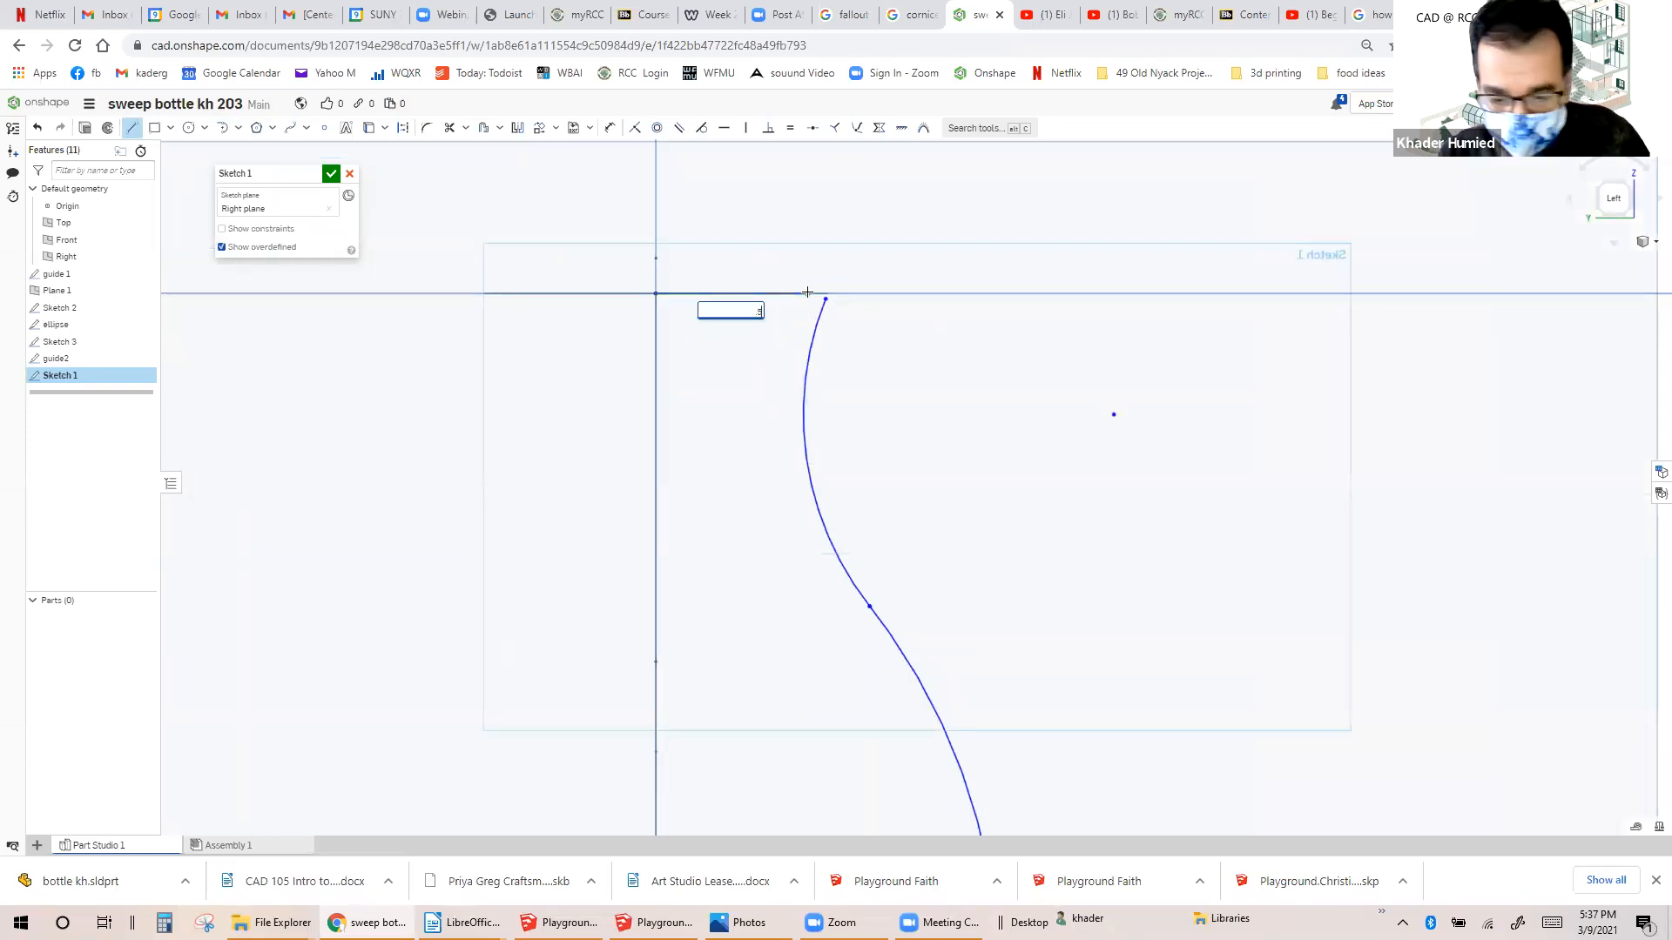
pyautogui.press('Return')
pyautogui.press('Escape')
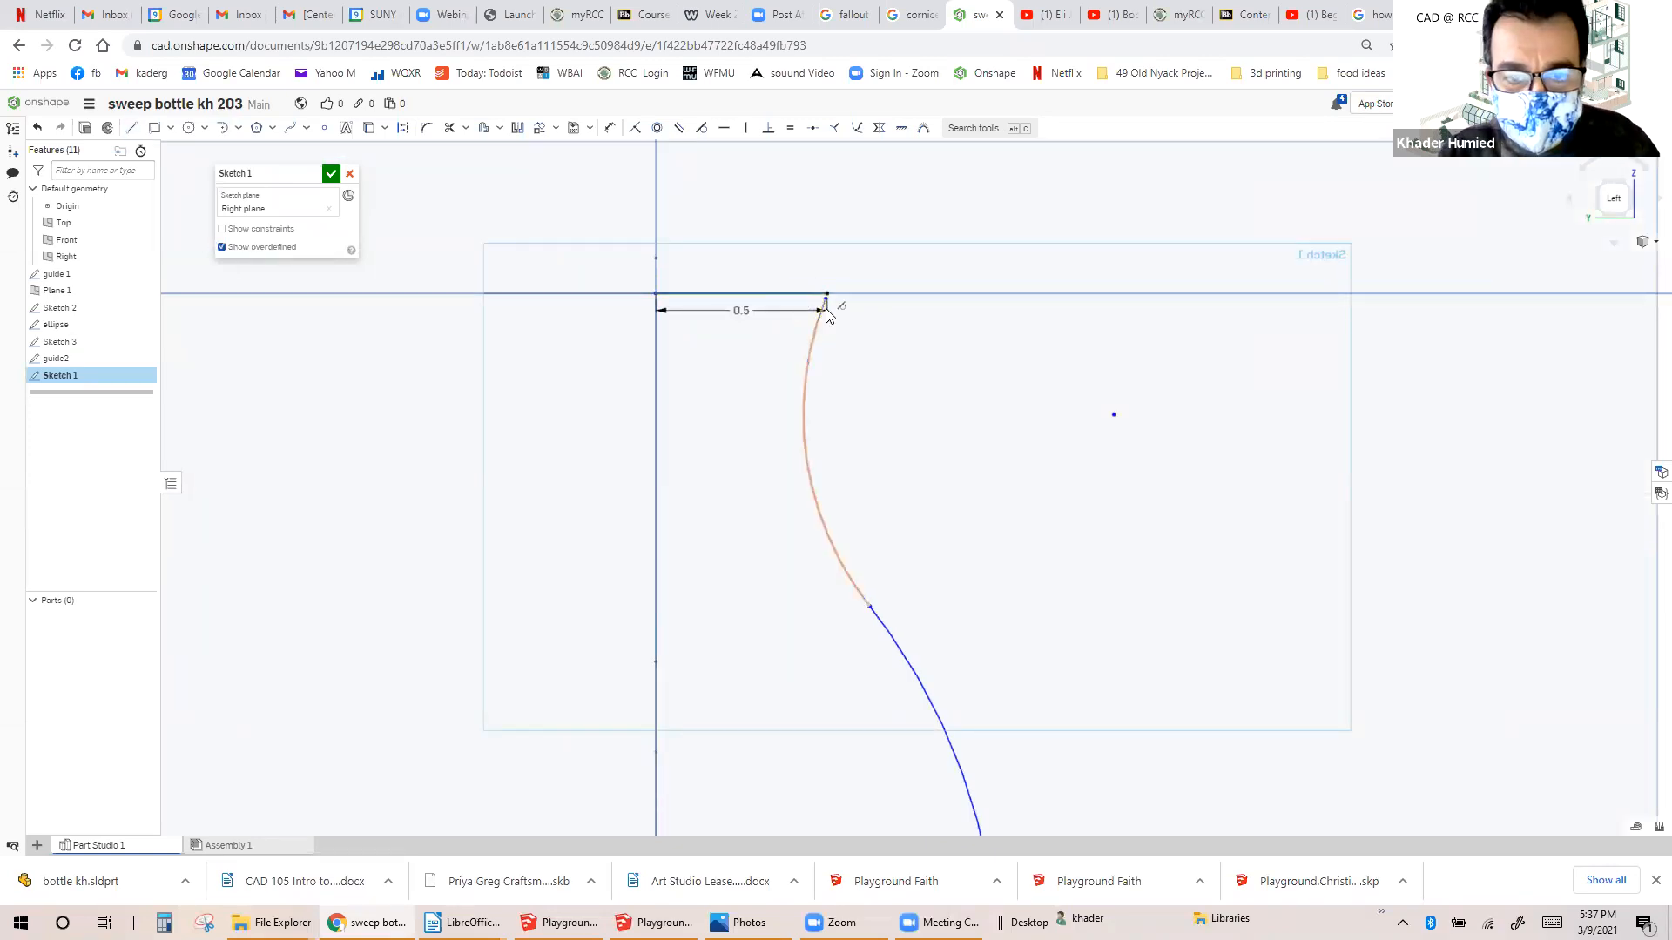
# Make the upper arc's endpoint coincident with the outer end of the 0.5 in line.
pyautogui.scroll(3, 825, 298)
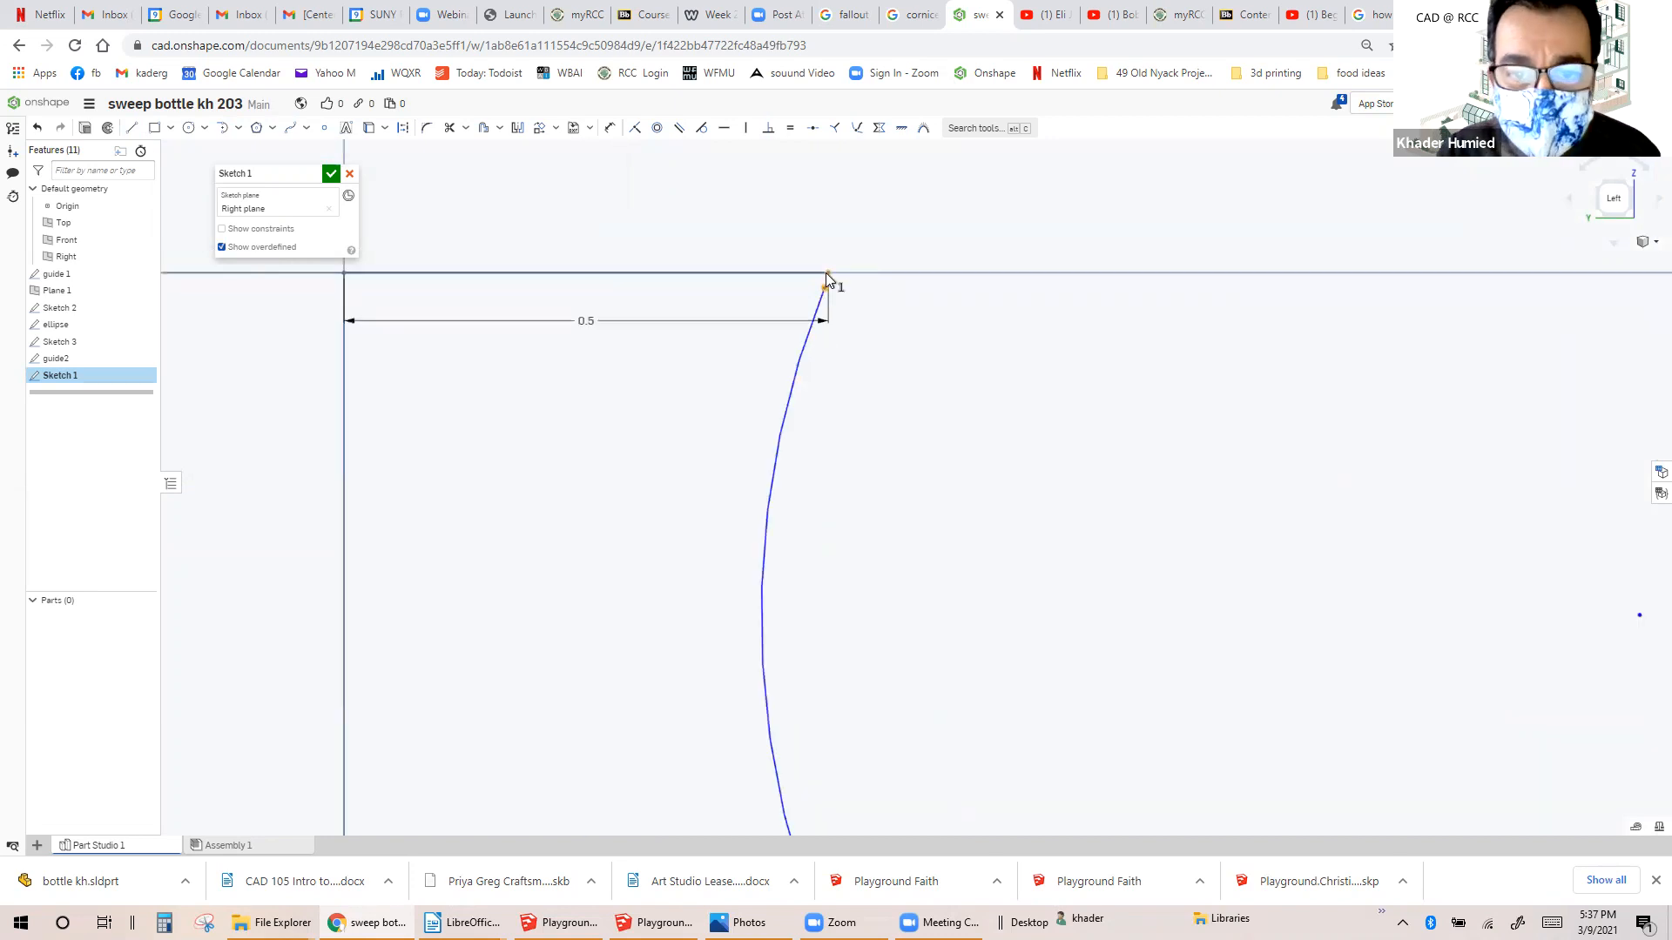
pyautogui.rightClick(828, 278)
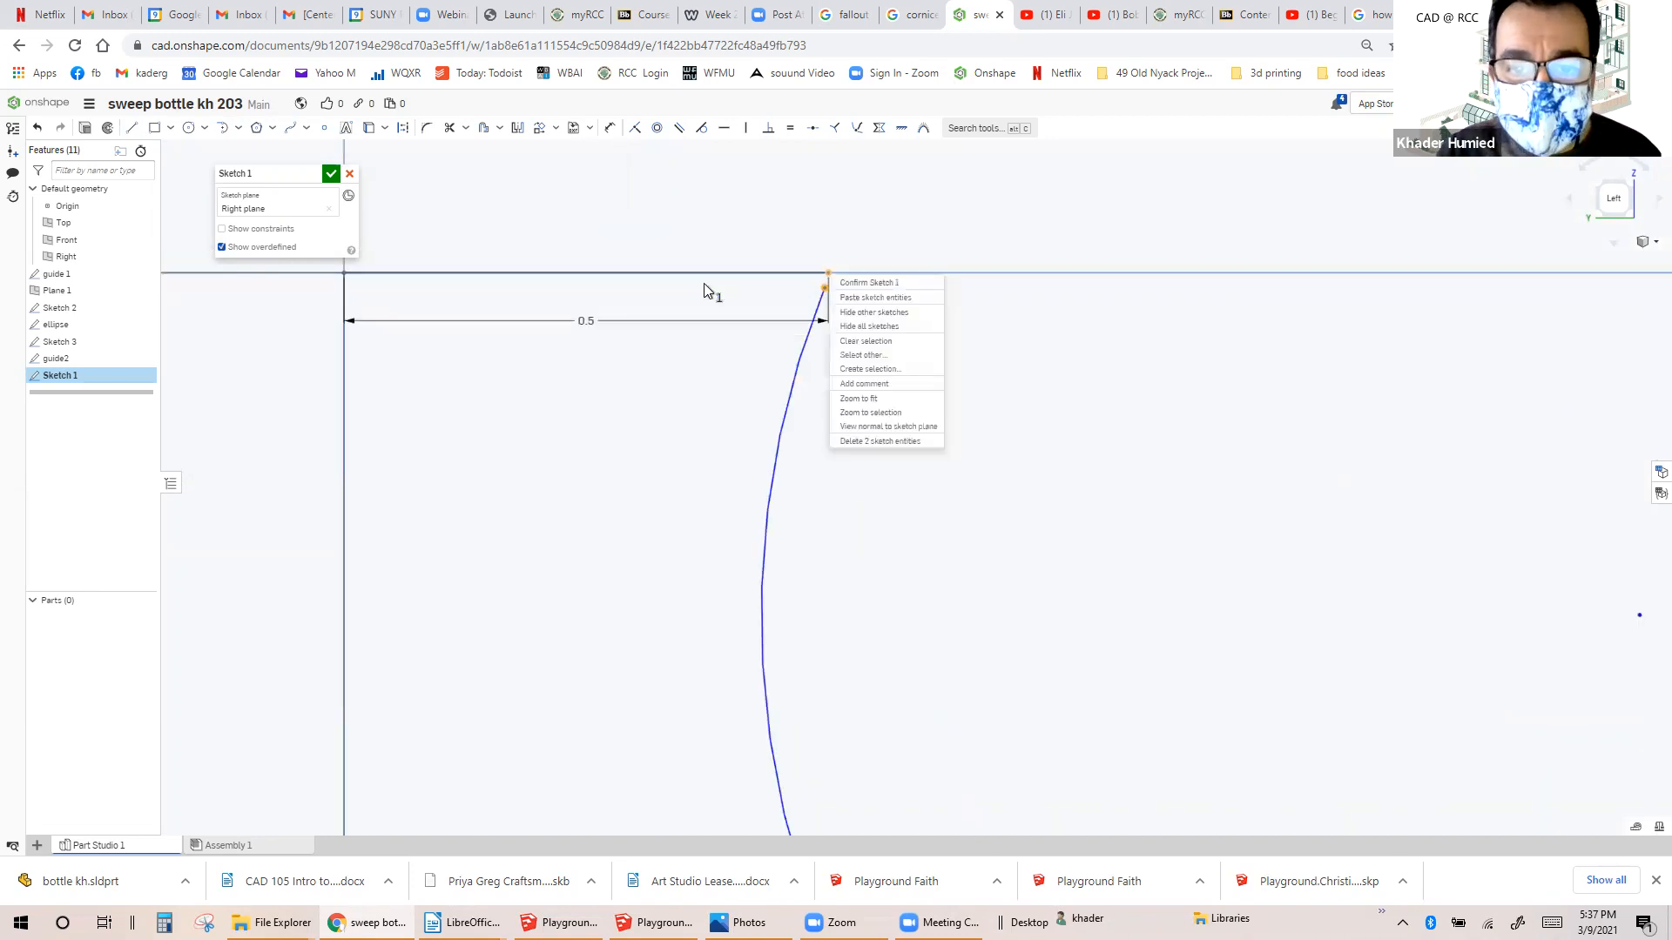
pyautogui.click(638, 133)
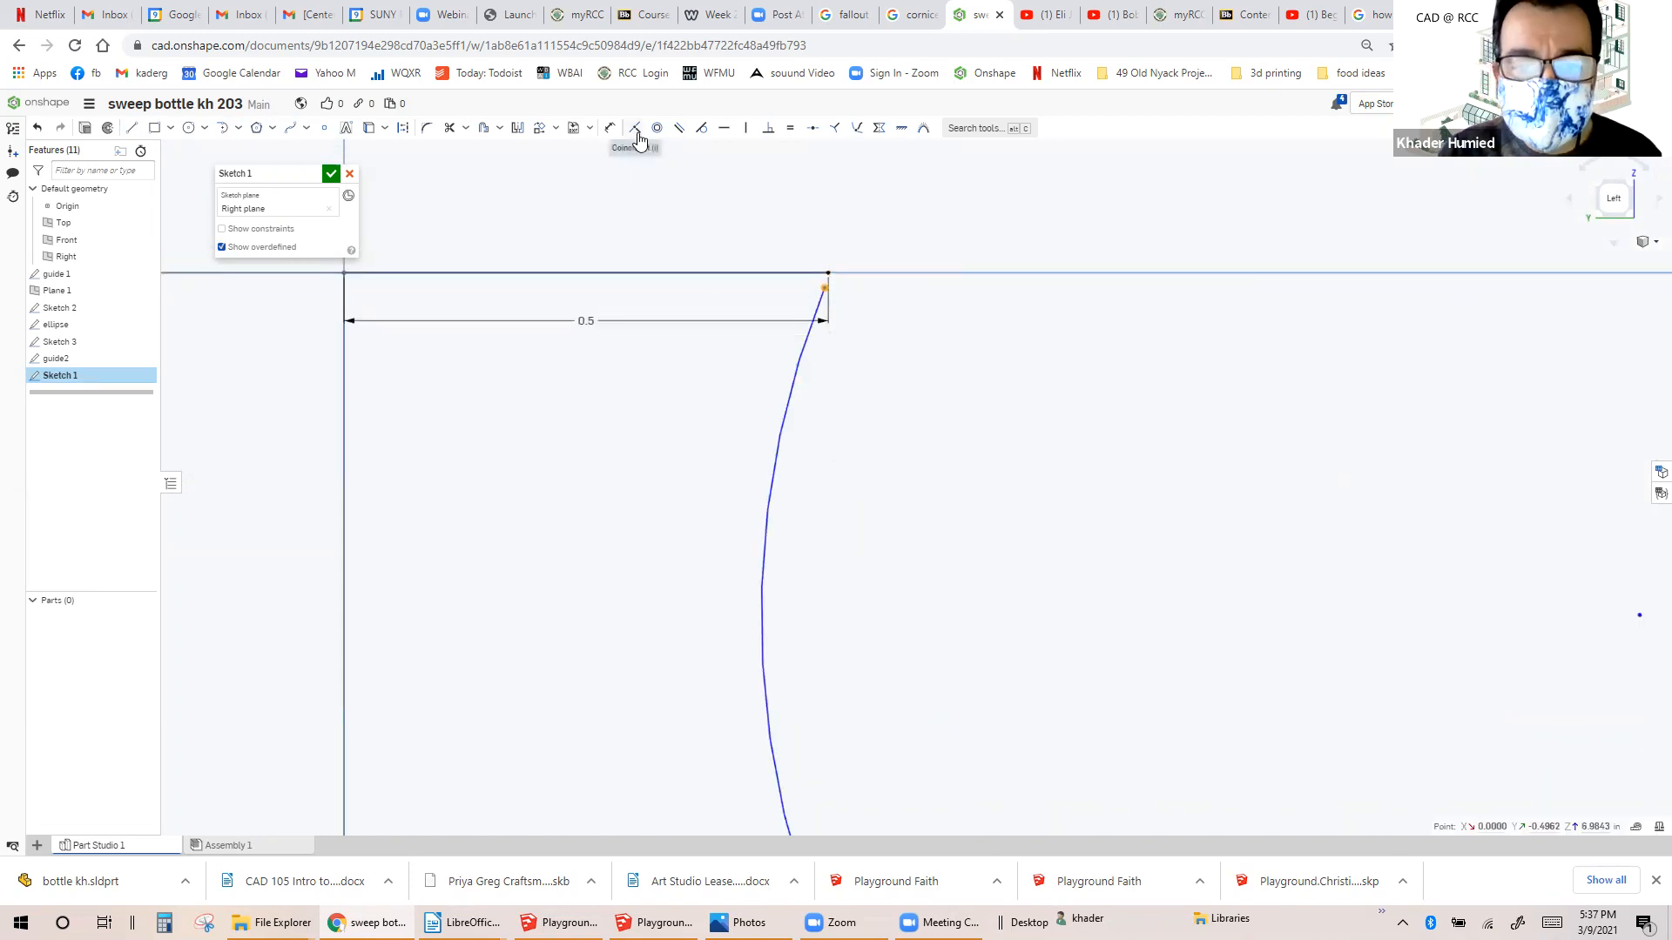
pyautogui.click(829, 277)
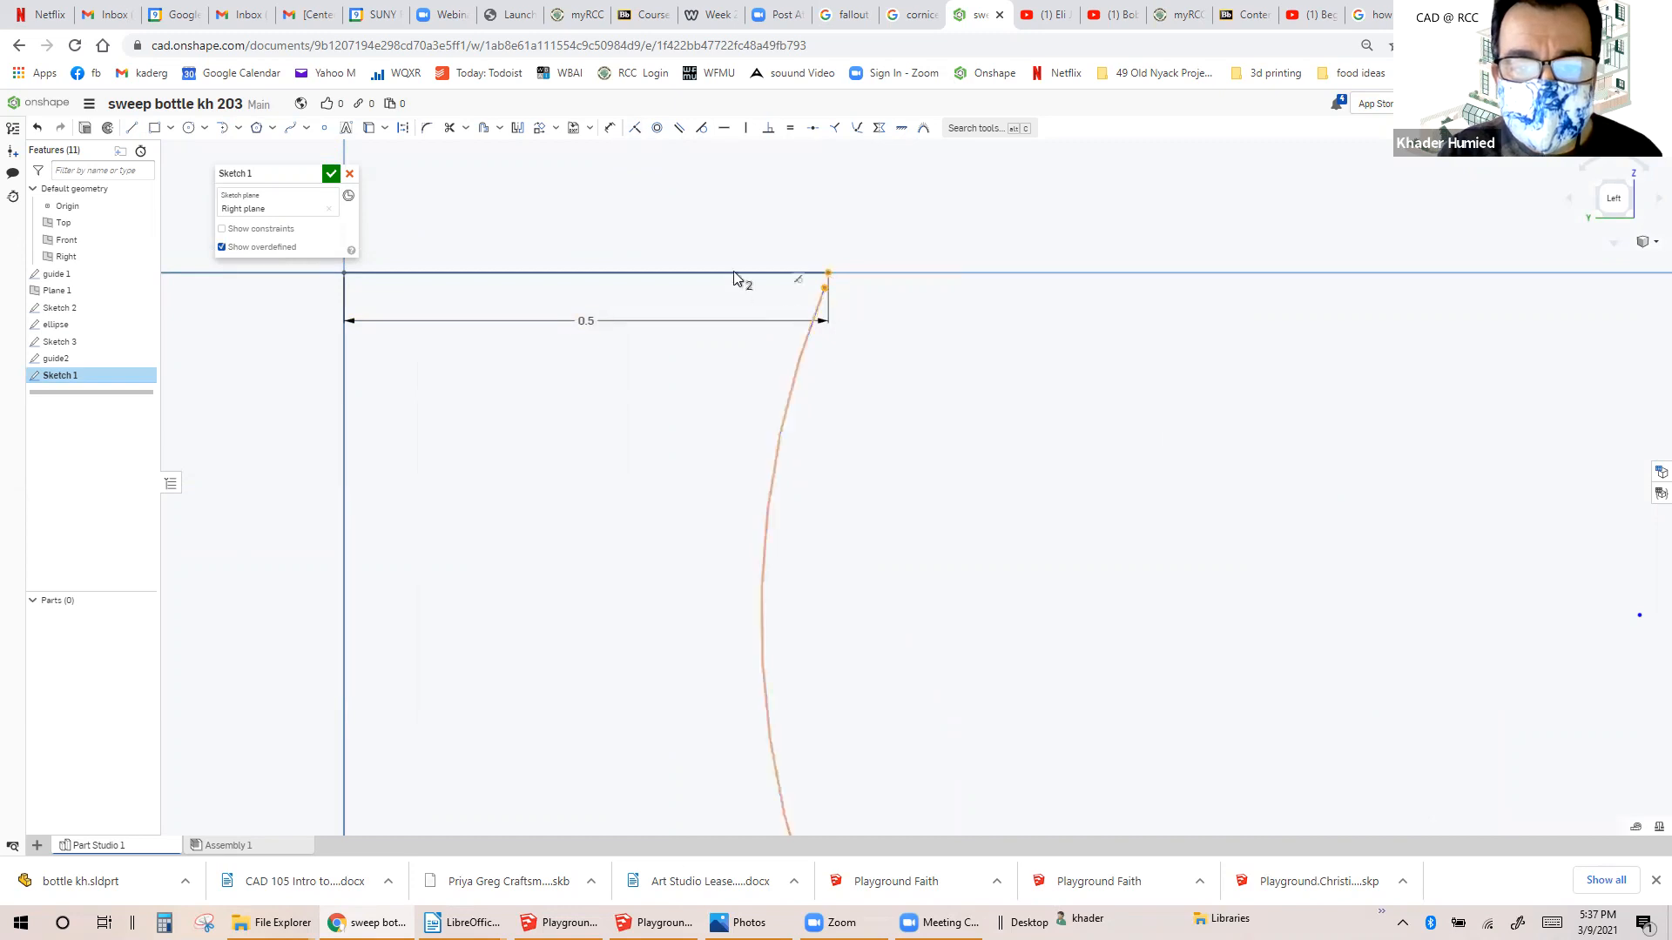
pyautogui.click(633, 133)
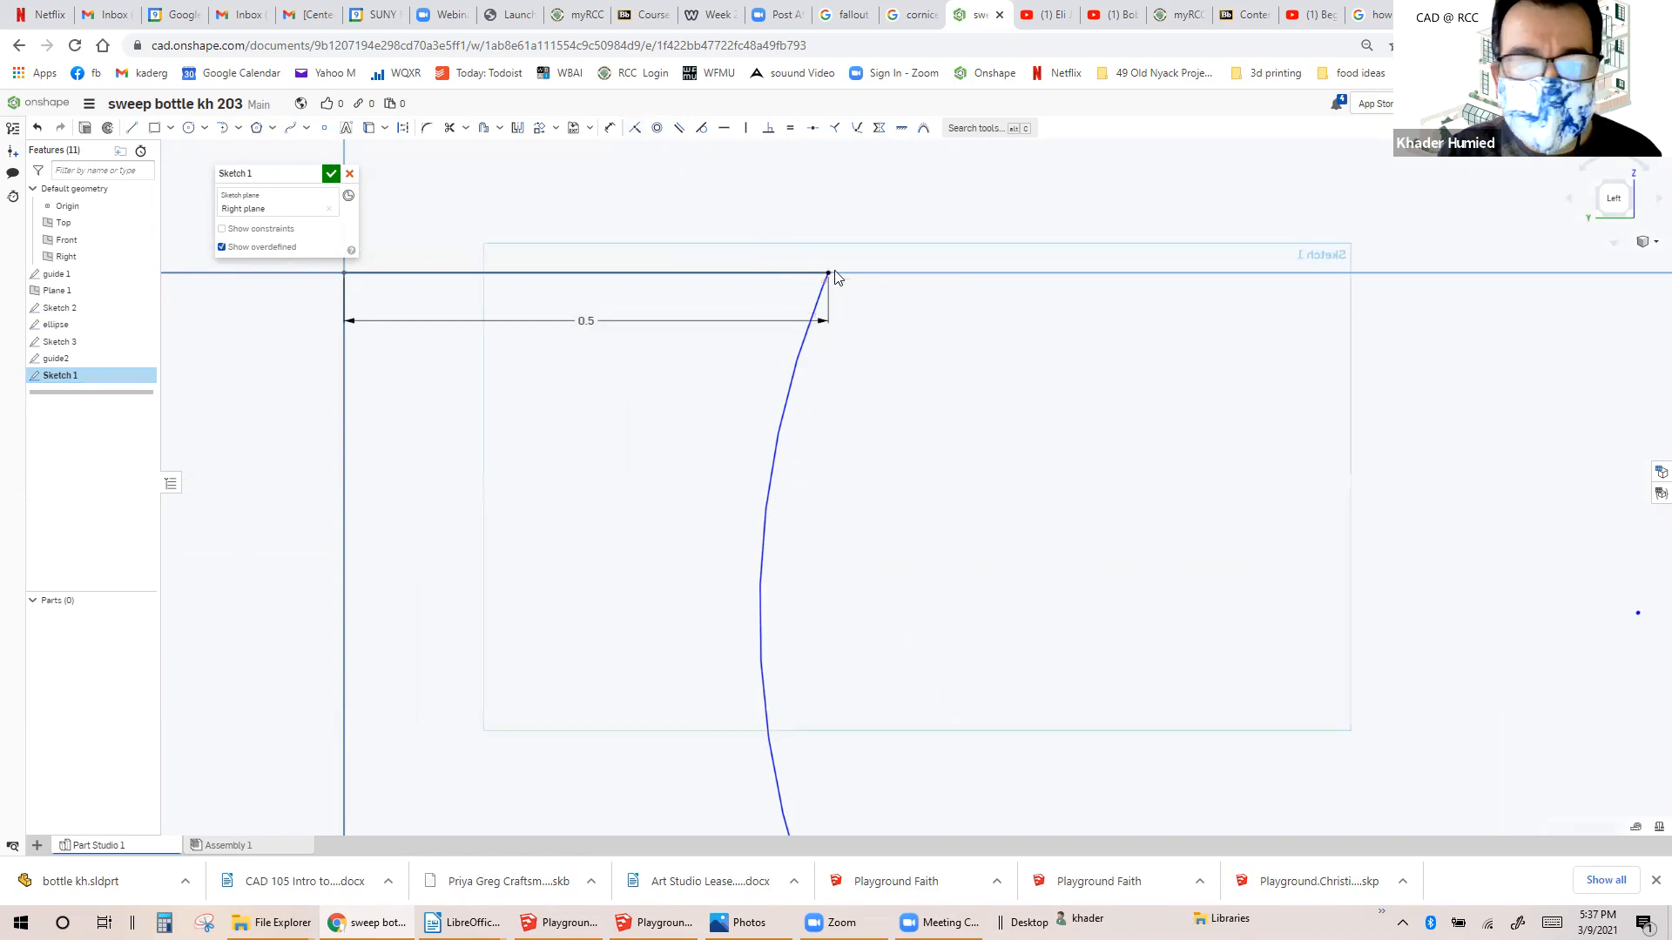
# Sketch a vertical line about 0.91 in long downward from the outer end of the 0.5 in line.
pyautogui.scroll(-2, 831, 275)
pyautogui.scroll(-3, 834, 279)
pyautogui.scroll(2, 832, 270)
pyautogui.click(132, 129)
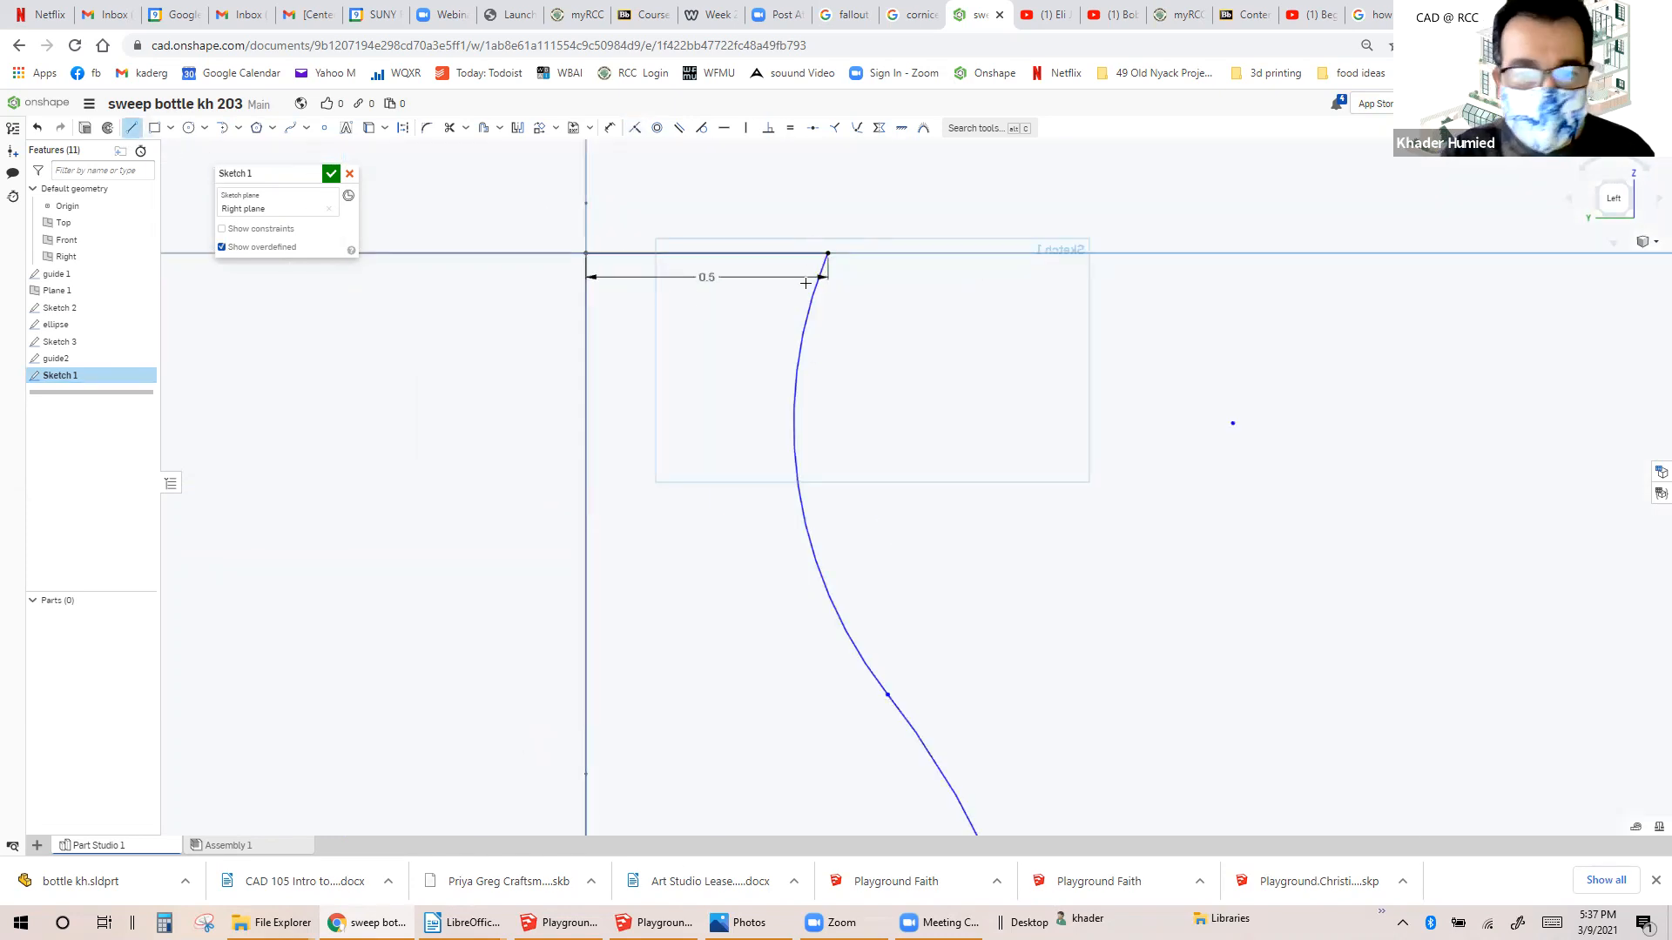
pyautogui.click(828, 252)
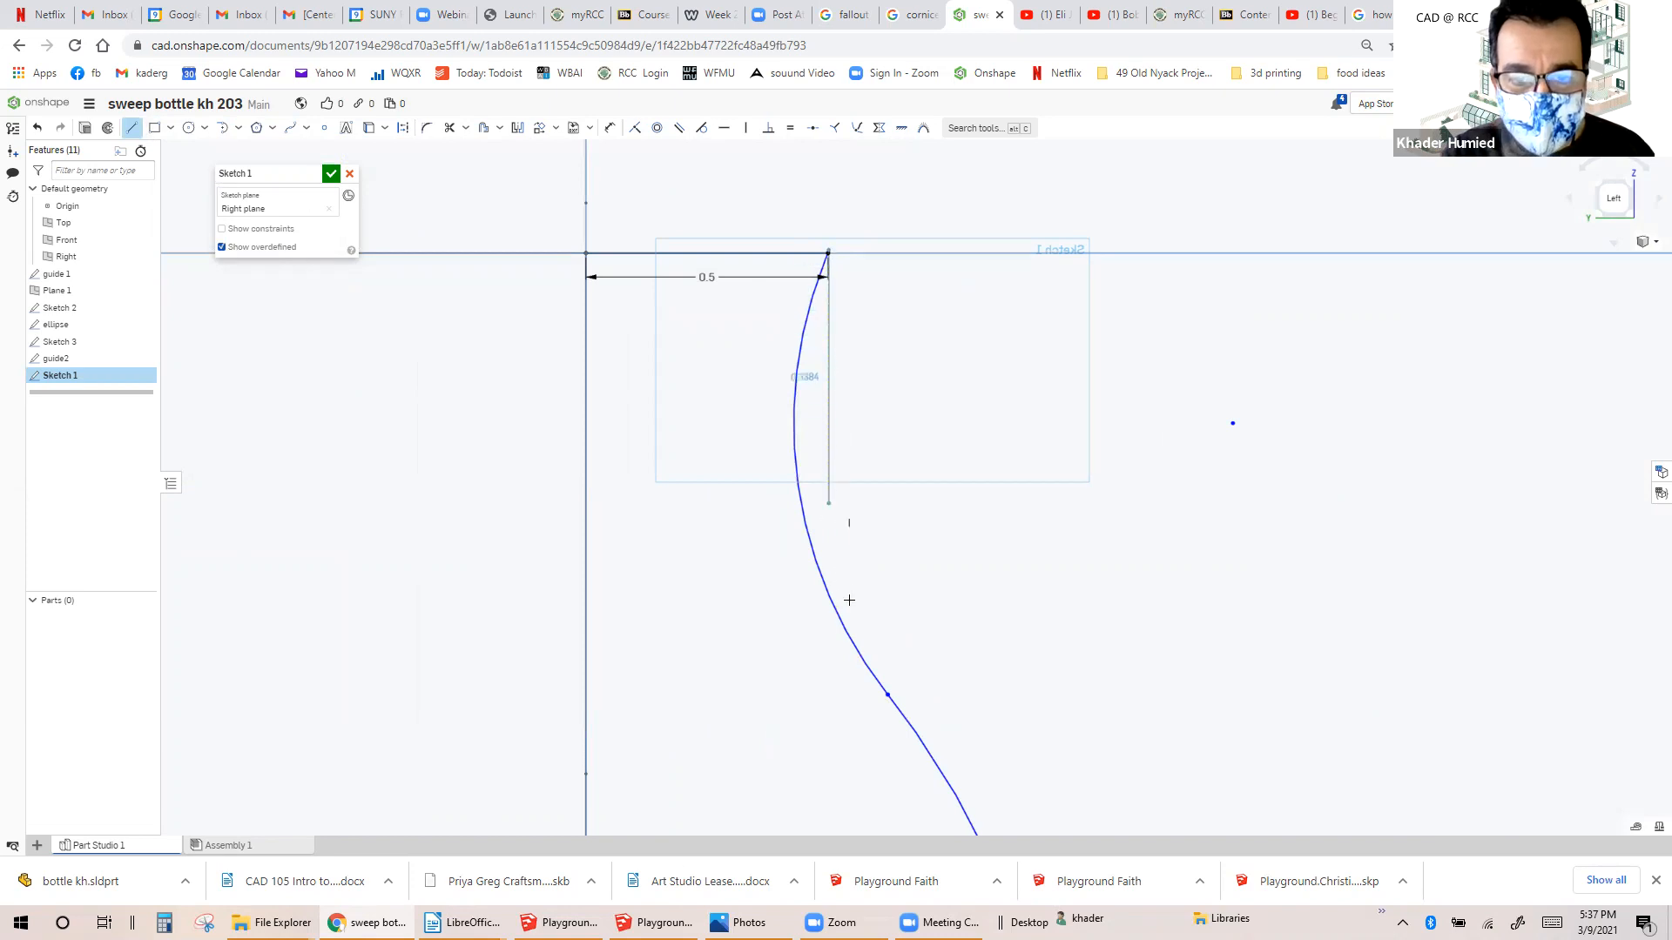
pyautogui.click(826, 692)
pyautogui.press('Escape')
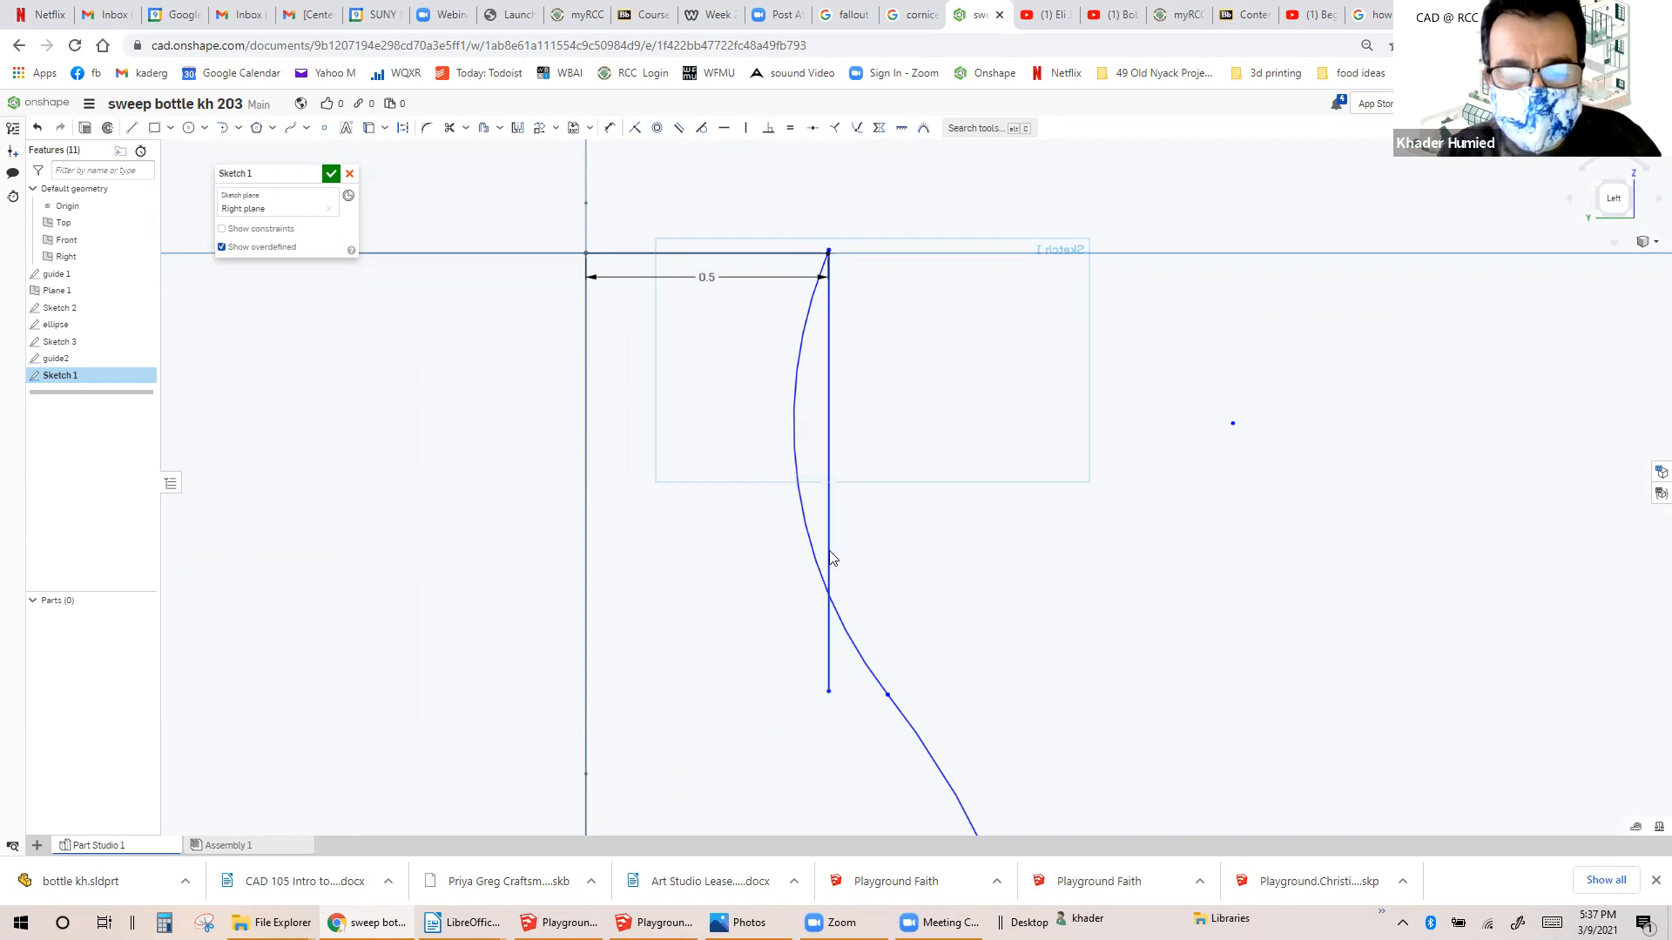
# Move the junction of the two arcs outward, away from the centre axis, and convert the short vertical line to construction geometry.
pyautogui.click(404, 128)
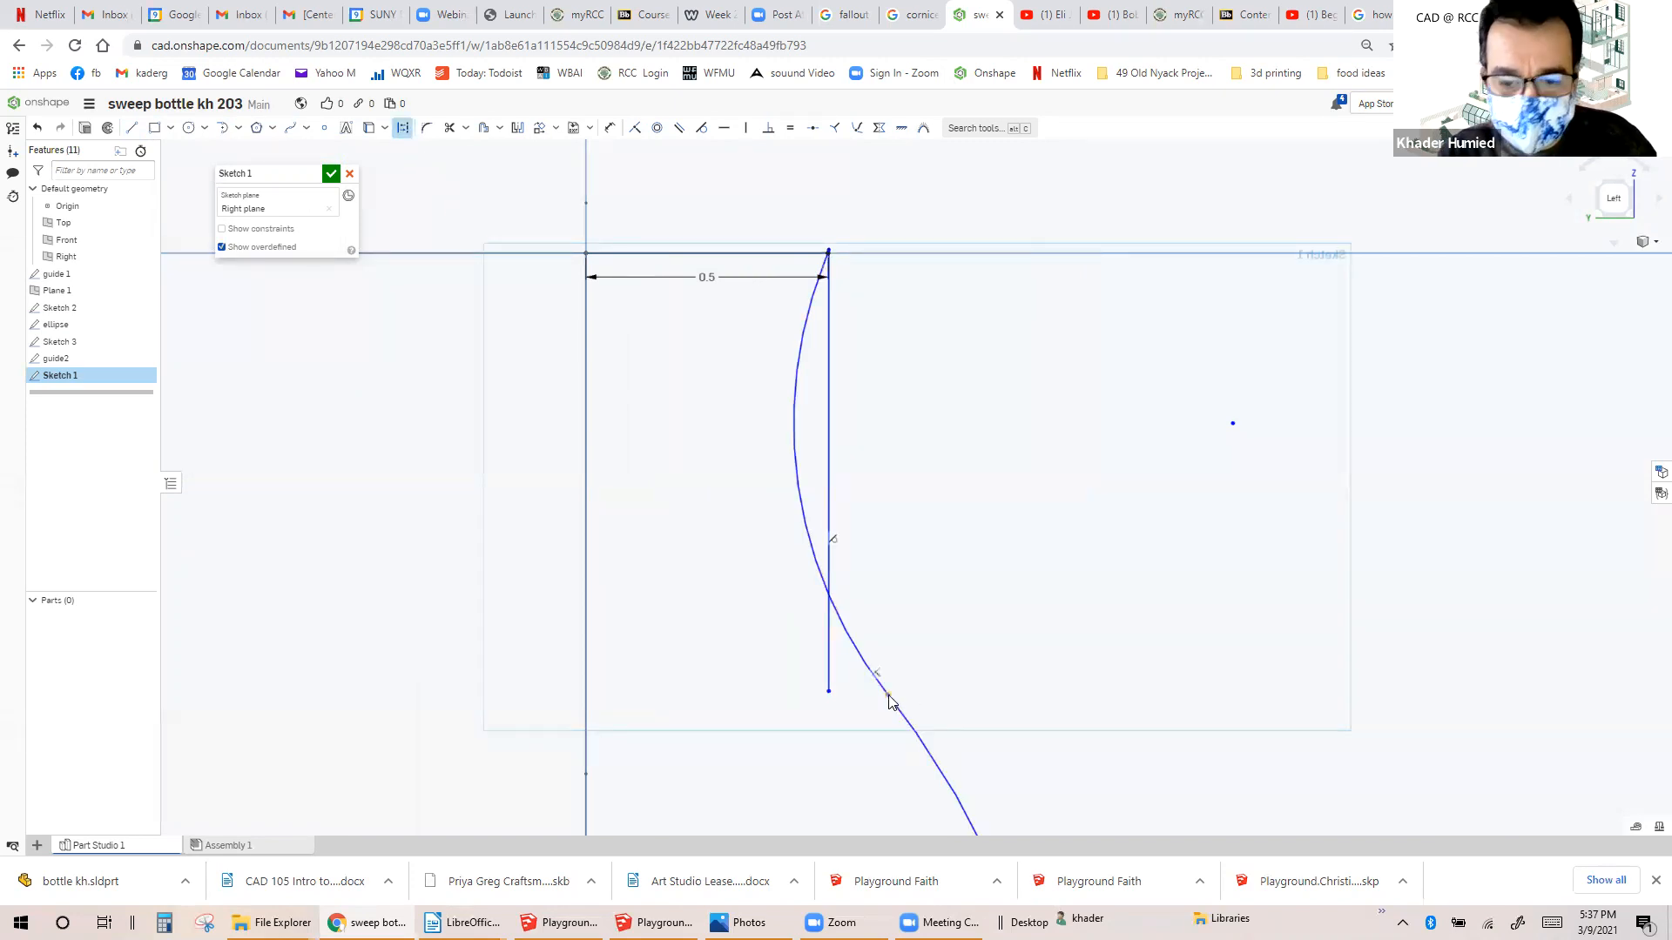
pyautogui.moveTo(897, 702); pyautogui.dragTo(948, 704)
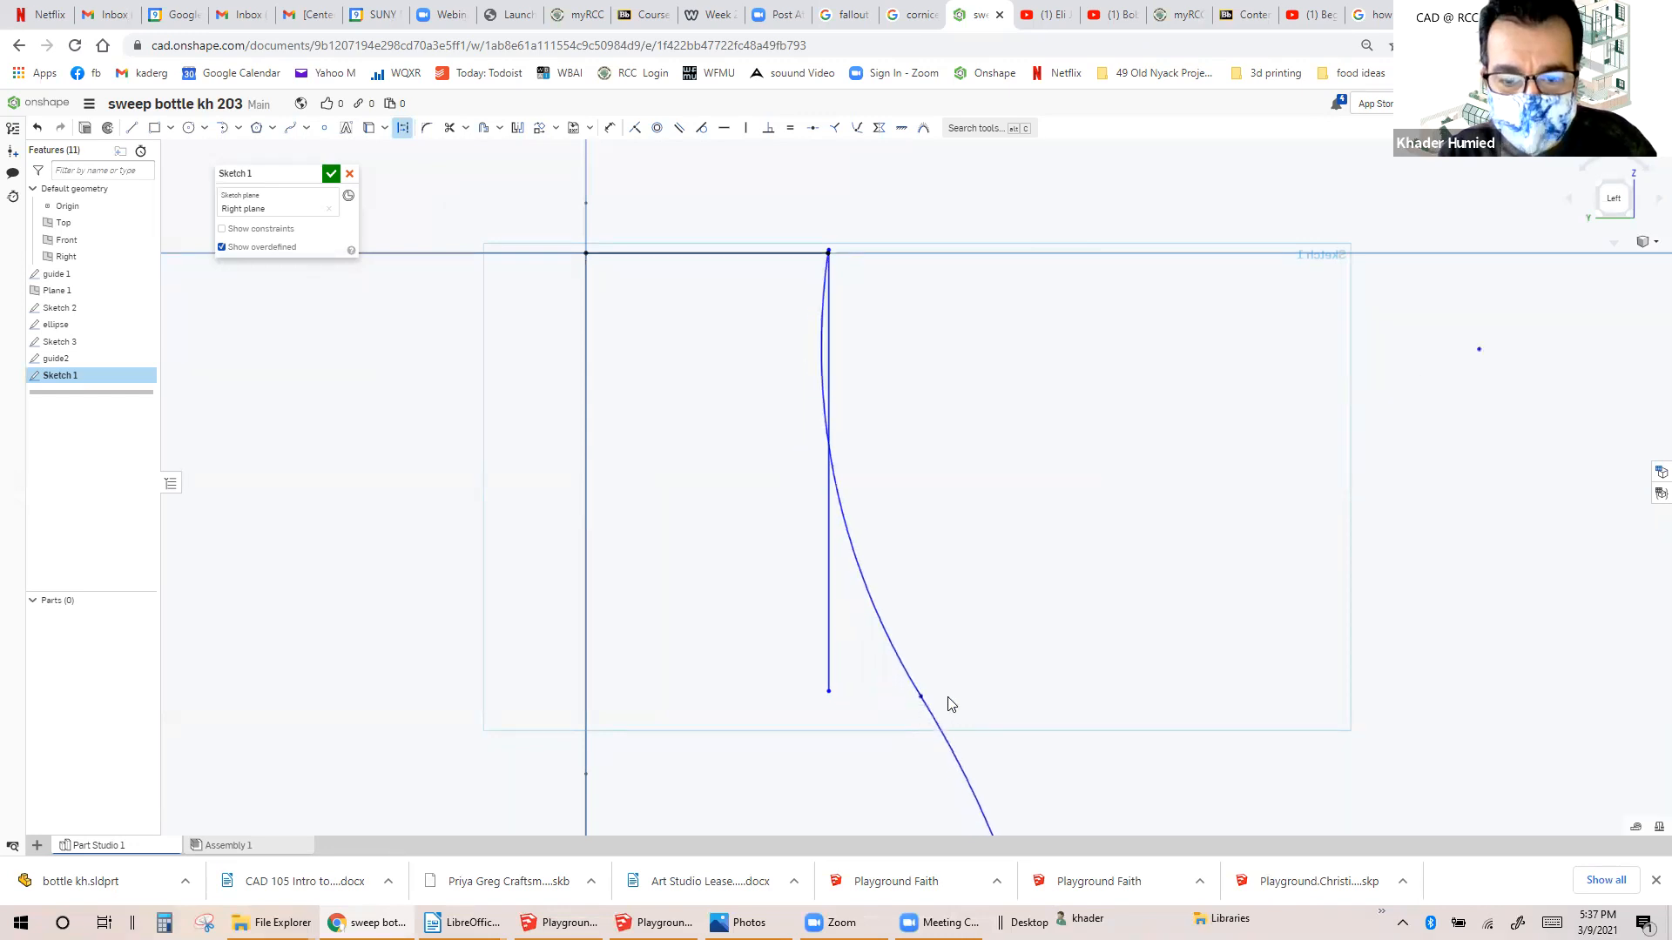
pyautogui.click(829, 607)
pyautogui.click(585, 317)
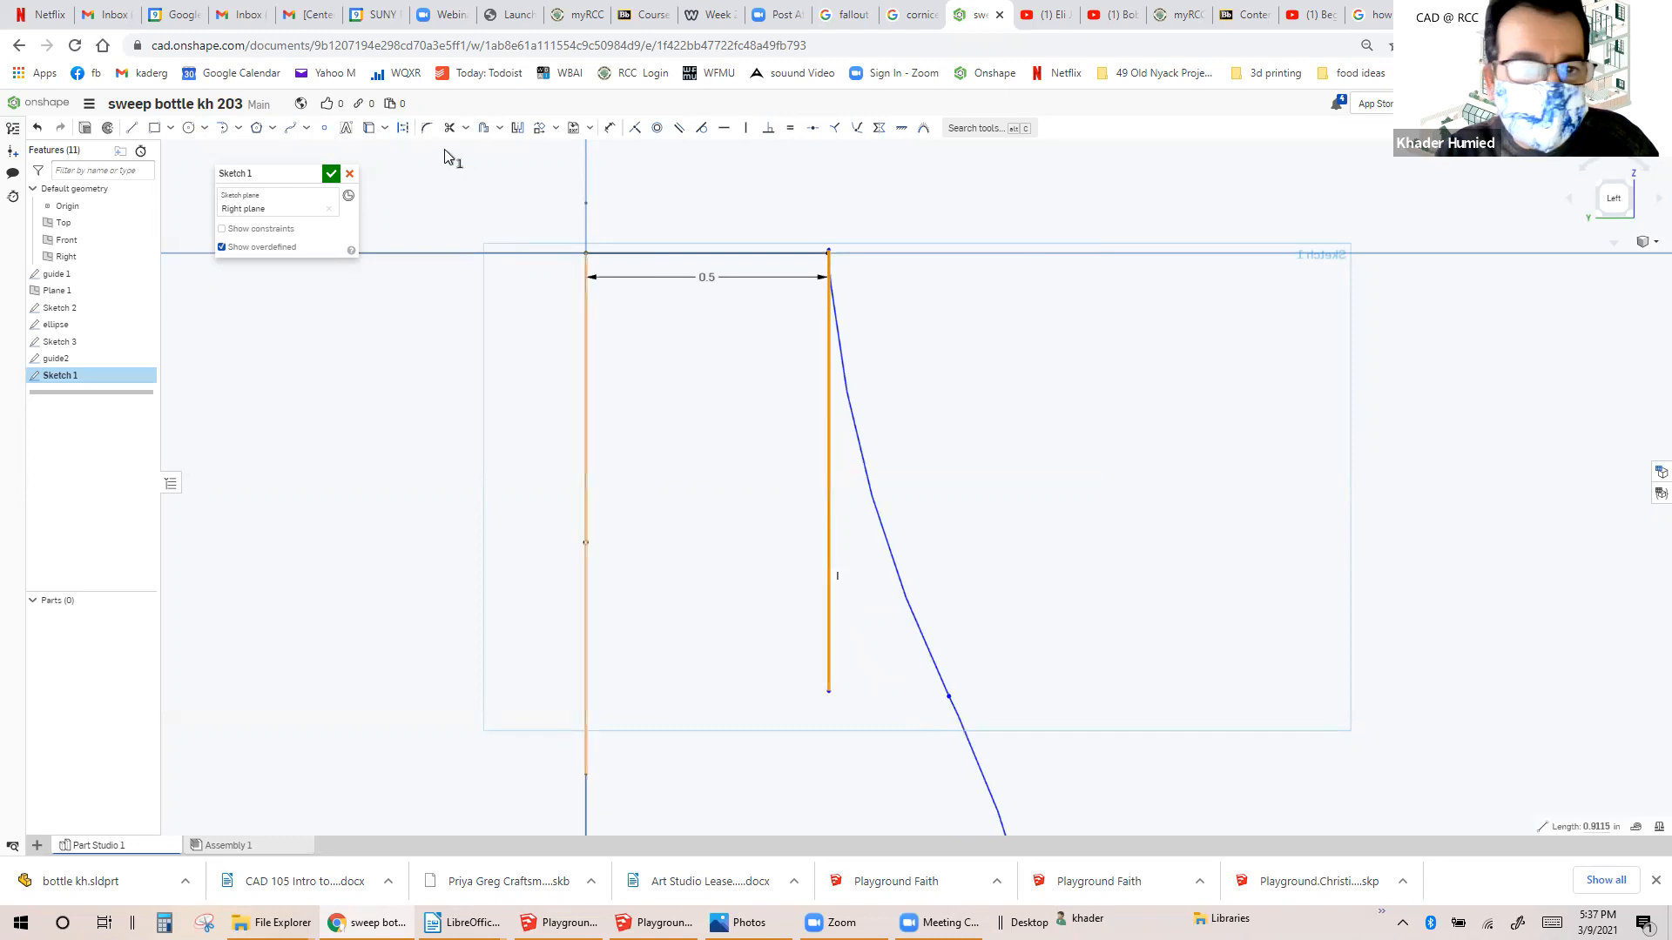
pyautogui.click(402, 130)
# Make the construction line's upper end coincident with the outer end of the 0.5 in line.
pyautogui.scroll(2, 839, 261)
pyautogui.scroll(5, 841, 265)
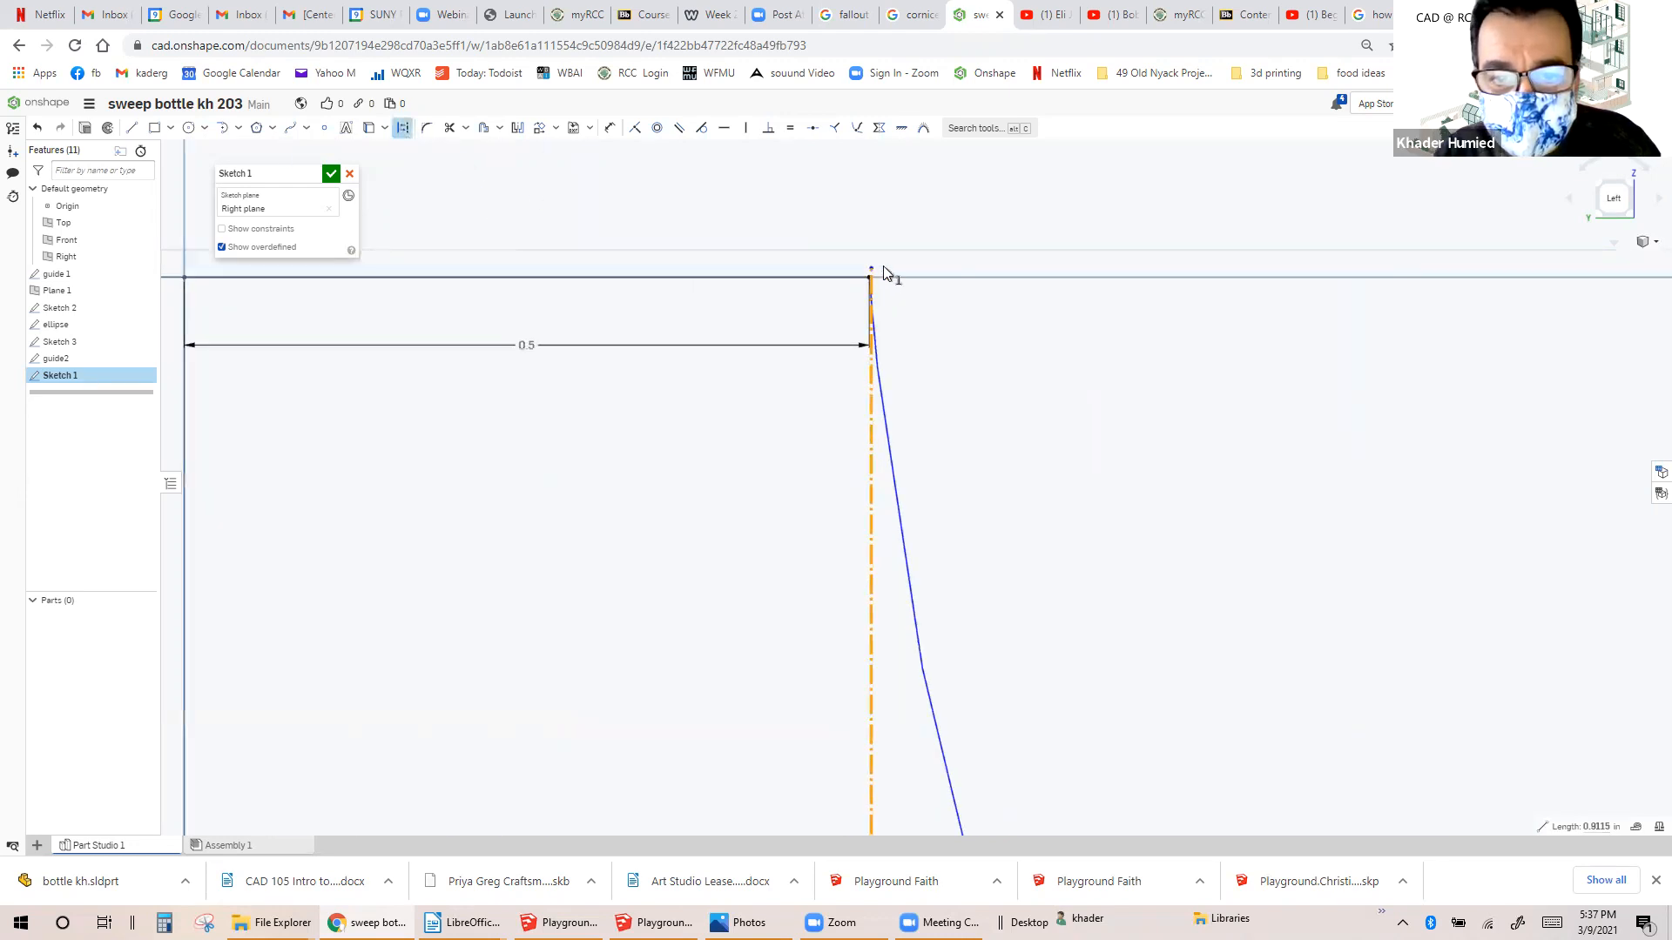
pyautogui.click(882, 259)
pyautogui.scroll(3, 885, 271)
pyautogui.click(880, 258)
pyautogui.click(880, 250)
pyautogui.click(642, 135)
pyautogui.scroll(-3, 819, 217)
pyautogui.scroll(-5, 859, 255)
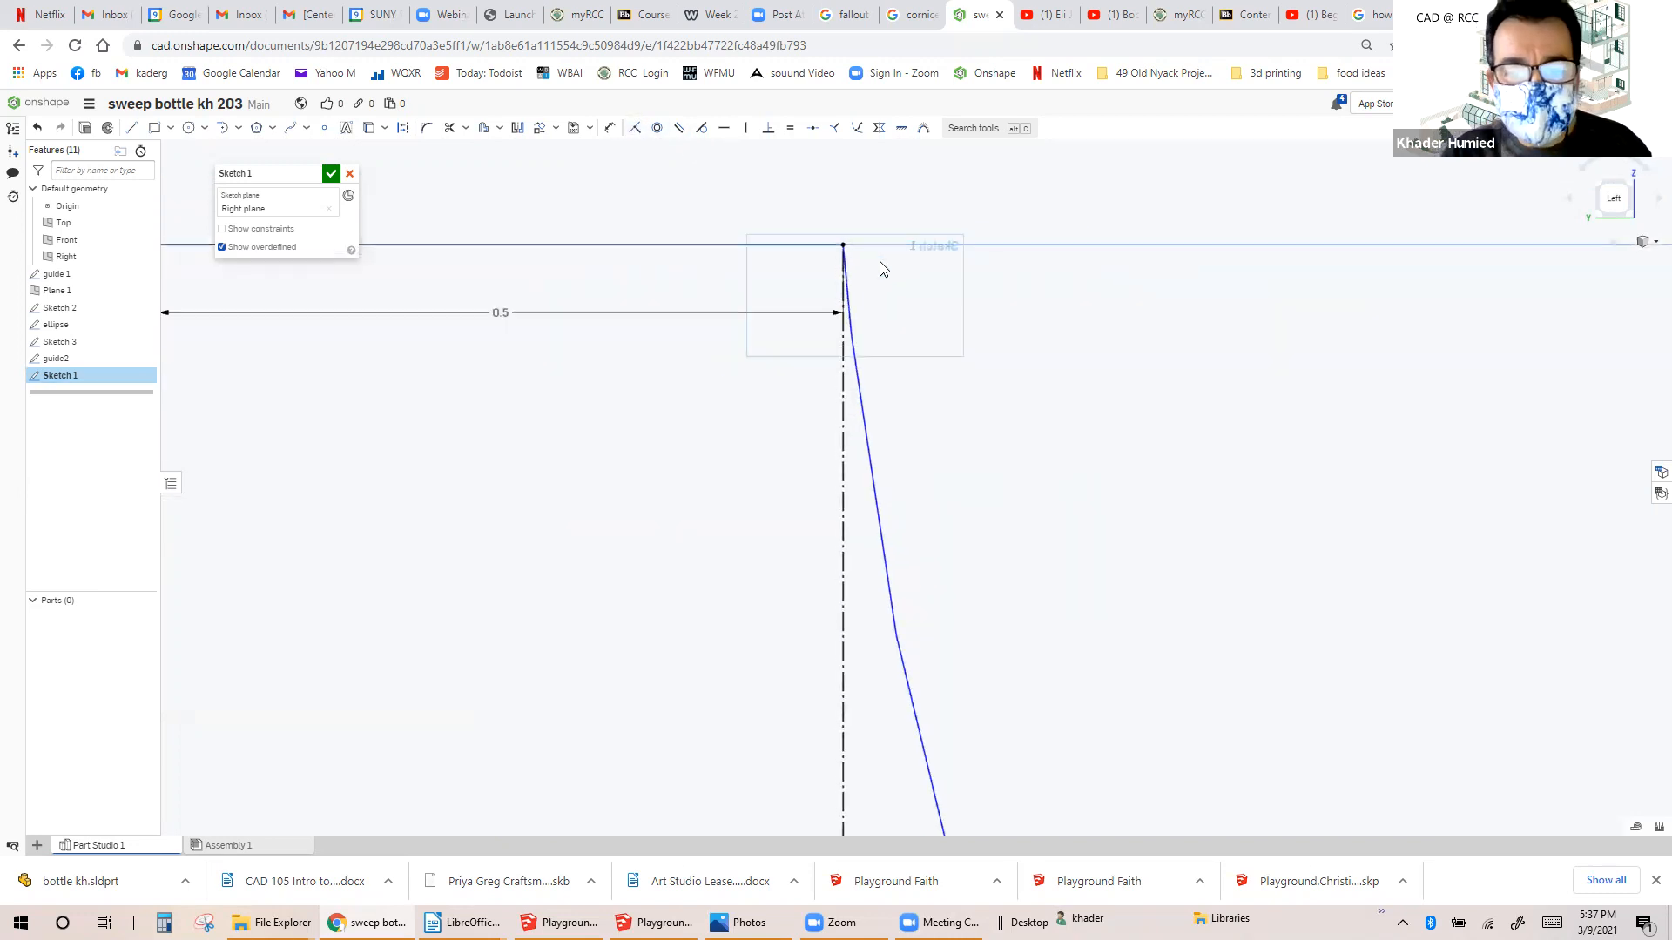
pyautogui.scroll(-6, 881, 258)
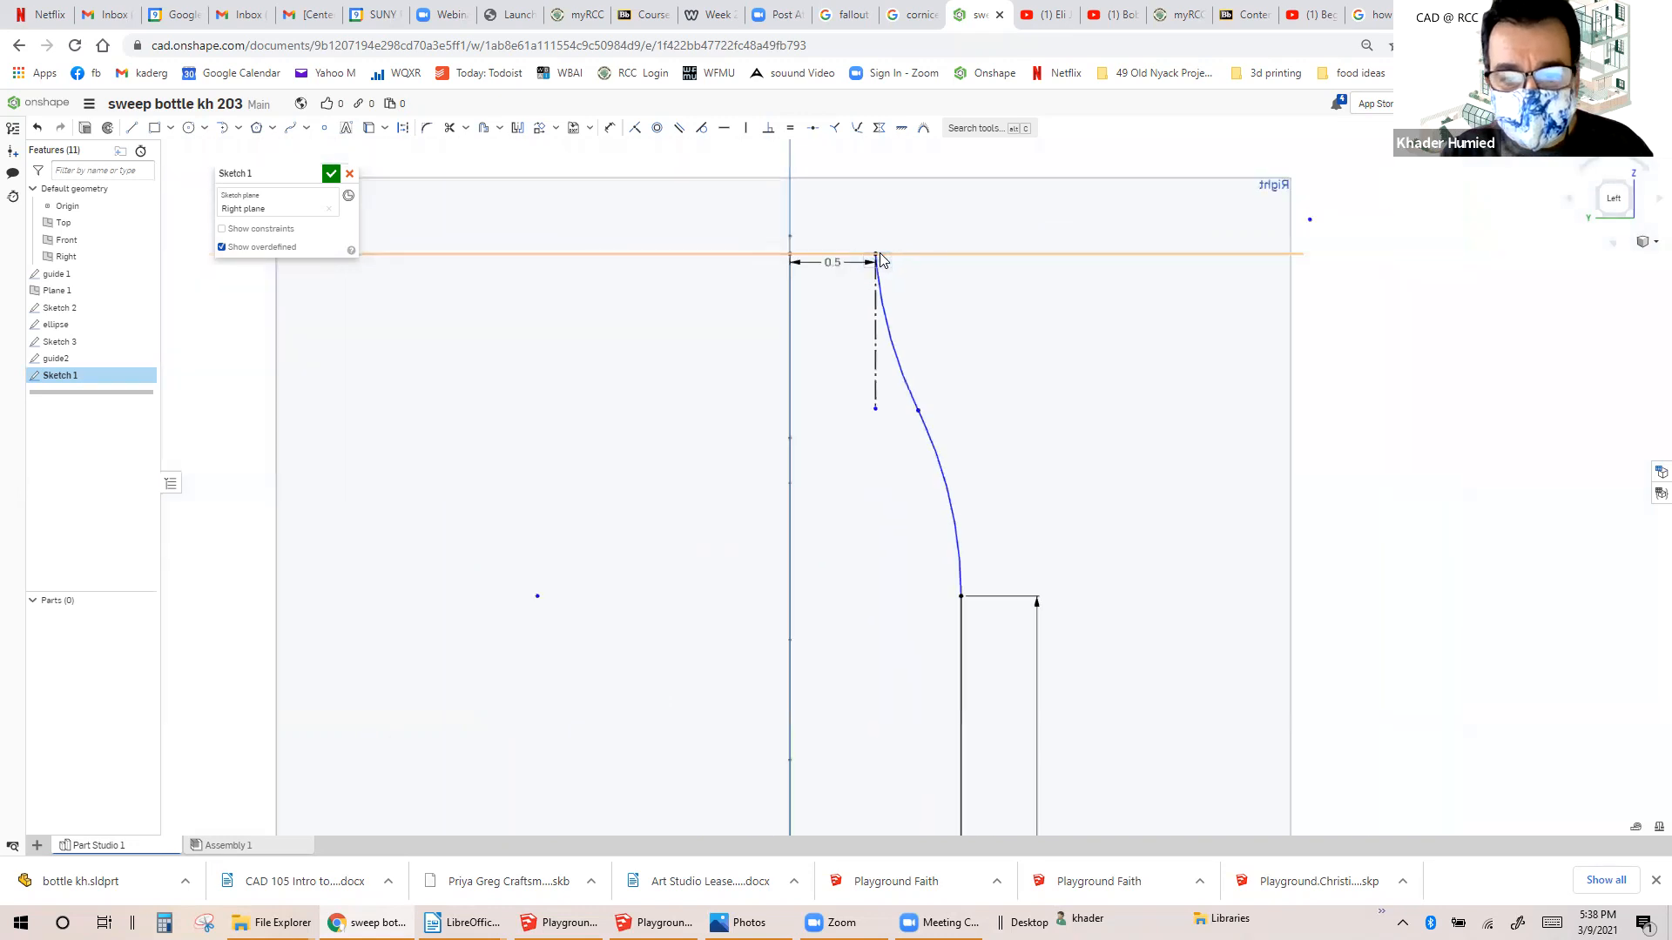
pyautogui.scroll(-2, 881, 259)
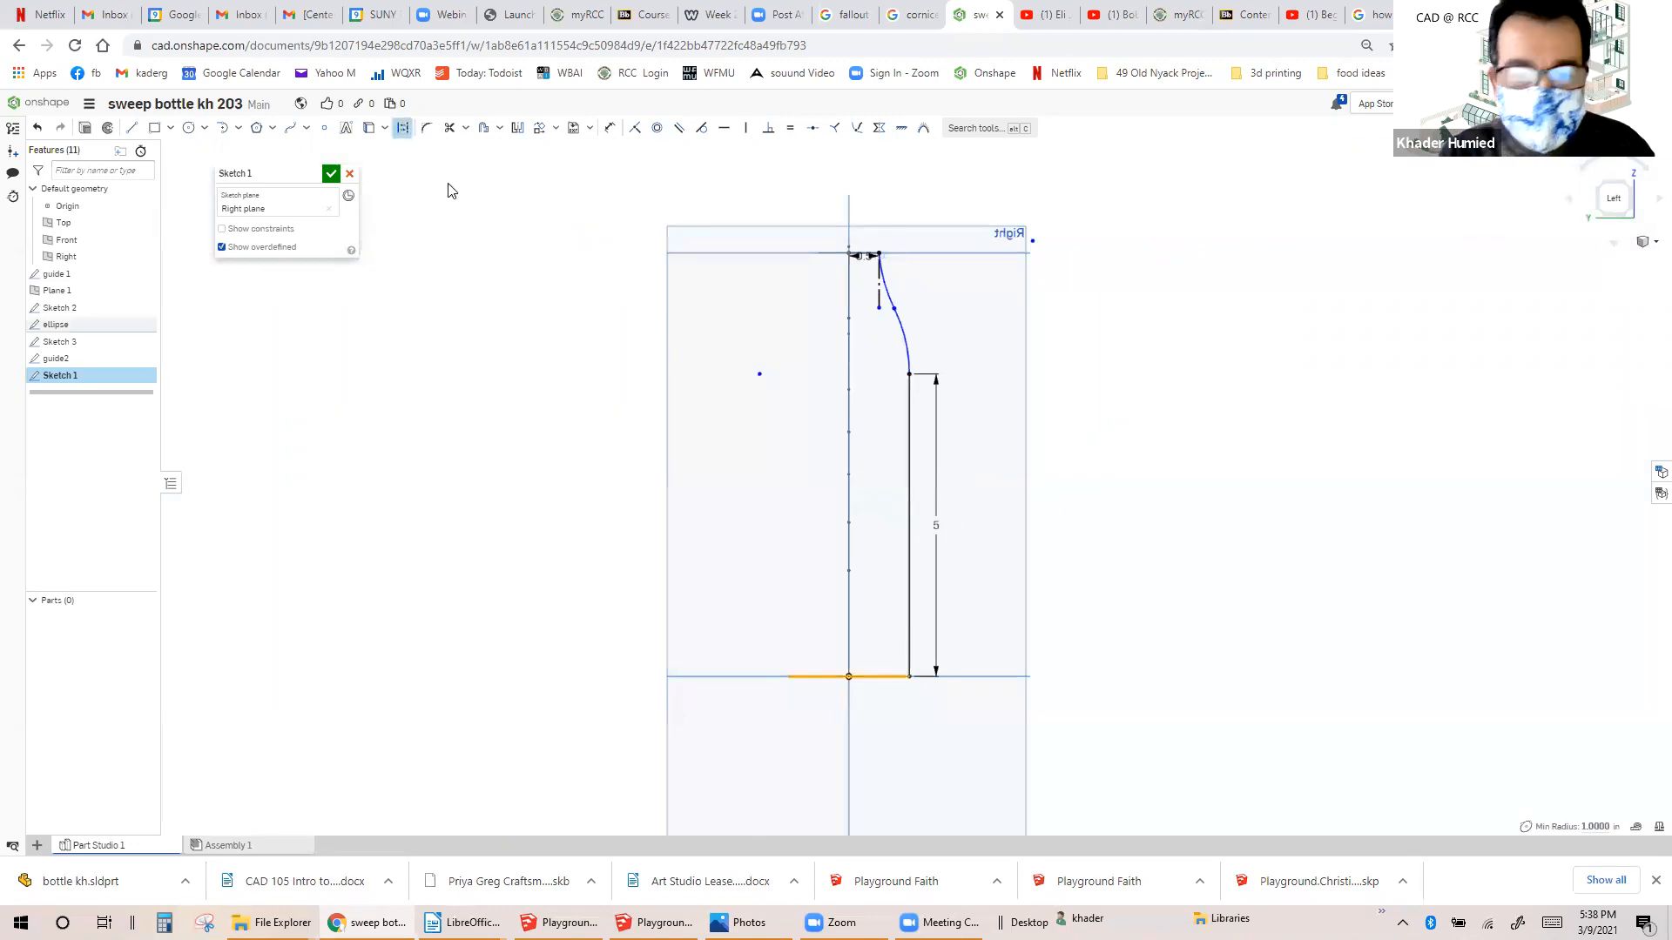
# Finish the side profile sketch and rename it "guide 3".
pyautogui.moveTo(494, 214); pyautogui.dragTo(477, 231, button='right')
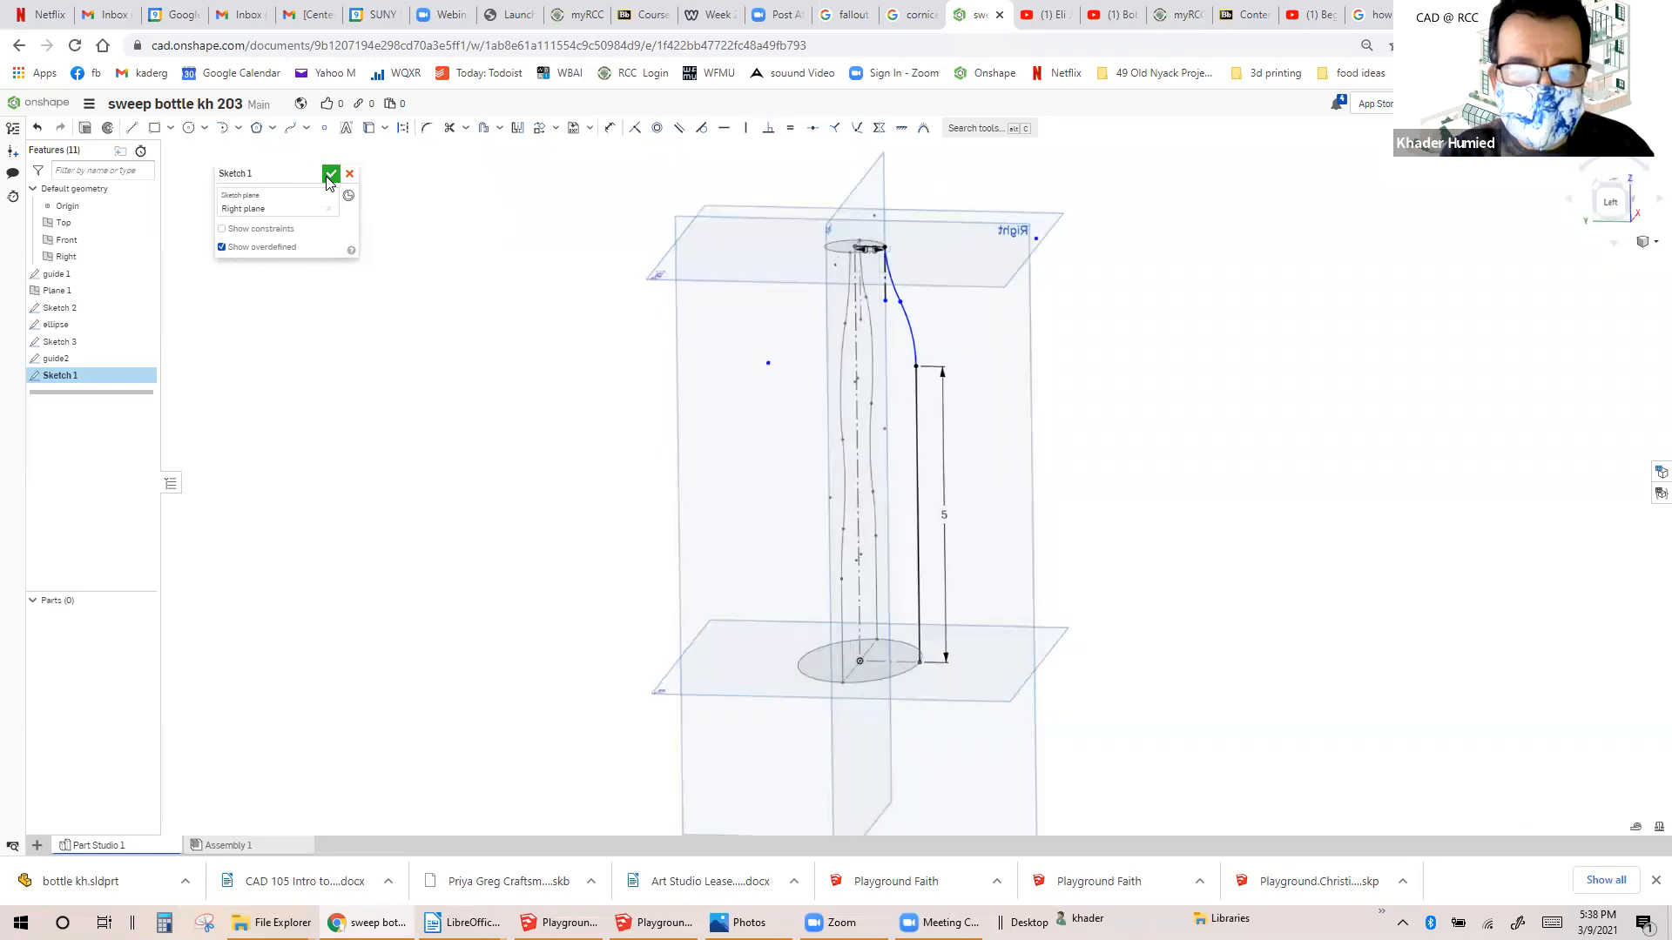
pyautogui.click(330, 175)
pyautogui.moveTo(694, 329)
pyautogui.mouseDown(button='right')
pyautogui.moveTo(712, 348)
pyautogui.moveTo(694, 316)
pyautogui.mouseUp(button='right')
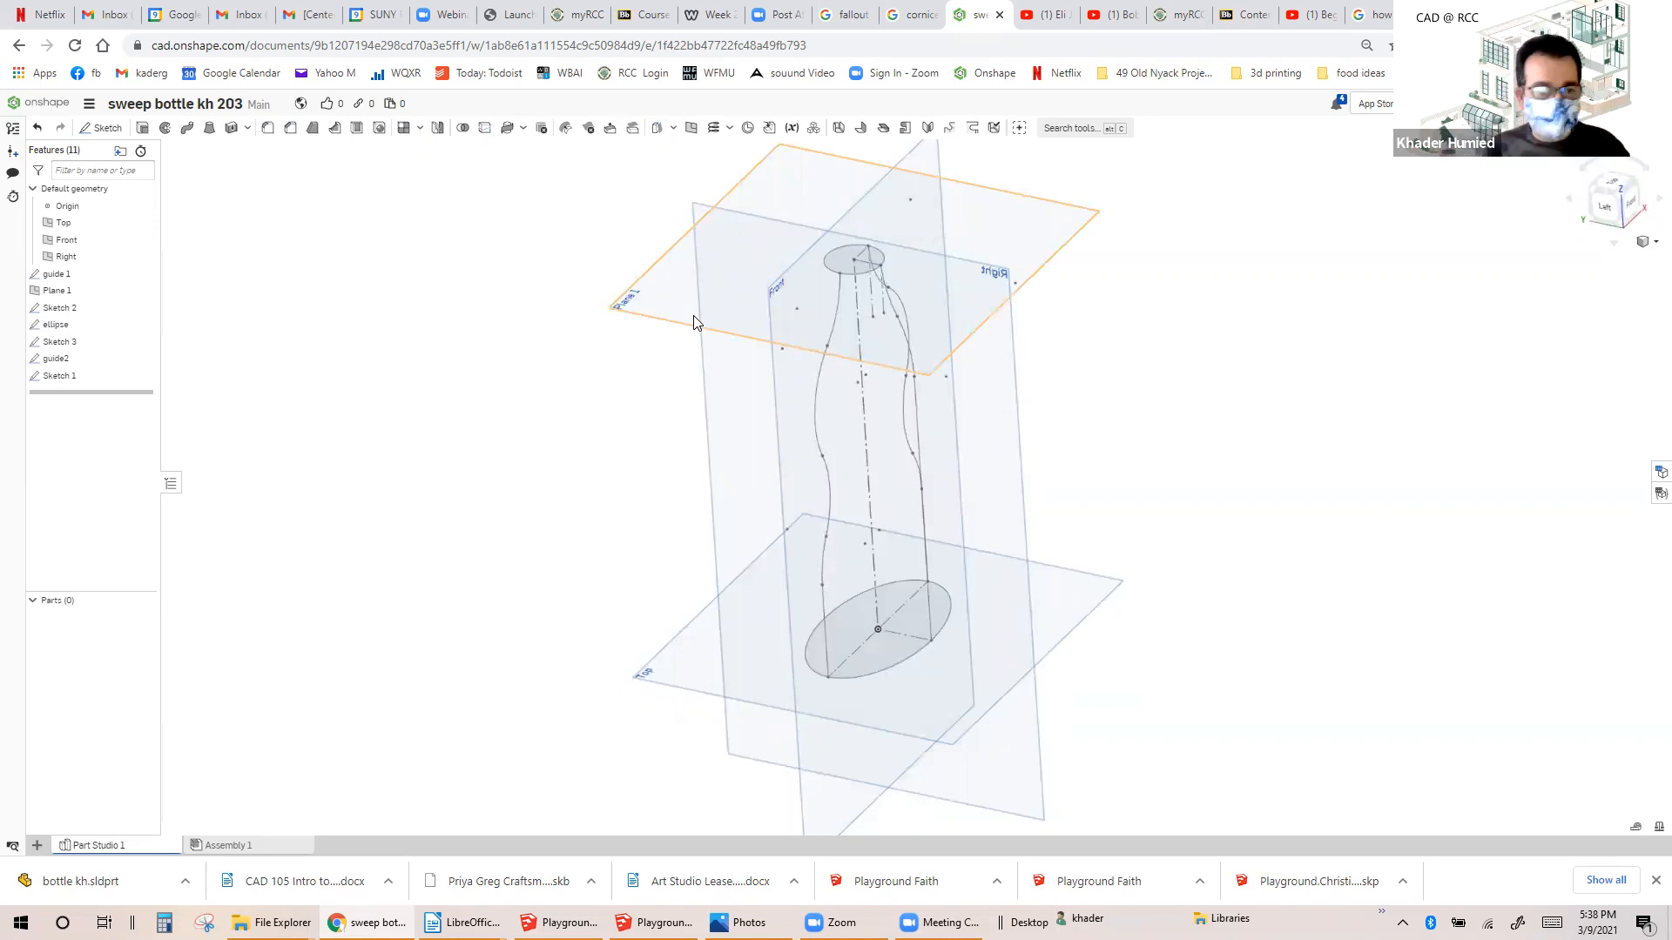
pyautogui.click(53, 380)
pyautogui.rightClick(72, 400)
pyautogui.click(73, 398)
pyautogui.write('guide 3')
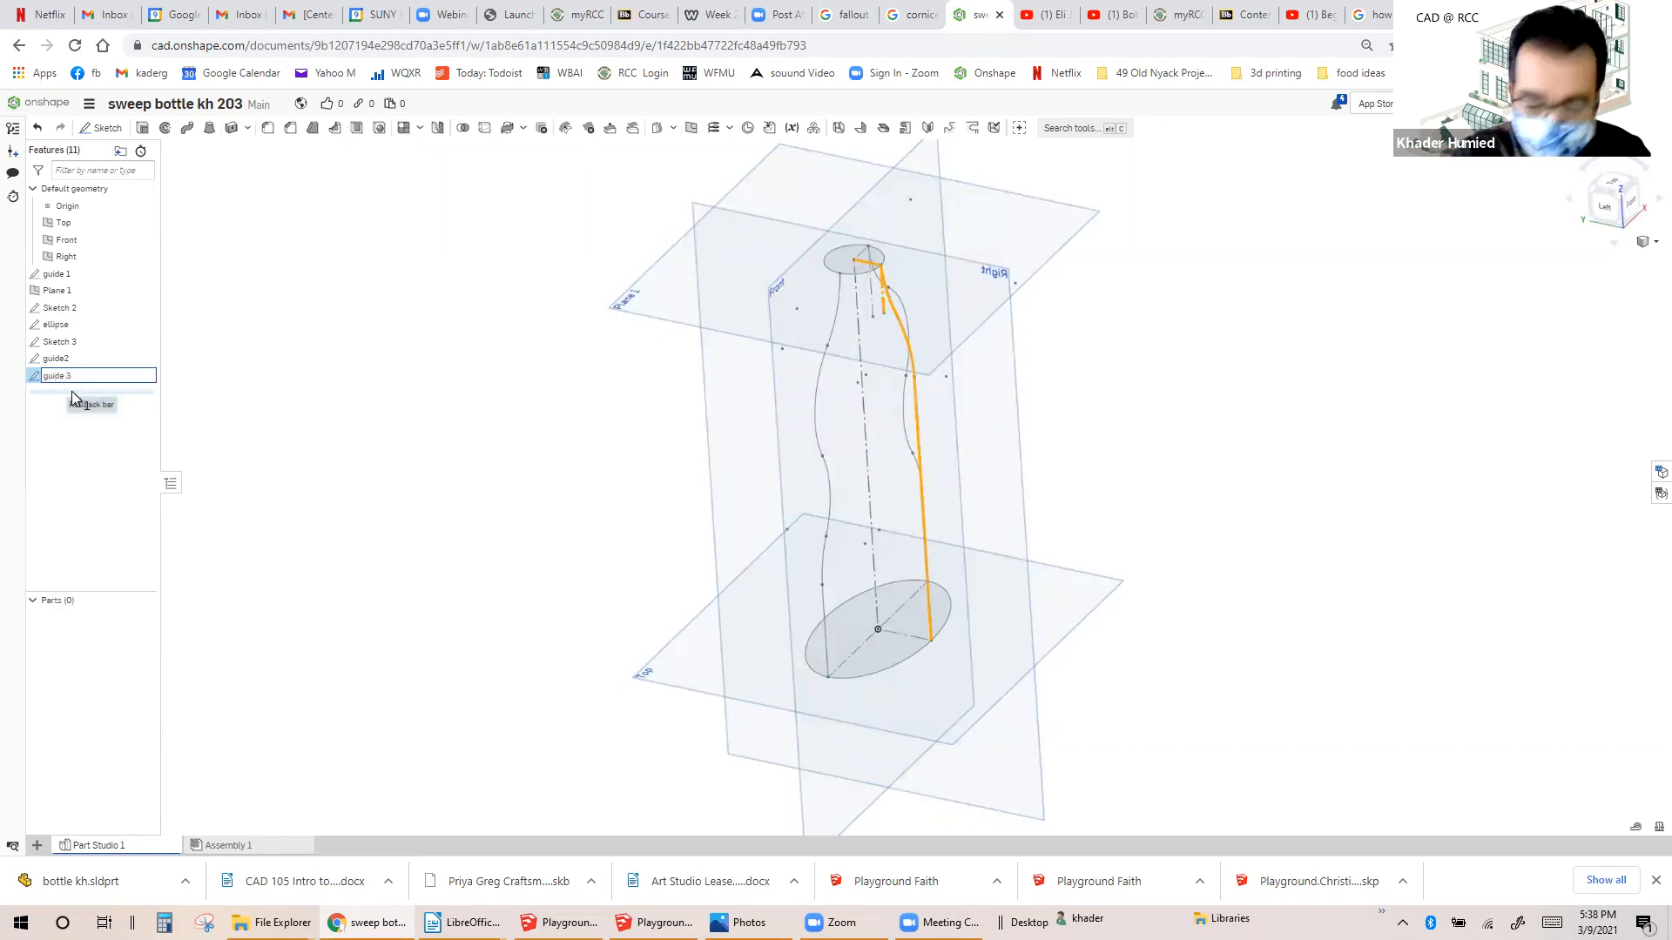
pyautogui.press('Return')
# Copy the guide 3 sketch and paste it onto the Right plane.
pyautogui.click(1607, 211)
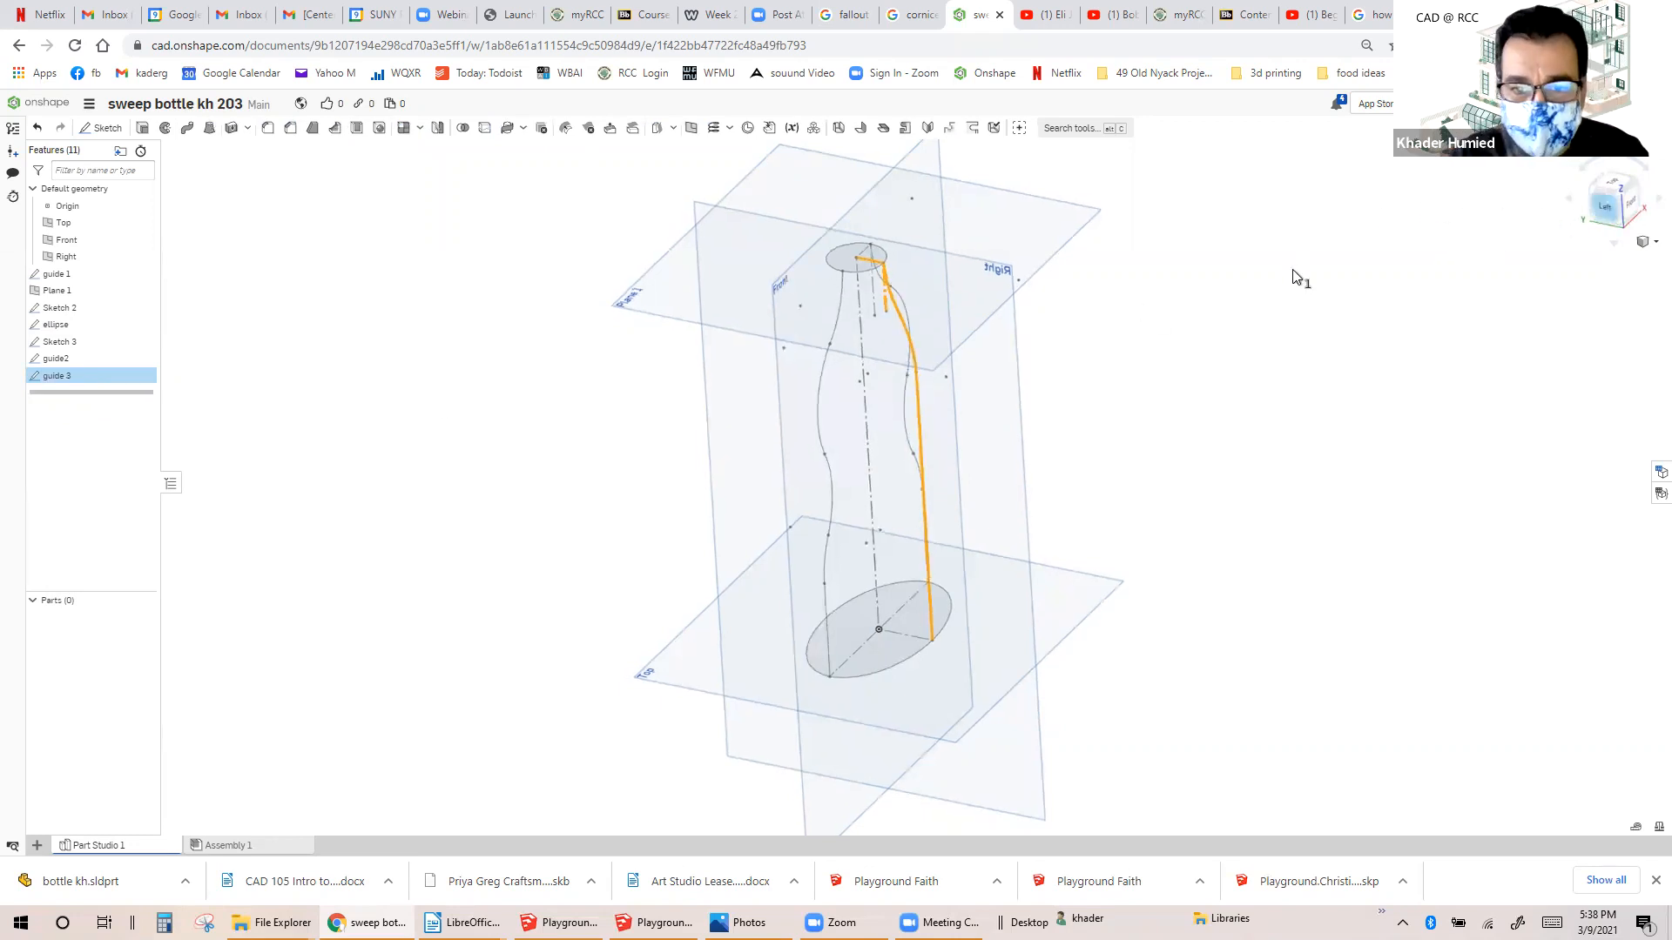
pyautogui.click(718, 353)
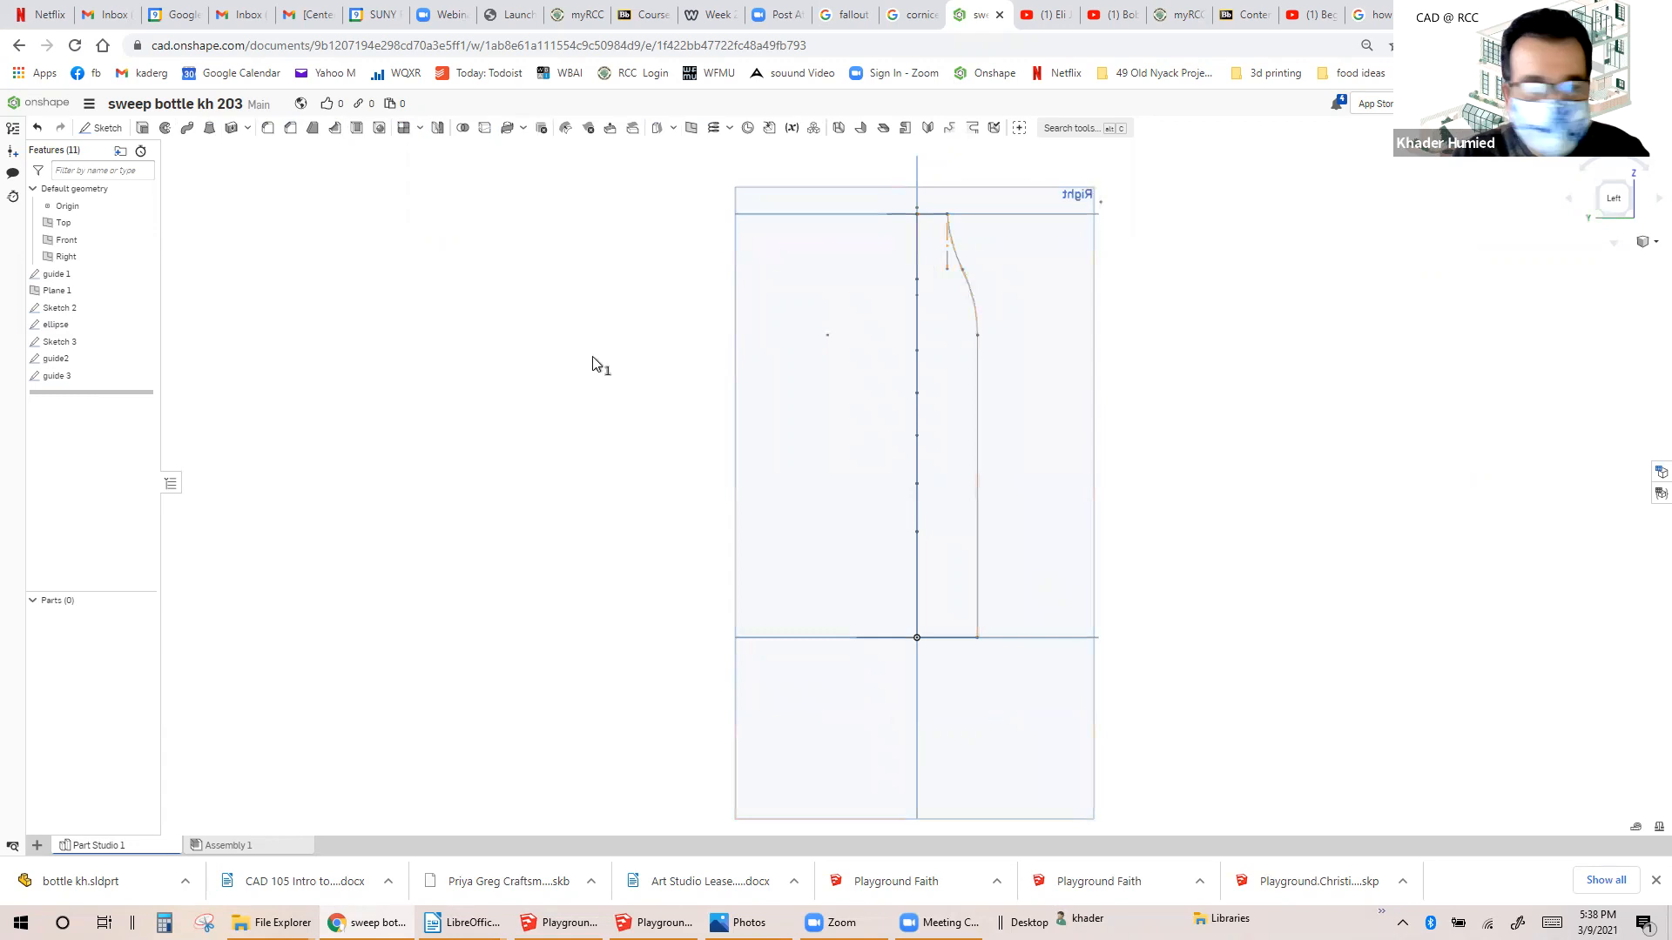
pyautogui.rightClick(101, 377)
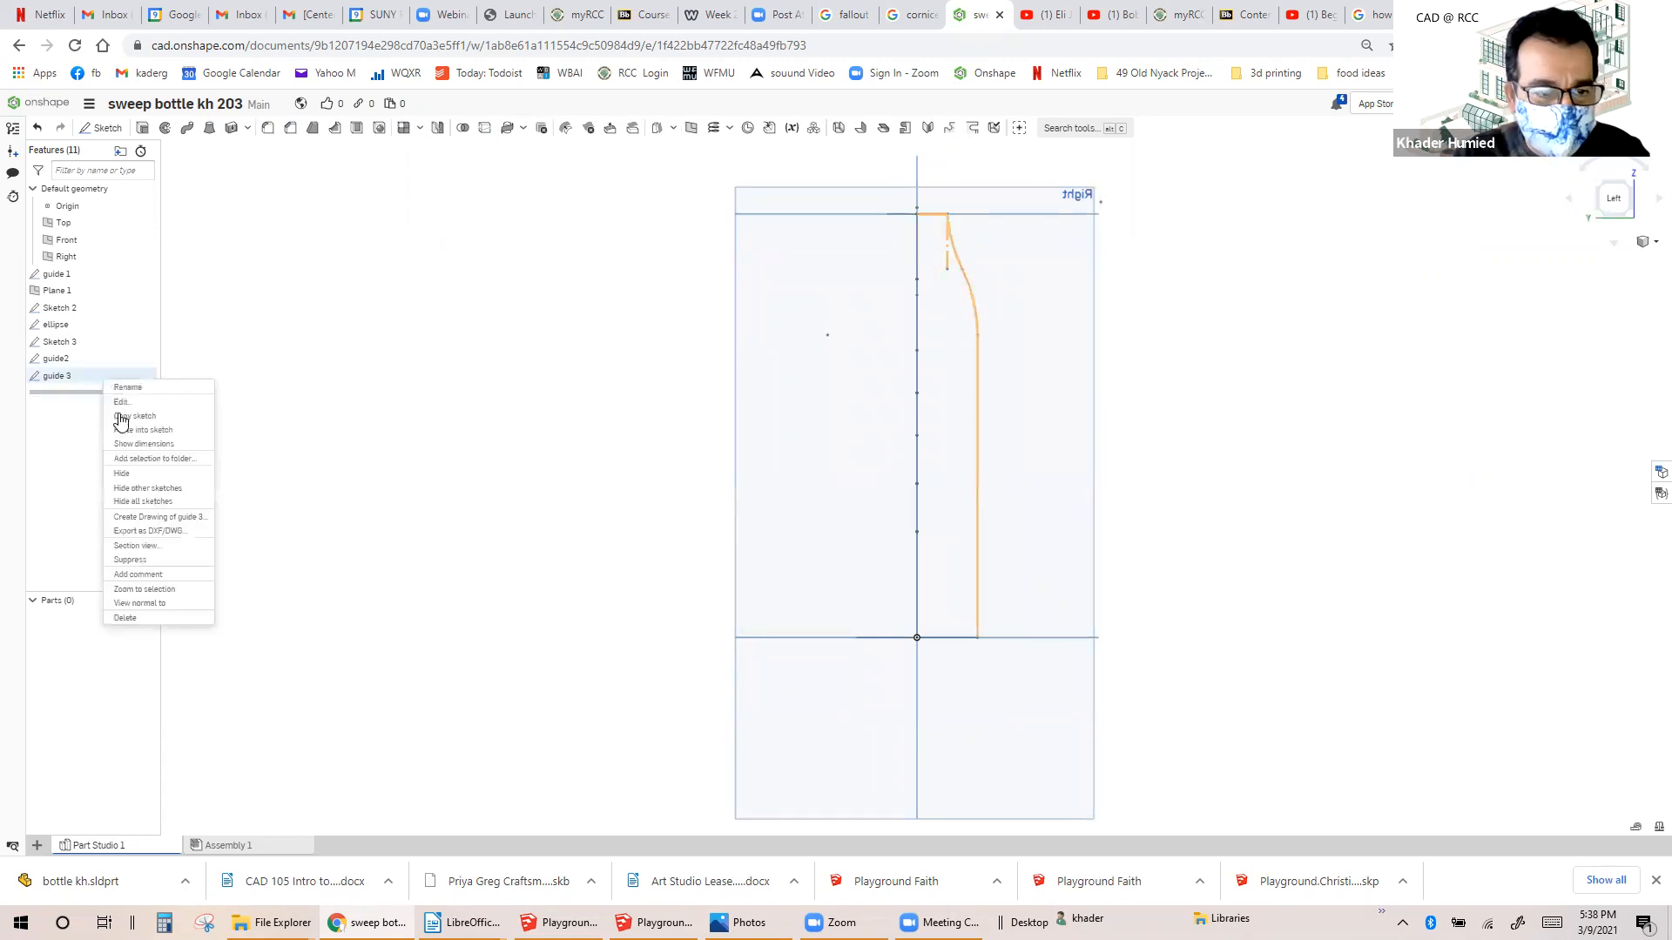
pyautogui.click(848, 322)
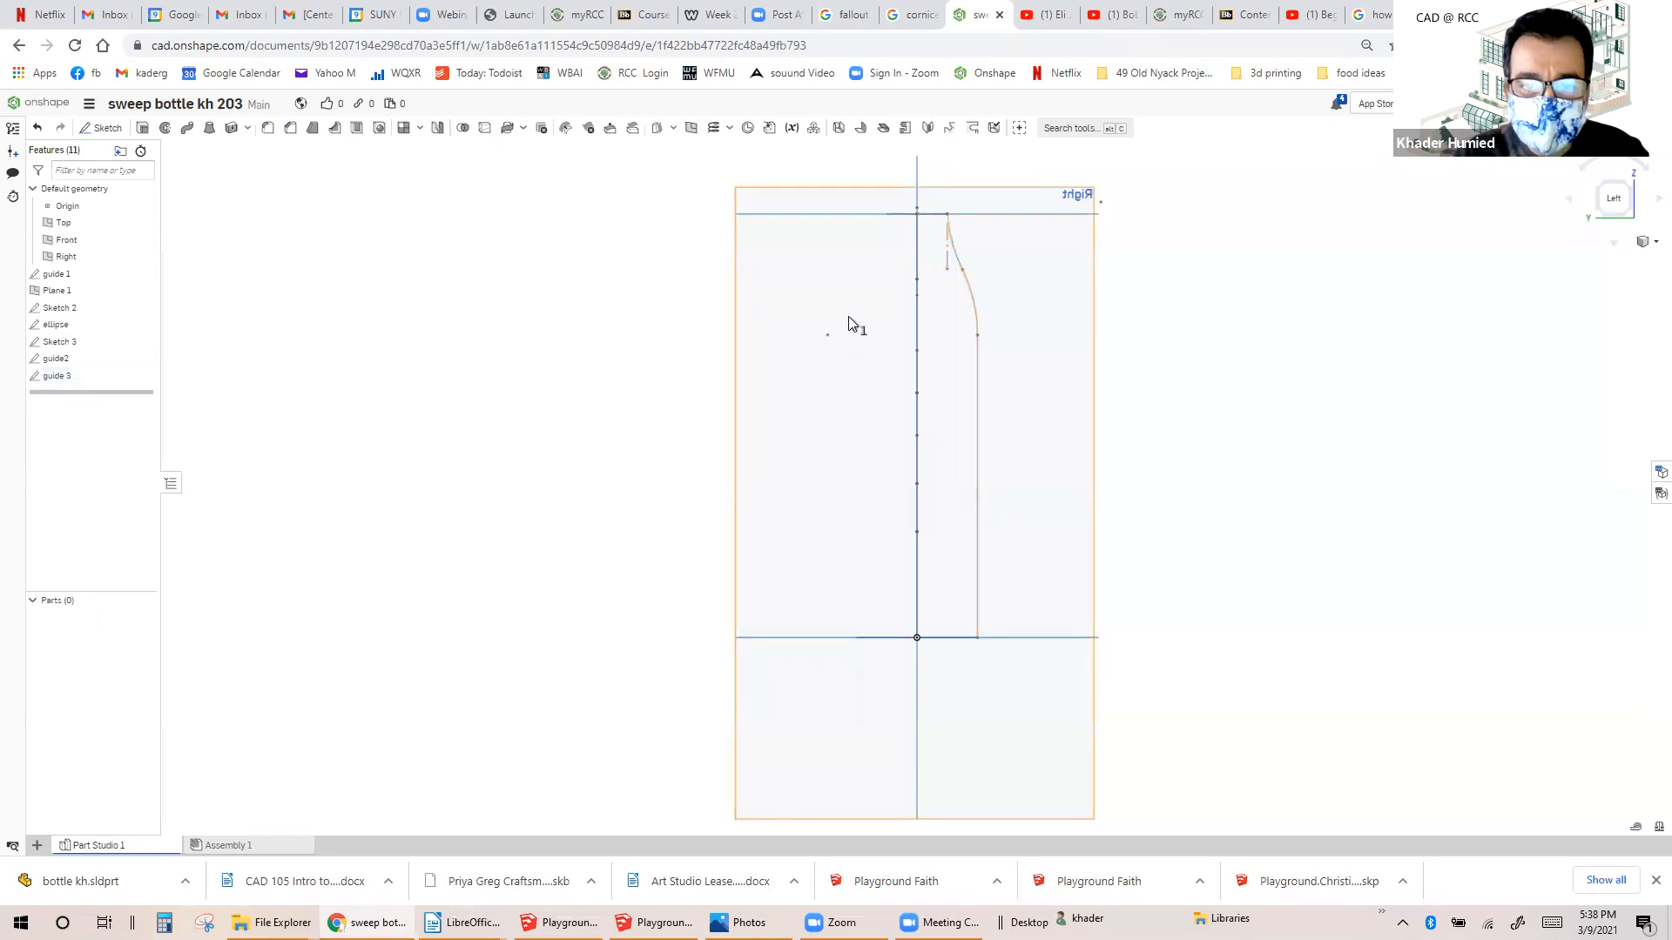
pyautogui.rightClick(849, 319)
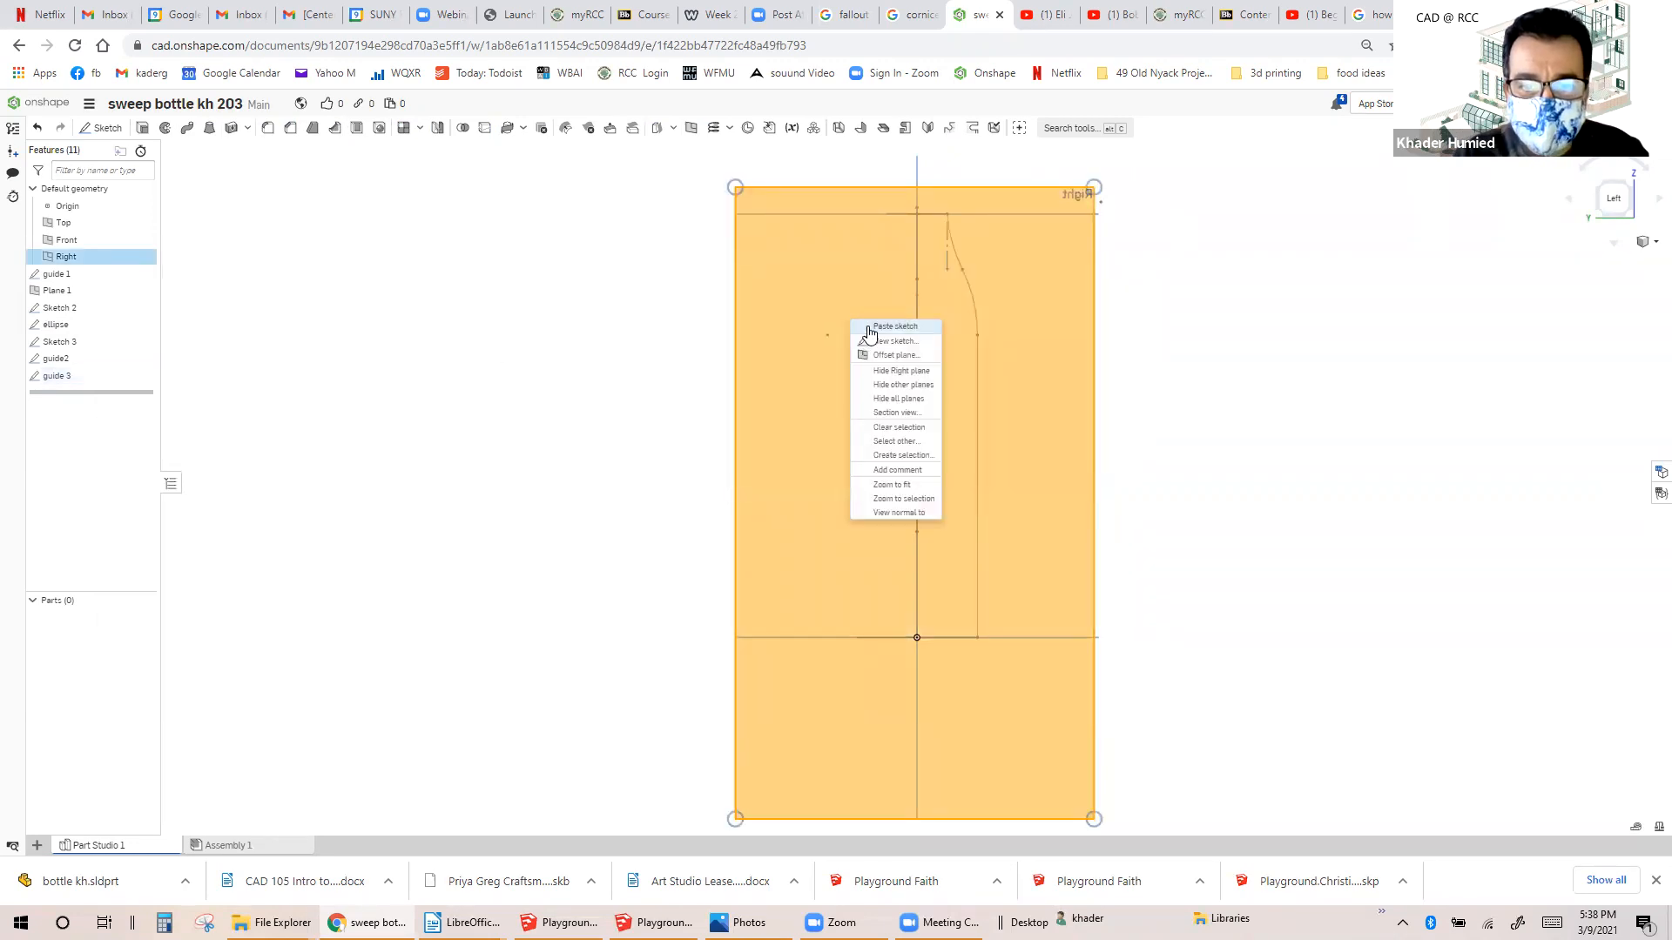
pyautogui.click(866, 325)
pyautogui.scroll(-2, 723, 249)
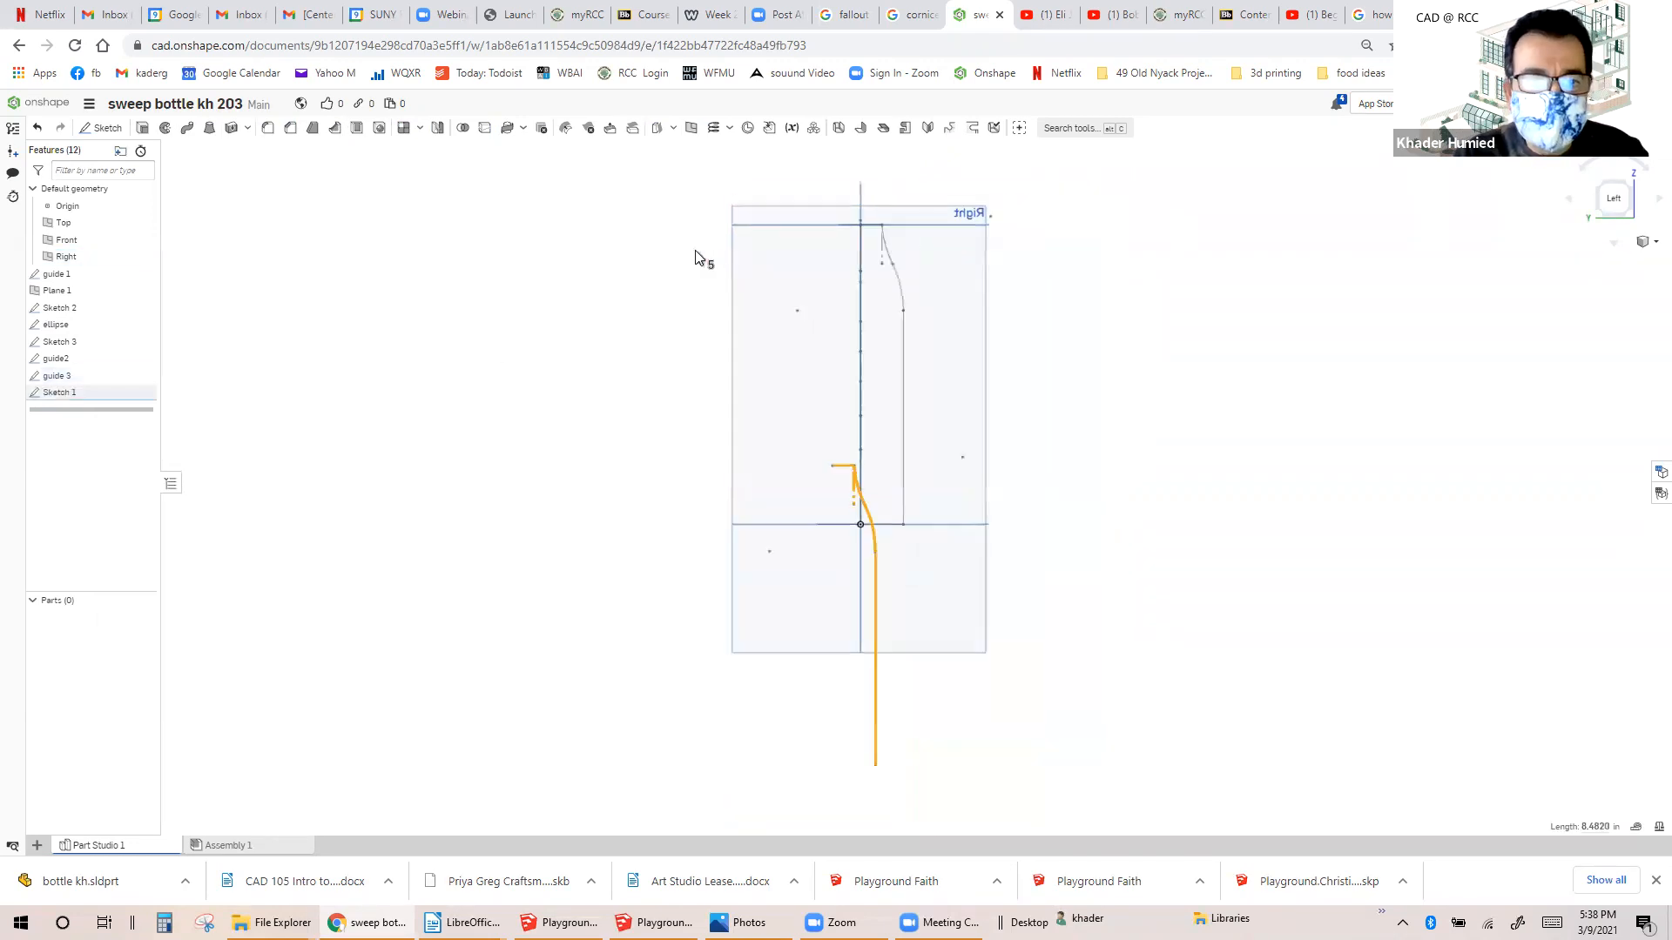
pyautogui.scroll(-1, 679, 253)
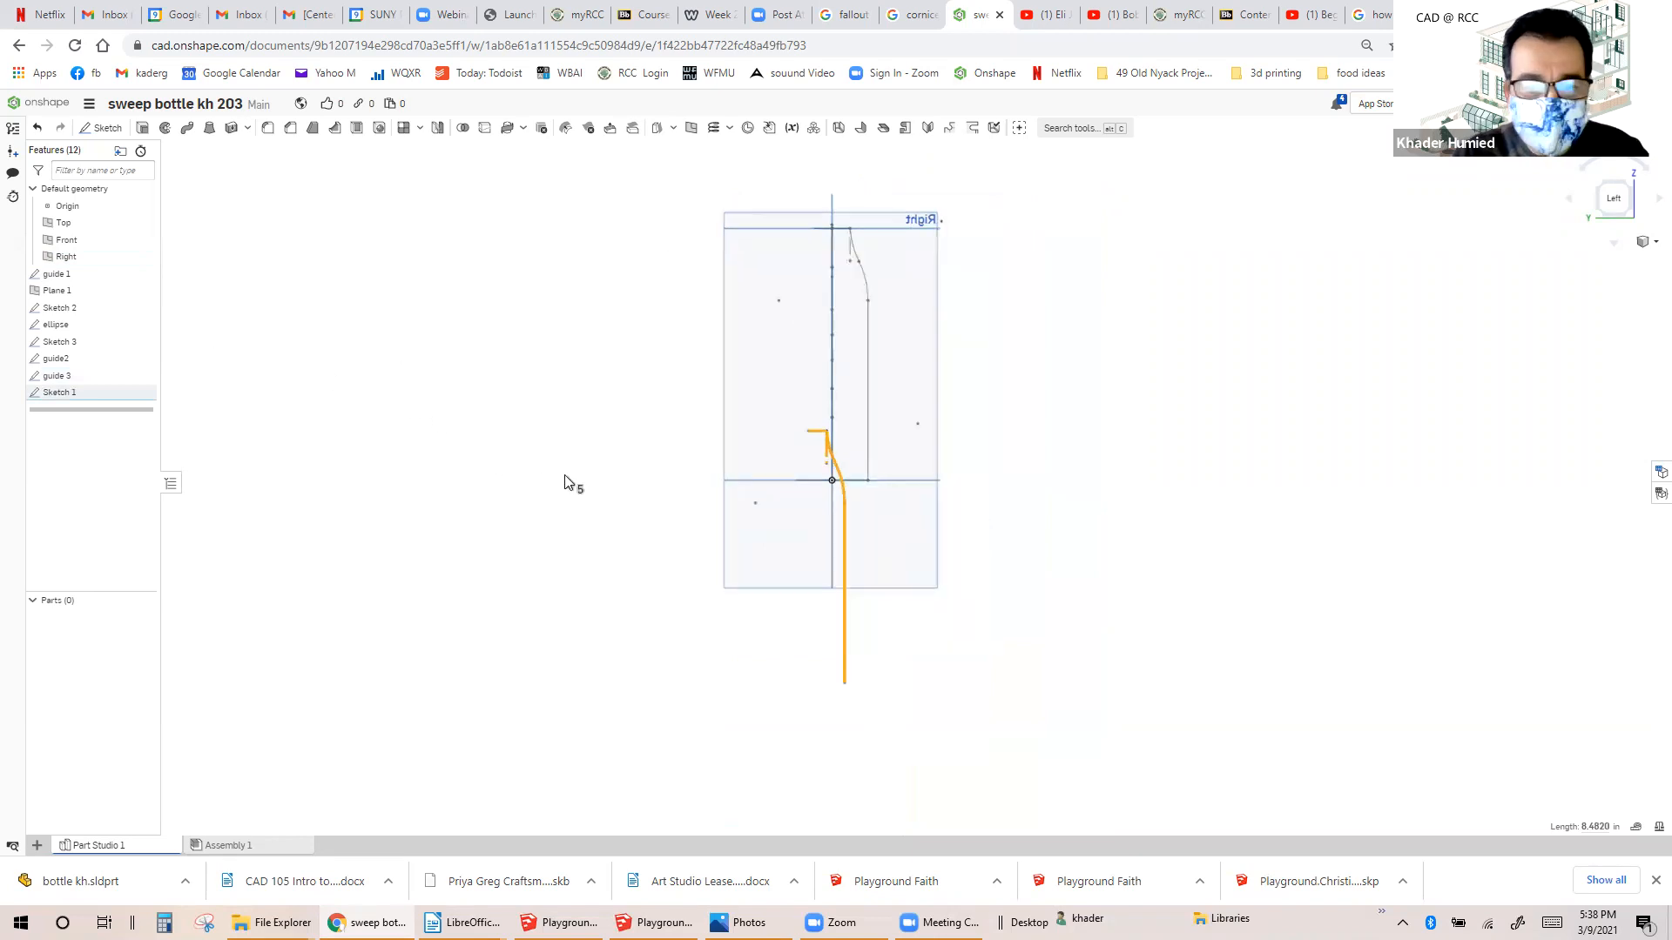
# Rename the pasted sketch "guide 4".
pyautogui.rightClick(98, 397)
pyautogui.click(121, 406)
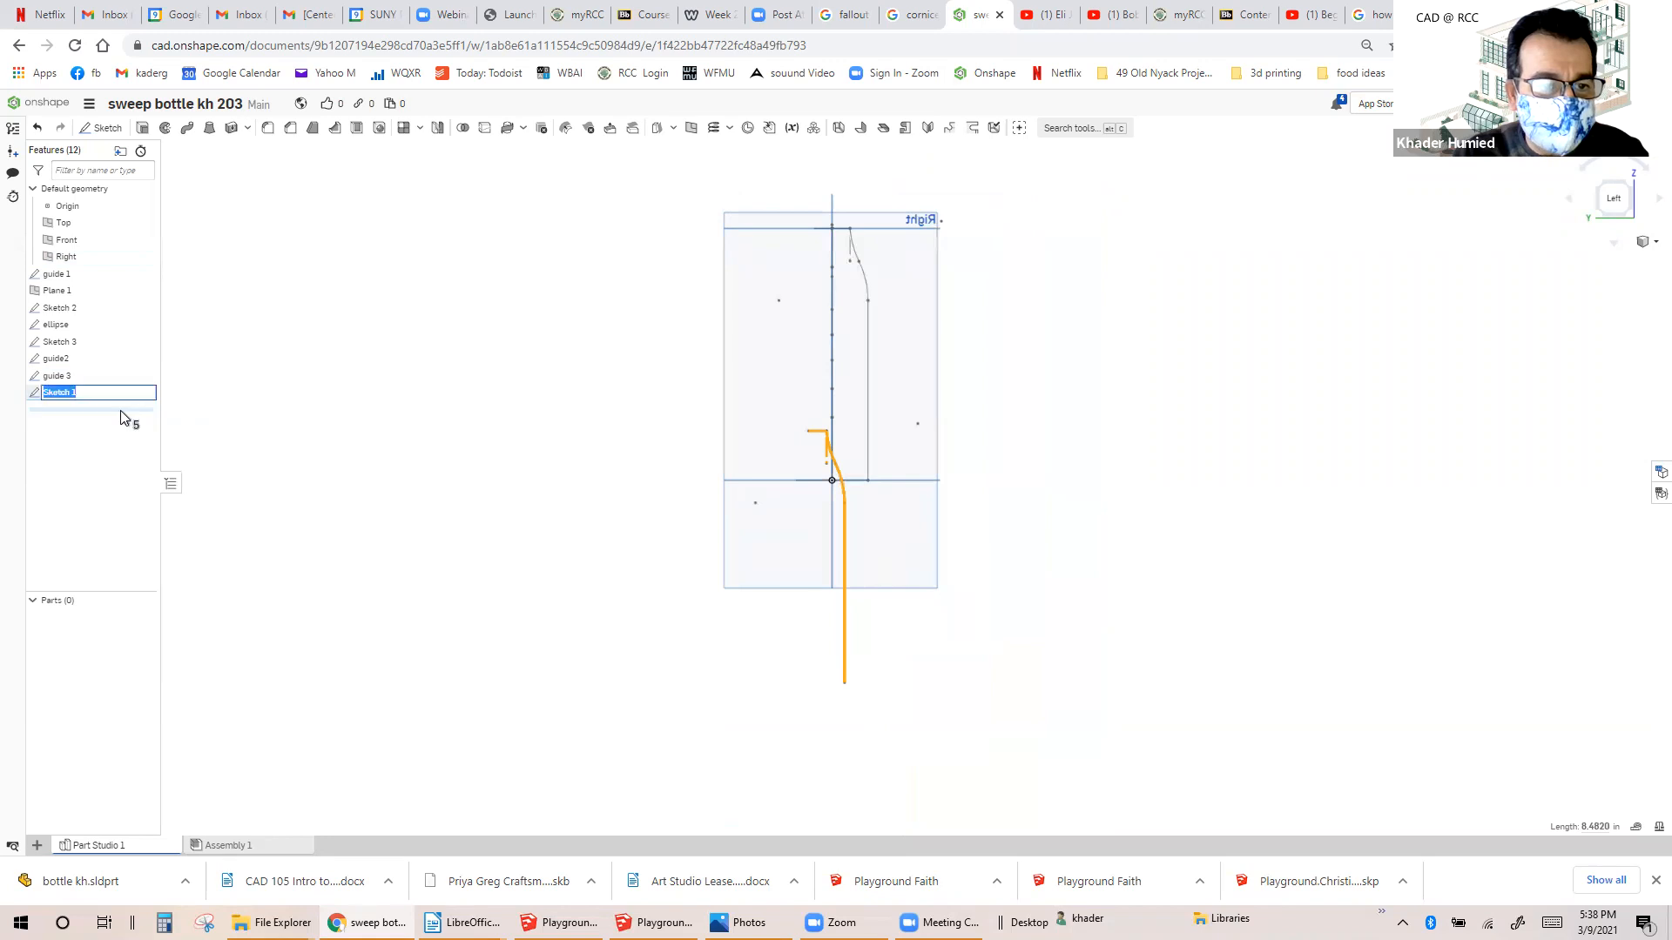
pyautogui.write('guide')
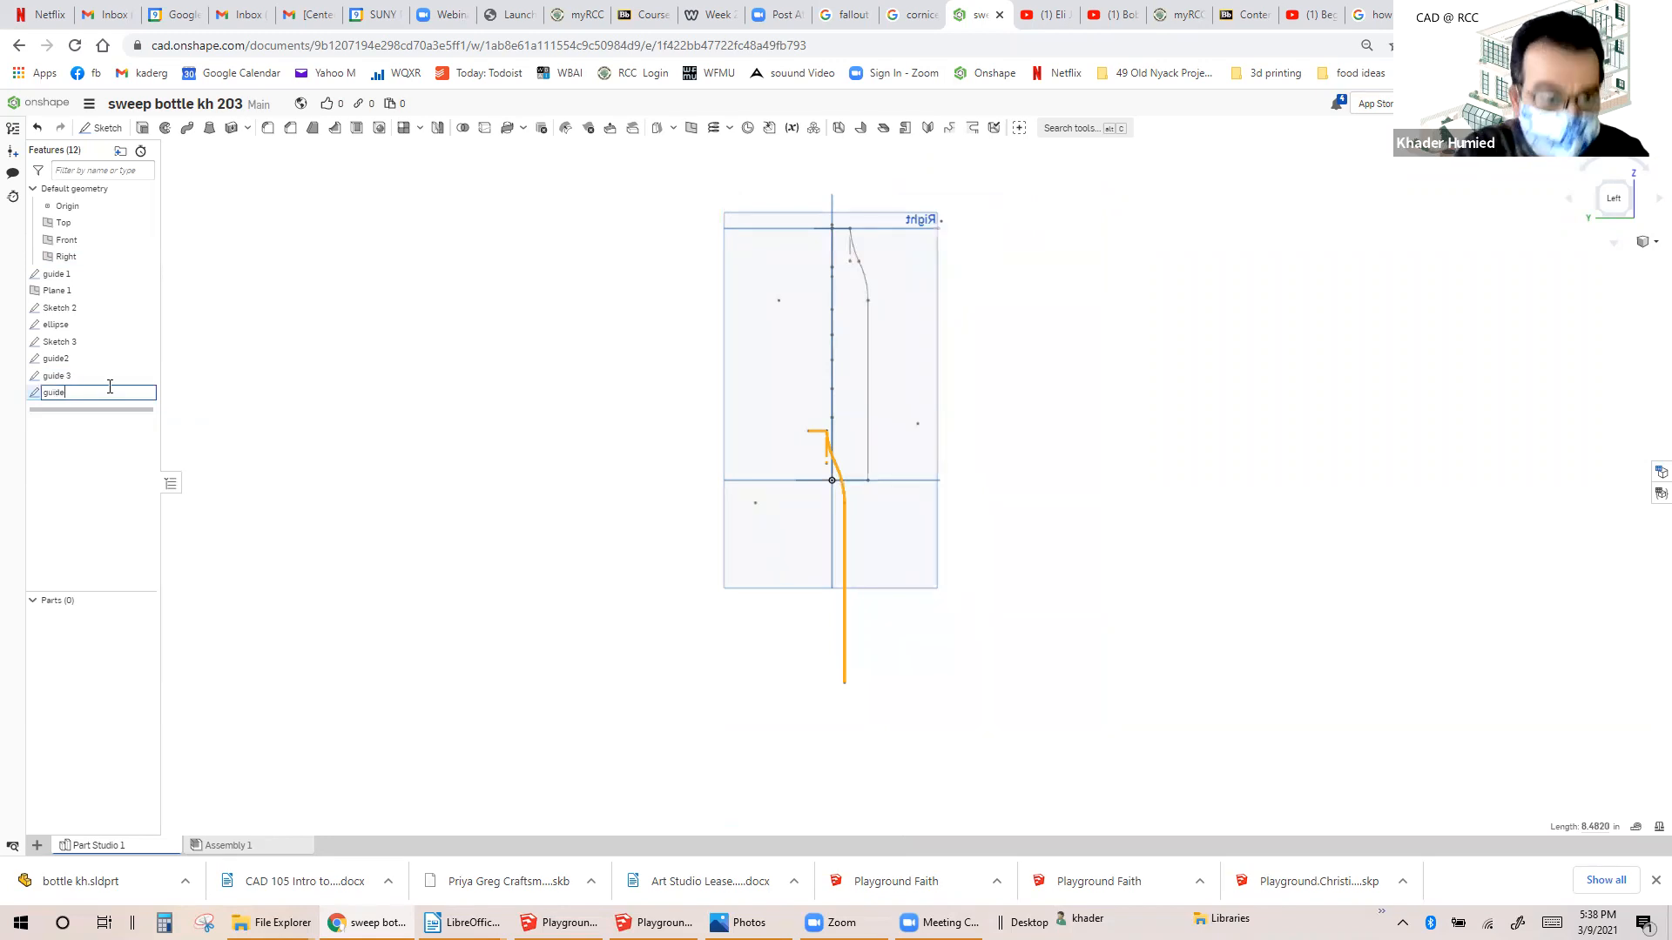
pyautogui.write(' 4')
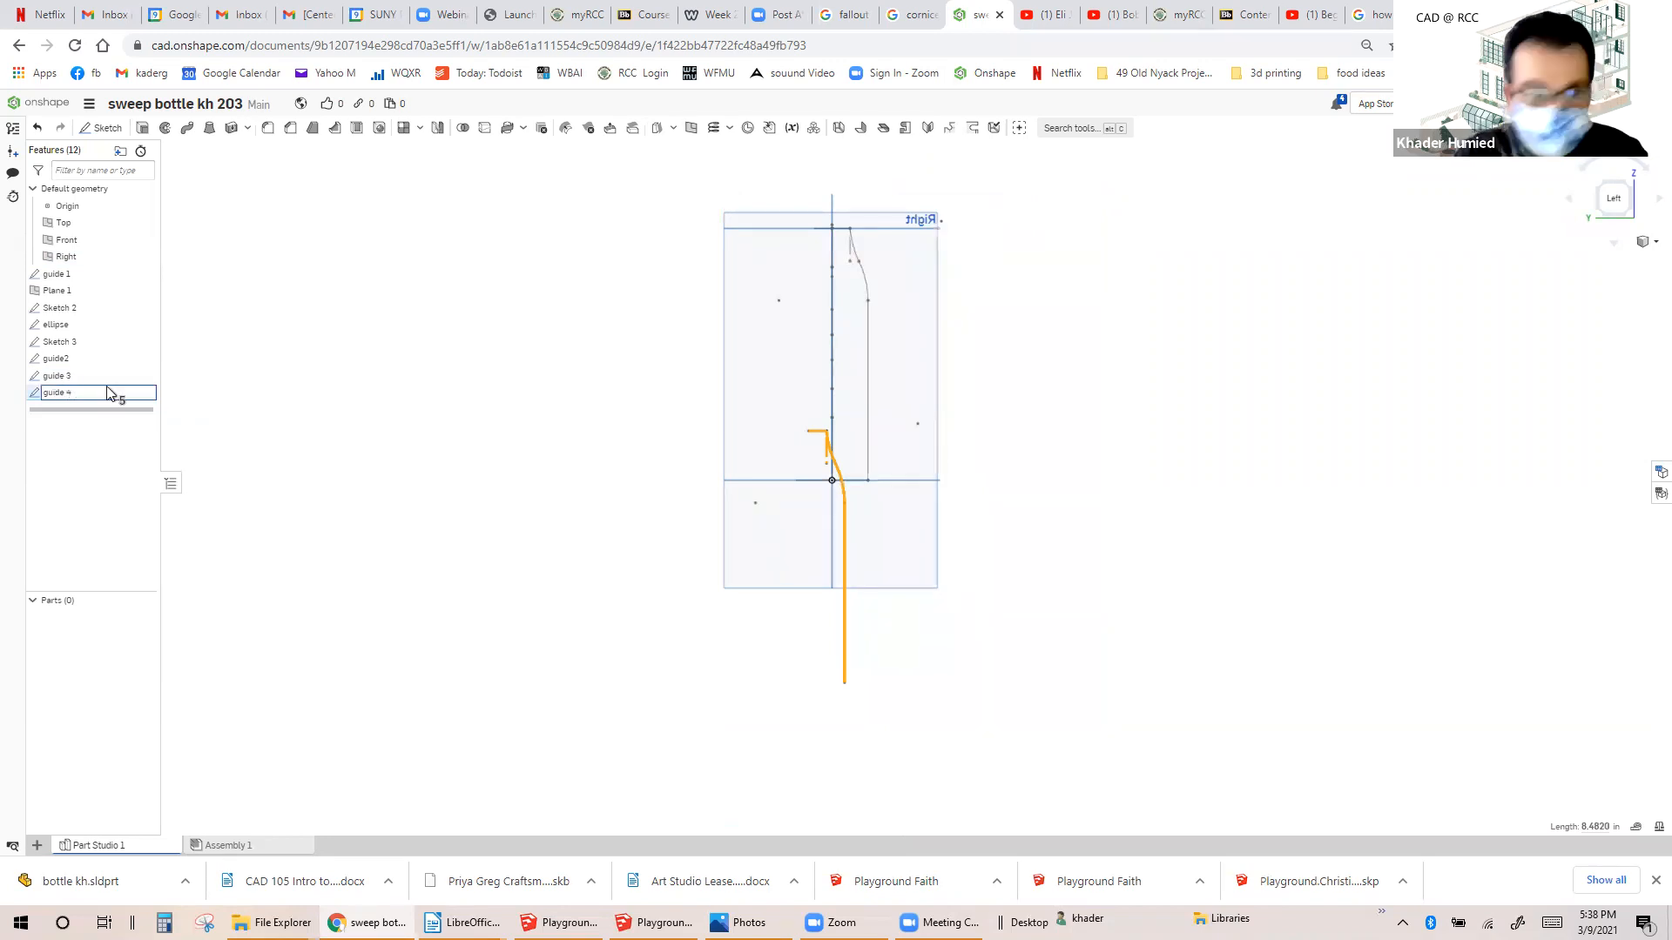
pyautogui.press('Return')
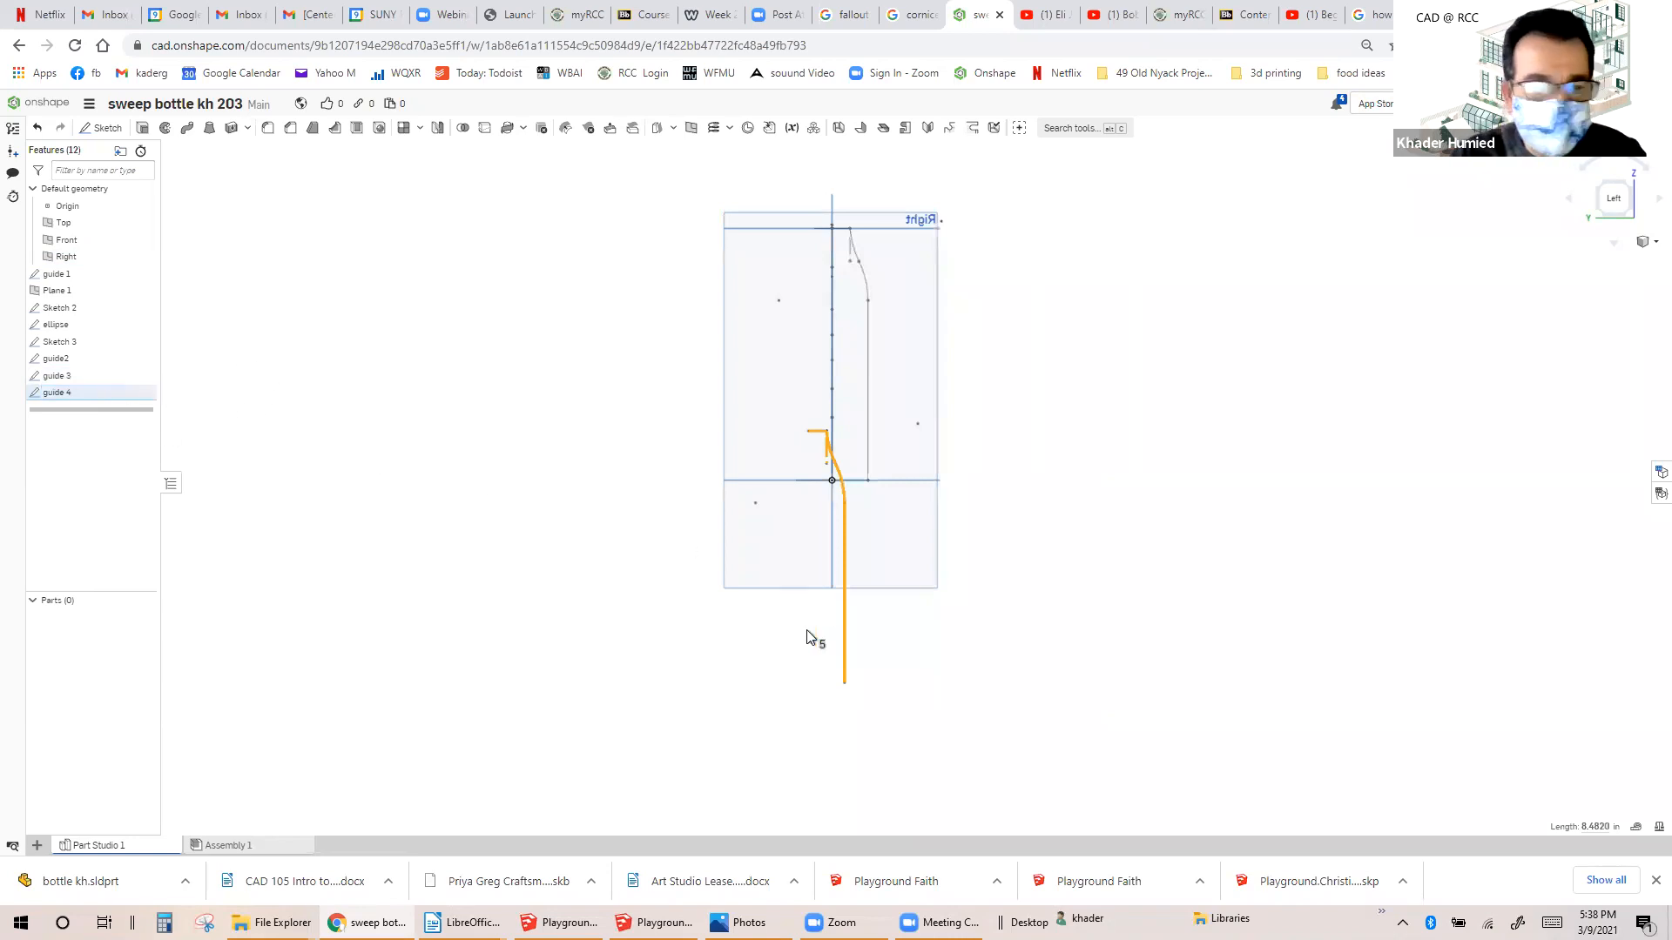
# Open the guide 4 sketch for editing.
pyautogui.scroll(4, 832, 601)
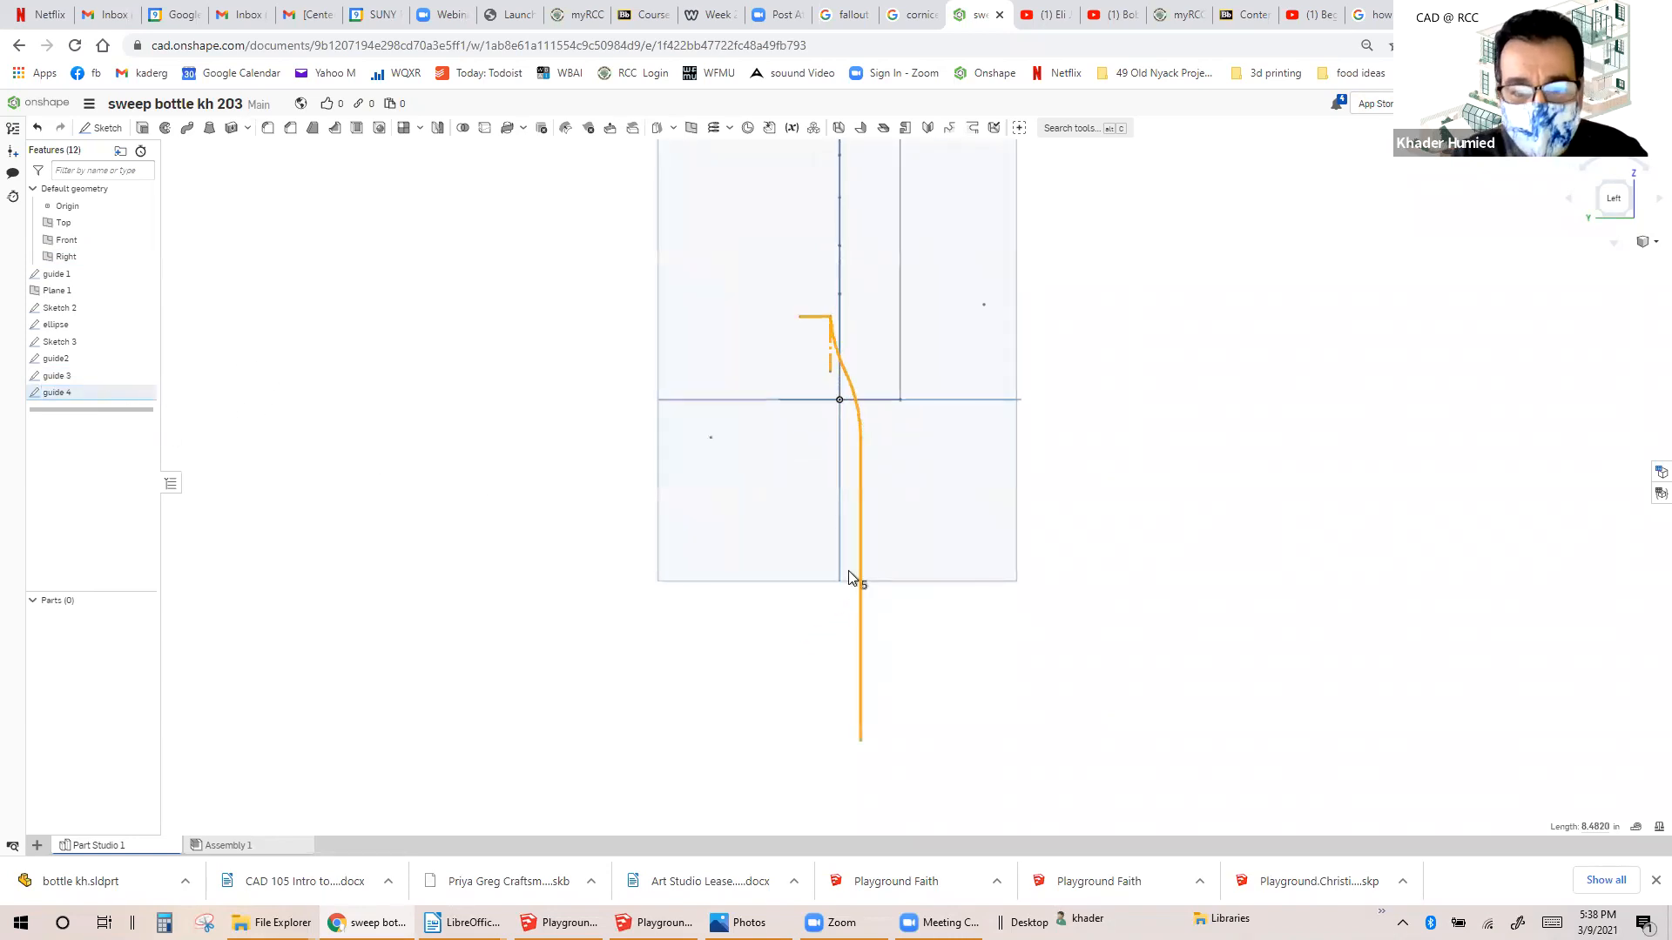
pyautogui.rightClick(109, 399)
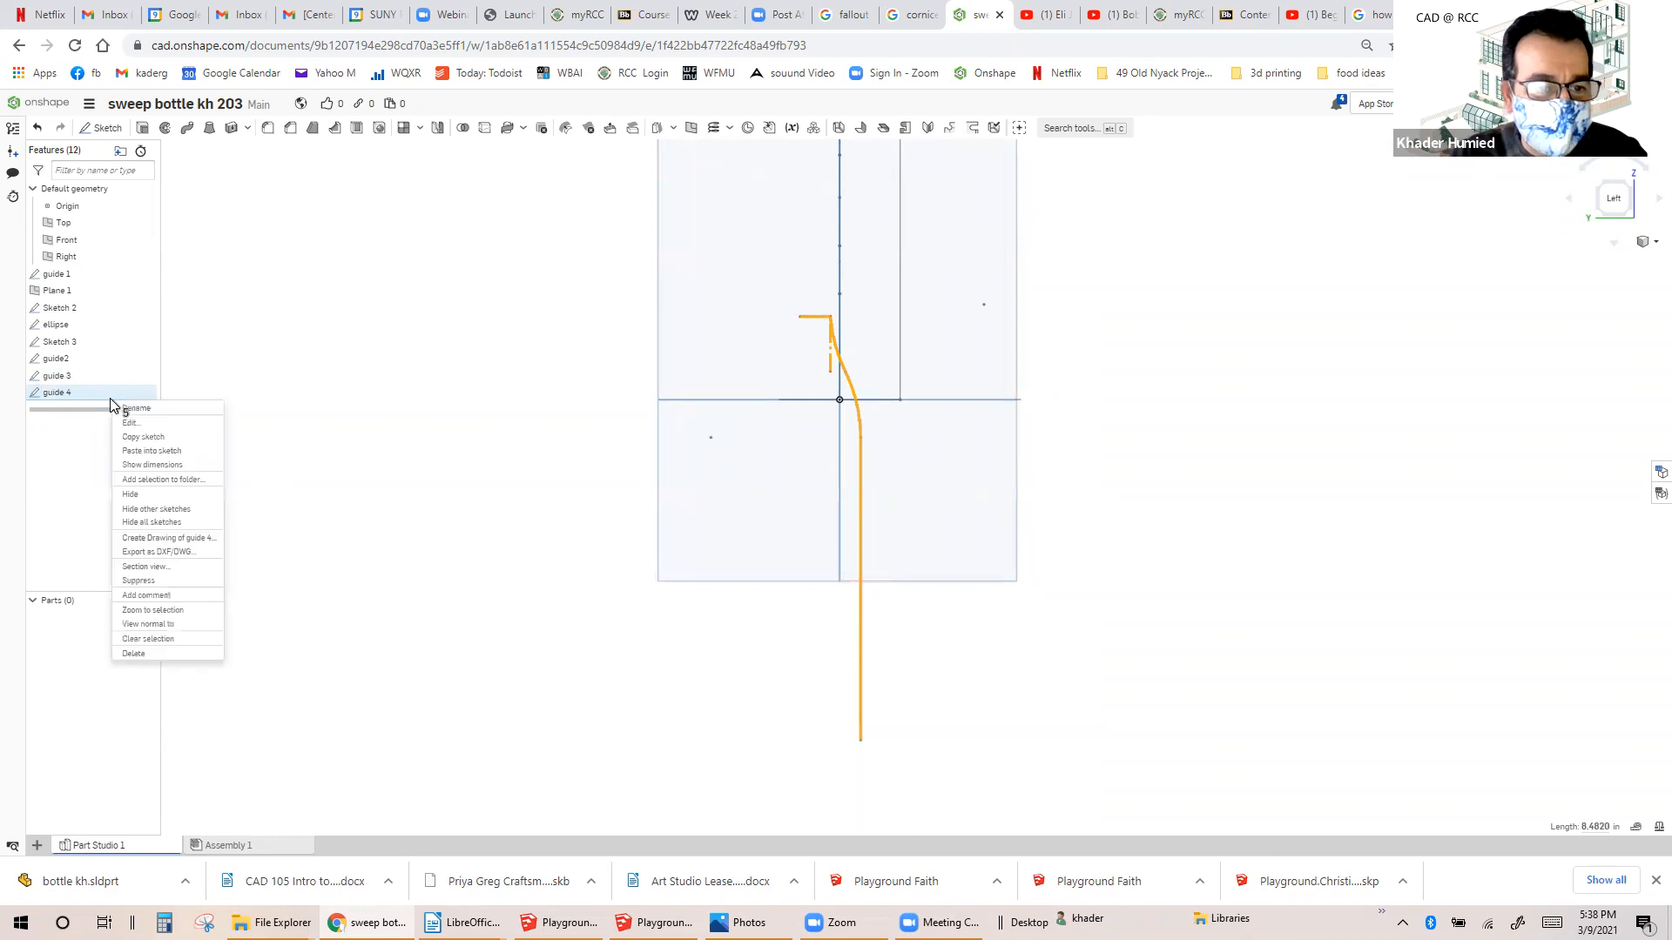
pyautogui.click(129, 425)
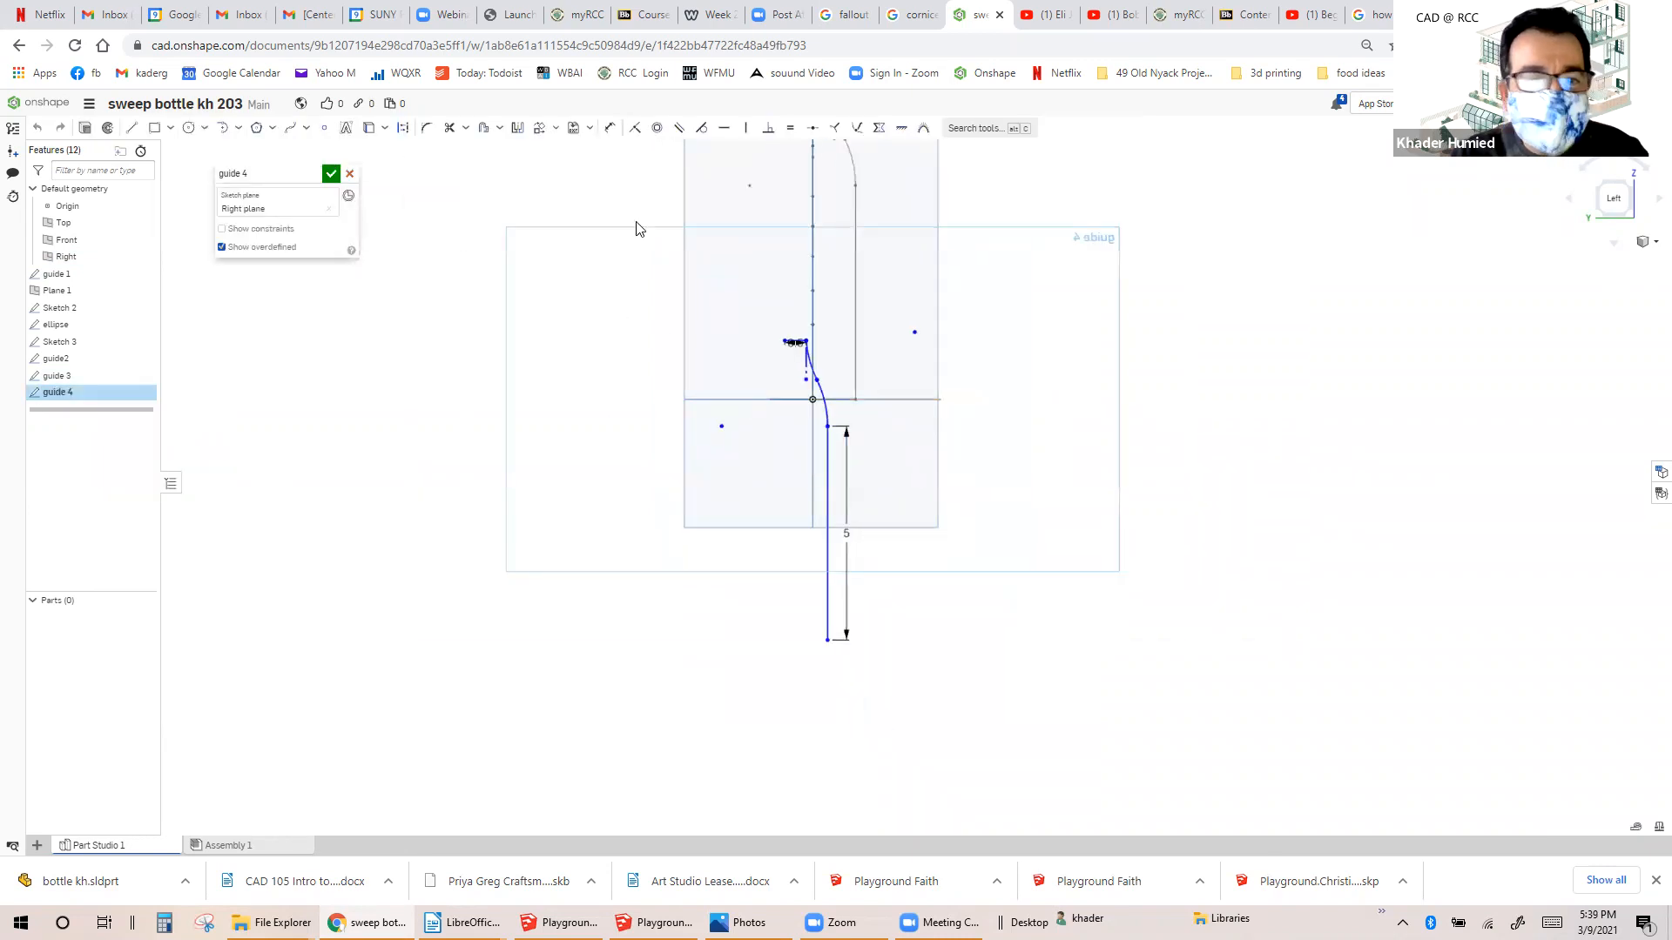
# Move all guide 4 geometry vertically so its straight line starts on the base level, and finish the sketch.
pyautogui.moveTo(673, 292); pyautogui.dragTo(937, 686)
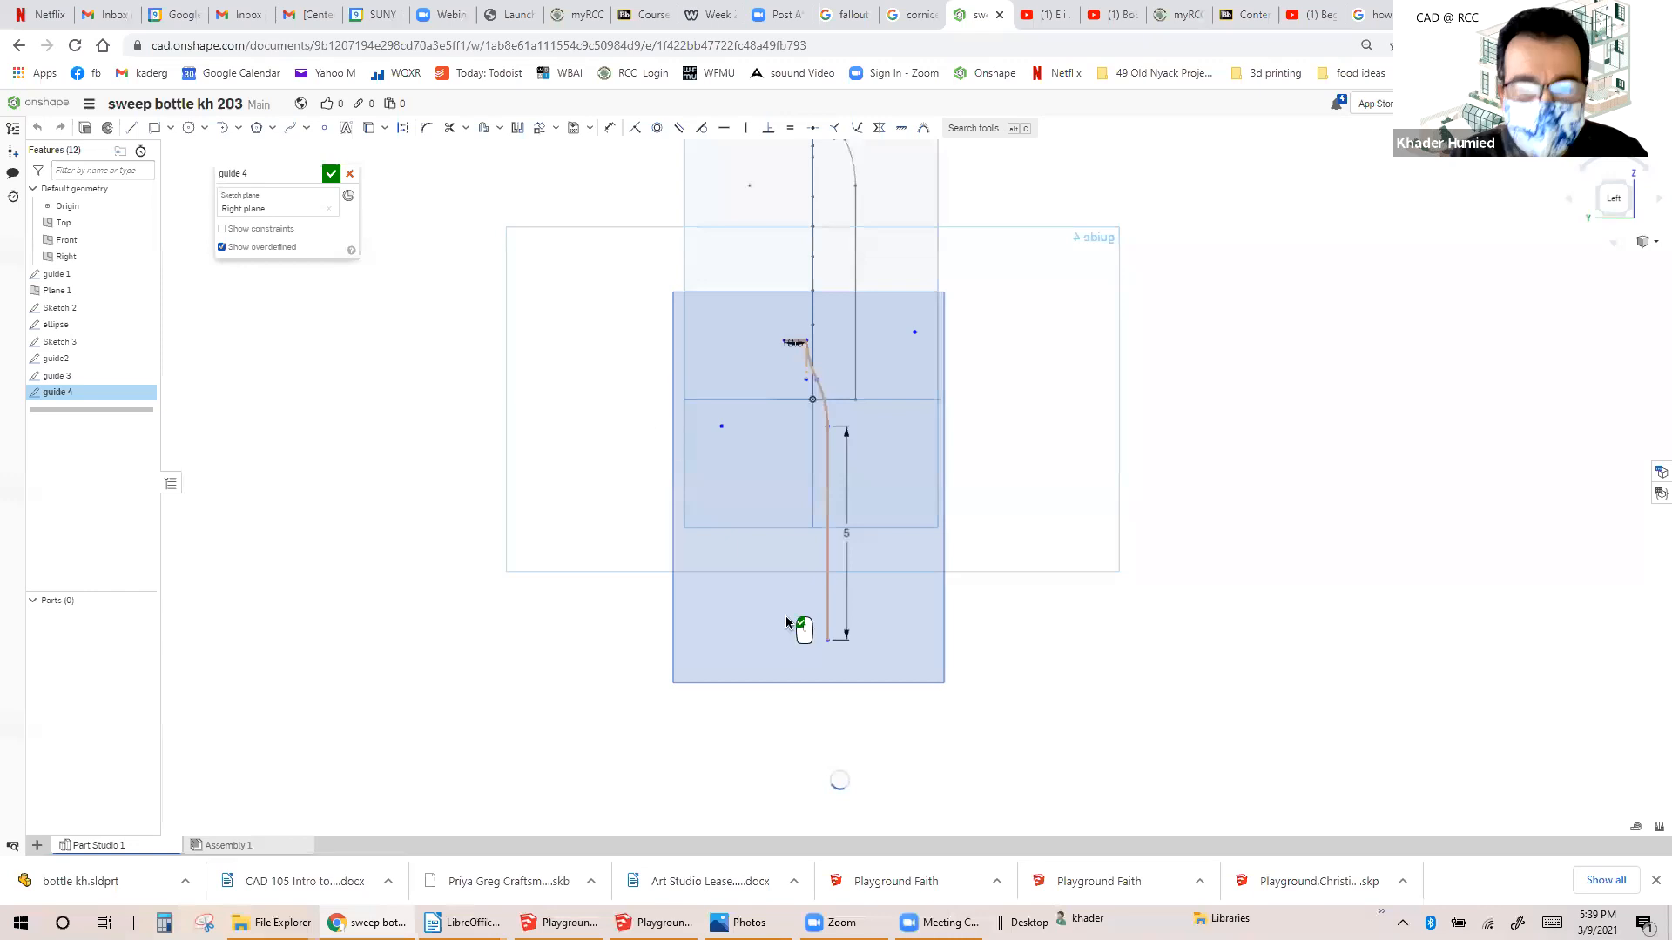
pyautogui.moveTo(803, 526); pyautogui.dragTo(810, 389)
pyautogui.click(332, 174)
pyautogui.scroll(-1, 996, 548)
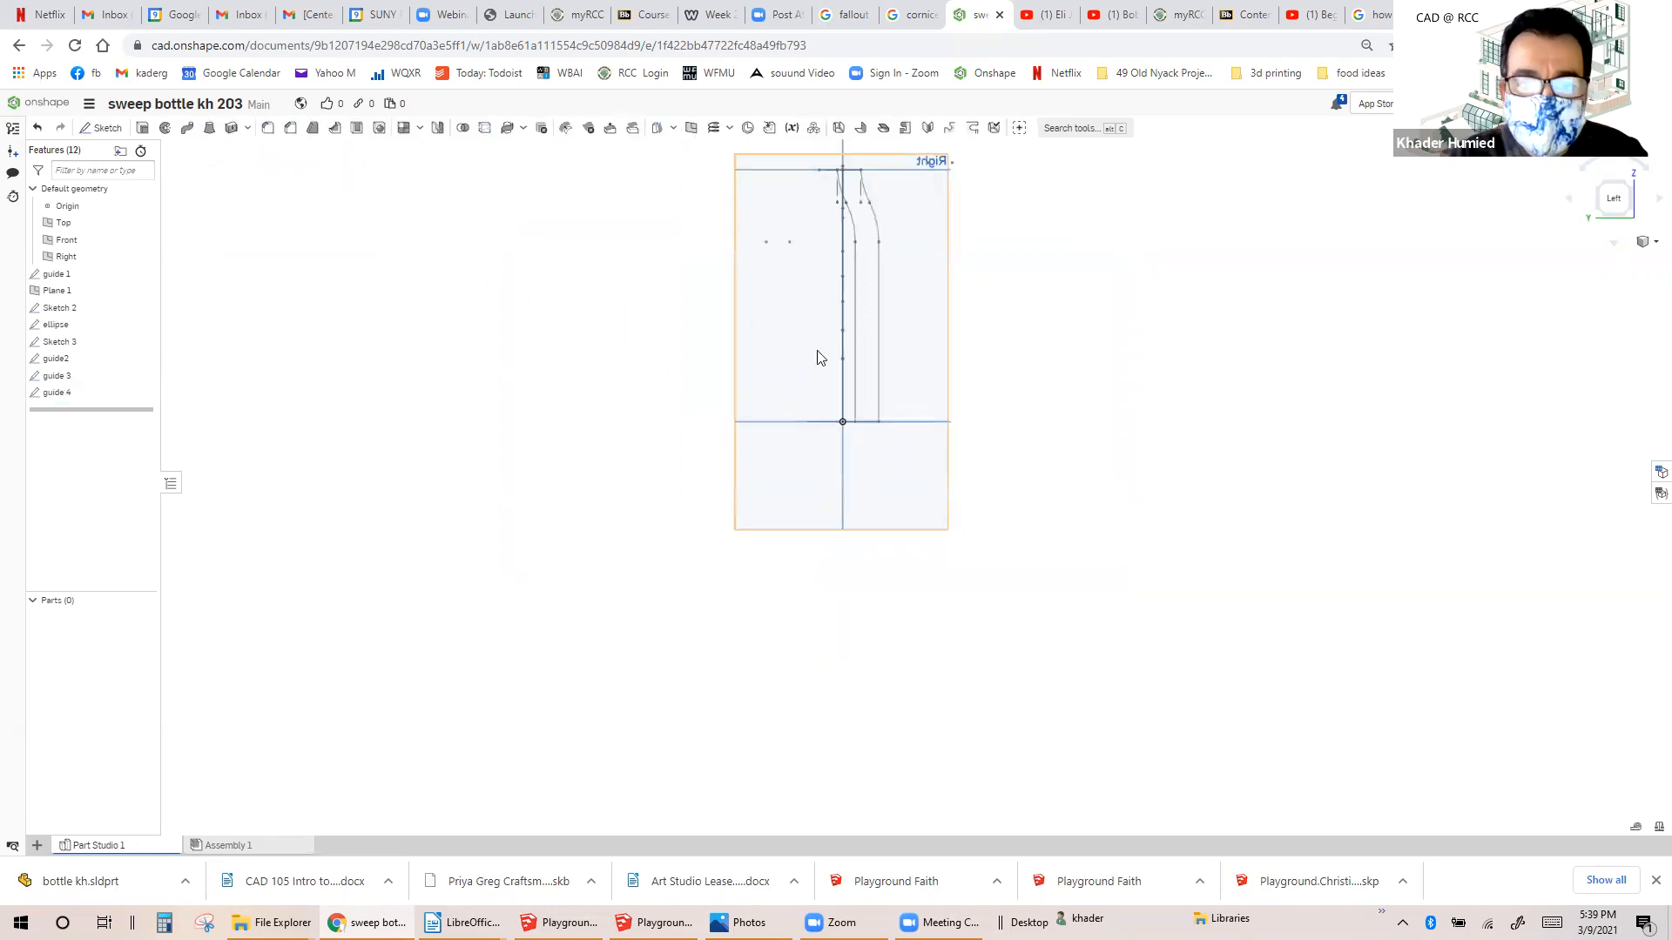
# Reopen guide 4, move its entire profile horizontally across the origin to the side opposite guide 3, and finish the sketch.
pyautogui.rightClick(84, 393)
pyautogui.click(97, 416)
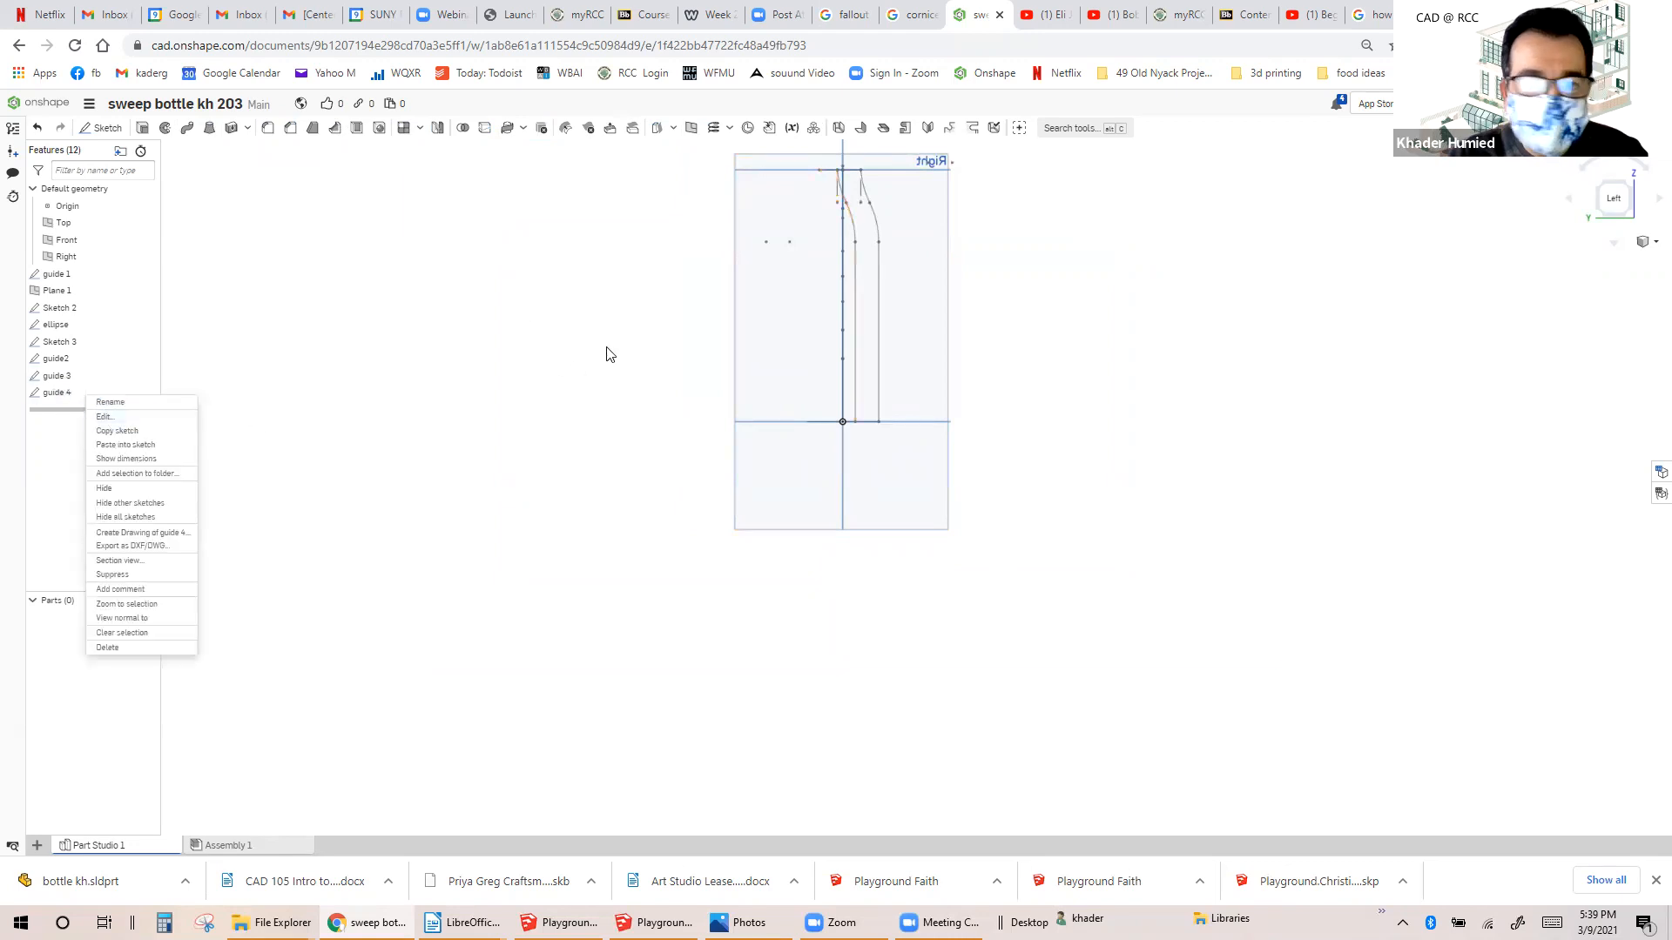
pyautogui.moveTo(748, 161)
pyautogui.mouseDown()
pyautogui.moveTo(874, 446)
pyautogui.moveTo(896, 427)
pyautogui.mouseUp()
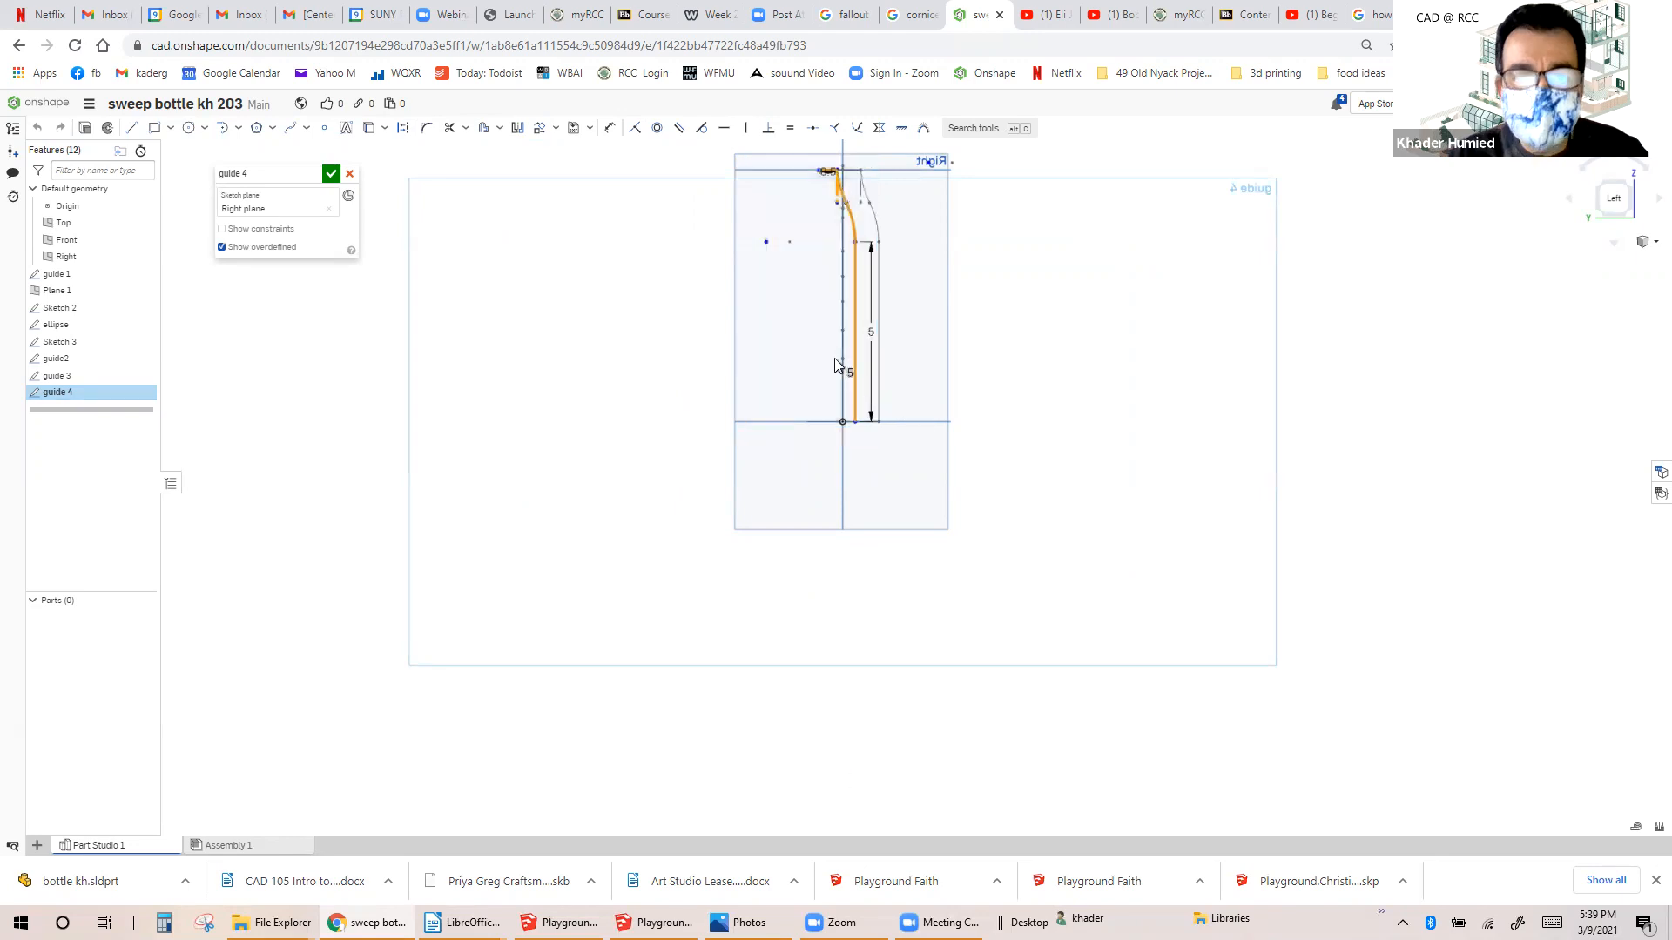
pyautogui.click(539, 128)
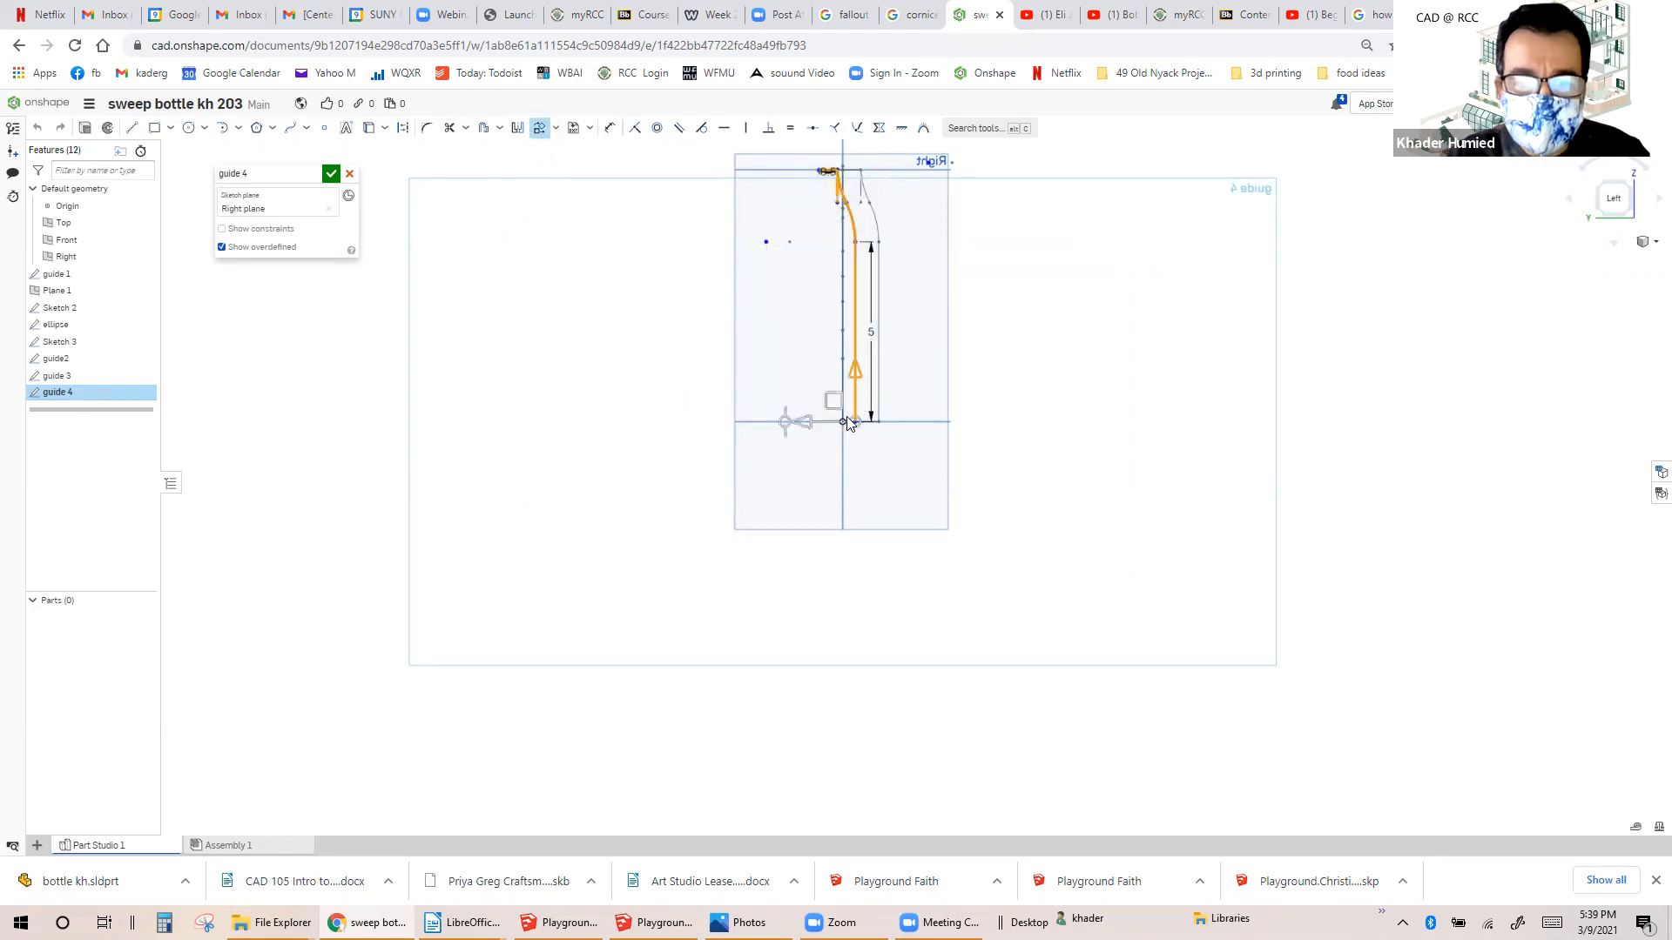
pyautogui.moveTo(802, 423); pyautogui.dragTo(757, 427)
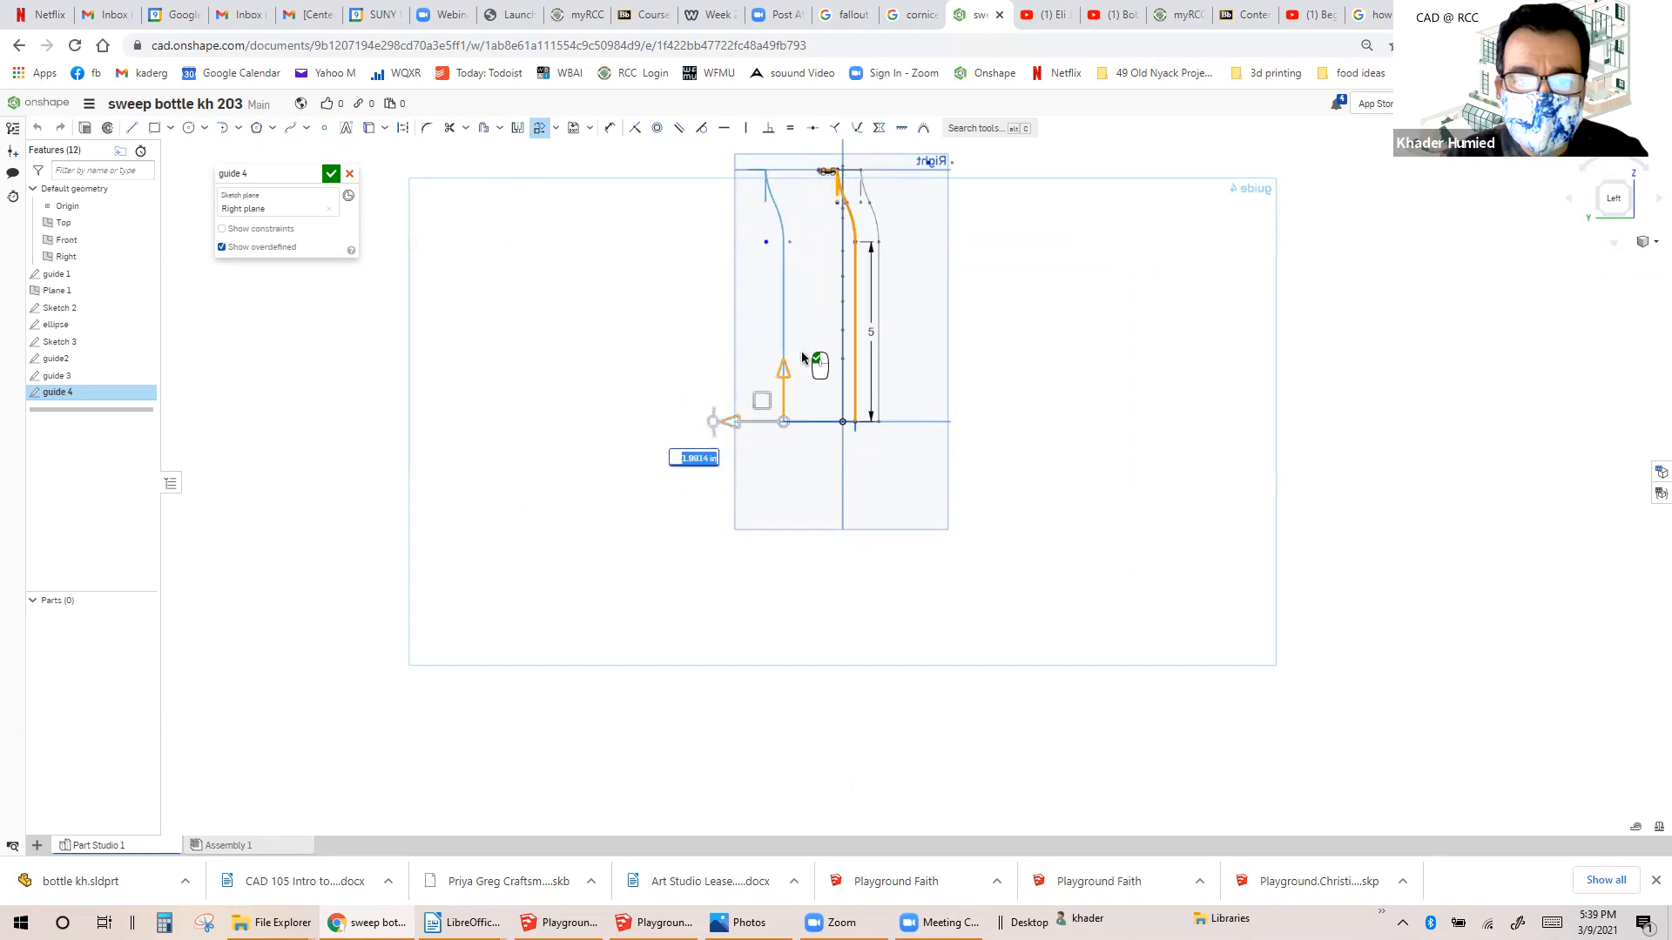
pyautogui.click(331, 174)
# Mirror guide 4's two arcs and straight line about its vertical construction line, and finish the sketch.
pyautogui.scroll(5, 766, 284)
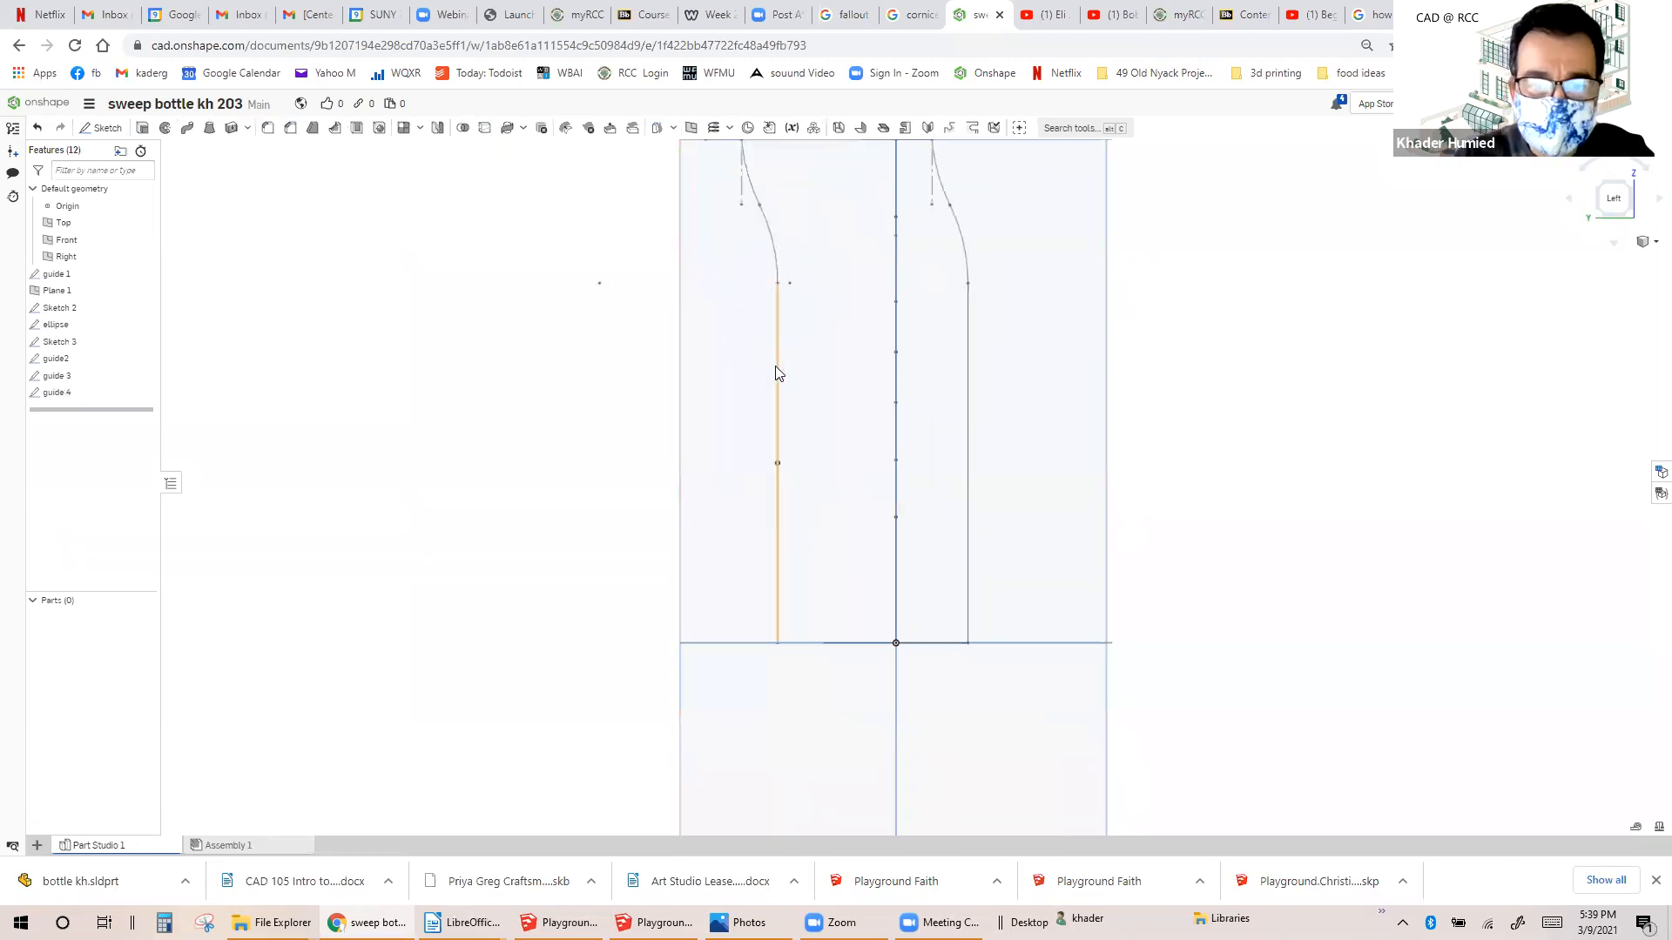
pyautogui.scroll(-1, 777, 365)
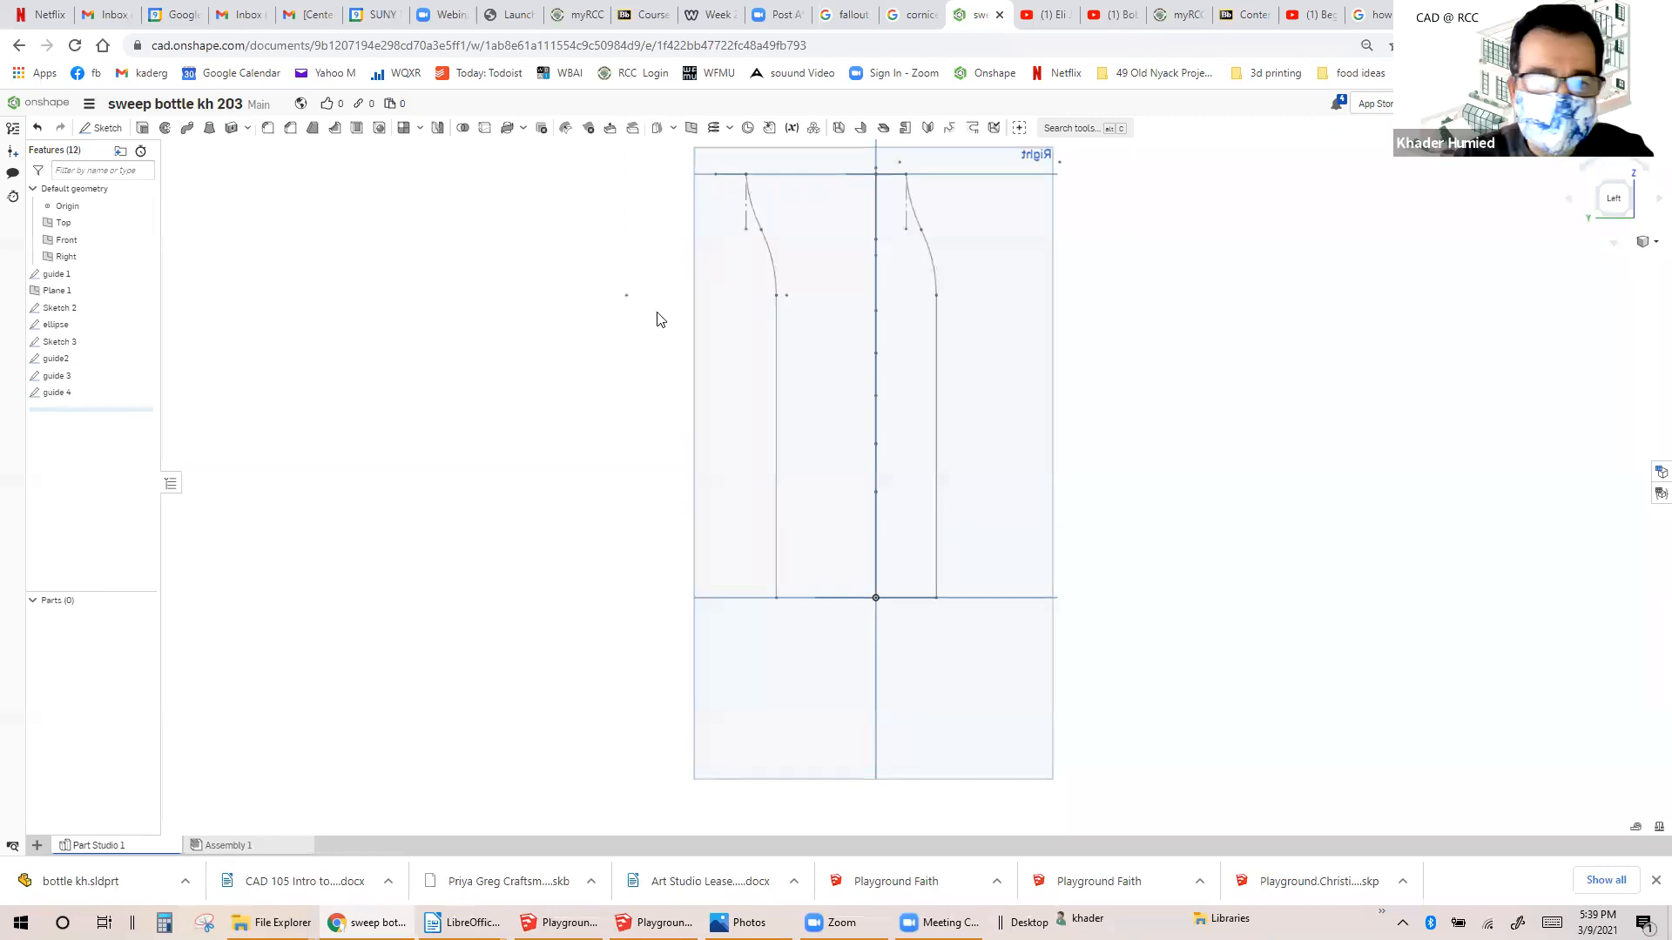
pyautogui.doubleClick(626, 295)
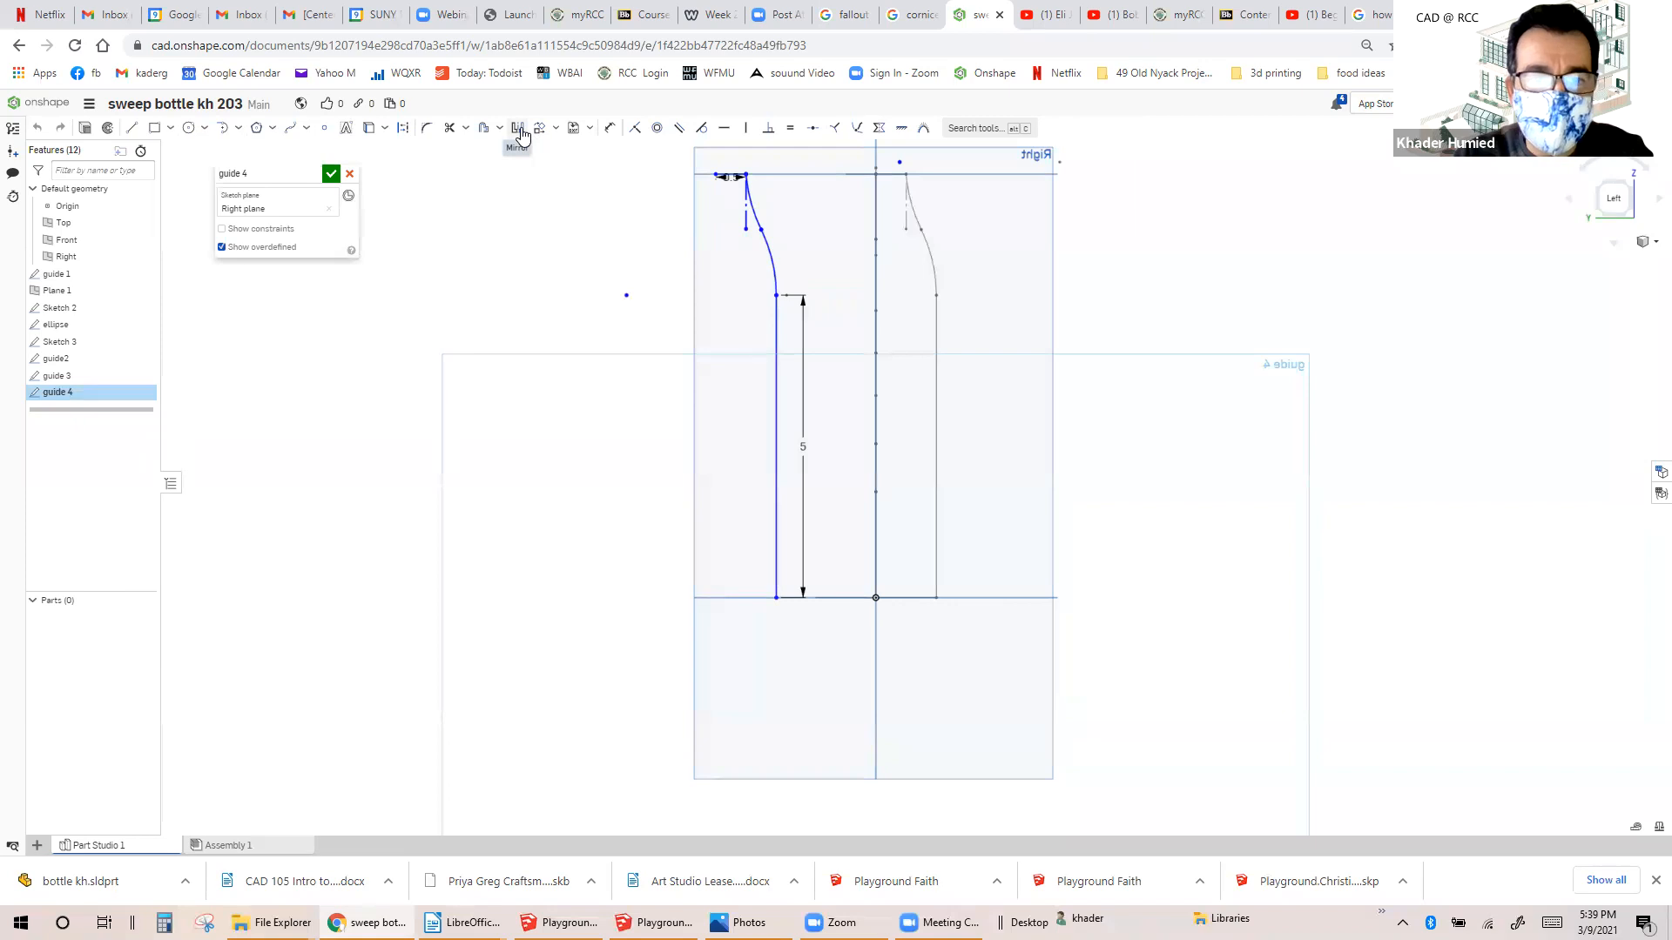
pyautogui.click(519, 131)
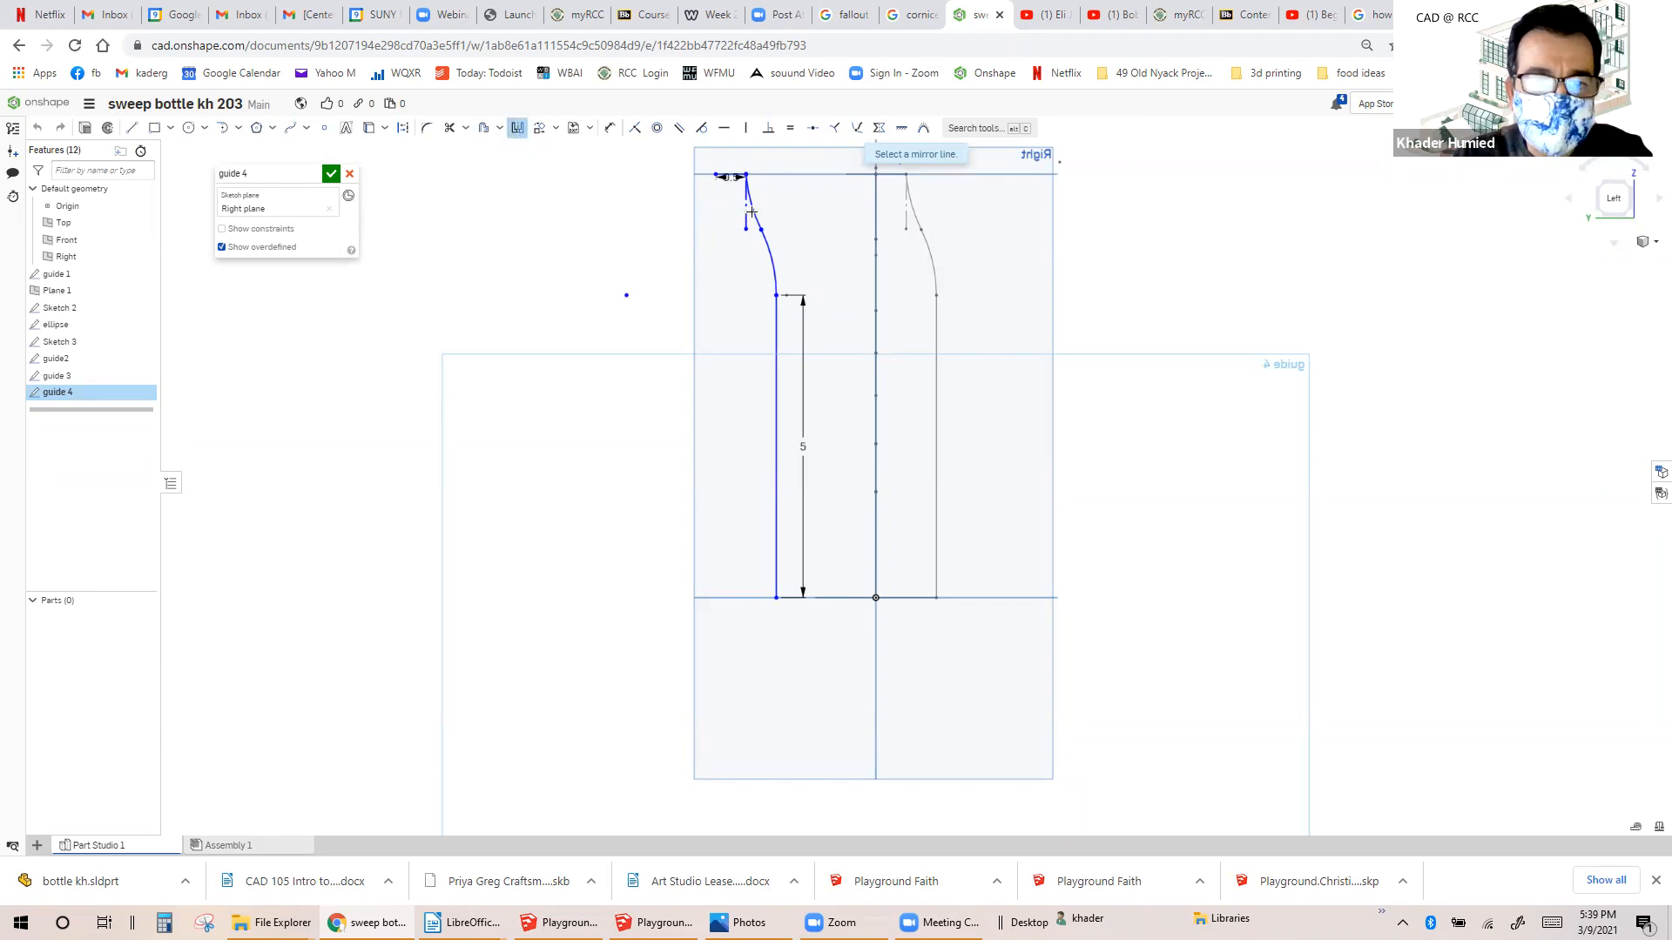
pyautogui.click(744, 216)
pyautogui.click(745, 221)
pyautogui.scroll(3, 751, 218)
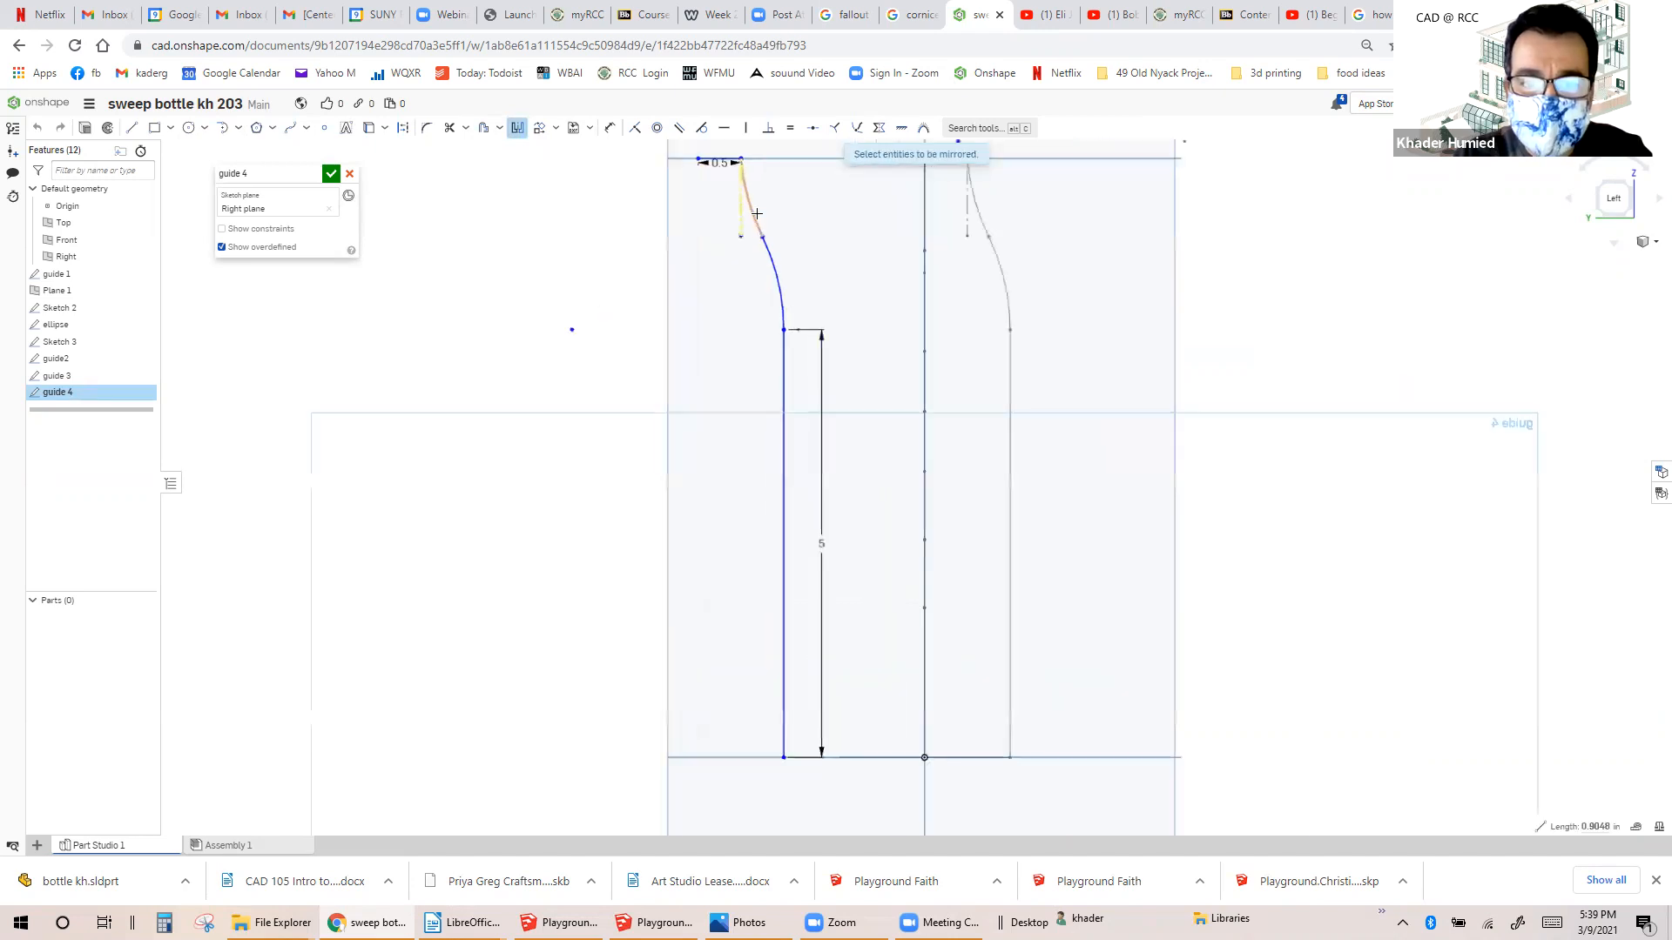
pyautogui.click(757, 217)
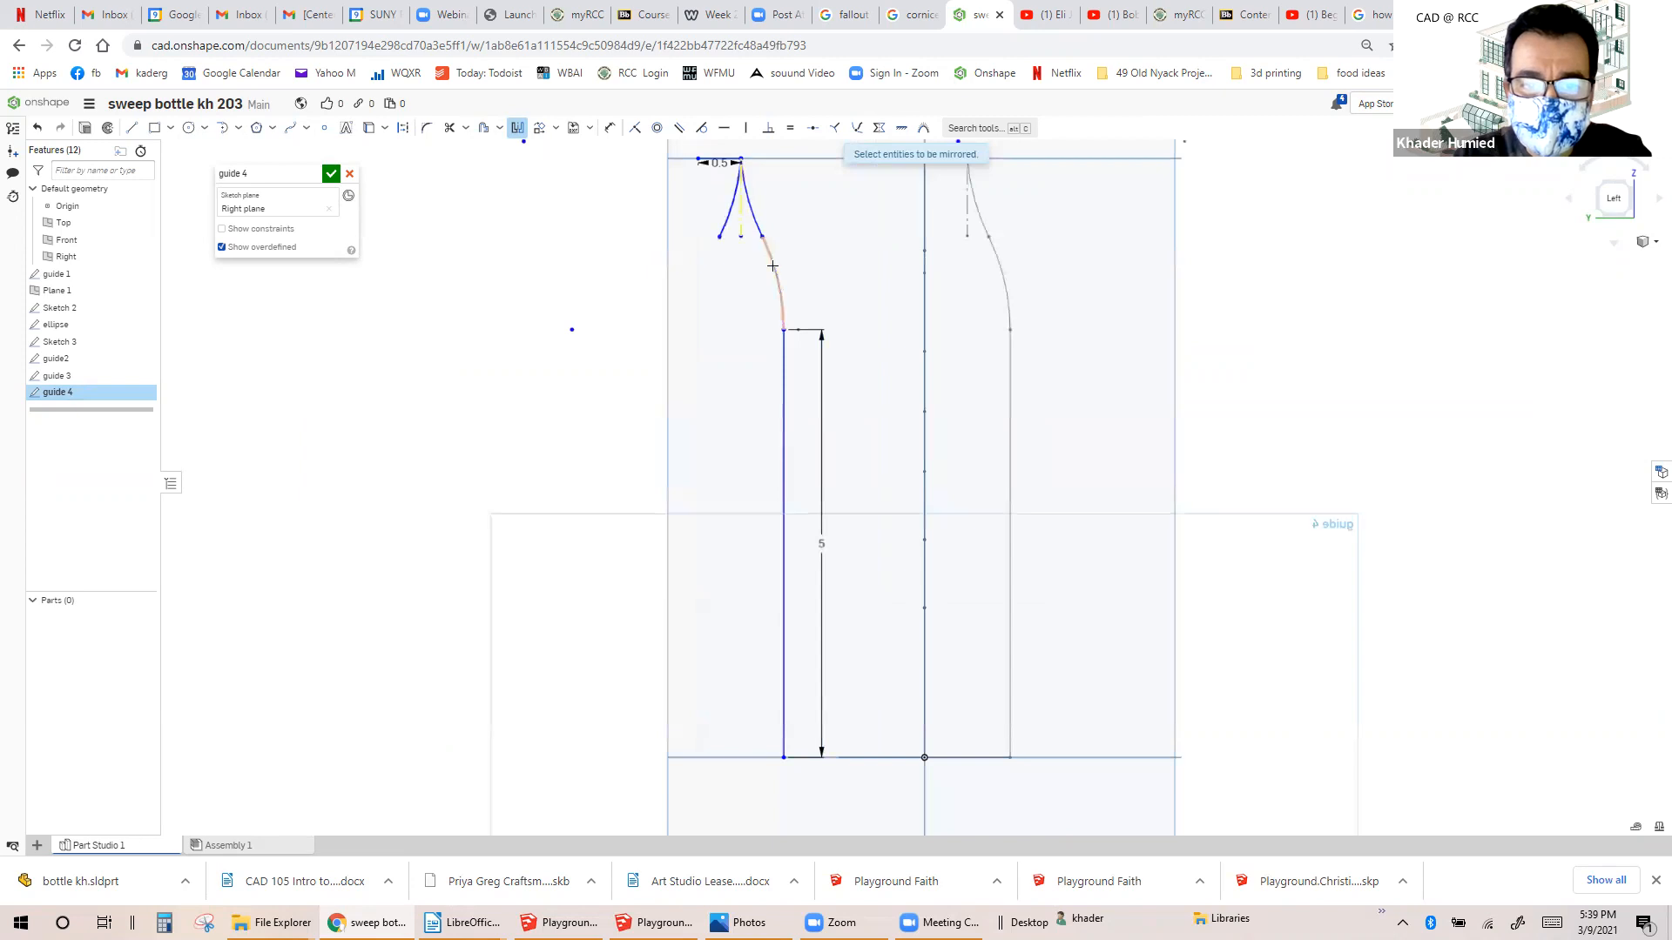
pyautogui.click(784, 348)
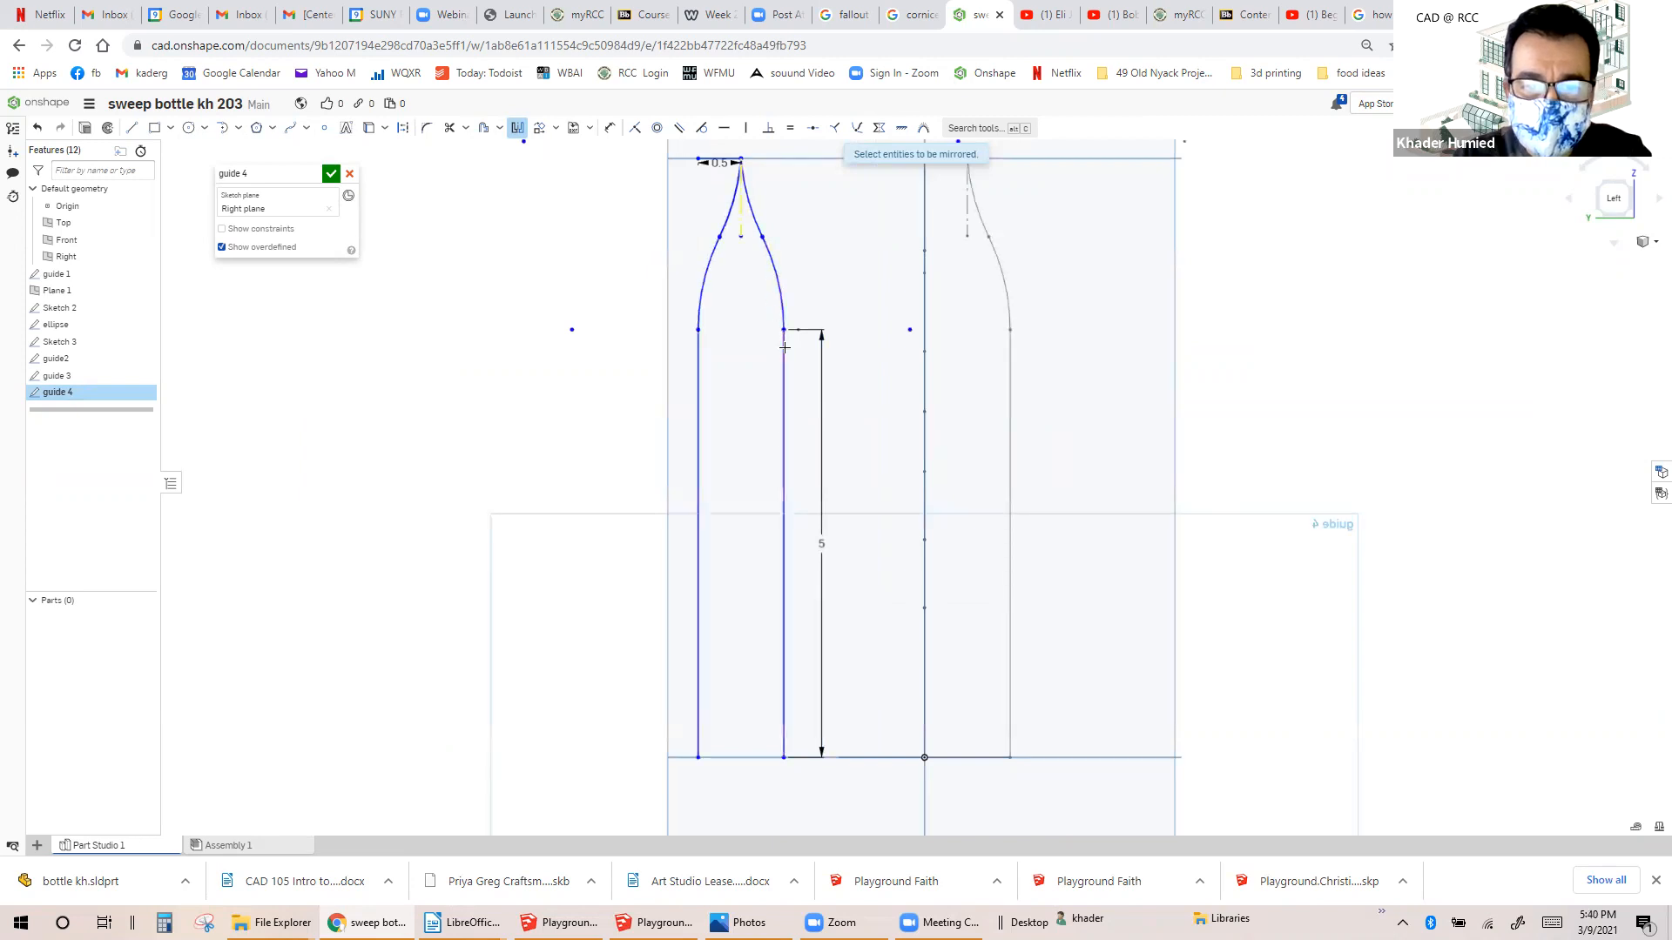
pyautogui.click(331, 173)
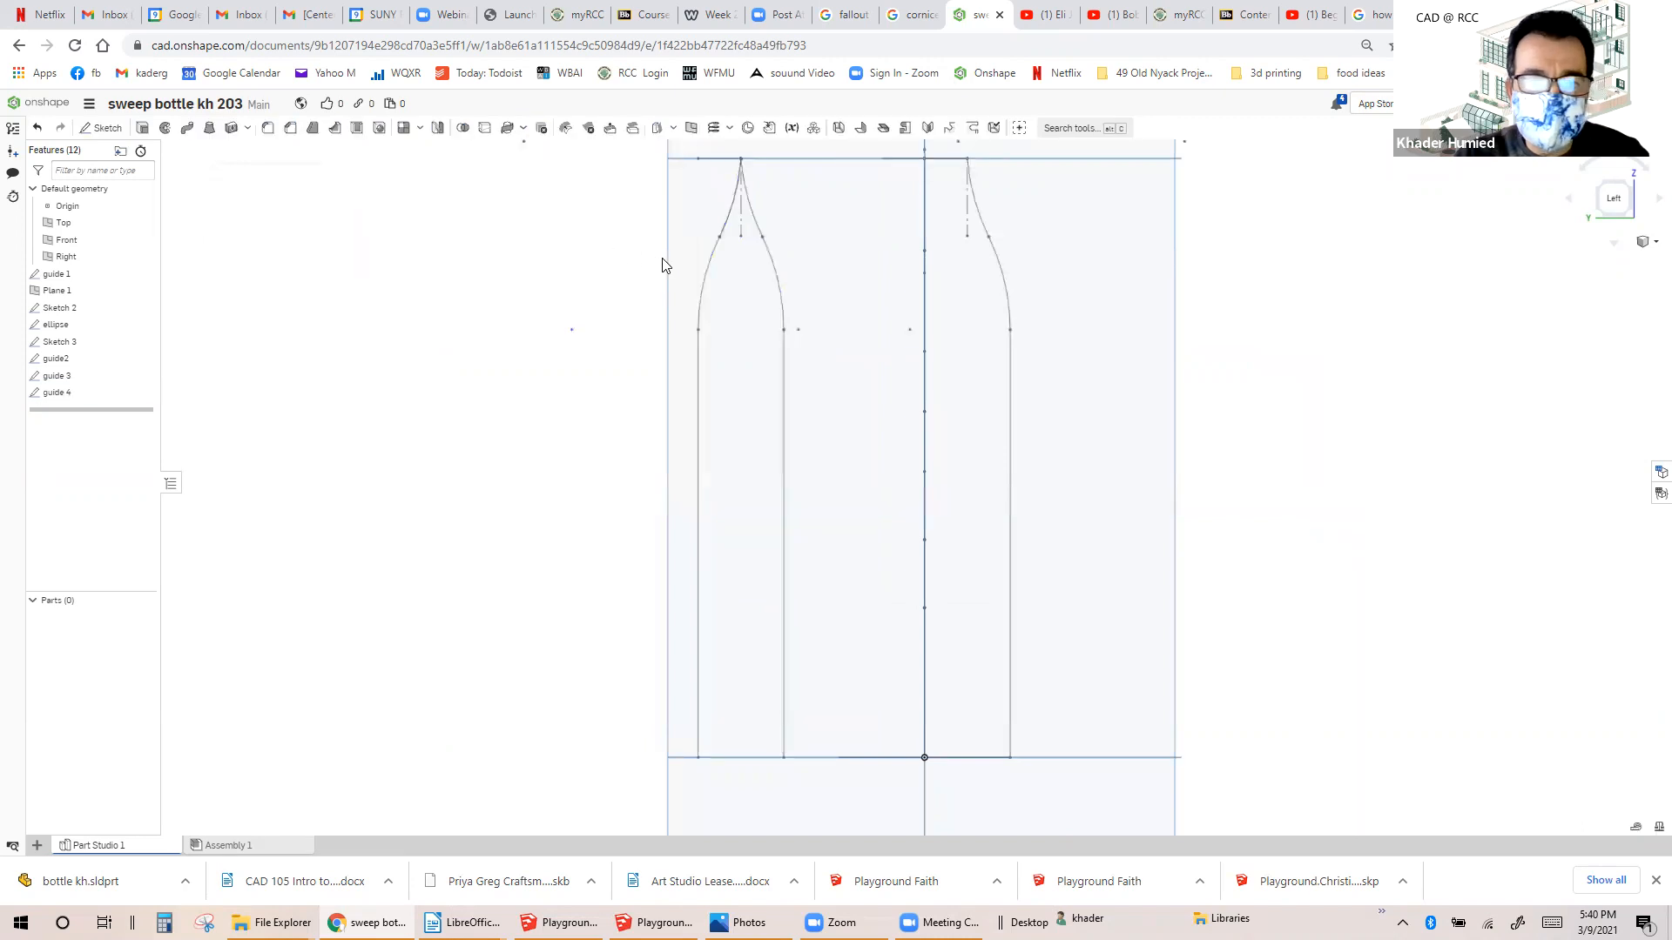
# Reopen guide 4 and delete the original inner arcs and straight line, keeping the mirrored outer profile.
pyautogui.rightClick(57, 393)
pyautogui.click(71, 414)
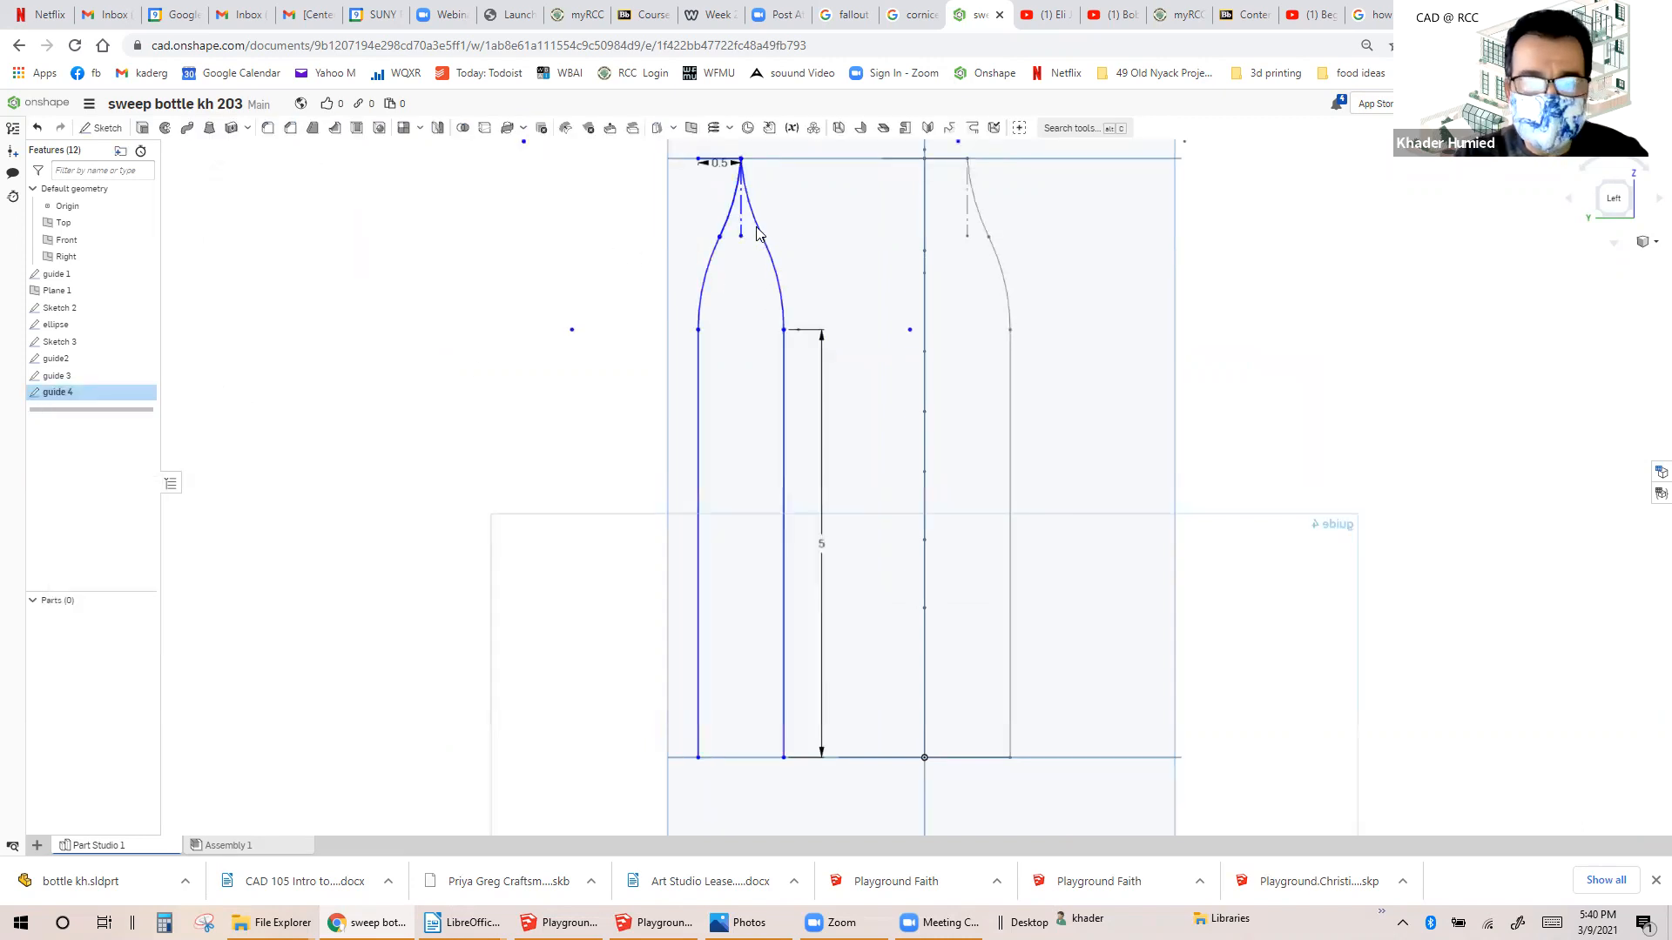
pyautogui.click(775, 273)
pyautogui.press('Delete')
pyautogui.click(780, 337)
pyautogui.press('Delete')
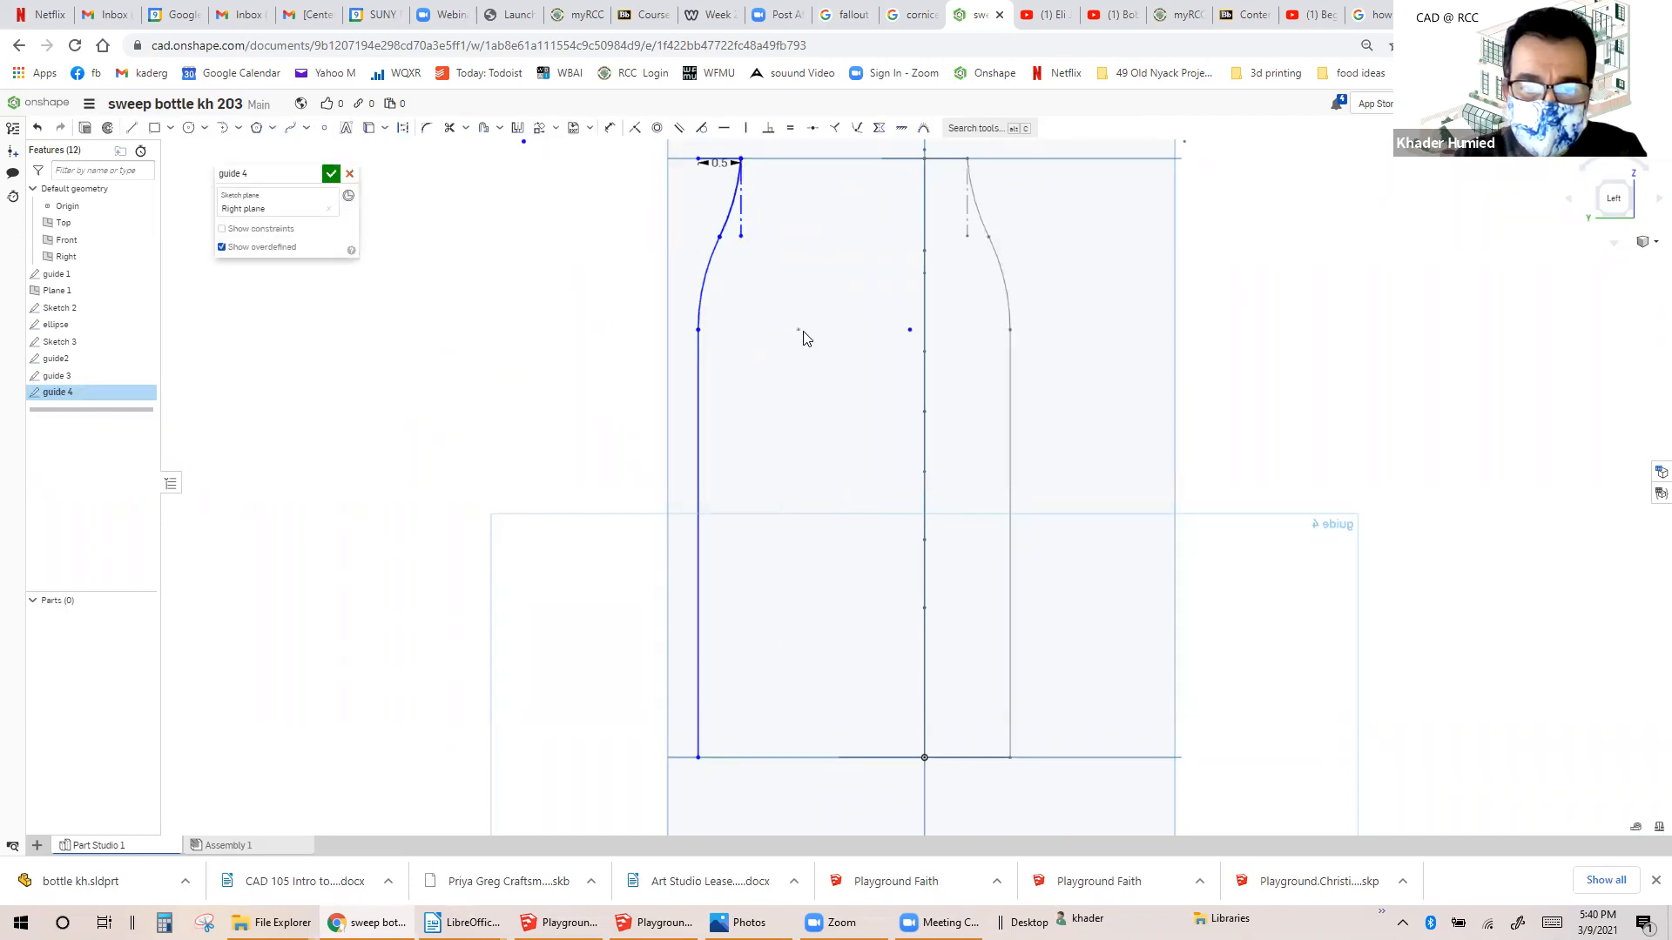
# Delete the 0.5 in horizontal line extending outward from the top of guide 4's profile.
pyautogui.scroll(-1, 786, 323)
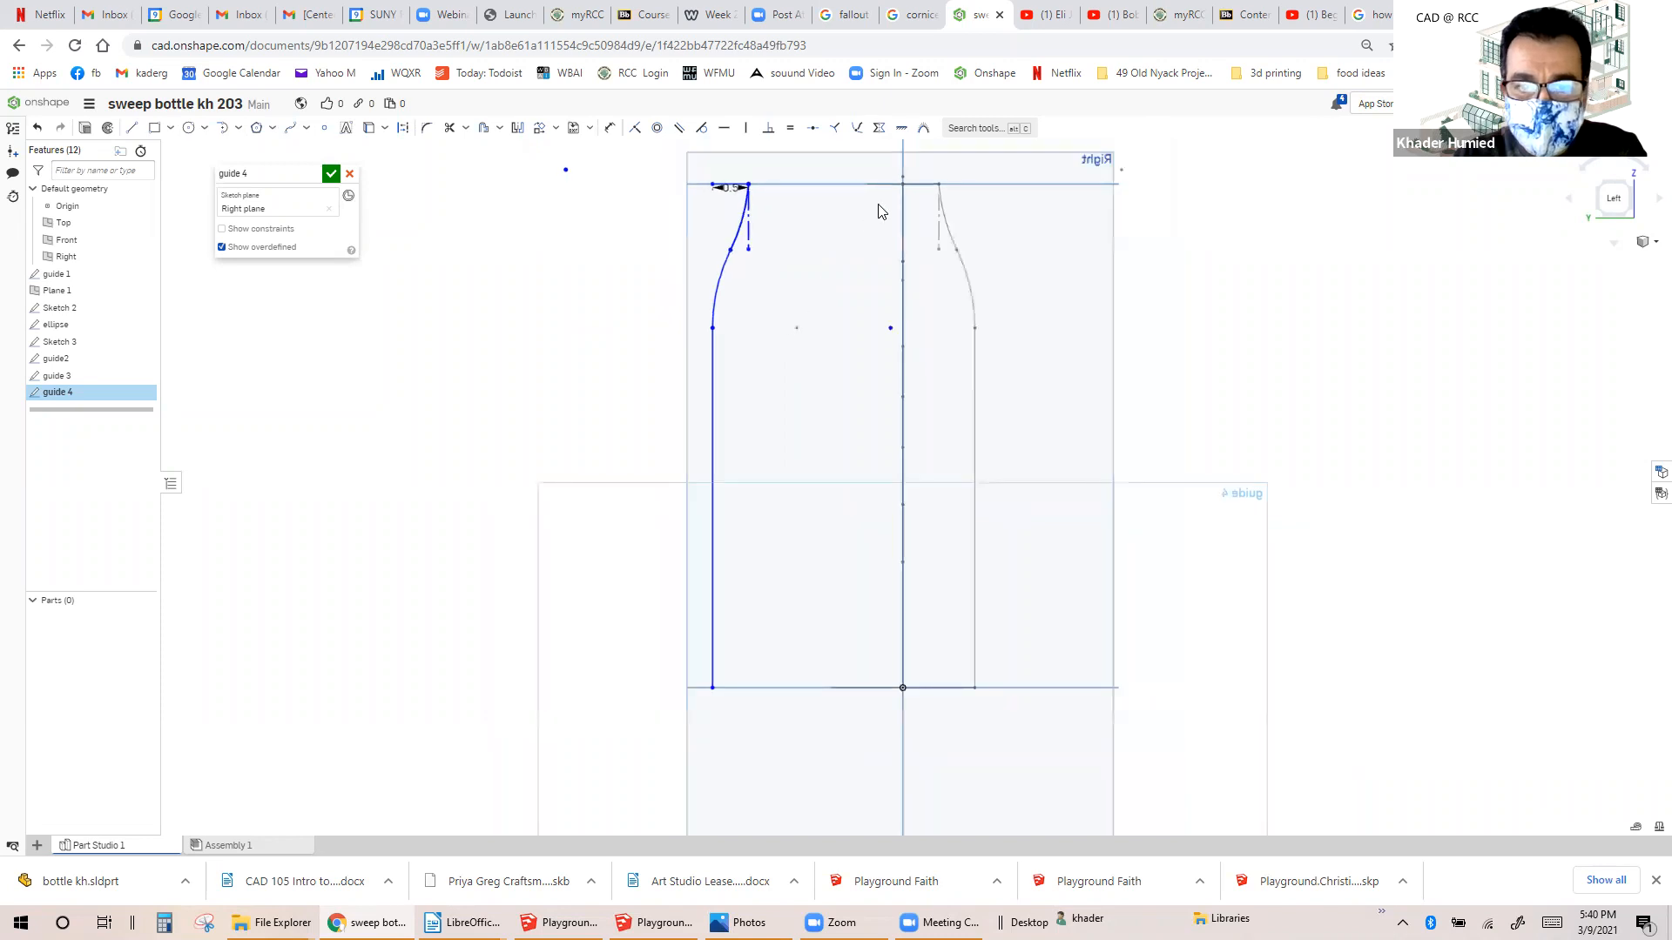
pyautogui.scroll(1, 906, 185)
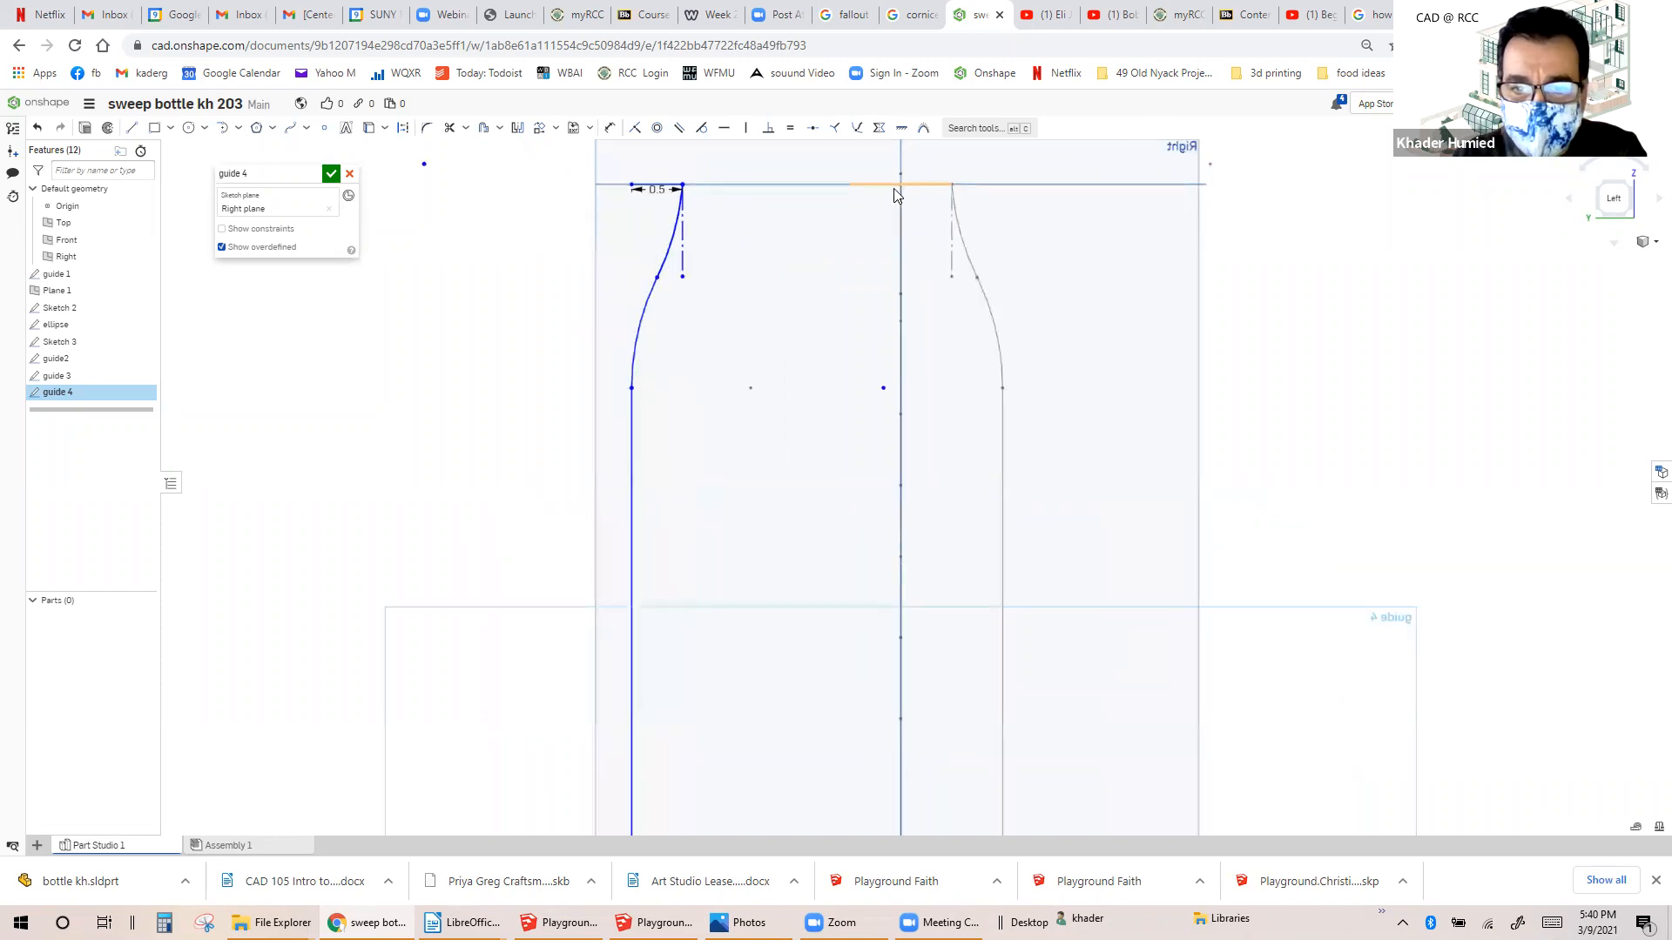
pyautogui.scroll(-2, 840, 216)
pyautogui.scroll(1, 895, 186)
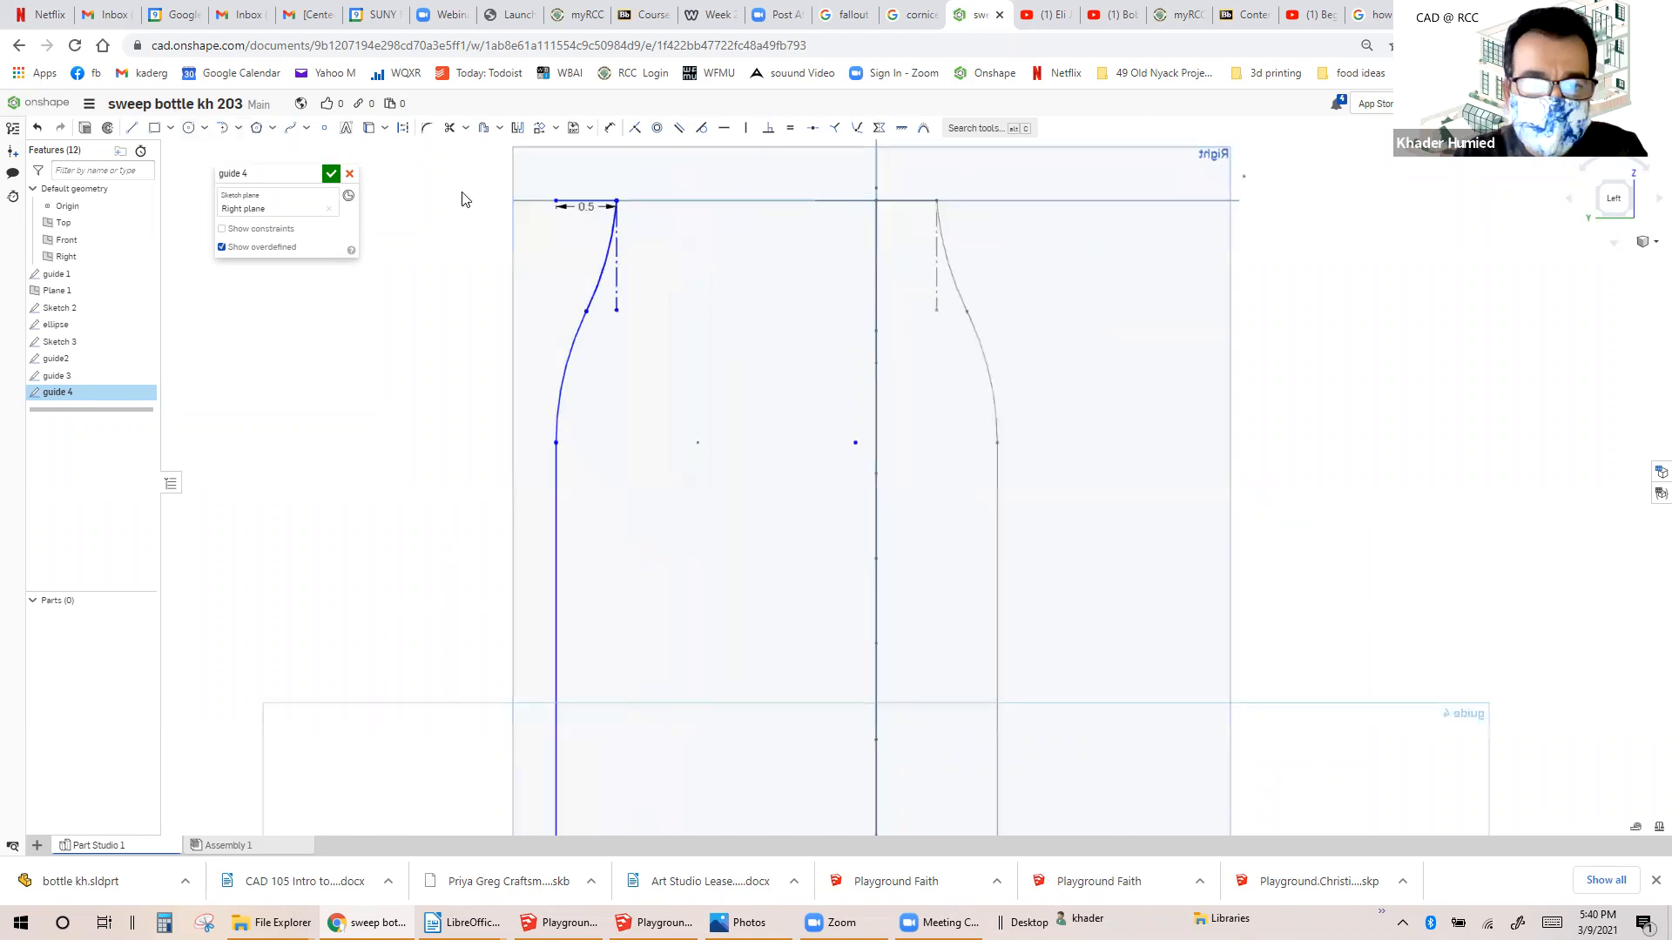
pyautogui.scroll(3, 585, 201)
pyautogui.click(587, 202)
pyautogui.press('Delete')
# Draw a horizontal line about 0.65 in long from the profile's top endpoint toward the central axis.
pyautogui.scroll(-1, 592, 201)
pyautogui.scroll(-4, 558, 204)
pyautogui.scroll(2, 782, 199)
pyautogui.click(132, 128)
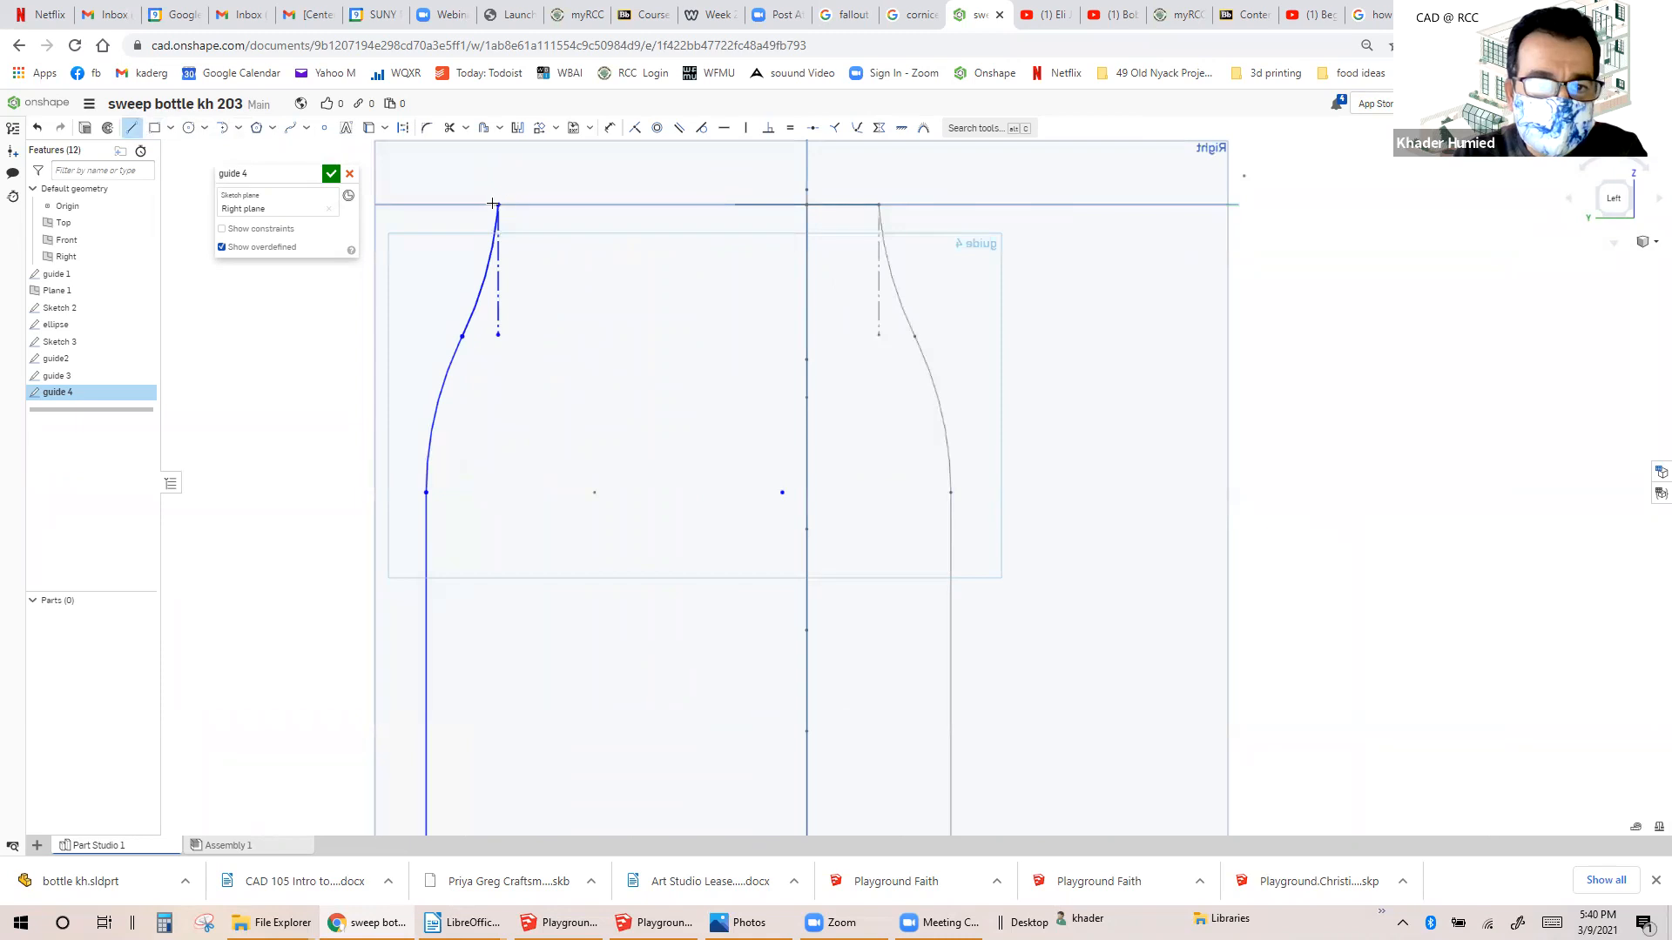
pyautogui.click(499, 204)
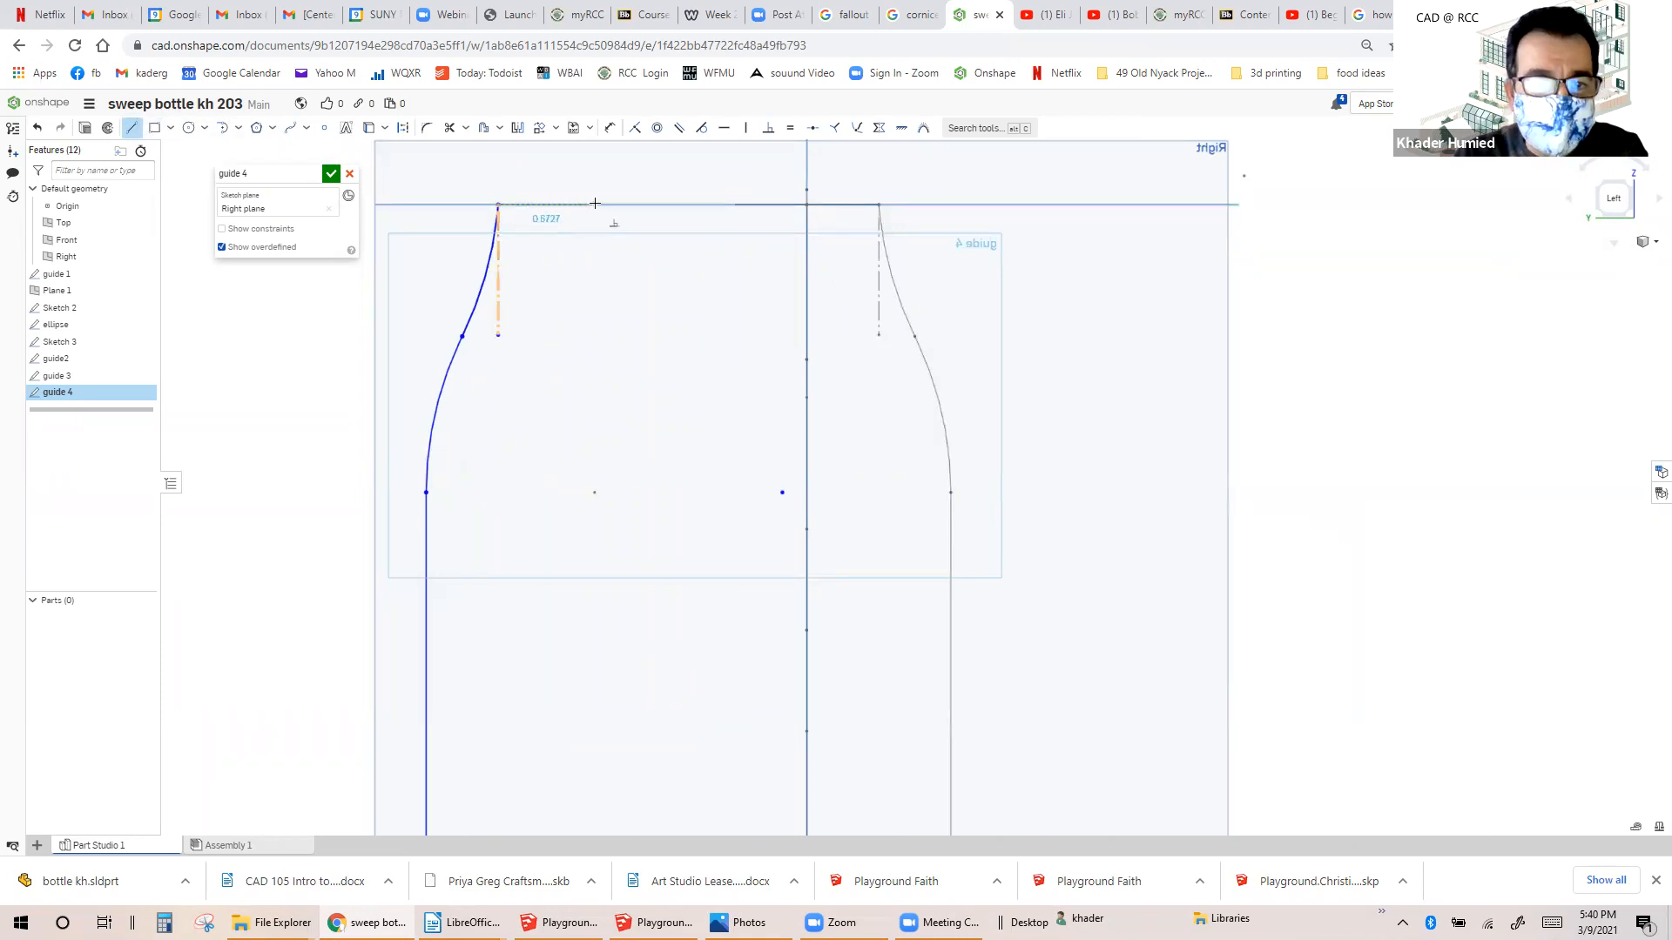
pyautogui.click(591, 204)
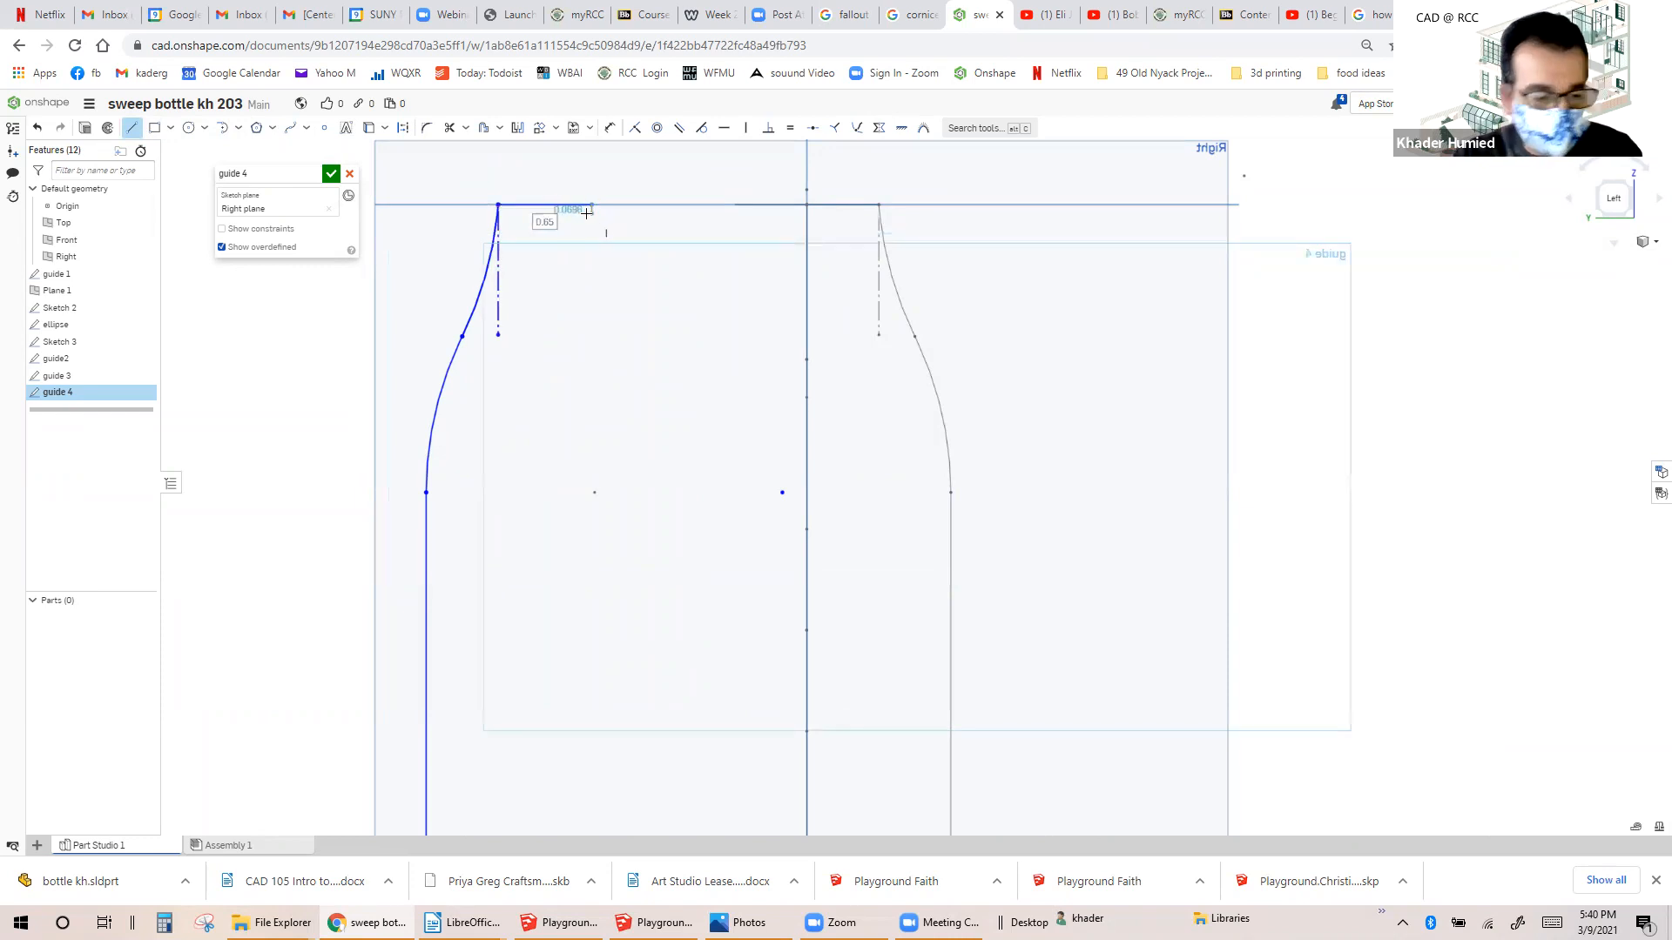
pyautogui.press('Escape')
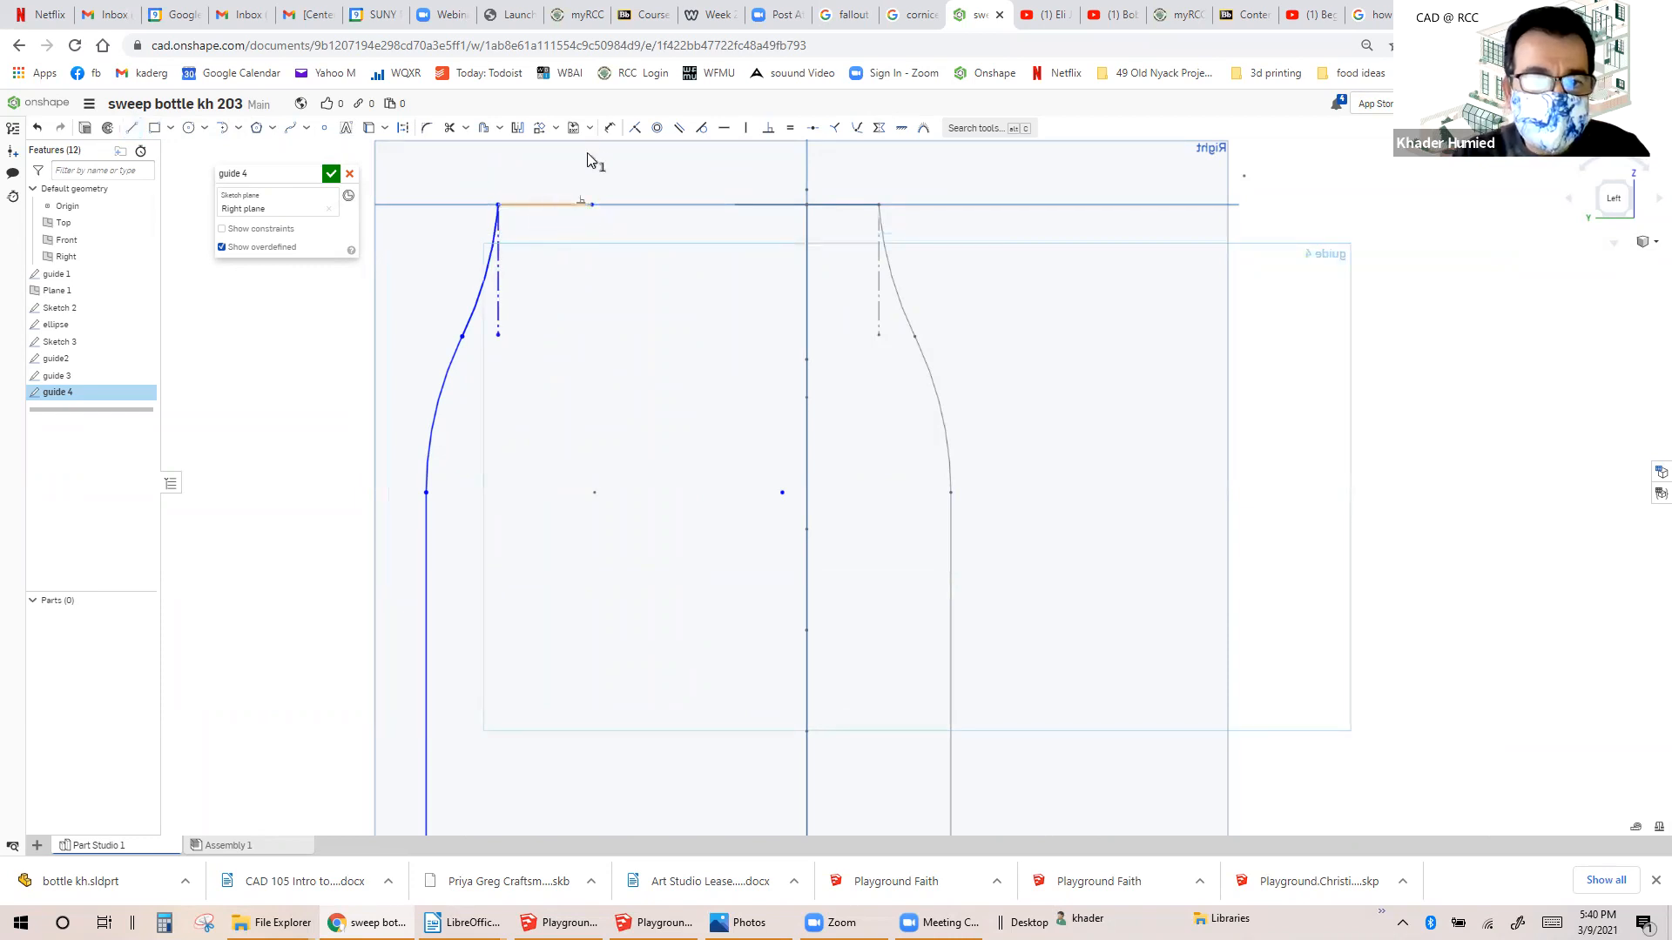
# Dimension the new horizontal top line to 0.5 in.
pyautogui.press('d')
pyautogui.click(539, 174)
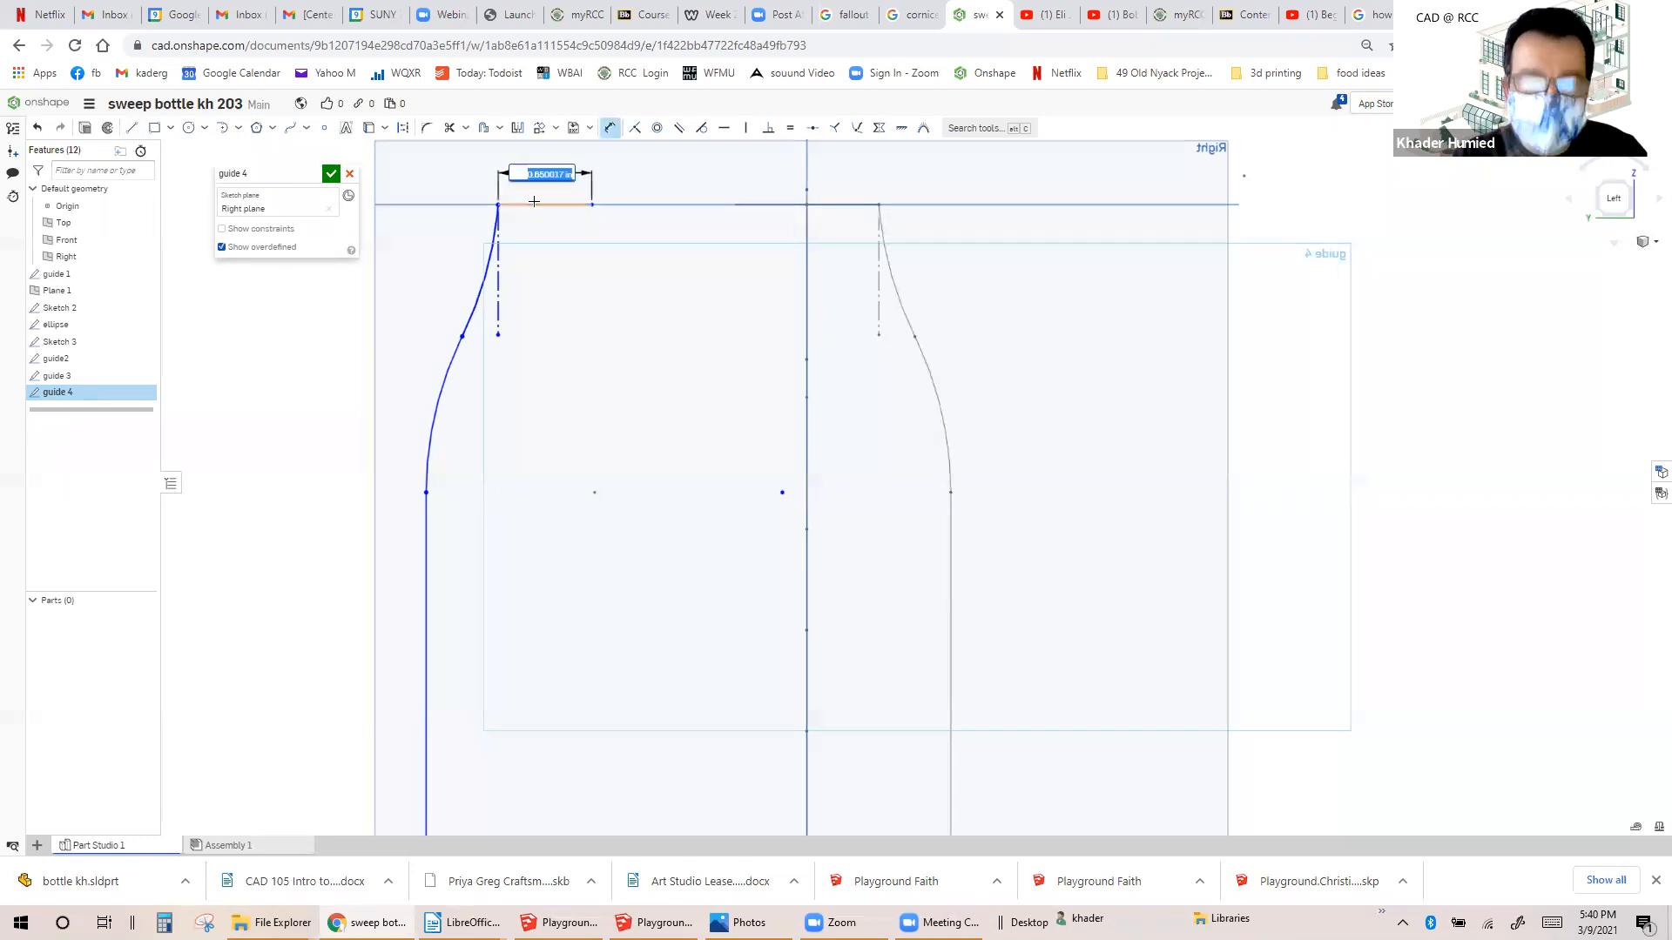
pyautogui.write('.5')
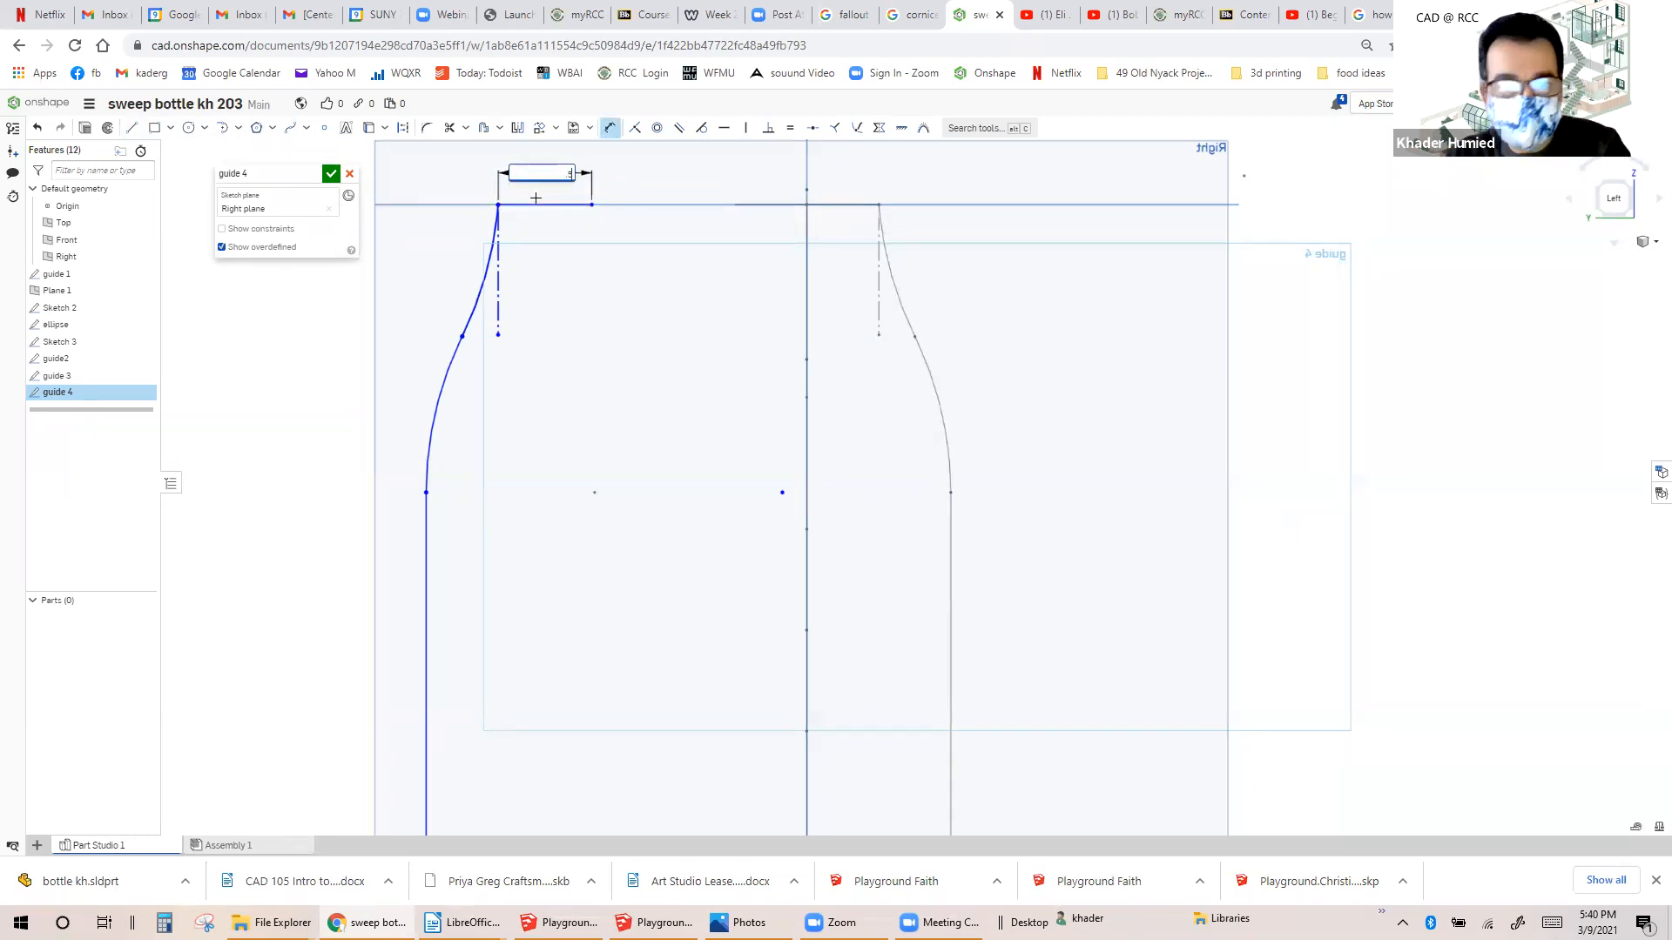
# Try a 0.5 in length dimension on the short top line of the guide 4 profile, and undo it.
pyautogui.press('Return')
pyautogui.press('Escape')
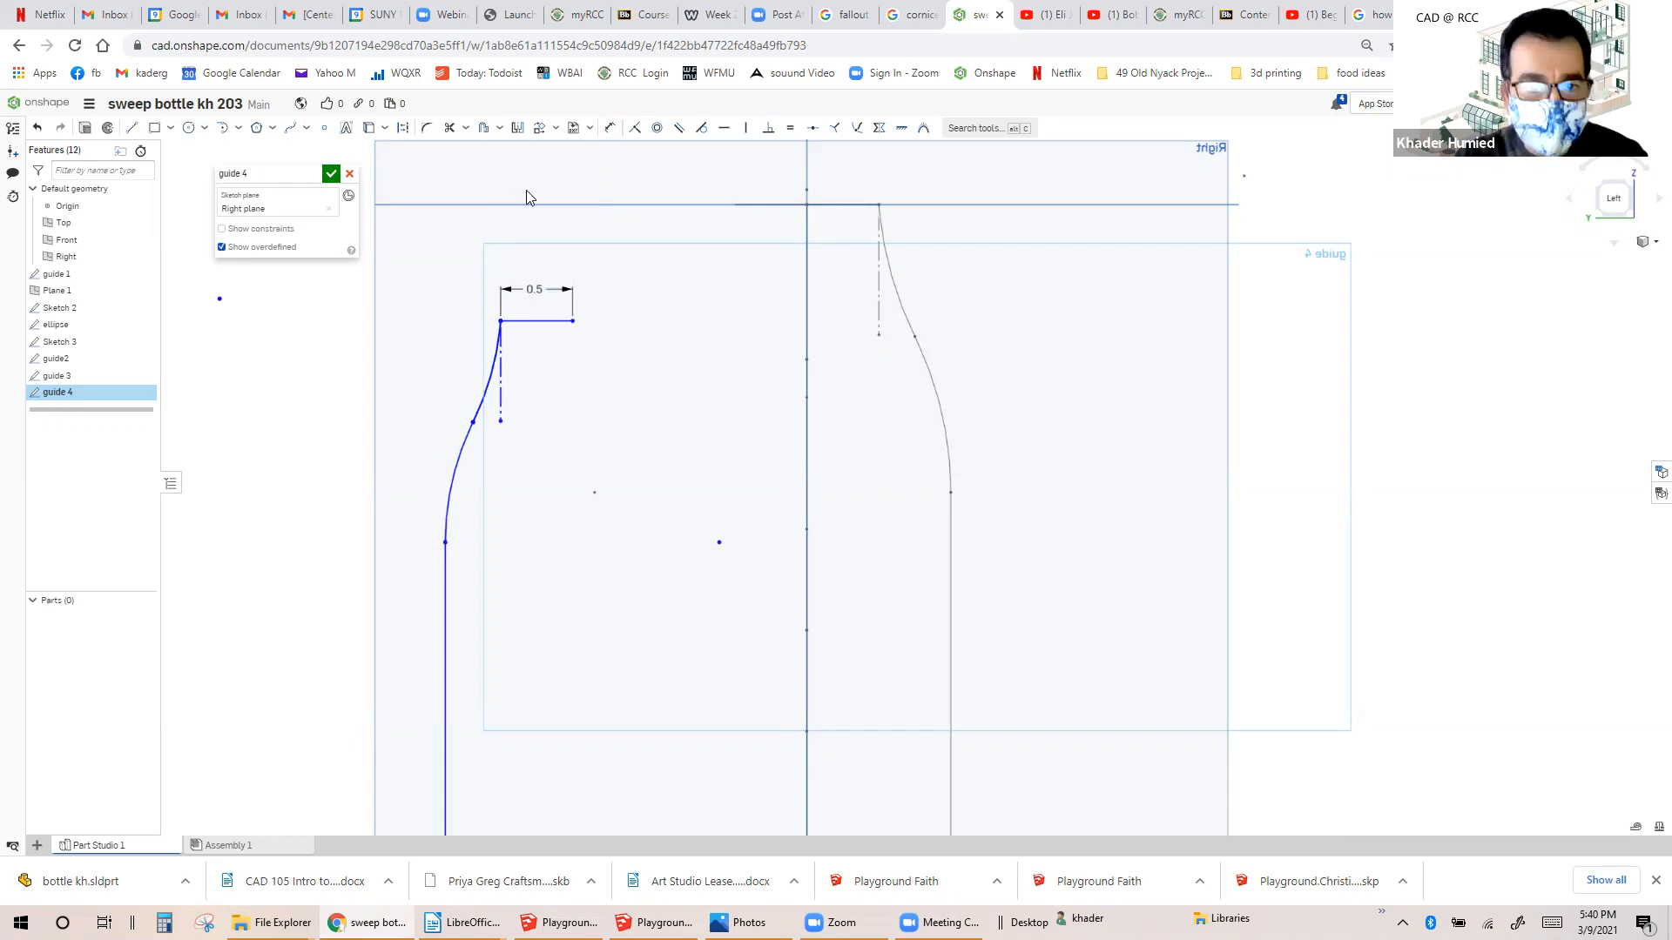
pyautogui.hotkey('ctrl', 'z')
pyautogui.hotkey('ctrl', 'z')
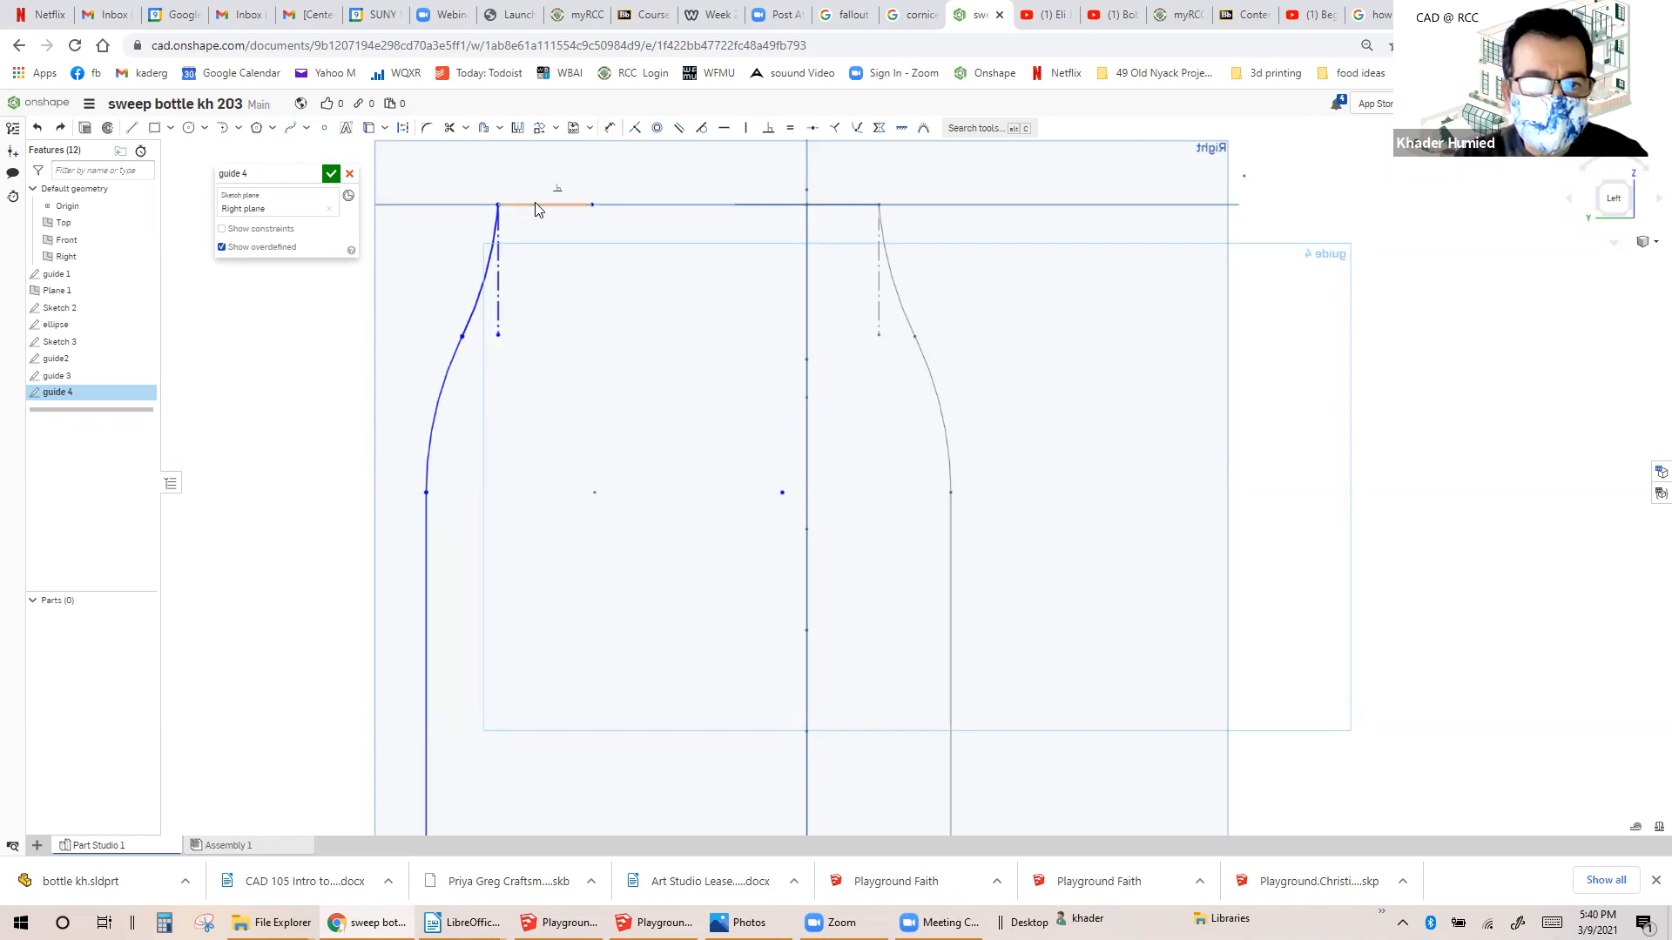
# Dimension the short top line of the guide 4 profile and set its length to 0.65 in.
pyautogui.click(610, 128)
pyautogui.click(549, 206)
pyautogui.click(557, 183)
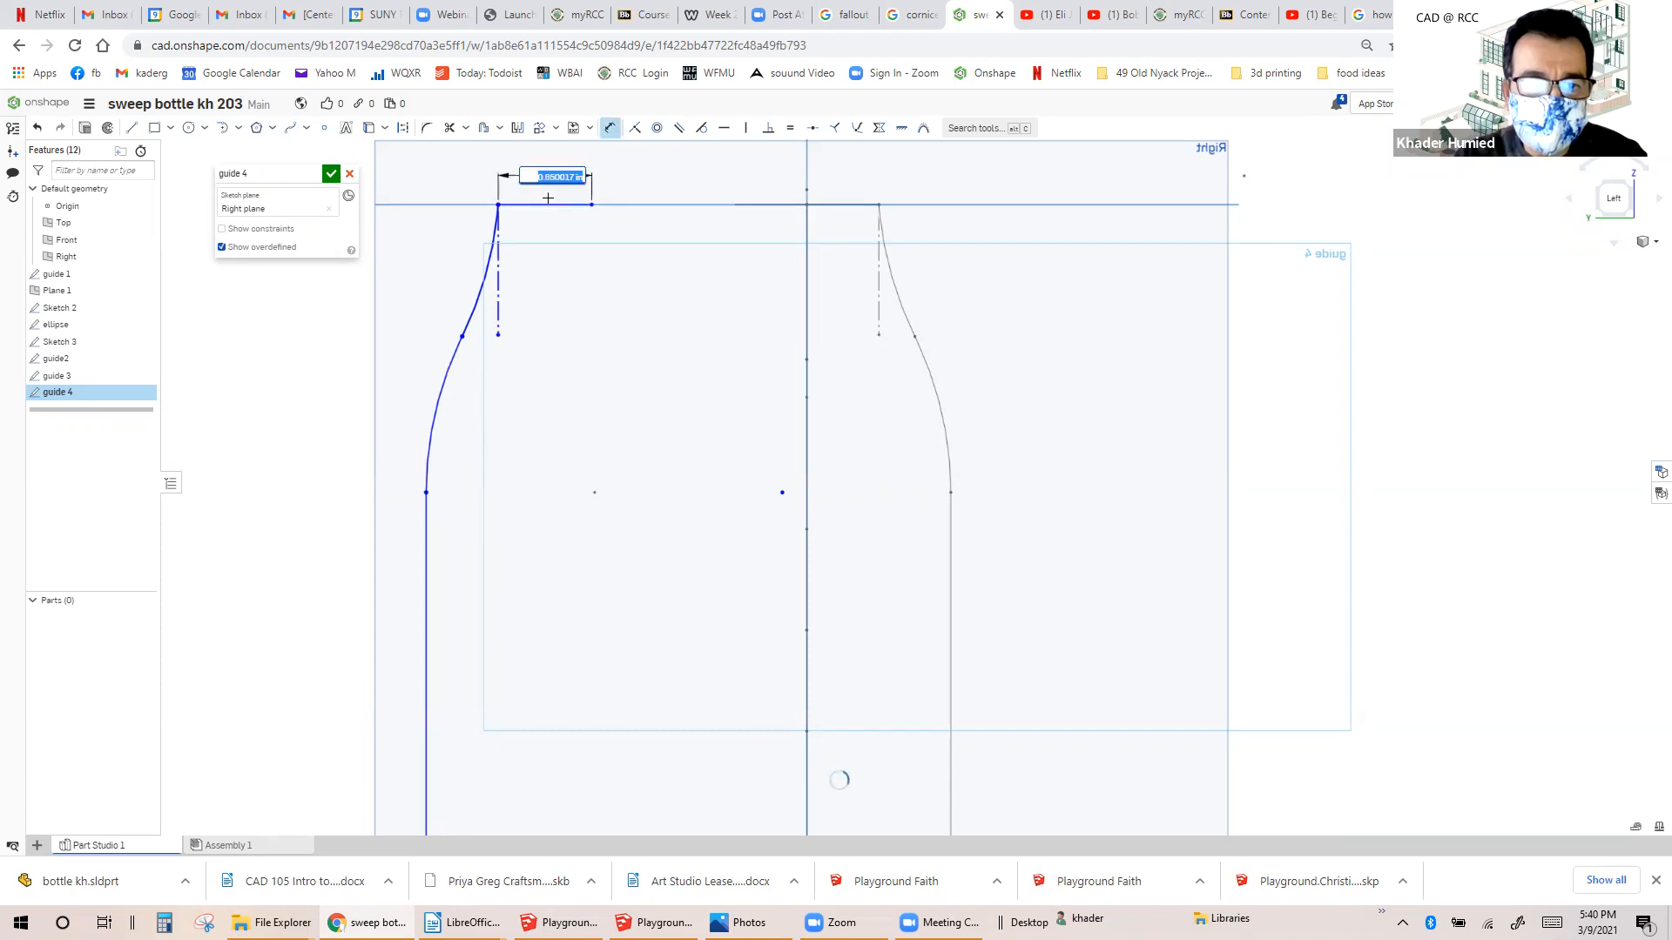
pyautogui.press('BackSpace')
pyautogui.write('.65')
pyautogui.press('Return')
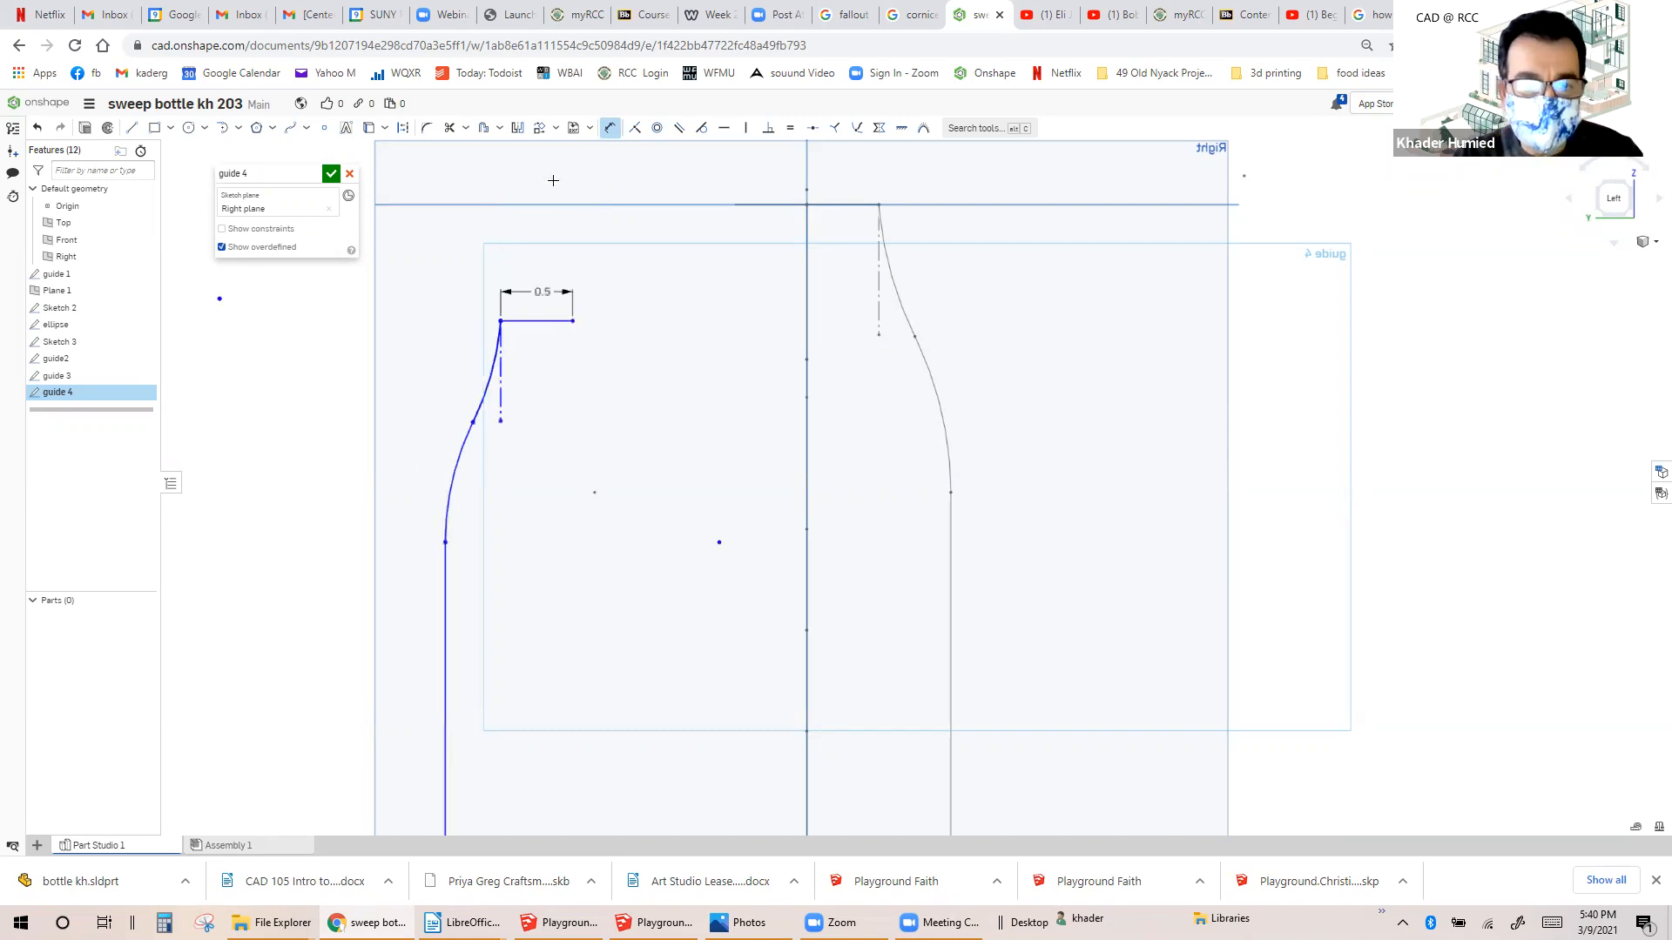
pyautogui.press('Escape')
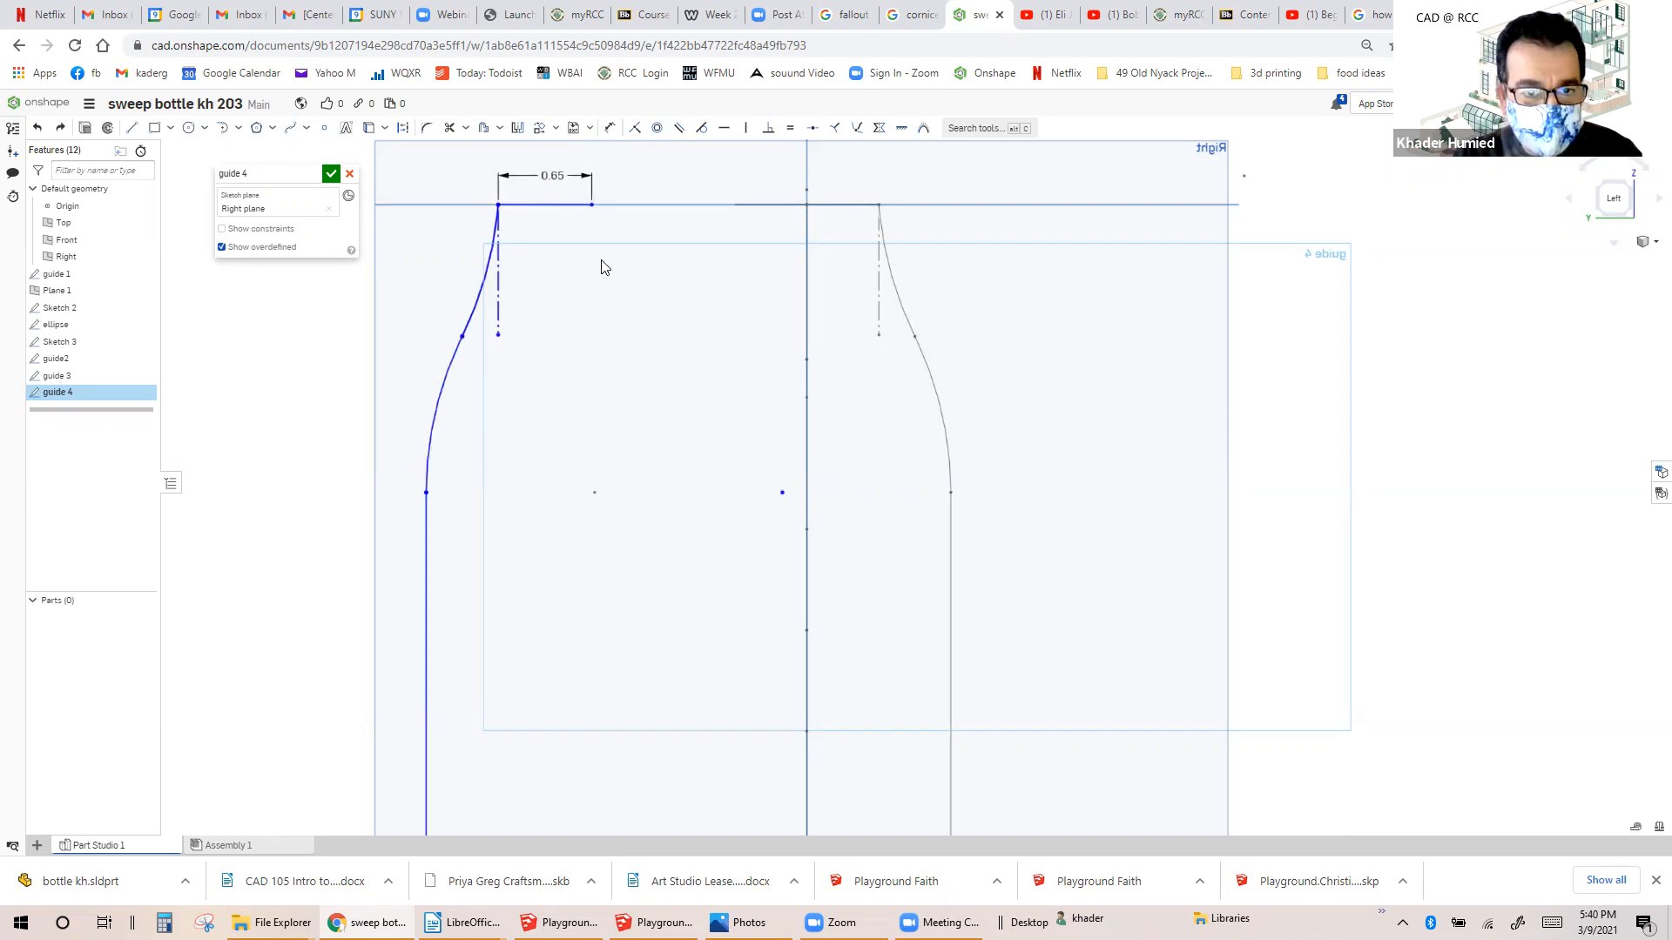
# Try deleting the short dimensioned top line of the guide 4 profile, and undo the deletion.
pyautogui.scroll(-3, 603, 266)
pyautogui.scroll(-1, 603, 267)
pyautogui.scroll(3, 582, 228)
pyautogui.scroll(2, 585, 220)
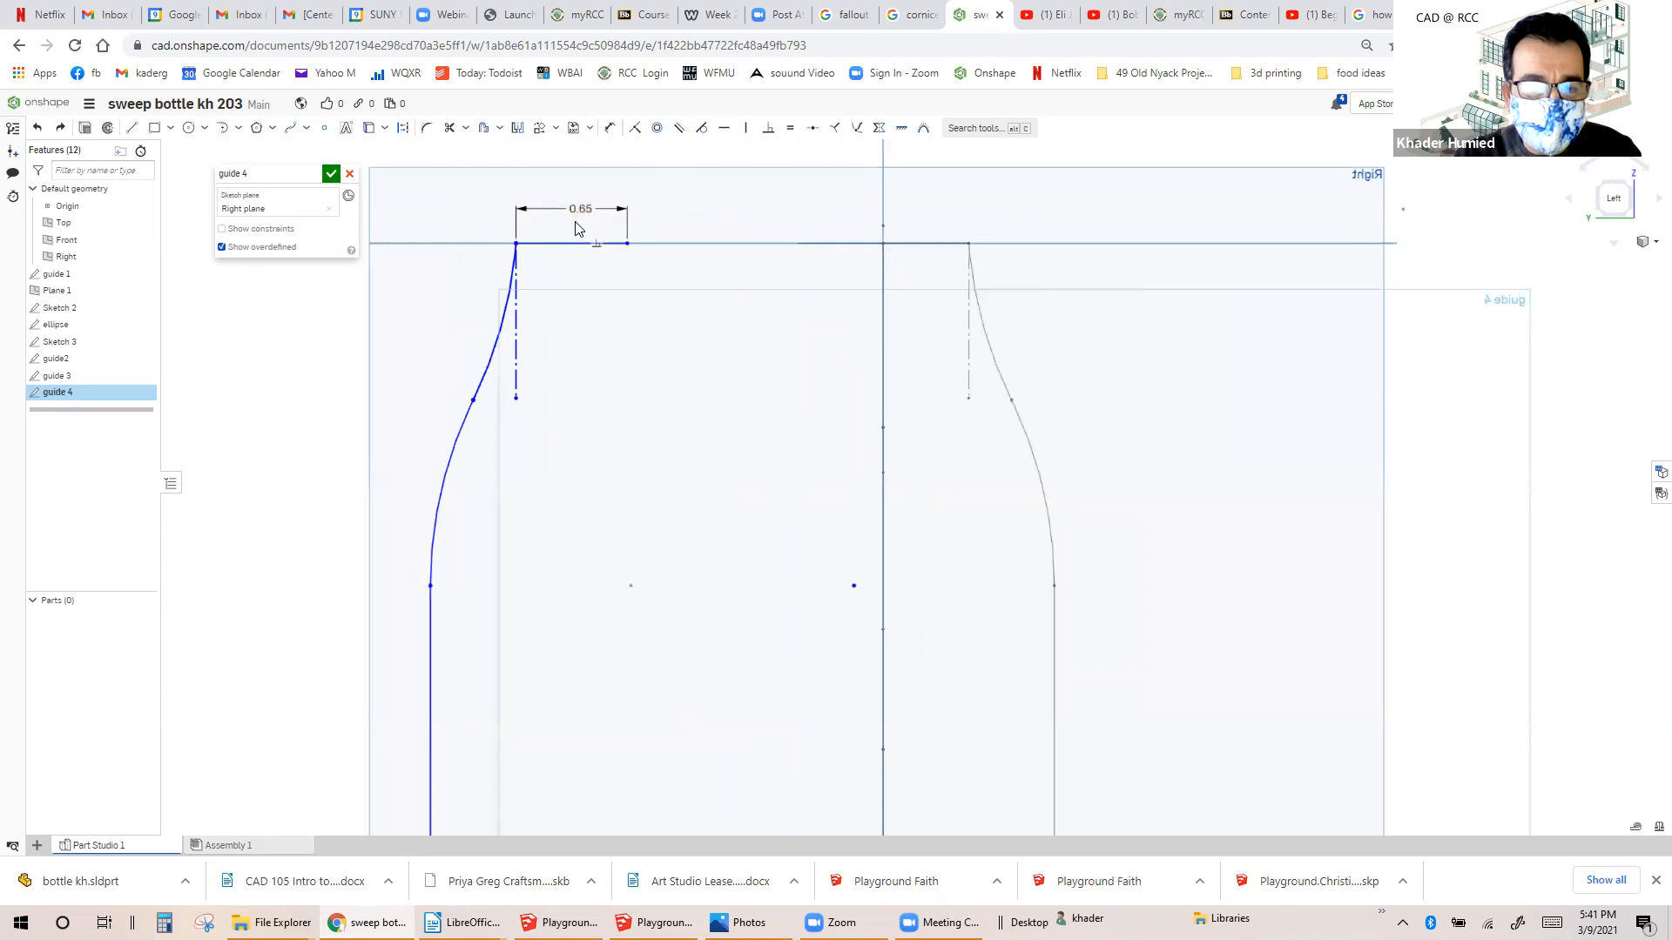
pyautogui.scroll(3, 548, 266)
pyautogui.scroll(-1, 535, 261)
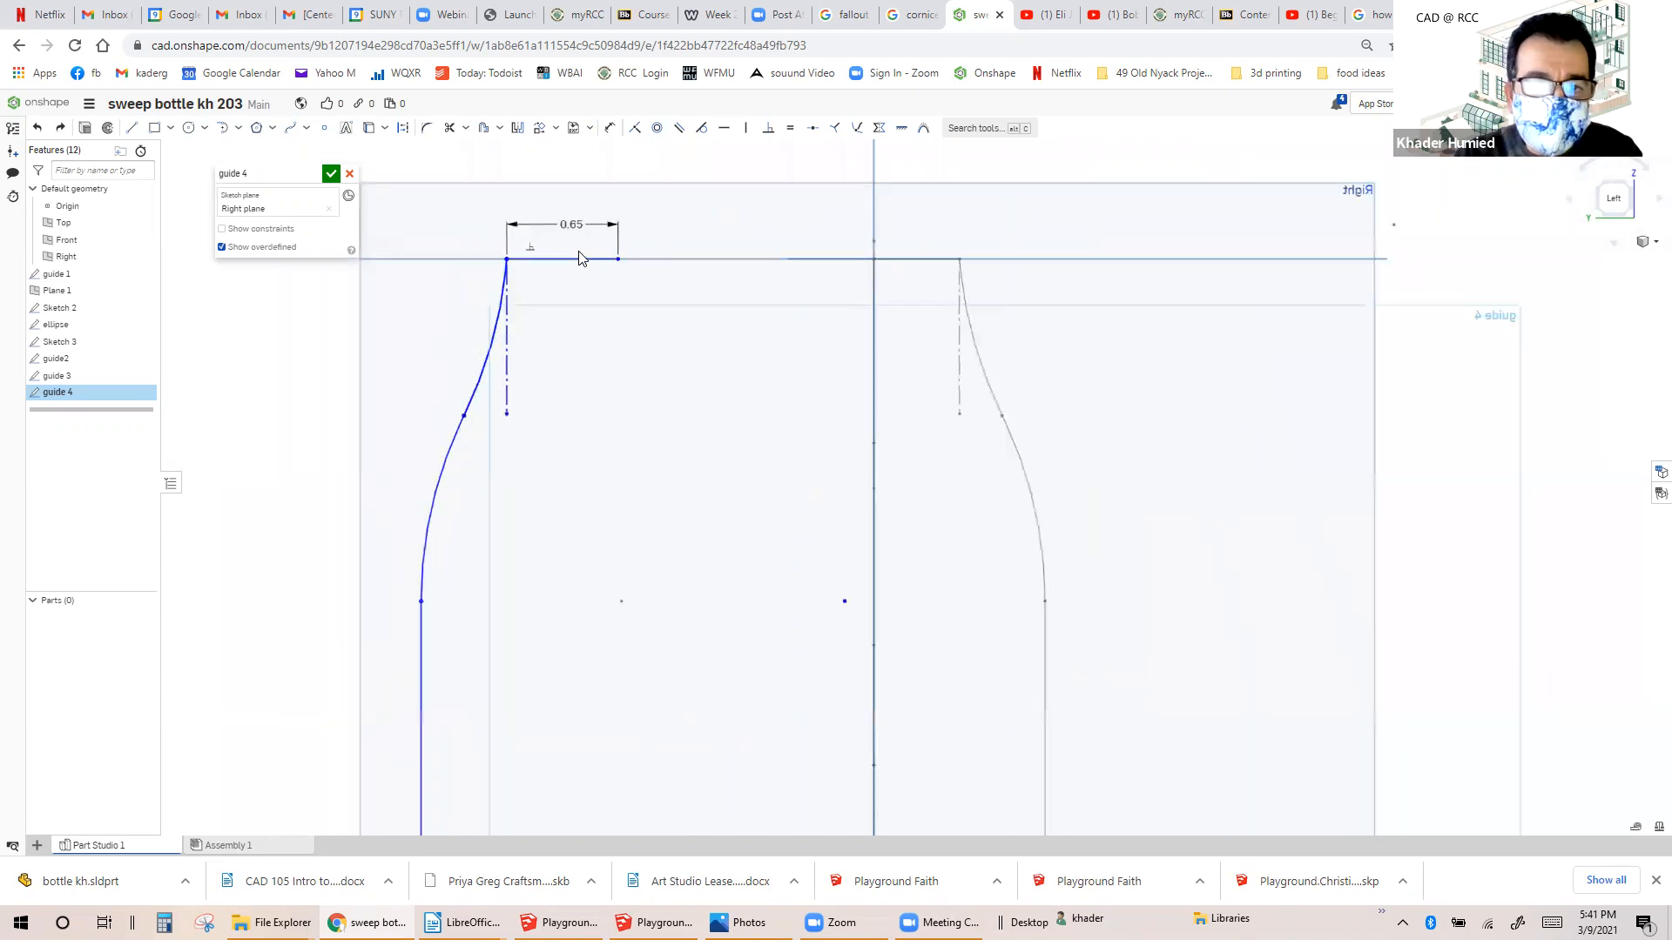
pyautogui.scroll(4, 578, 254)
pyautogui.click(710, 254)
pyautogui.press('Delete')
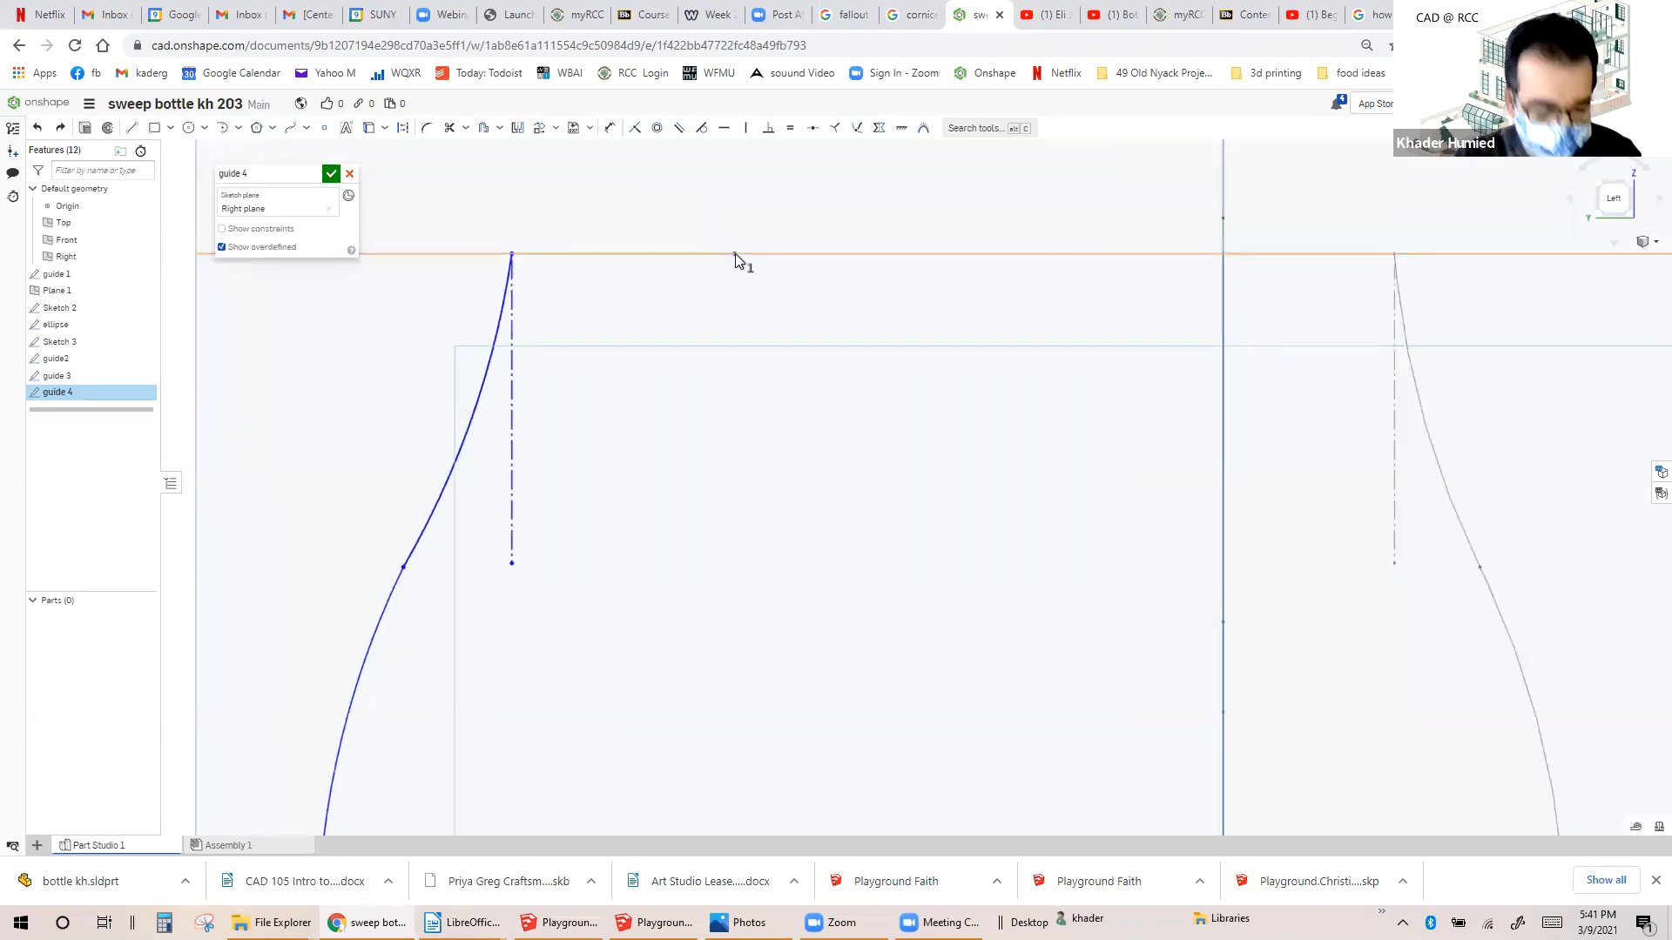
pyautogui.hotkey('ctrl', 'z')
pyautogui.scroll(-8, 668, 256)
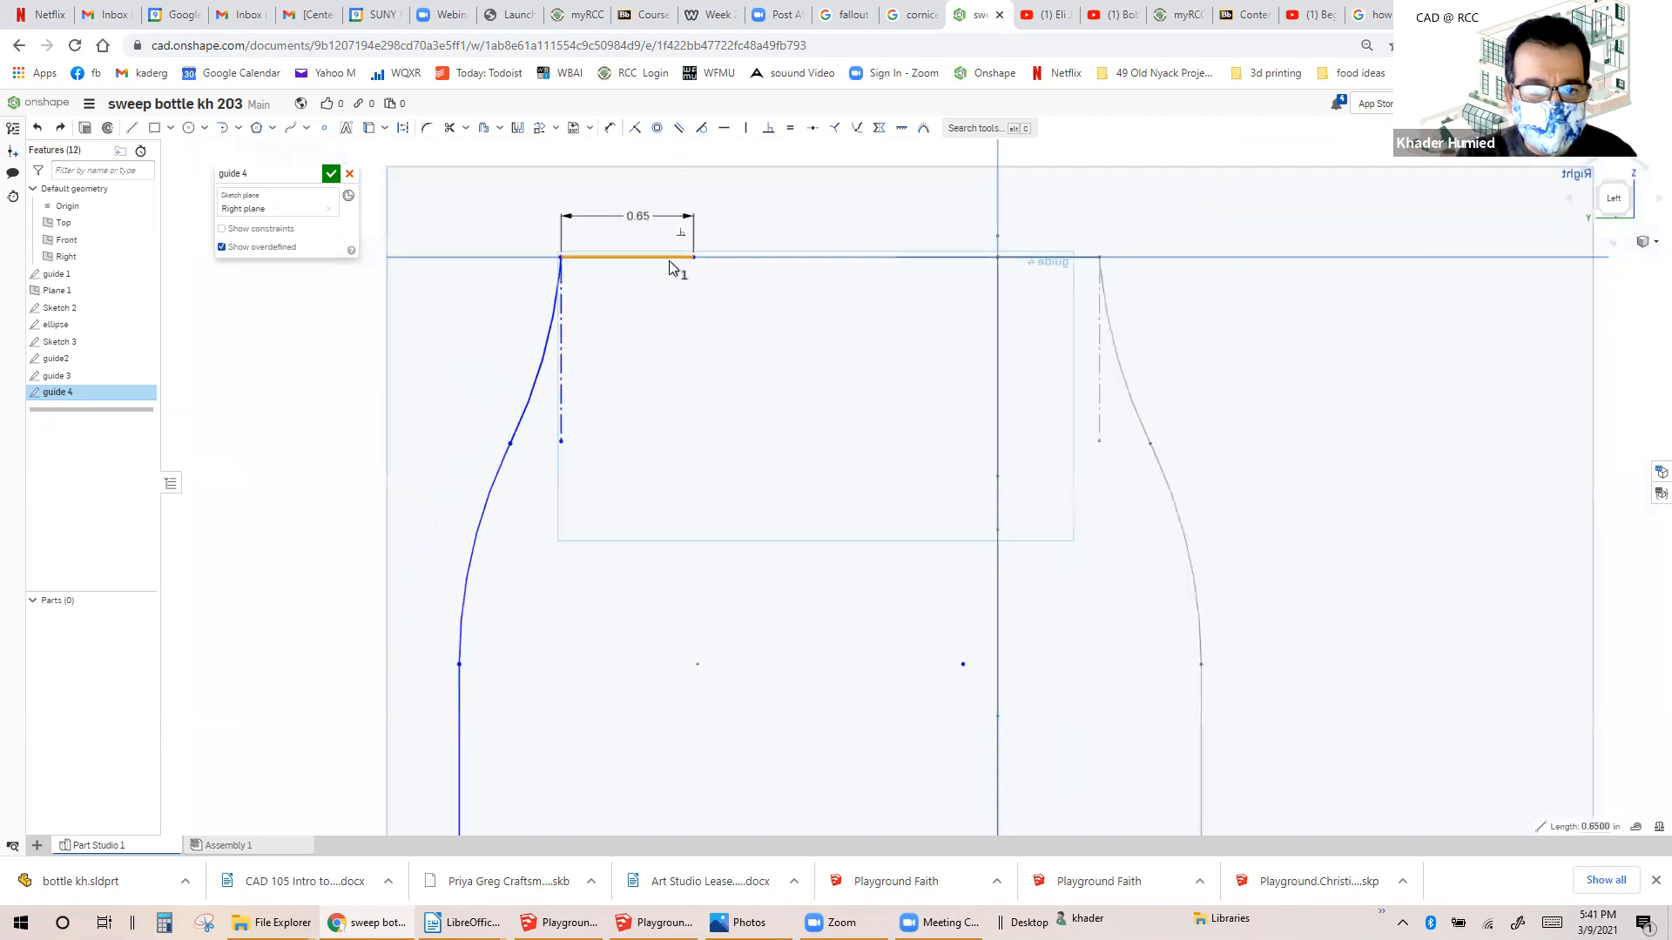
pyautogui.scroll(2, 752, 674)
pyautogui.scroll(-2, 752, 673)
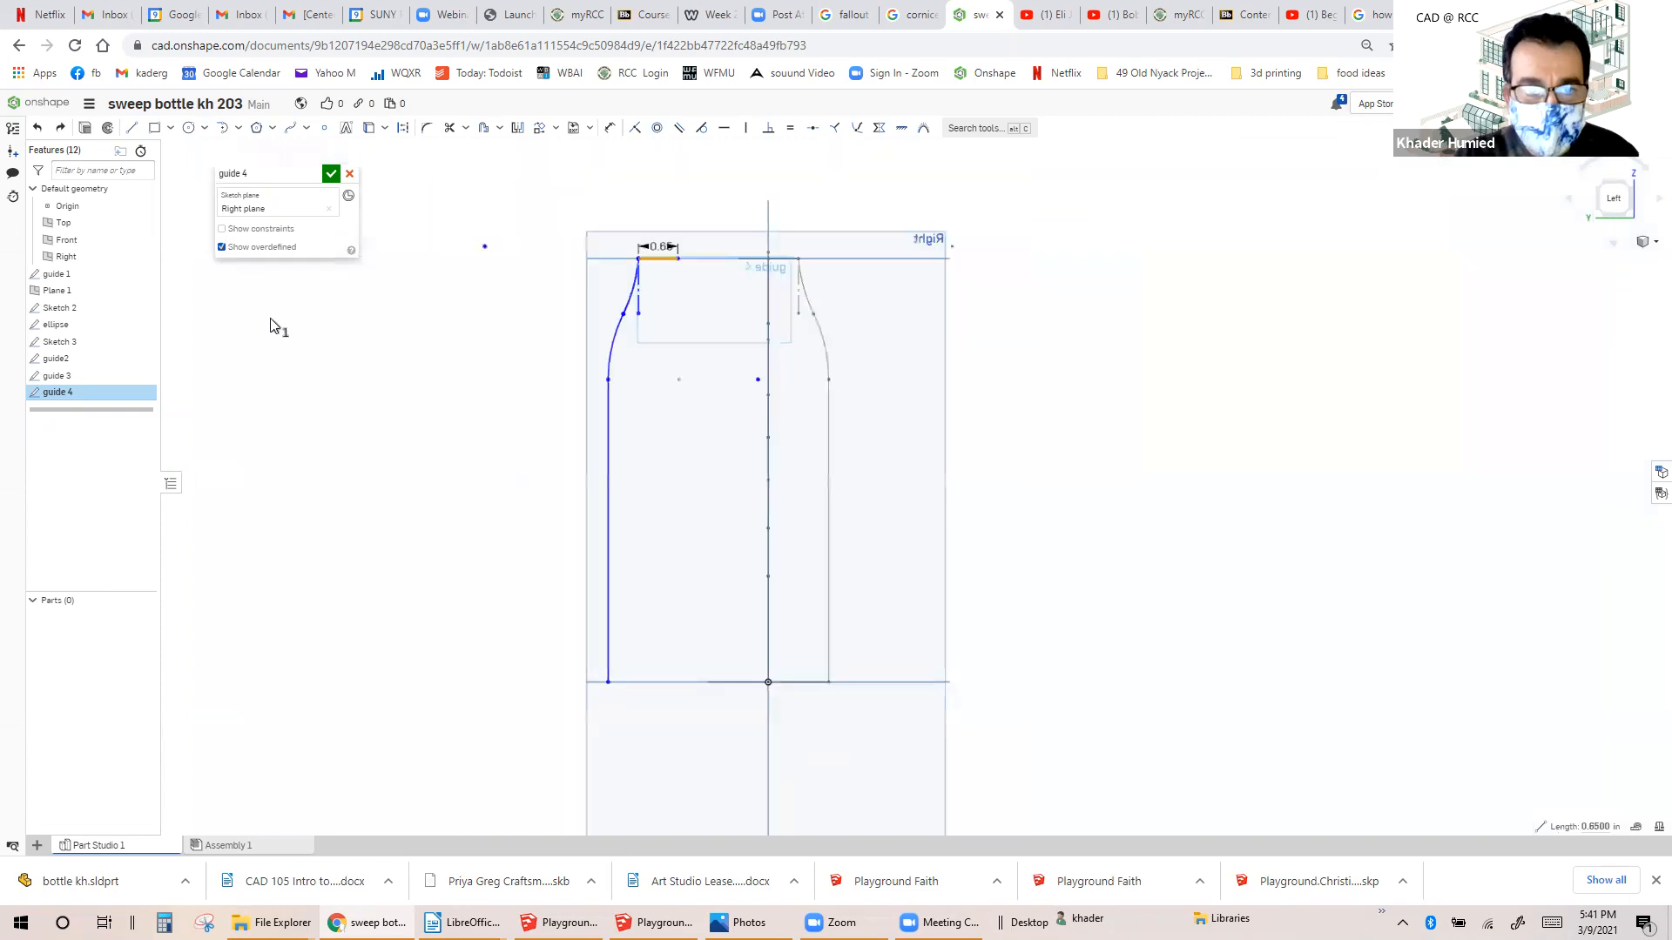
# Sketch a horizontal line about 1.22 in long from the origin along the base, toward the guide 4 profile.
pyautogui.click(131, 128)
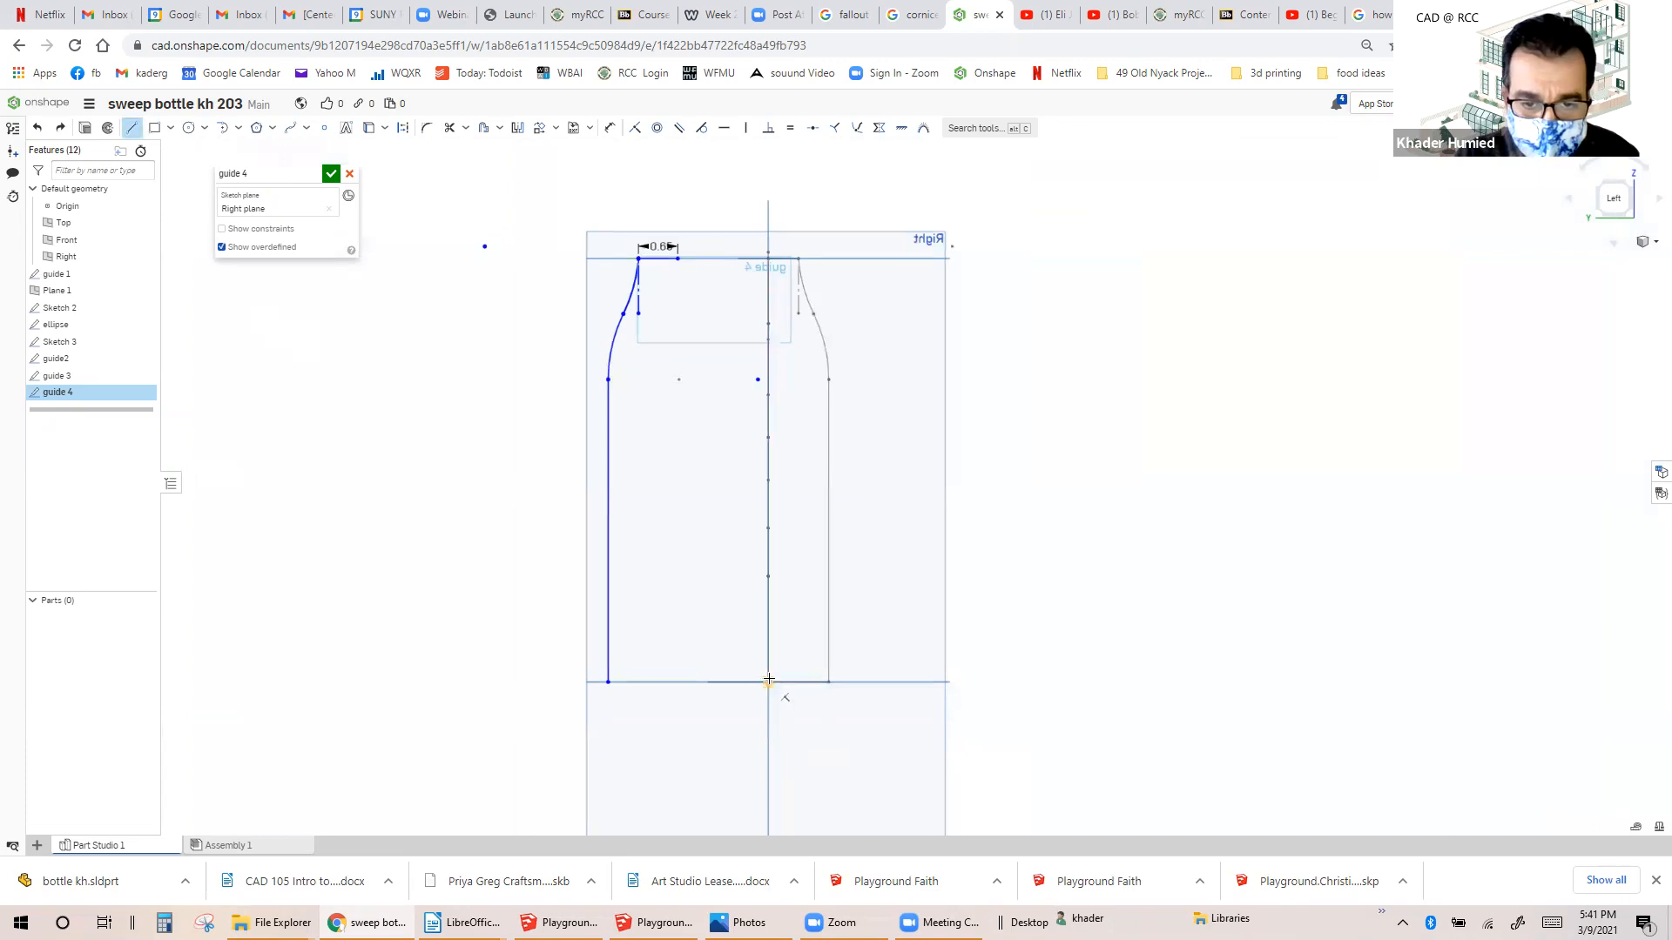
pyautogui.click(694, 681)
pyautogui.press('Escape')
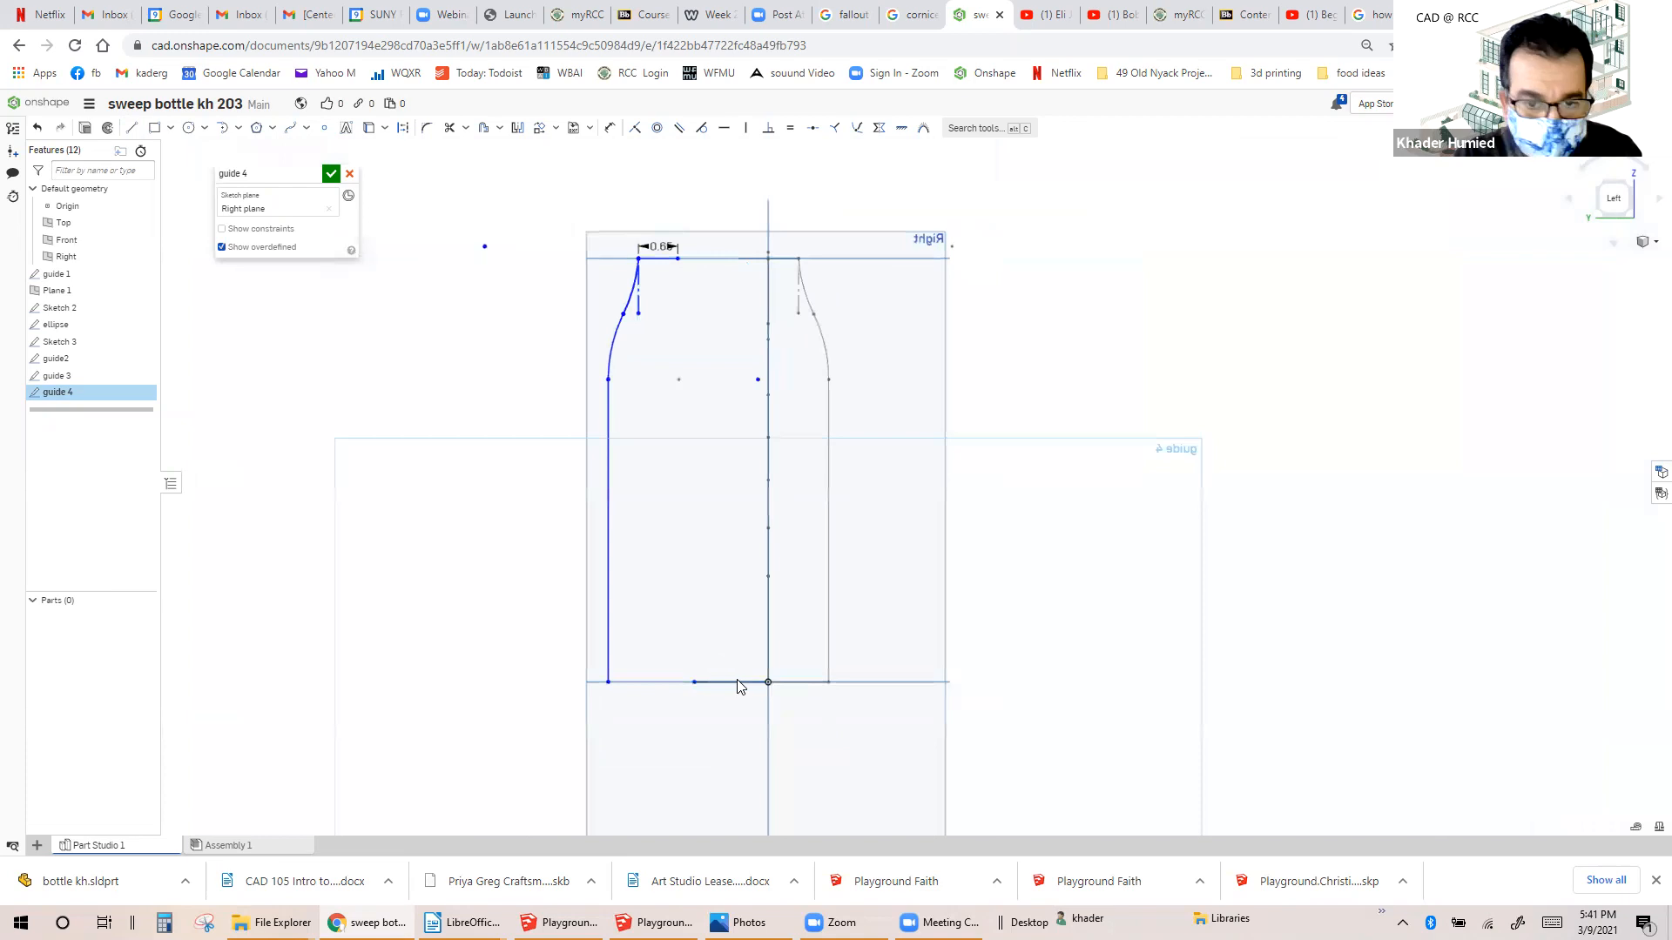
# Dimension the horizontal base line at the origin and set its length to 1 in.
pyautogui.scroll(3, 725, 687)
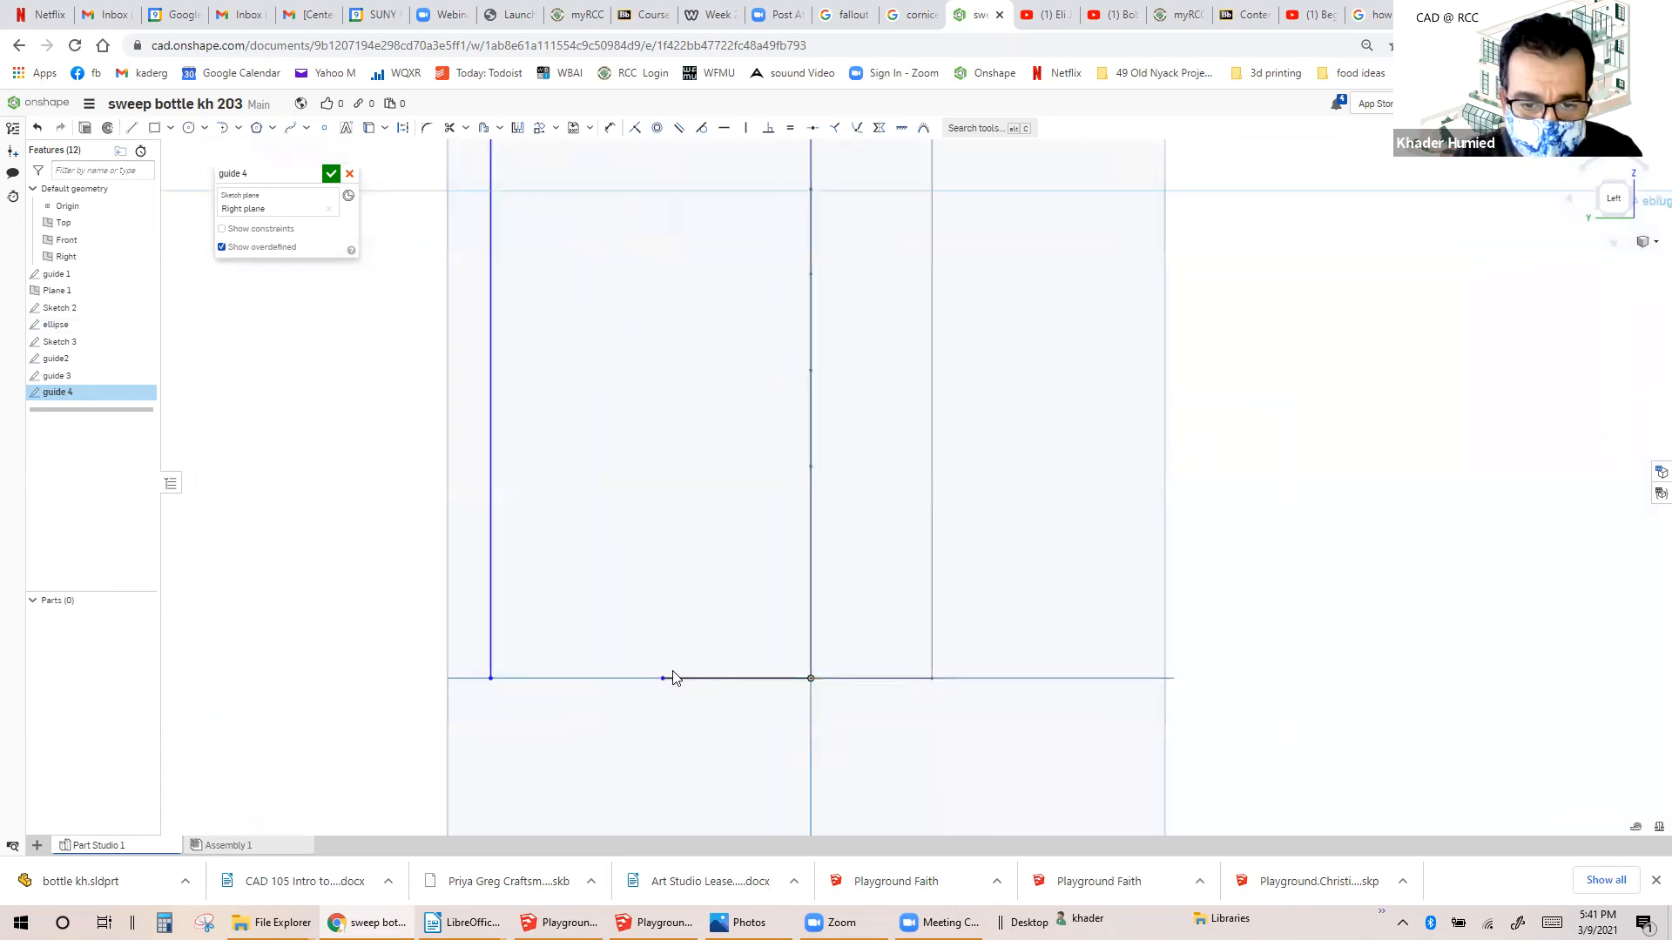
pyautogui.click(677, 677)
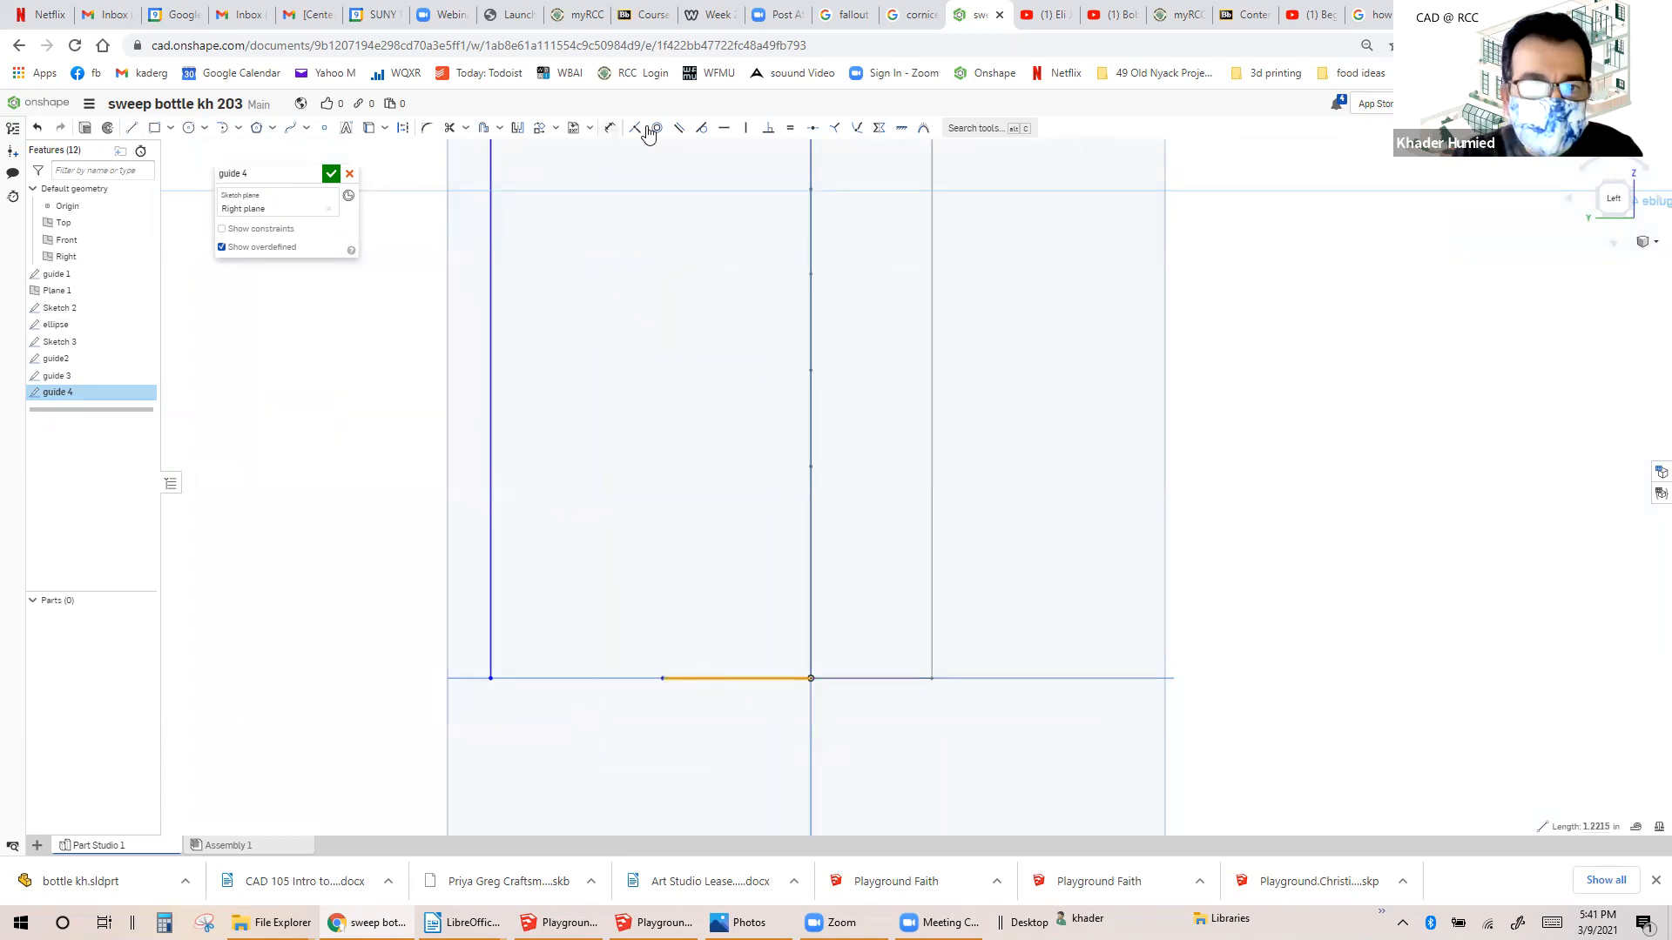
pyautogui.click(610, 129)
pyautogui.click(667, 677)
pyautogui.click(699, 640)
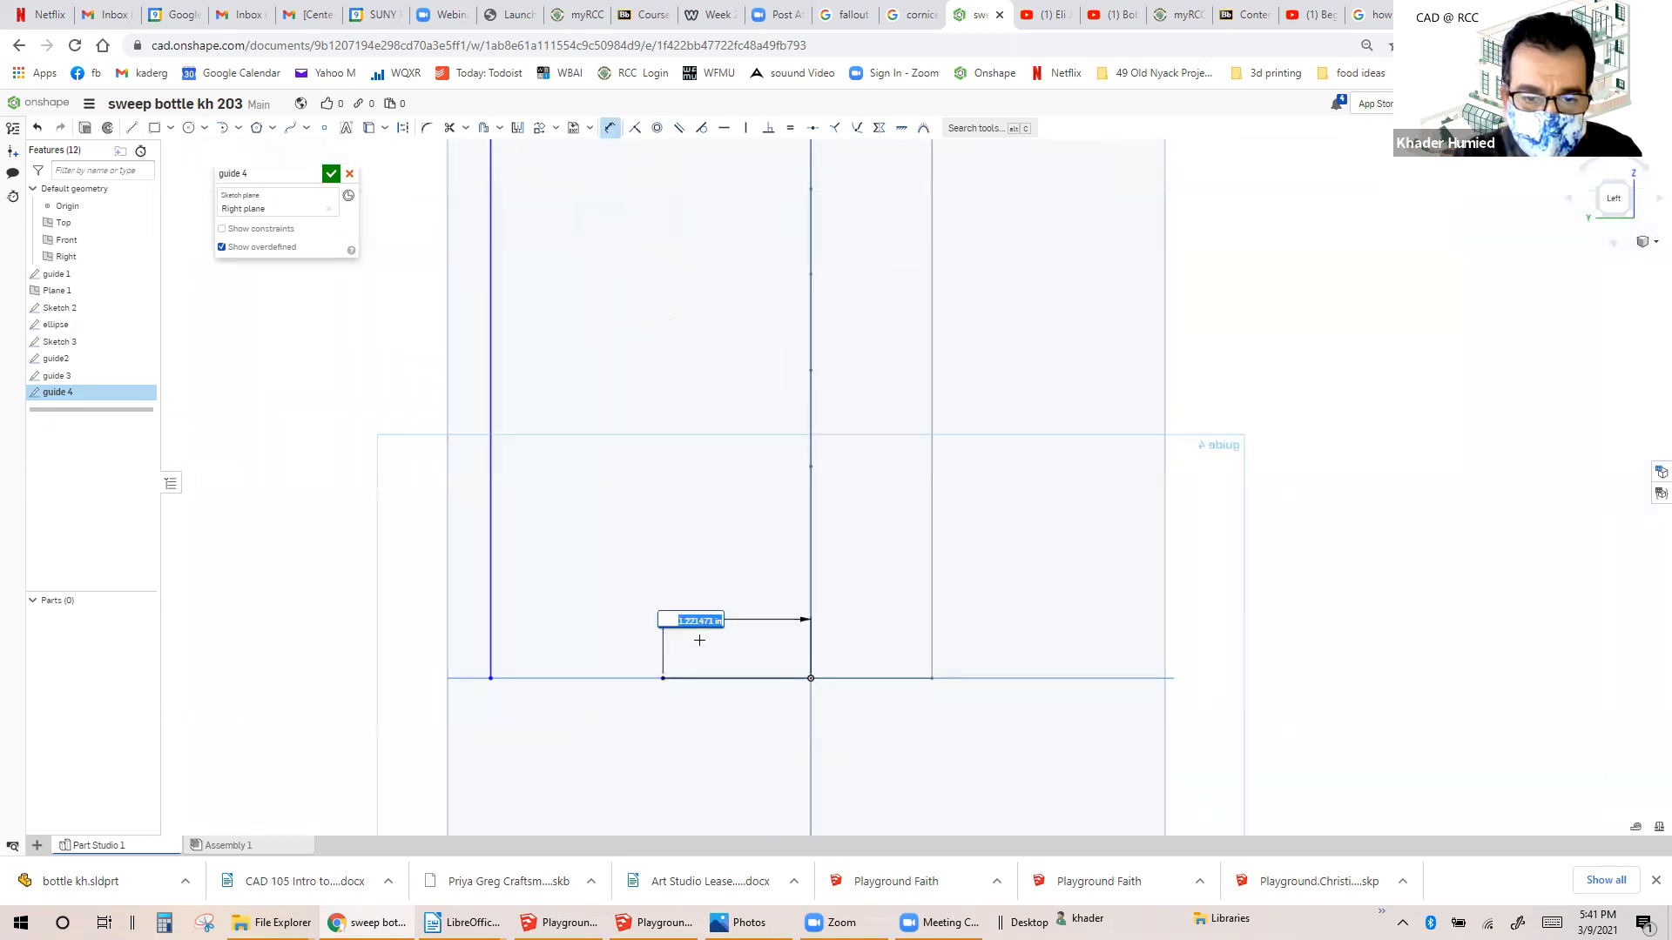
pyautogui.write('1')
pyautogui.press('Return')
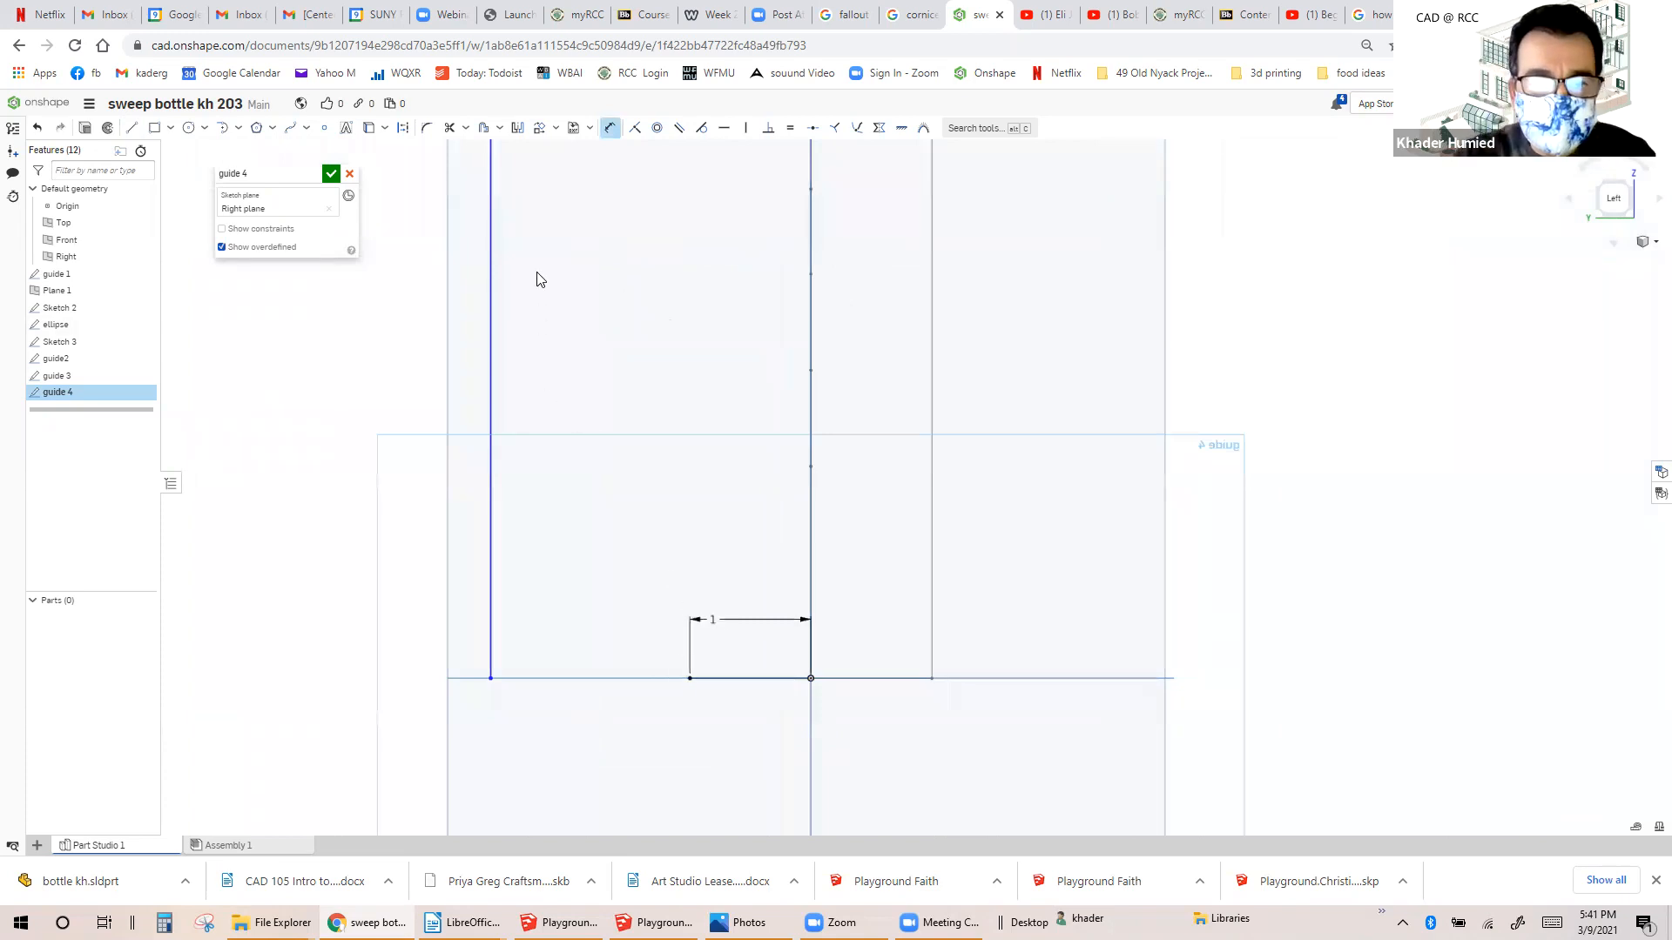
pyautogui.scroll(-5, 585, 263)
pyautogui.press('Escape')
# Transform the whole guide 4 profile so its lower endpoint sits on the outer end of the base line, and finish the sketch.
pyautogui.moveTo(565, 247); pyautogui.dragTo(683, 677)
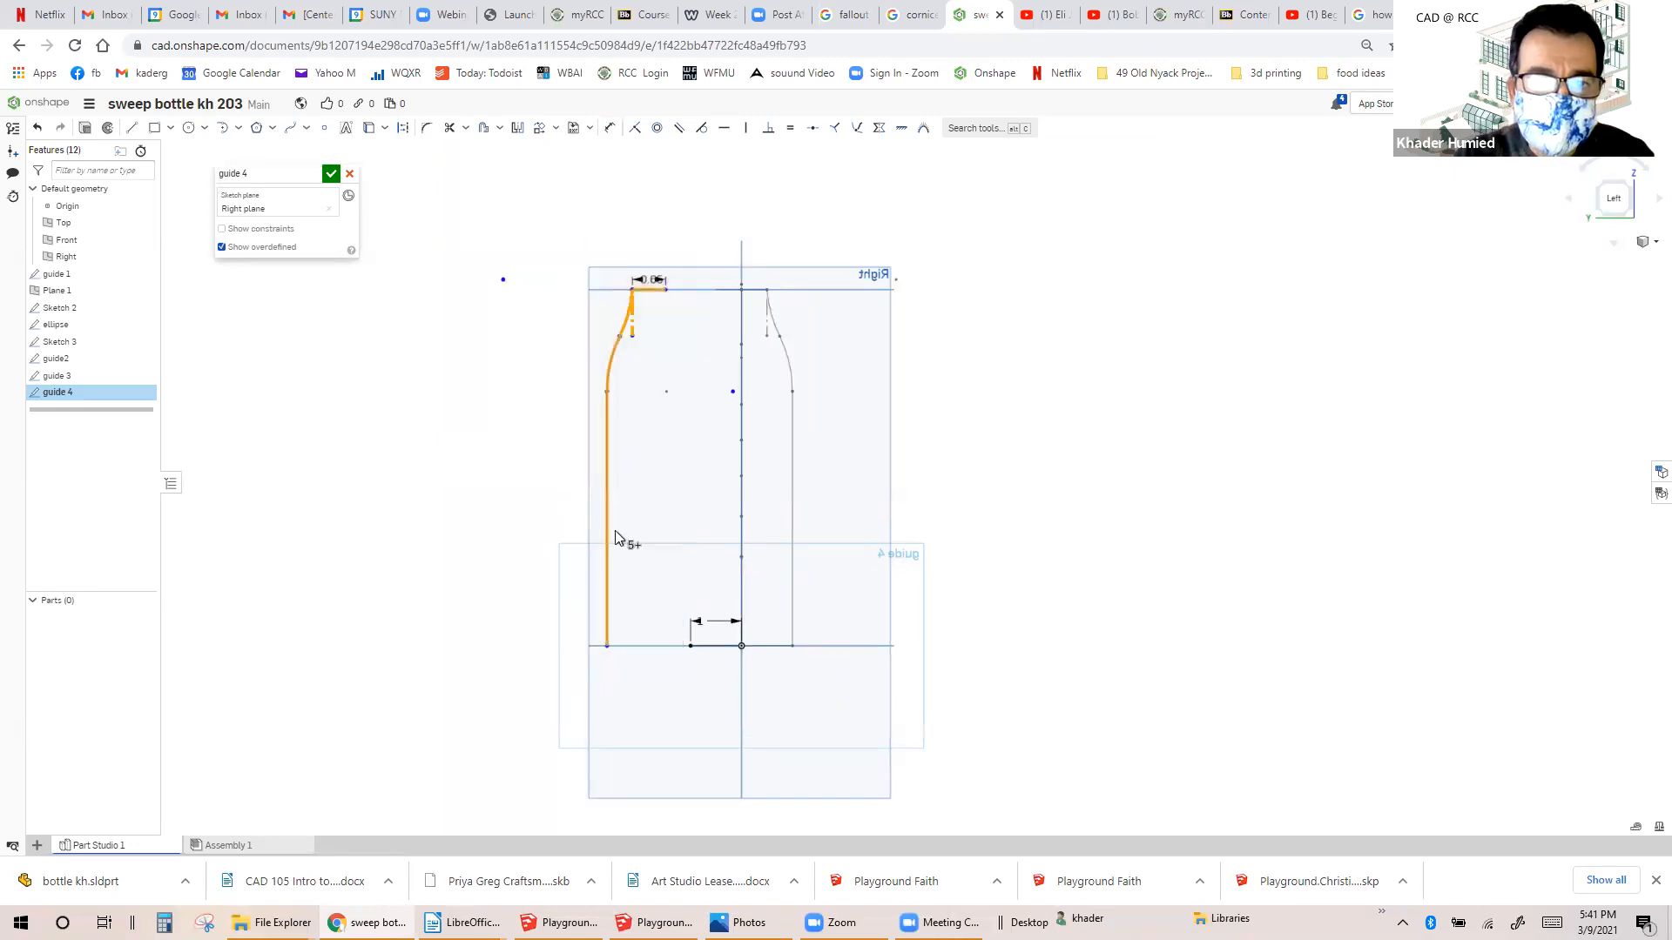
pyautogui.click(539, 128)
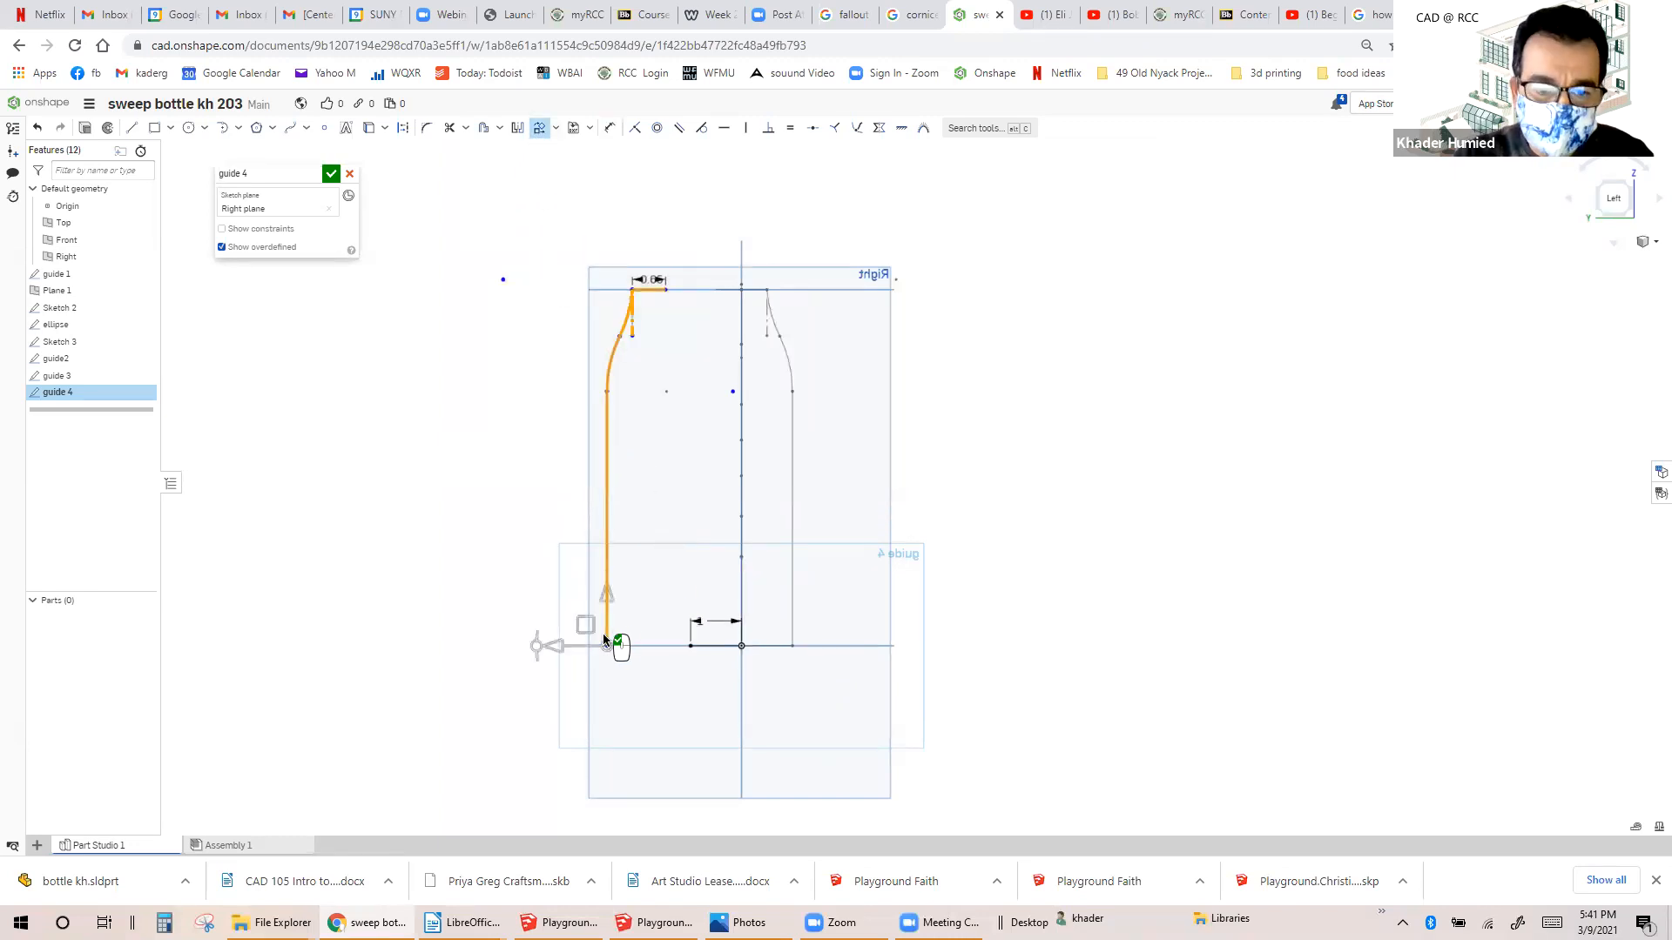
pyautogui.moveTo(589, 643); pyautogui.dragTo(659, 637)
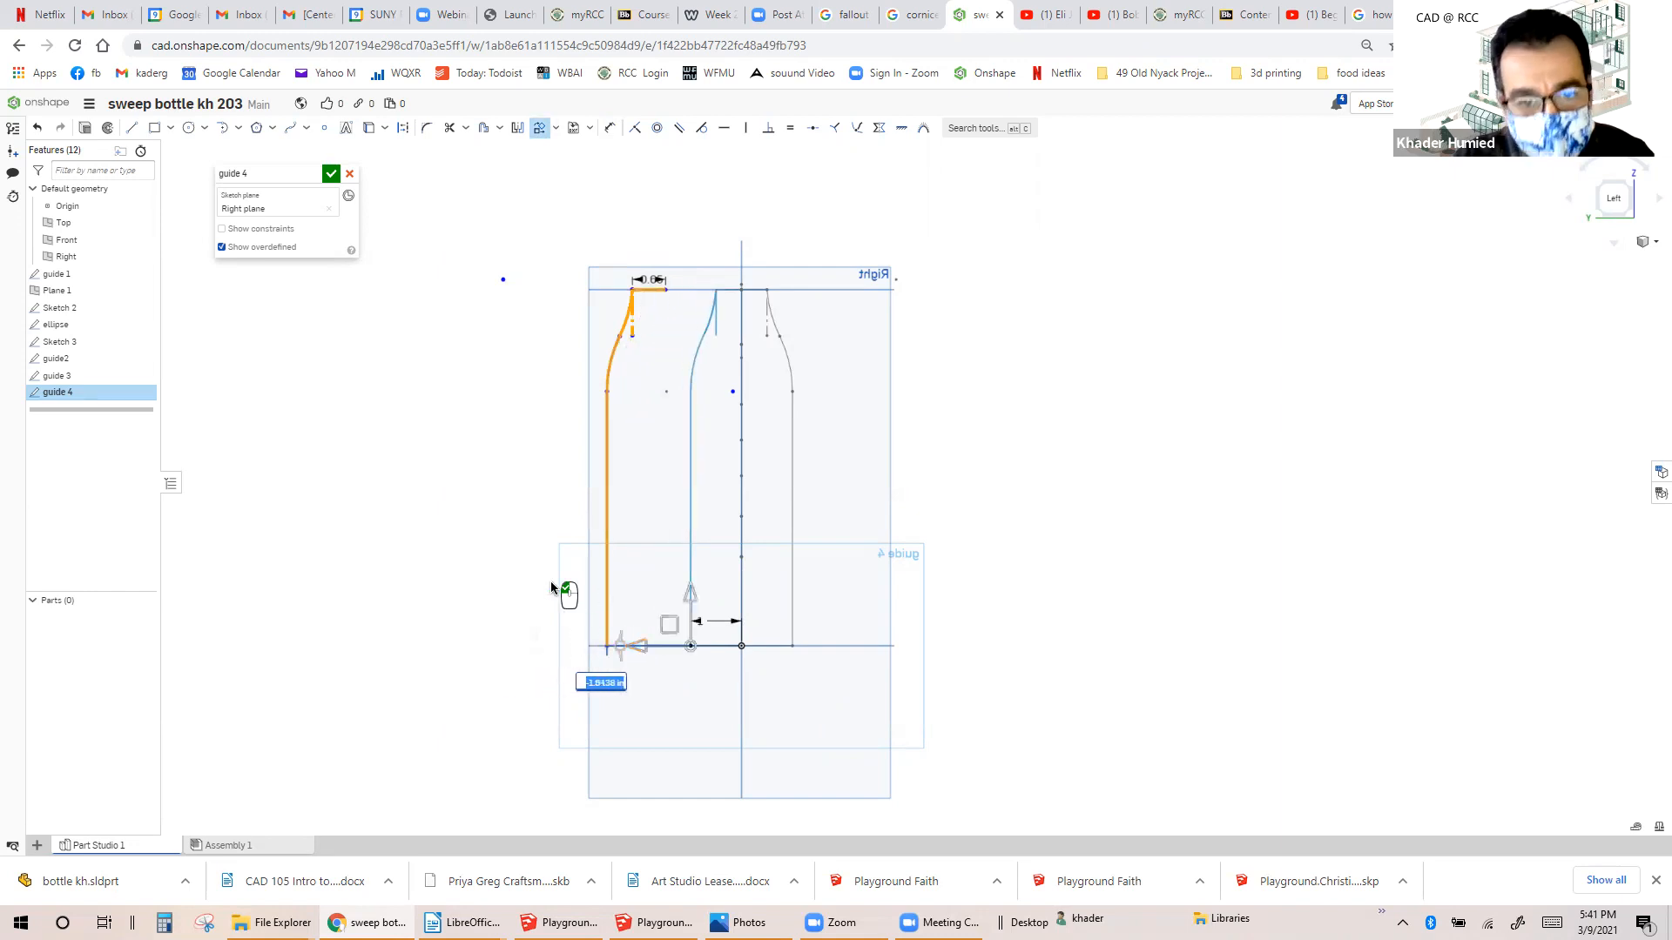
pyautogui.click(332, 173)
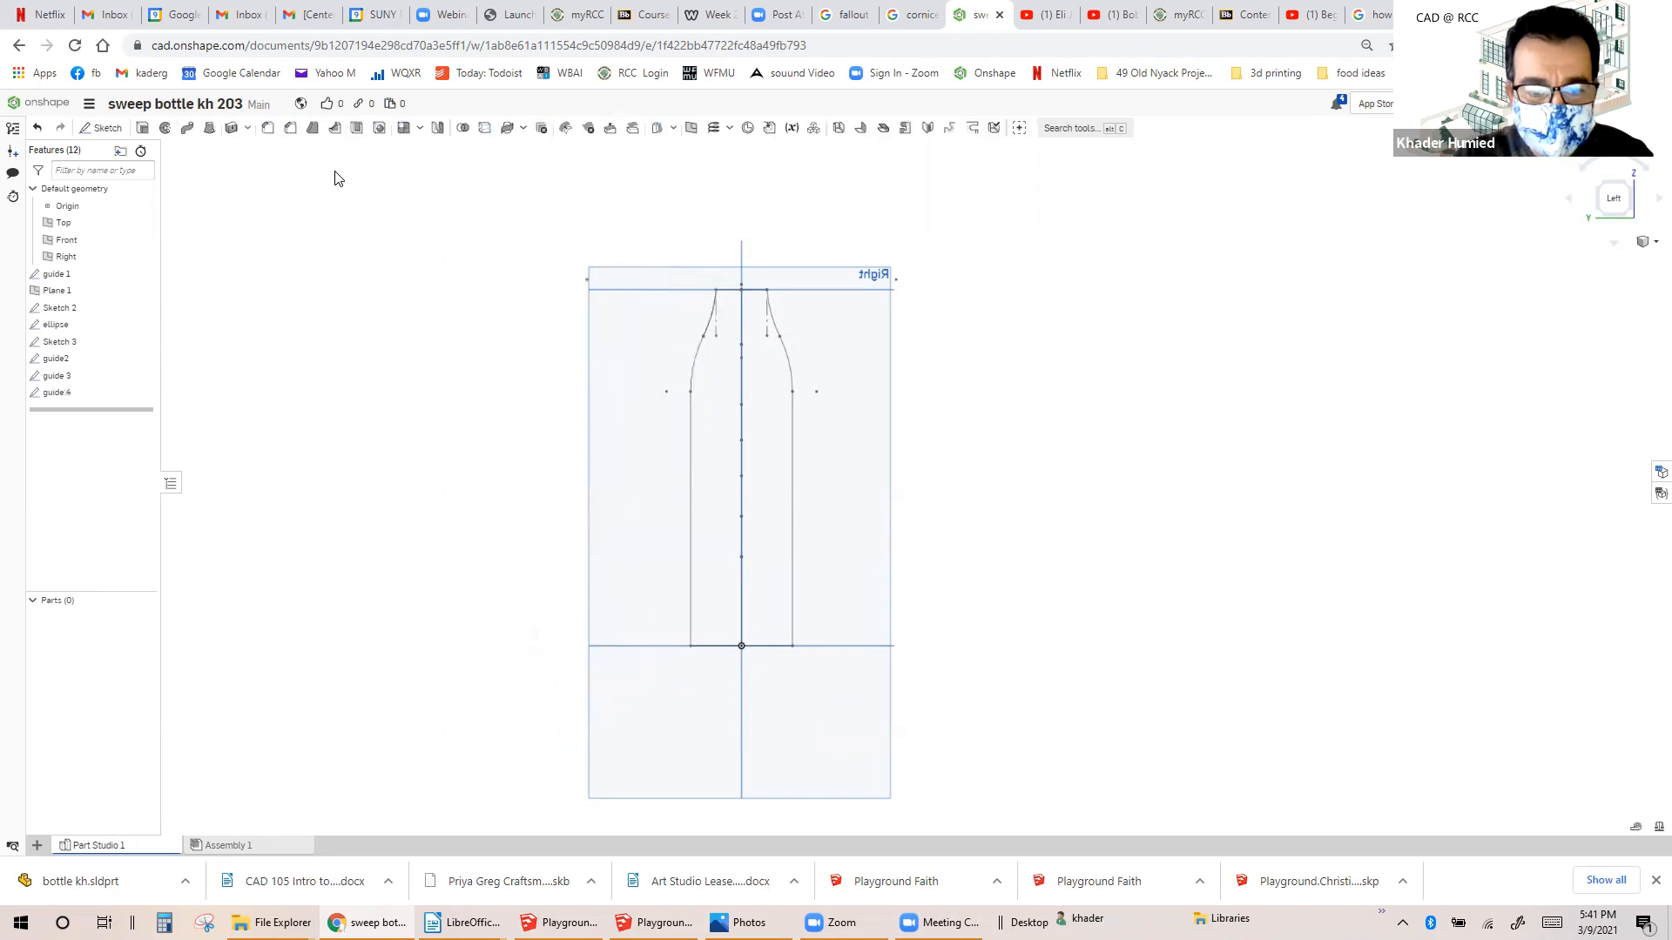
# Examine in 3D how the guide curves meet the ellipse at the bottle's base.
pyautogui.scroll(3, 687, 573)
pyautogui.scroll(-2, 783, 702)
pyautogui.moveTo(1160, 519); pyautogui.dragTo(860, 373, button='right')
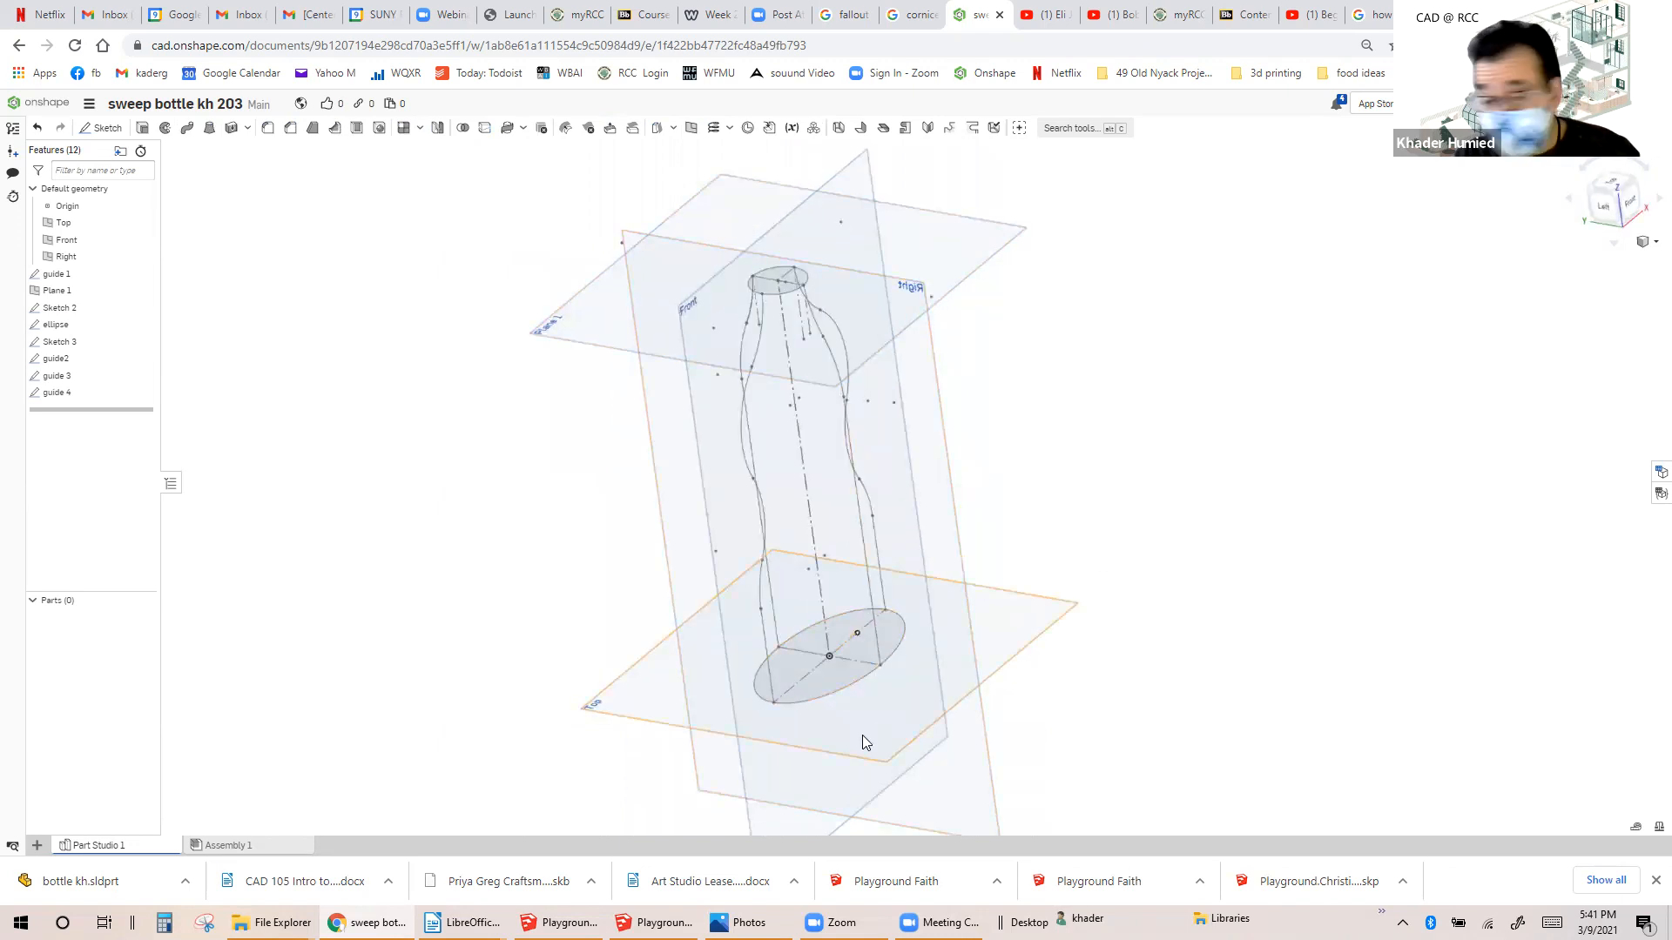
pyautogui.scroll(1, 914, 580)
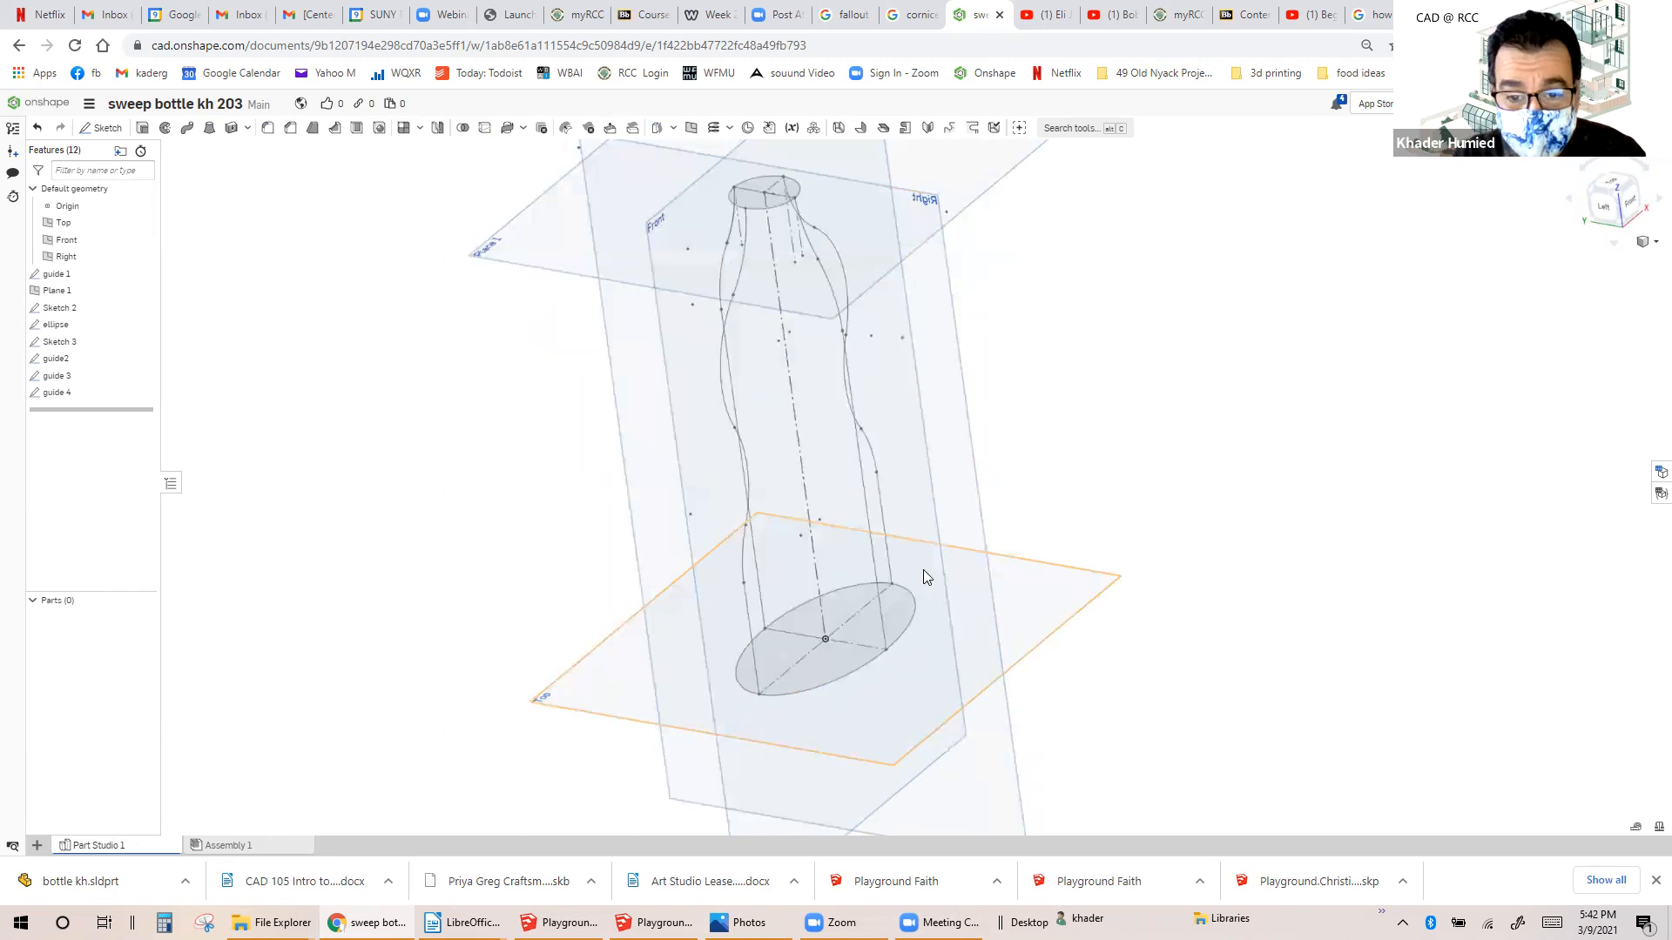
pyautogui.scroll(3, 927, 568)
pyautogui.scroll(1, 933, 564)
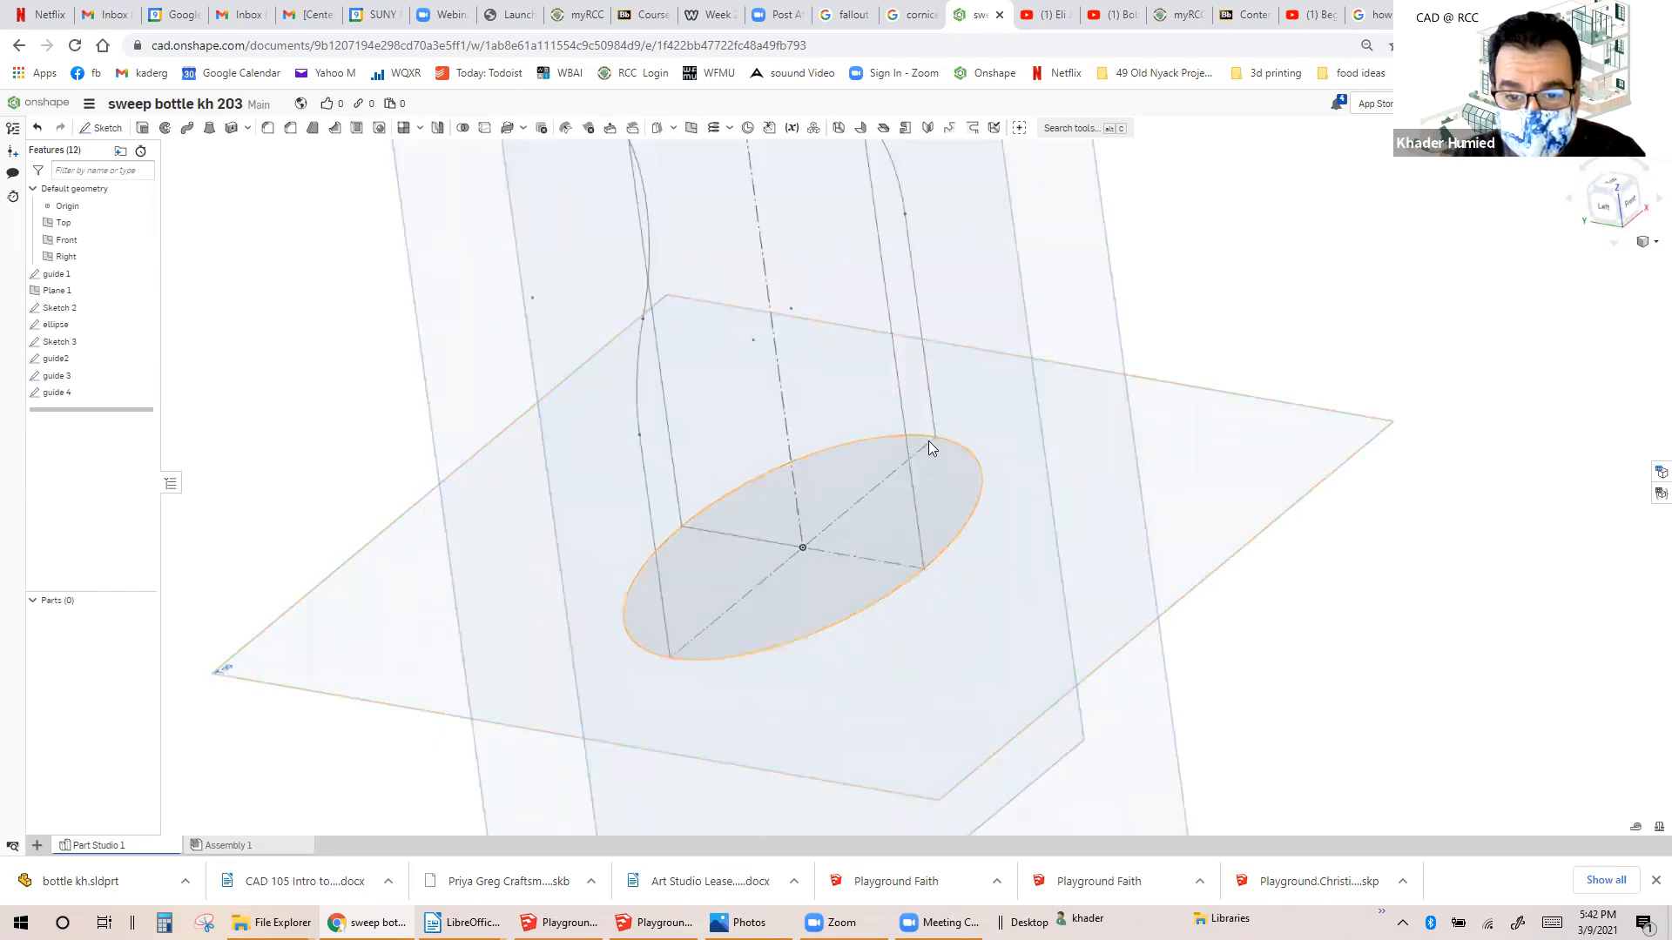
pyautogui.scroll(3, 940, 437)
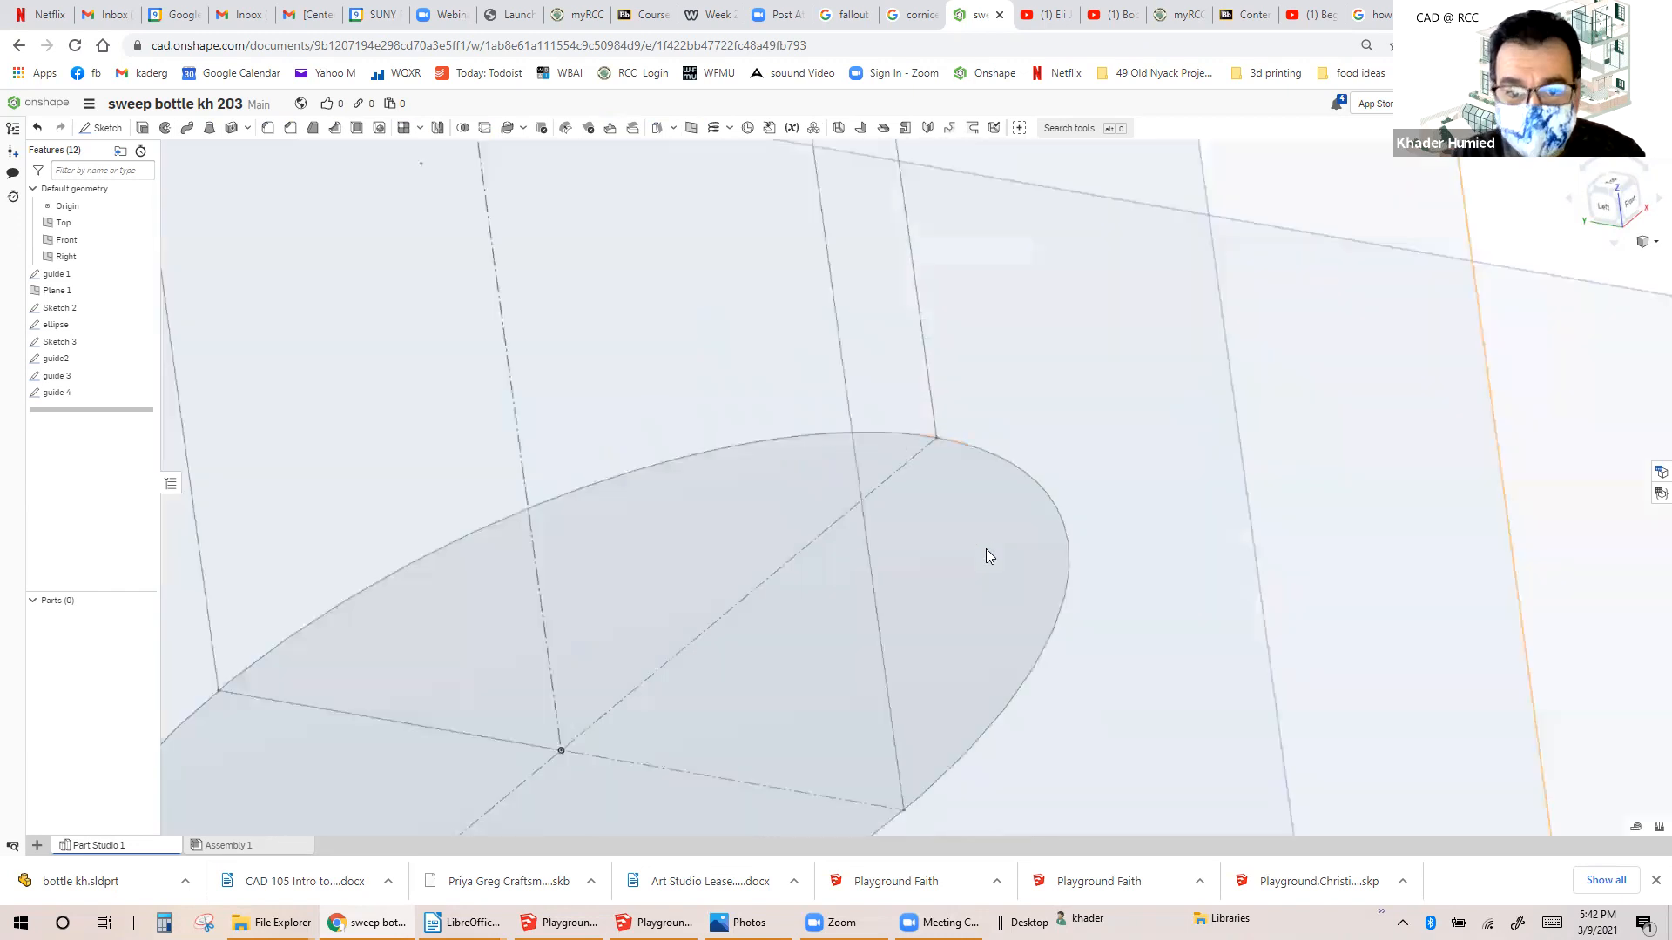
pyautogui.scroll(-8, 985, 554)
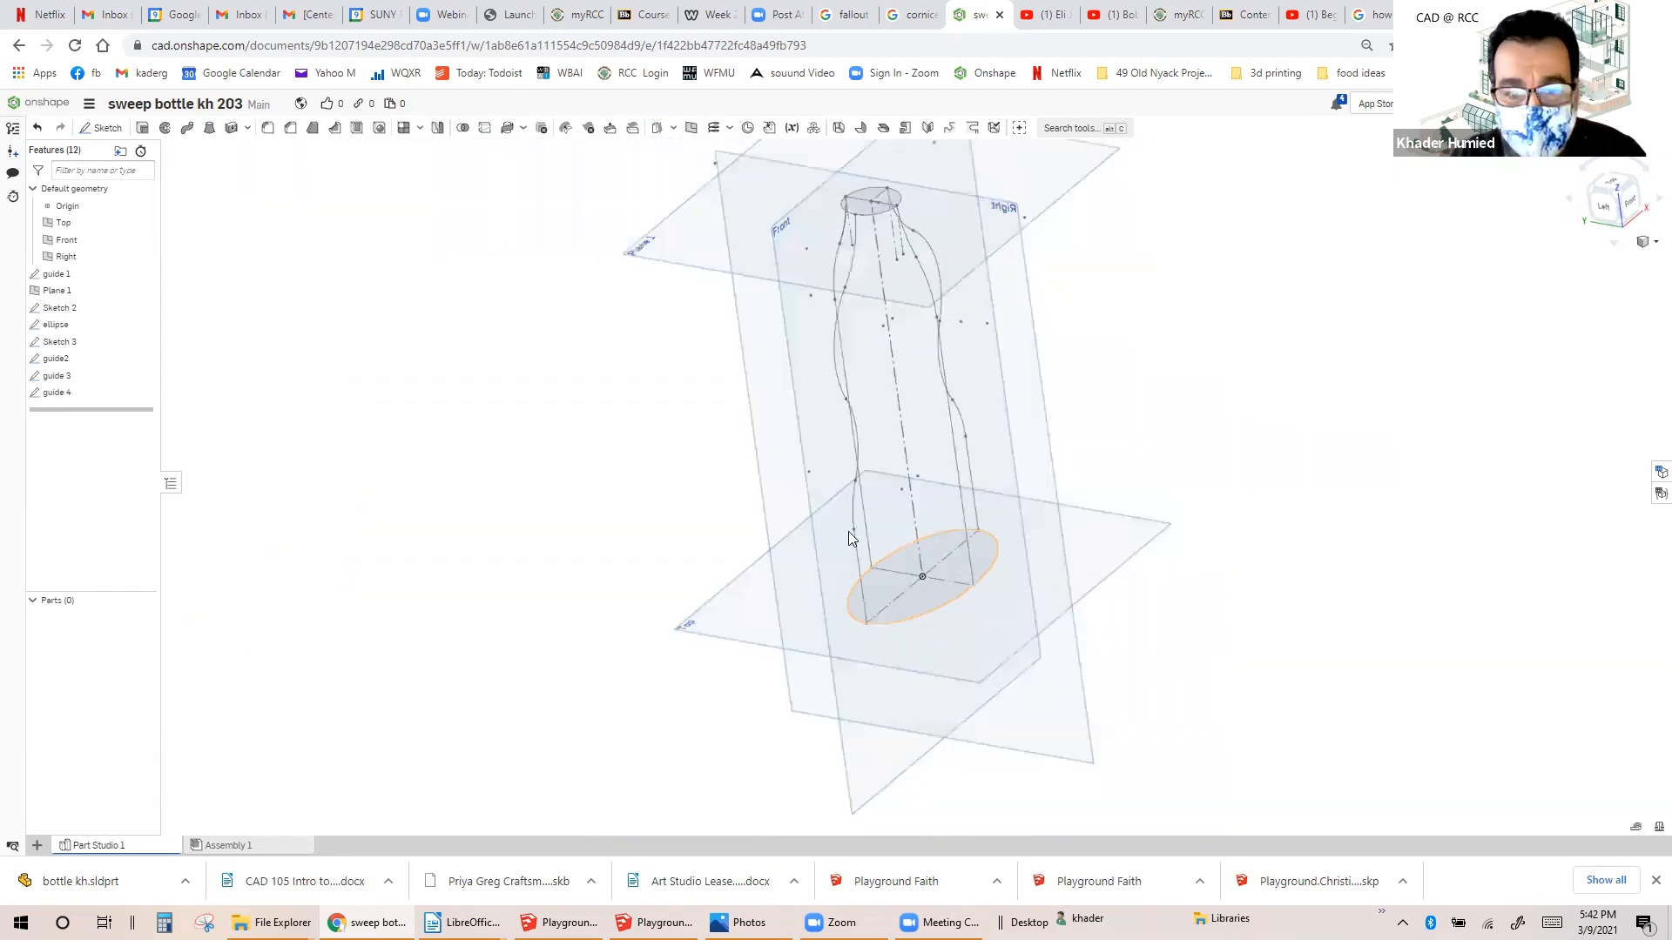
# Examine how the upper ends of the guide curves meet the circle at the bottle's neck.
pyautogui.moveTo(810, 425); pyautogui.dragTo(791, 376, button='right')
pyautogui.moveTo(794, 294); pyautogui.dragTo(826, 180, button='right')
pyautogui.scroll(5, 839, 186)
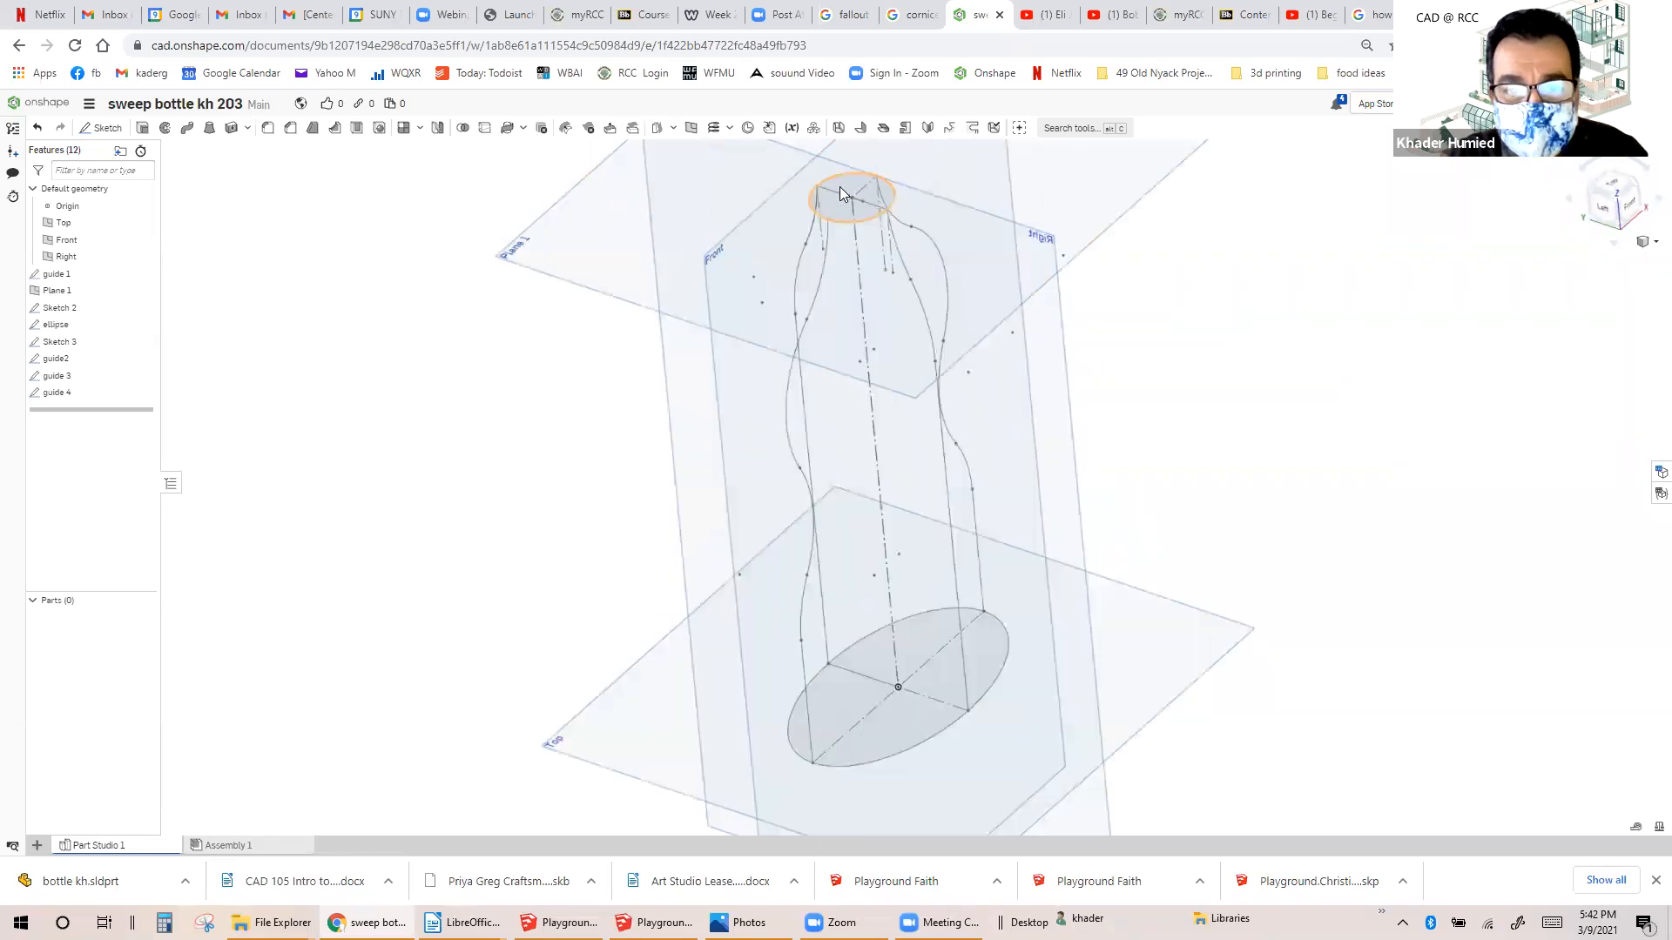
pyautogui.scroll(4, 828, 220)
pyautogui.moveTo(858, 161); pyautogui.dragTo(941, 236, button='right')
pyautogui.scroll(3, 944, 239)
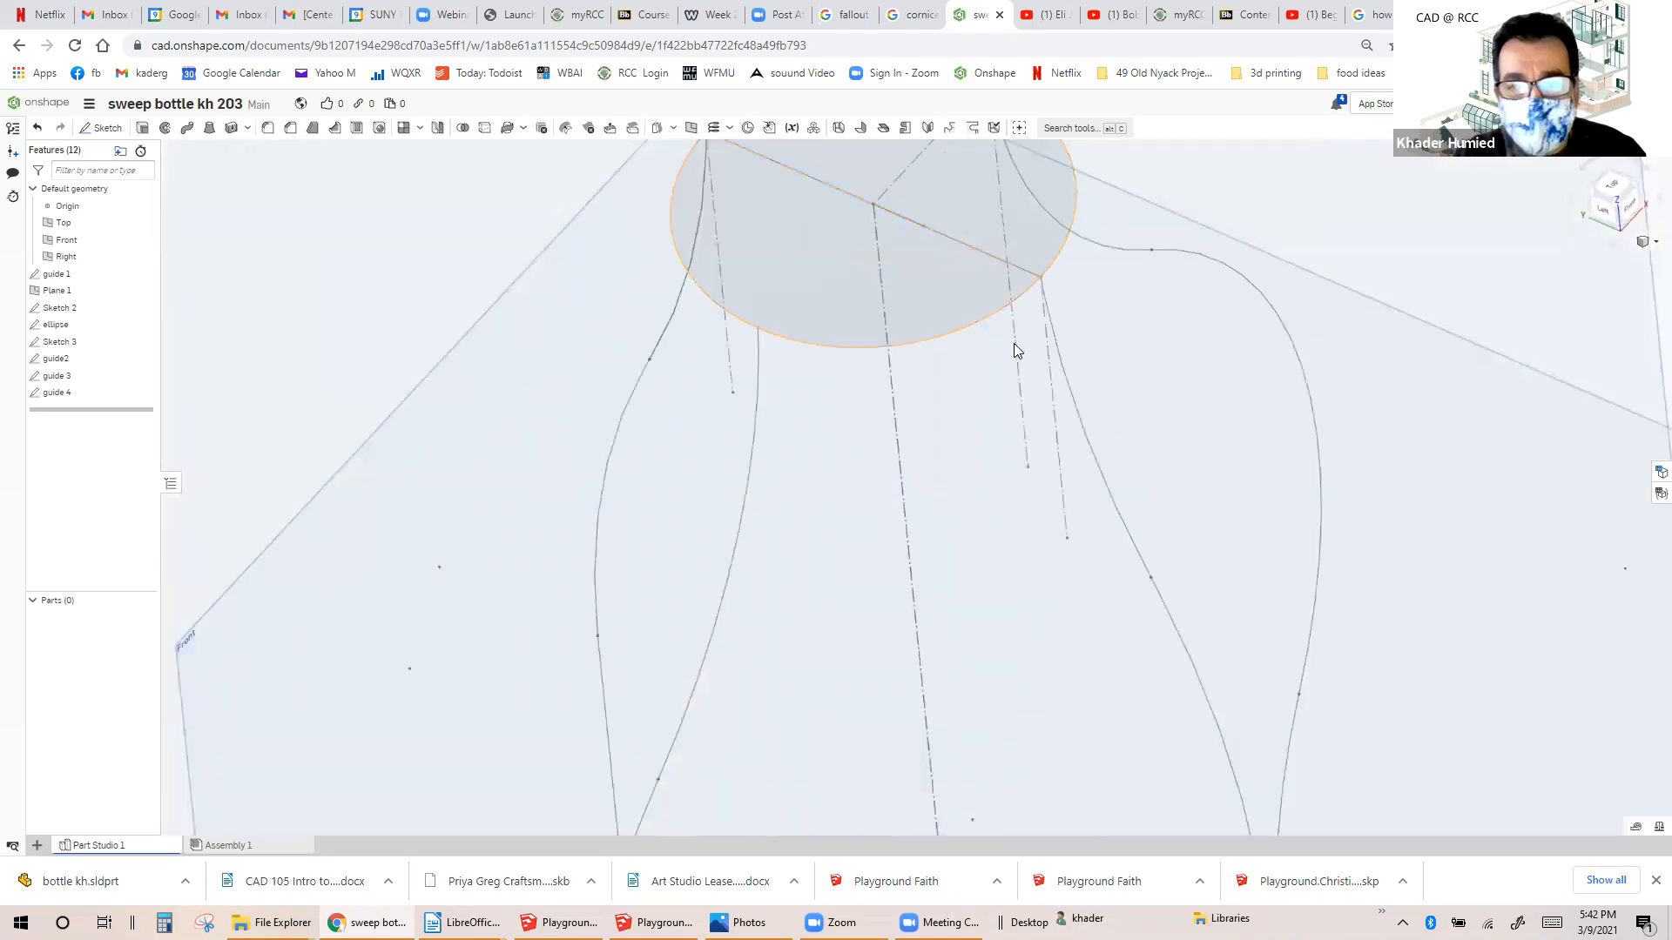
pyautogui.scroll(-2, 1014, 343)
pyautogui.scroll(-3, 1022, 351)
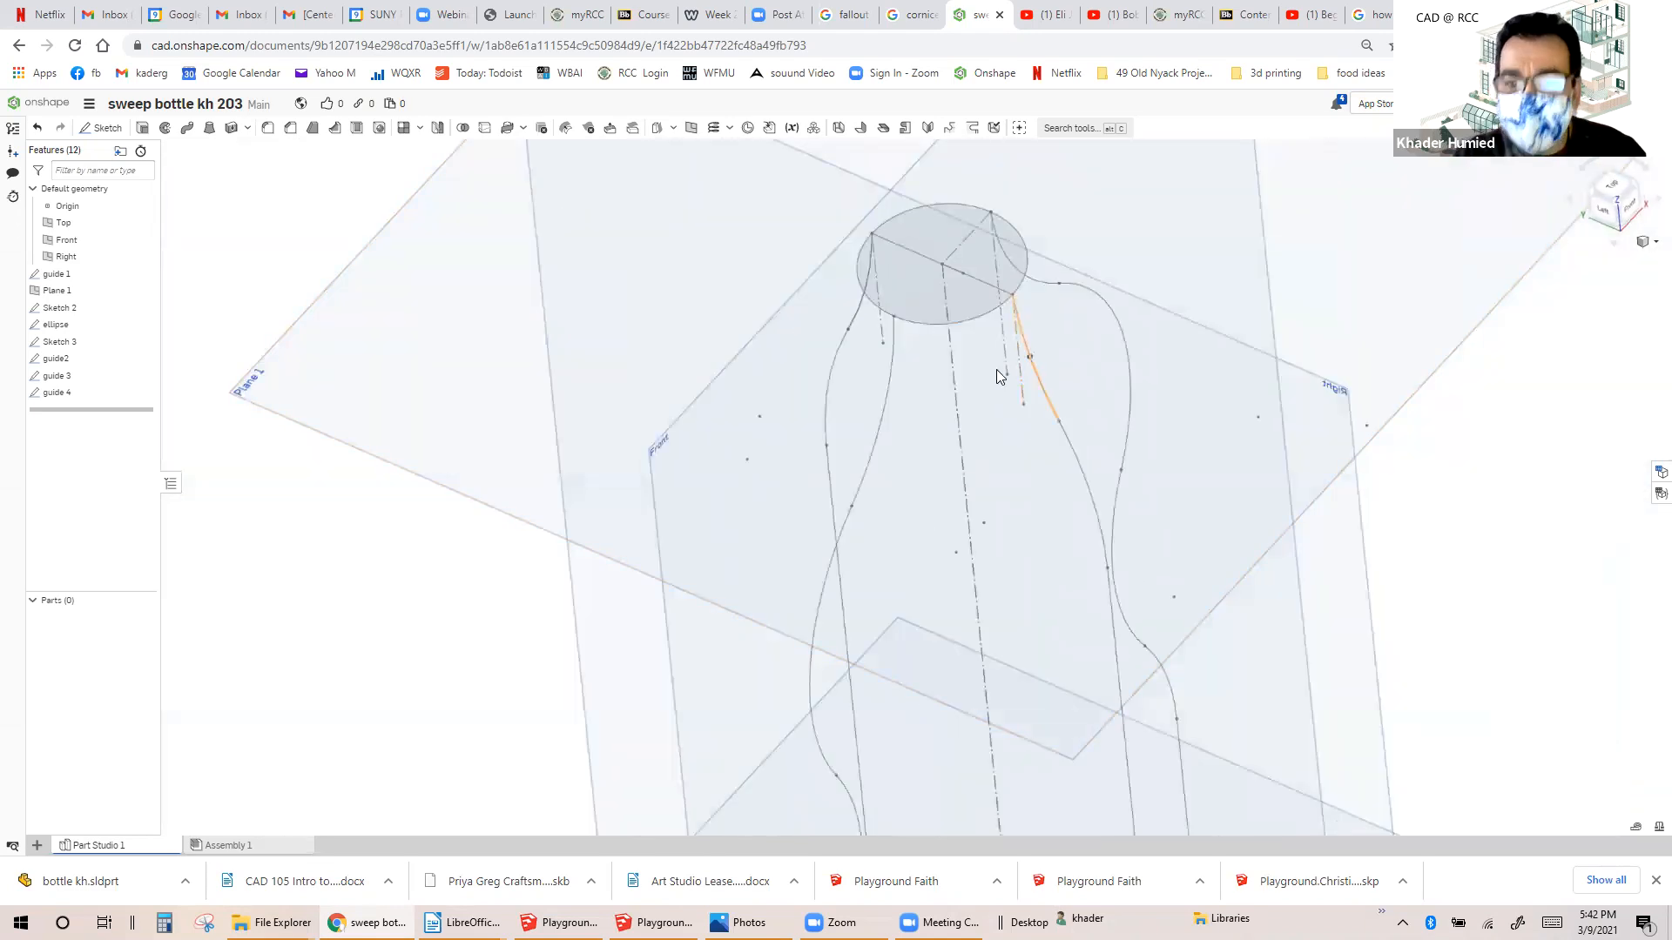
# Open the guide 1 sketch to review its geometry, and close it again.
pyautogui.rightClick(67, 274)
pyautogui.click(91, 300)
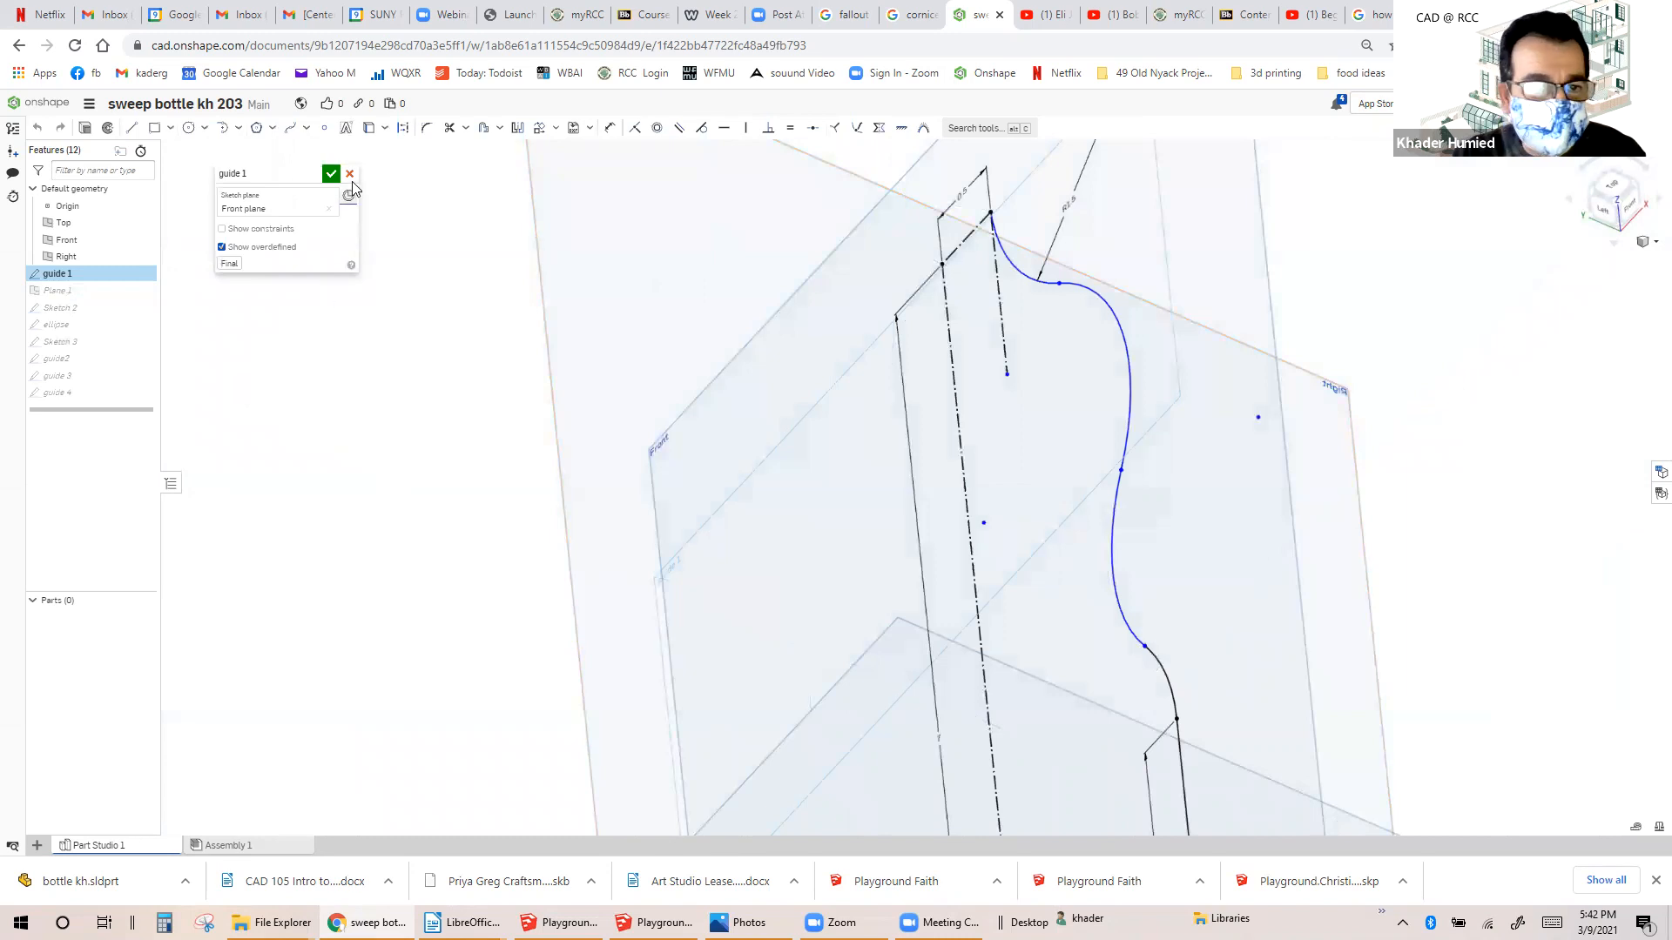
pyautogui.click(332, 175)
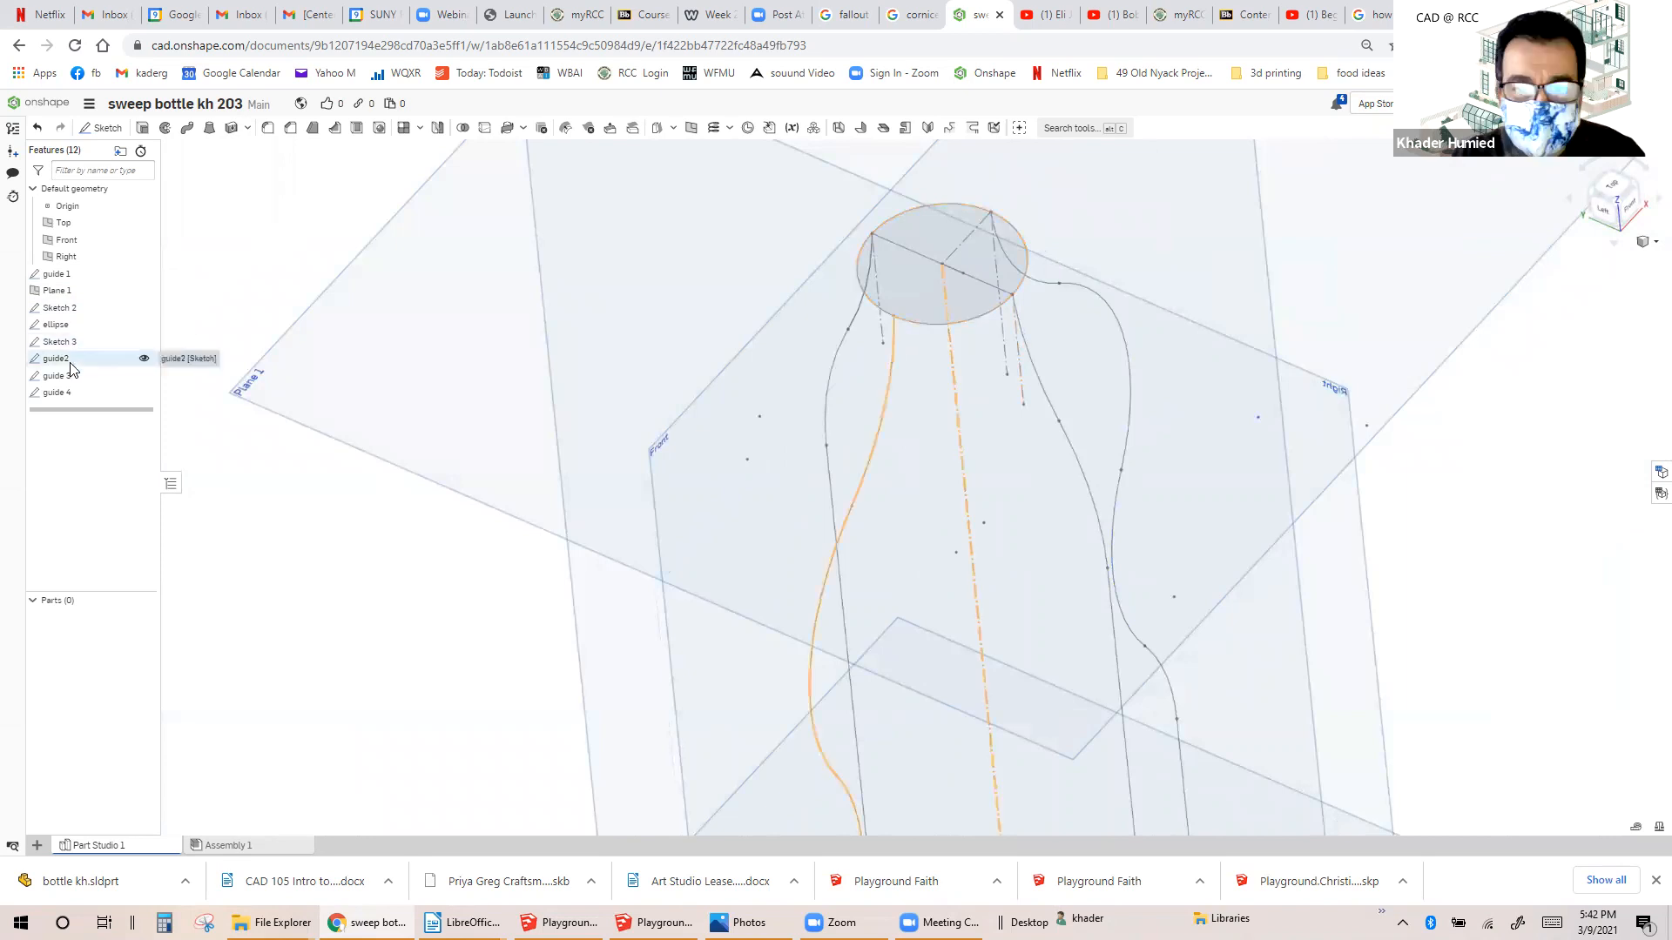
# Open the guide 3 sketch, check the length of its top line, and leave the sketch.
pyautogui.doubleClick(990, 283)
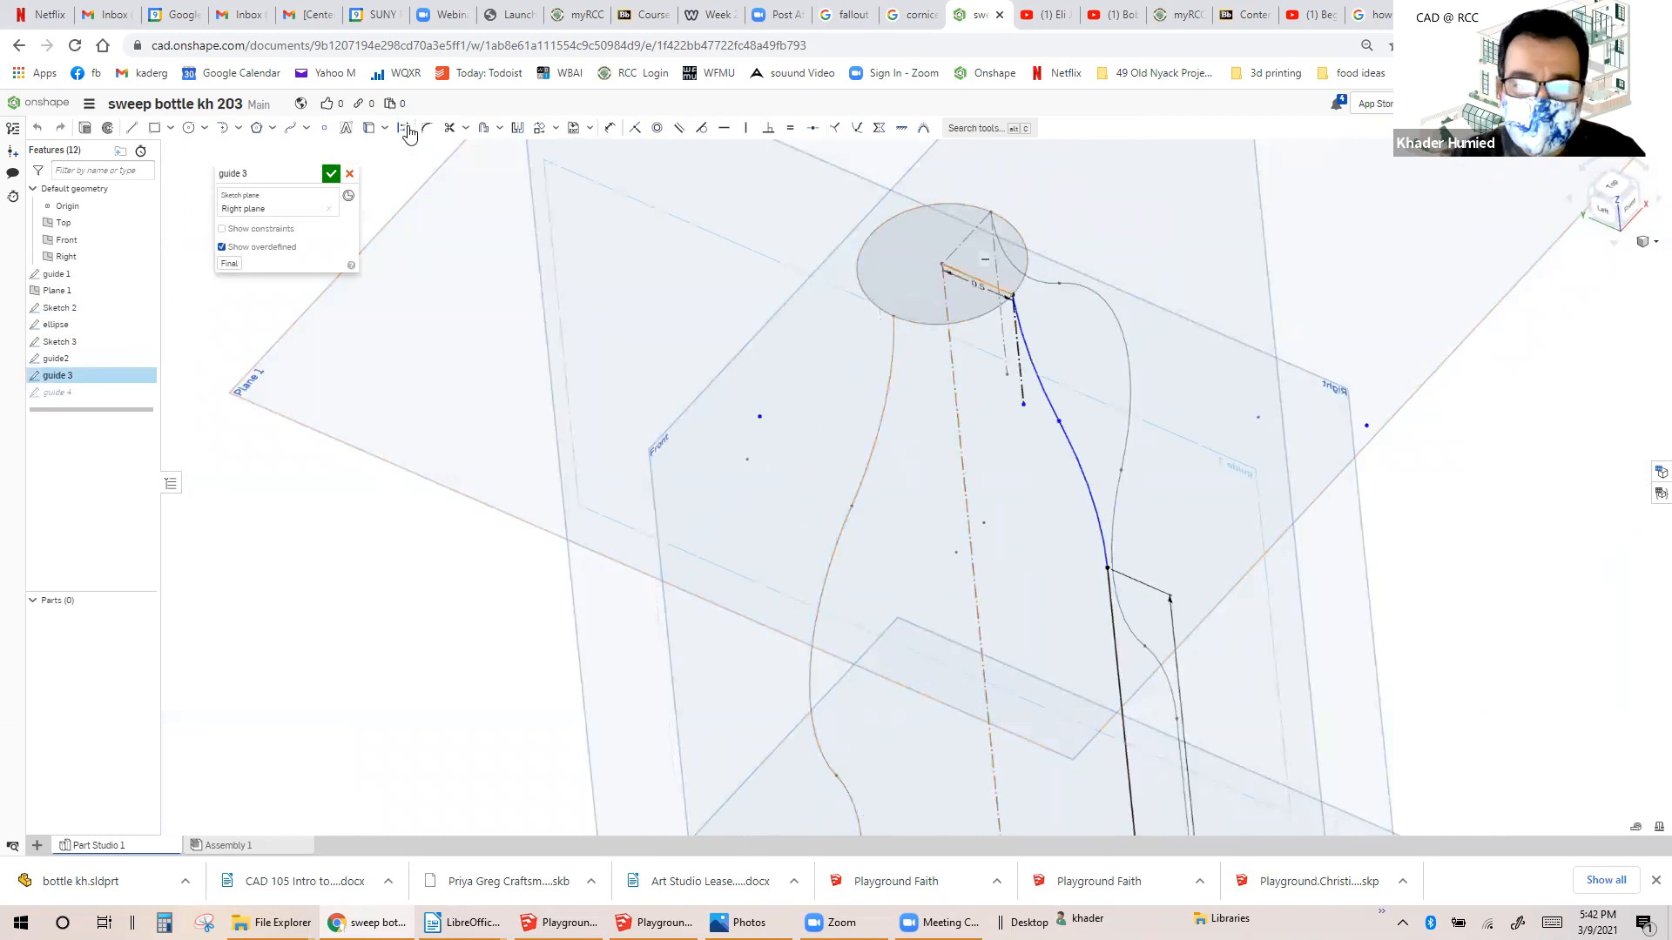
pyautogui.click(968, 279)
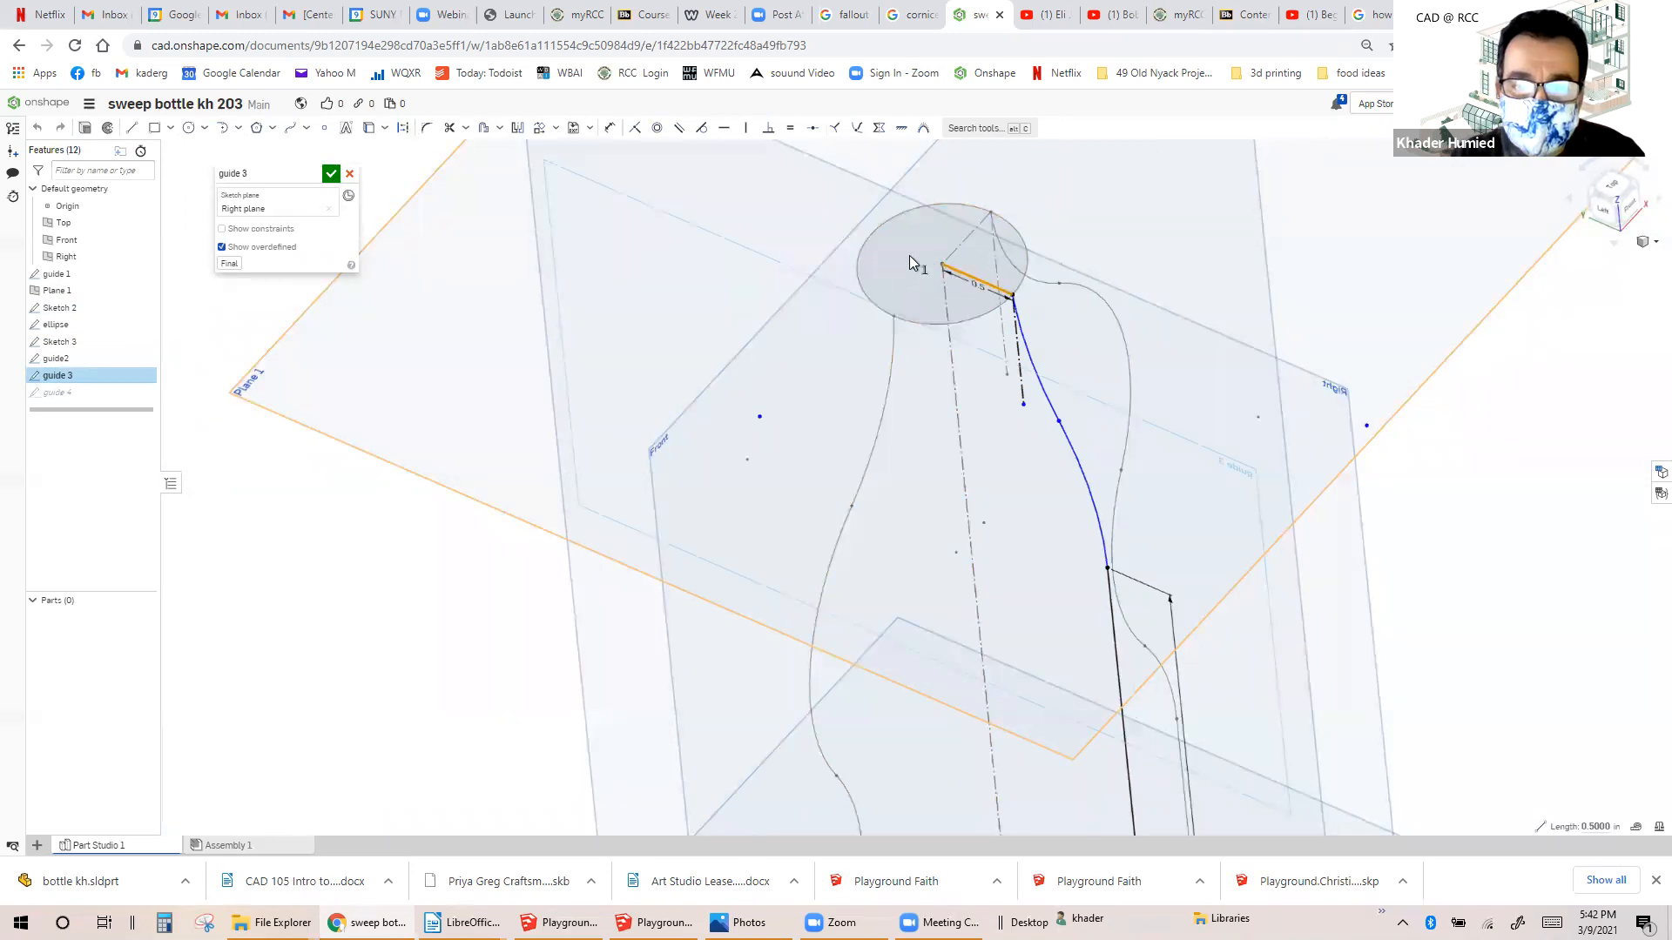
pyautogui.doubleClick(96, 394)
pyautogui.rightClick(101, 397)
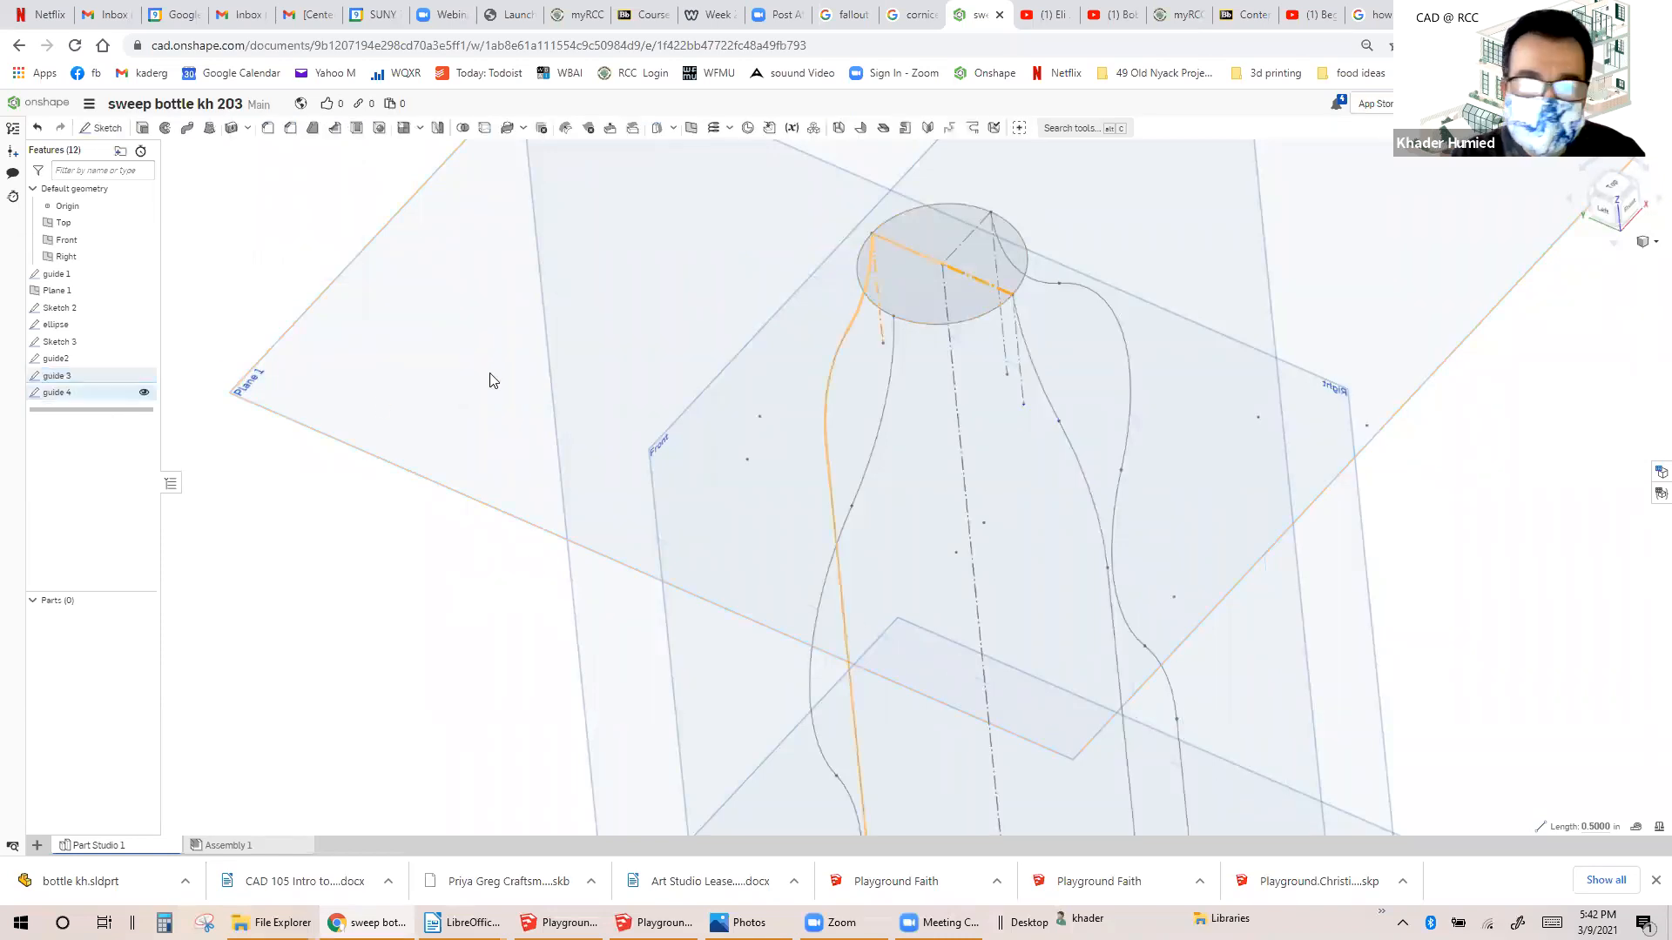
# Open the guide 4 sketch, delete its top line across the neck circle, and accept the sketch.
pyautogui.doubleClick(918, 258)
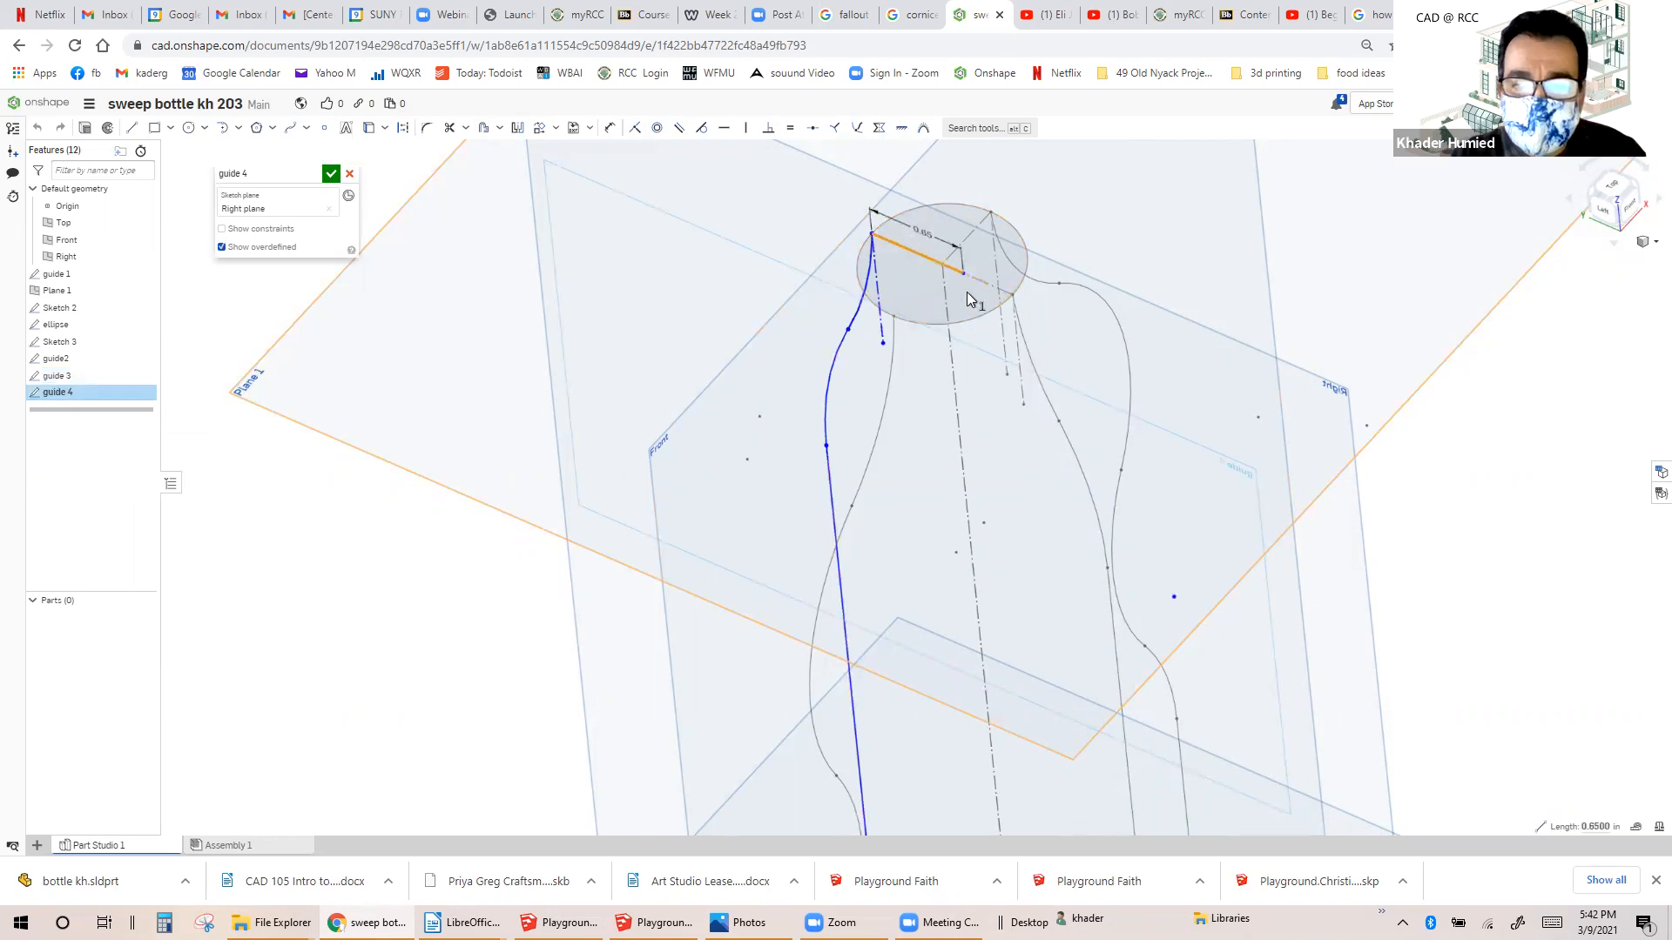
pyautogui.scroll(2, 887, 263)
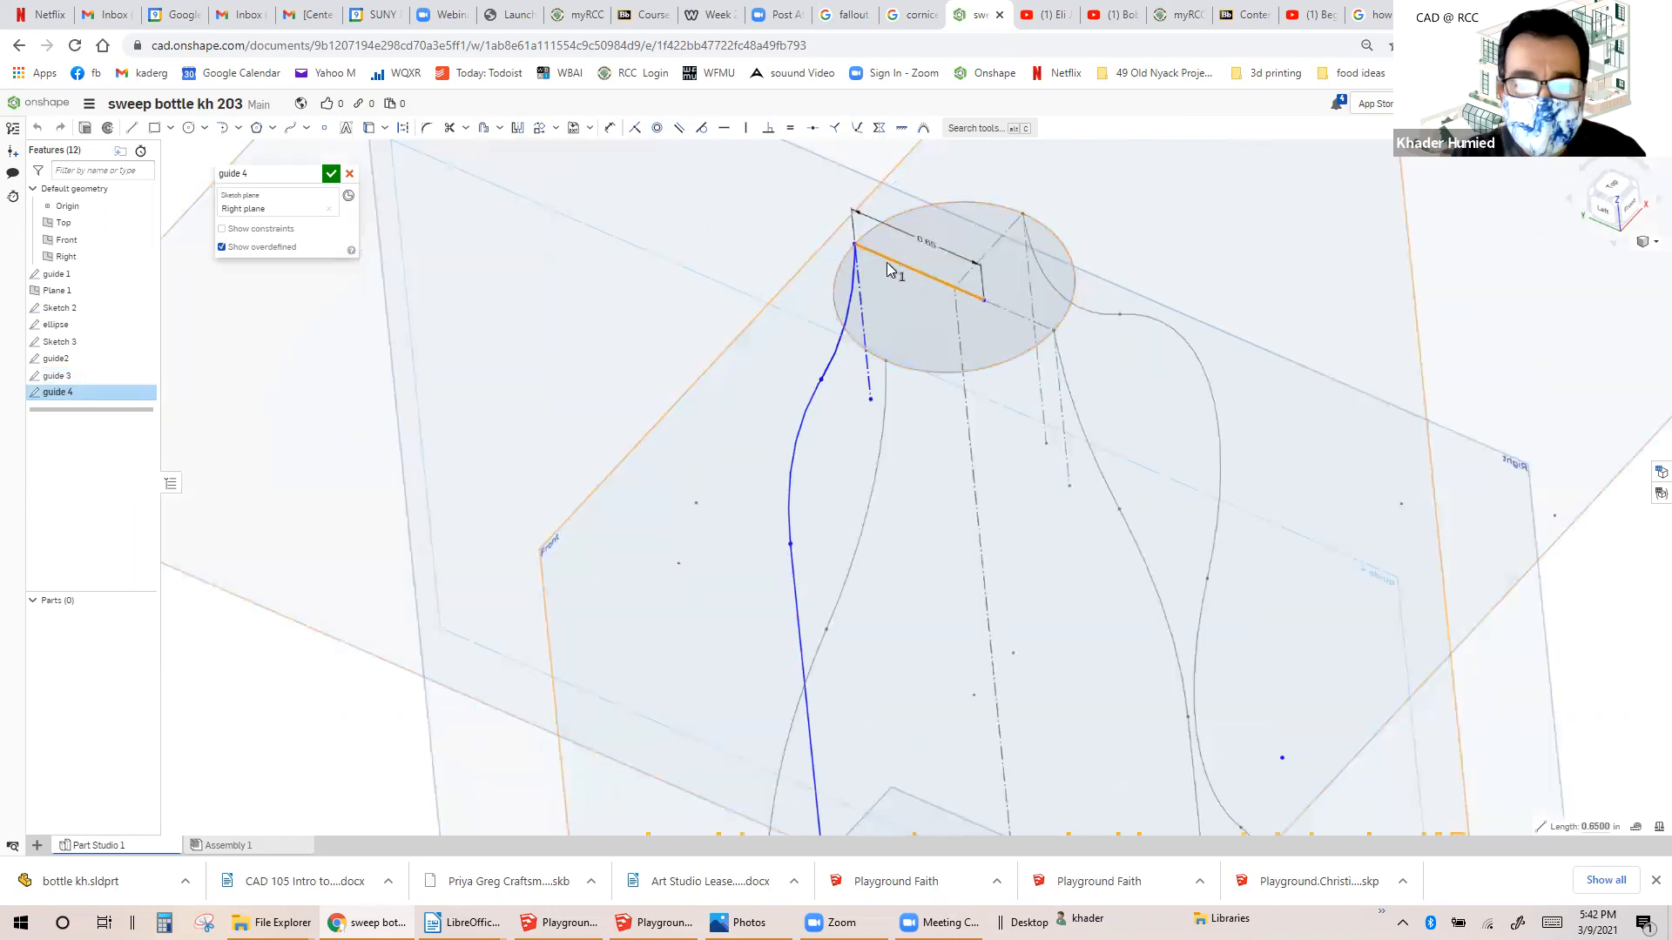
pyautogui.click(897, 265)
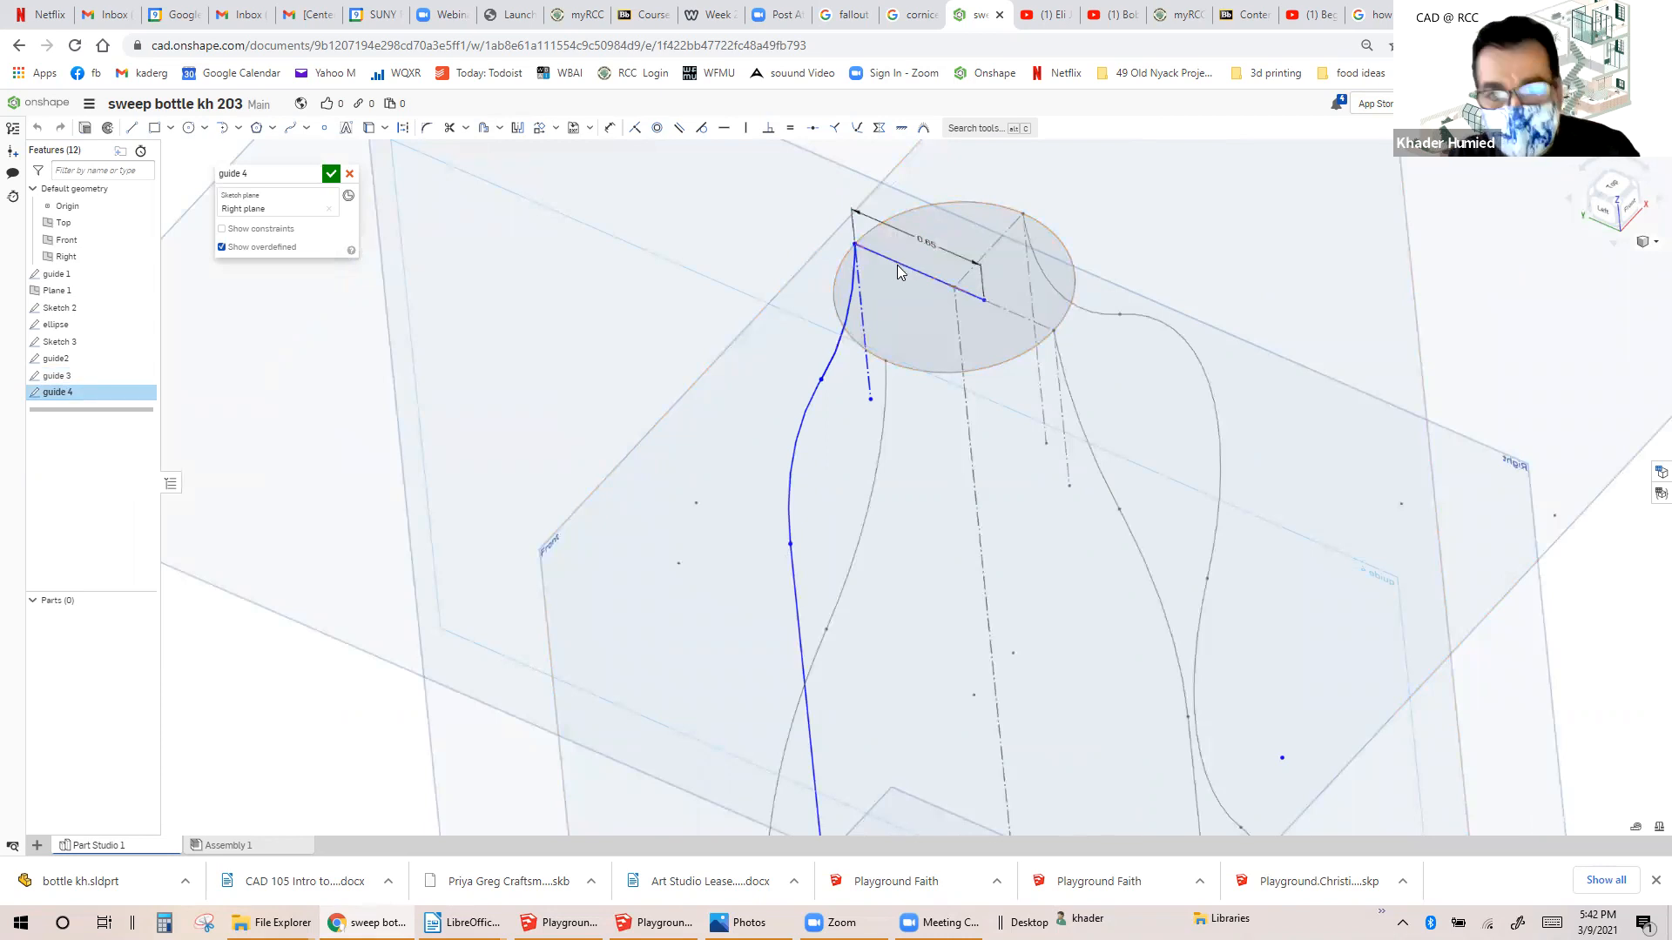
pyautogui.click(901, 266)
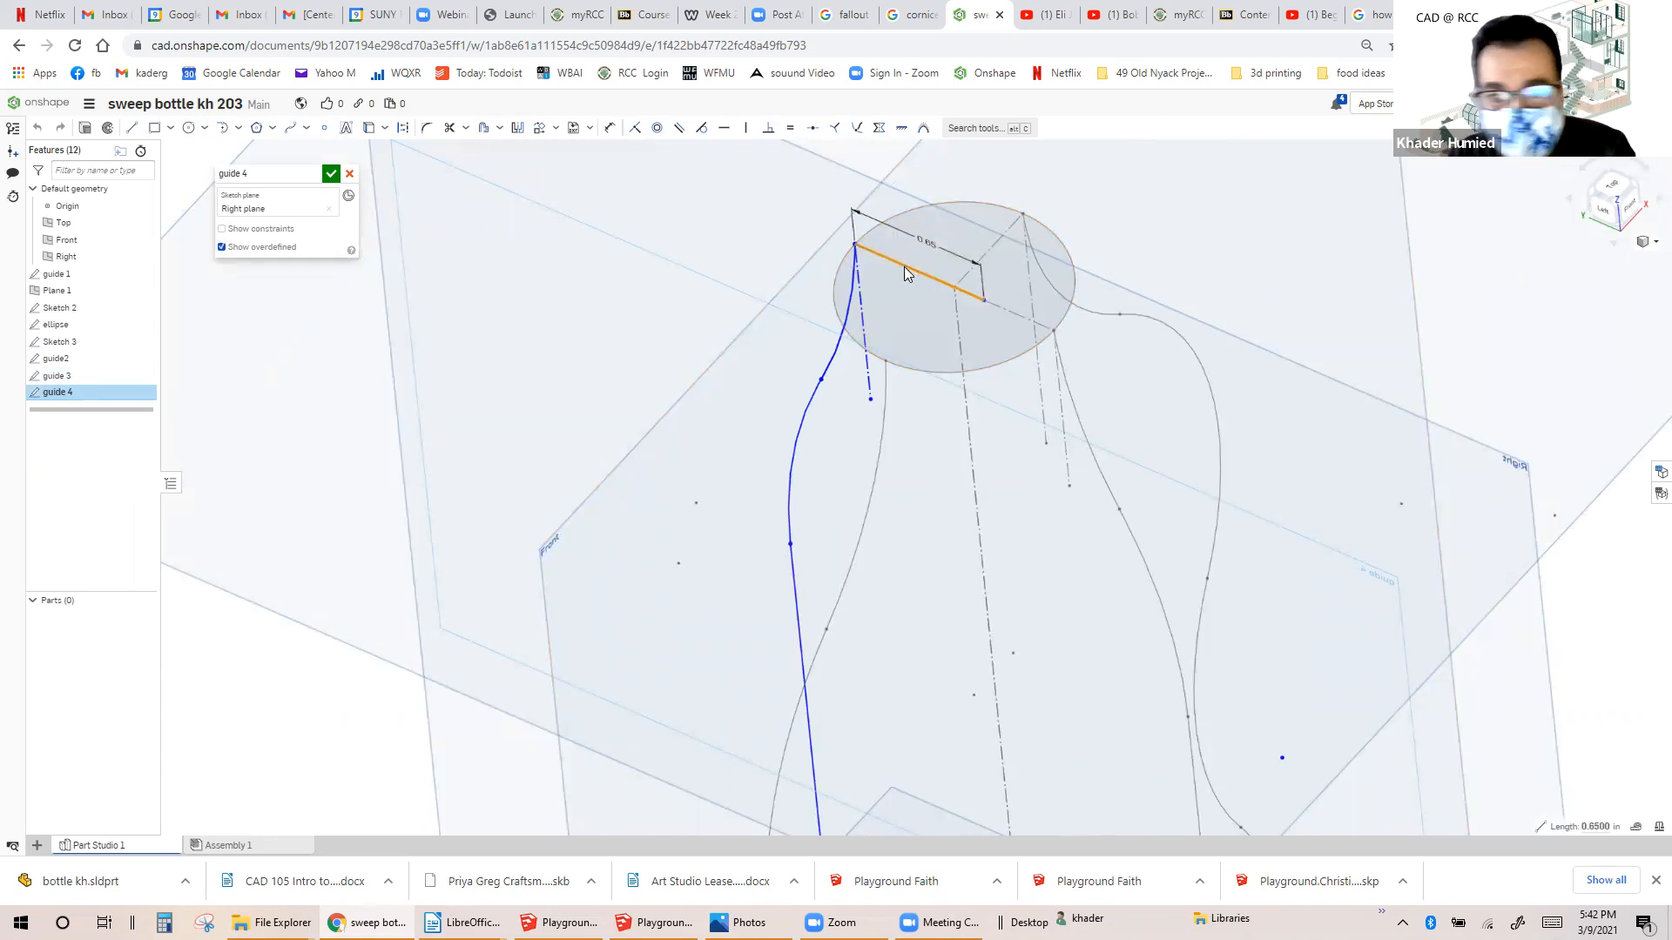
pyautogui.press('Delete')
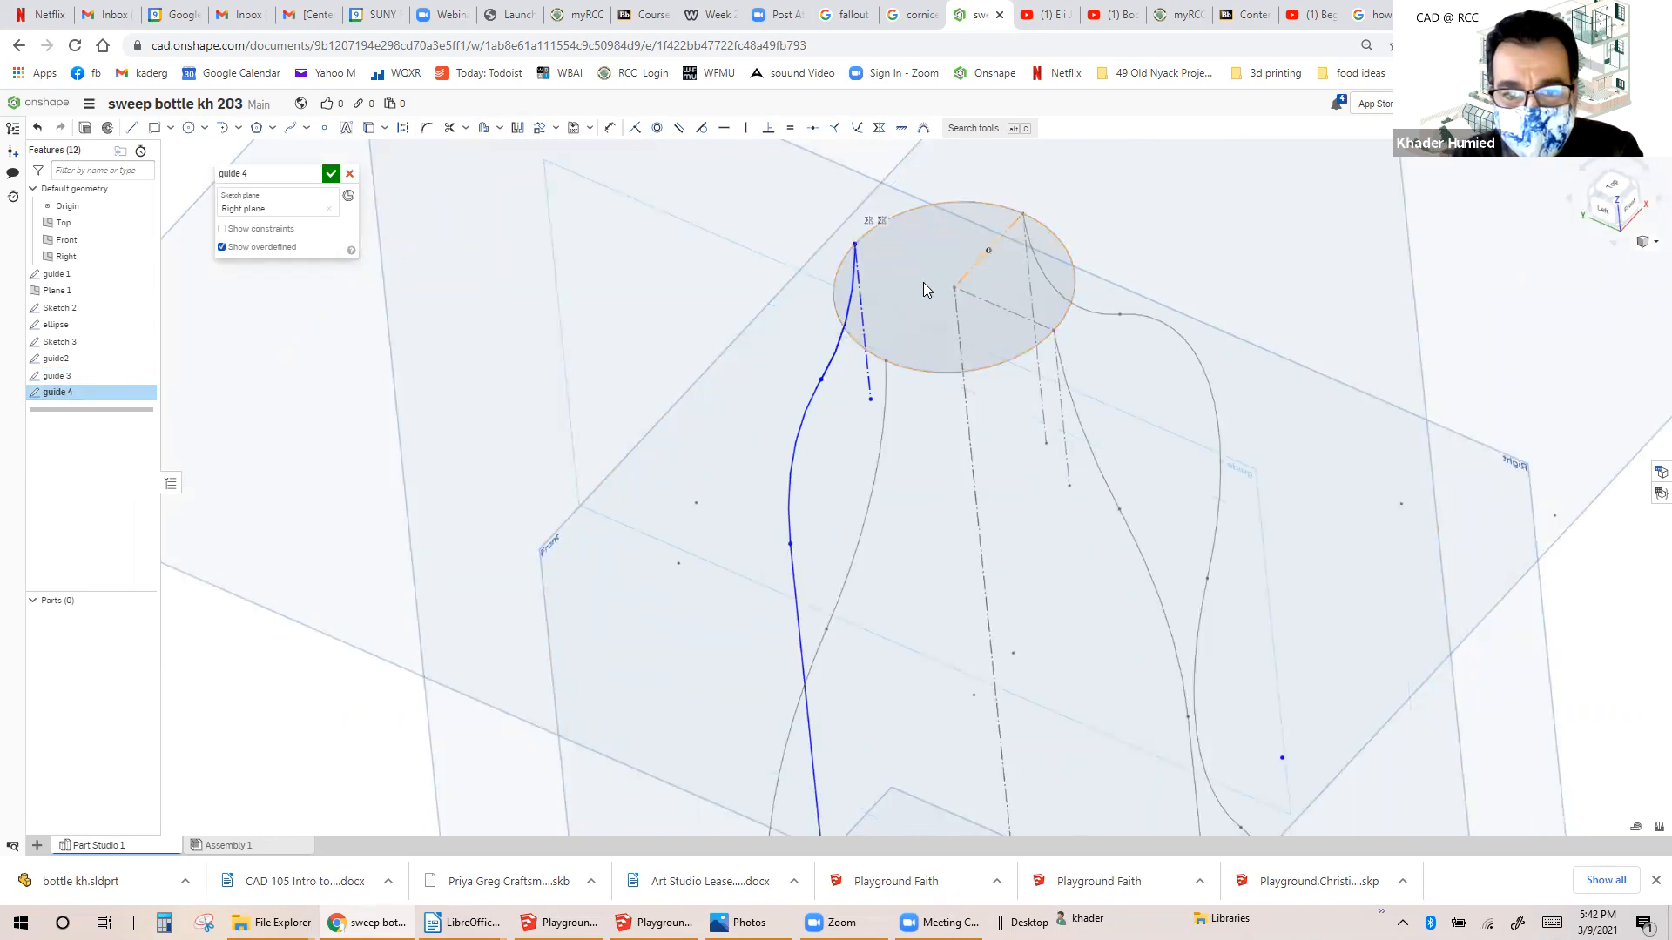
pyautogui.scroll(-2, 867, 278)
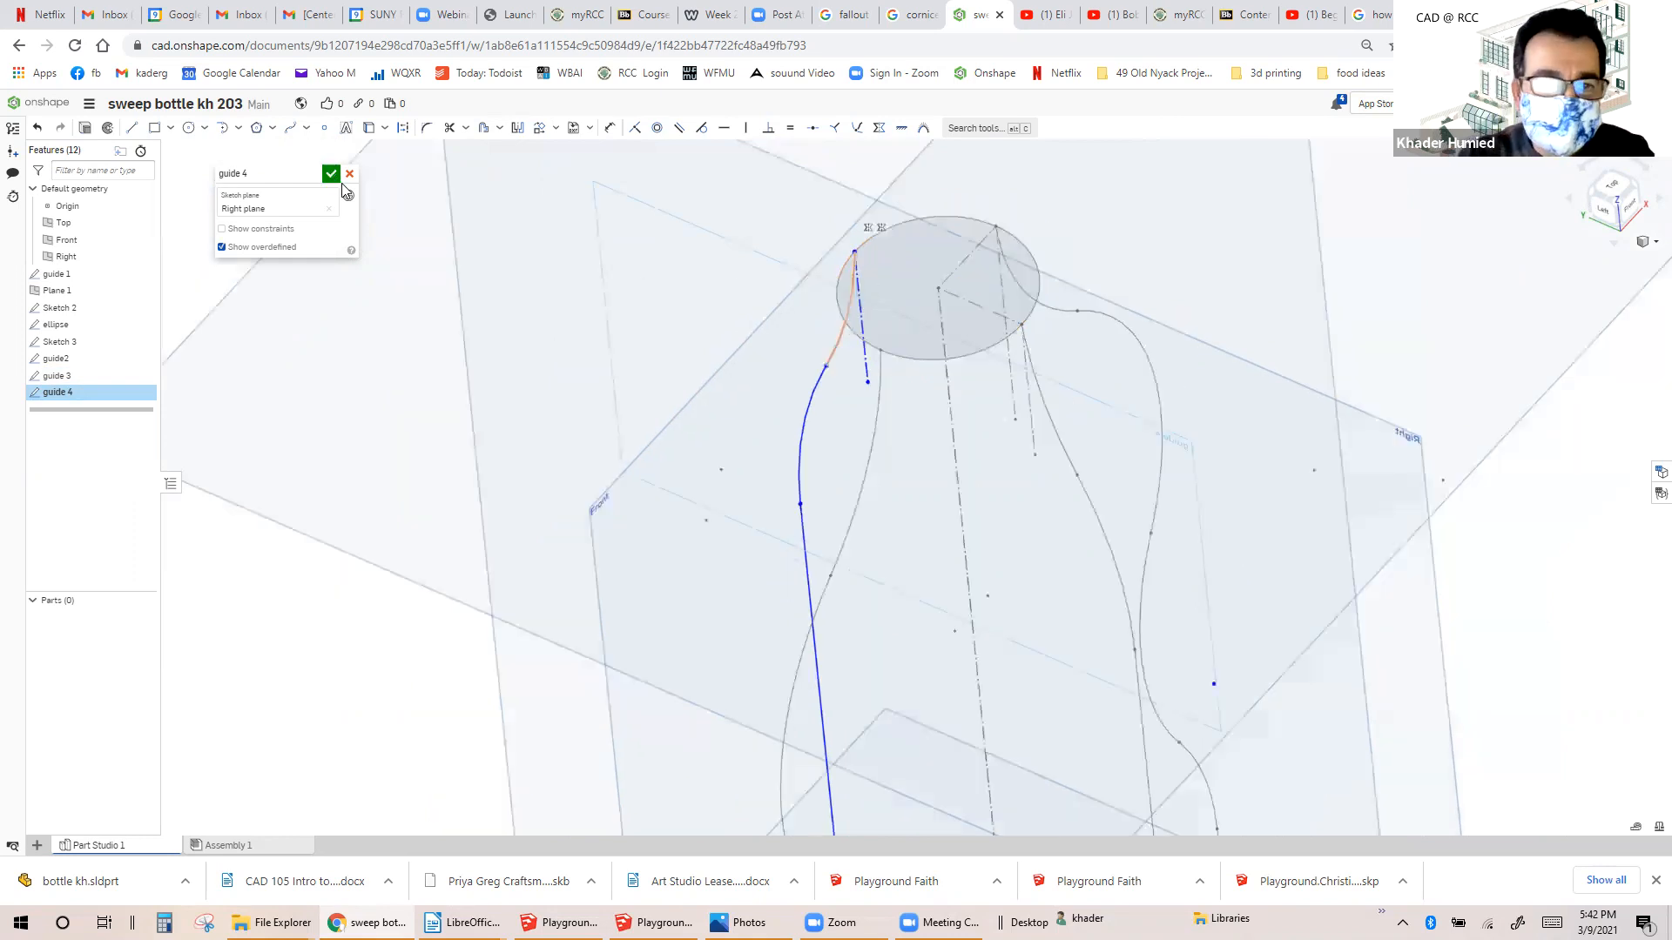
pyautogui.scroll(-3, 1101, 378)
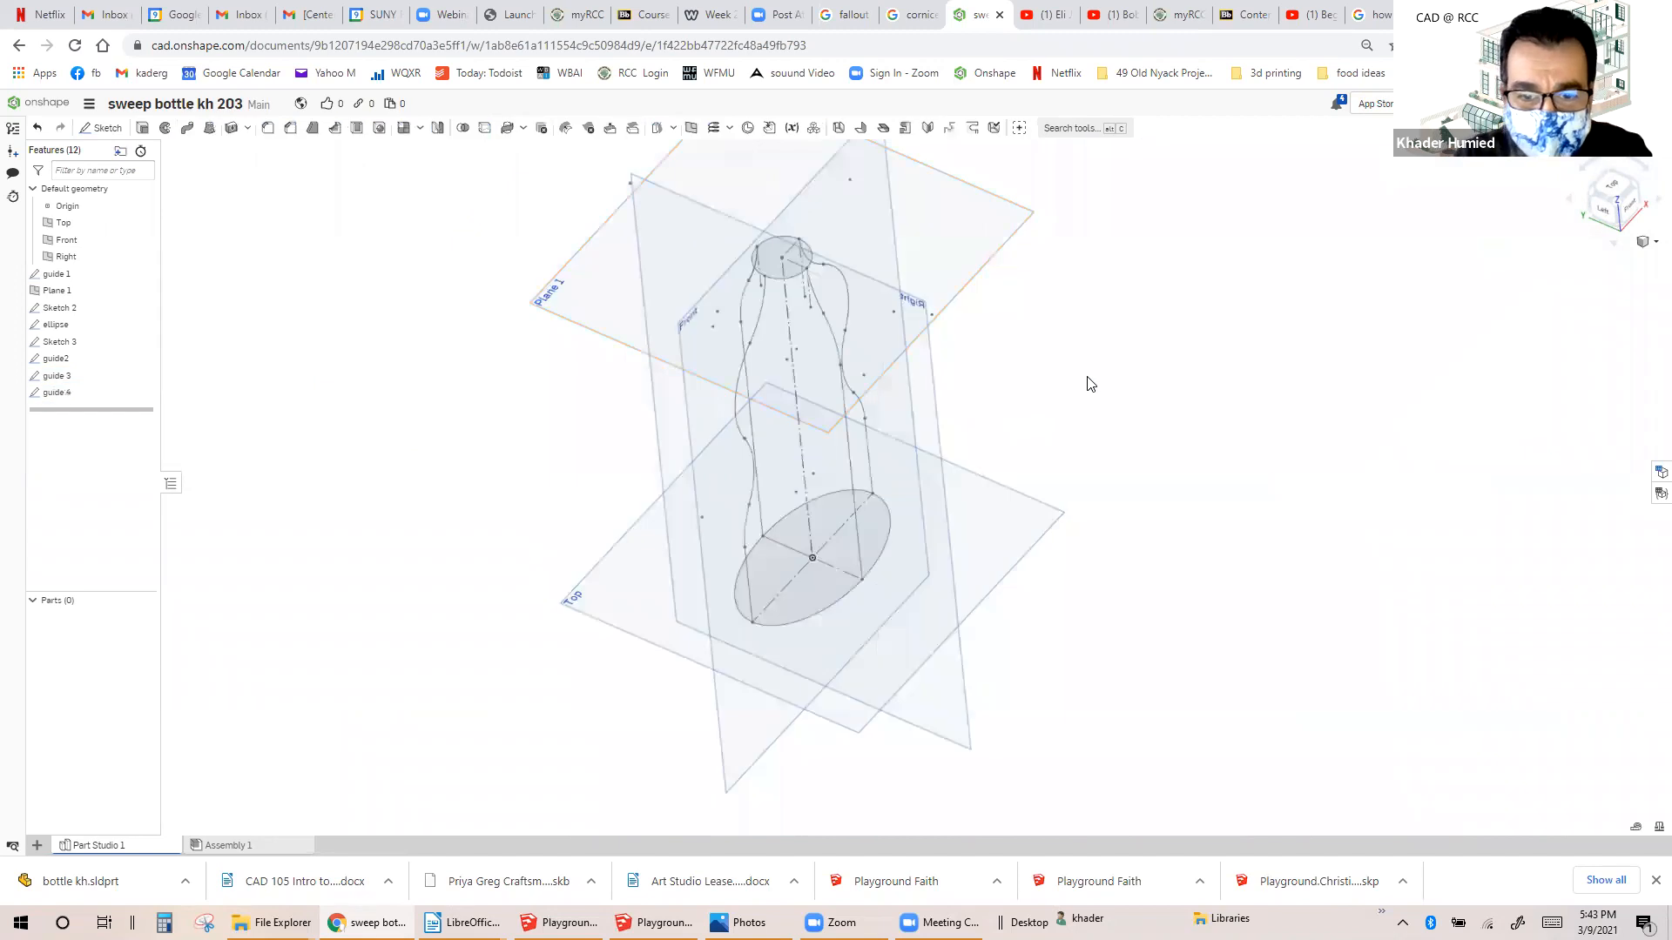
# Edit the guide 4 sketch to turn its base line inside the ellipse into construction geometry, and accept the sketch.
pyautogui.moveTo(1082, 376)
pyautogui.mouseDown(button='right')
pyautogui.moveTo(1019, 358)
pyautogui.moveTo(986, 375)
pyautogui.mouseUp(button='right')
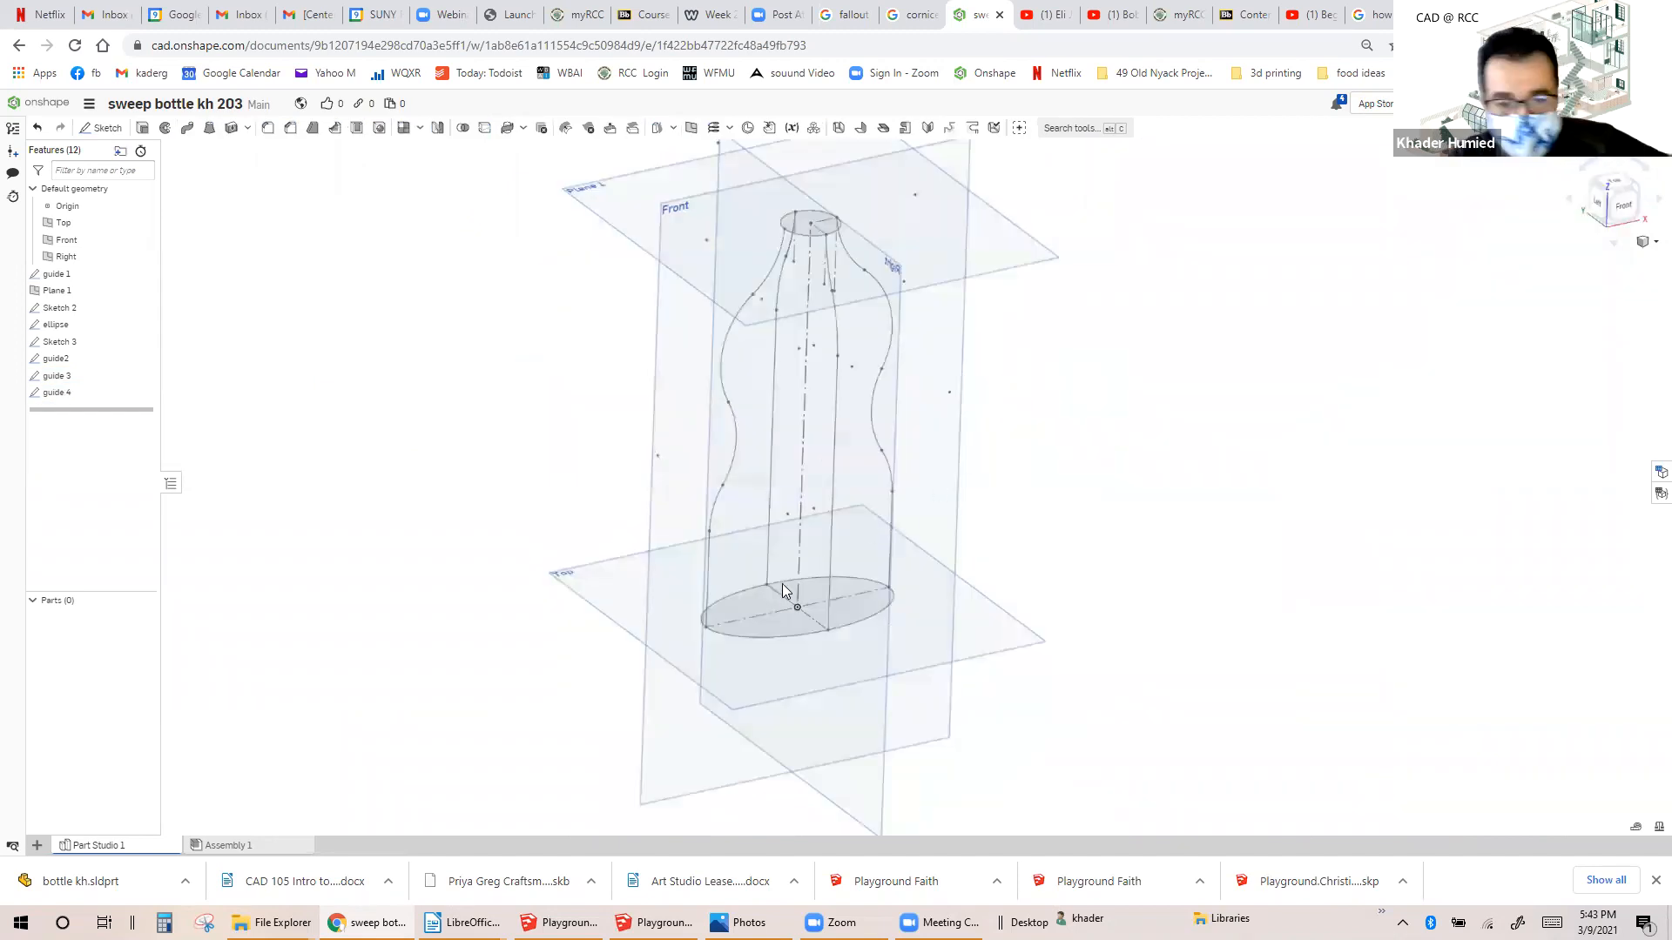
pyautogui.scroll(2, 782, 590)
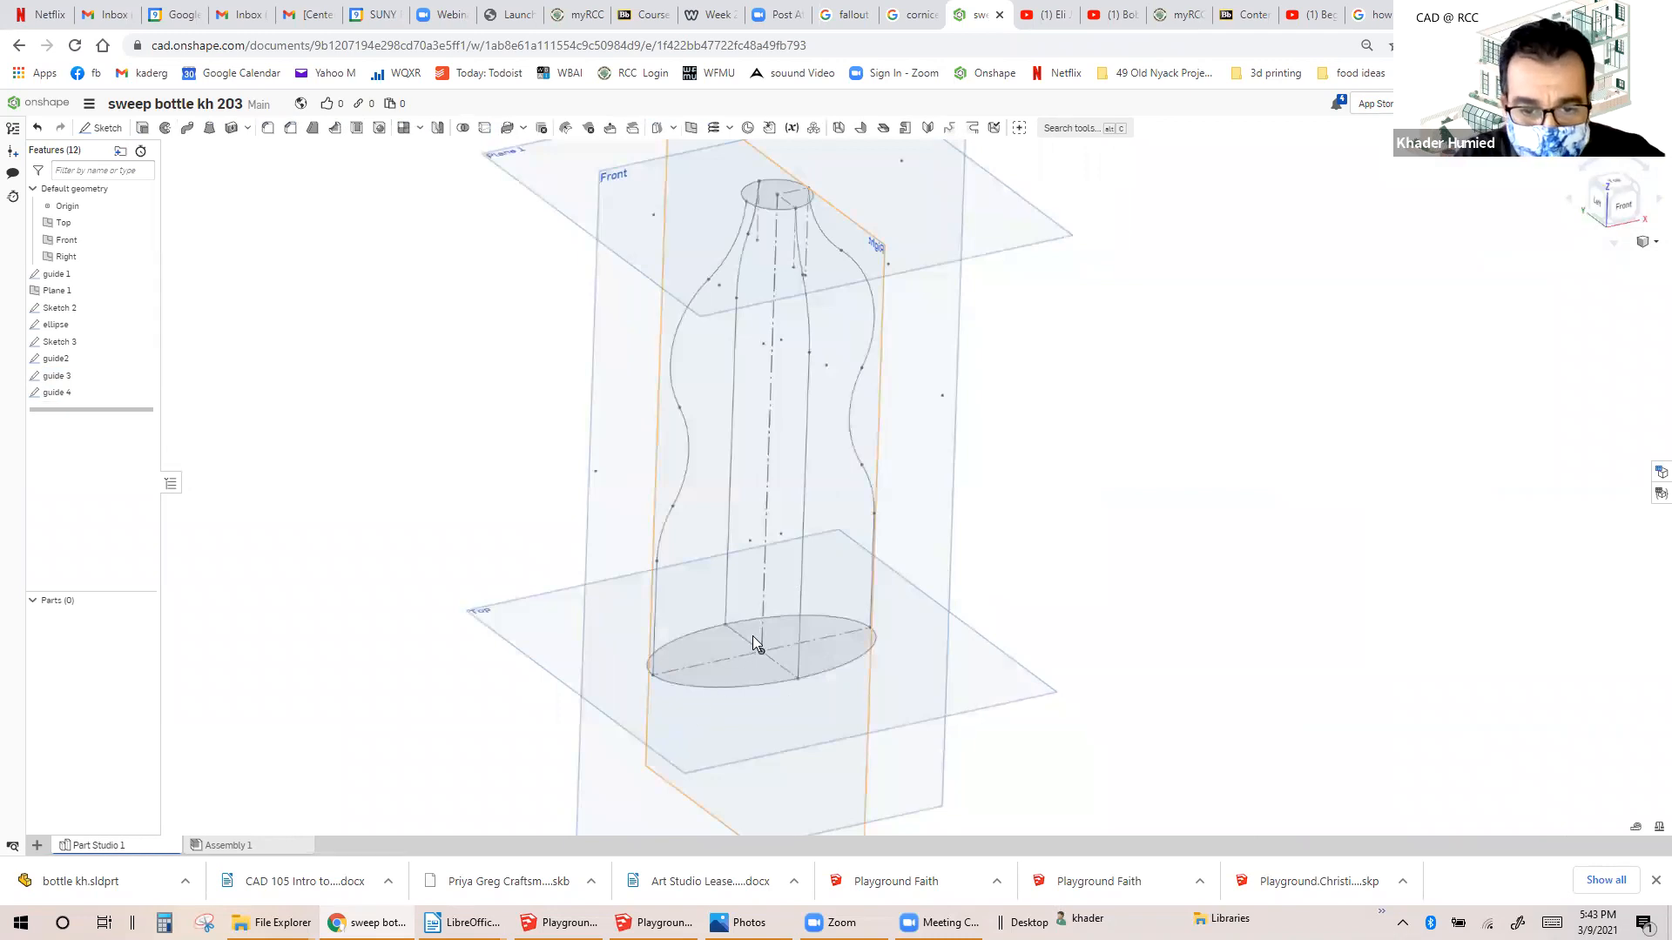
pyautogui.scroll(2, 722, 626)
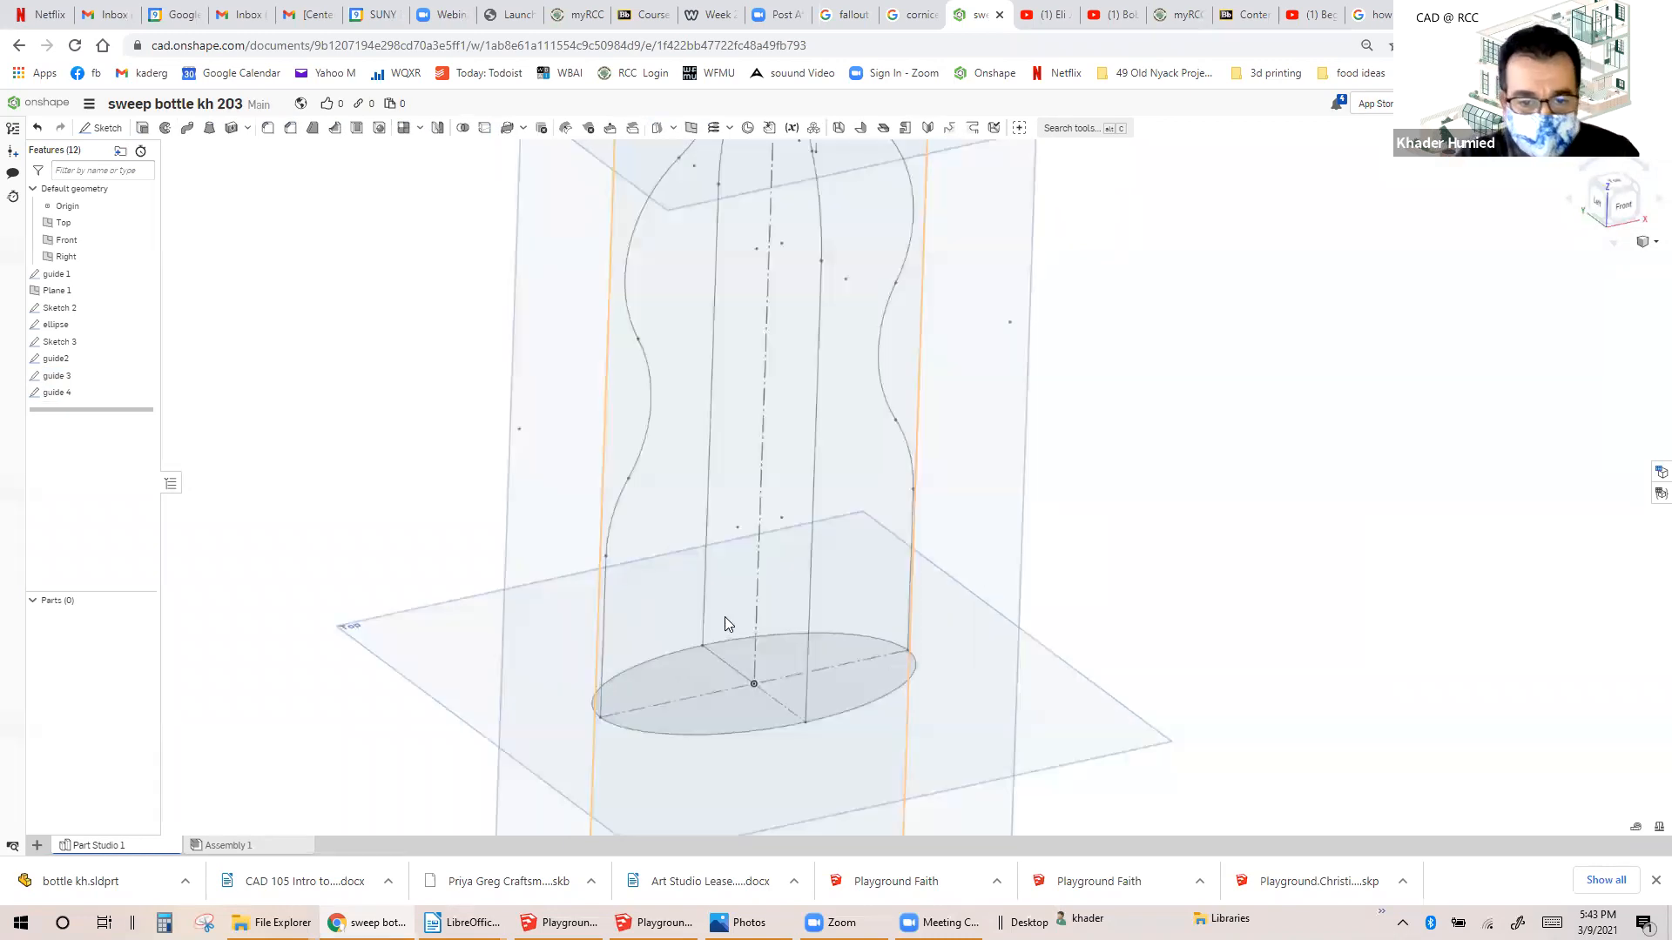
pyautogui.scroll(2, 725, 616)
pyautogui.click(735, 624)
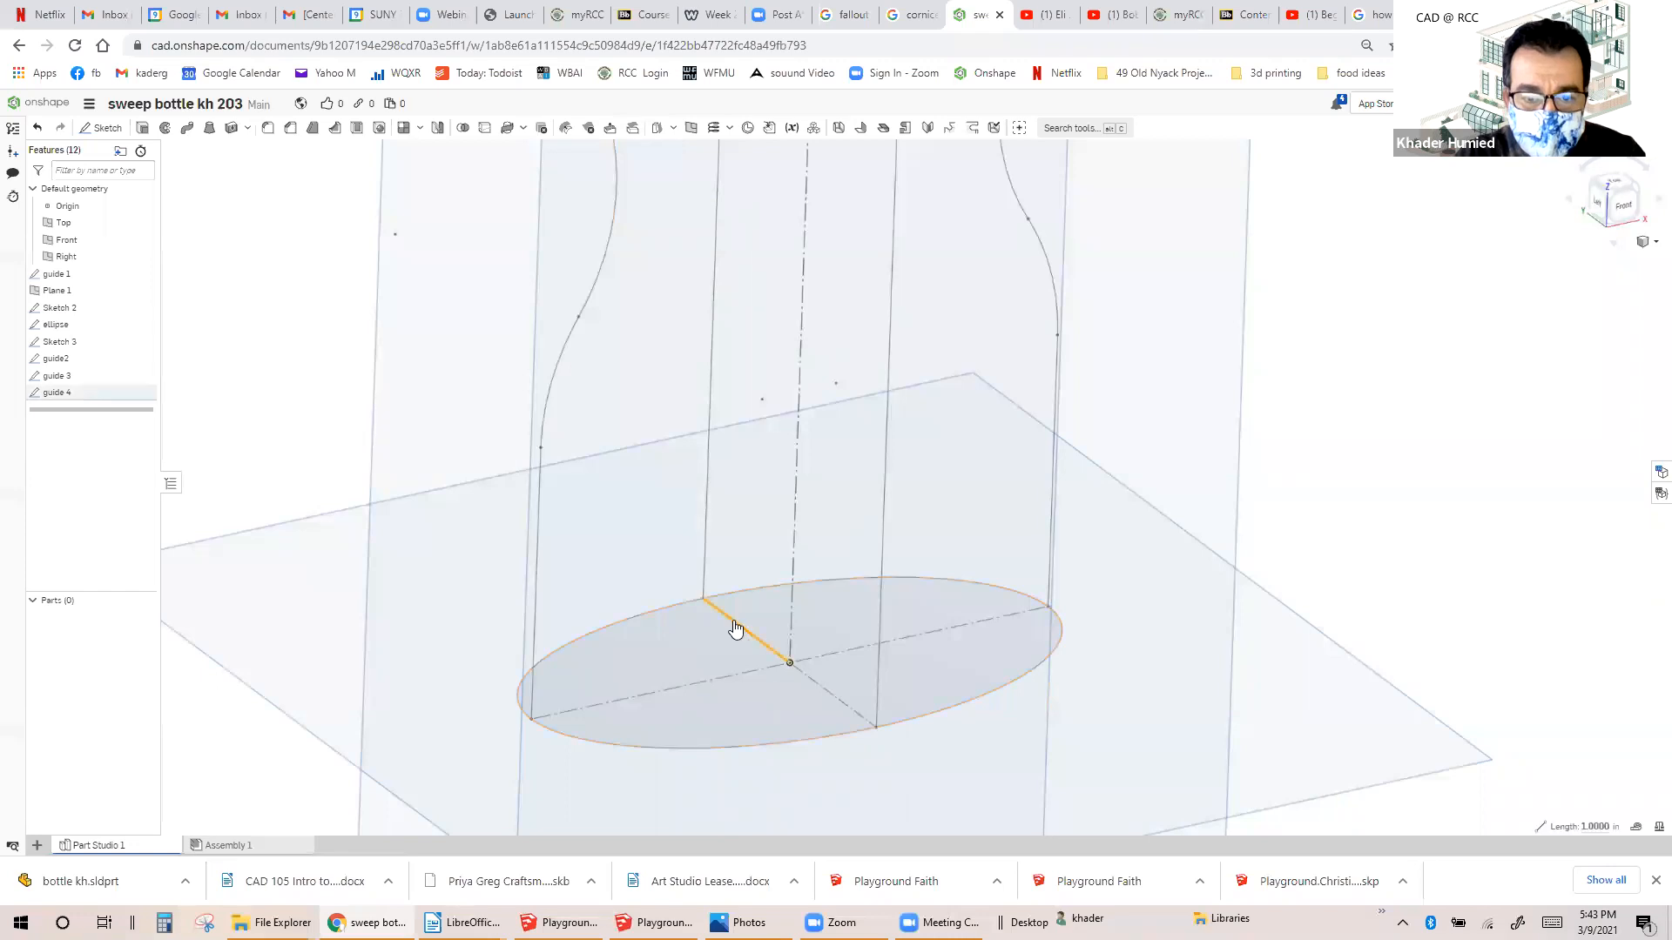
pyautogui.rightClick(747, 633)
pyautogui.click(744, 628)
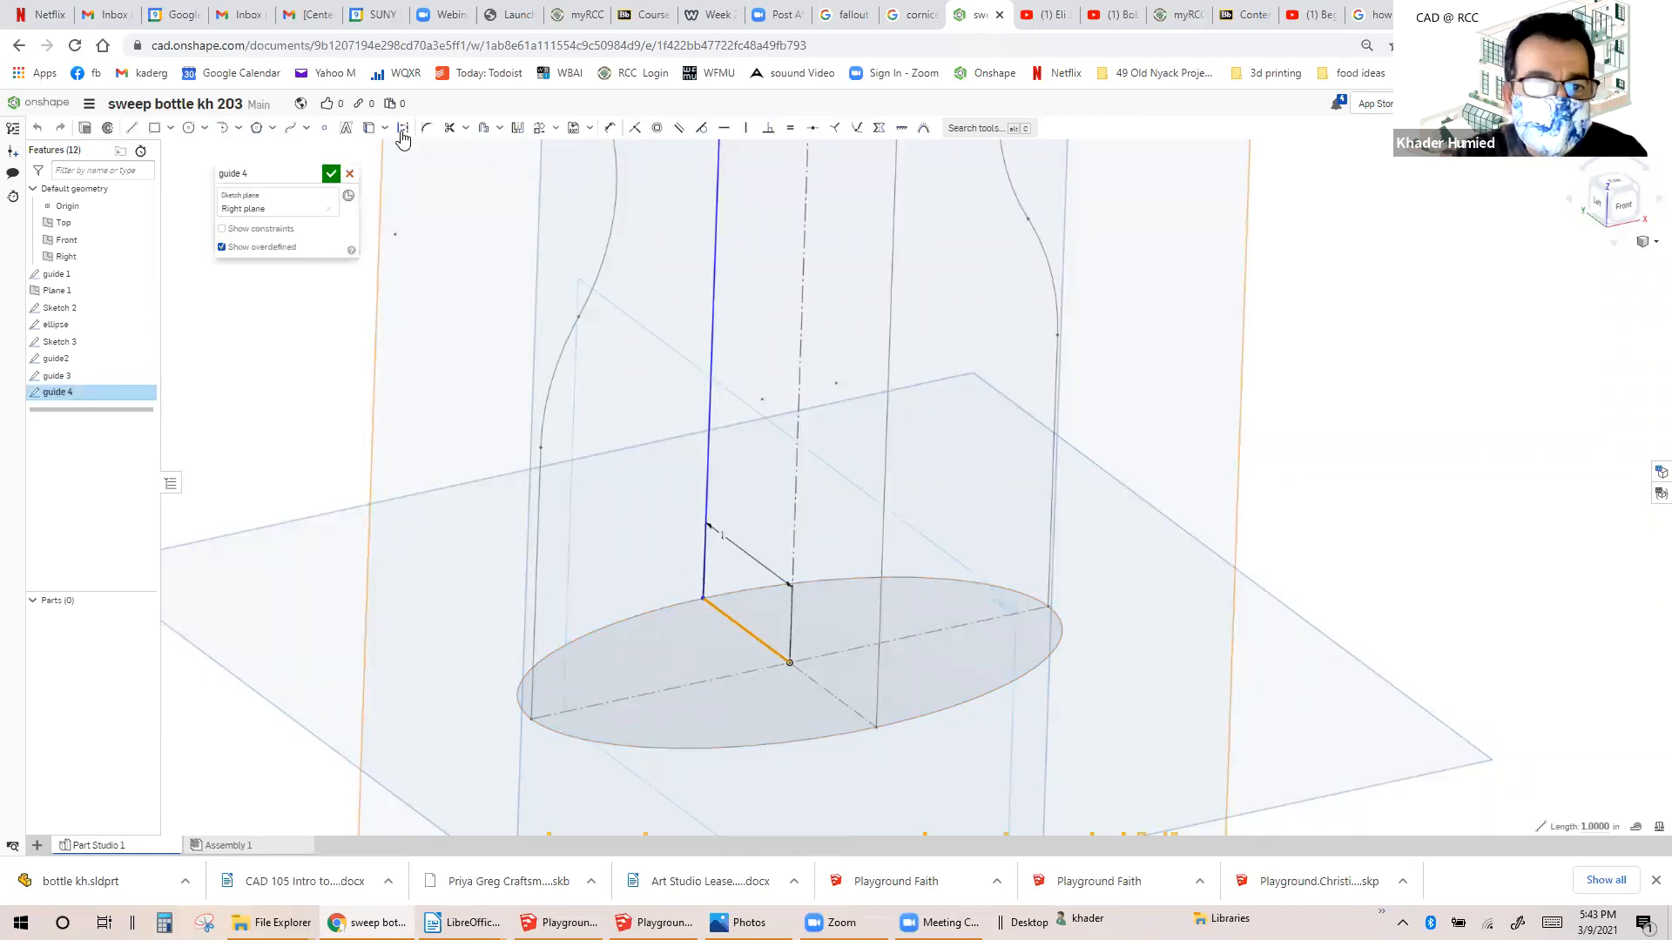
pyautogui.scroll(-3, 586, 467)
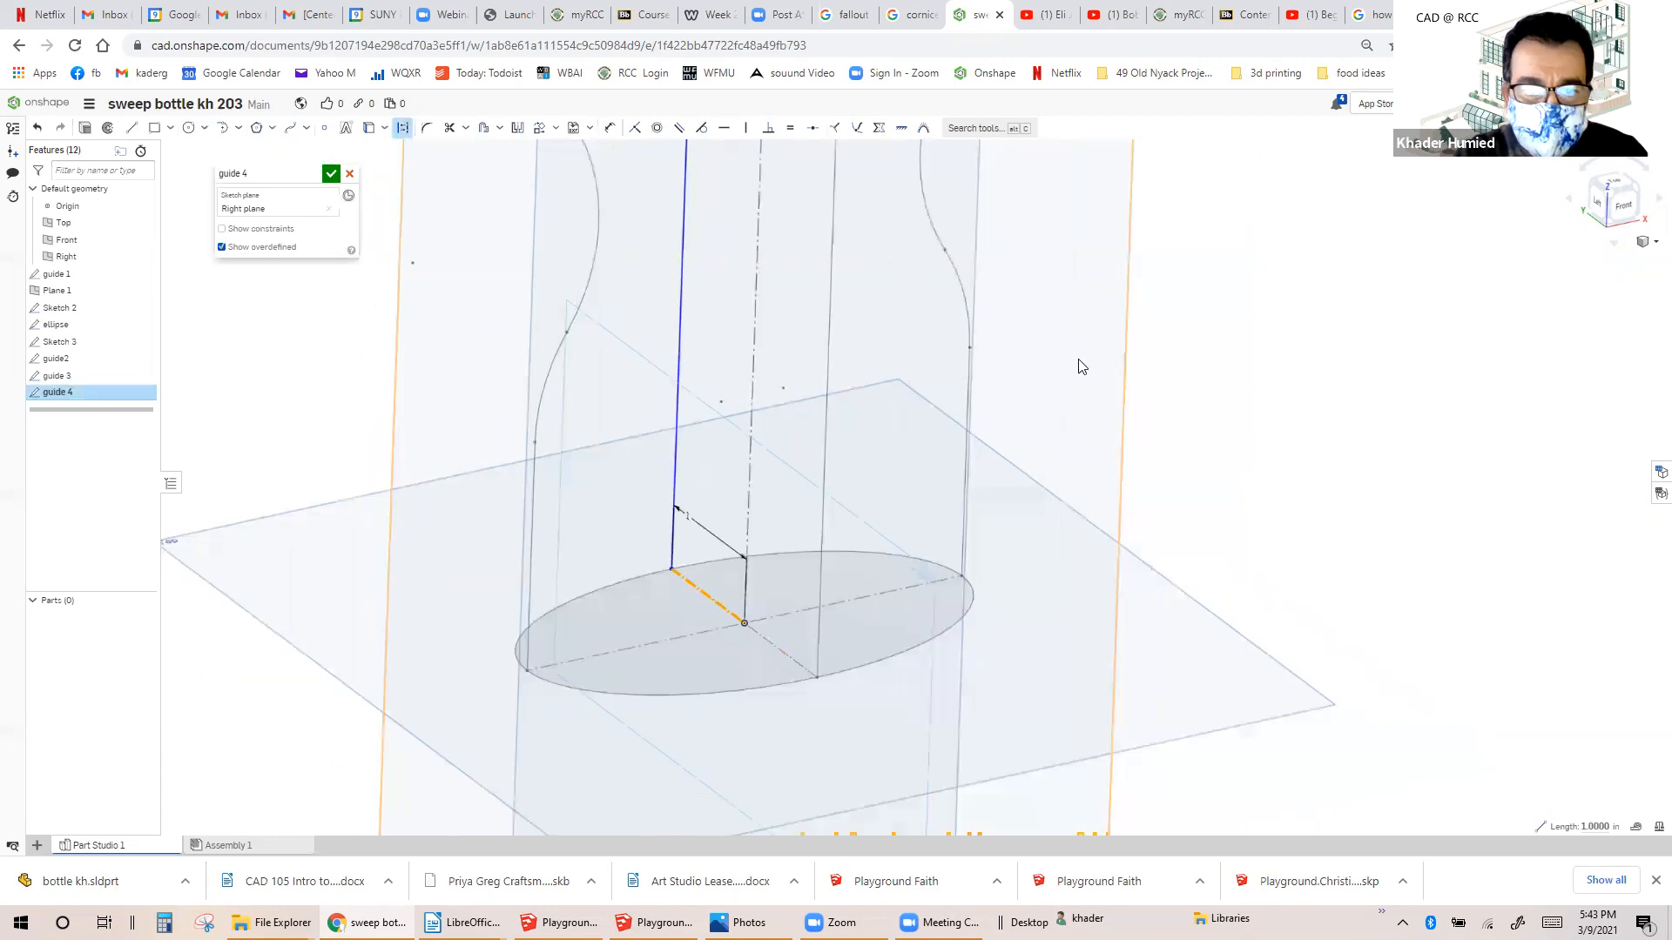
pyautogui.scroll(-2, 625, 290)
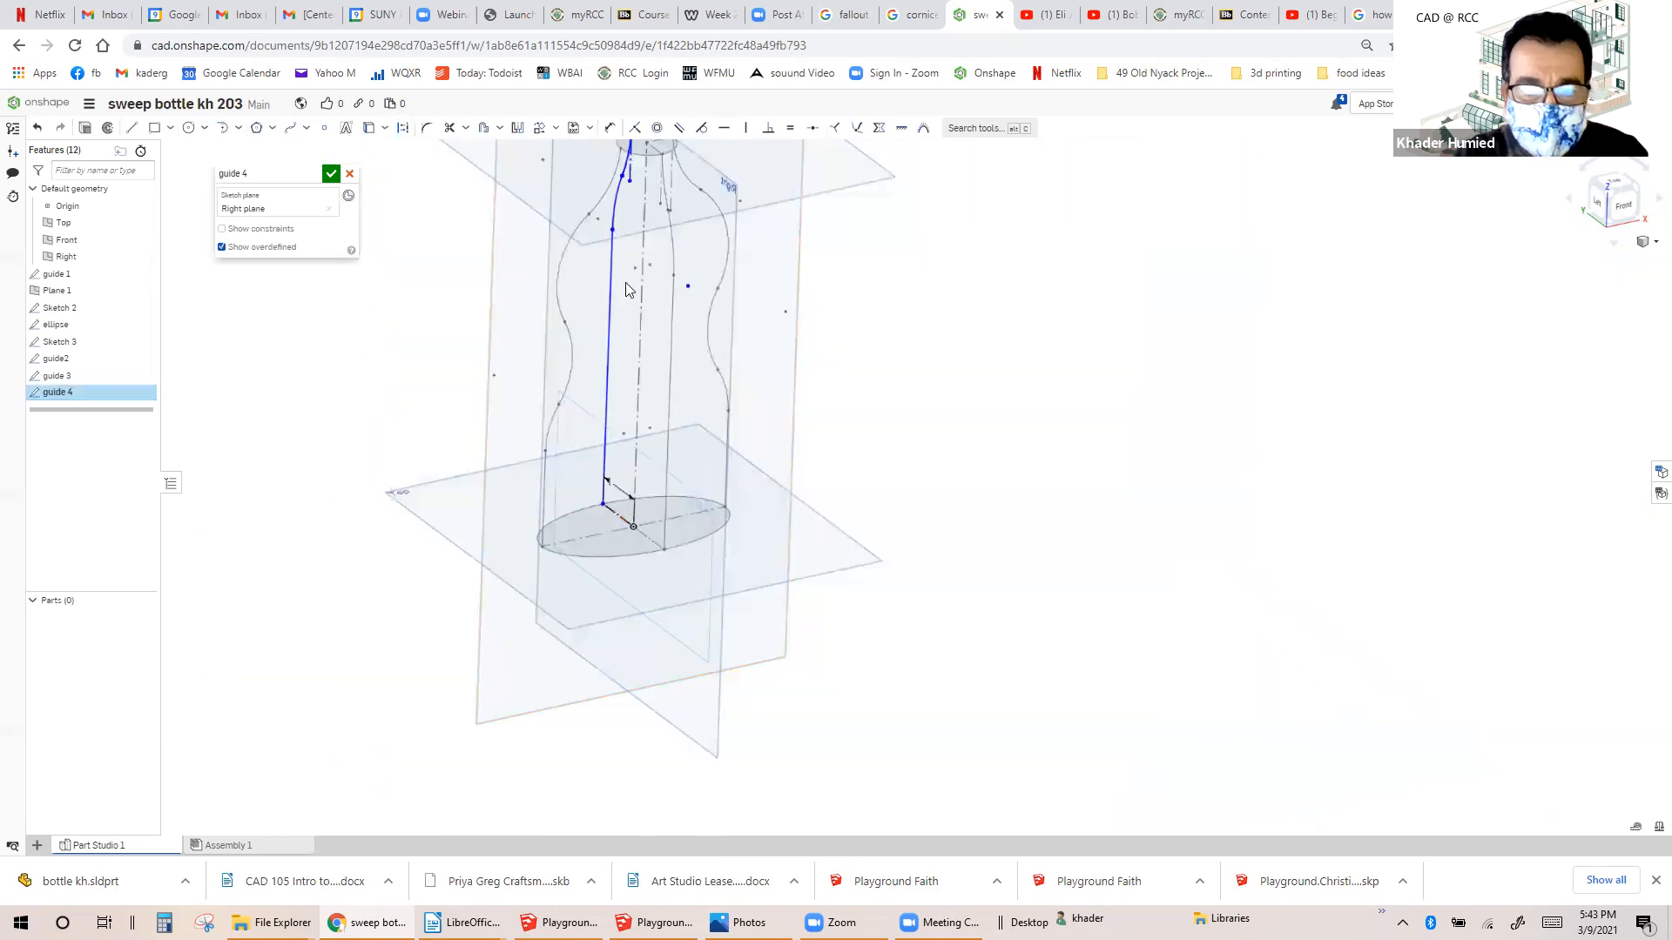
pyautogui.click(332, 174)
# Start a new solid loft with the base ellipse face and the neck circle face as its profiles.
pyautogui.moveTo(953, 412)
pyautogui.mouseDown(button='right')
pyautogui.moveTo(1004, 400)
pyautogui.moveTo(966, 395)
pyautogui.moveTo(948, 407)
pyautogui.moveTo(999, 415)
pyautogui.moveTo(958, 392)
pyautogui.moveTo(993, 380)
pyautogui.moveTo(998, 396)
pyautogui.mouseUp(button='right')
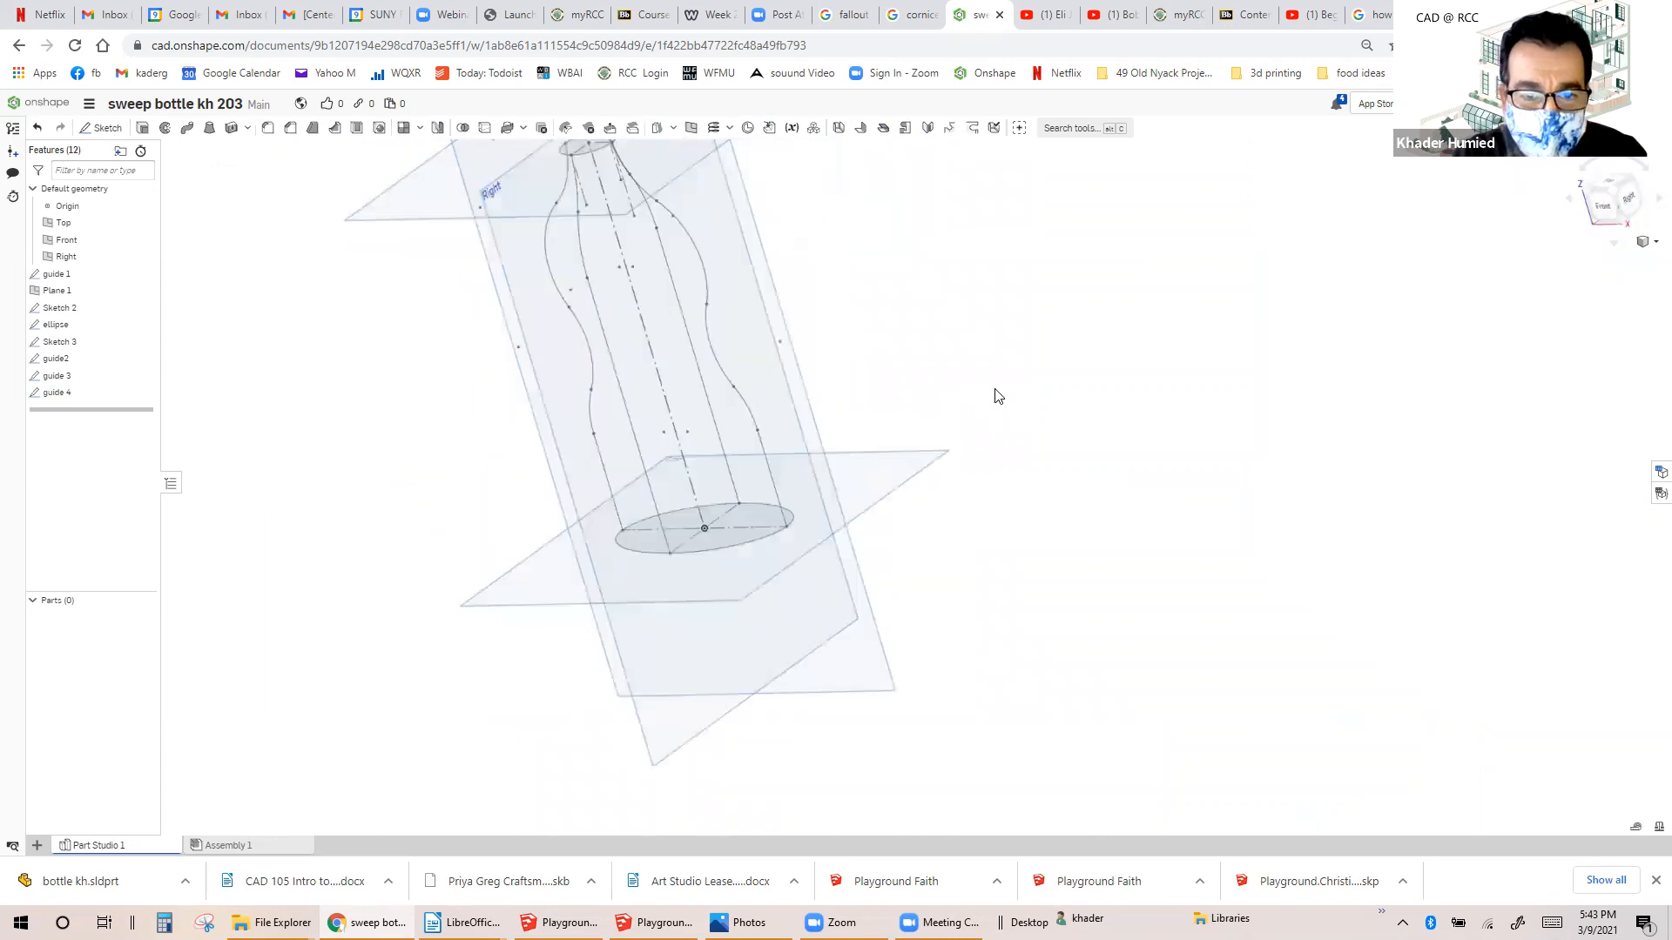
pyautogui.moveTo(874, 322); pyautogui.dragTo(844, 238, button='right')
pyautogui.scroll(-3, 910, 334)
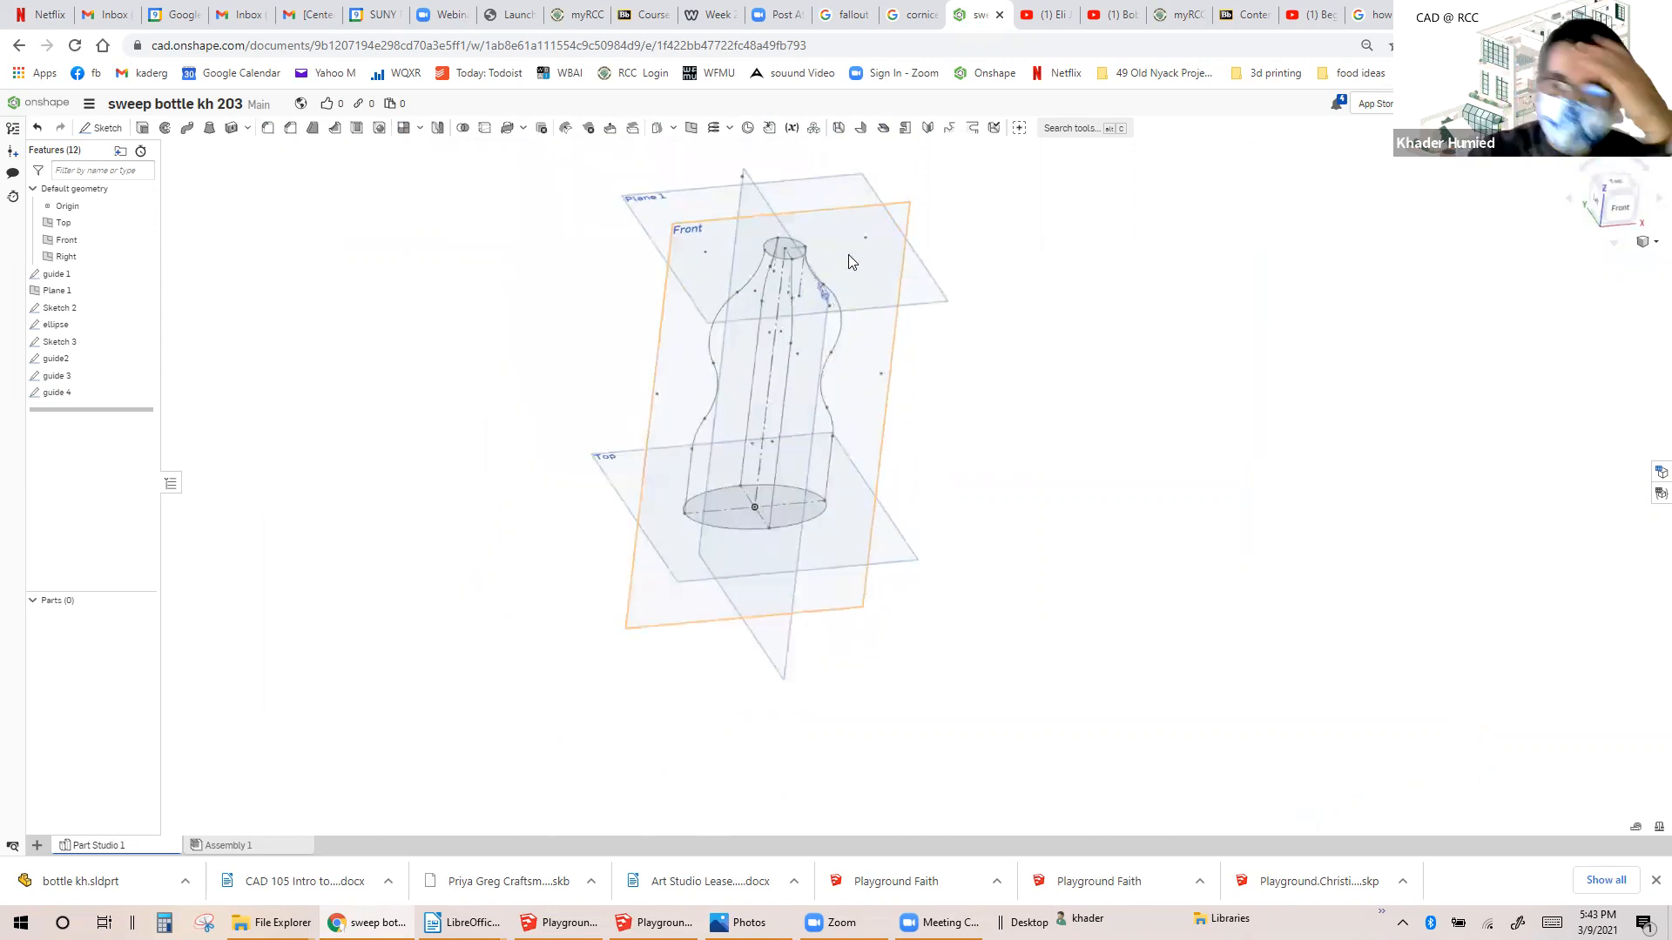
pyautogui.scroll(3, 847, 261)
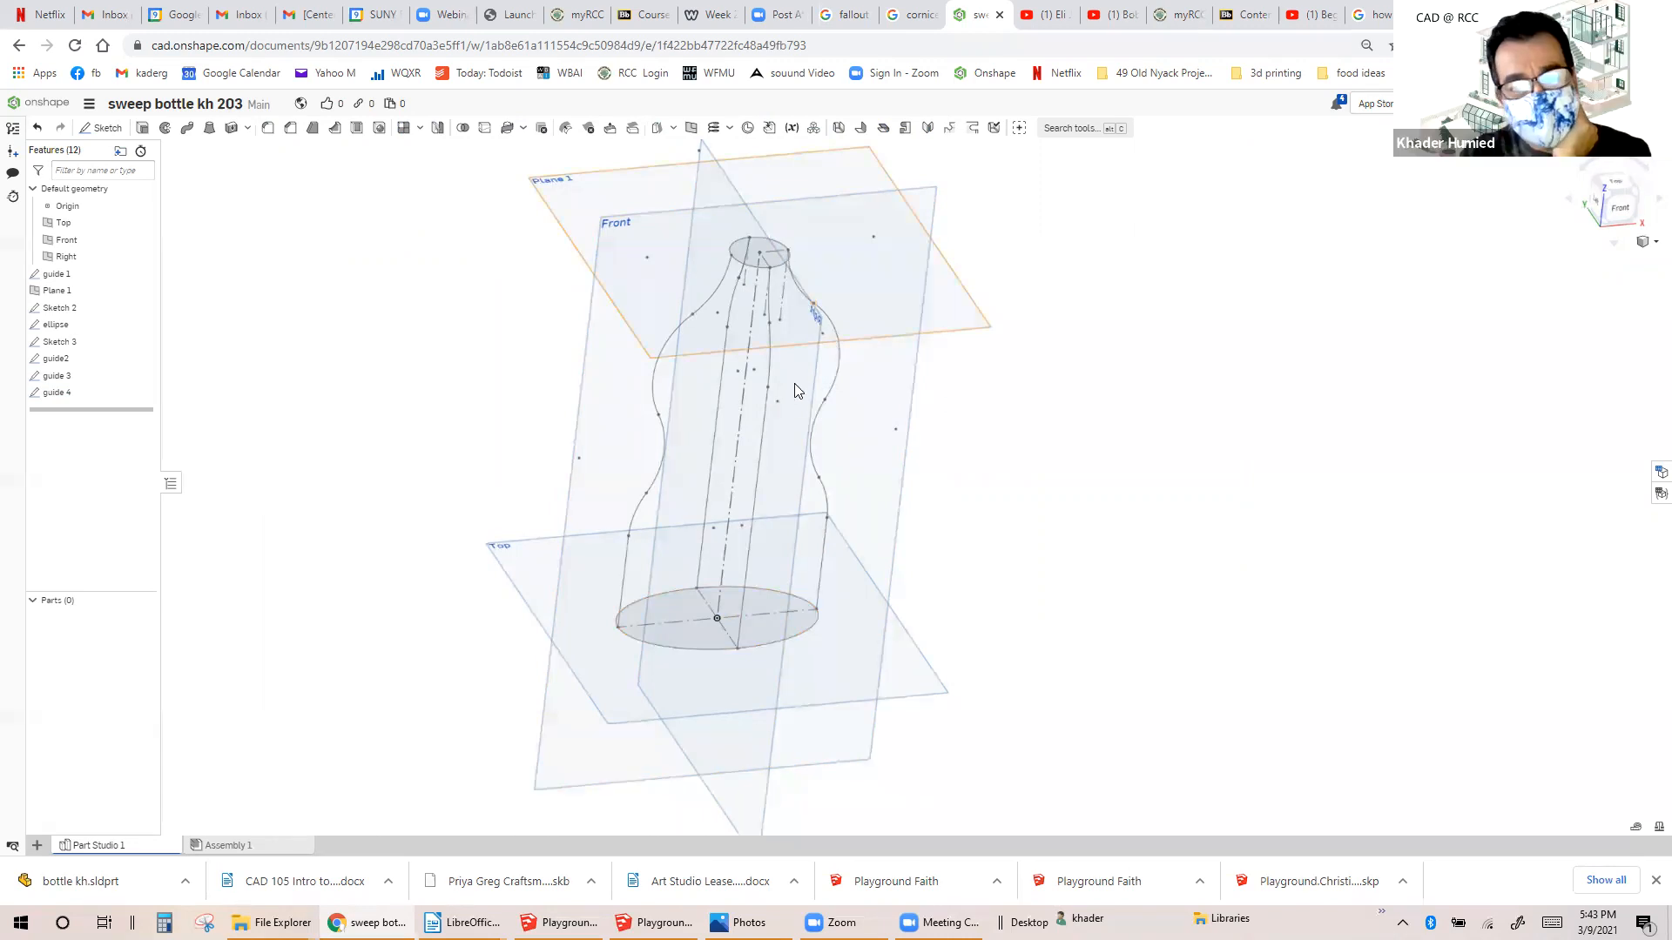
pyautogui.moveTo(1036, 424); pyautogui.dragTo(821, 413, button='right')
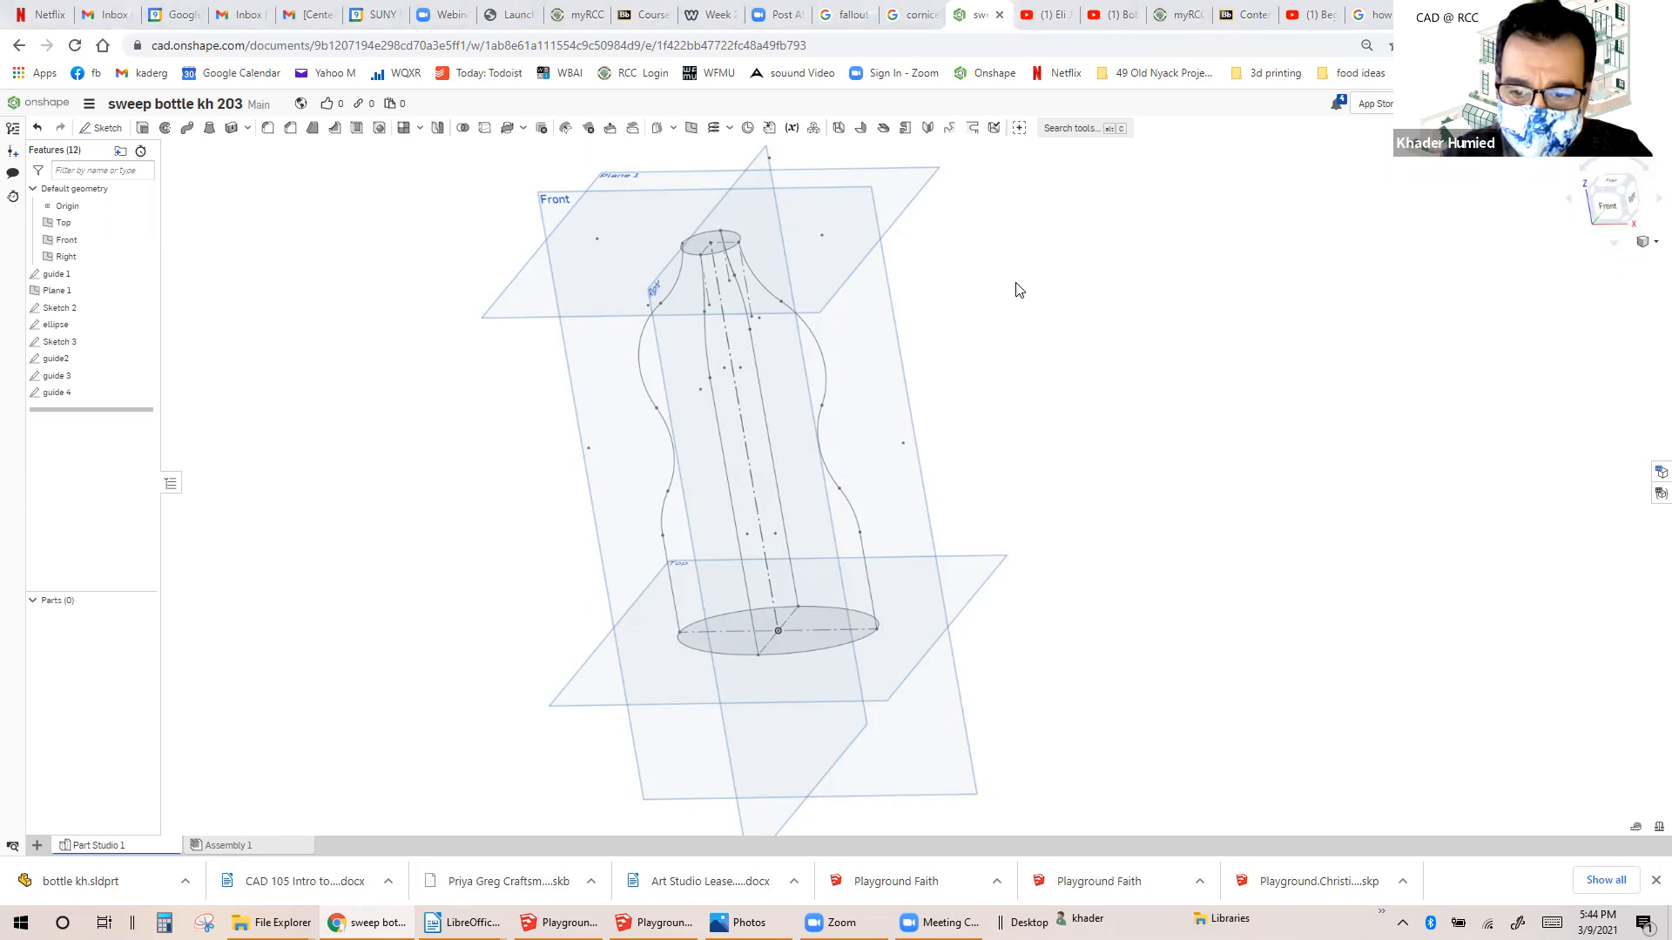
pyautogui.moveTo(1031, 468); pyautogui.dragTo(1049, 492, button='right')
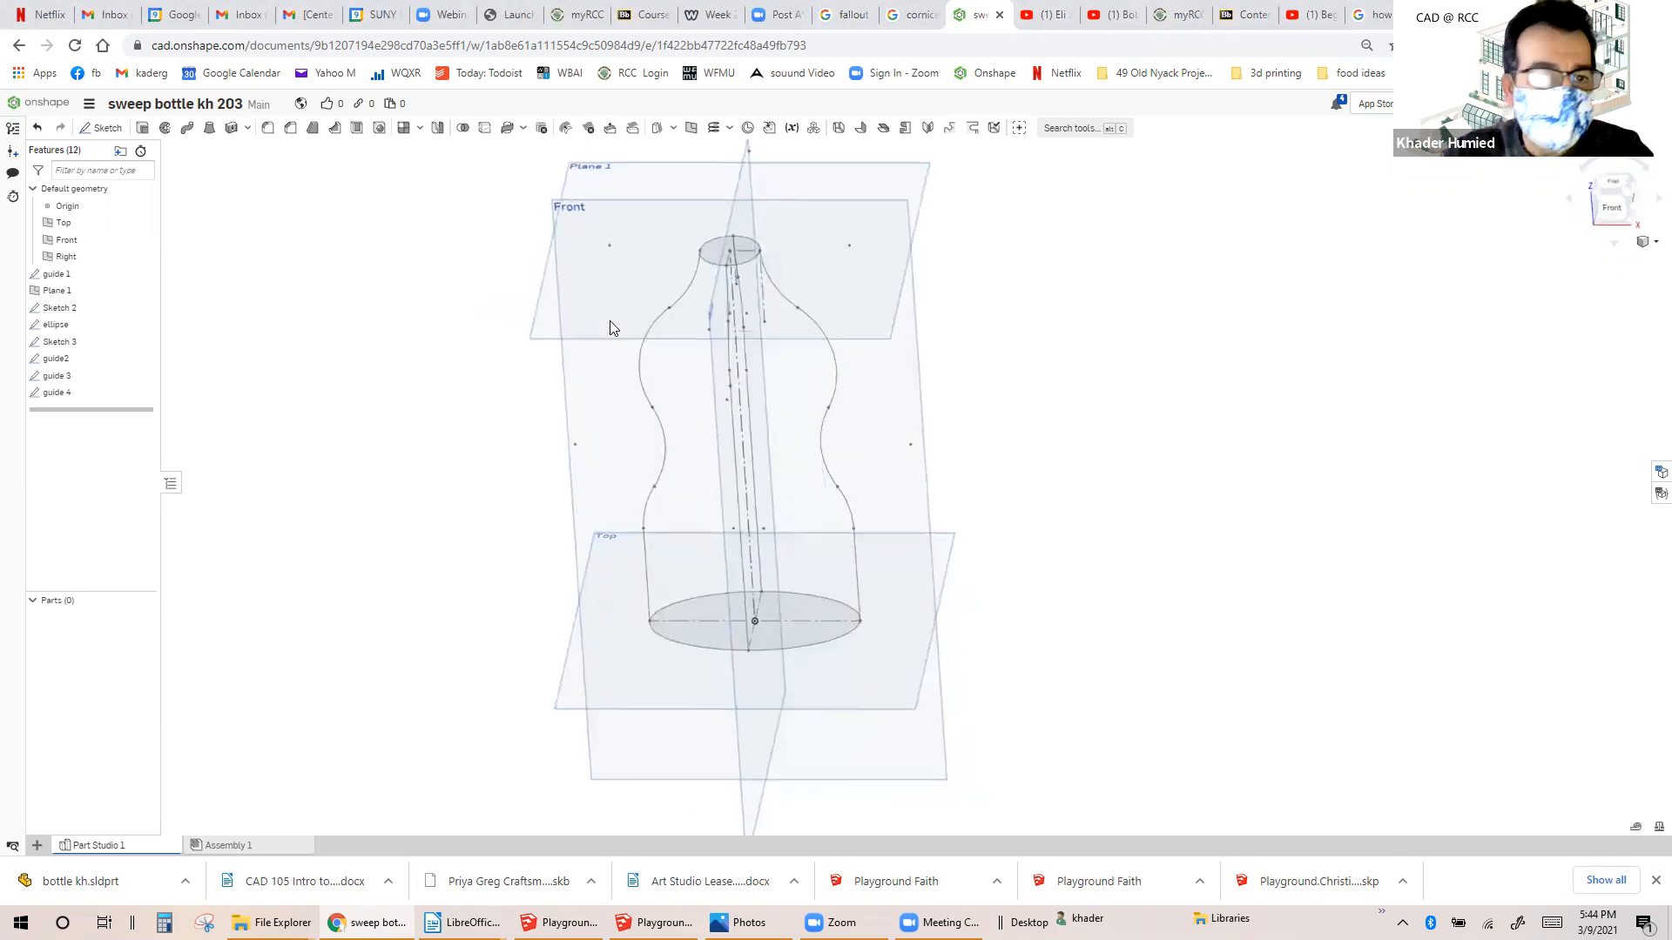
pyautogui.click(209, 131)
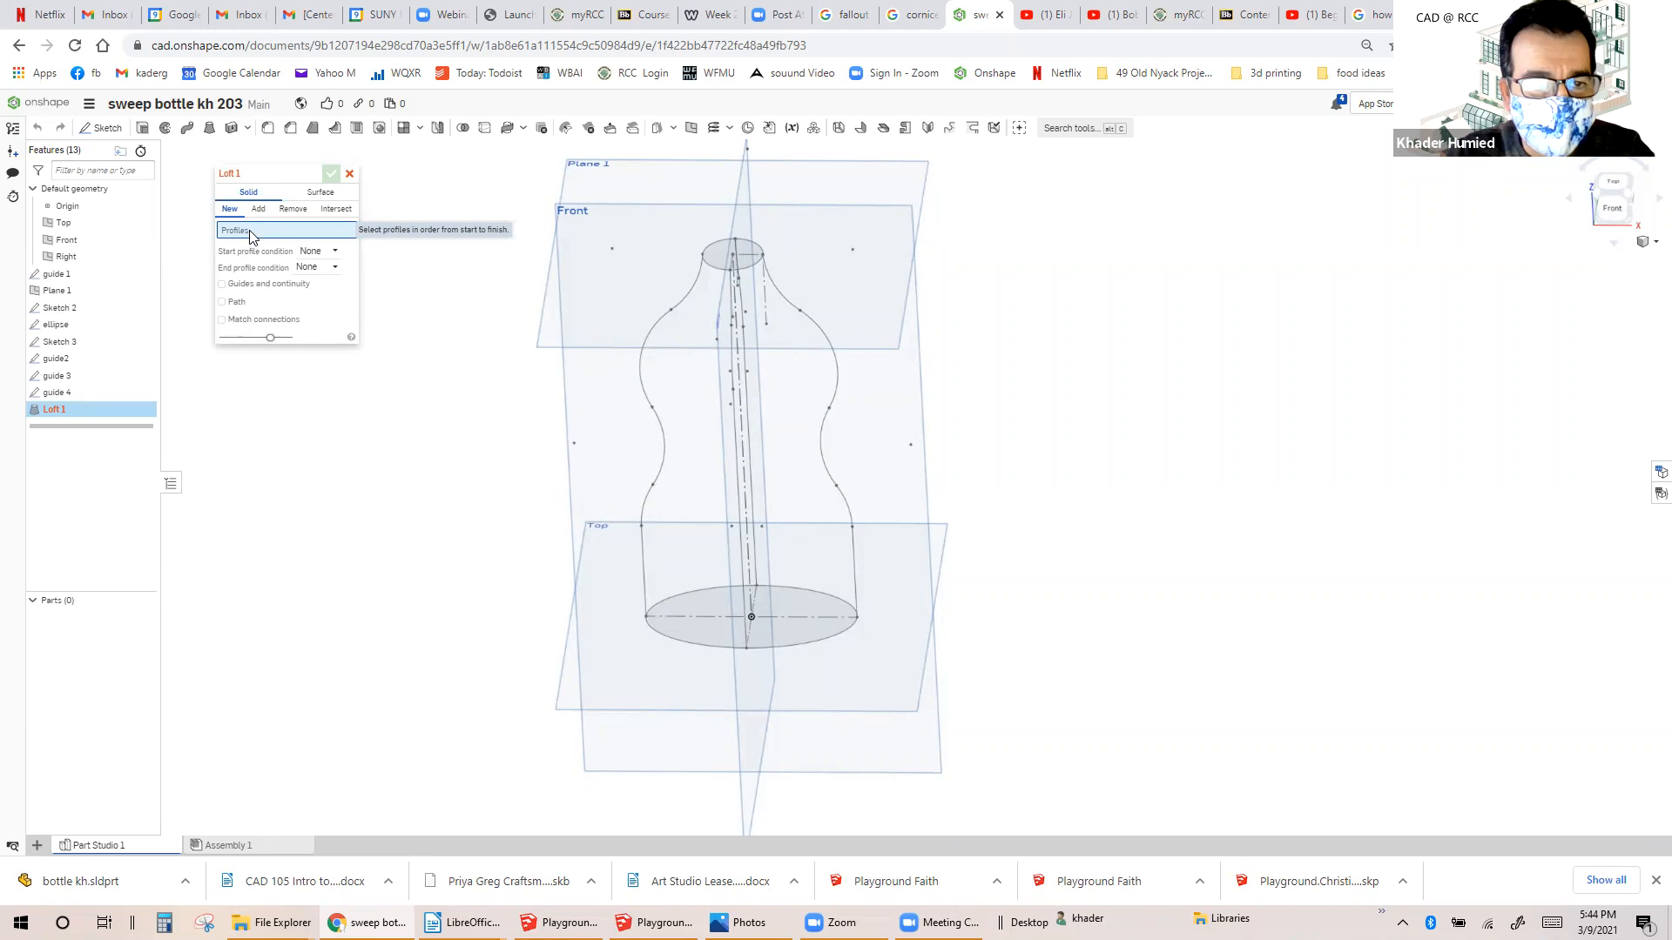
pyautogui.click(684, 636)
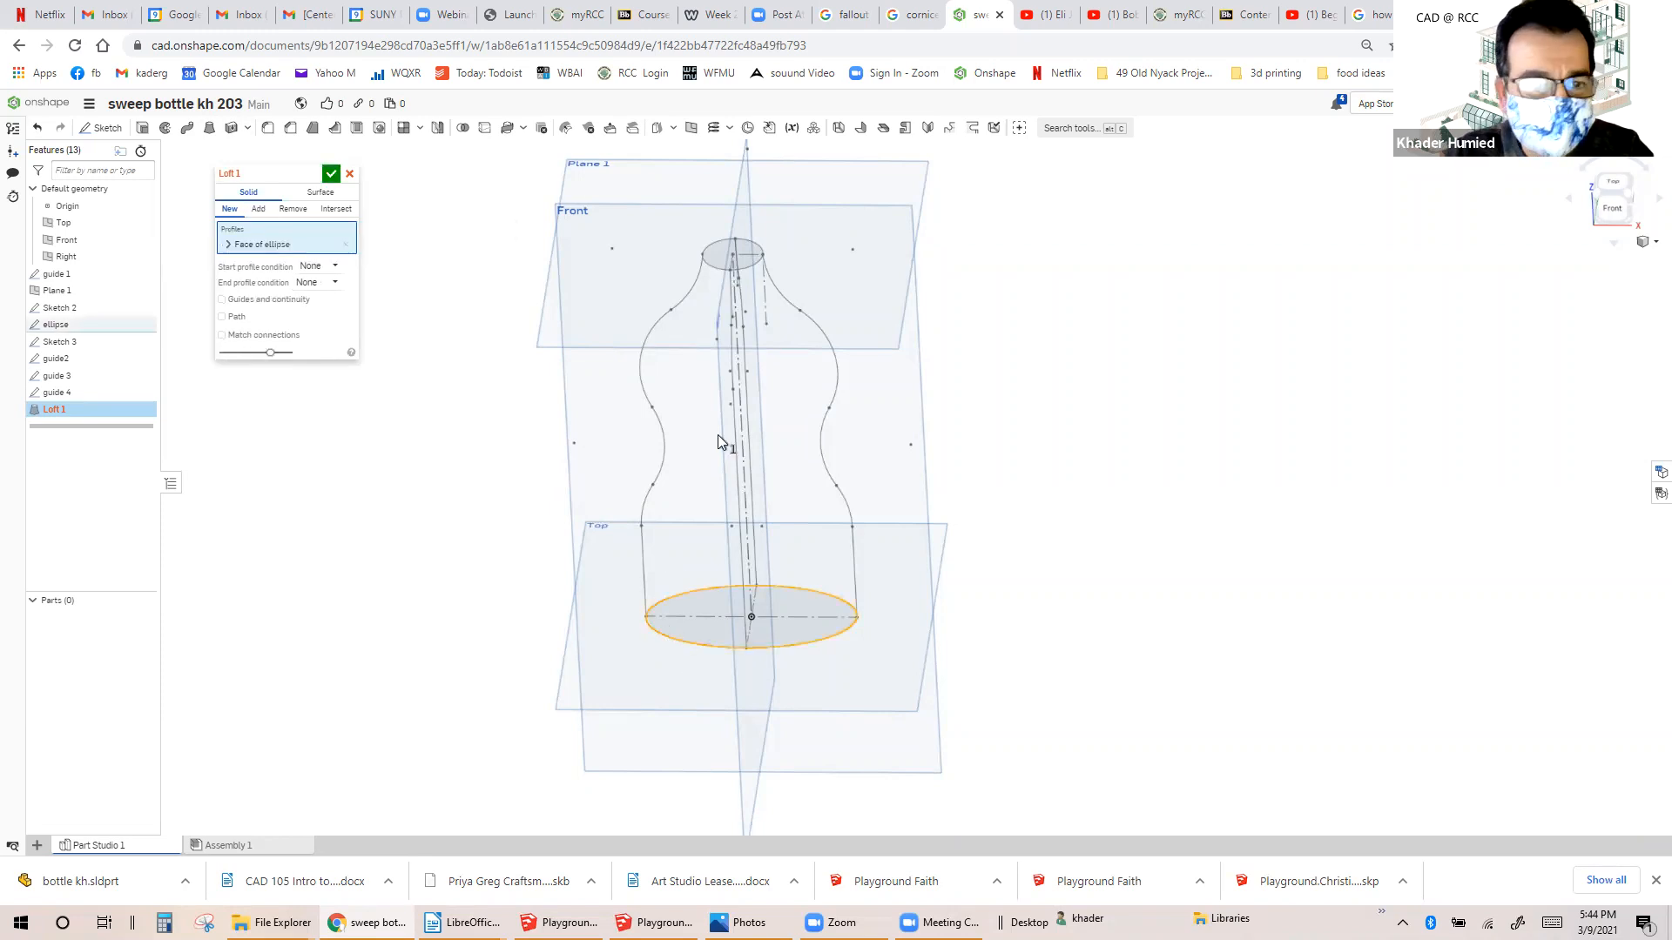
pyautogui.click(711, 264)
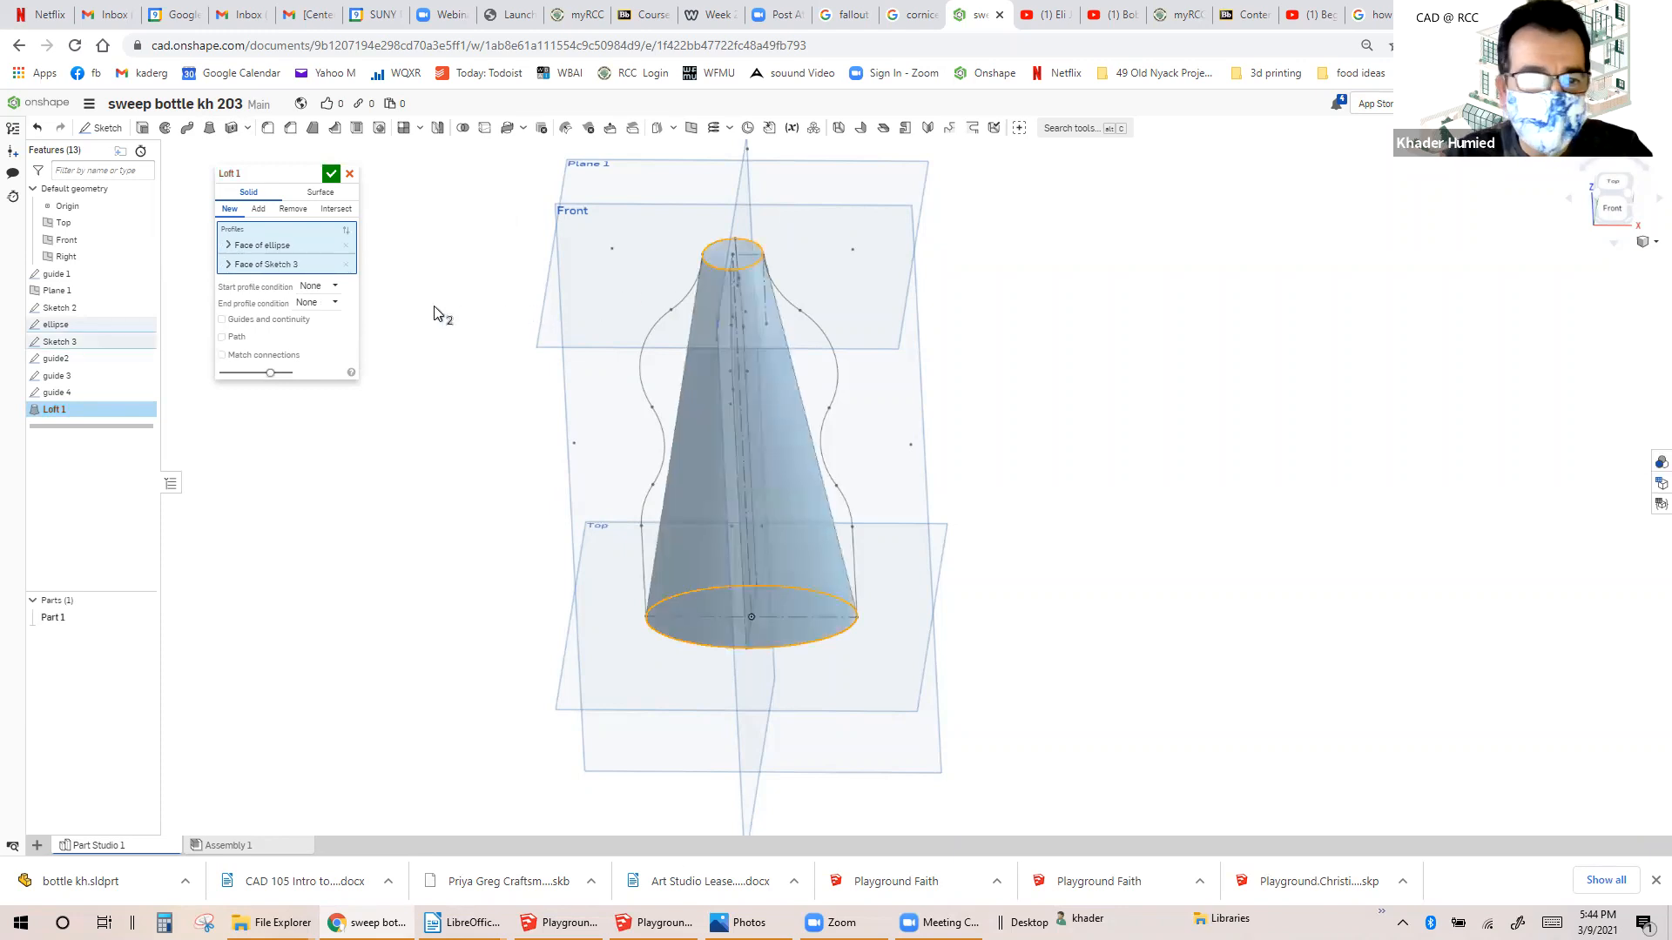
# Enable guides and continuity for the loft, and try using guide 1, guide2, guide 3 and guide 4 as its guides.
pyautogui.click(222, 321)
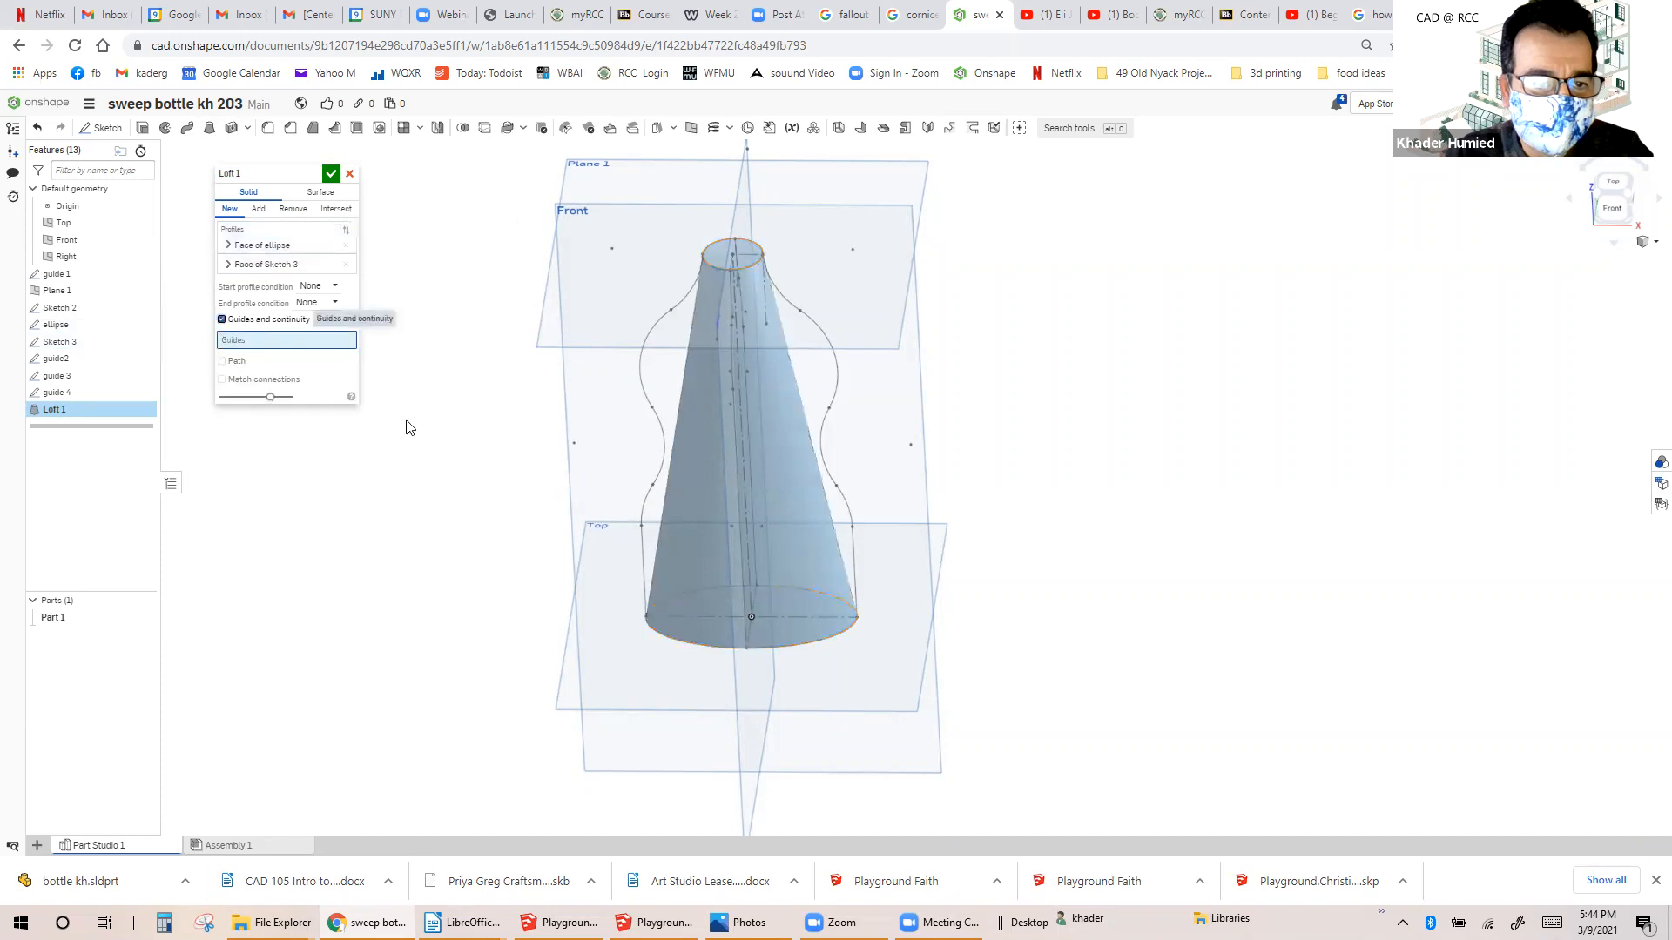
pyautogui.click(71, 274)
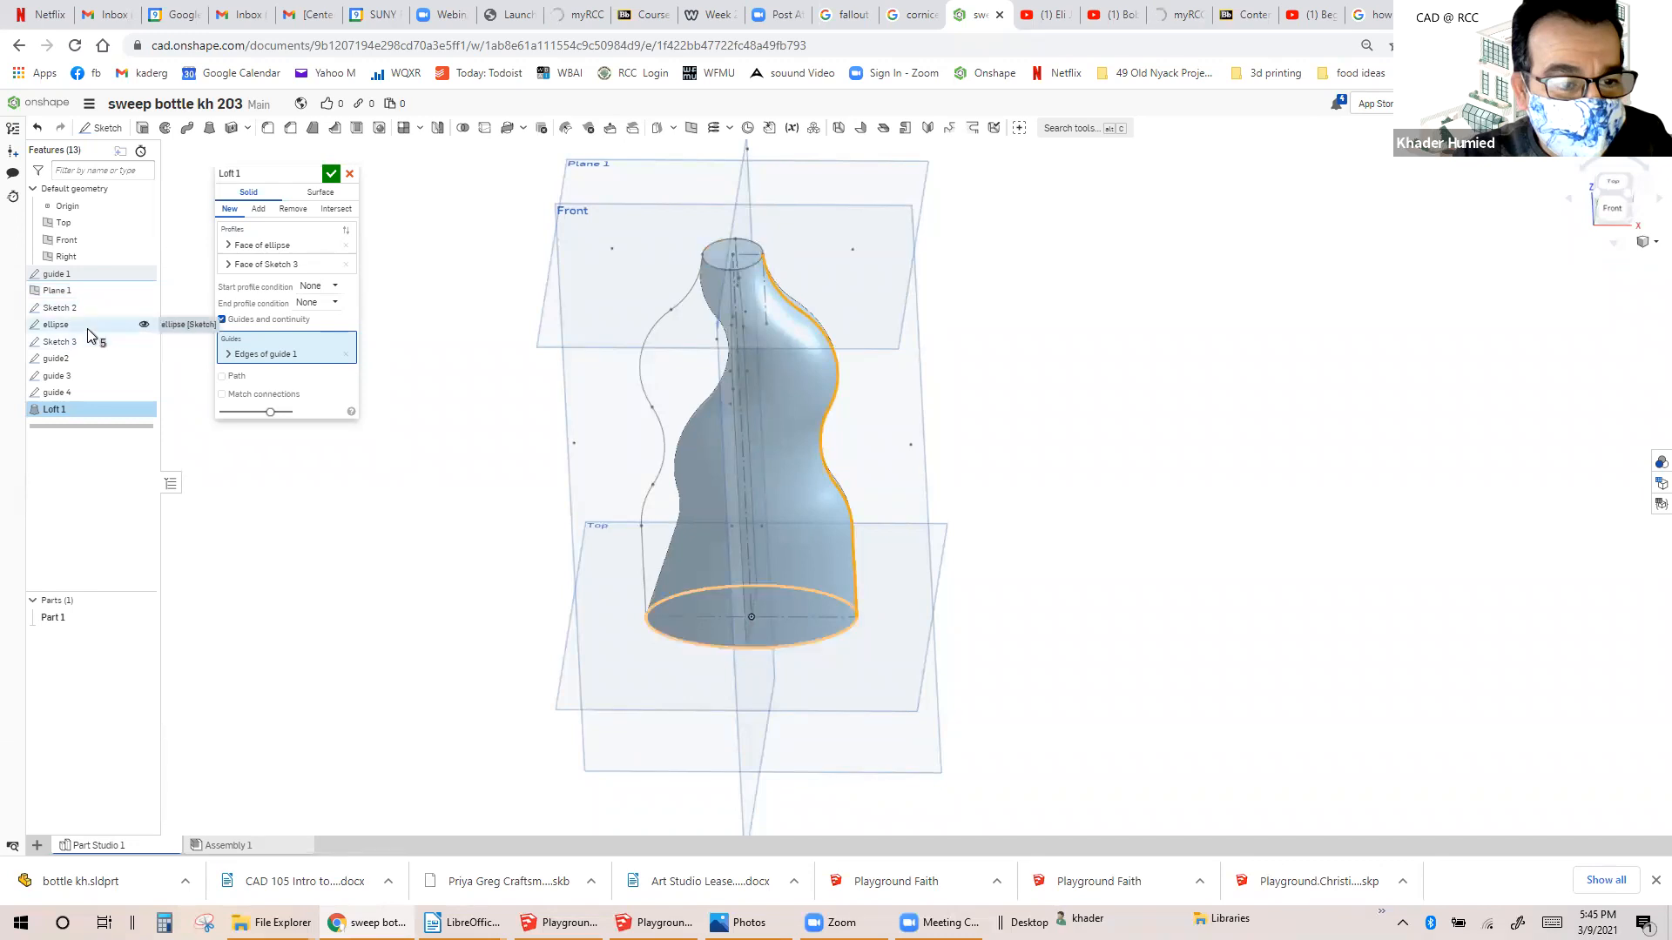
pyautogui.click(86, 357)
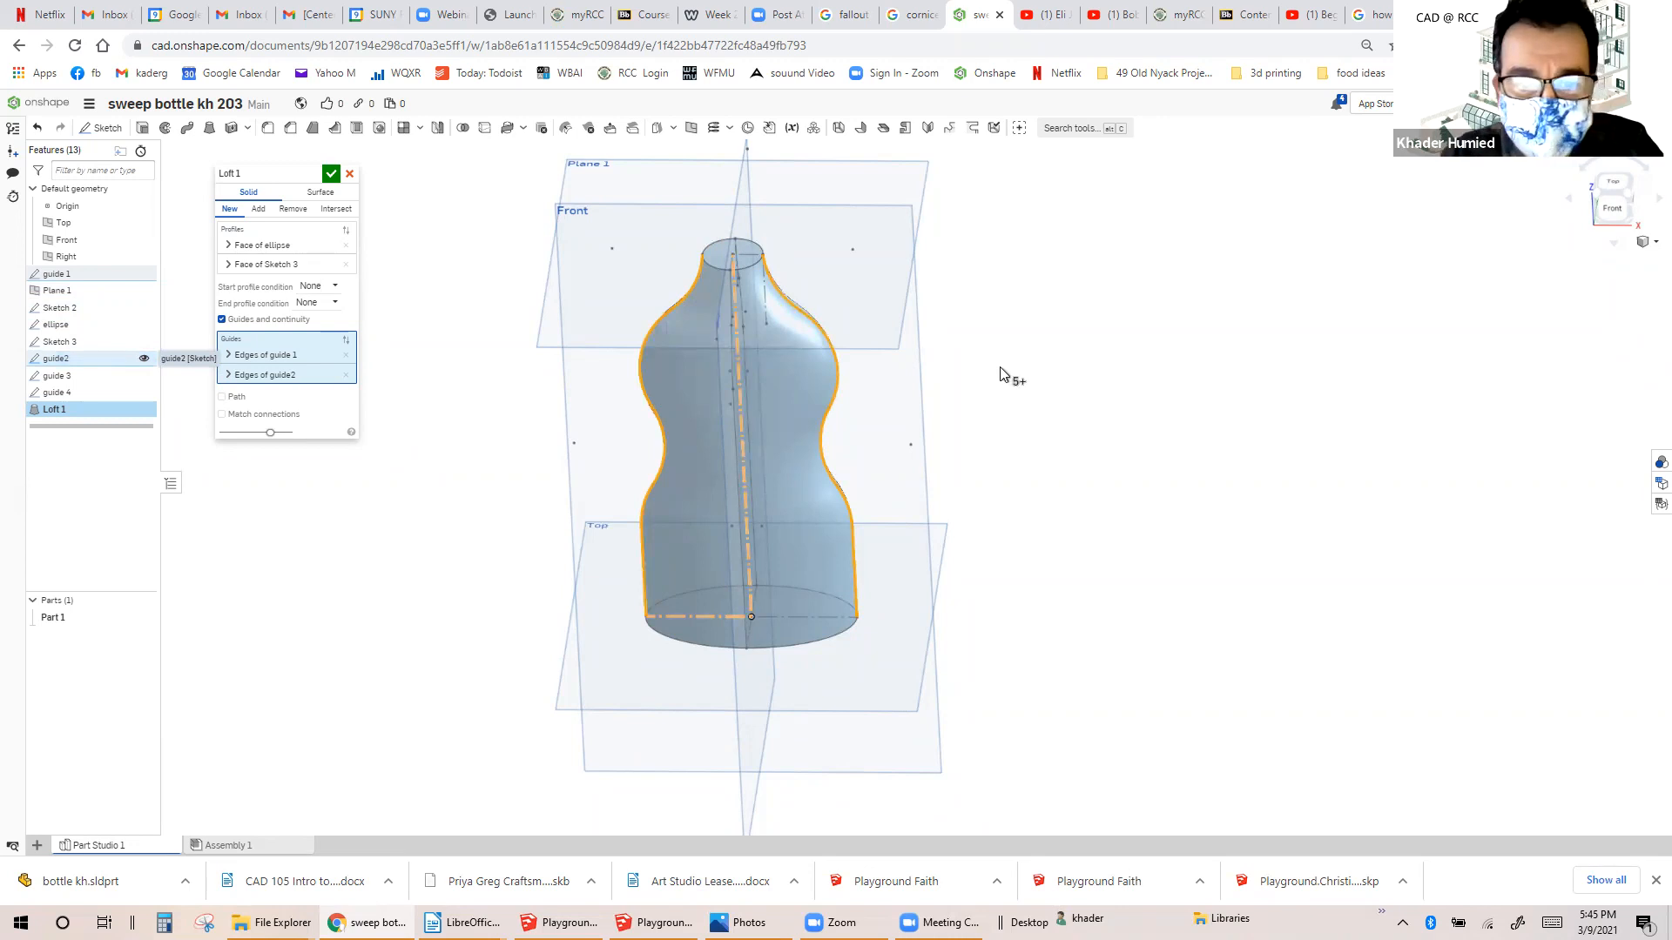
pyautogui.moveTo(1000, 369); pyautogui.dragTo(1086, 351, button='right')
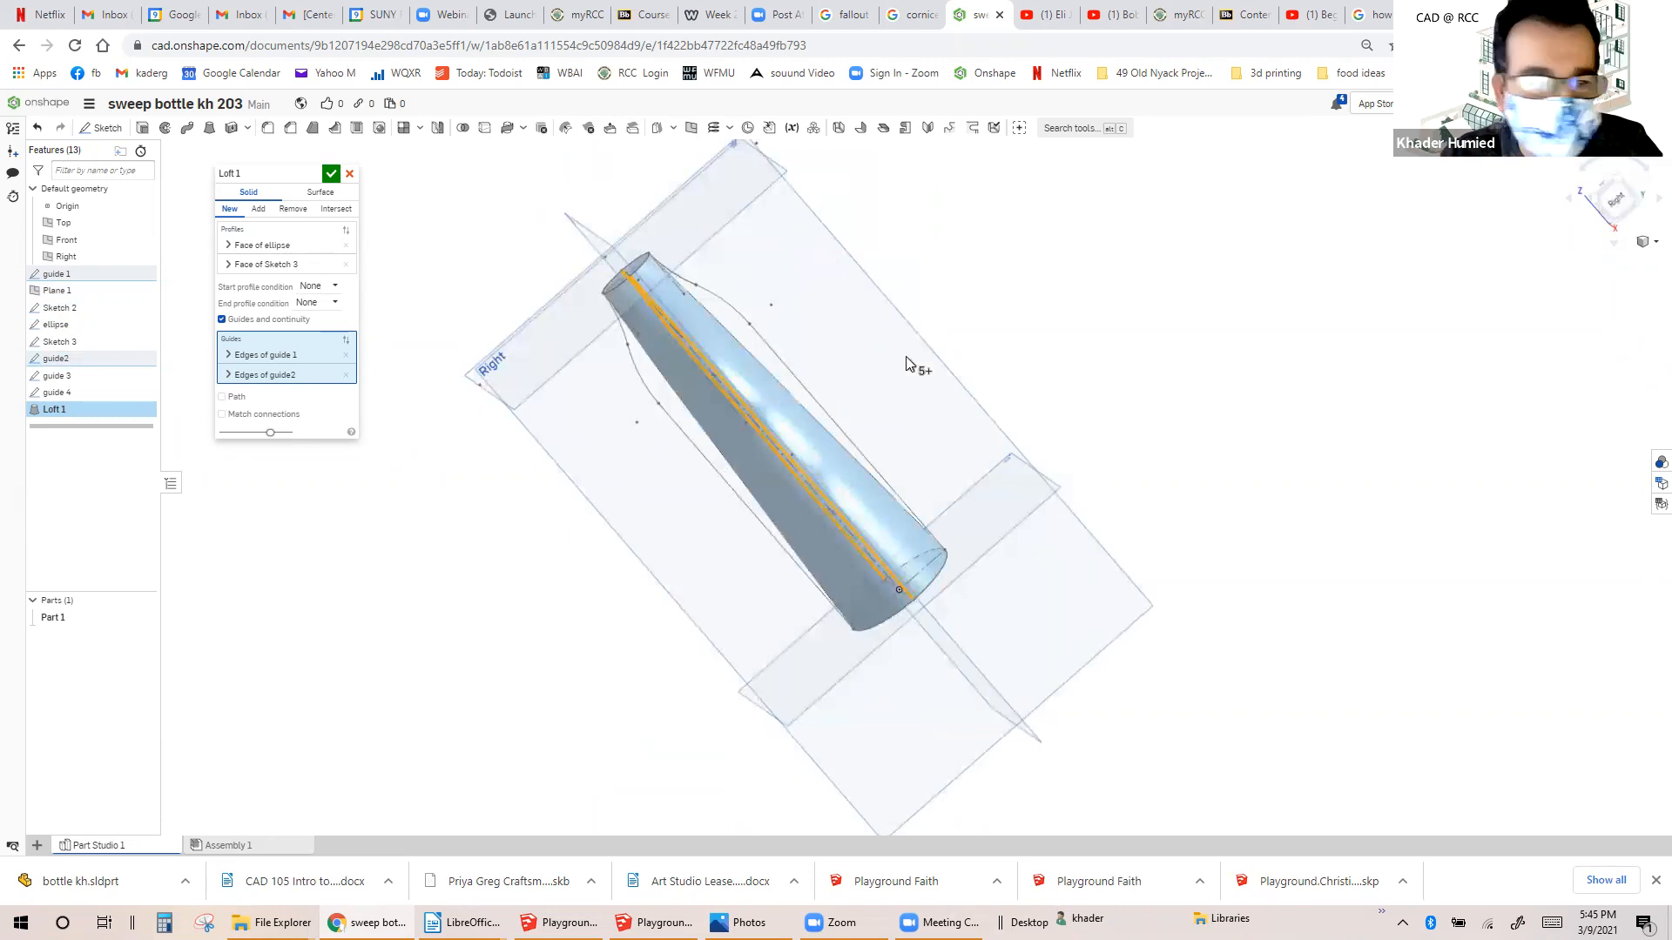
pyautogui.click(70, 377)
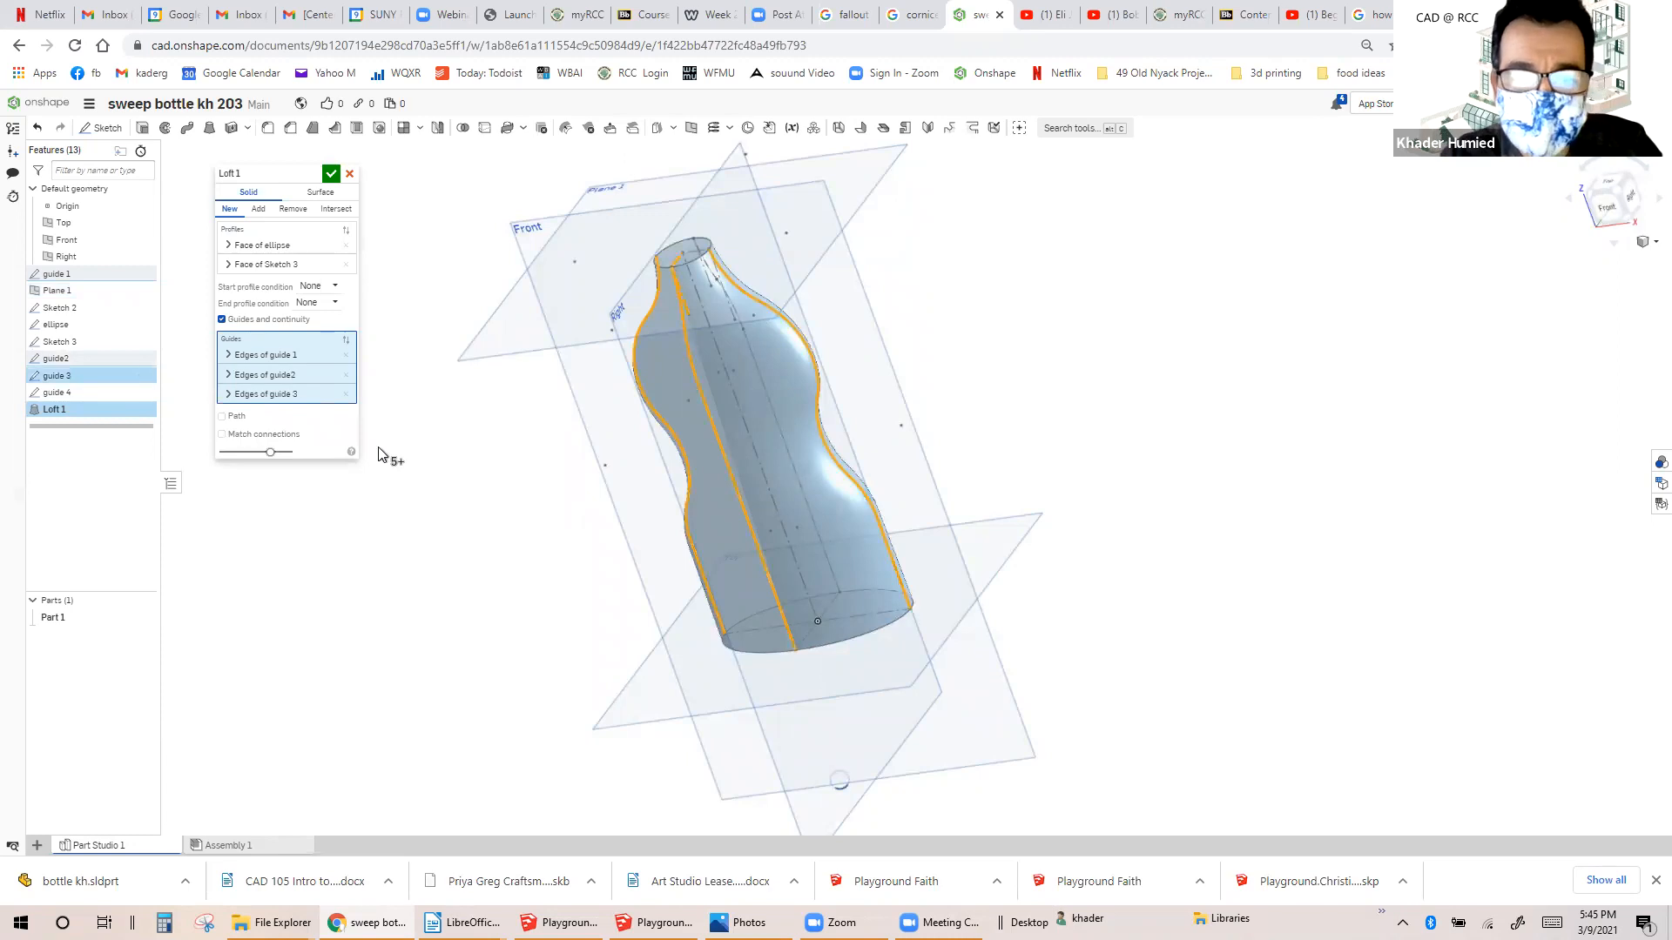
pyautogui.click(102, 392)
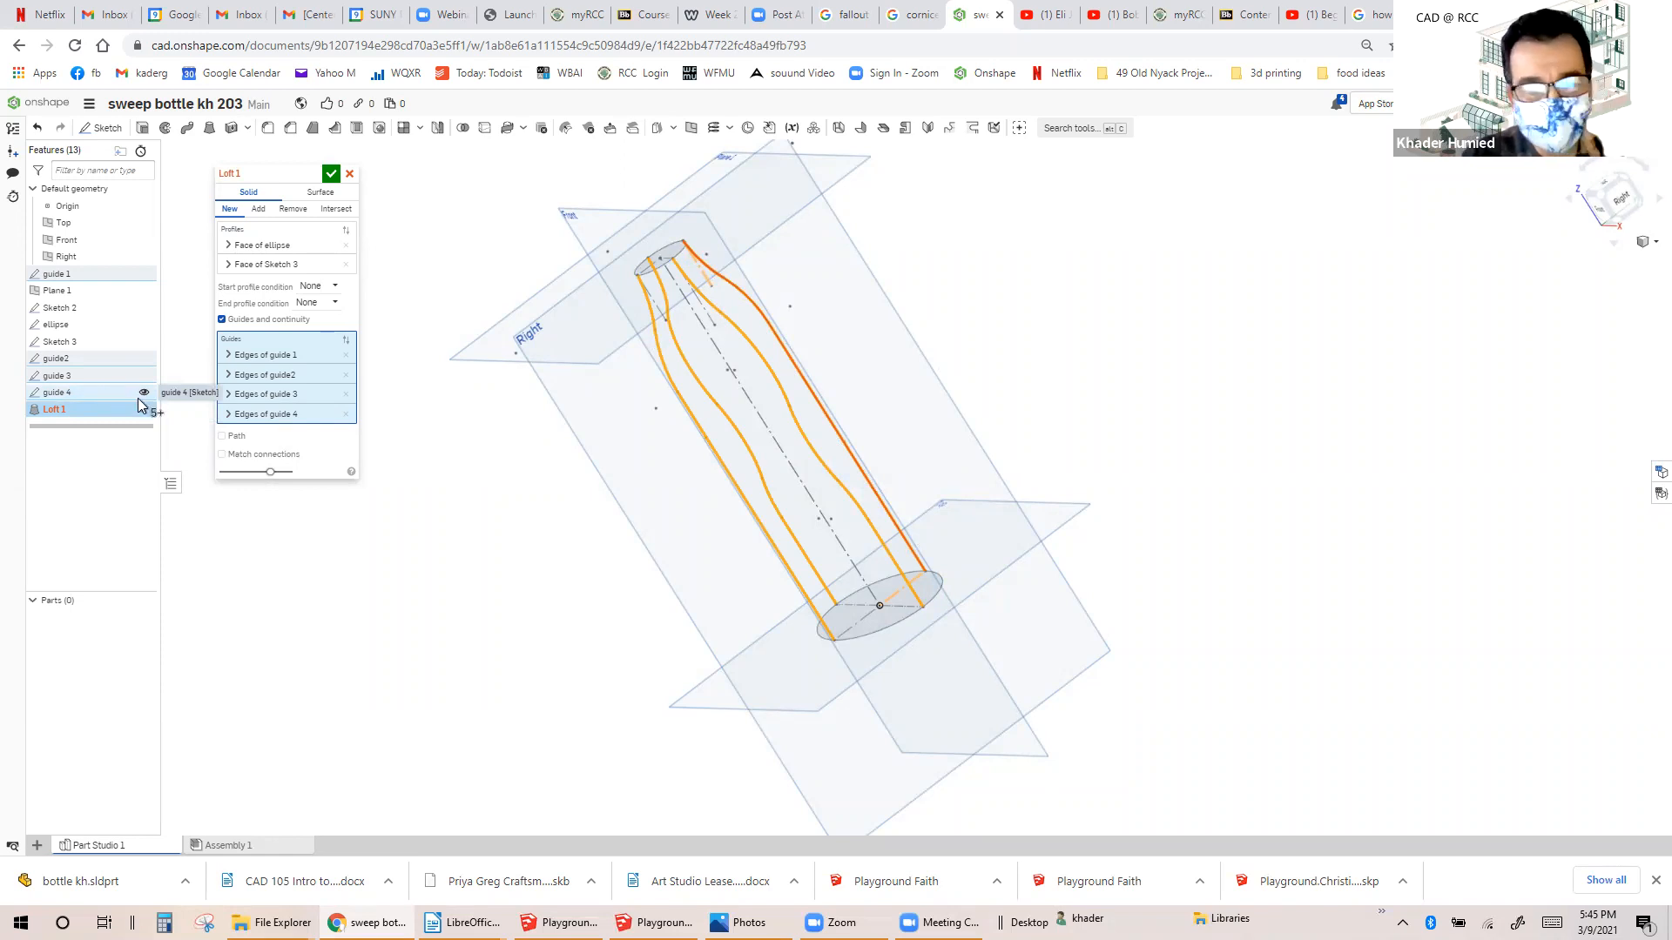
# Inspect where the guide 4 curve meets the neck circle, and cancel the loft.
pyautogui.scroll(-2, 677, 249)
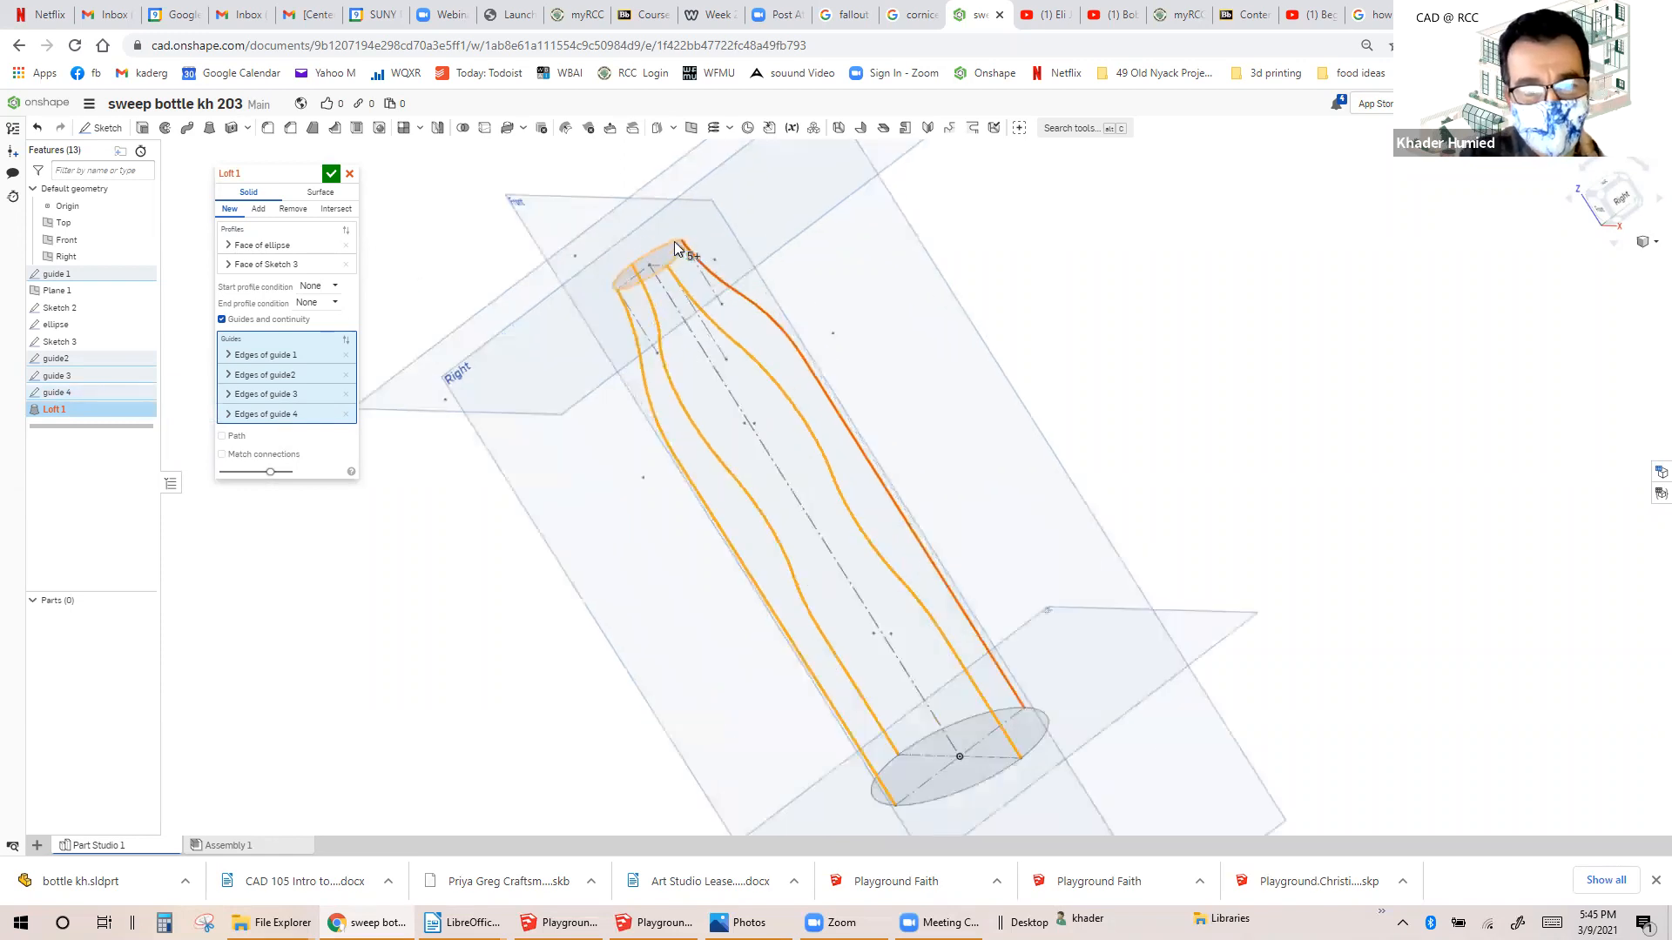
pyautogui.scroll(-2, 676, 248)
pyautogui.scroll(-5, 676, 248)
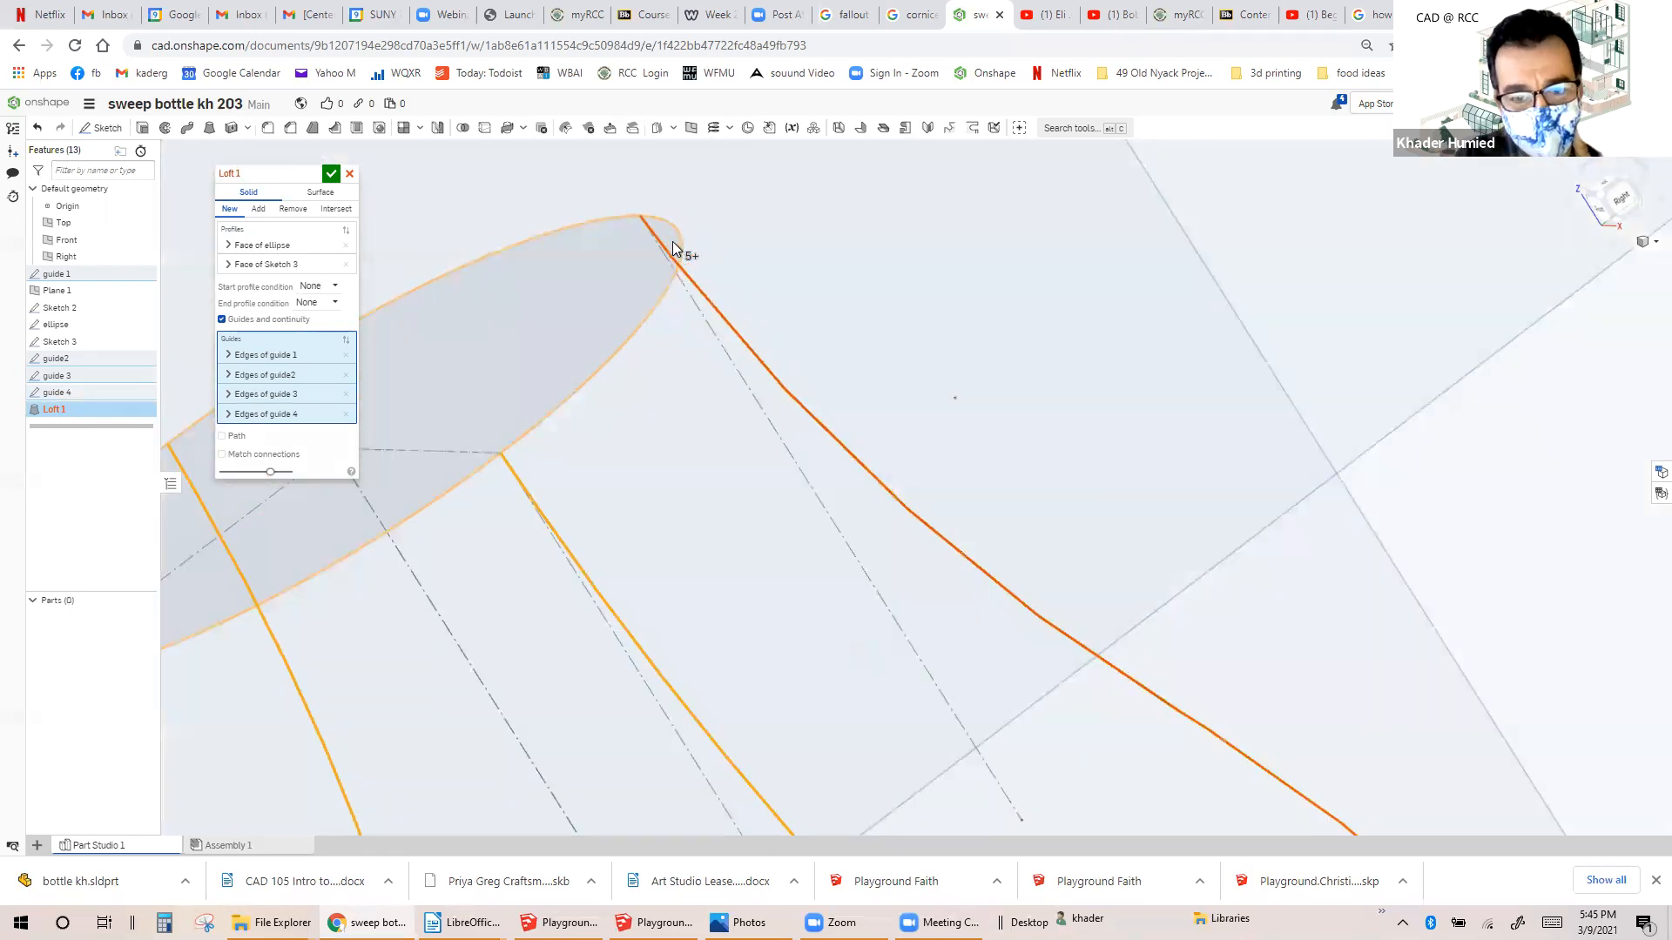
pyautogui.scroll(3, 674, 248)
pyautogui.scroll(6, 676, 248)
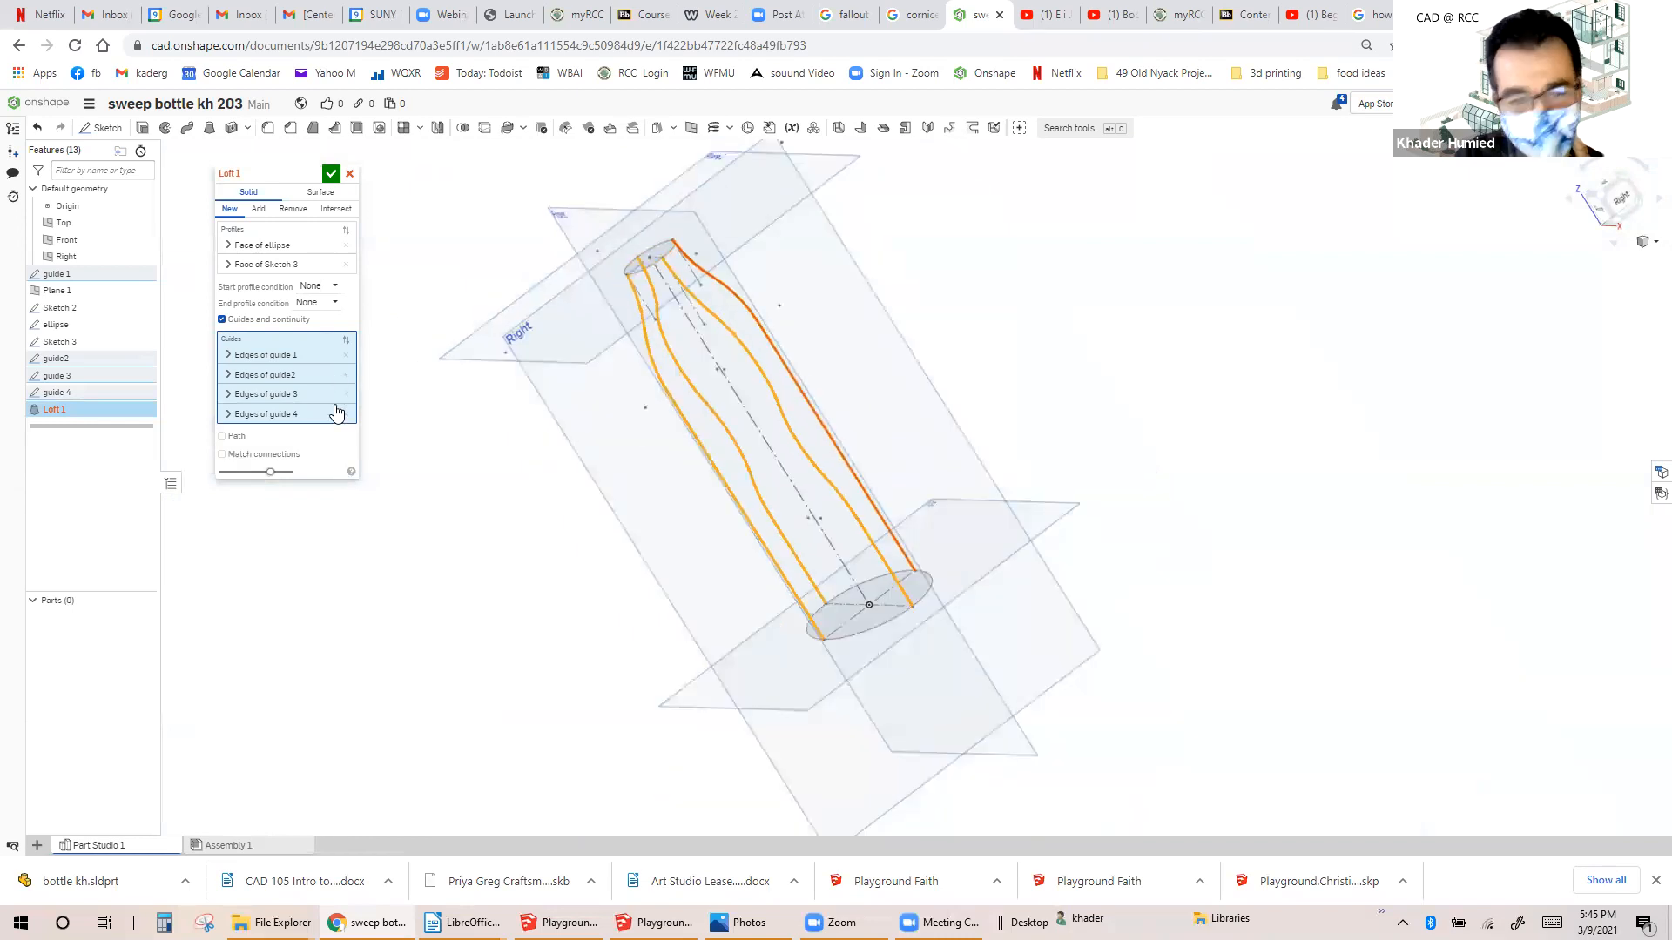
pyautogui.click(349, 174)
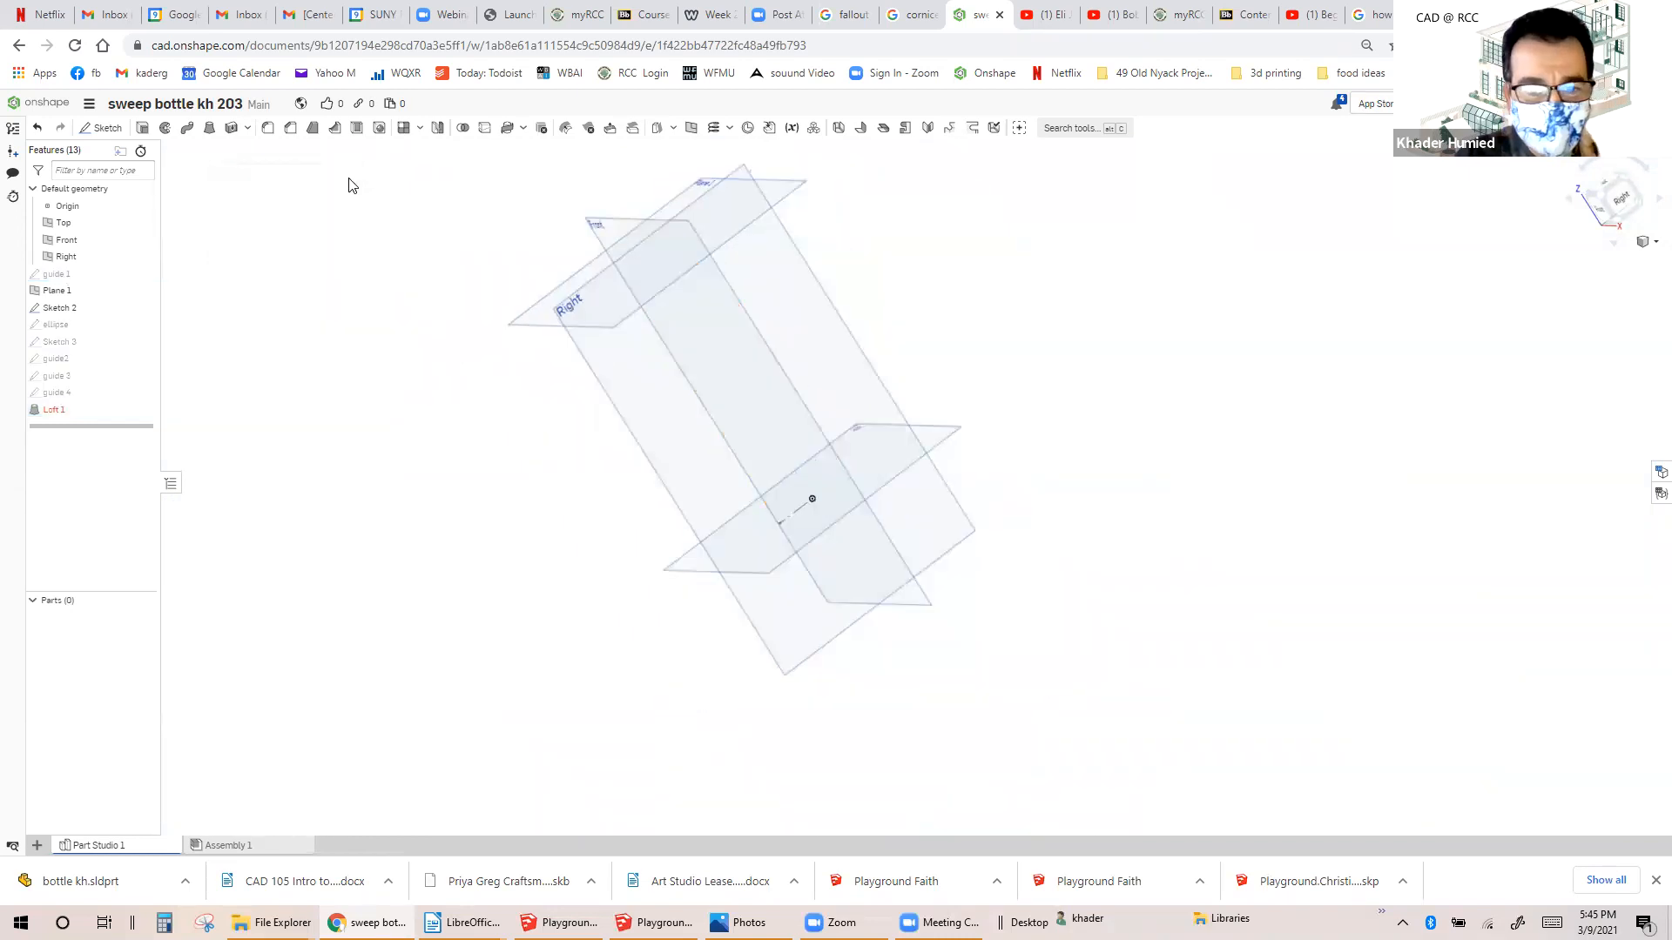
# Open the guide 4 sketch for editing and examine its base line and side profile from the Right view.
pyautogui.rightClick(66, 392)
pyautogui.click(87, 410)
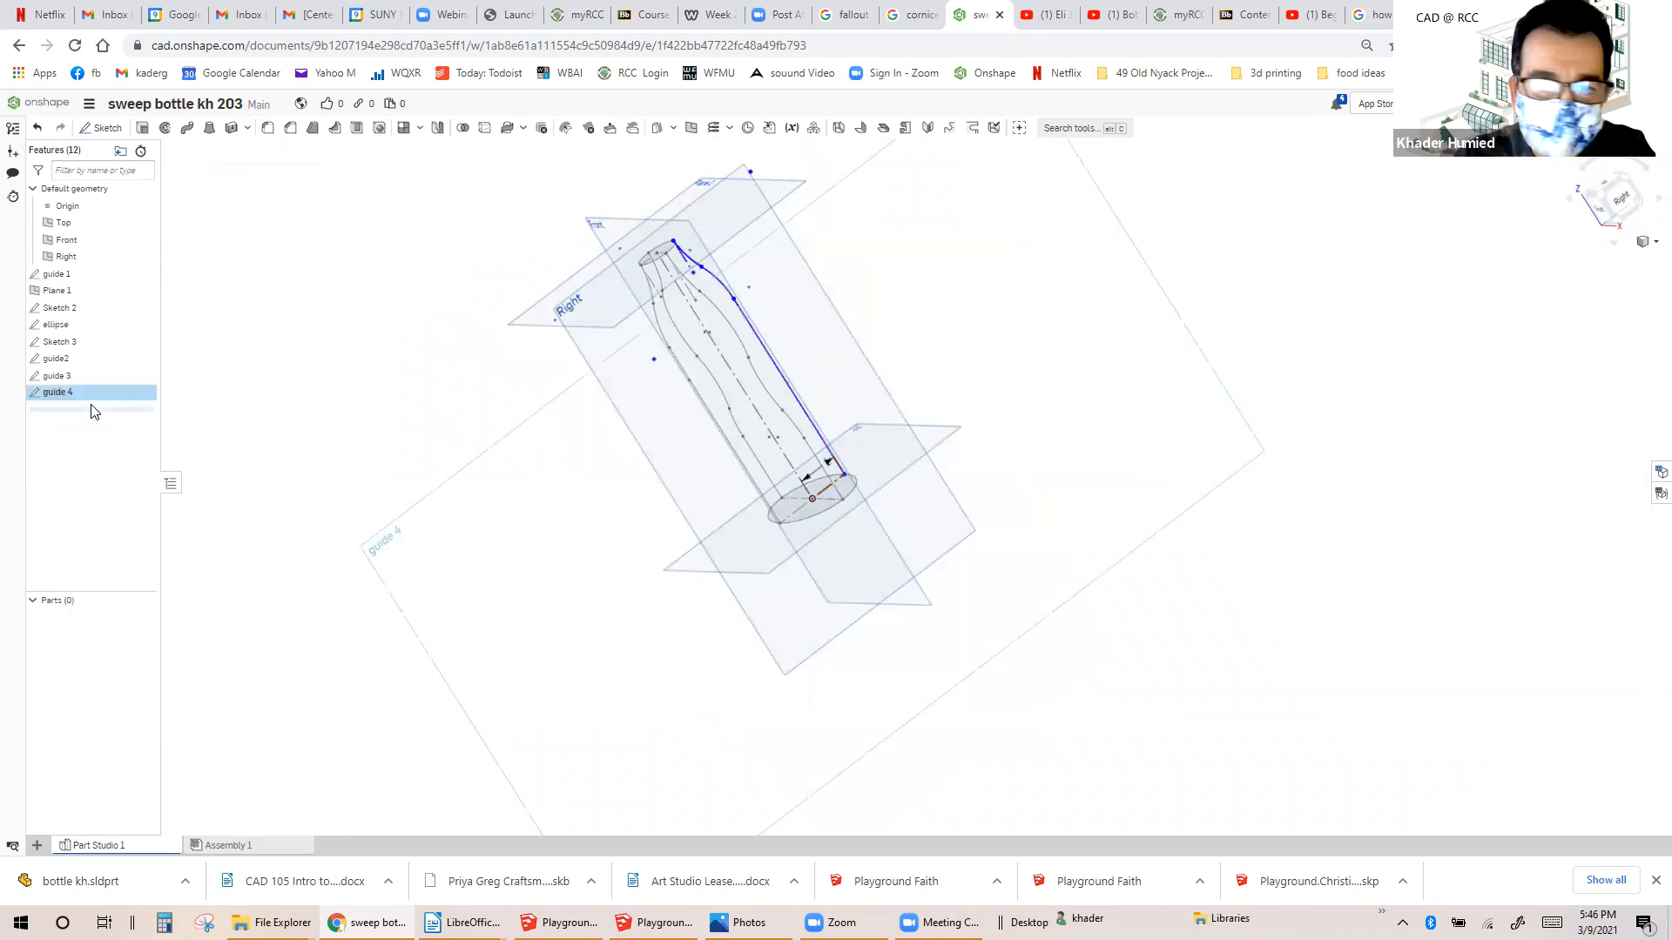
pyautogui.click(1617, 206)
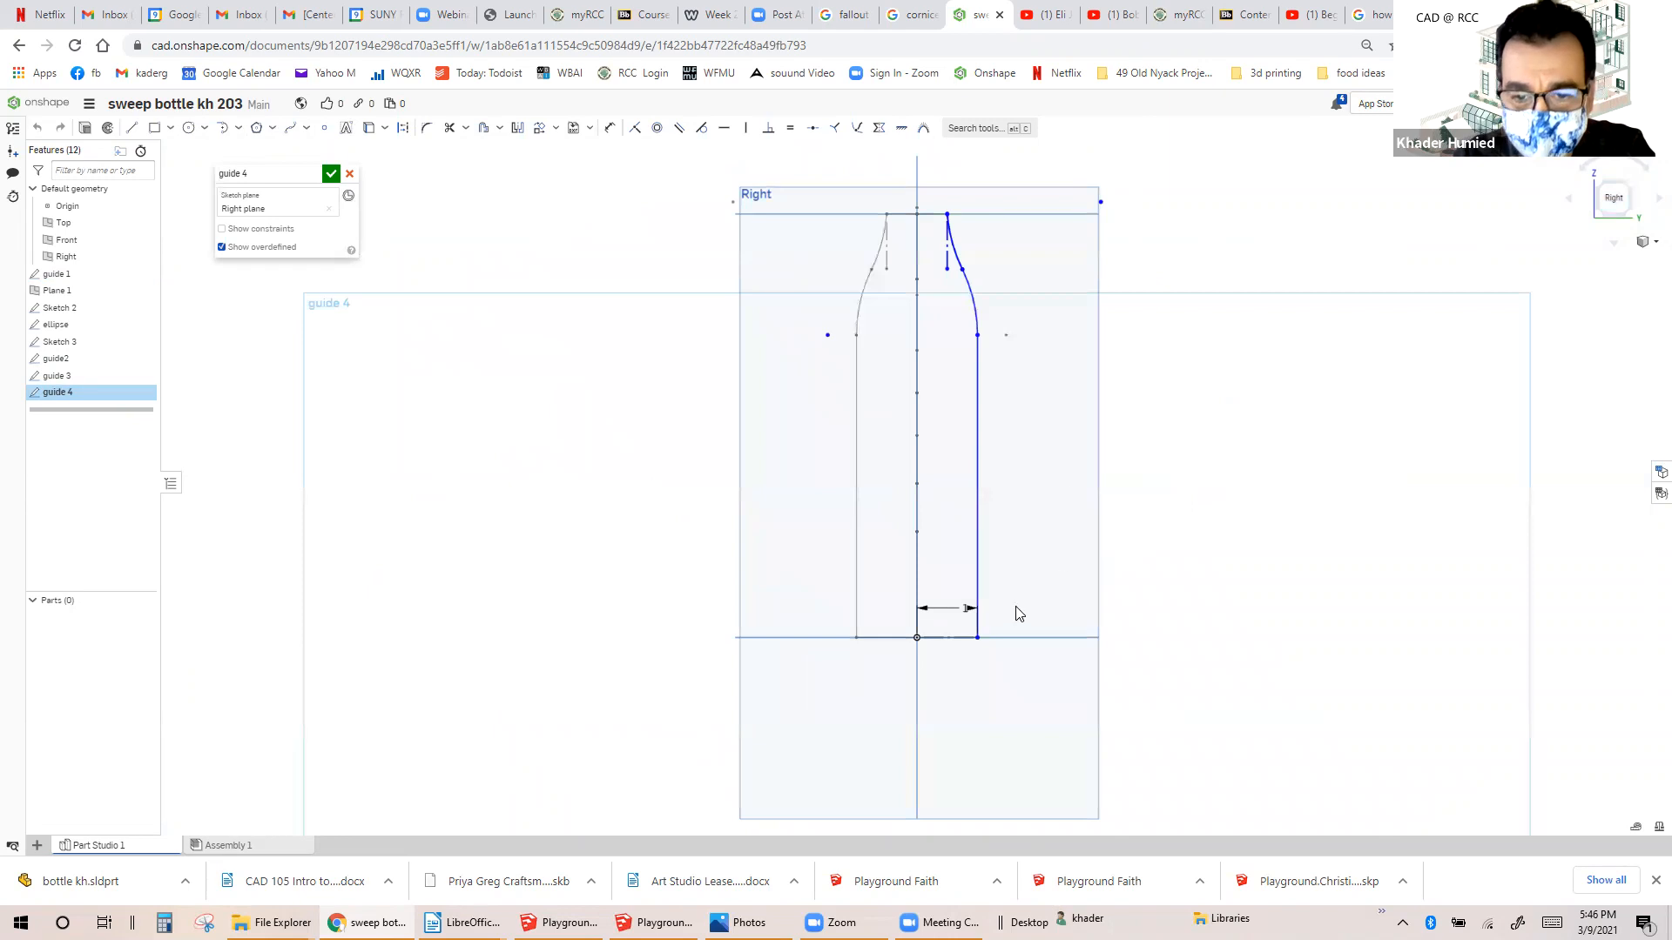
pyautogui.scroll(4, 1012, 616)
pyautogui.scroll(4, 889, 677)
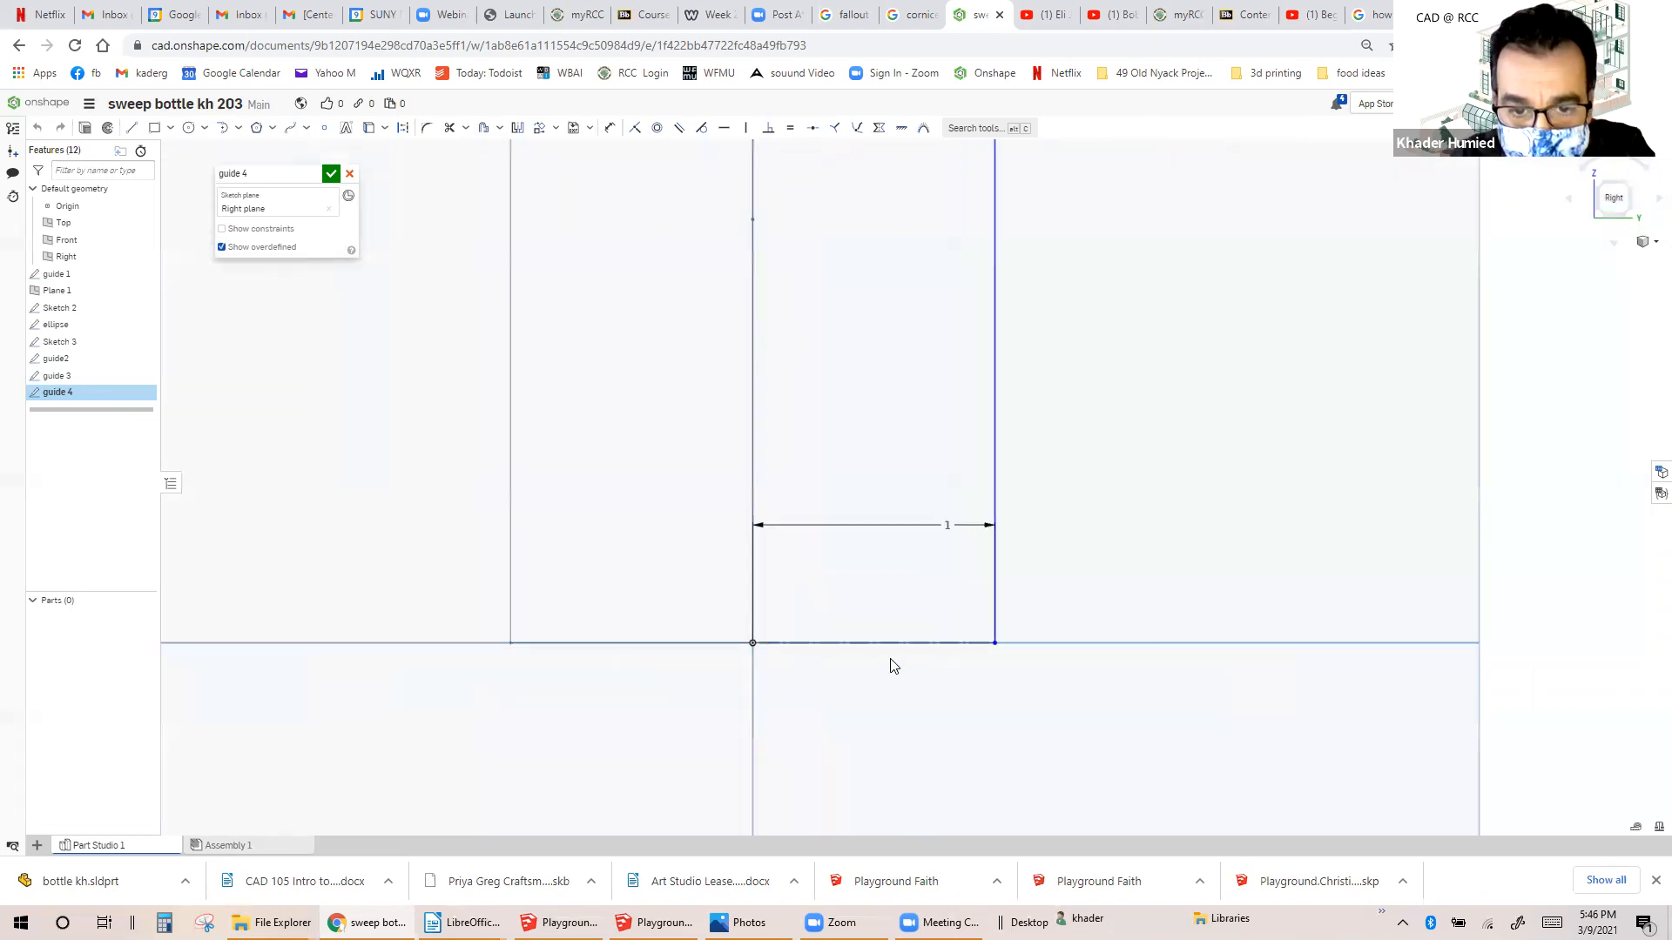
pyautogui.scroll(-1, 891, 660)
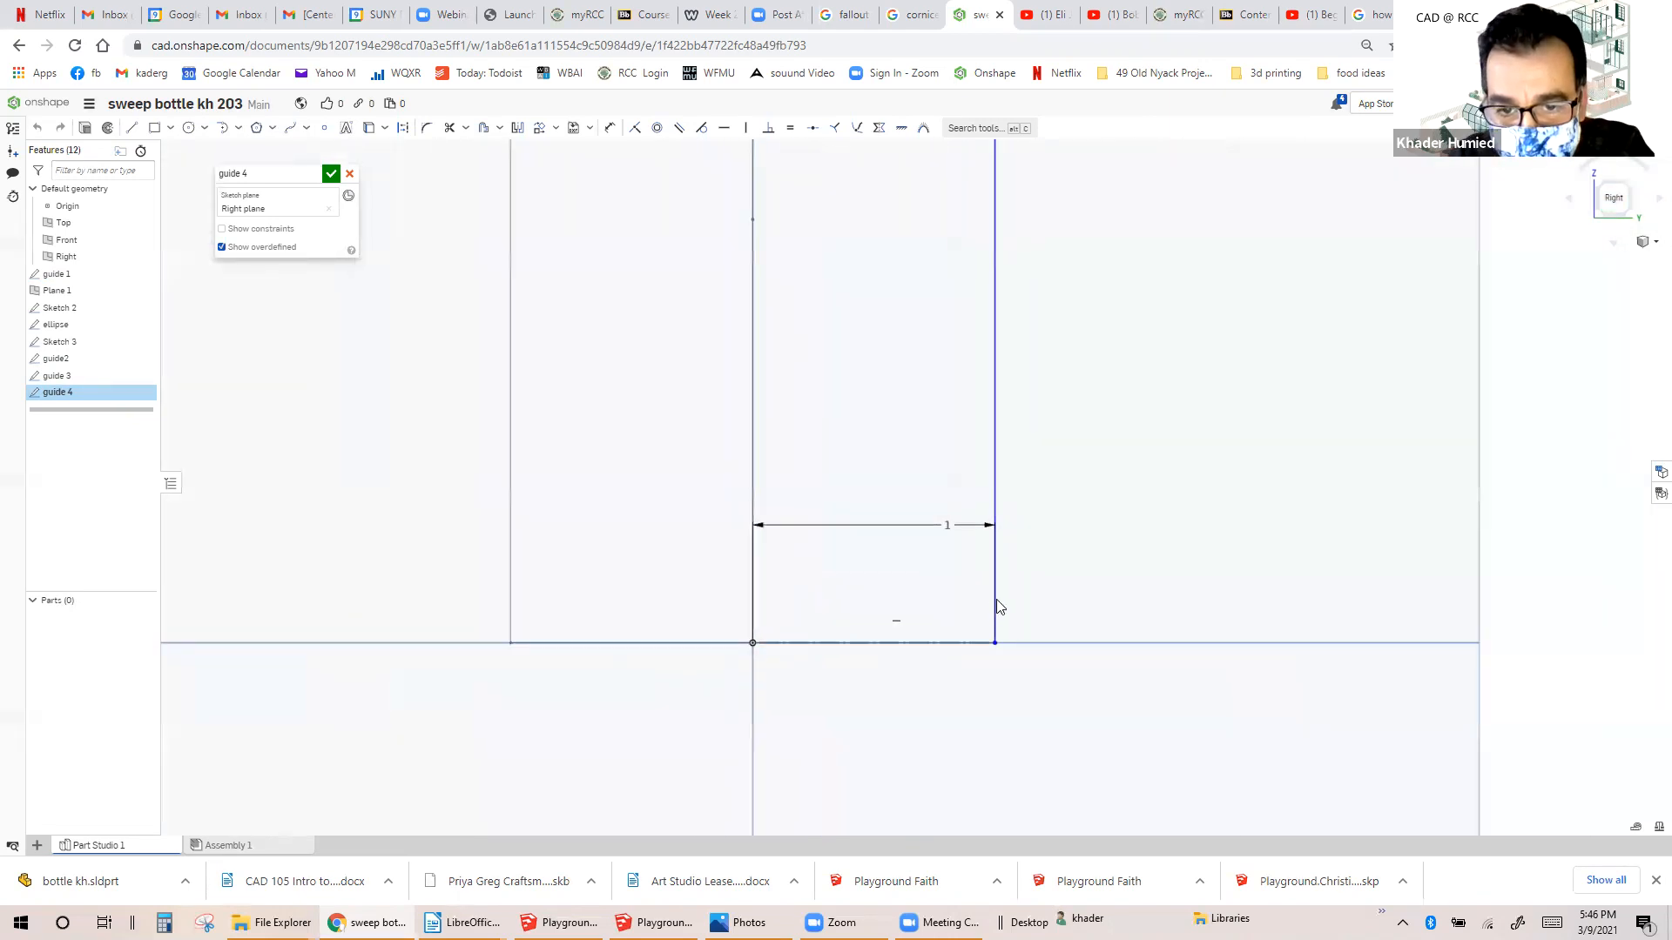
pyautogui.click(947, 652)
pyautogui.scroll(-4, 918, 653)
pyautogui.scroll(5, 938, 340)
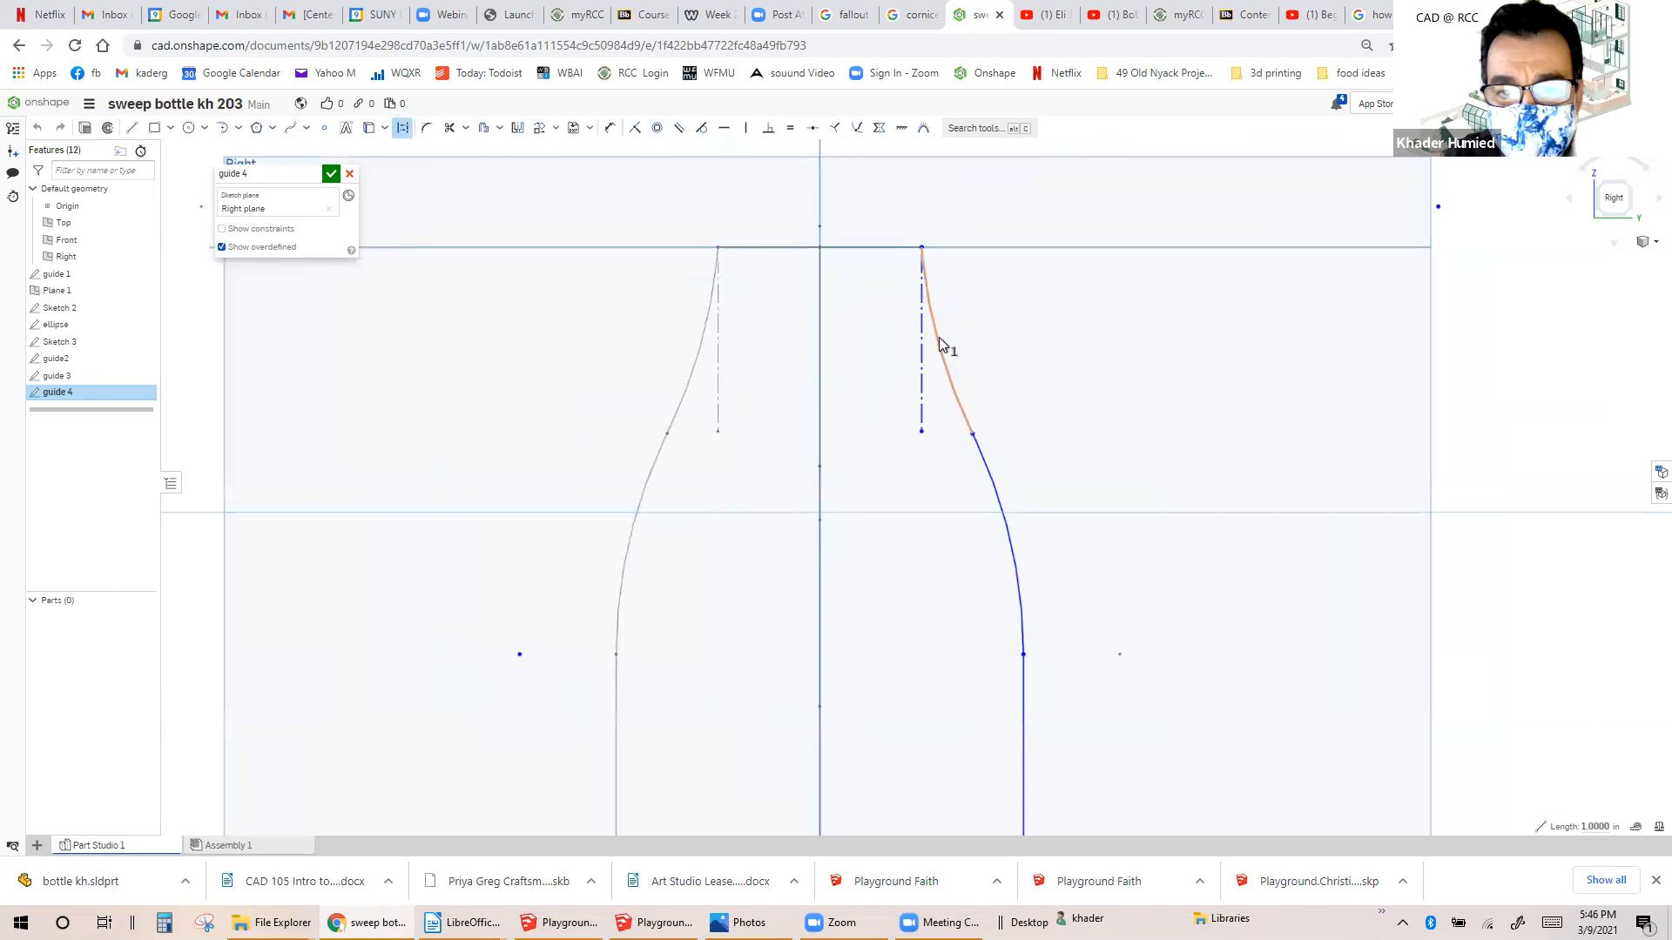
# Try to apply Tangent constraints between guide 4's neck arc and shoulder arc, and between the shoulder arc and the straight side line.
pyautogui.click(968, 425)
pyautogui.click(985, 462)
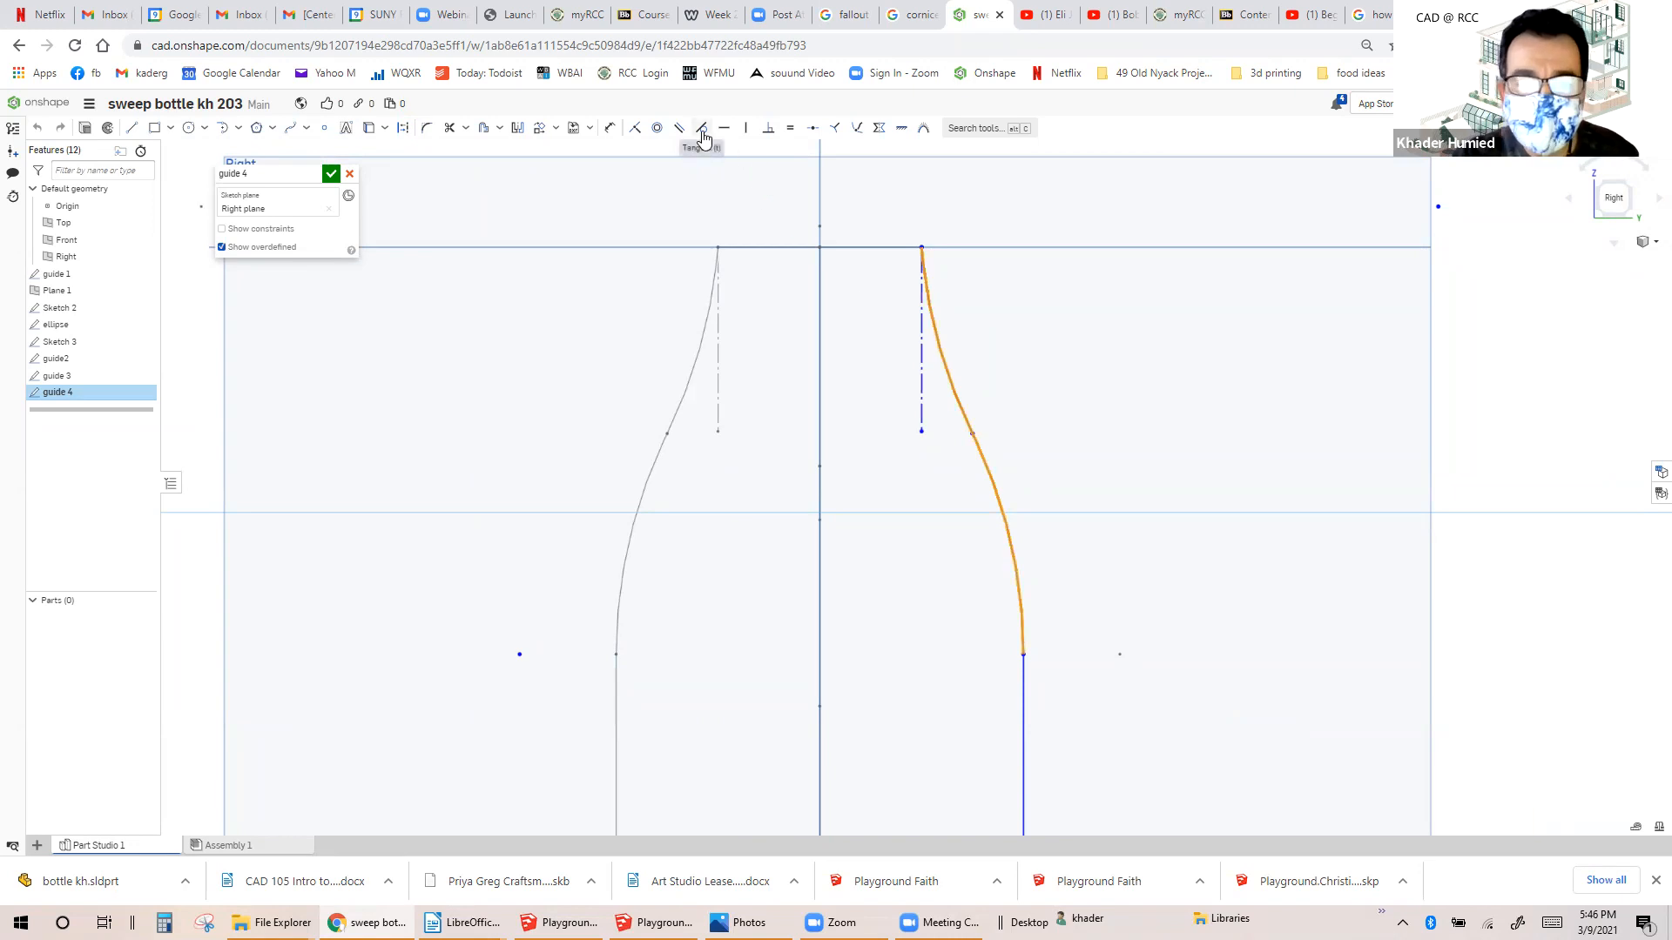
pyautogui.click(701, 131)
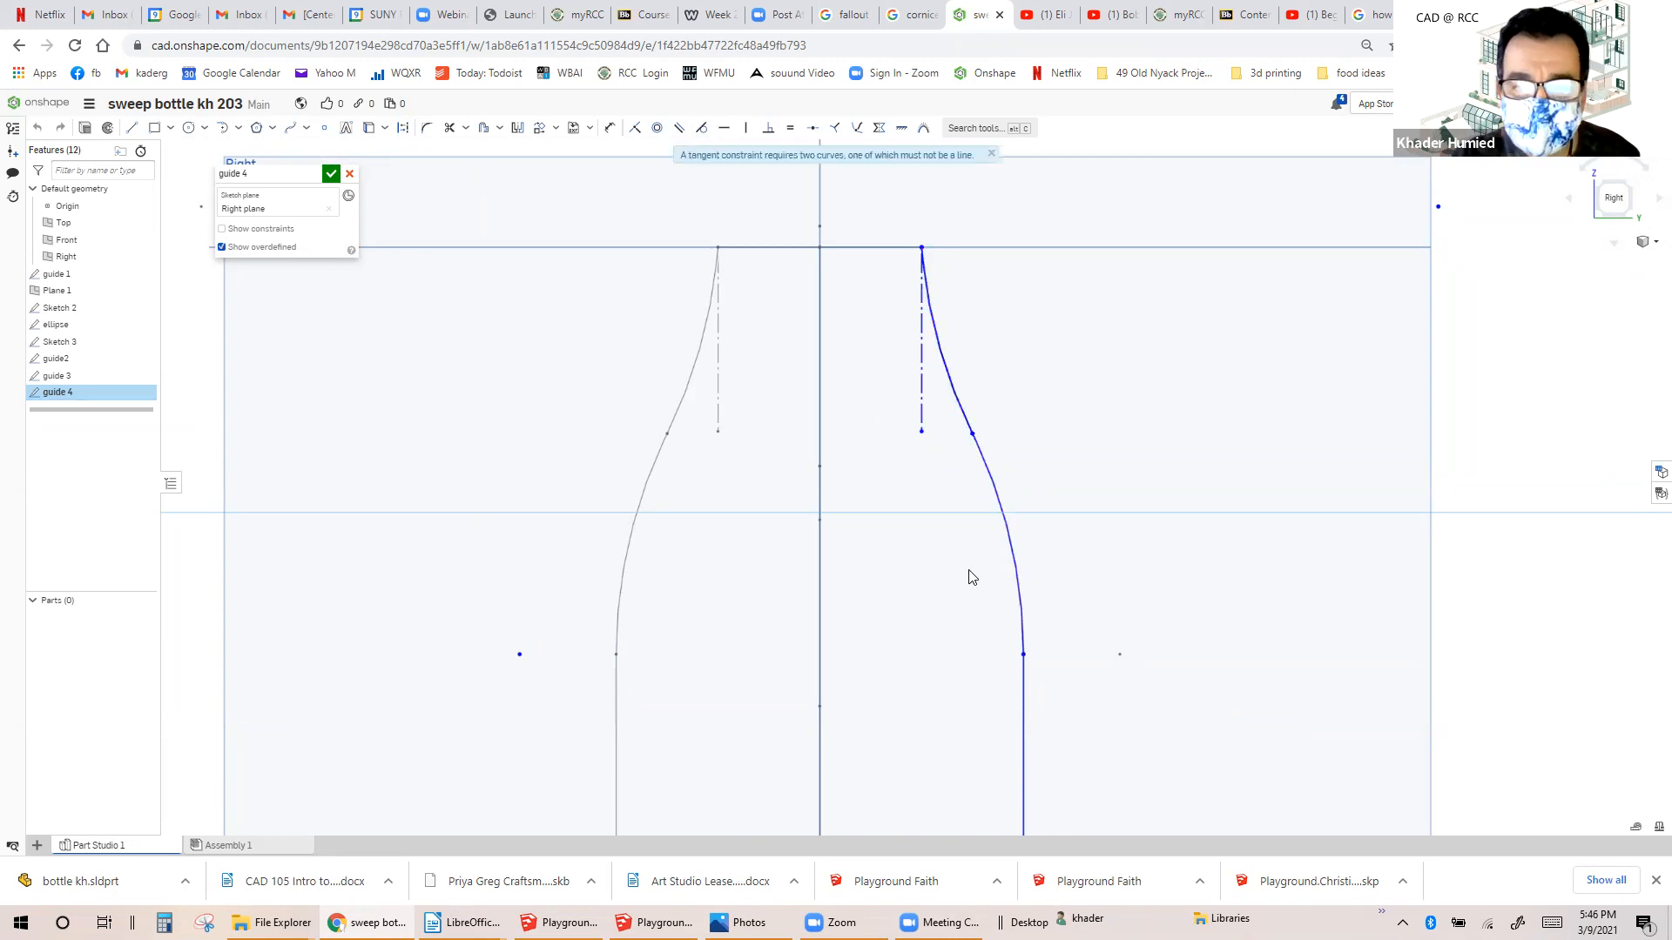
pyautogui.click(1026, 672)
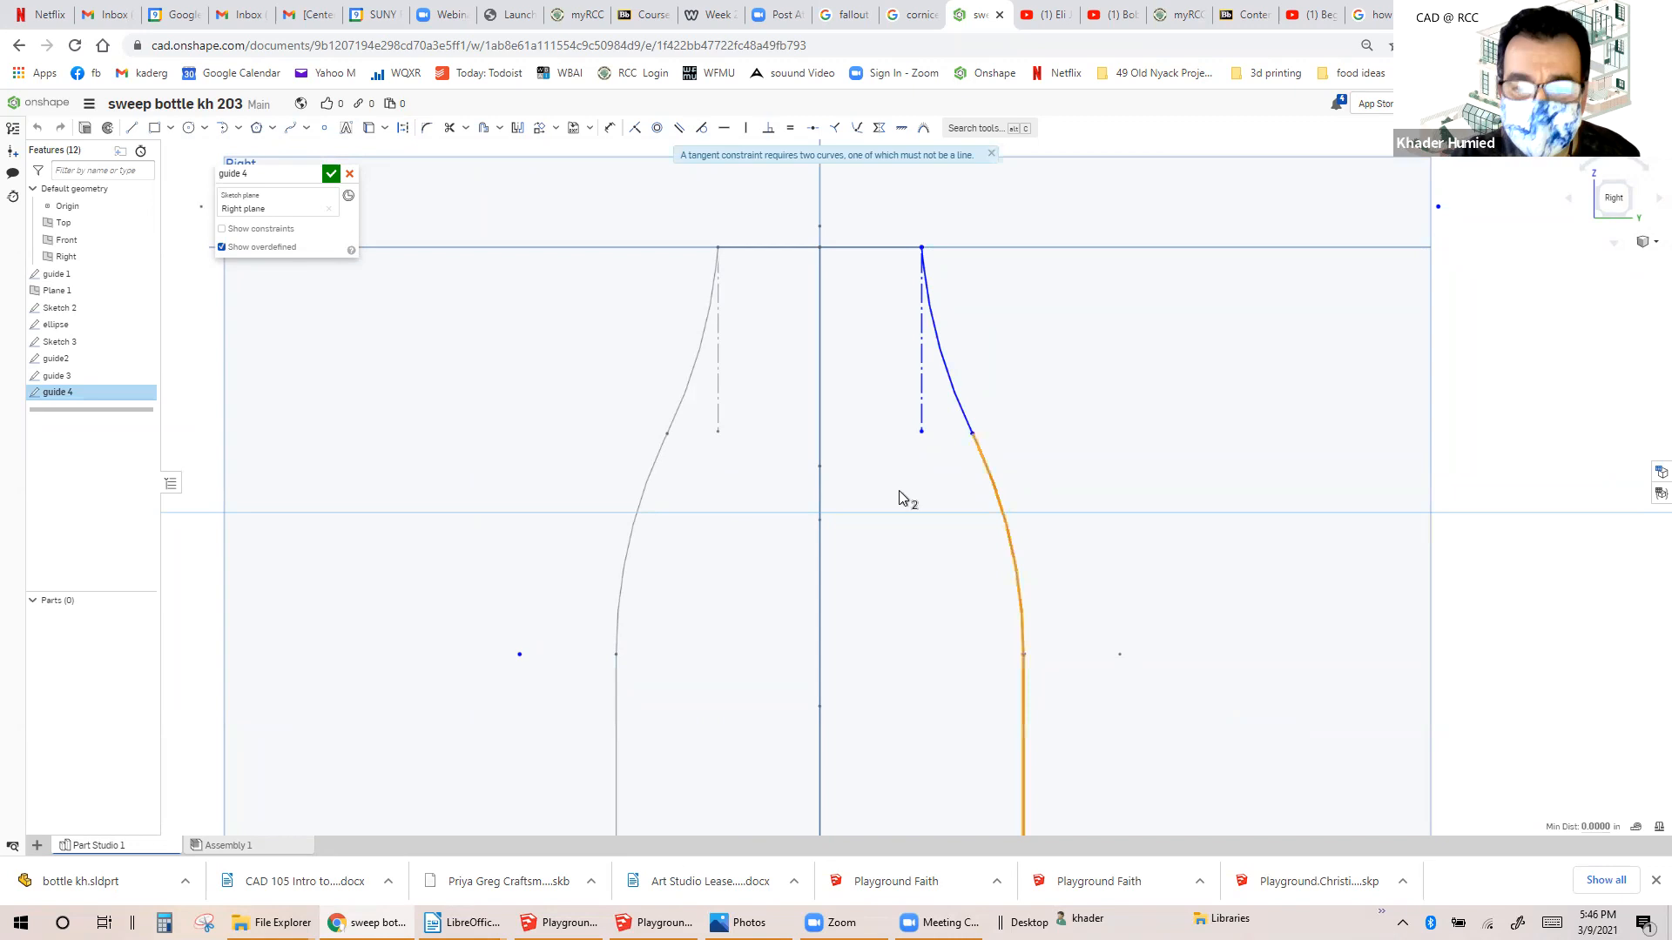
pyautogui.click(704, 130)
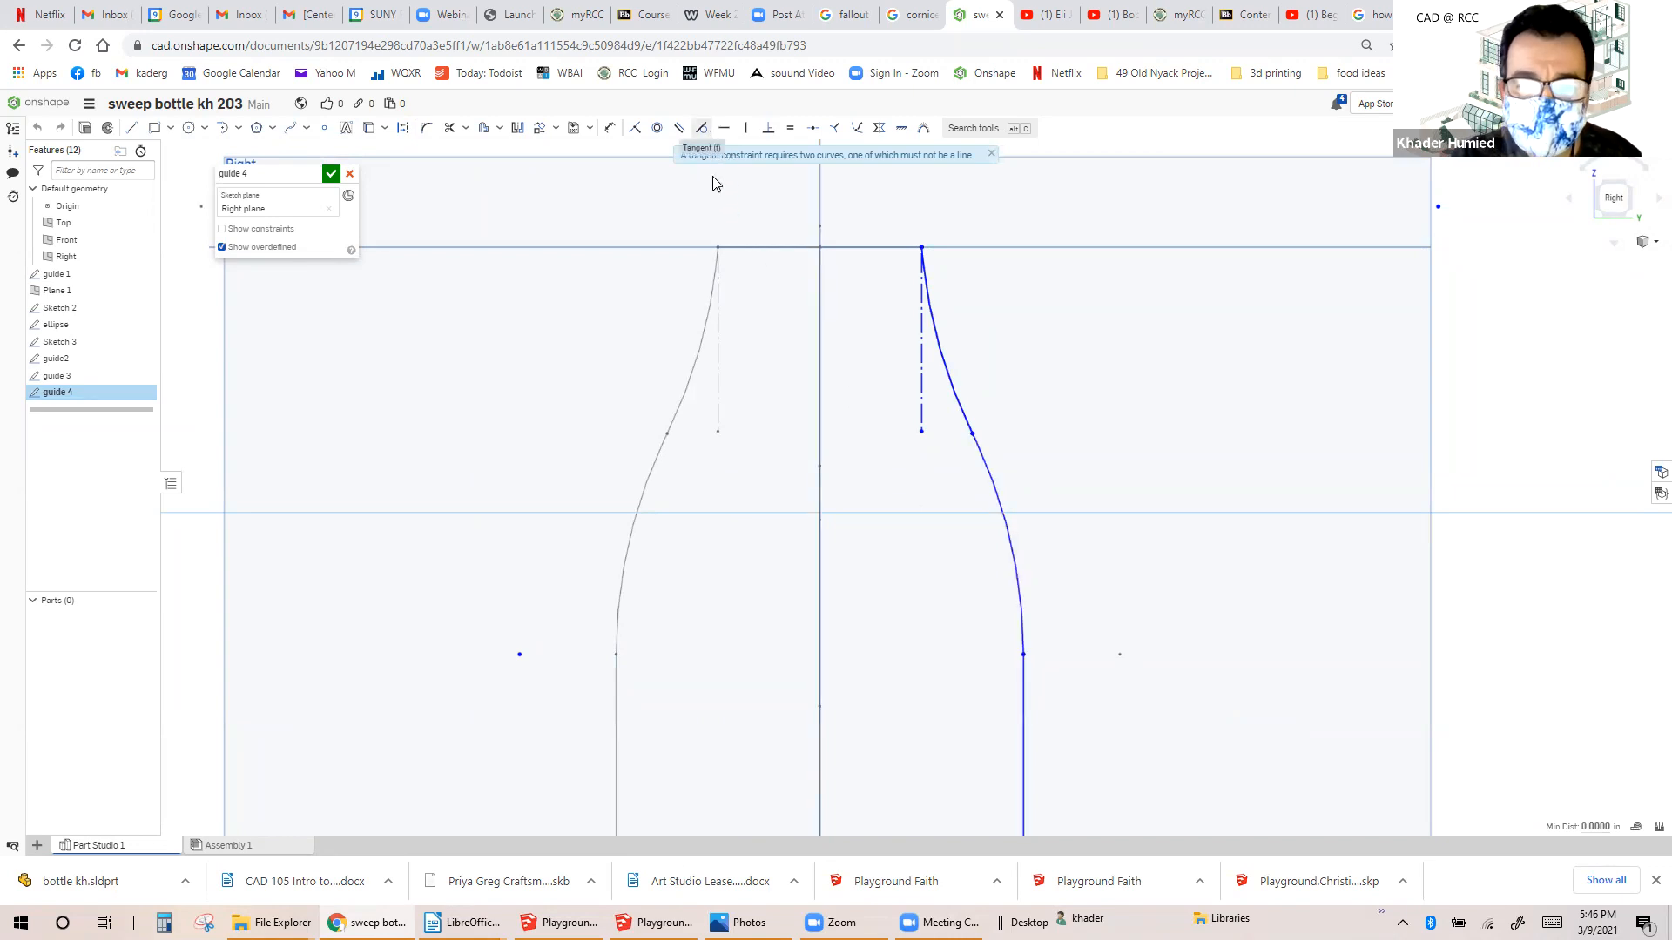
# Examine where guide 4 meets the neck circle and the base ellipse in 3D, and cancel the sketch edit.
pyautogui.scroll(-3, 817, 323)
pyautogui.scroll(-2, 818, 331)
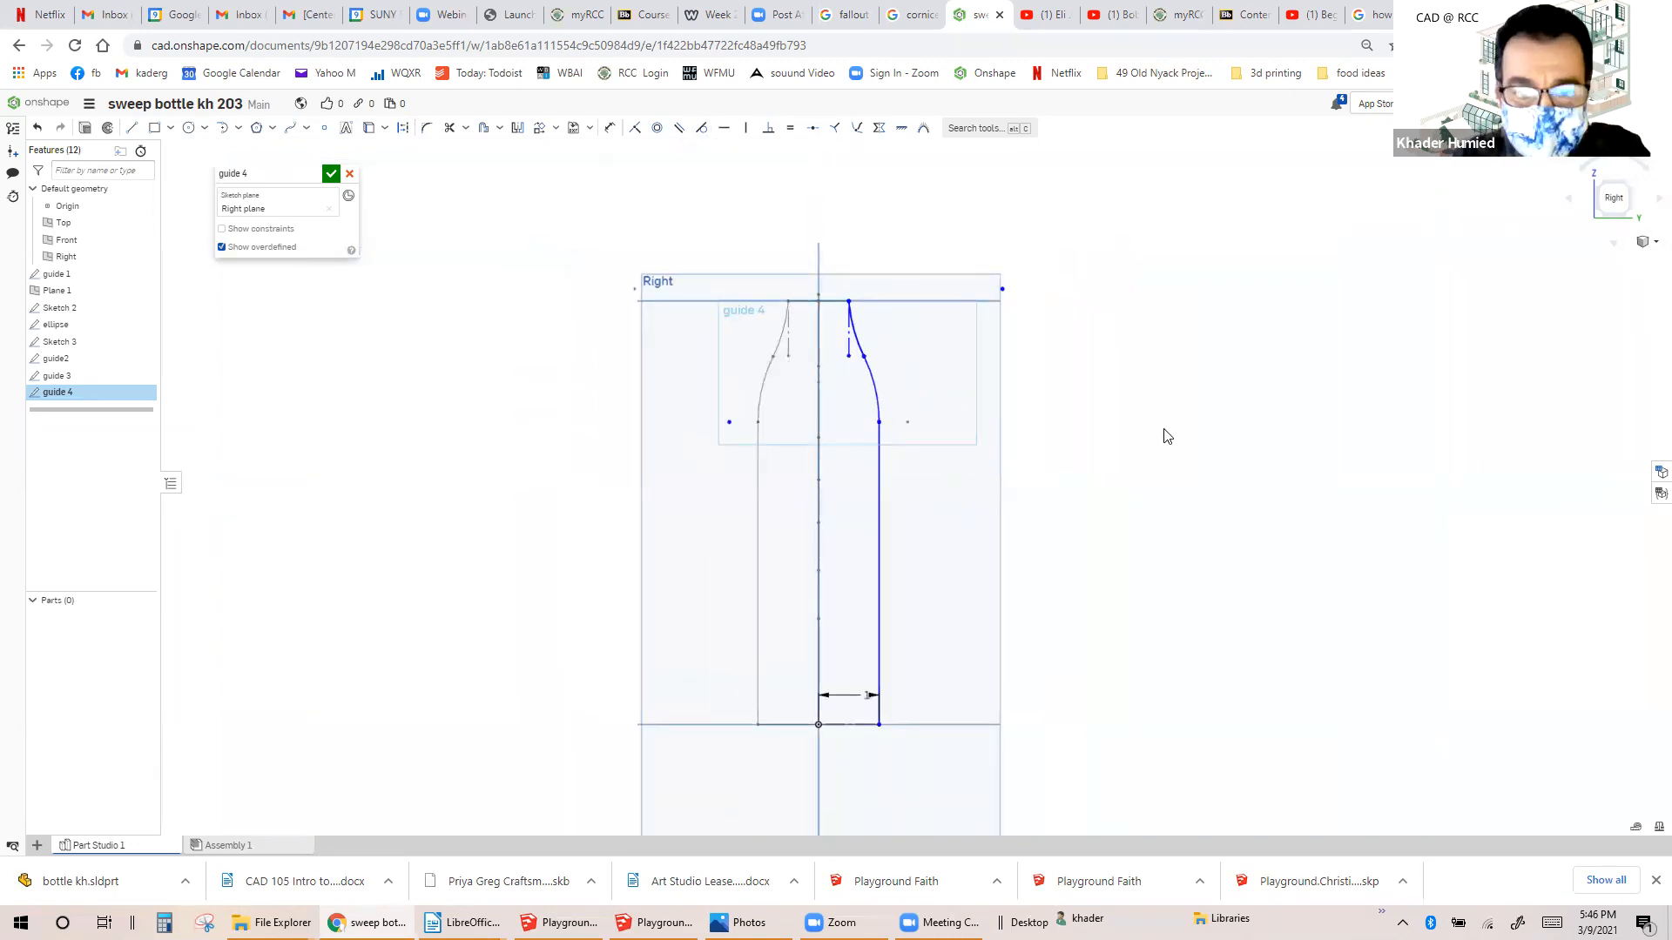
pyautogui.moveTo(1116, 419); pyautogui.dragTo(1082, 507, button='right')
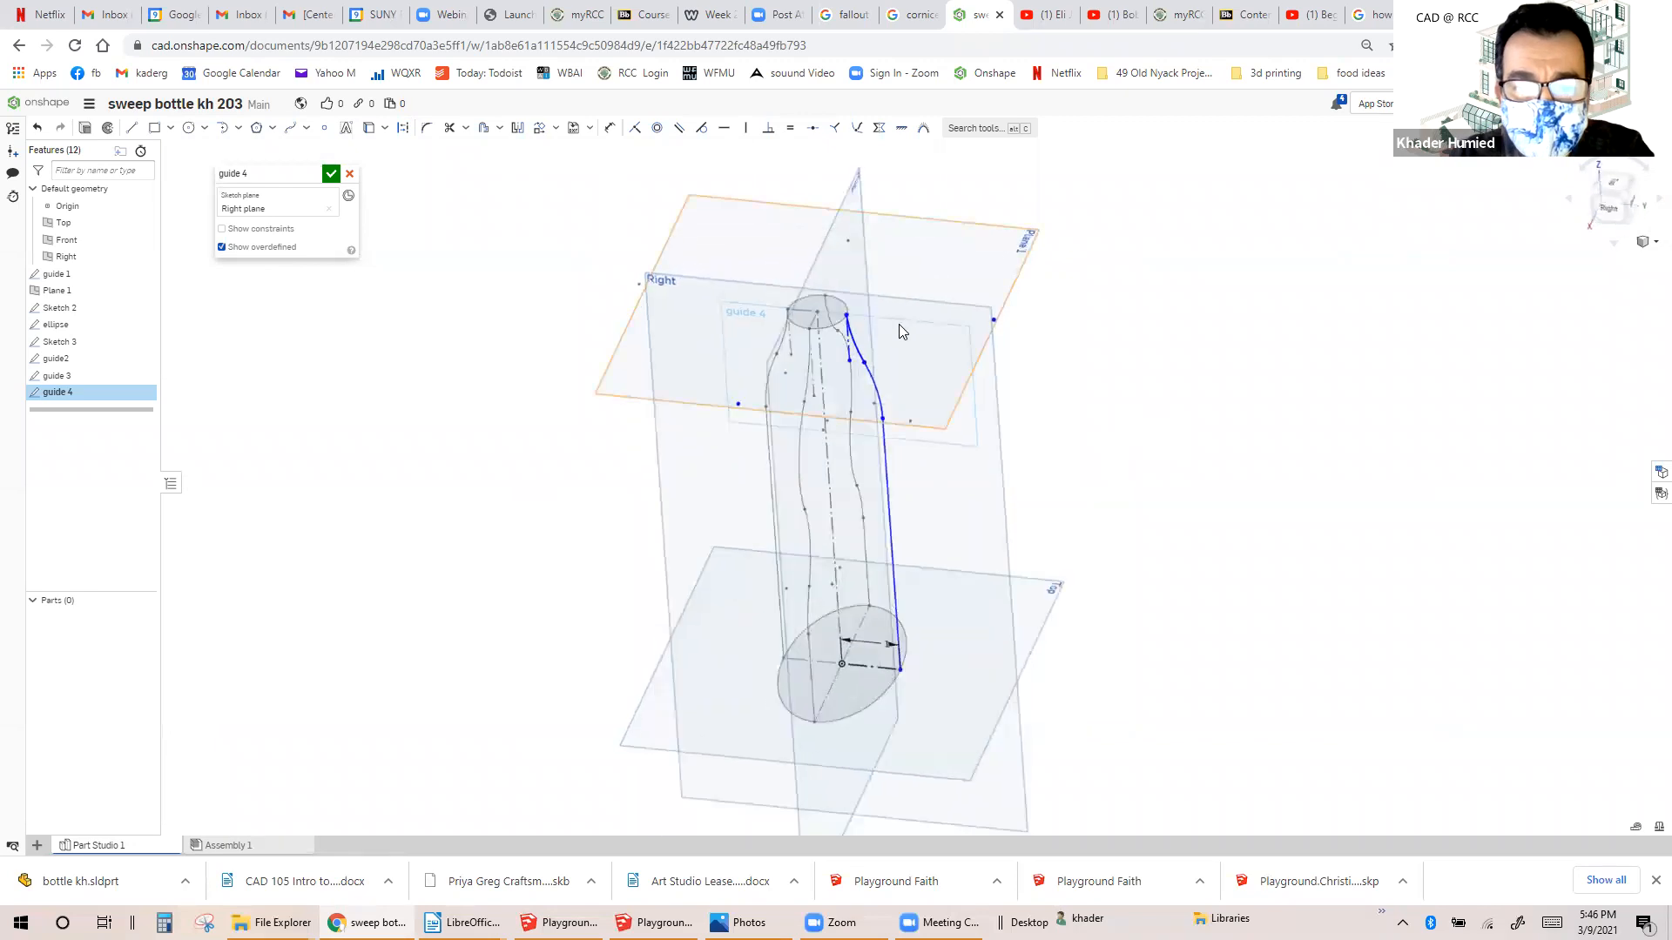
pyautogui.scroll(10, 844, 316)
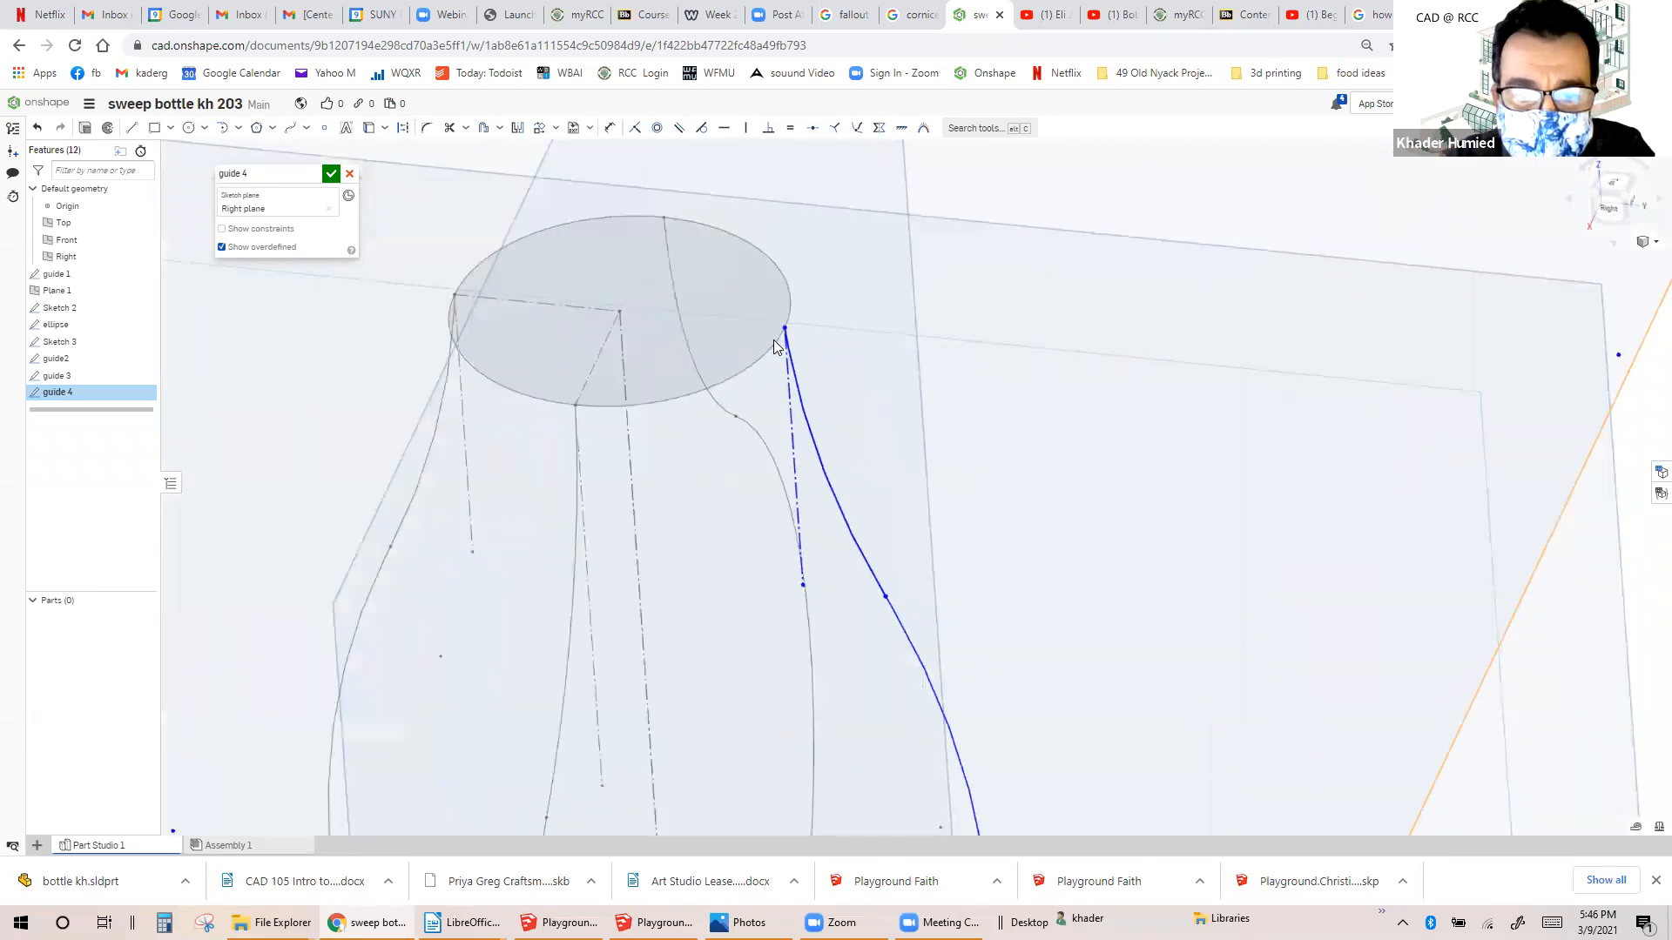
pyautogui.scroll(8, 783, 329)
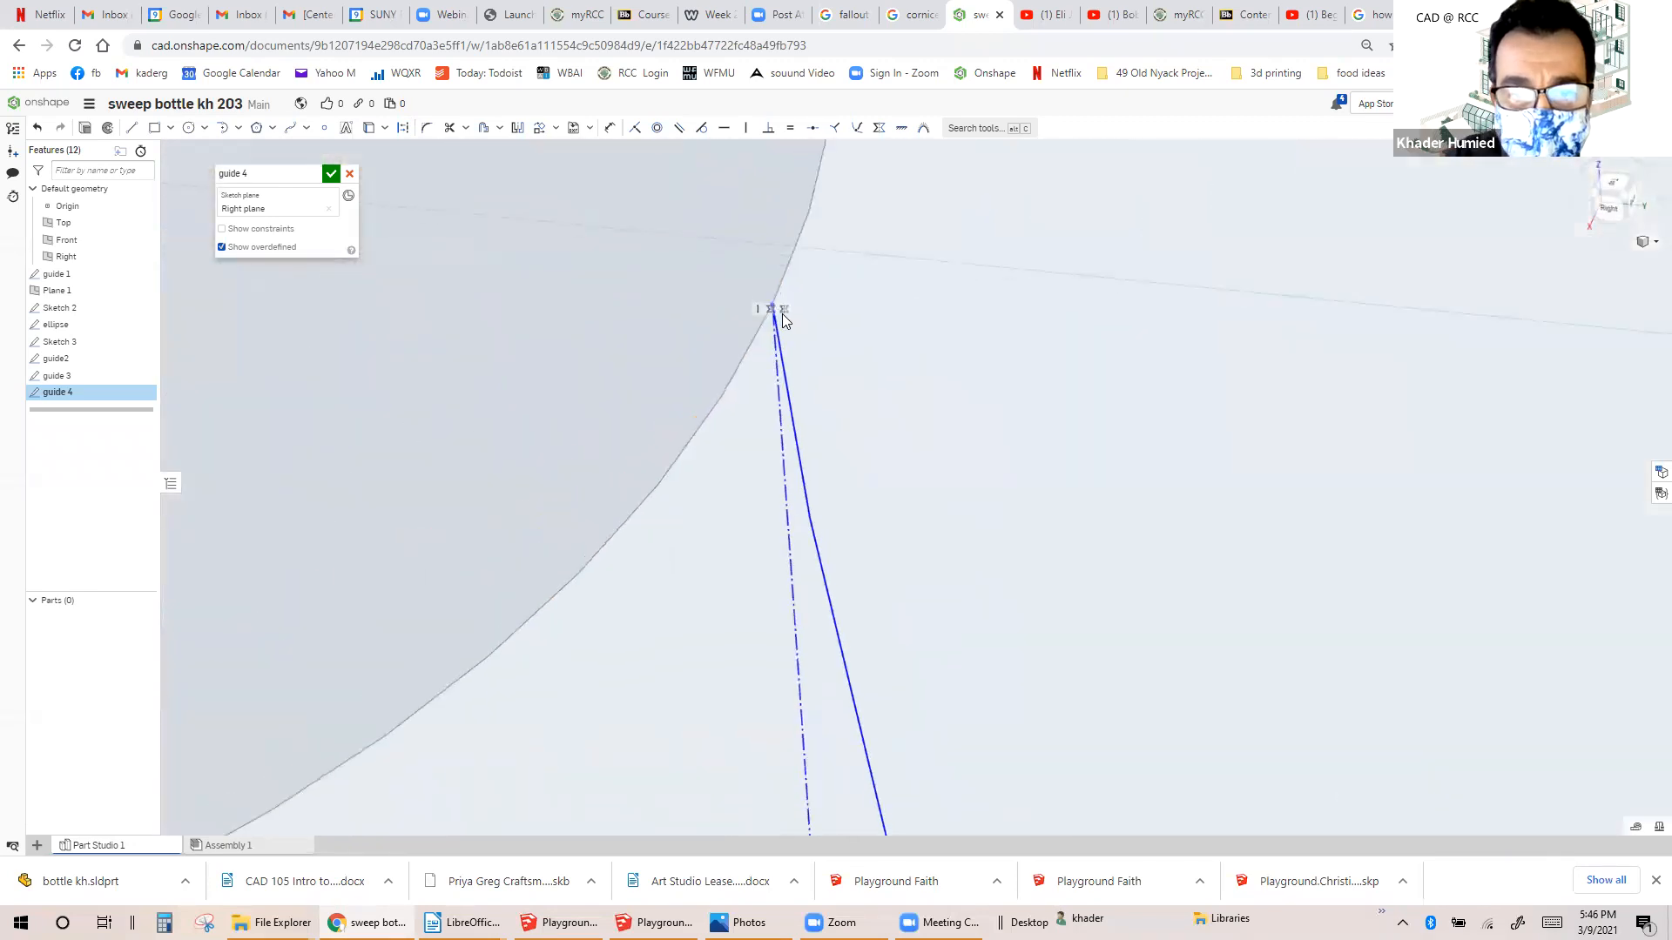
pyautogui.scroll(1, 782, 320)
pyautogui.scroll(2, 772, 305)
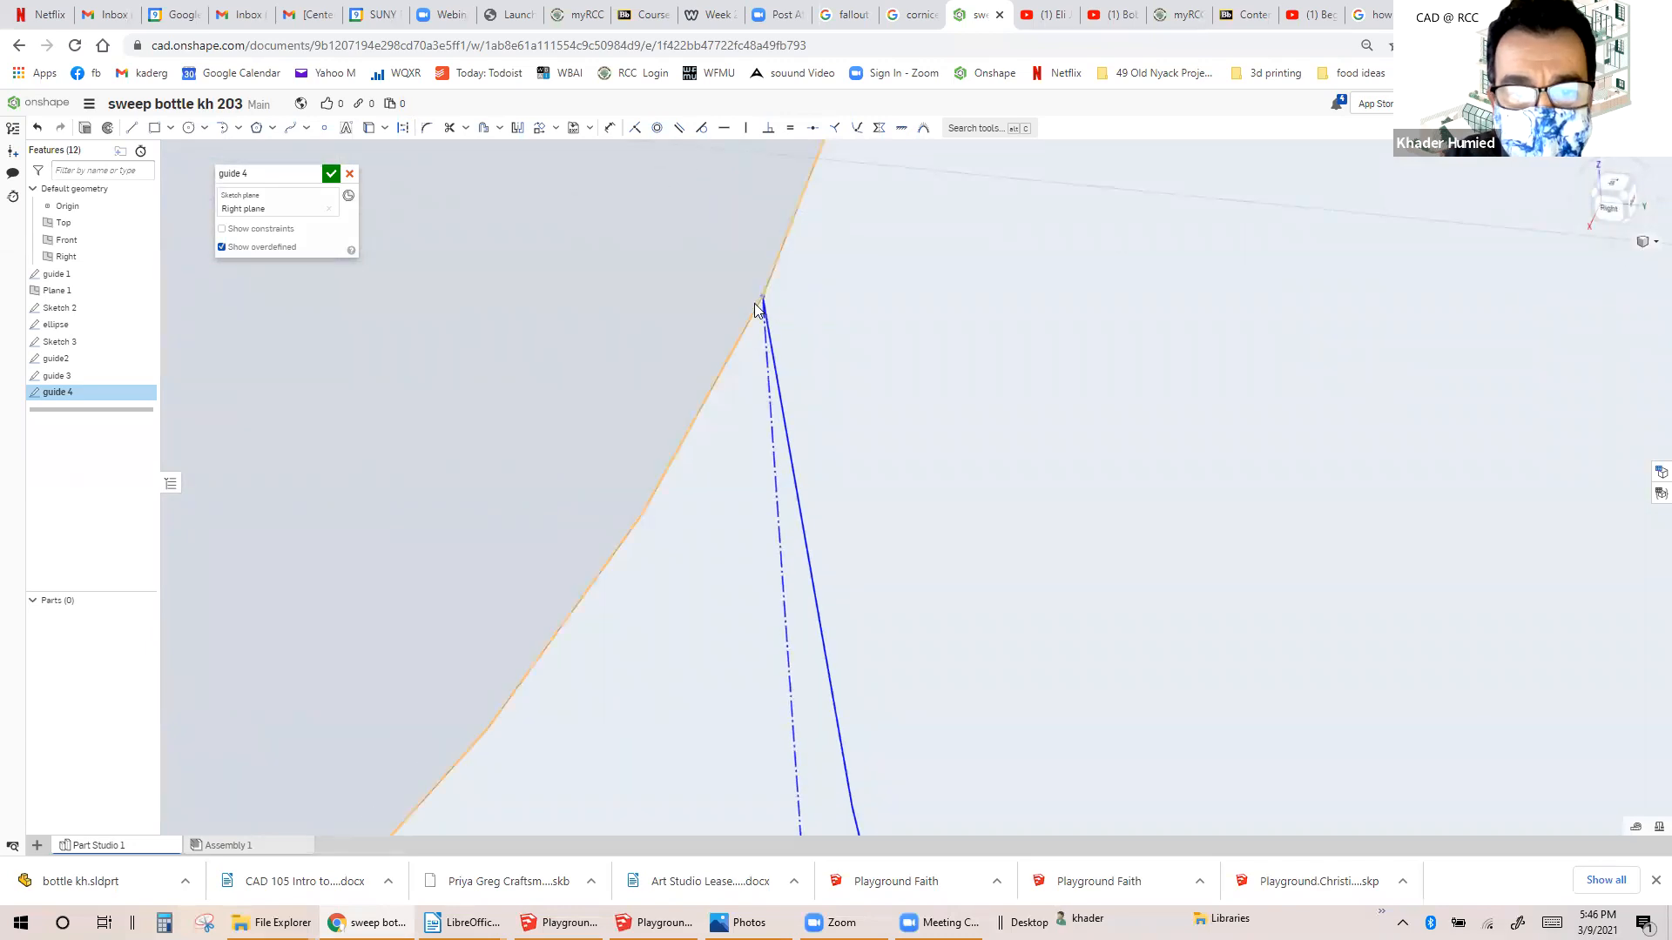
pyautogui.scroll(-10, 784, 409)
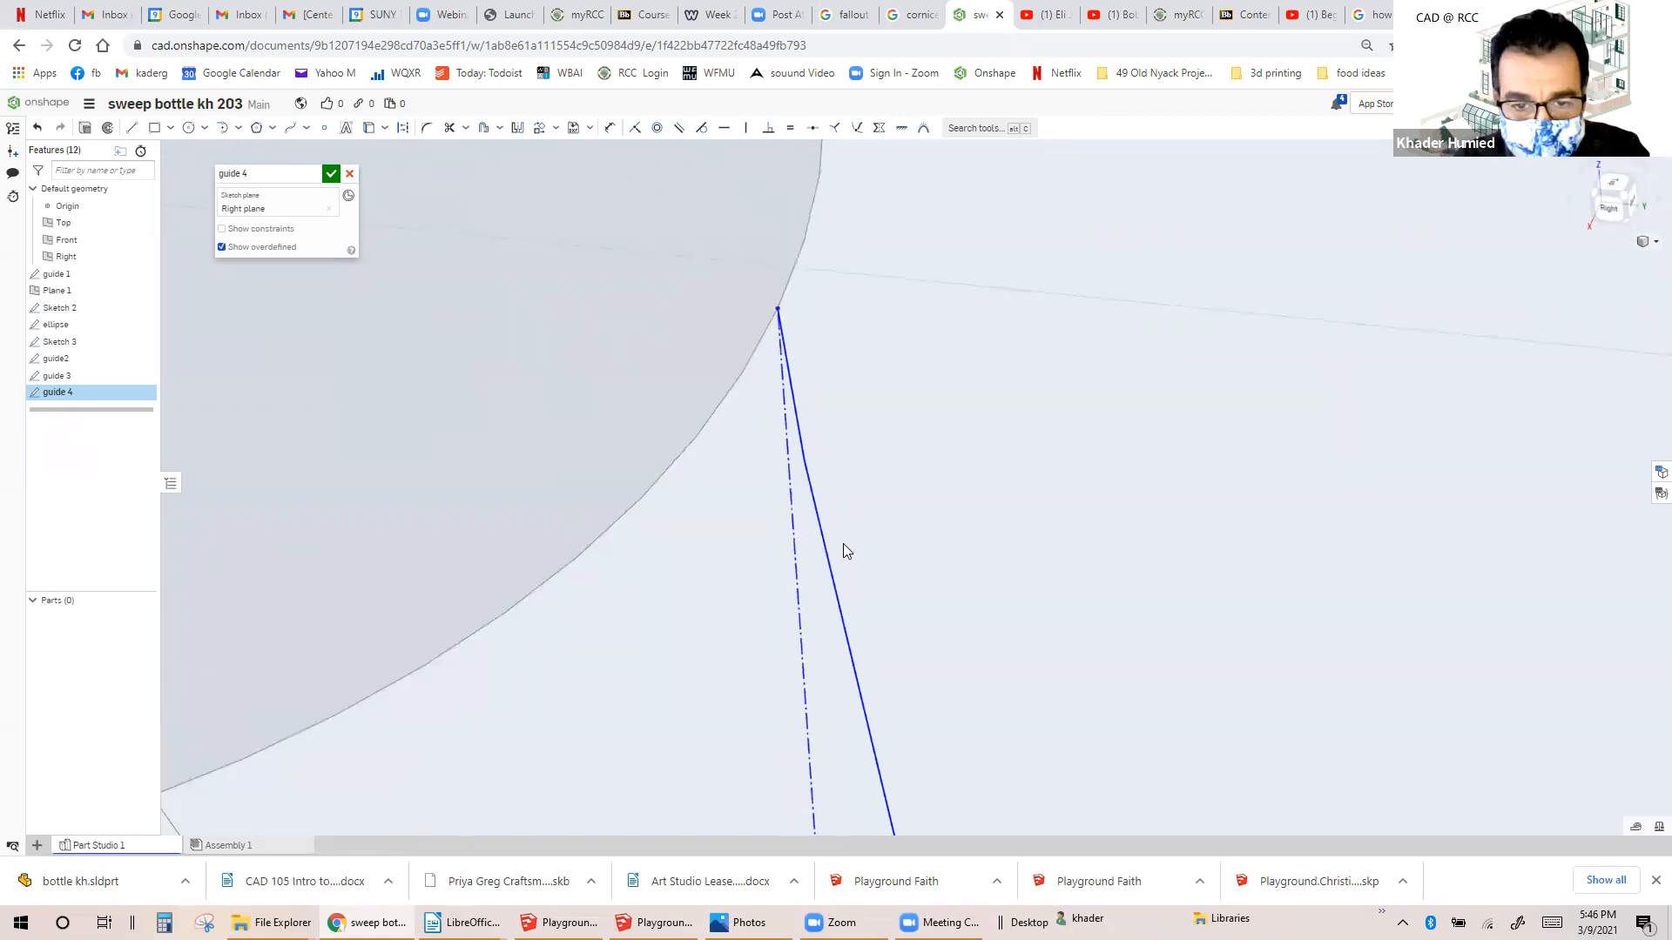
pyautogui.scroll(5, 772, 514)
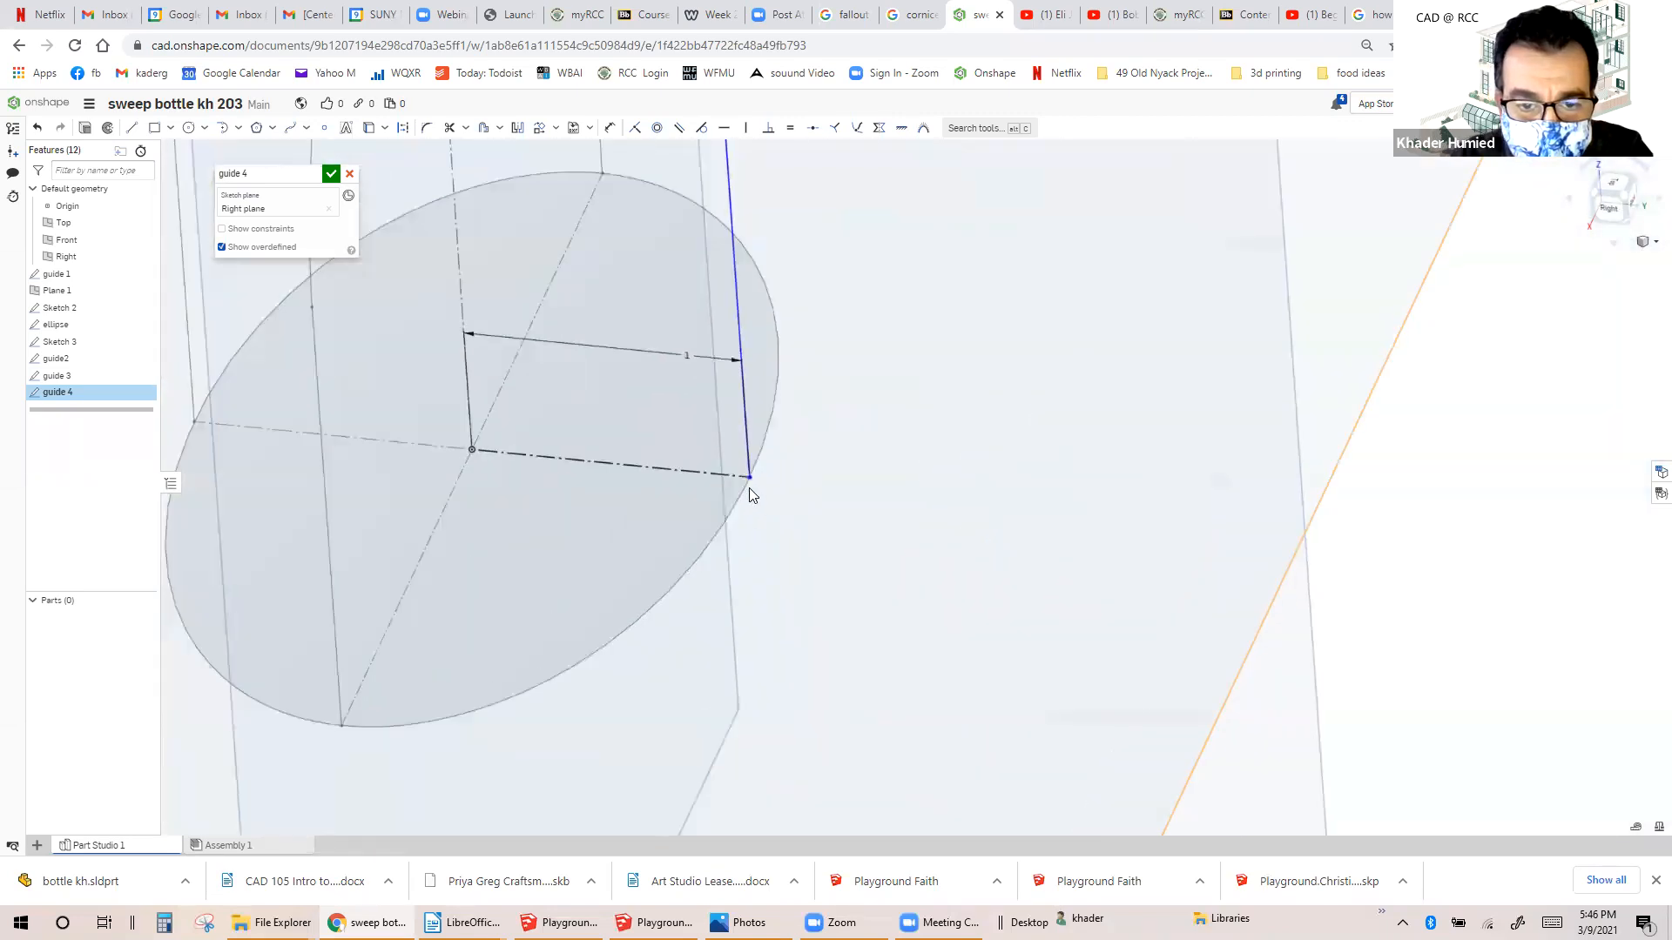
pyautogui.scroll(-4, 752, 492)
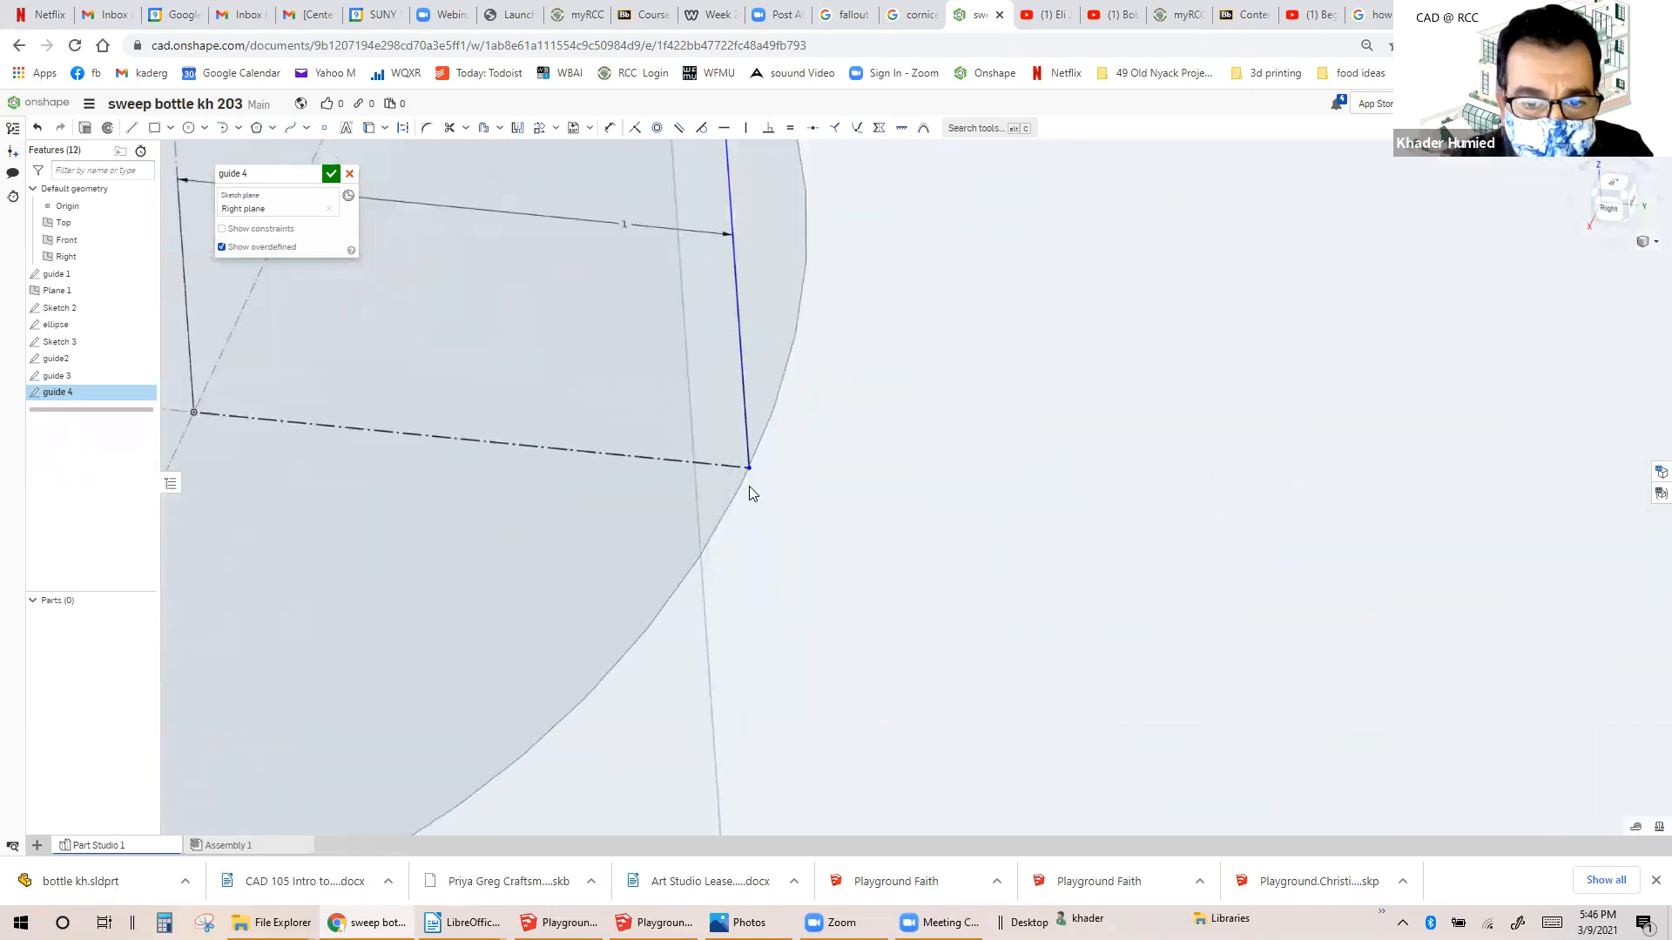
pyautogui.scroll(-5, 752, 482)
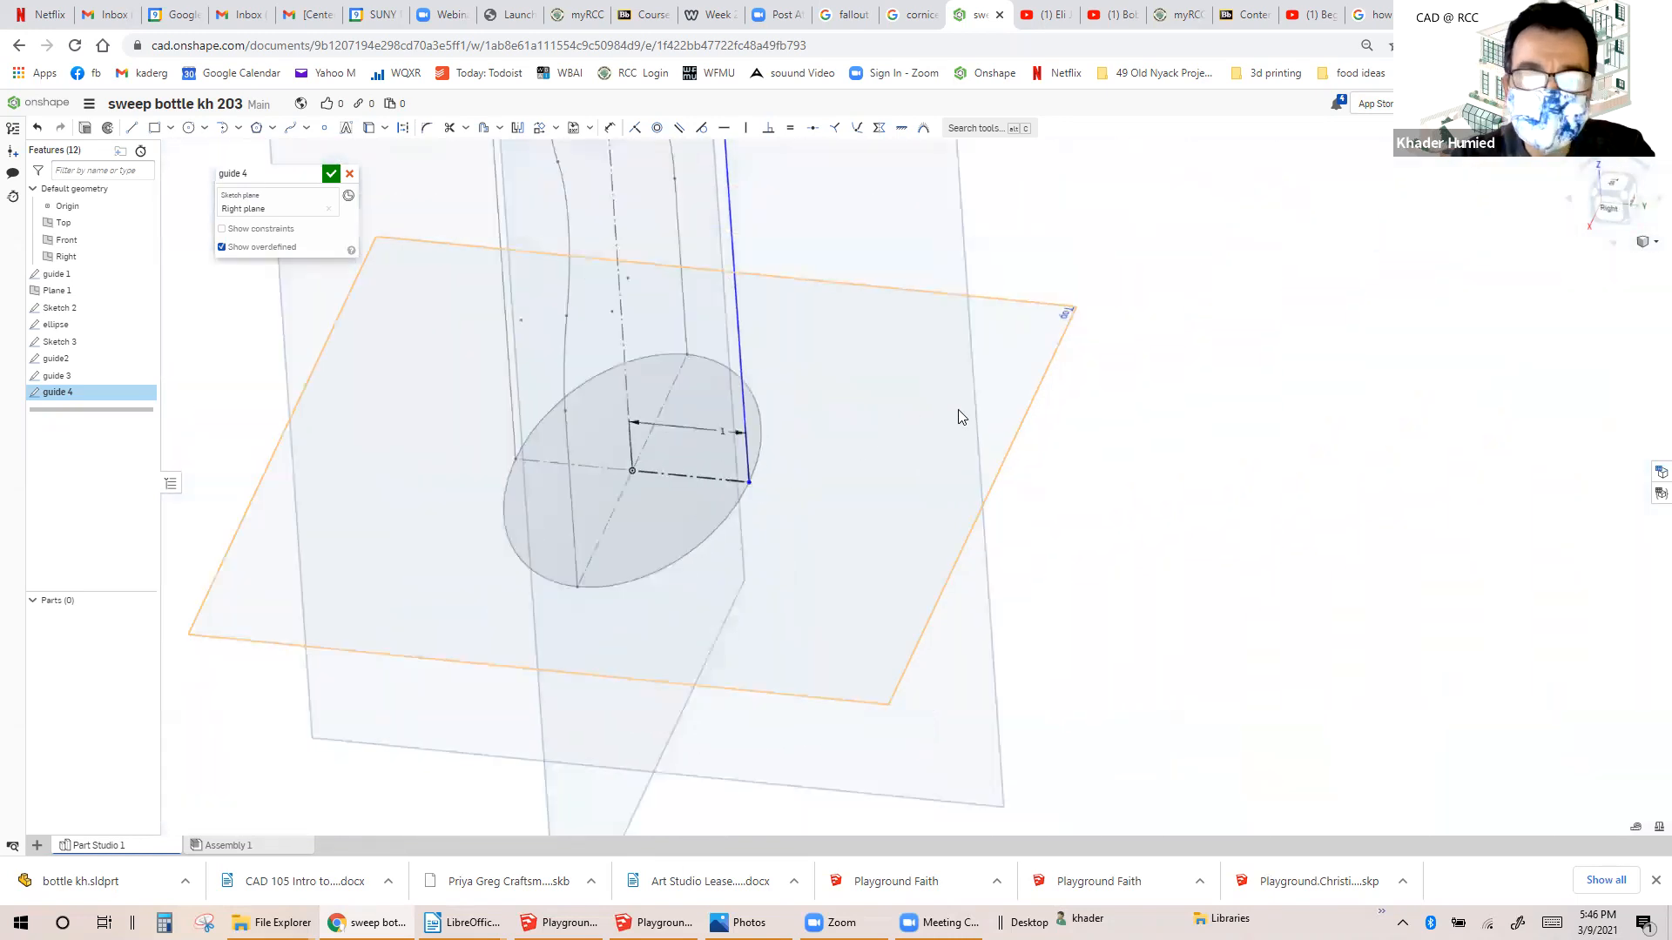
pyautogui.click(350, 174)
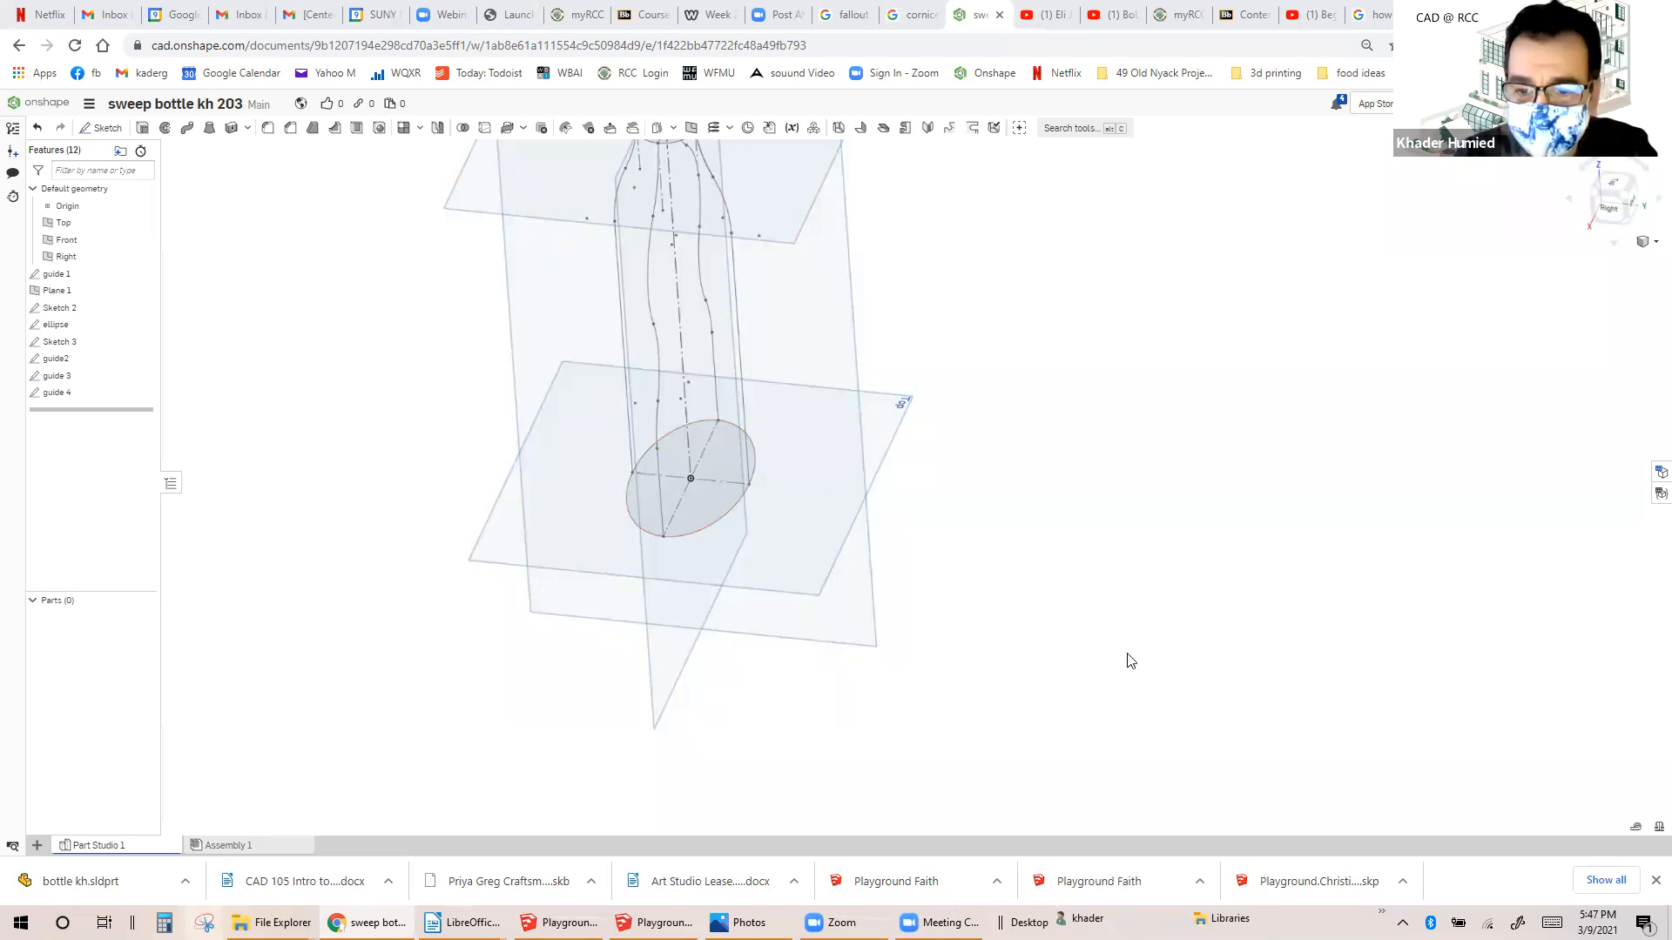
# Switch to Snipping Tool and try to start a new snip of the meeting window.
pyautogui.click(1593, 299)
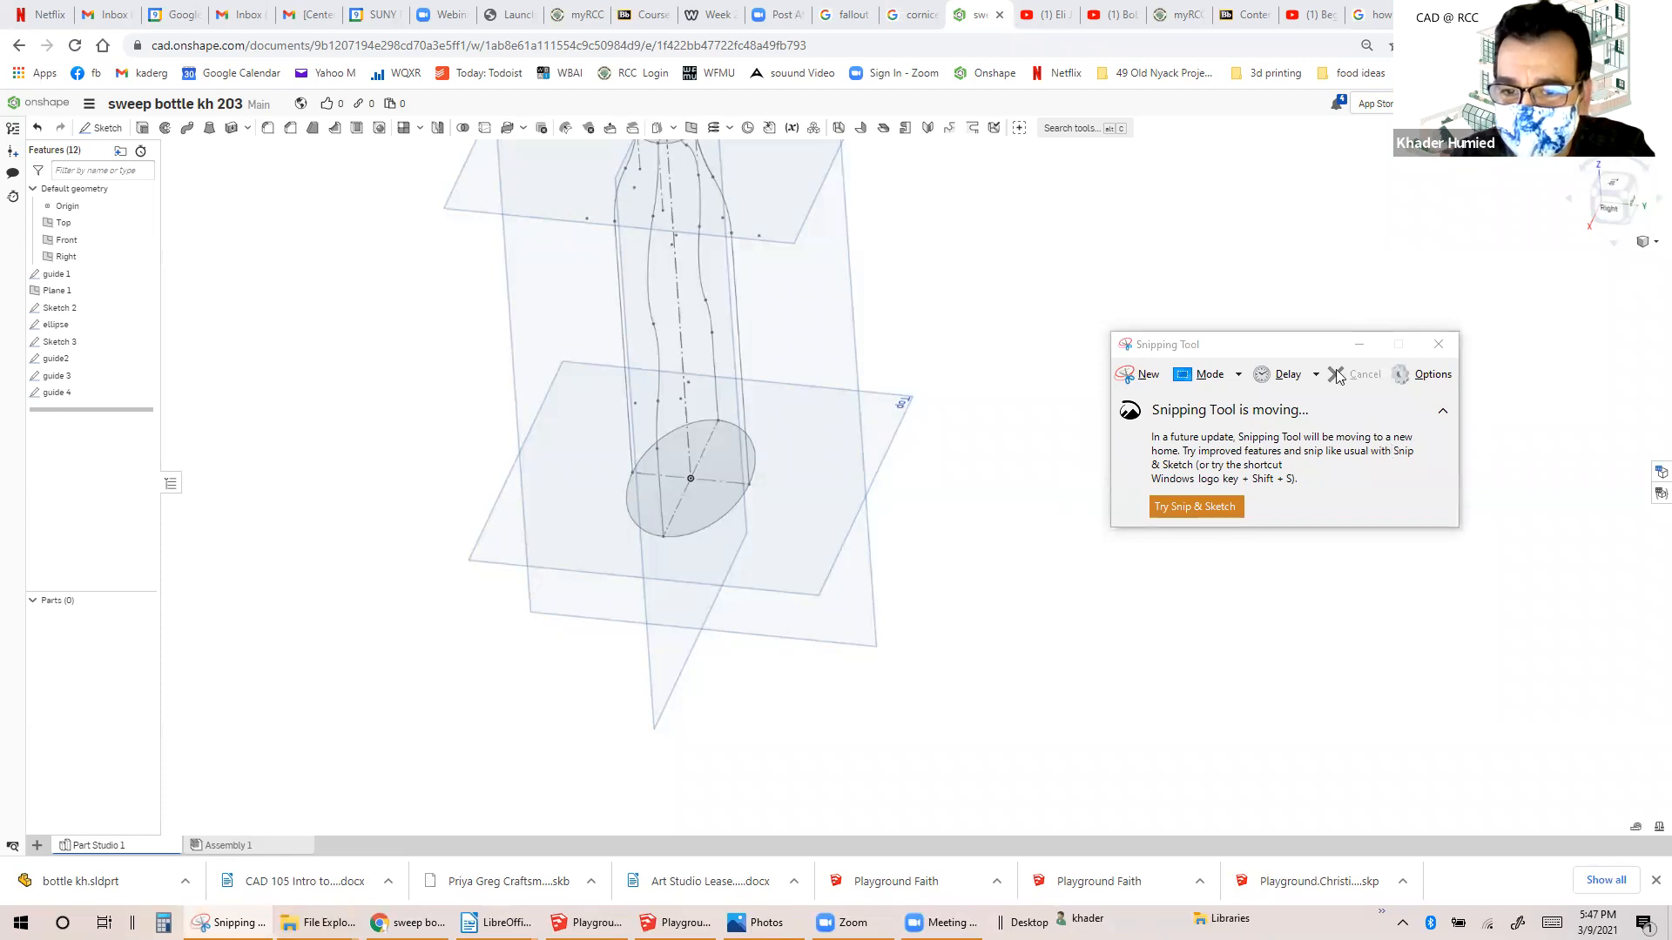
pyautogui.click(1141, 374)
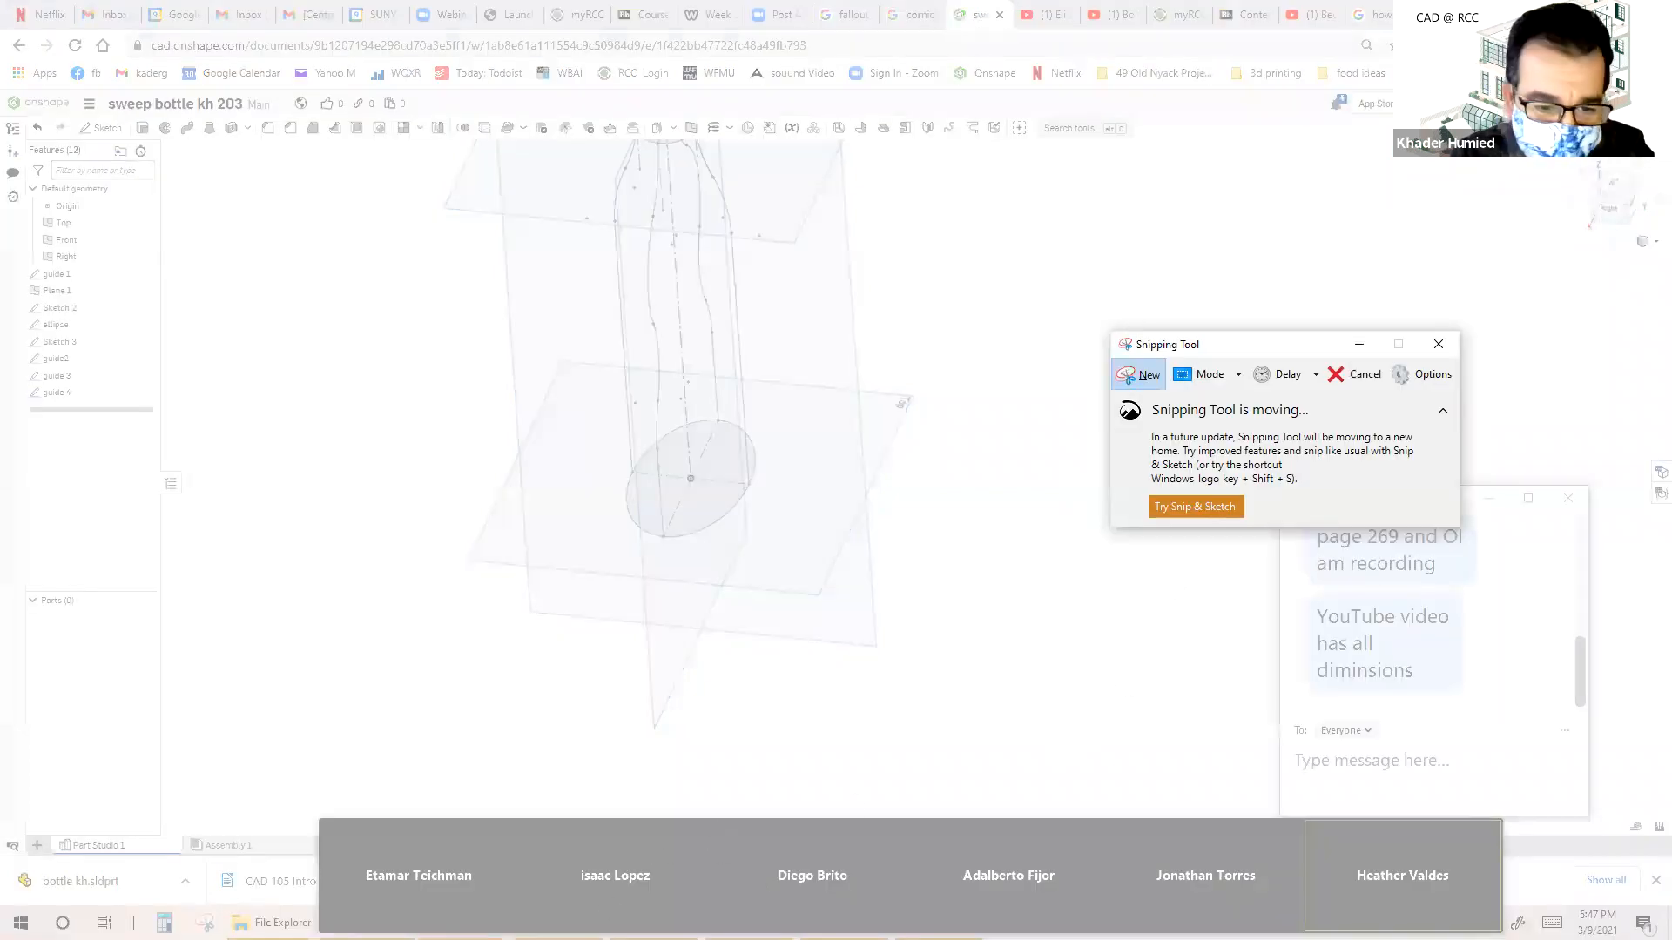
pyautogui.click(1437, 345)
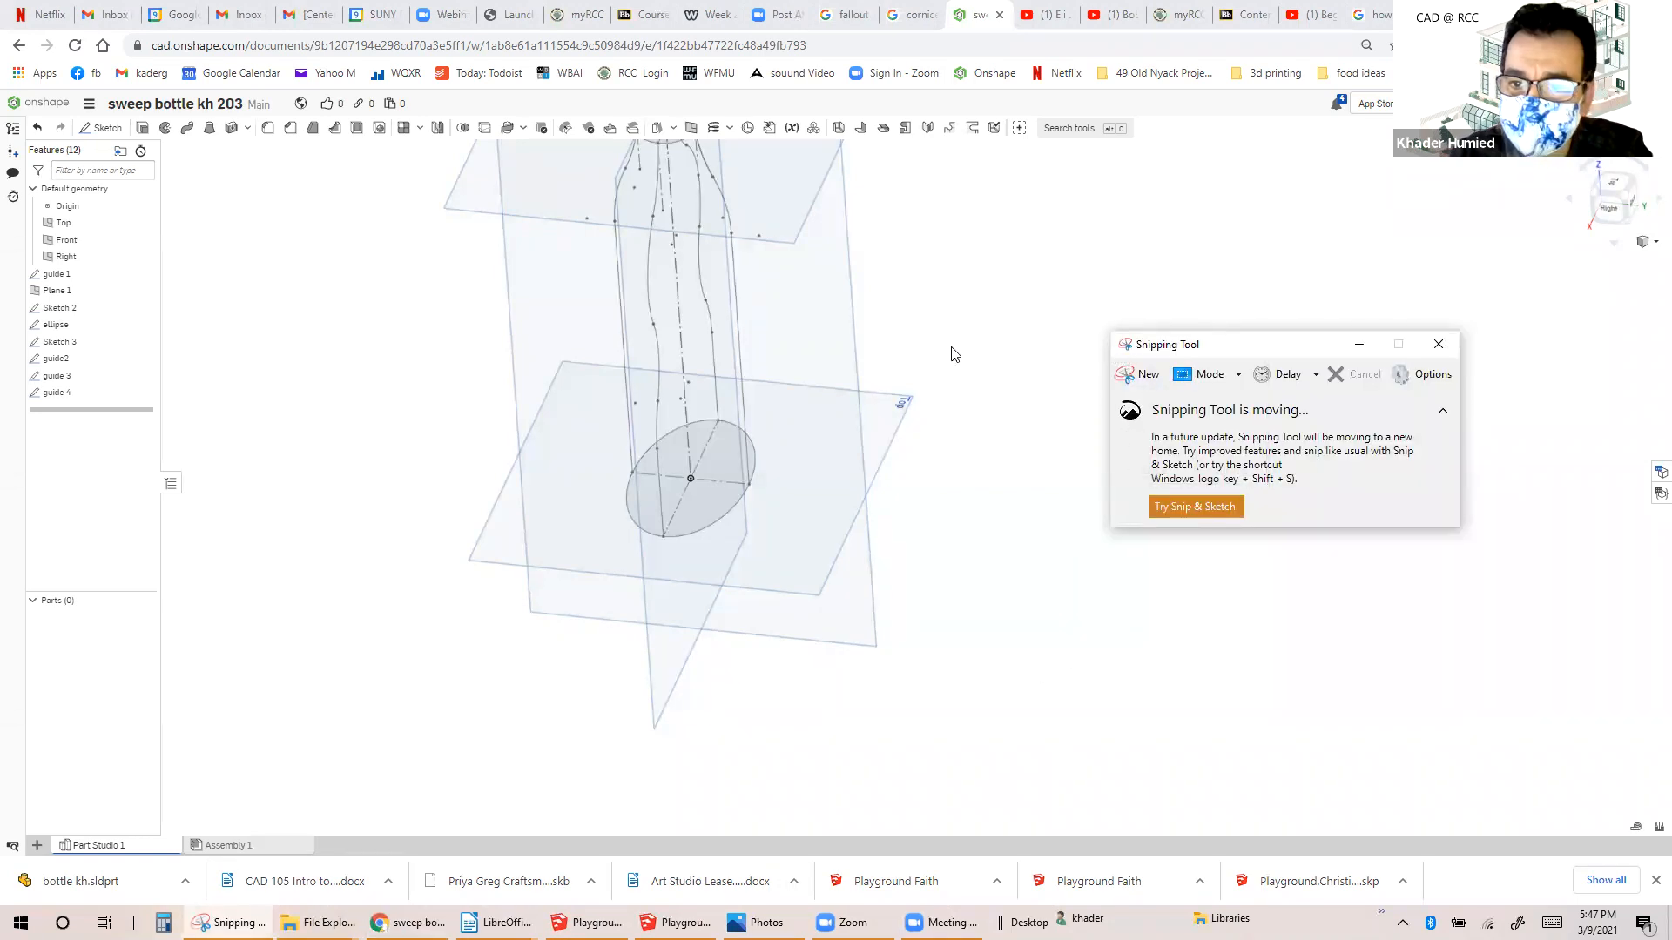
pyautogui.click(1145, 381)
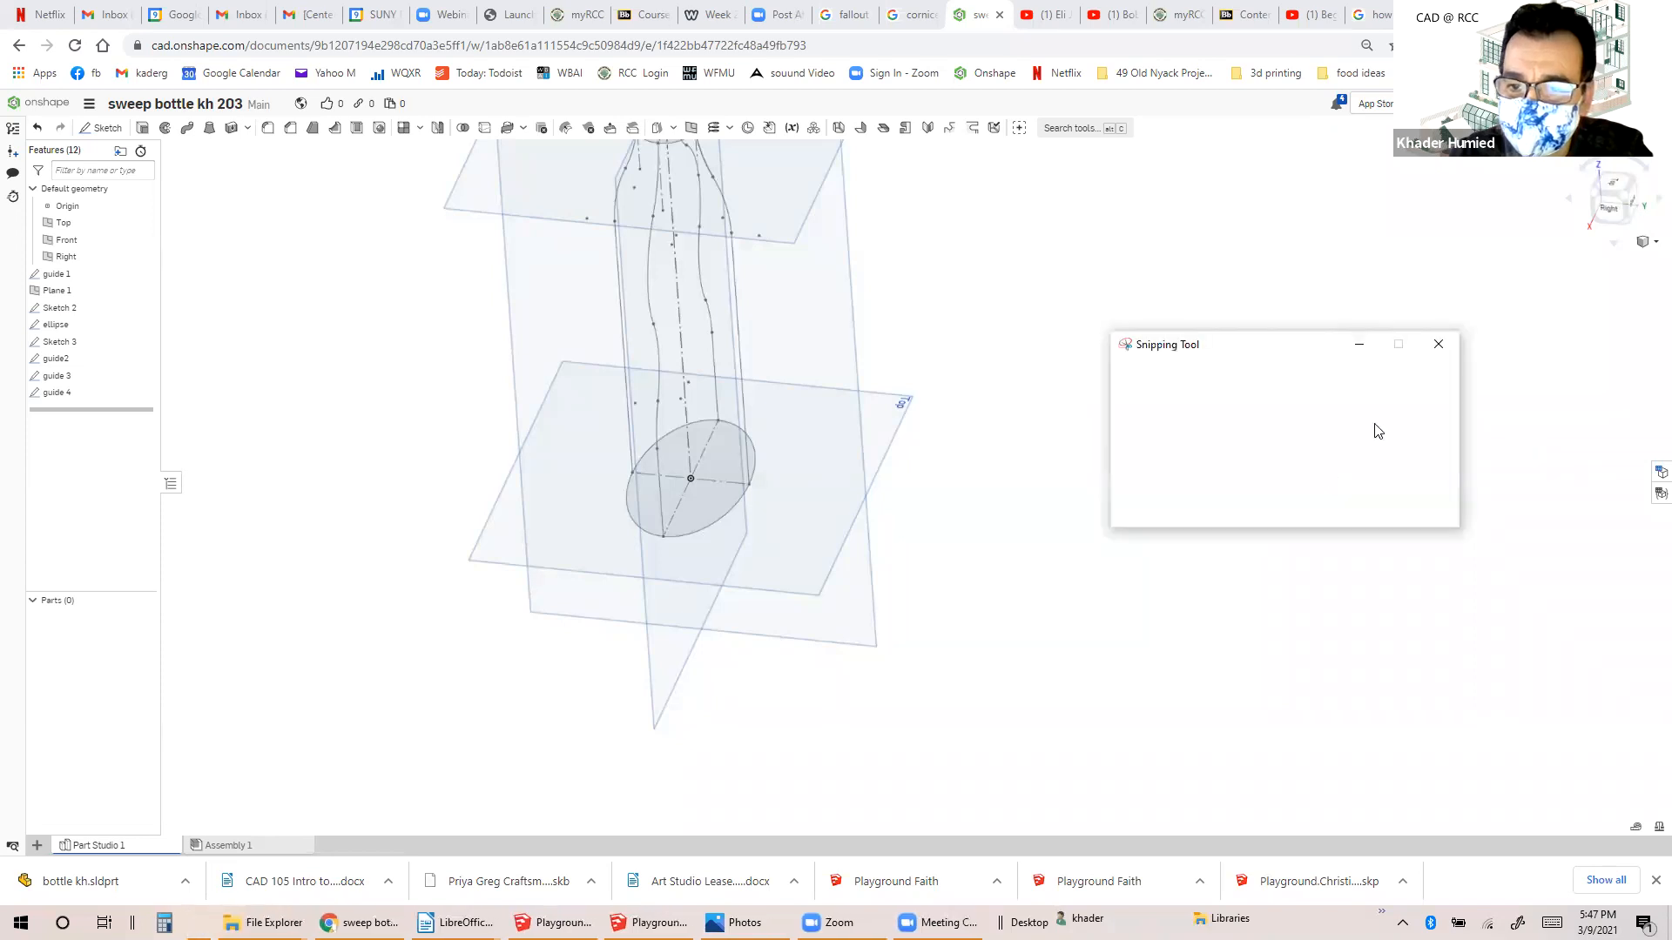
pyautogui.moveTo(1360, 272); pyautogui.dragTo(1554, 389)
pyautogui.click(1215, 183)
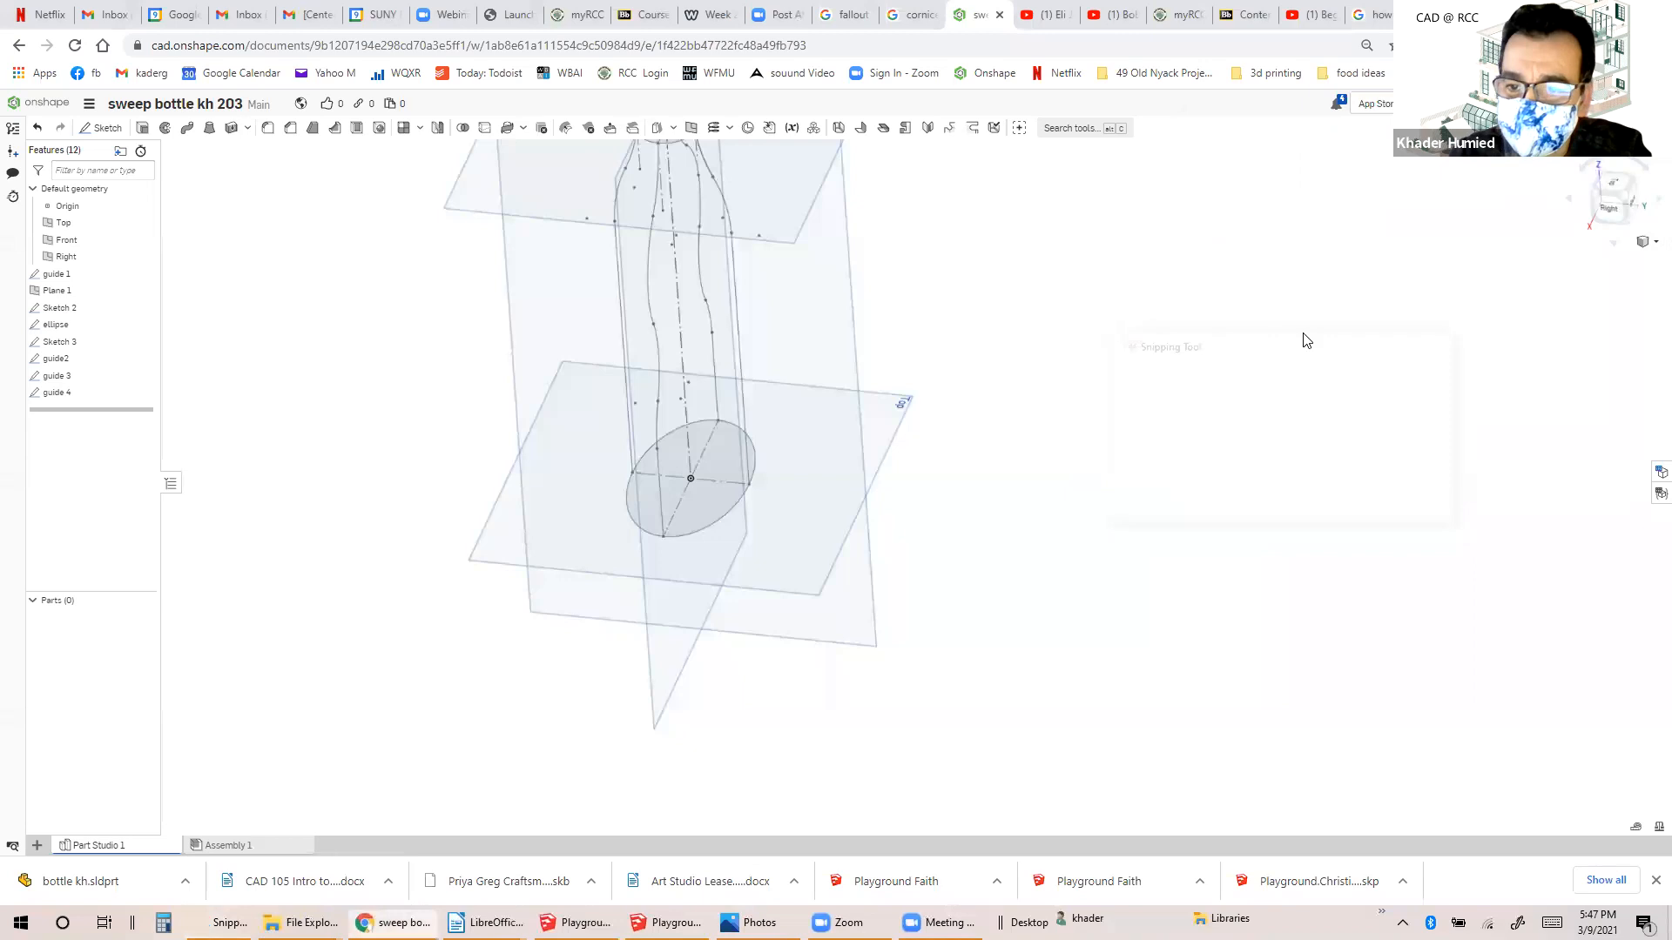
# Move Snipping Tool out of the way and capture a rectangular snip of the meeting's participants list.
pyautogui.moveTo(1340, 342); pyautogui.dragTo(947, 240)
pyautogui.click(762, 272)
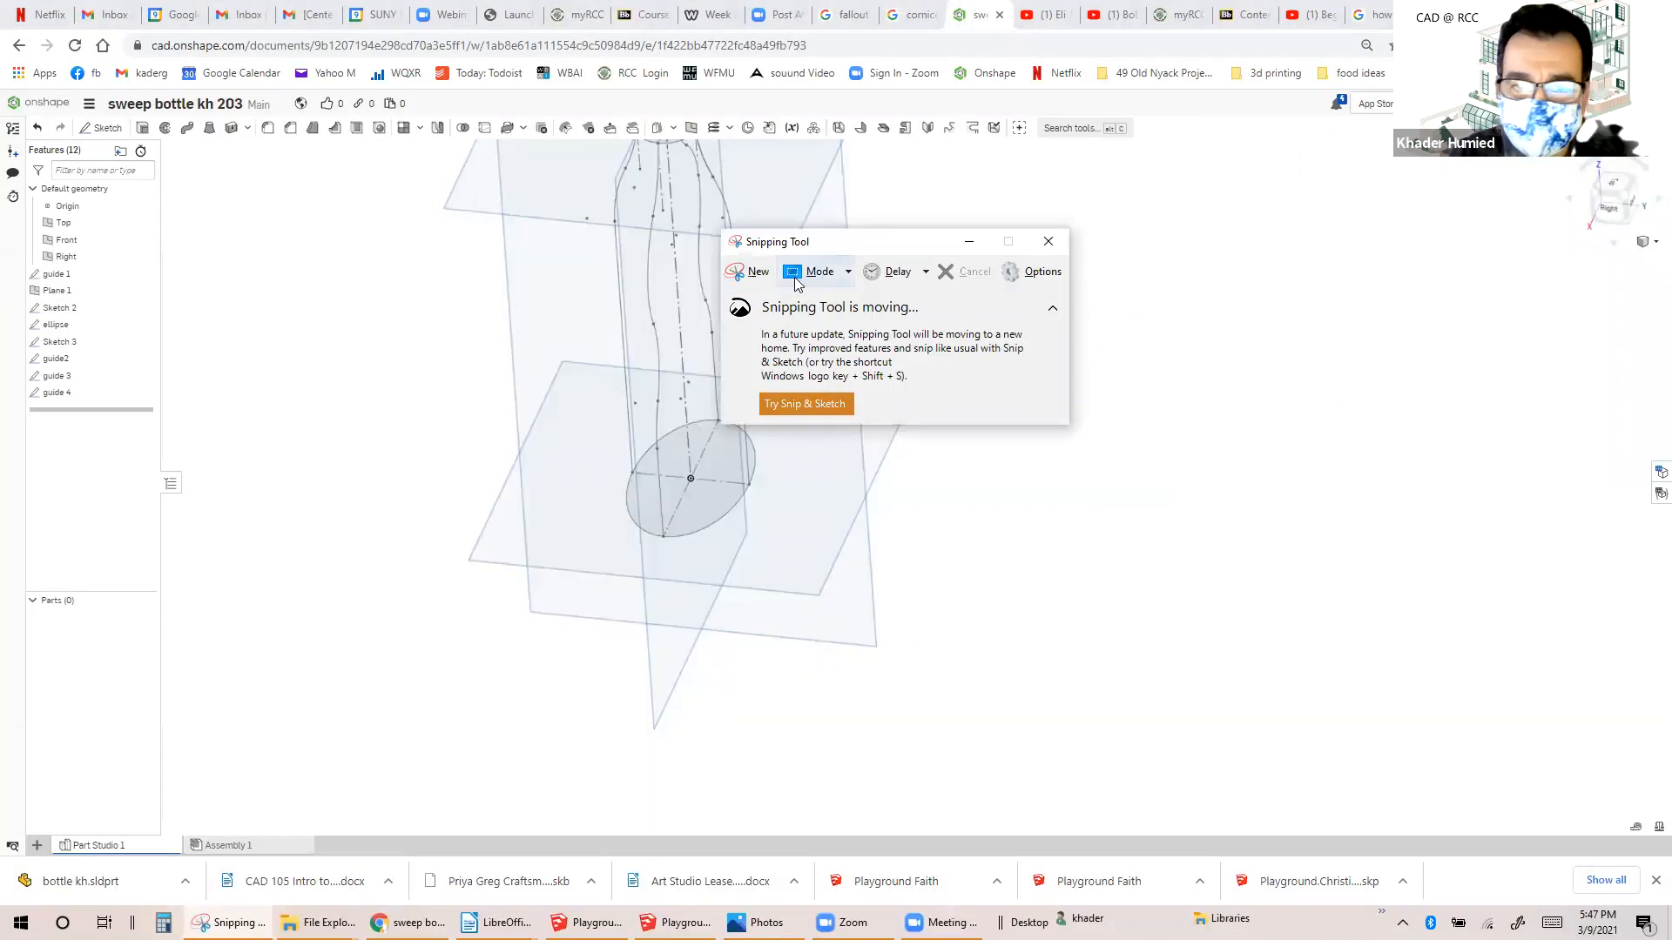
pyautogui.click(747, 273)
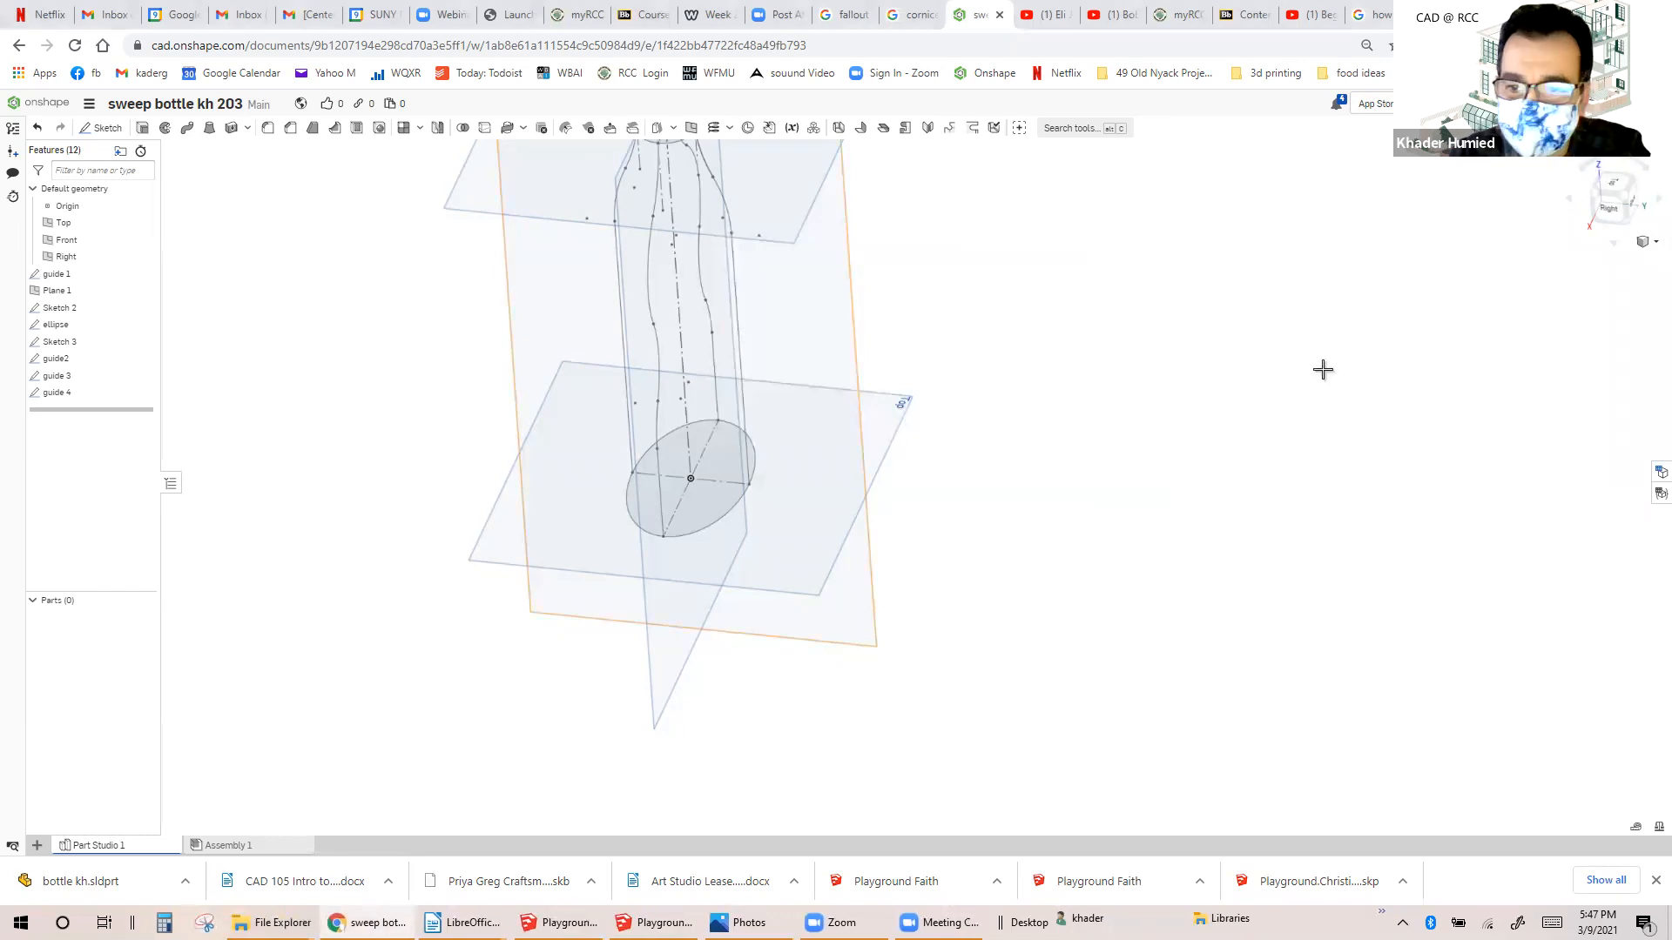
pyautogui.moveTo(1332, 355); pyautogui.dragTo(1599, 815)
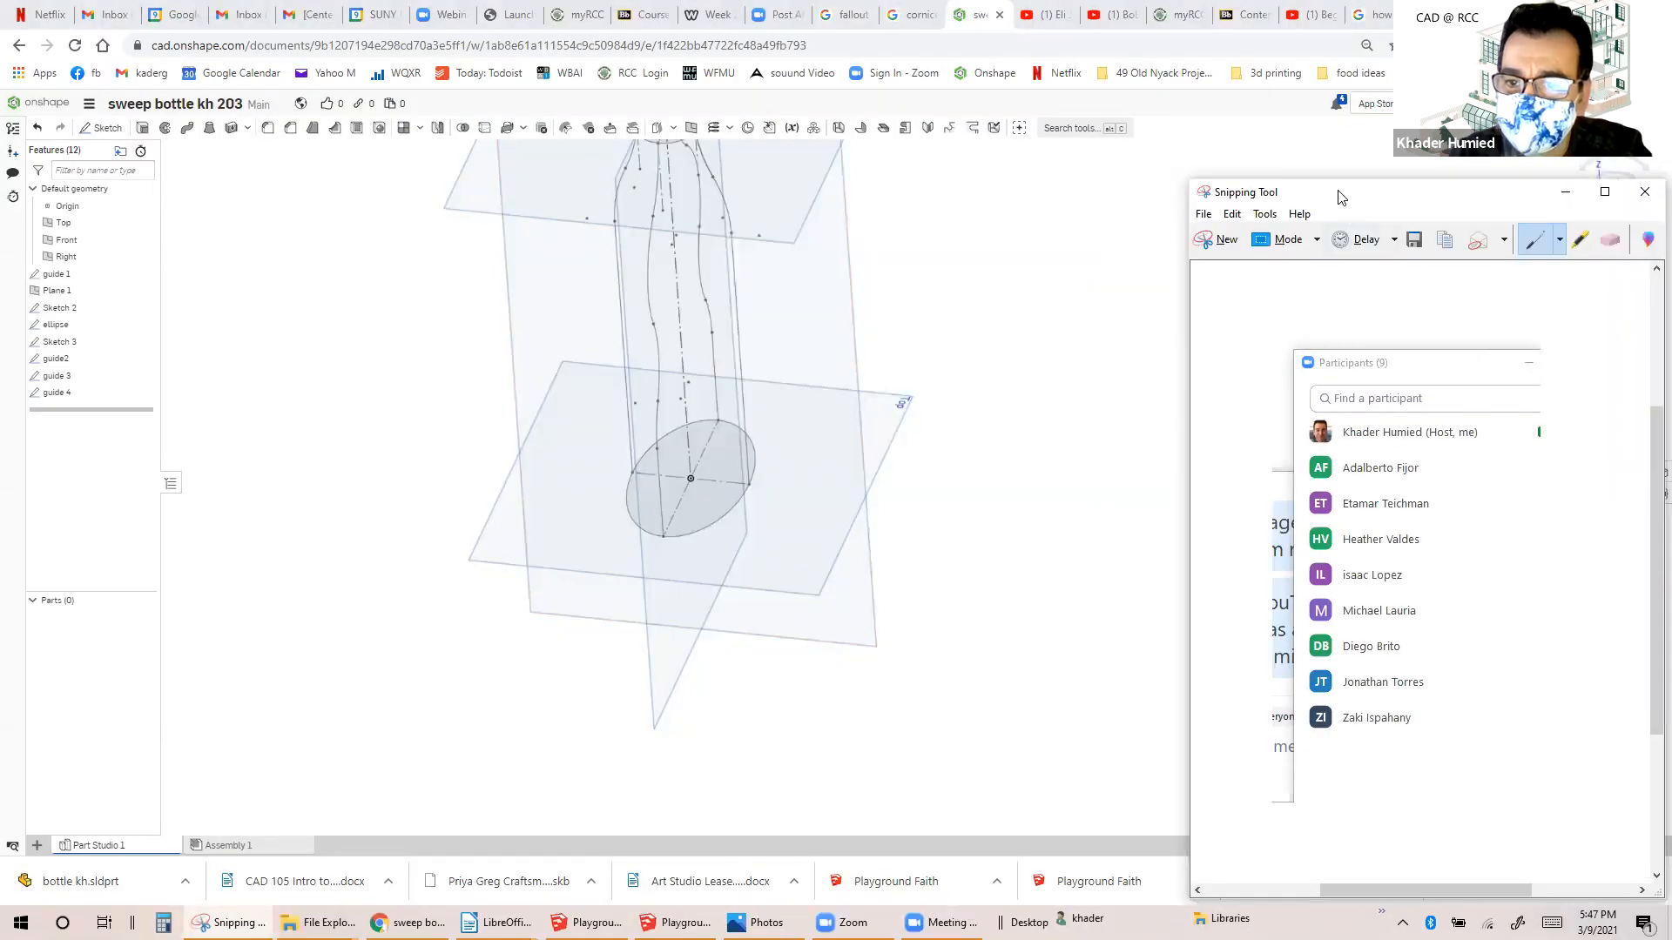
# Save the snip to the Desktop as a JPEG named with the person's first name and initial, and minimize Snipping Tool.
pyautogui.moveTo(1070, 110); pyautogui.dragTo(962, 80)
pyautogui.click(949, 114)
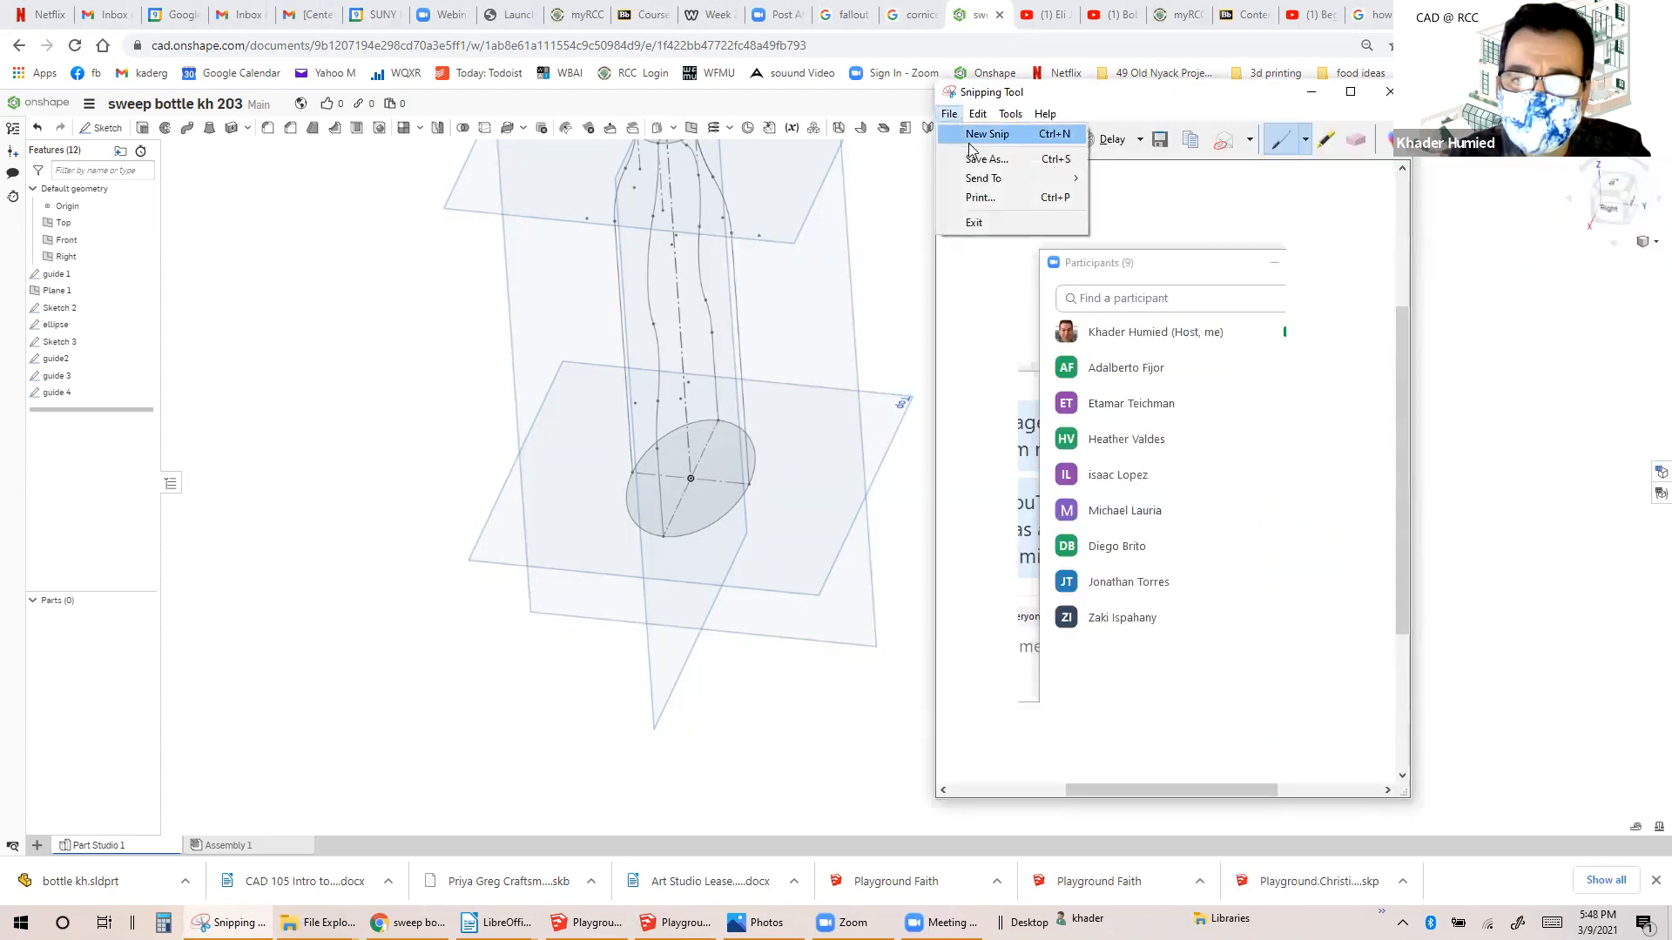
pyautogui.click(975, 160)
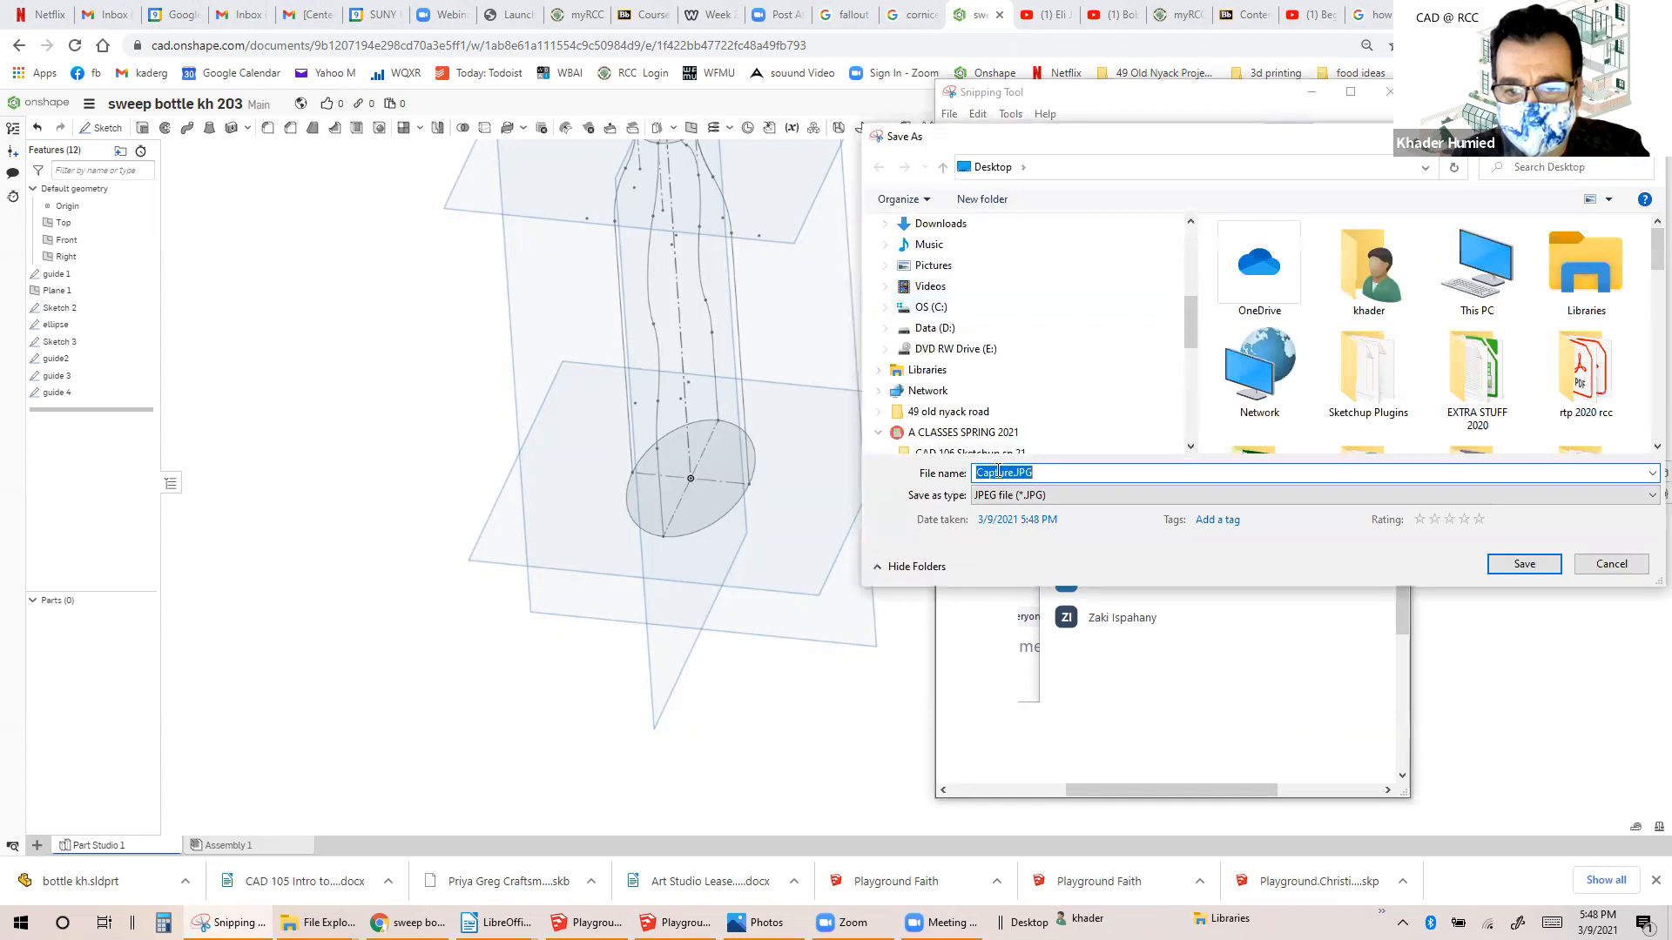
pyautogui.write('sahw')
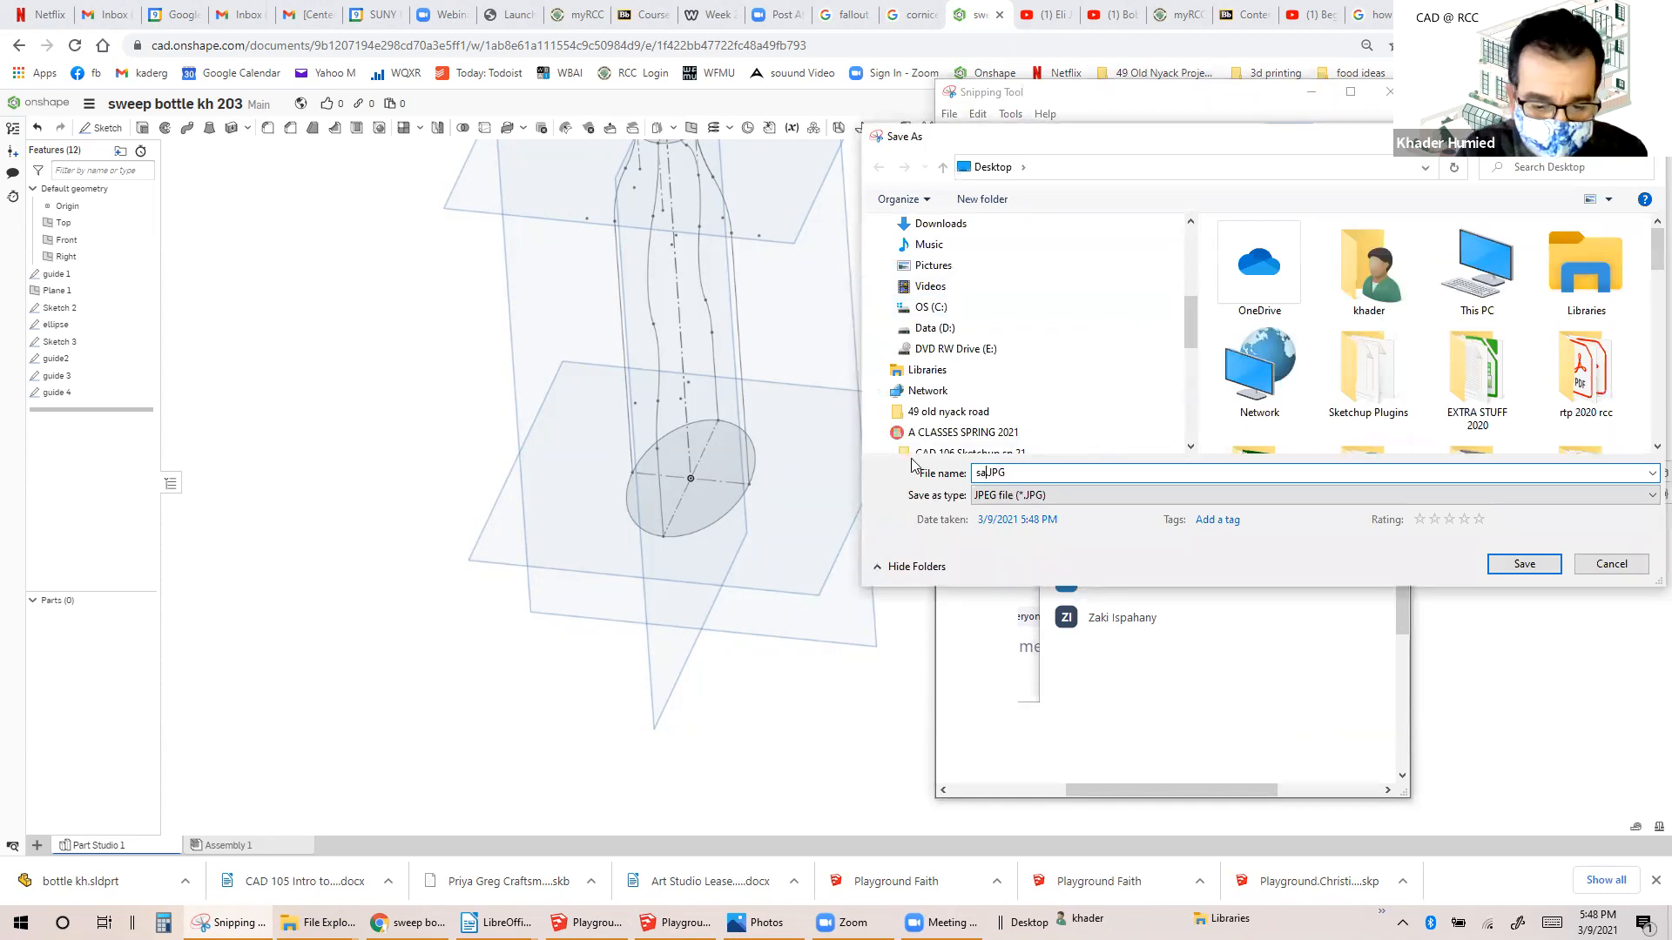
pyautogui.write('n')
pyautogui.press('BackSpace')
pyautogui.press('BackSpace')
pyautogui.press('BackSpace')
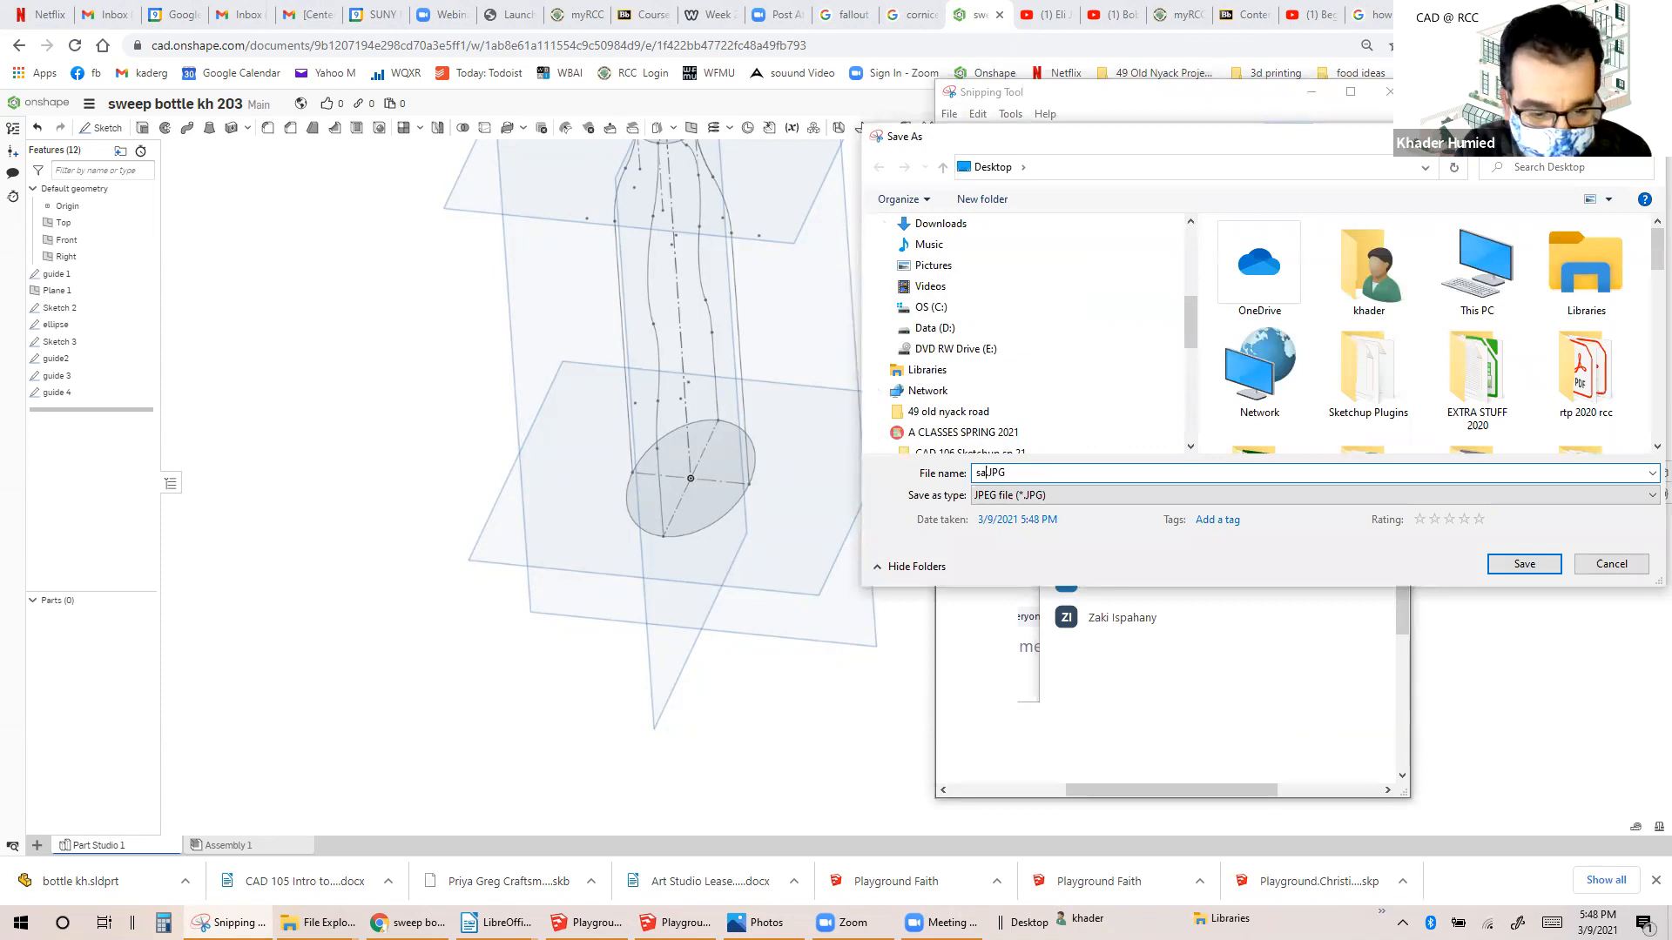
pyautogui.write('hawn')
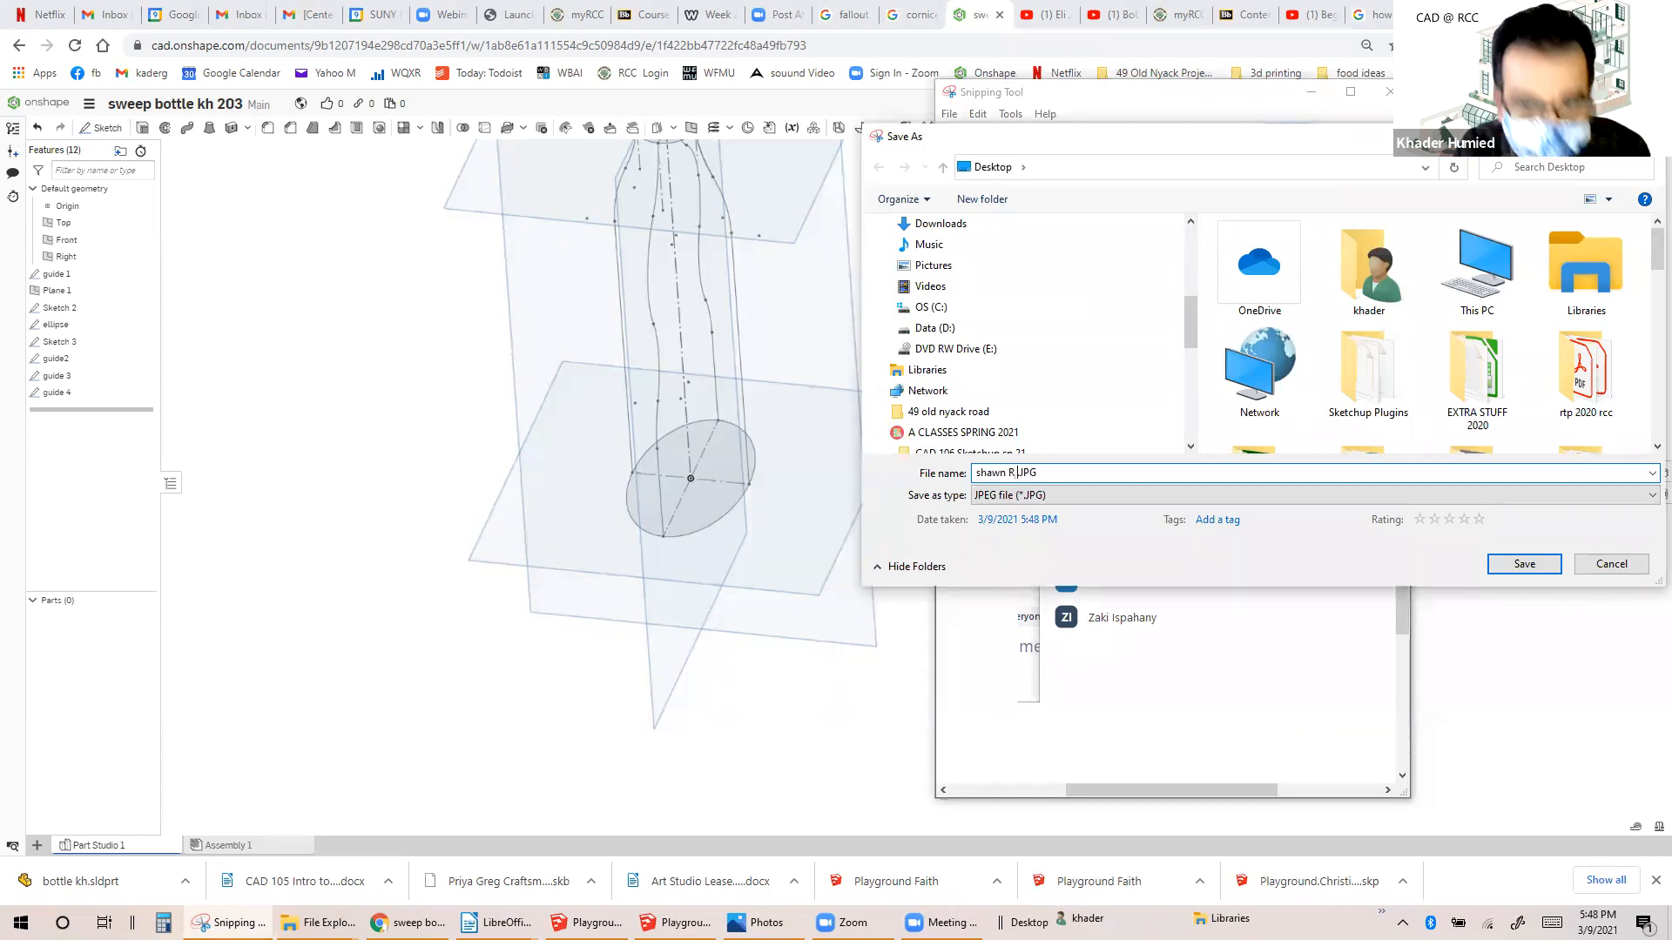
pyautogui.write(' R')
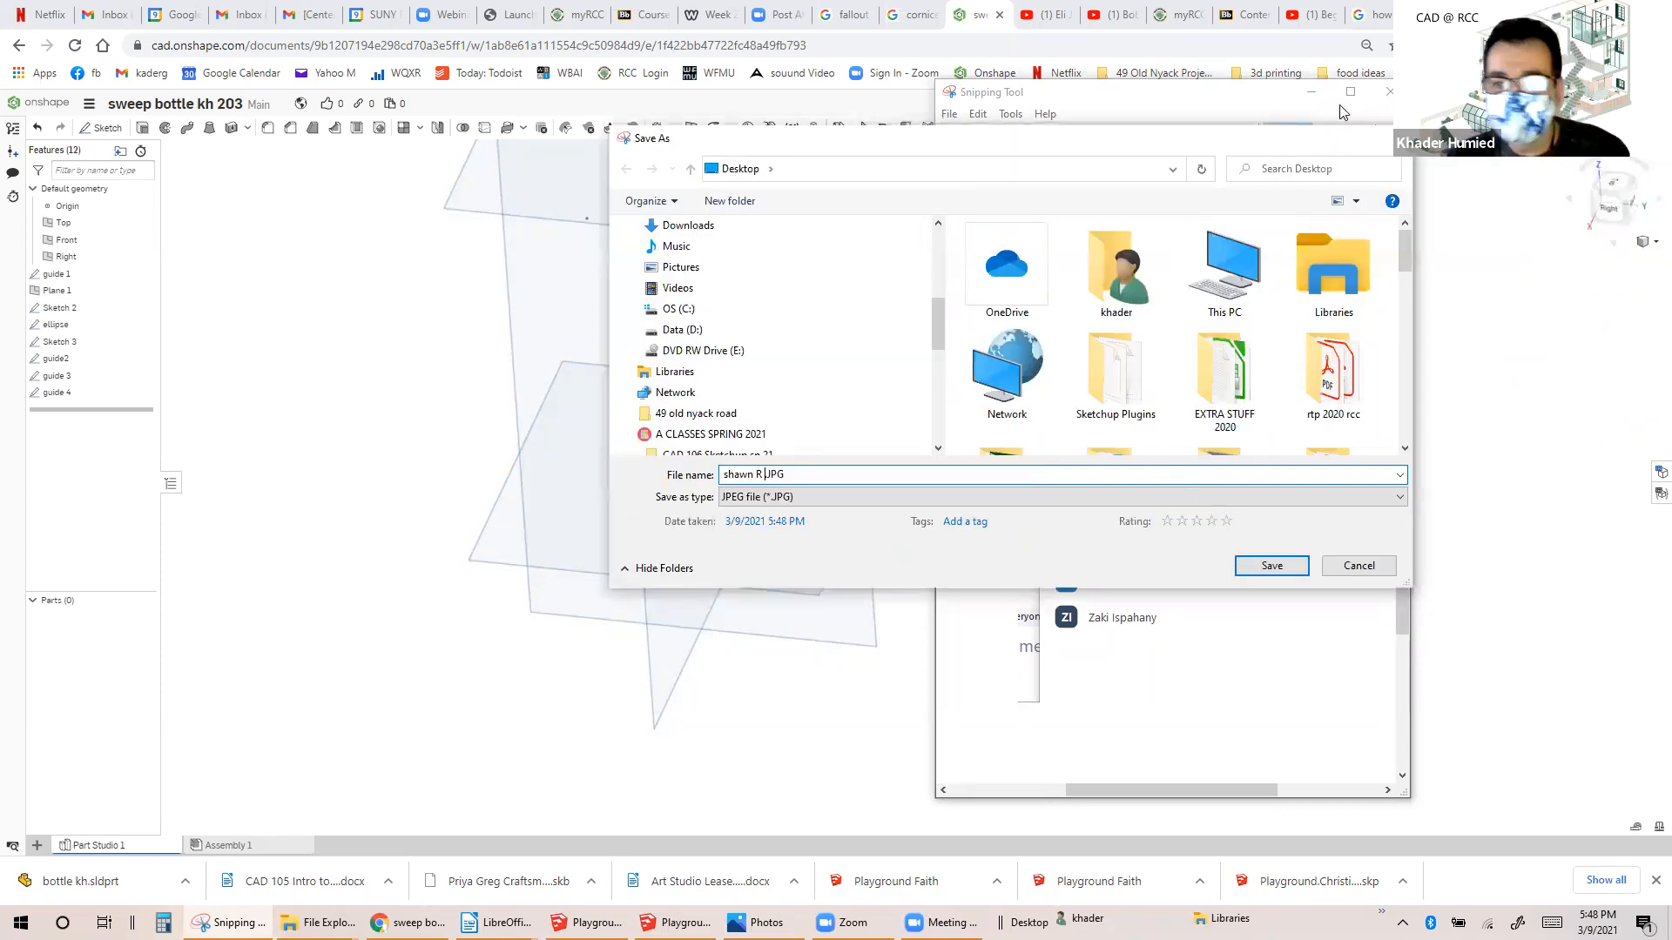
pyautogui.press('Return')
pyautogui.click(1315, 91)
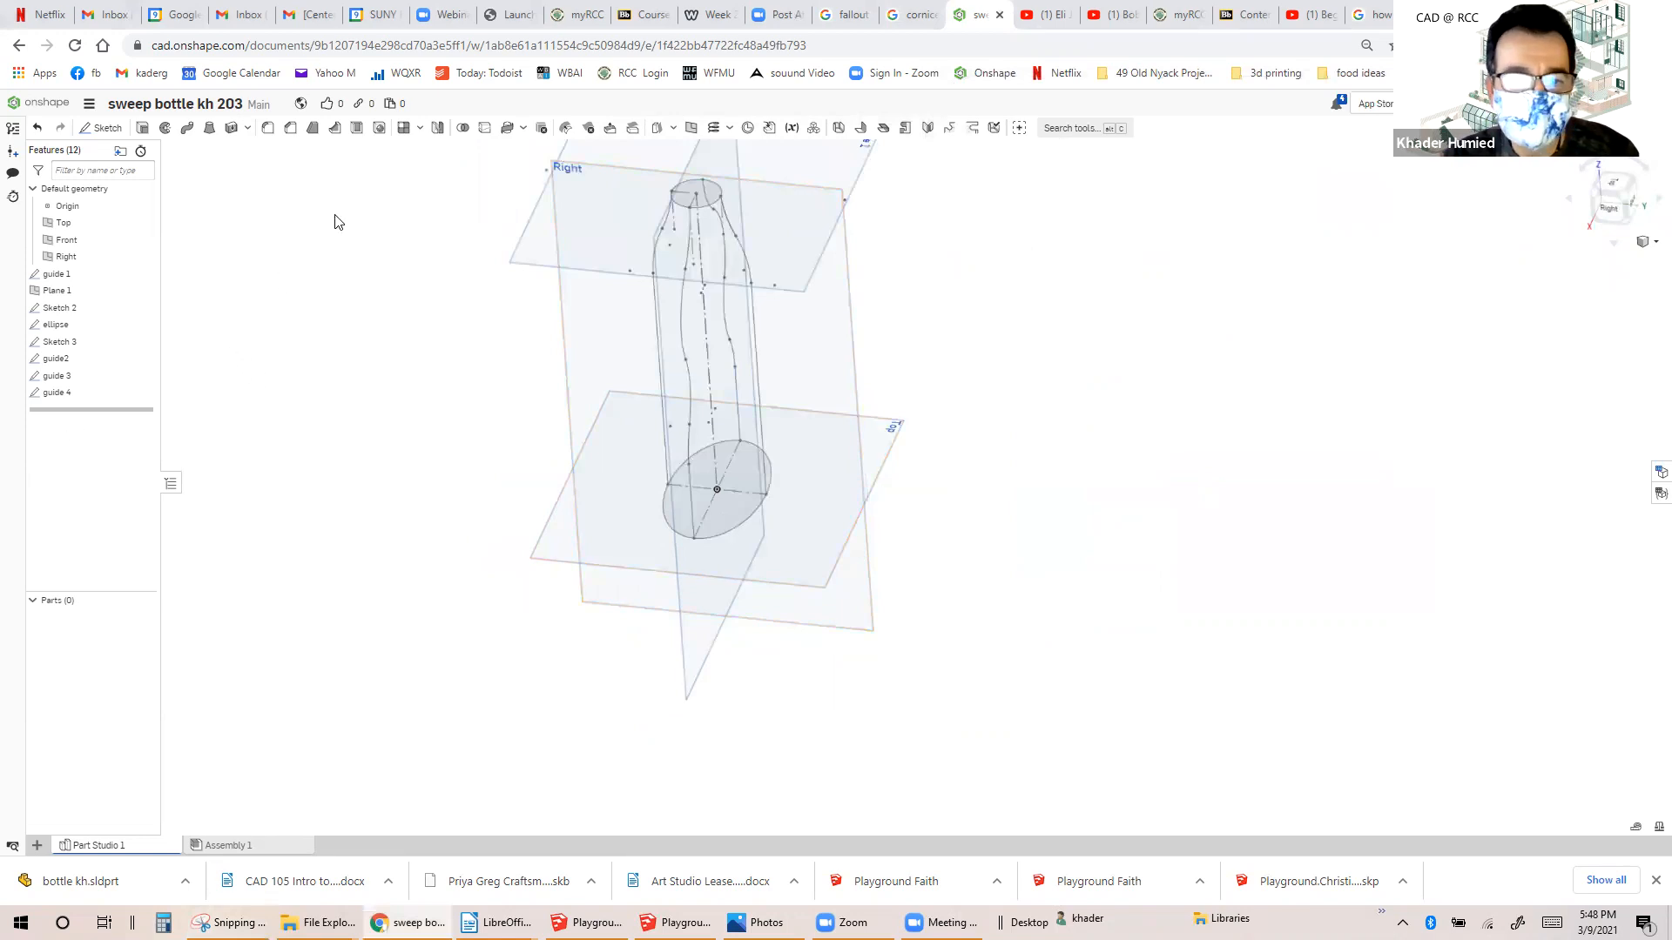
# Try to loft from the base ellipse to the neck circle with guides 1 to 4 as guide curves, and cancel the loft.
pyautogui.click(209, 130)
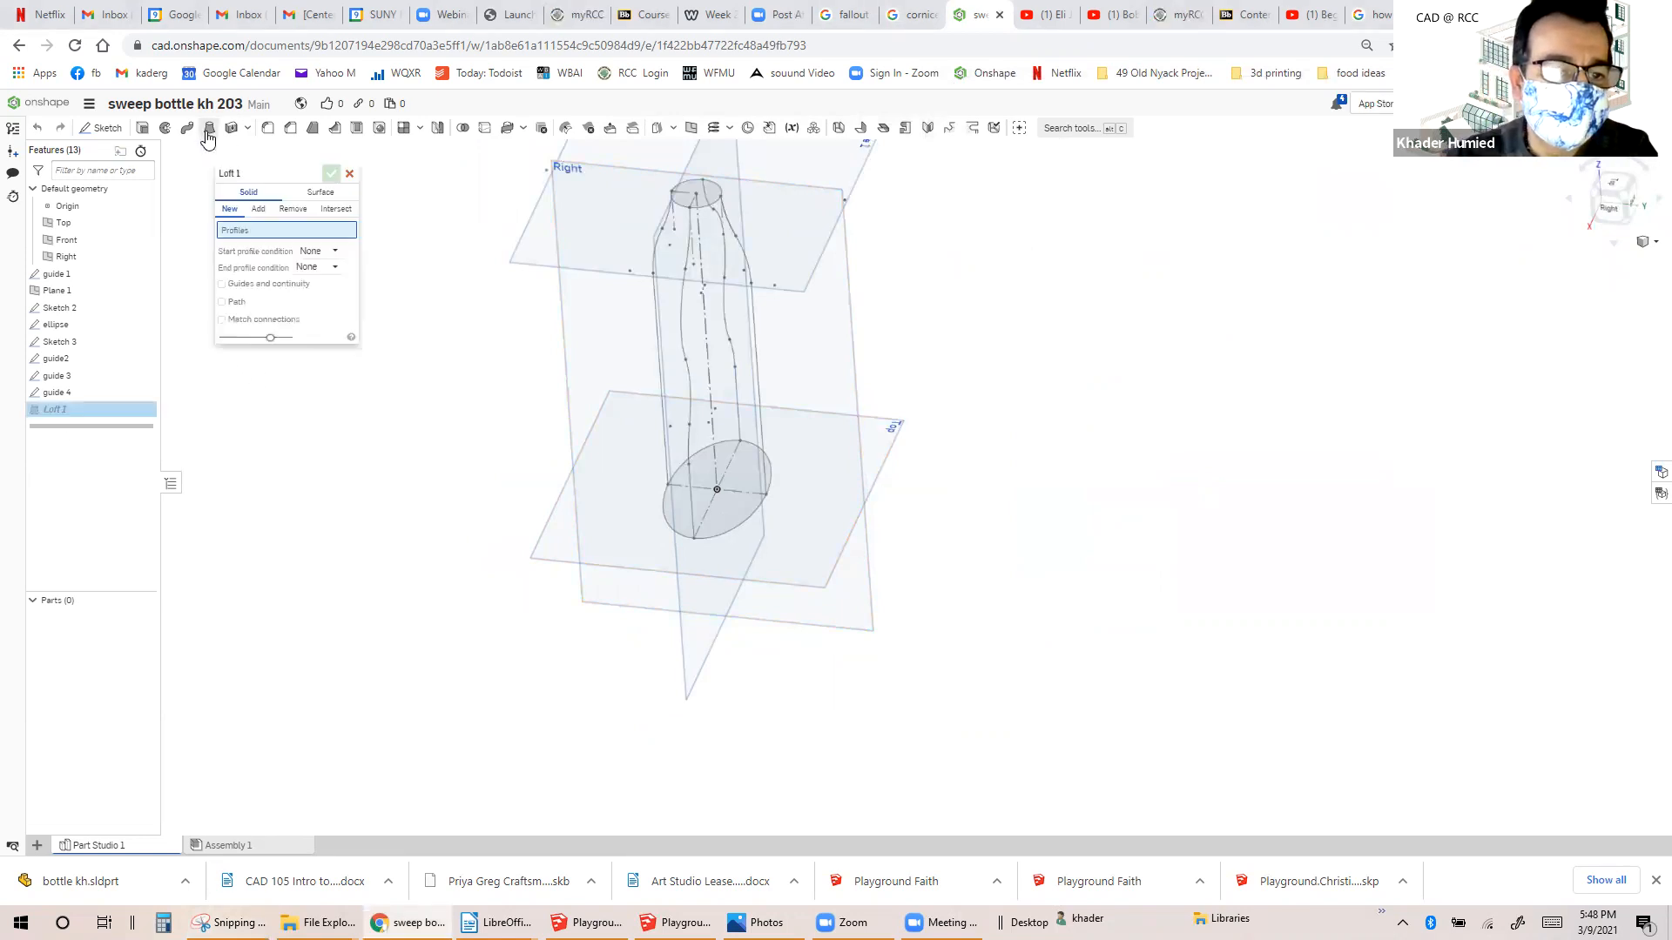
pyautogui.click(678, 535)
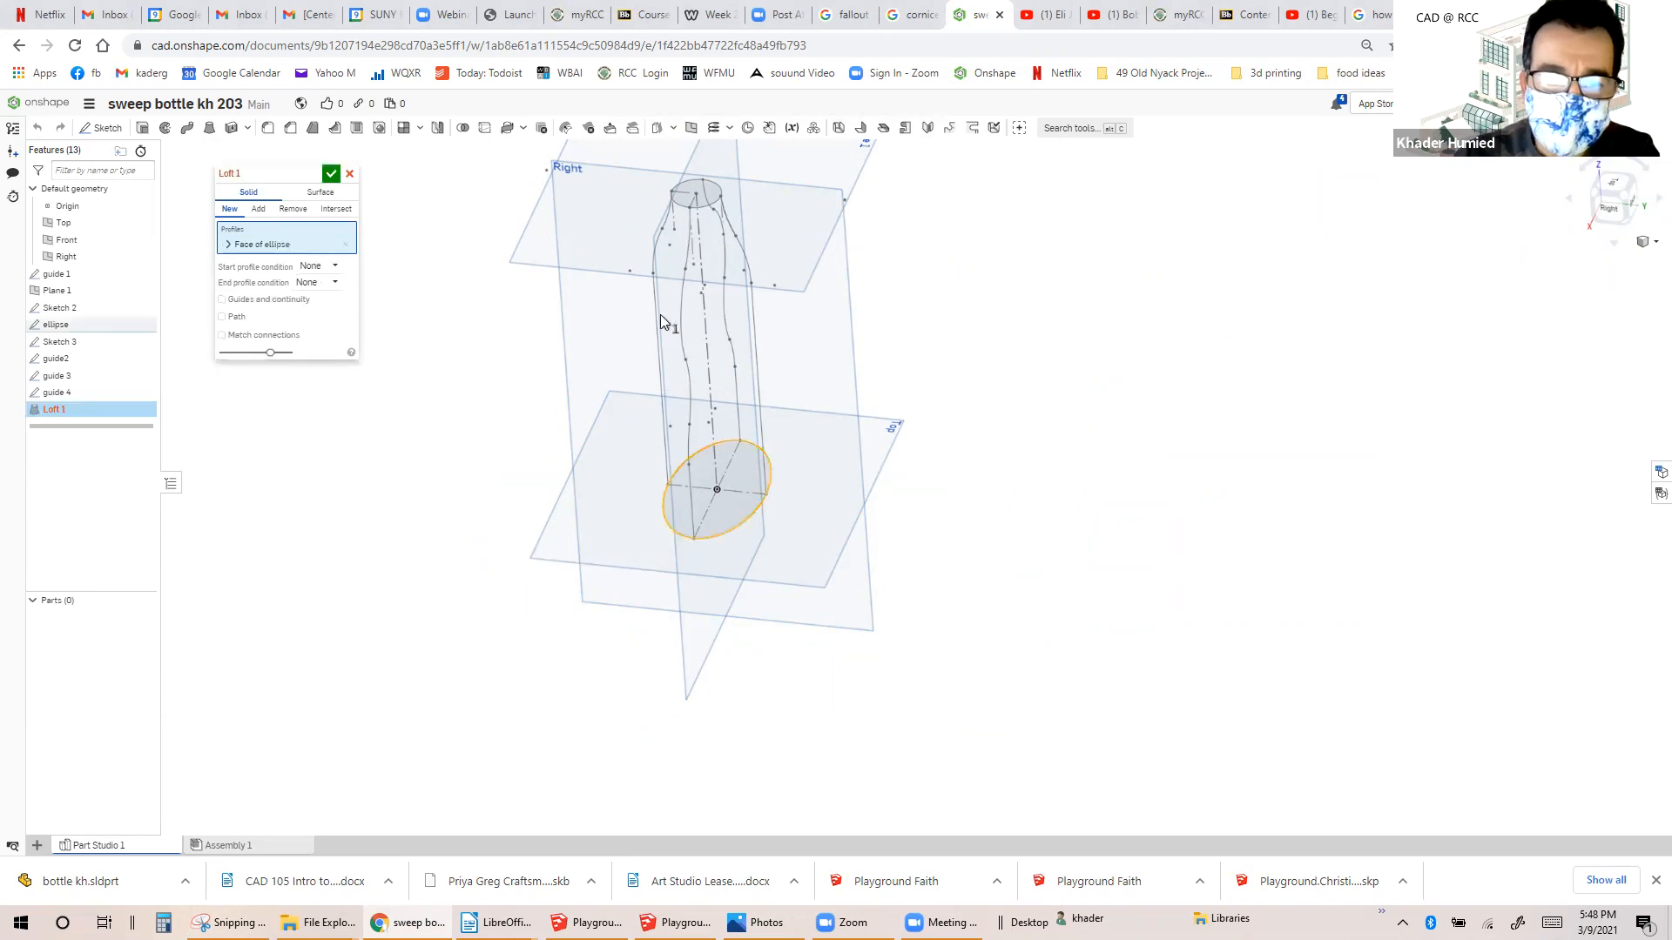
pyautogui.click(684, 231)
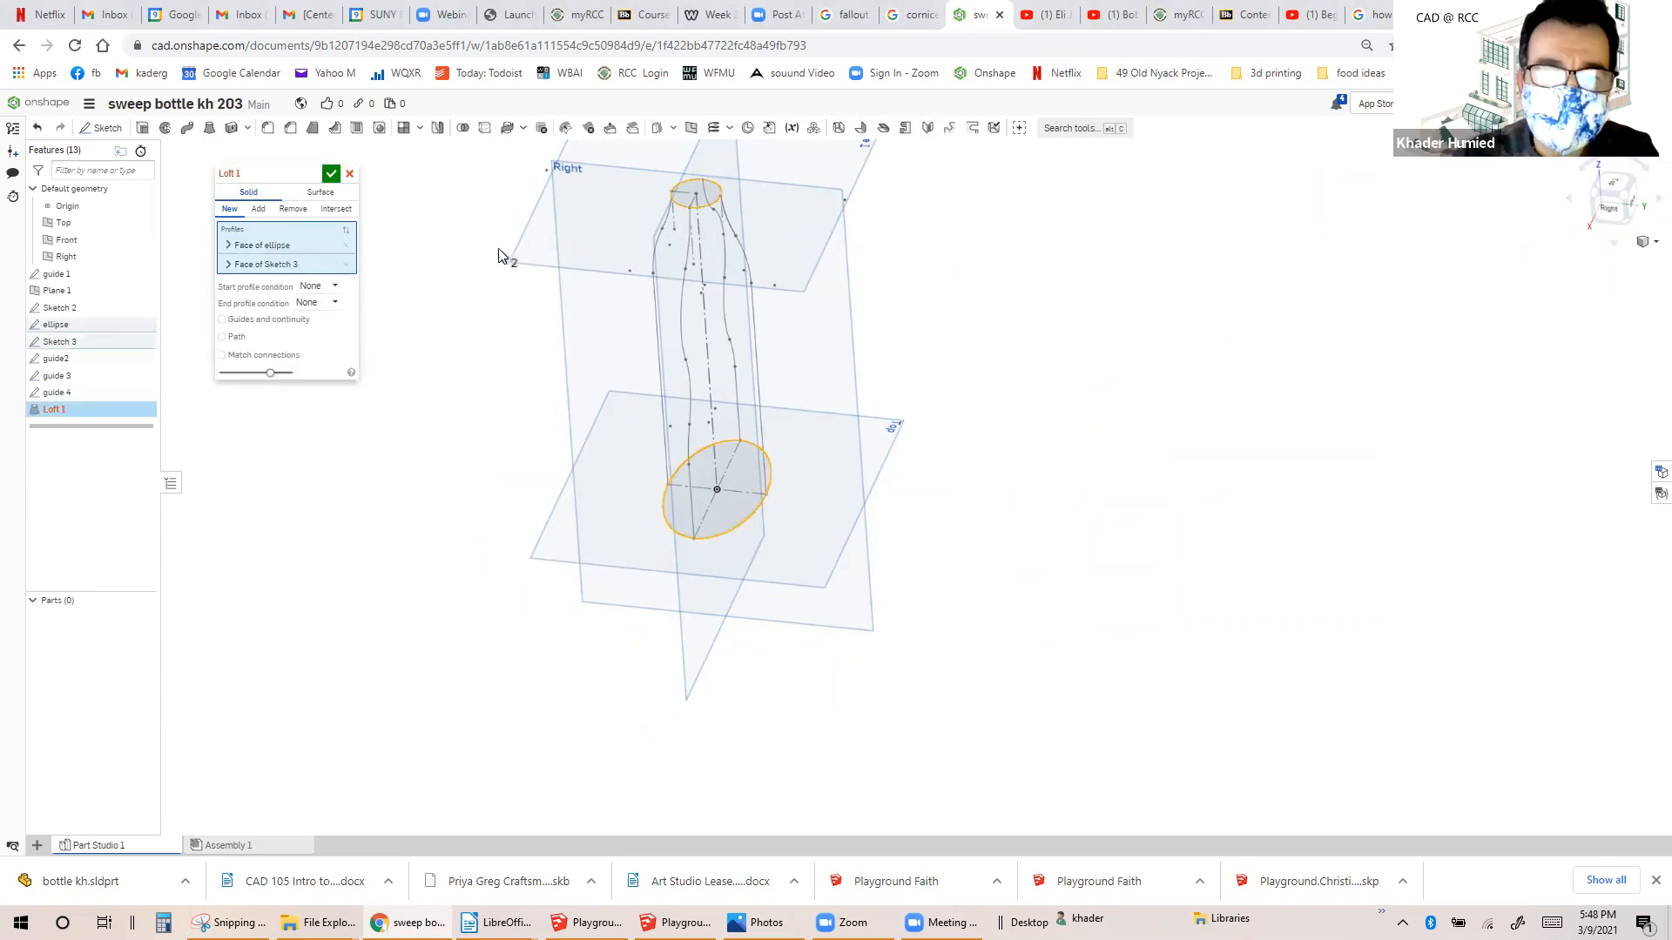
pyautogui.click(222, 320)
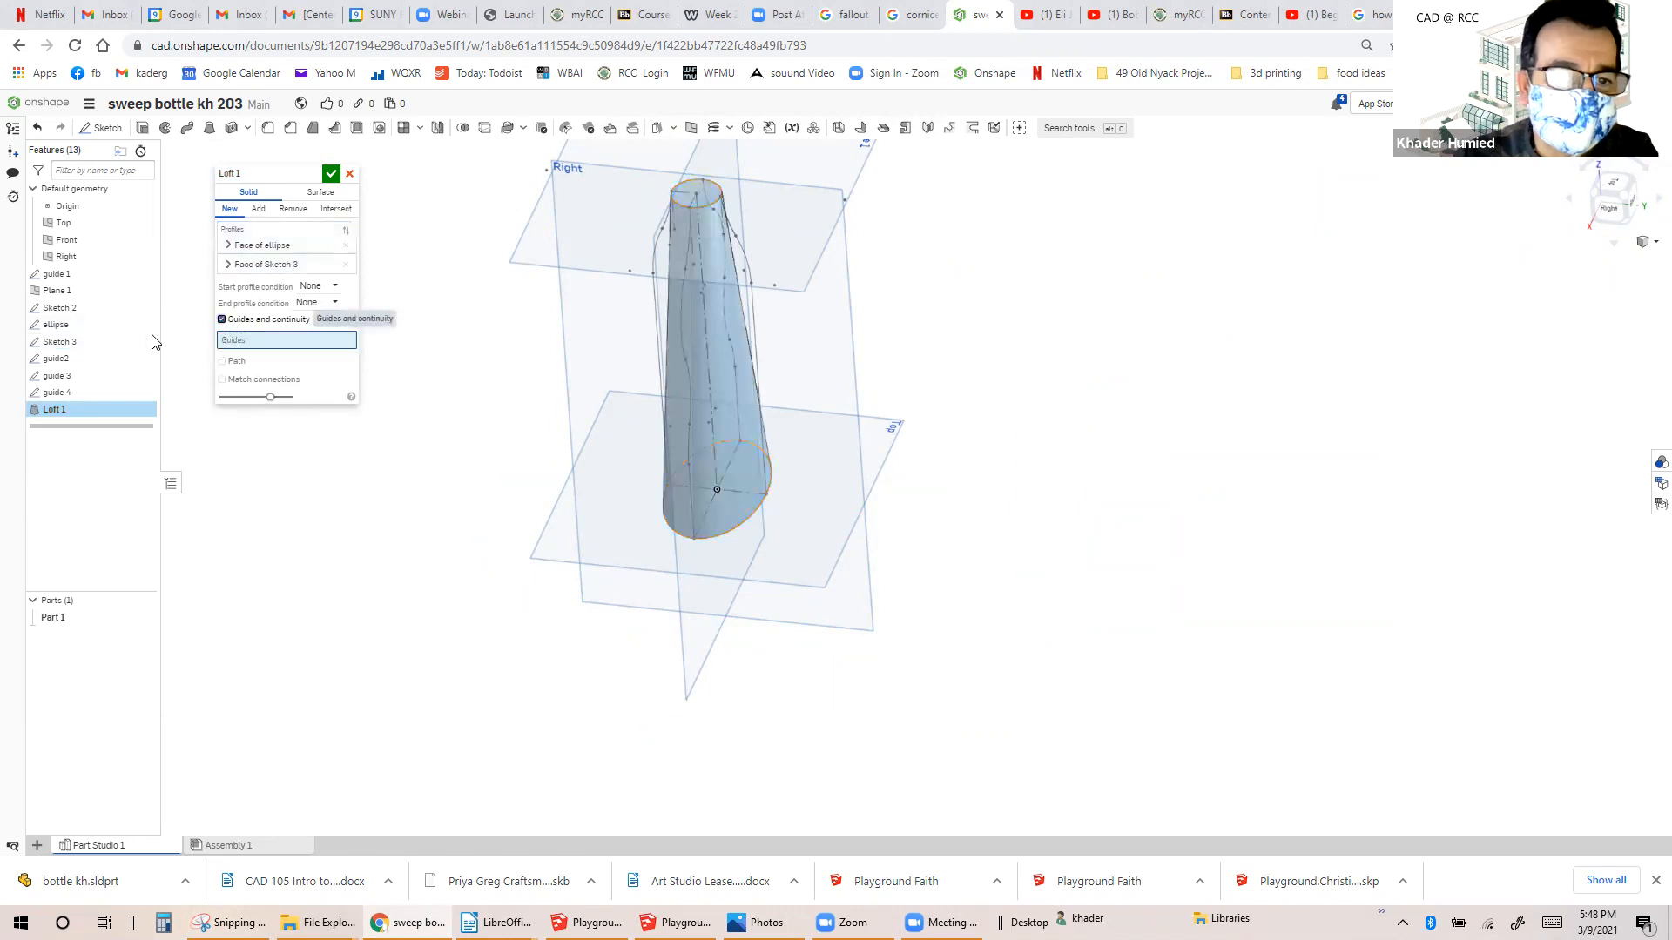
pyautogui.click(59, 276)
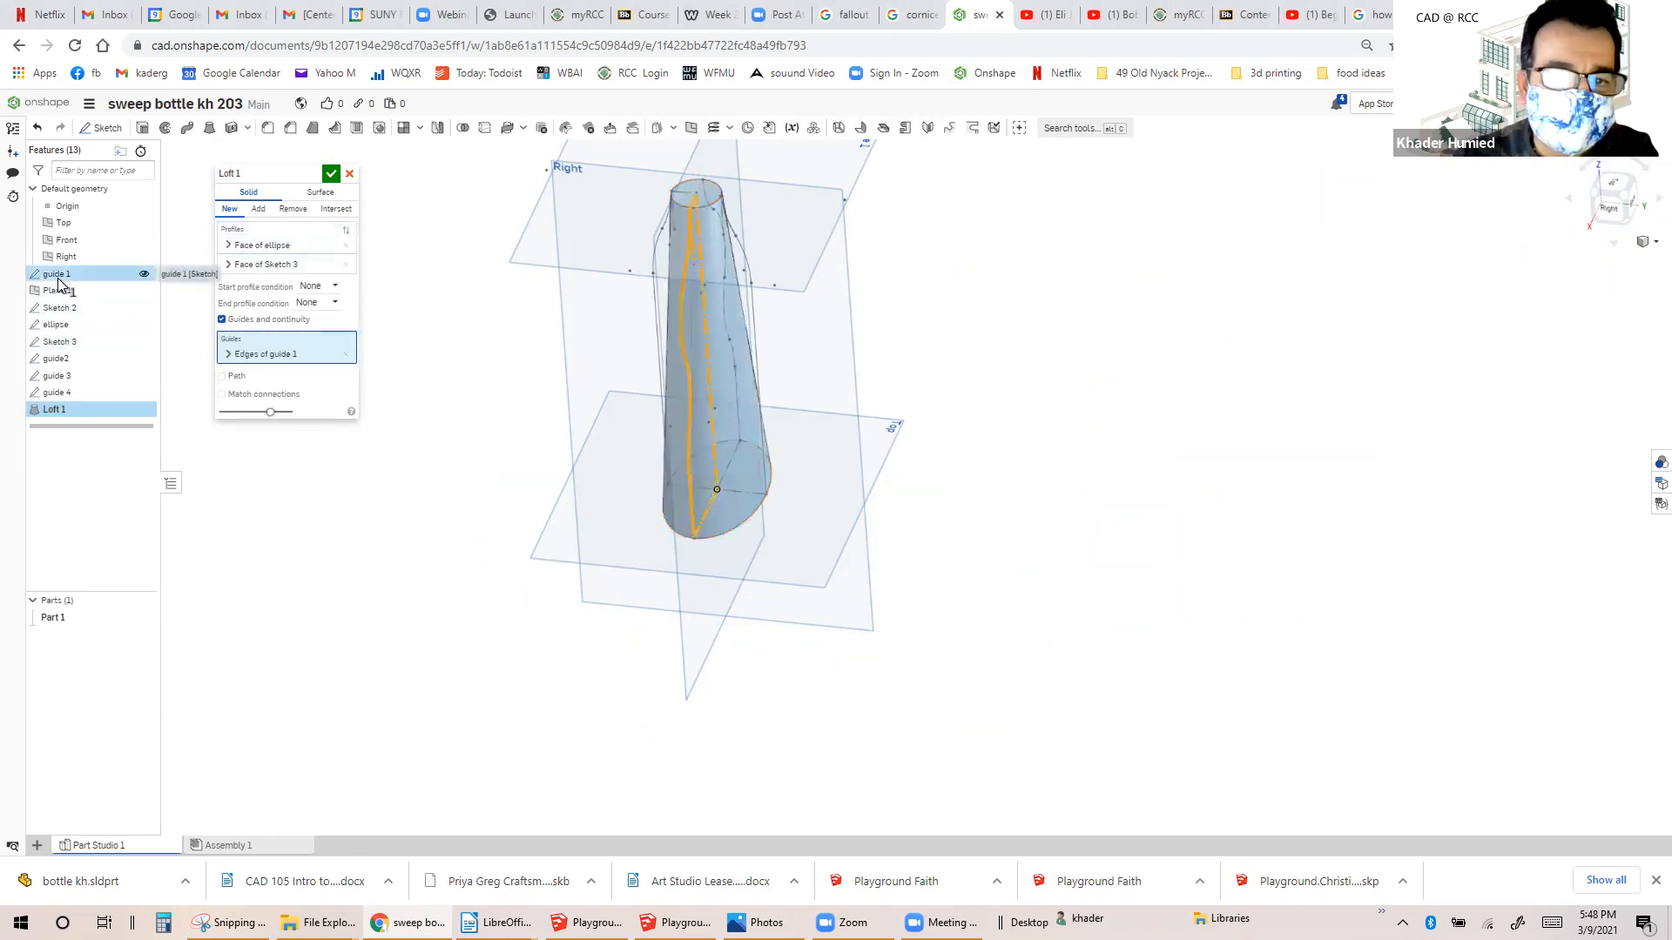
pyautogui.click(64, 361)
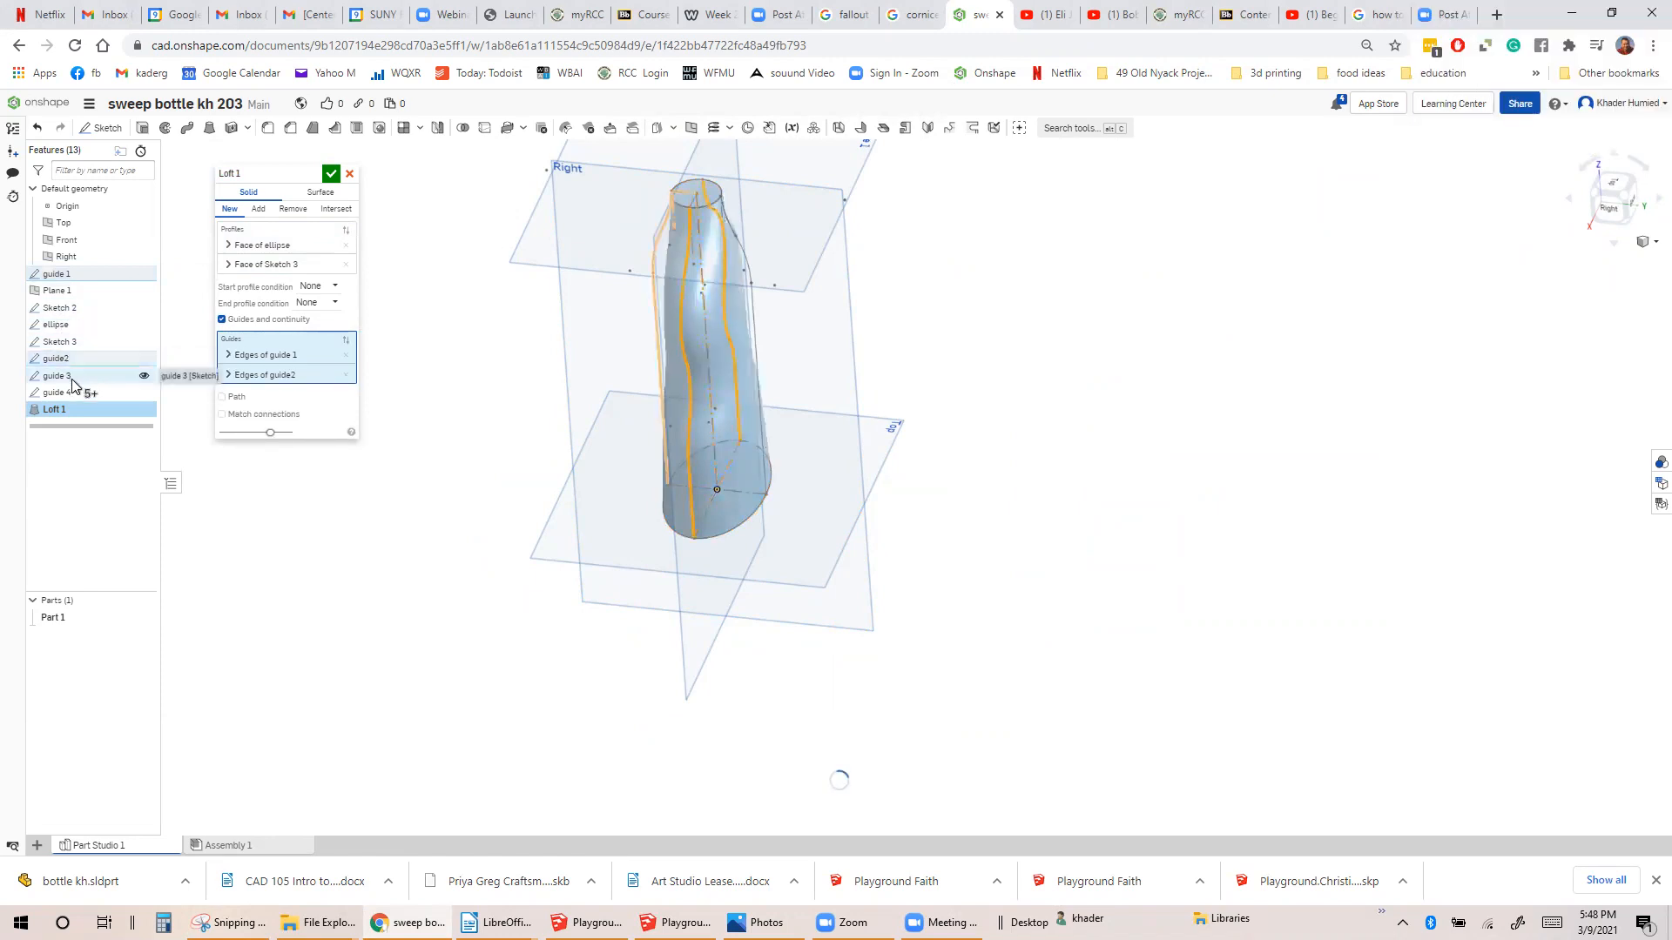
pyautogui.click(71, 379)
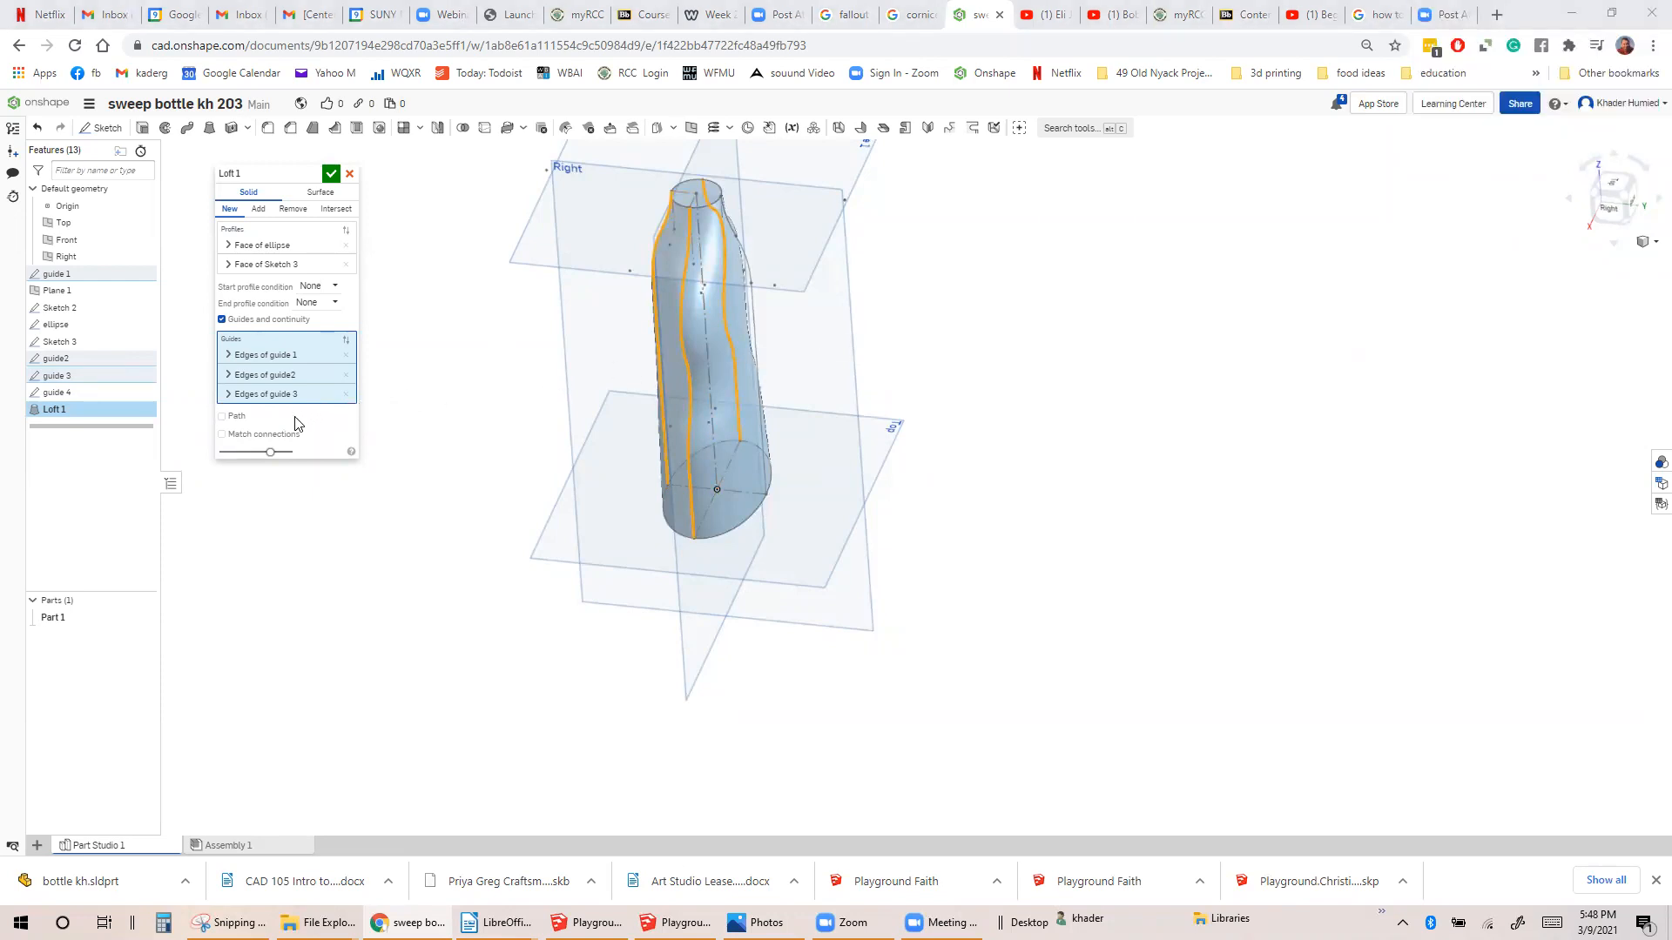
pyautogui.click(92, 394)
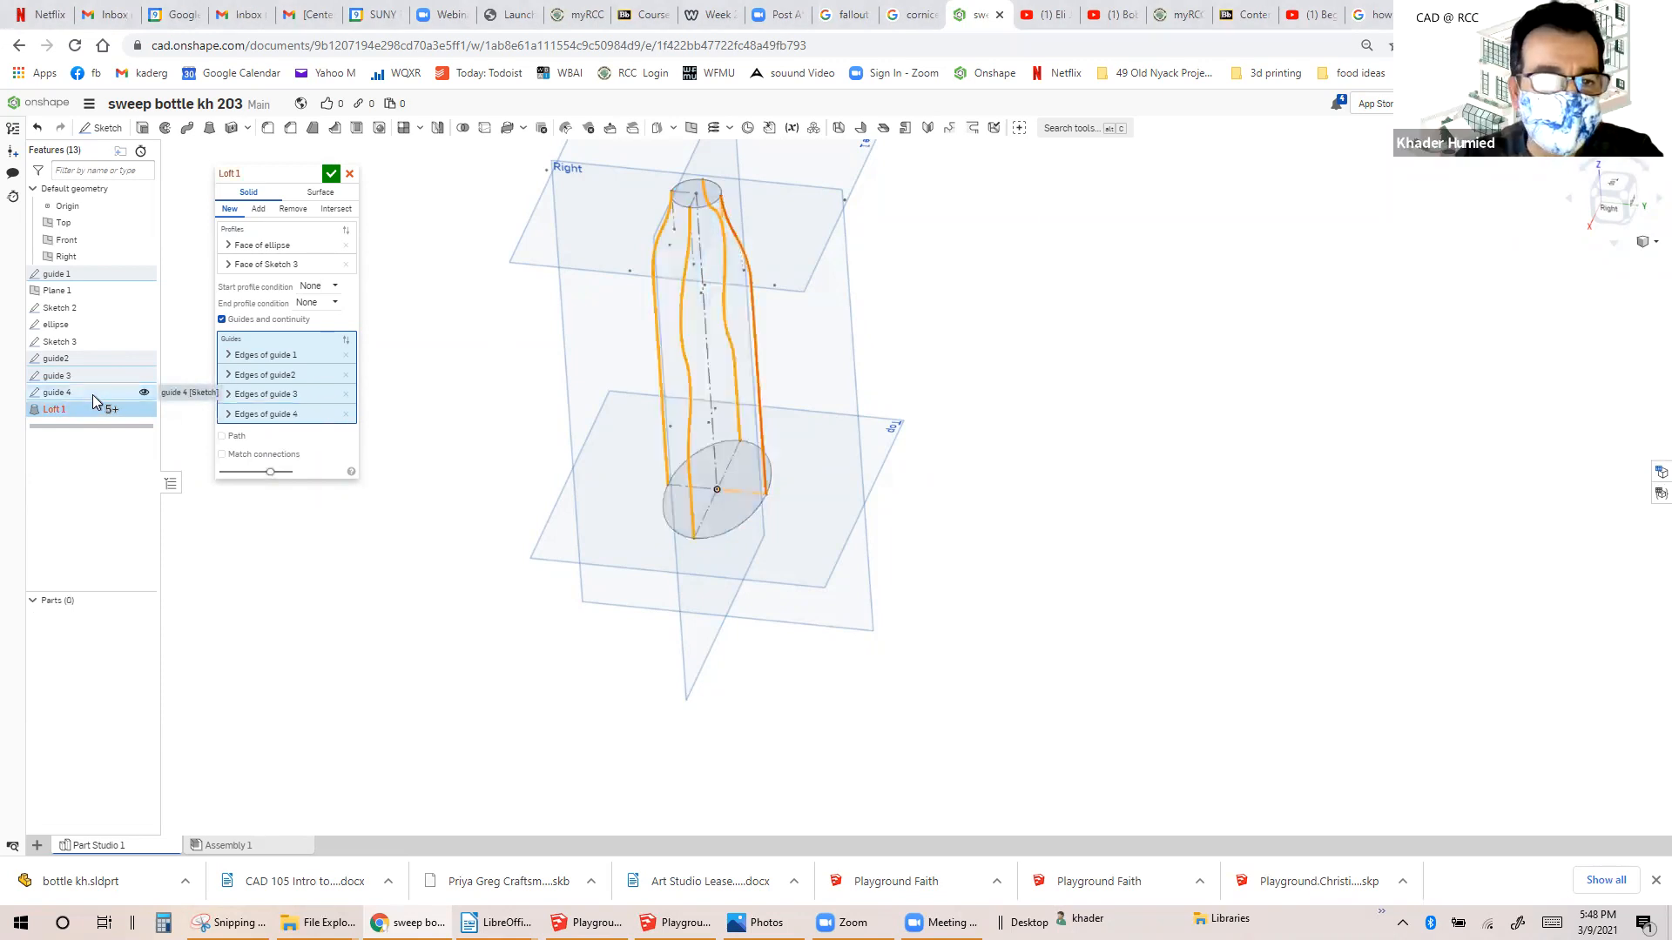
pyautogui.scroll(4, 793, 494)
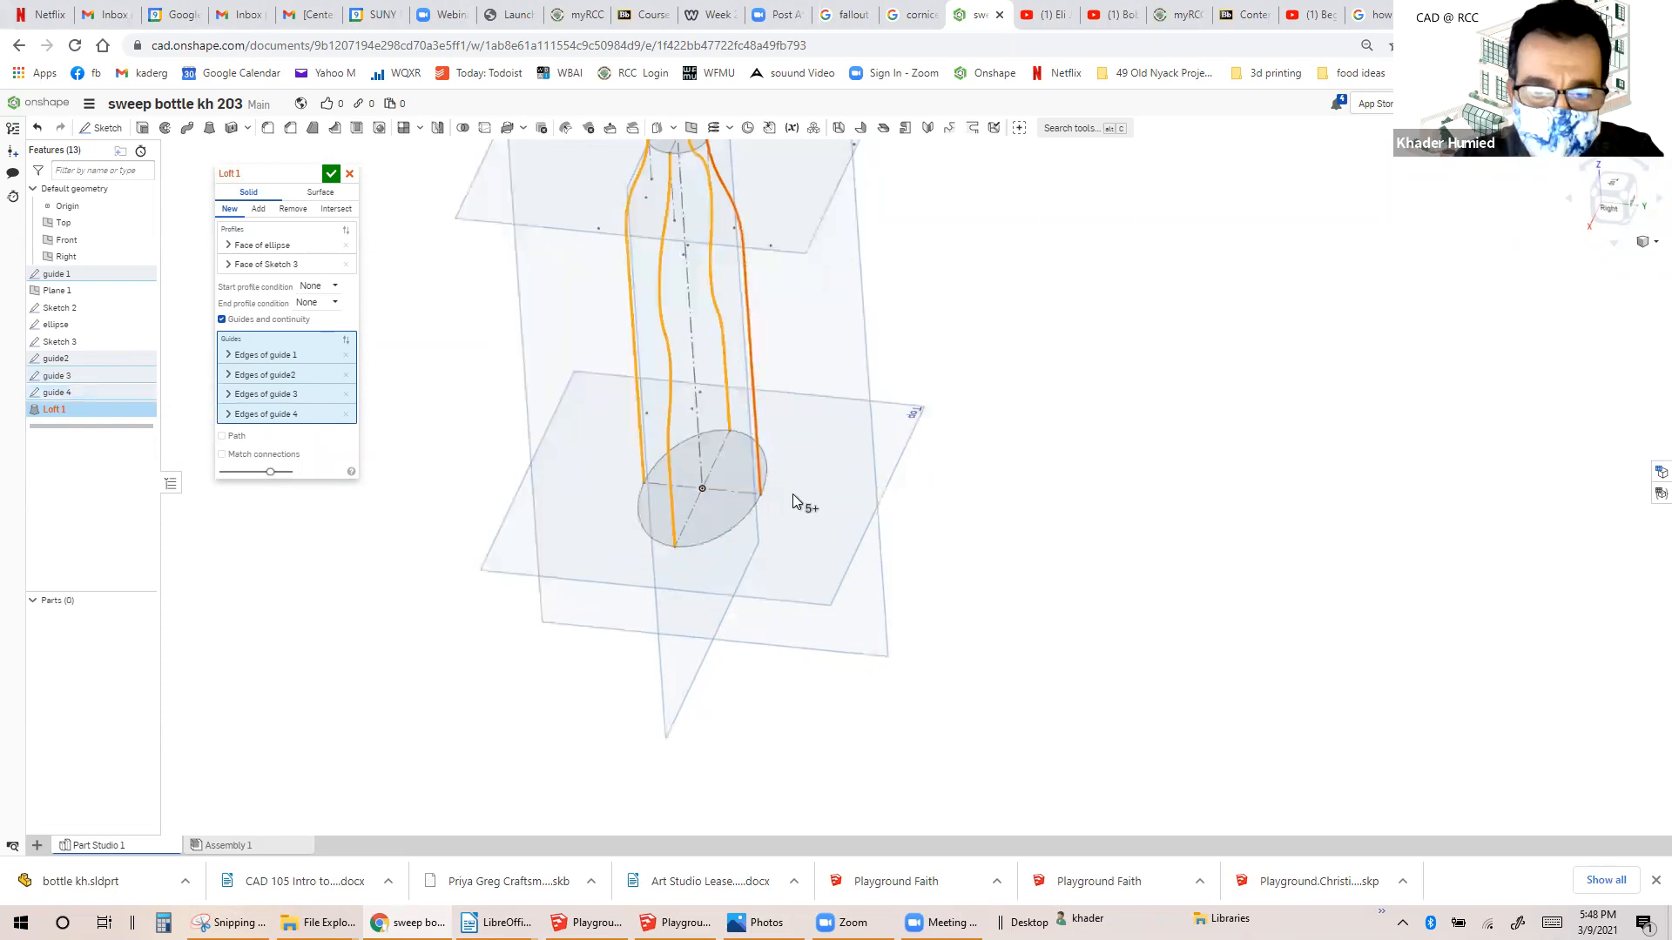
pyautogui.scroll(5, 759, 493)
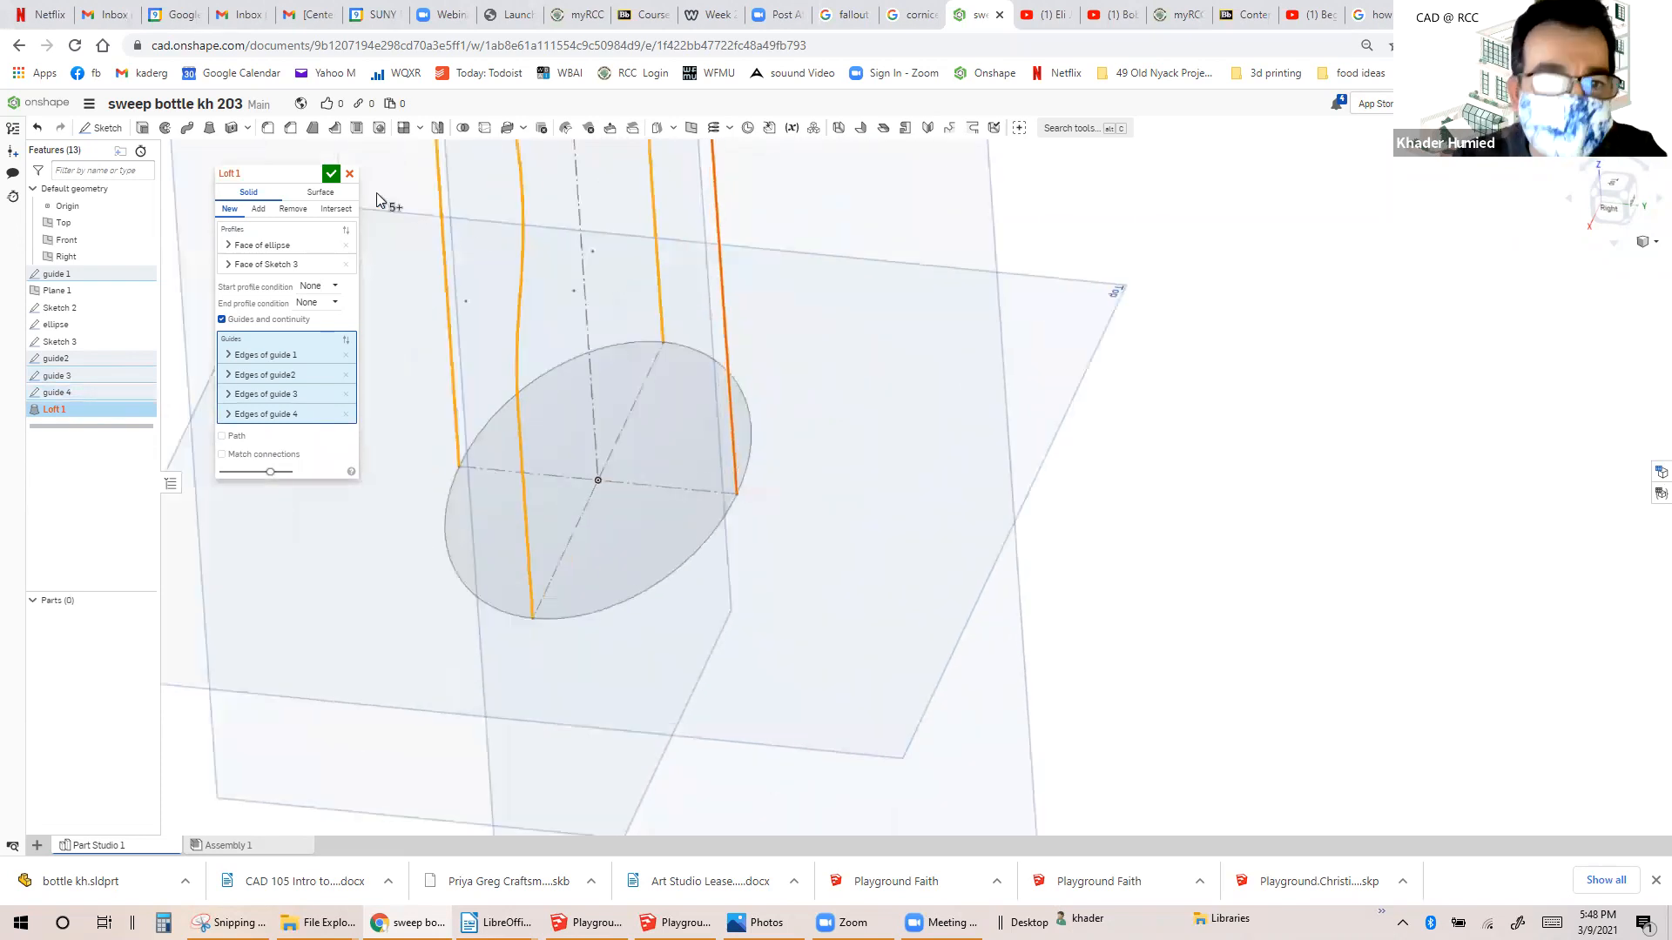
pyautogui.press('Escape')
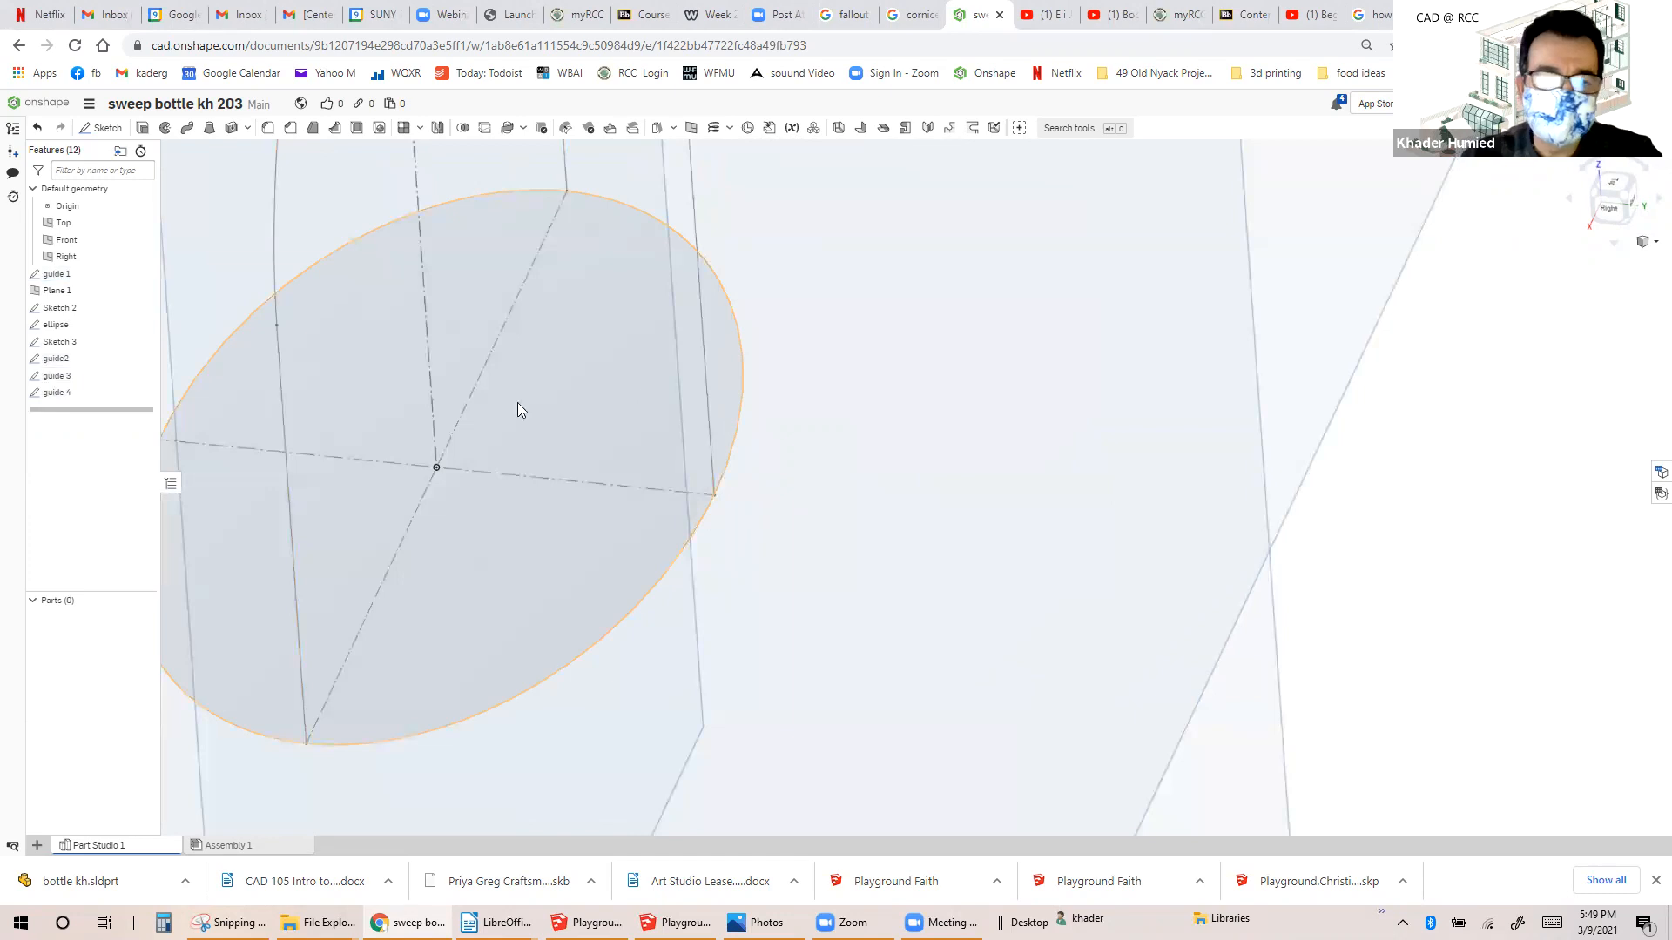
# Edit the guide 4 sketch and delete the construction line from the origin to the guide's lower end.
pyautogui.press('f')
pyautogui.rightClick(68, 402)
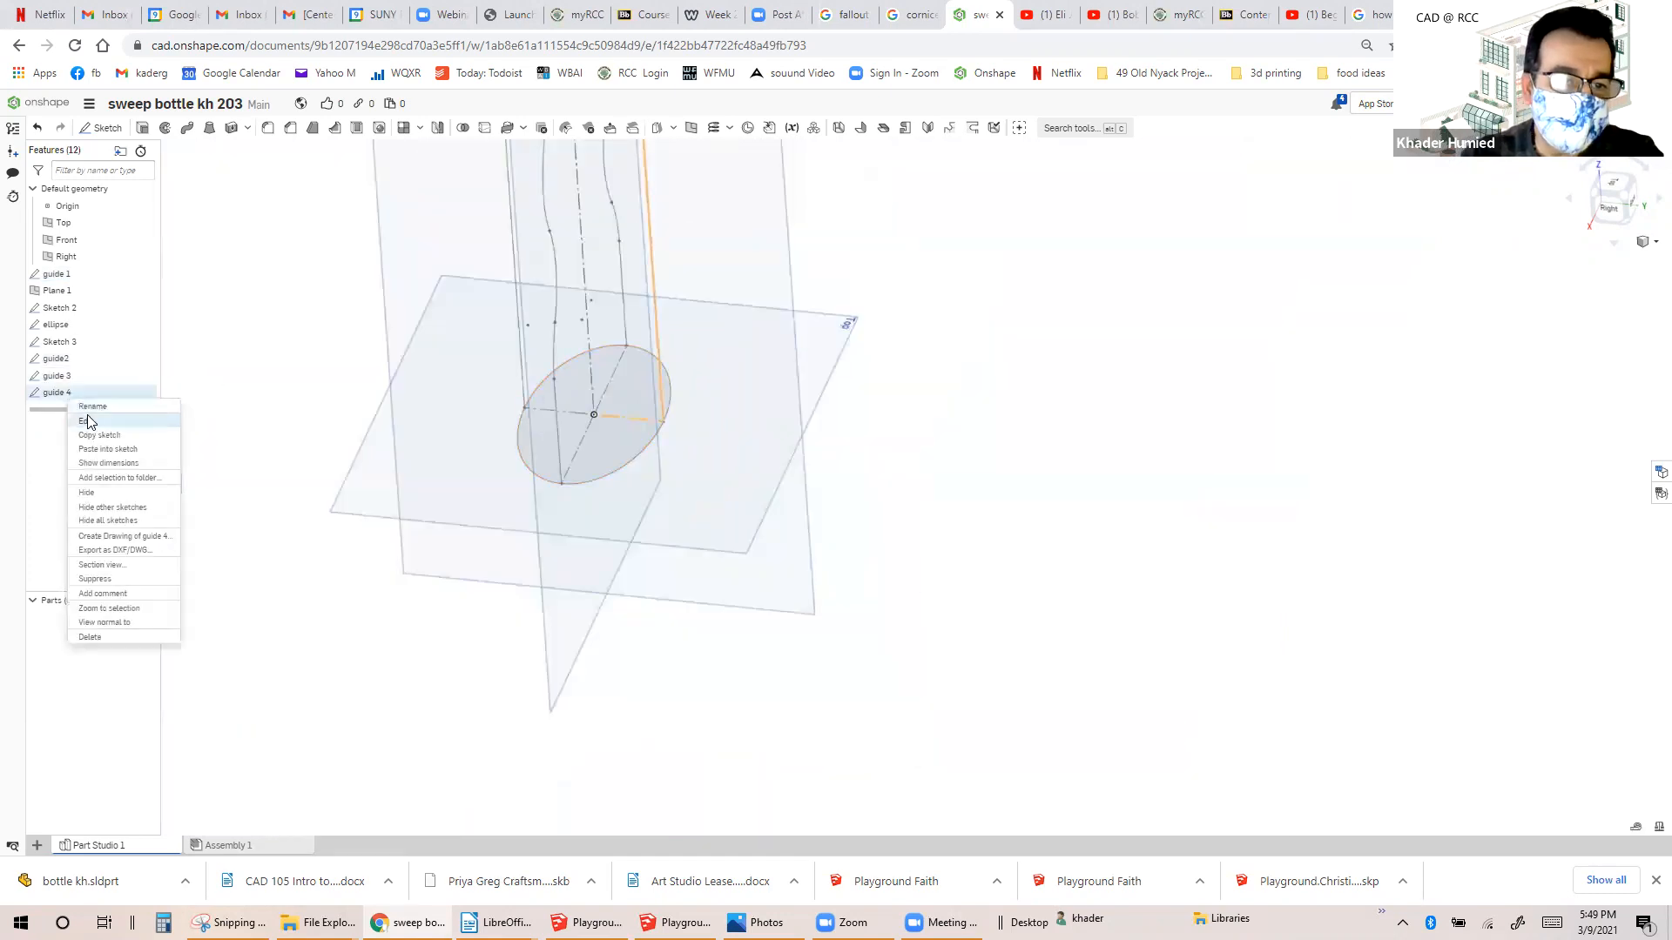
pyautogui.click(87, 422)
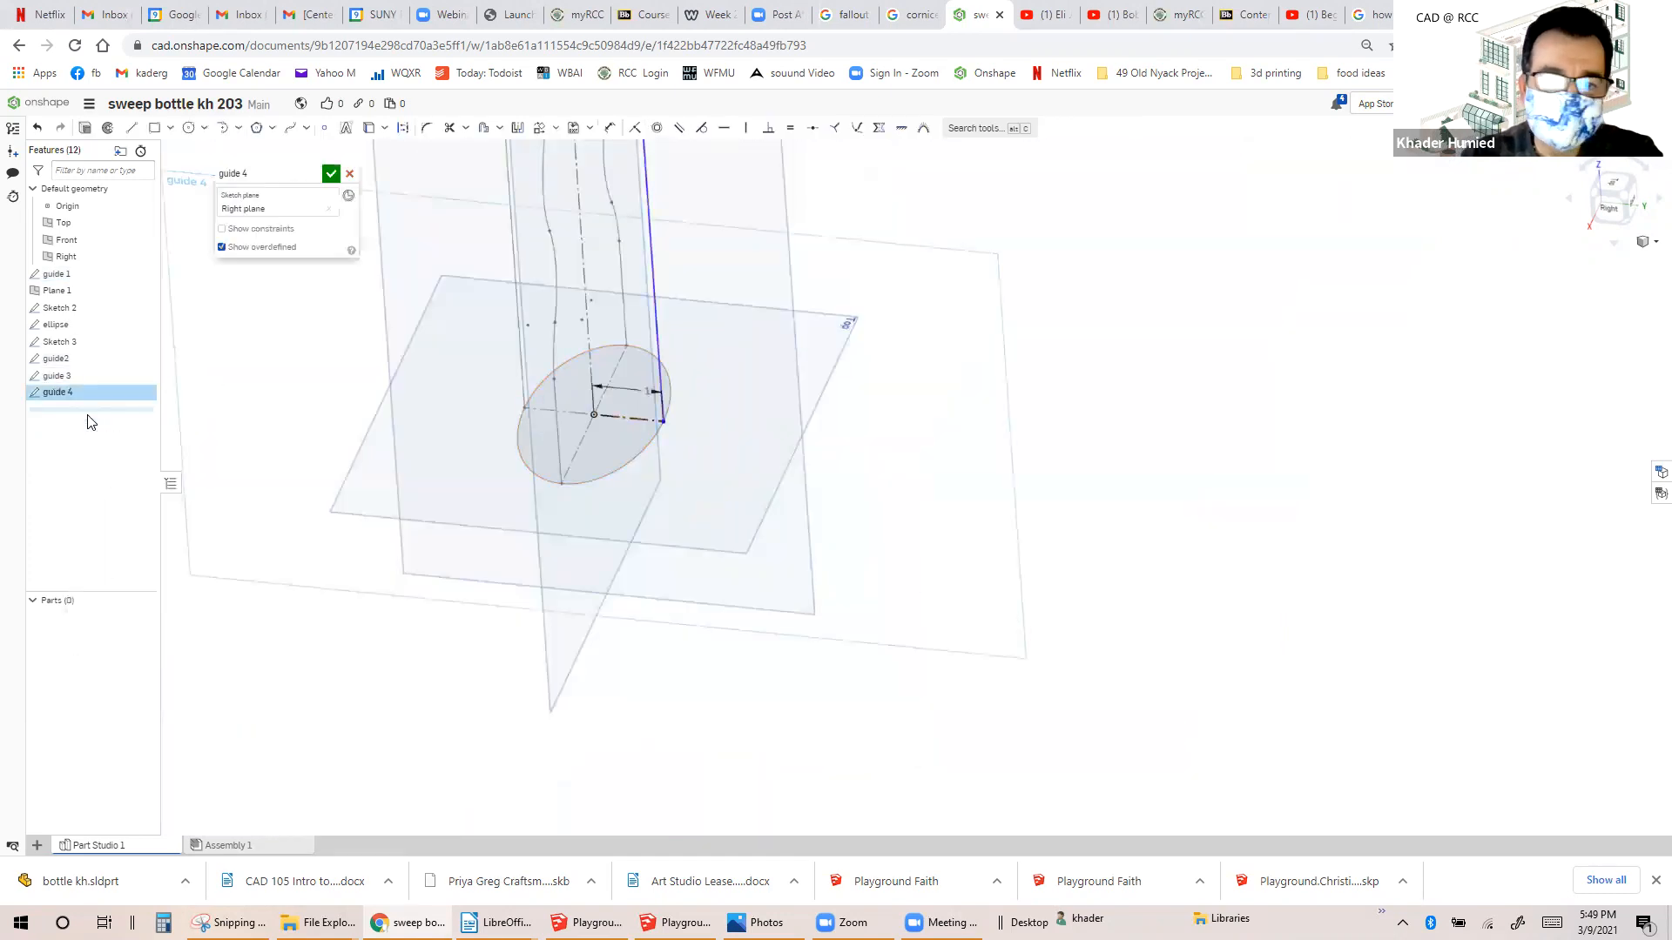
pyautogui.click(635, 429)
pyautogui.press('Delete')
# Apply a Pierce constraint between guide 4's lower endpoint and the base ellipse.
pyautogui.scroll(-3, 649, 469)
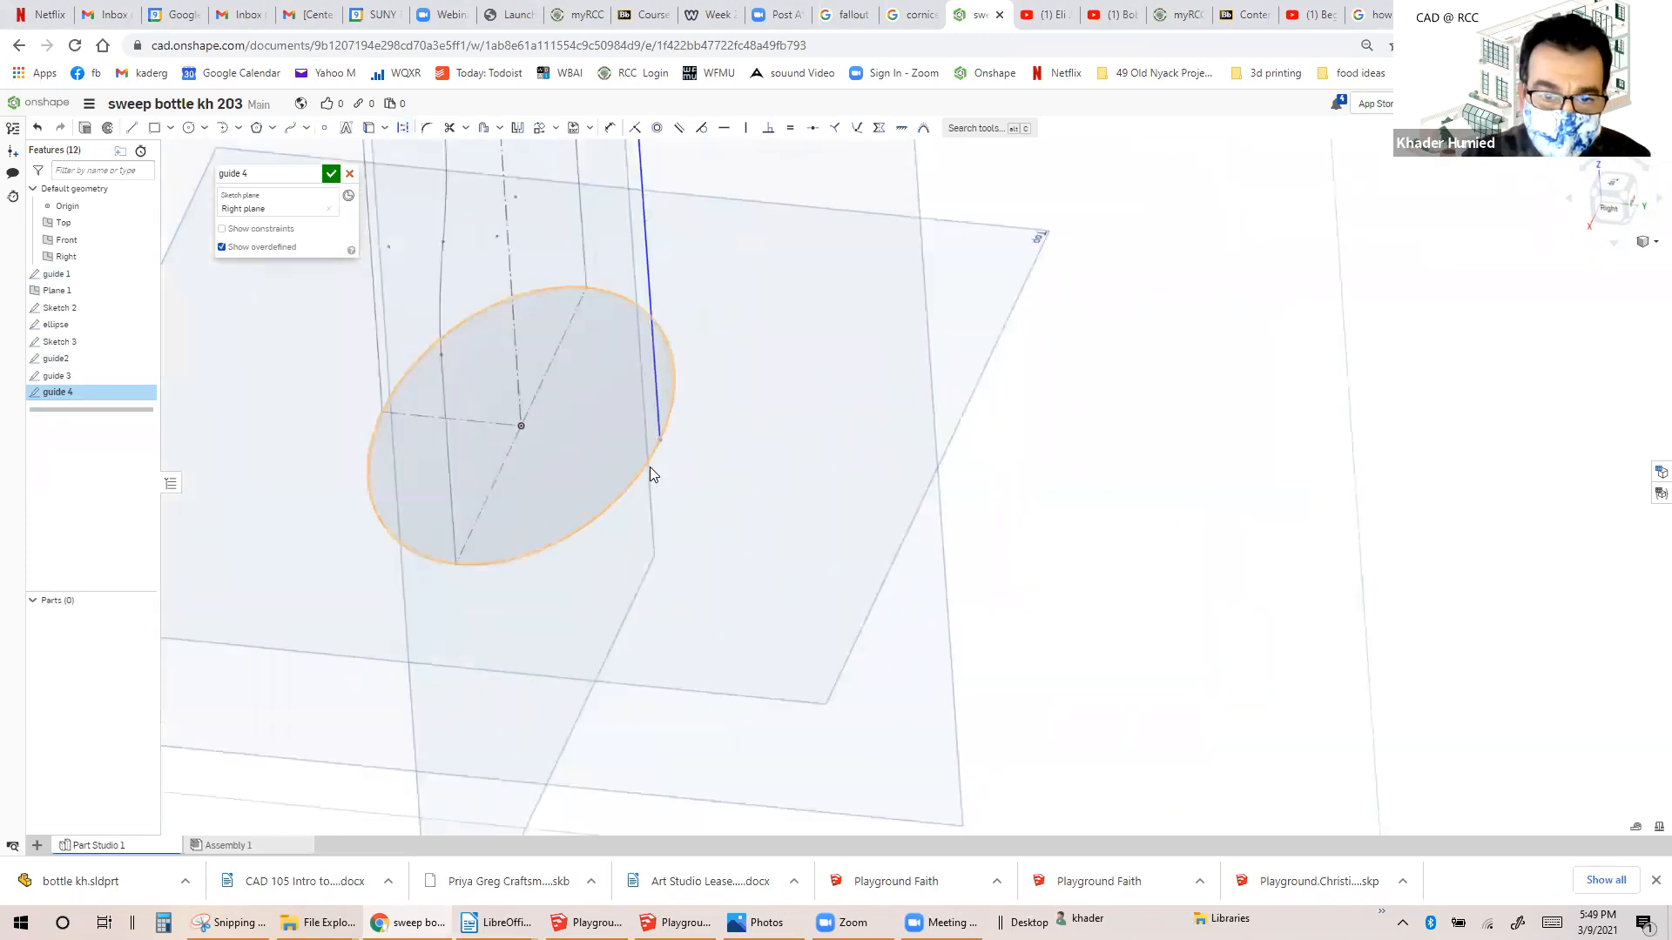
pyautogui.scroll(-4, 651, 465)
pyautogui.scroll(-3, 668, 470)
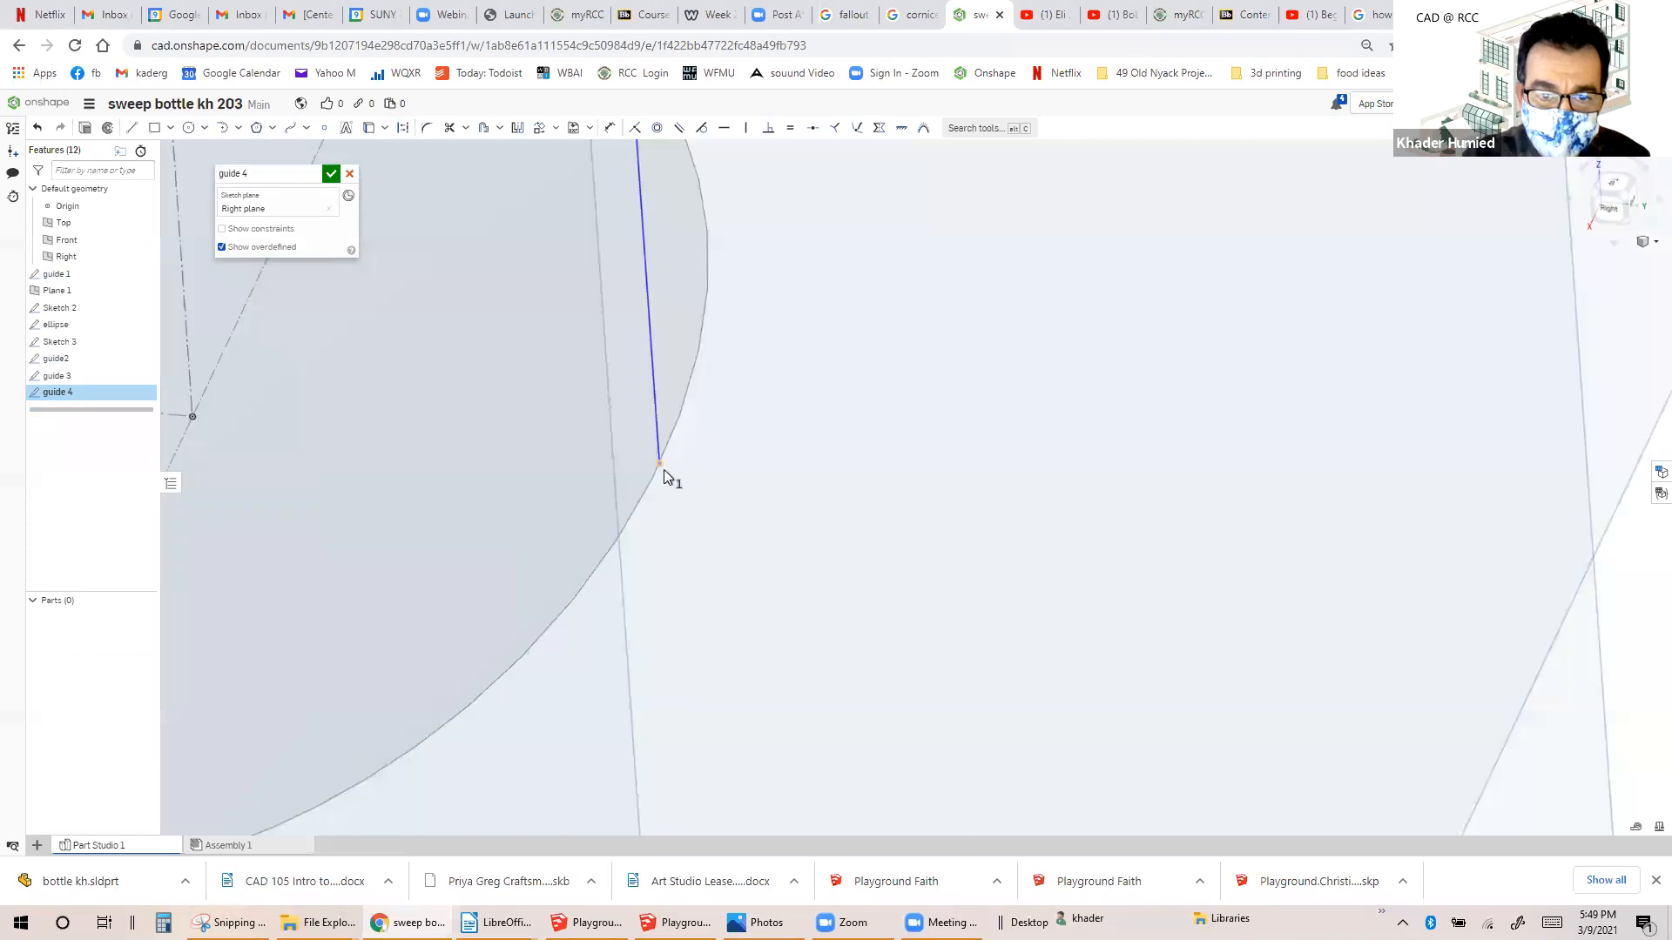
pyautogui.rightClick(664, 478)
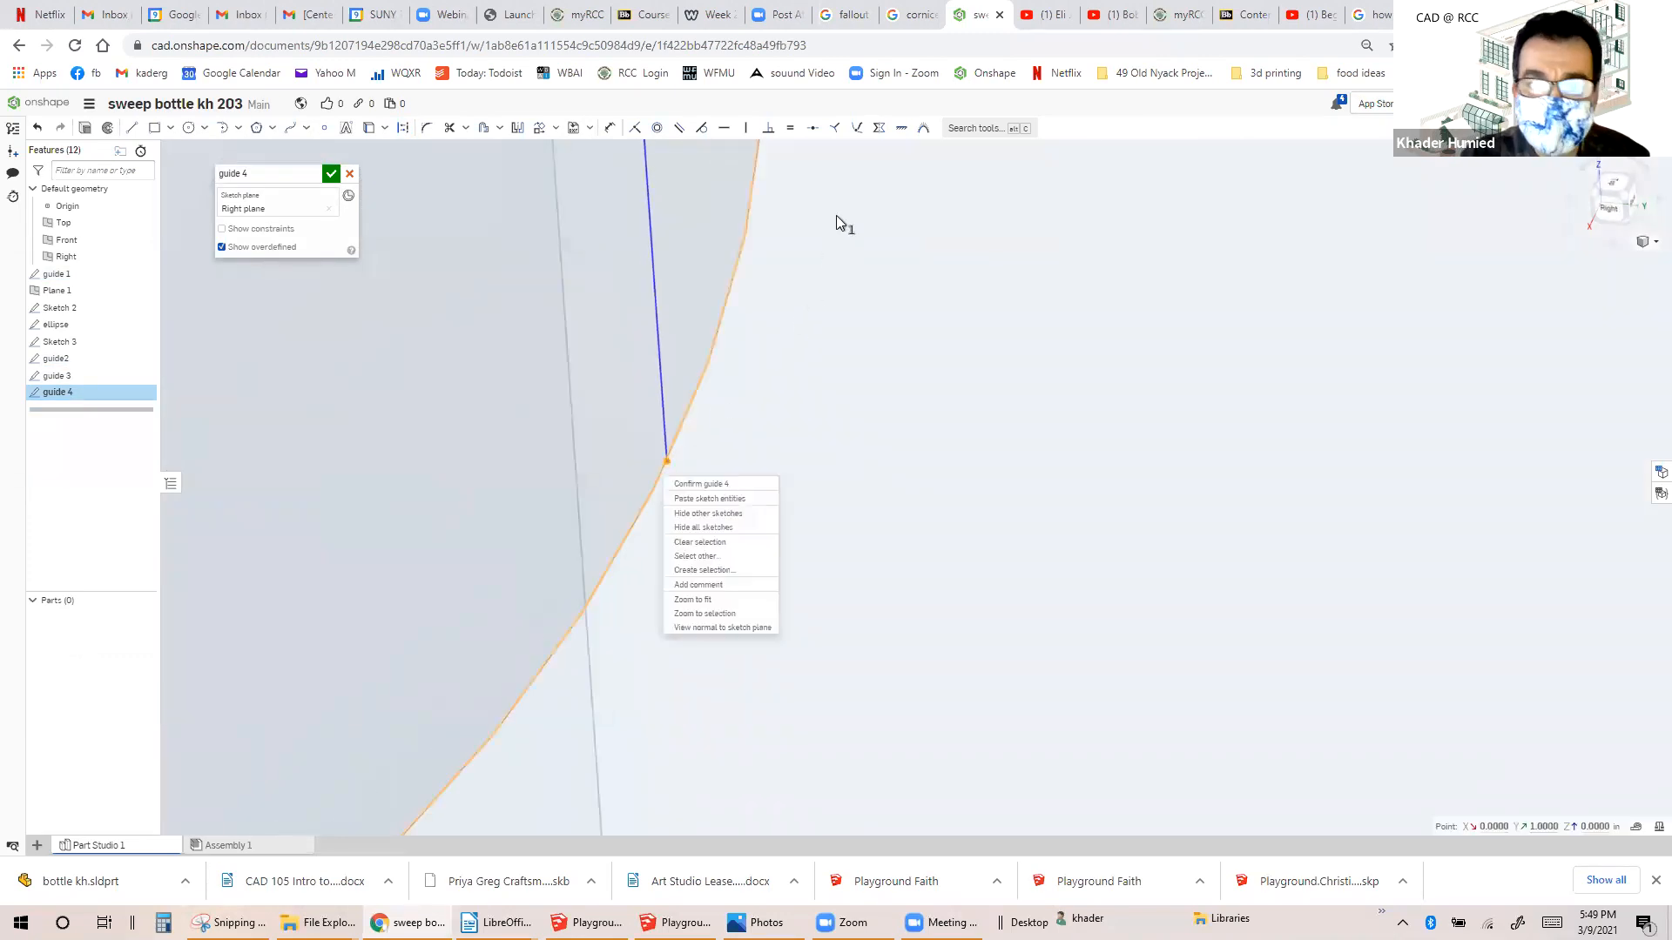
pyautogui.click(856, 130)
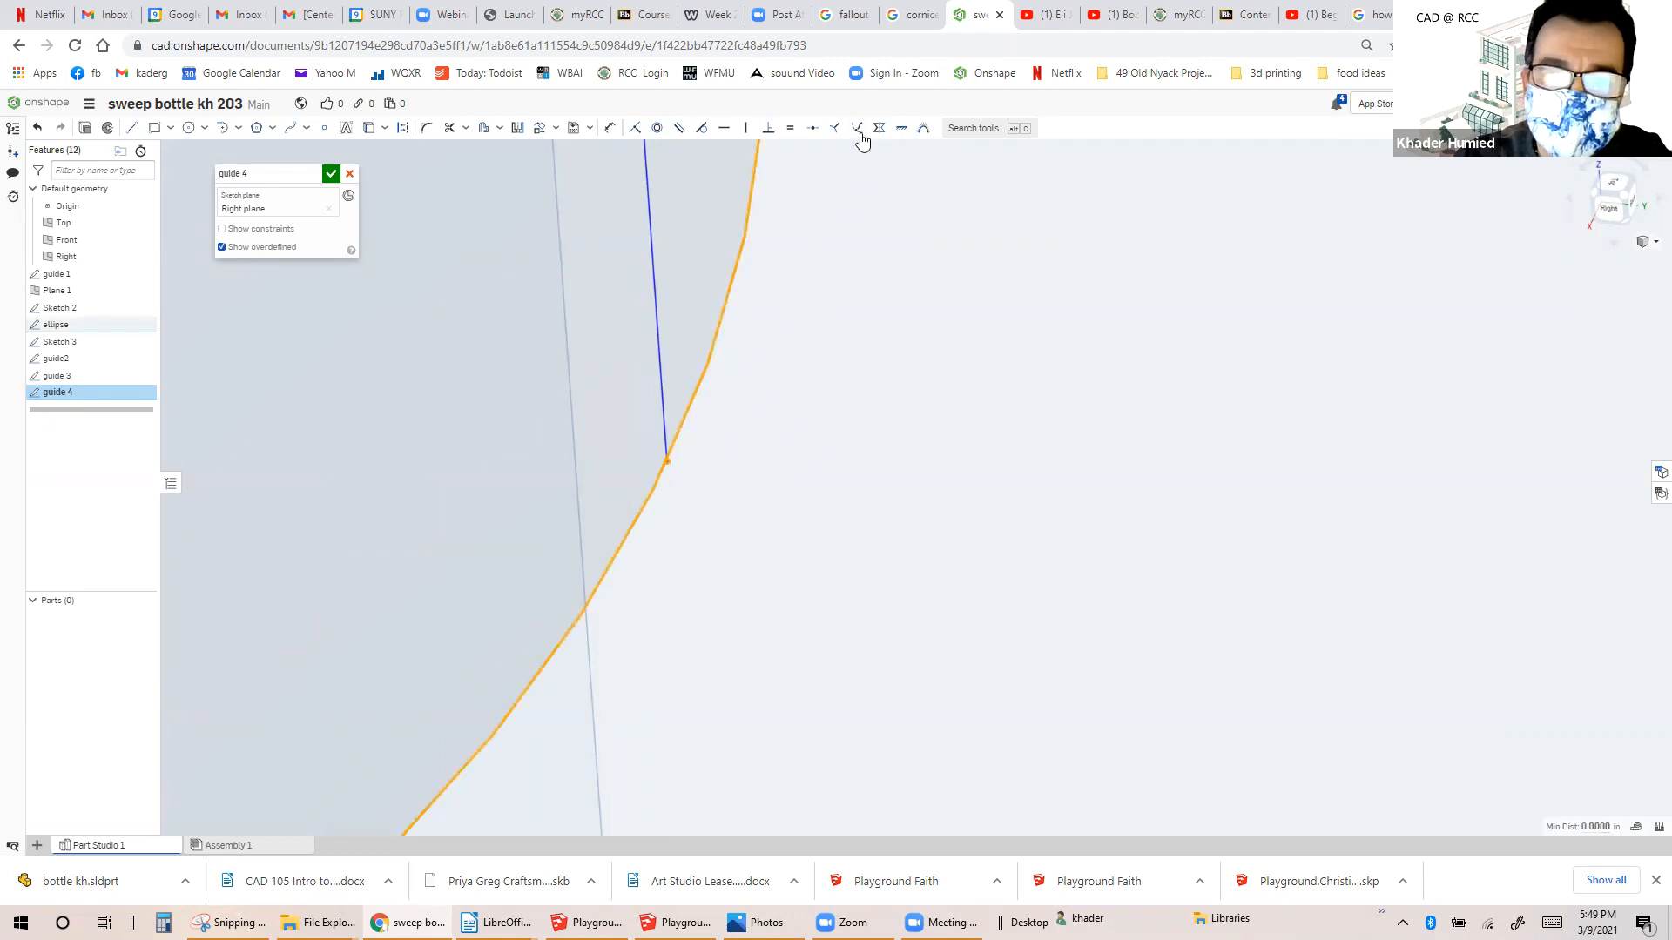
pyautogui.scroll(4, 667, 461)
pyautogui.click(670, 446)
pyautogui.scroll(-5, 710, 488)
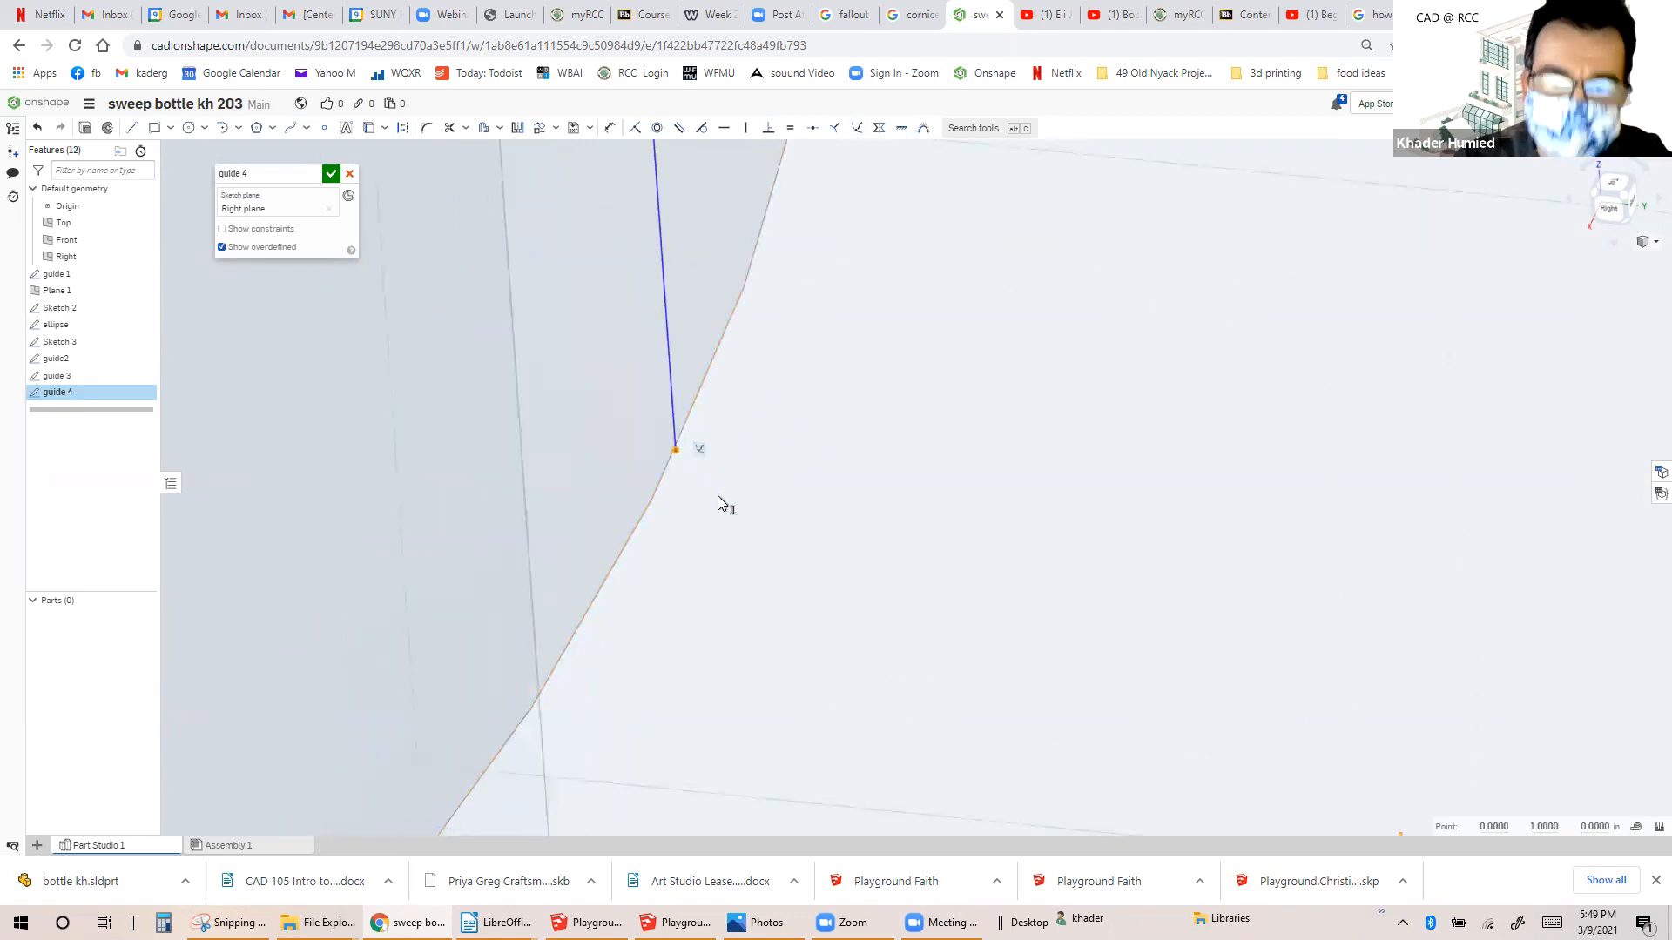
# Check where guide 4 meets the neck circle and accept the sketch edit.
pyautogui.scroll(-5, 734, 483)
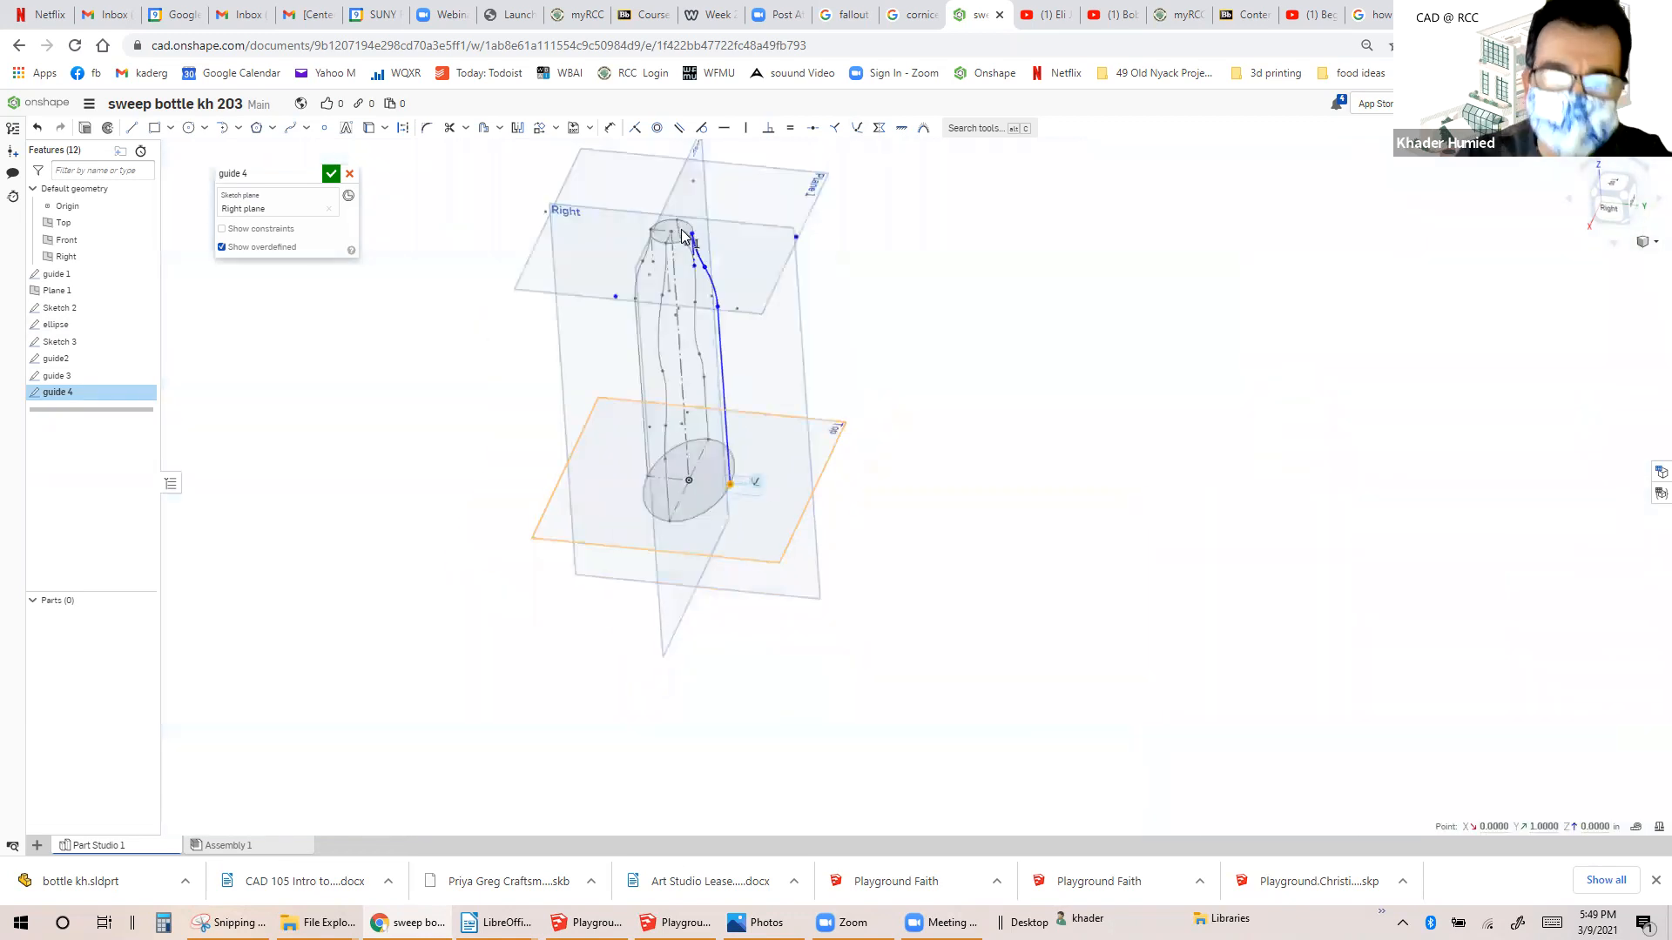
pyautogui.scroll(5, 681, 235)
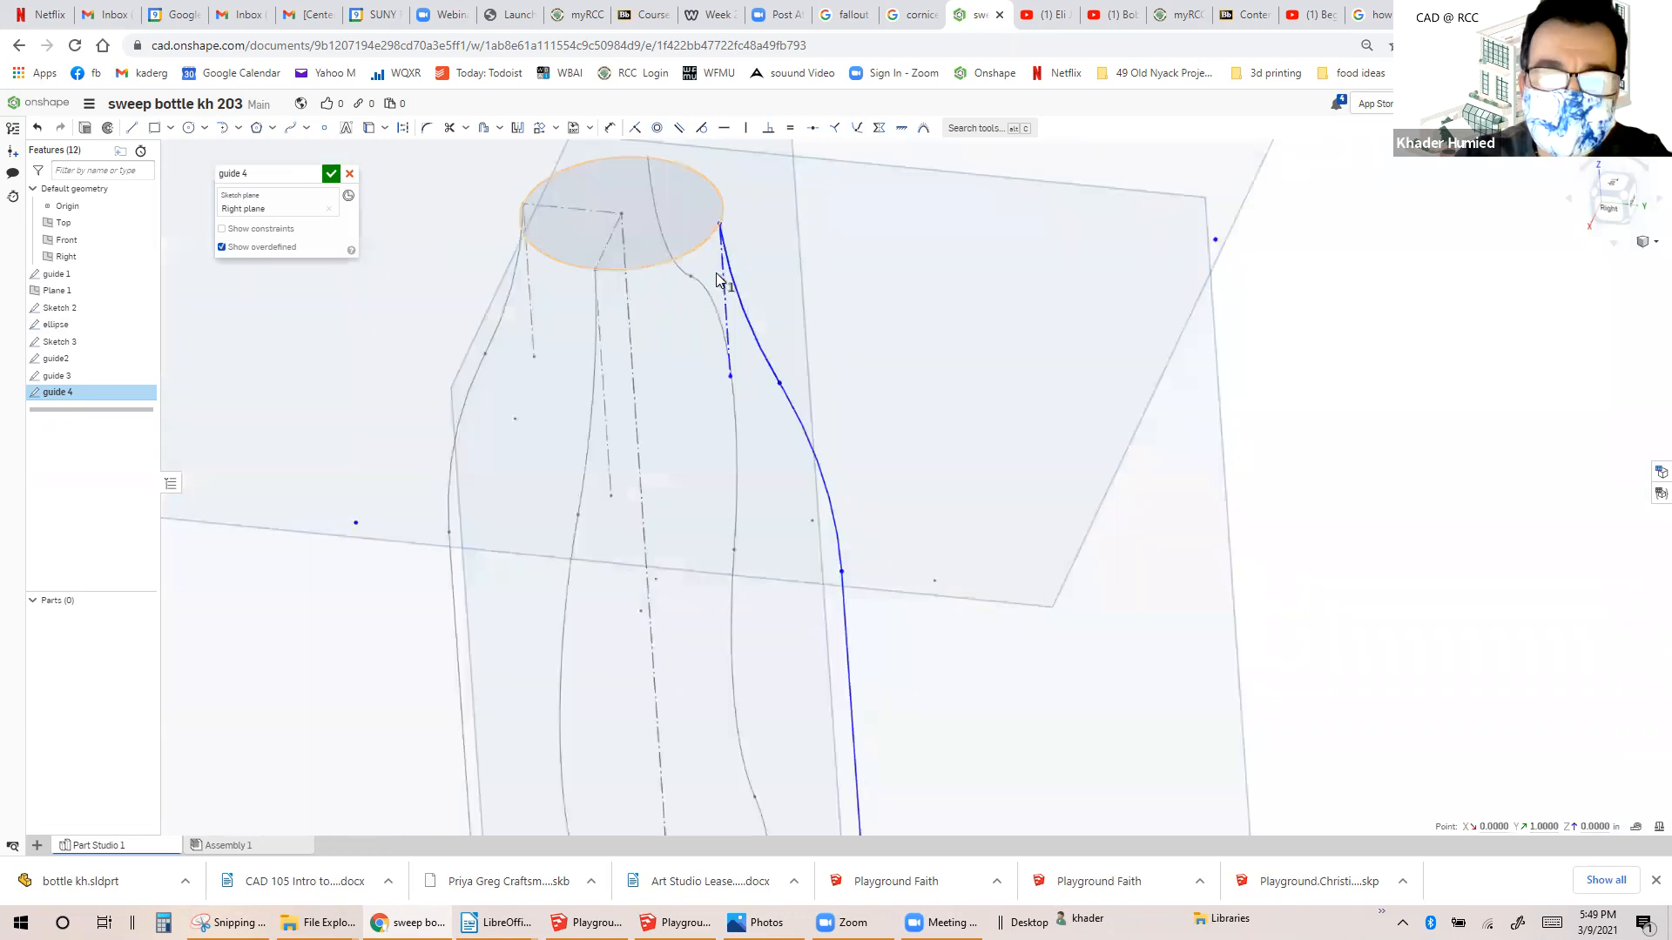
pyautogui.scroll(3, 716, 279)
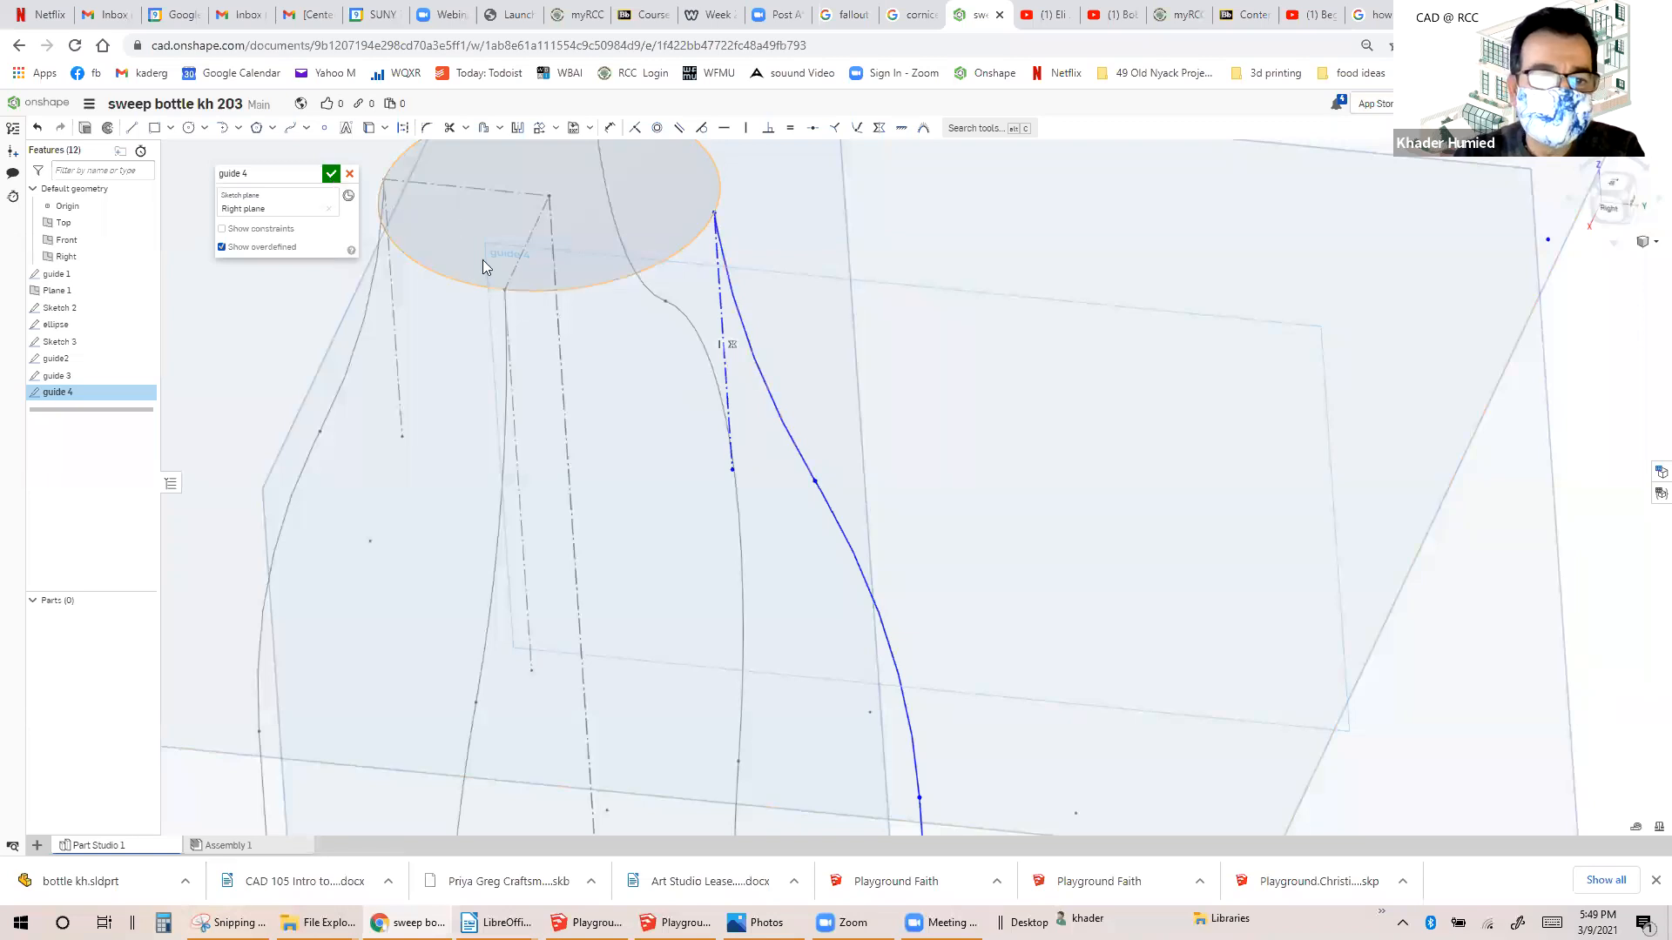
pyautogui.press('Return')
# Start a new solid loft with the base ellipse and the Sketch 3 neck circle as its profiles.
pyautogui.scroll(-10, 744, 354)
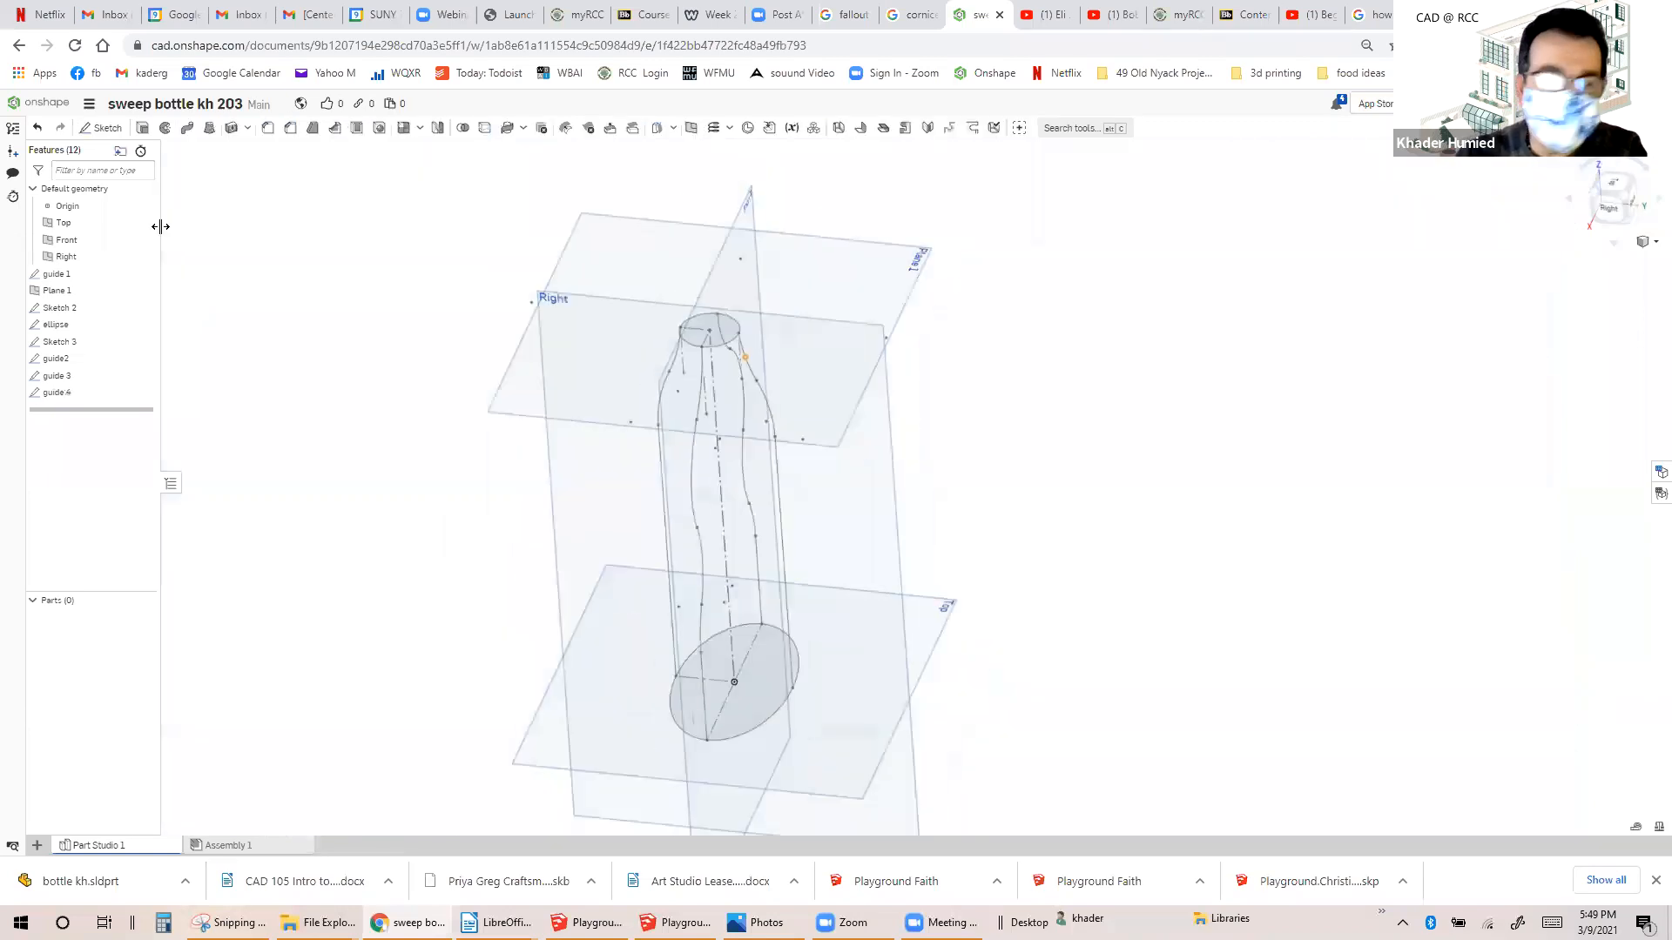
pyautogui.click(210, 132)
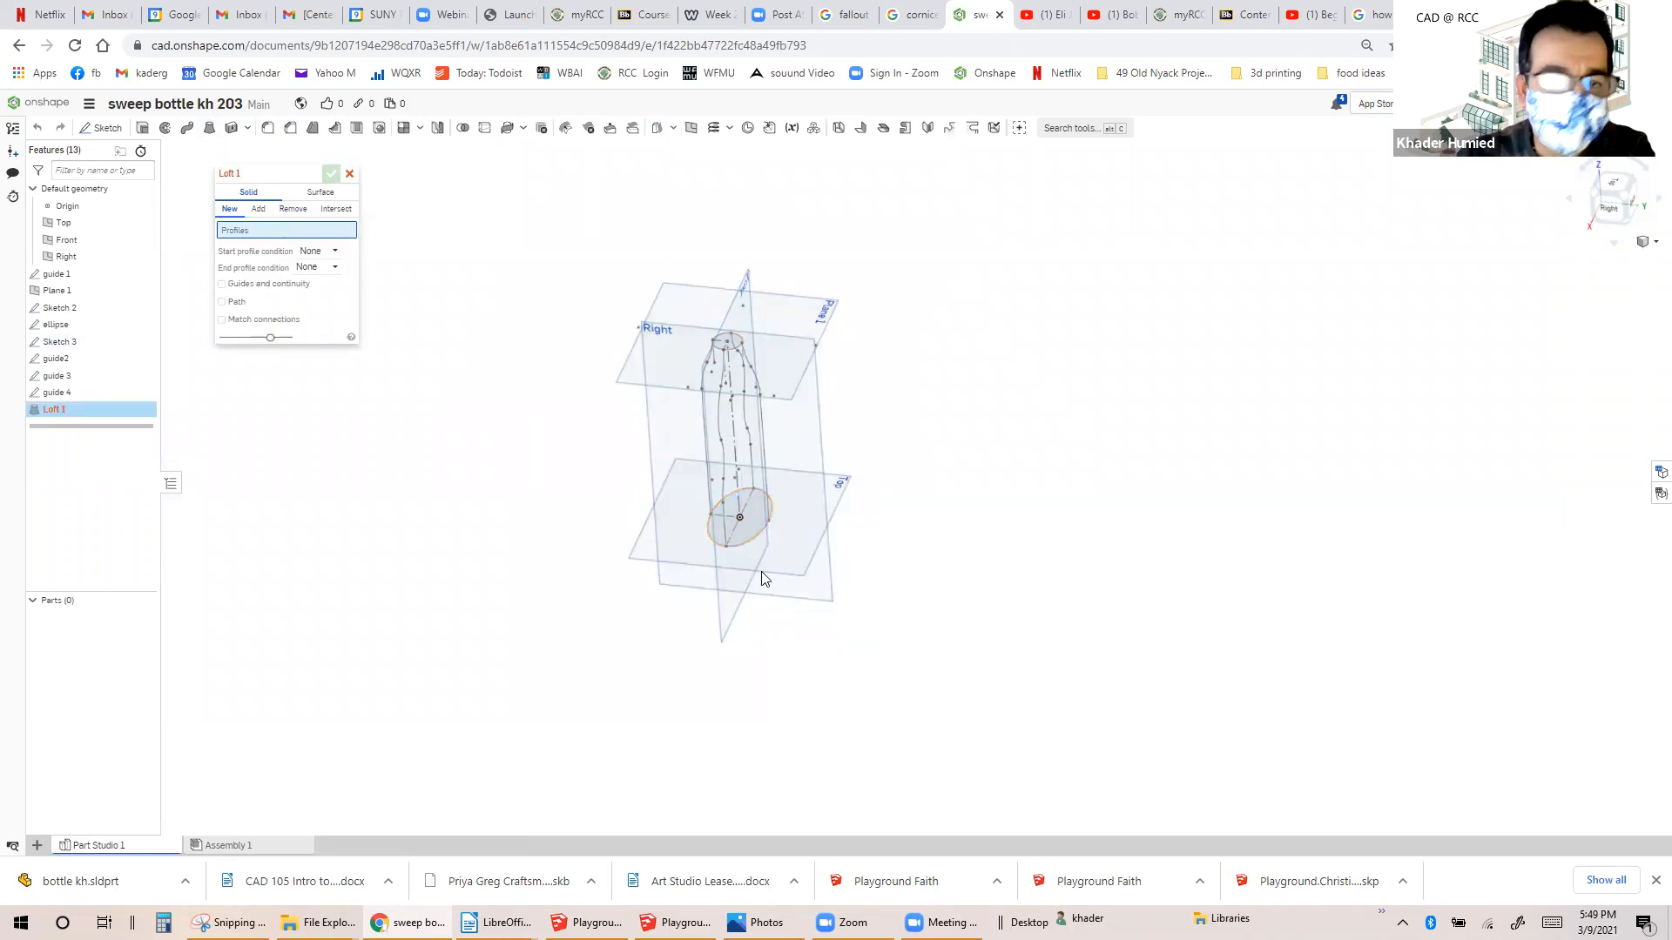
pyautogui.click(751, 540)
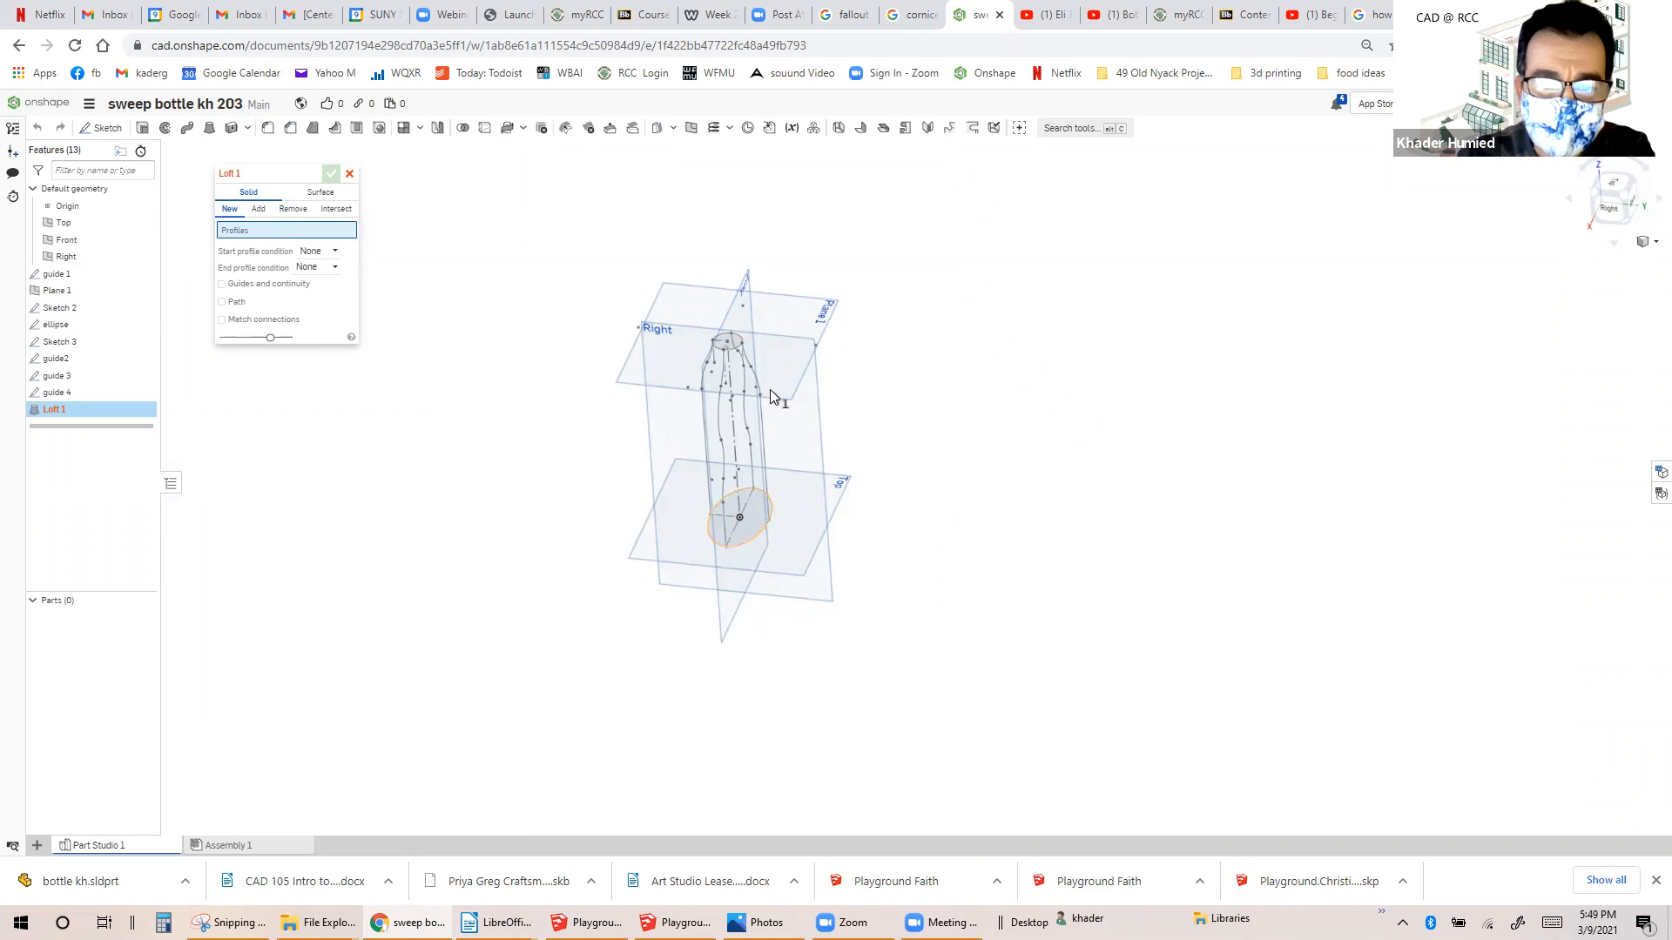
pyautogui.click(730, 348)
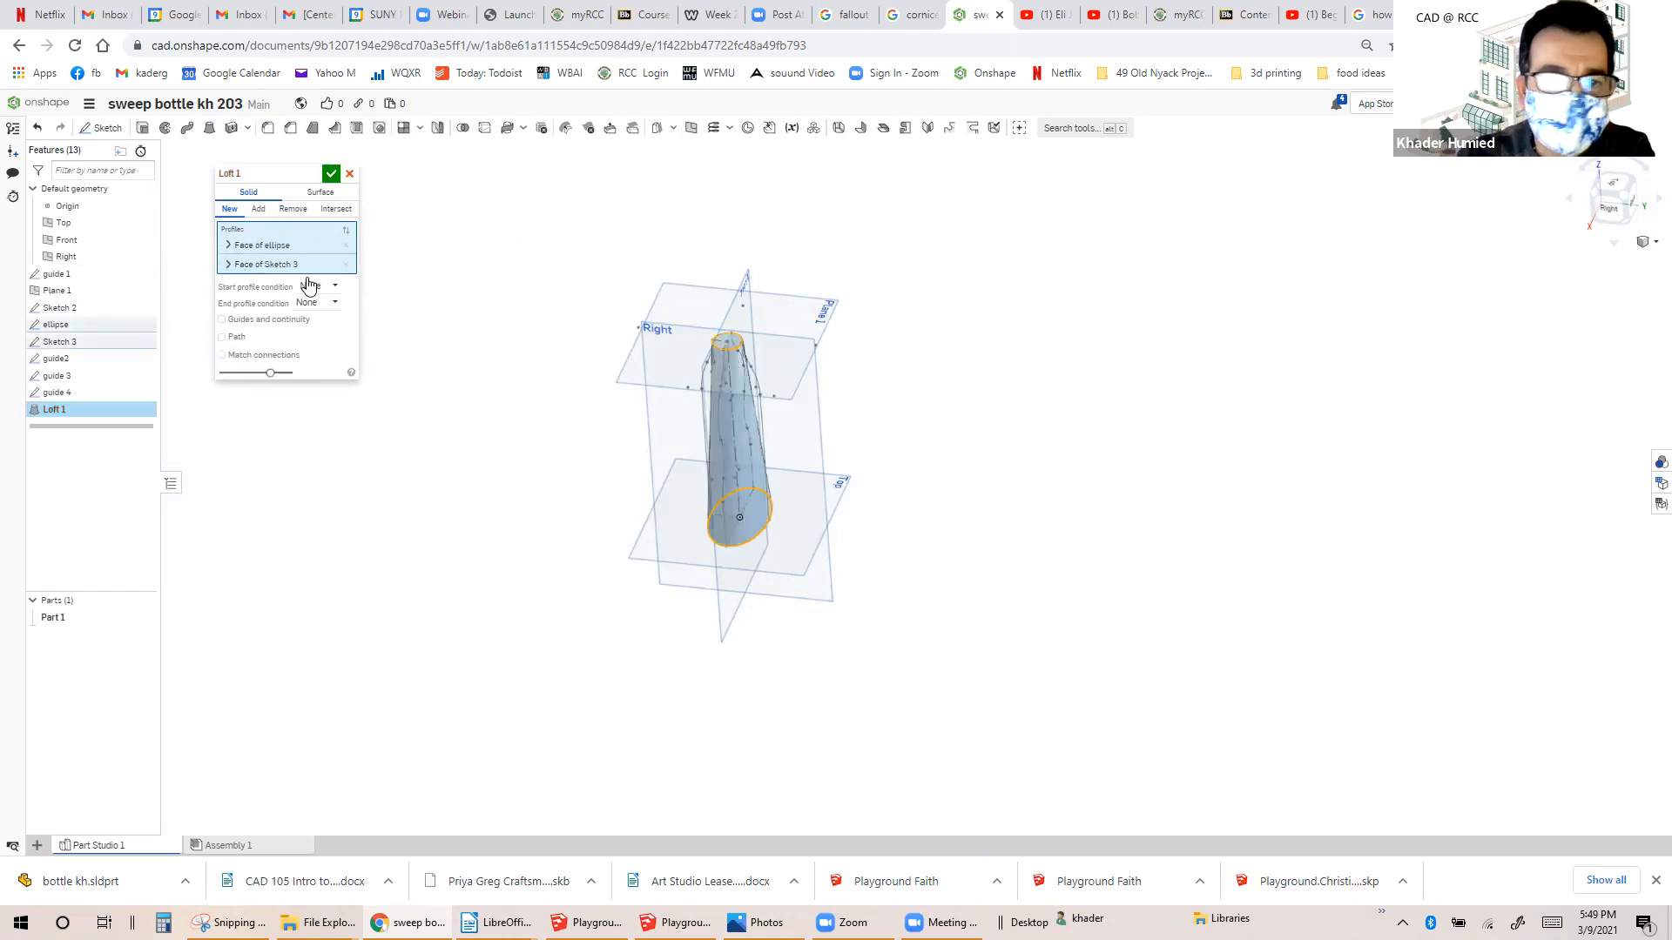
# Enable guides and continuity, add guides 1 to 4 as the loft's guides, and accept the loft.
pyautogui.click(222, 319)
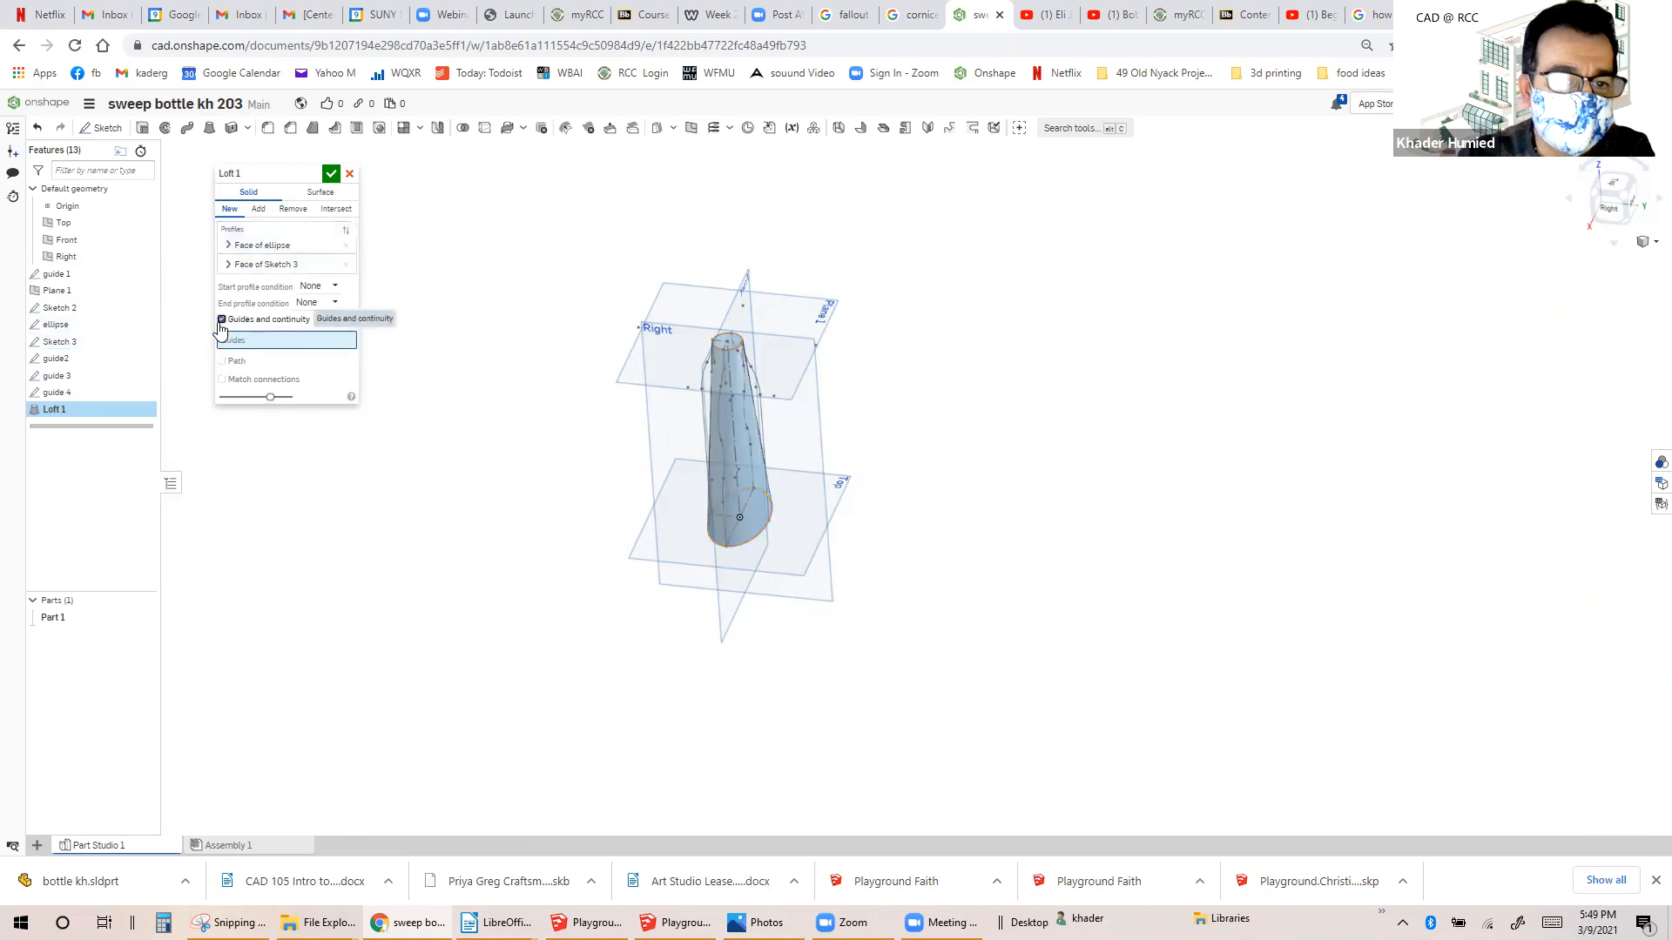
pyautogui.click(61, 275)
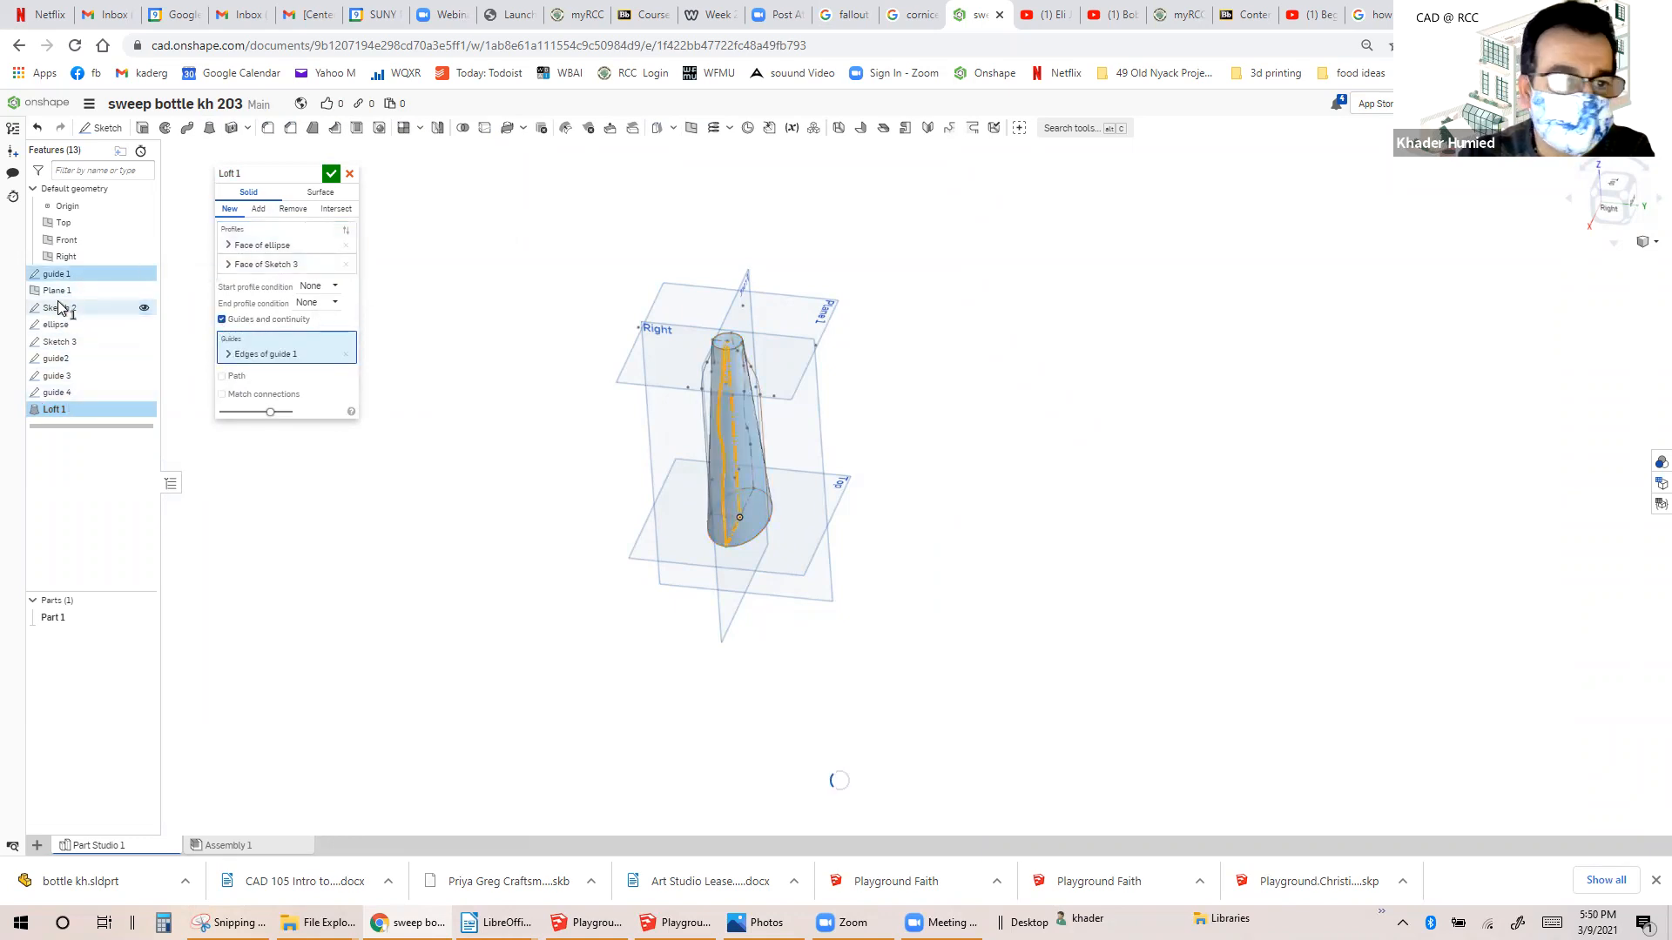
pyautogui.click(61, 359)
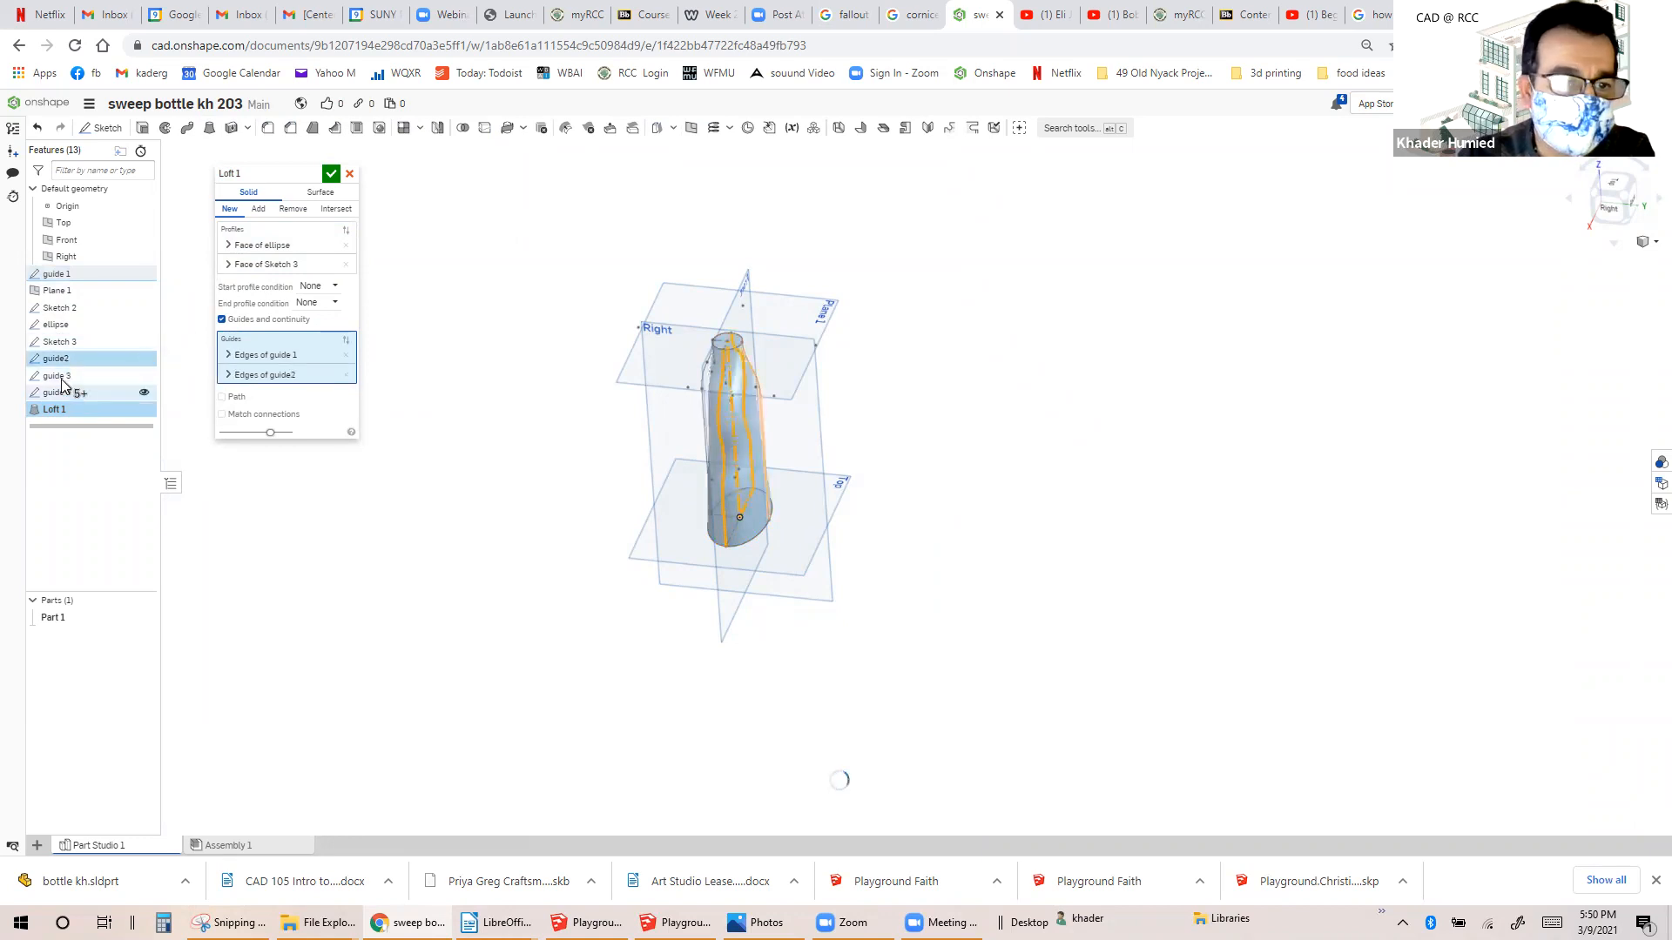
pyautogui.click(62, 379)
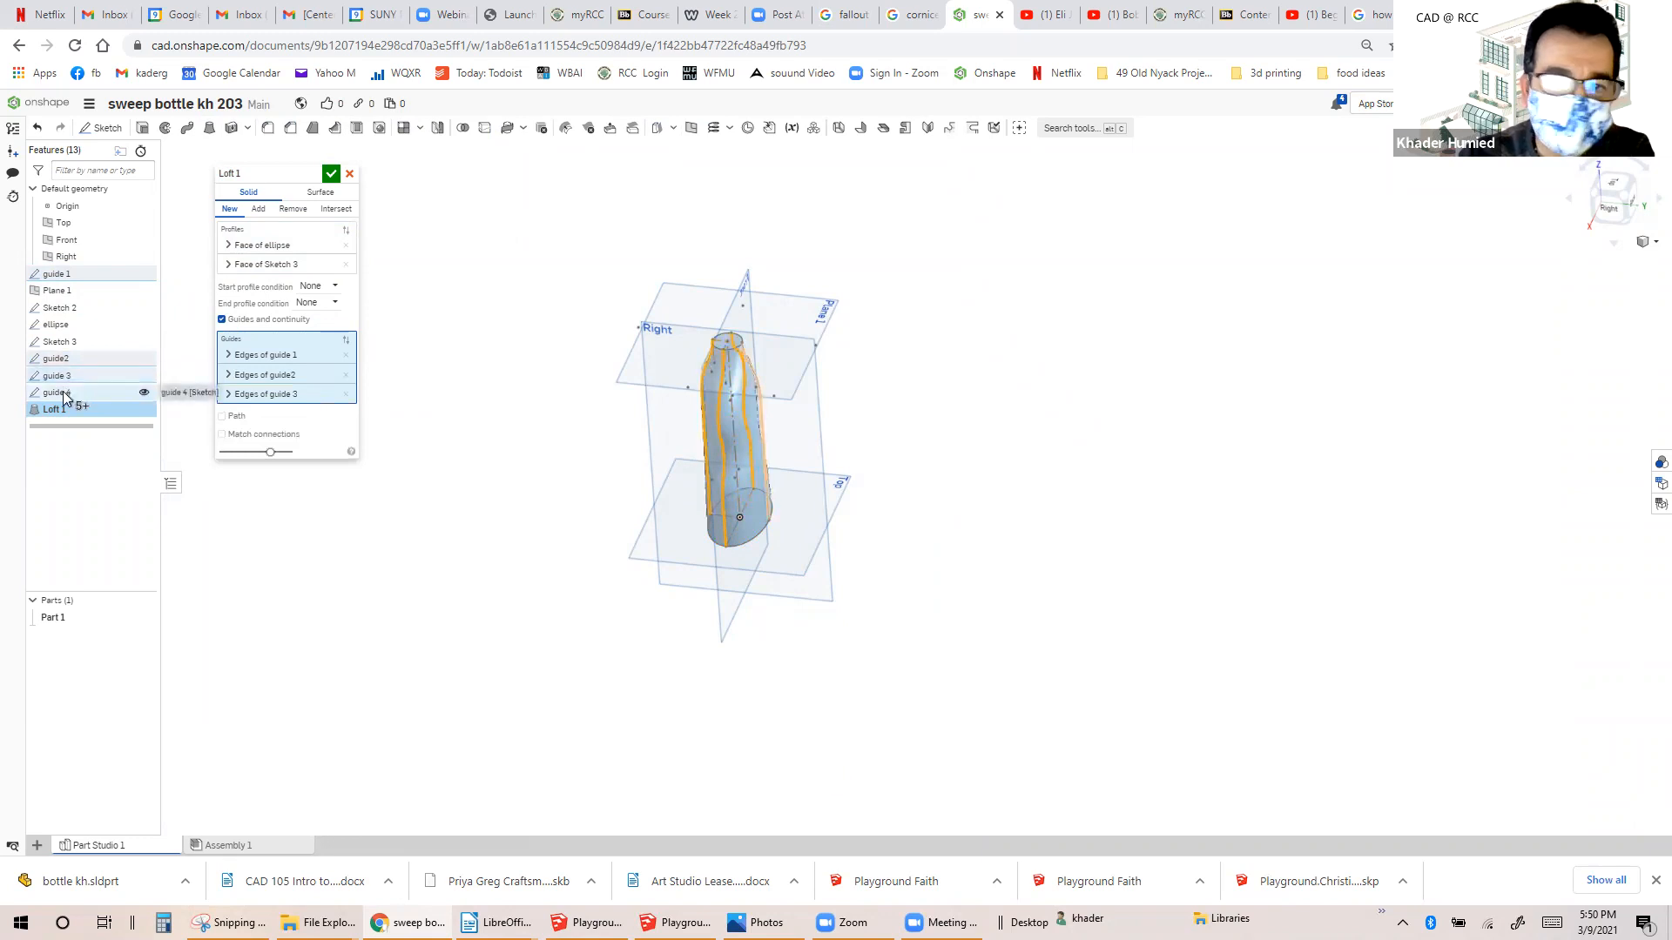
pyautogui.click(331, 173)
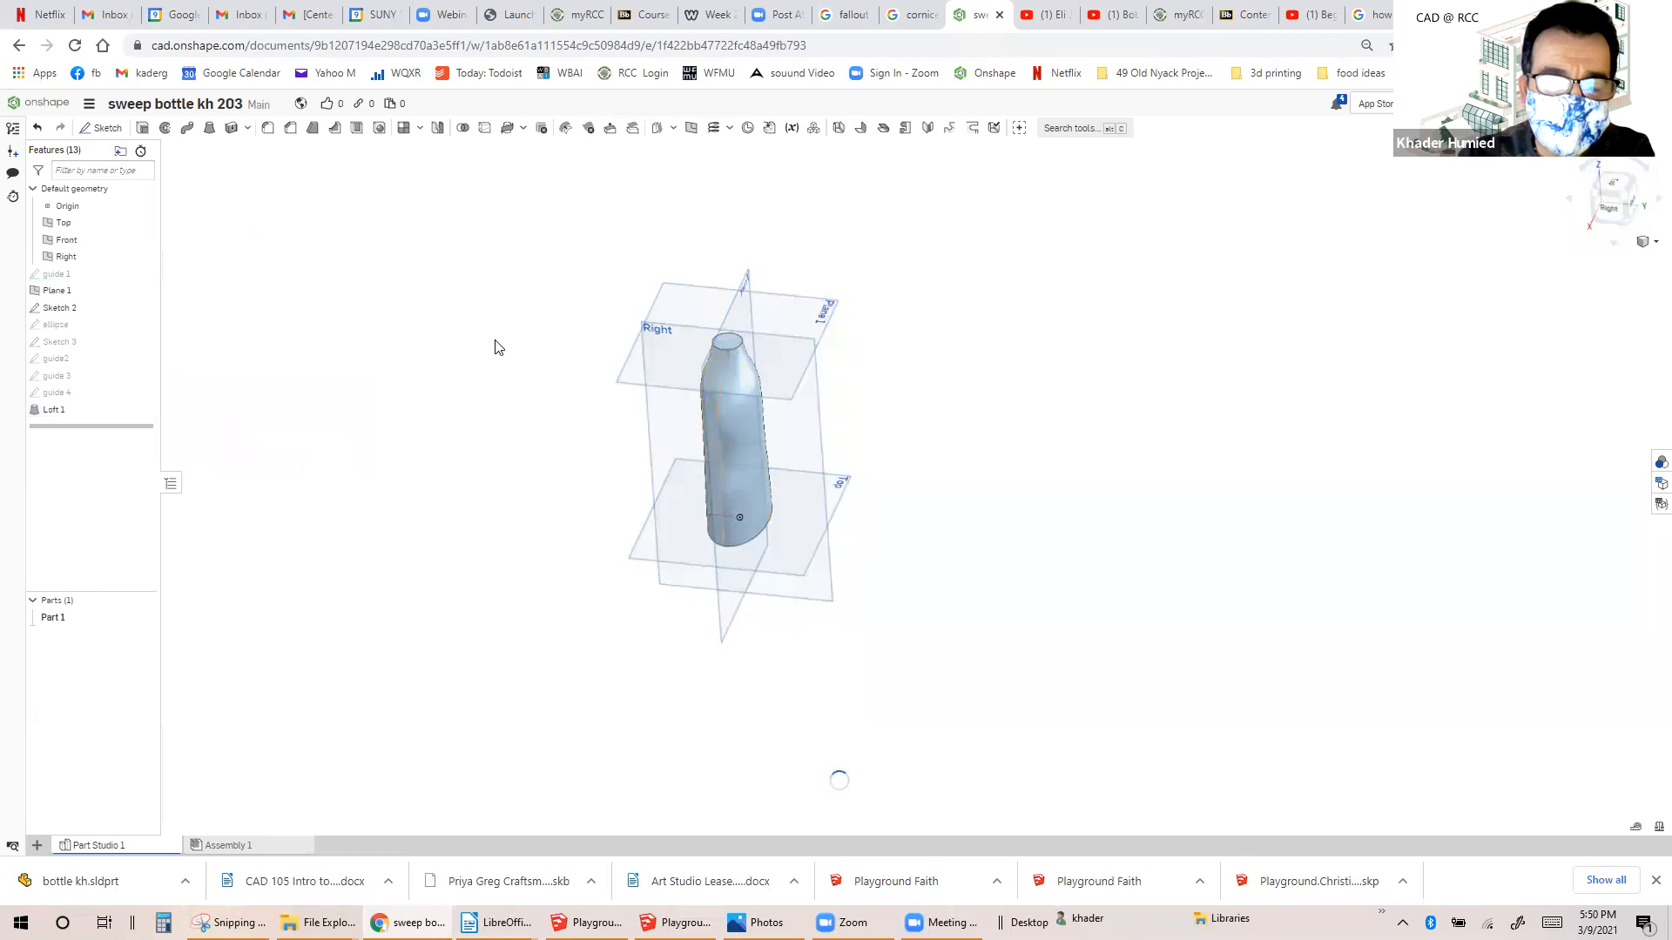
# Start a fillet on the bottom elliptical edge of the lofted bottle and set its radius to 0.25 in.
pyautogui.moveTo(507, 349)
pyautogui.mouseDown(button='right')
pyautogui.moveTo(532, 355)
pyautogui.moveTo(597, 304)
pyautogui.moveTo(429, 254)
pyautogui.moveTo(280, 291)
pyautogui.moveTo(261, 269)
pyautogui.moveTo(679, 463)
pyautogui.moveTo(859, 478)
pyautogui.moveTo(727, 486)
pyautogui.moveTo(739, 498)
pyautogui.moveTo(751, 451)
pyautogui.mouseUp(button='right')
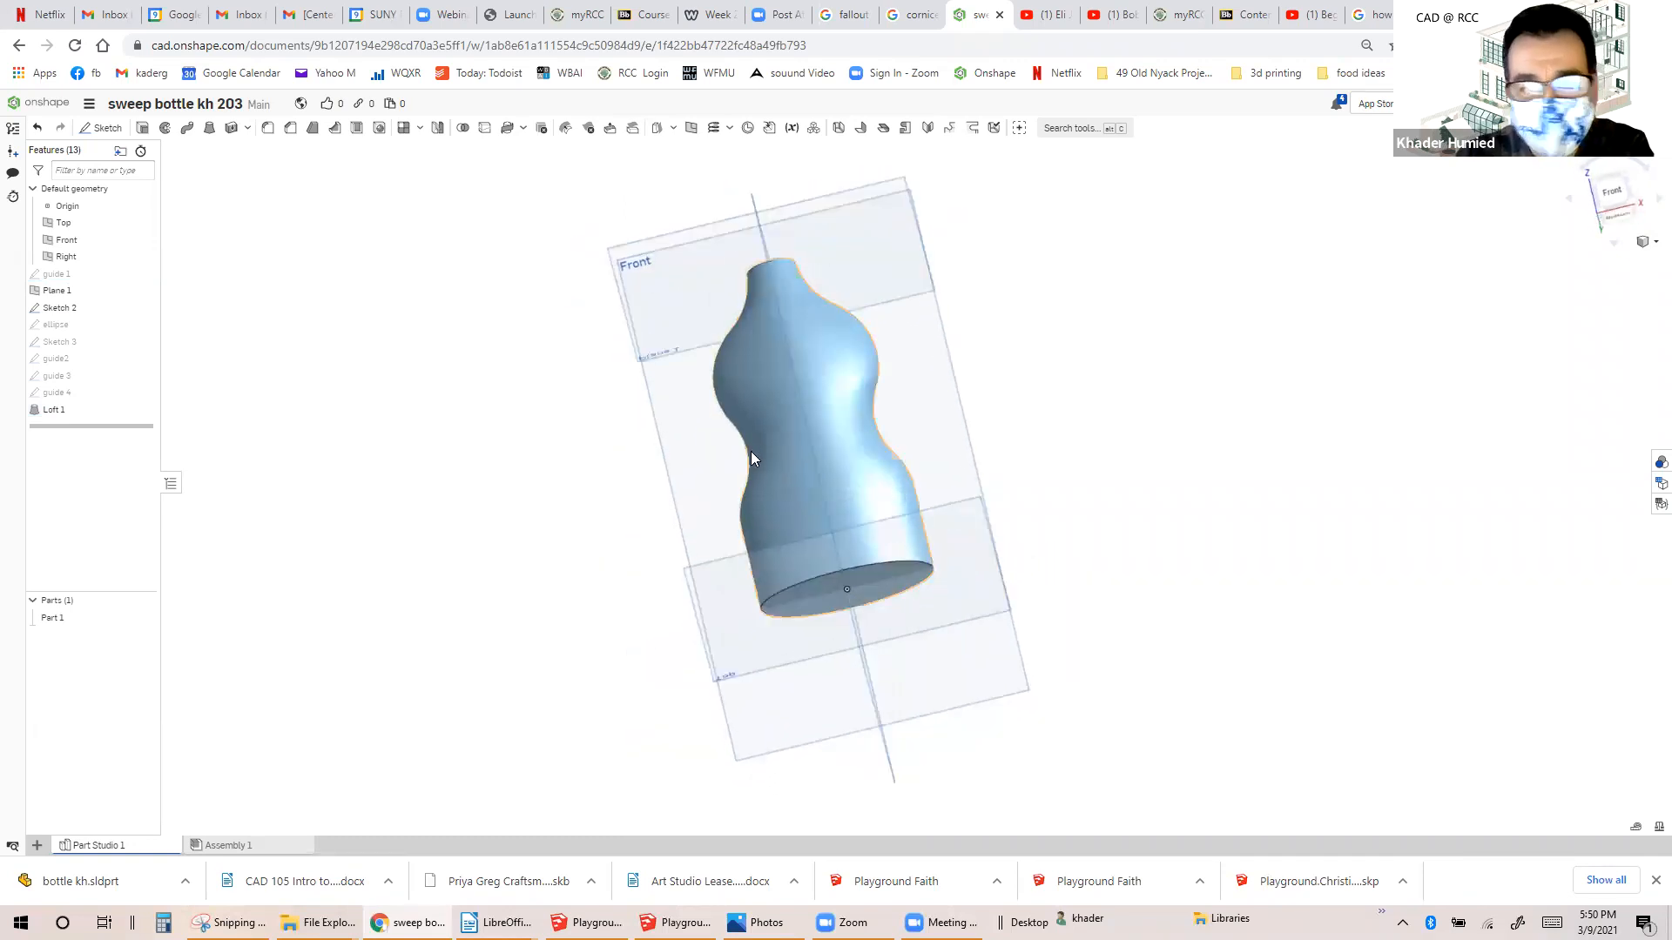
pyautogui.click(883, 567)
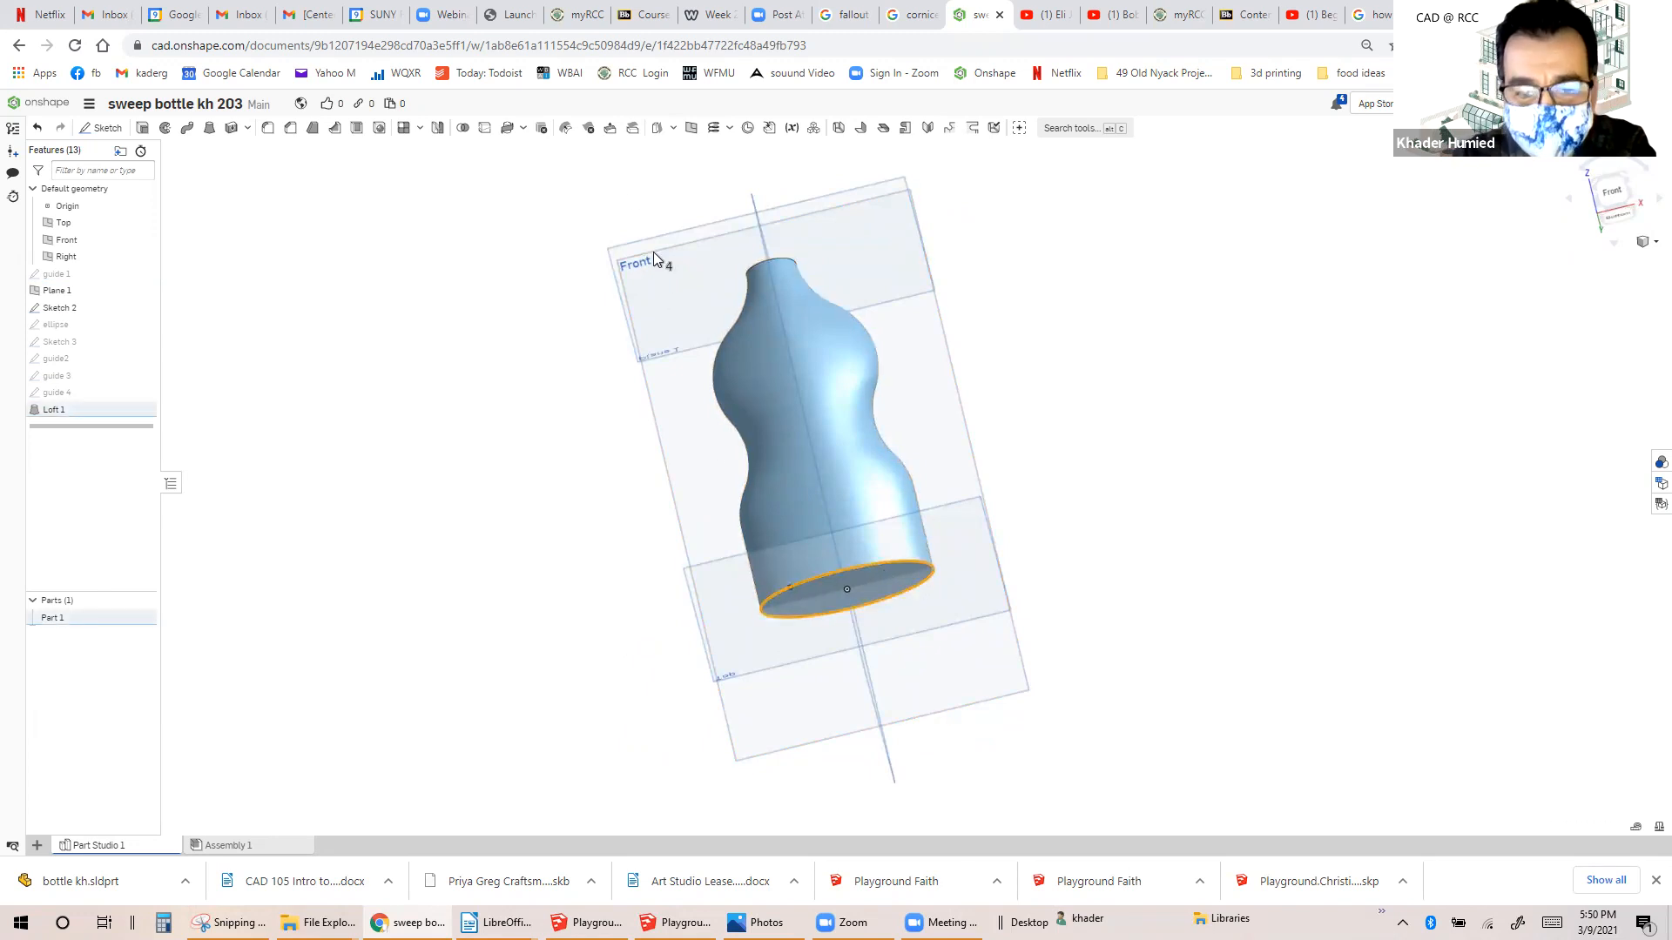
pyautogui.click(268, 129)
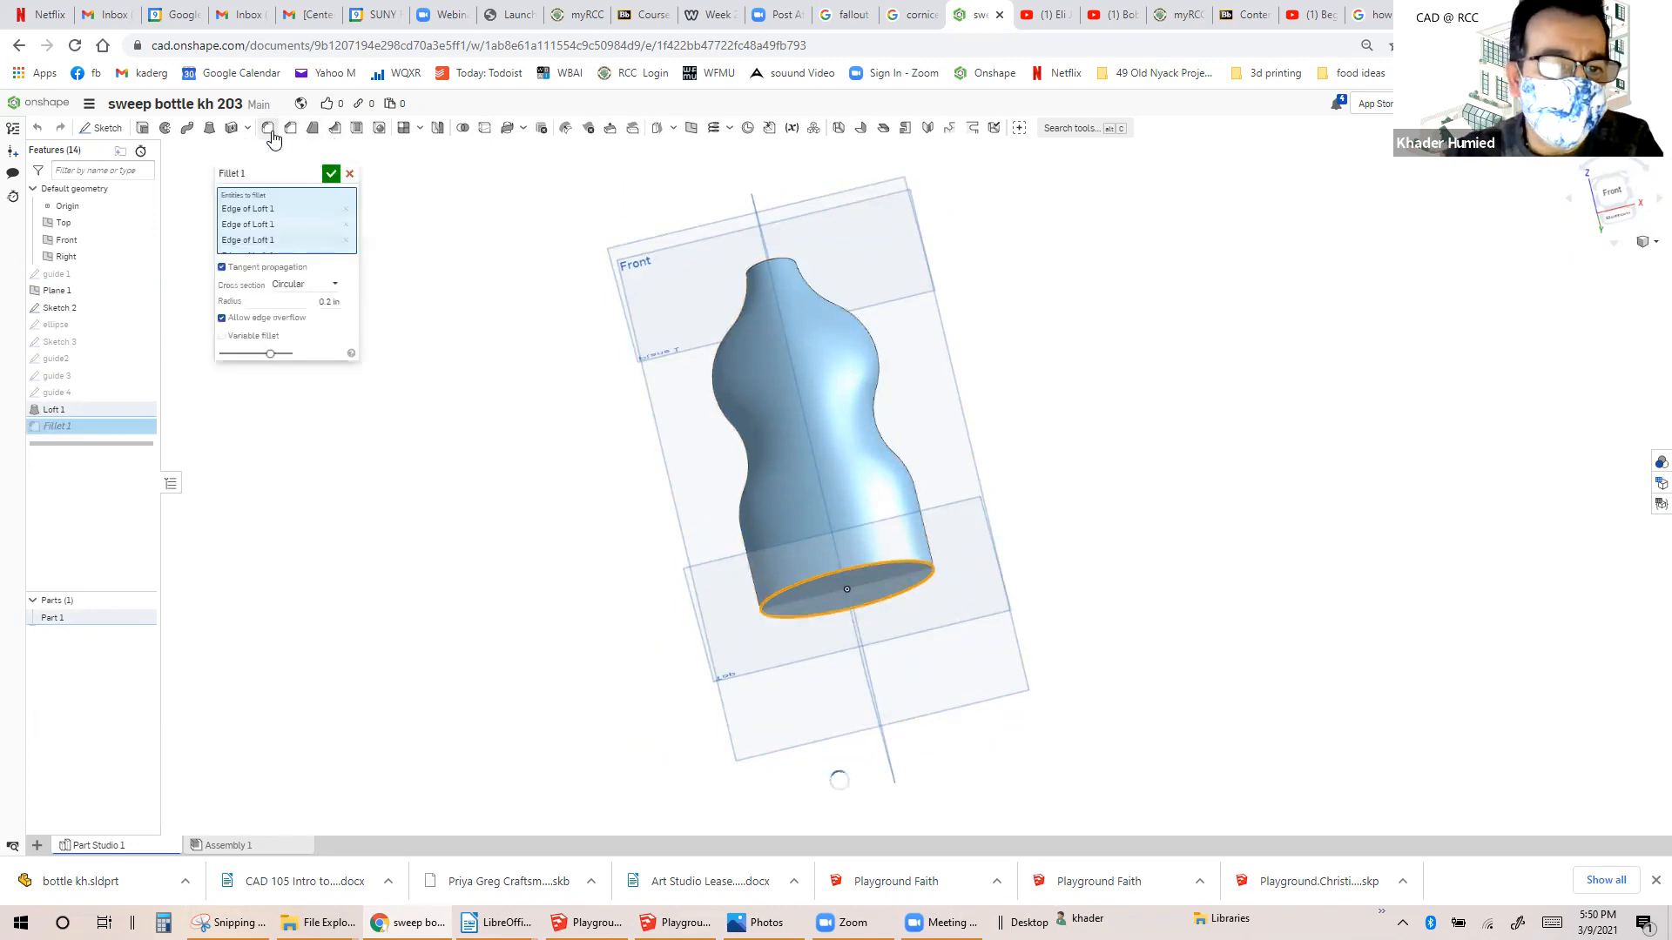
pyautogui.click(335, 285)
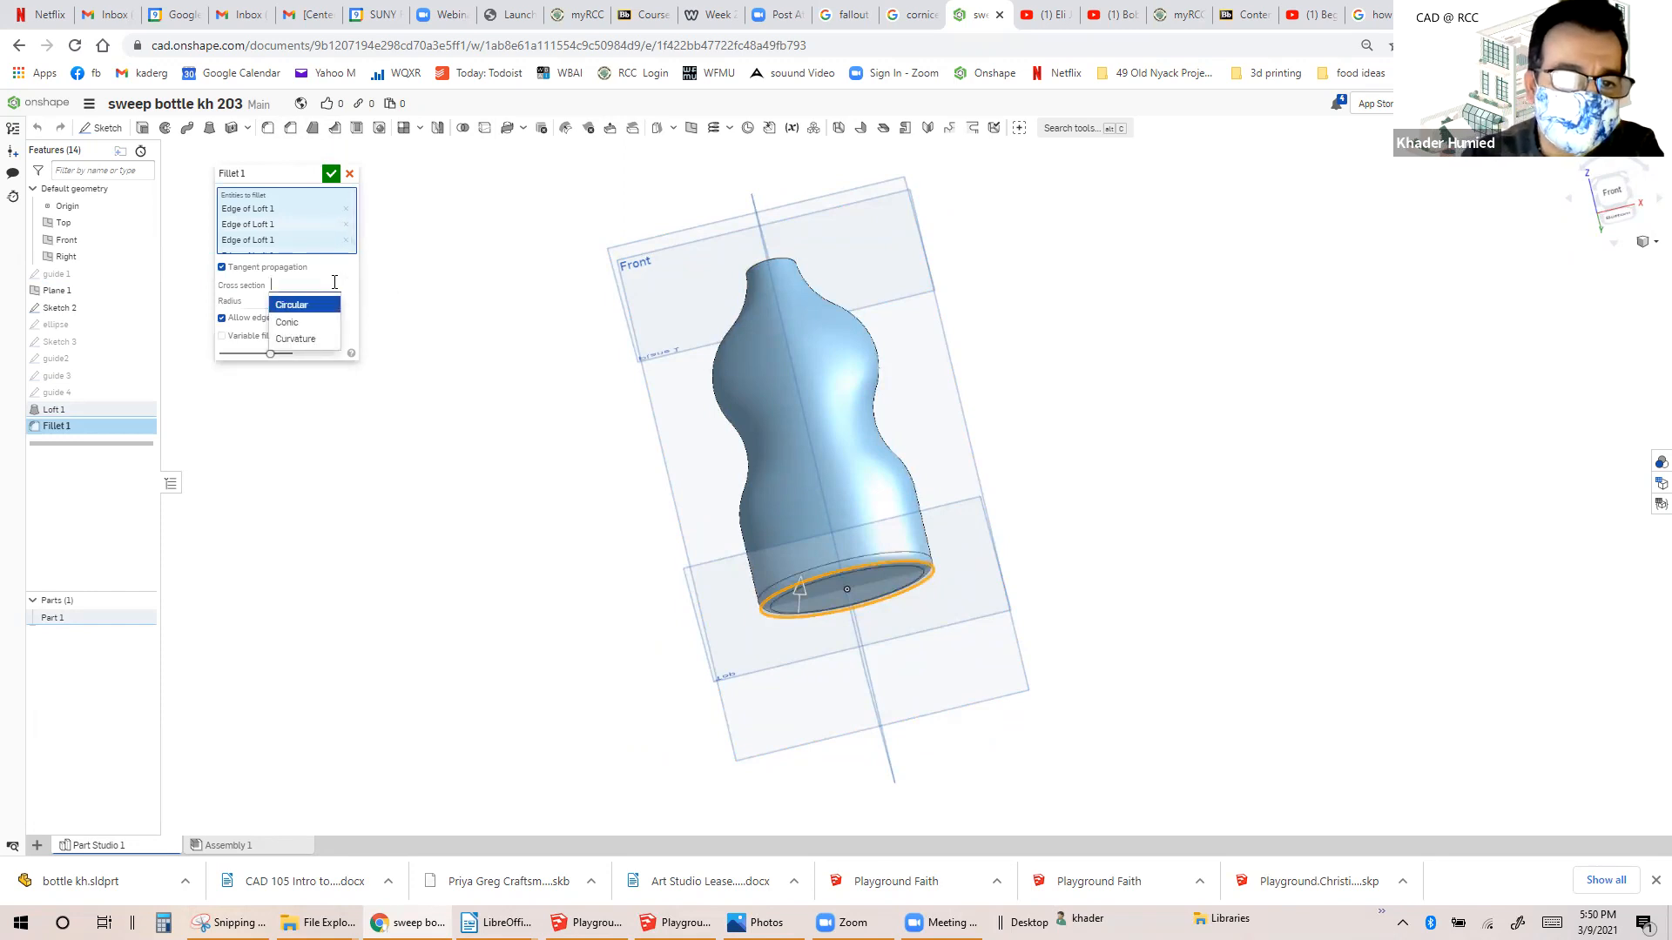
pyautogui.click(390, 270)
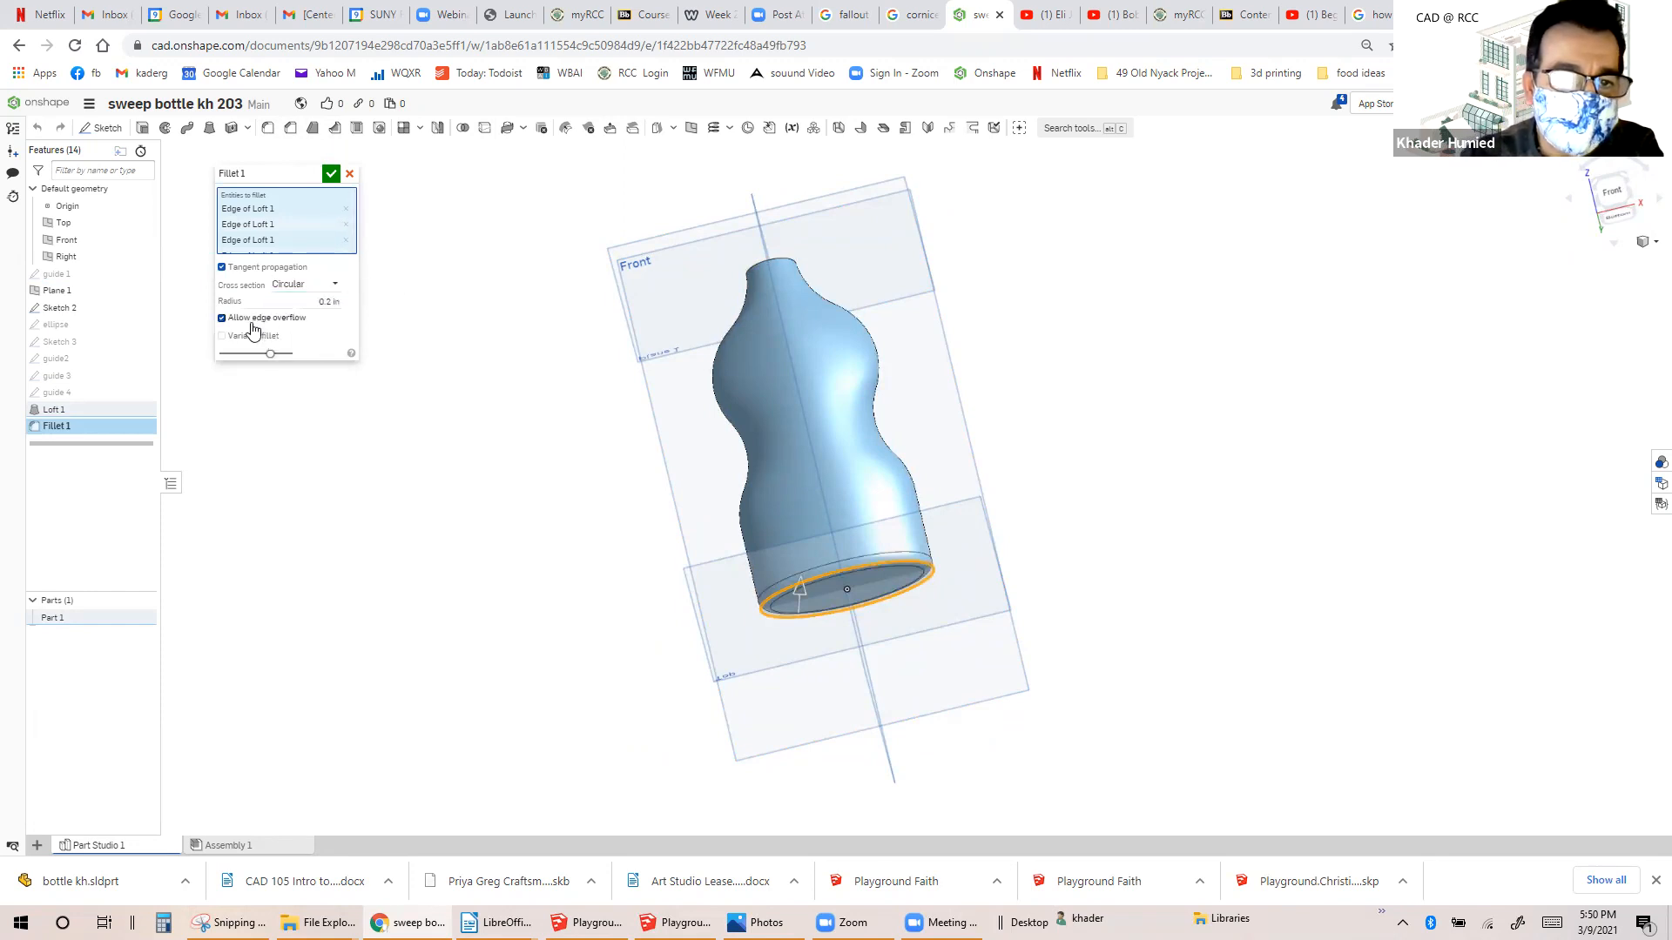
pyautogui.click(327, 302)
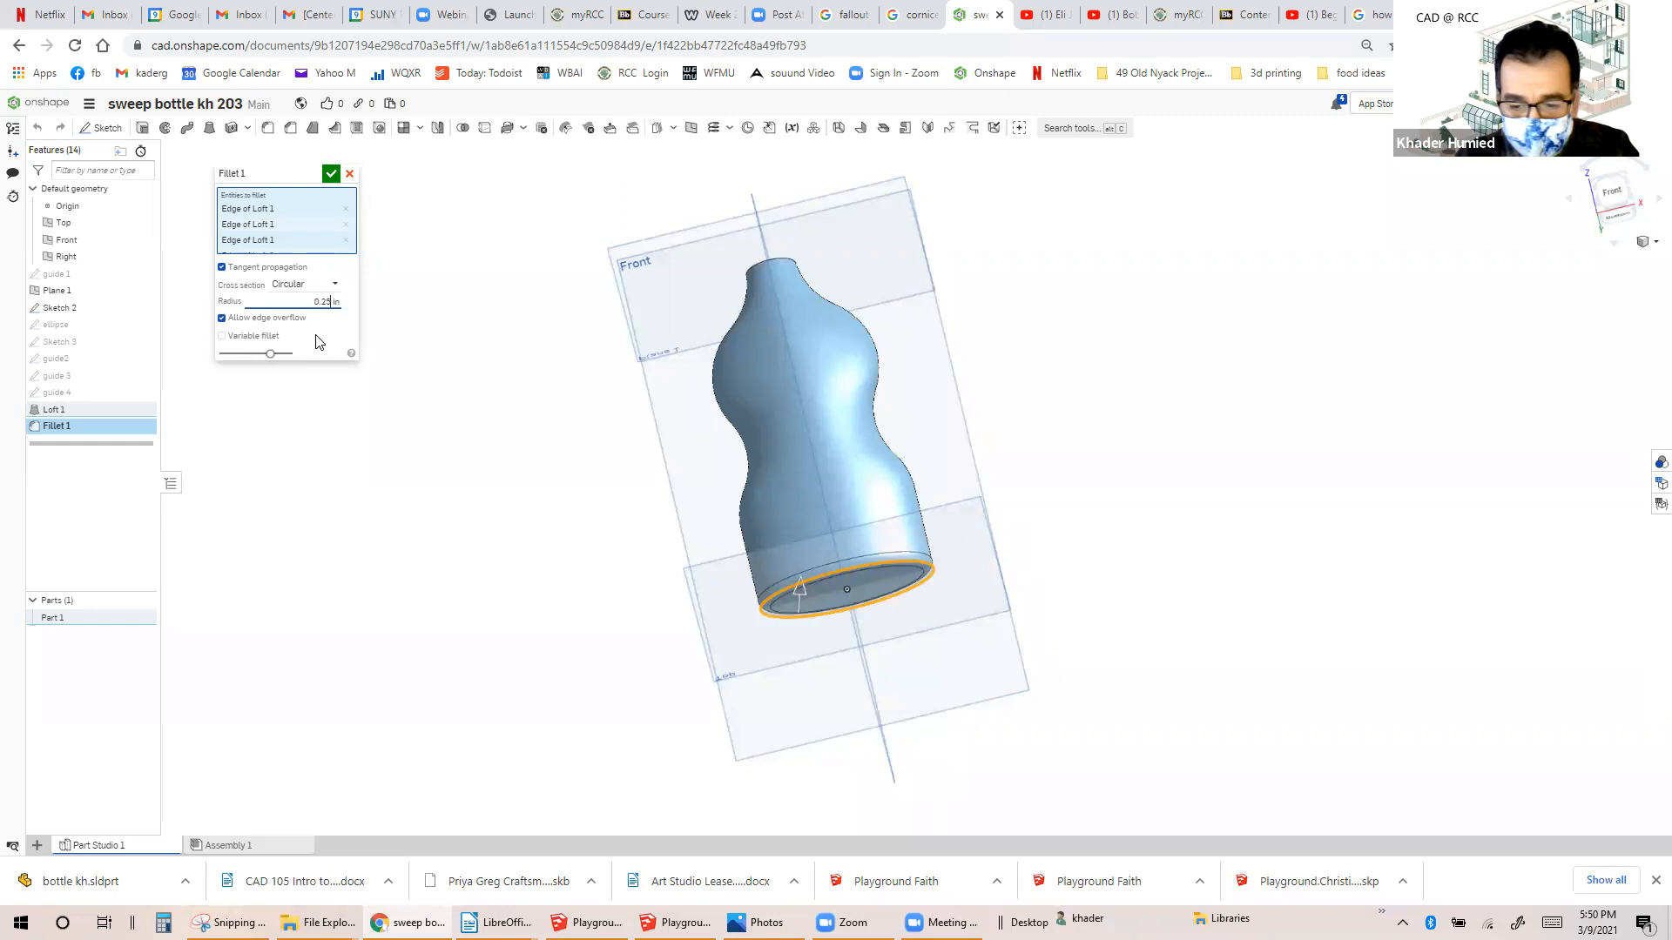
pyautogui.moveTo(623, 410); pyautogui.dragTo(648, 667, button='right')
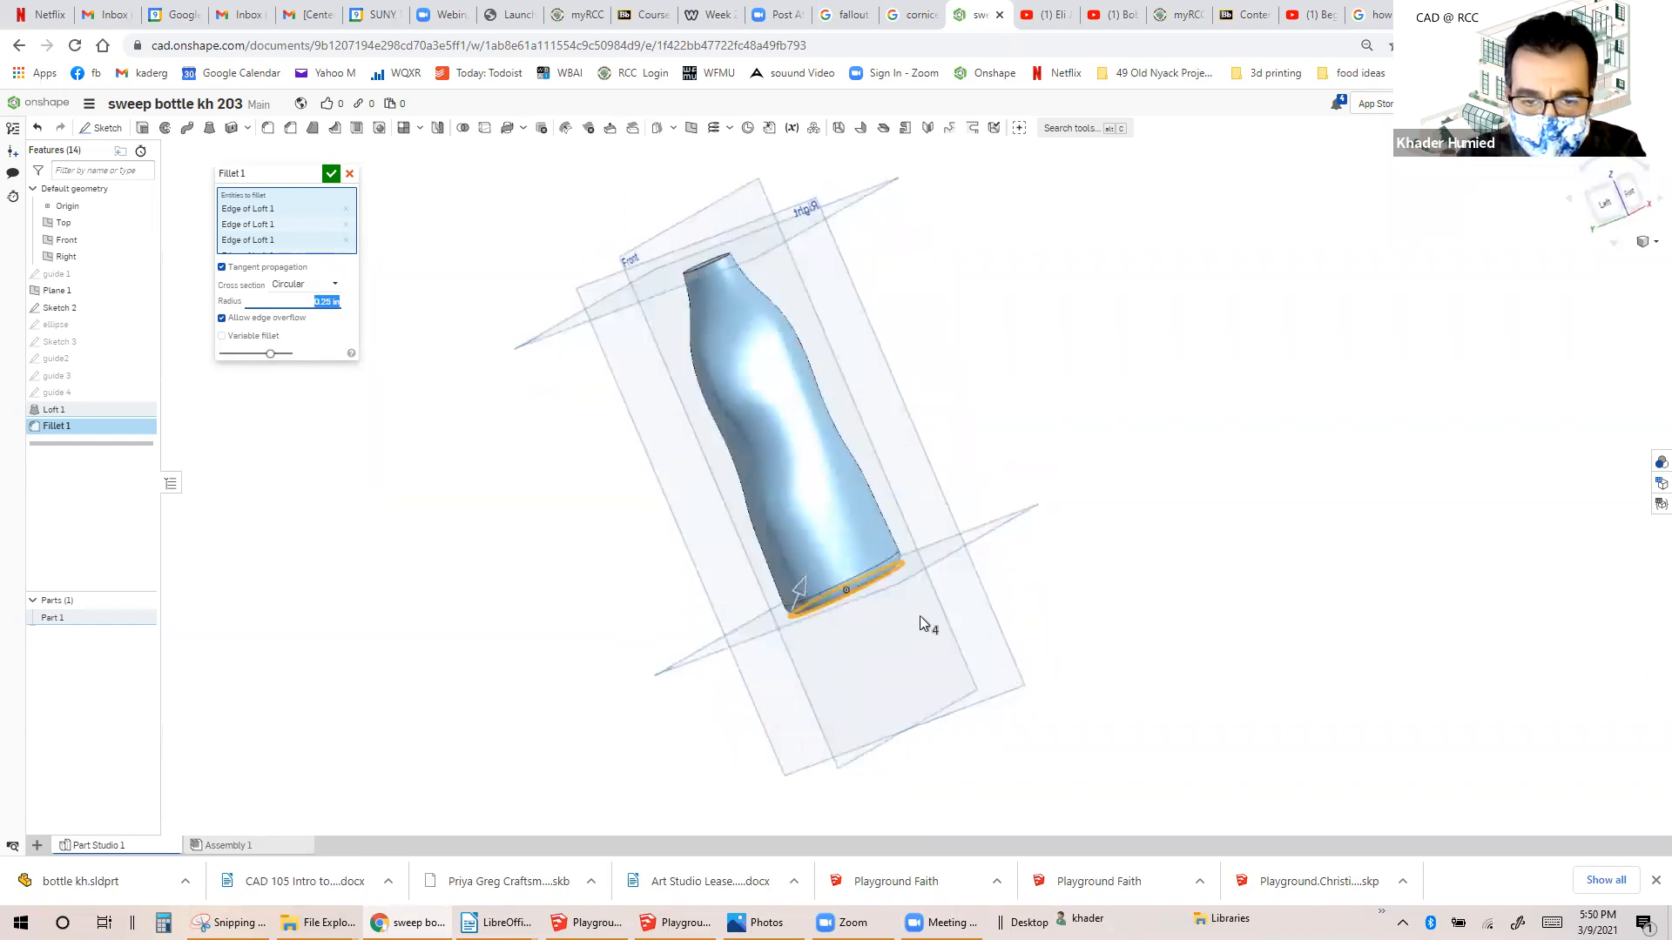
pyautogui.scroll(5, 936, 601)
pyautogui.moveTo(957, 551); pyautogui.dragTo(780, 367, button='right')
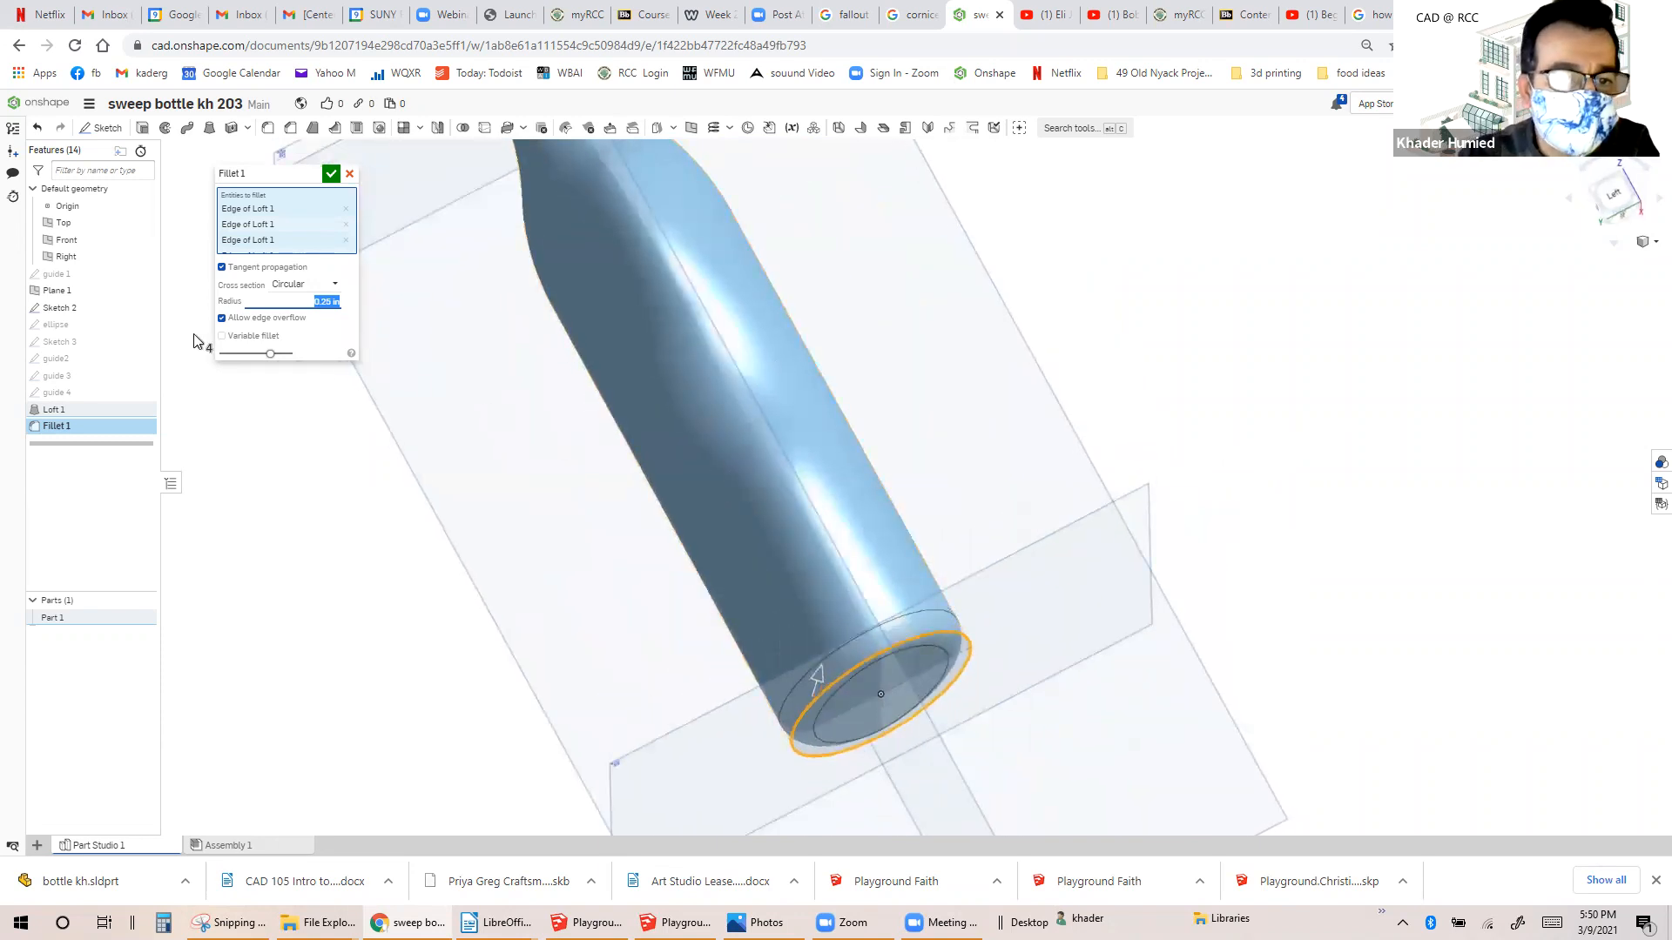
# Make the bottom fillet variable, add the Sketch 2 vertex with a 0.25 in radius, and accept the fillet.
pyautogui.click(247, 342)
pyautogui.scroll(-3, 880, 399)
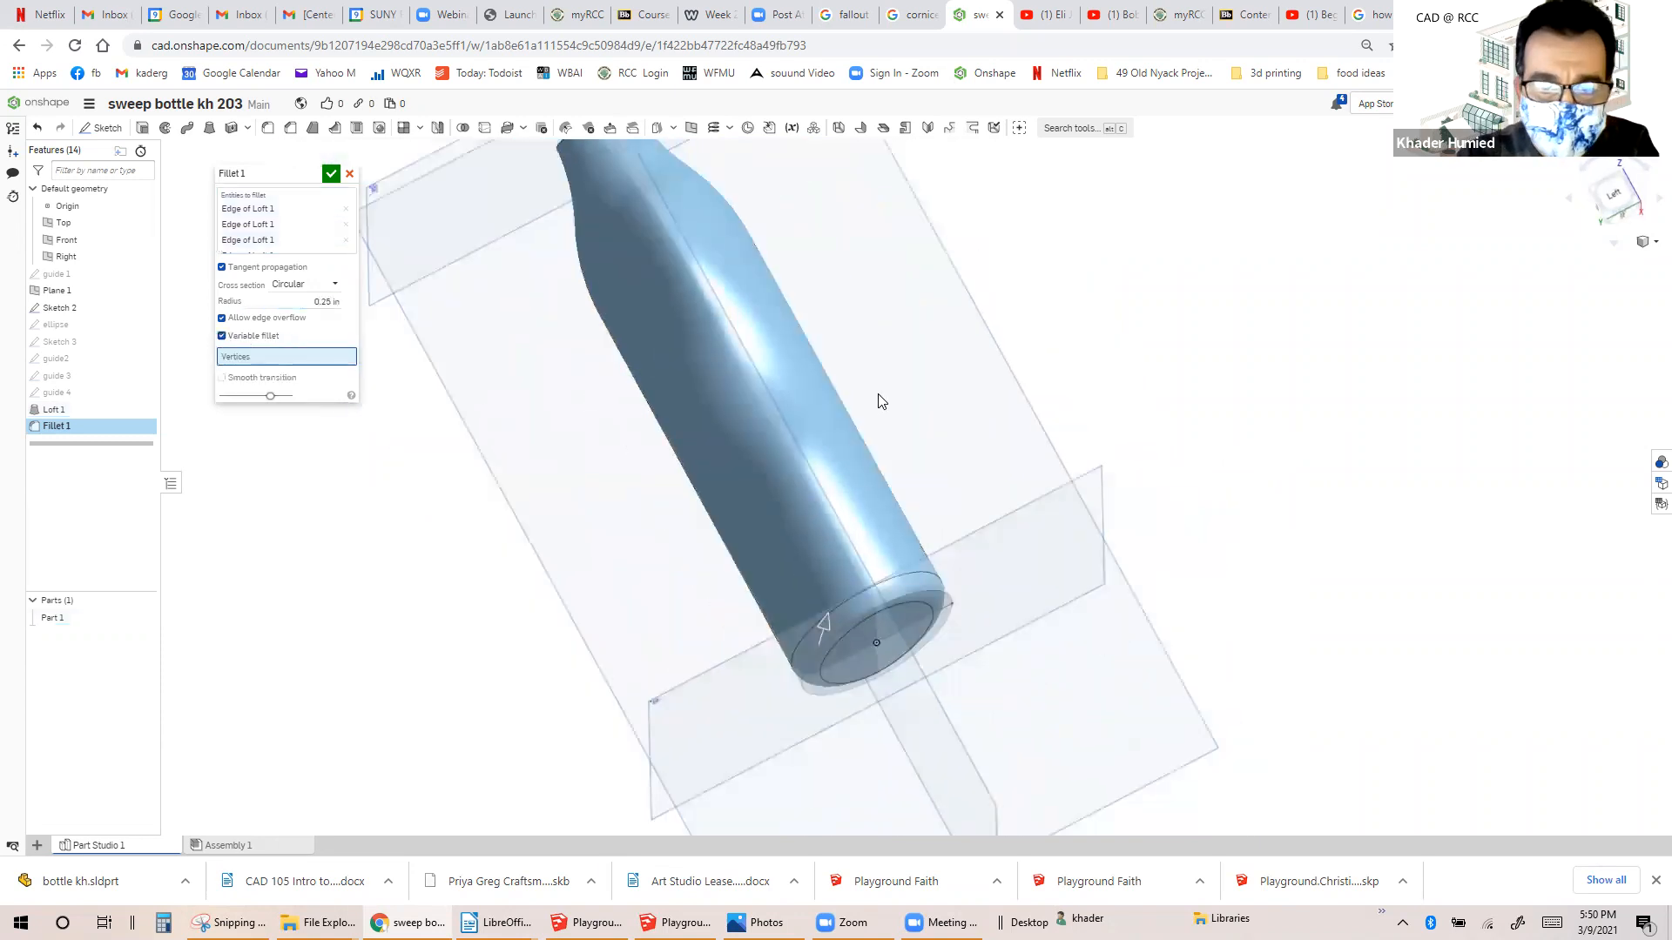
pyautogui.moveTo(899, 578); pyautogui.dragTo(876, 592, button='right')
pyautogui.scroll(5, 926, 522)
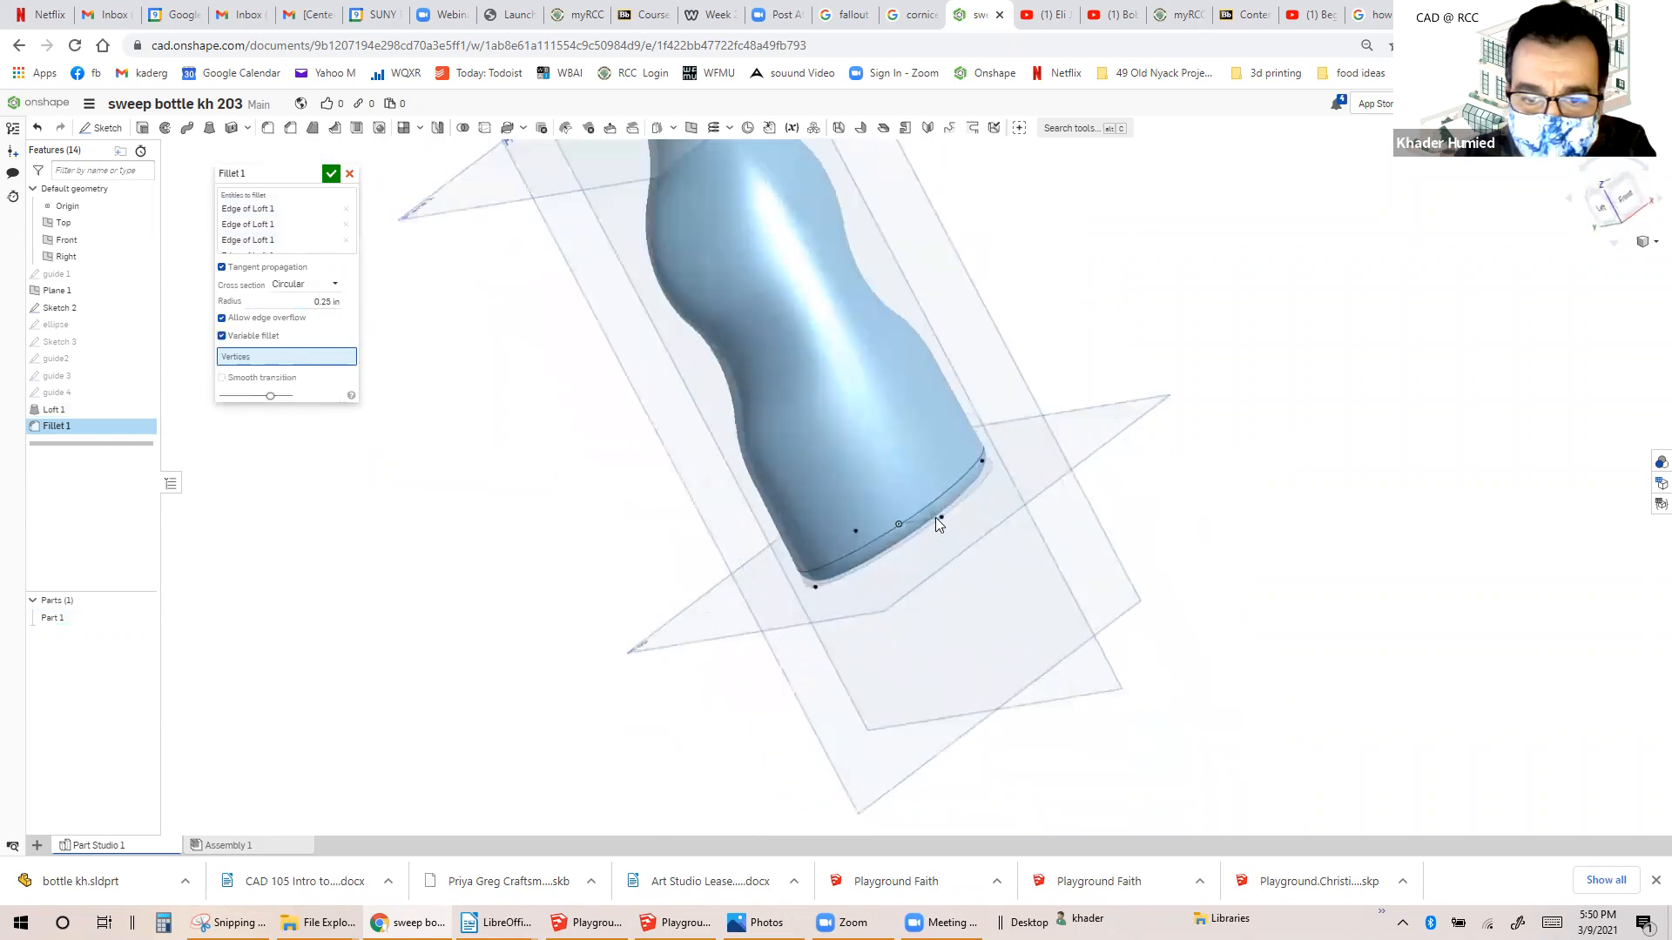
pyautogui.scroll(2, 950, 514)
pyautogui.click(951, 514)
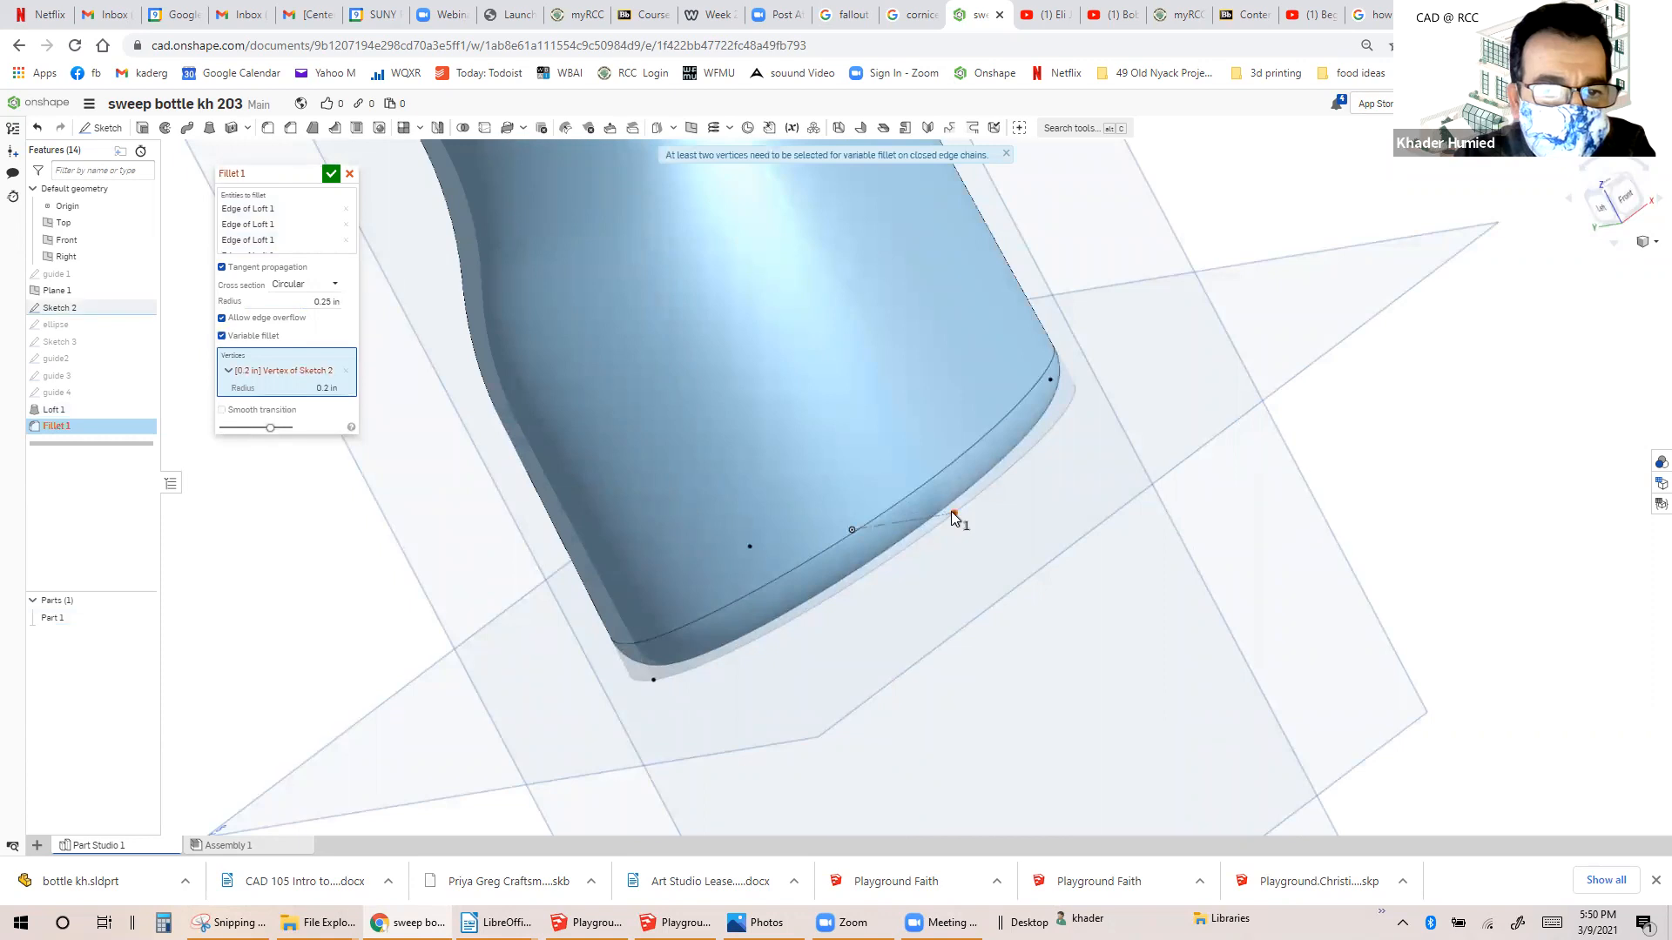
pyautogui.doubleClick(328, 387)
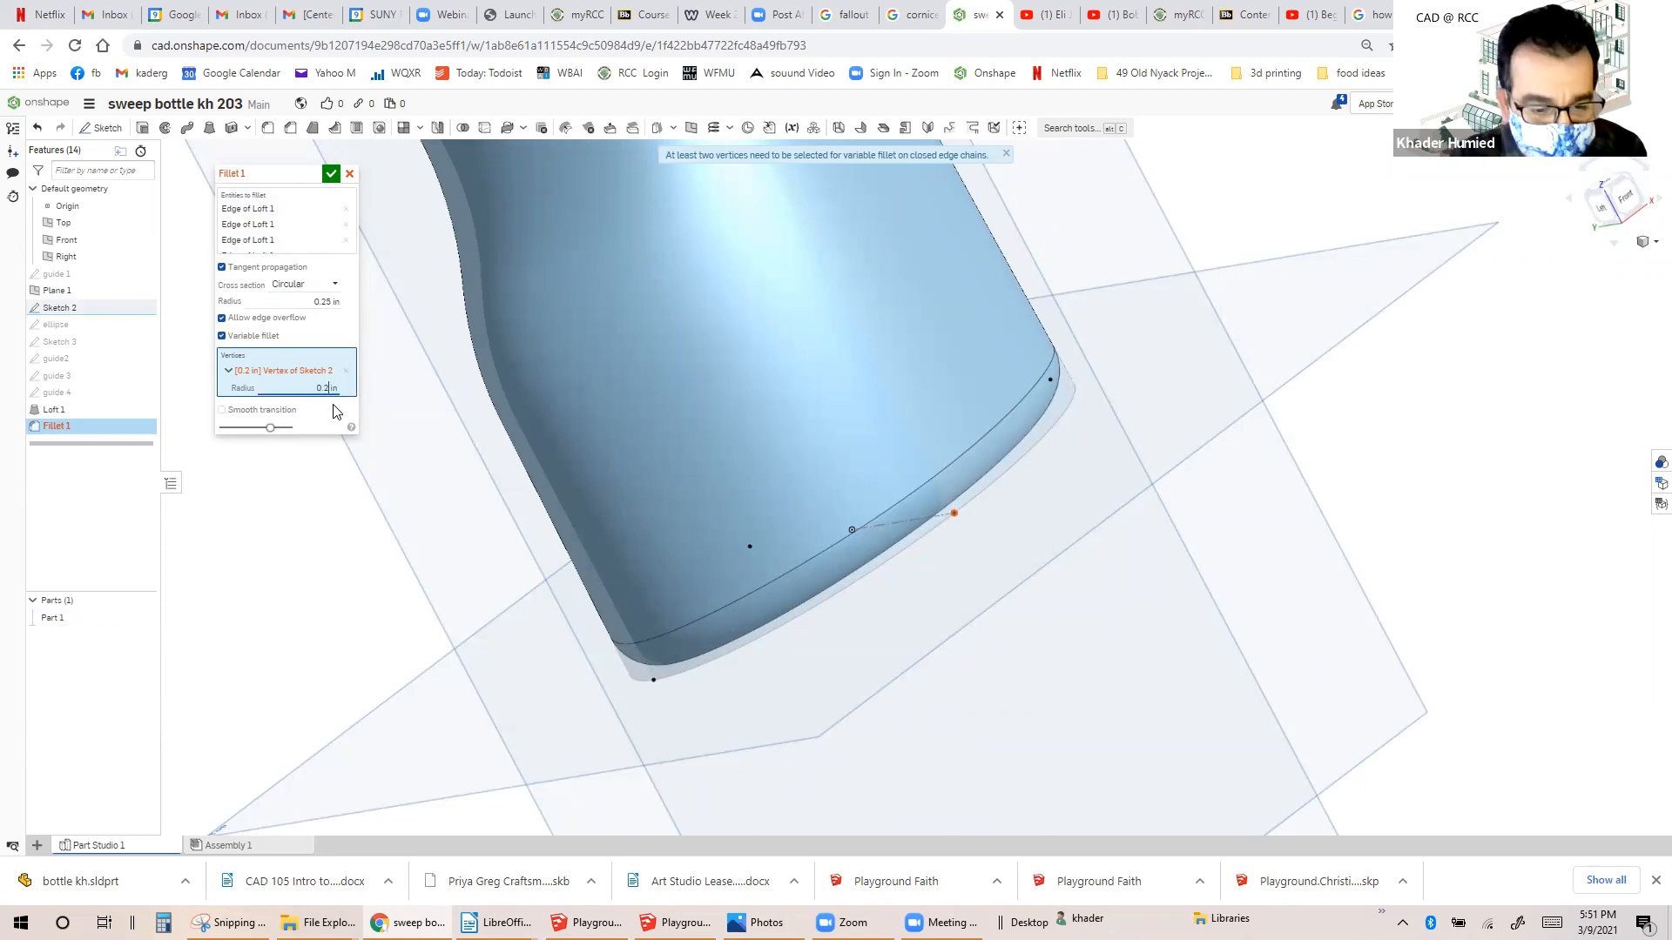
pyautogui.write('0.25')
pyautogui.press('Return')
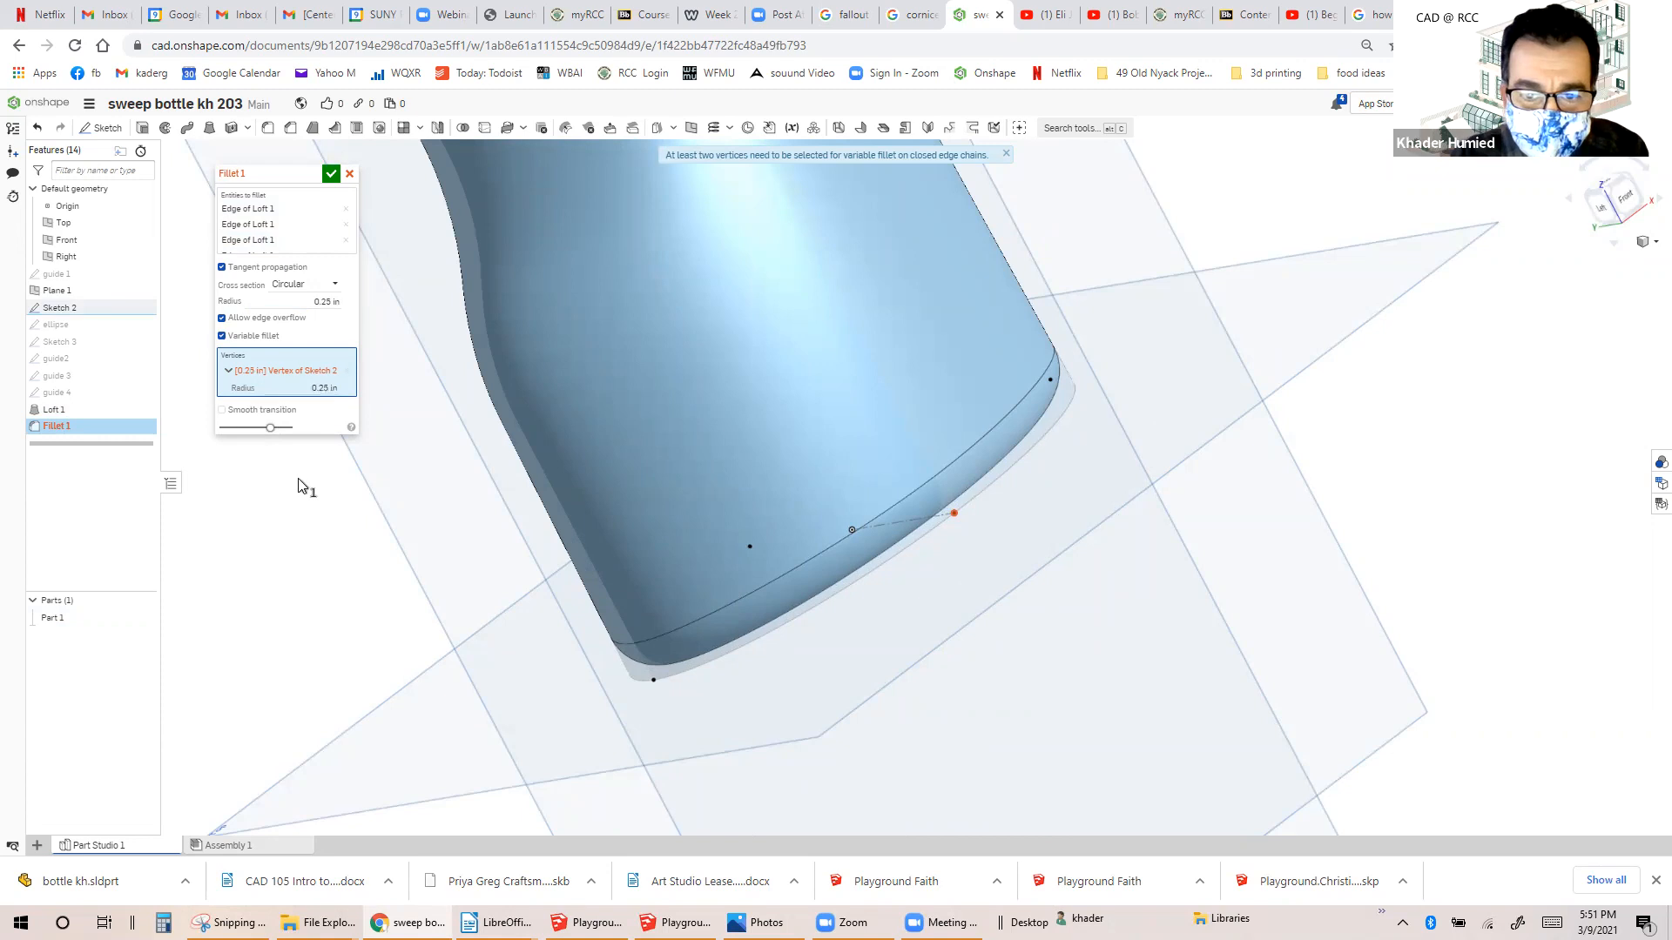
pyautogui.scroll(-2, 768, 415)
pyautogui.moveTo(768, 415); pyautogui.dragTo(784, 460, button='right')
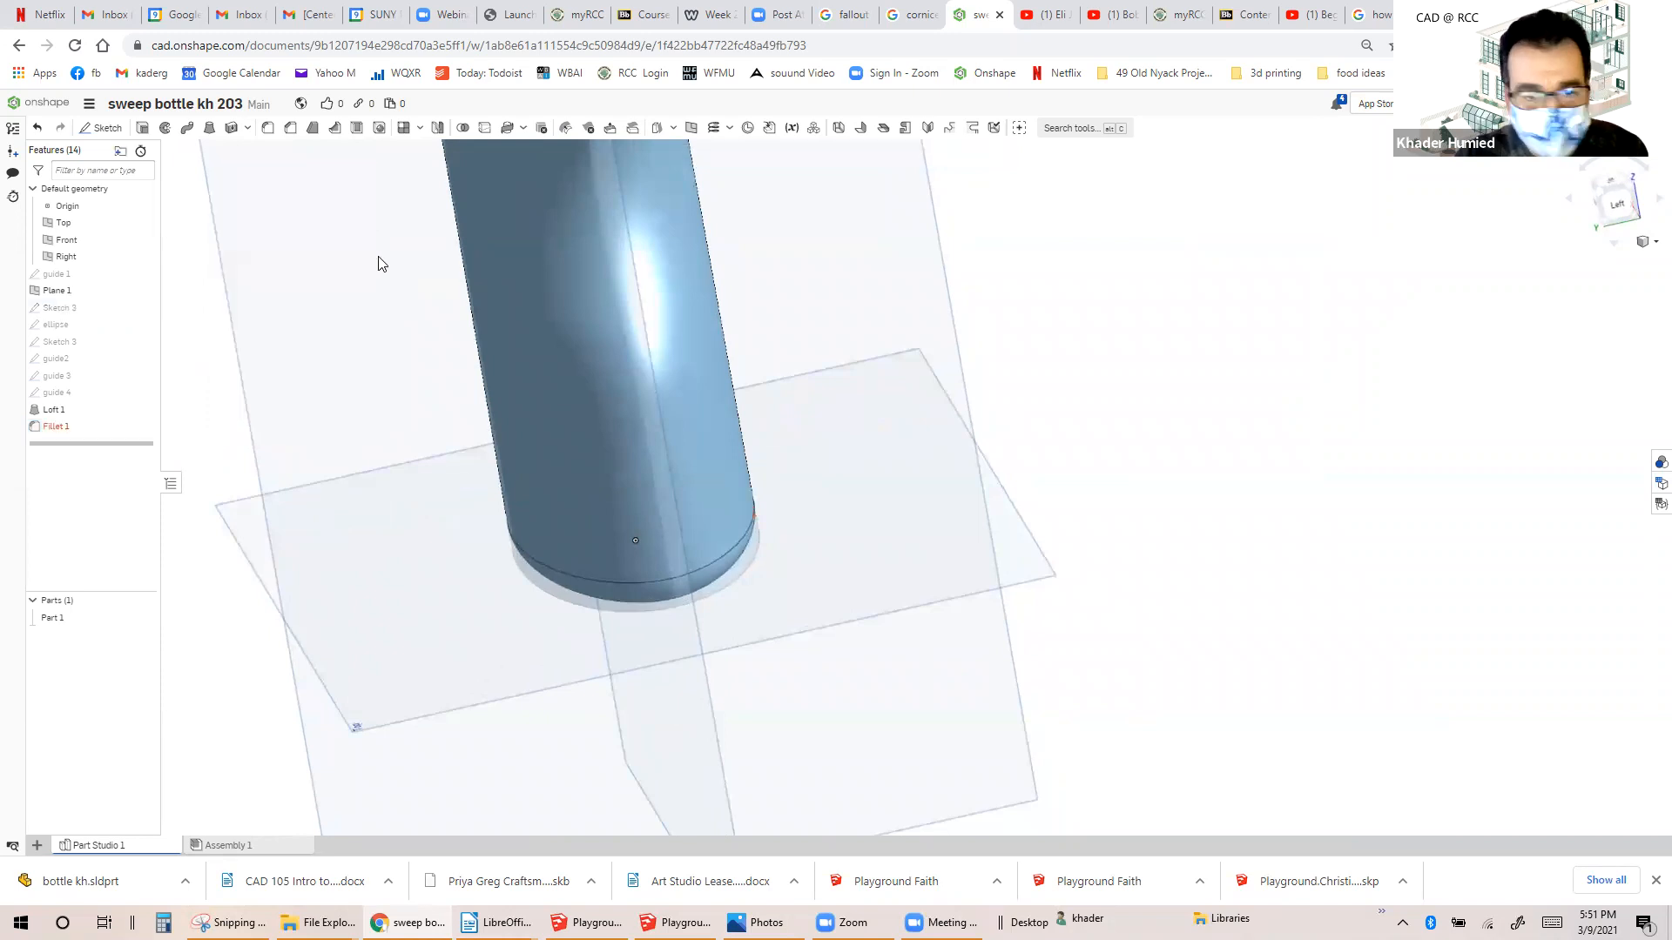
# Extrude the circular top face of the loft 1 in upward, adding it to the bottle as the neck.
pyautogui.scroll(-2, 883, 509)
pyautogui.scroll(-4, 882, 509)
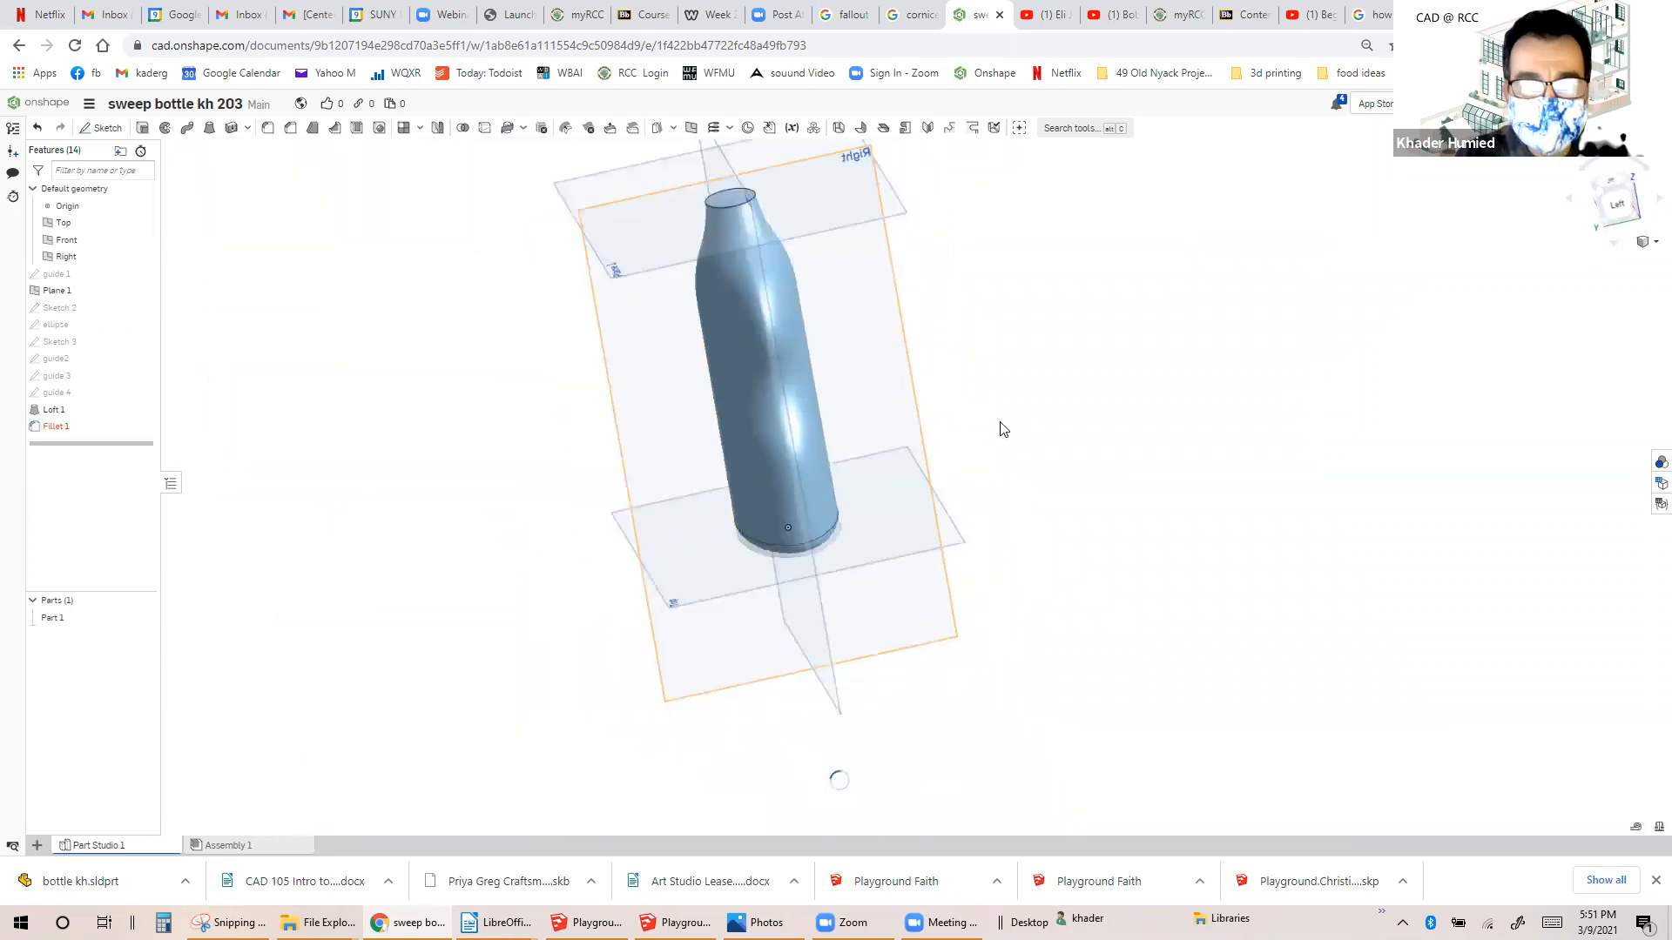
pyautogui.moveTo(763, 263); pyautogui.dragTo(762, 250, button='right')
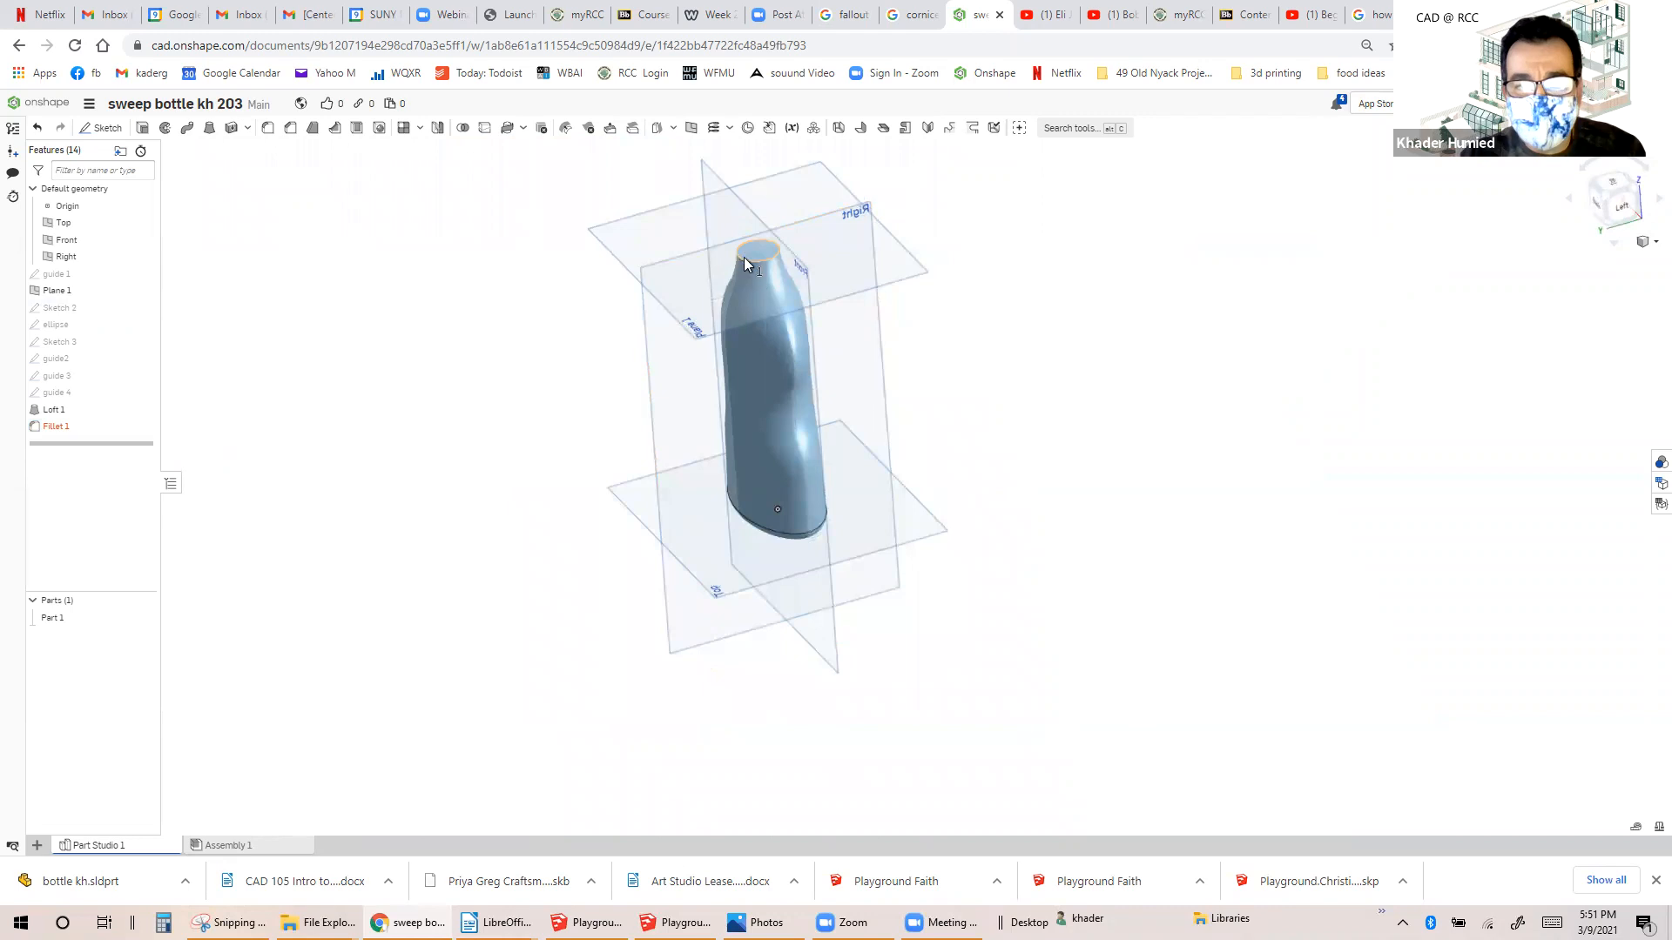
pyautogui.click(763, 251)
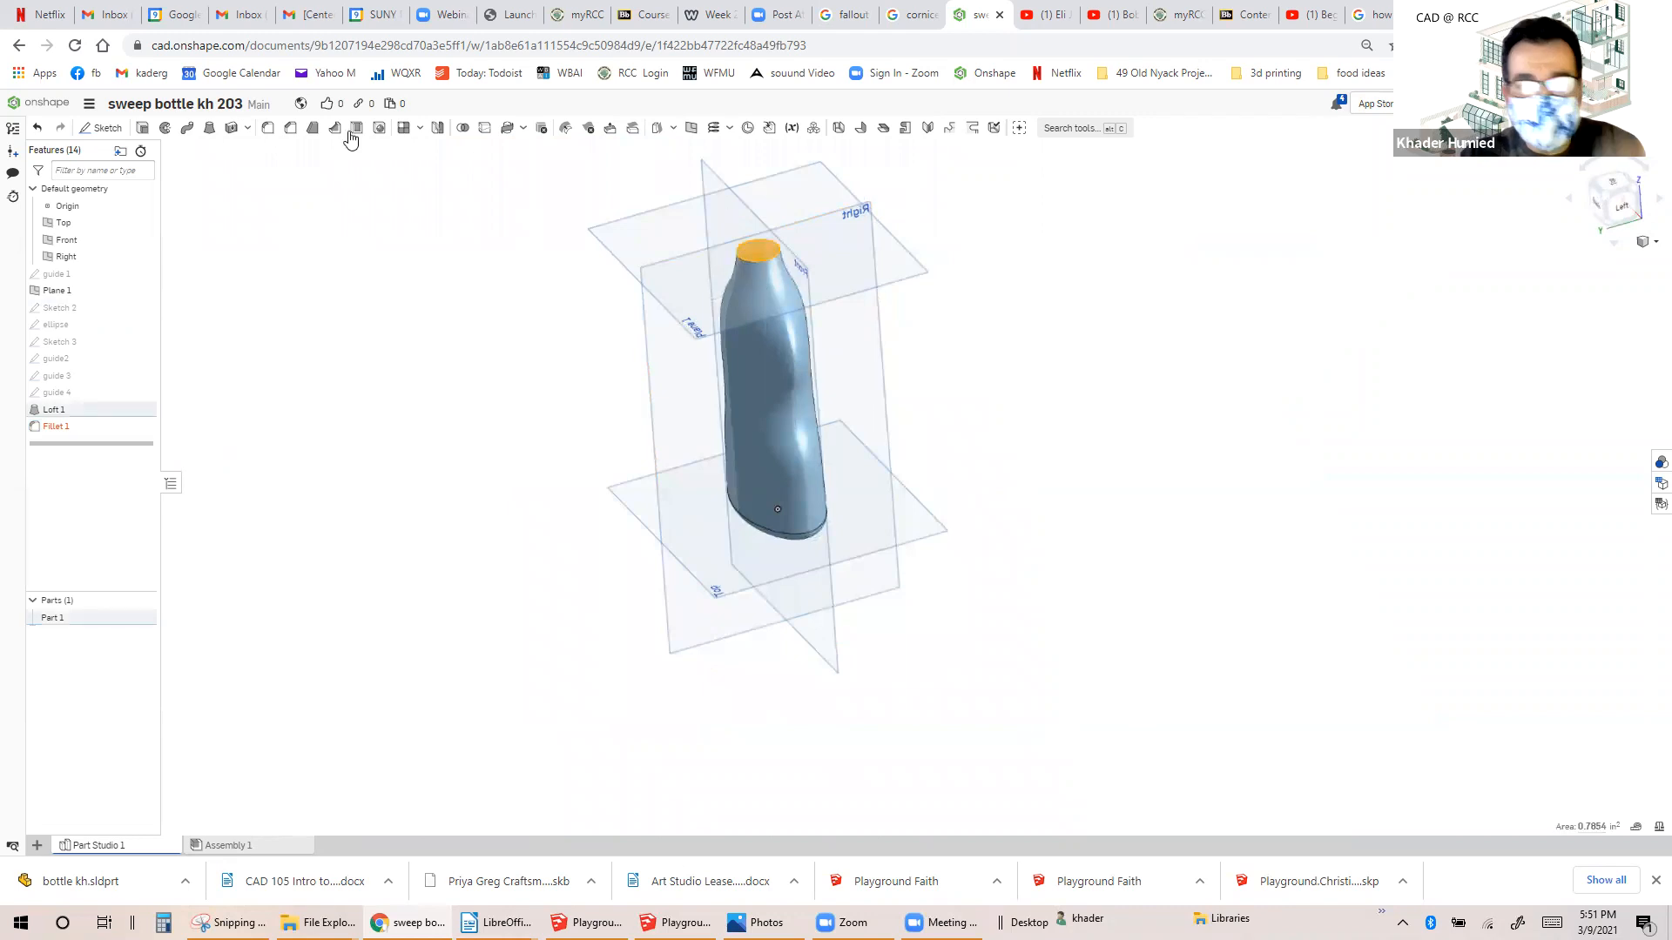
pyautogui.click(142, 130)
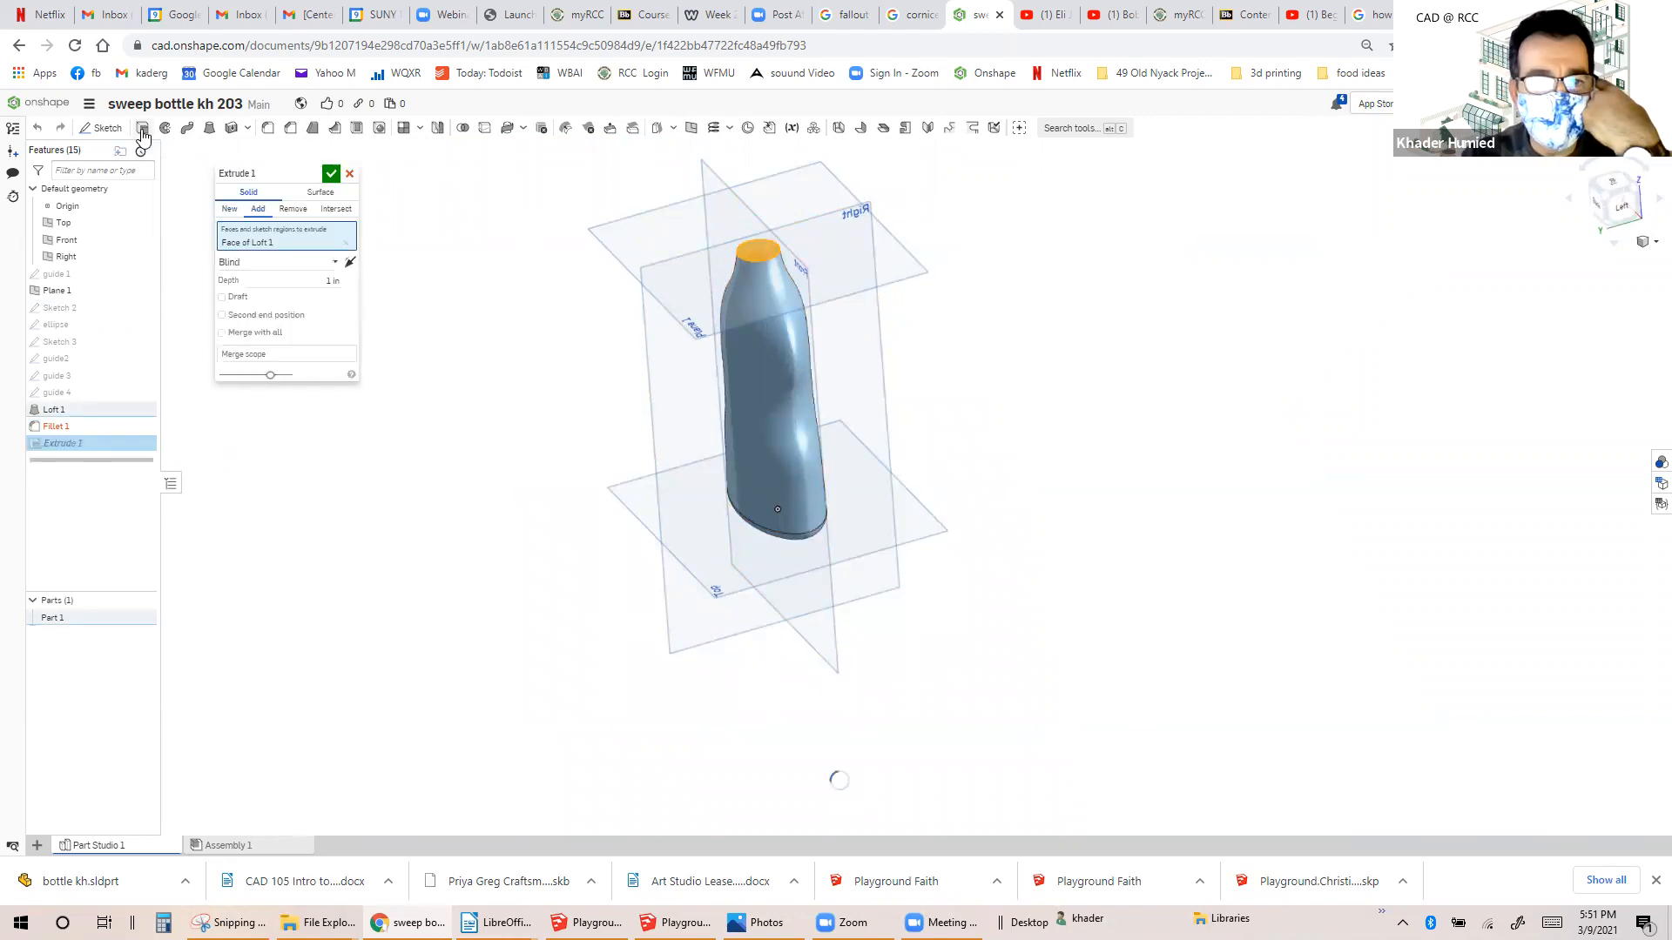
pyautogui.click(328, 176)
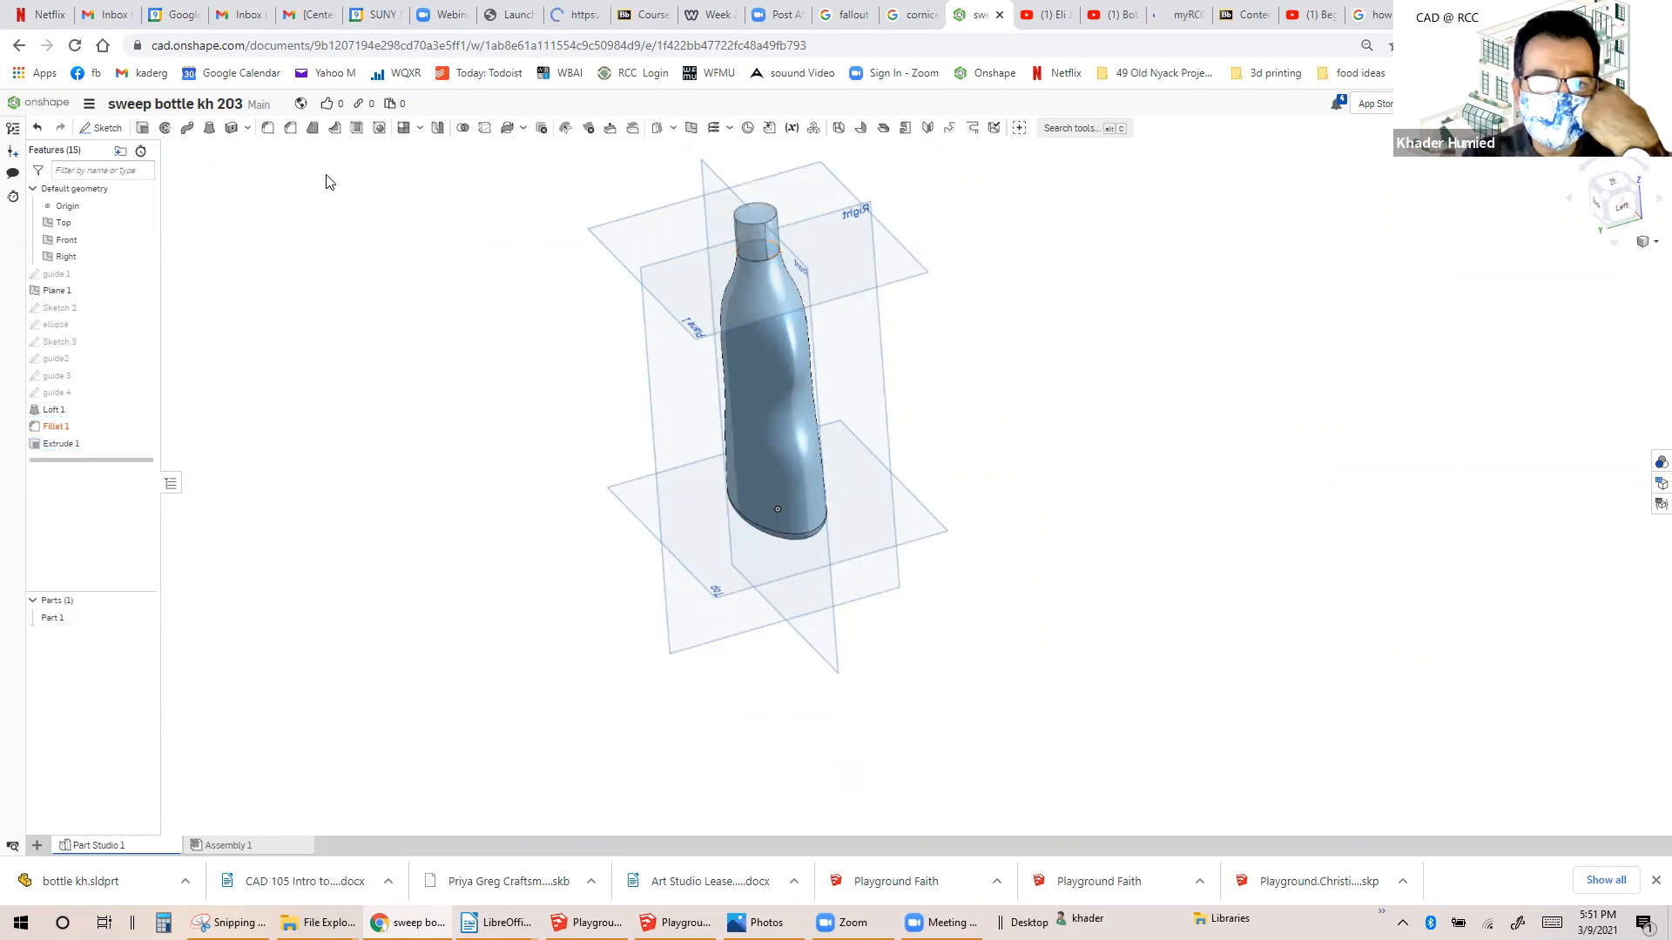
# Shell the bottle with a 0.1 in wall thickness, removing the top face of the neck.
pyautogui.moveTo(411, 206)
pyautogui.mouseDown(button='right')
pyautogui.moveTo(492, 209)
pyautogui.moveTo(421, 205)
pyautogui.moveTo(441, 210)
pyautogui.mouseUp(button='right')
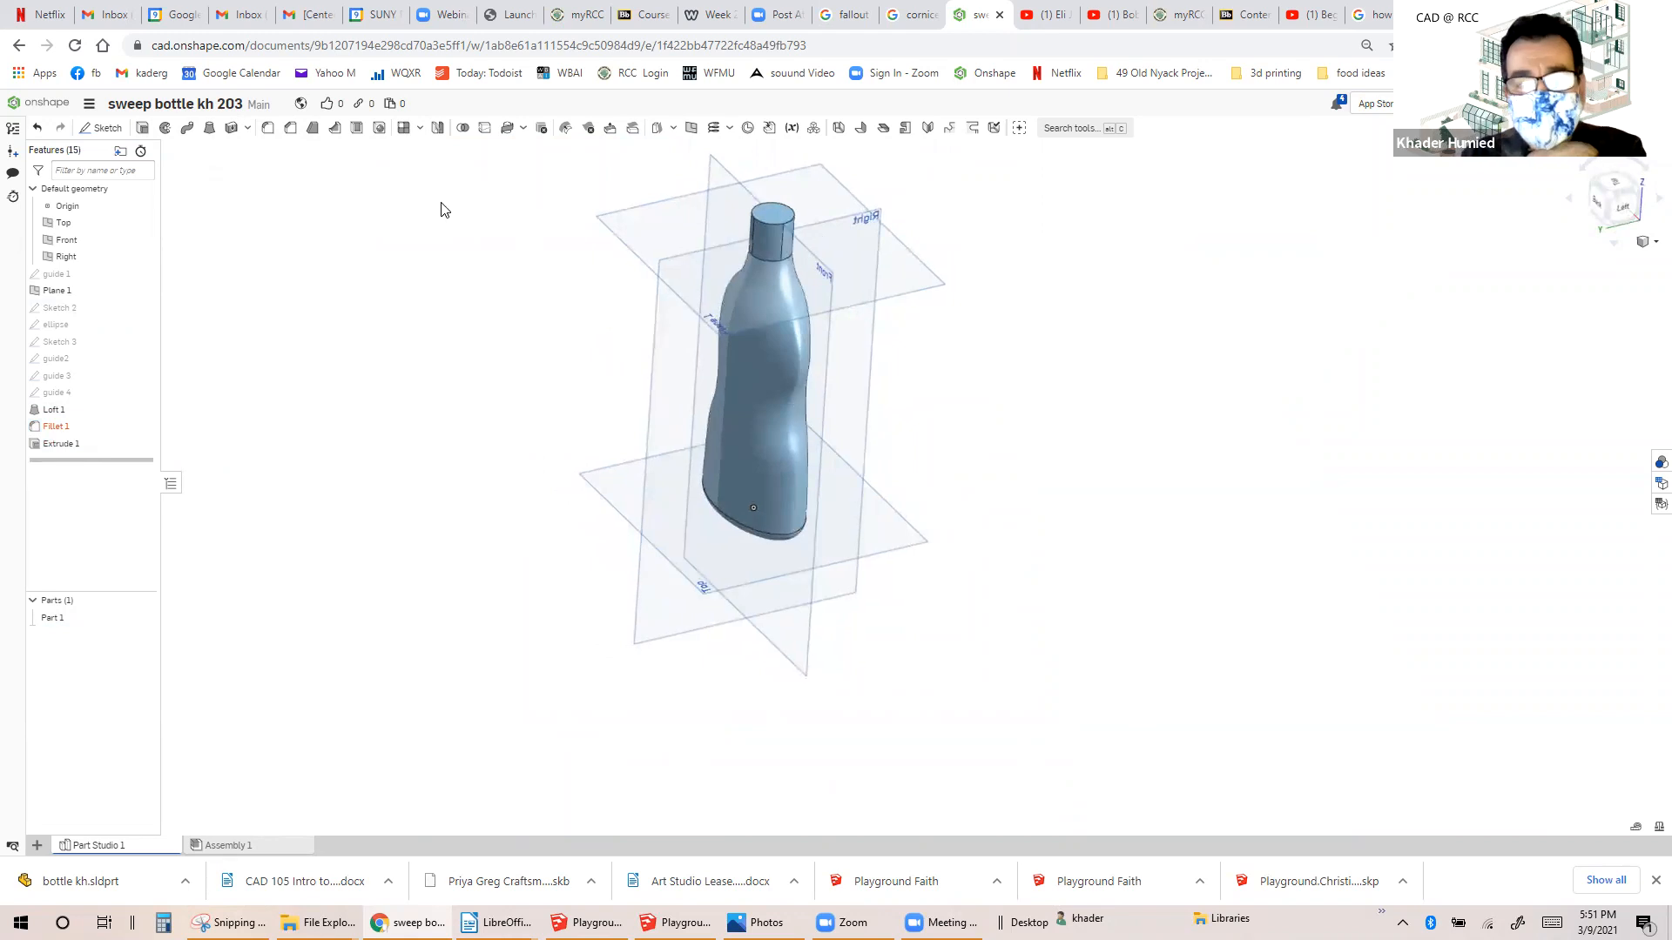
pyautogui.click(356, 131)
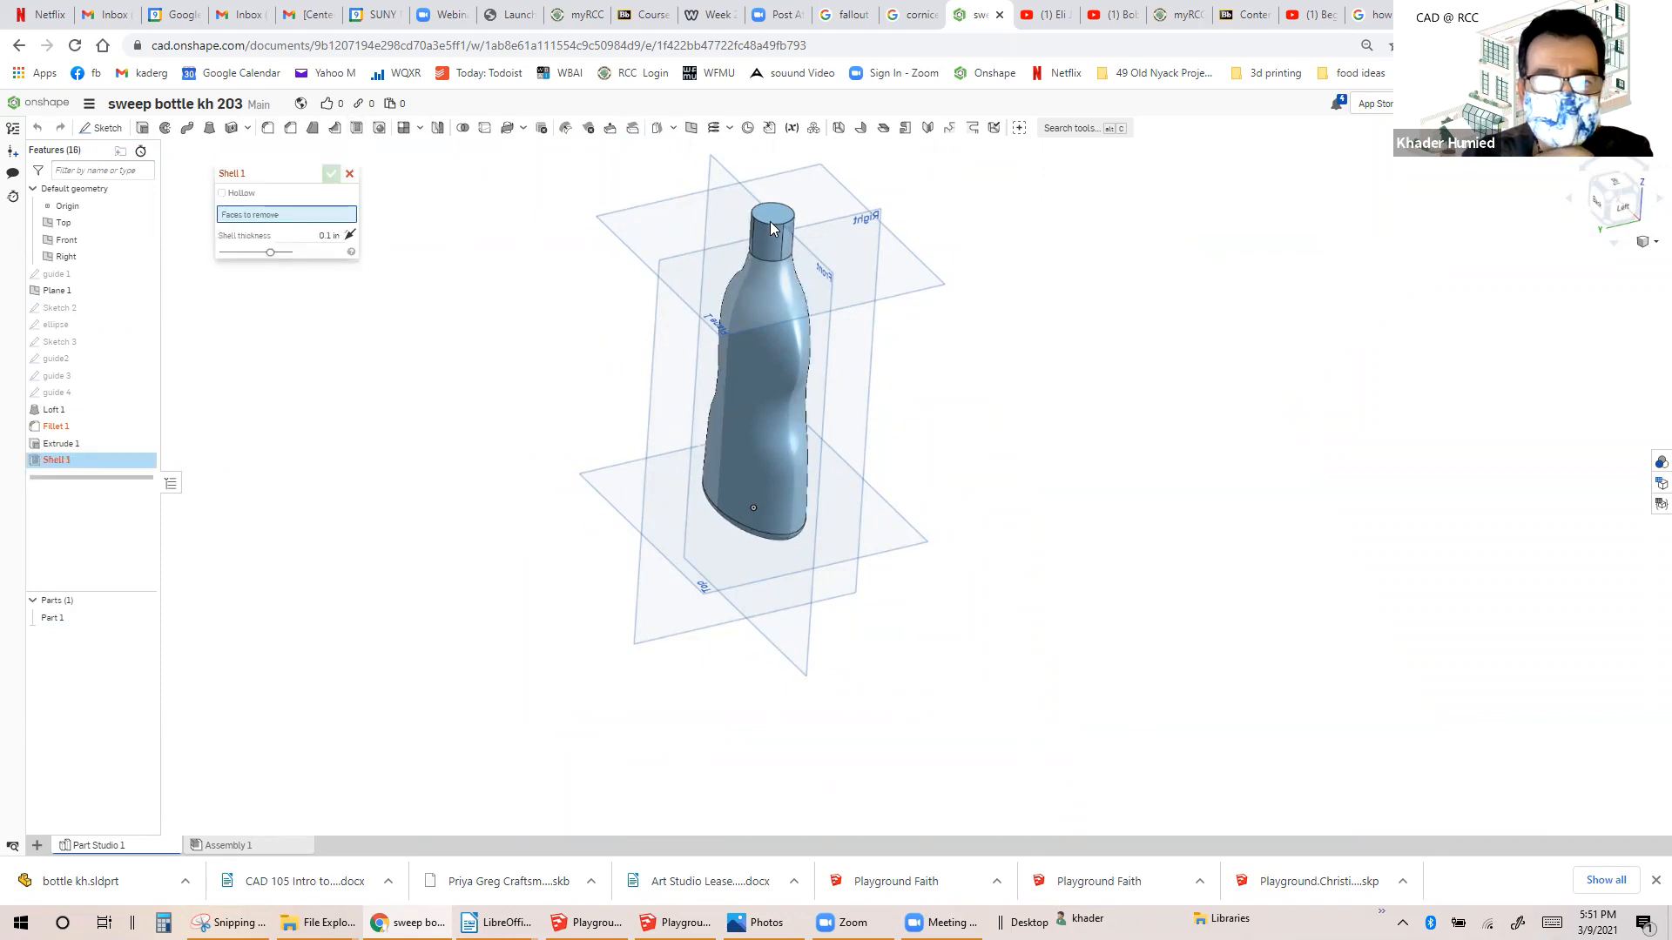
pyautogui.scroll(4, 777, 223)
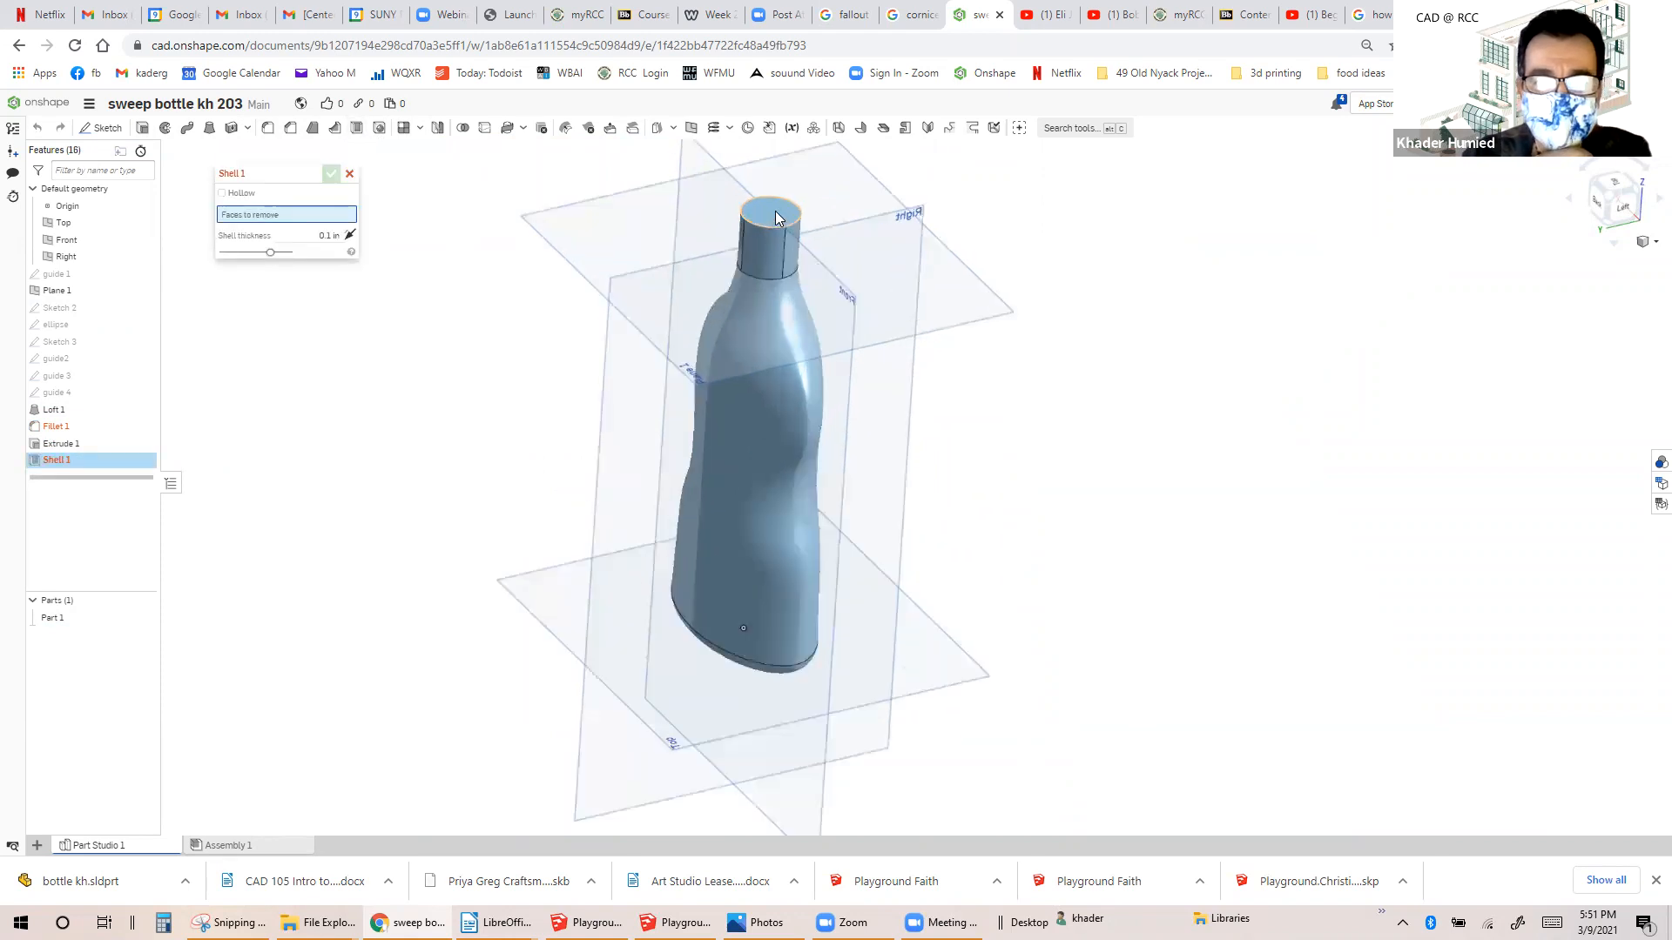
pyautogui.click(778, 218)
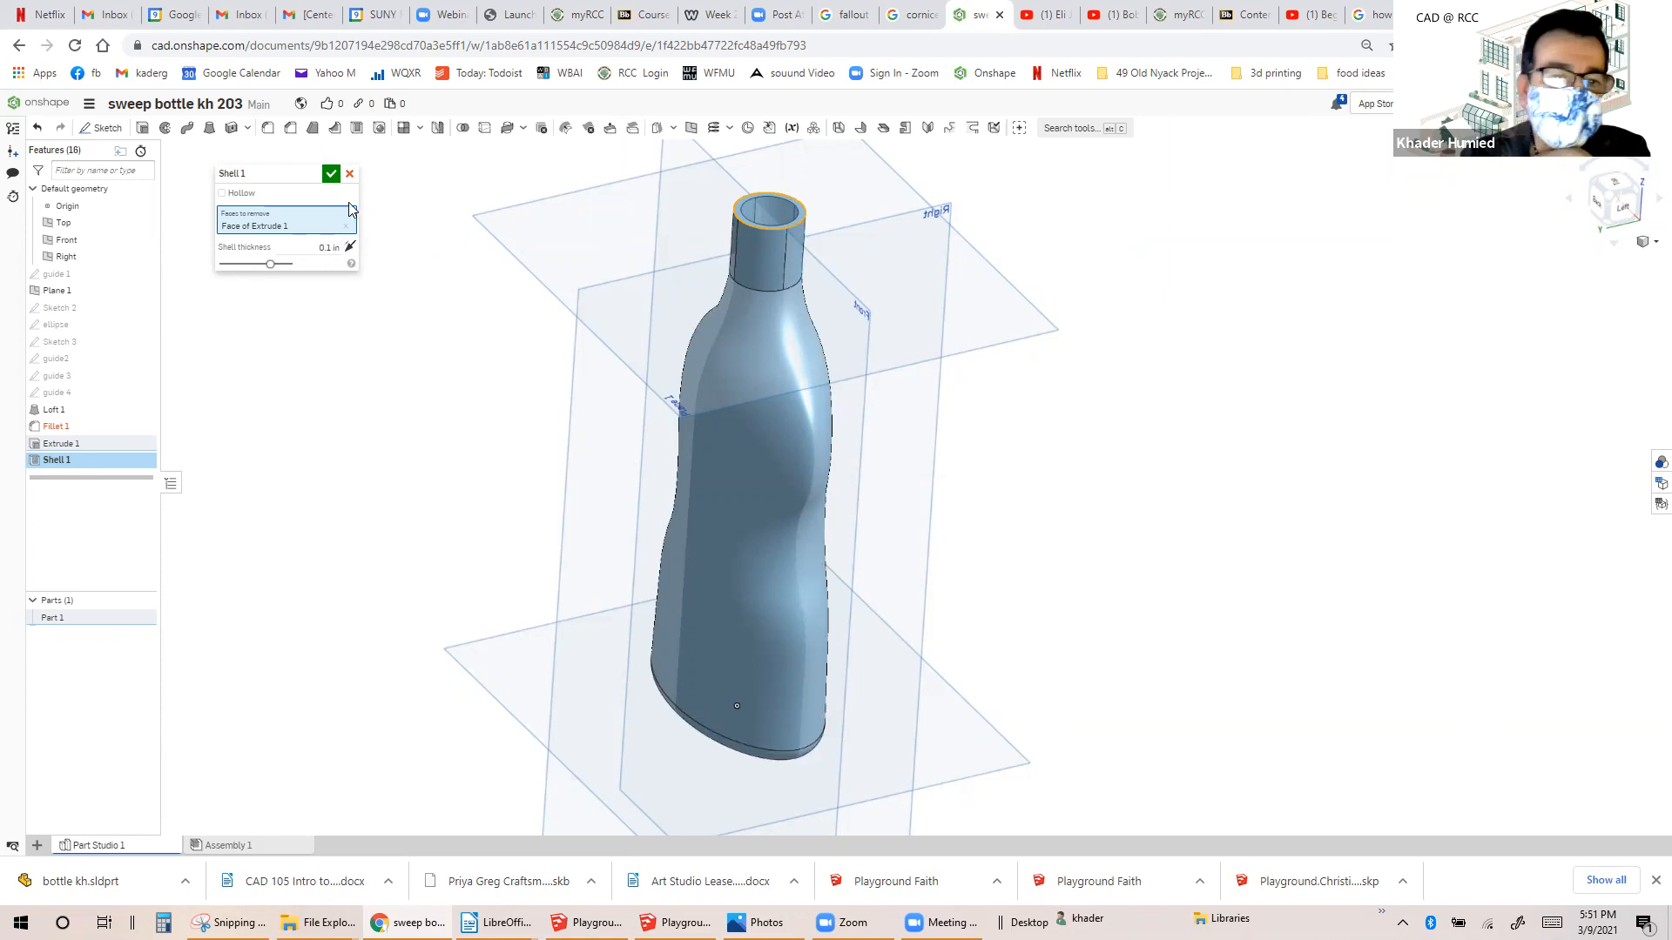
pyautogui.click(332, 176)
pyautogui.moveTo(530, 228); pyautogui.dragTo(567, 235, button='right')
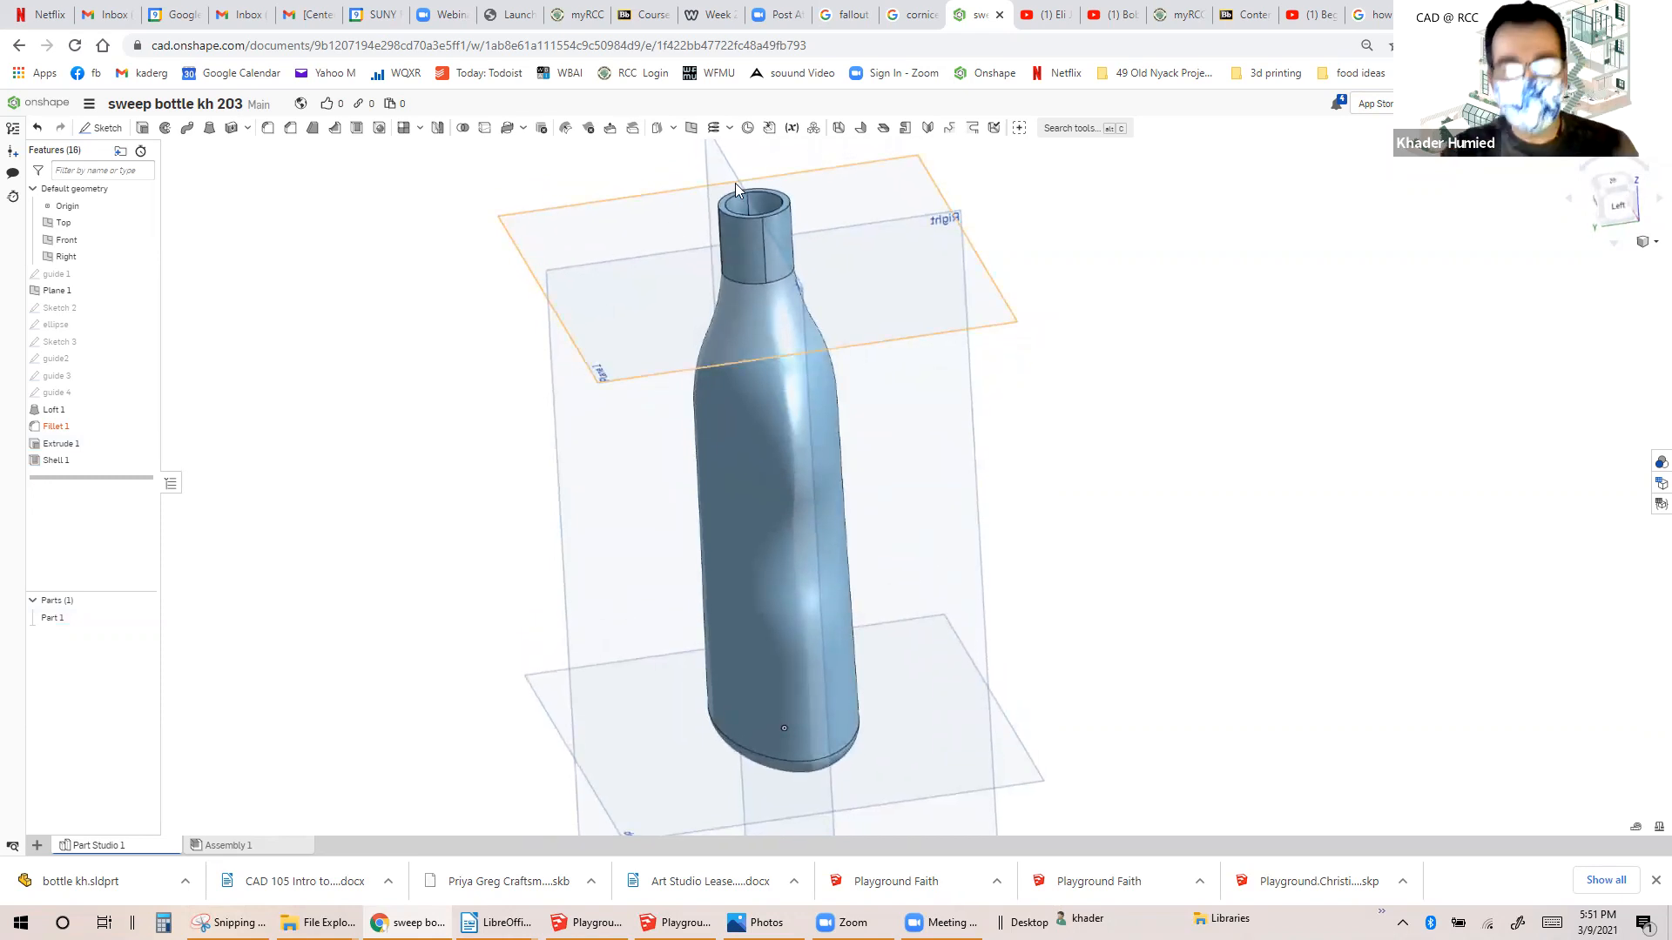
# Create a plane offset 1 in above Plane 1, level with the neck opening.
pyautogui.moveTo(653, 240); pyautogui.dragTo(686, 326, button='right')
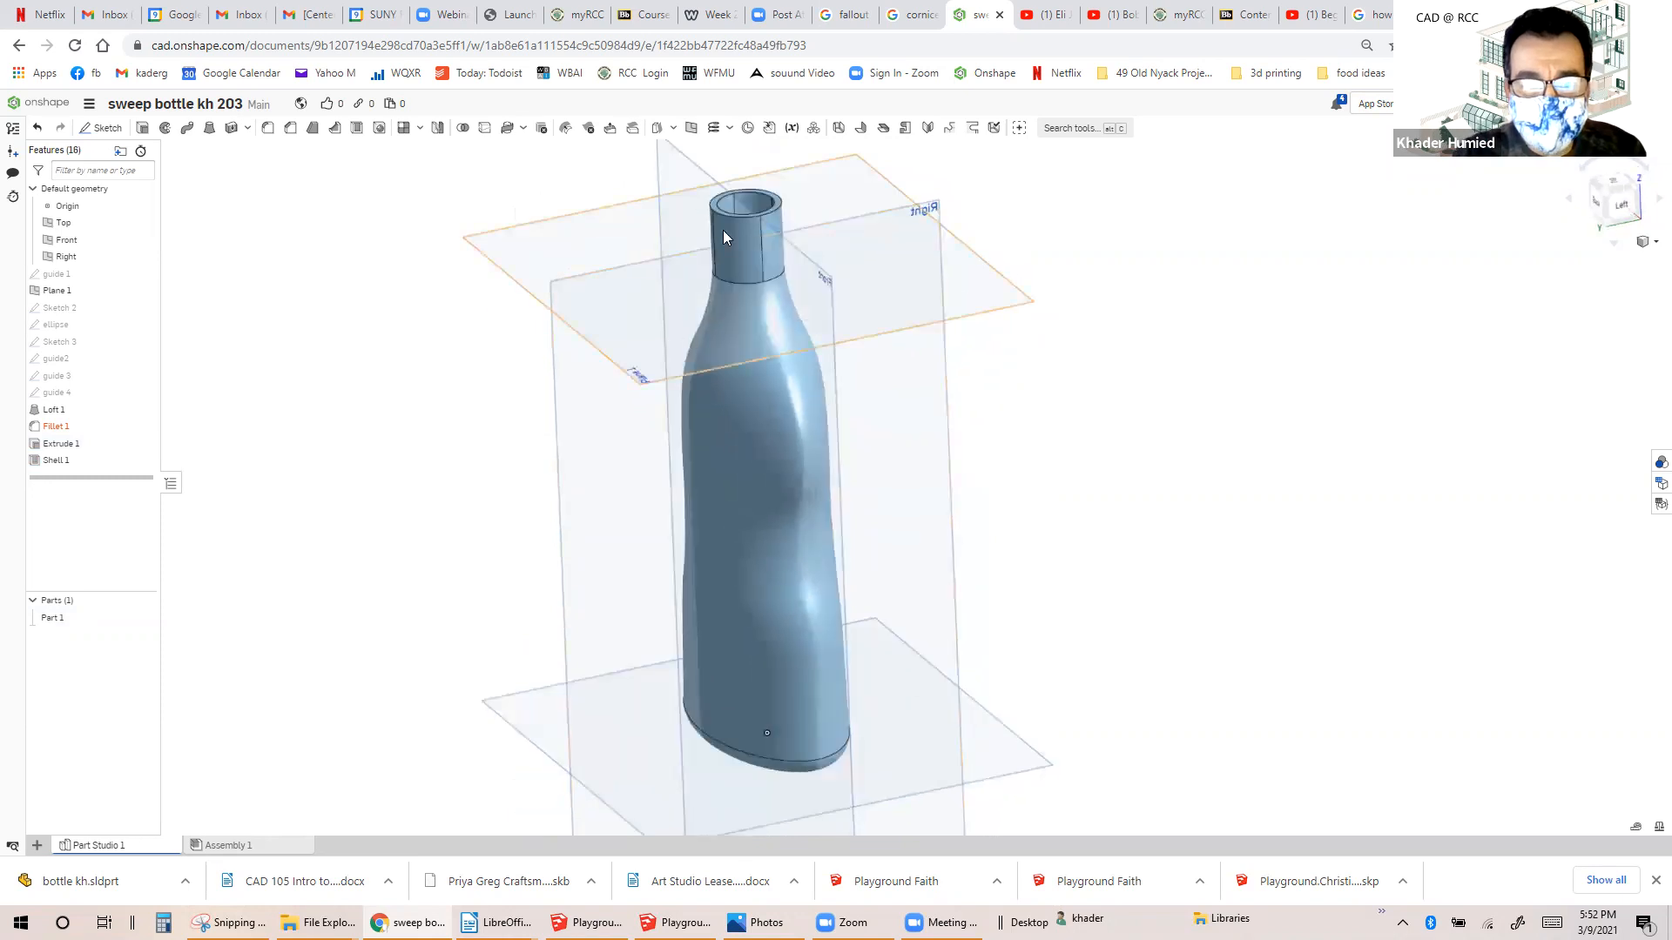
pyautogui.click(800, 187)
pyautogui.click(694, 129)
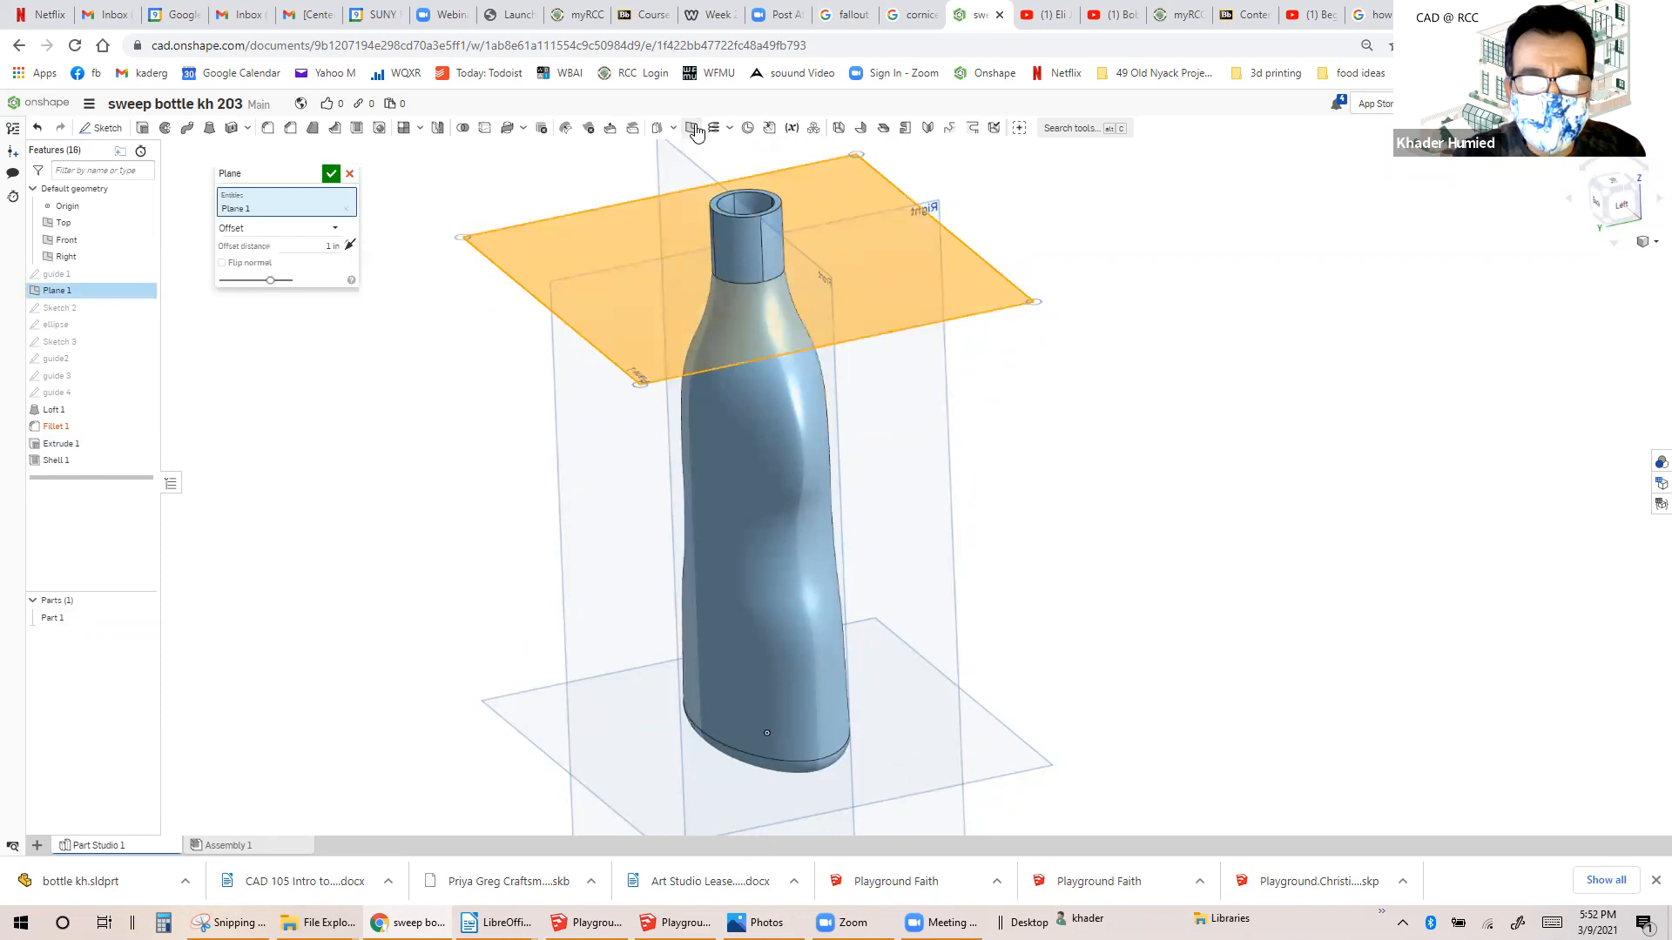
pyautogui.moveTo(442, 363); pyautogui.dragTo(438, 329, button='right')
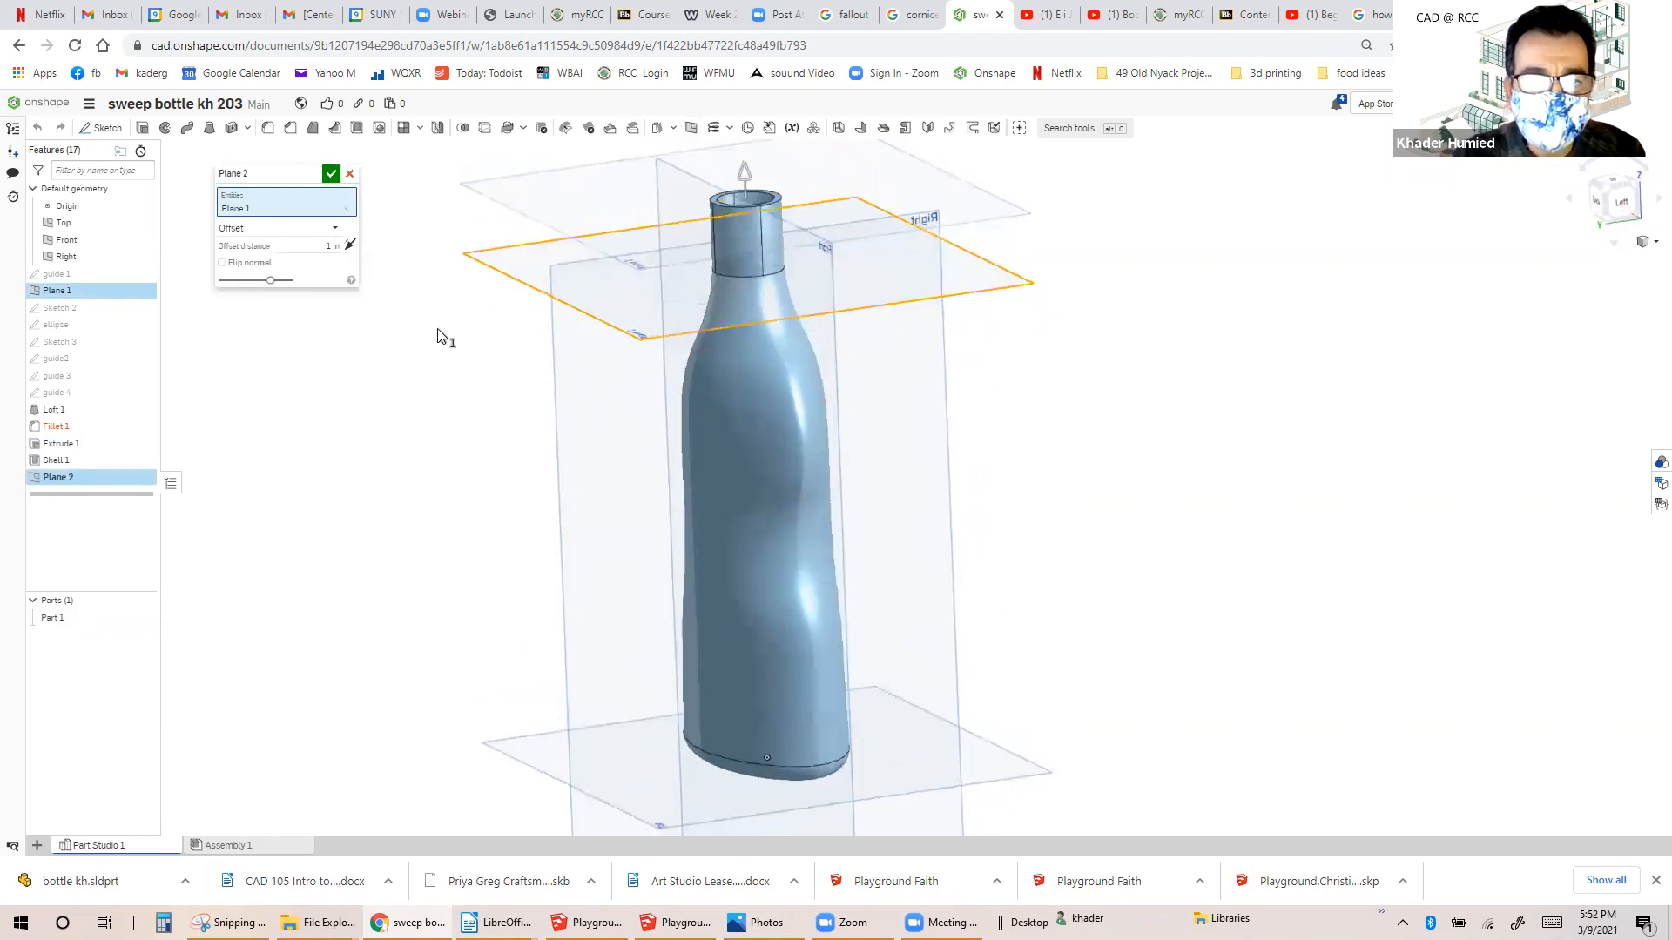
pyautogui.click(330, 175)
# Create a plane offset 0.125 in below Plane 2, just under the neck opening.
pyautogui.moveTo(464, 301); pyautogui.dragTo(531, 299, button='right')
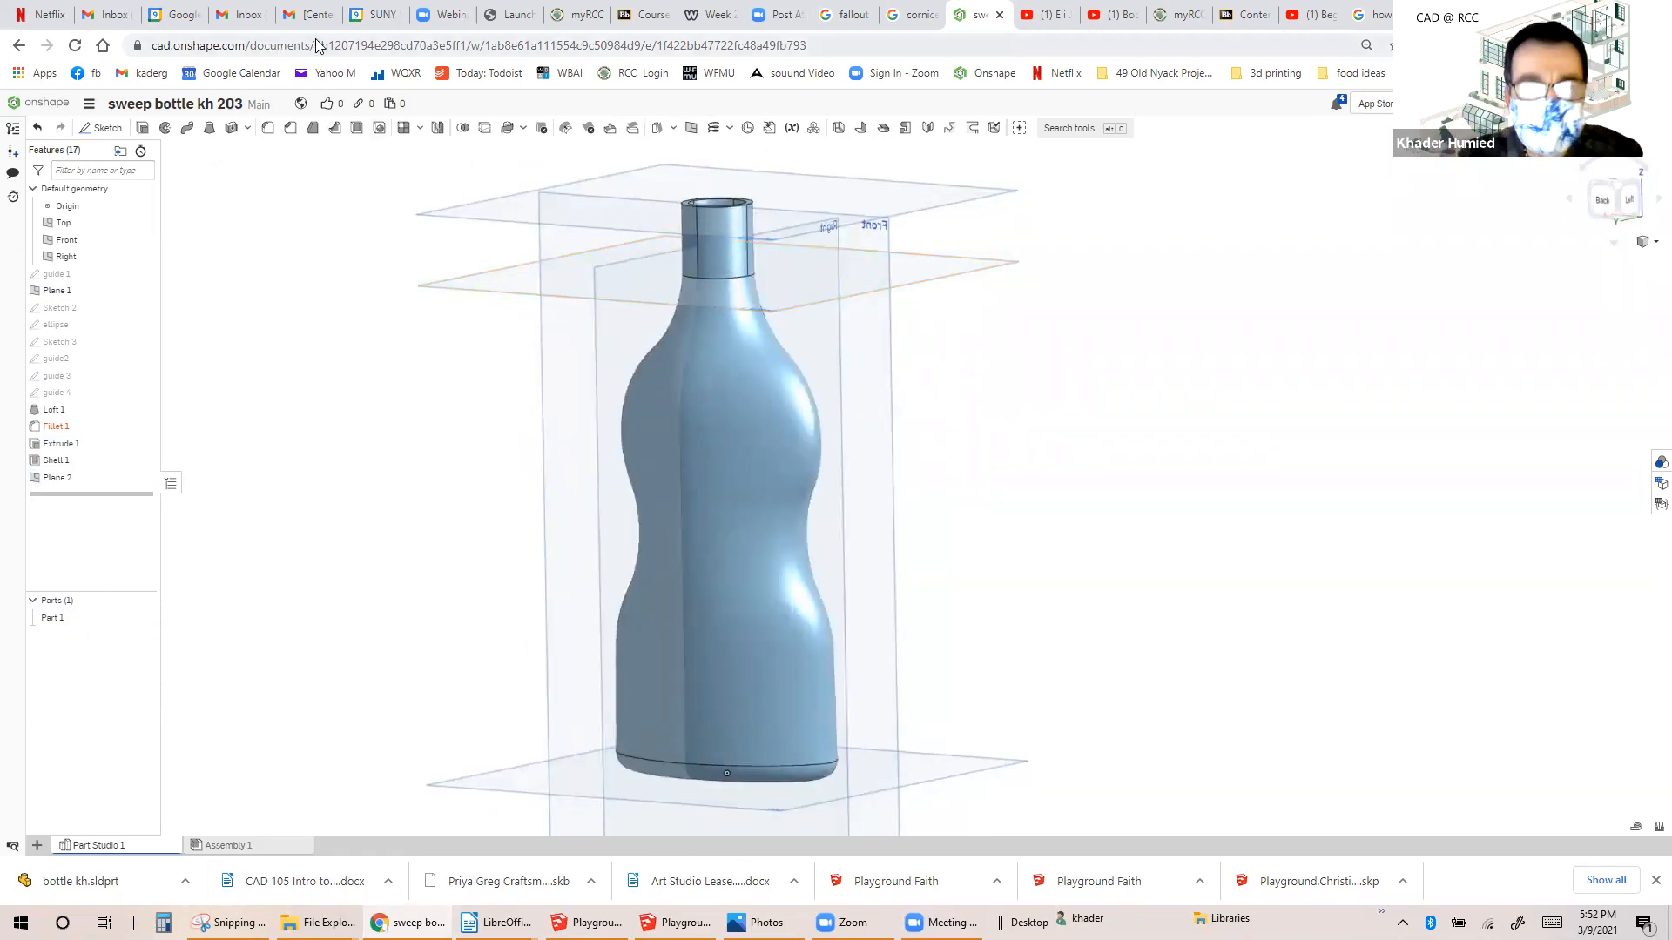
pyautogui.click(705, 200)
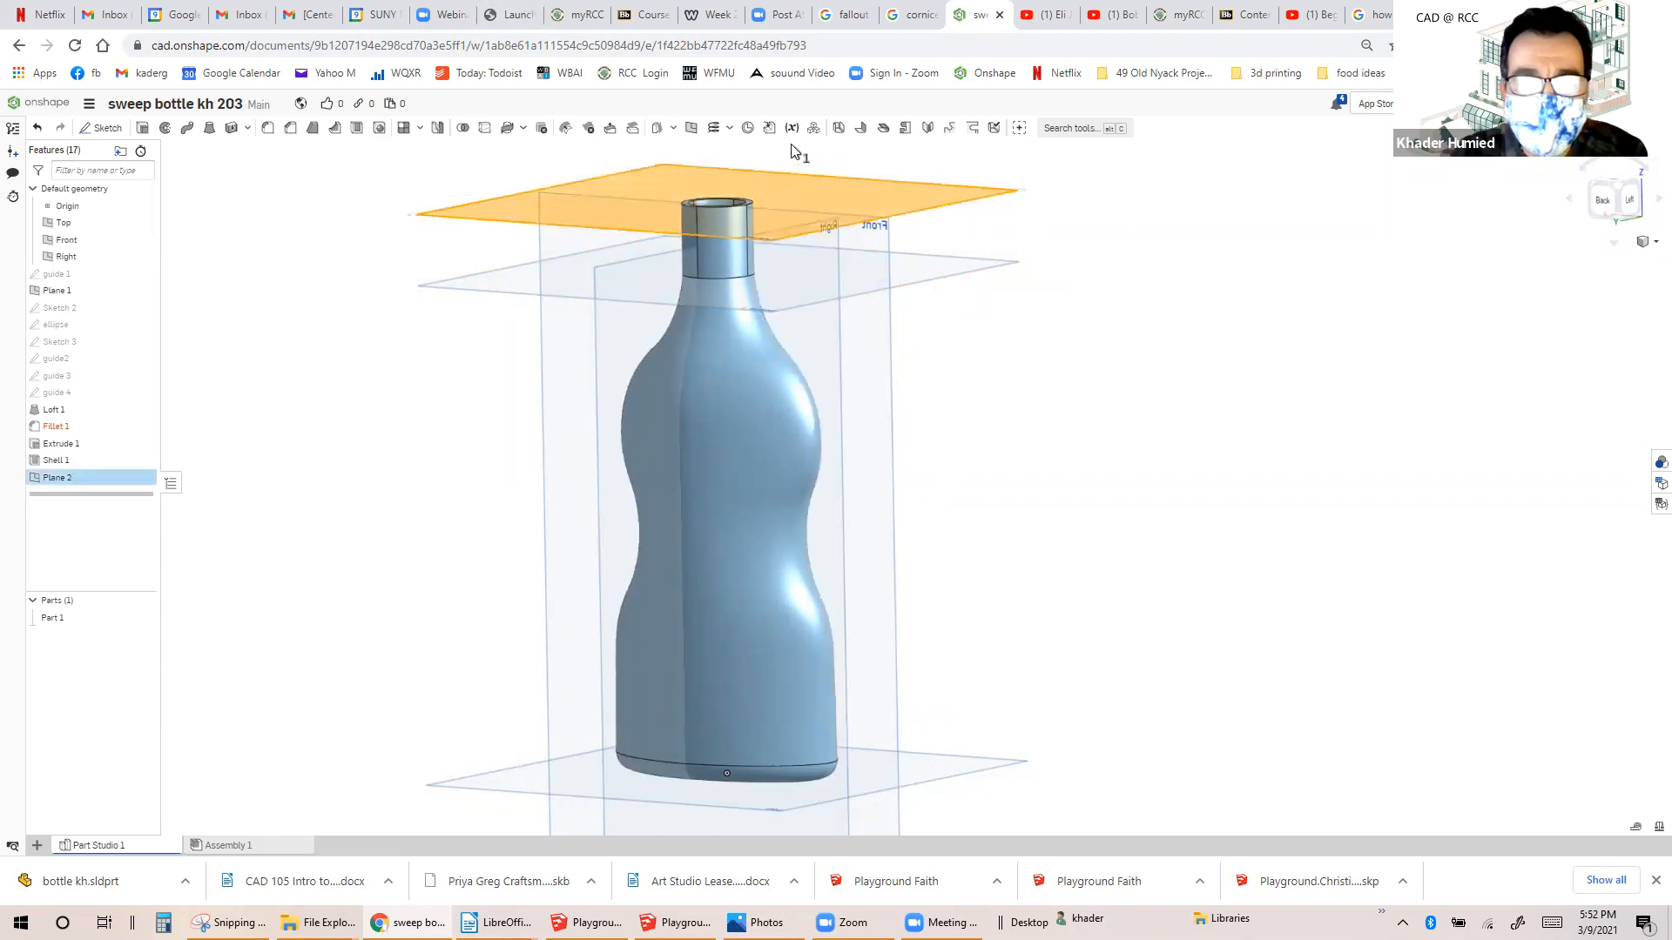
pyautogui.click(692, 130)
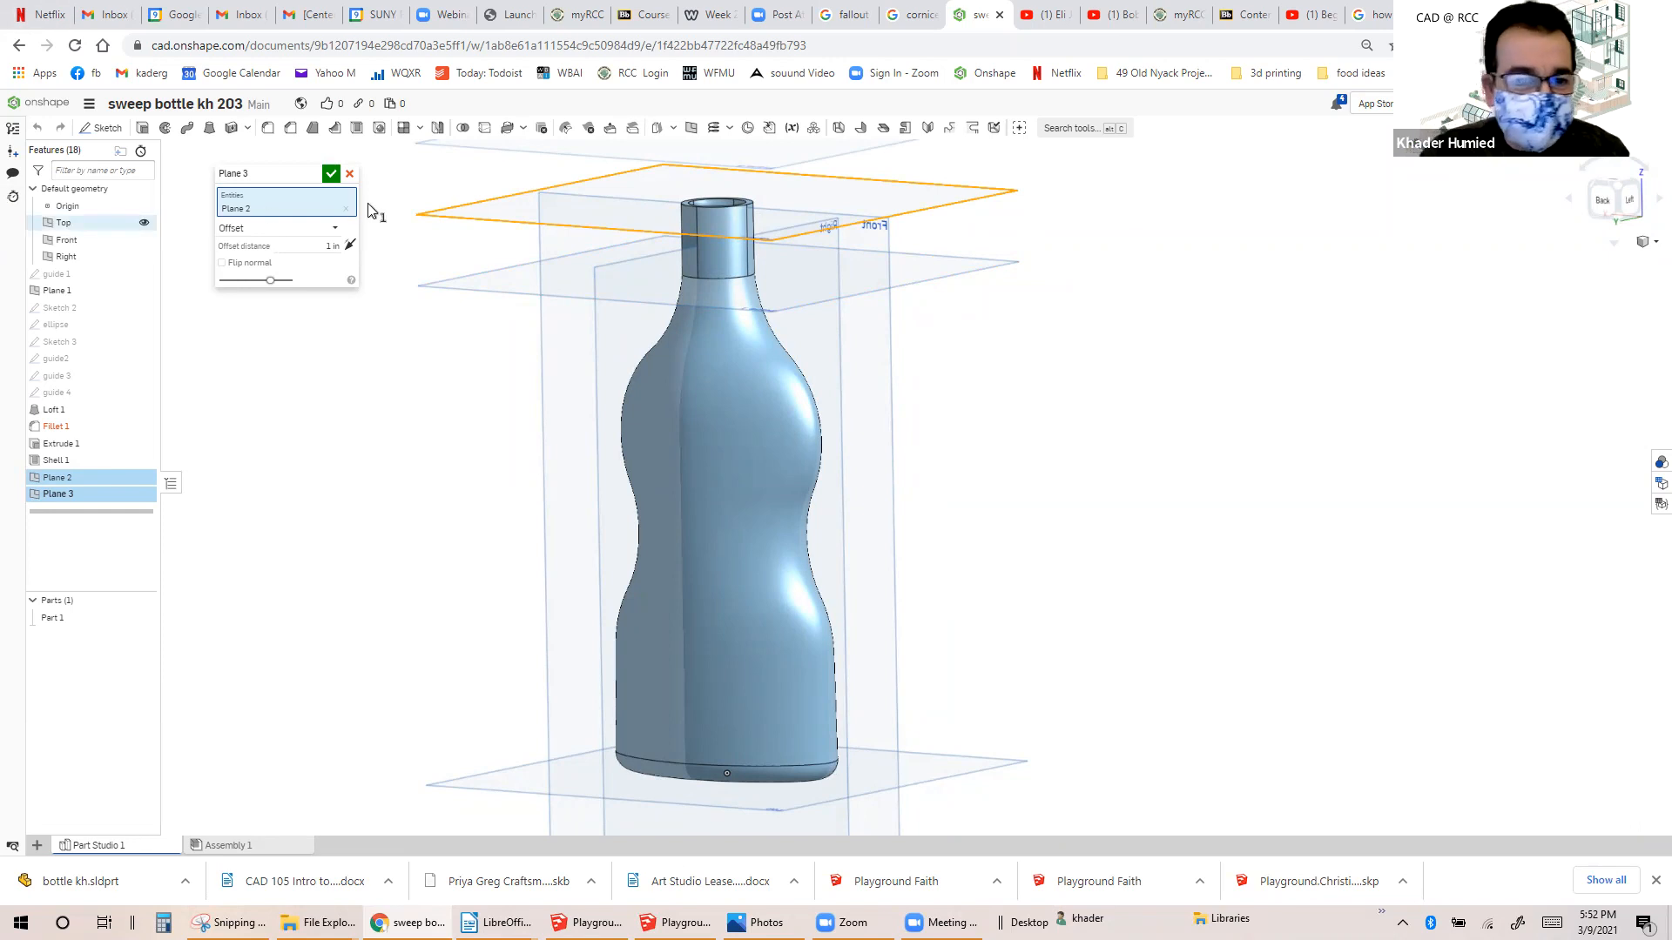
pyautogui.click(331, 247)
pyautogui.click(317, 246)
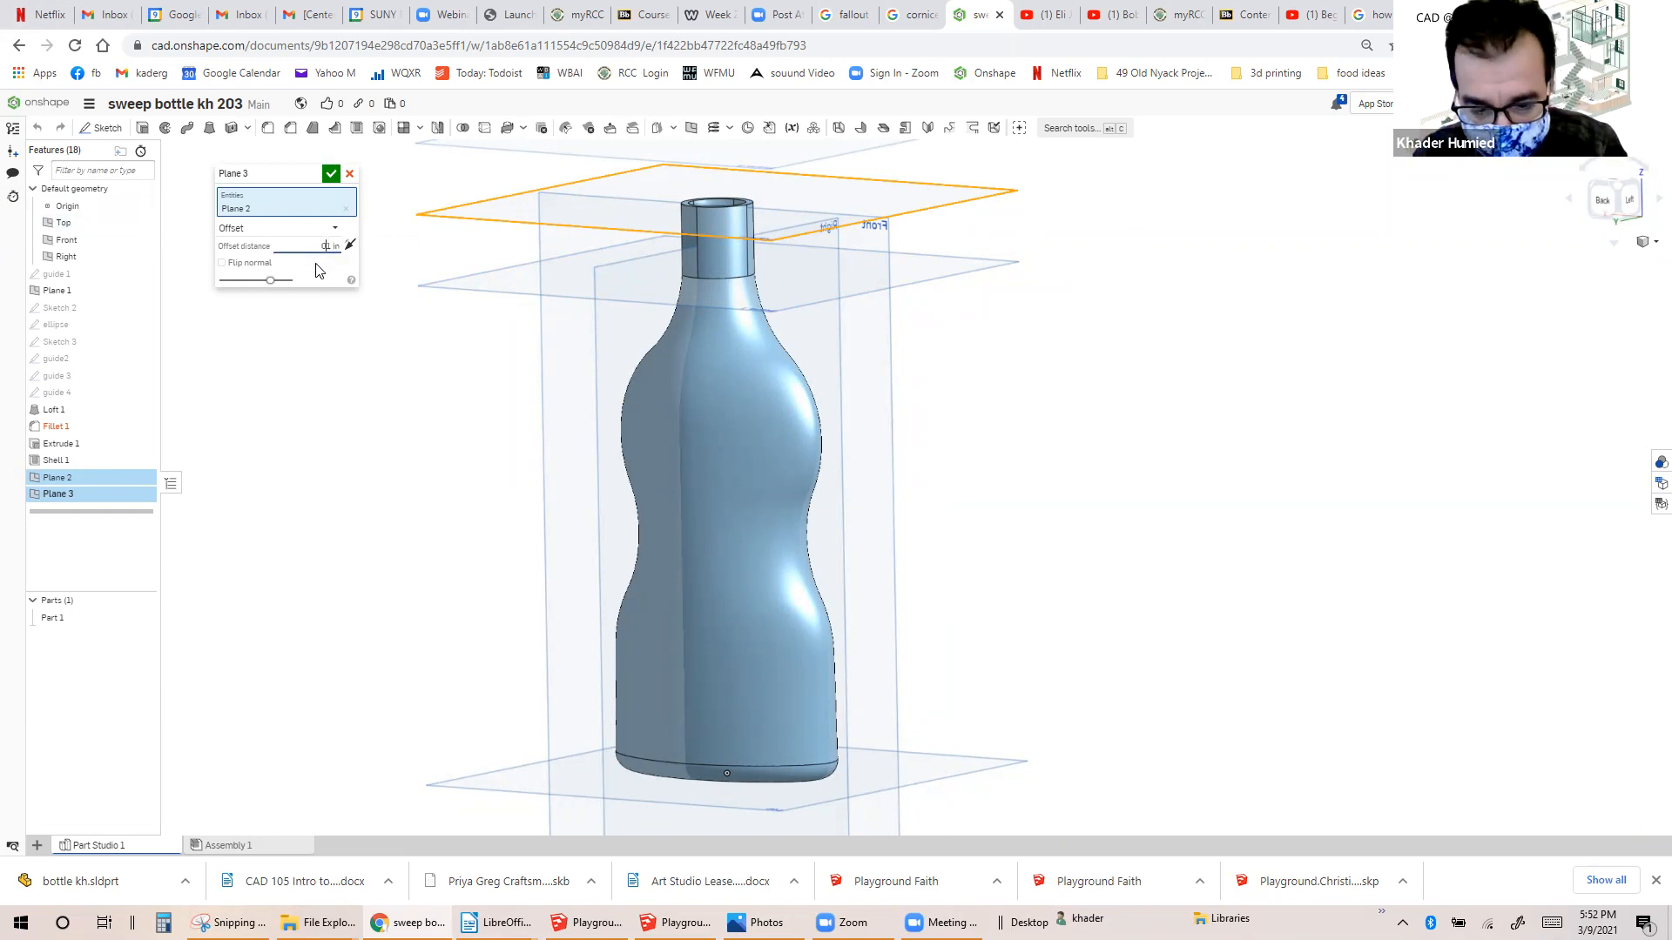
pyautogui.moveTo(330, 248); pyautogui.dragTo(325, 247)
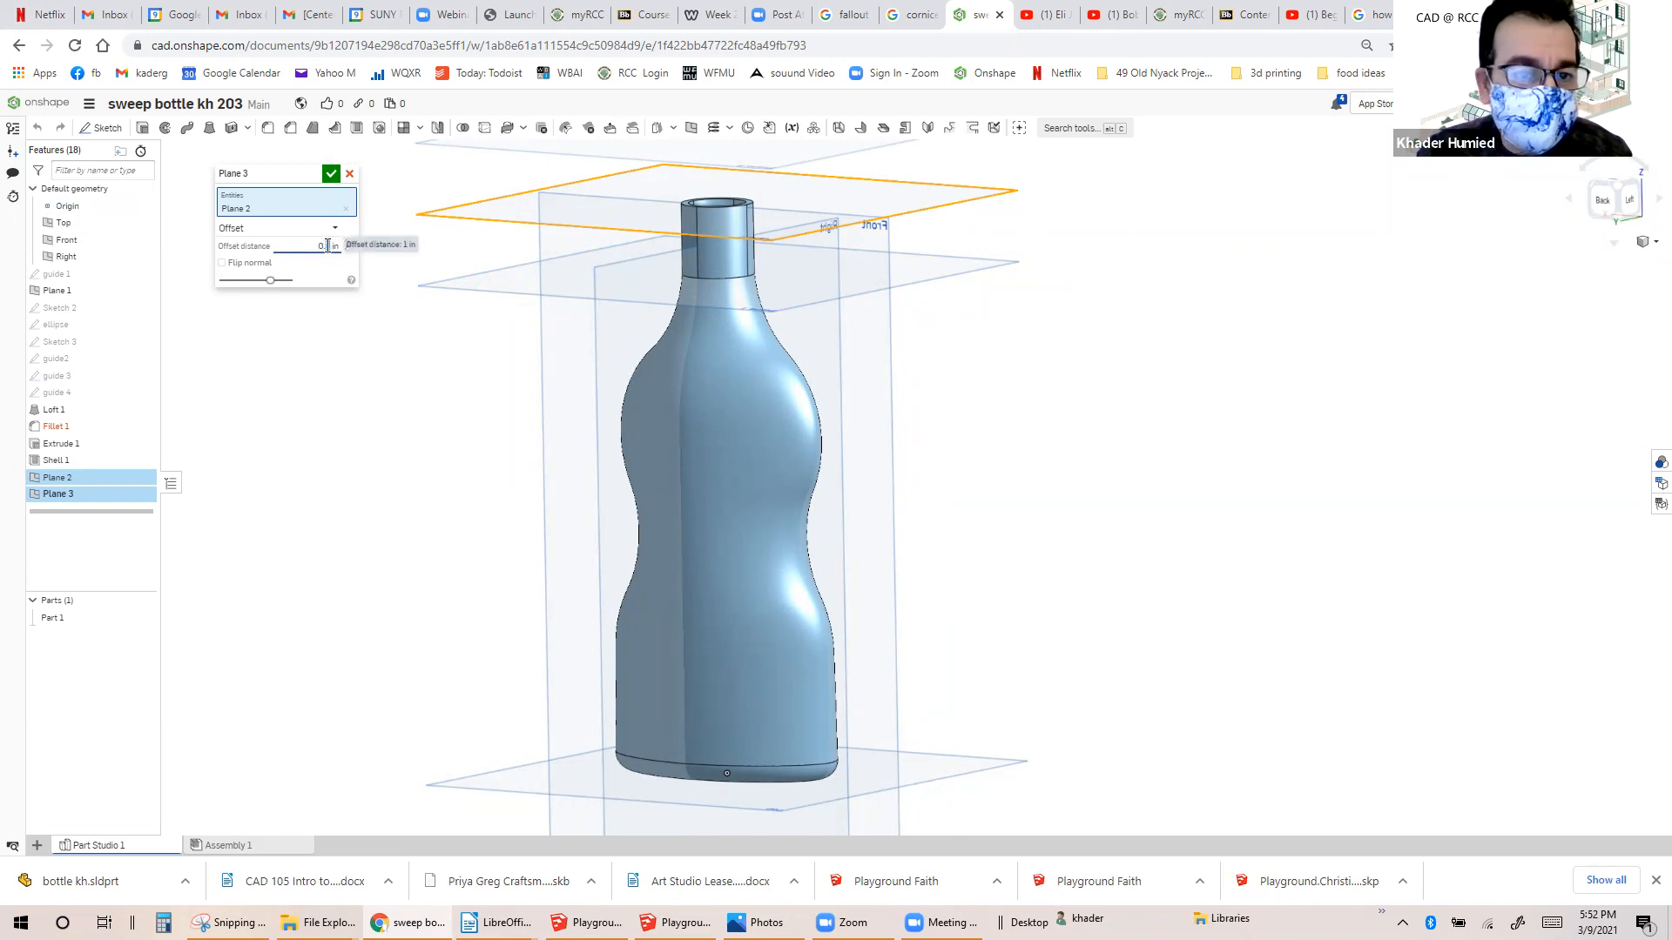
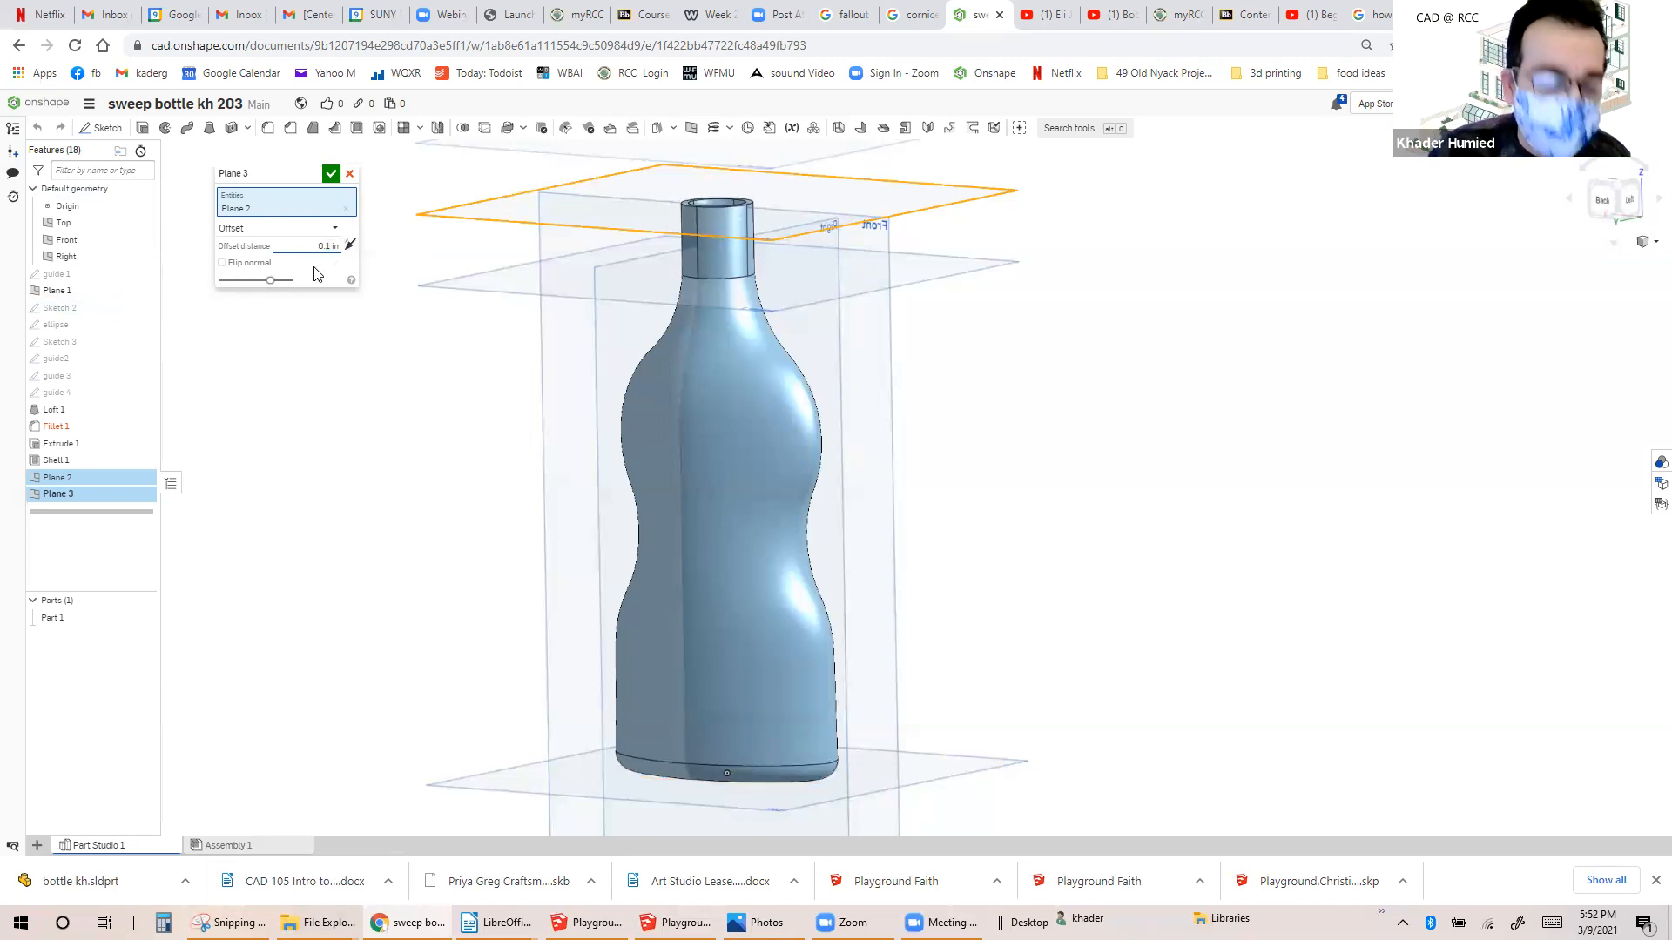
pyautogui.write('5')
pyautogui.press('Return')
pyautogui.moveTo(448, 323); pyautogui.dragTo(458, 332, button='right')
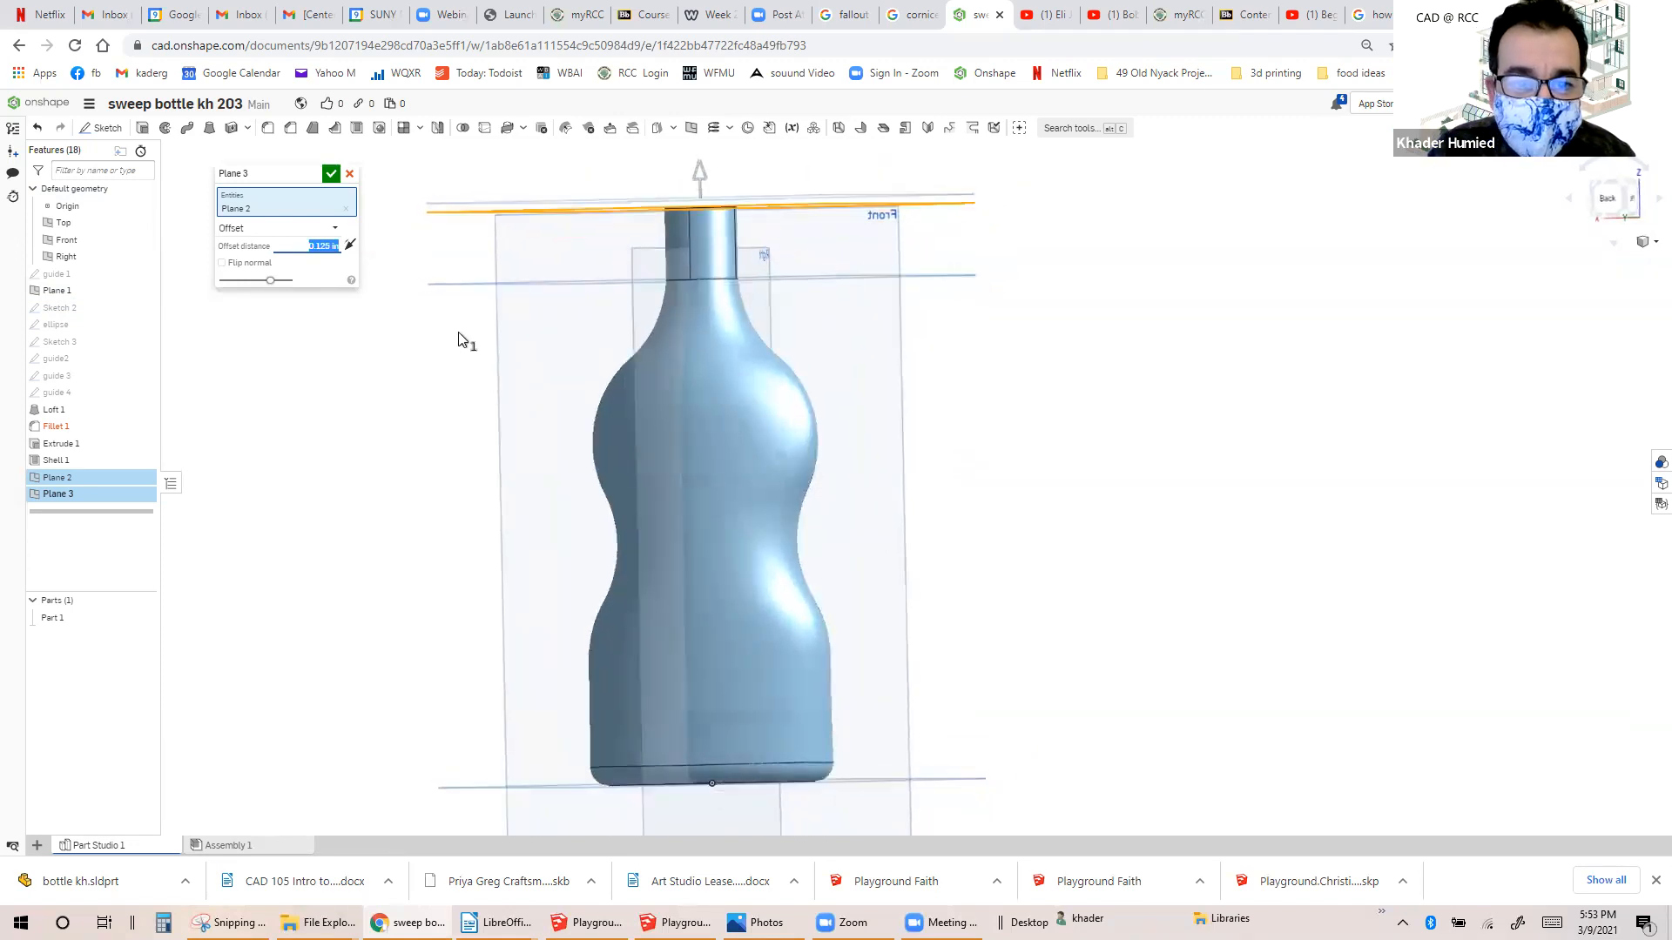
pyautogui.click(354, 249)
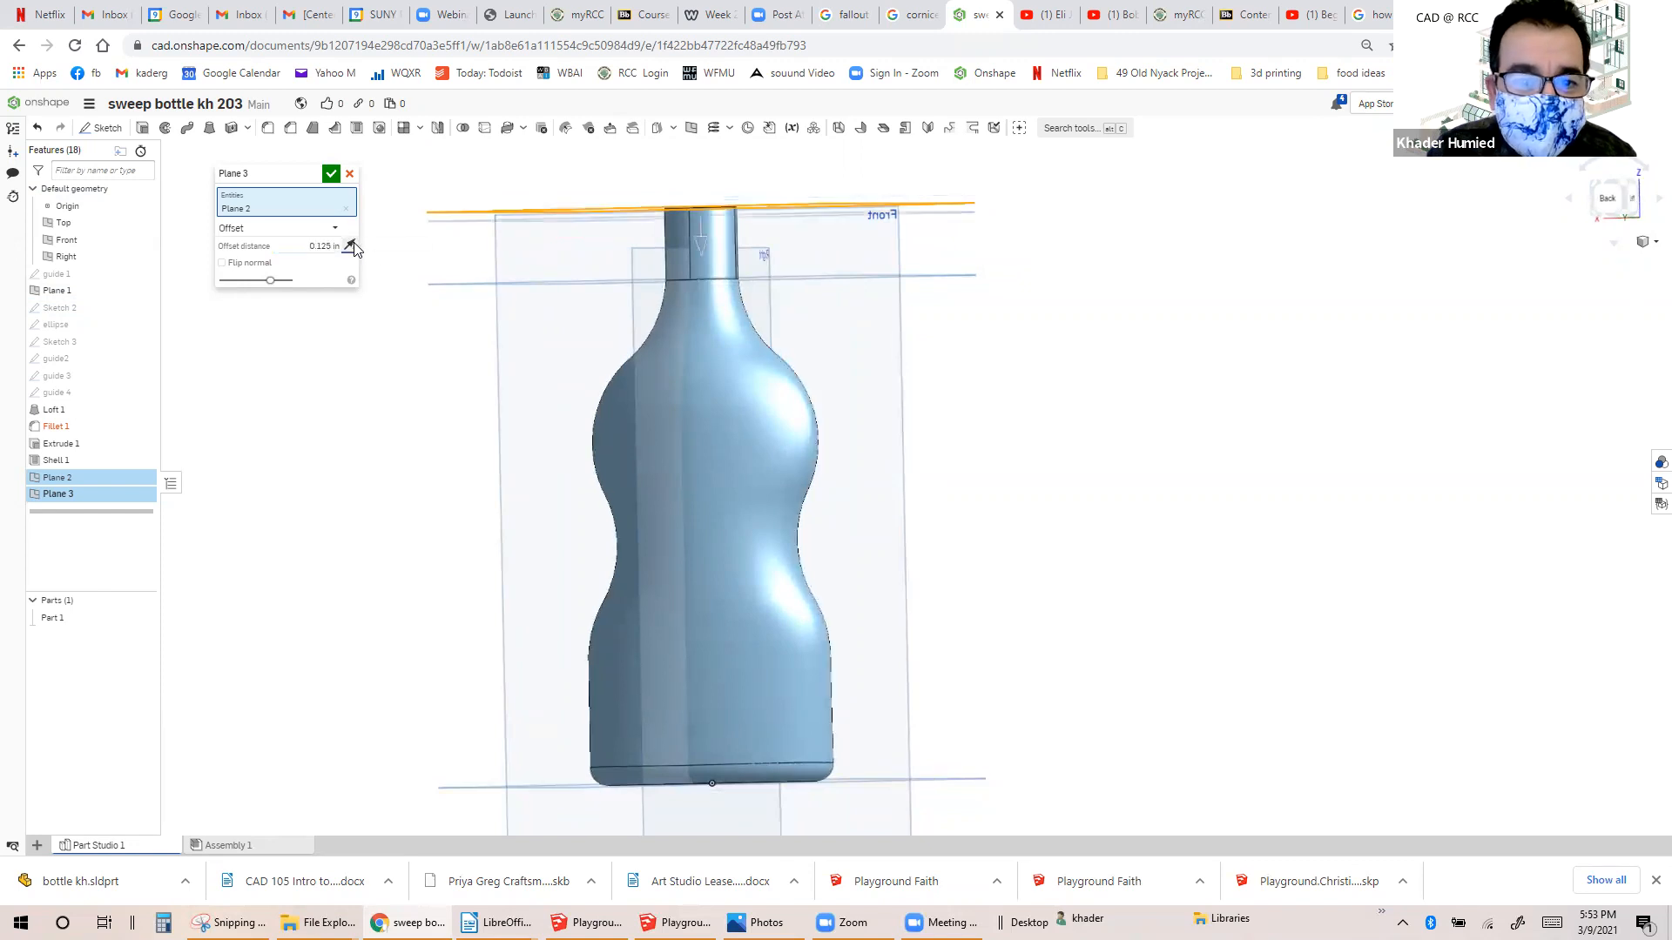
pyautogui.click(332, 175)
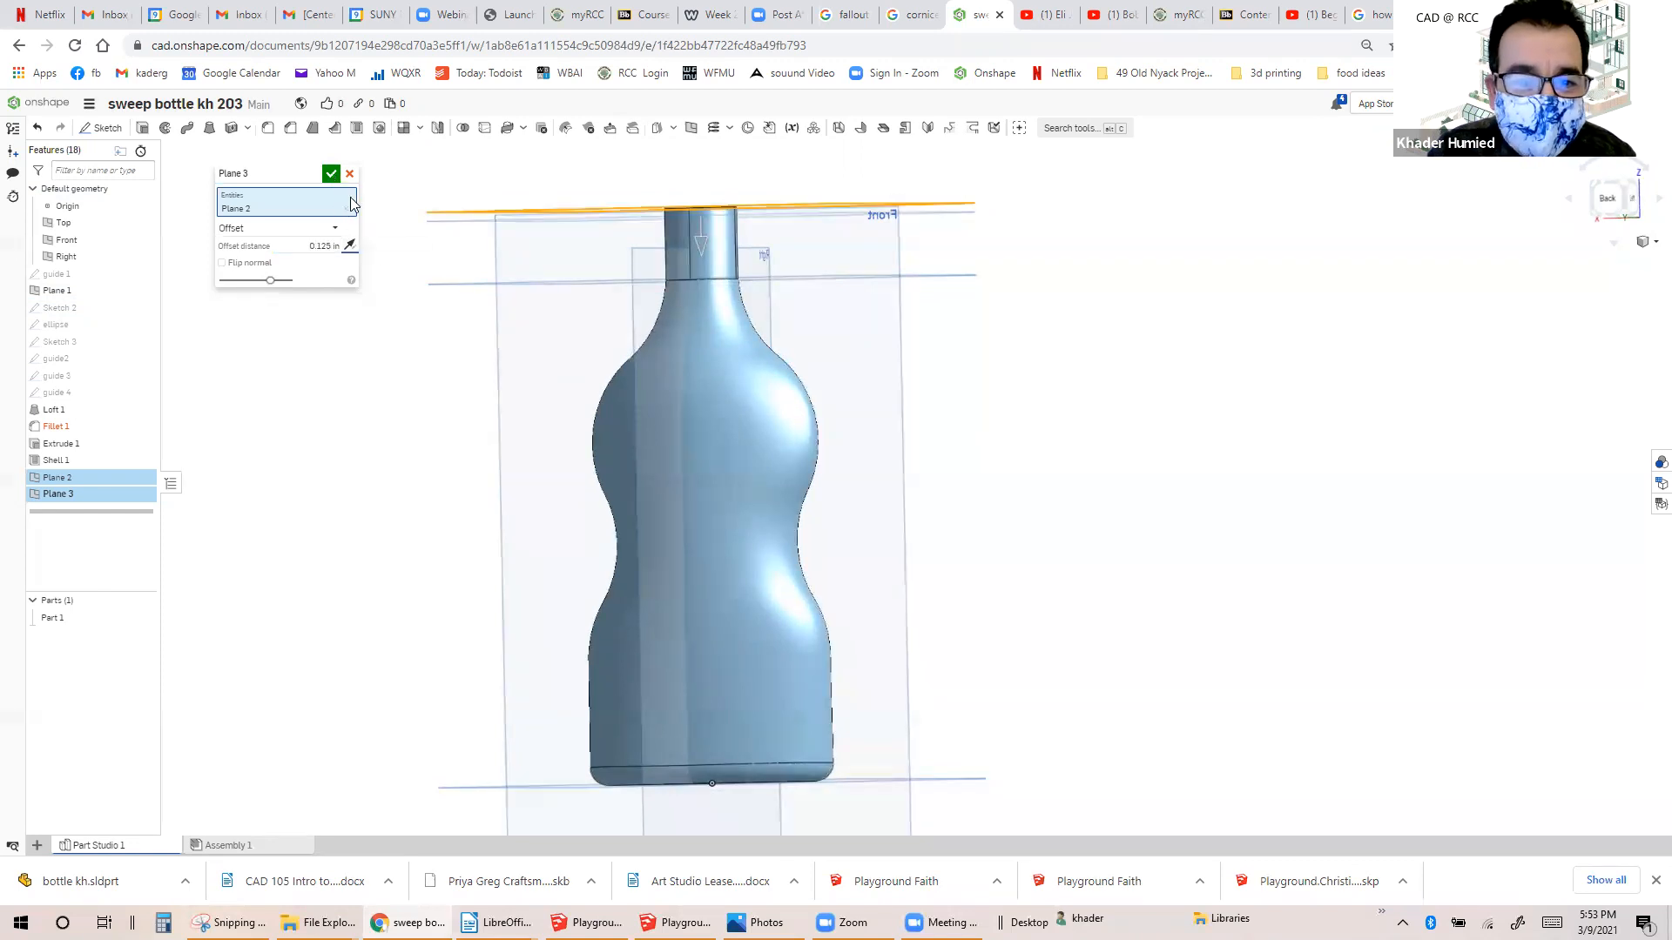
# Hide Plane 2 at the neck opening.
pyautogui.rightClick(440, 215)
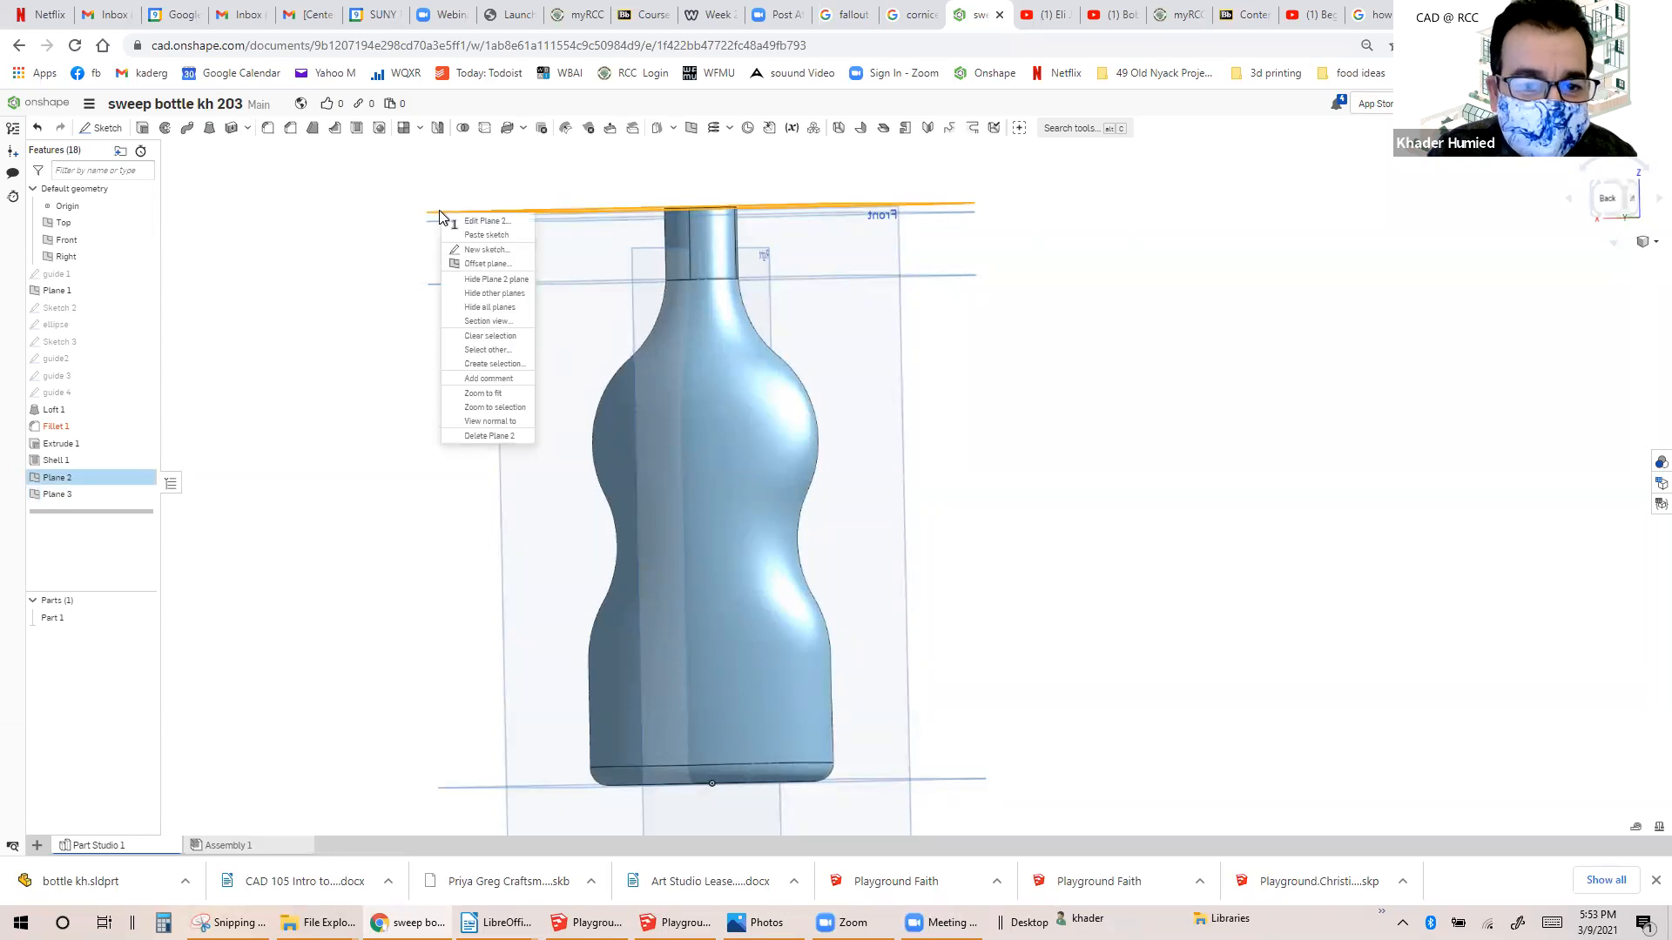
pyautogui.click(459, 279)
pyautogui.moveTo(439, 269); pyautogui.dragTo(564, 275, button='right')
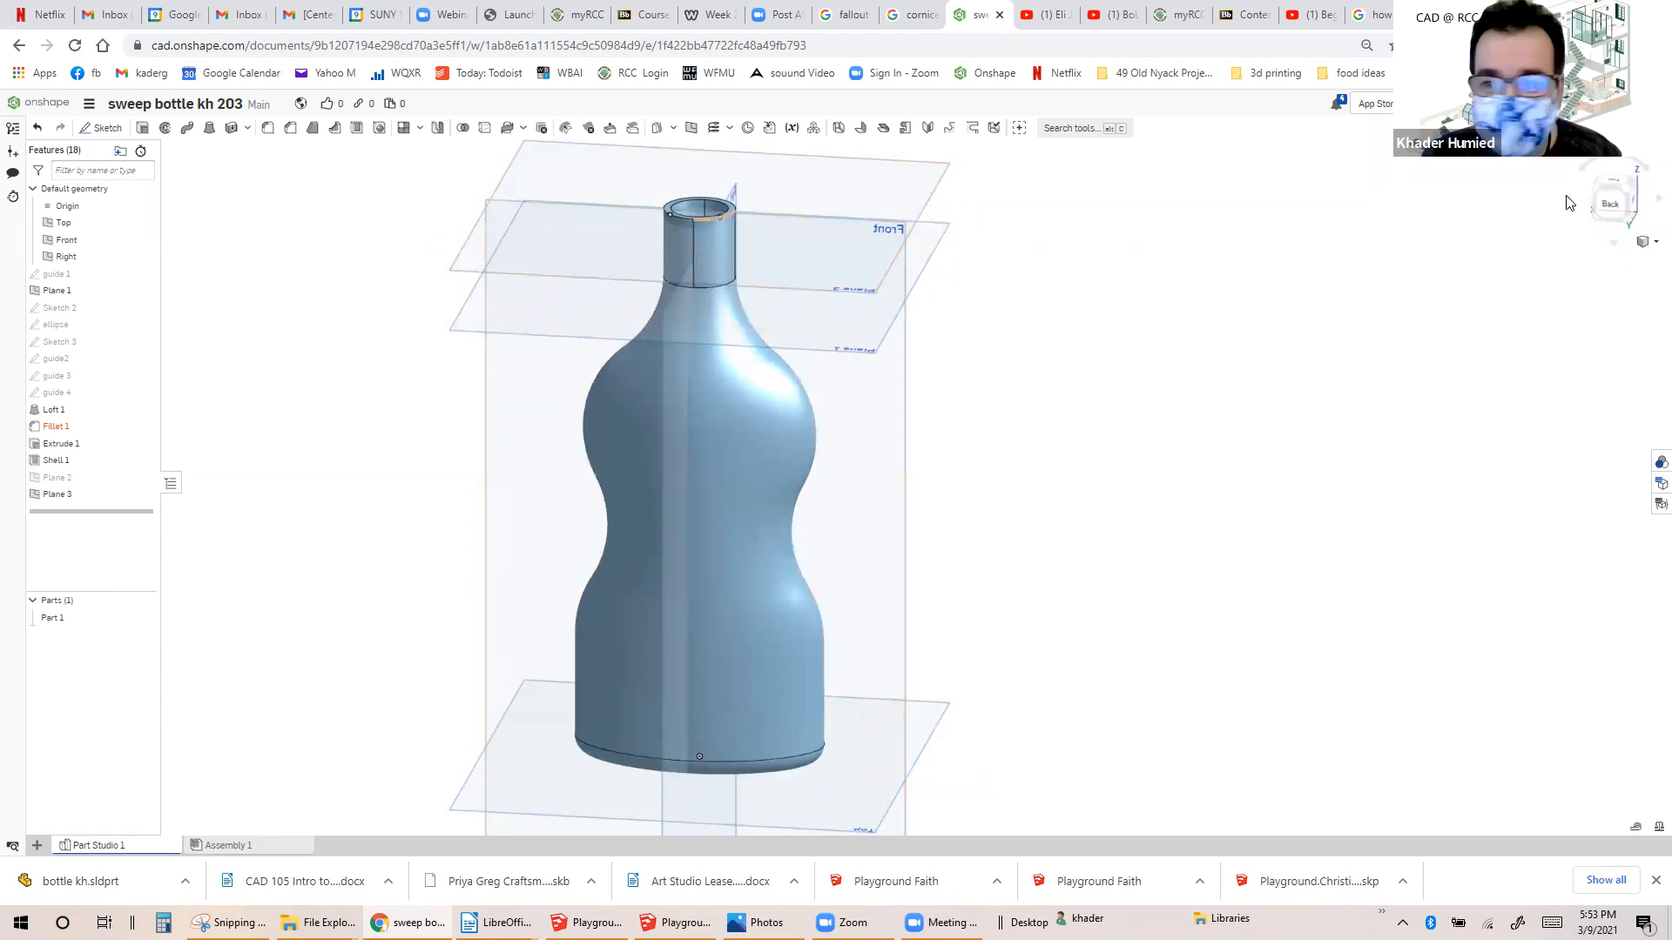
pyautogui.moveTo(1017, 281); pyautogui.dragTo(838, 190, button='right')
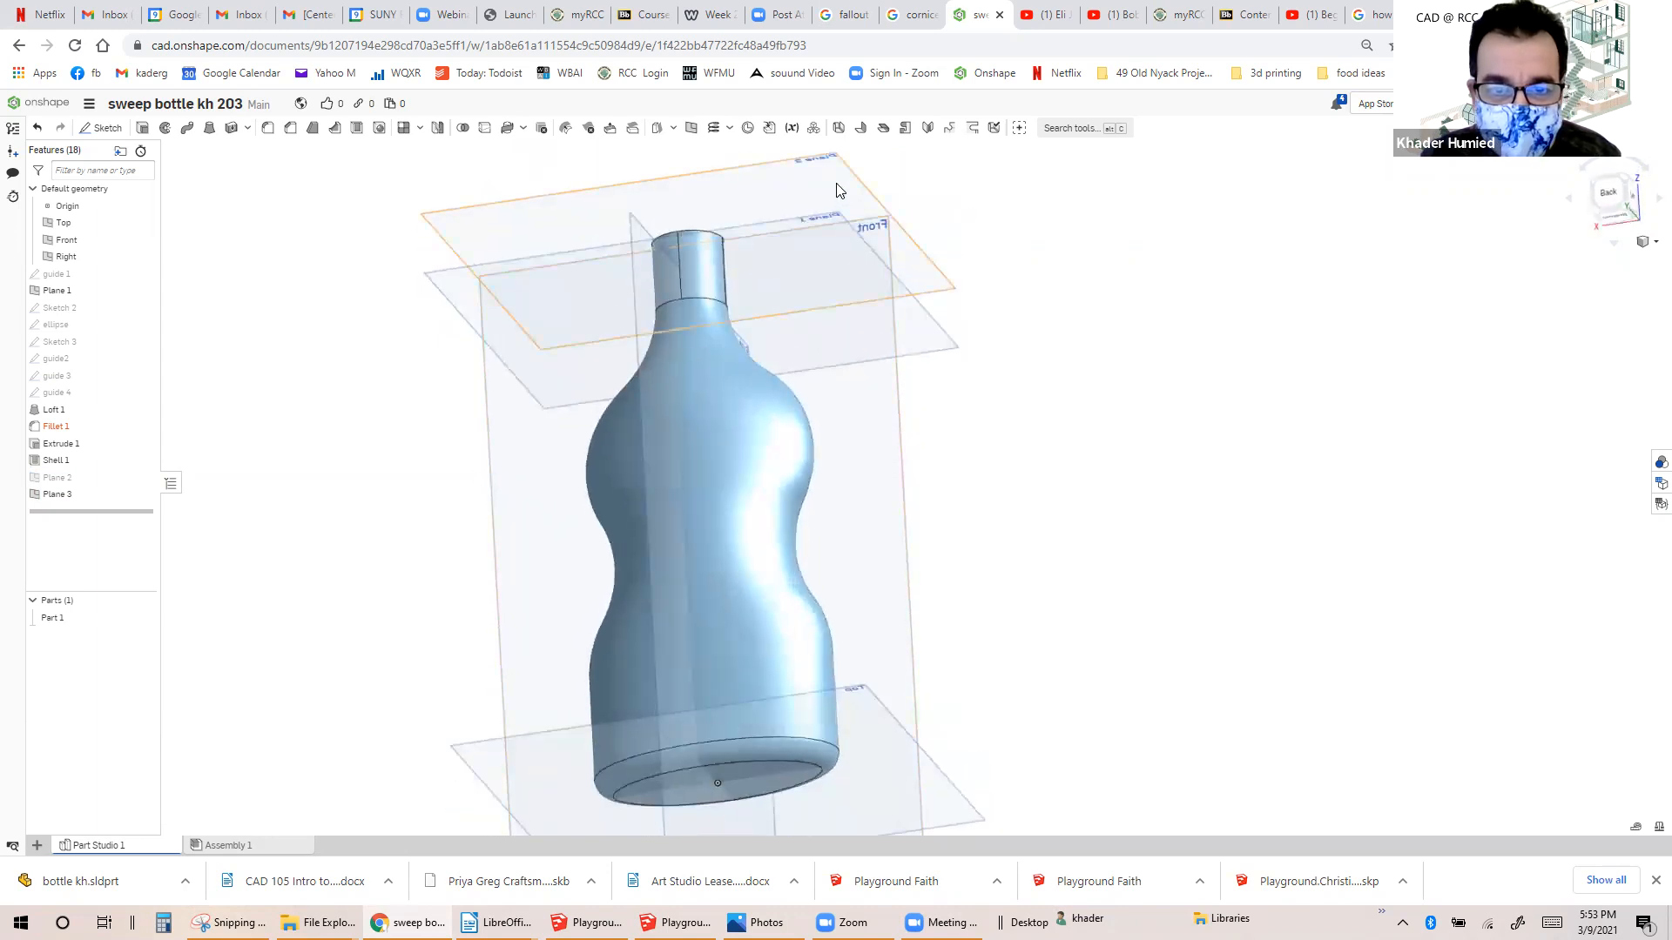
# Sketch a 1 in diameter circle centred on the origin on Plane 3 and accept the sketch.
pyautogui.click(1627, 183)
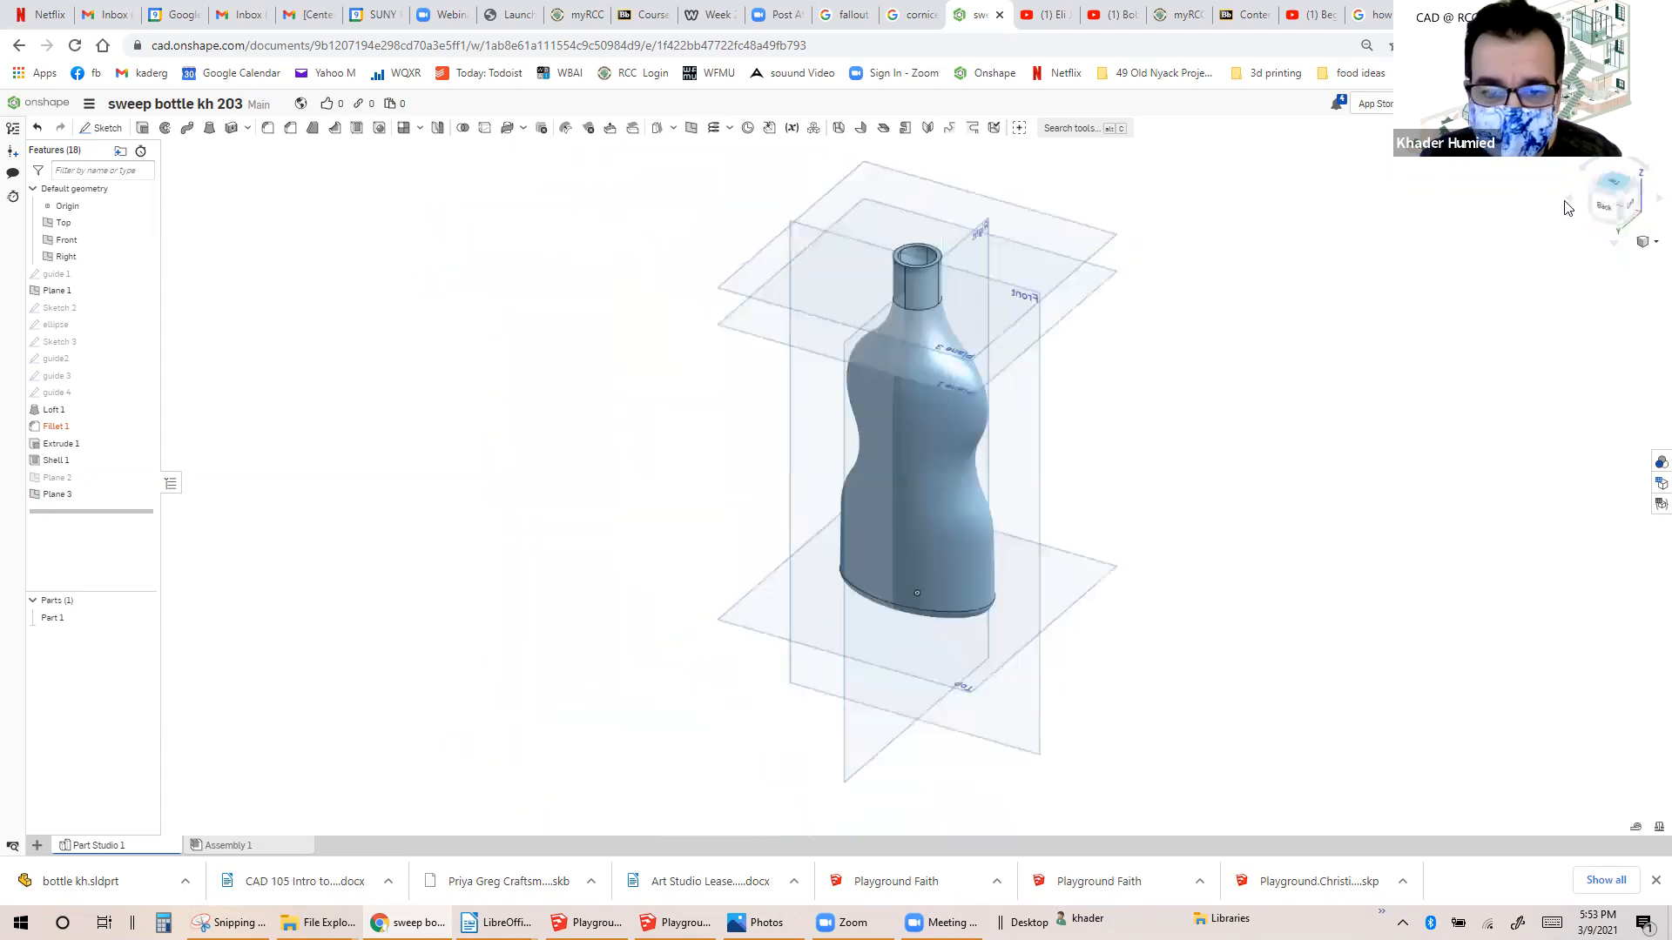
pyautogui.click(1614, 182)
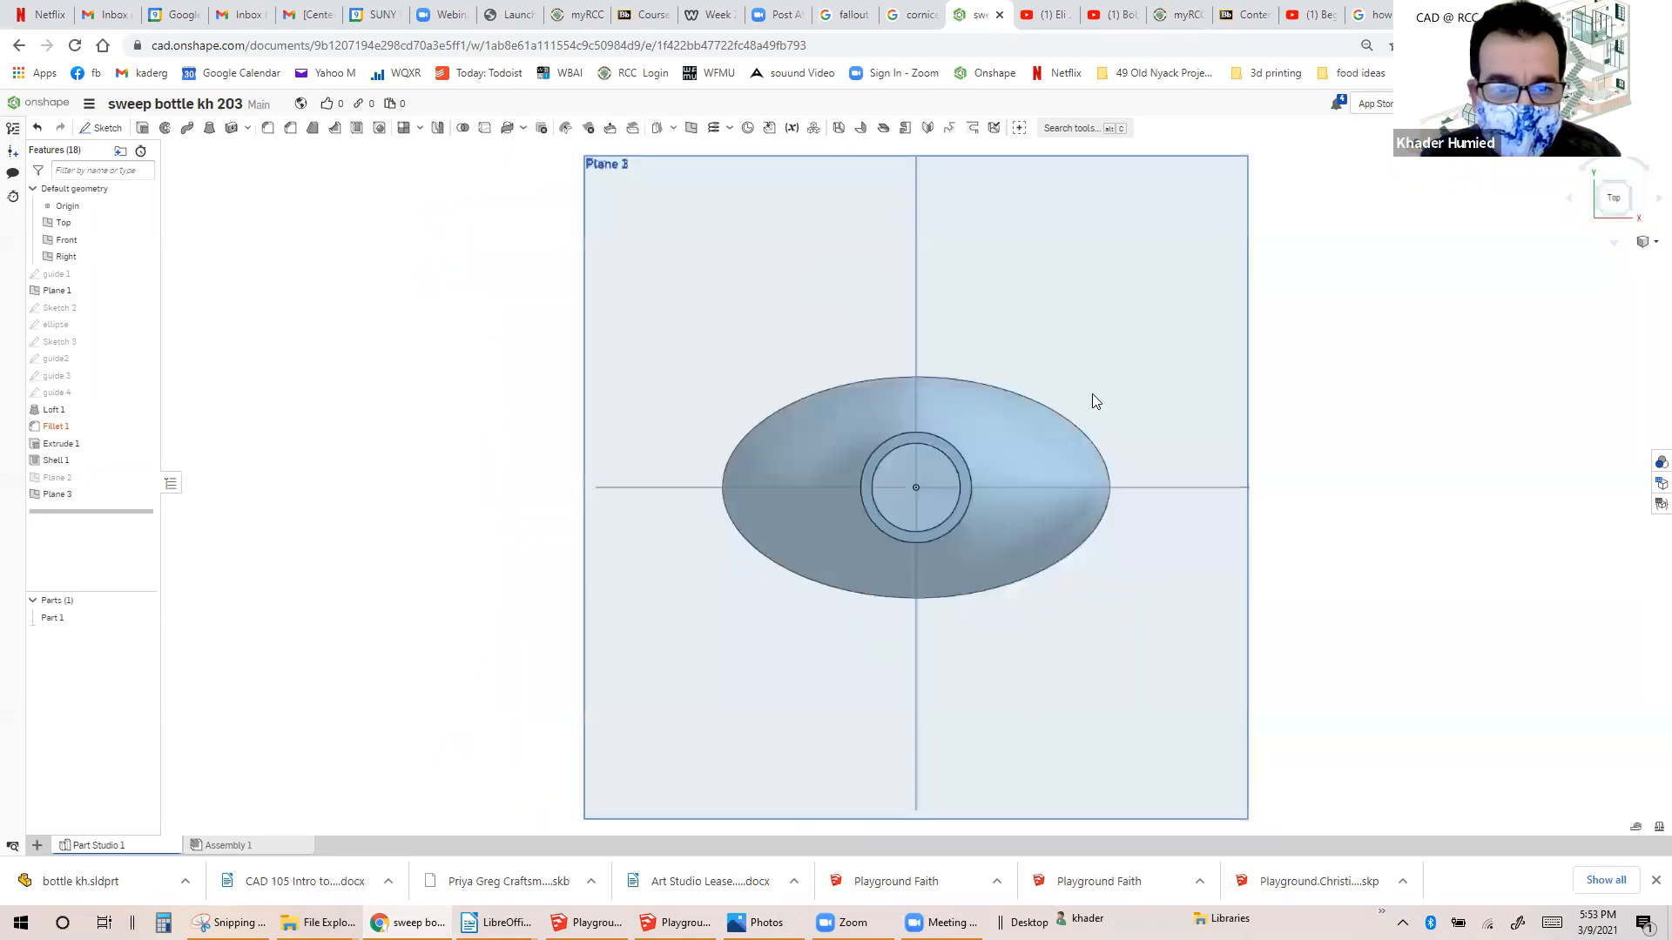
pyautogui.click(84, 130)
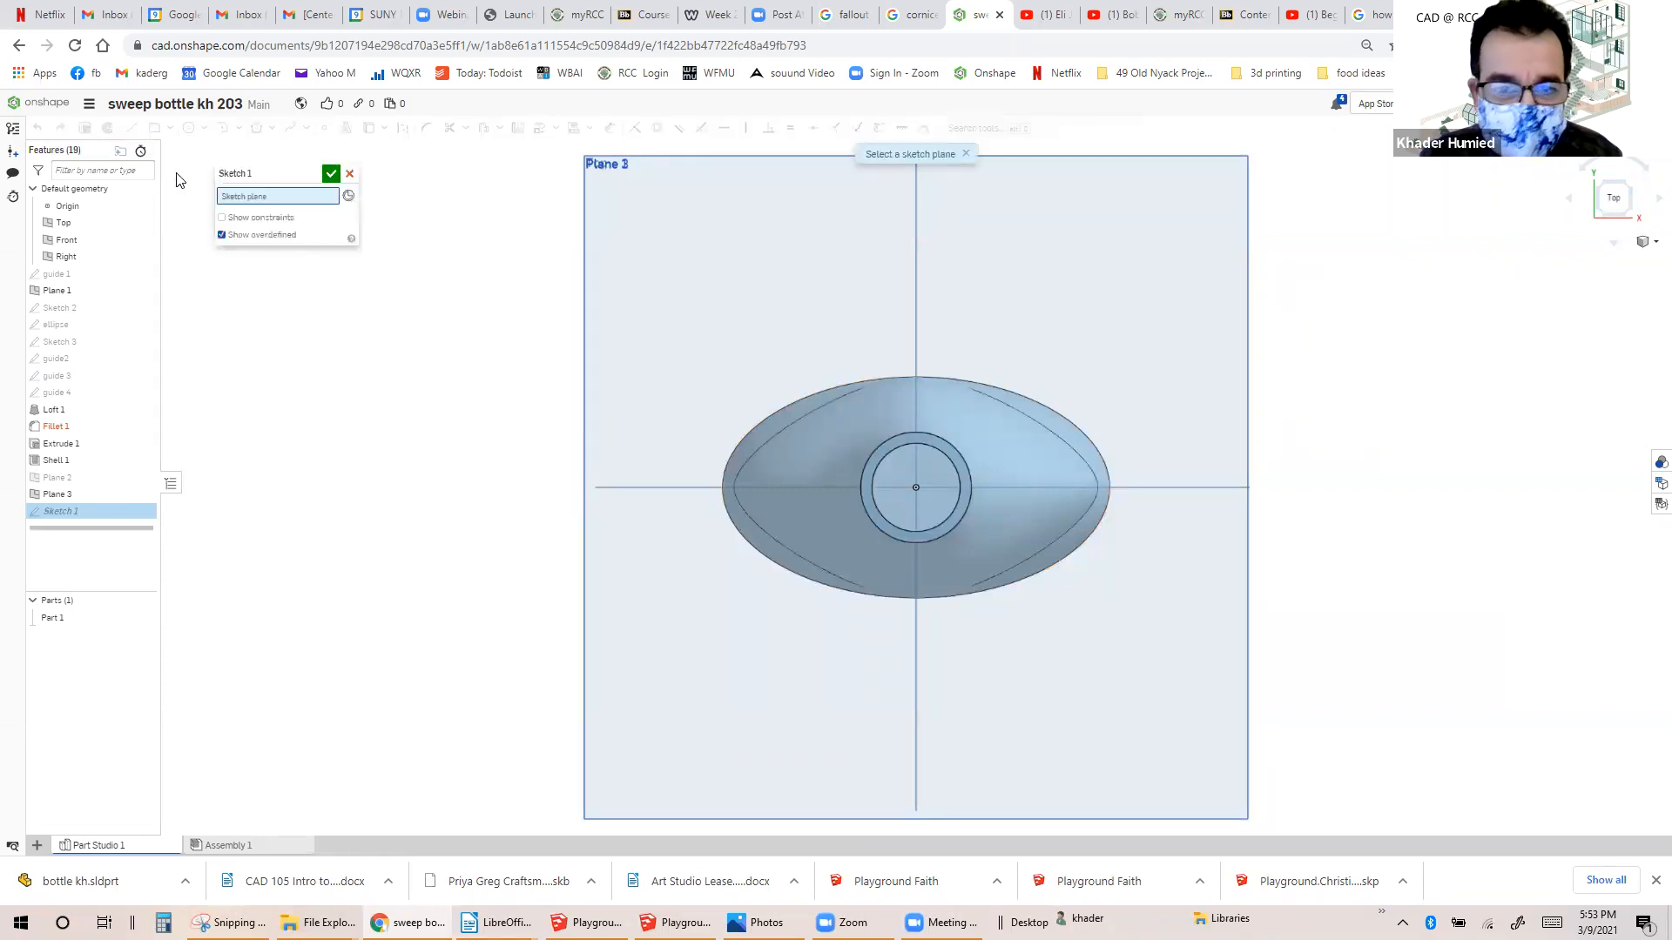
pyautogui.click(696, 345)
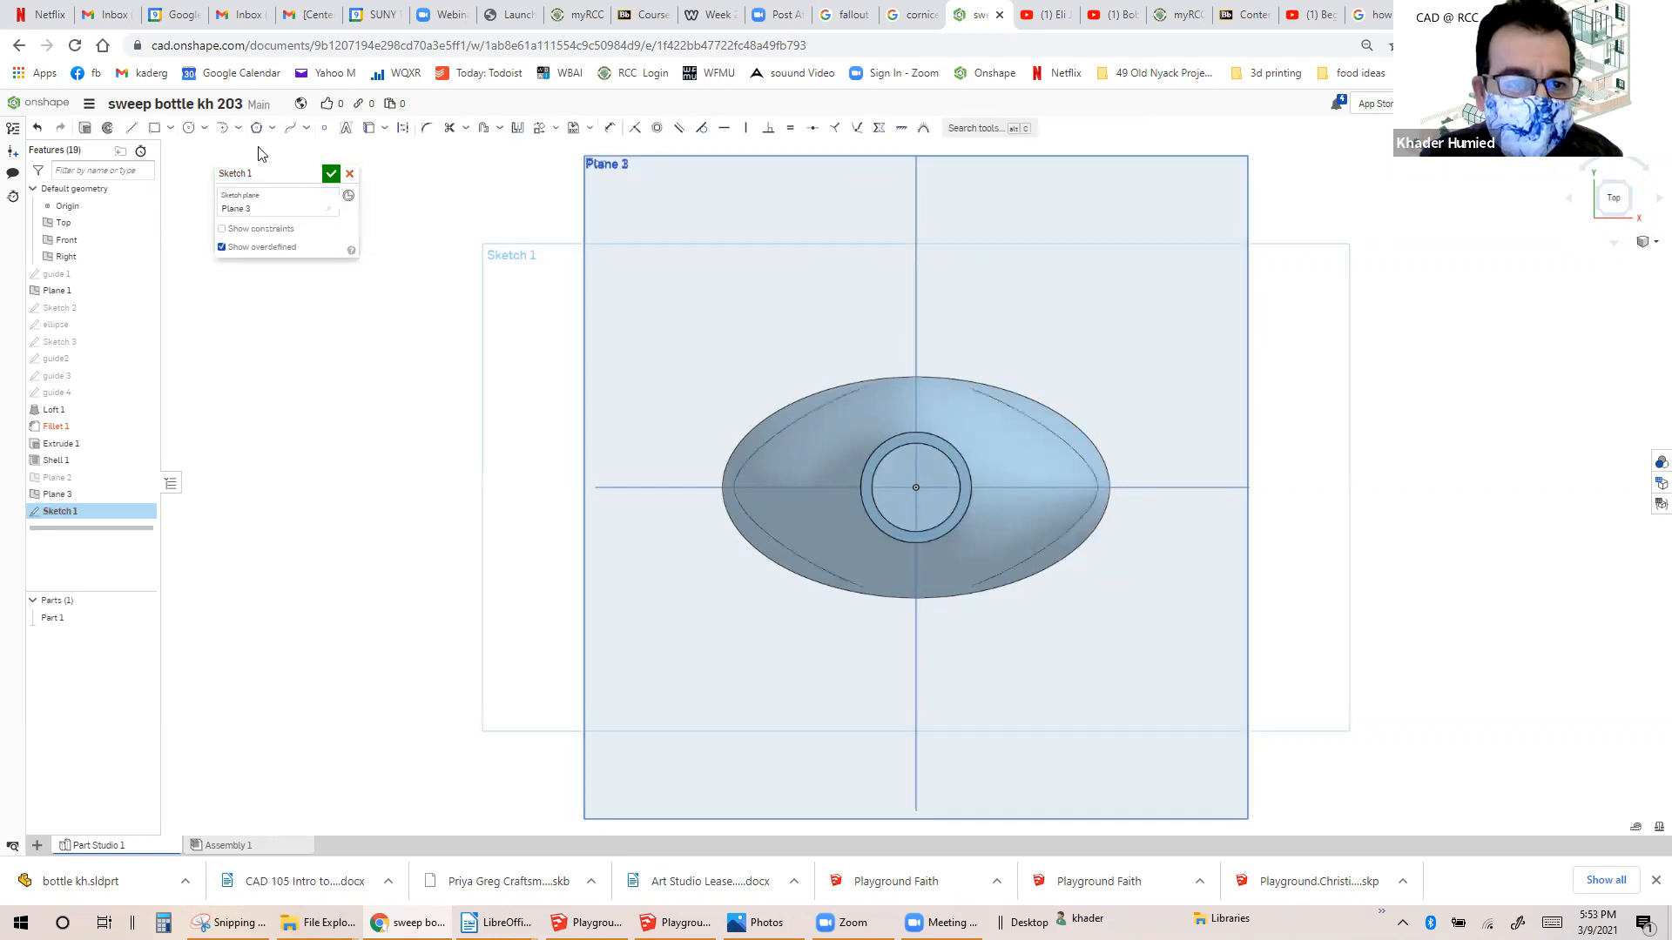
pyautogui.click(188, 128)
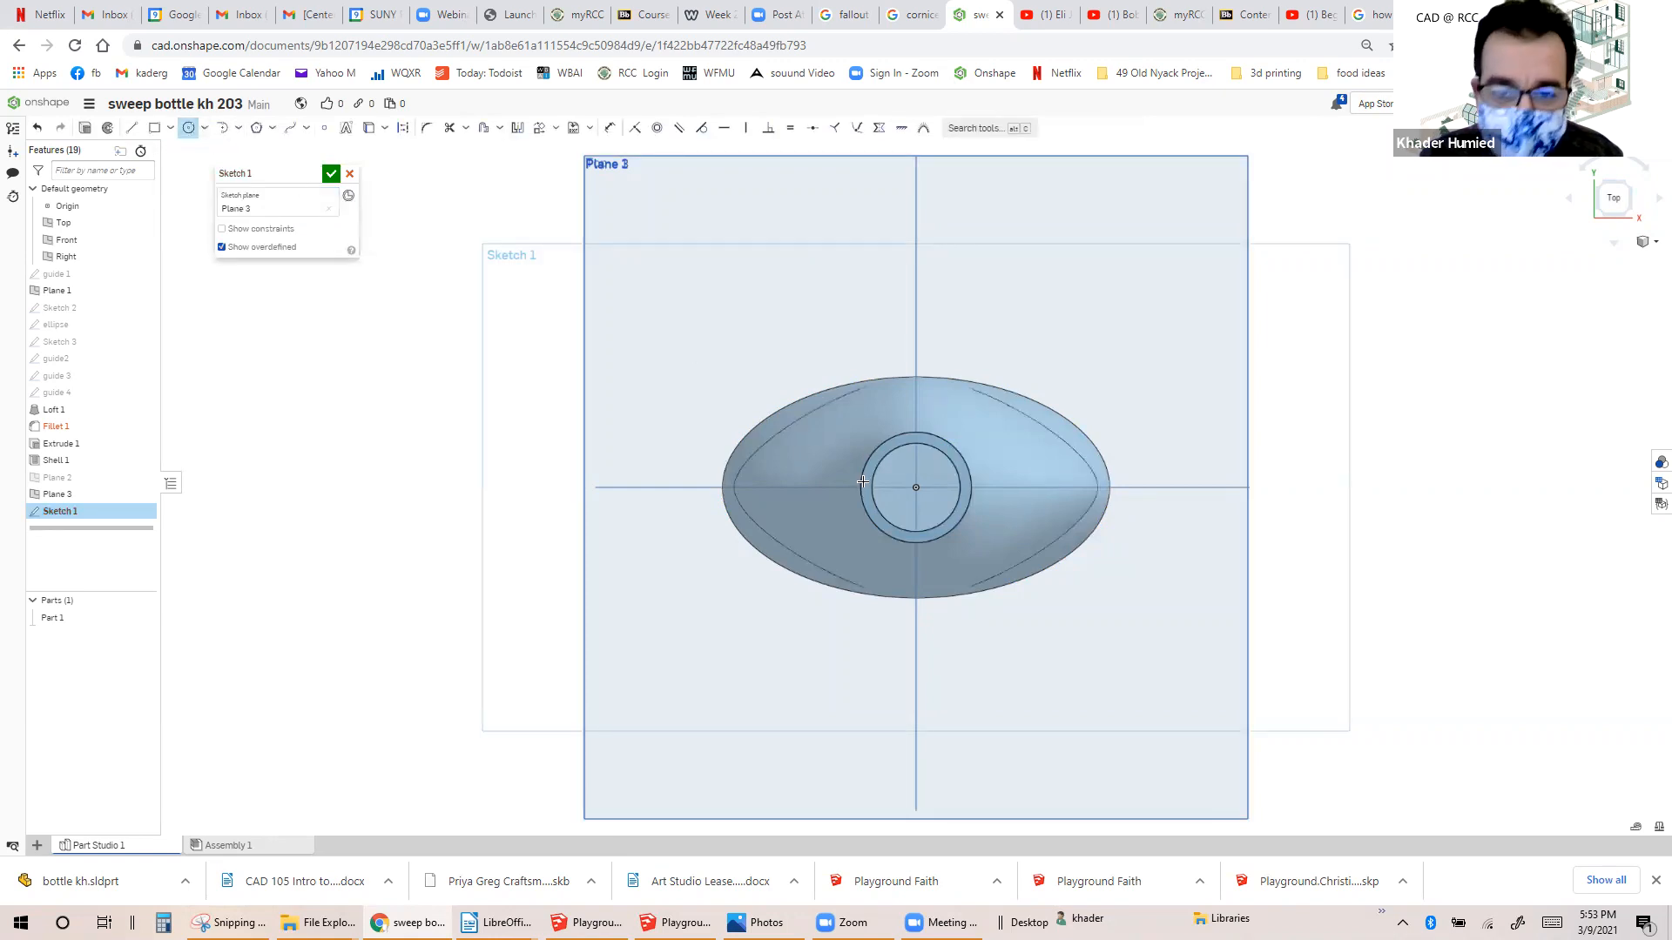
pyautogui.click(914, 488)
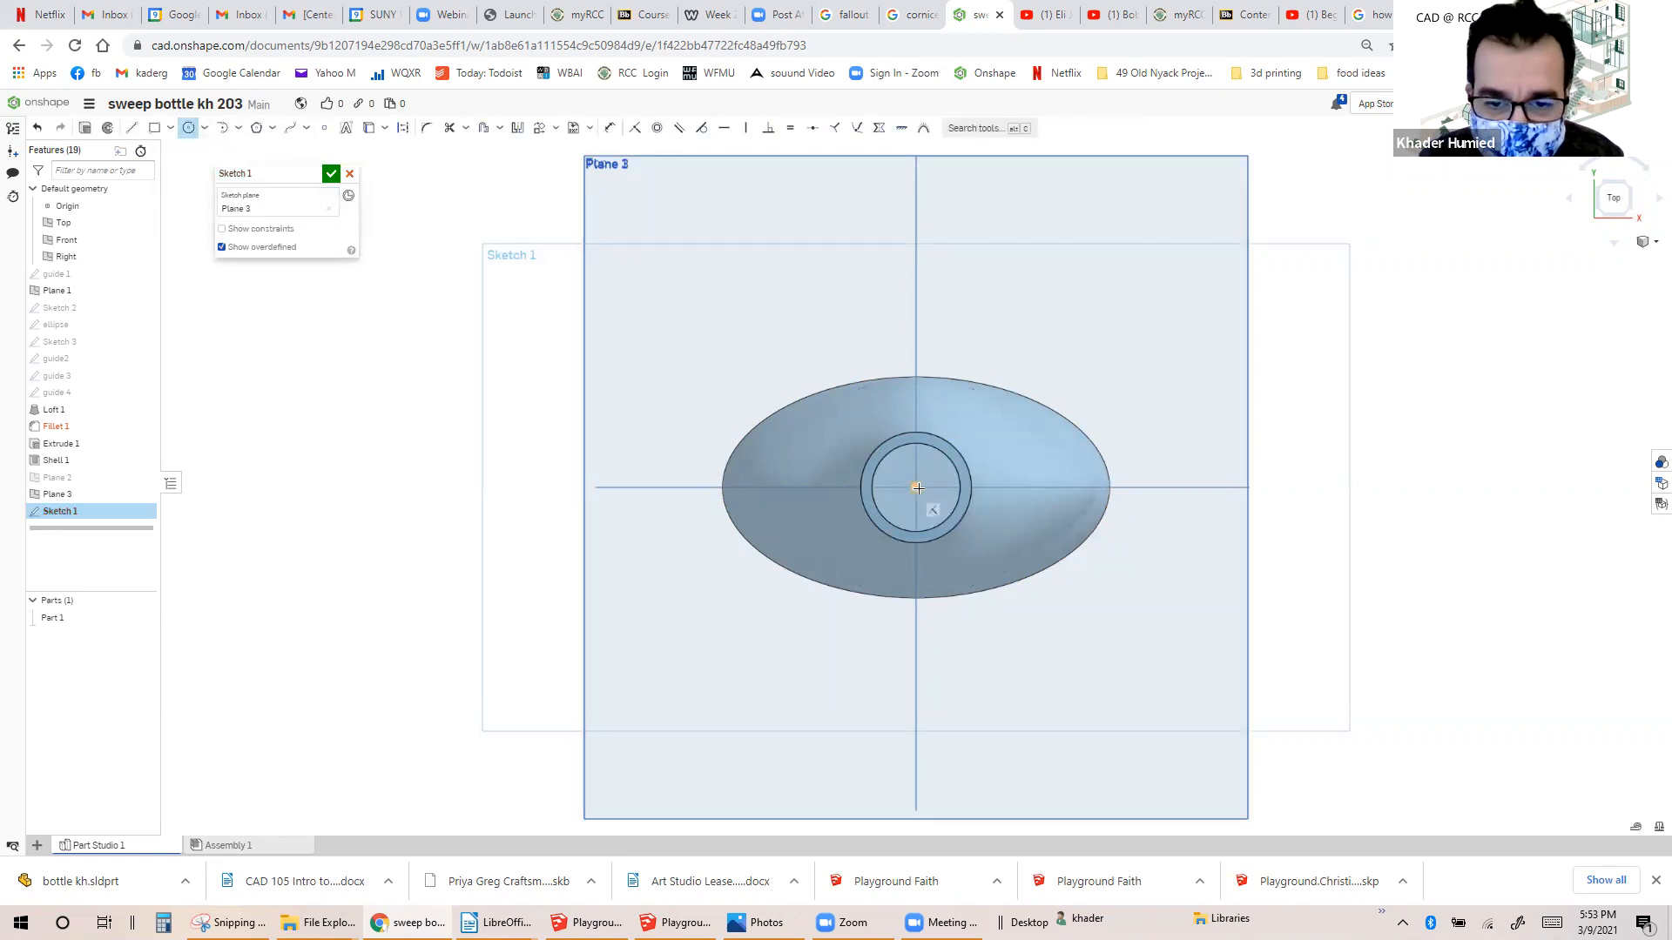
pyautogui.click(975, 487)
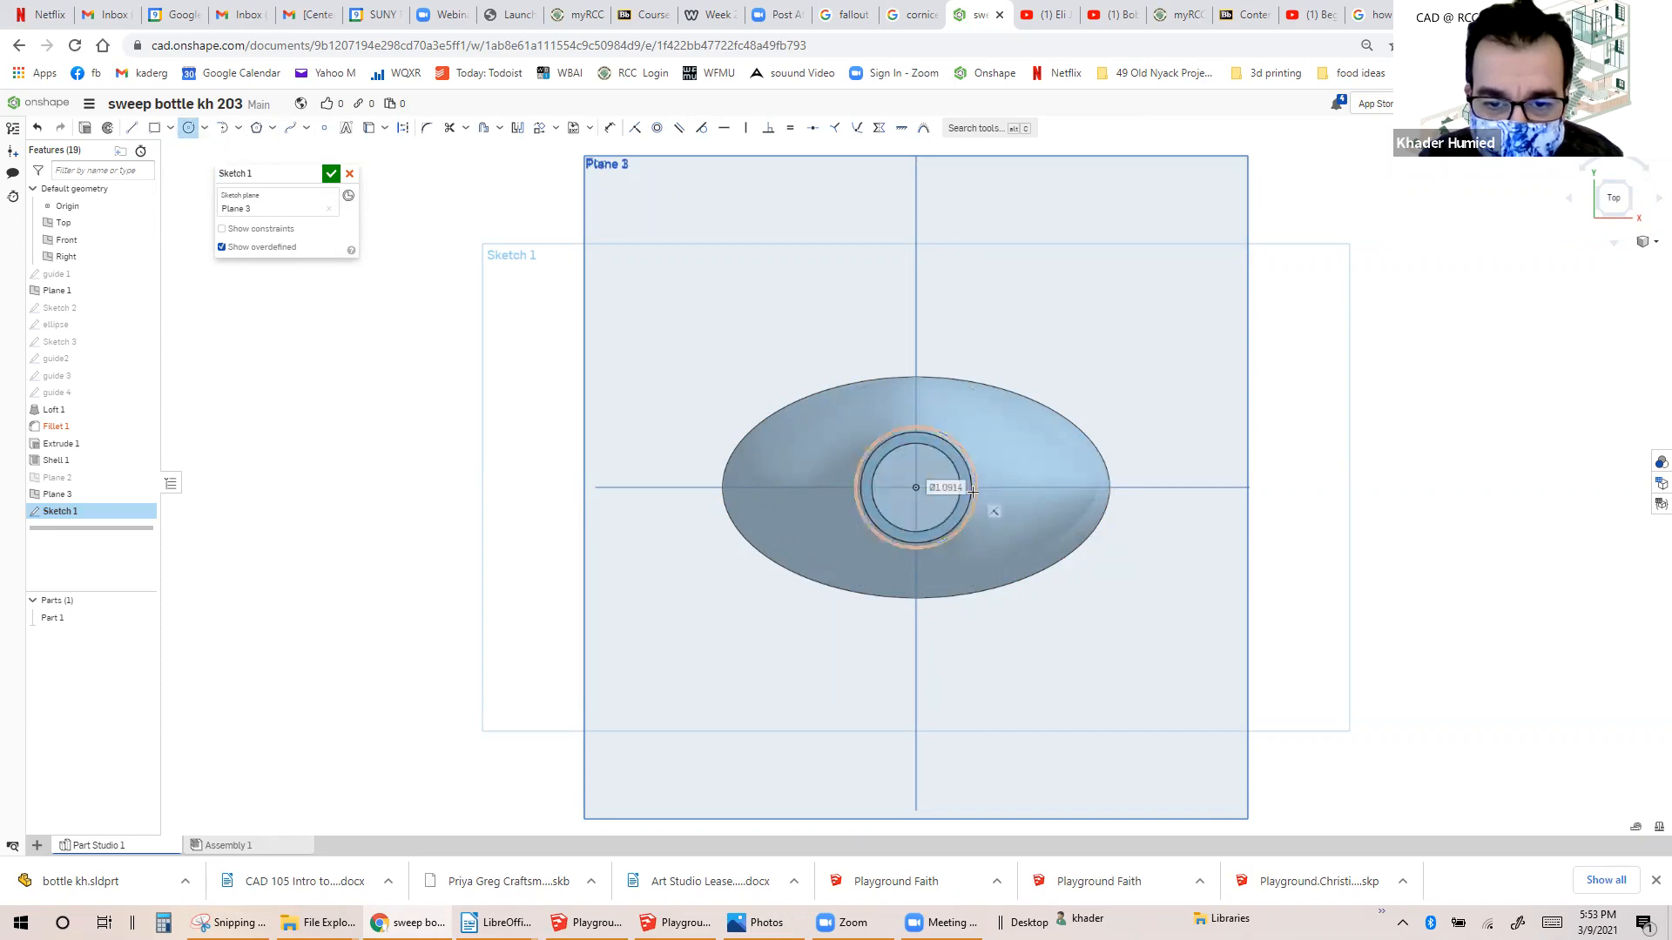
pyautogui.write('1')
pyautogui.press('Return')
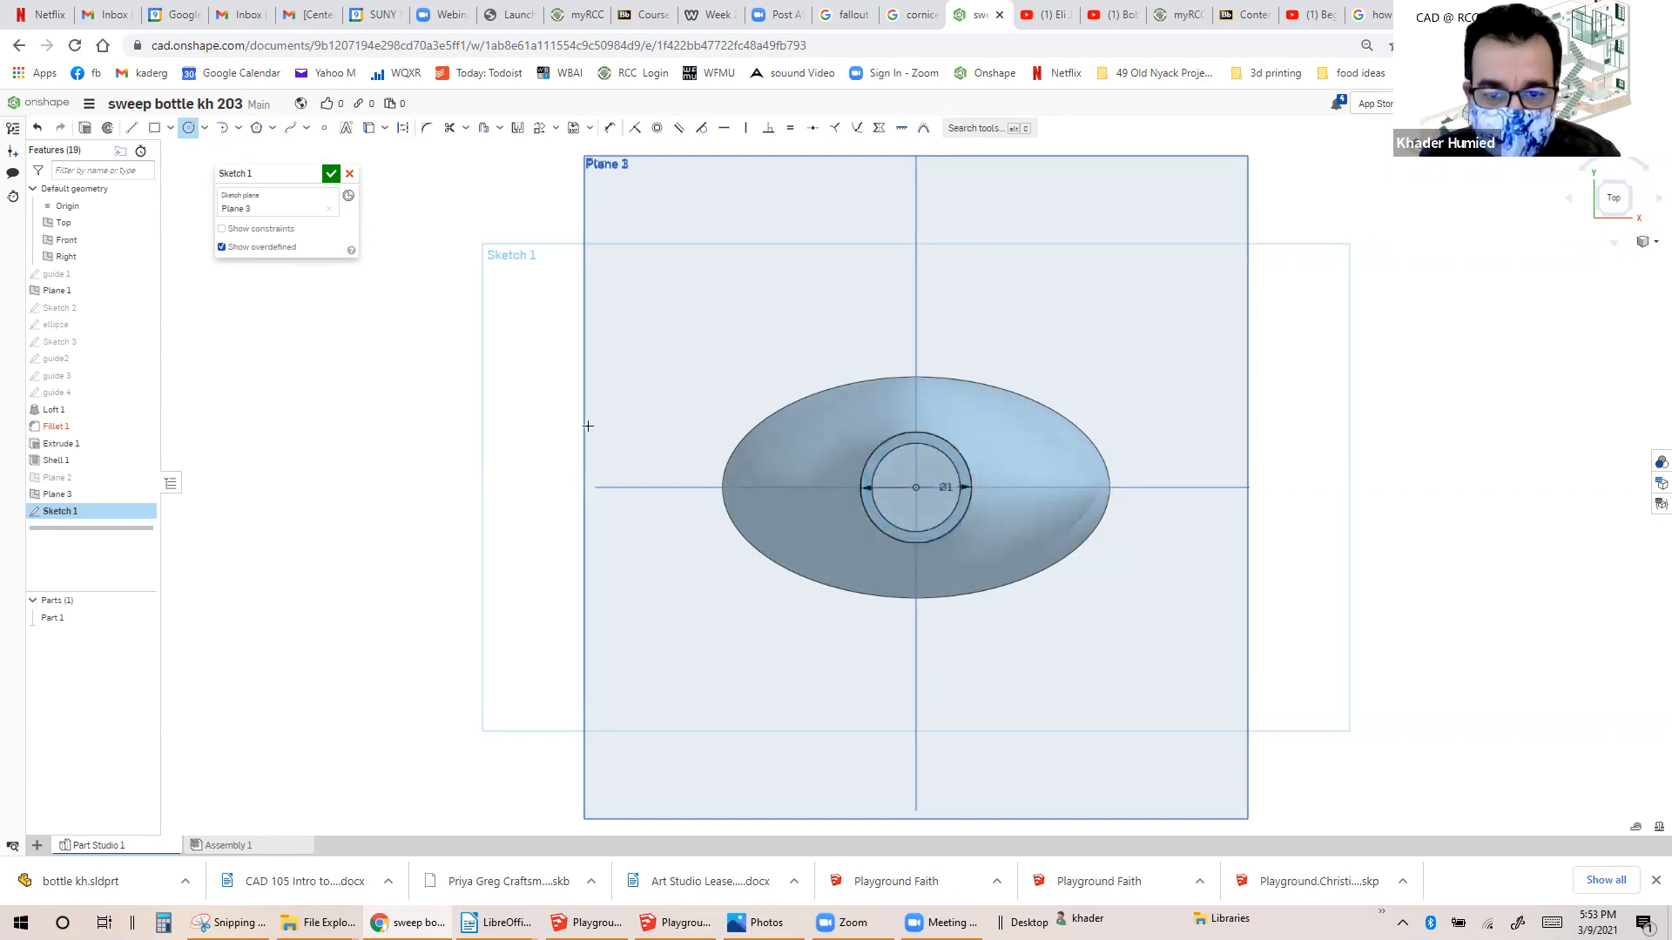
pyautogui.click(331, 174)
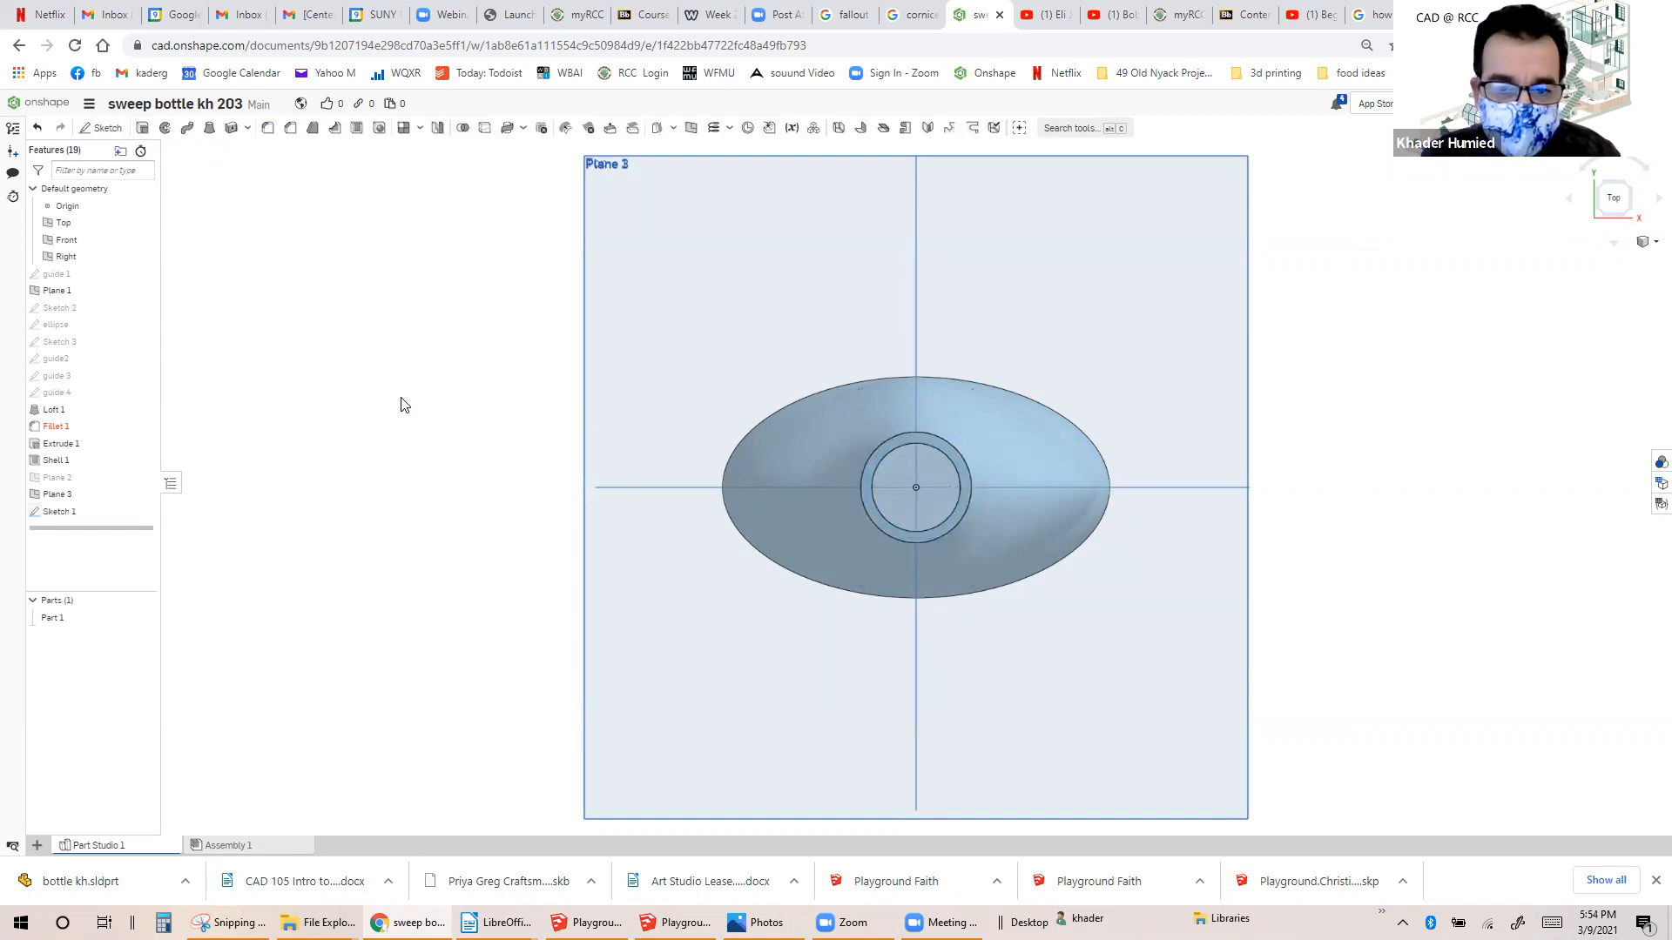
# Hide all planes so only the bottle and the neck circle sketch are shown.
pyautogui.moveTo(413, 286); pyautogui.dragTo(457, 174, button='right')
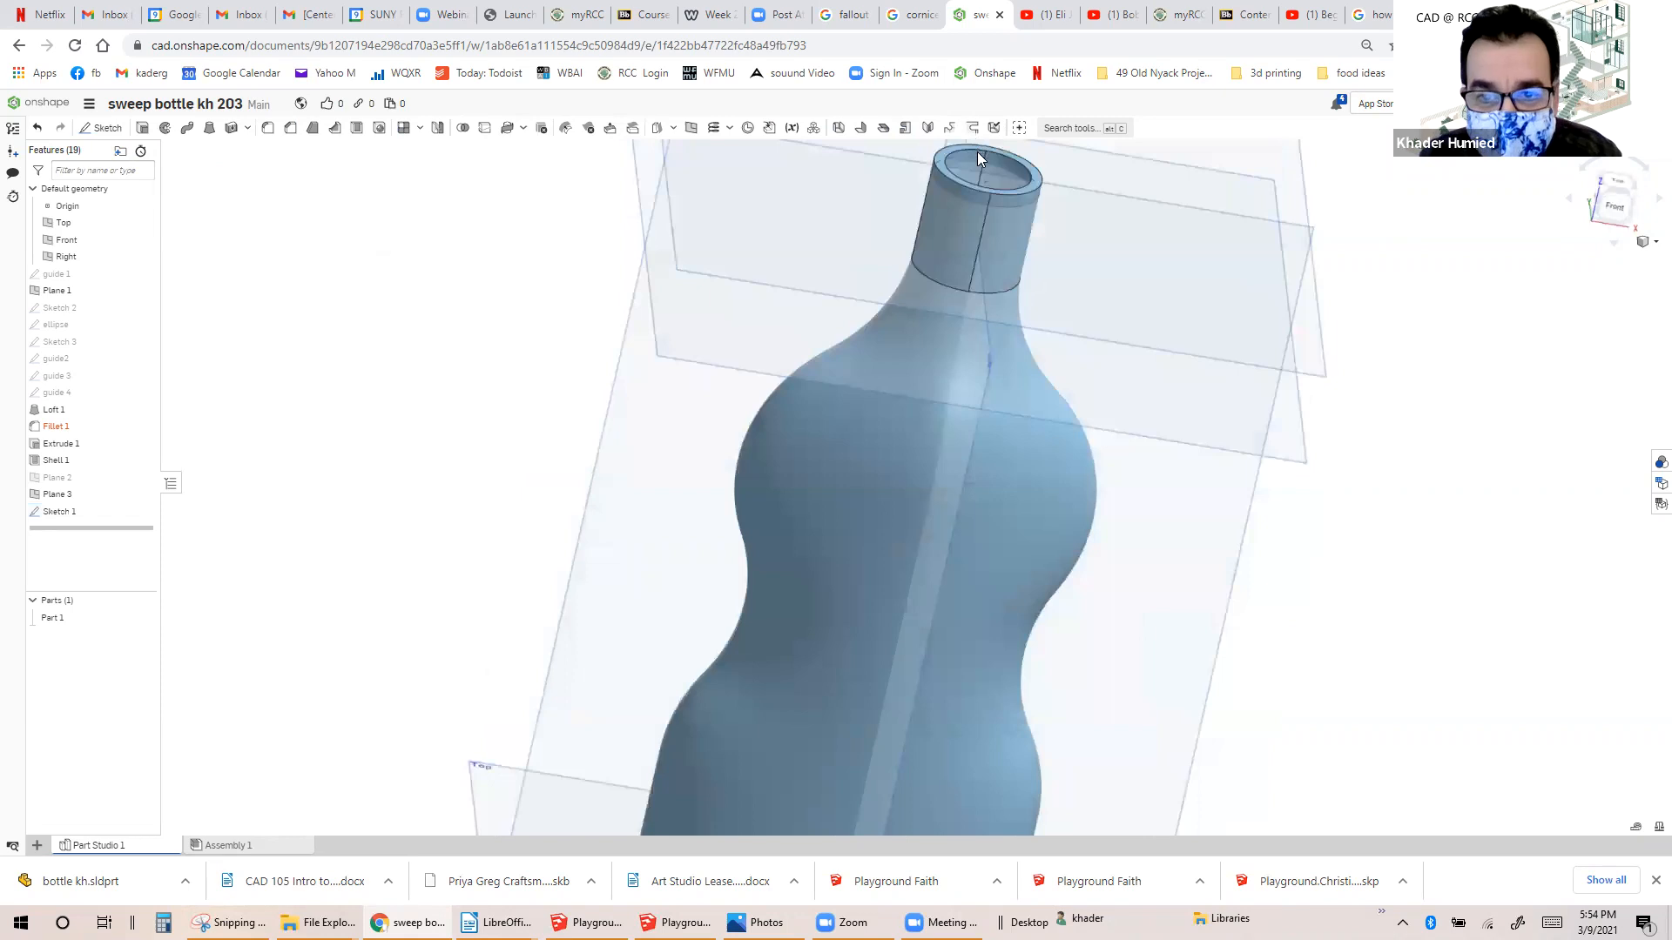
pyautogui.scroll(2, 977, 152)
pyautogui.rightClick(825, 238)
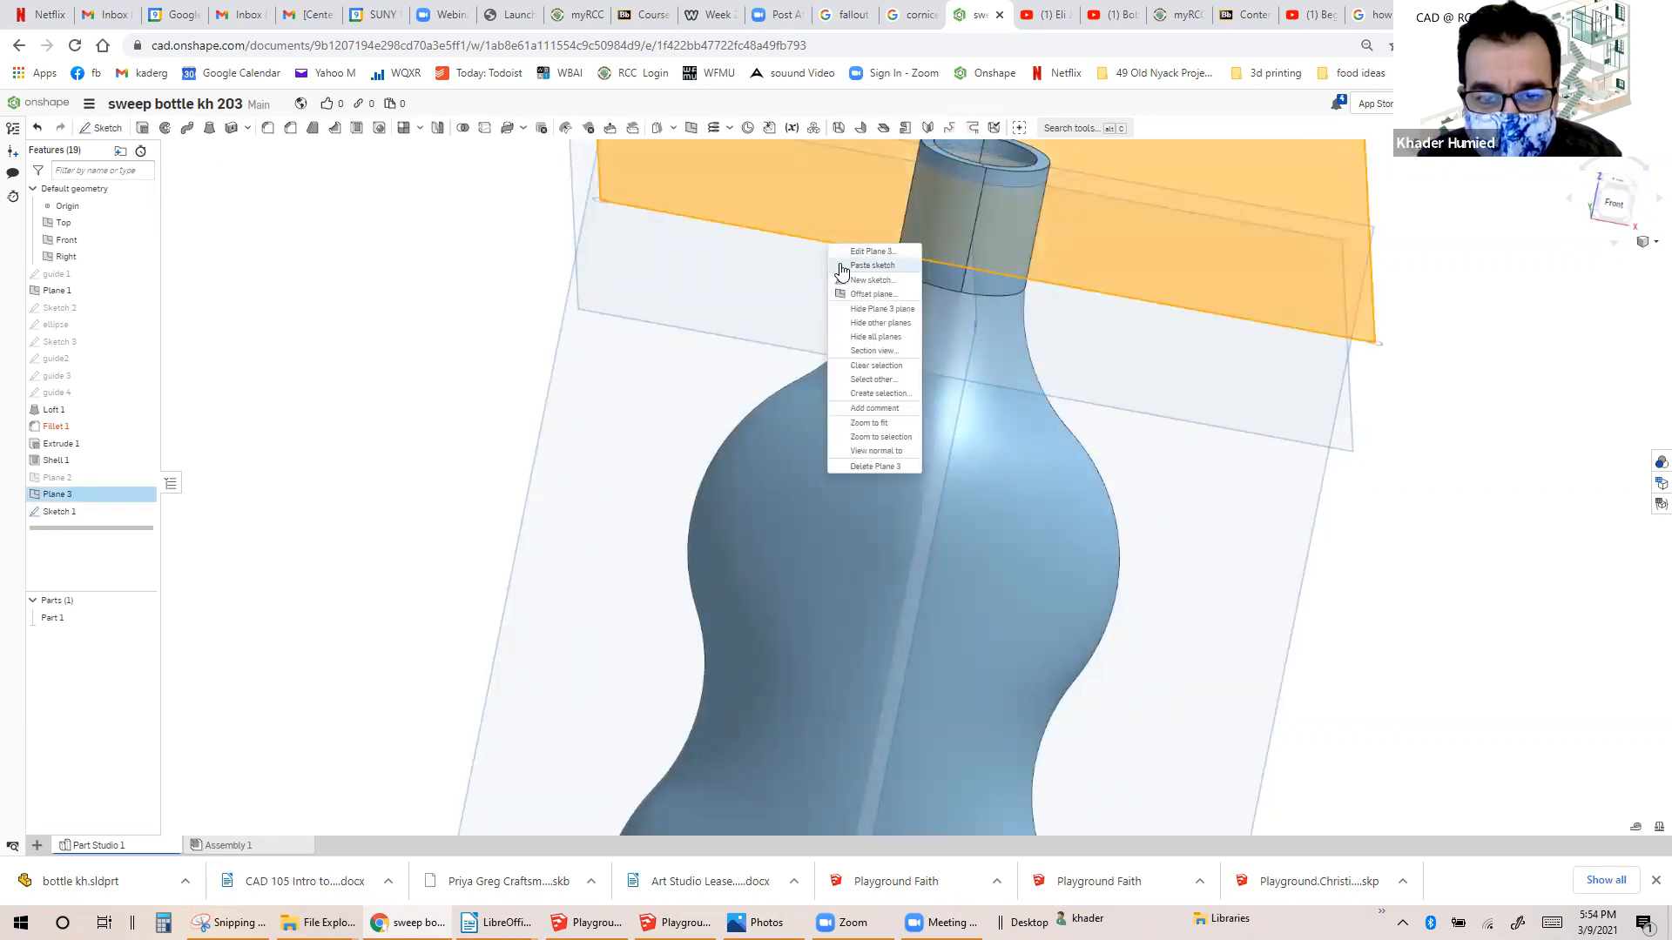
pyautogui.click(859, 337)
pyautogui.moveTo(848, 330); pyautogui.dragTo(814, 281, button='right')
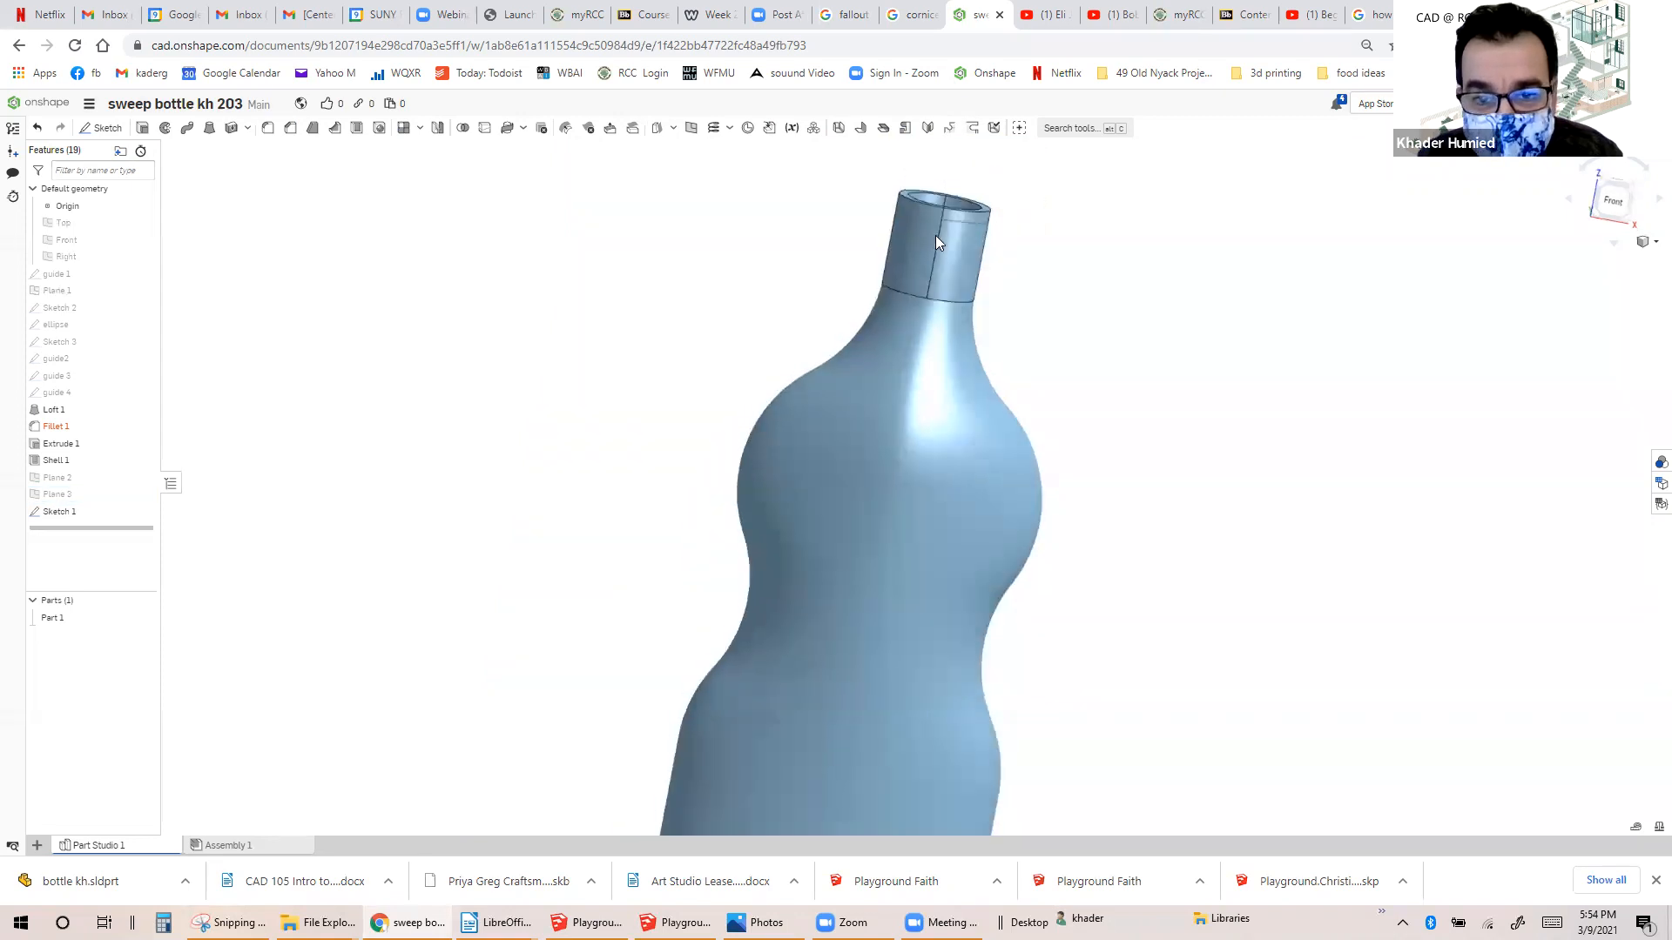
# Start a helix based on the Sketch 1 circle around the neck.
pyautogui.scroll(3, 972, 205)
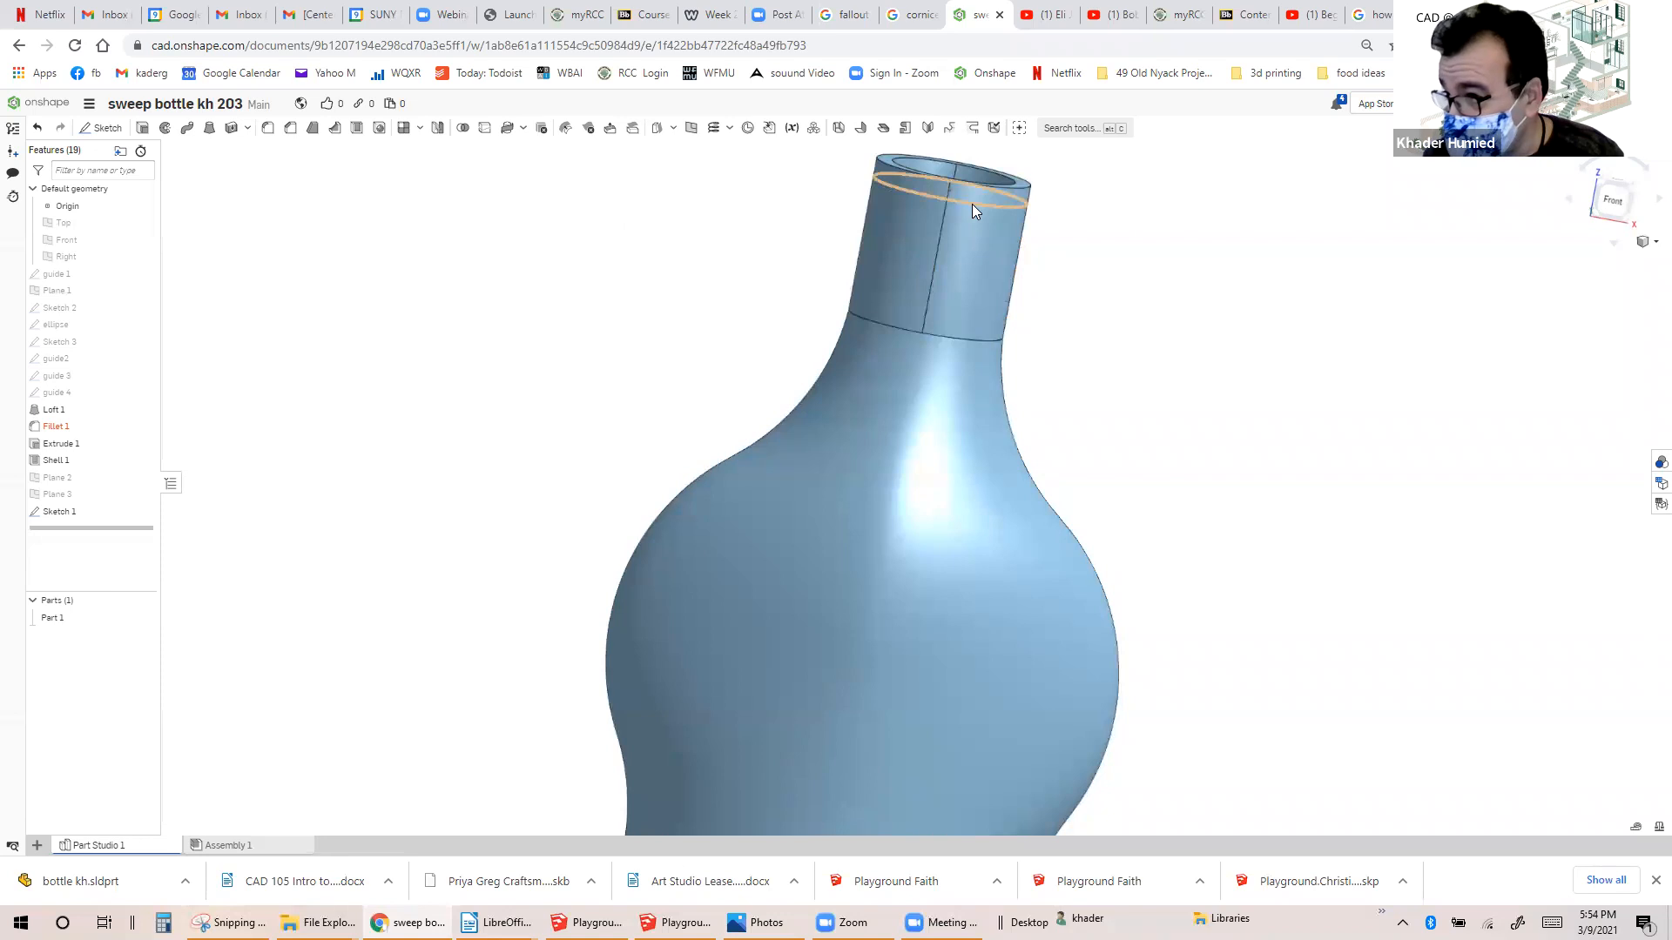
pyautogui.moveTo(971, 204); pyautogui.dragTo(1042, 261, button='right')
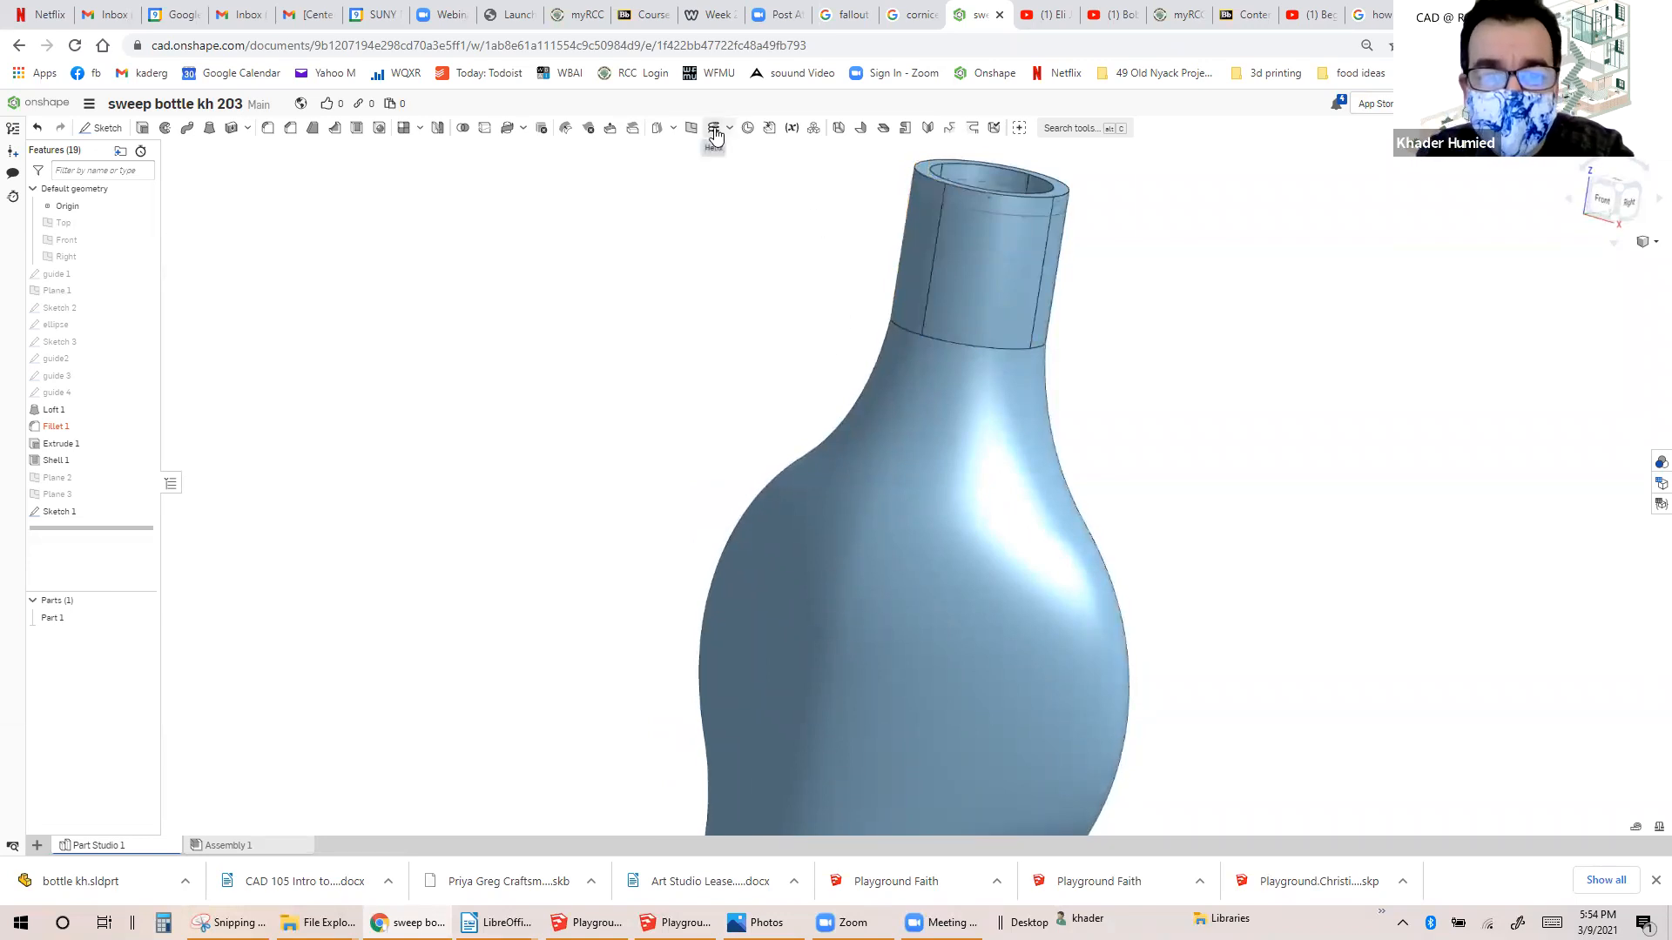
pyautogui.click(965, 207)
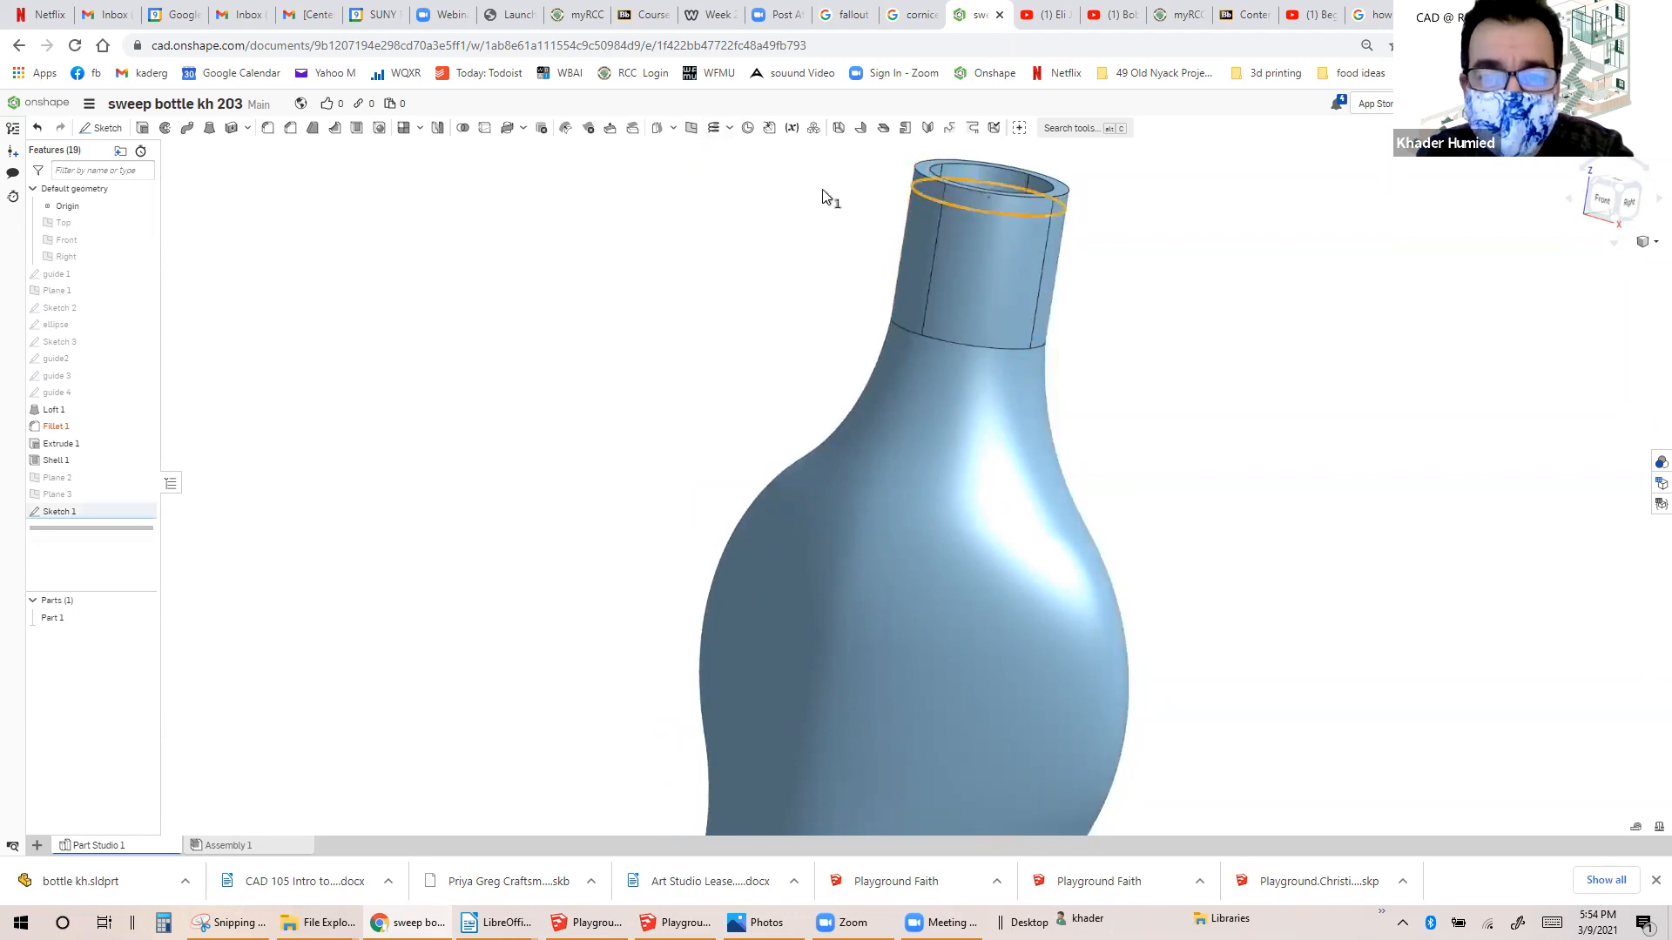
pyautogui.click(719, 134)
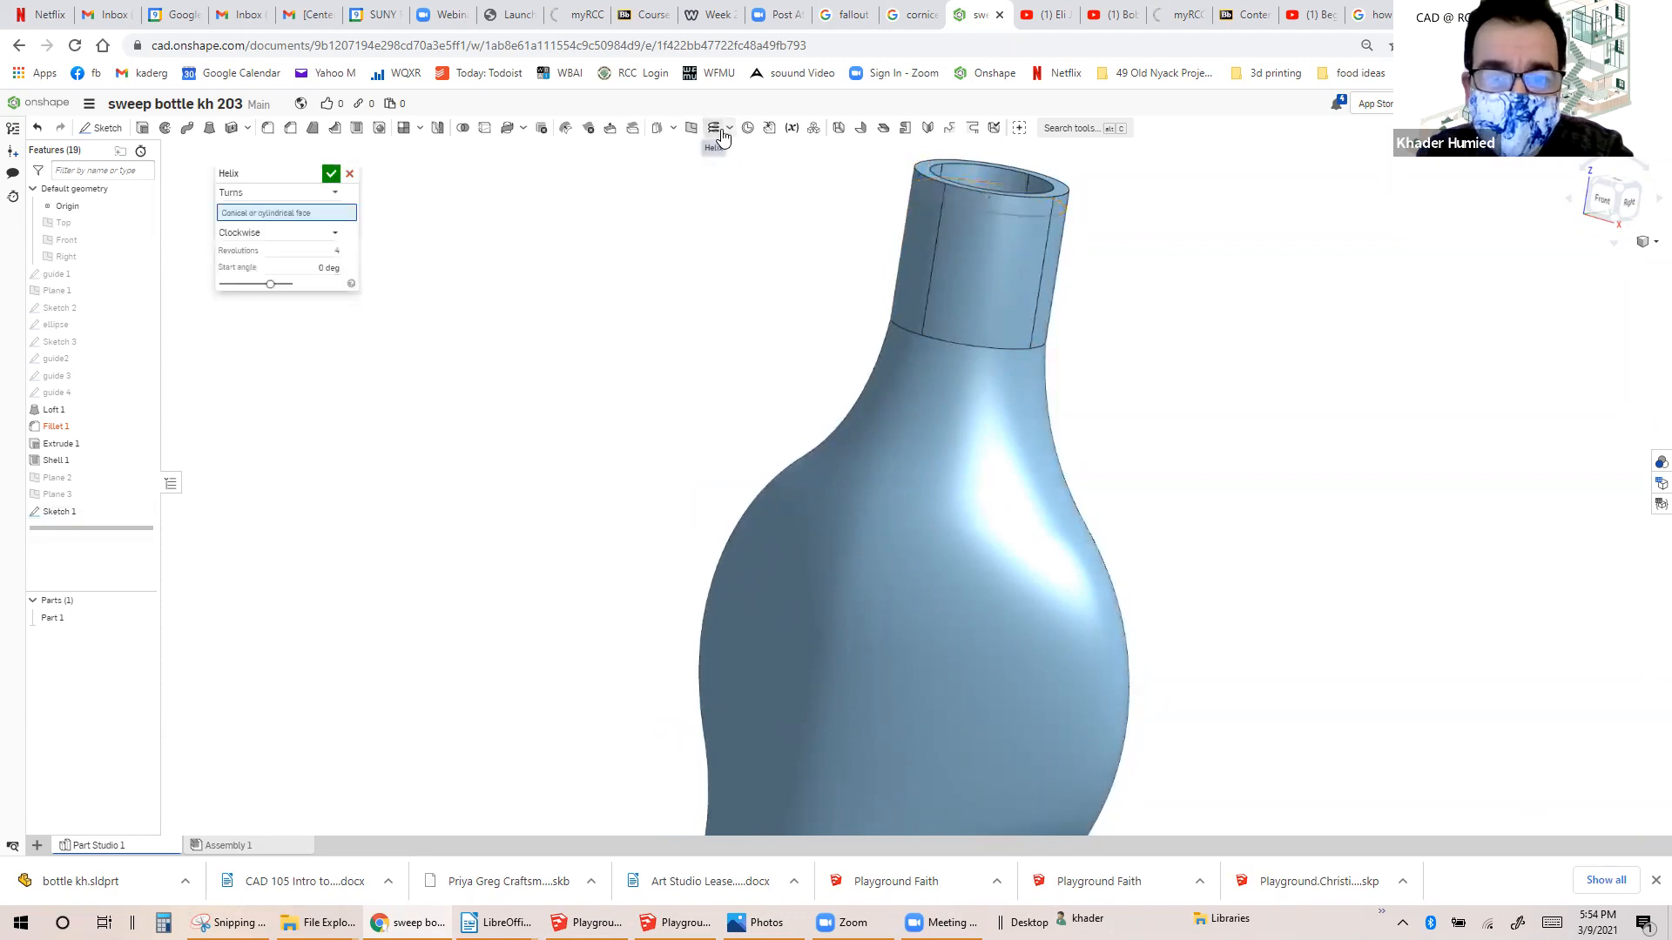
pyautogui.scroll(-2, 794, 258)
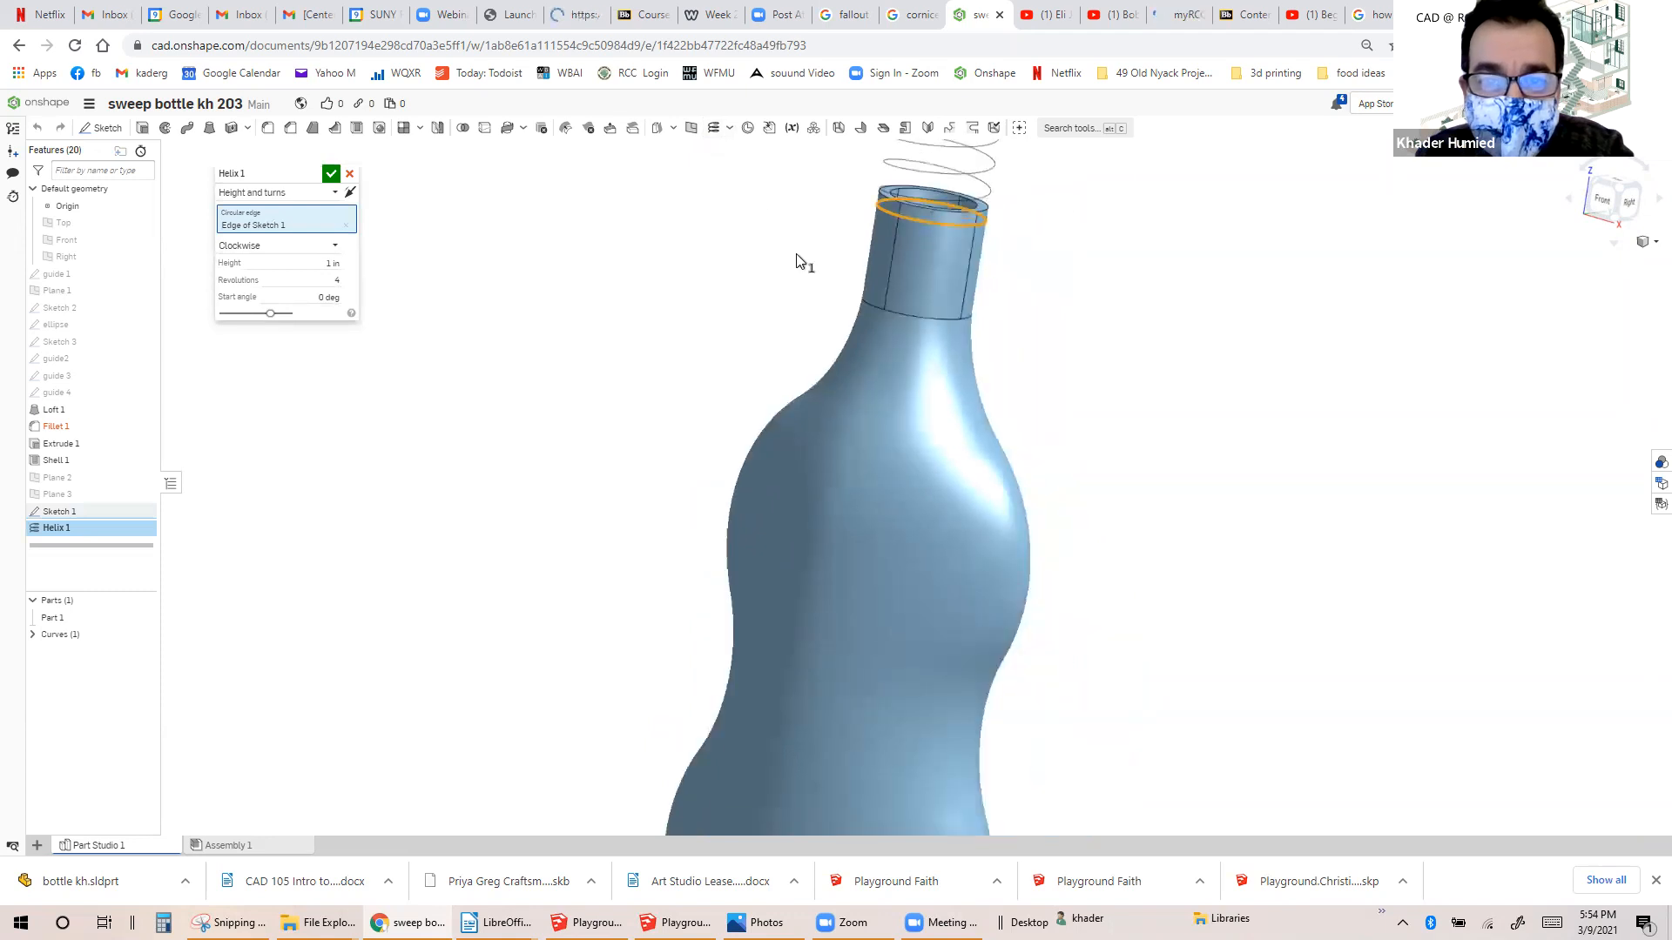
pyautogui.scroll(-3, 798, 259)
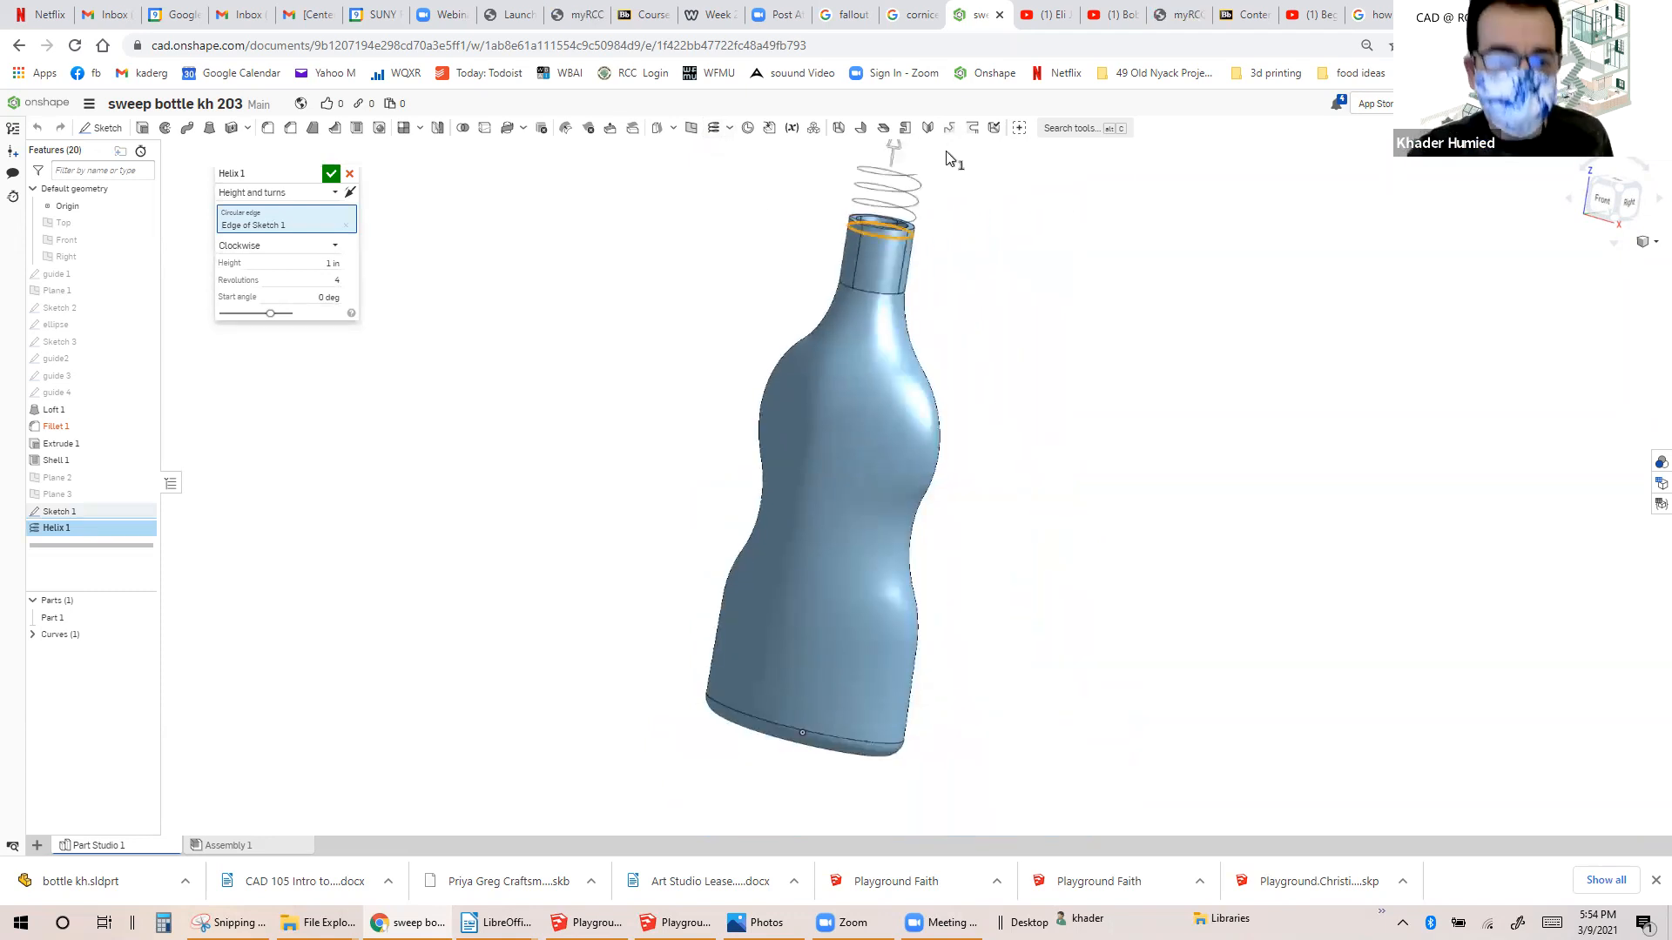
# Define the helix by turns and pitch and reverse its direction so it runs down the bottle.
pyautogui.click(336, 195)
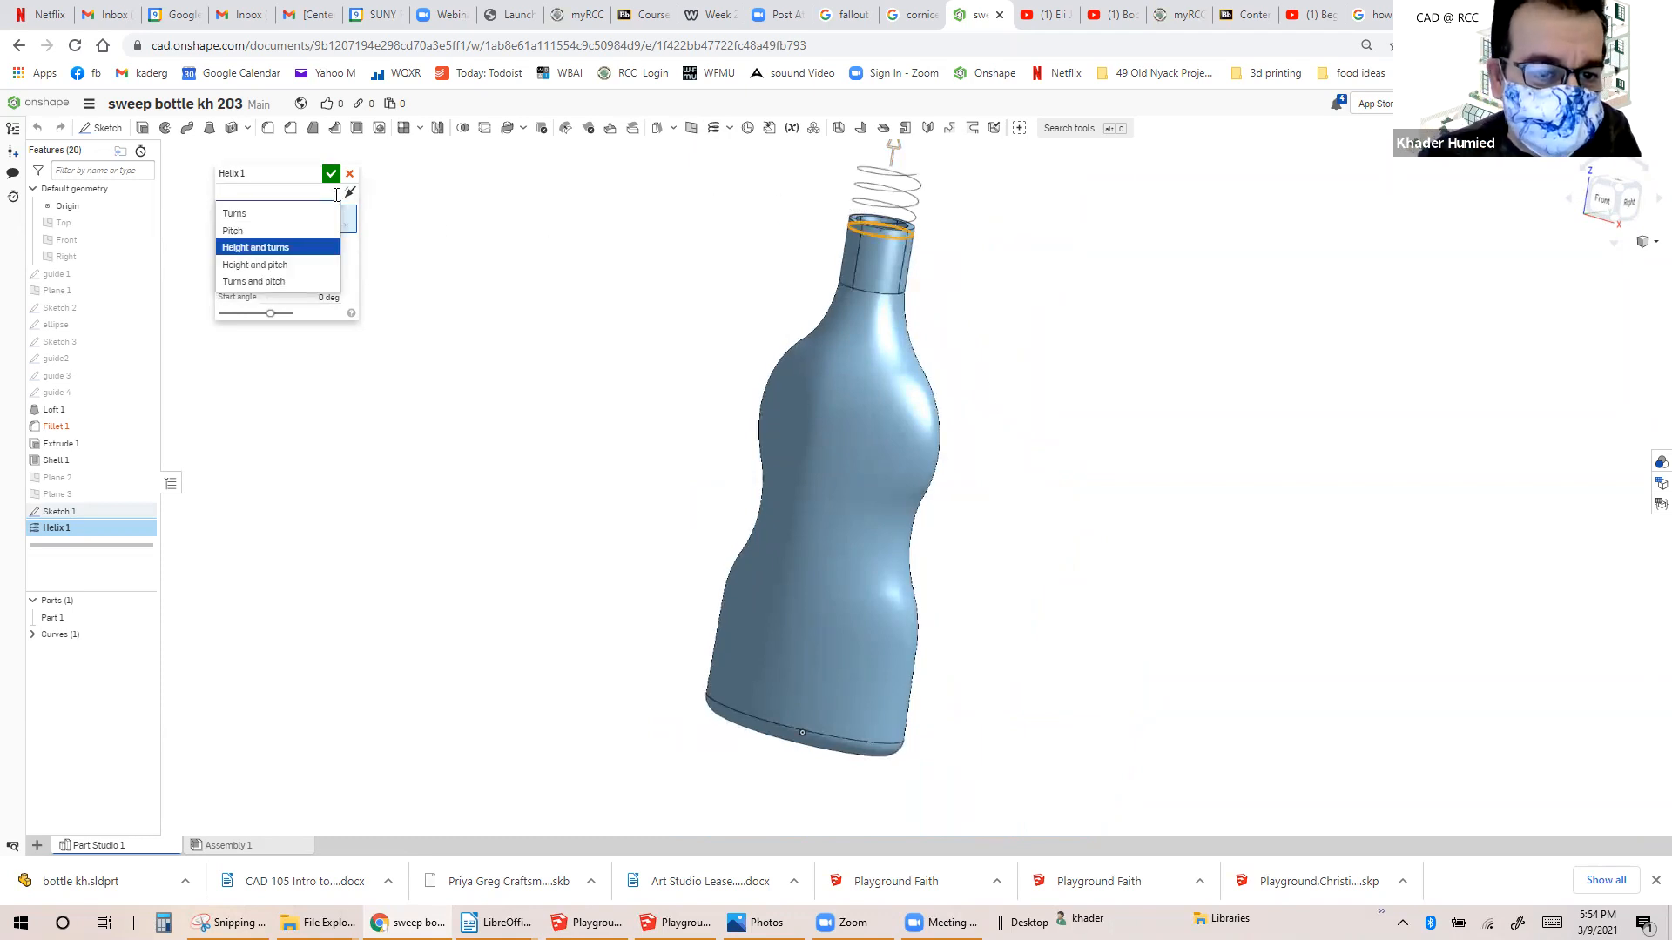
pyautogui.click(312, 281)
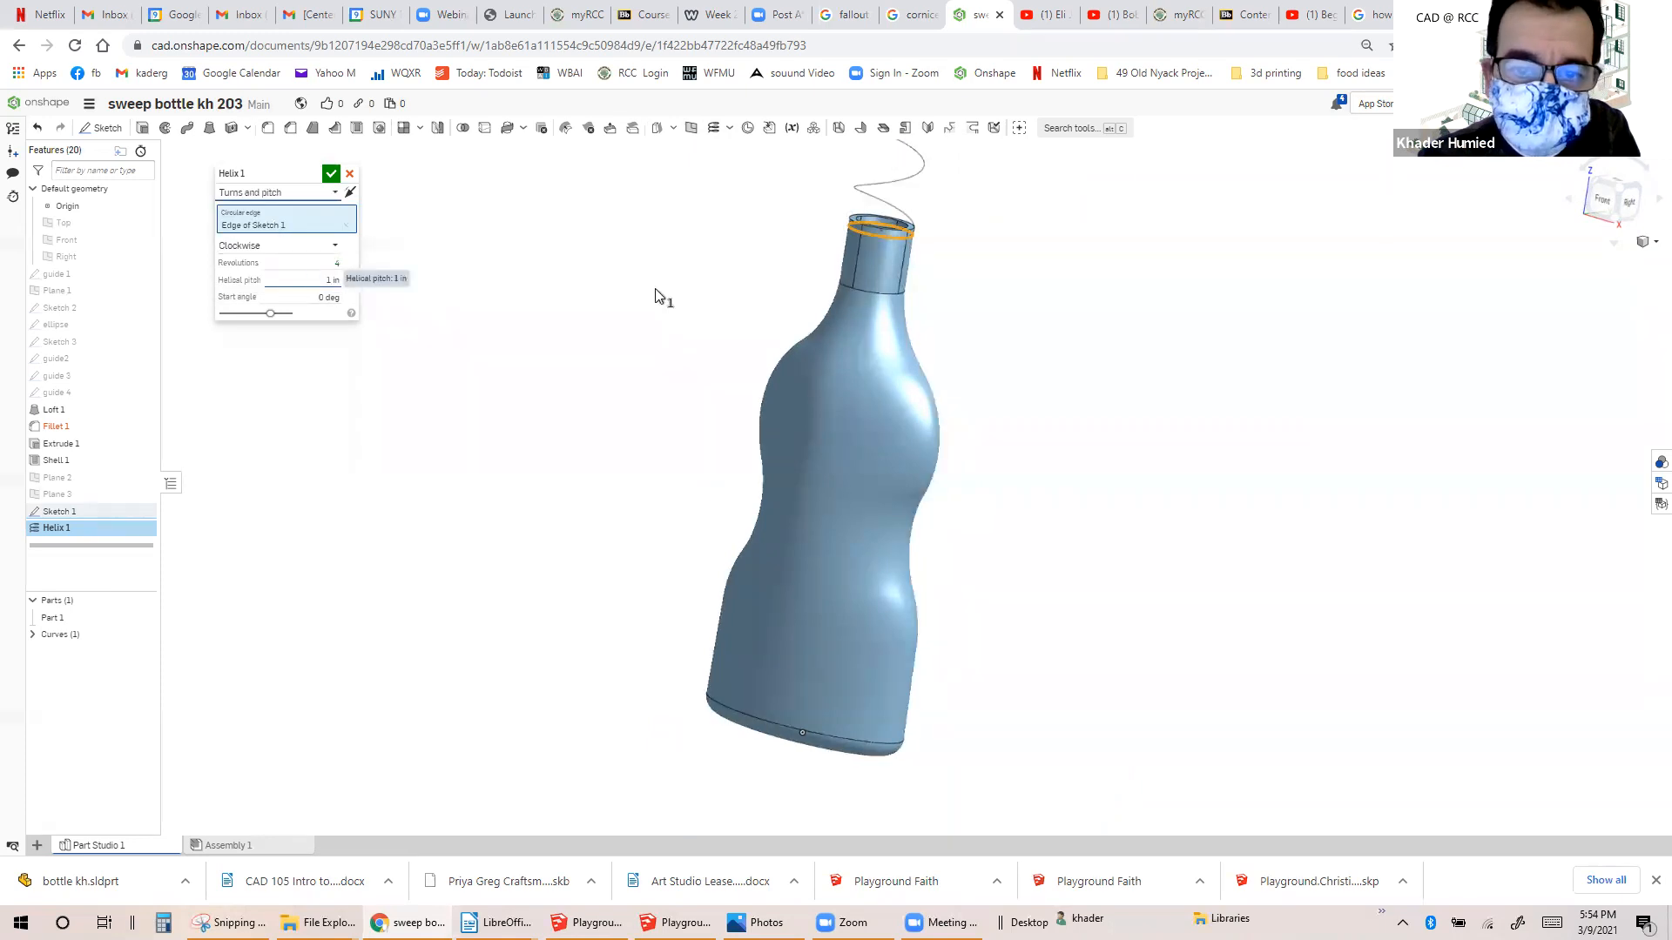
pyautogui.scroll(-5, 655, 294)
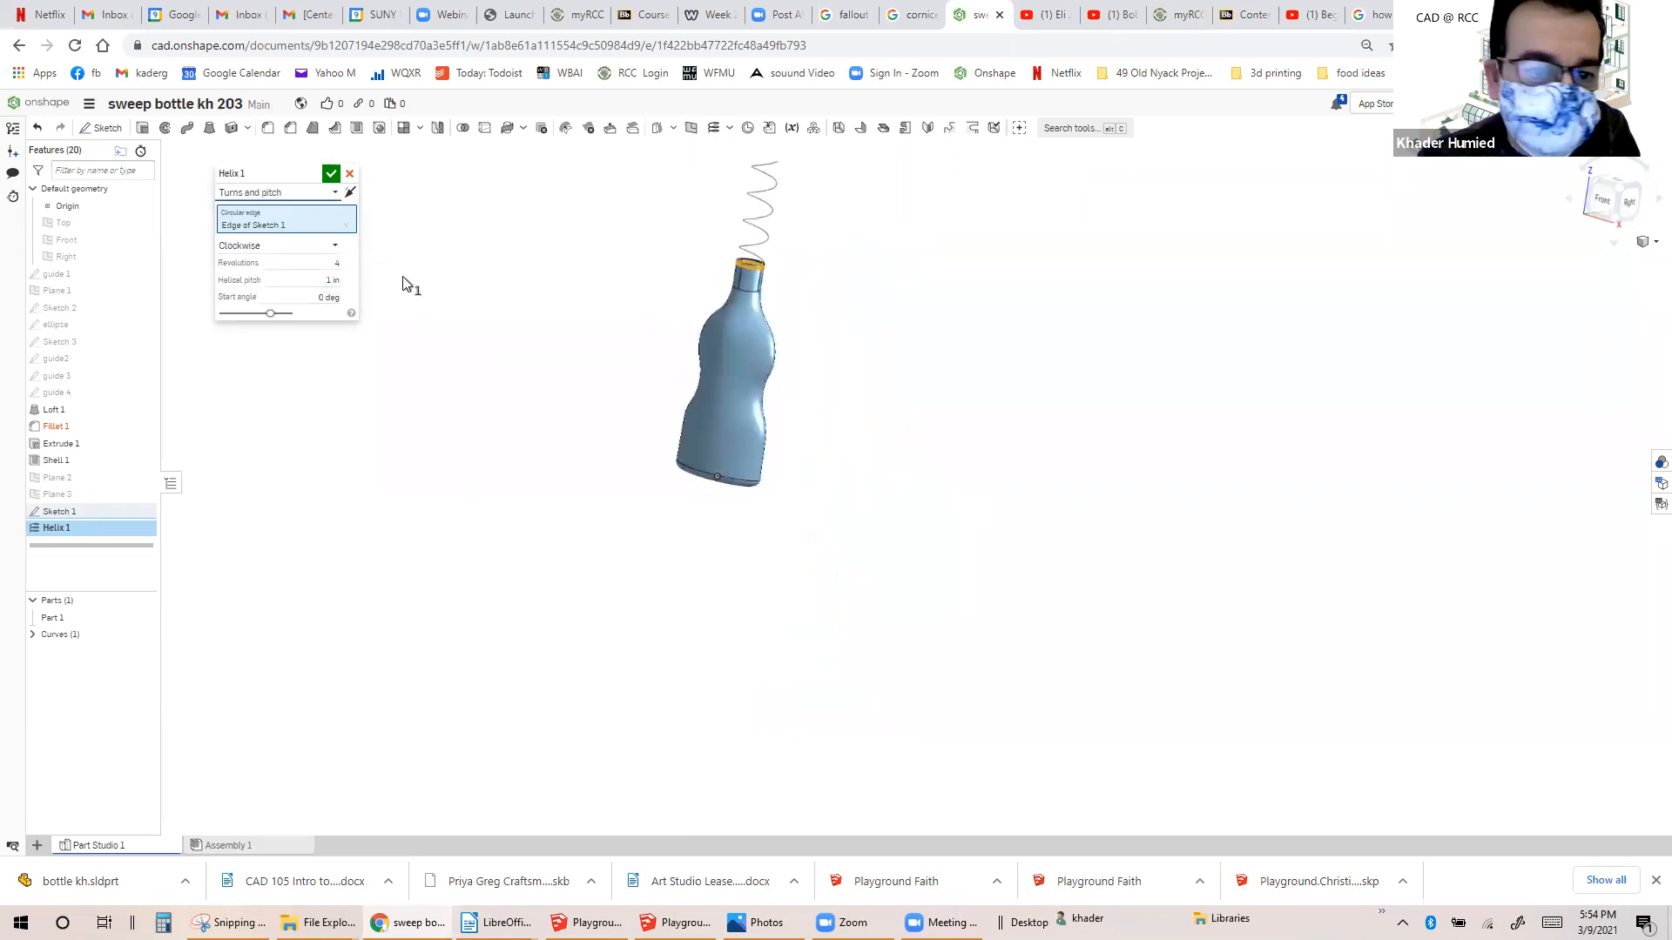
pyautogui.click(351, 193)
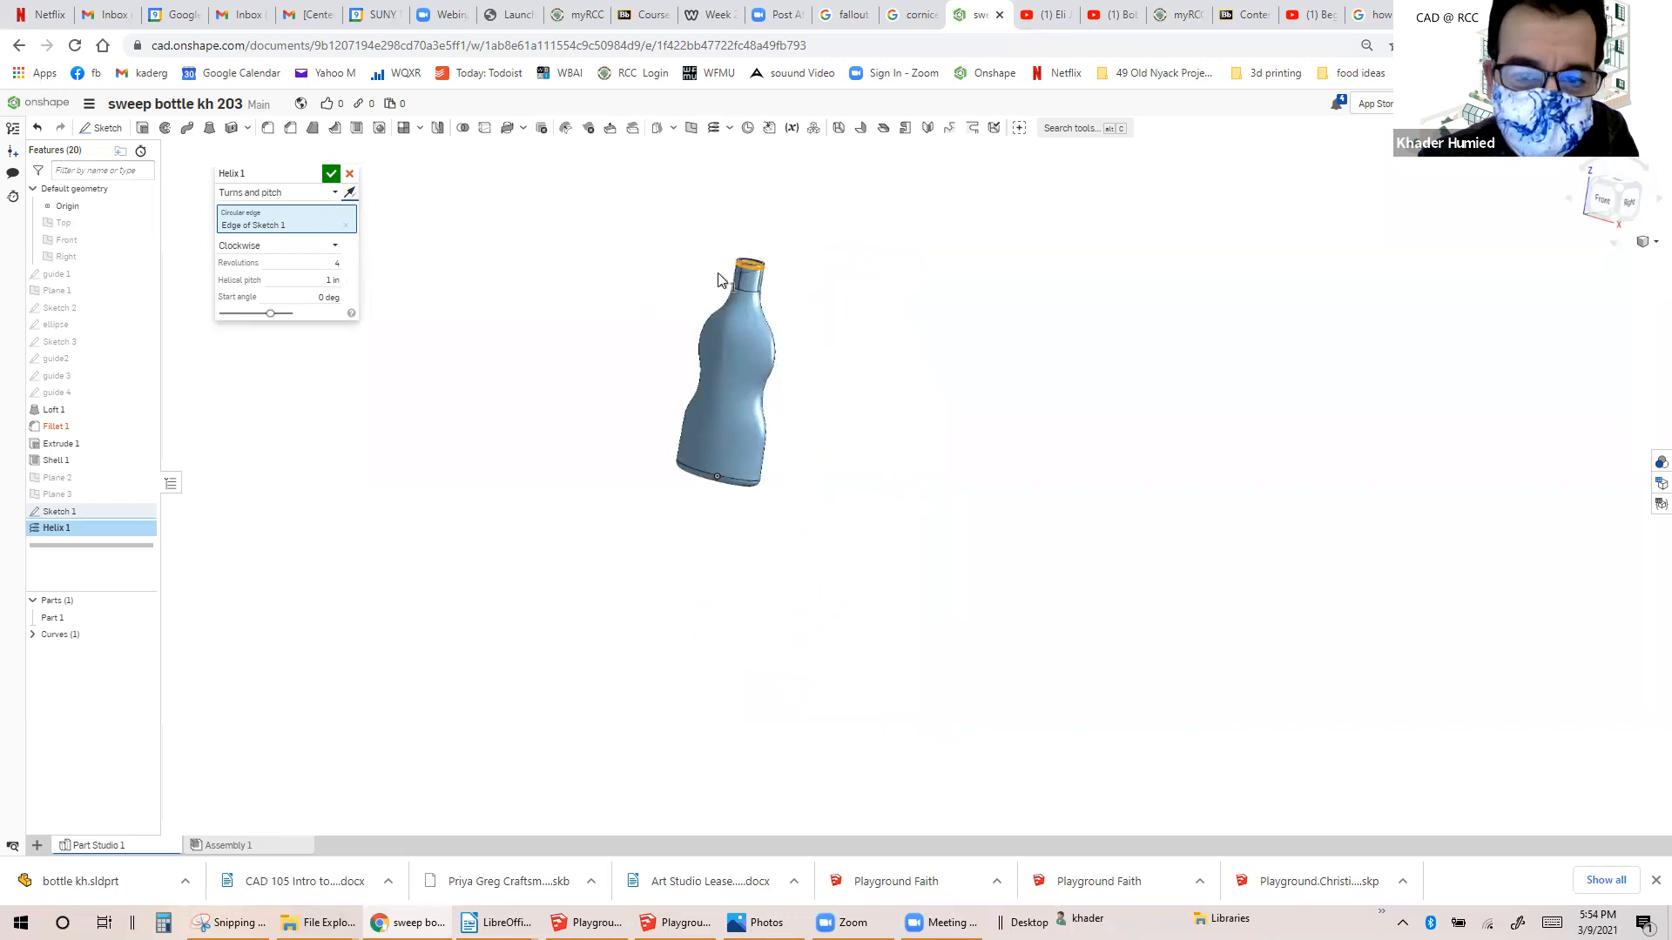
pyautogui.scroll(3, 717, 279)
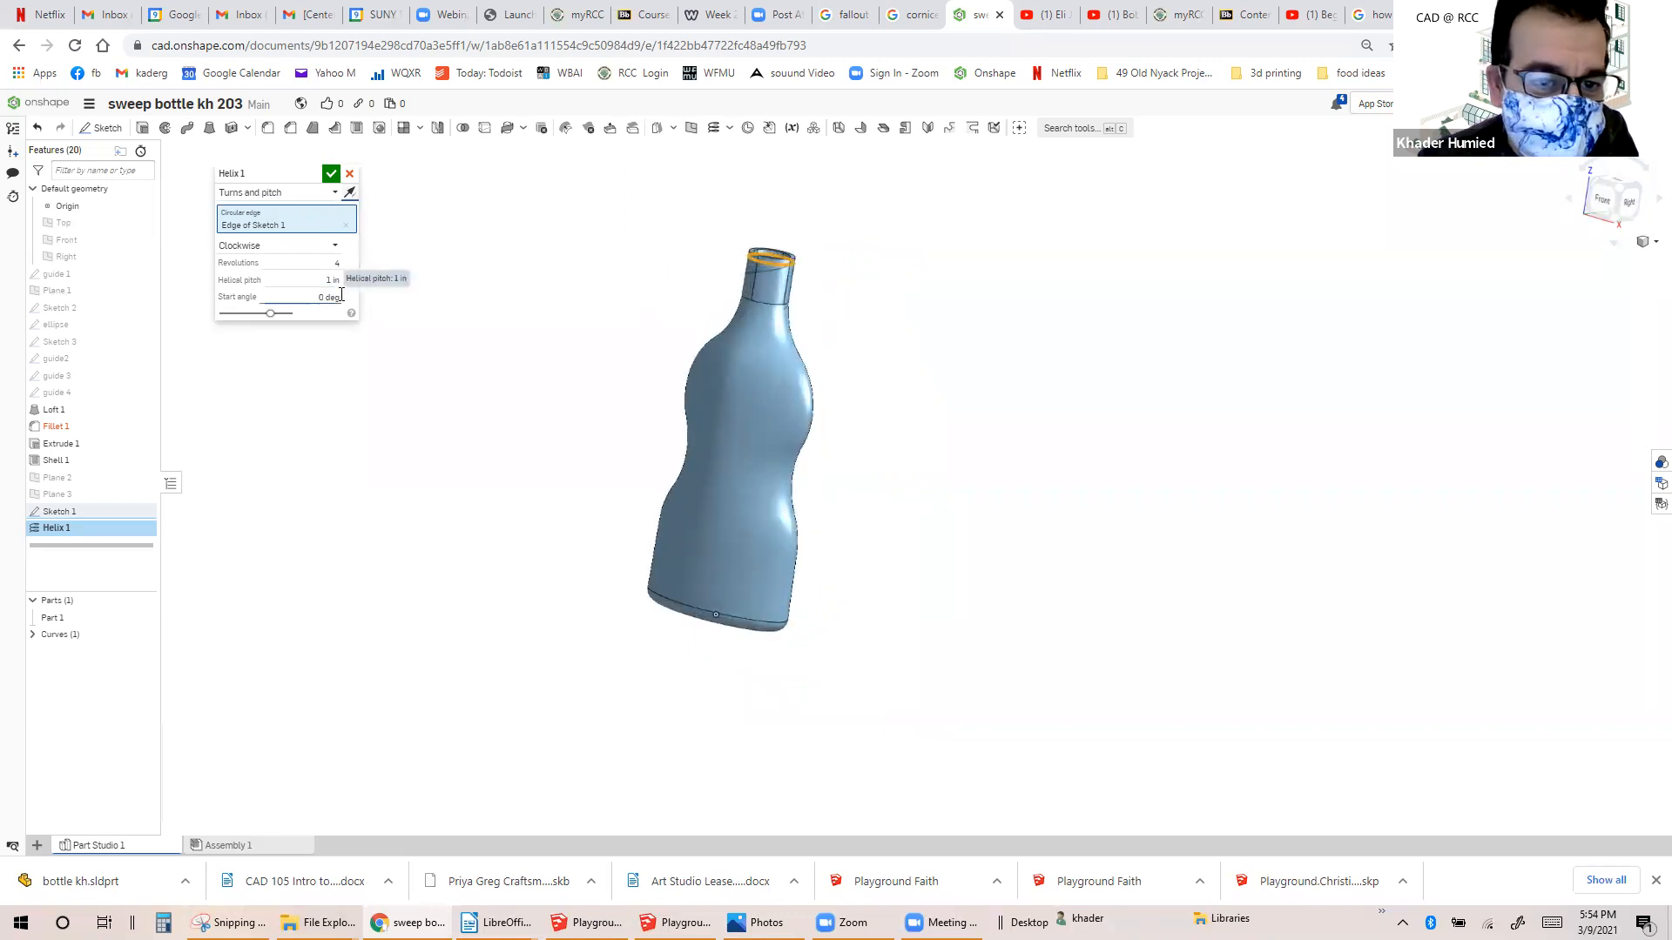
# Set the helix to 2.5 revolutions with a 0.2 in helical pitch and accept it.
pyautogui.click(333, 263)
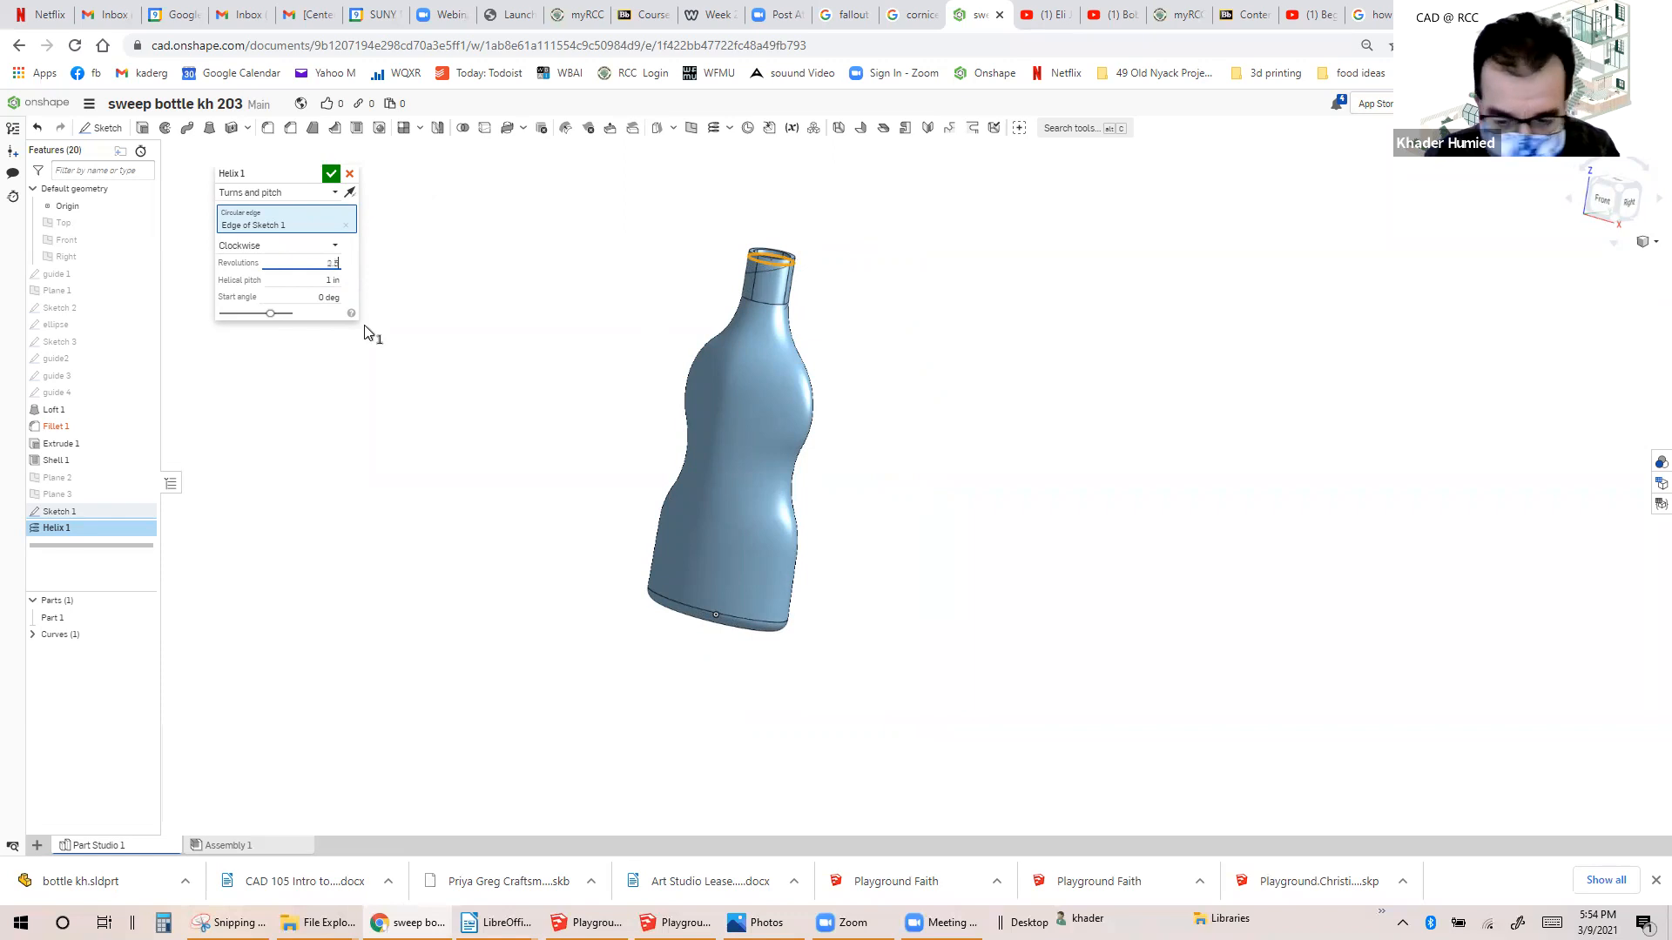
pyautogui.click(382, 279)
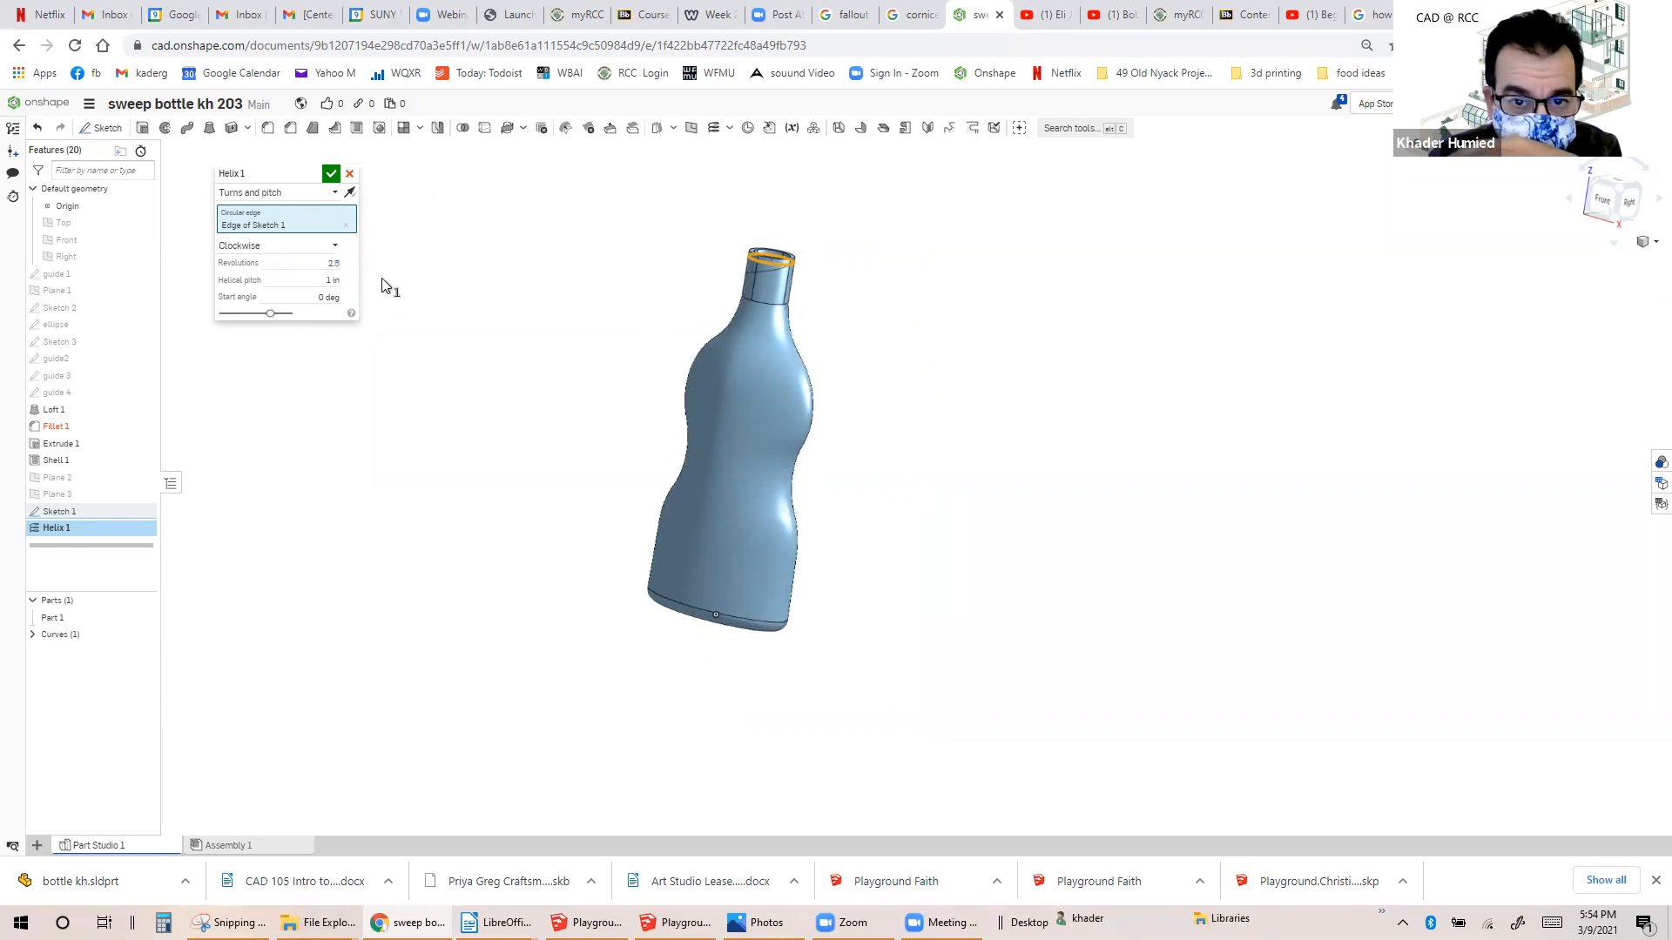
pyautogui.click(332, 280)
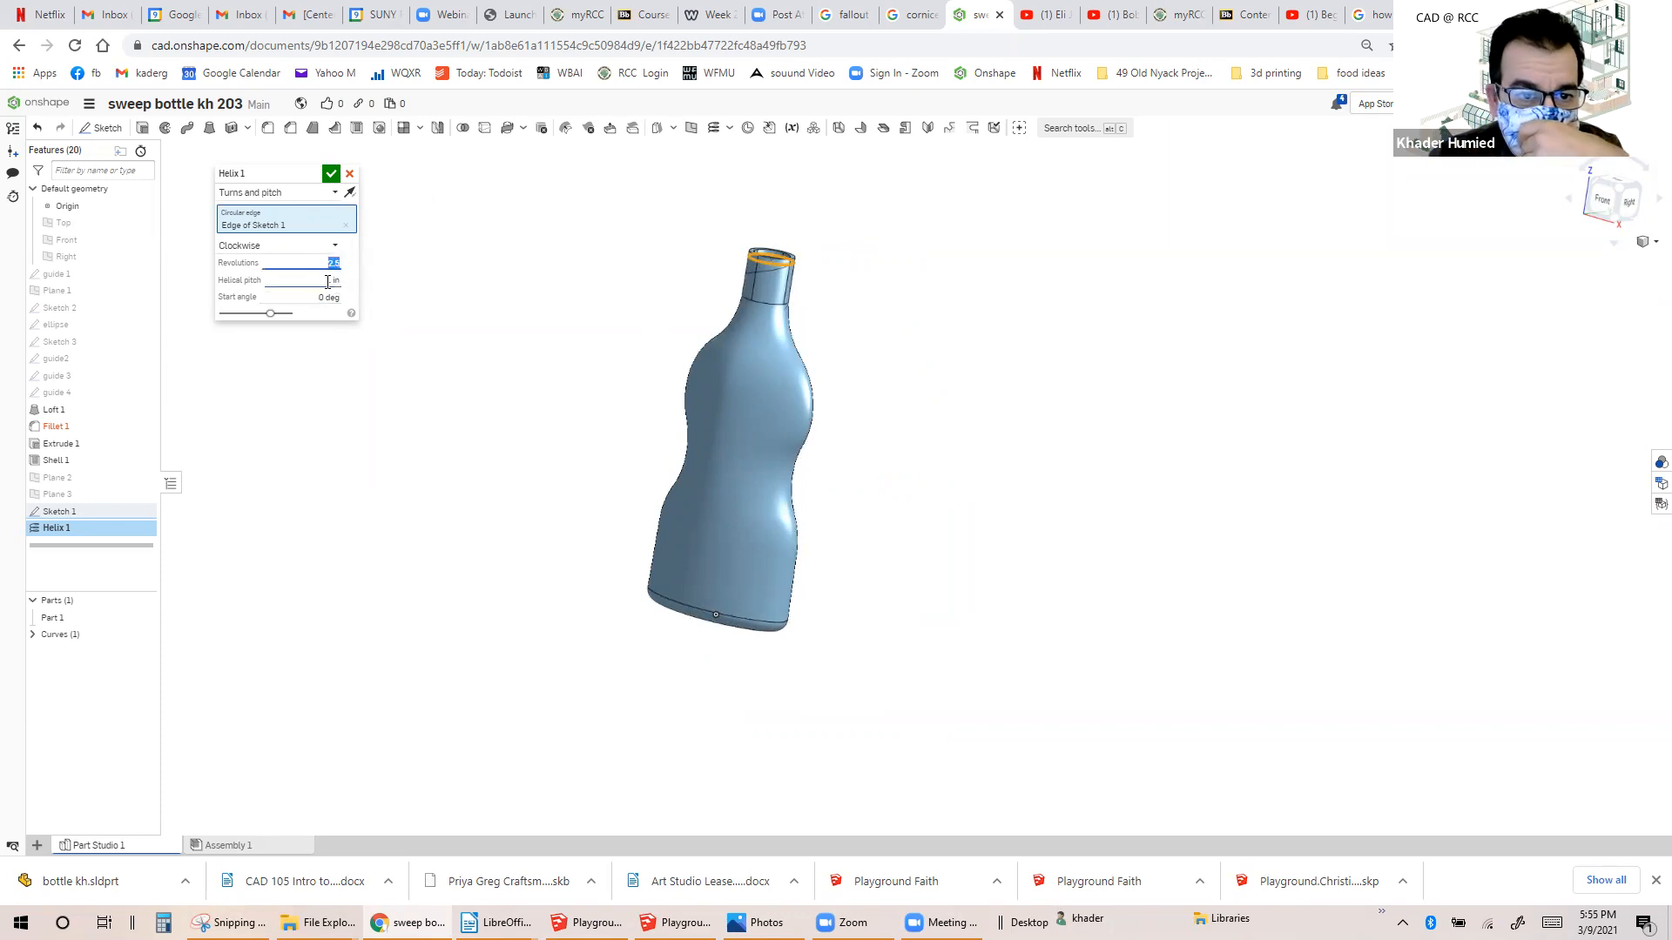
pyautogui.click(329, 280)
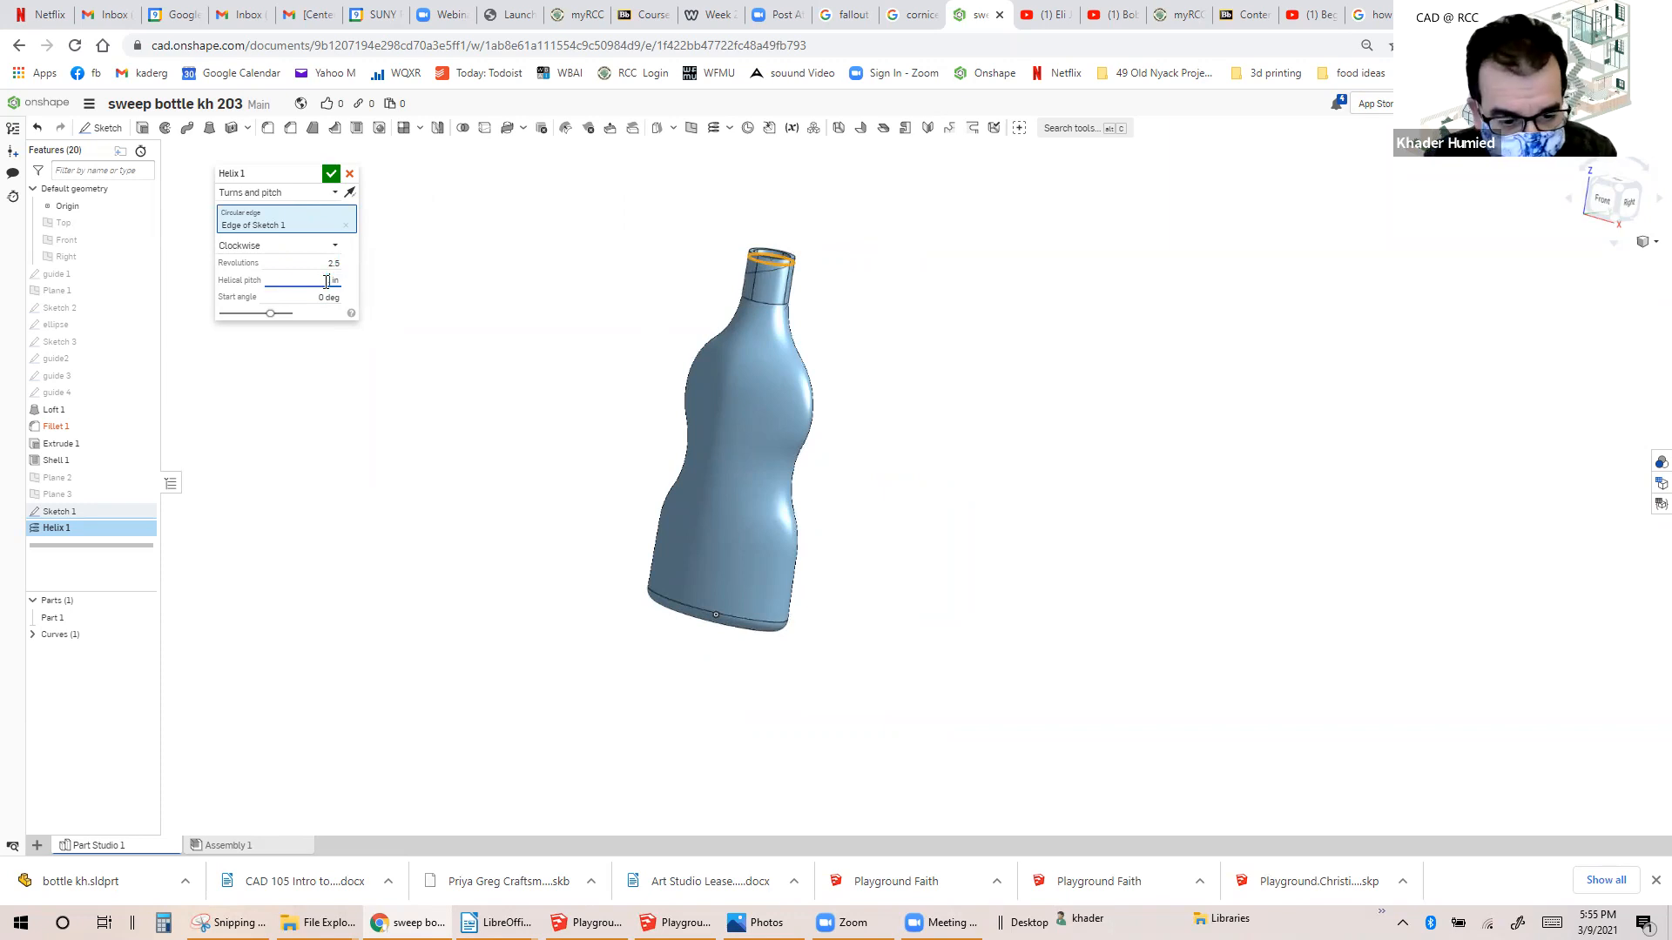
pyautogui.press('Return')
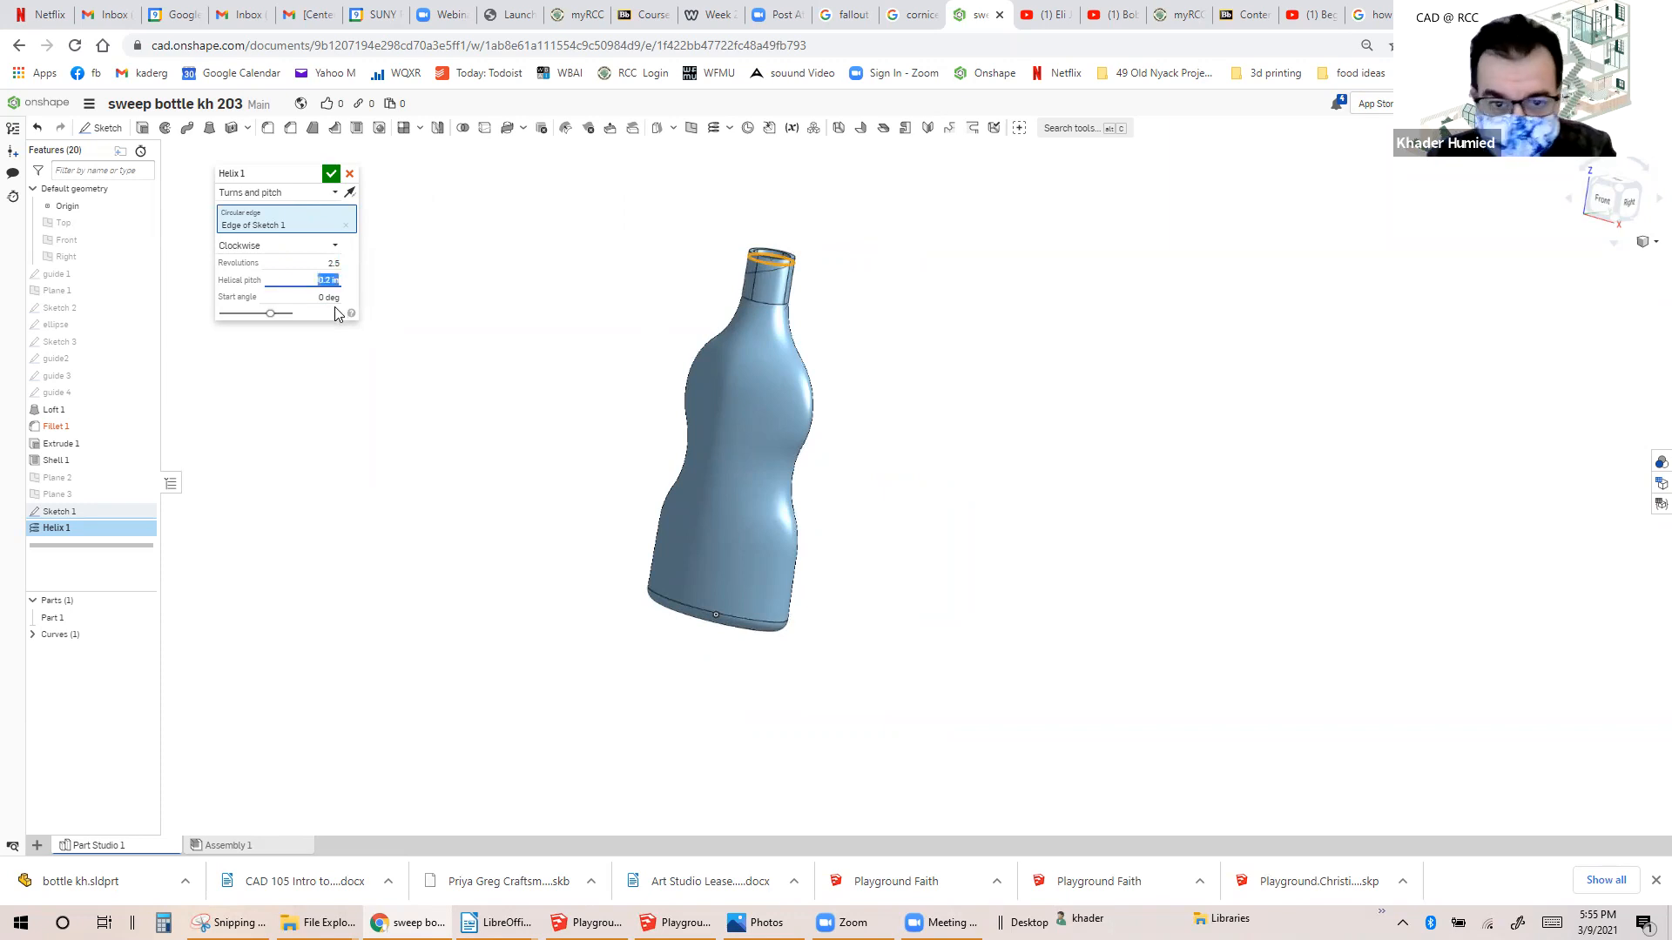
pyautogui.scroll(5, 896, 315)
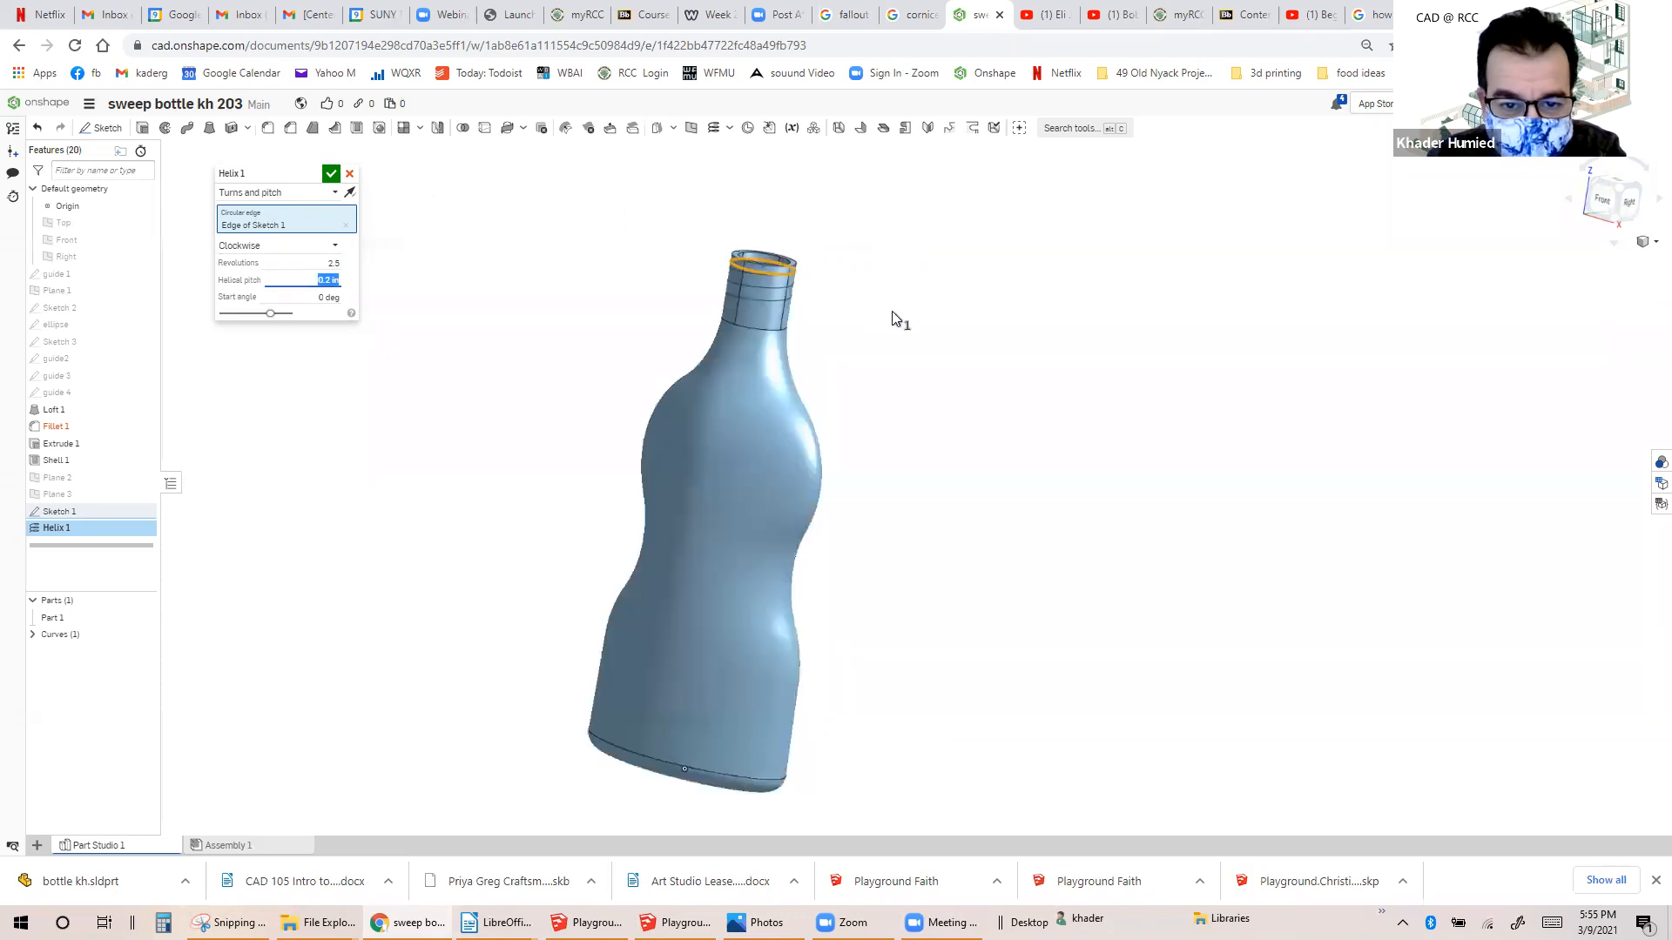
pyautogui.moveTo(911, 305); pyautogui.dragTo(912, 296, button='right')
pyautogui.scroll(3, 775, 290)
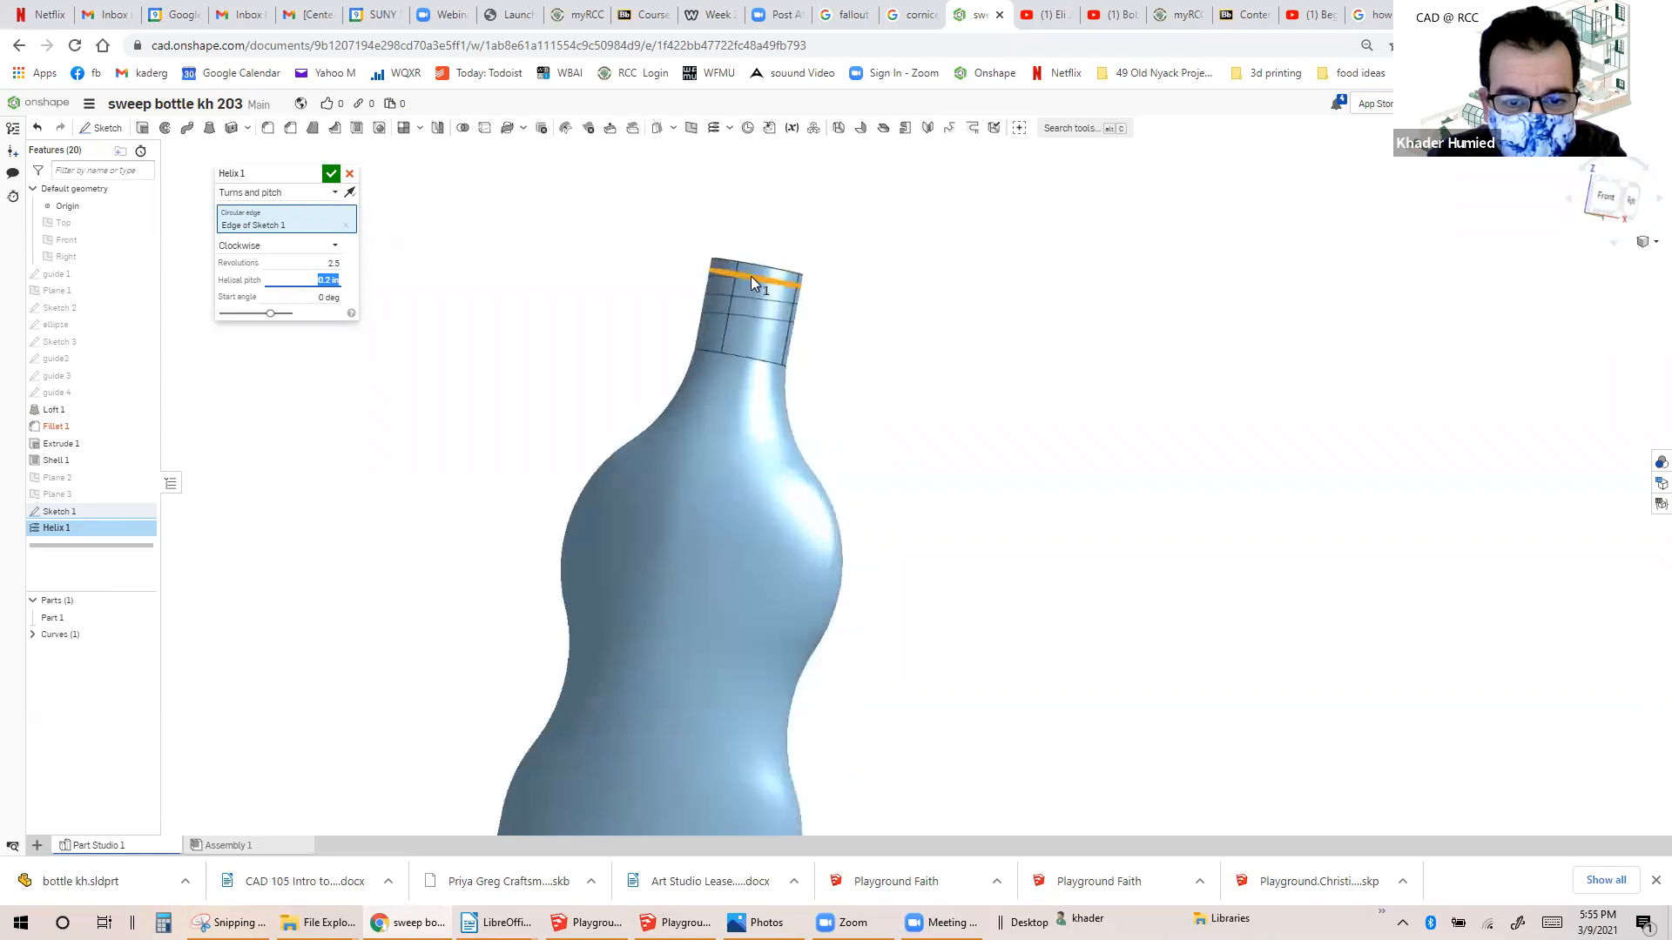
pyautogui.moveTo(772, 297); pyautogui.dragTo(631, 302, button='right')
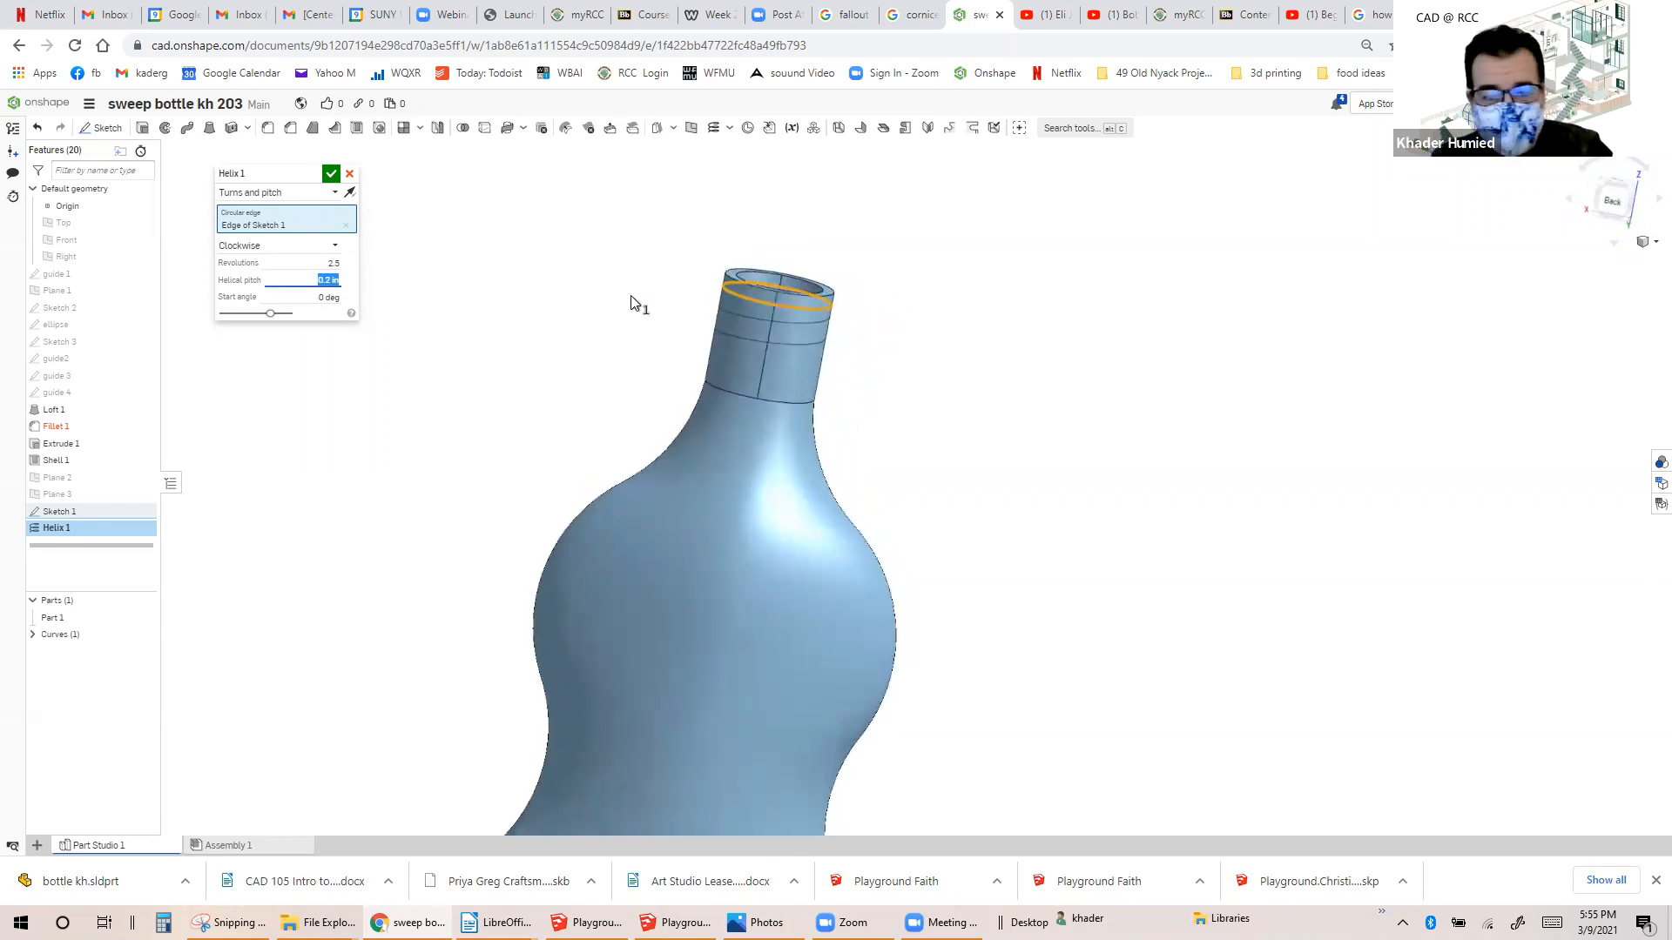
pyautogui.click(331, 173)
# Examine the helix turns around the bottle neck up close from the front.
pyautogui.moveTo(623, 317); pyautogui.dragTo(875, 346, button='right')
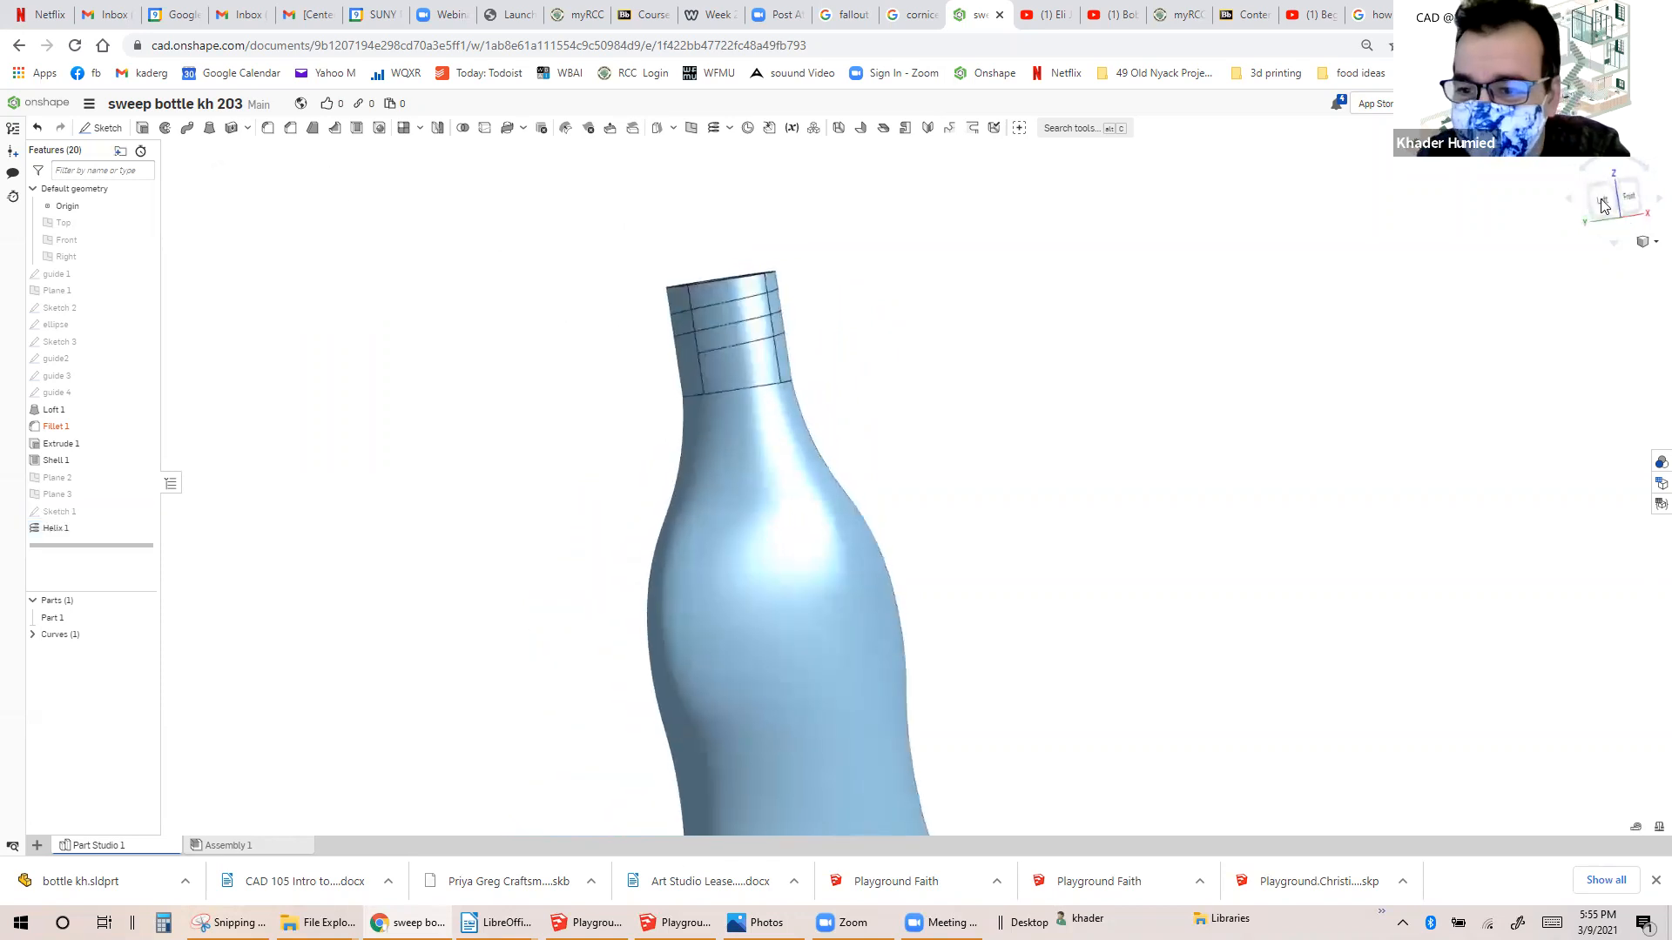
pyautogui.click(1628, 195)
pyautogui.scroll(-2, 940, 202)
pyautogui.scroll(5, 944, 179)
pyautogui.scroll(3, 936, 155)
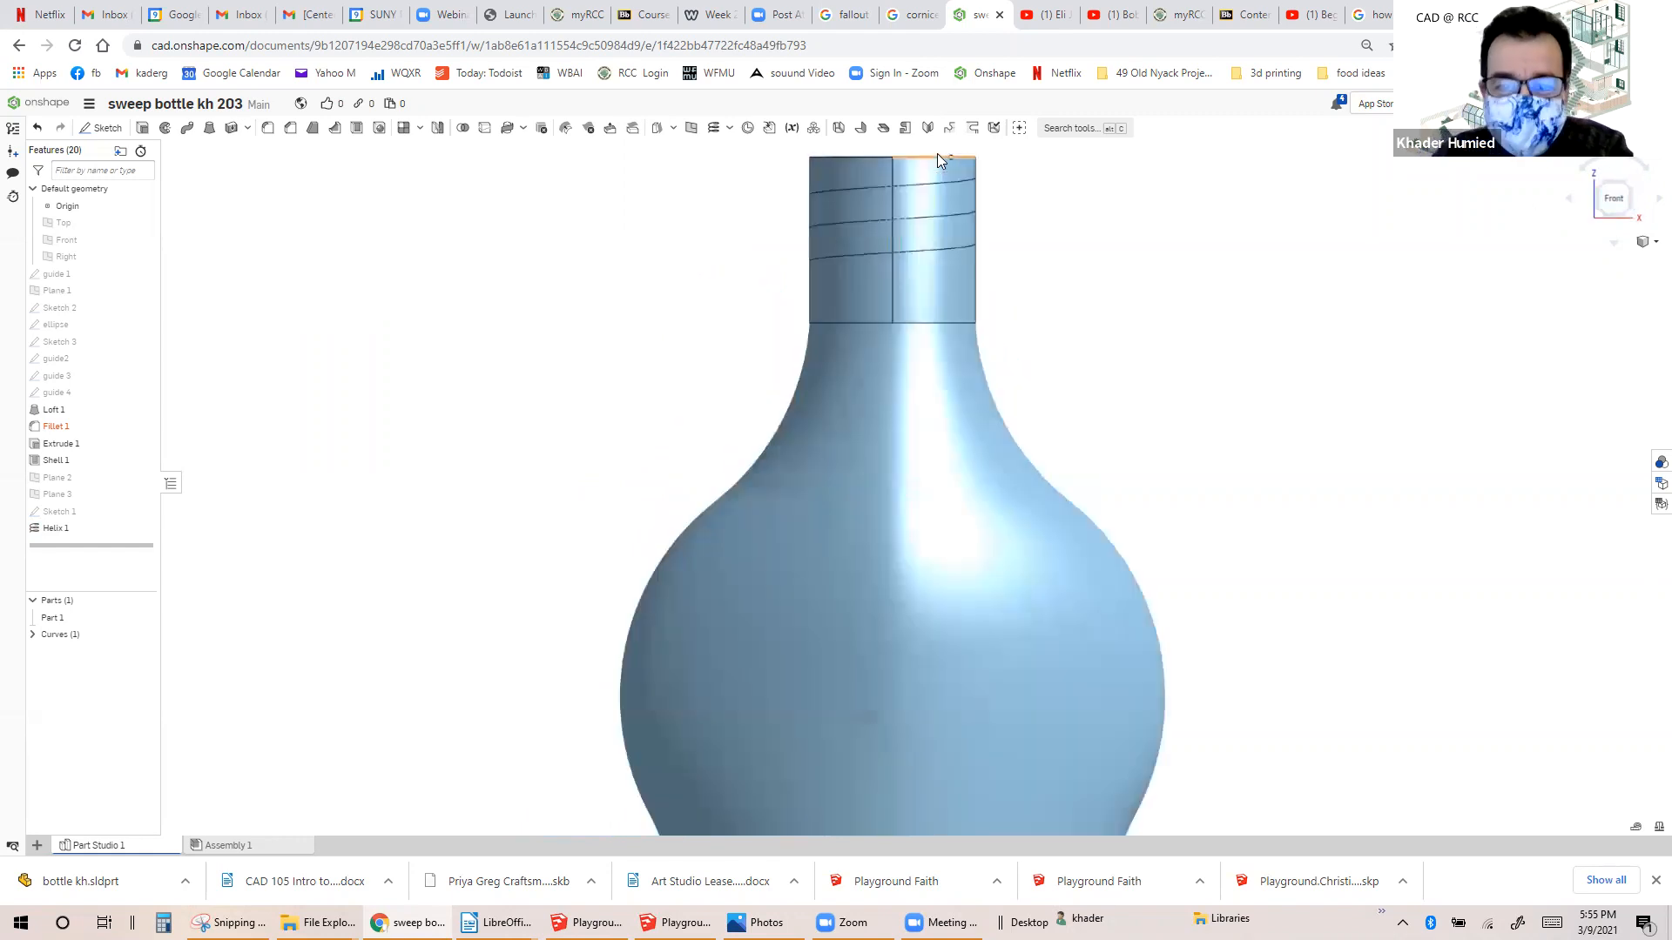
pyautogui.scroll(1, 931, 153)
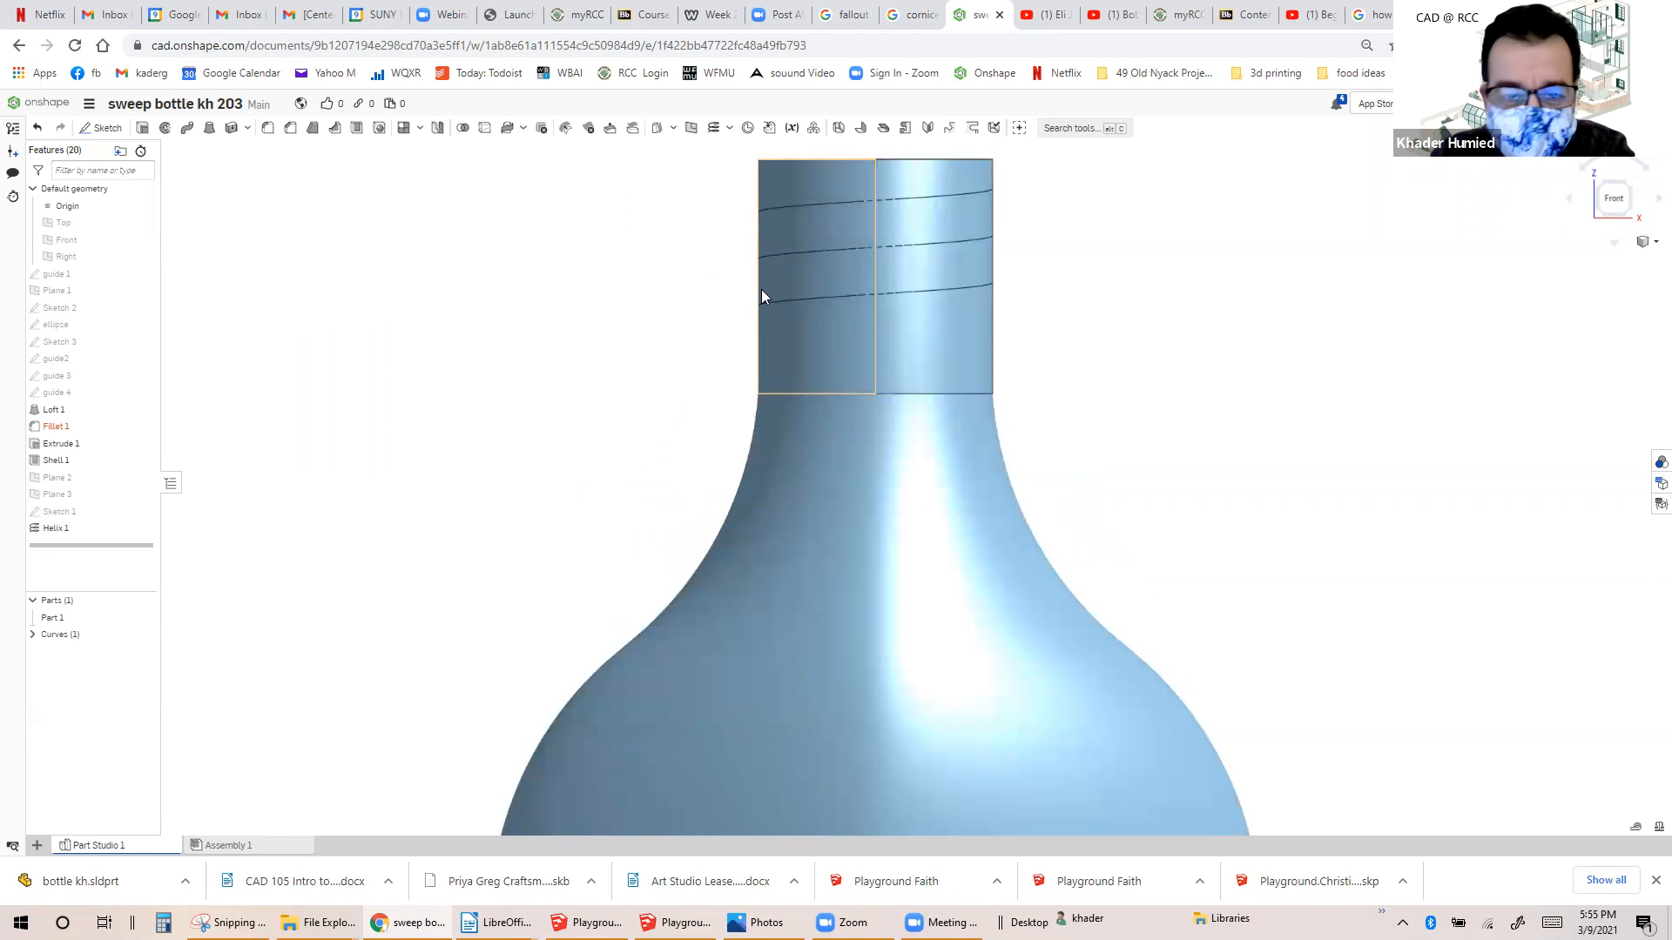
pyautogui.scroll(1, 747, 302)
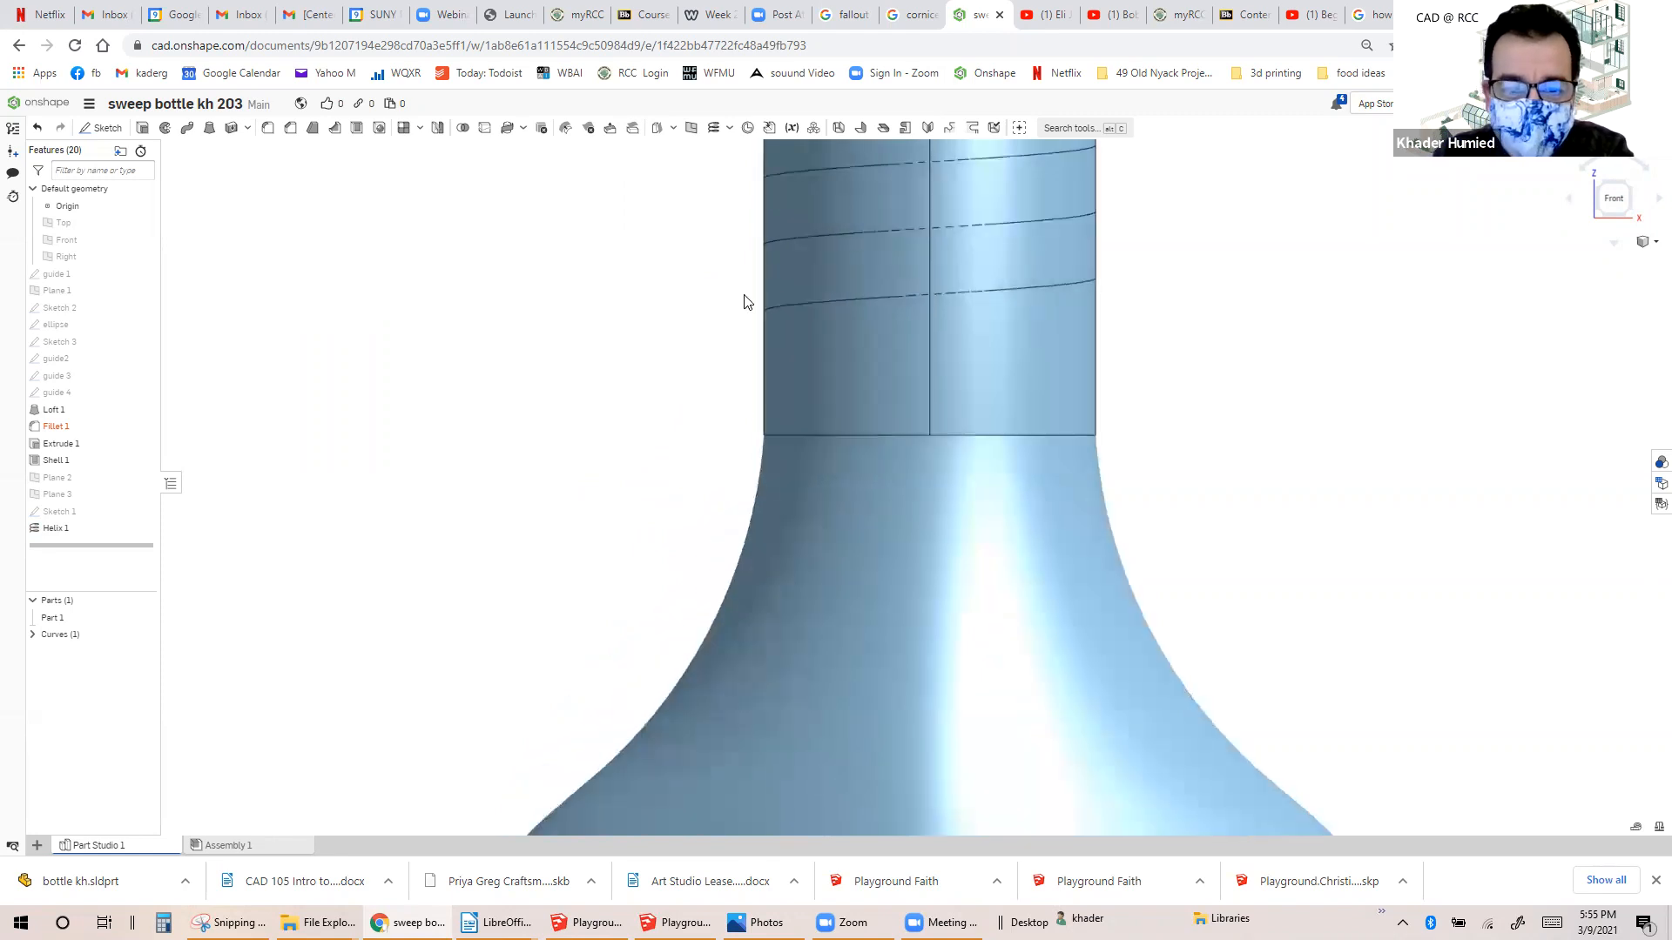
pyautogui.scroll(-1, 731, 318)
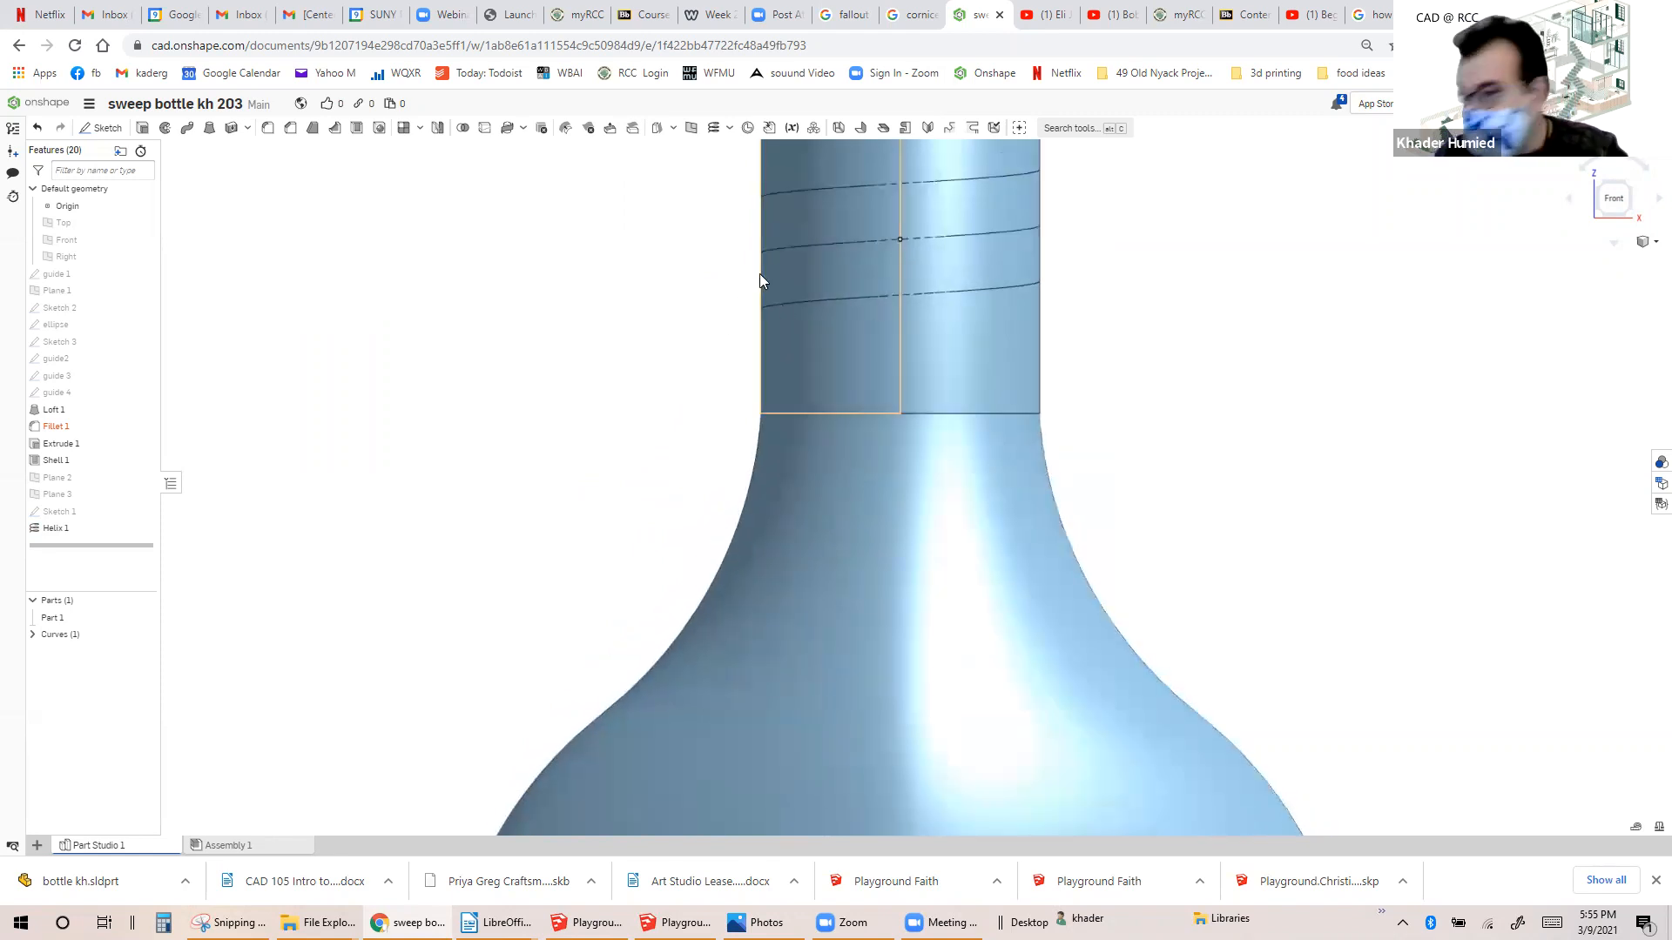
pyautogui.click(779, 315)
pyautogui.click(365, 246)
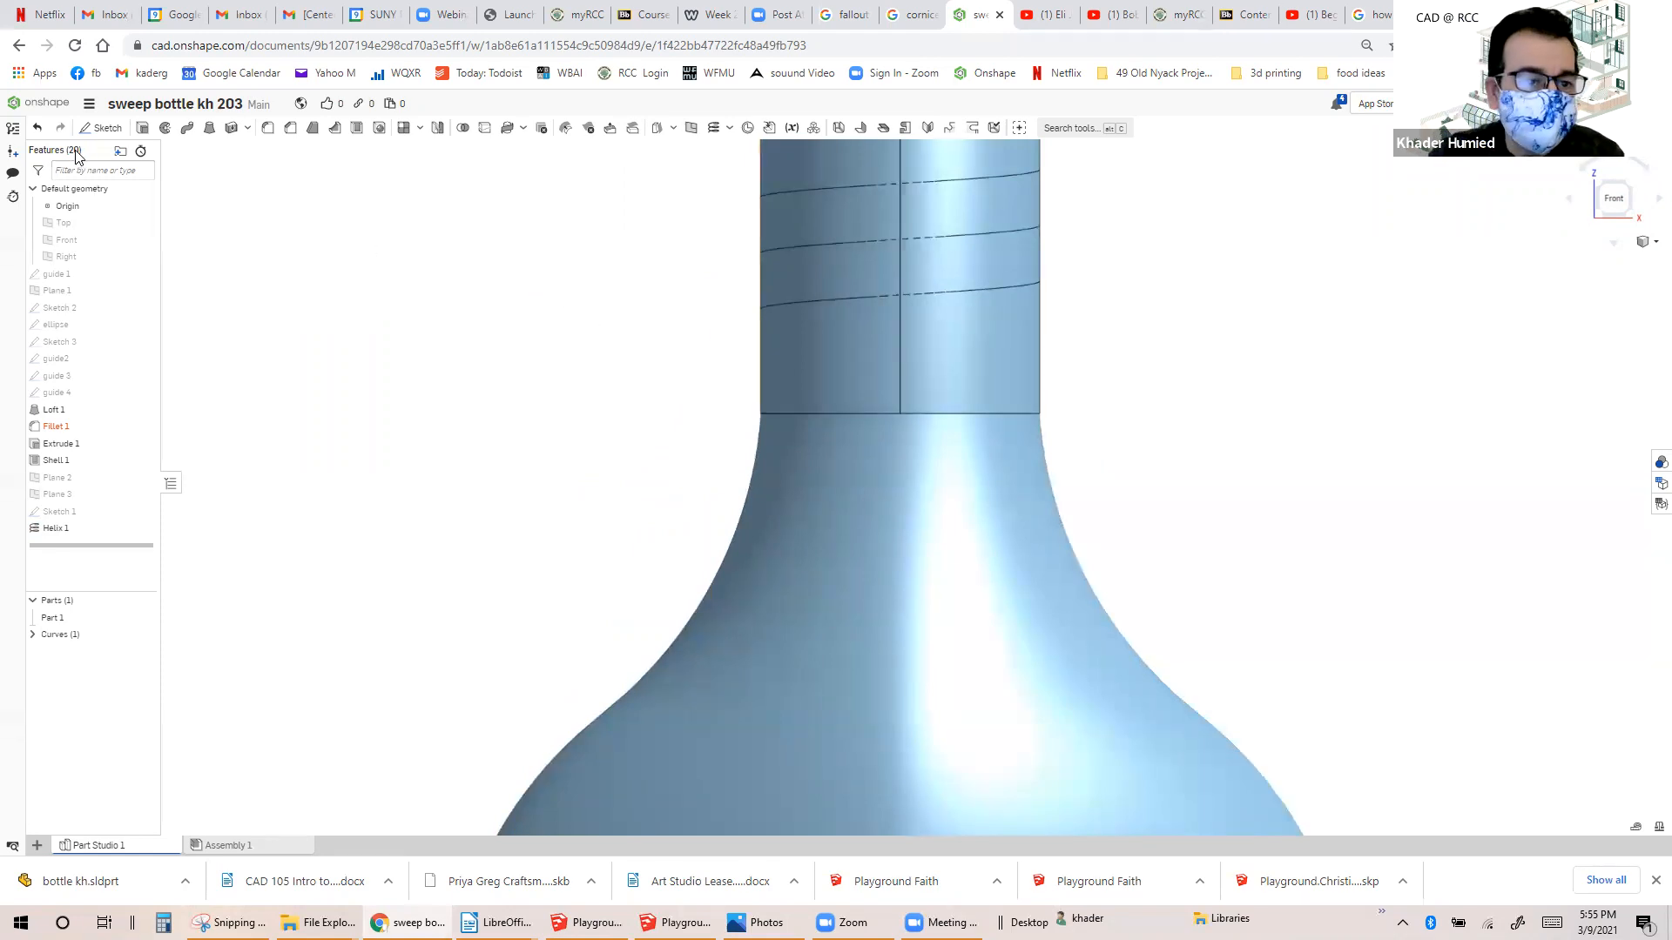
# Show the Front plane and start a new sketch on it.
pyautogui.click(101, 128)
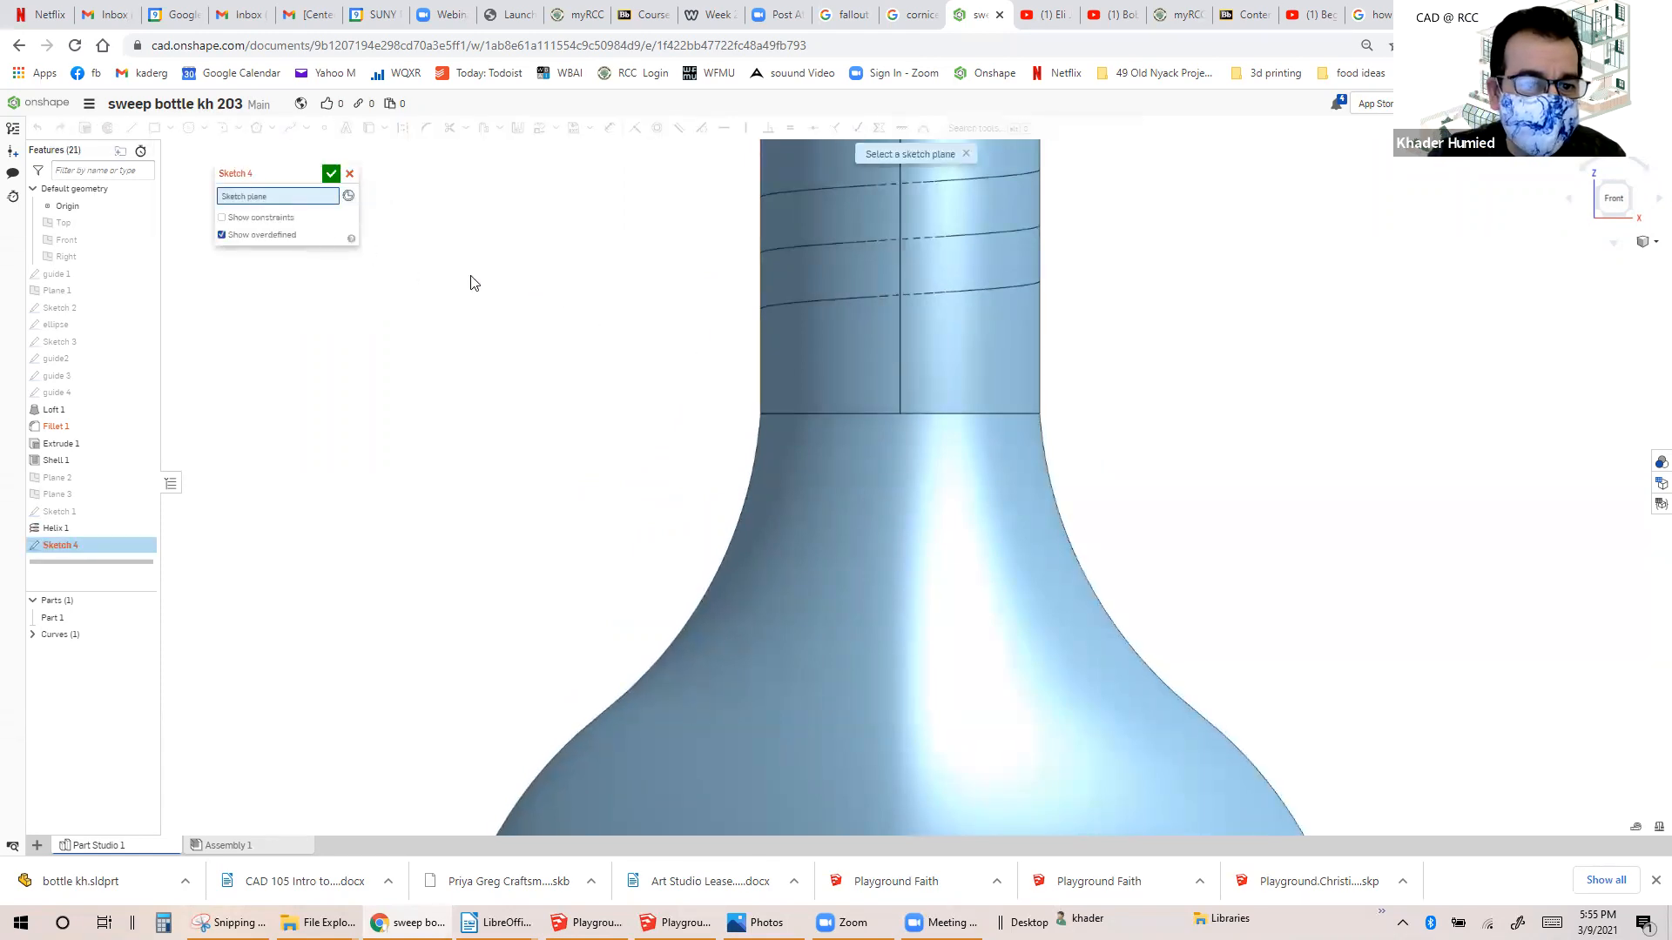
pyautogui.scroll(-3, 561, 292)
pyautogui.scroll(-5, 588, 312)
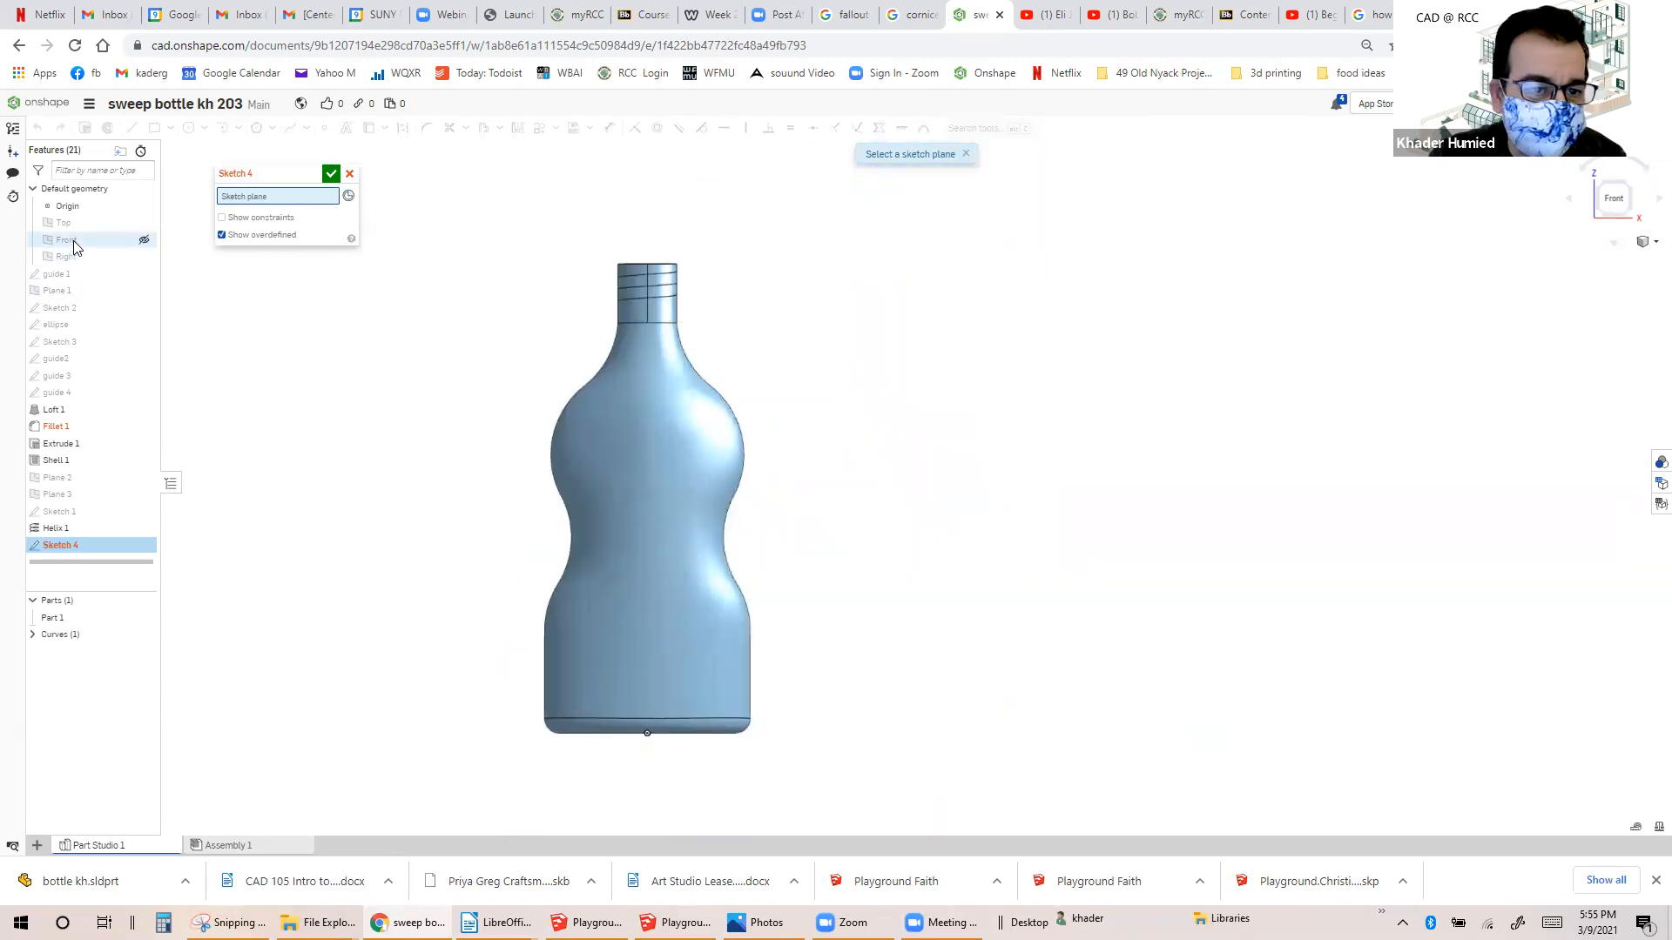
pyautogui.click(145, 242)
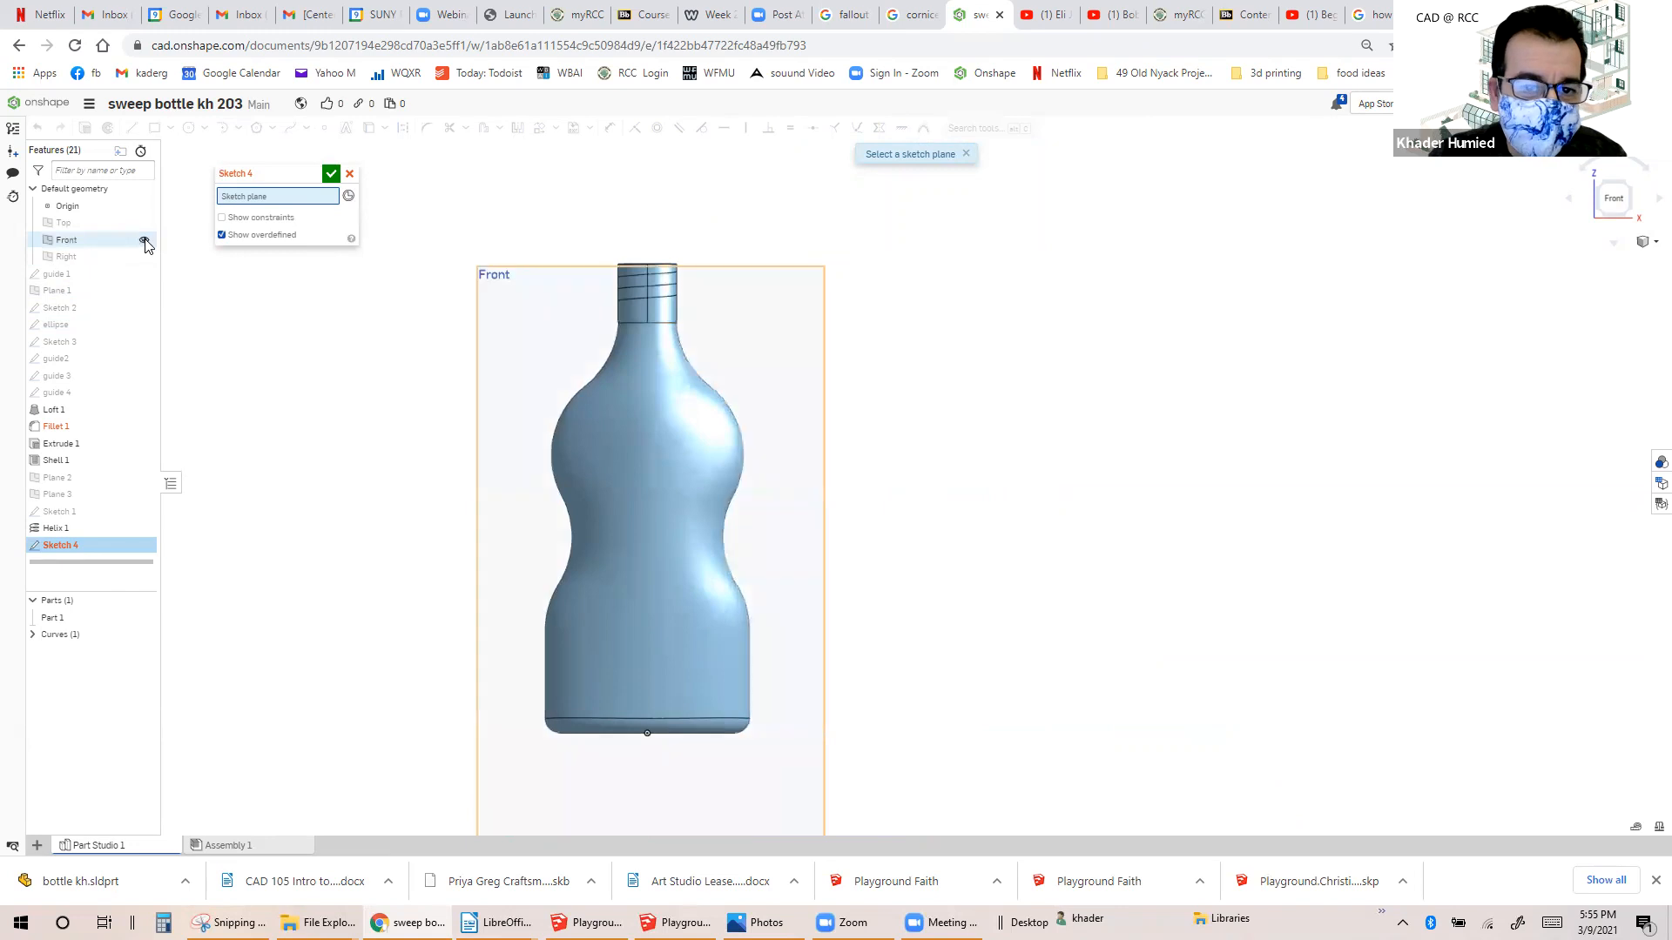
pyautogui.scroll(2, 607, 293)
pyautogui.scroll(4, 607, 294)
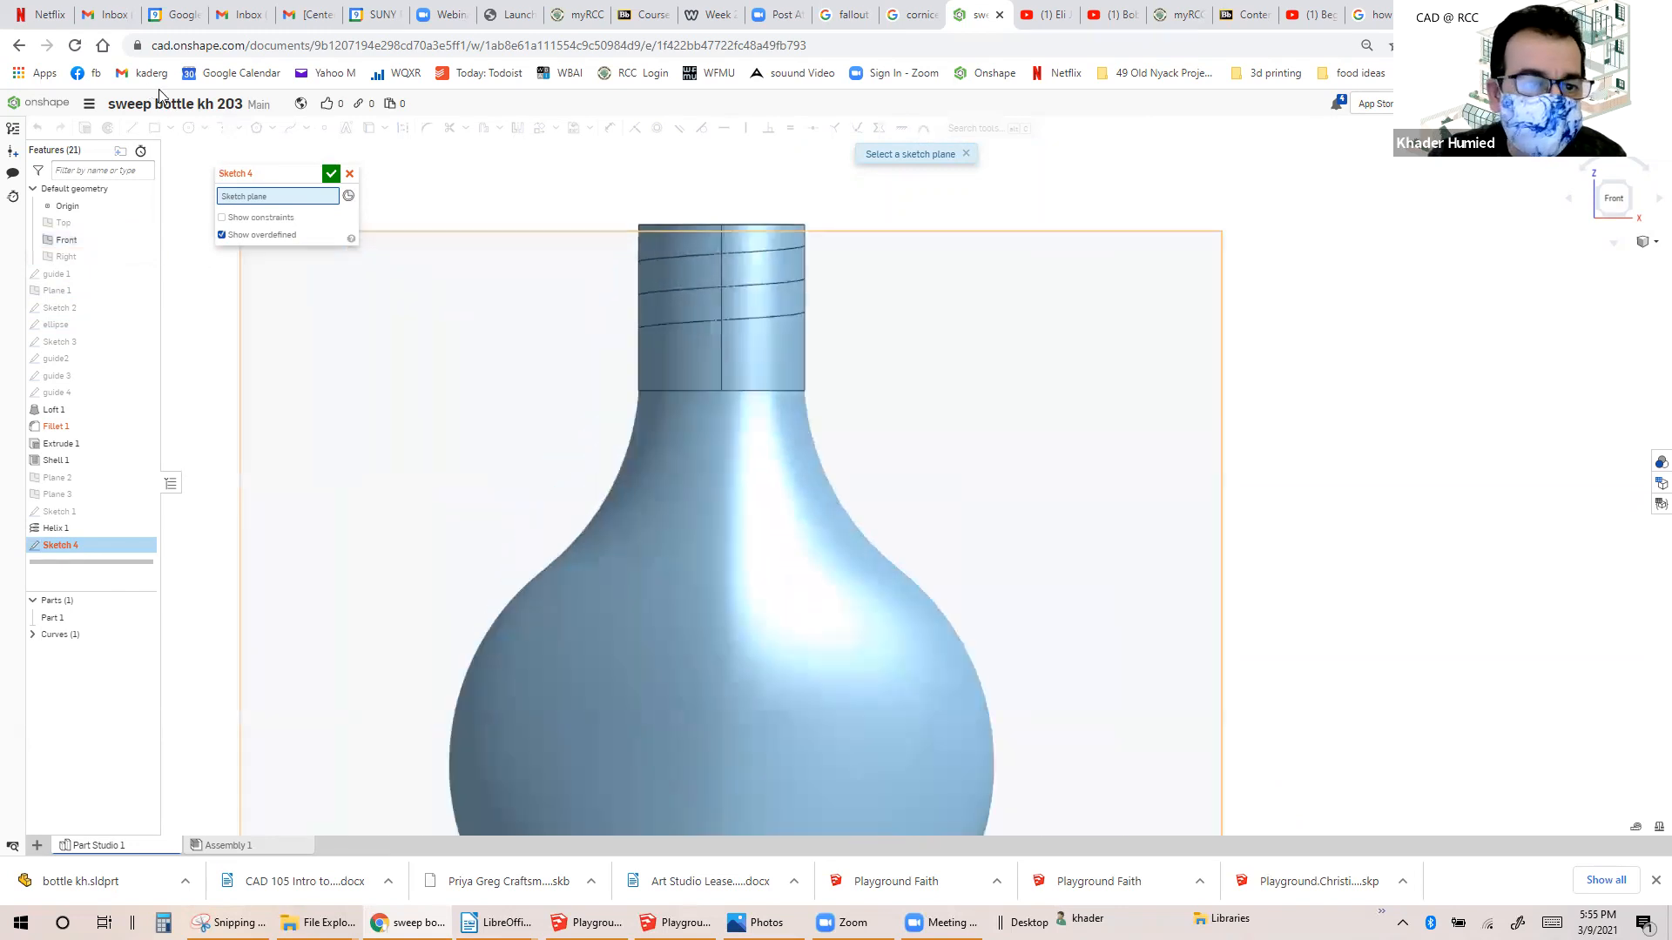
pyautogui.scroll(2, 633, 343)
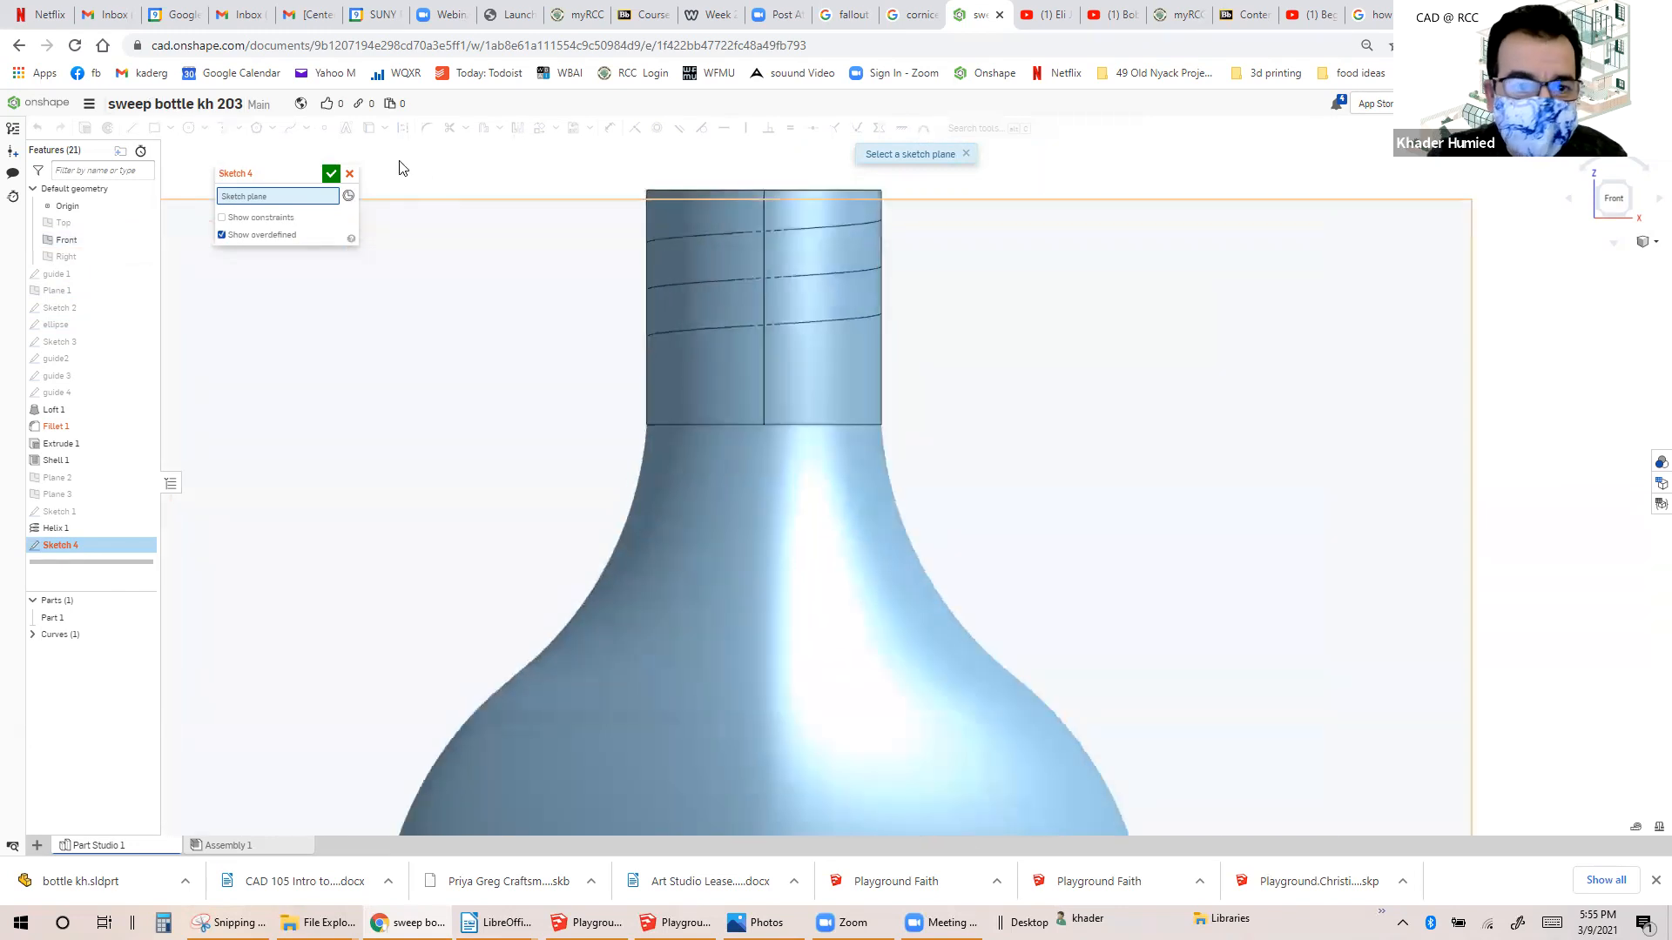
pyautogui.click(444, 262)
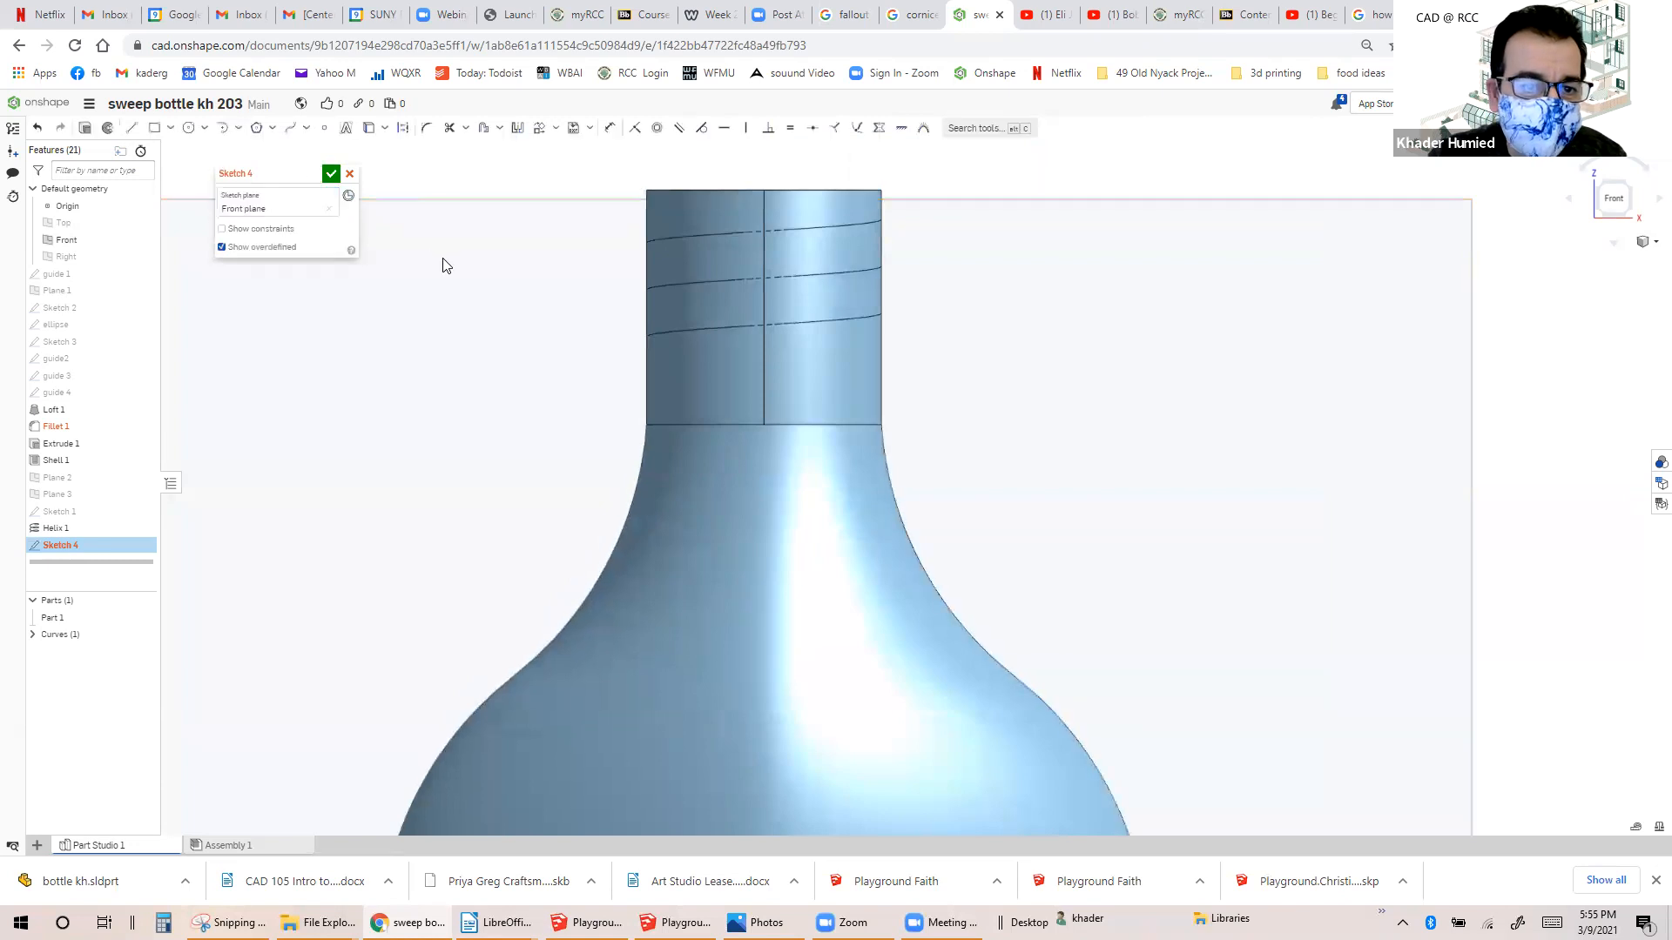
# Sketch a vertical line about 0.12 in long just outside the bottle neck, beside the lowest helix turn.
pyautogui.click(132, 128)
pyautogui.click(603, 339)
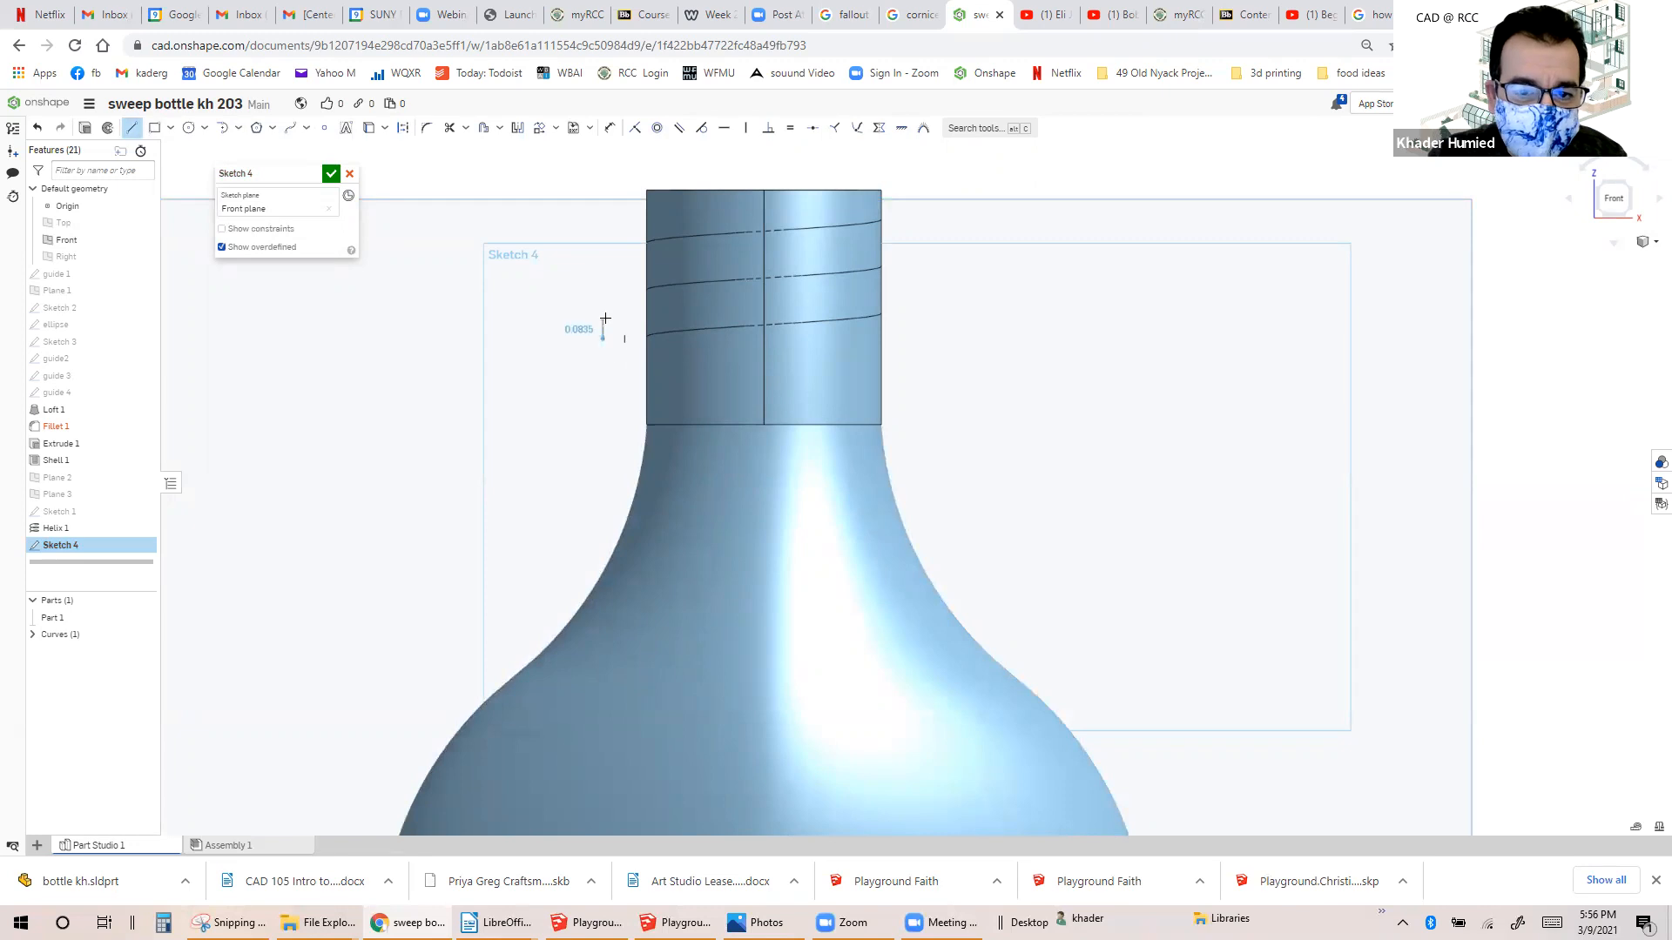
pyautogui.click(603, 311)
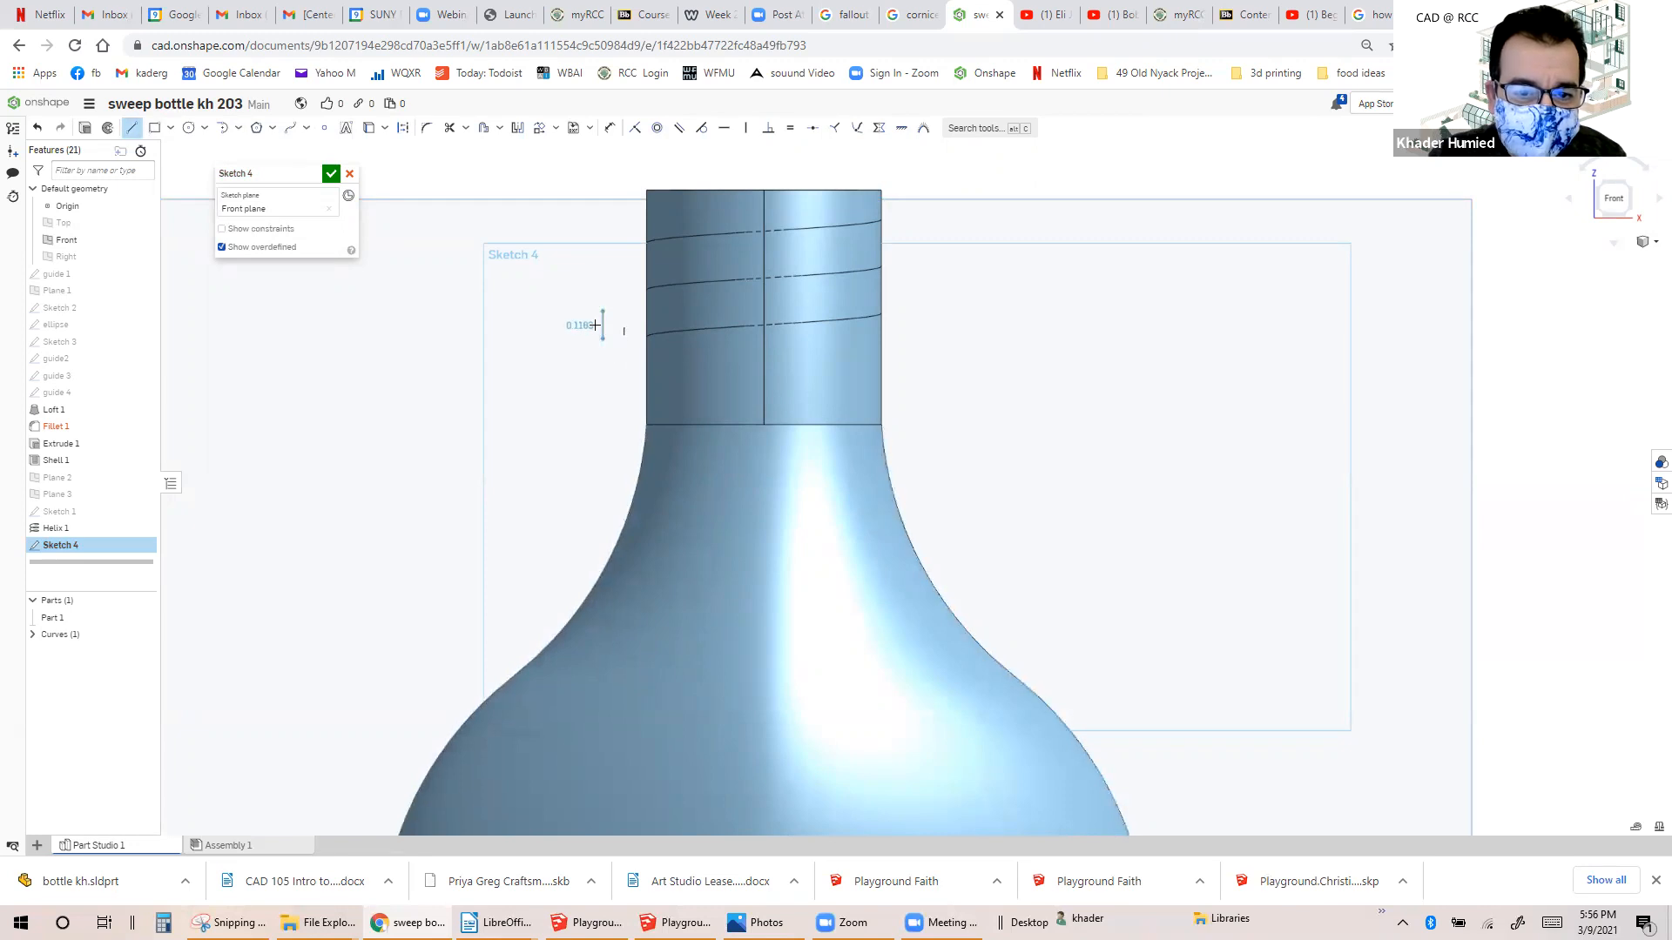
# Draw two slanted lines about 0.07 in long from the vertical line's ends, converging away from the neck.
pyautogui.scroll(3, 595, 321)
pyautogui.scroll(2, 605, 304)
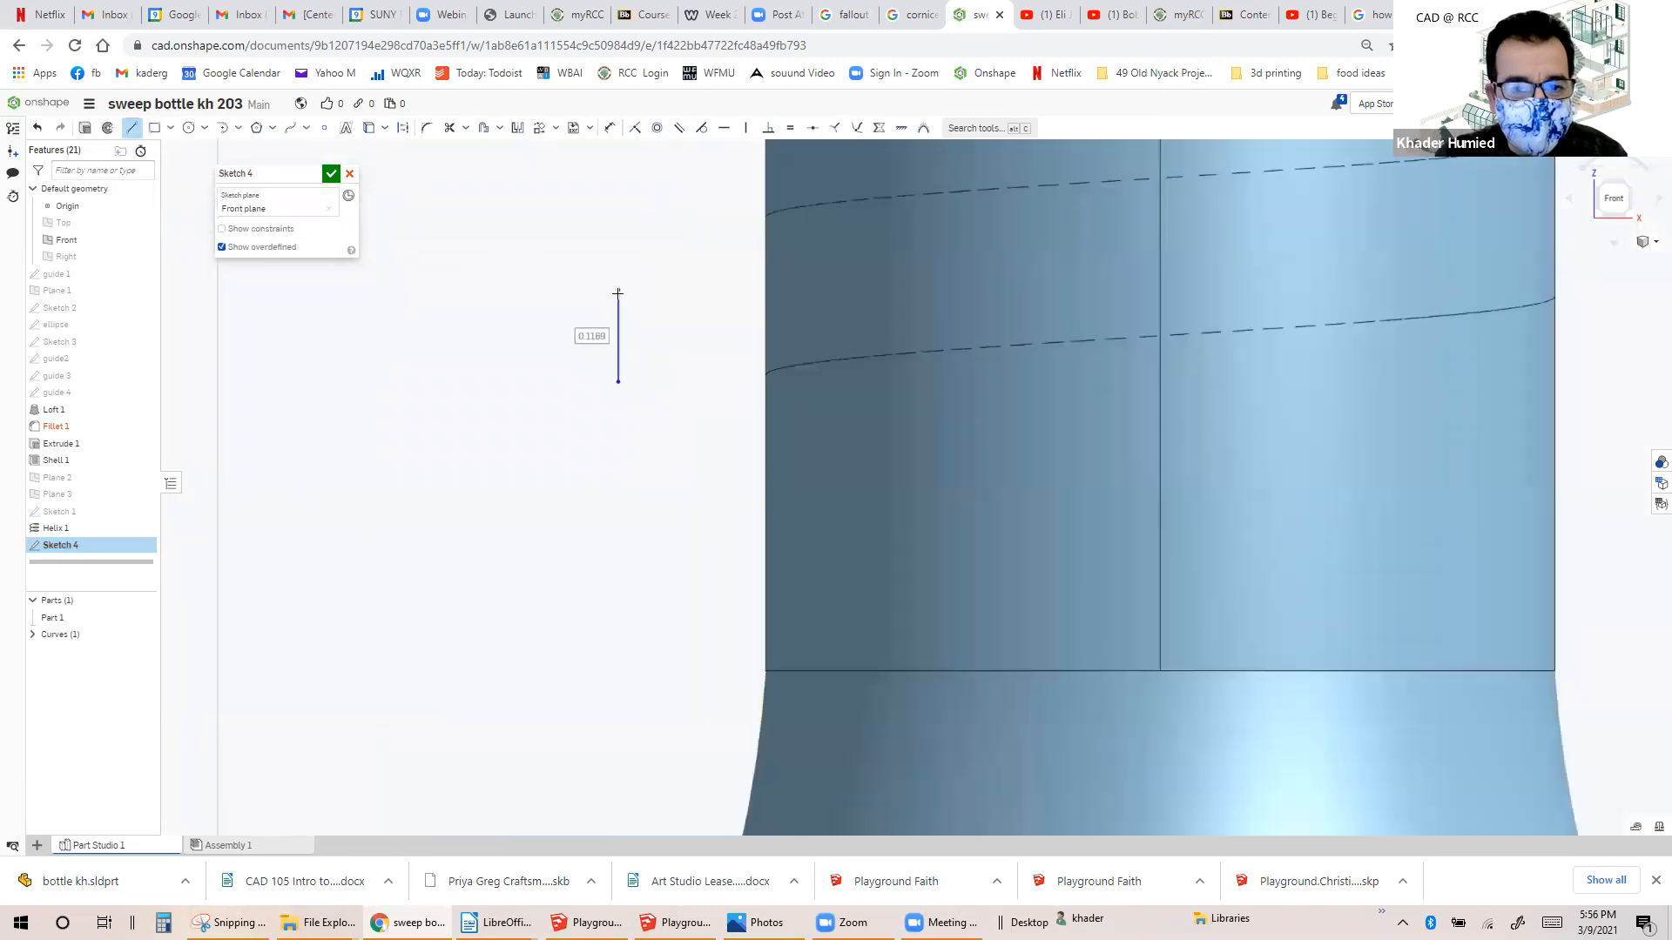
pyautogui.click(618, 291)
pyautogui.doubleClick(568, 308)
pyautogui.click(617, 380)
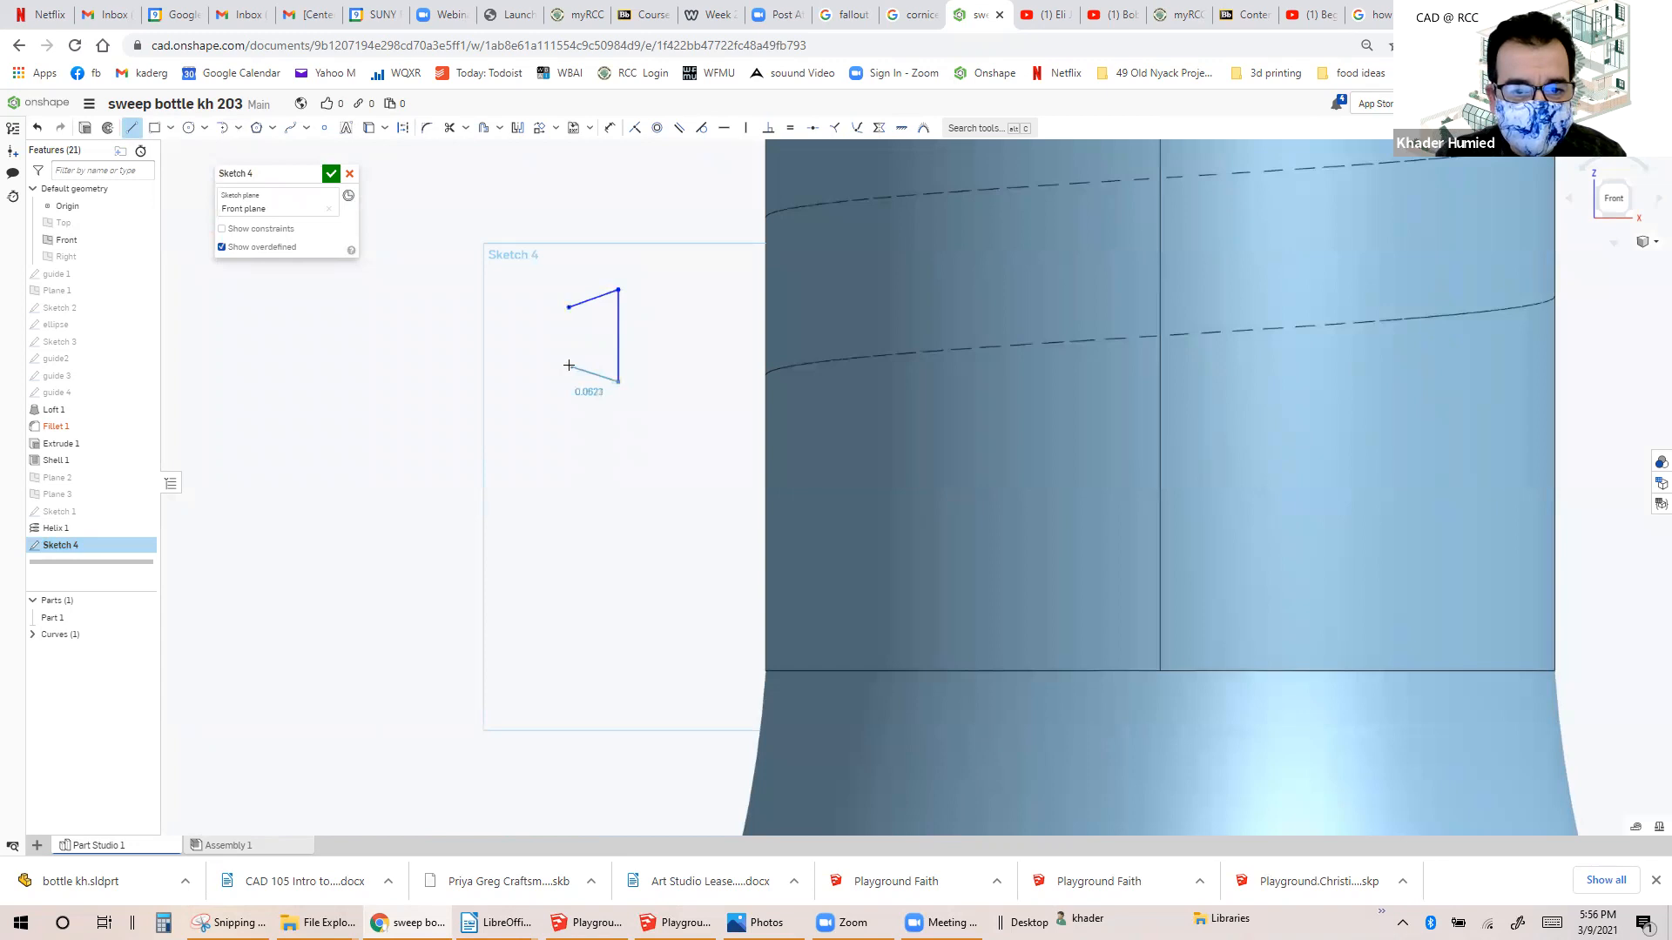
pyautogui.doubleClick(569, 362)
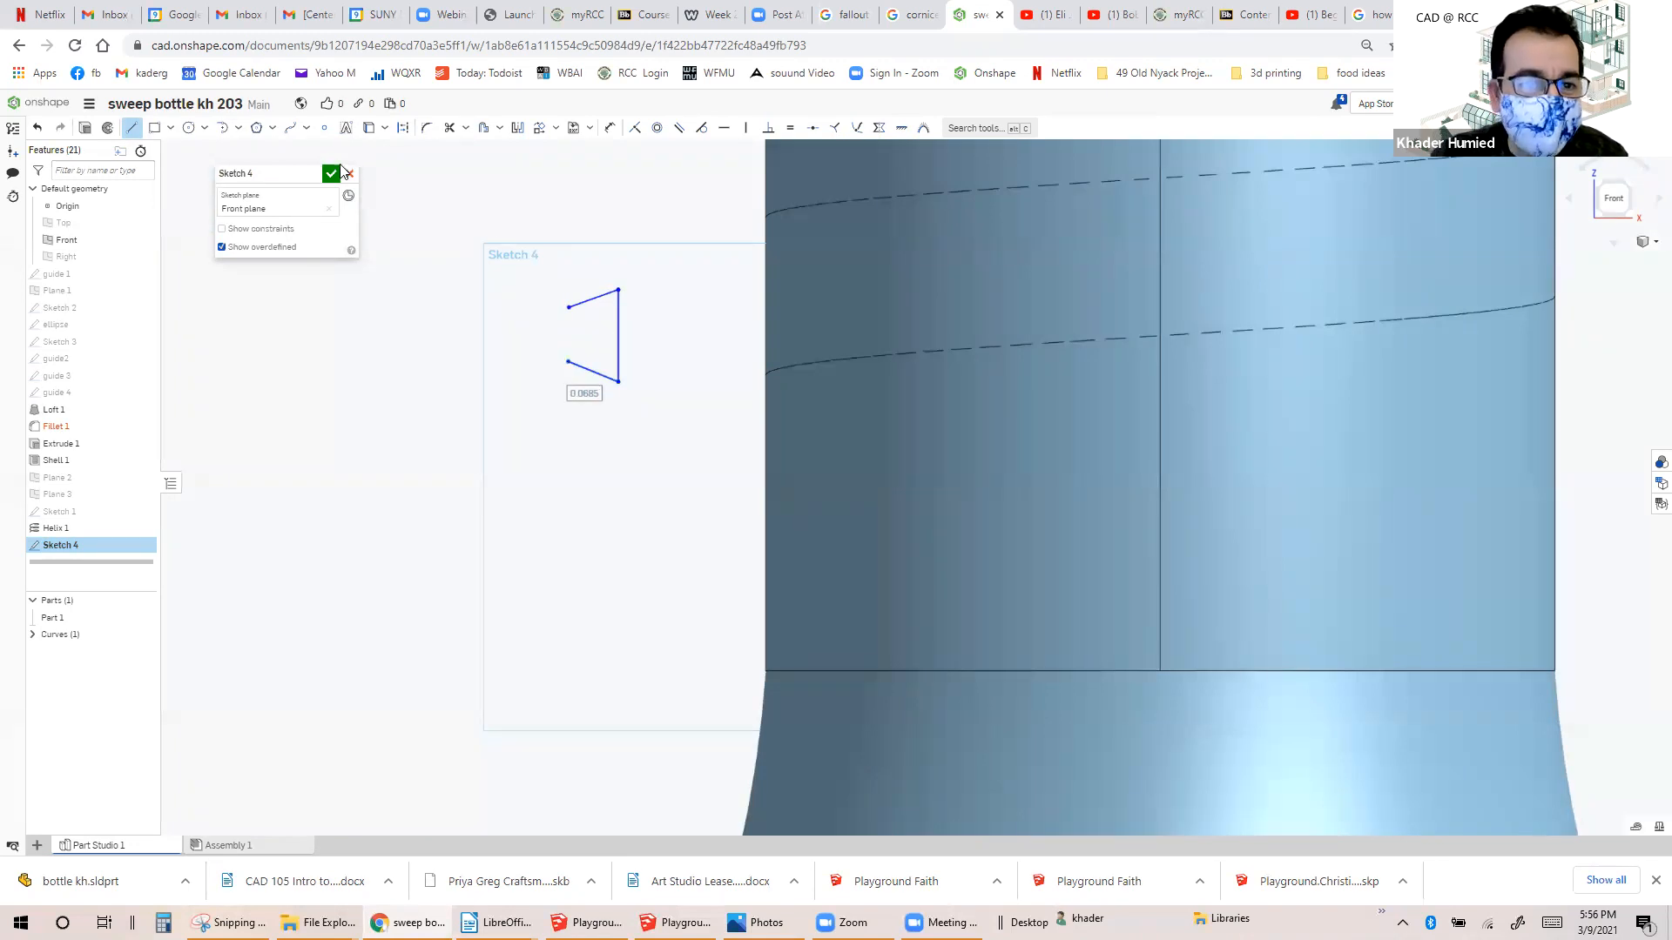
pyautogui.press('Escape')
# Align the open endpoints of the two slanted lines with a vertical constraint.
pyautogui.click(569, 308)
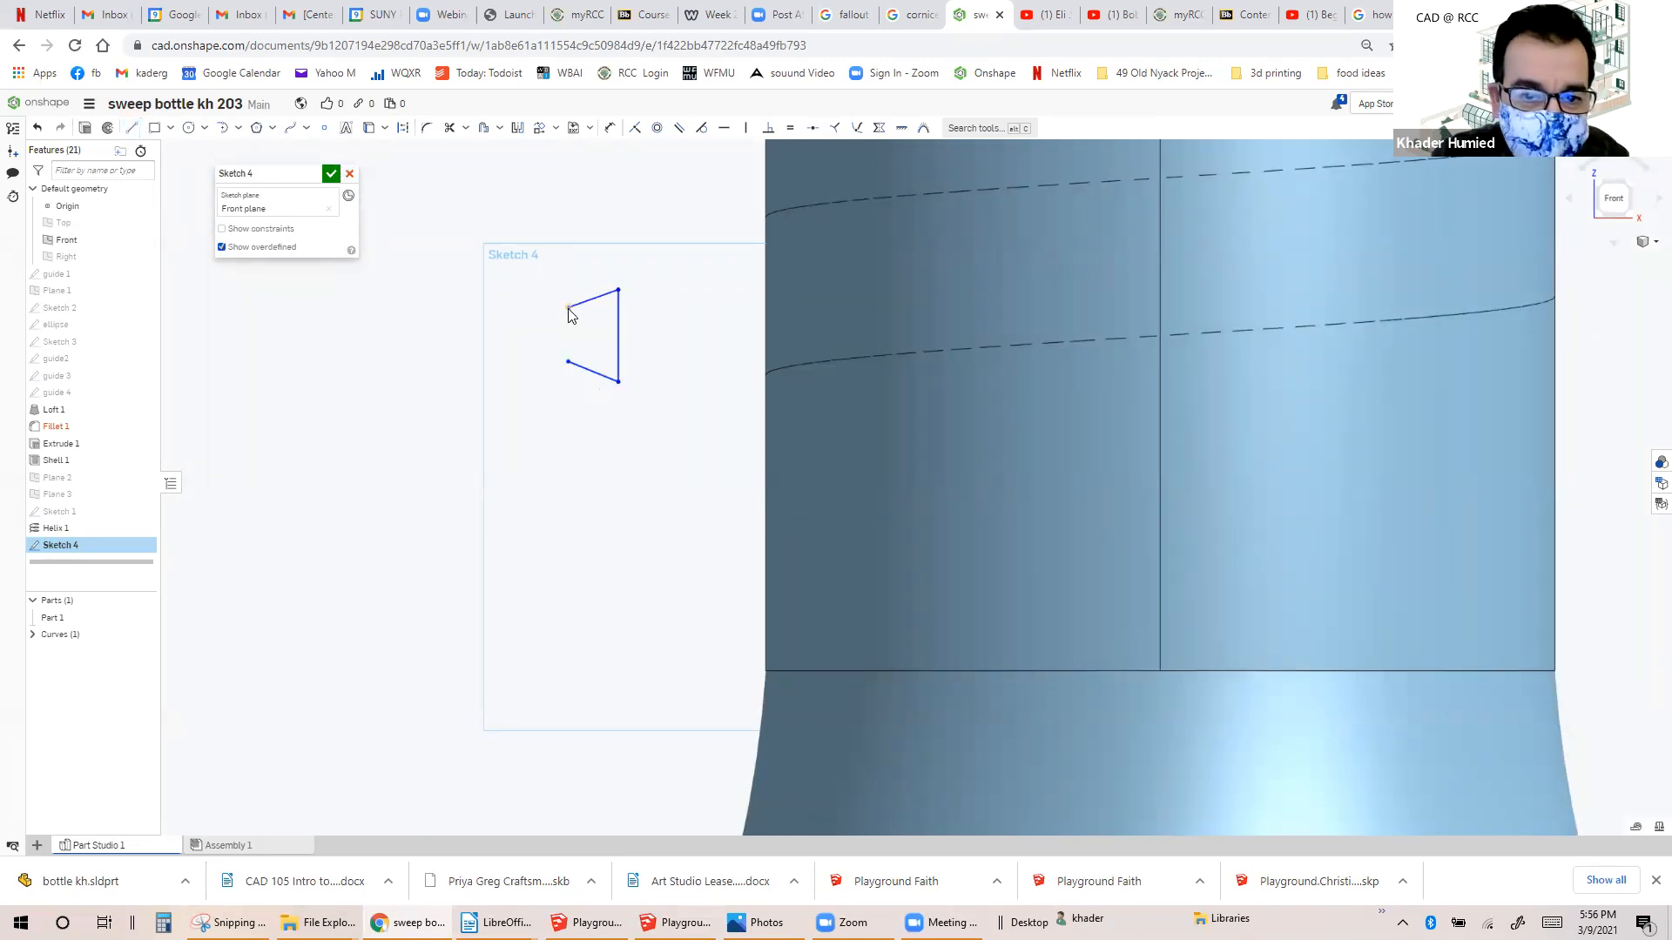
pyautogui.rightClick(568, 363)
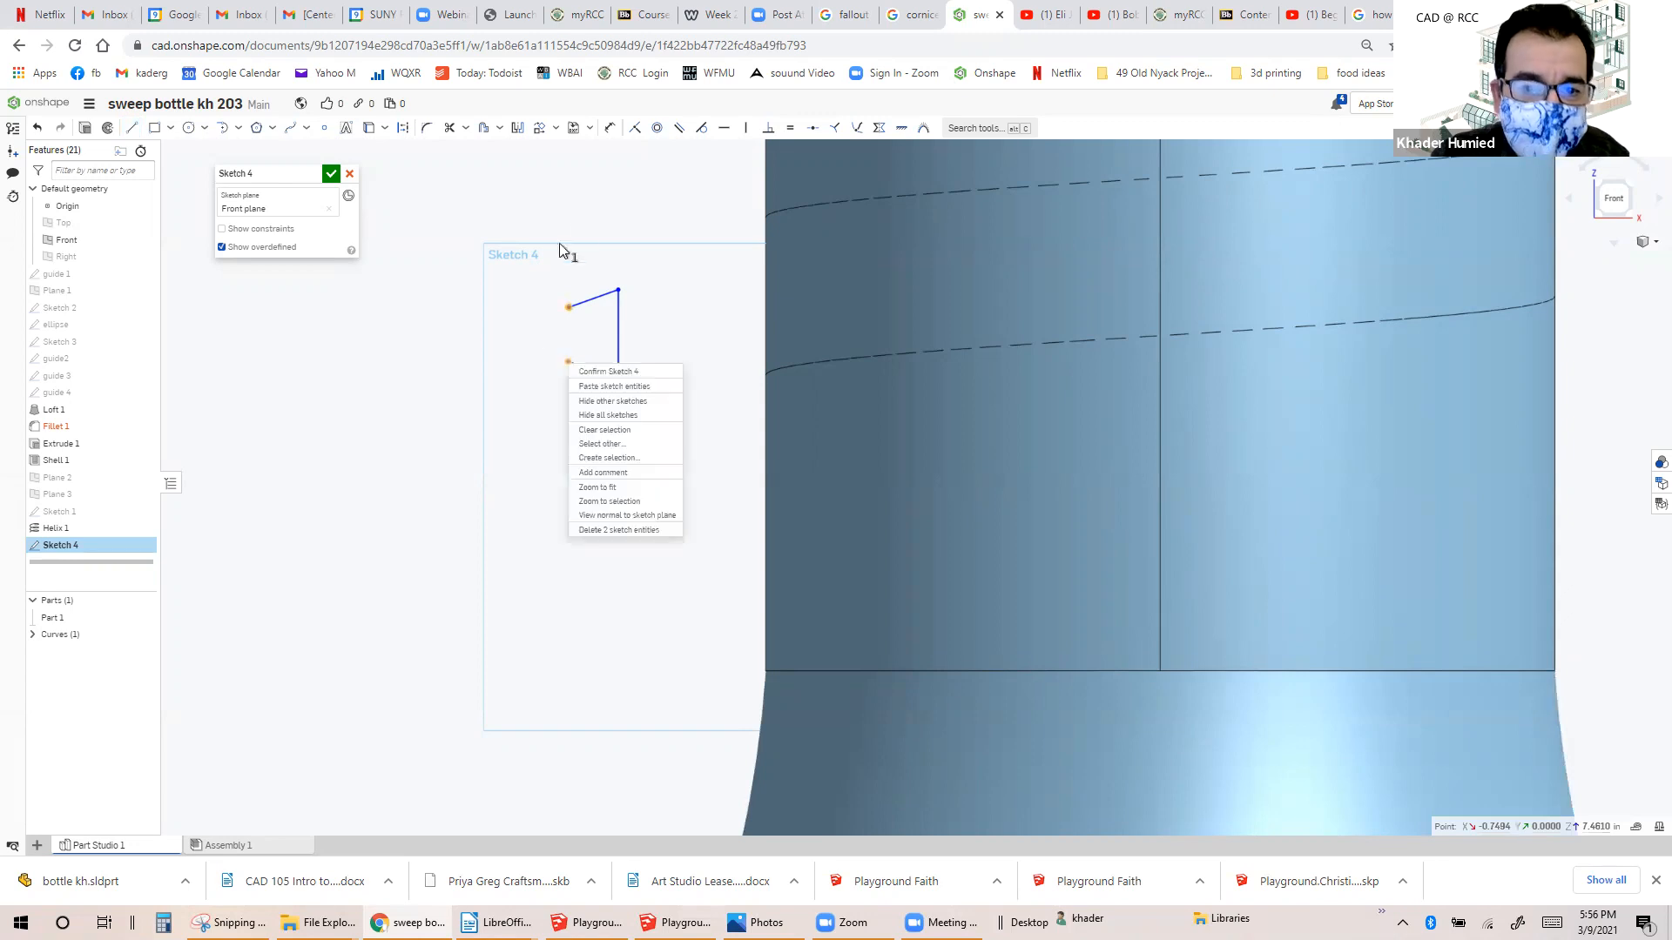
pyautogui.click(747, 133)
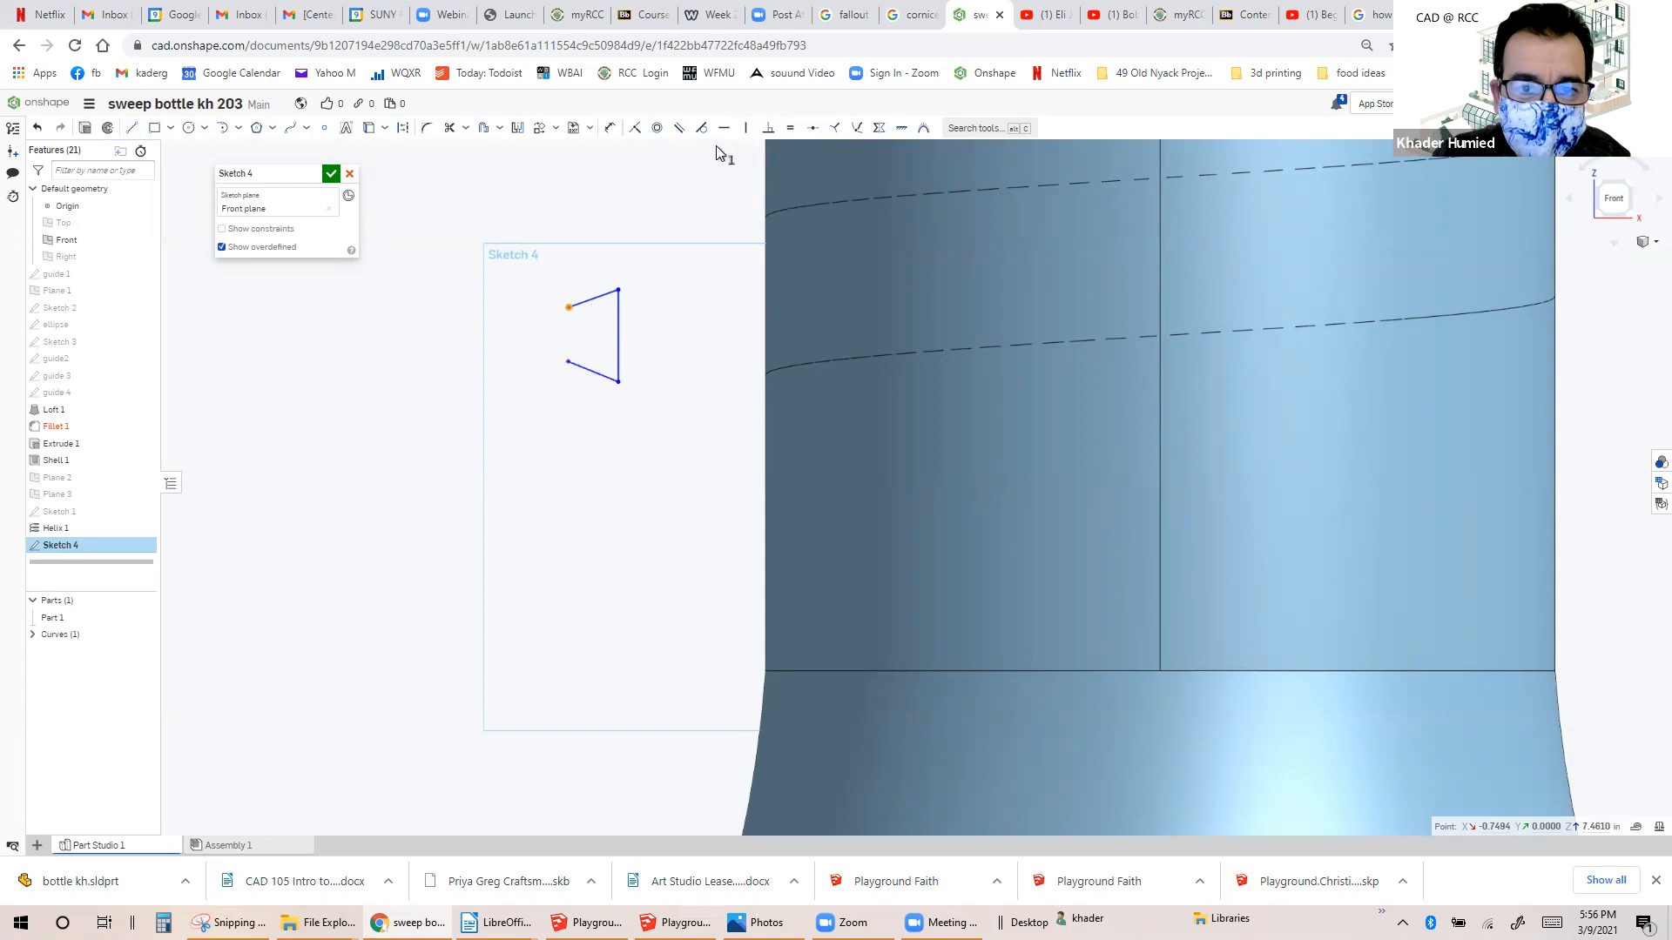
pyautogui.click(746, 131)
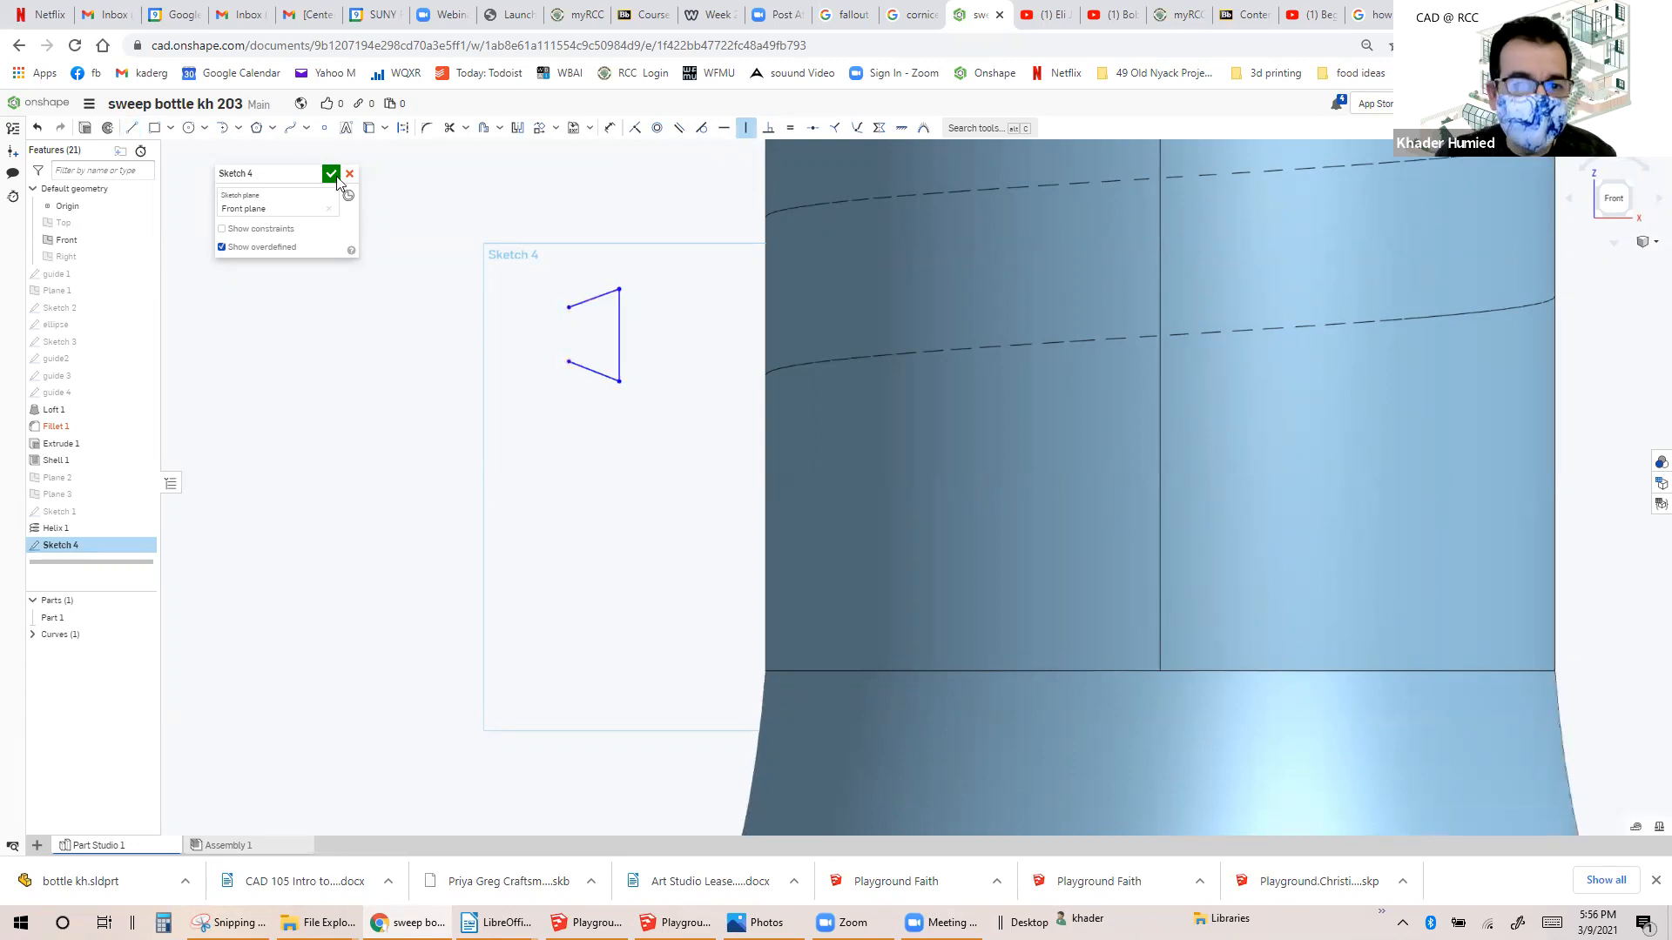
# Close the profile's open end with a 3 point arc of about 0.04 in radius, bulging away from the neck.
pyautogui.click(225, 130)
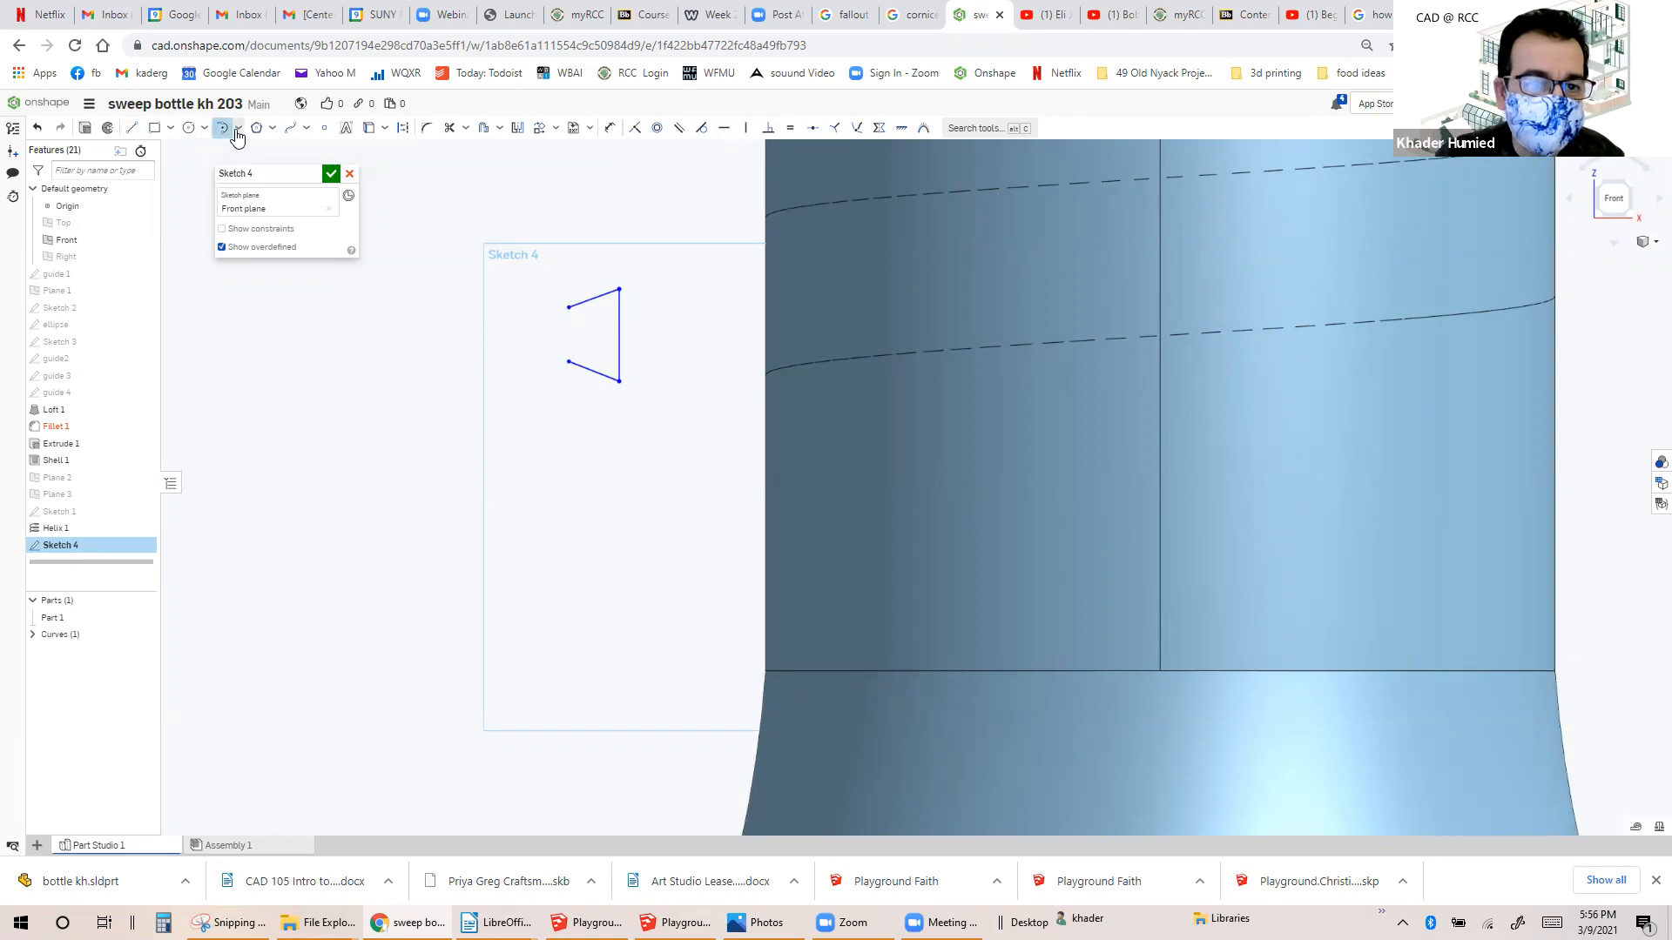
pyautogui.click(237, 130)
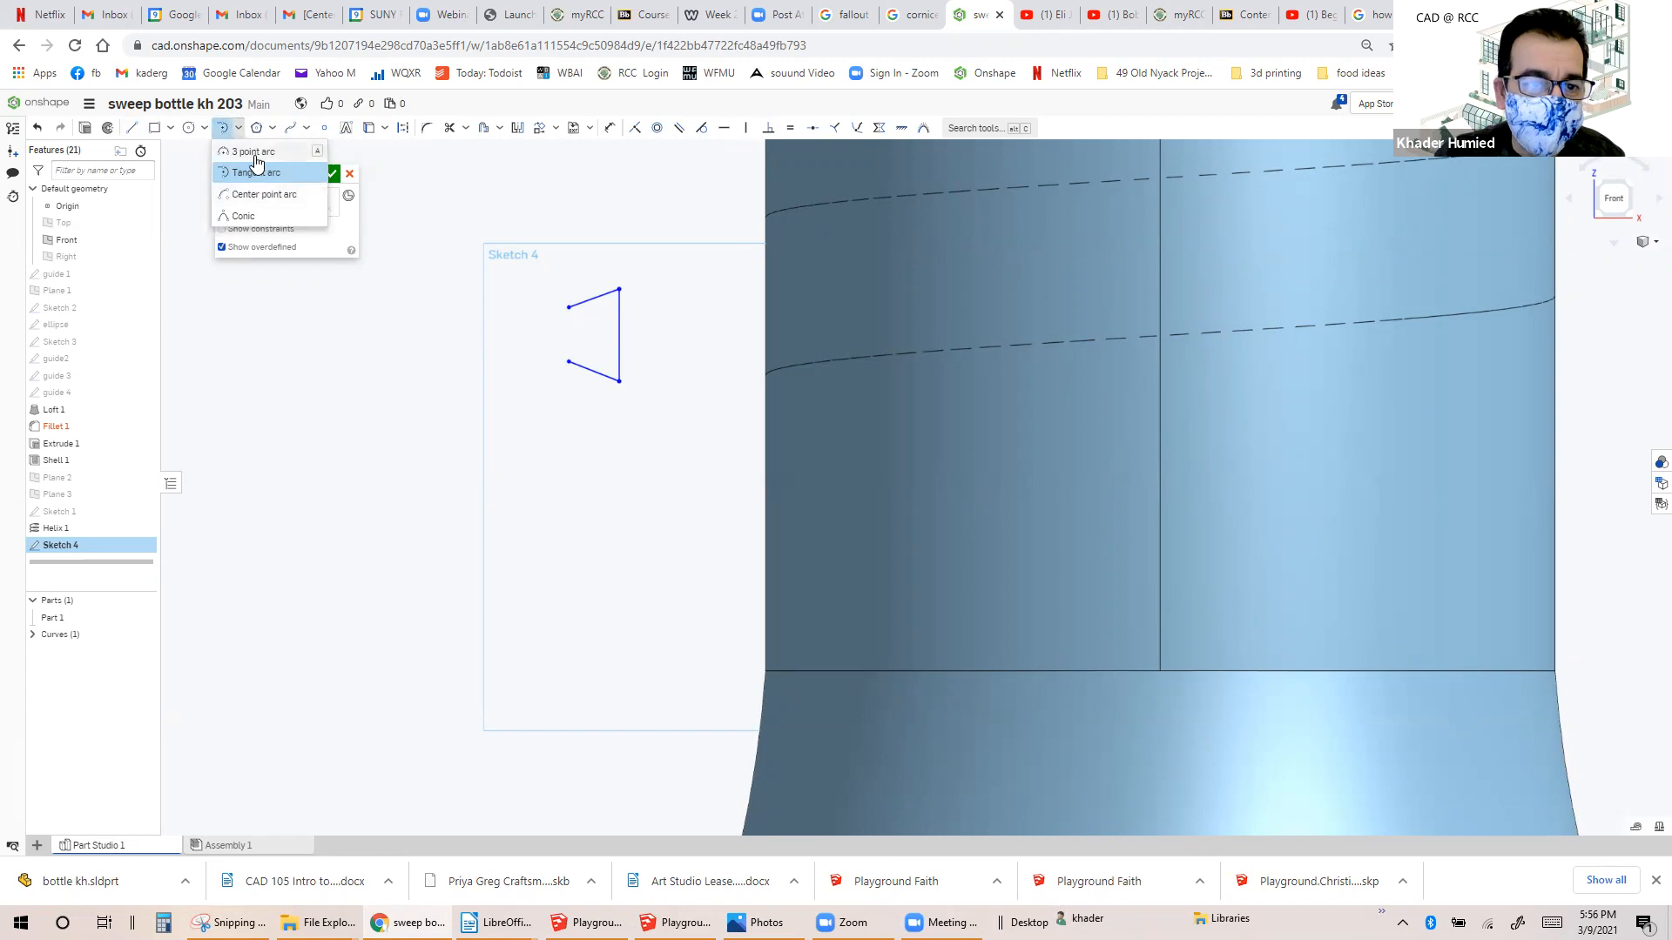
pyautogui.click(255, 154)
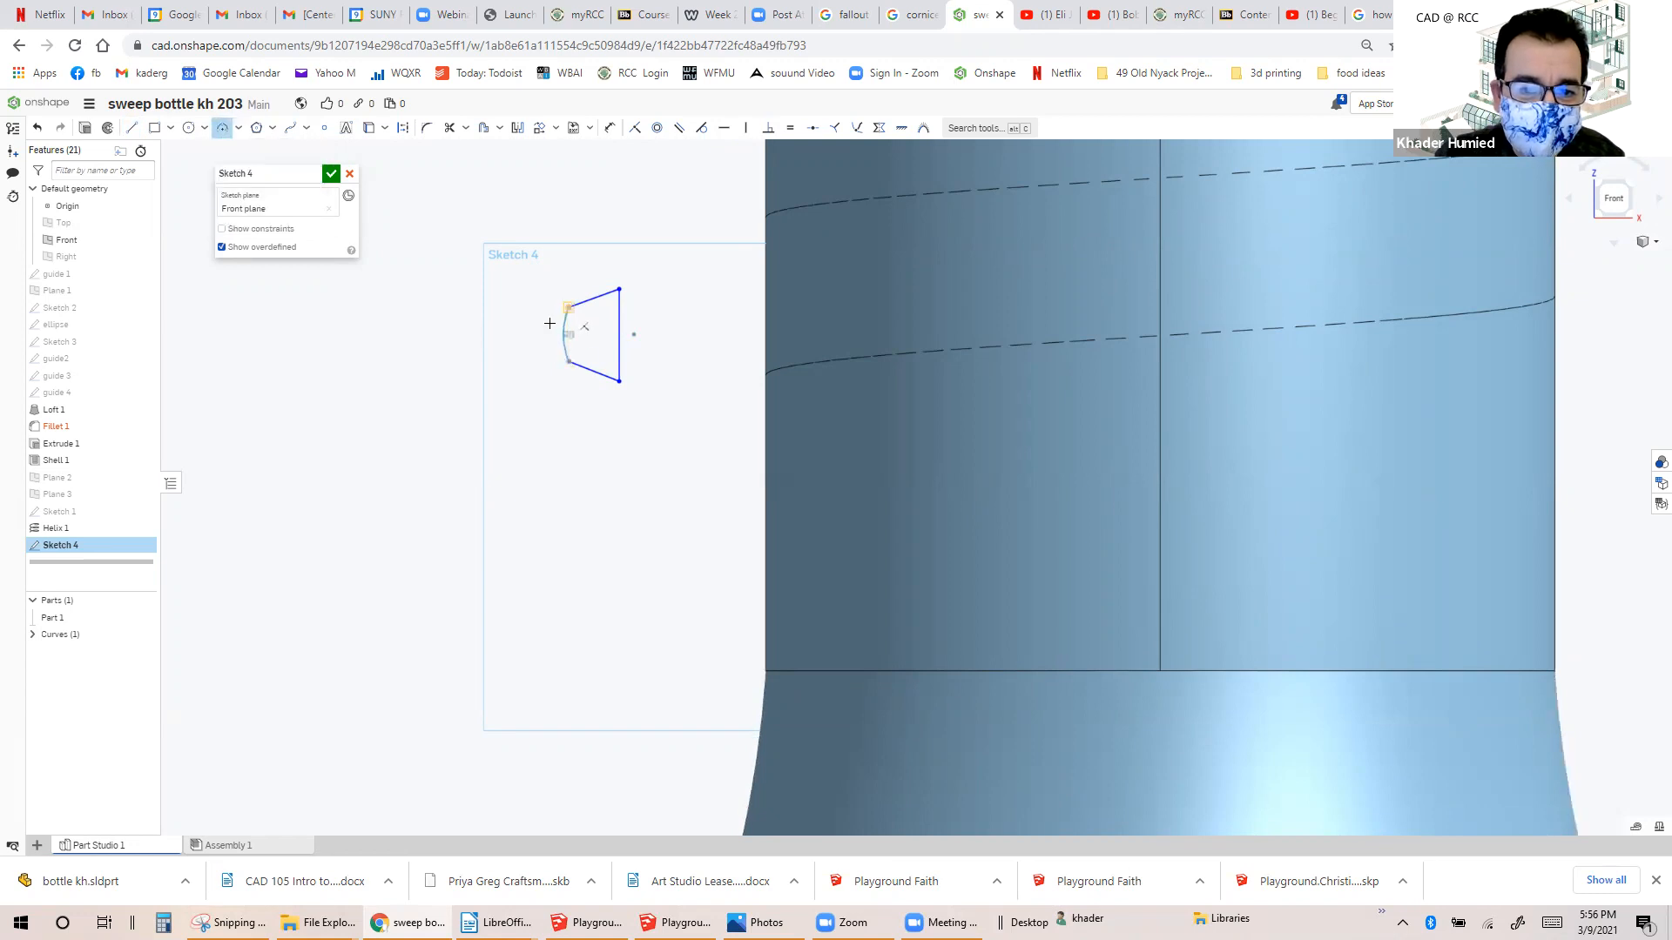
pyautogui.click(504, 373)
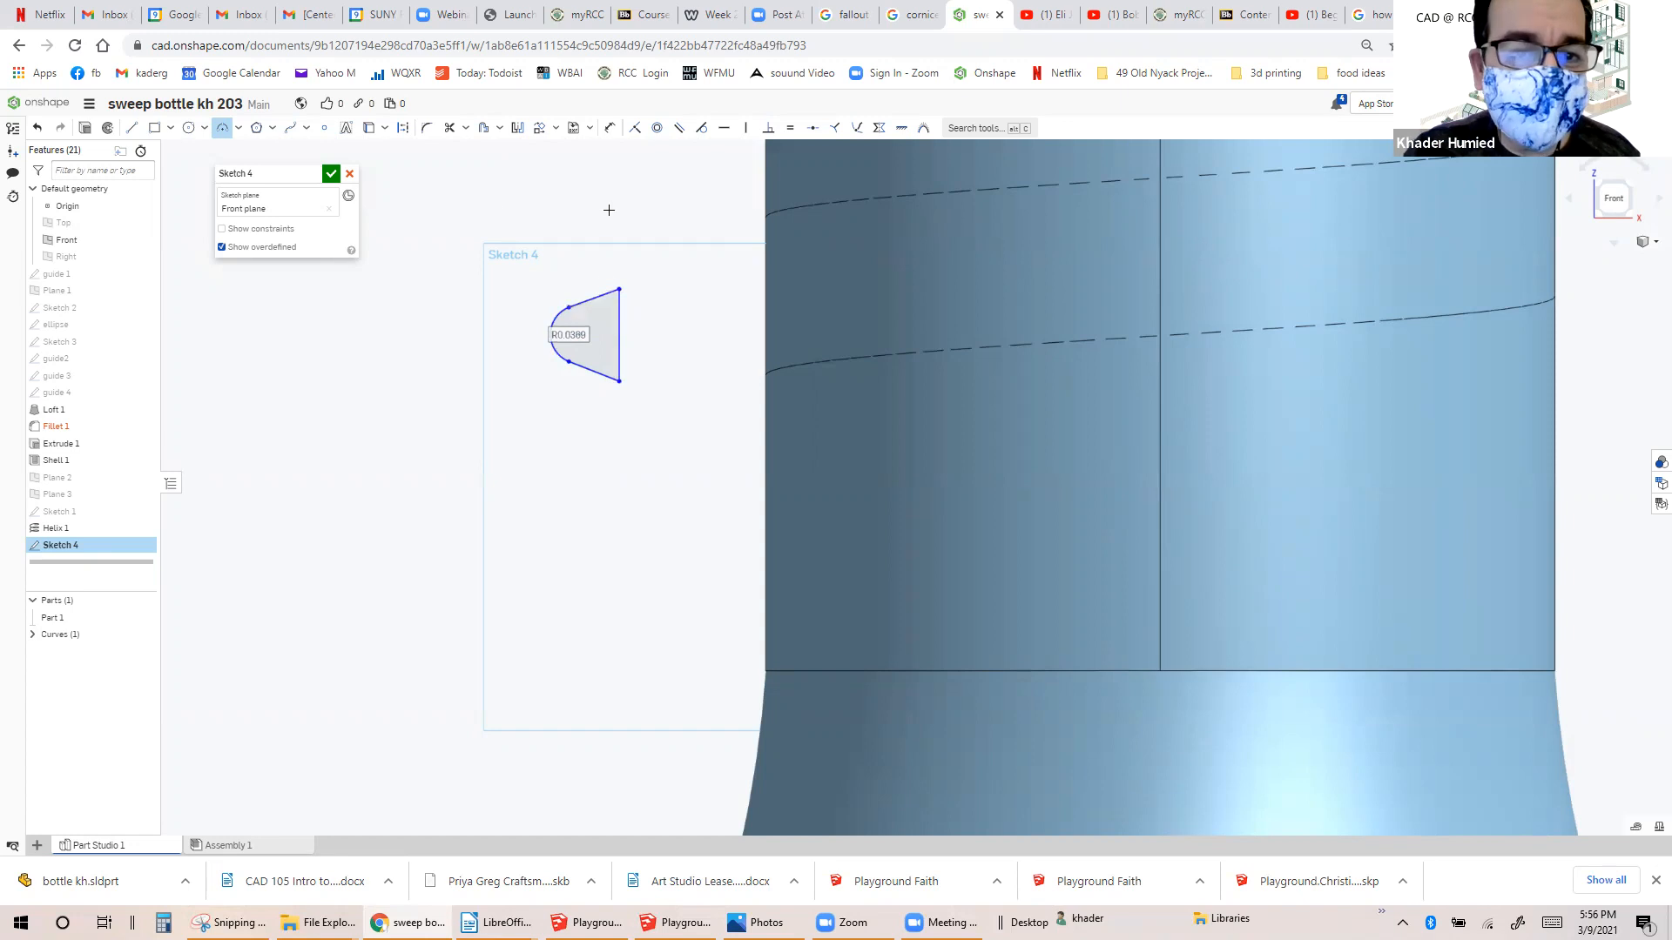
pyautogui.press('Escape')
pyautogui.click(601, 297)
pyautogui.rightClick(592, 379)
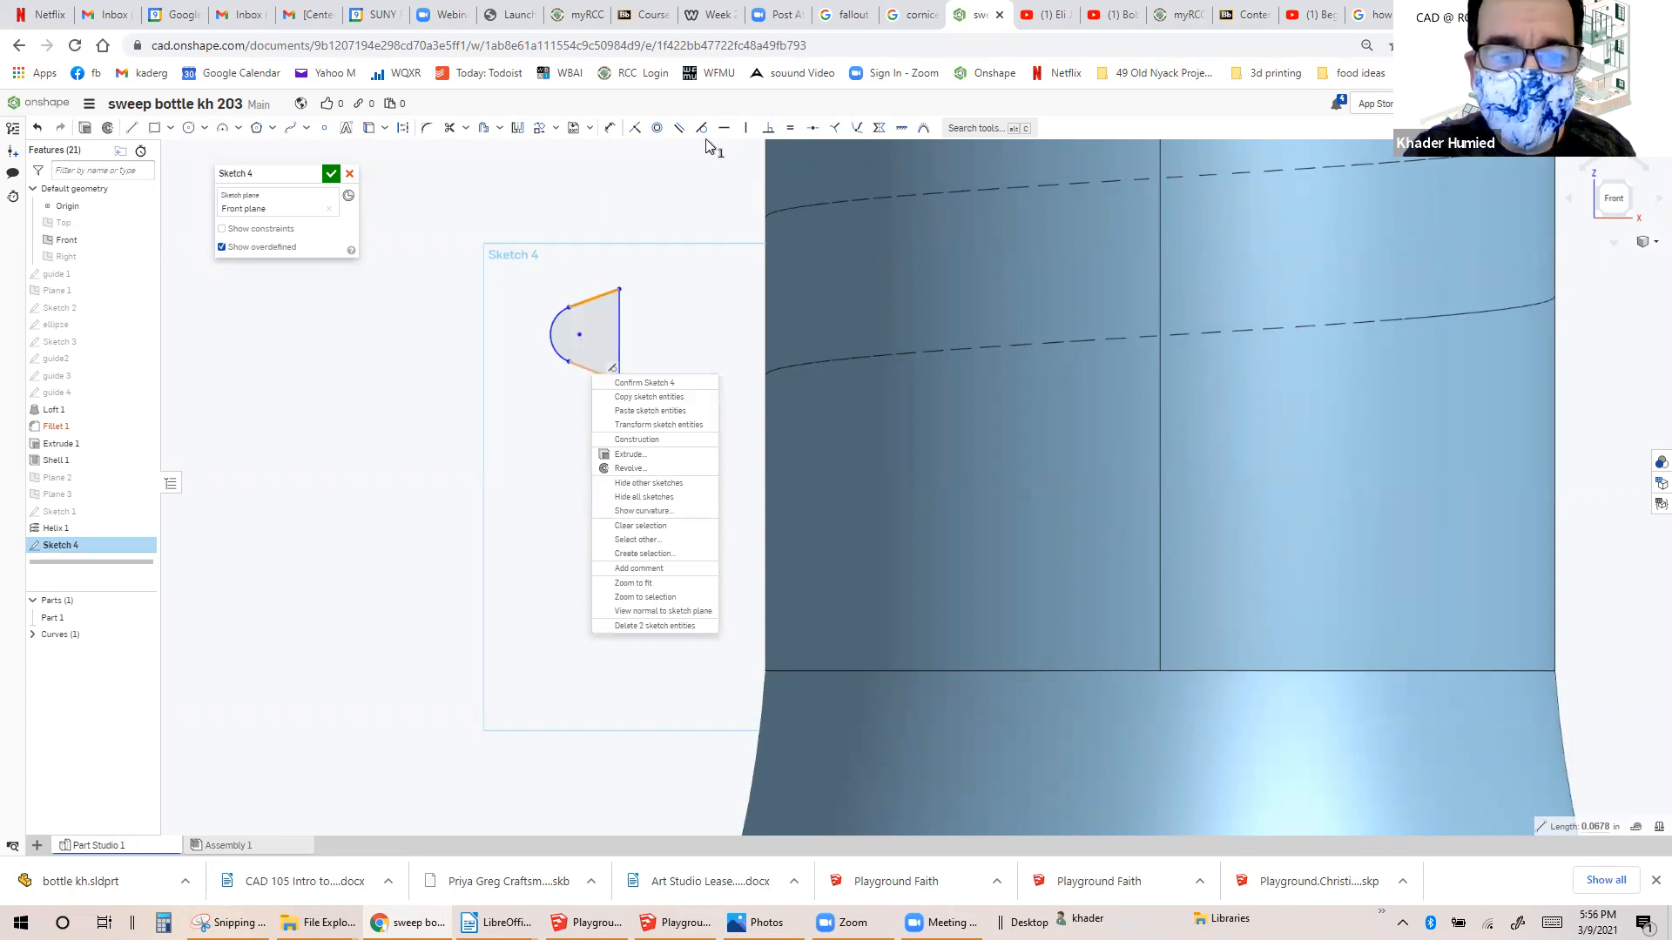
pyautogui.click(611, 130)
pyautogui.click(589, 371)
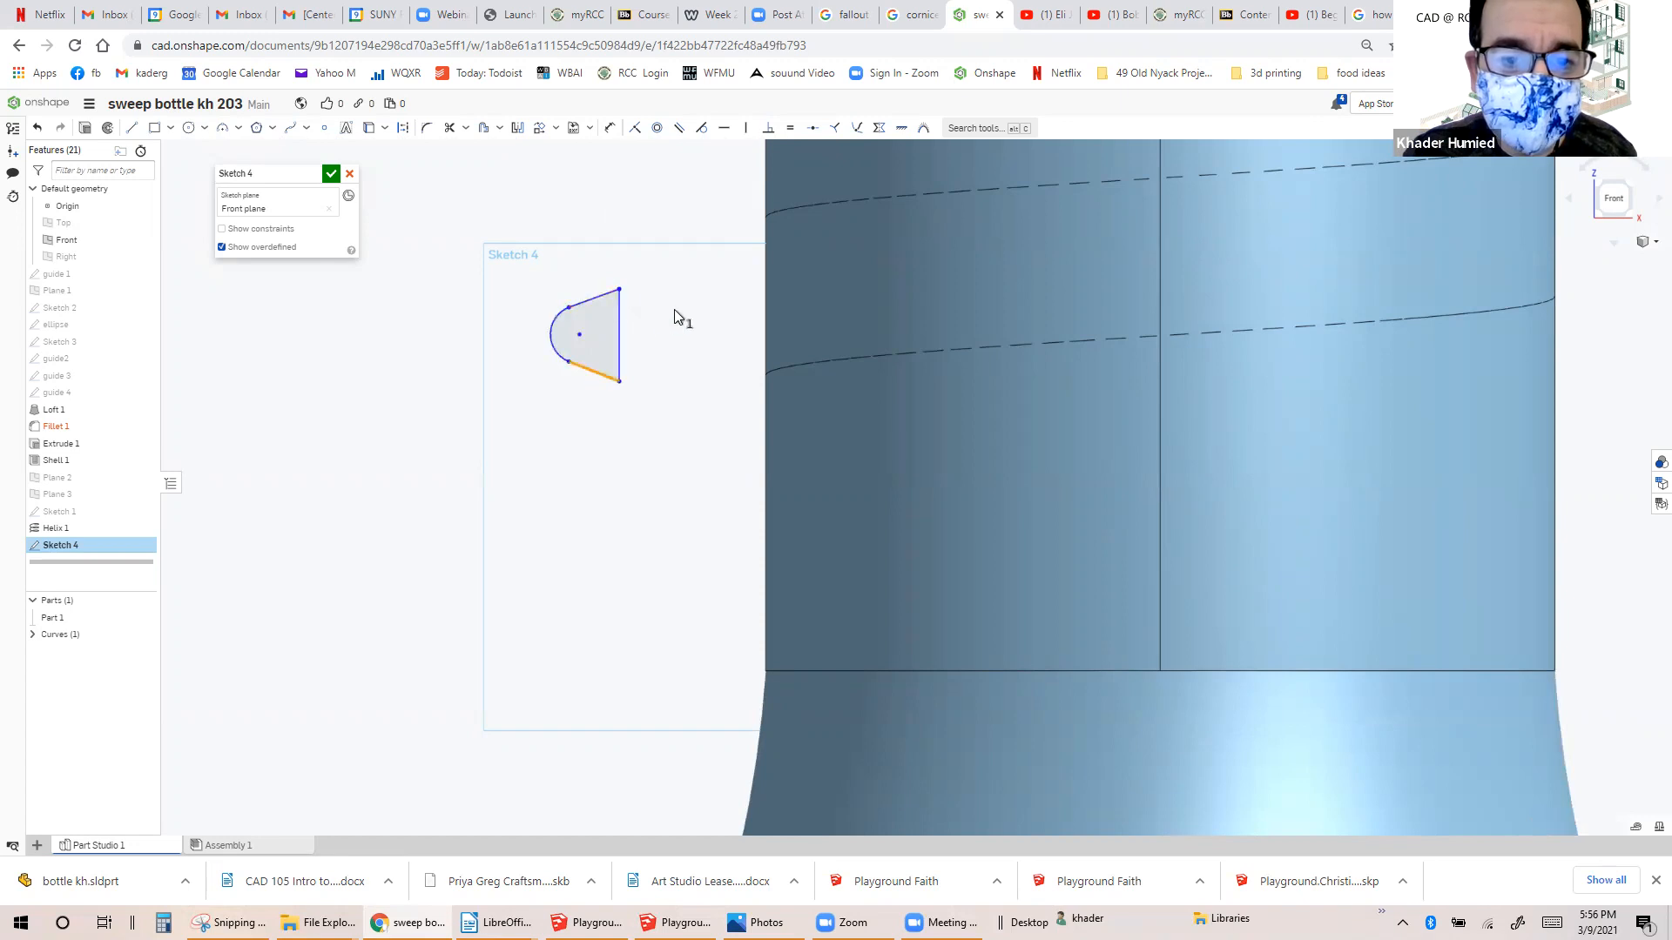
pyautogui.click(611, 128)
pyautogui.click(582, 358)
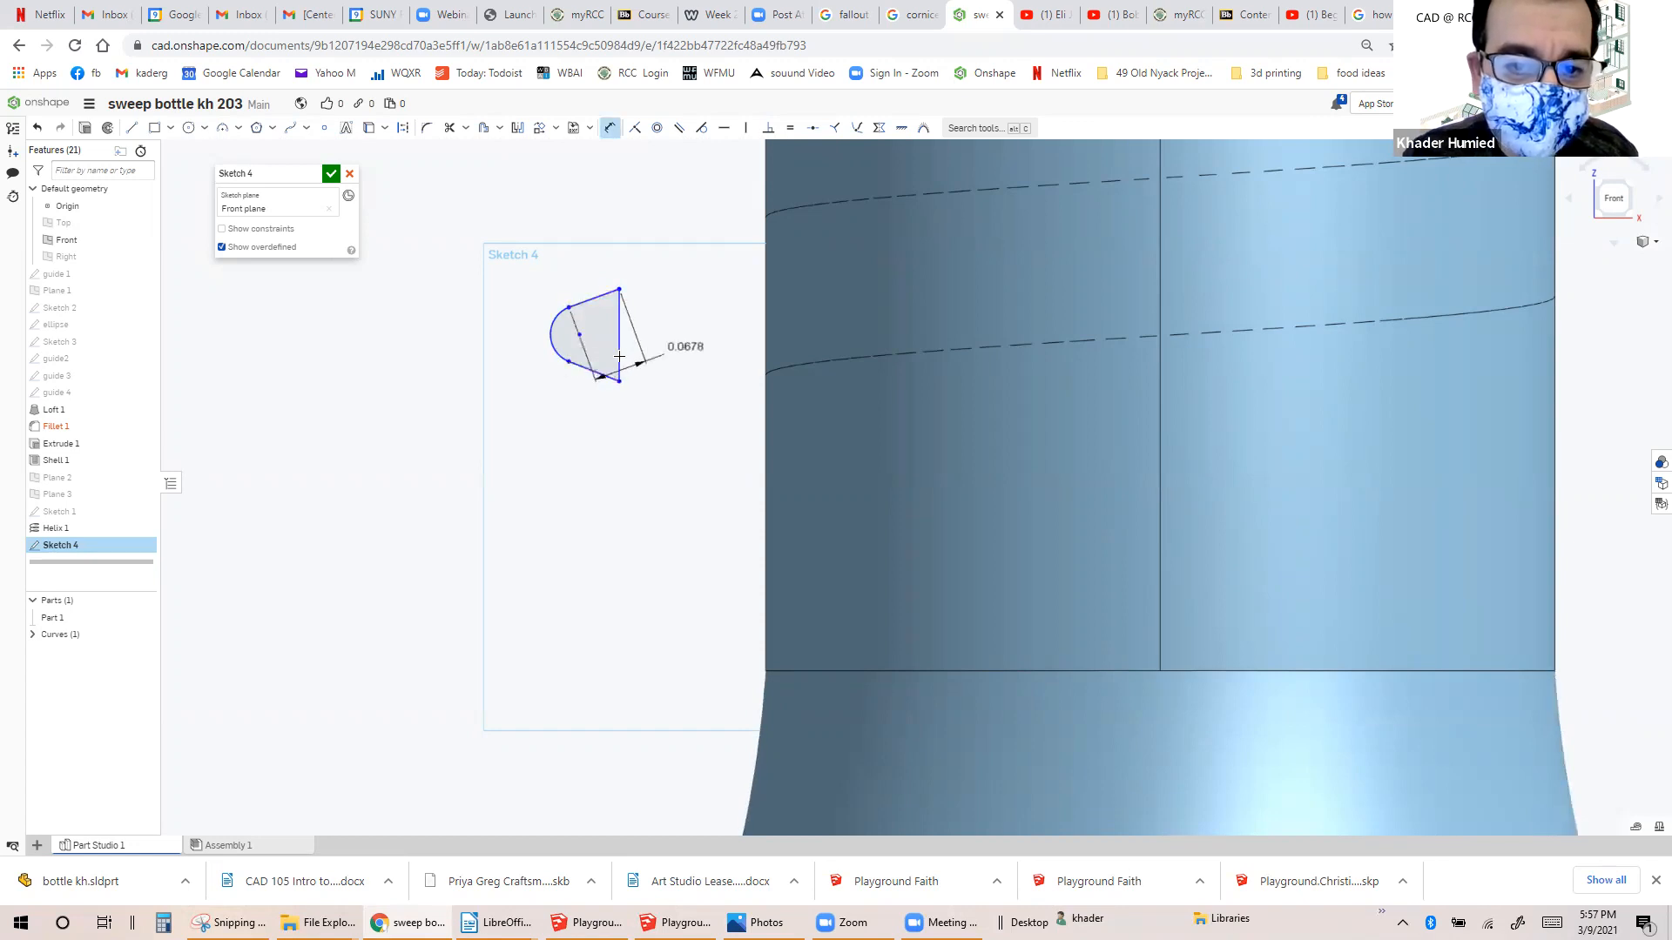
pyautogui.press('Escape')
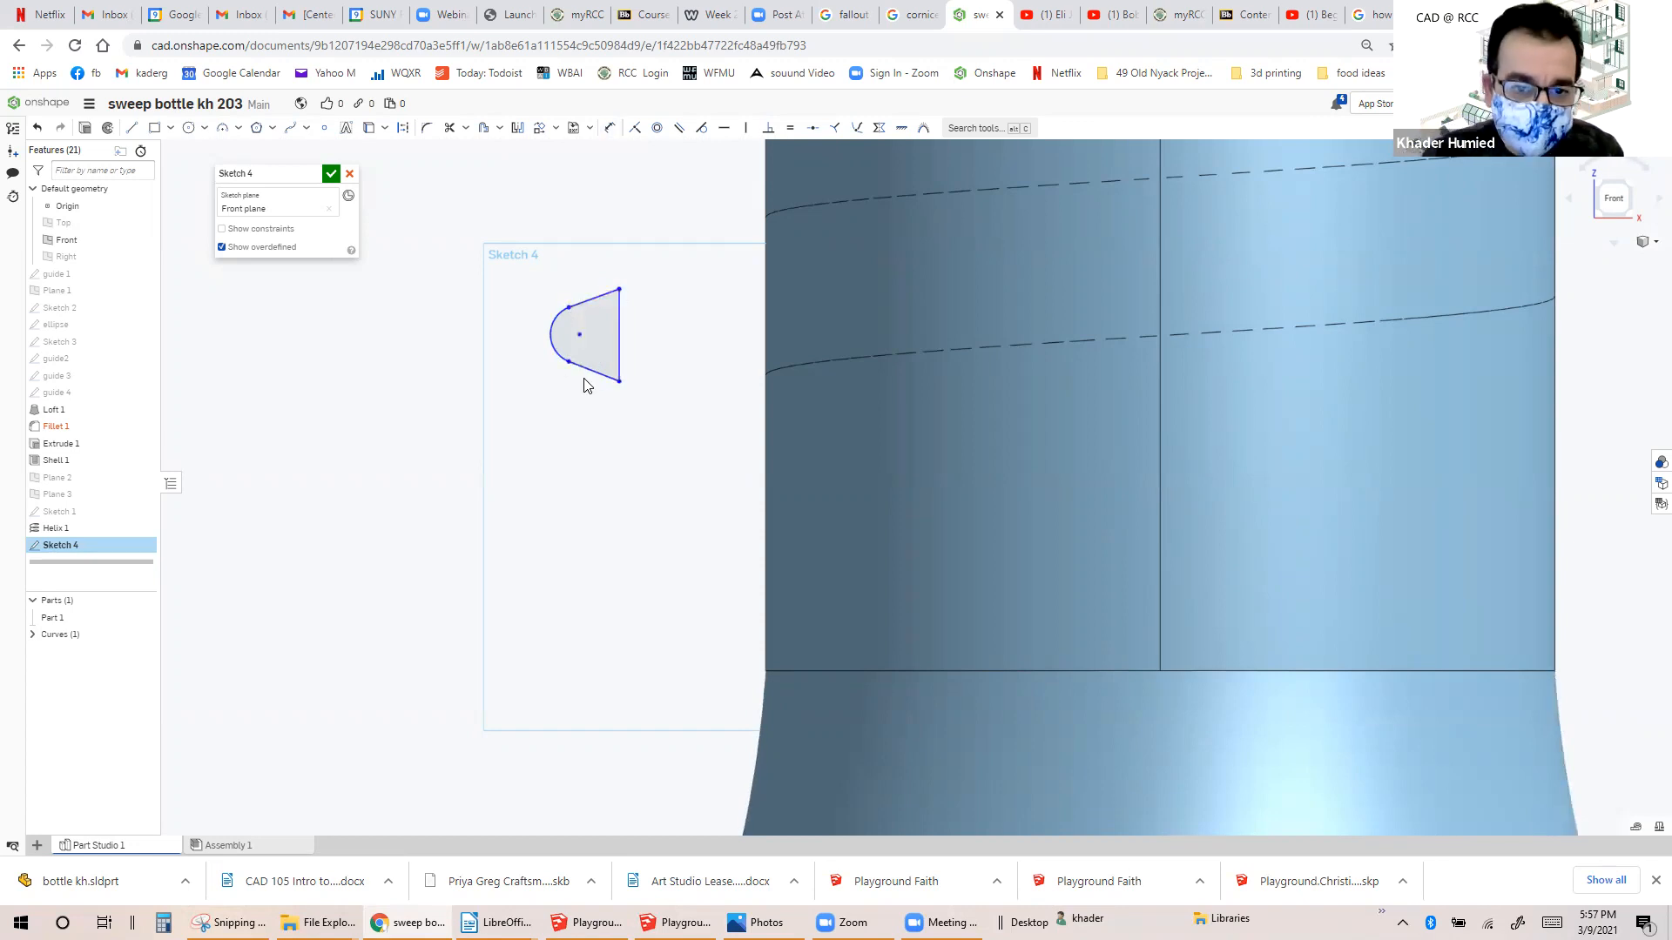
# Dimension the angle between the two slanted lines of the thread profile.
pyautogui.click(590, 312)
pyautogui.click(609, 128)
pyautogui.click(588, 369)
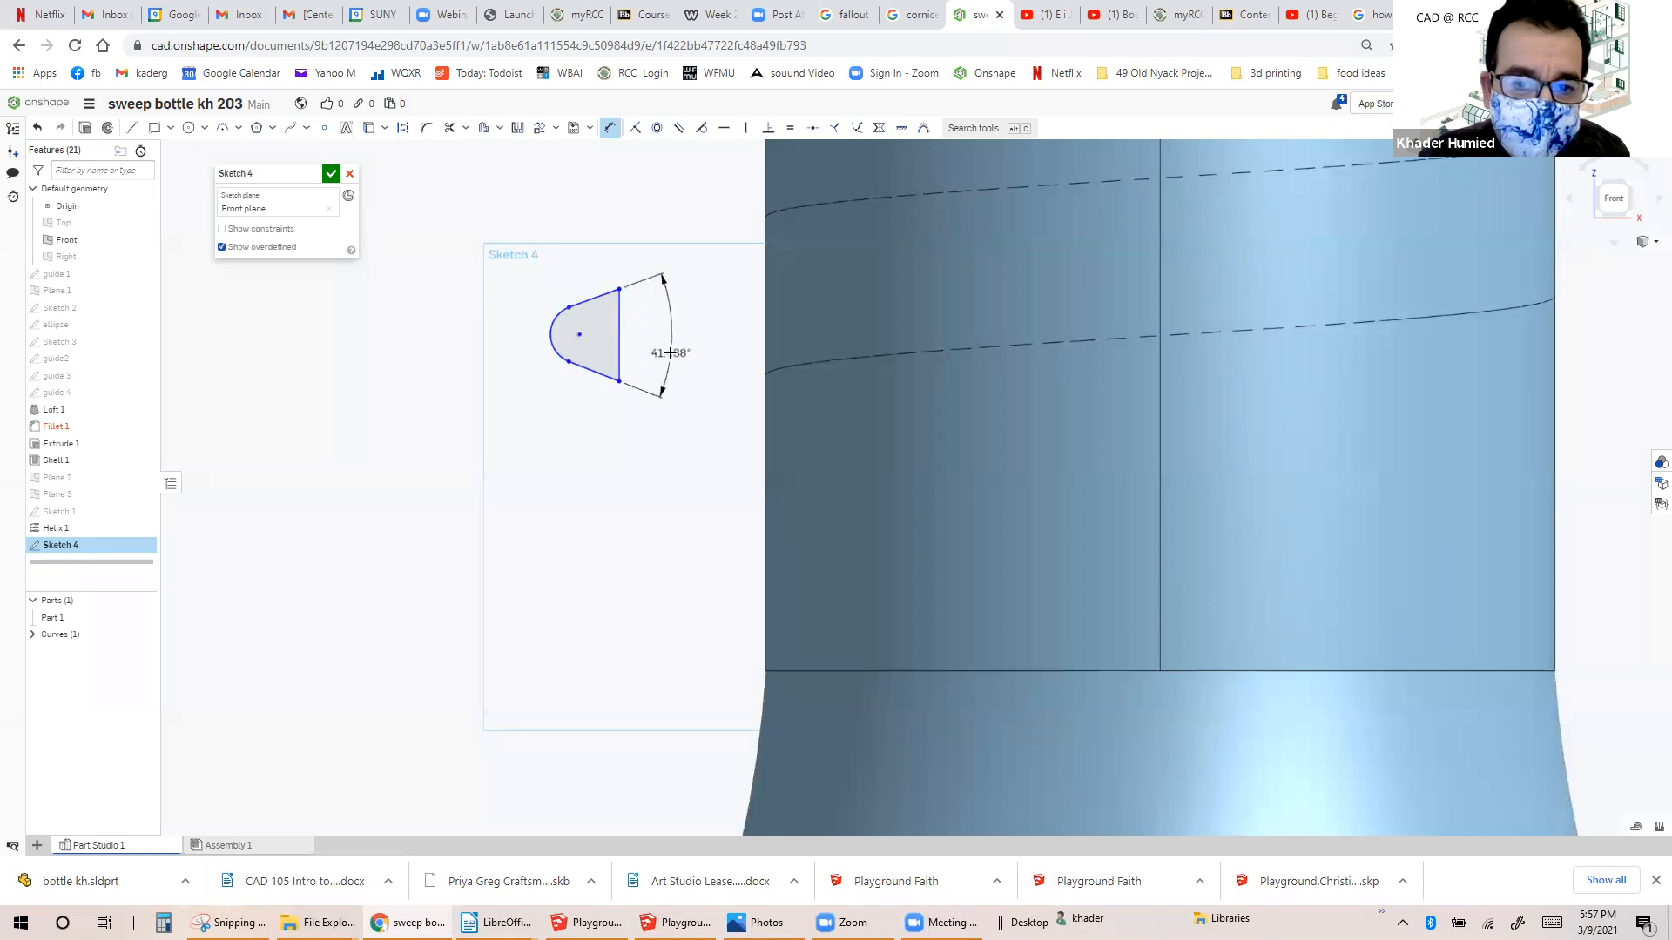
pyautogui.click(672, 399)
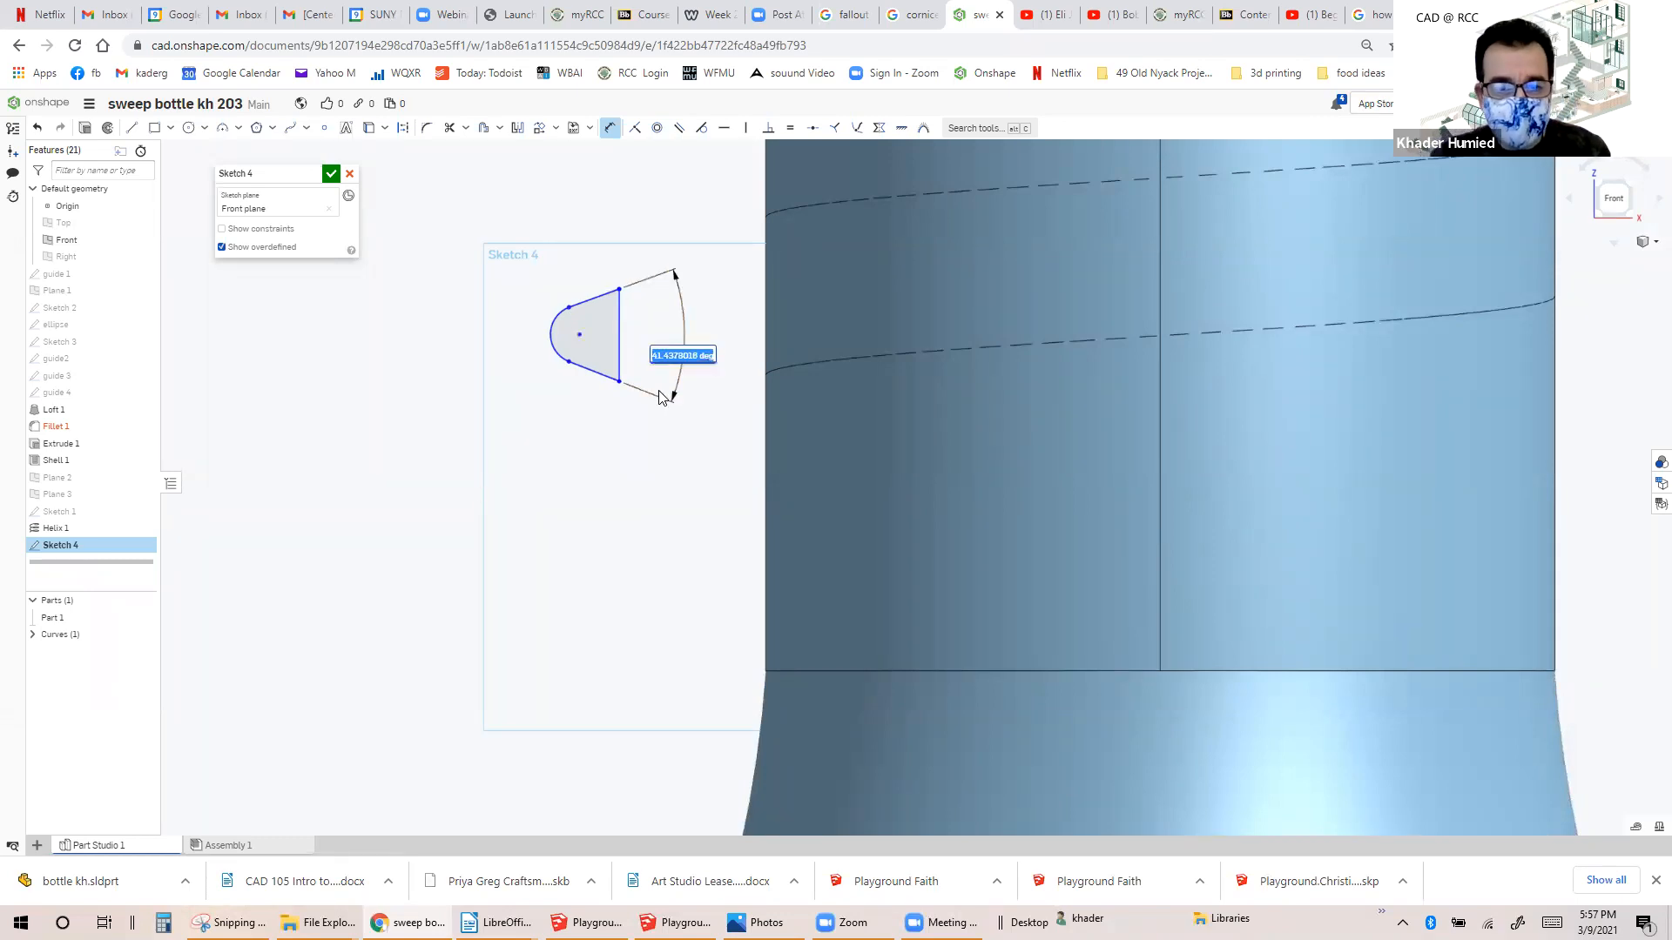
# Try an angle of 25 degrees between the slanted lines, and undo that change.
pyautogui.write('25')
pyautogui.press('Return')
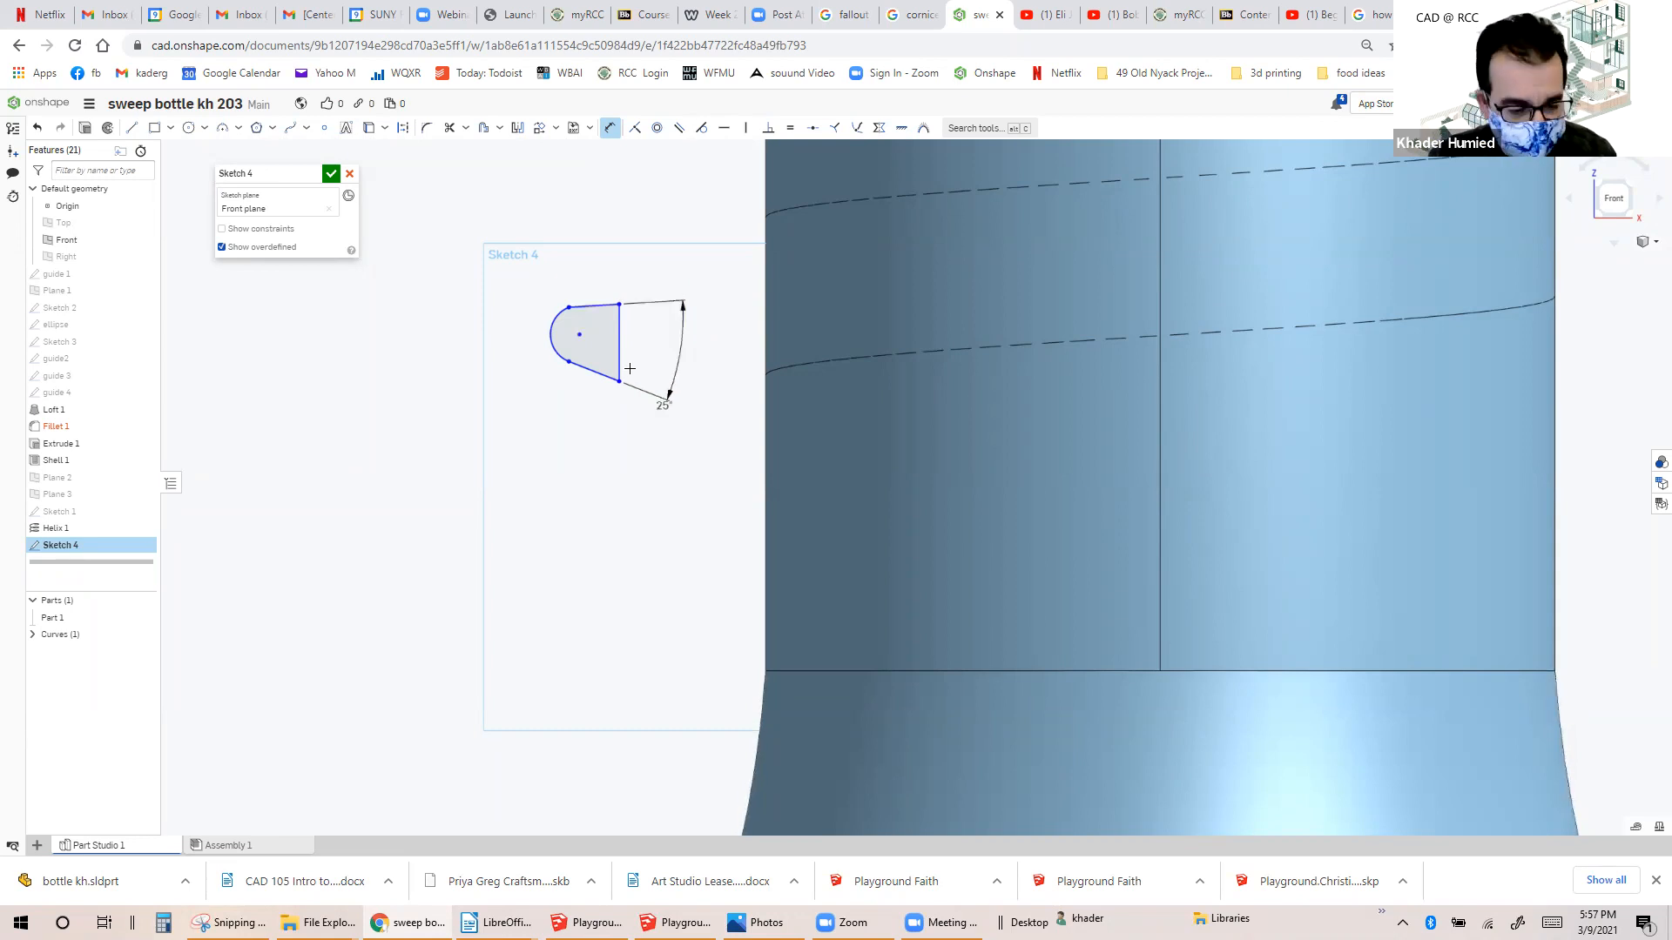
pyautogui.press('Escape')
pyautogui.hotkey('ctrl', 'z')
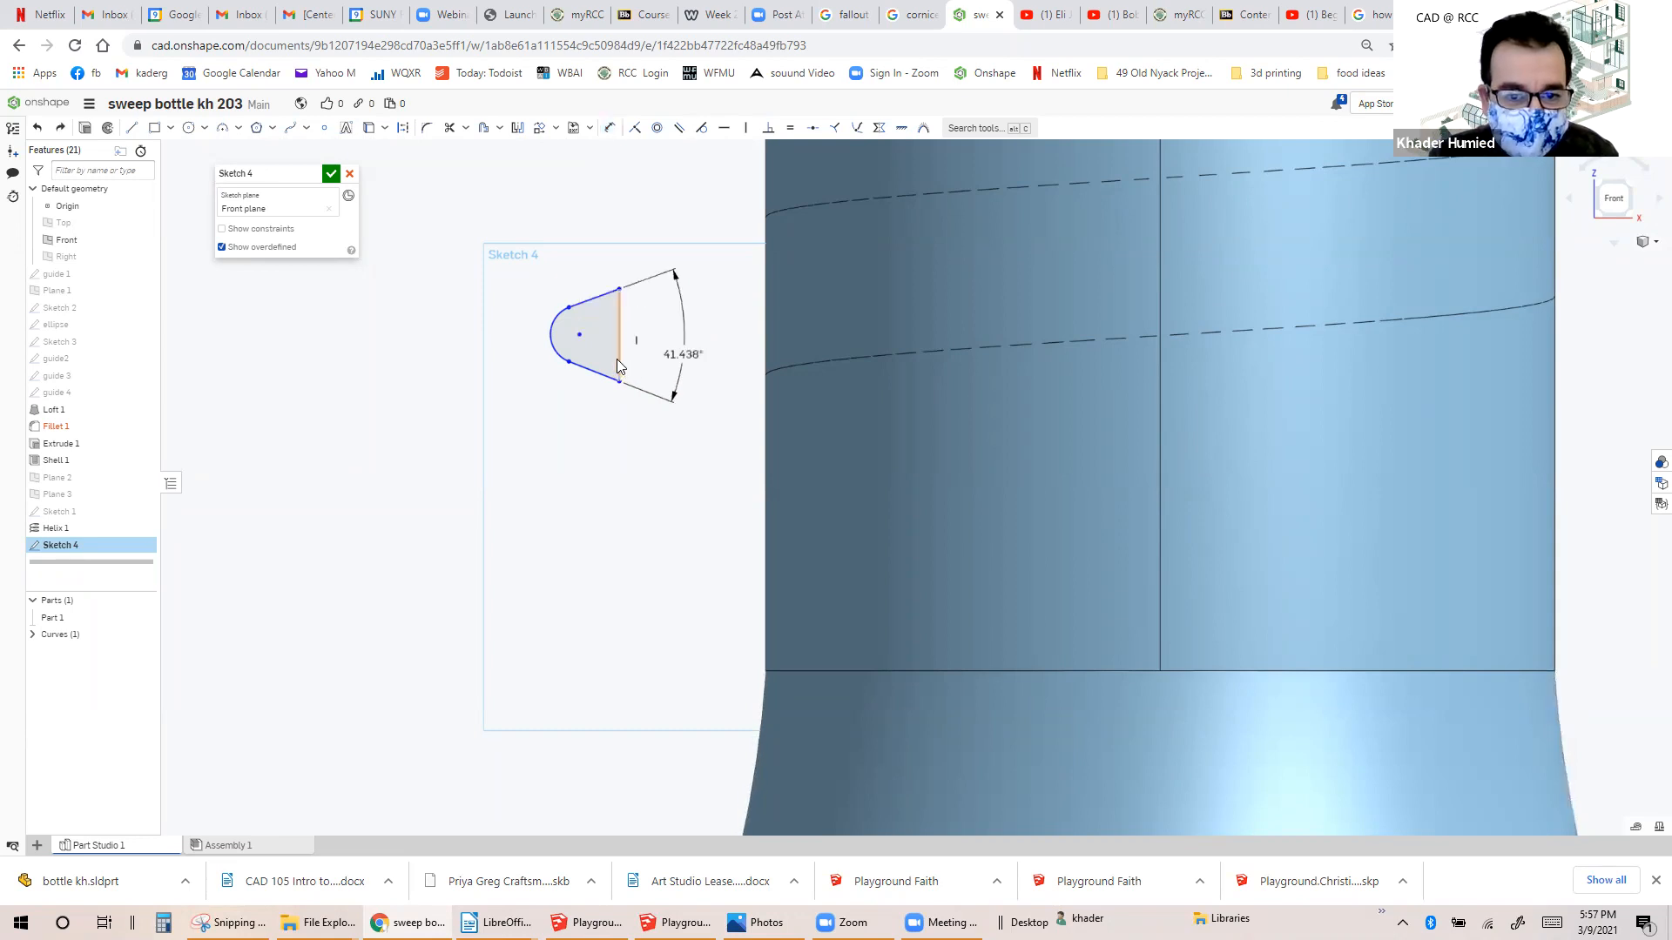
# Finish the thread profile sketch.
pyautogui.scroll(3, 617, 359)
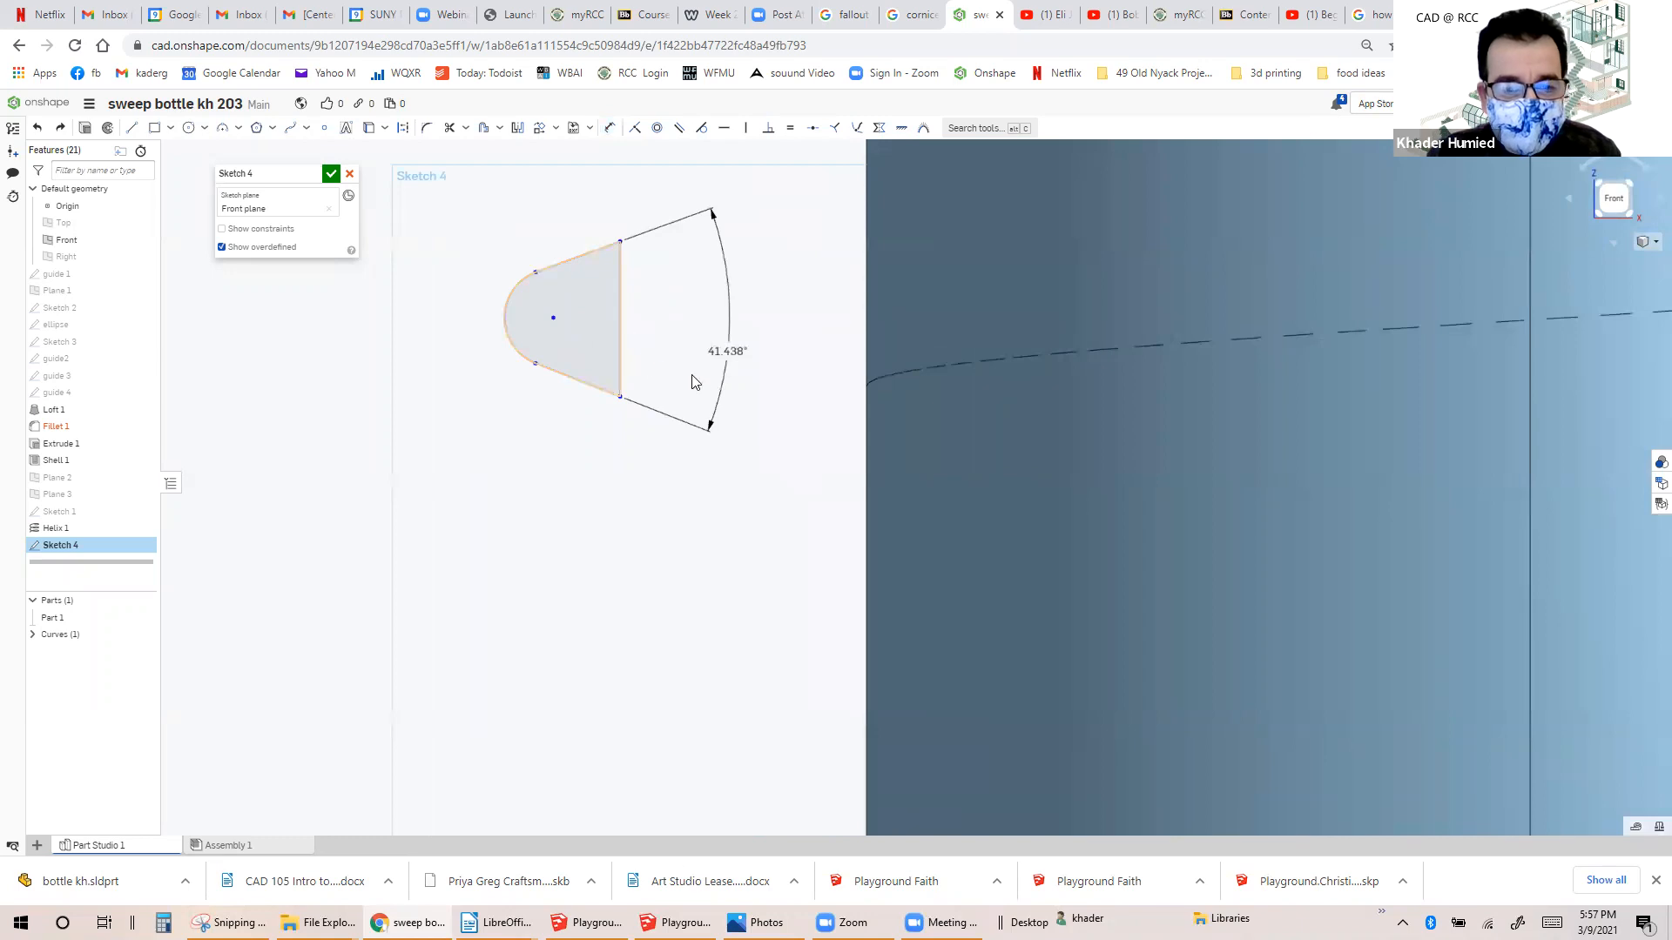
pyautogui.click(611, 336)
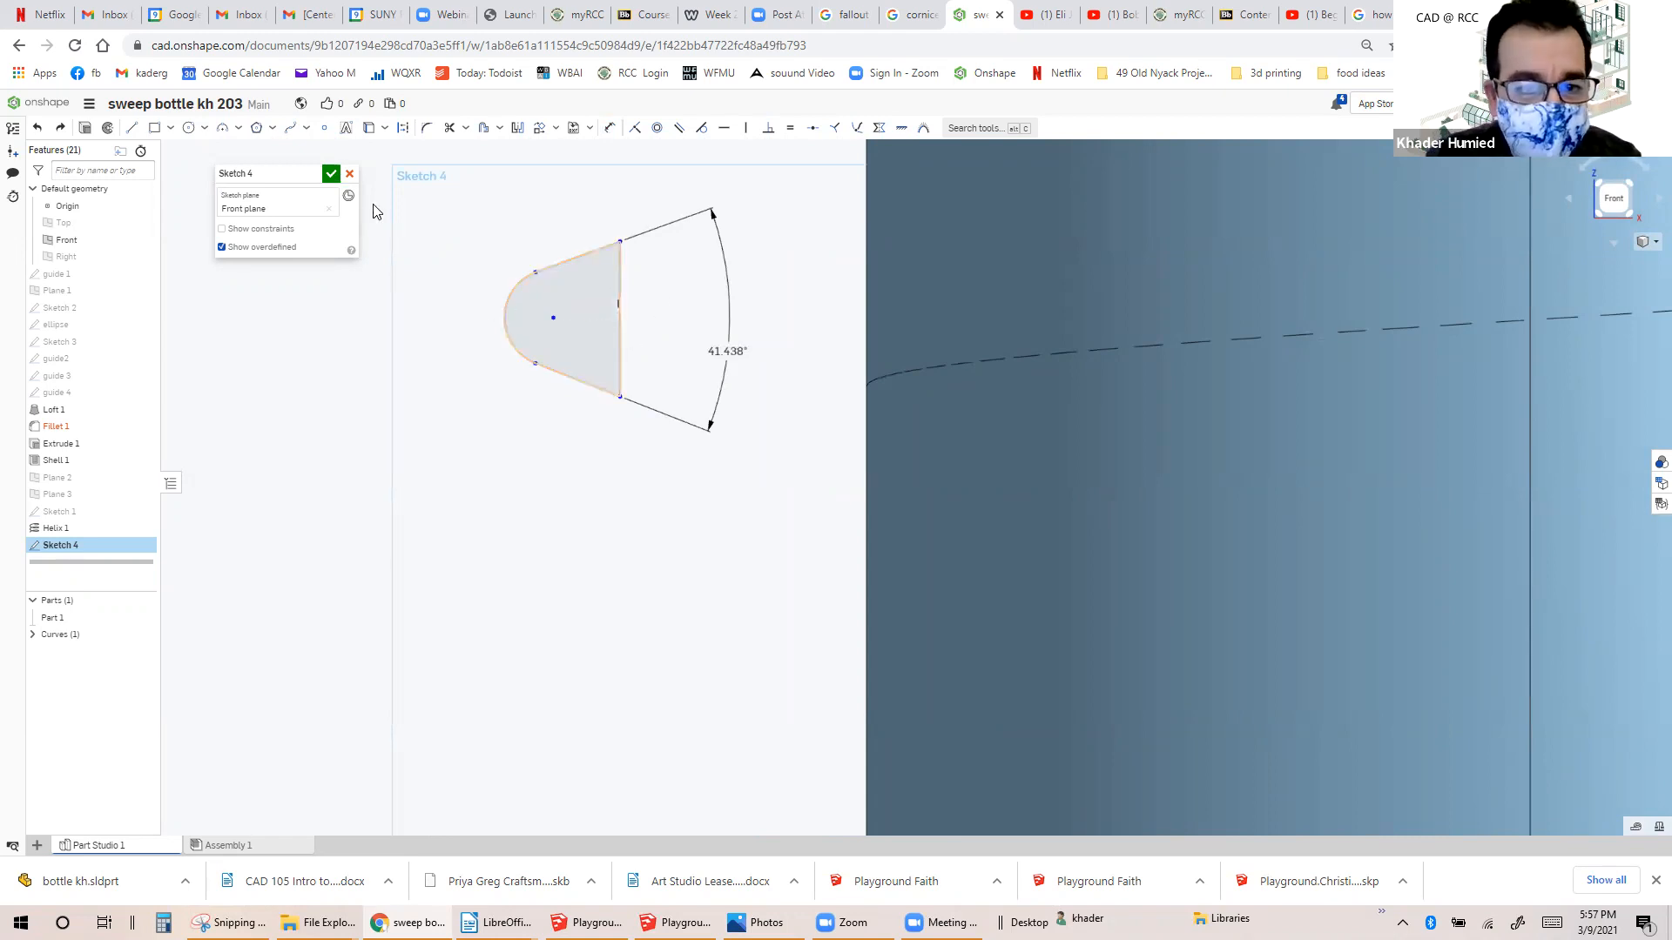
pyautogui.press('Return')
# Edit Sketch 4 and transform the whole thread profile horizontally by about 0.19 in, so its straight side meets the neck wall.
pyautogui.scroll(-5, 697, 315)
pyautogui.moveTo(705, 315); pyautogui.dragTo(572, 308, button='right')
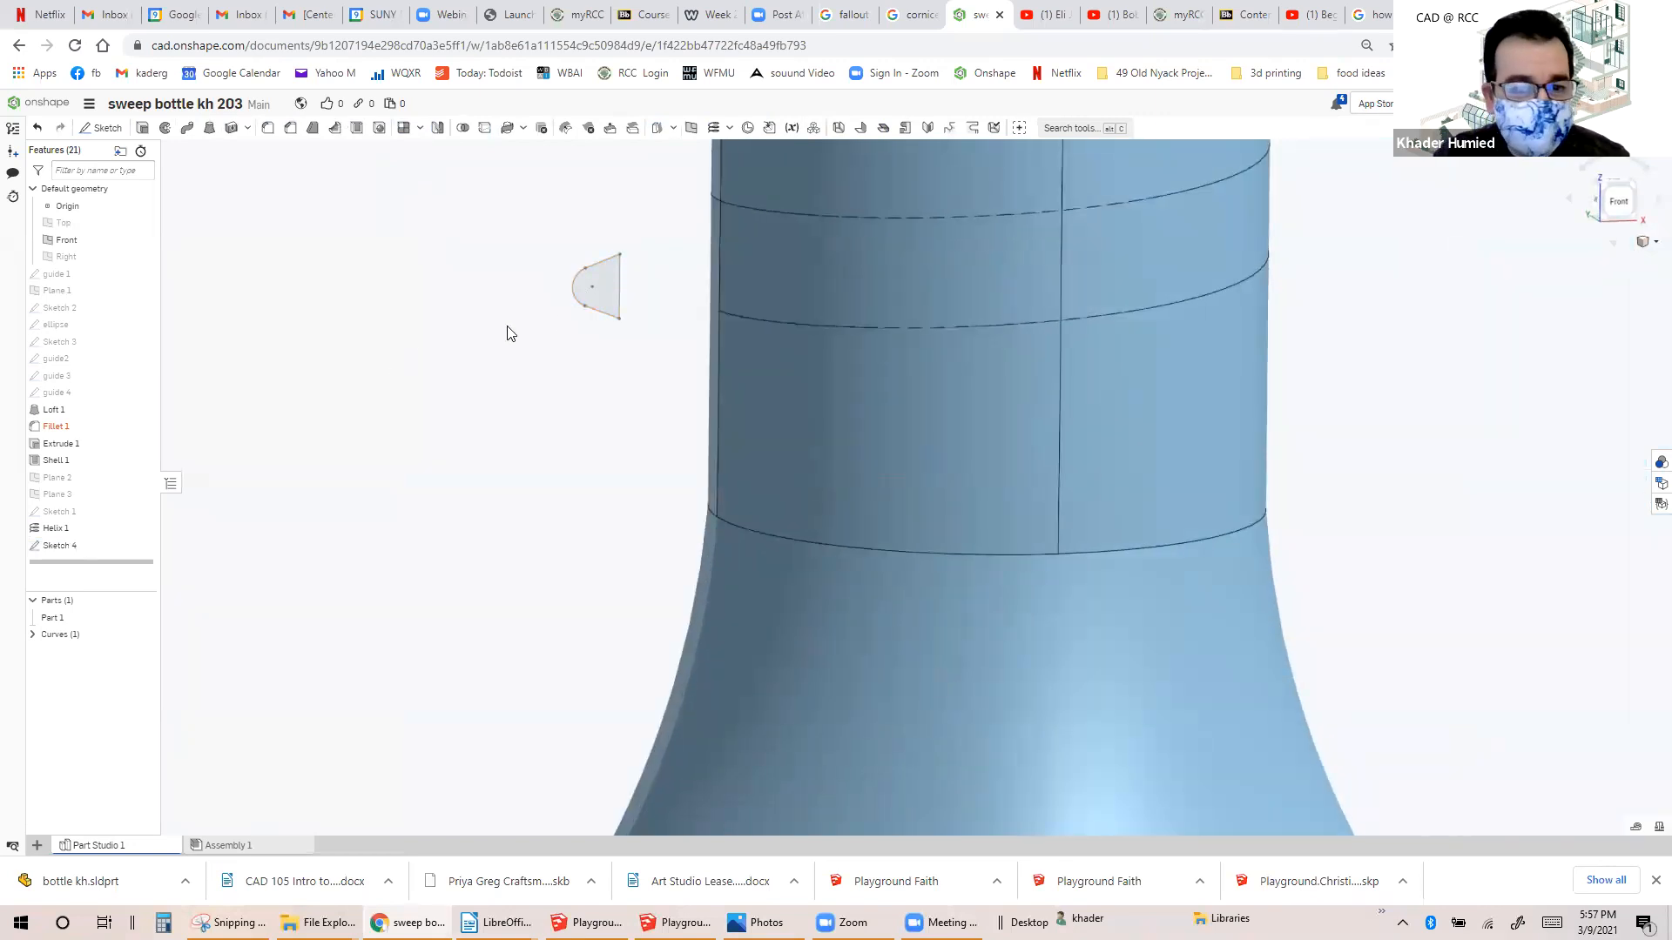
pyautogui.click(598, 287)
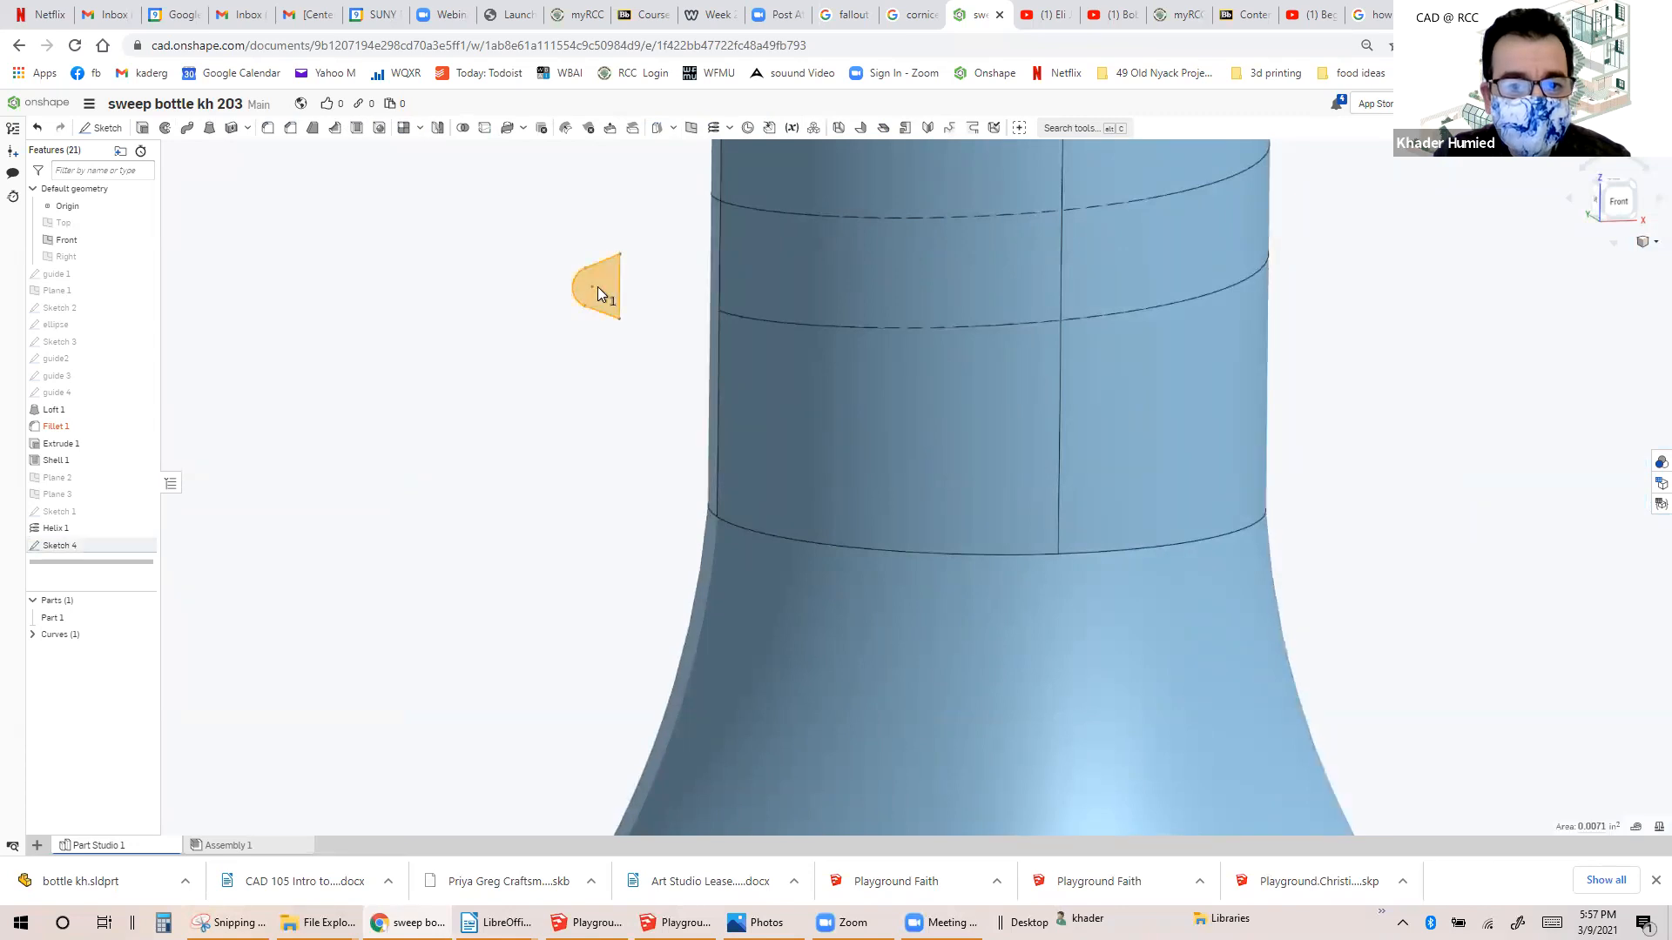
pyautogui.rightClick(598, 289)
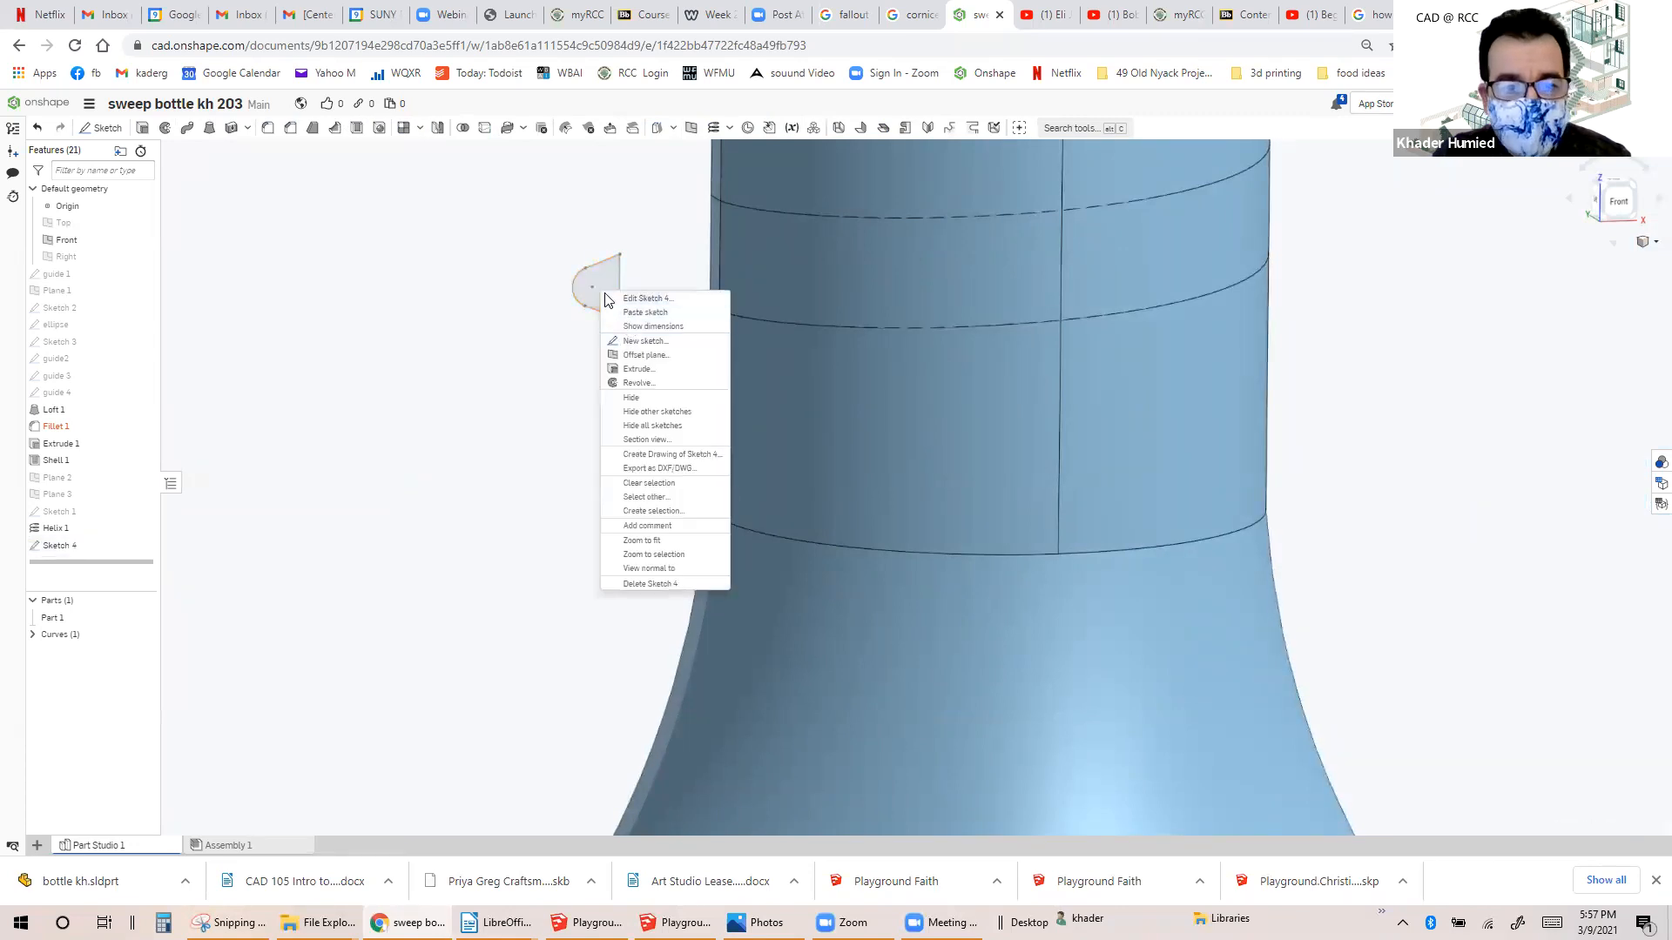
pyautogui.click(648, 298)
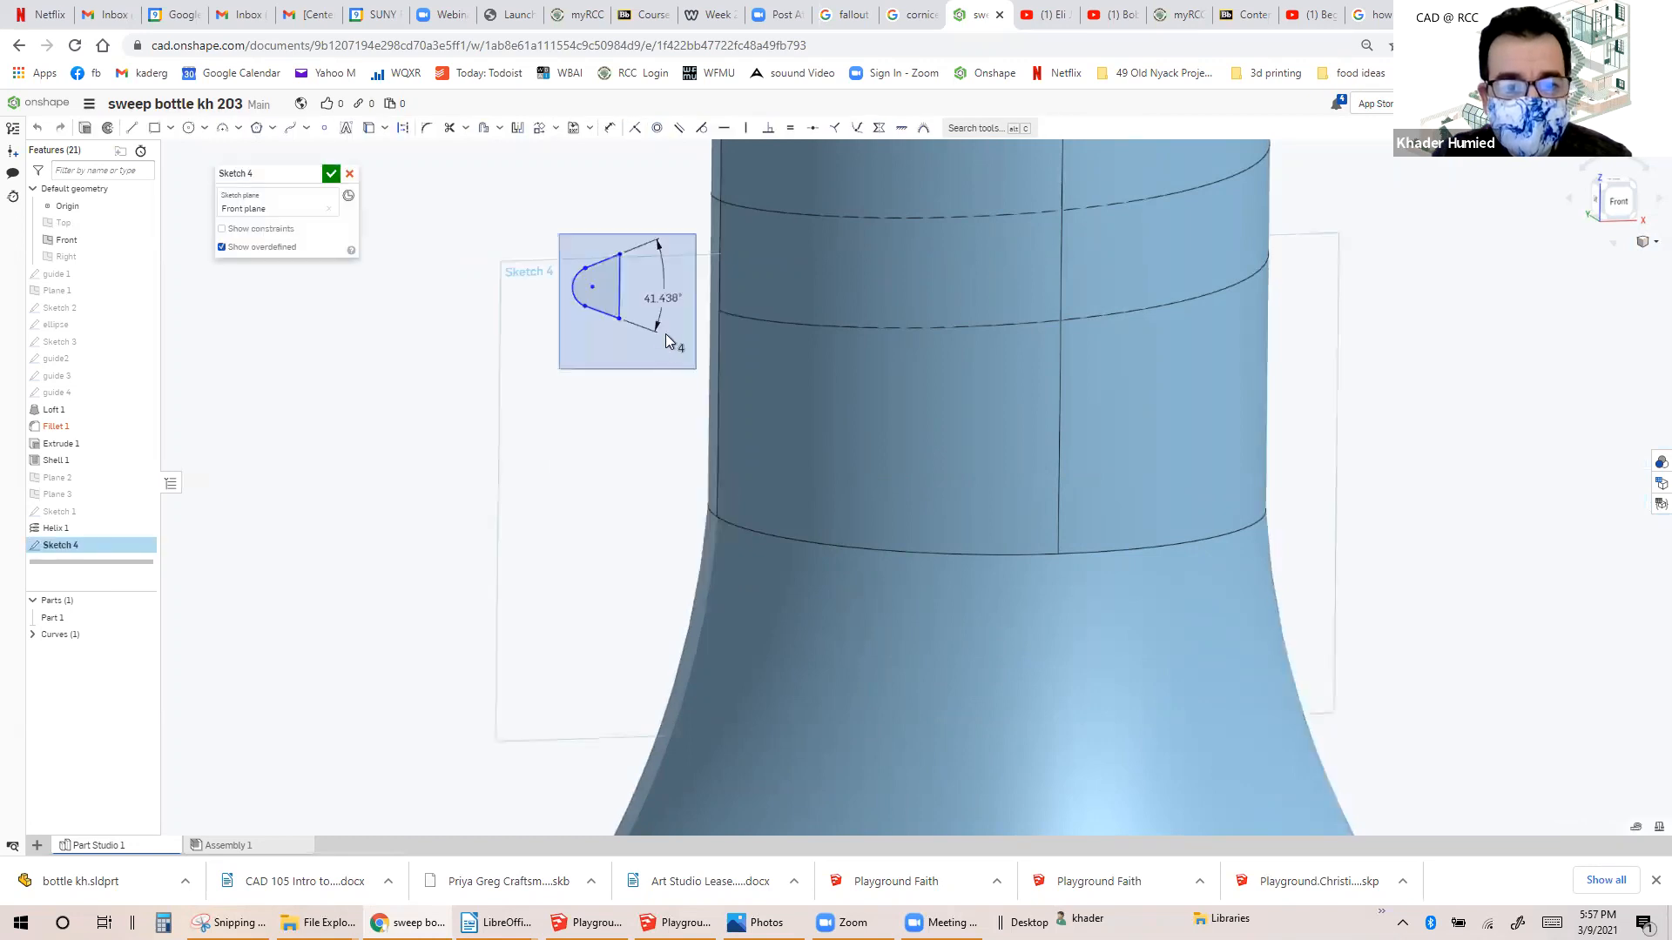
pyautogui.moveTo(635, 279); pyautogui.dragTo(637, 280)
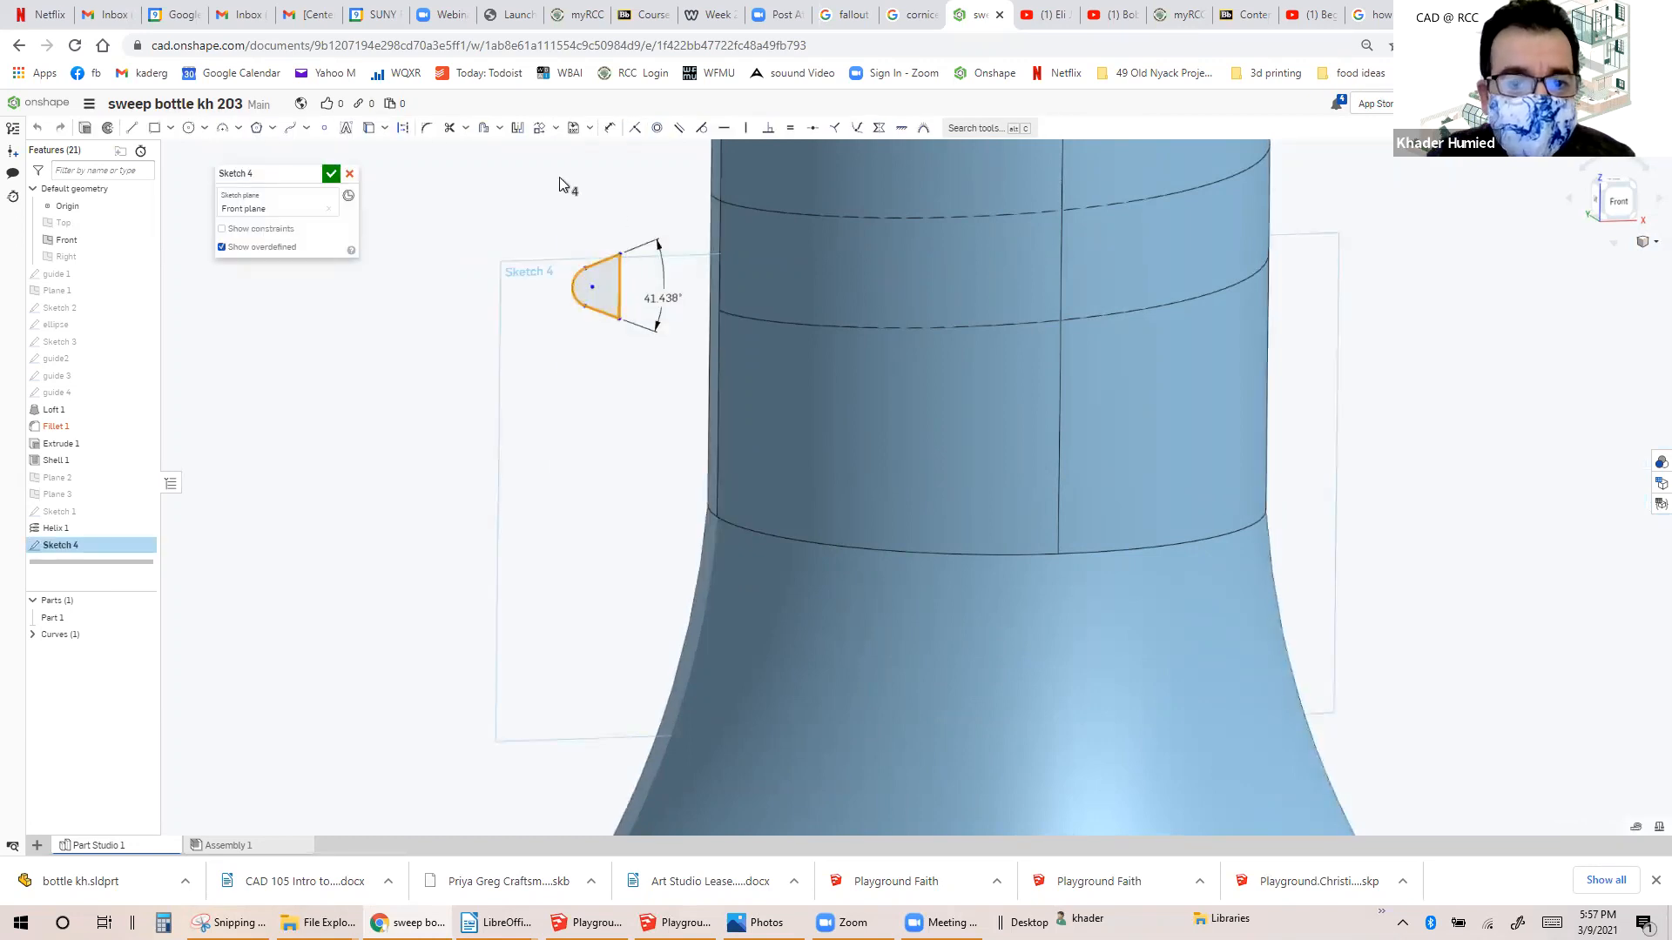
pyautogui.click(518, 129)
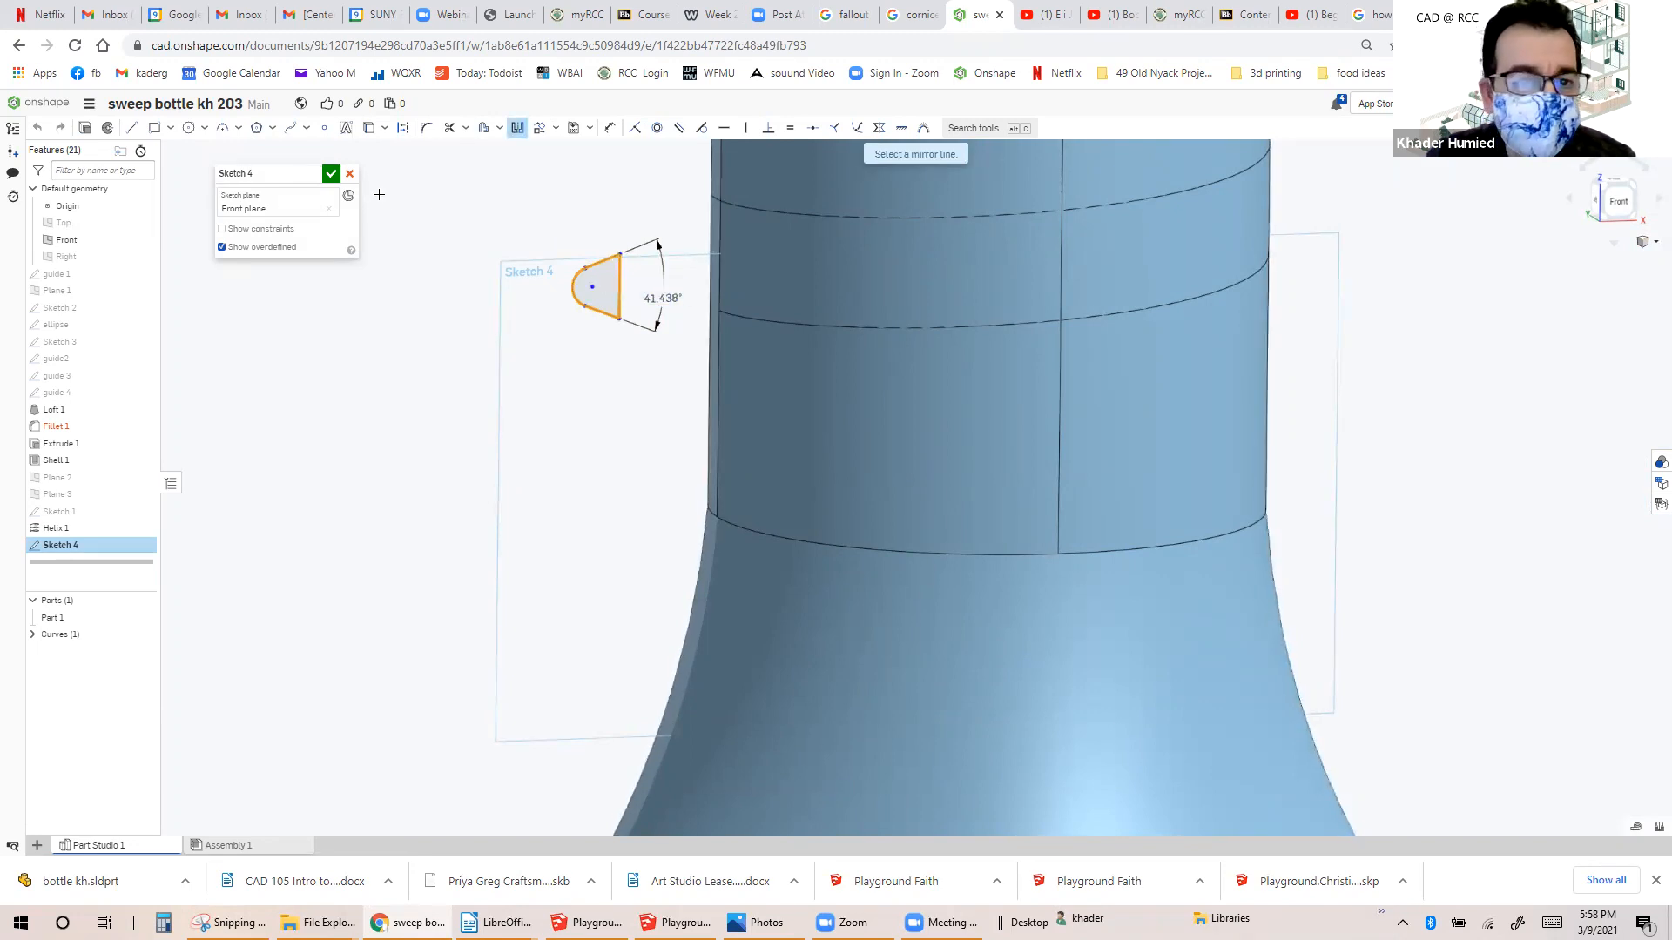
pyautogui.click(539, 128)
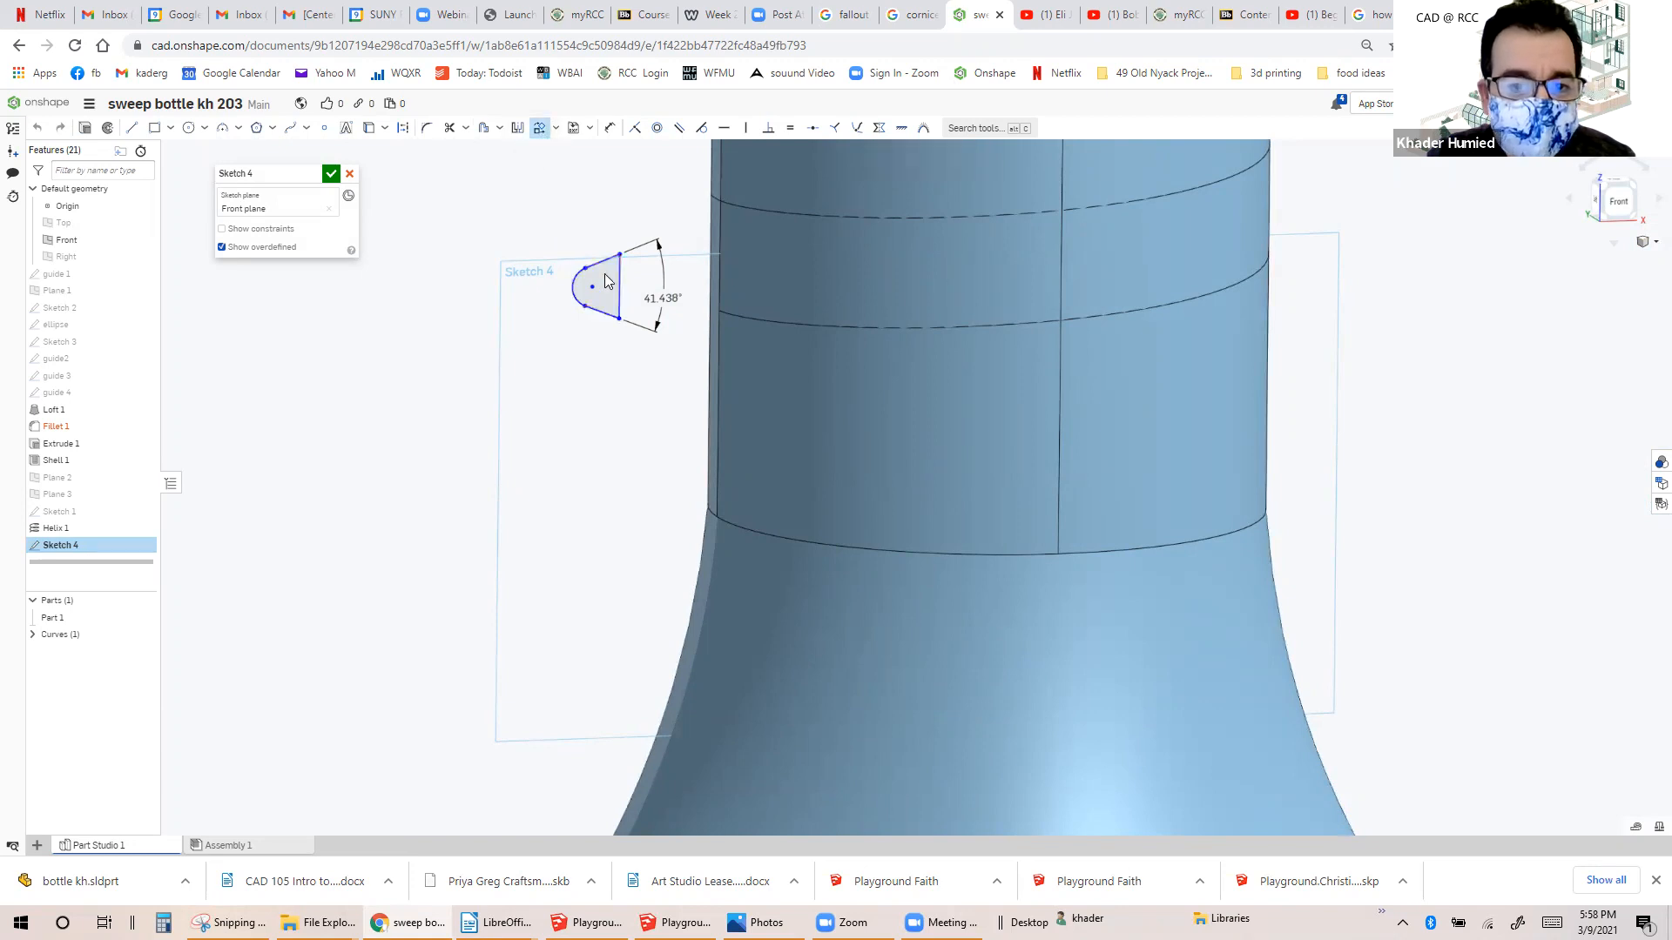
pyautogui.moveTo(530, 216); pyautogui.dragTo(682, 374)
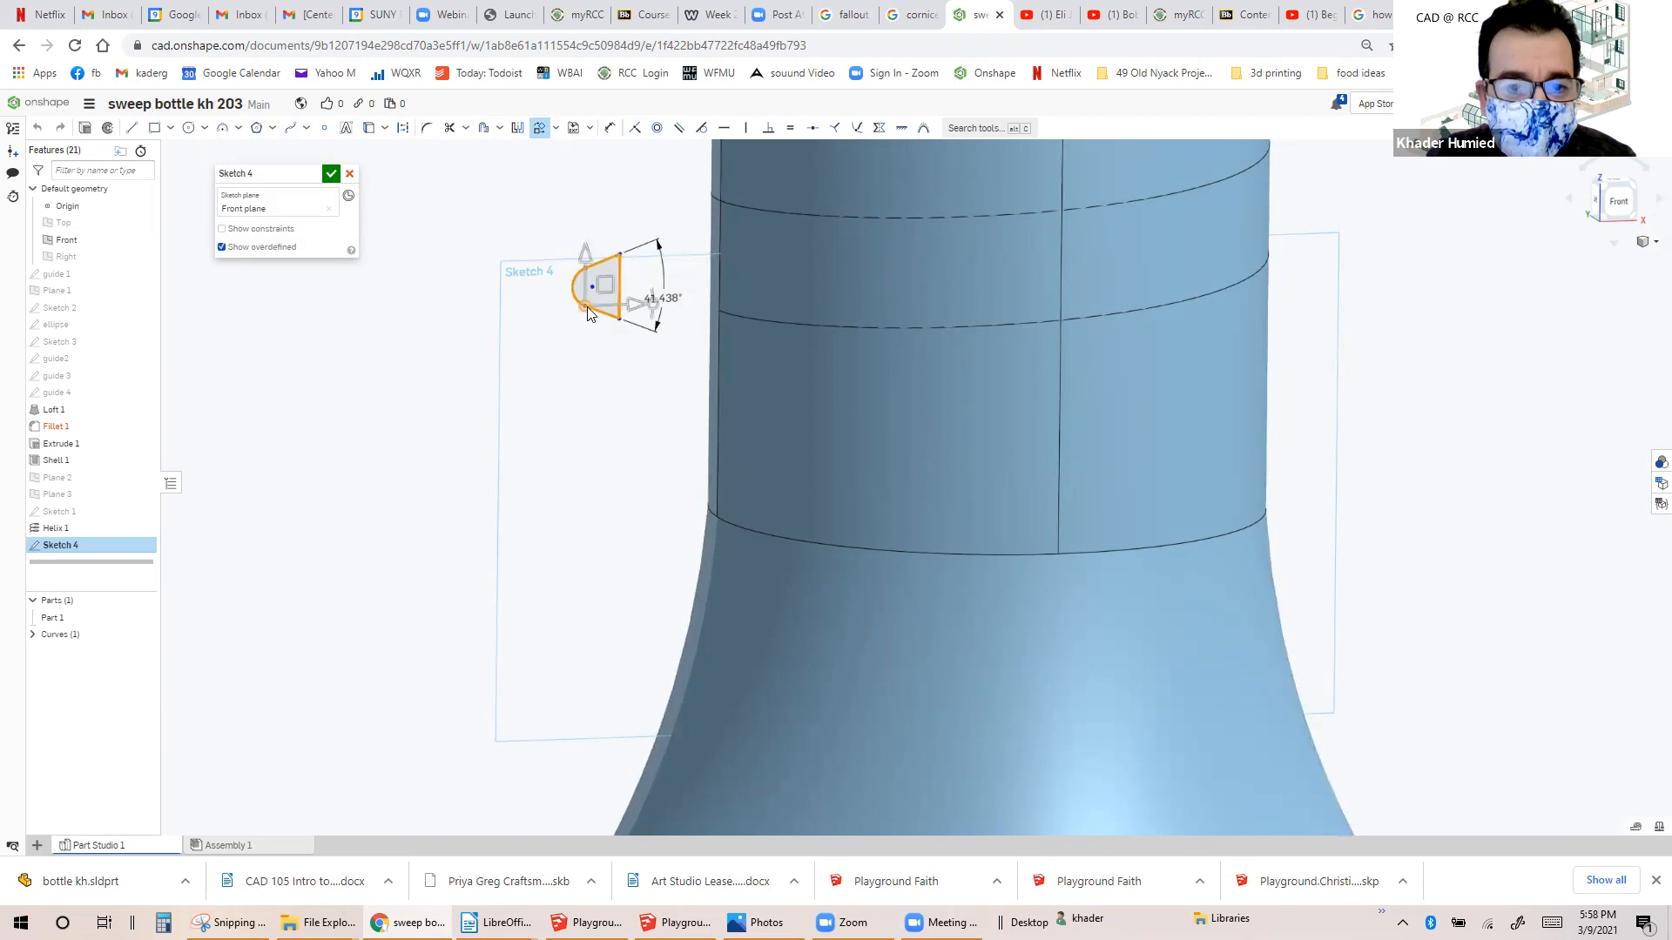
pyautogui.moveTo(625, 303); pyautogui.dragTo(710, 317)
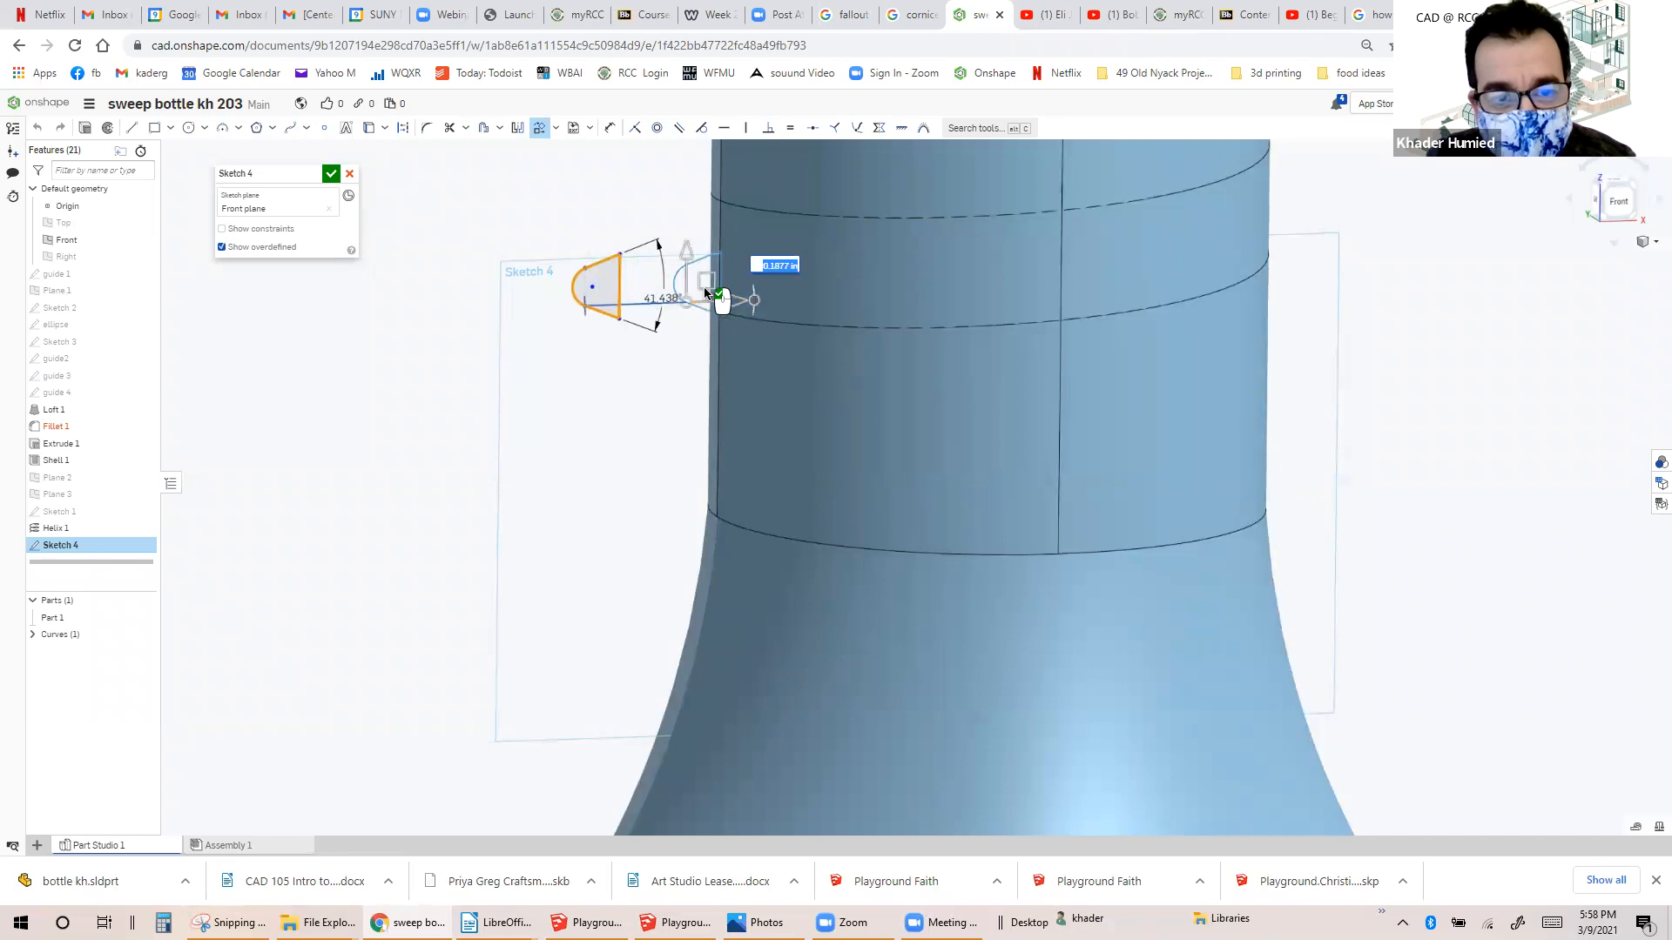
pyautogui.click(331, 175)
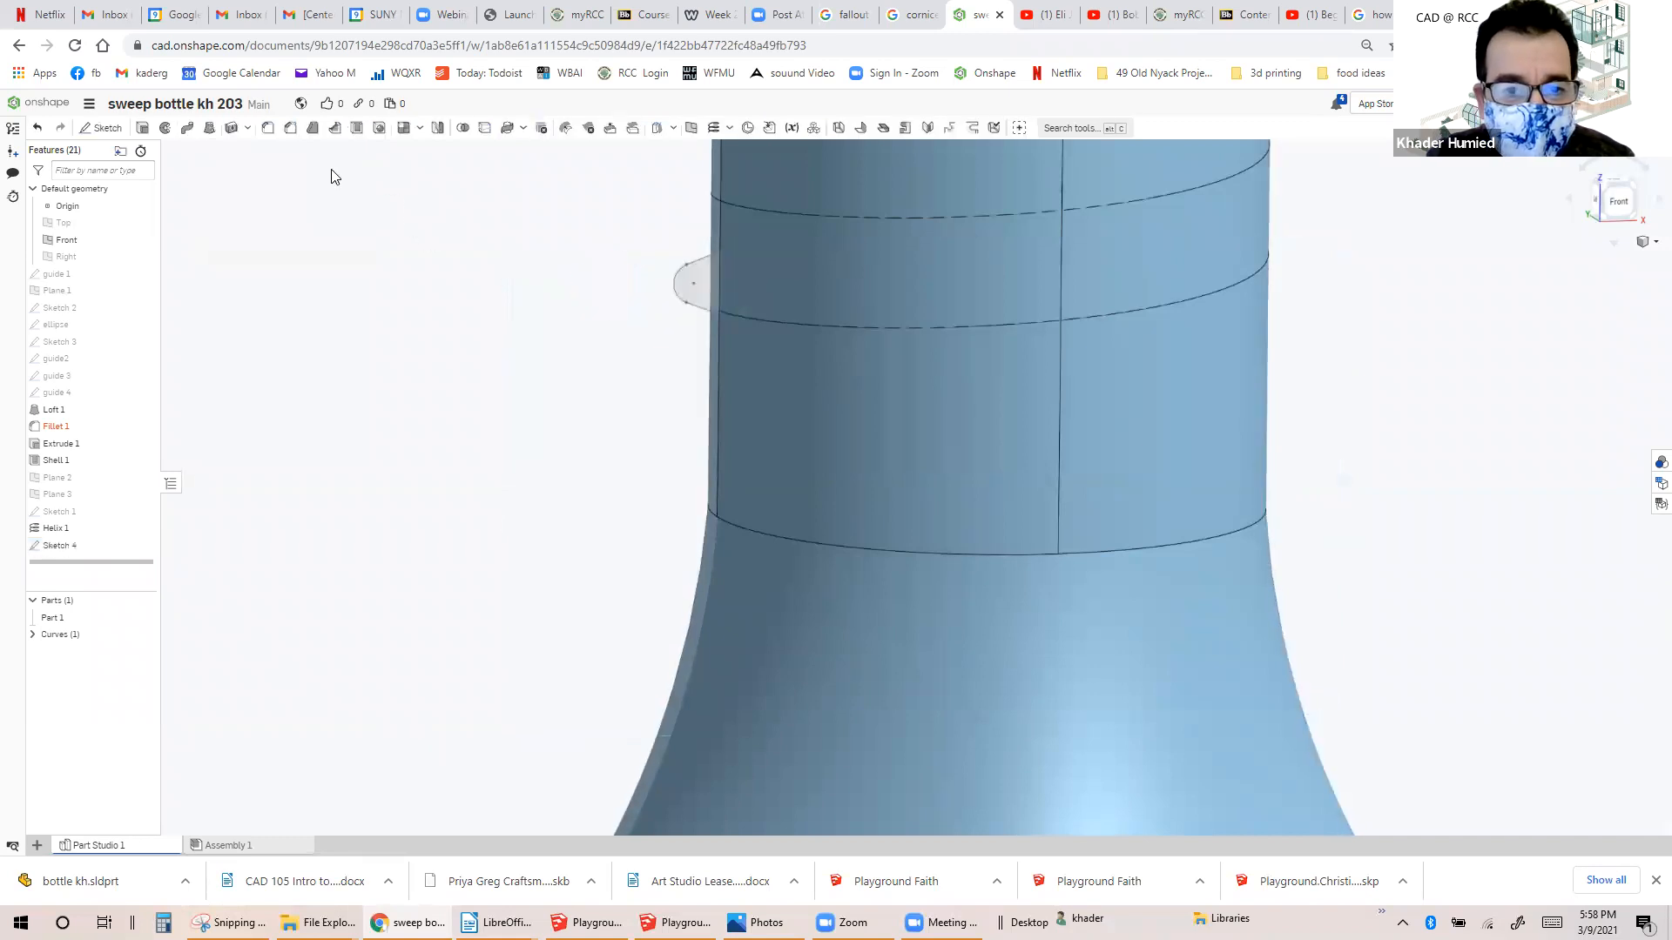
# Edit Sketch 4 again and transform the thread profile straight down until it is centred on the helix's lower start point.
pyautogui.click(1602, 202)
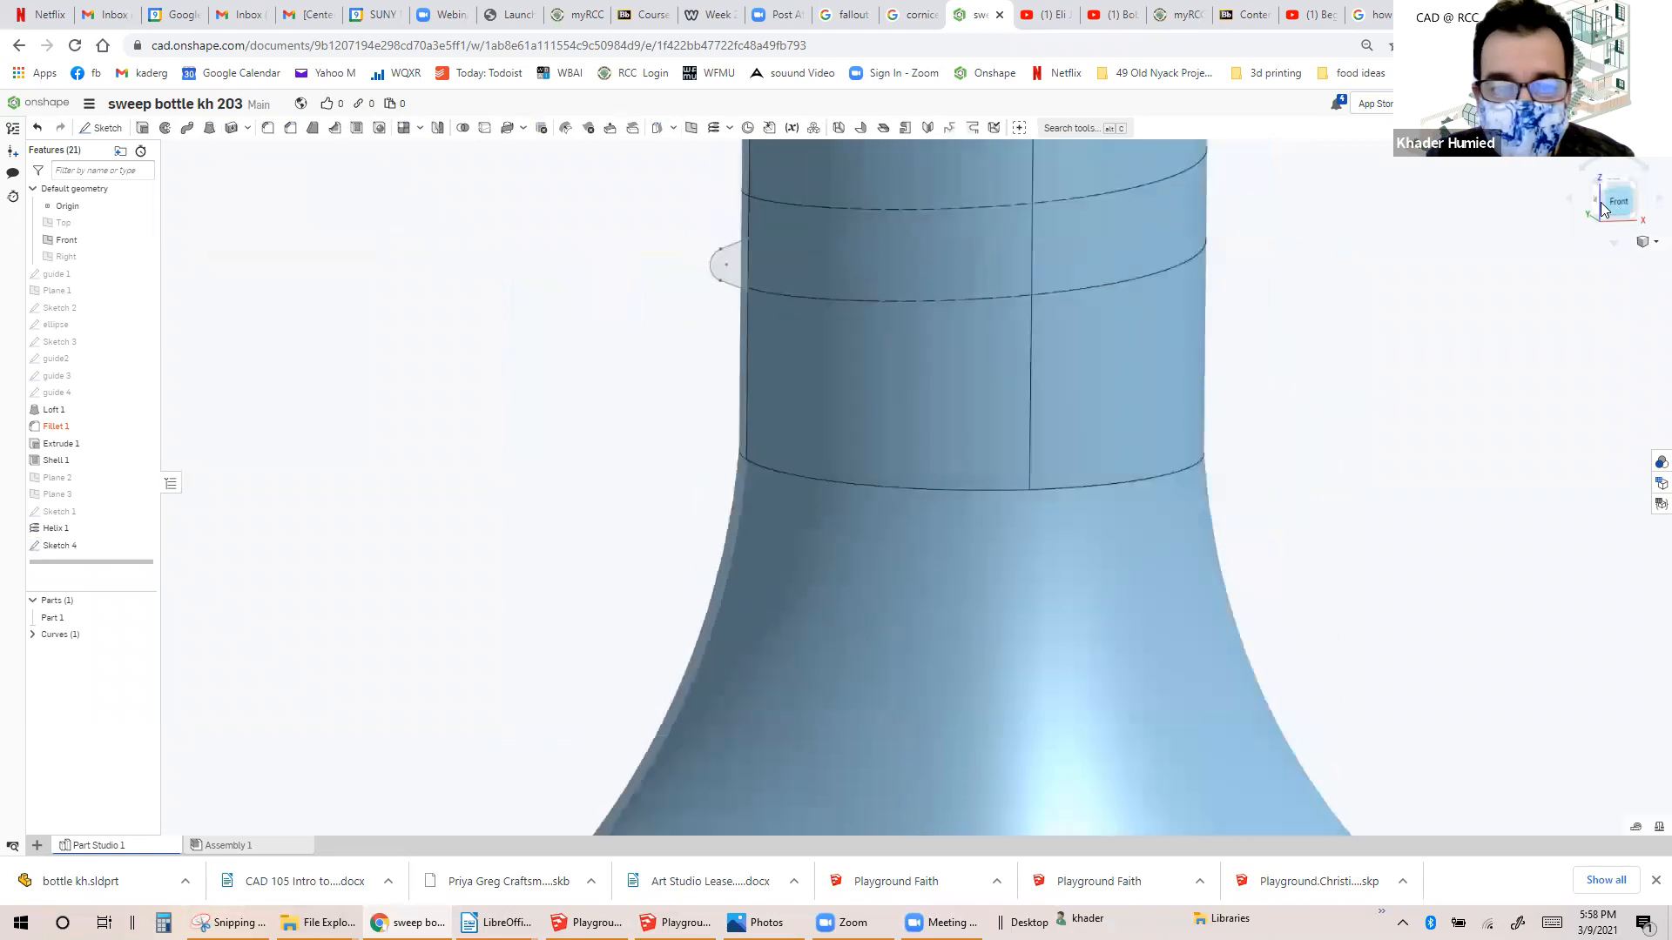
pyautogui.scroll(10, 881, 180)
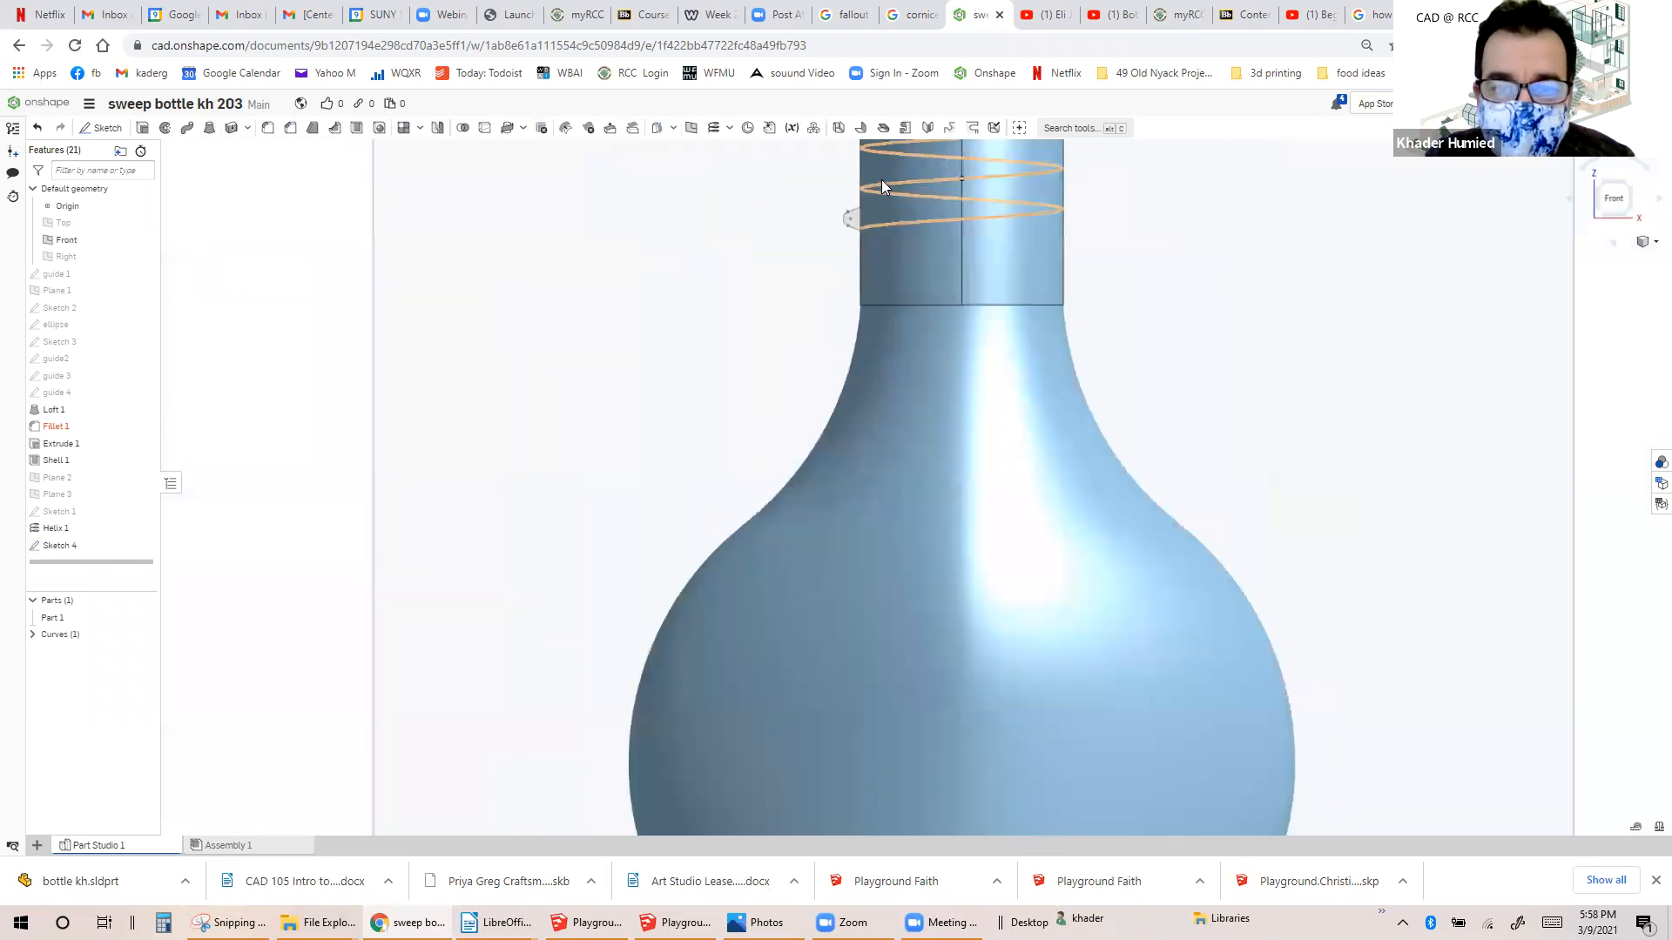
pyautogui.click(812, 257)
pyautogui.rightClick(811, 257)
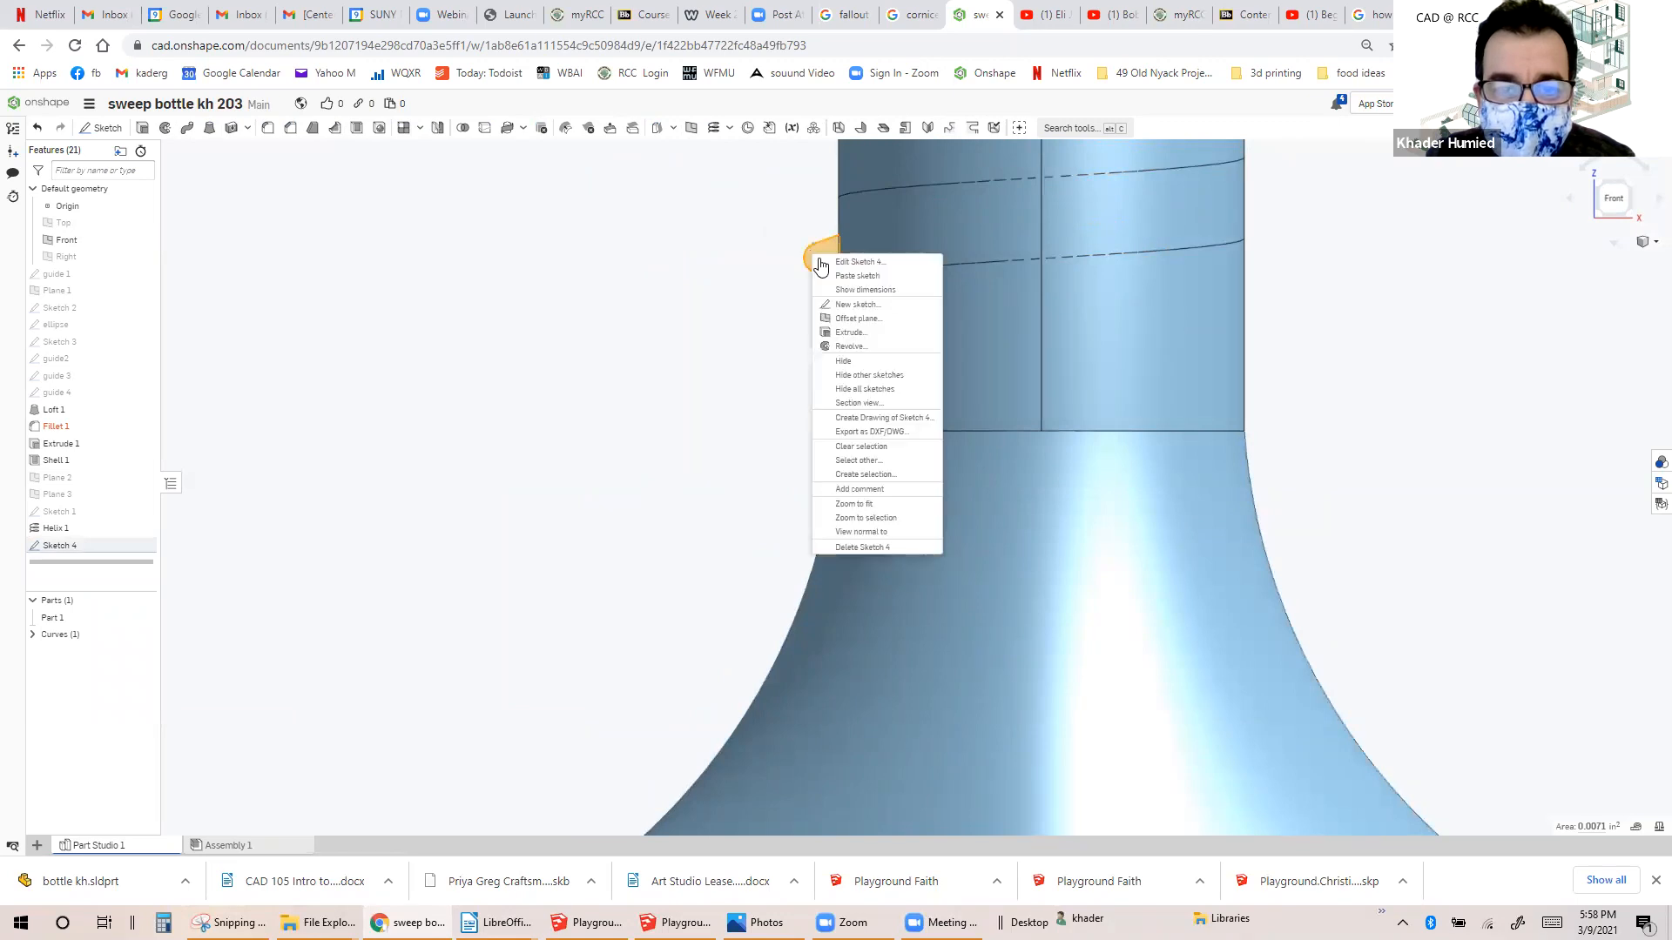
pyautogui.click(826, 263)
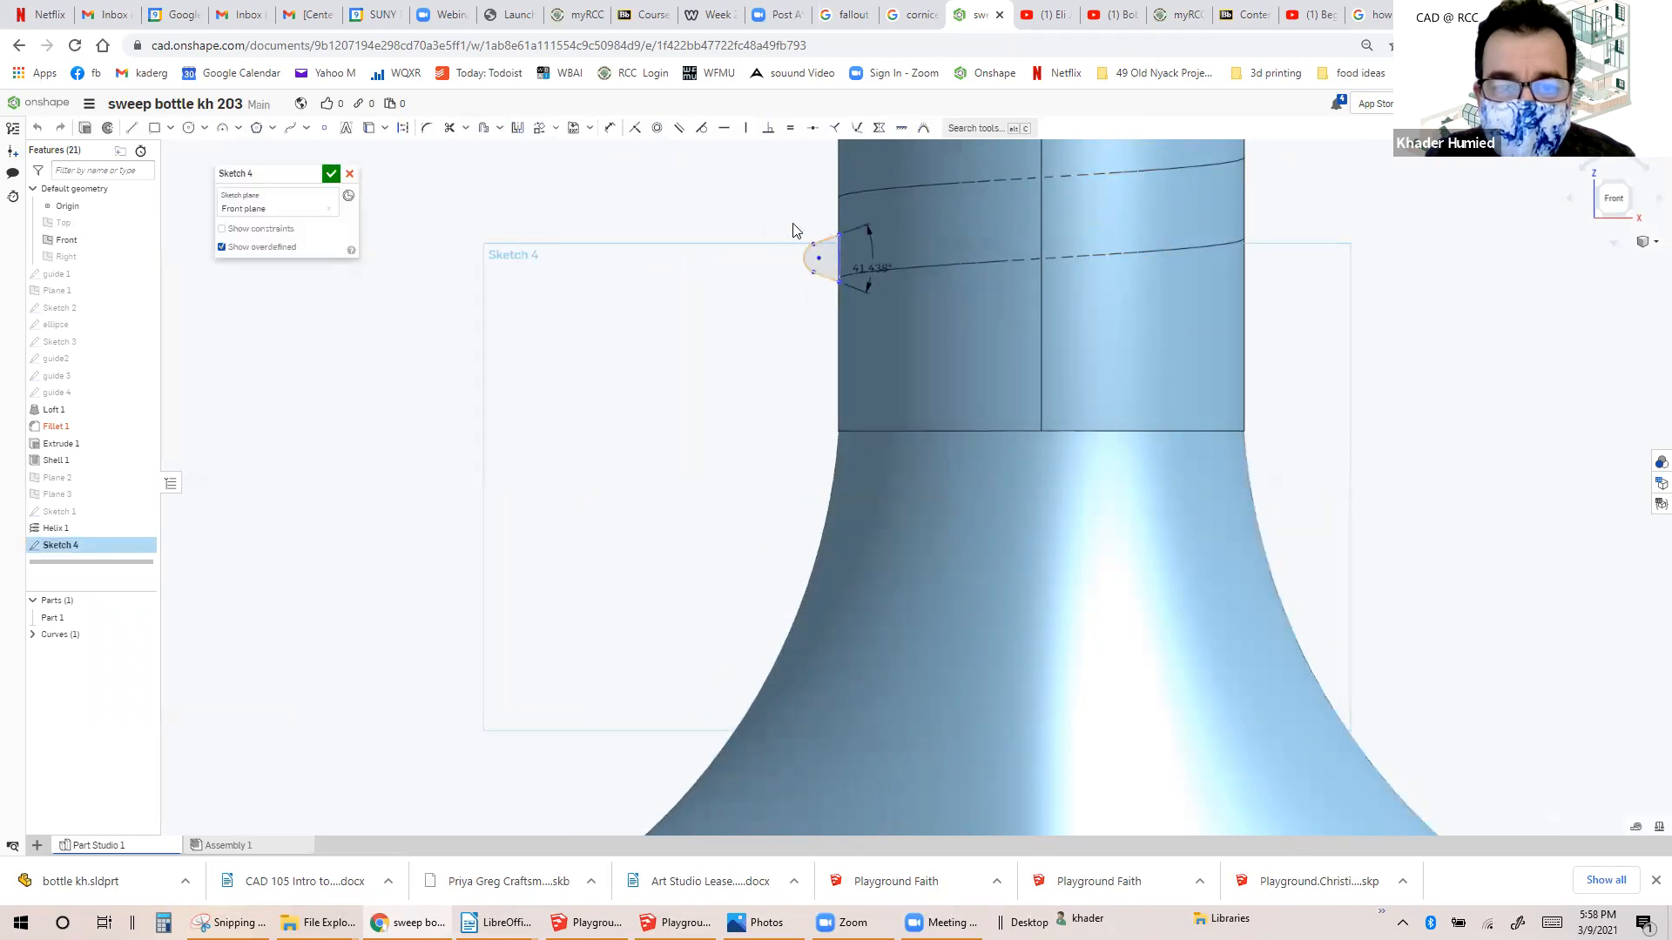
pyautogui.scroll(3, 793, 232)
pyautogui.moveTo(783, 214)
pyautogui.mouseDown()
pyautogui.moveTo(895, 329)
pyautogui.moveTo(892, 348)
pyautogui.mouseUp()
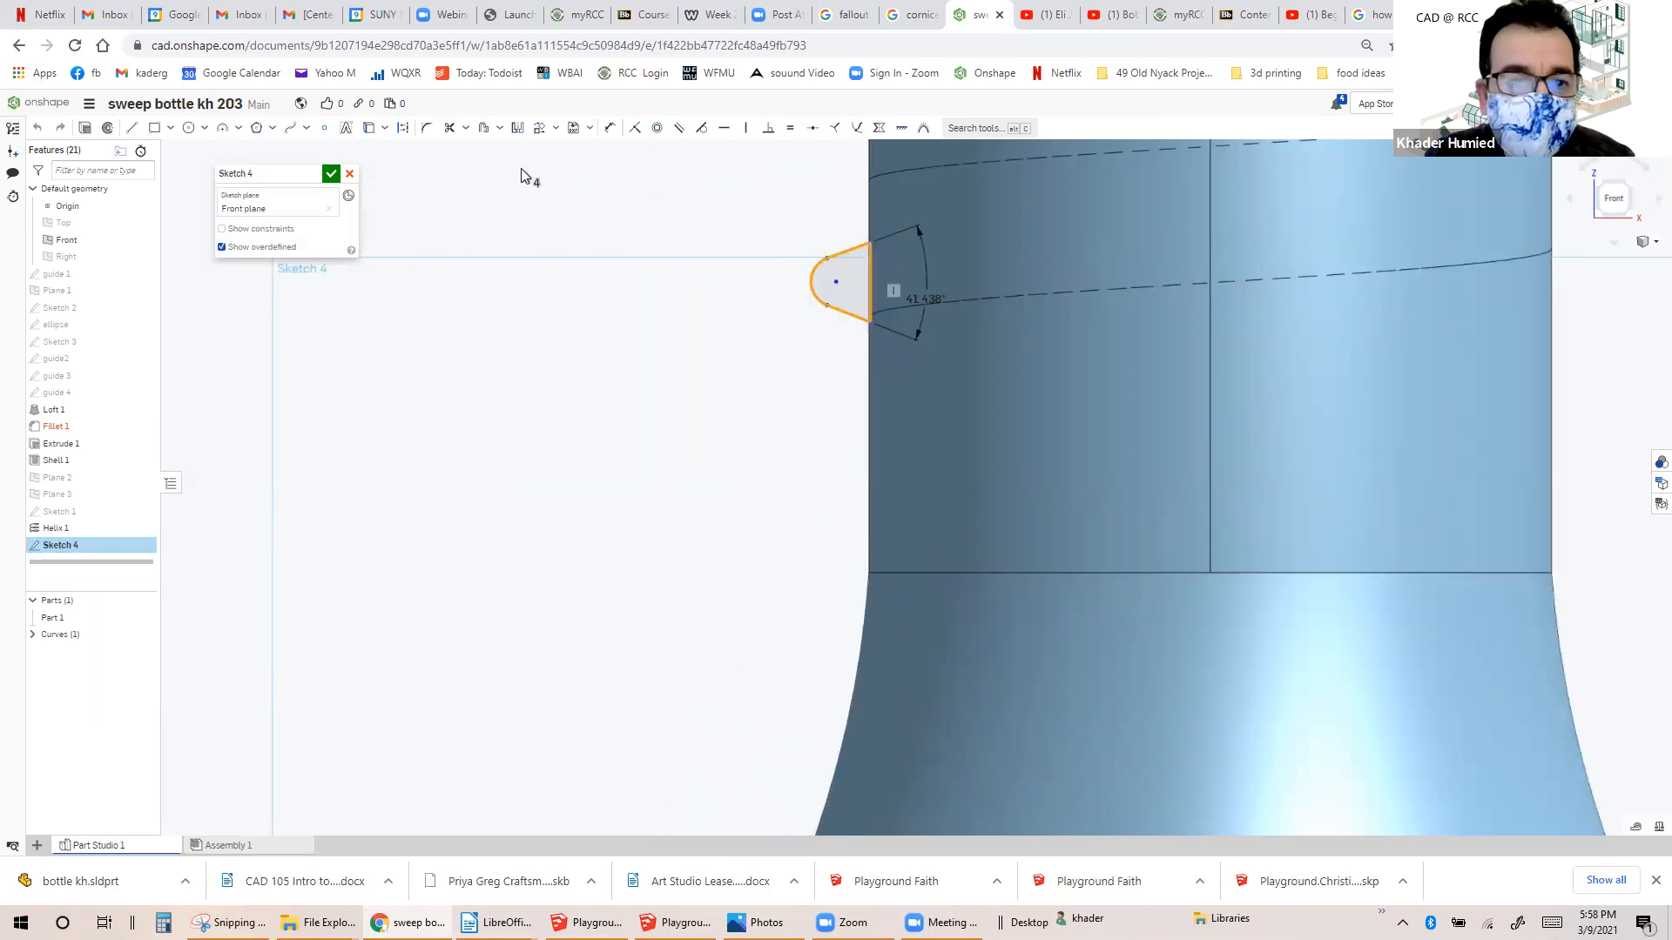
pyautogui.click(539, 128)
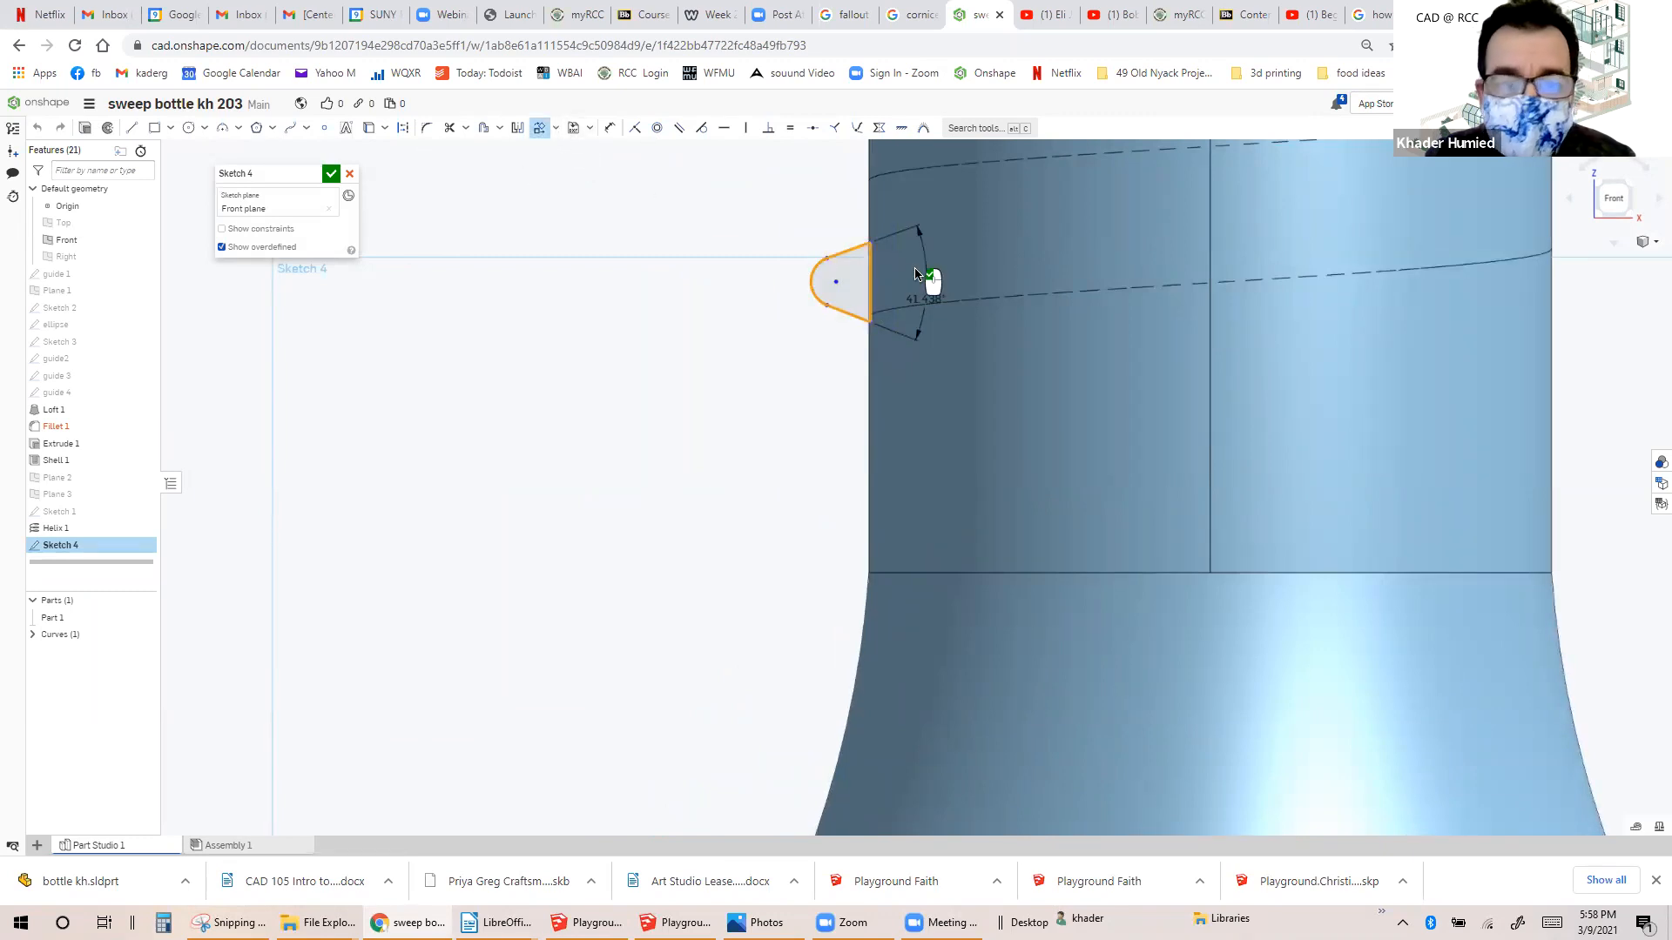
pyautogui.moveTo(826, 272)
pyautogui.mouseDown()
pyautogui.moveTo(839, 294)
pyautogui.moveTo(825, 296)
pyautogui.mouseUp()
pyautogui.click(743, 292)
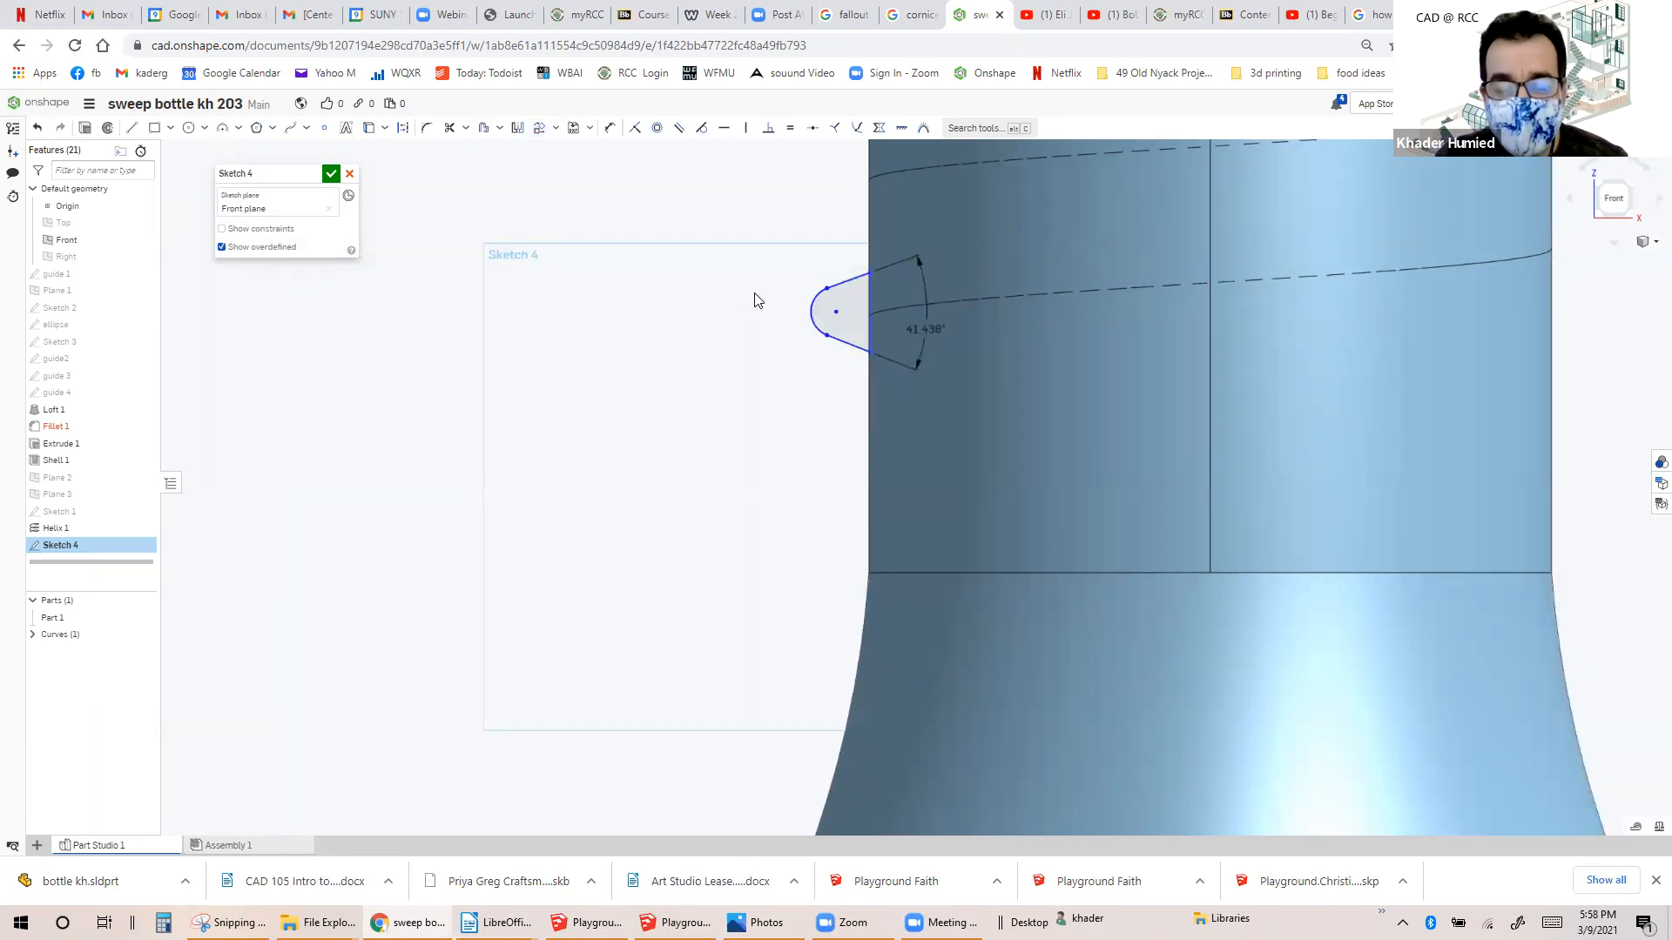
pyautogui.scroll(-2, 754, 299)
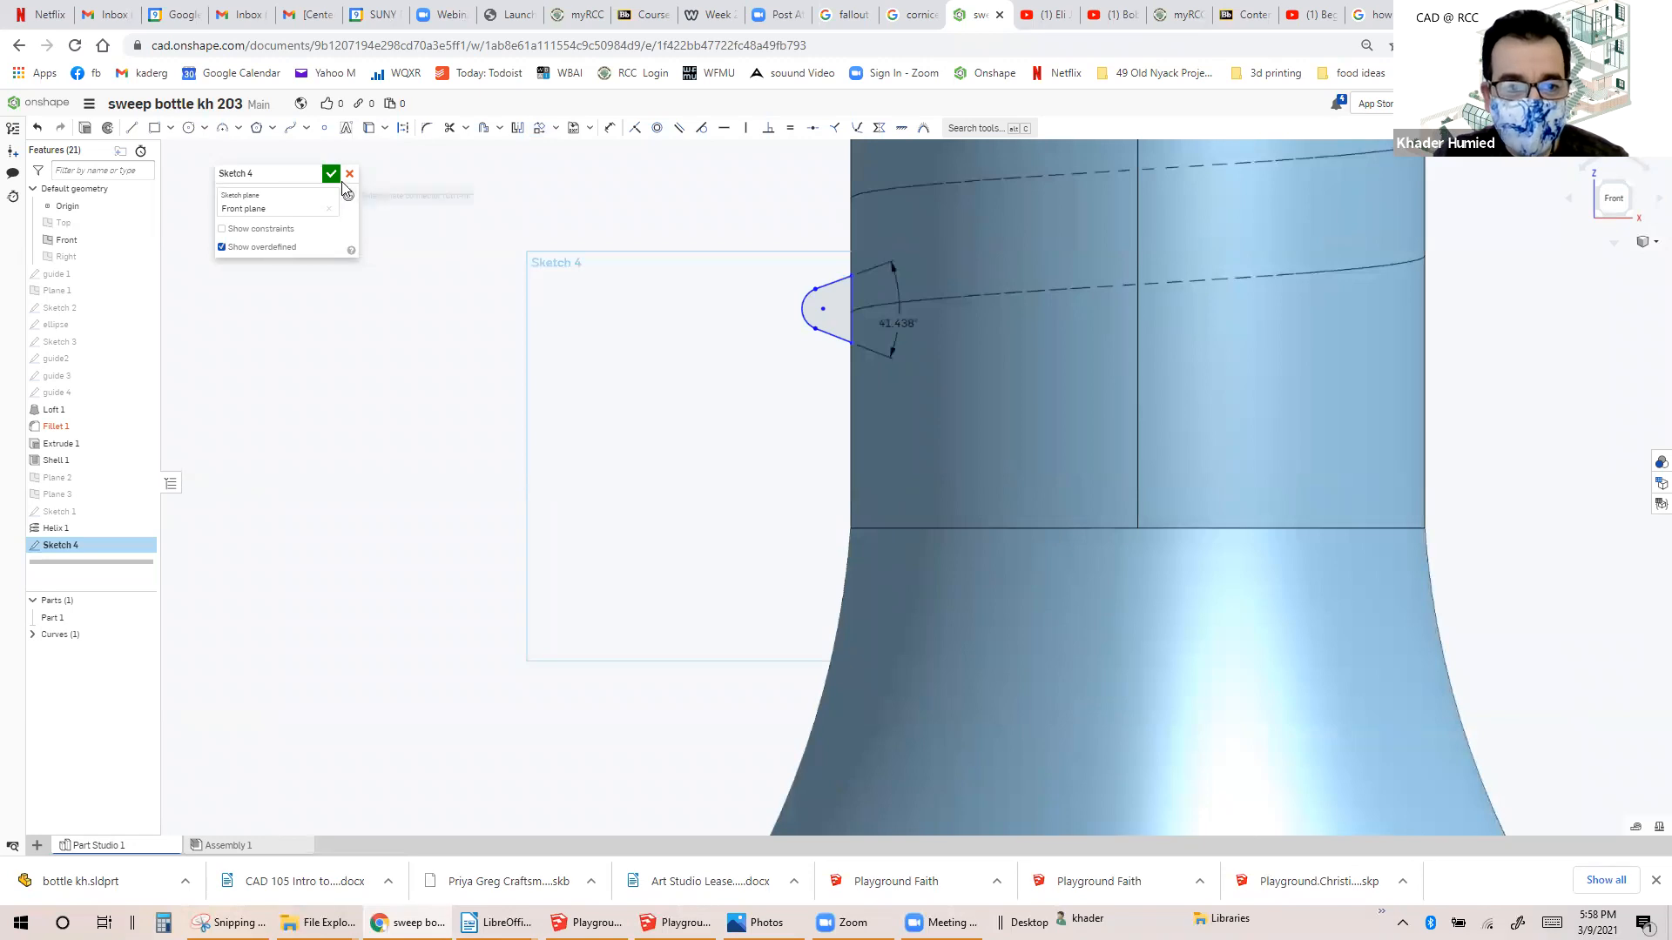
pyautogui.click(331, 173)
# Sweep the Sketch 4 thread profile along the helix curve, adding the solid to the bottle part.
pyautogui.scroll(-5, 564, 237)
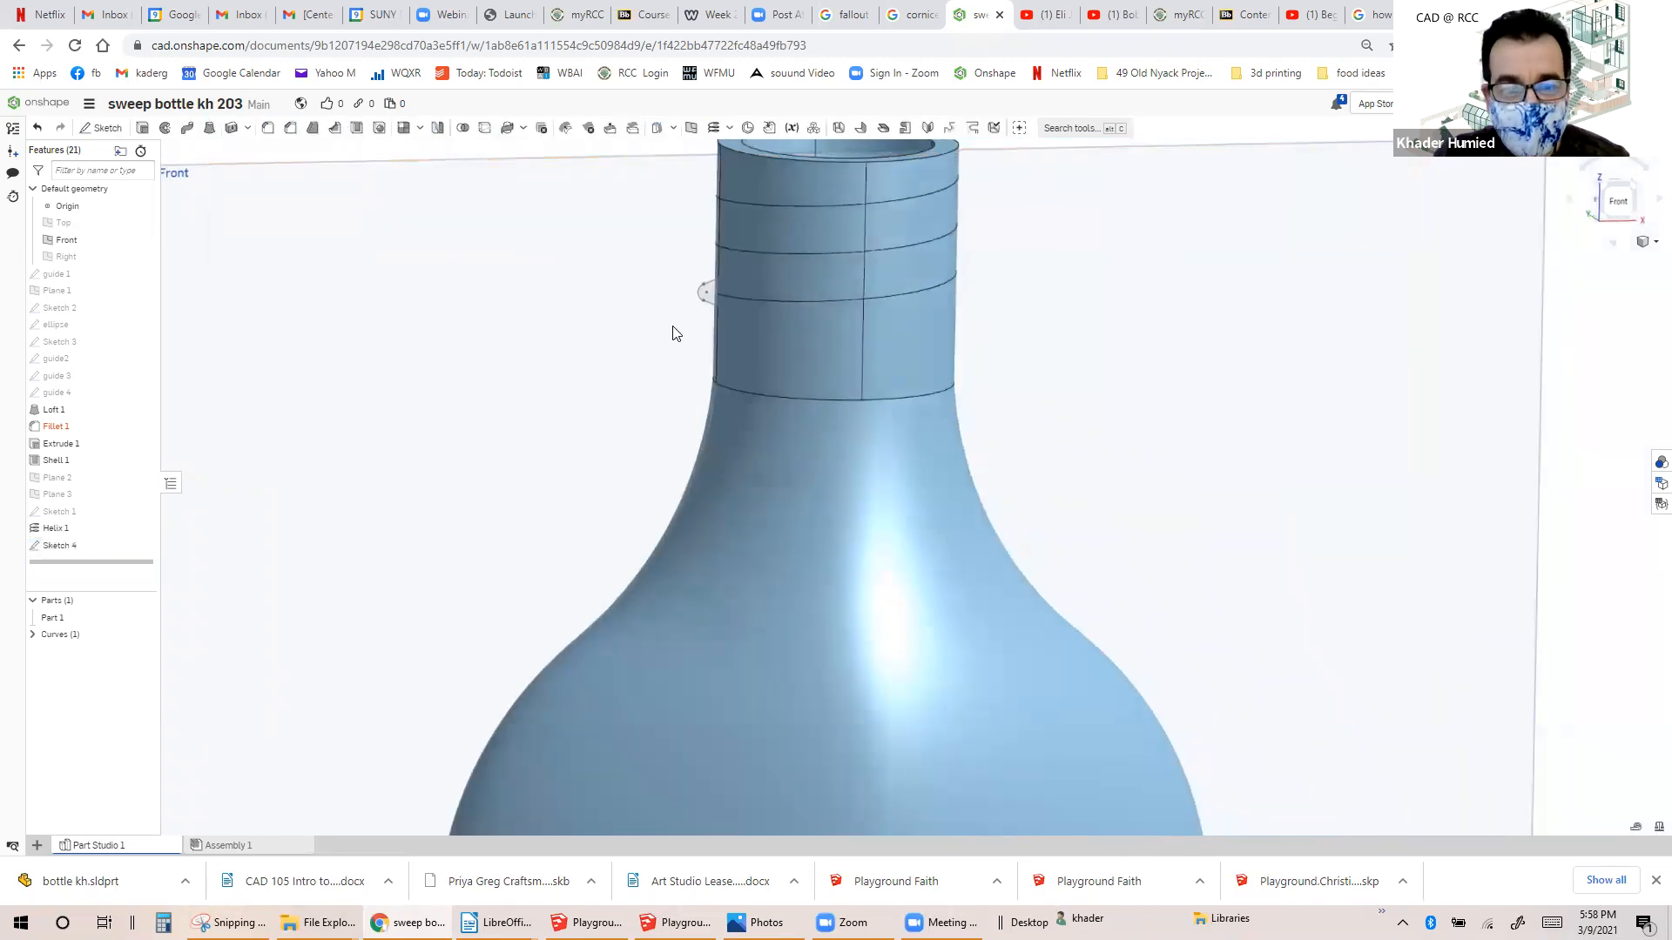
pyautogui.moveTo(675, 328); pyautogui.dragTo(694, 309, button='right')
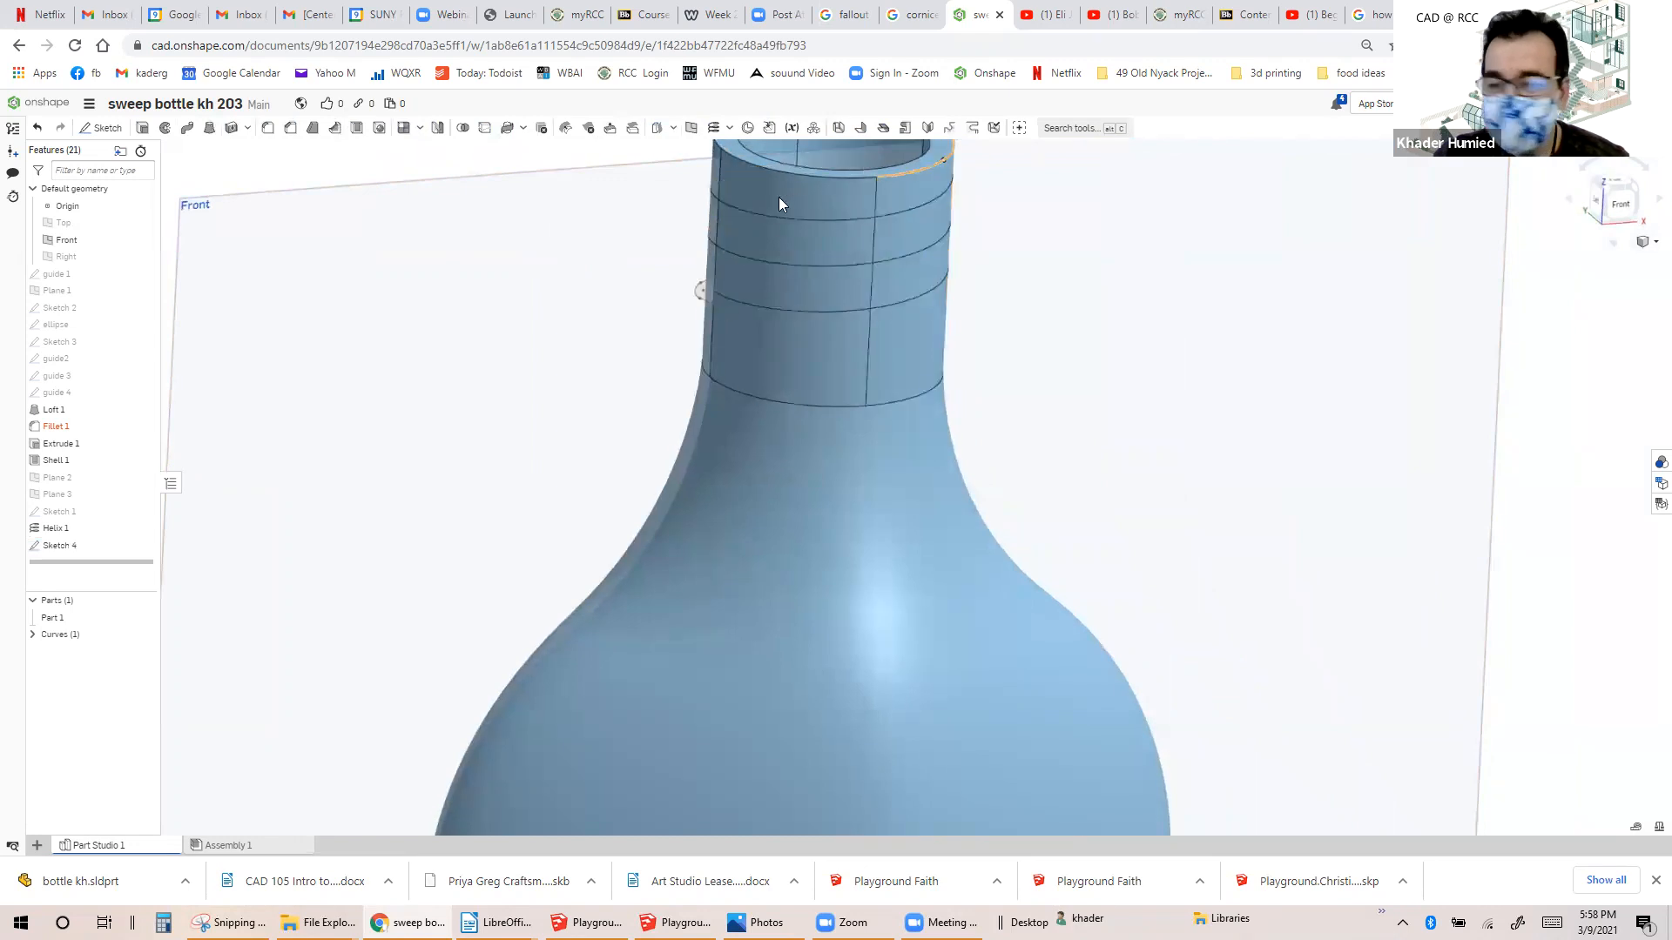
pyautogui.click(58, 545)
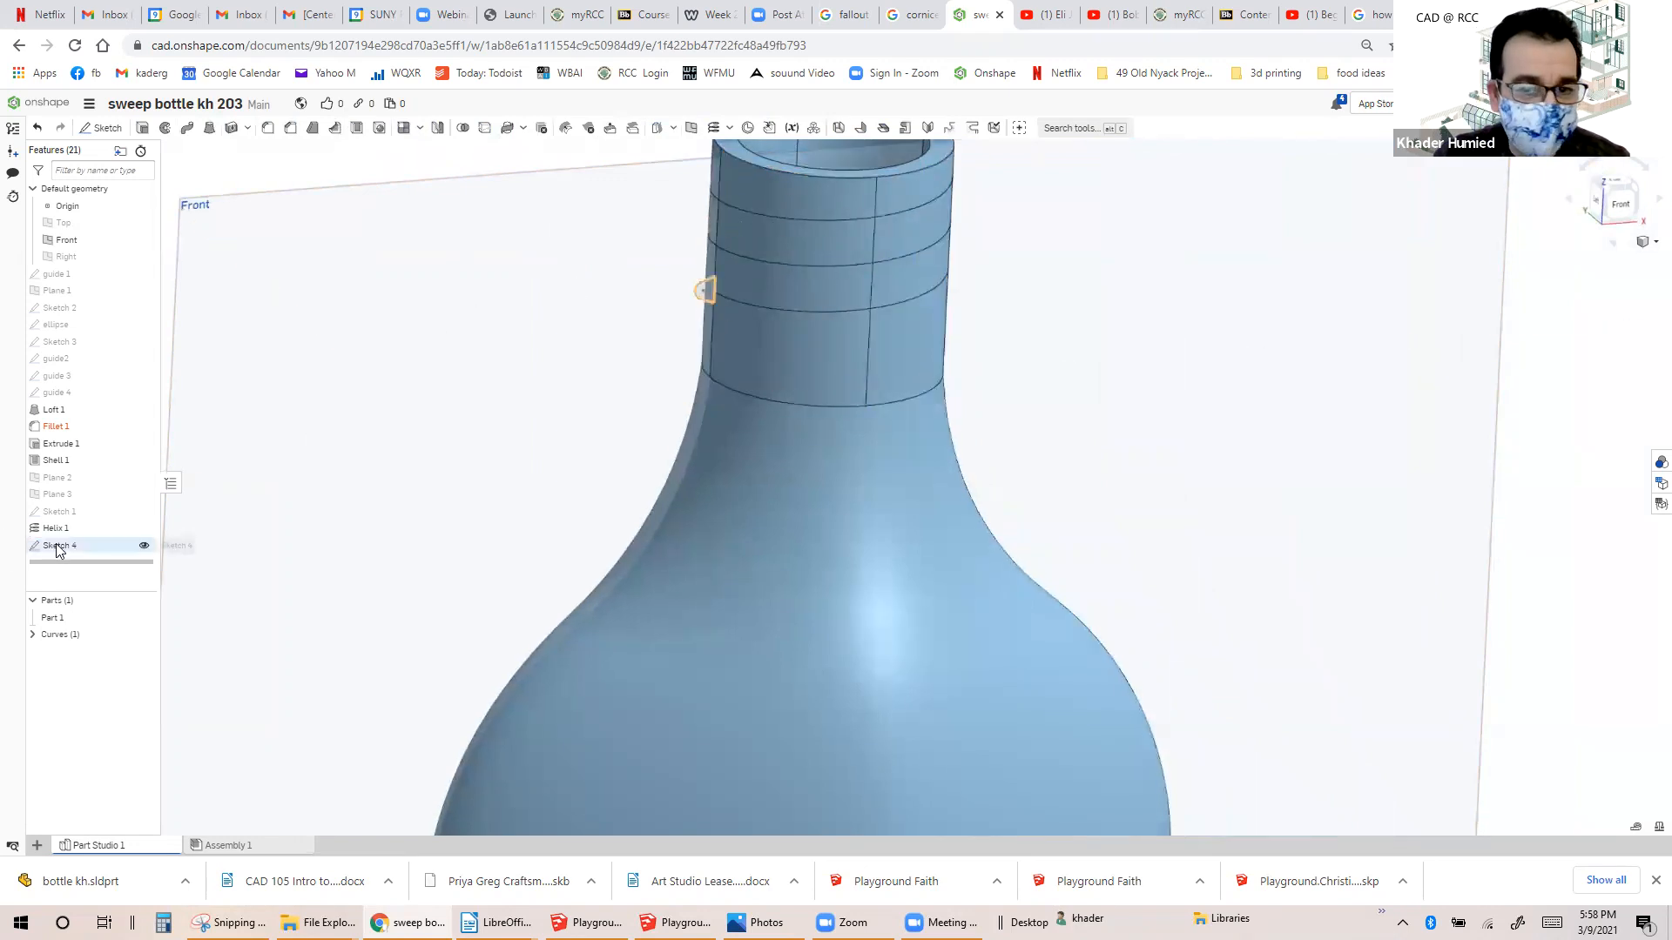
pyautogui.click(188, 129)
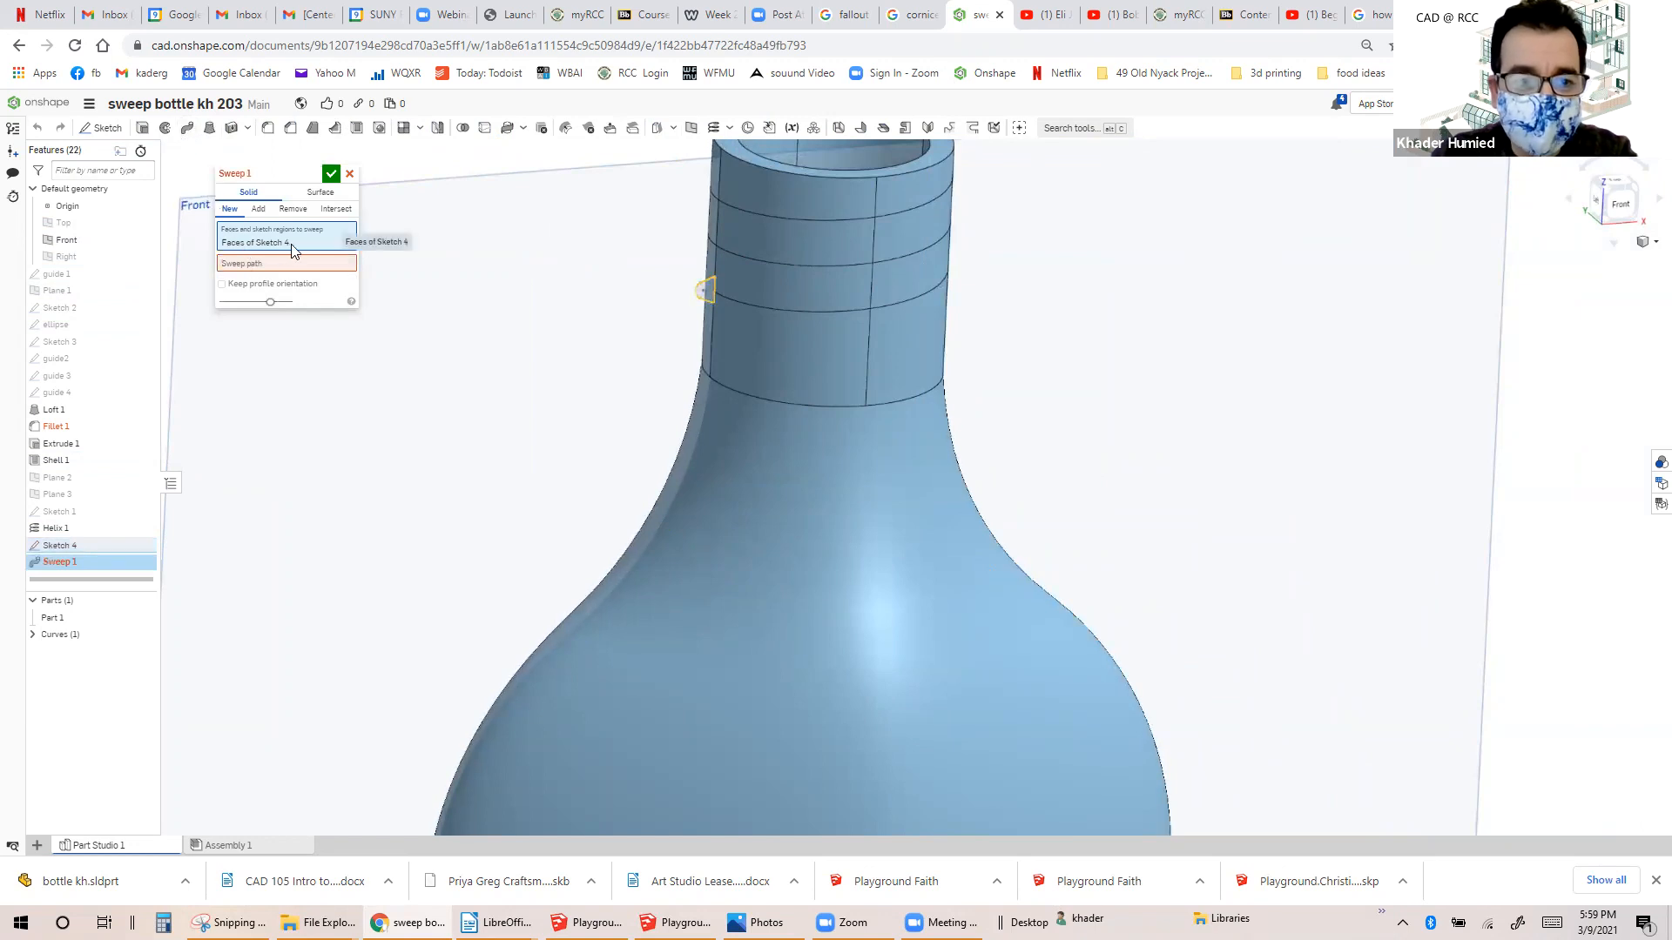
pyautogui.click(290, 266)
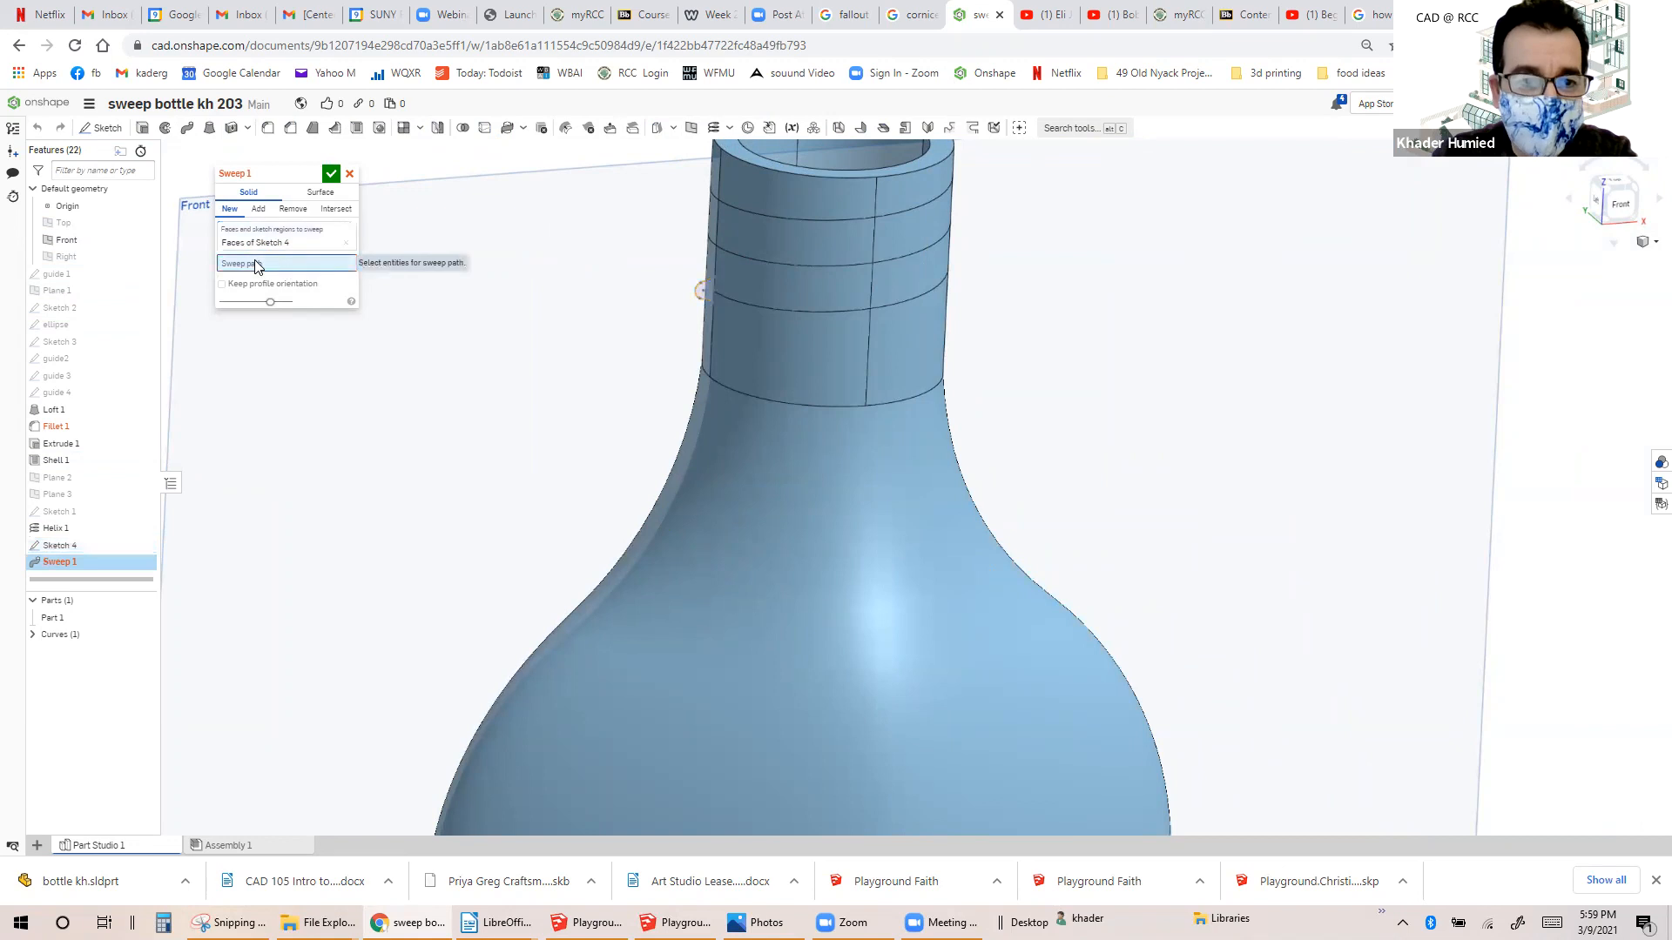
pyautogui.click(774, 311)
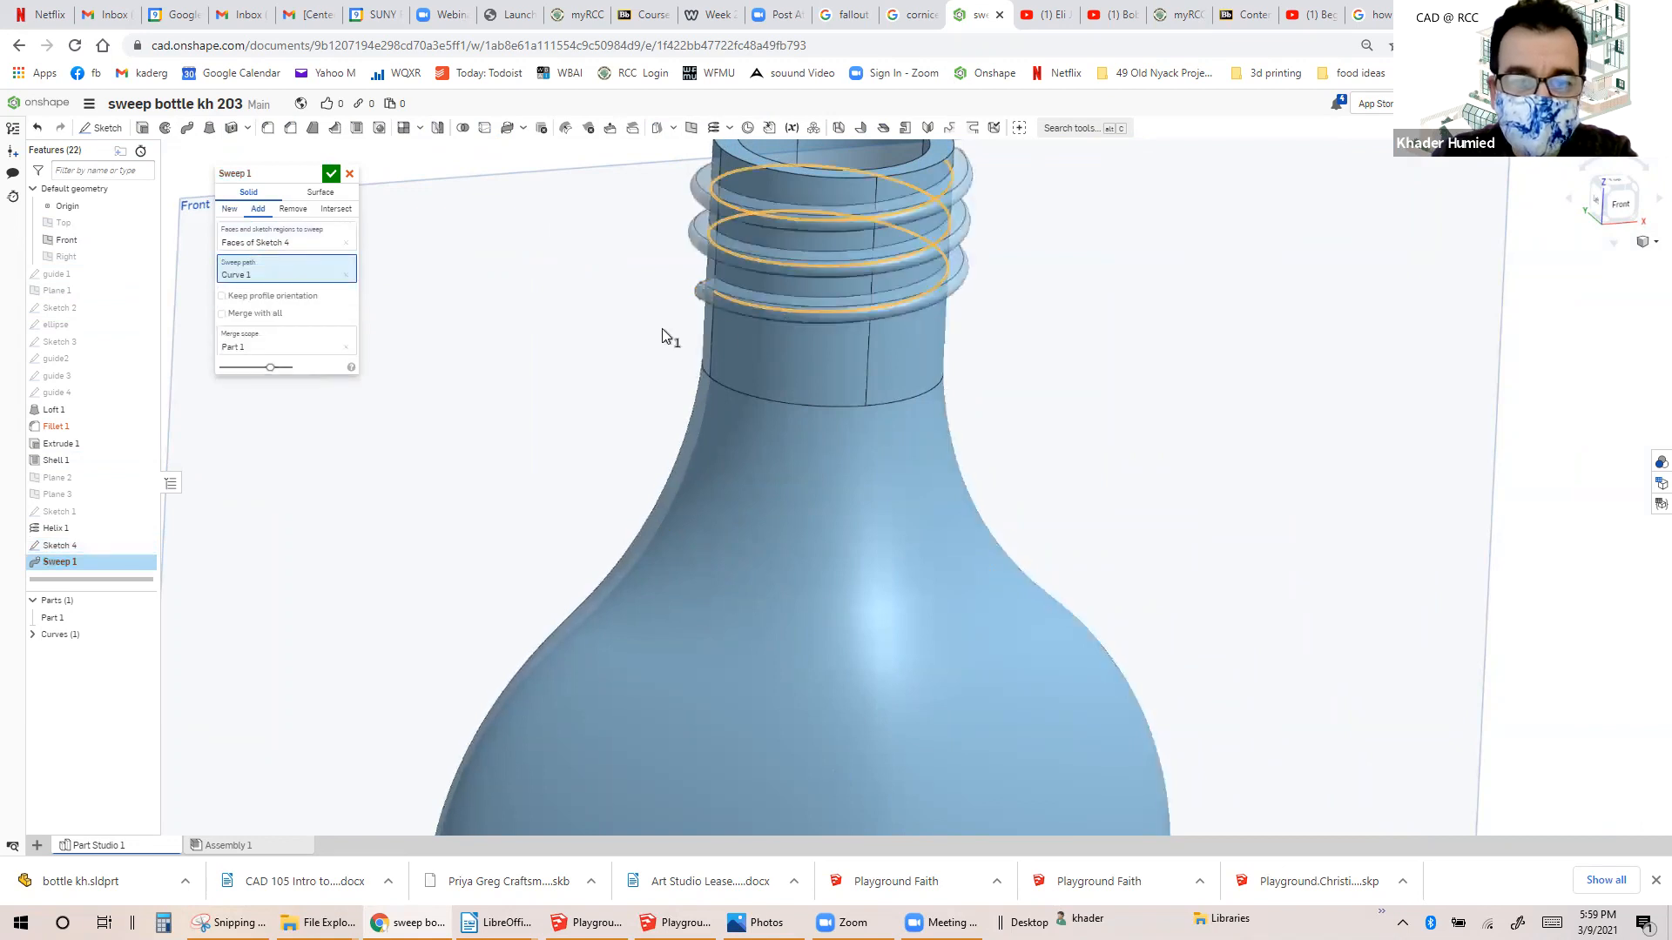
pyautogui.scroll(-2, 662, 327)
pyautogui.click(331, 173)
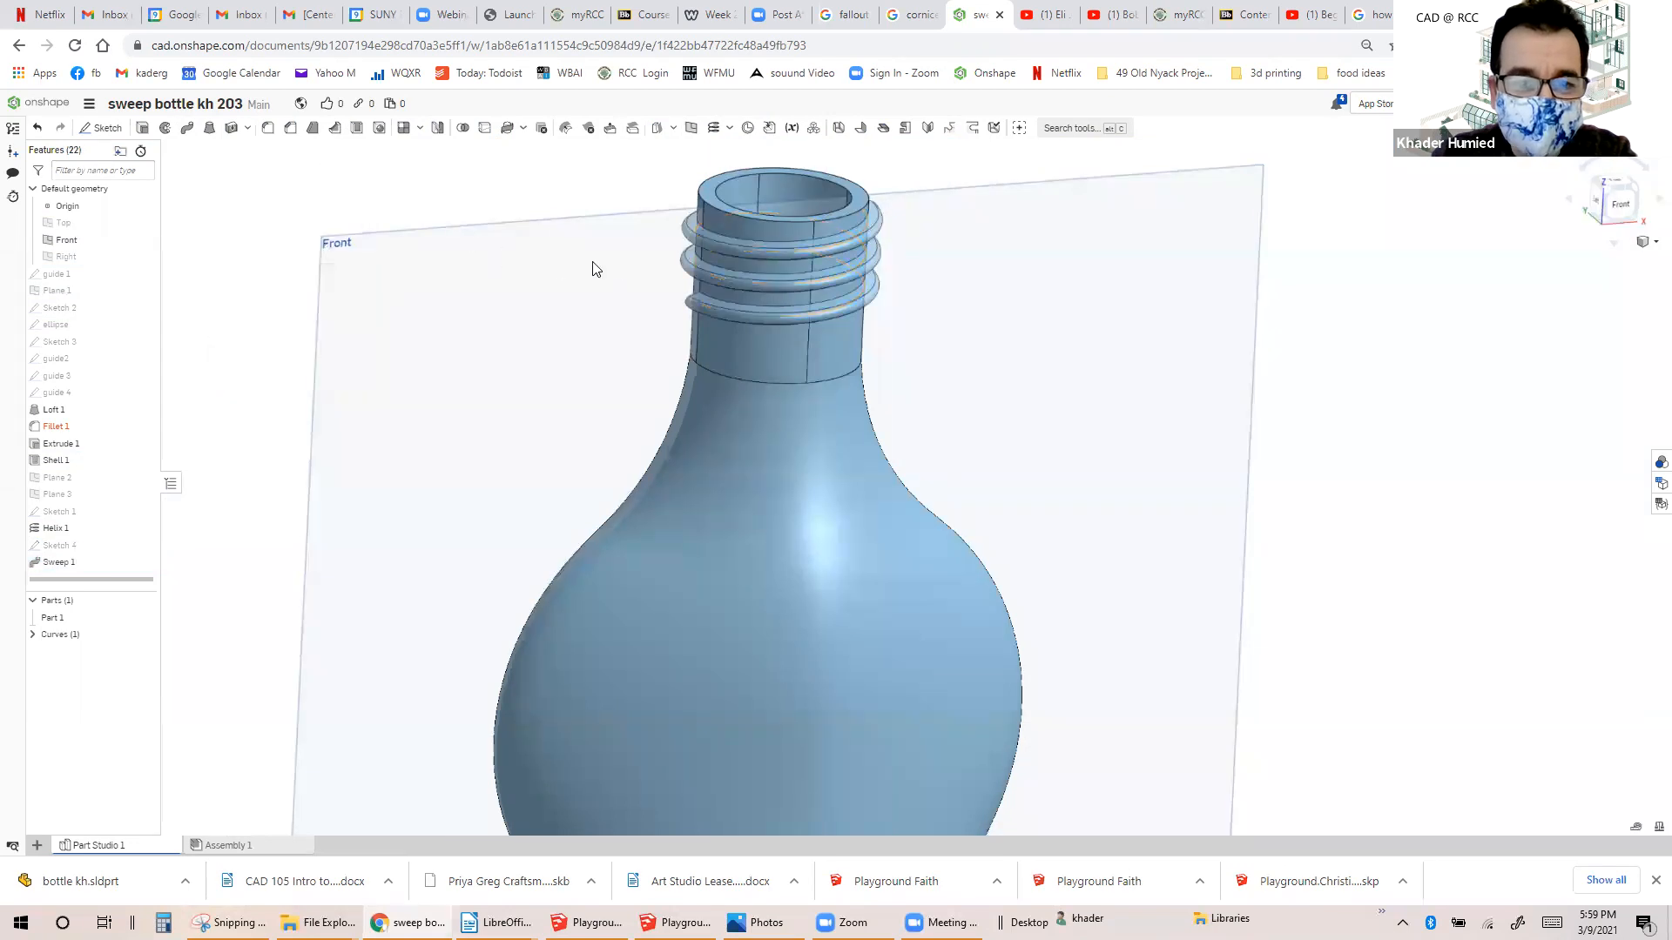
# Try to revolve the flat end face at the thread's lower start as a new solid.
pyautogui.moveTo(591, 268); pyautogui.dragTo(756, 327, button='right')
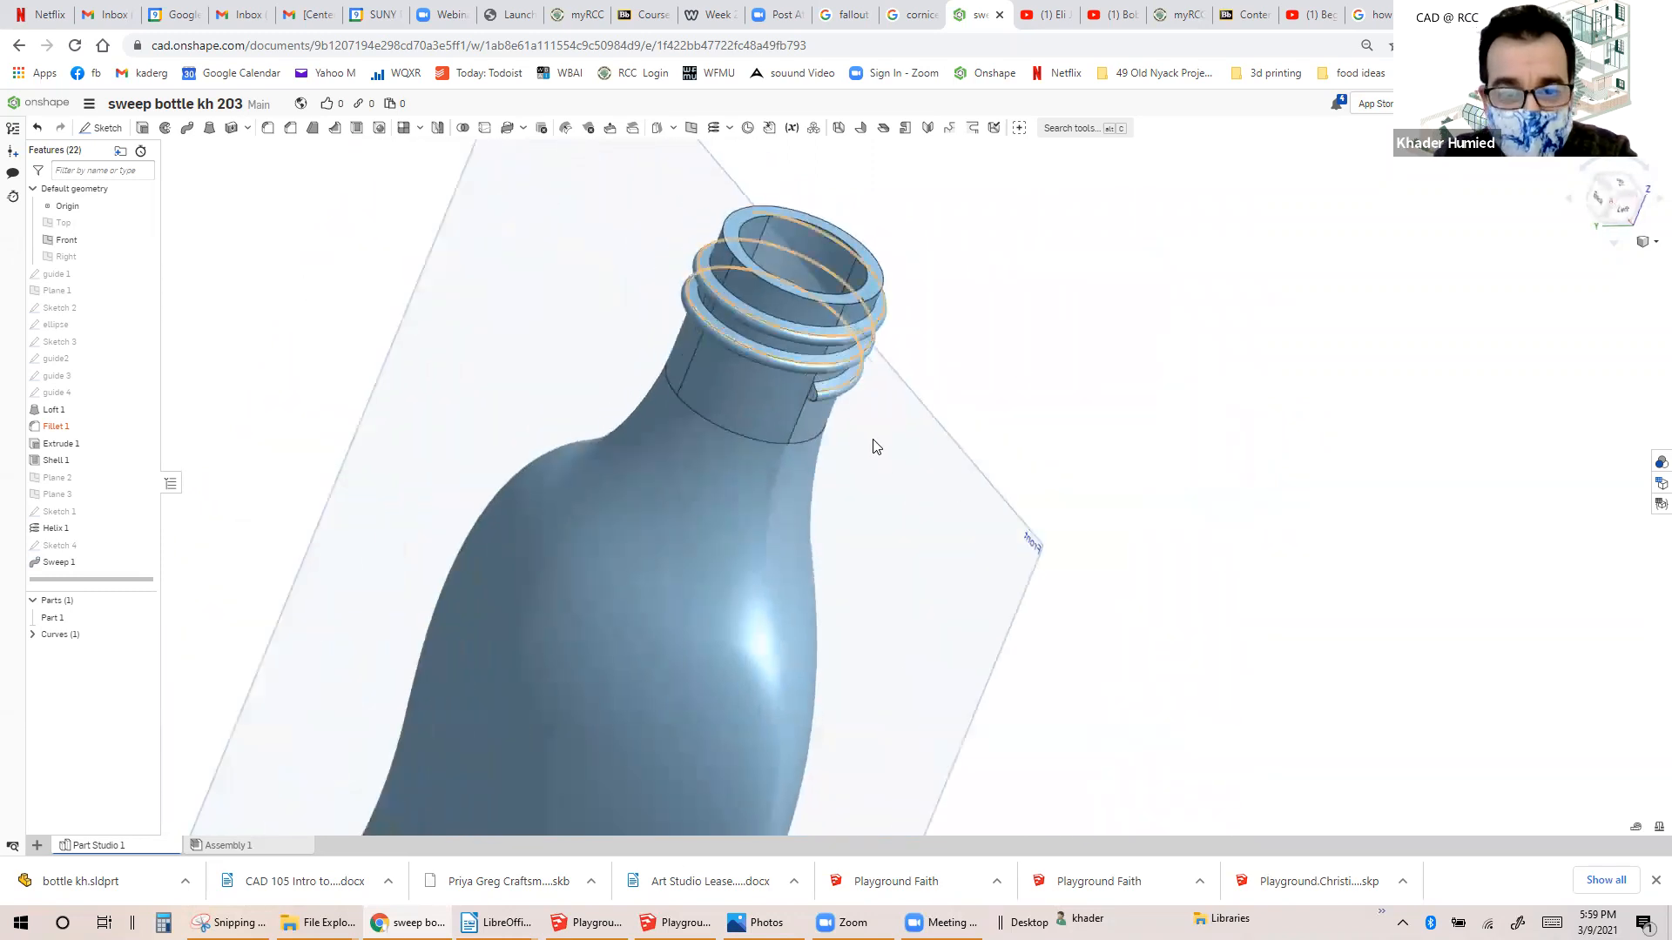
pyautogui.scroll(5, 764, 357)
pyautogui.click(761, 345)
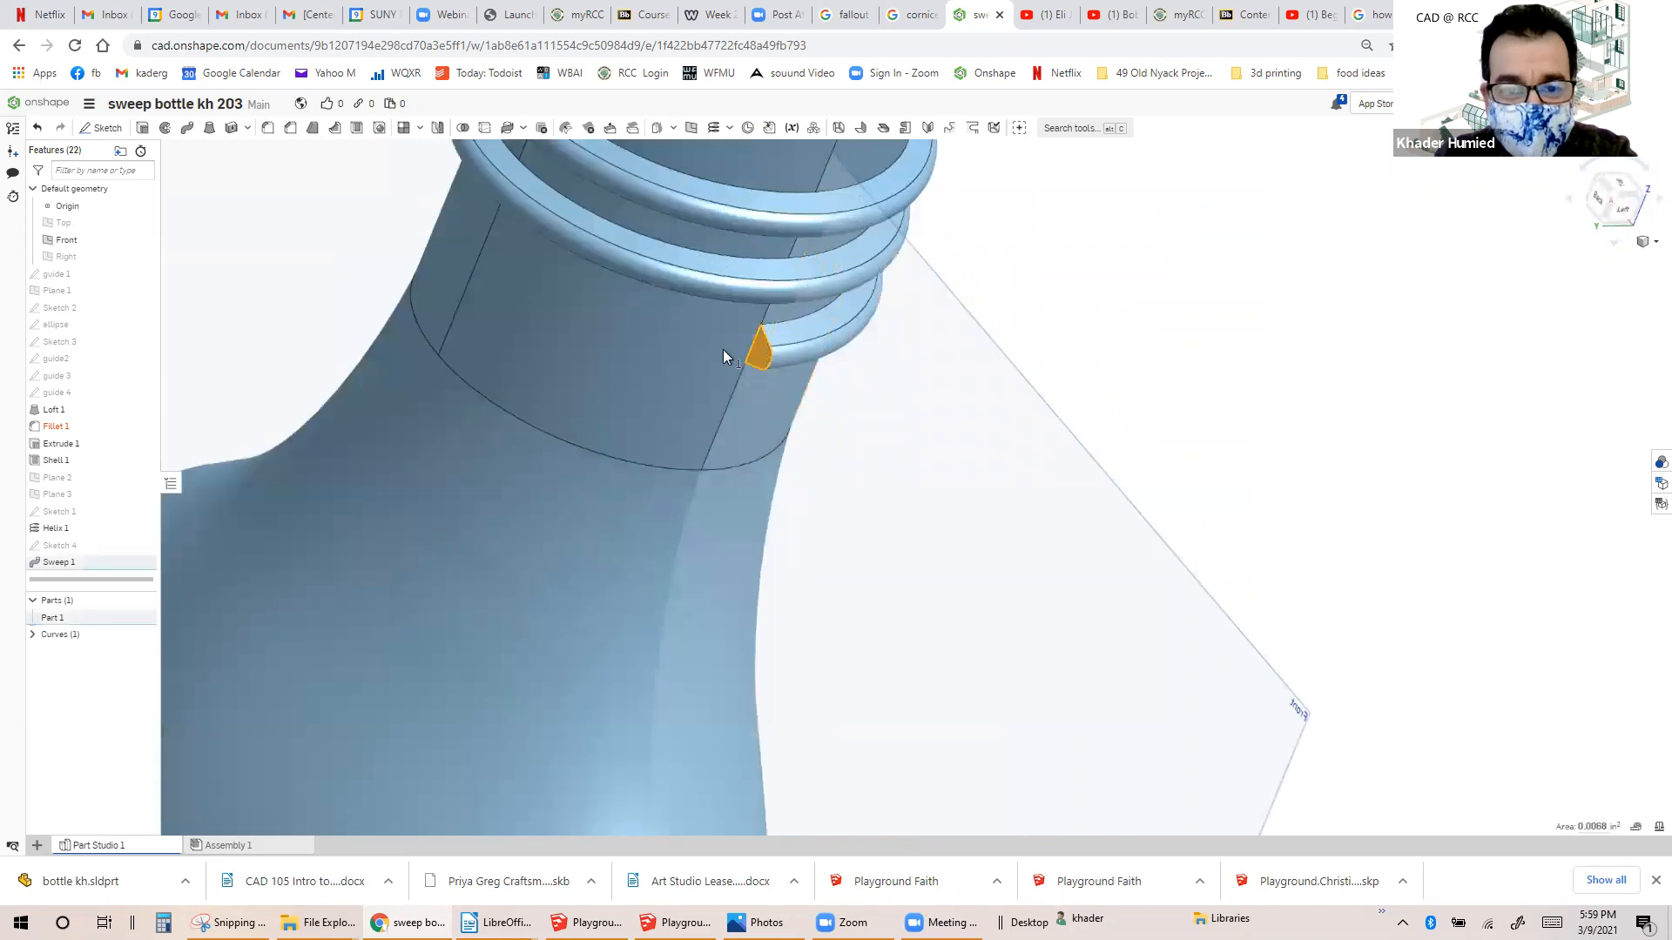
pyautogui.click(167, 129)
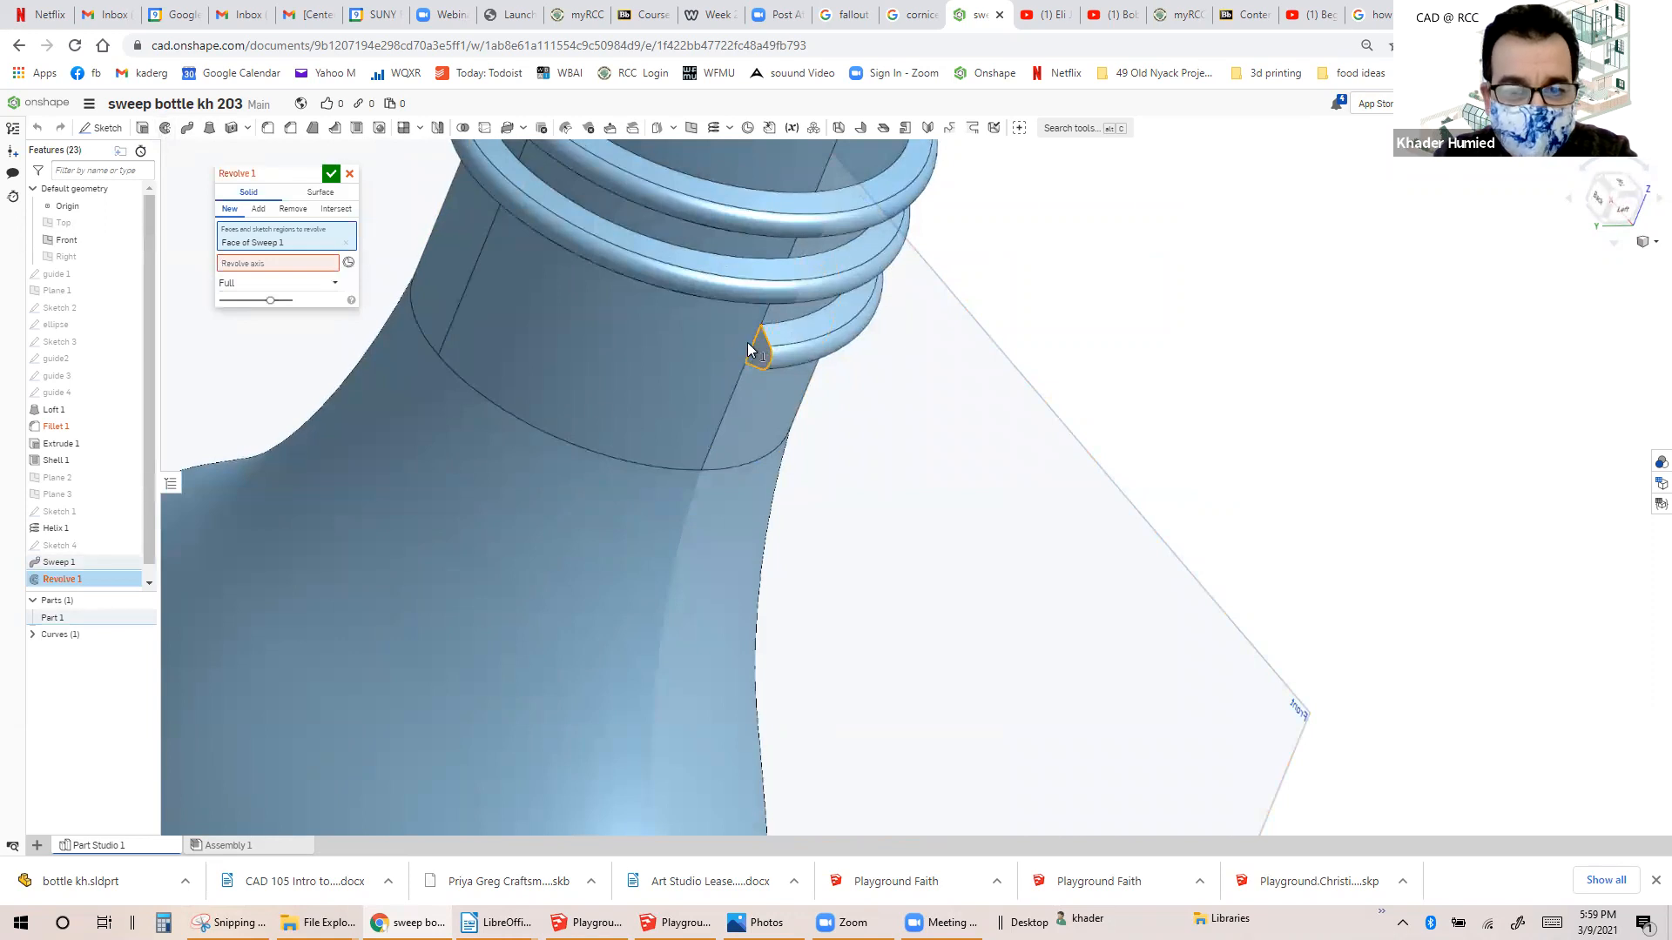
pyautogui.scroll(2, 756, 347)
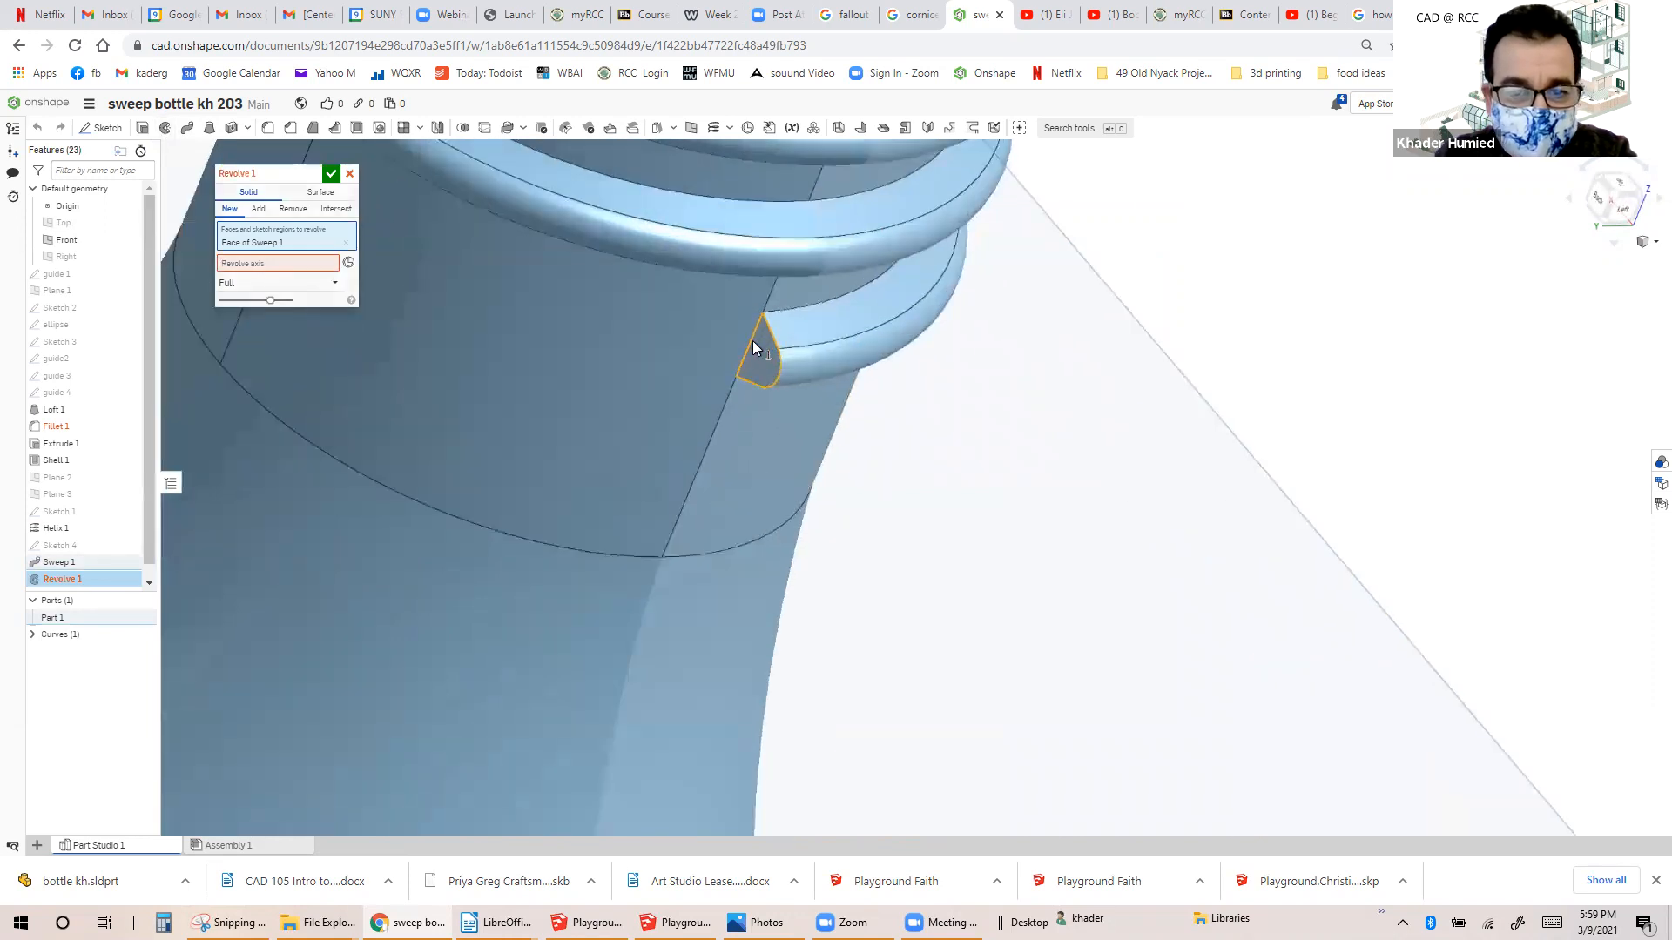
pyautogui.click(753, 343)
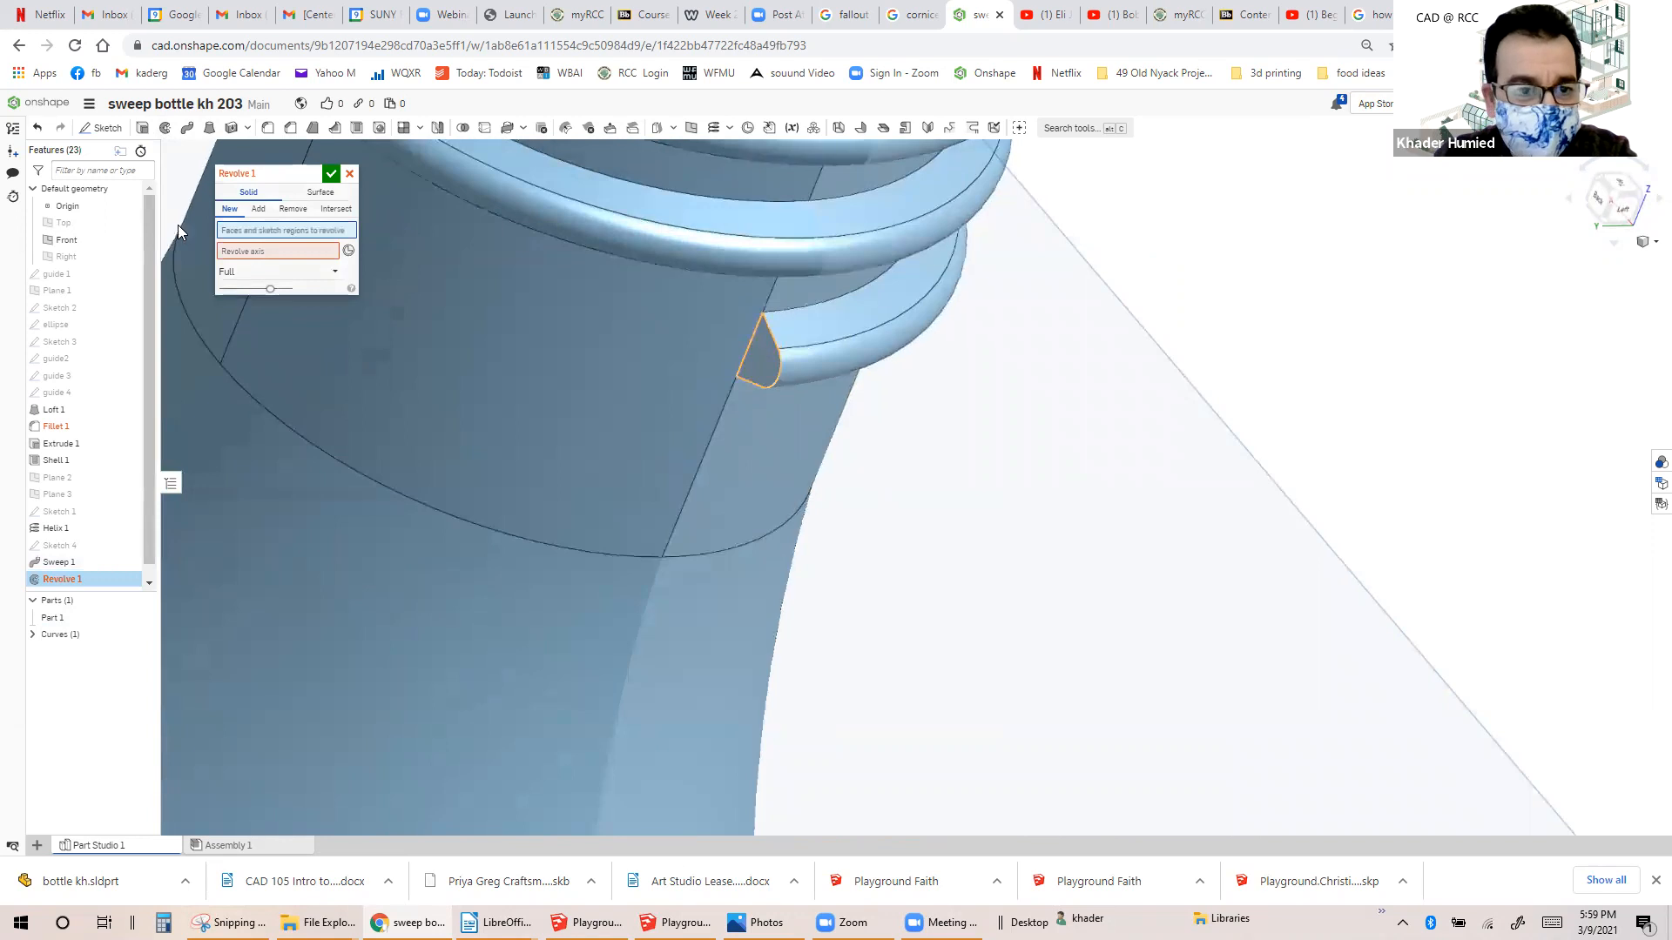
pyautogui.click(294, 253)
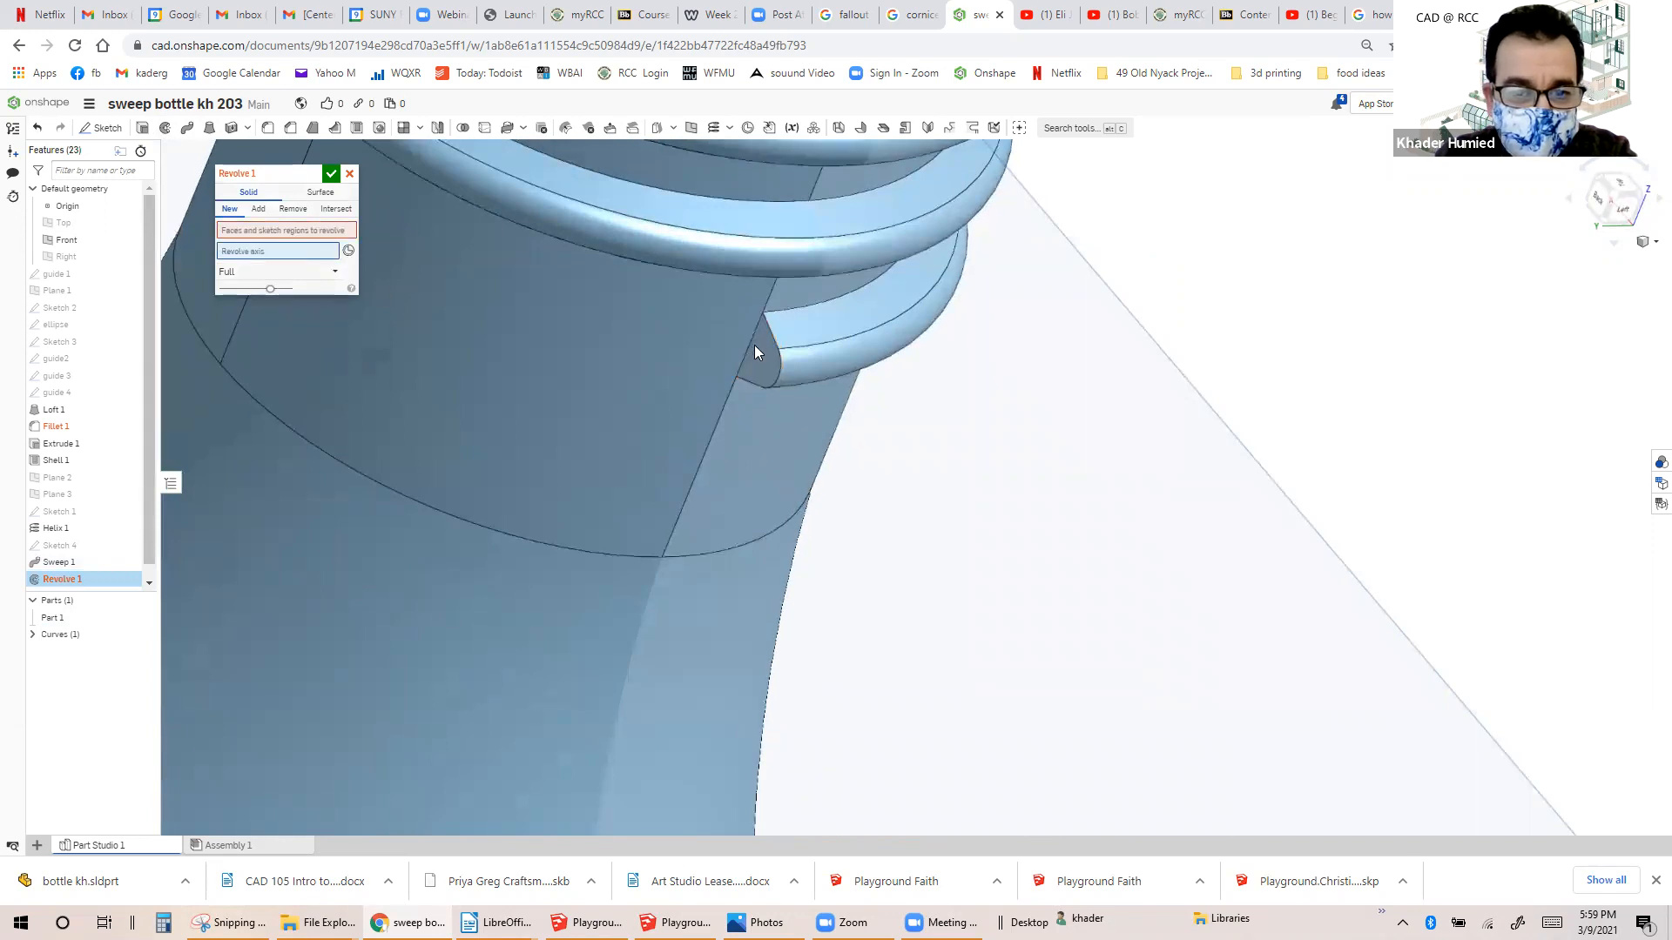
pyautogui.click(295, 232)
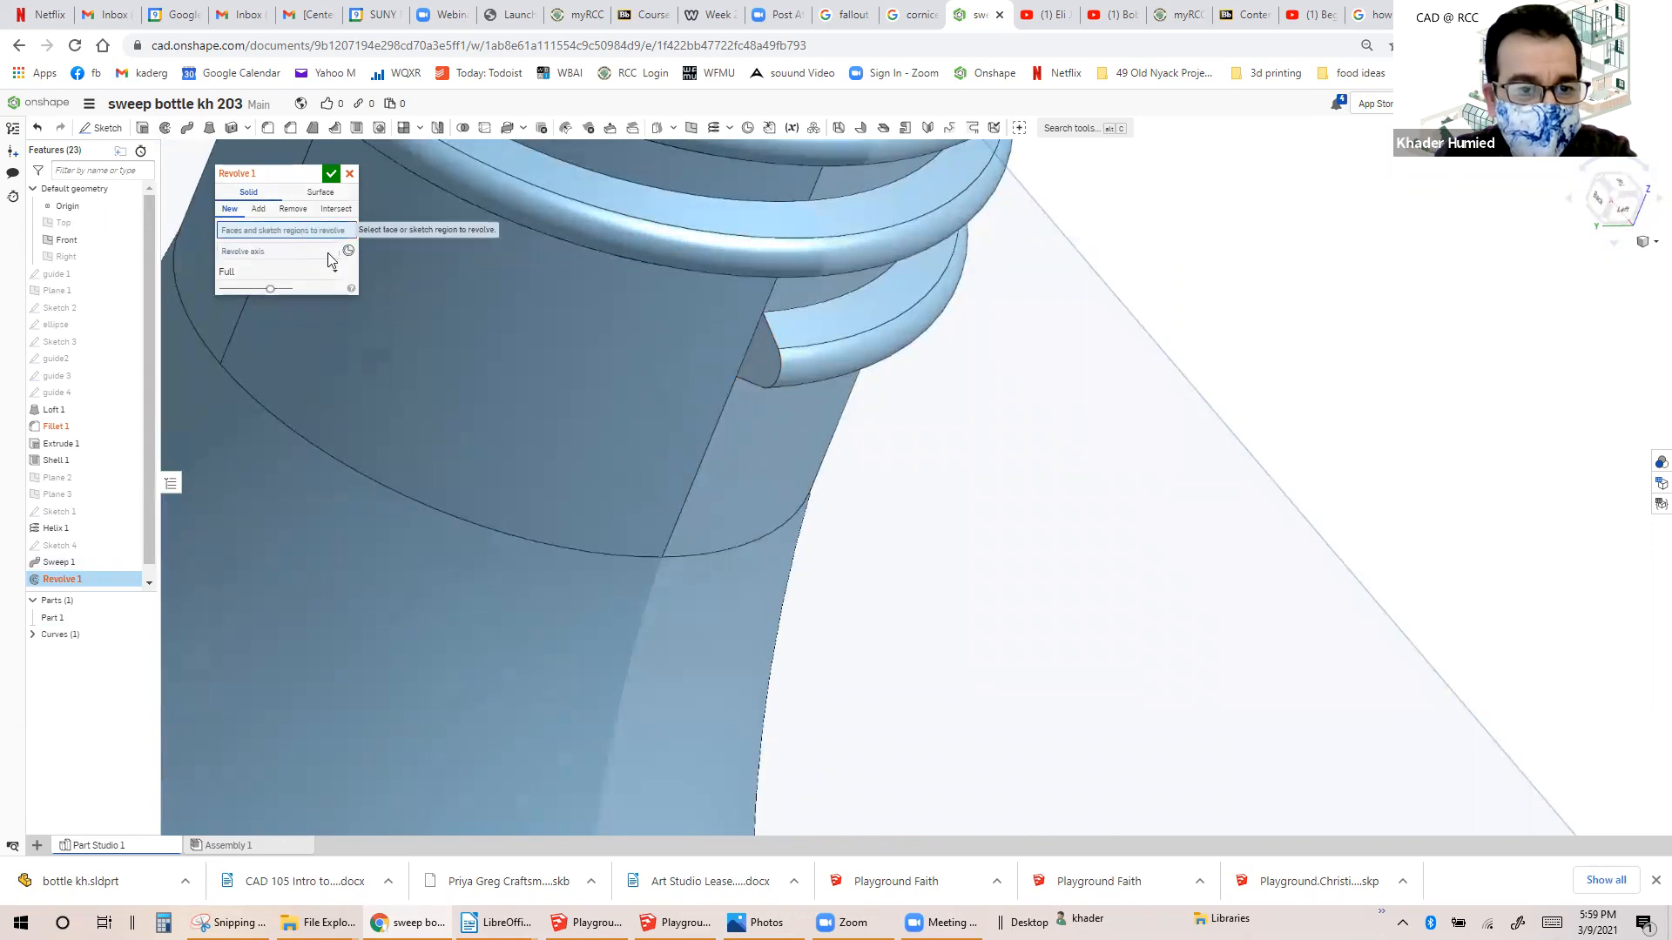
pyautogui.click(772, 364)
pyautogui.click(265, 263)
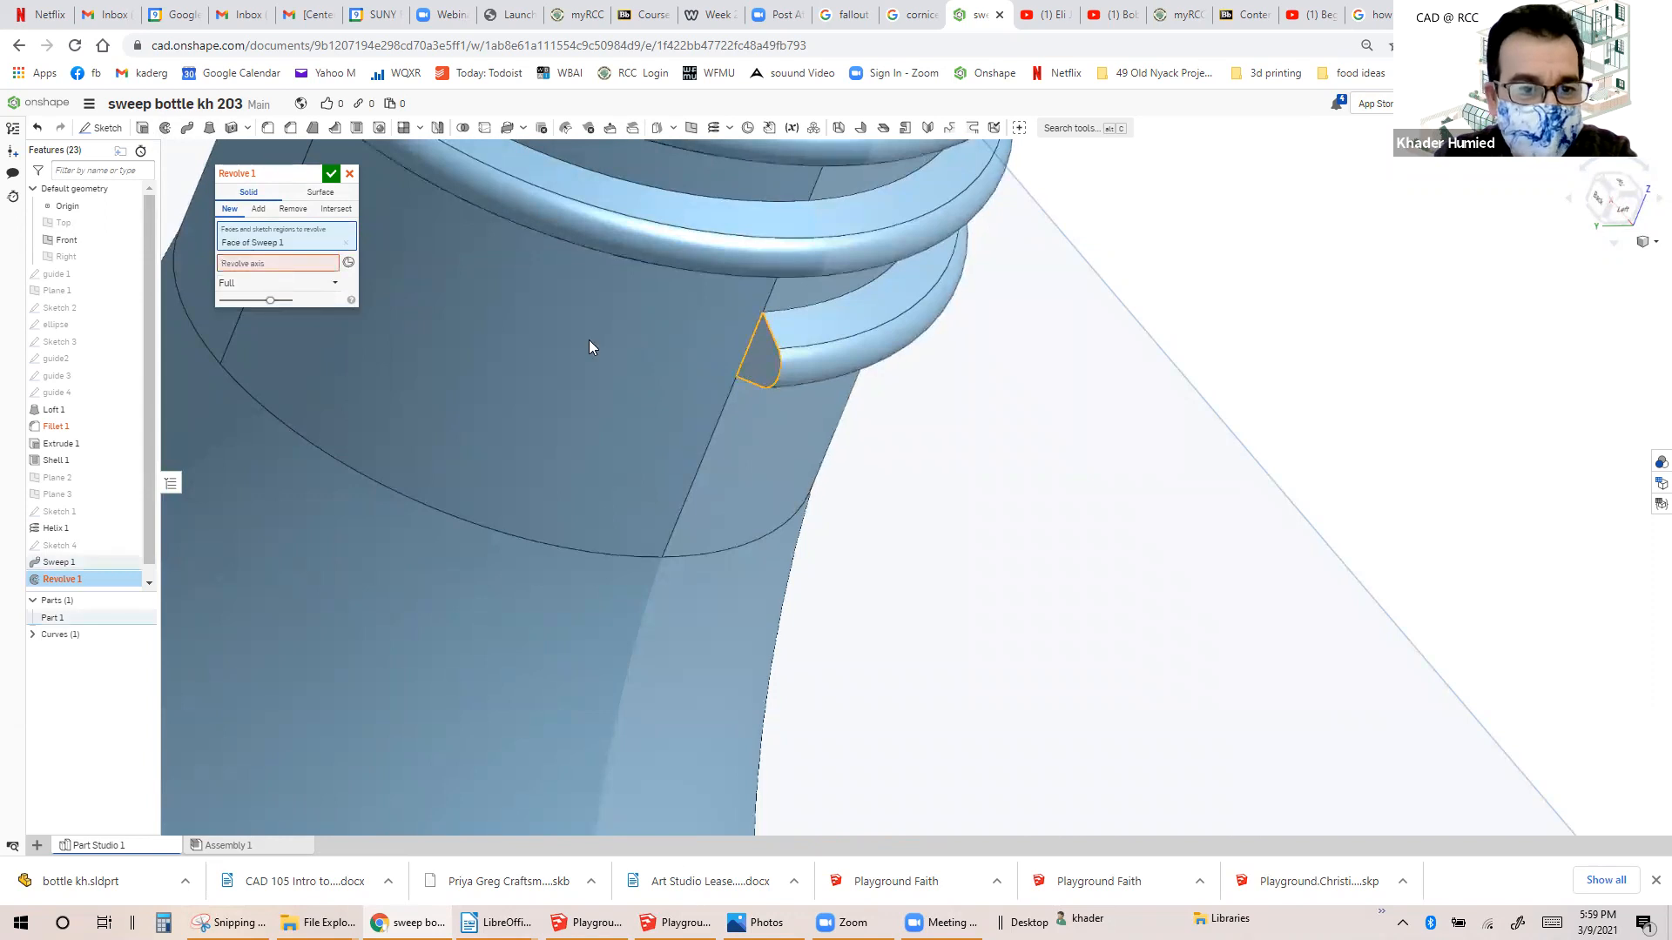
pyautogui.scroll(2, 750, 343)
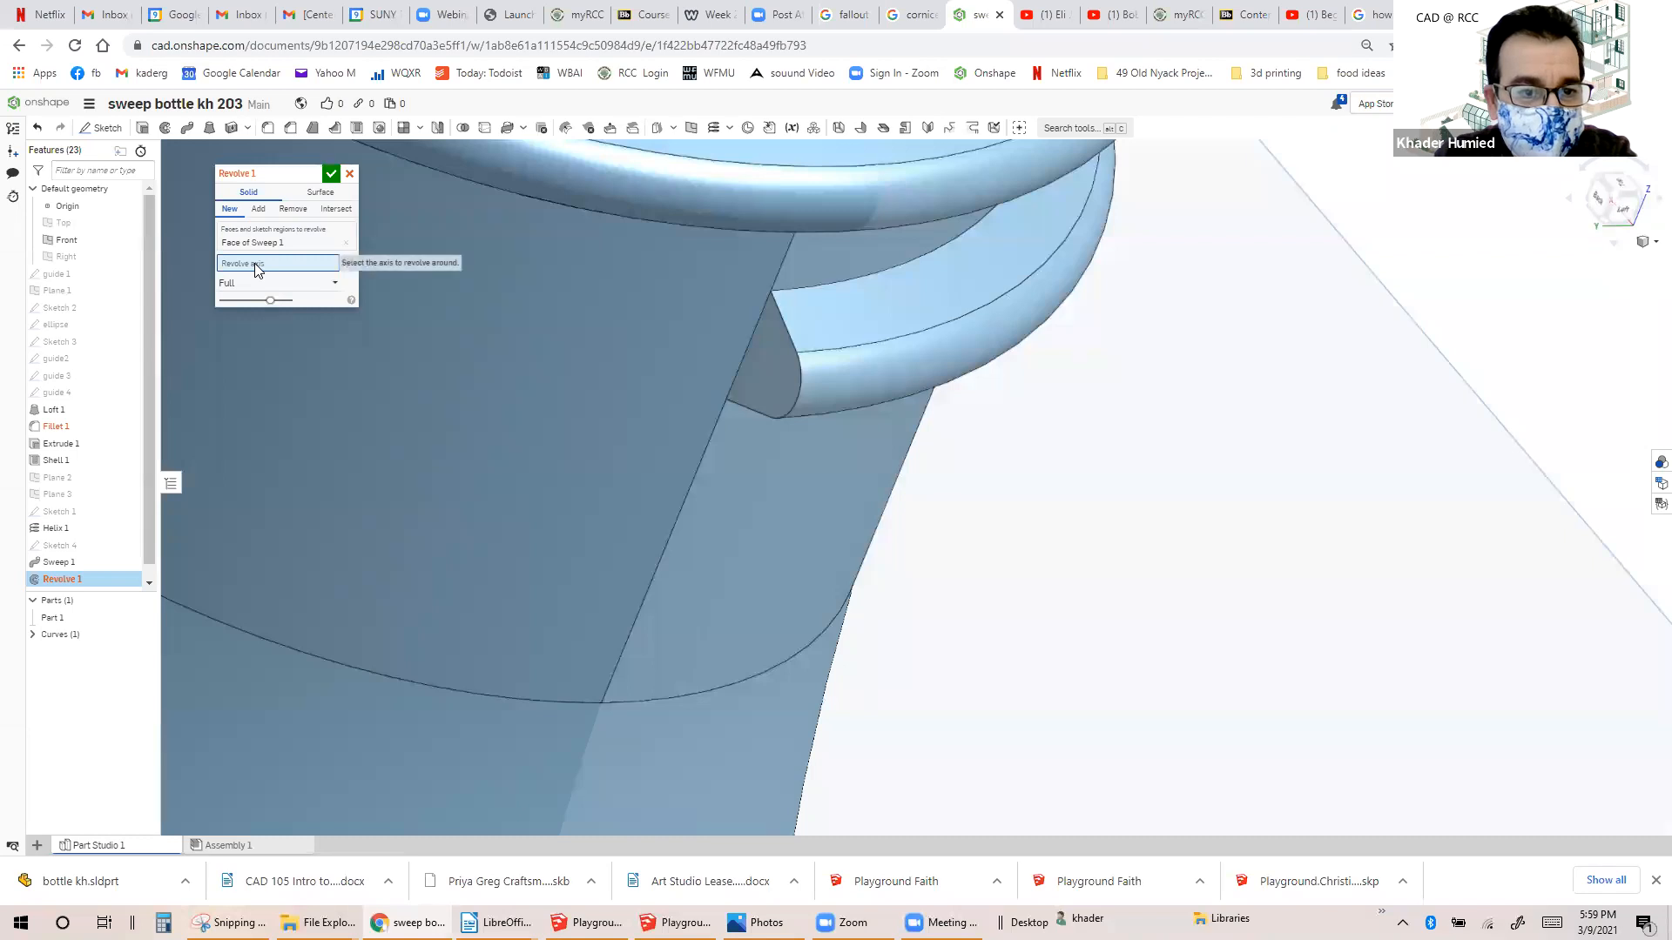
pyautogui.moveTo(754, 350)
pyautogui.mouseDown(button='right')
pyautogui.moveTo(751, 324)
pyautogui.moveTo(750, 339)
pyautogui.mouseUp(button='right')
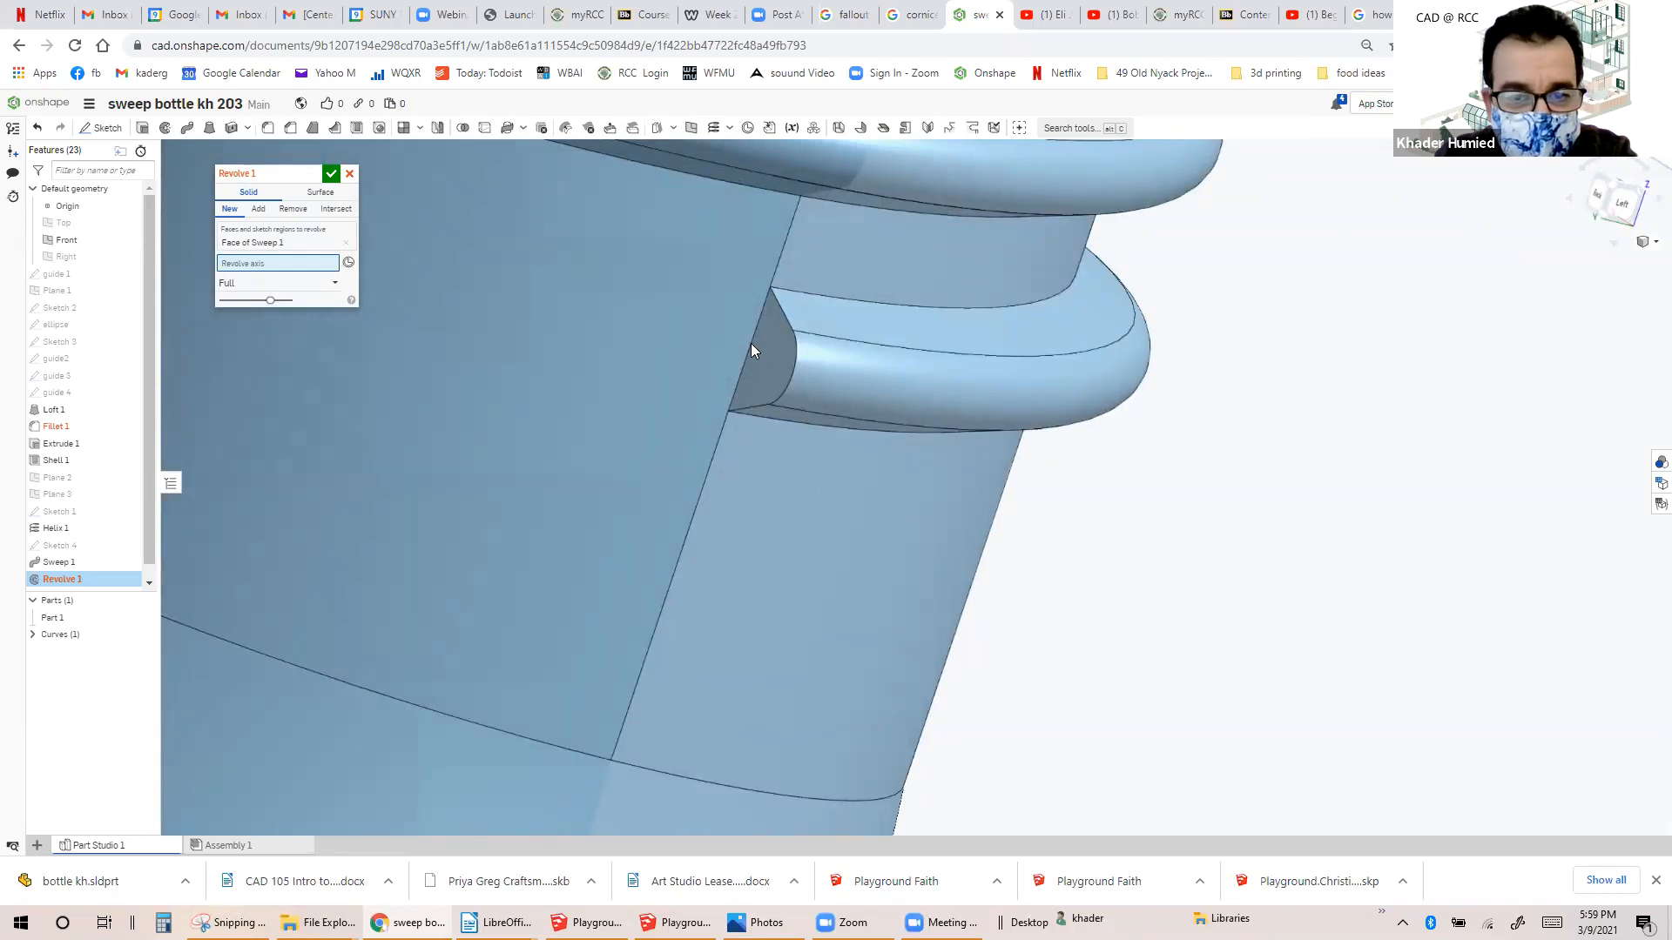
pyautogui.moveTo(754, 341); pyautogui.dragTo(759, 352, button='right')
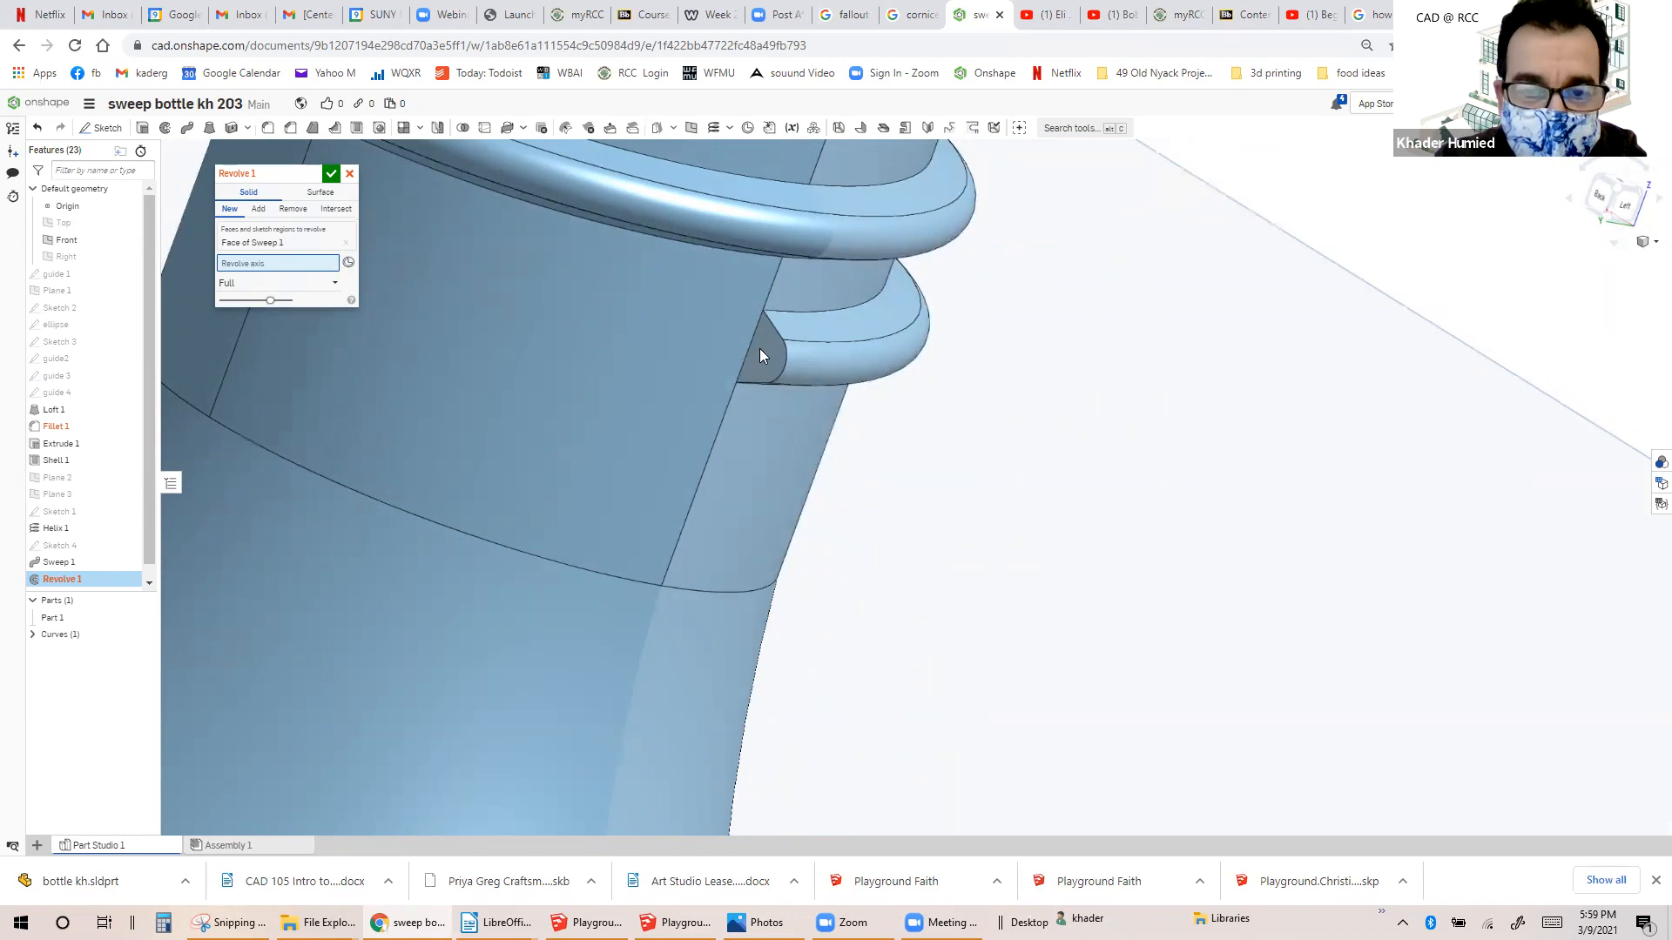
# Switch the display to translucent and examine the thread's lower end face and nearby neck edges for a revolve axis.
pyautogui.click(1644, 244)
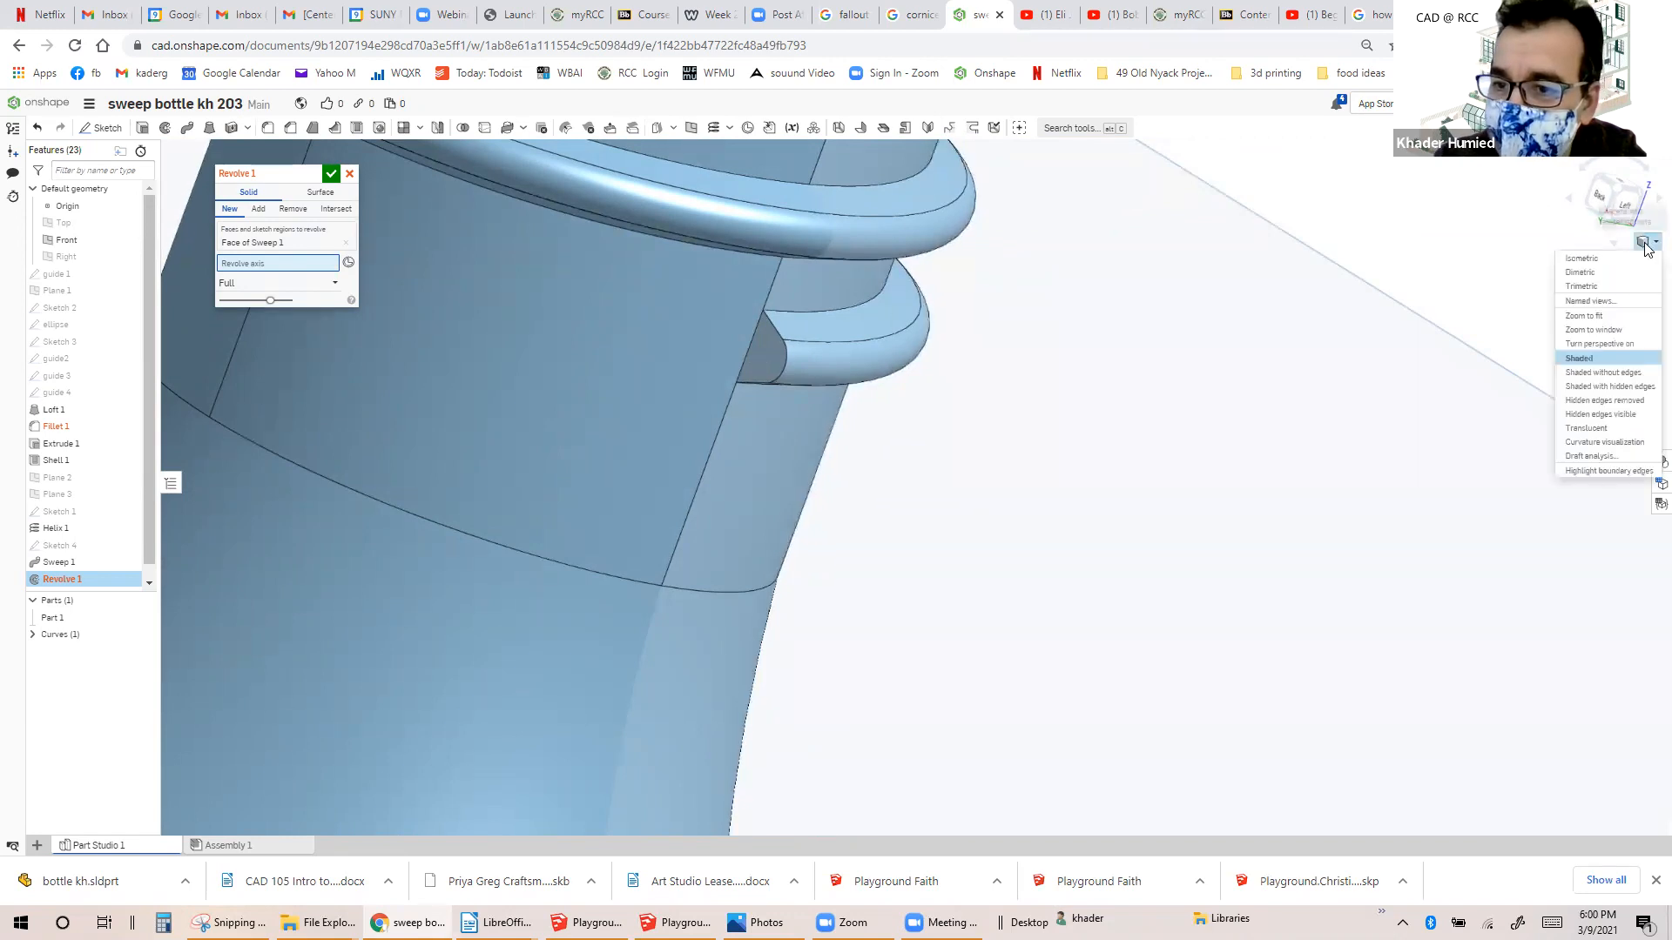
pyautogui.click(1600, 430)
pyautogui.scroll(5, 797, 353)
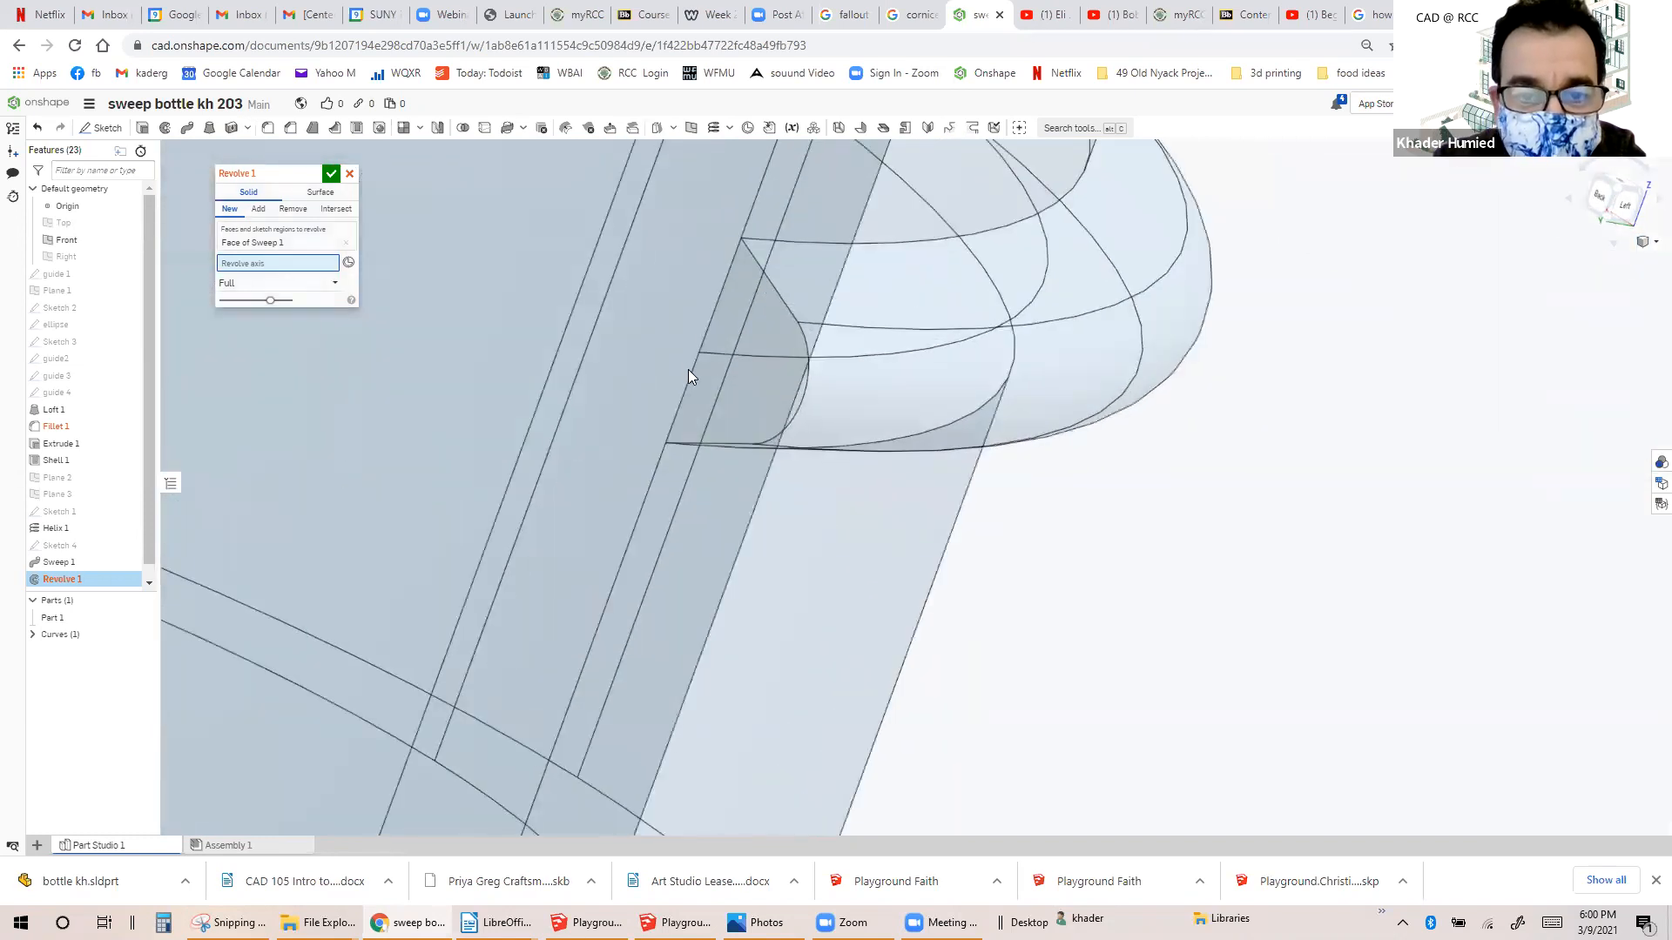
pyautogui.scroll(-3, 692, 376)
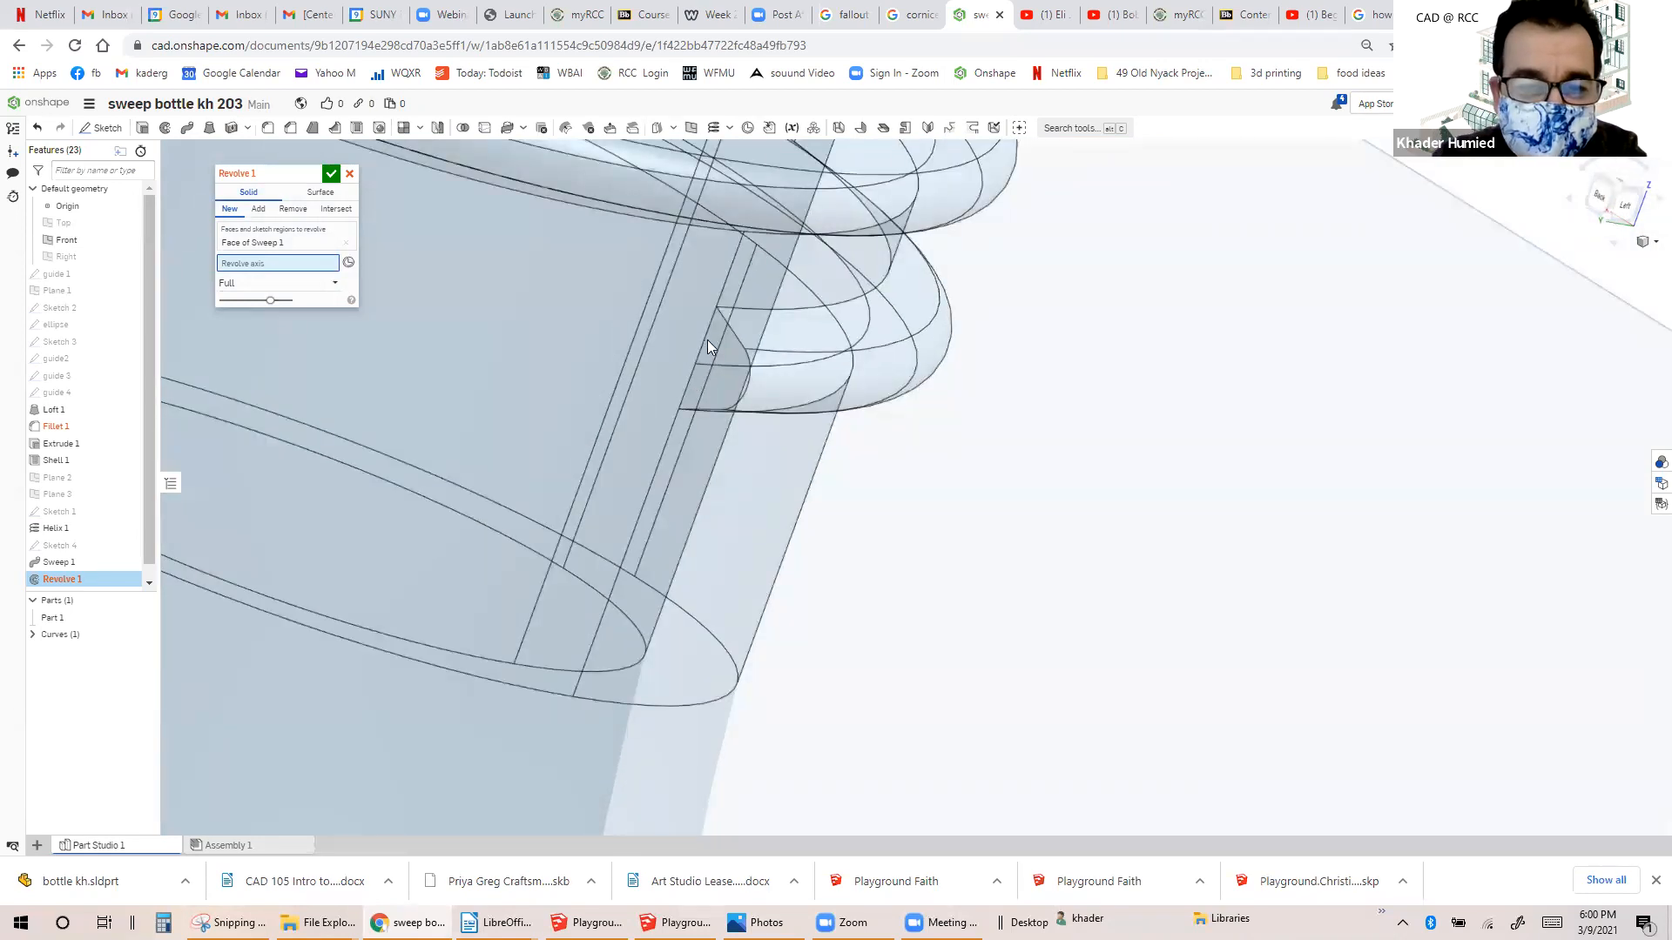
pyautogui.scroll(5, 702, 341)
pyautogui.moveTo(645, 347); pyautogui.dragTo(691, 370, button='right')
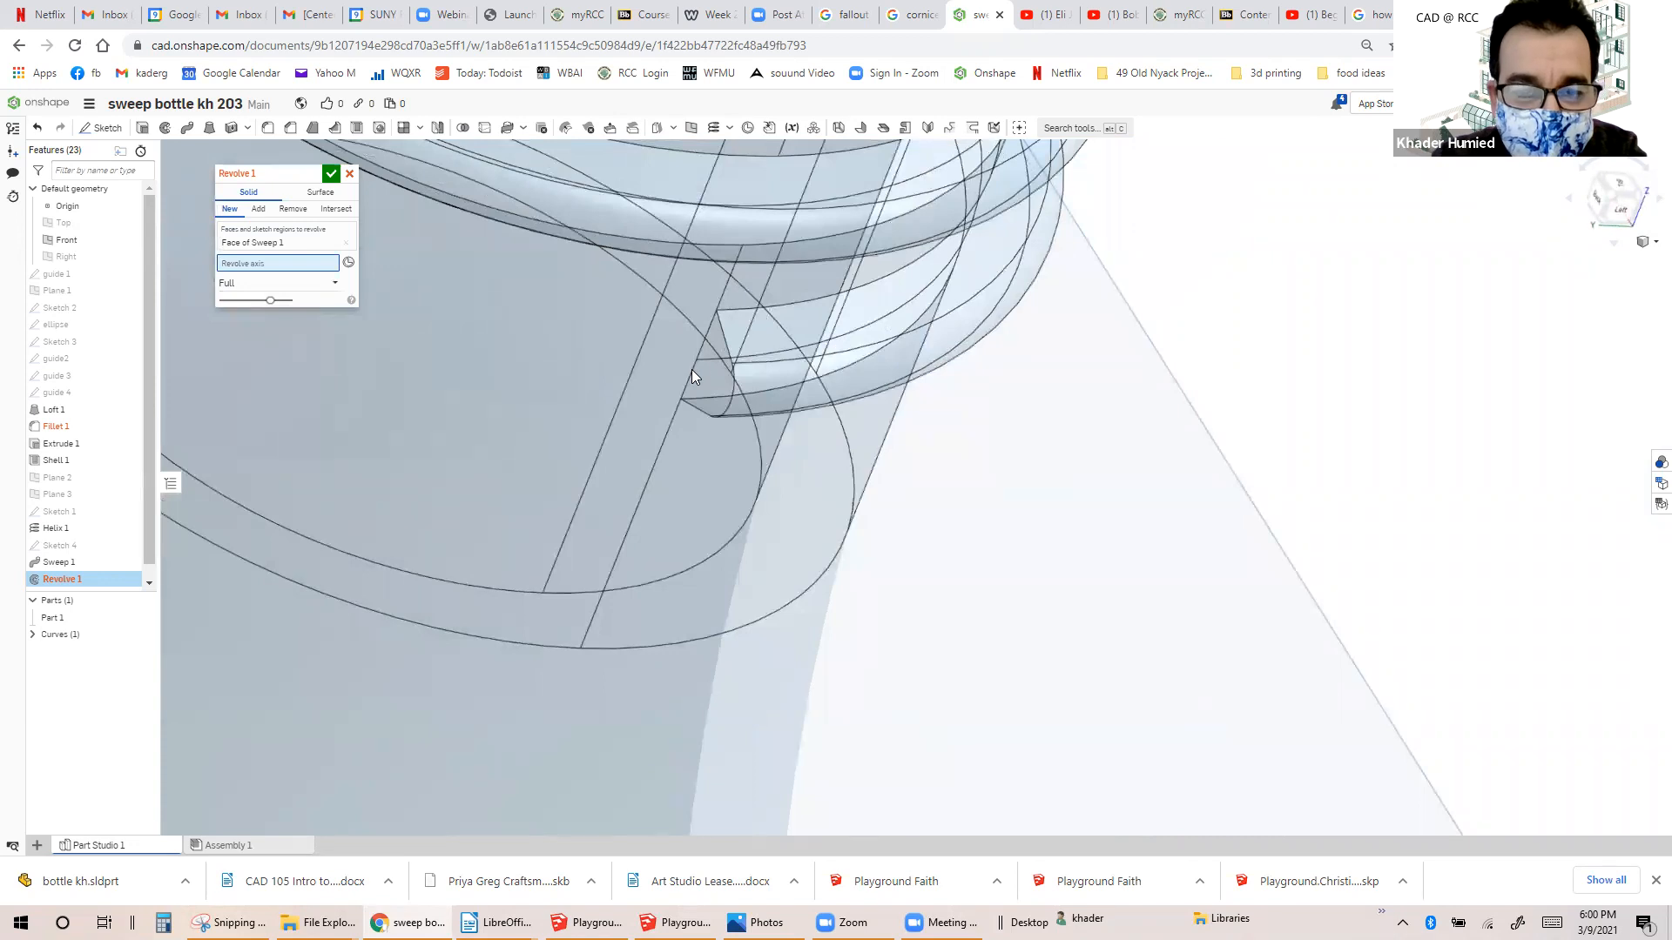
pyautogui.scroll(4, 710, 350)
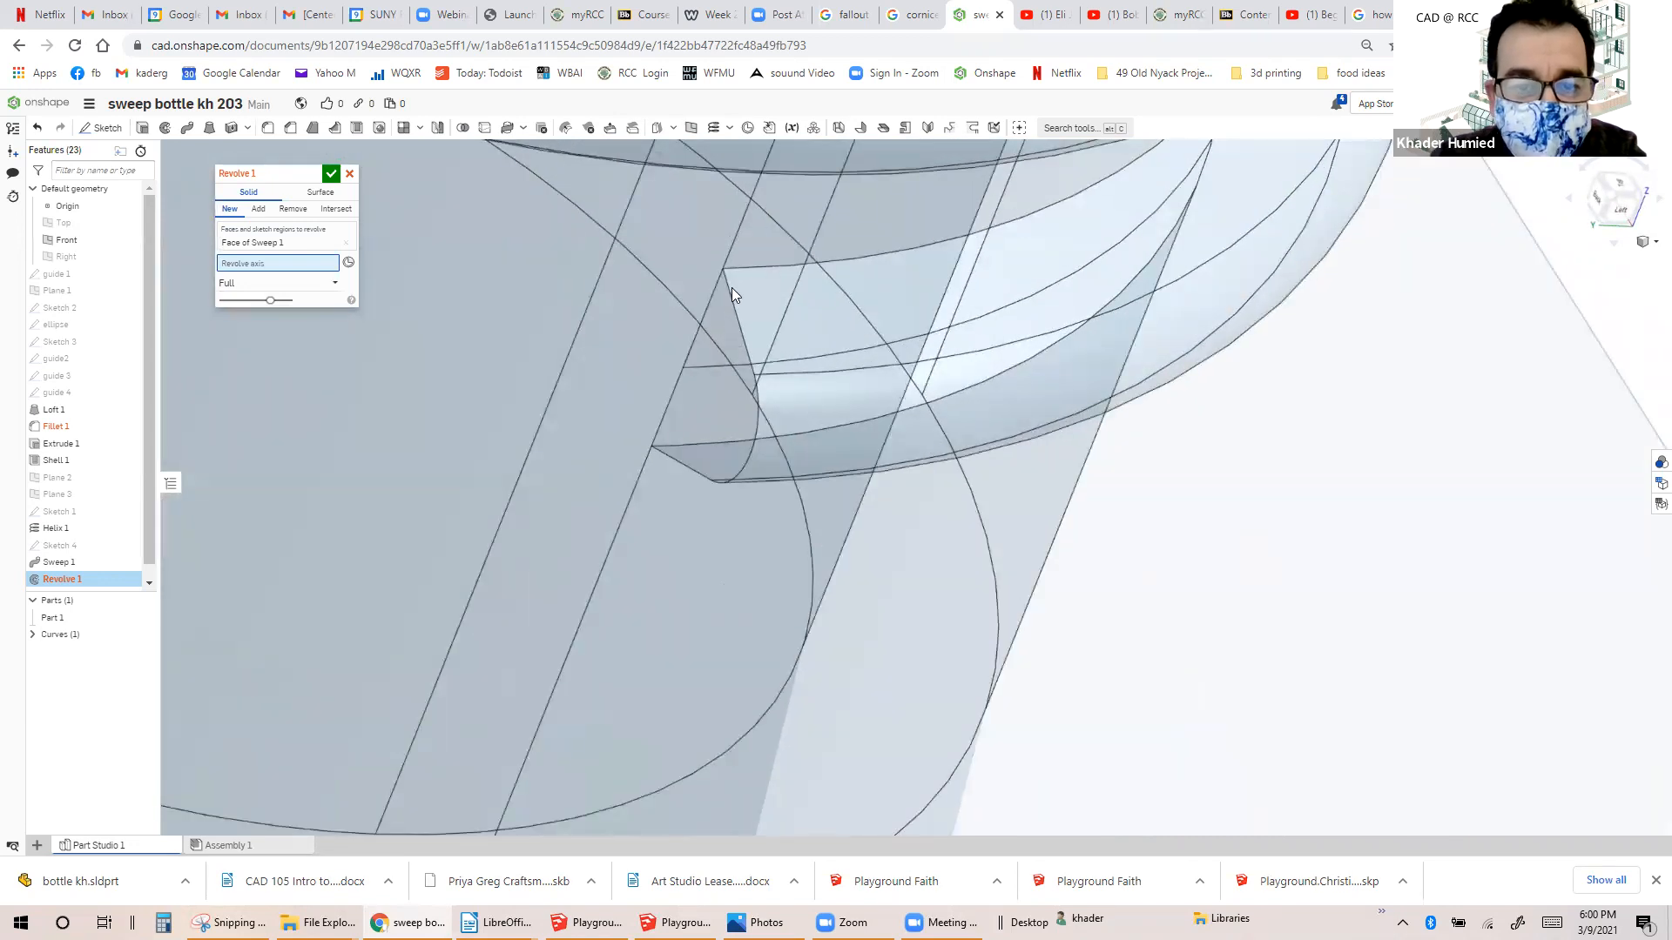
pyautogui.click(311, 248)
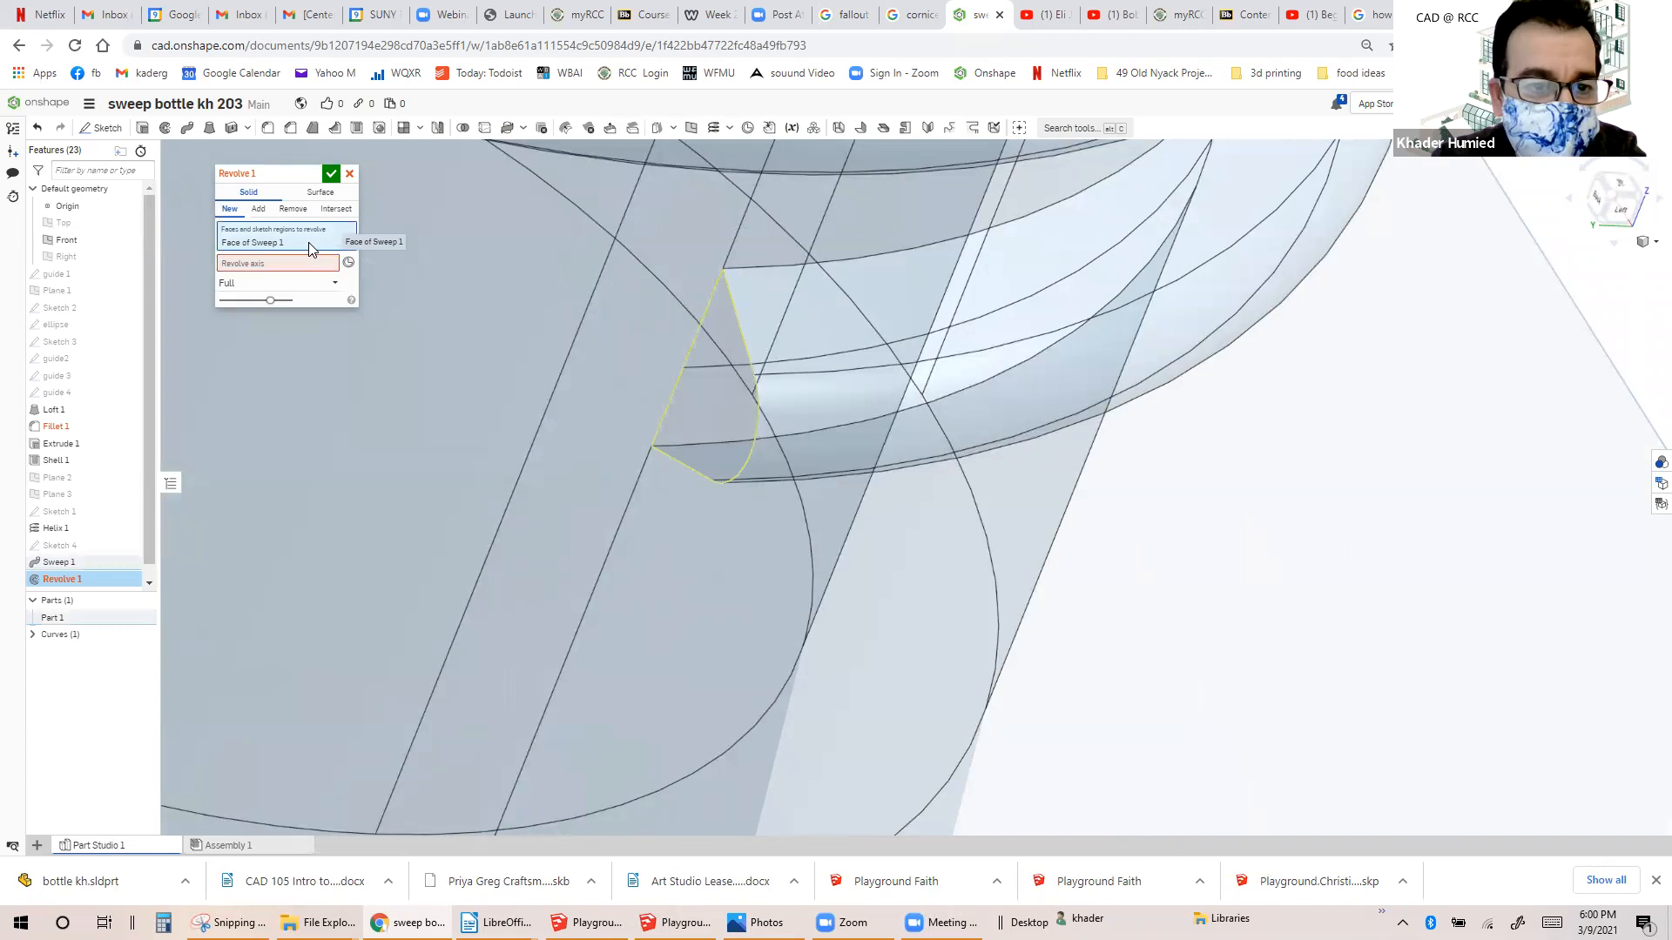
pyautogui.click(318, 271)
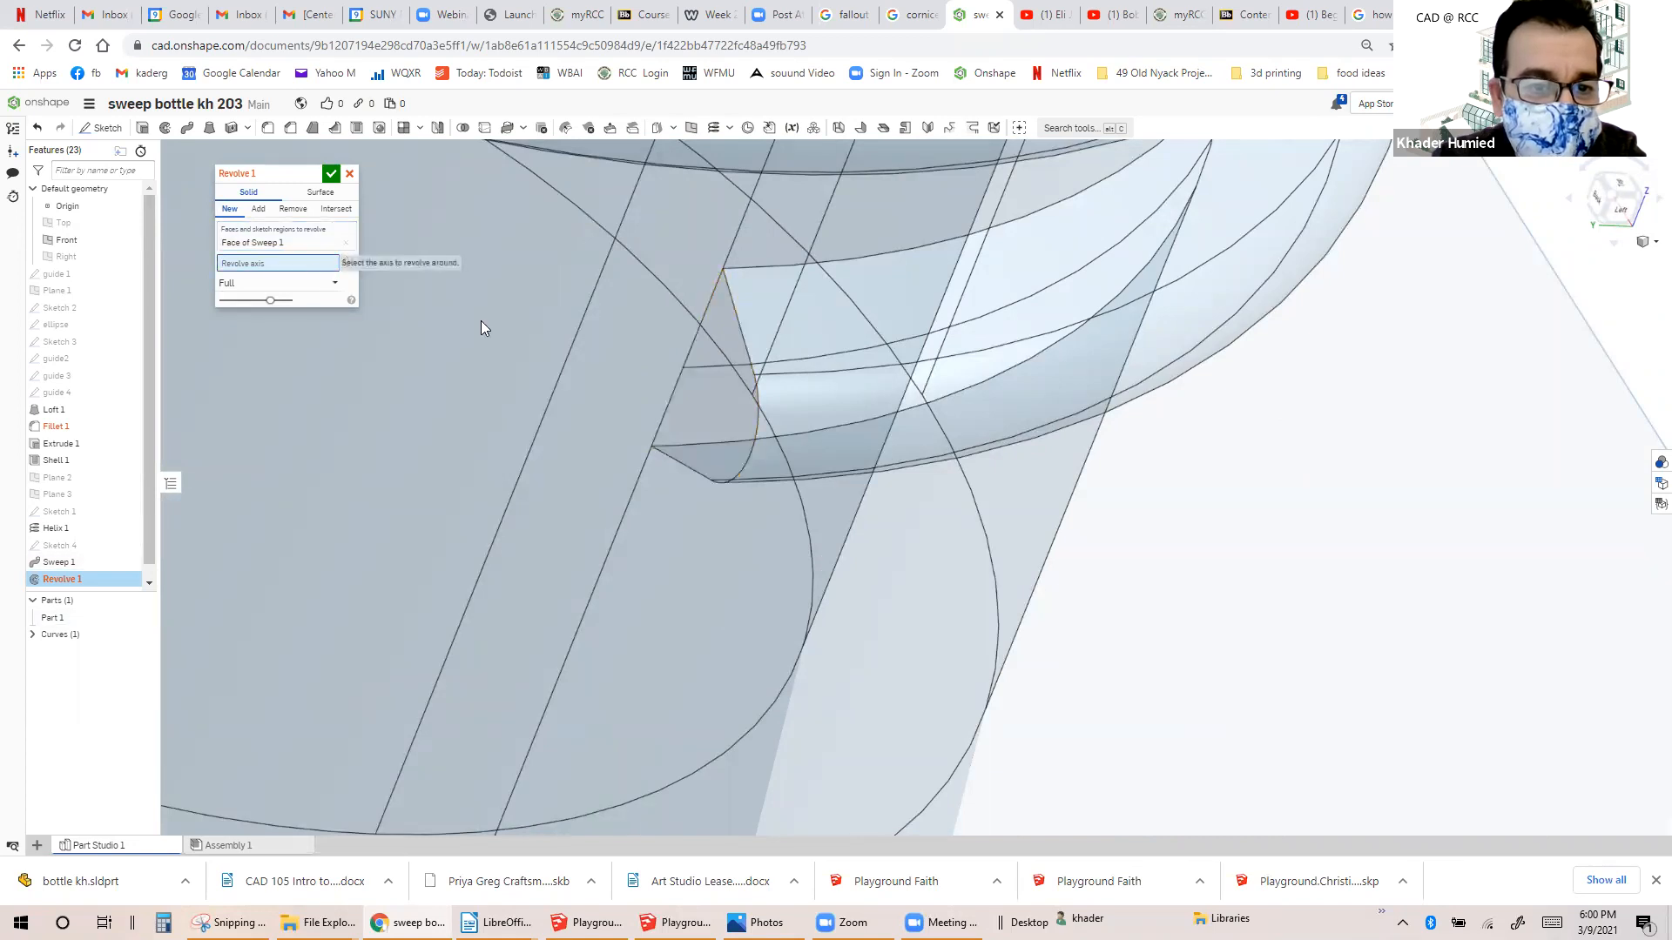
pyautogui.scroll(-2, 679, 386)
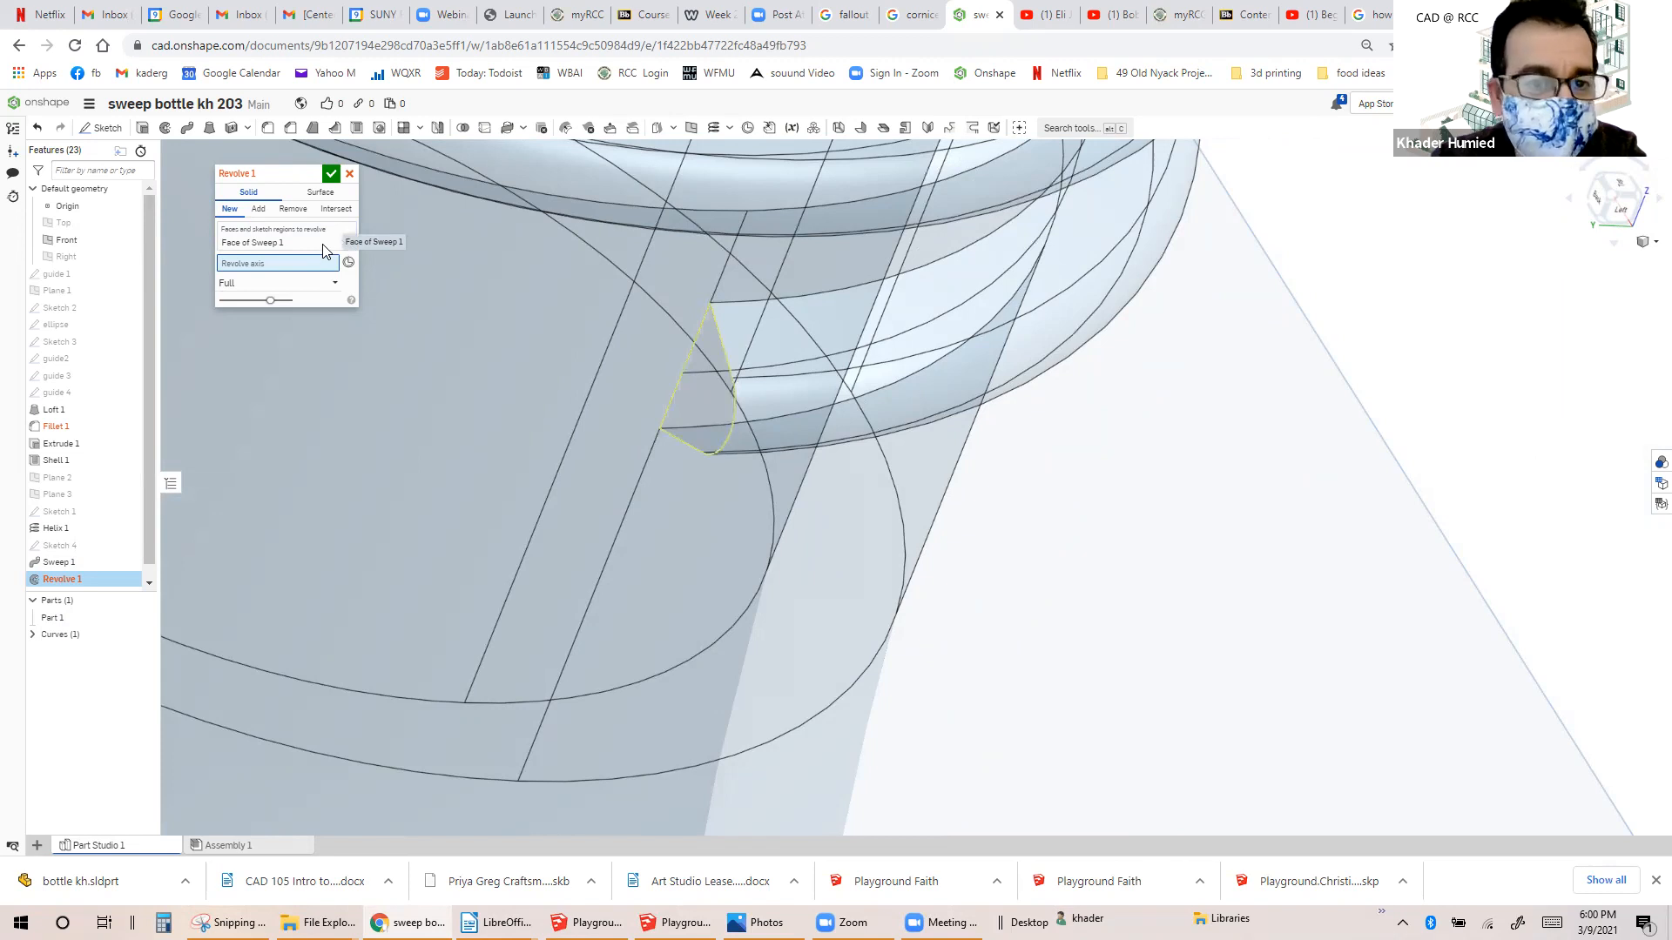
# Try a one-direction revolve of the thread's end face as a new solid and abandon the feature.
pyautogui.click(258, 209)
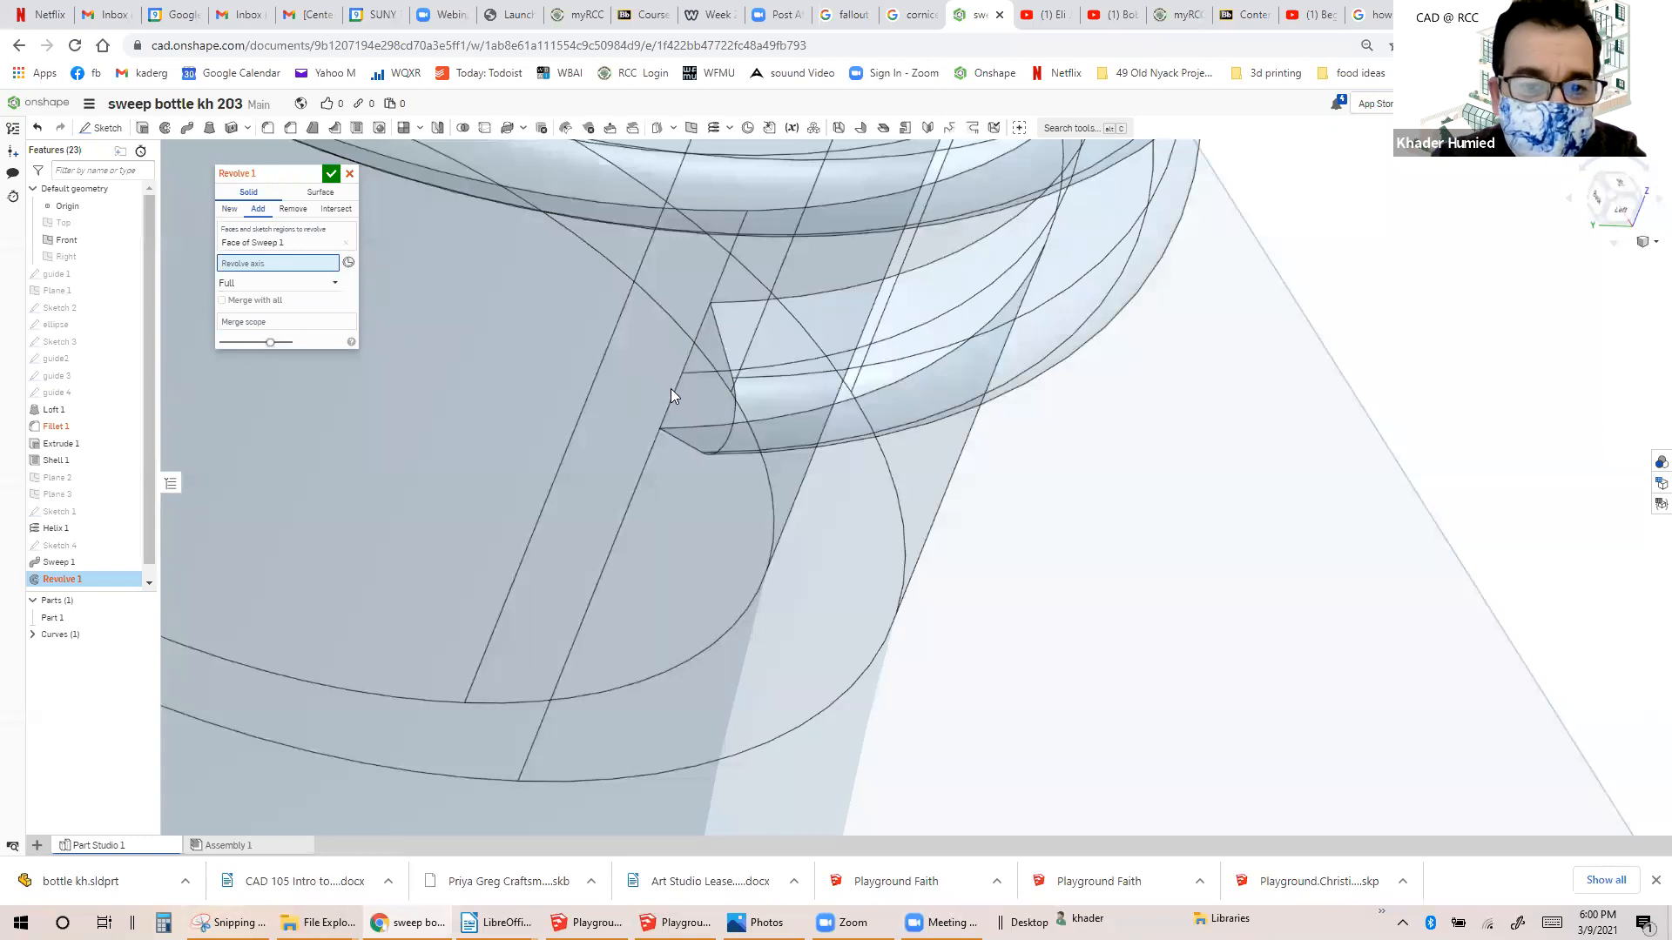
pyautogui.click(229, 210)
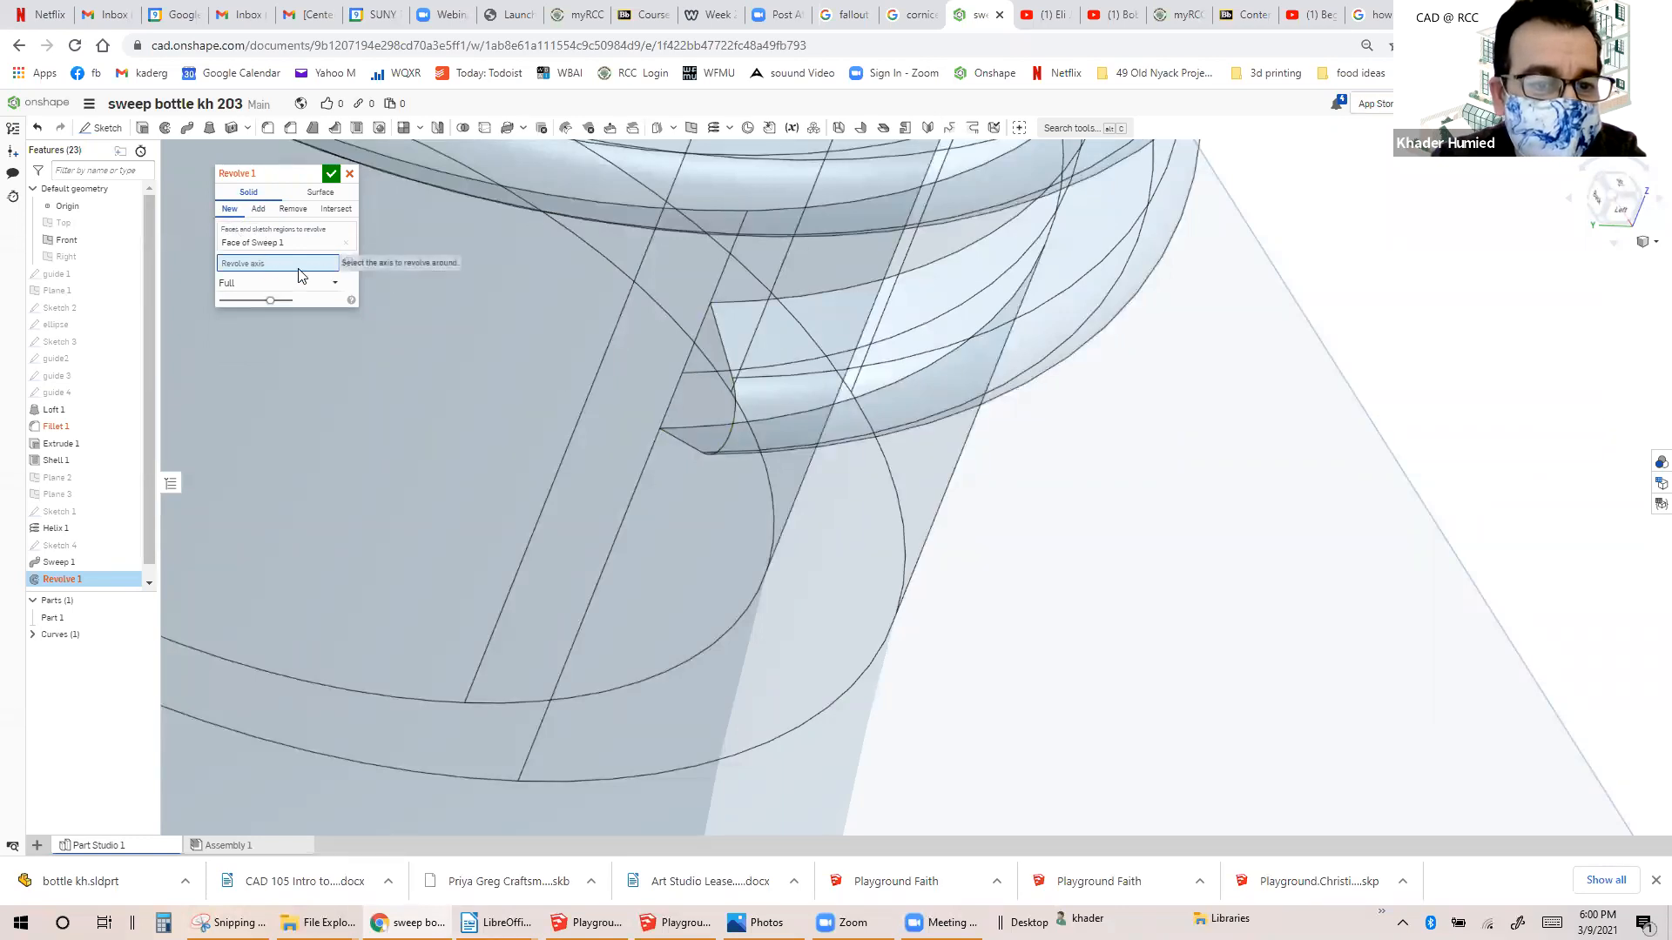
pyautogui.click(329, 286)
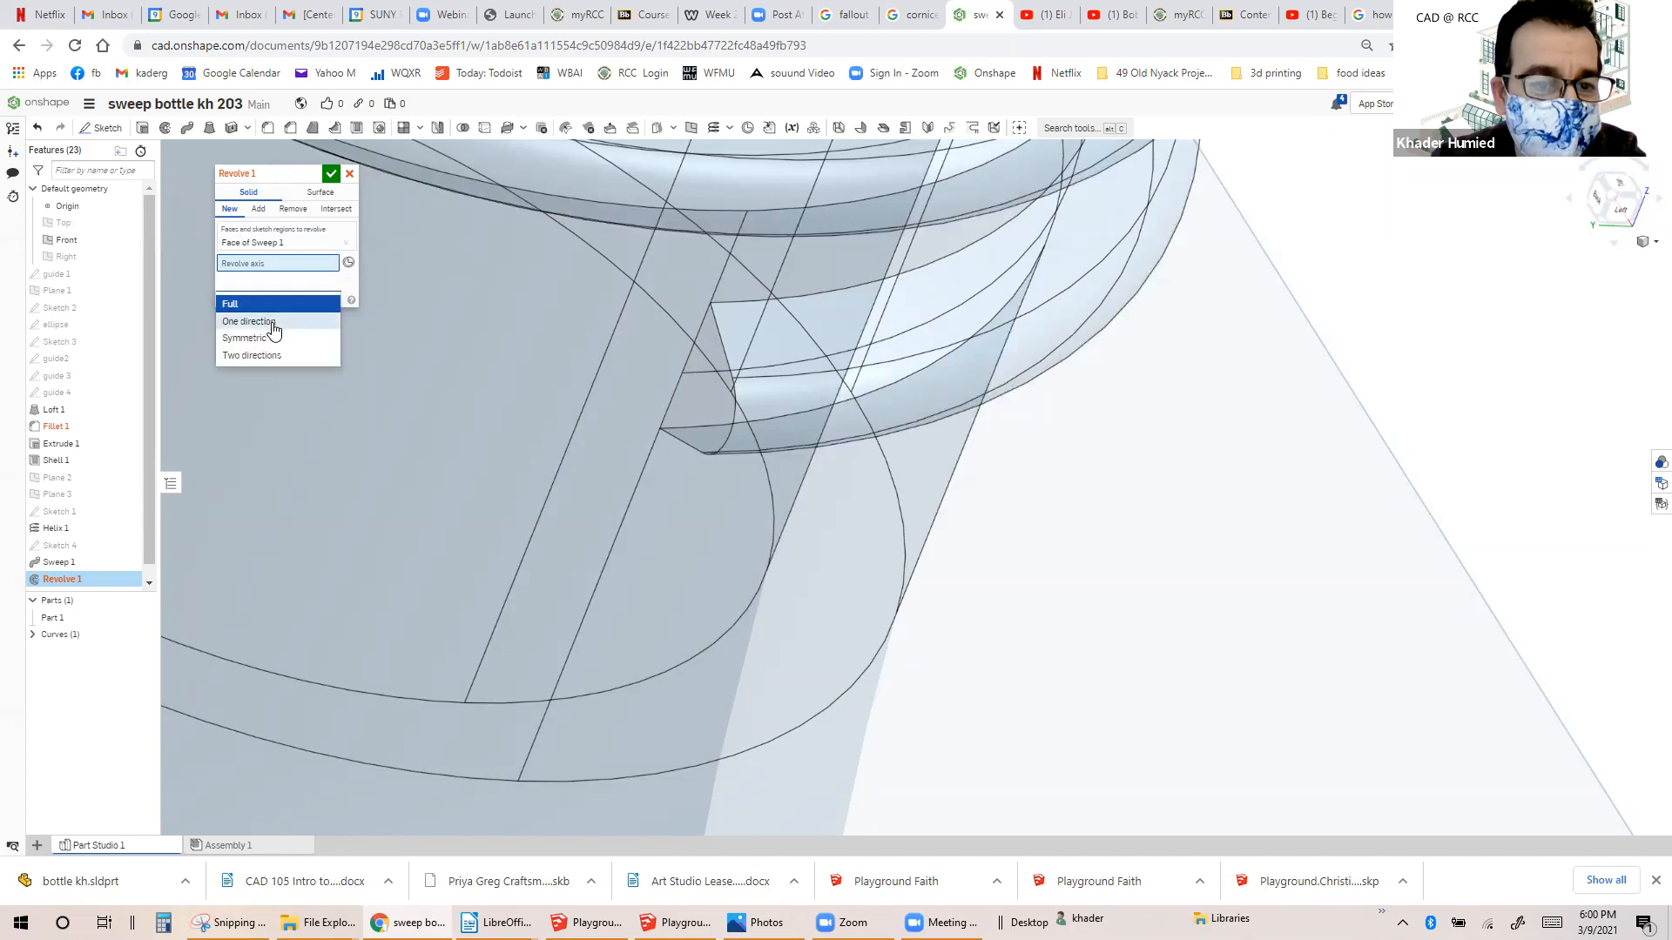
pyautogui.click(261, 323)
pyautogui.click(315, 304)
pyautogui.click(318, 304)
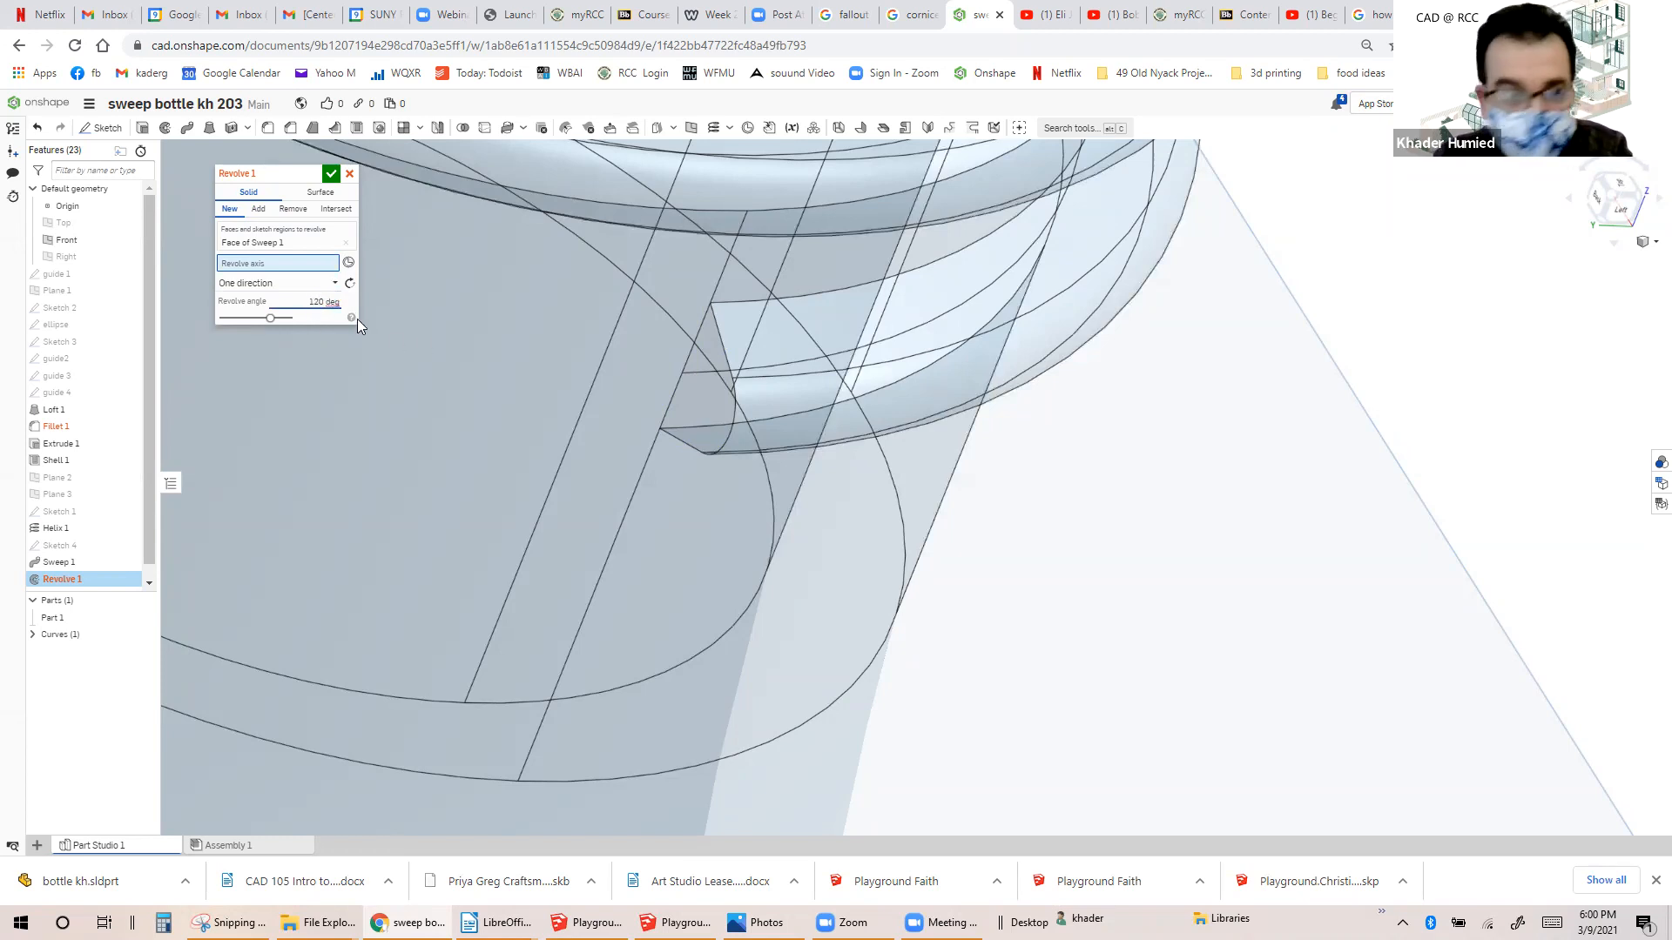
pyautogui.press('Delete')
pyautogui.press('Return')
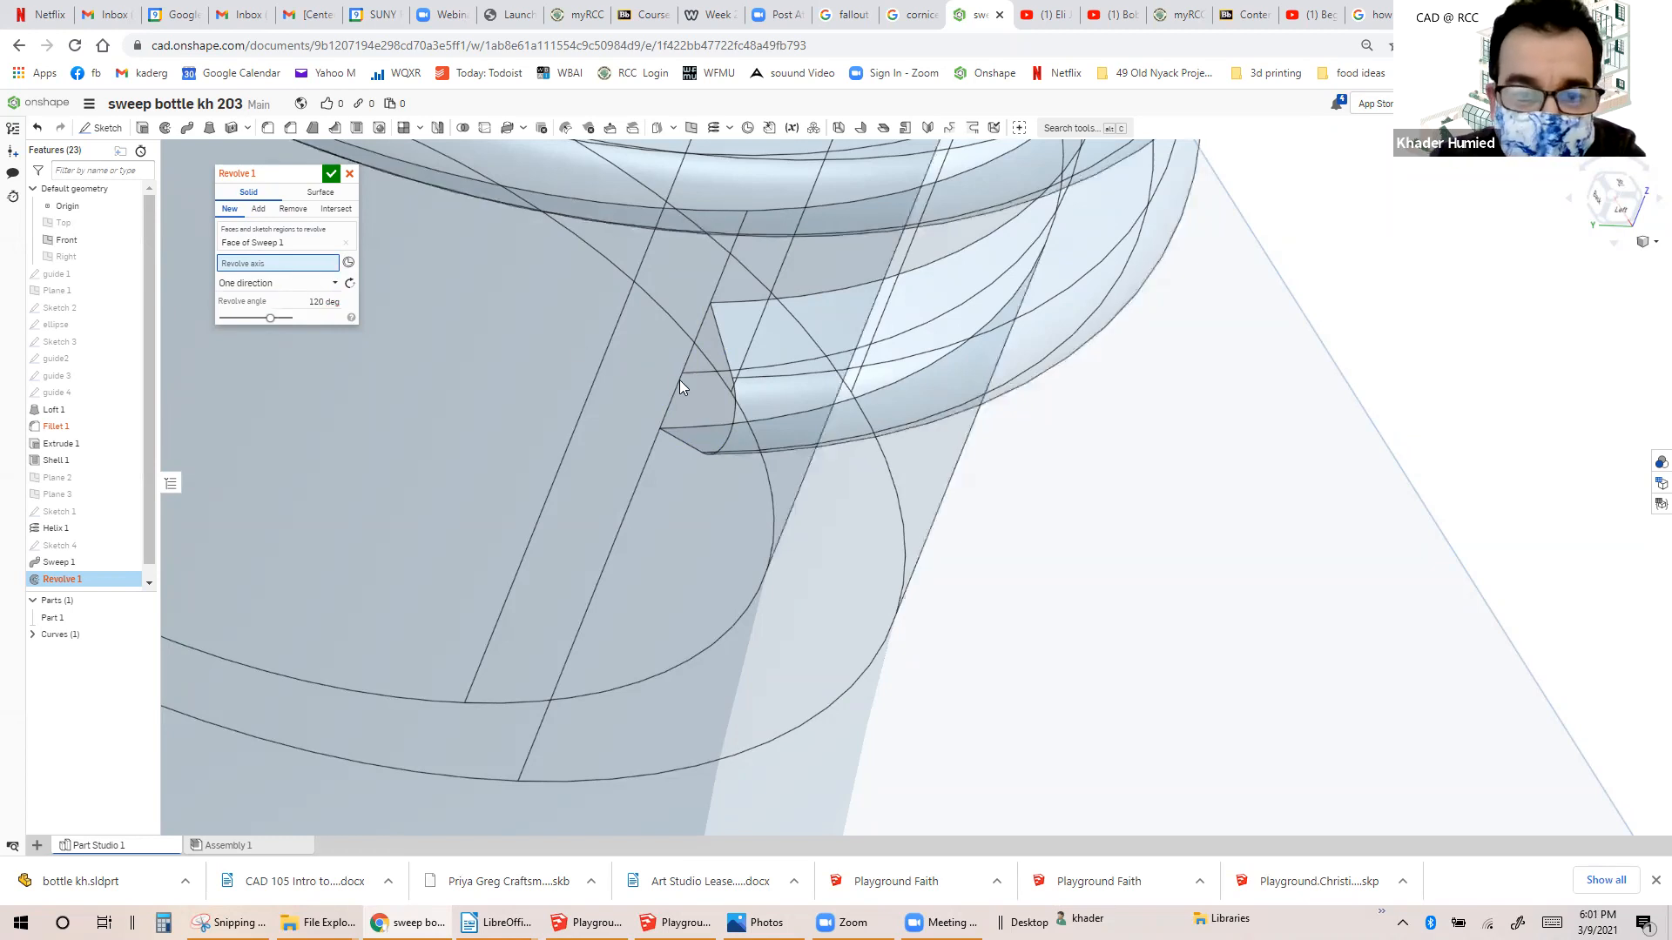
pyautogui.scroll(-5, 687, 376)
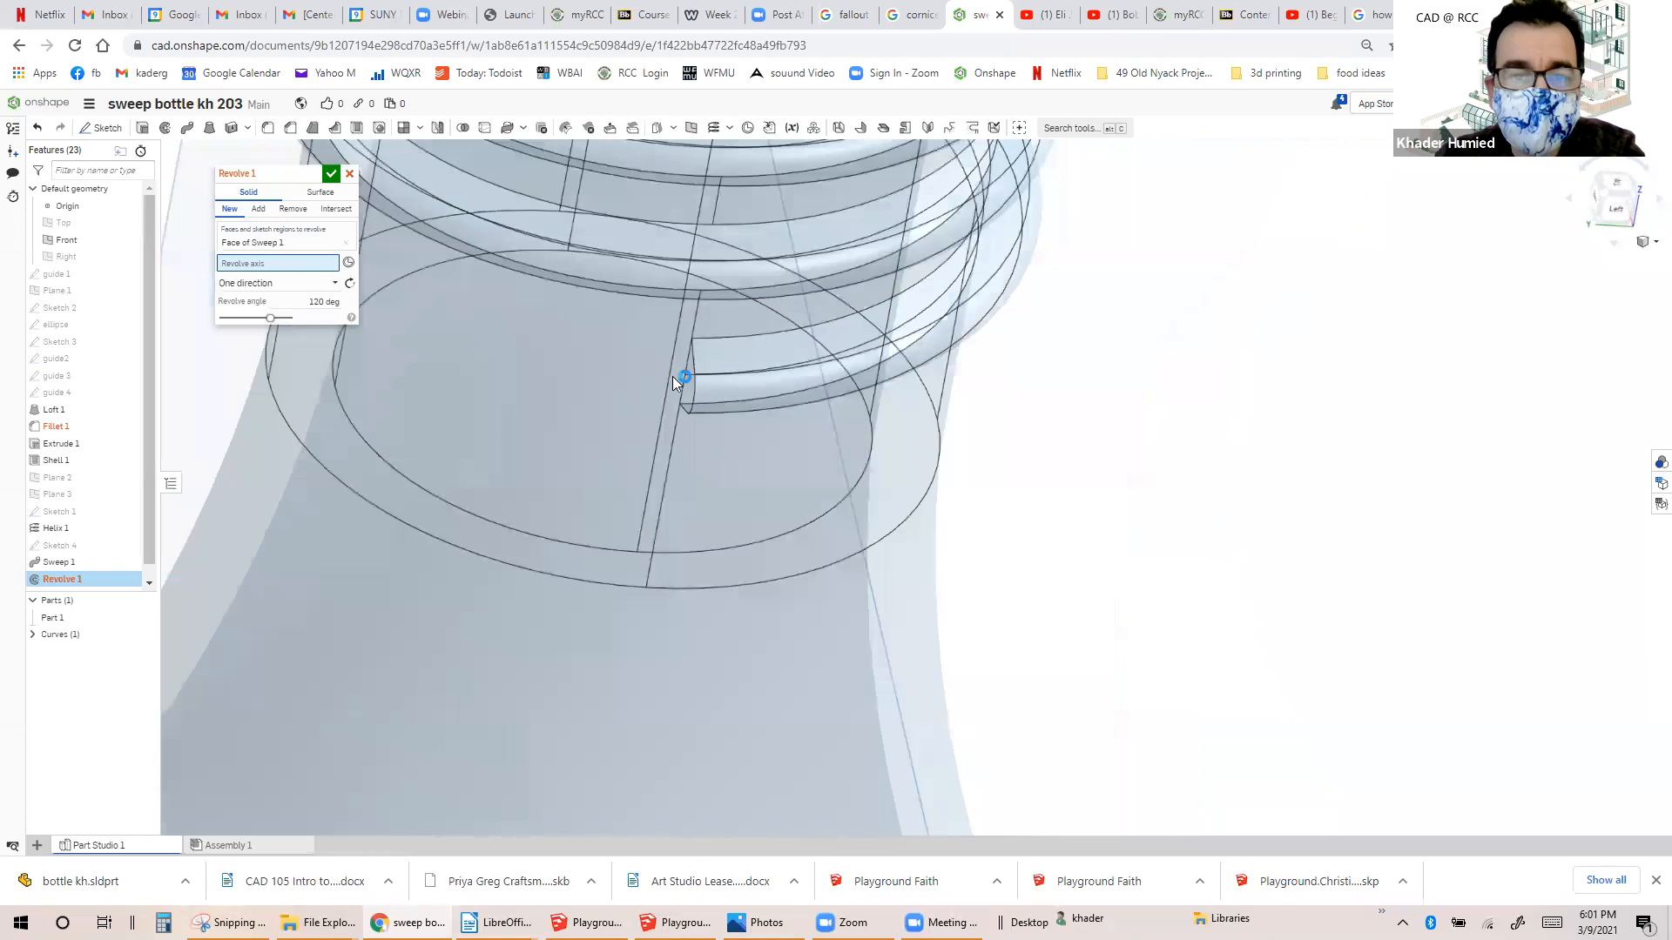
pyautogui.scroll(-3, 672, 376)
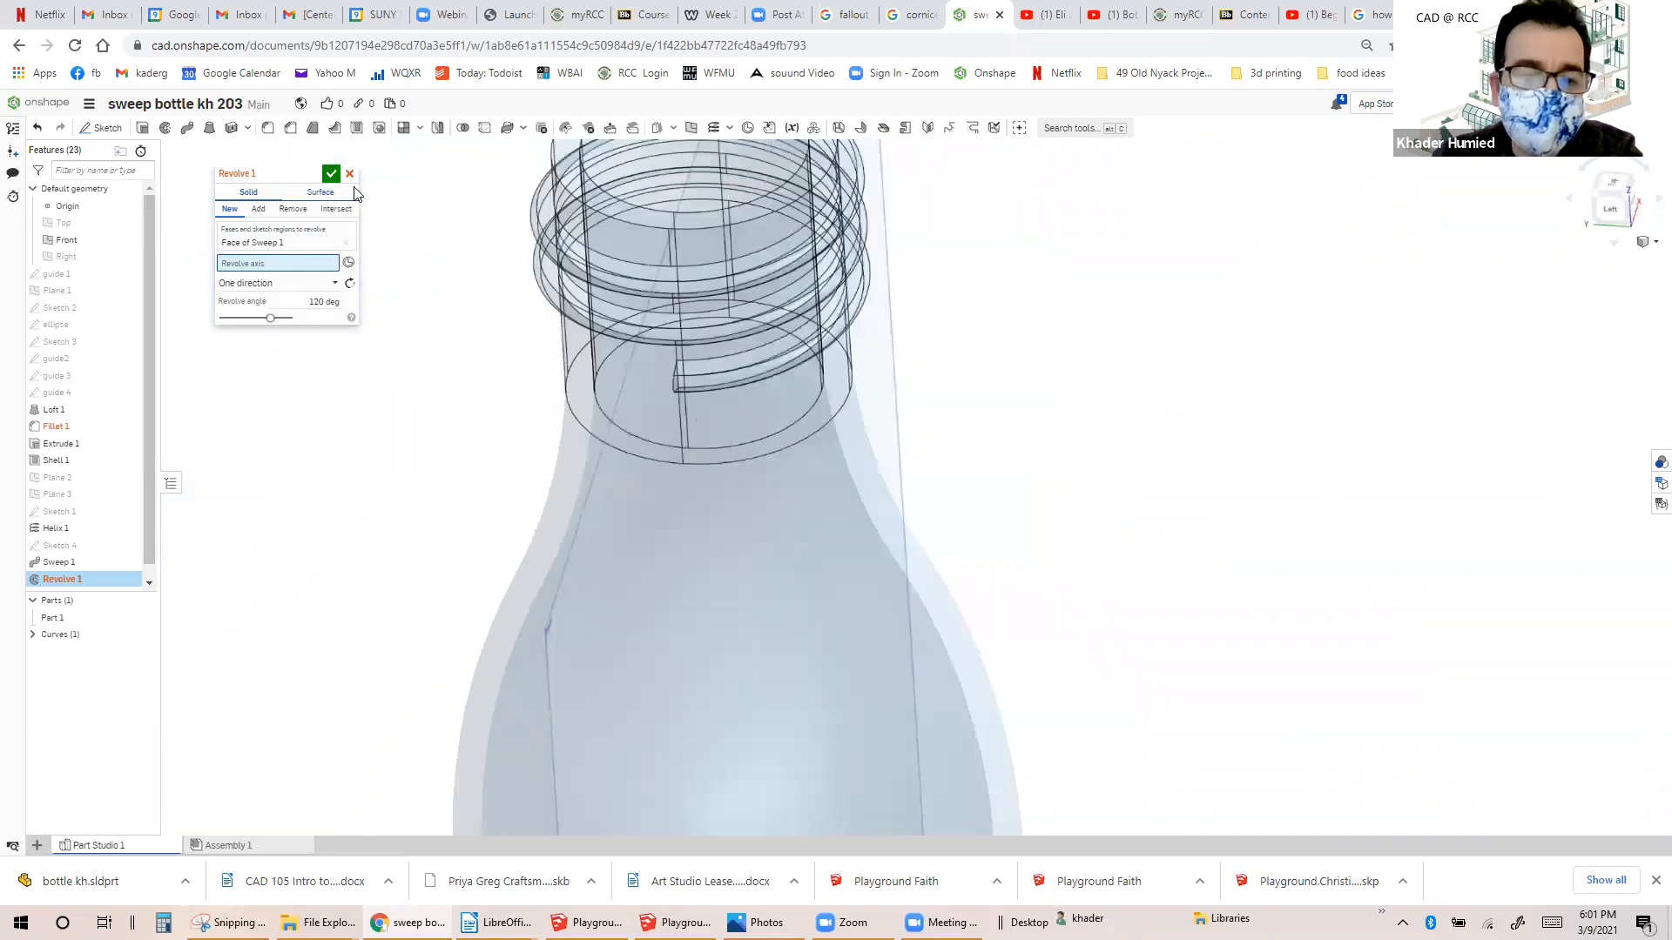
pyautogui.click(349, 173)
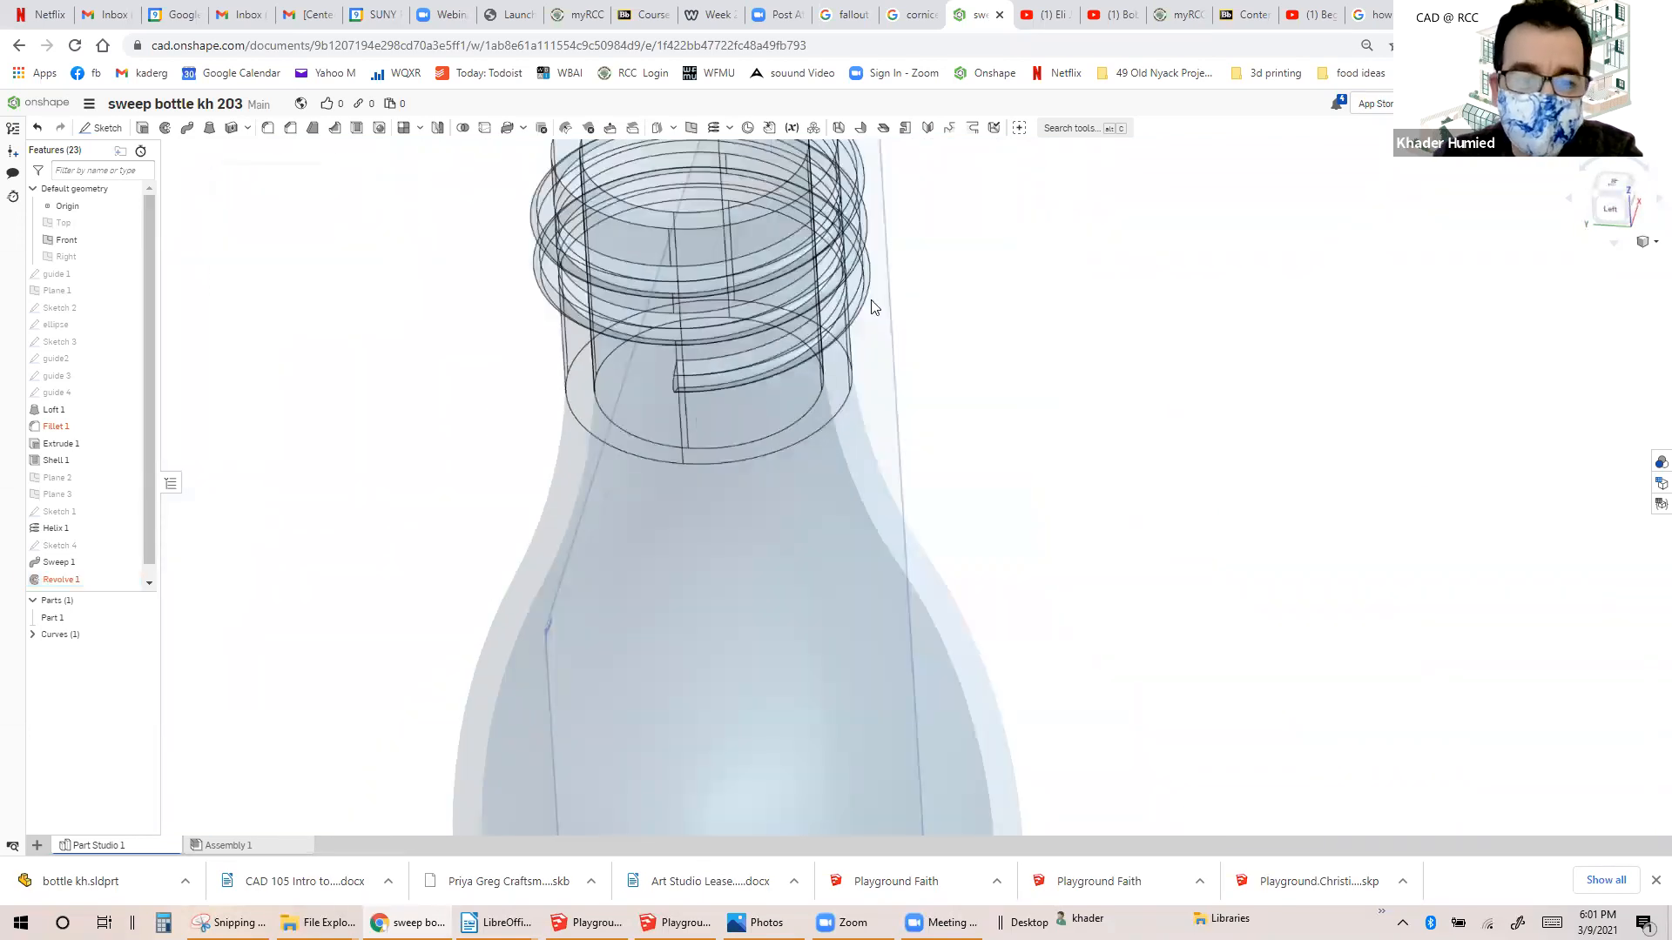
# Set the display of the bottle back to shaded with visible edges.
pyautogui.click(1644, 248)
pyautogui.click(1586, 376)
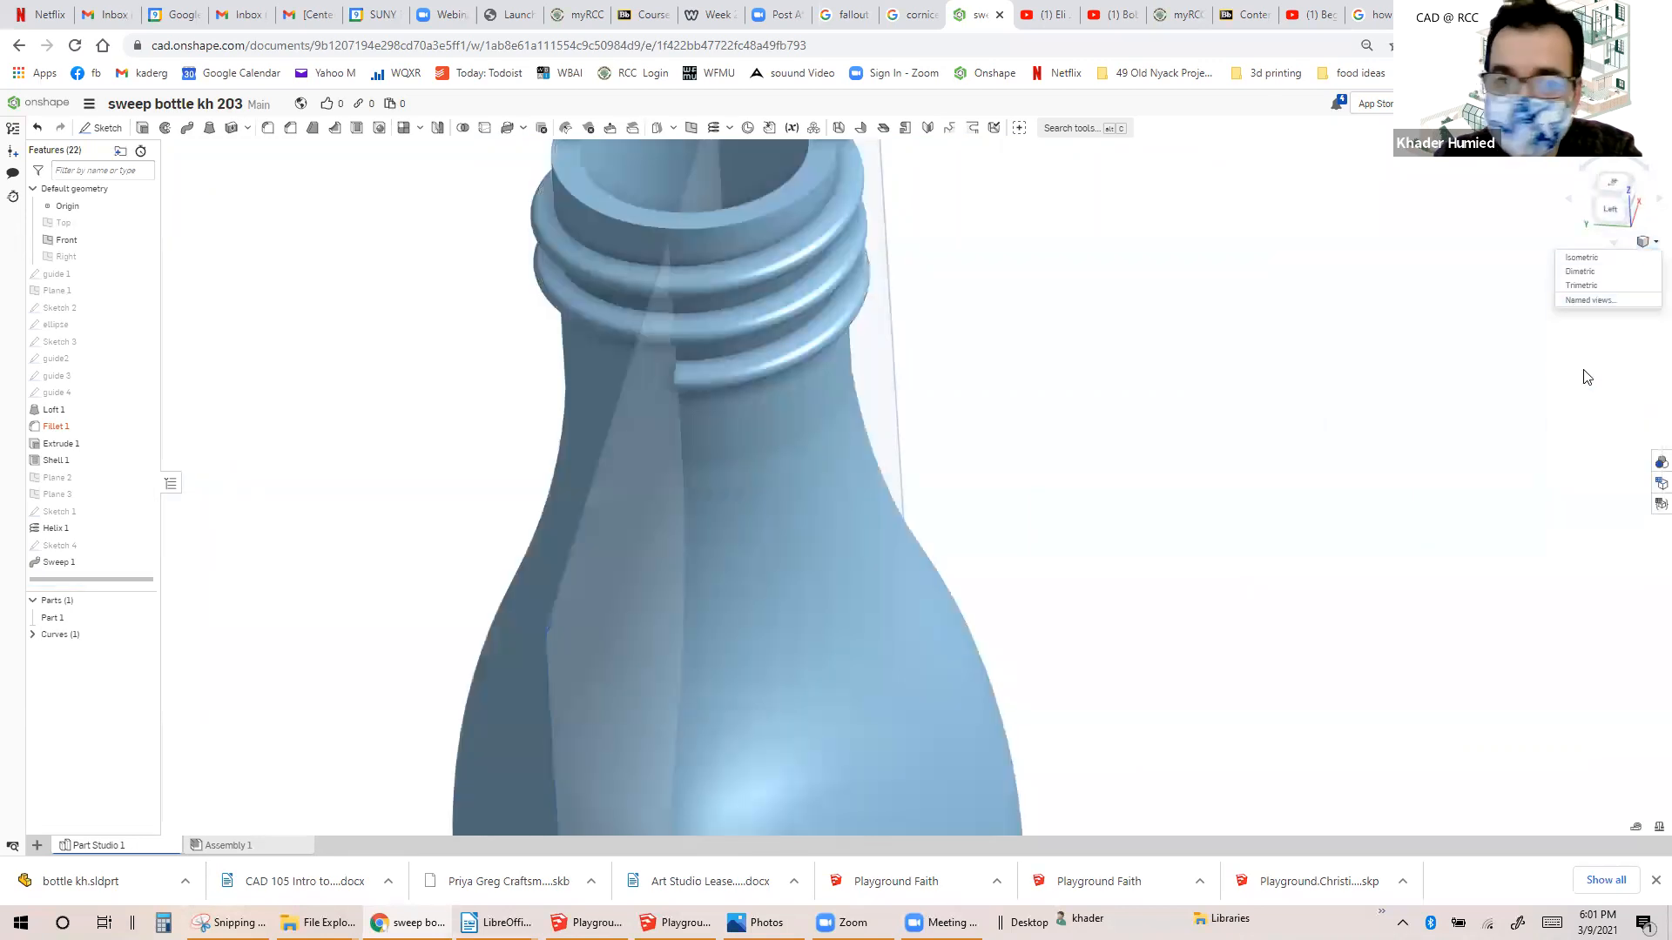
pyautogui.click(1645, 243)
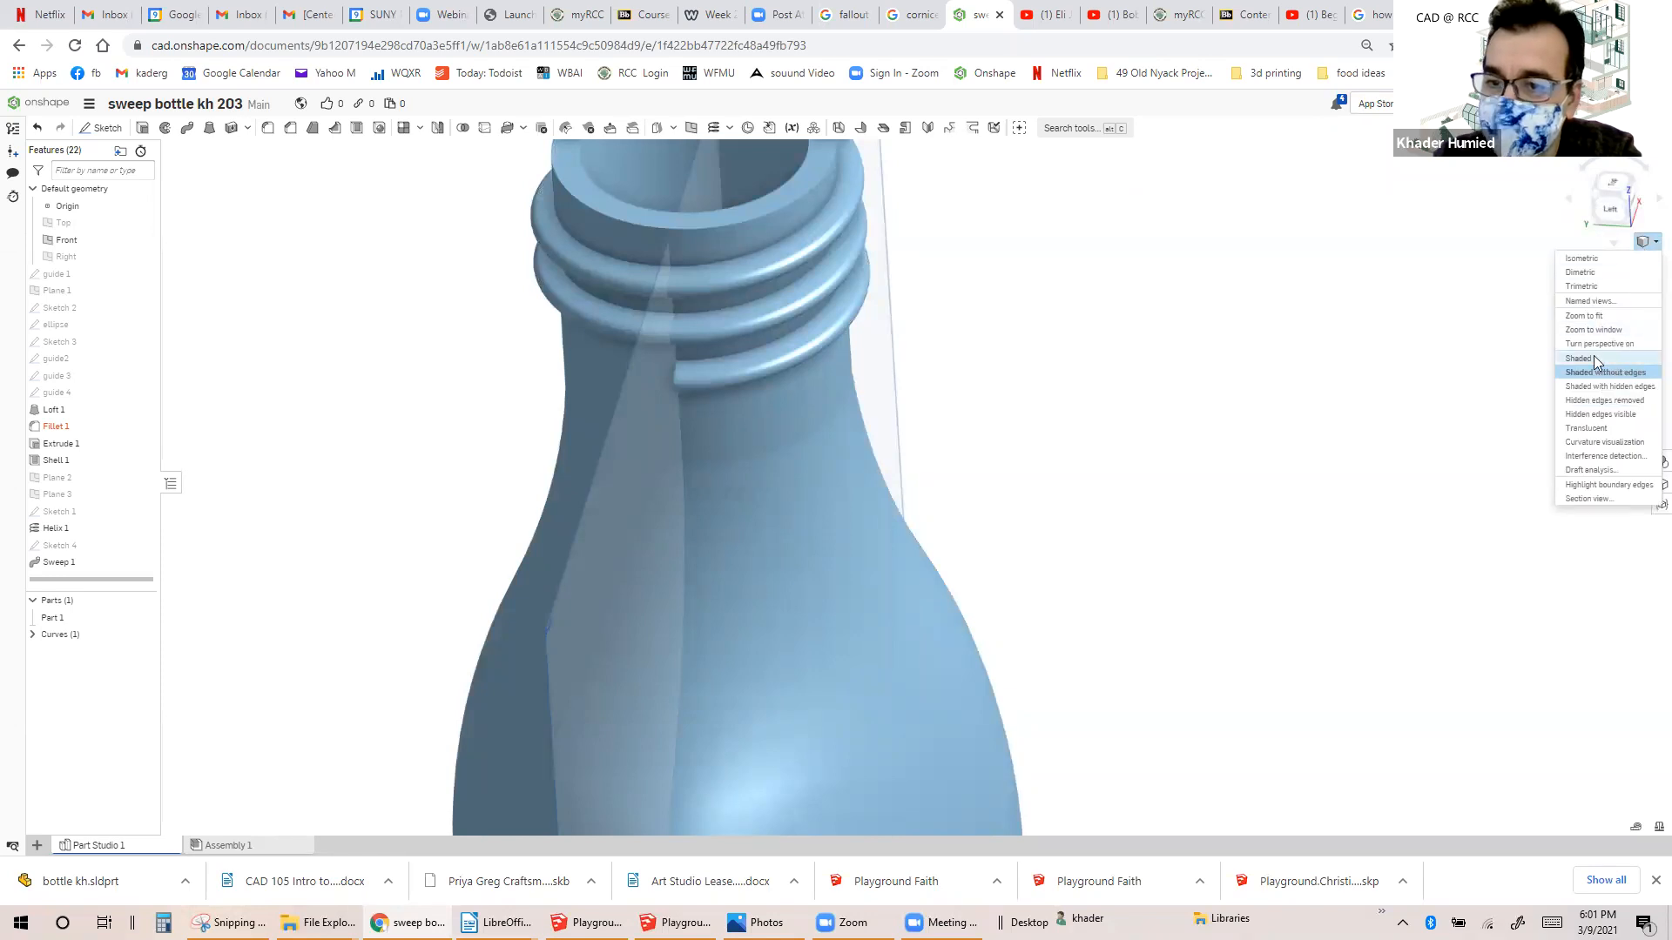
pyautogui.click(1598, 358)
# Try again to revolve the thread's flat end face near the bottle mouth, cancelling without an axis.
pyautogui.moveTo(1036, 311); pyautogui.dragTo(813, 246, button='right')
pyautogui.scroll(2, 816, 247)
pyautogui.scroll(3, 818, 249)
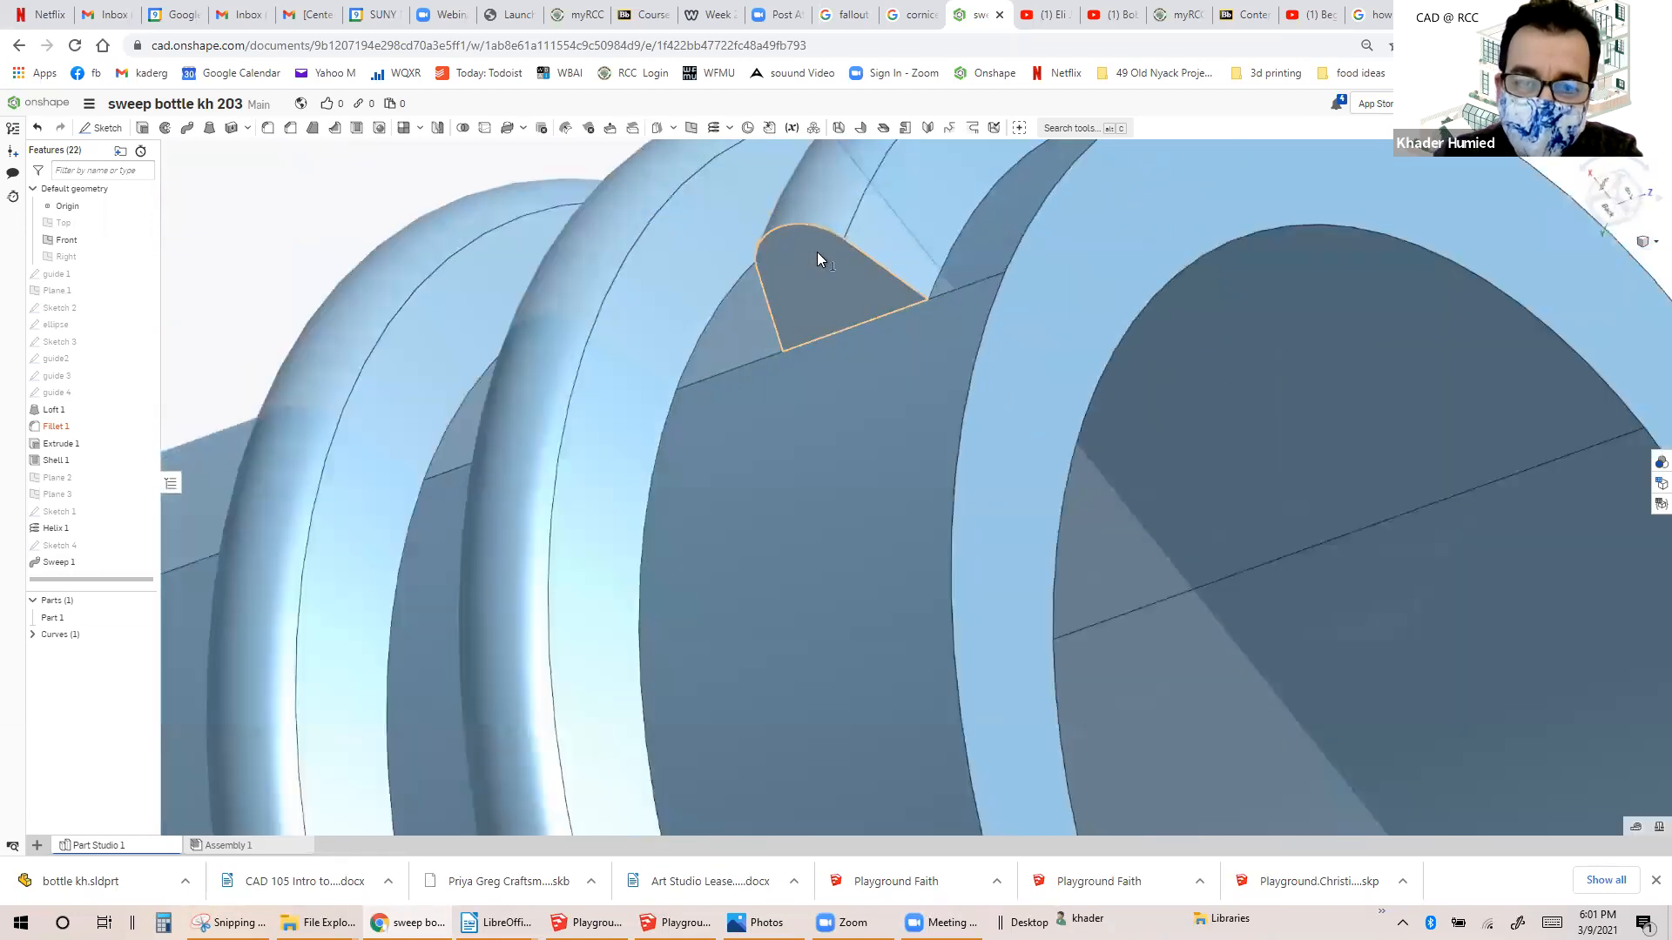
pyautogui.click(781, 253)
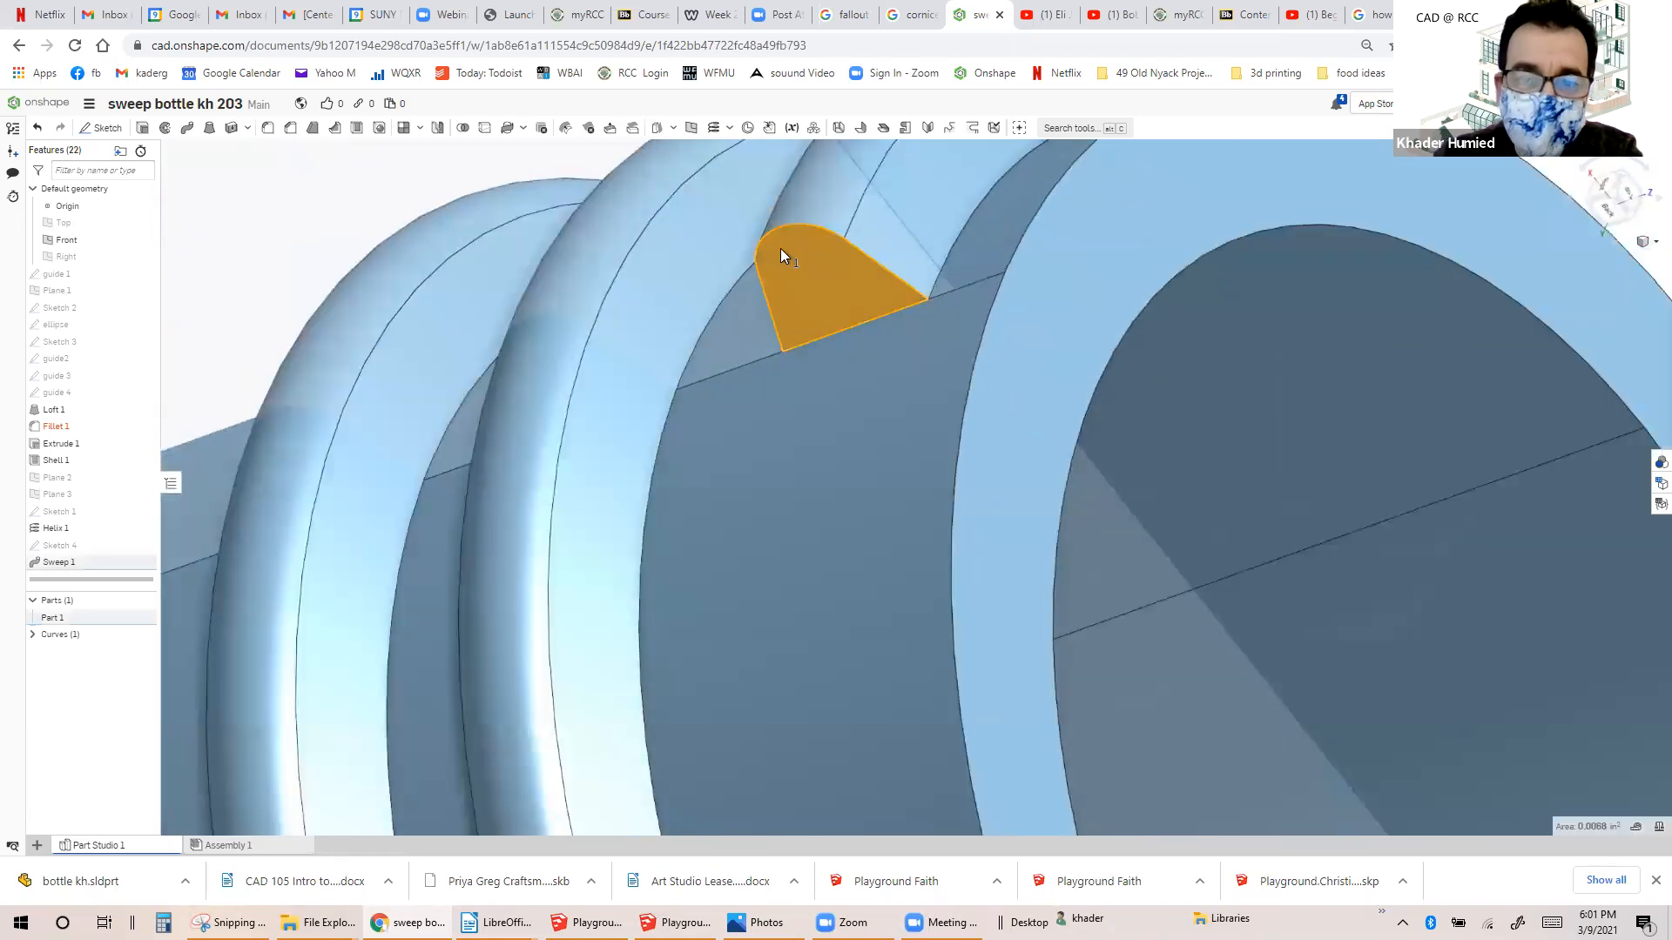
pyautogui.click(165, 129)
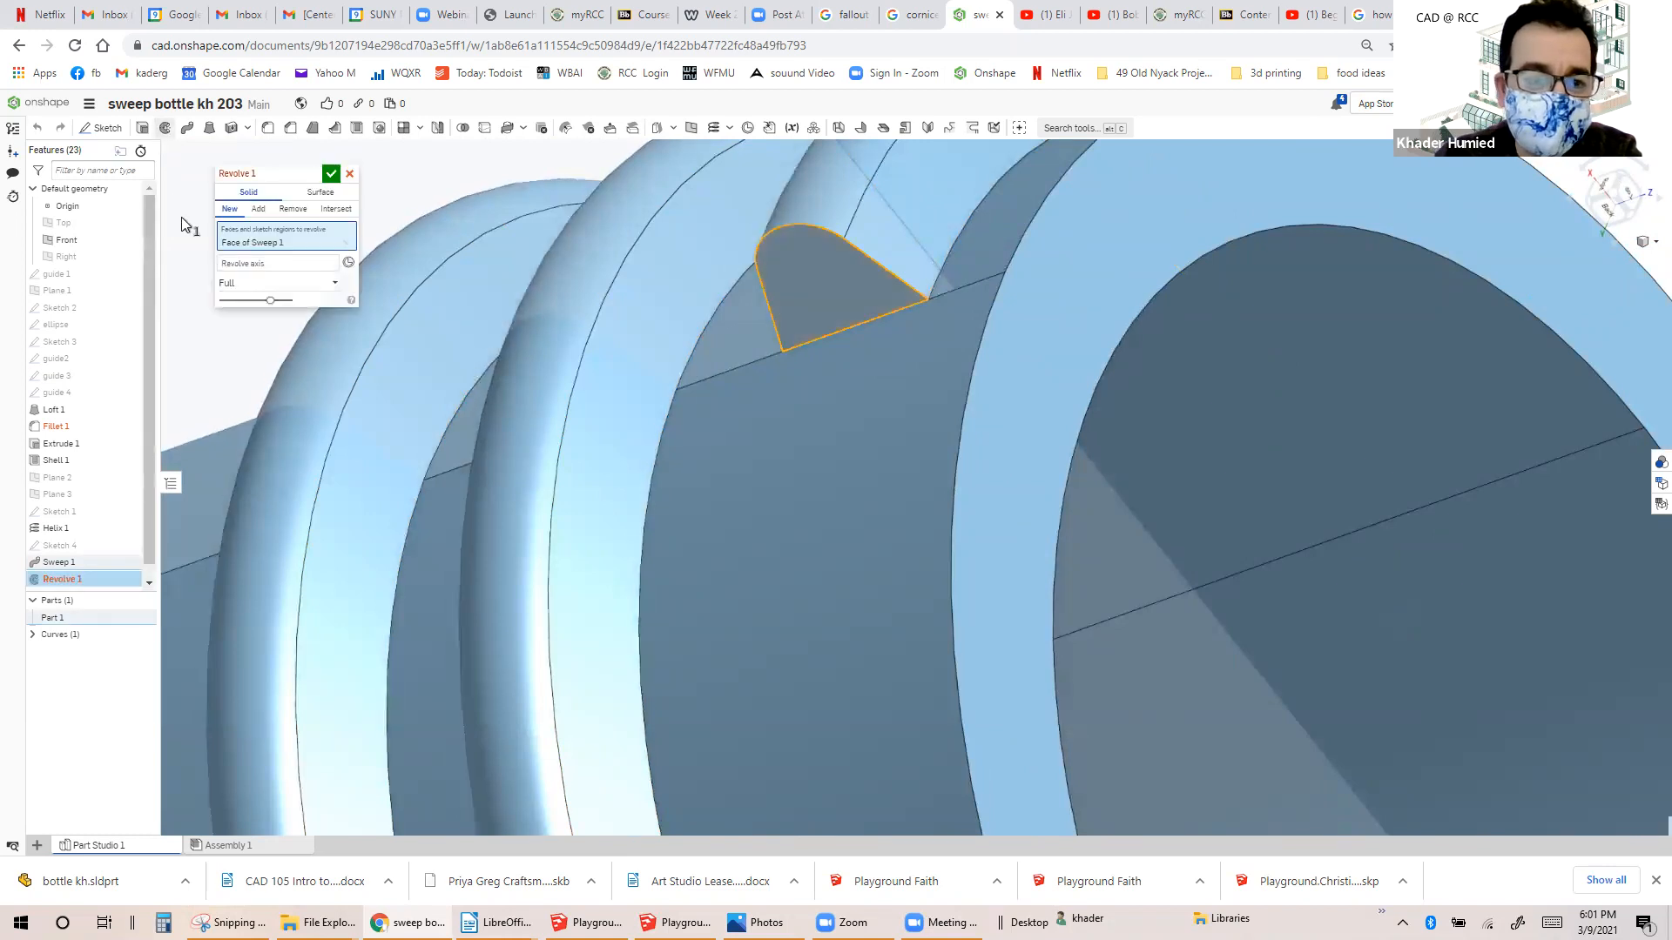
pyautogui.click(268, 264)
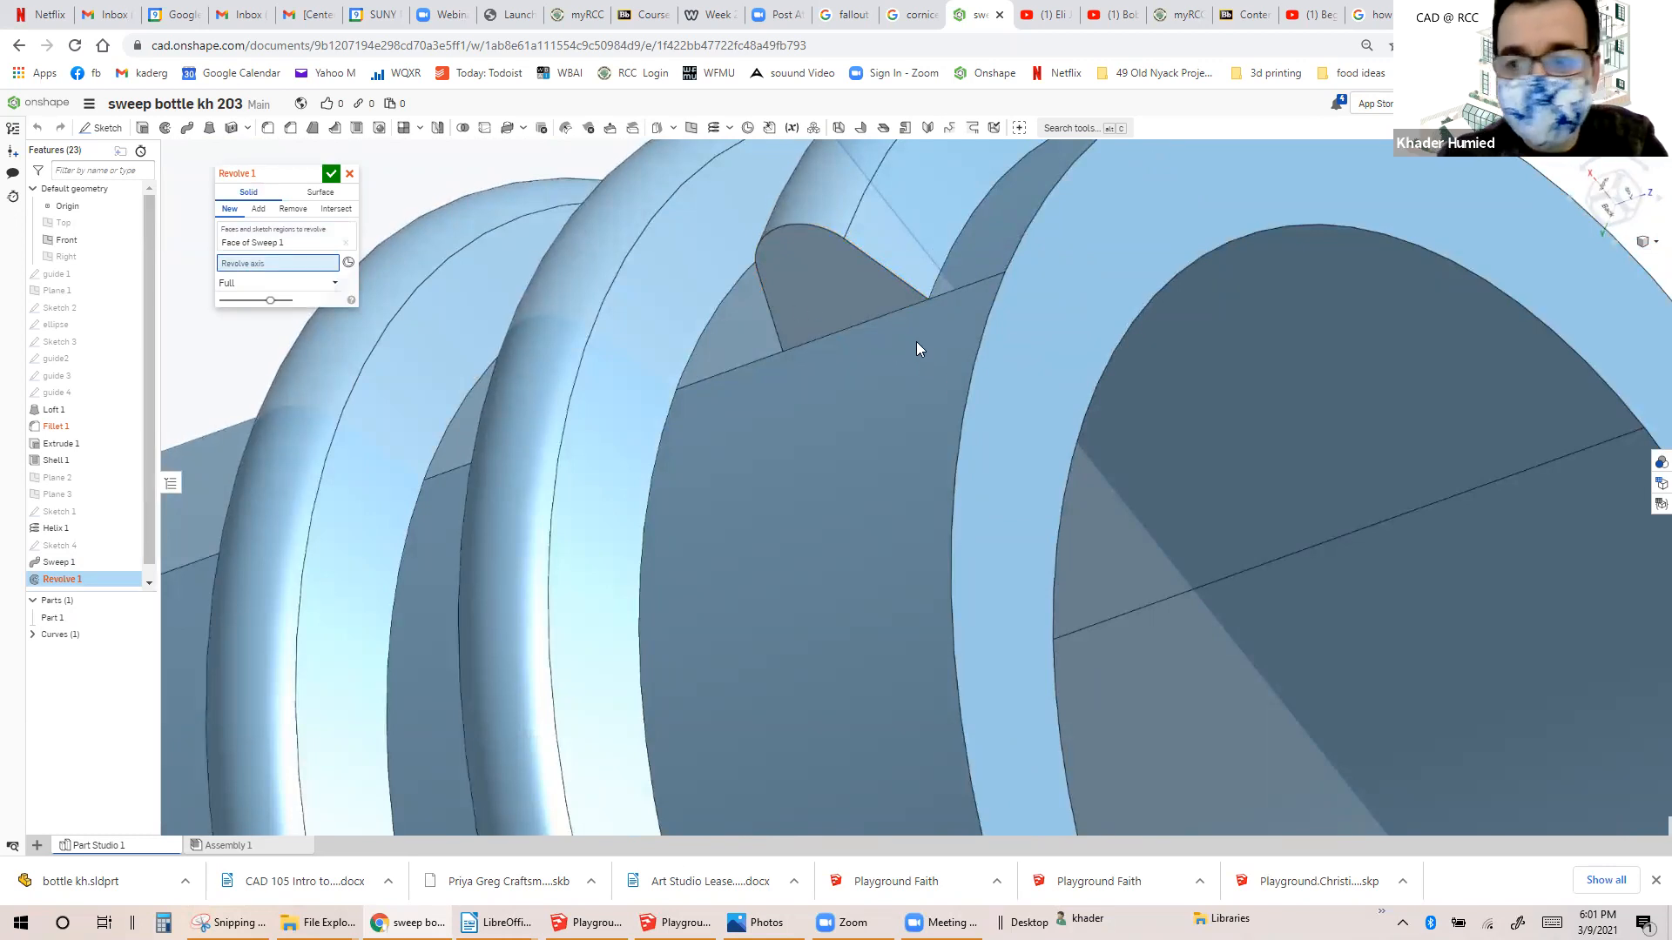
pyautogui.click(350, 174)
# Start a sketch on the thread's flat end face and draw a line along its base edge out to the mouth rim.
pyautogui.moveTo(1064, 343); pyautogui.dragTo(873, 284, button='right')
pyautogui.click(872, 283)
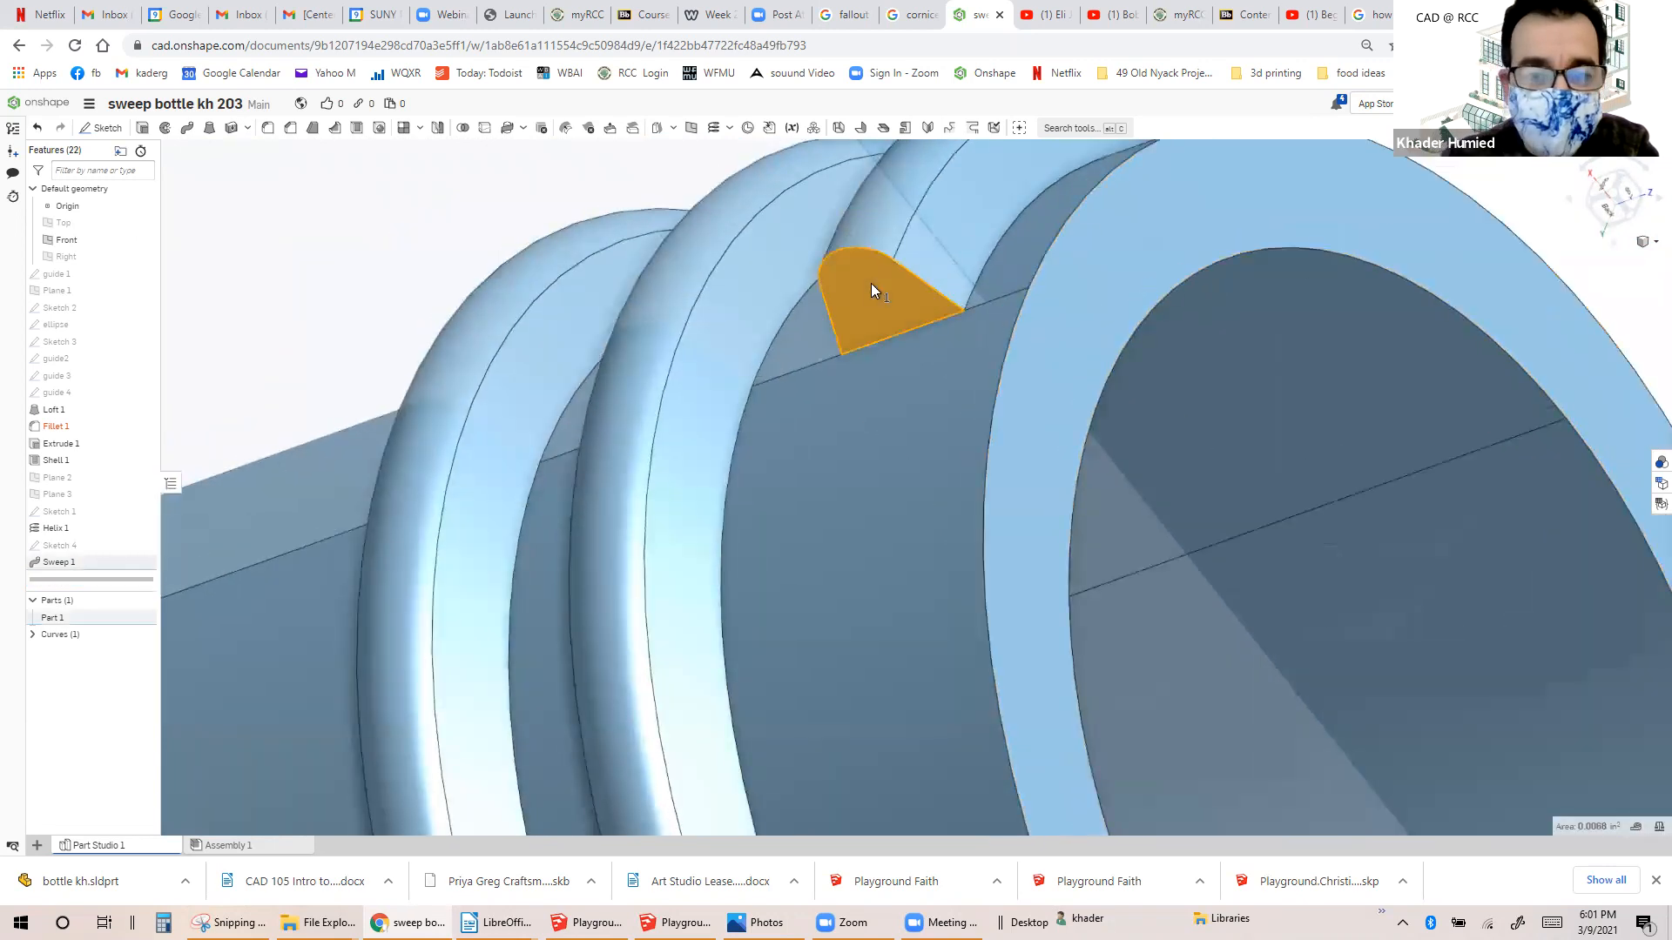
pyautogui.rightClick(871, 283)
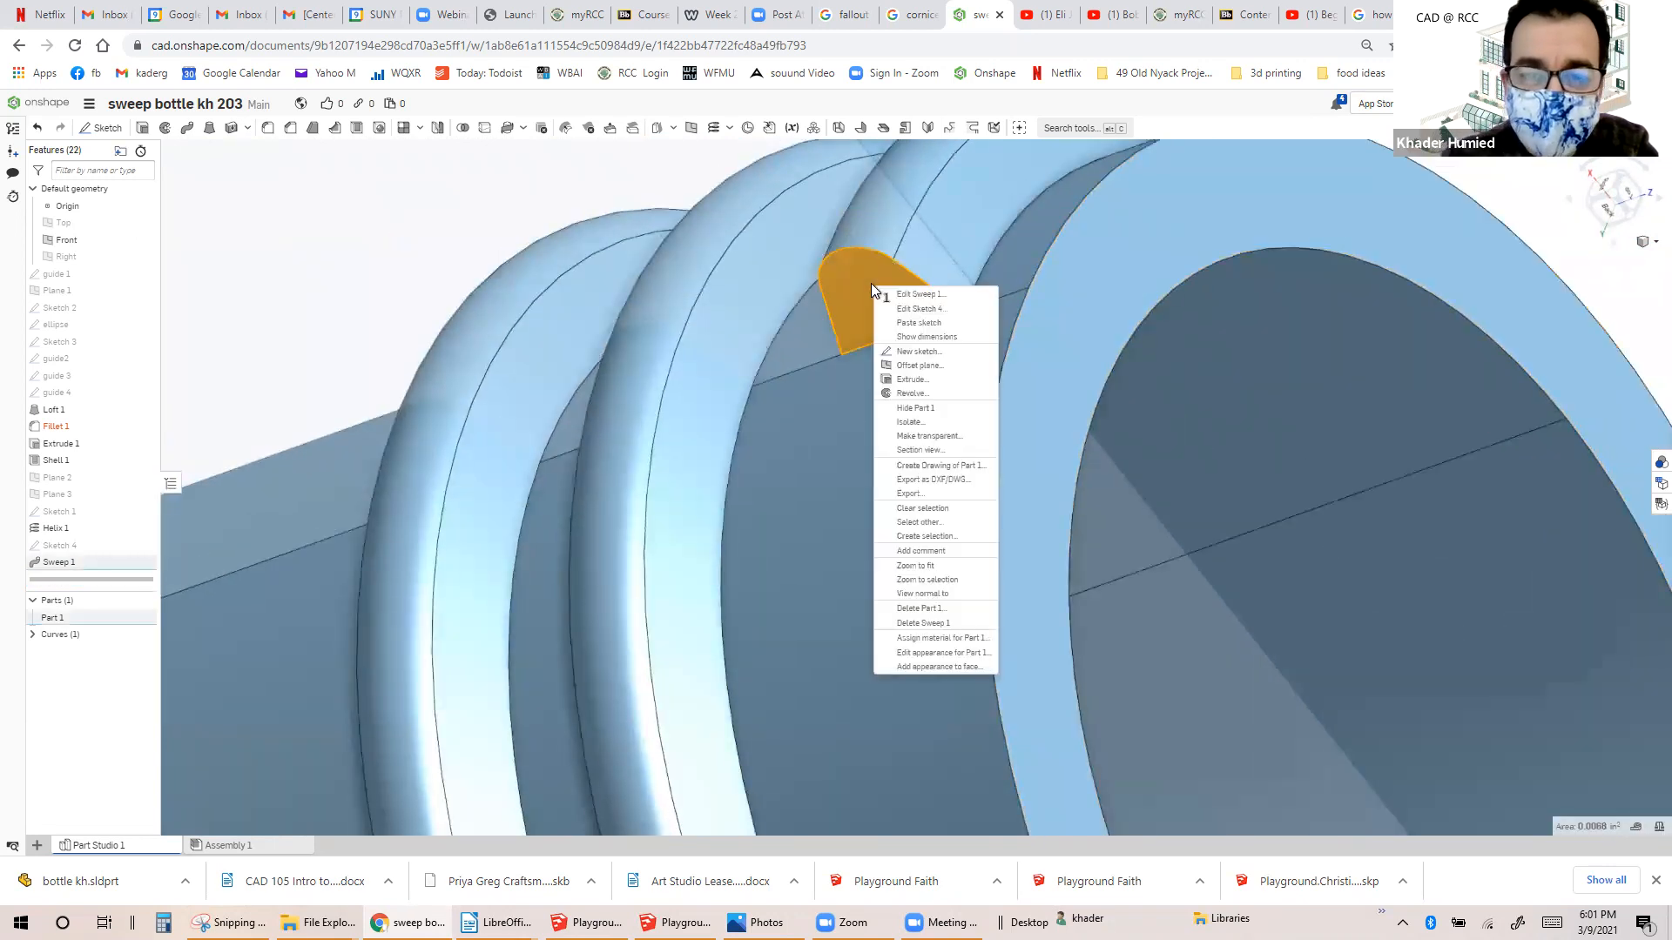
pyautogui.click(898, 352)
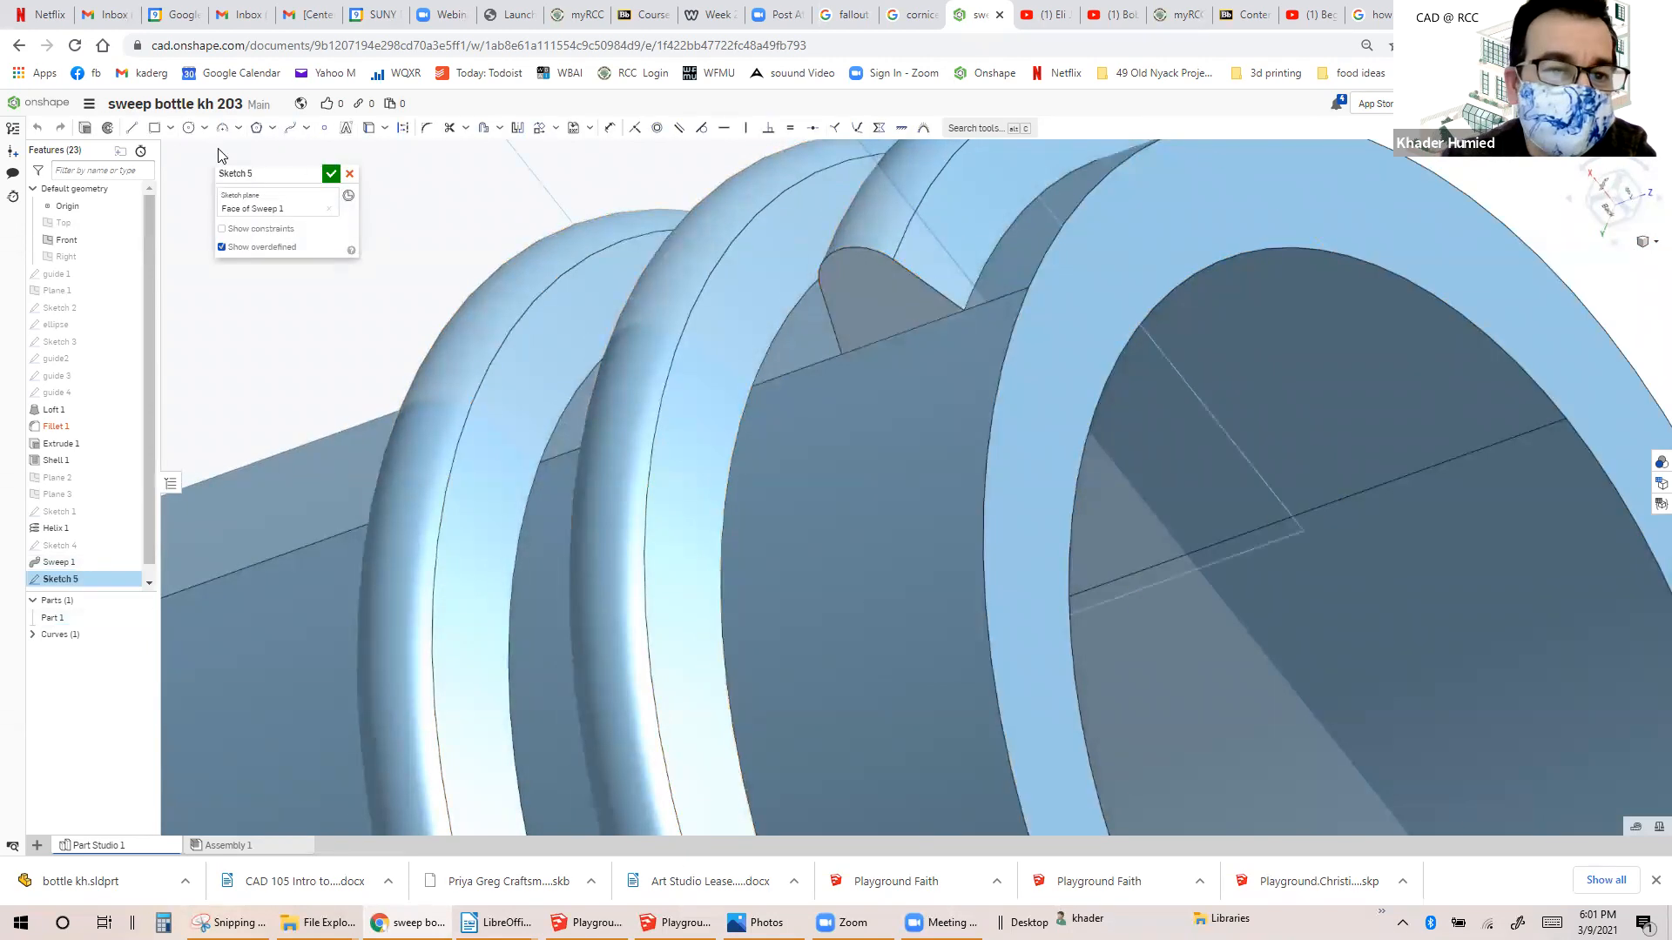
pyautogui.click(131, 128)
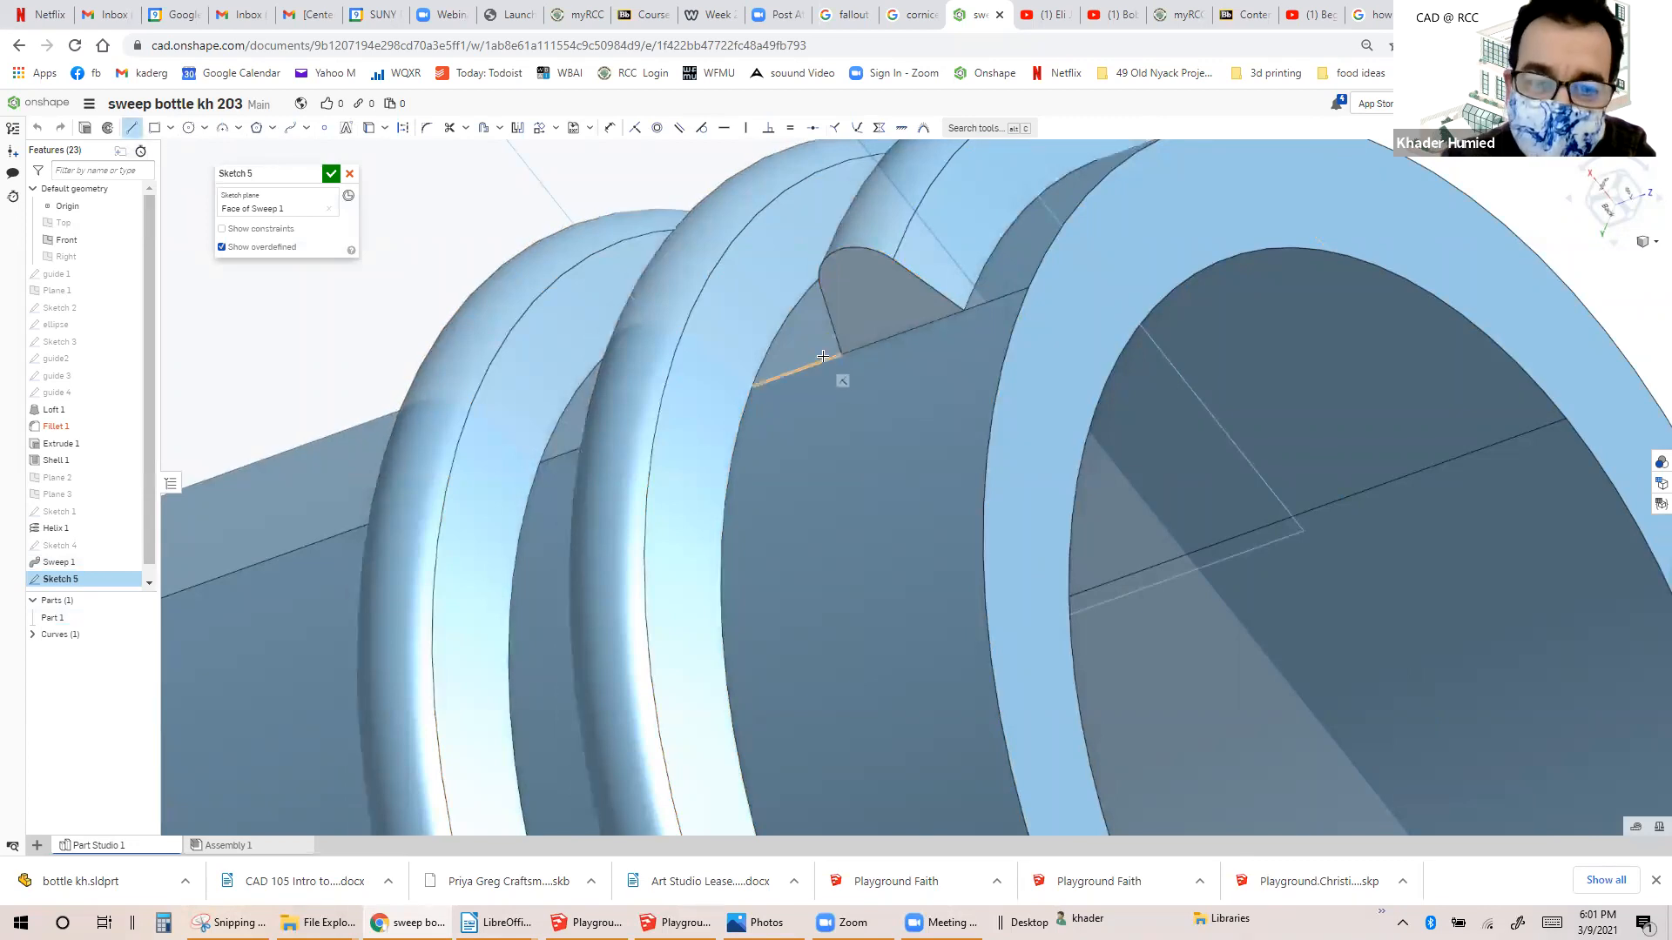
pyautogui.click(964, 309)
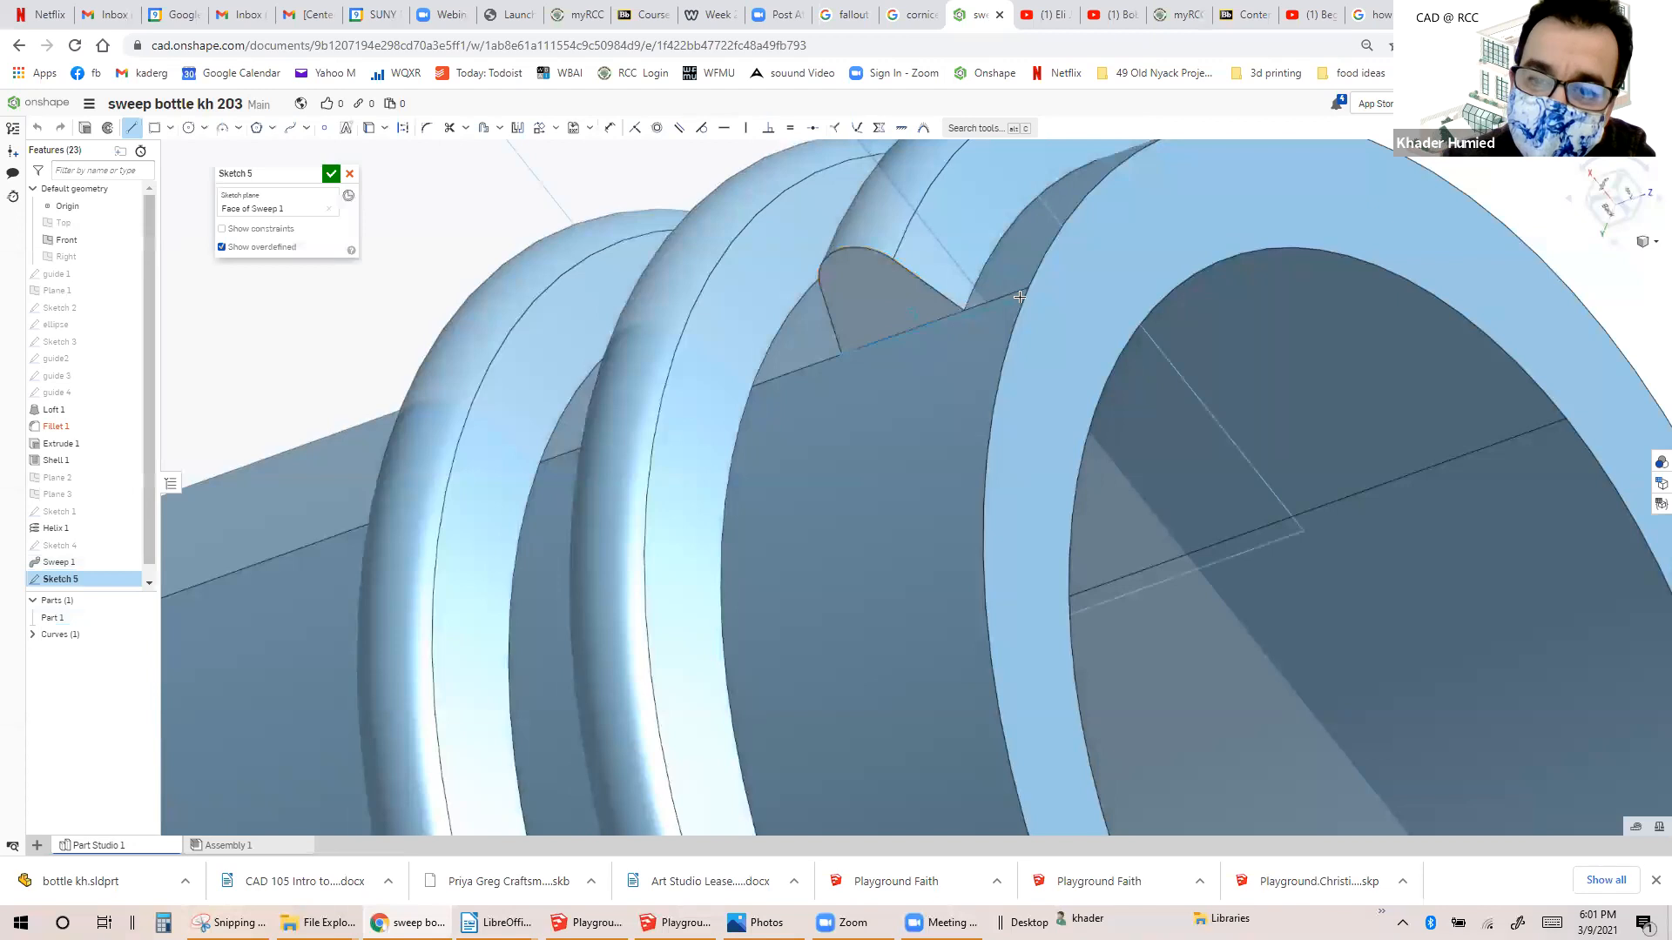
pyautogui.click(1027, 289)
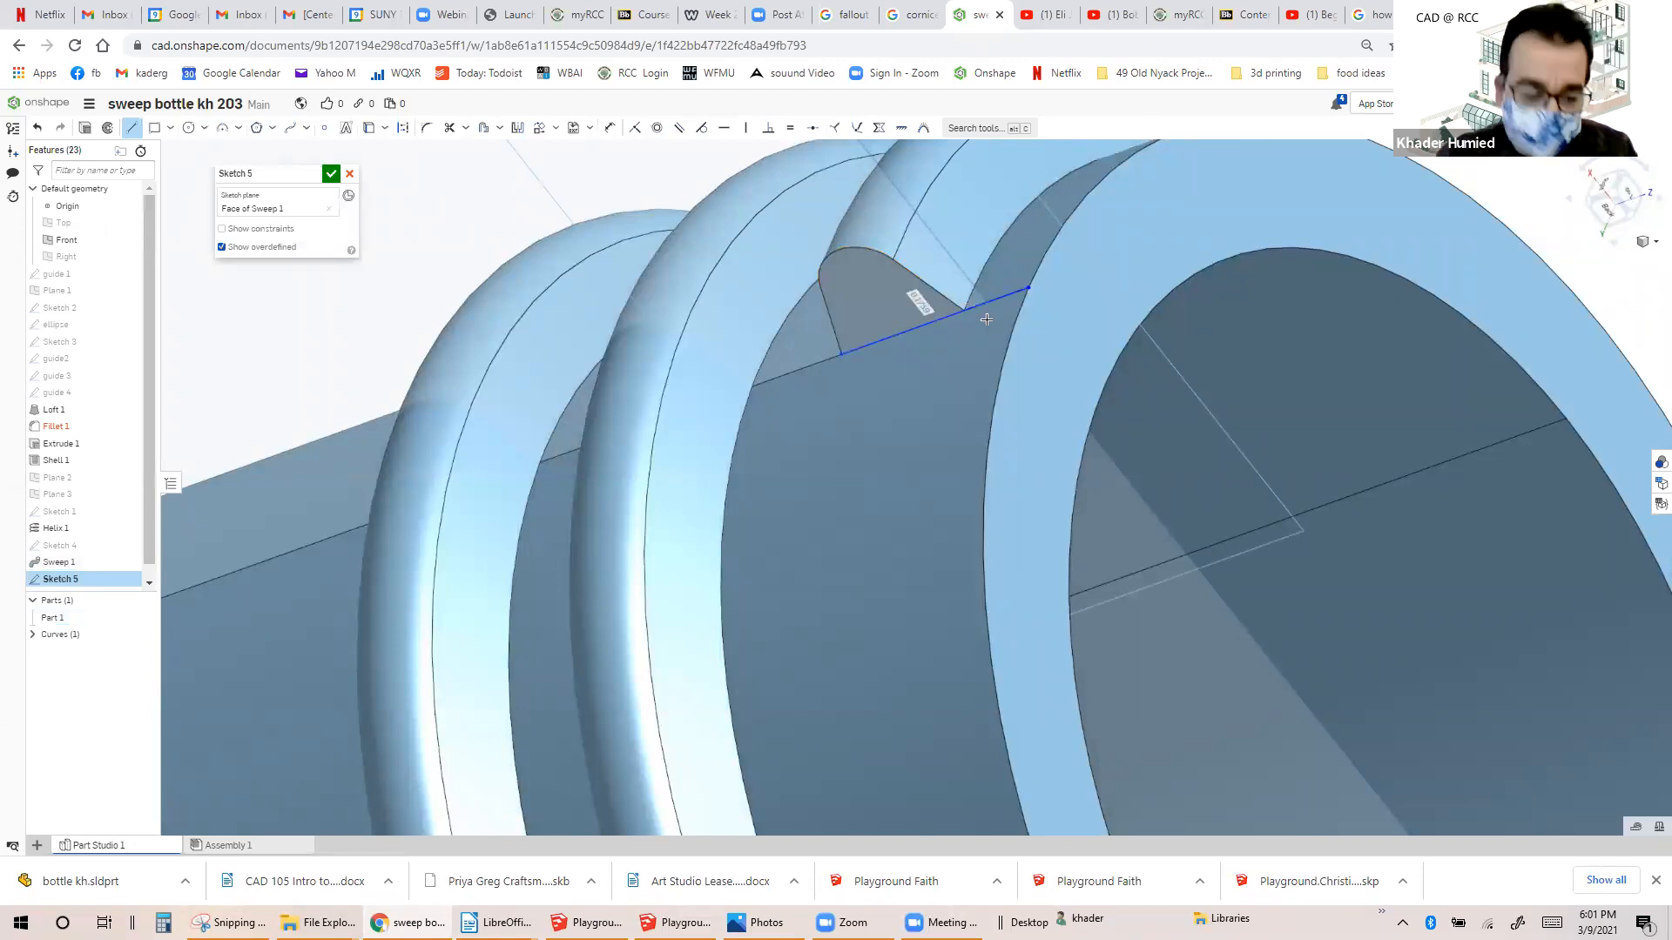
pyautogui.press('Escape')
# Convert the line drawn along the thread's base edge into construction geometry.
pyautogui.click(996, 296)
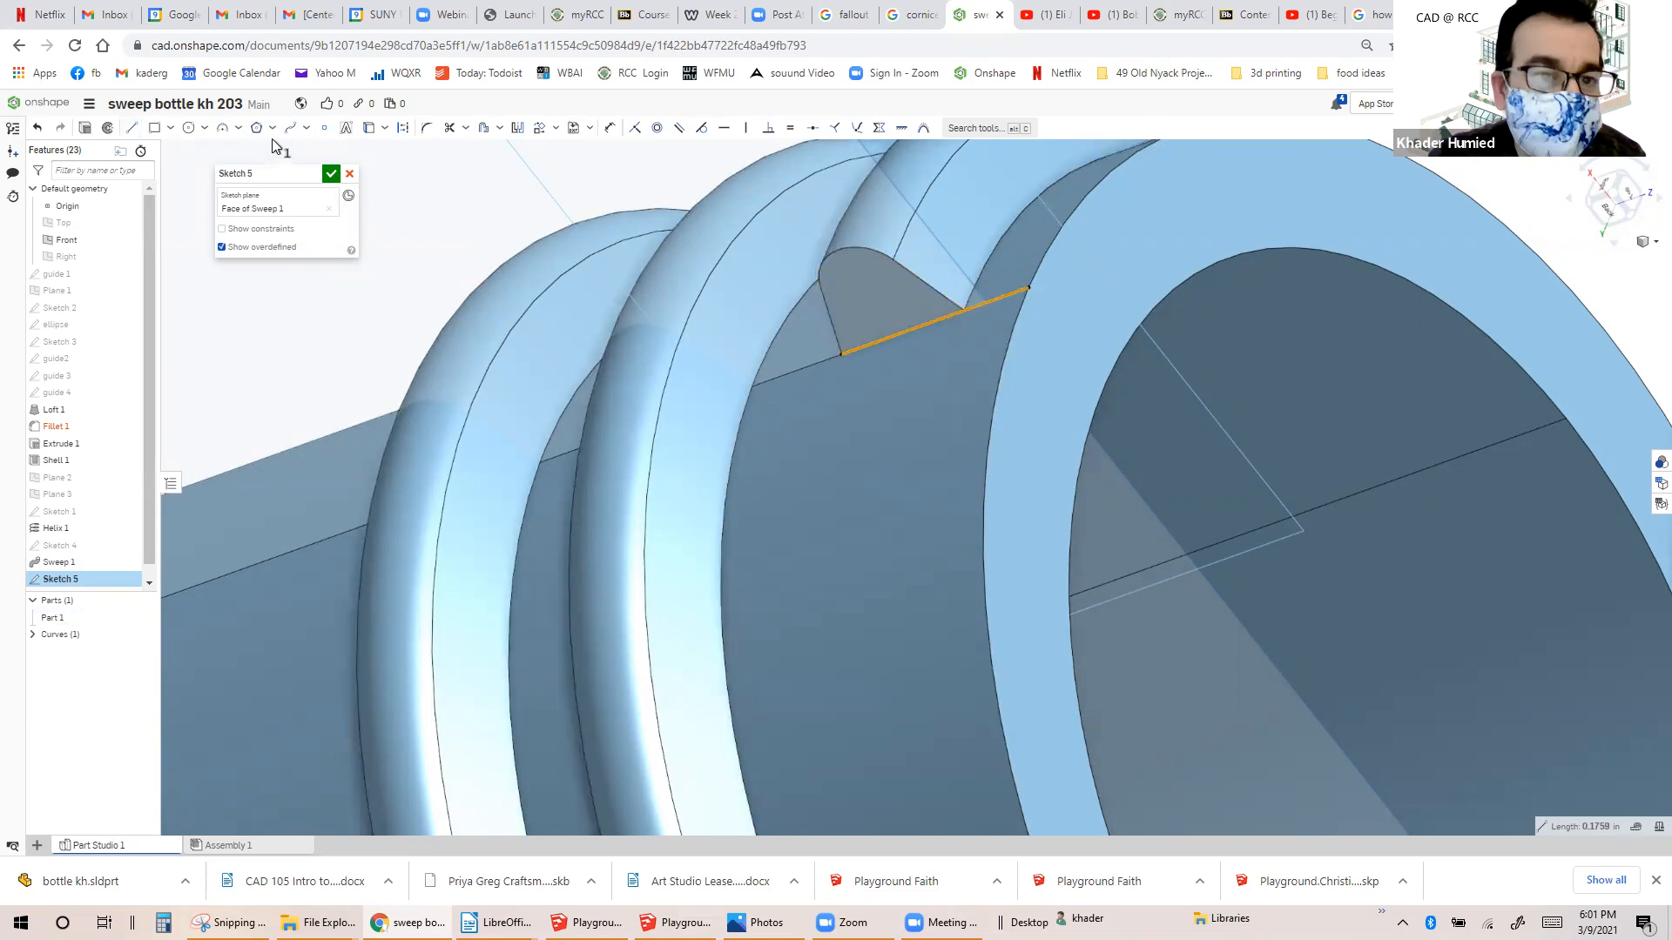
pyautogui.click(400, 128)
pyautogui.press('Escape')
# Close the sketch into a full revolve of its end-face region as a new solid, accepting it without an axis.
pyautogui.click(889, 315)
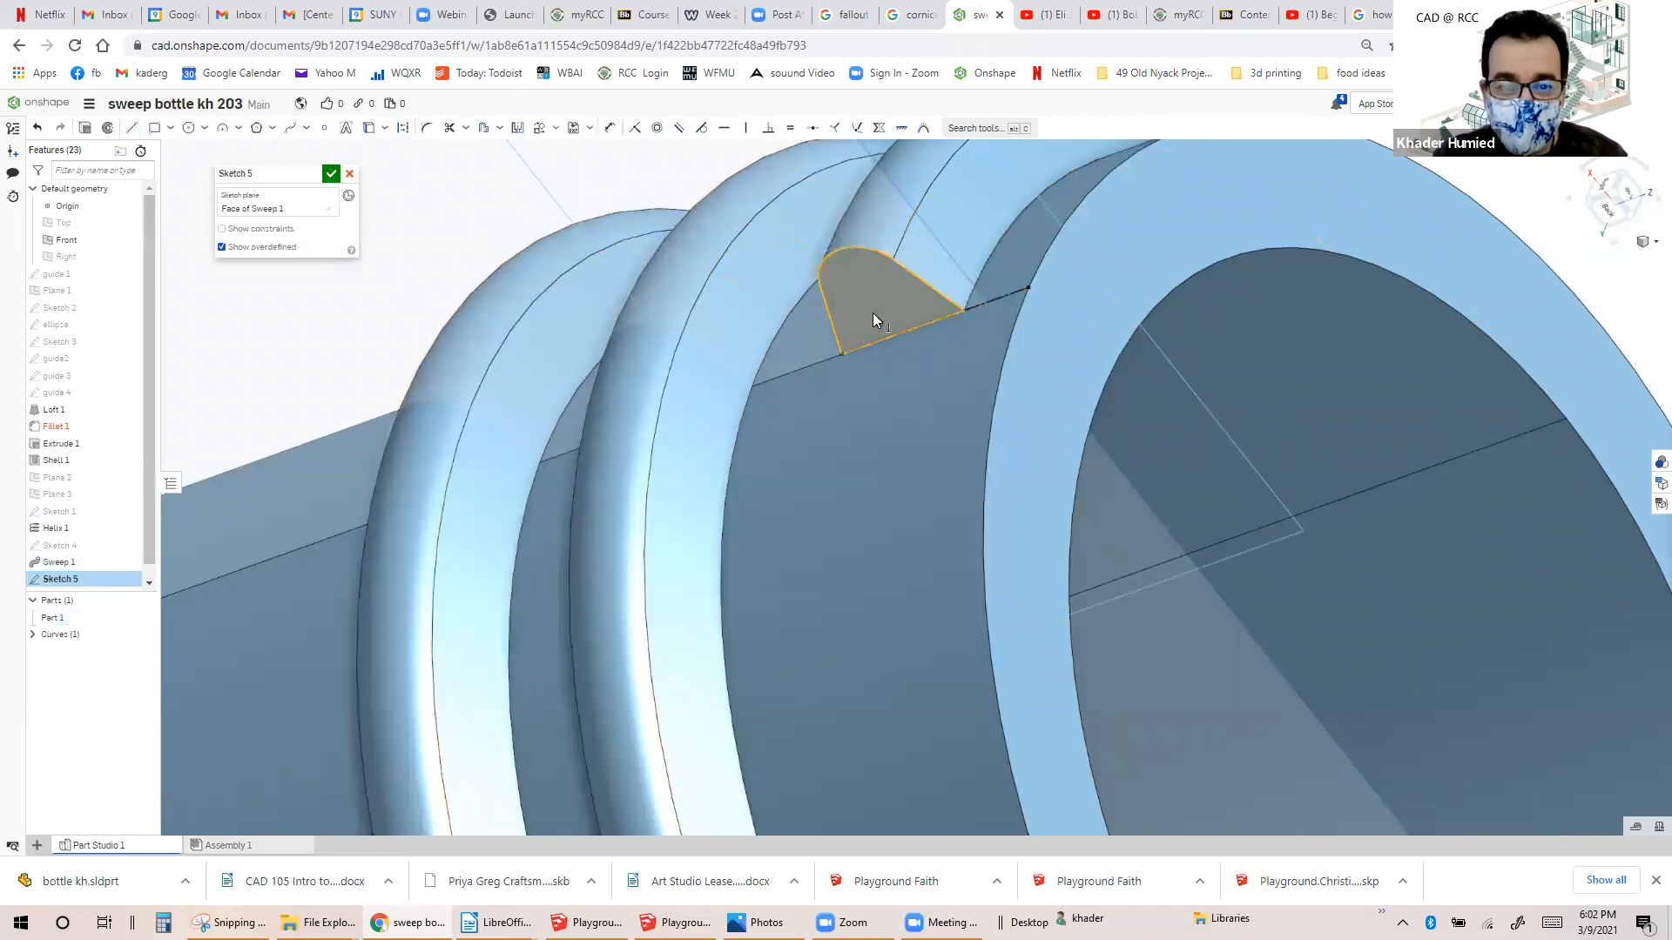
pyautogui.click(113, 135)
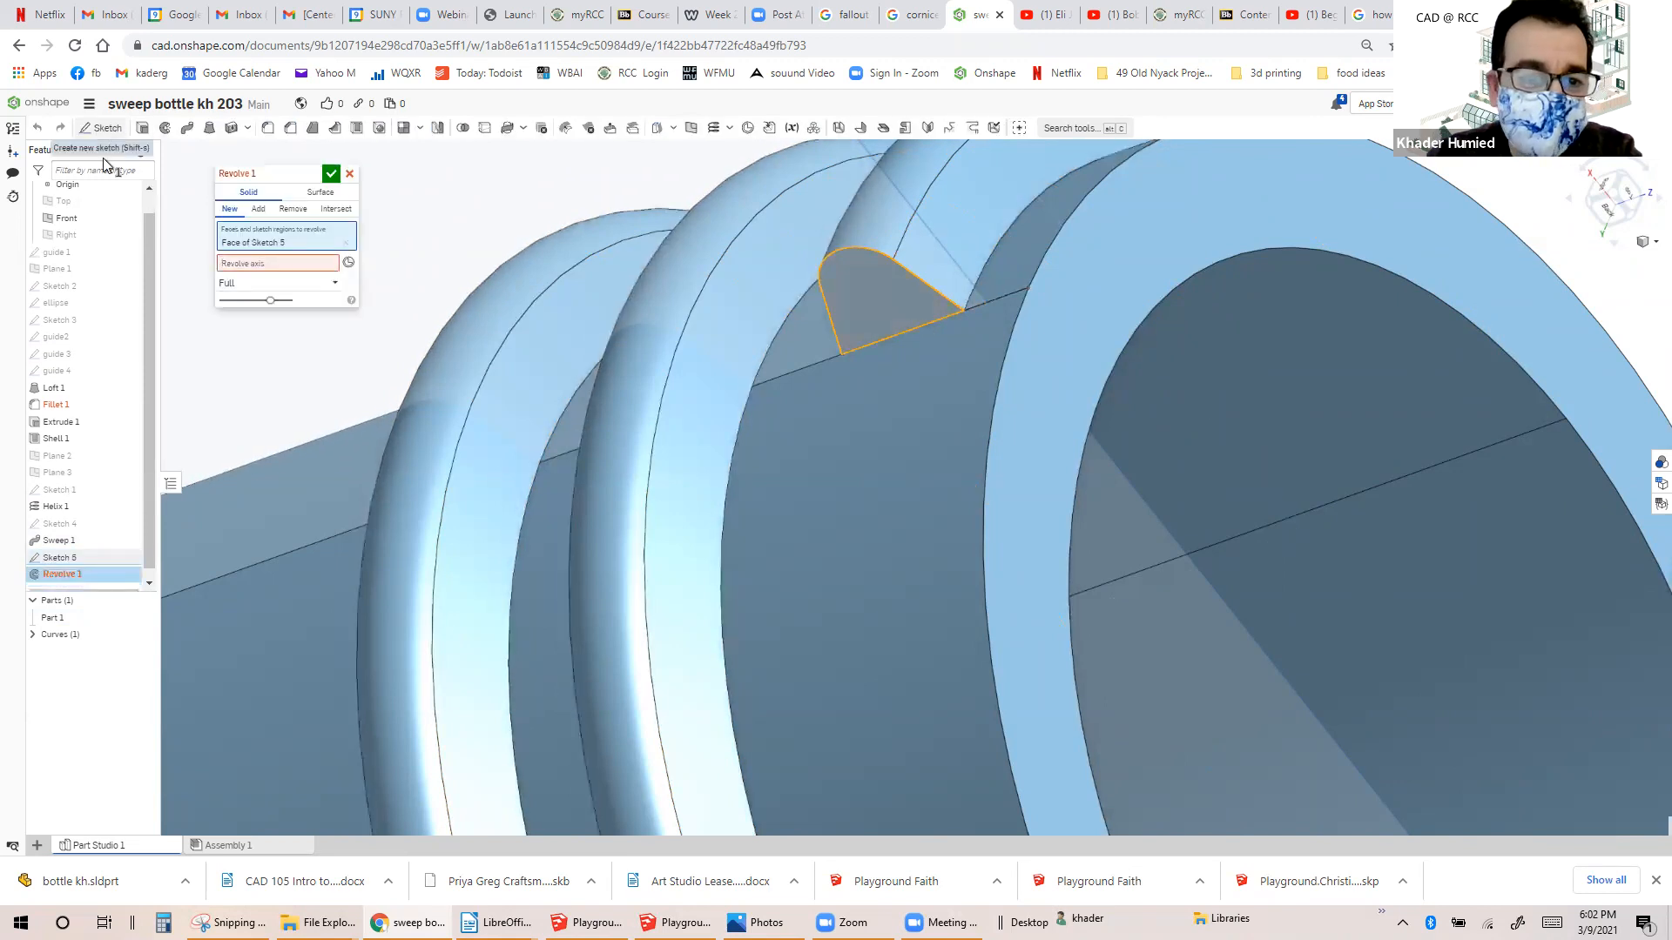
pyautogui.click(265, 268)
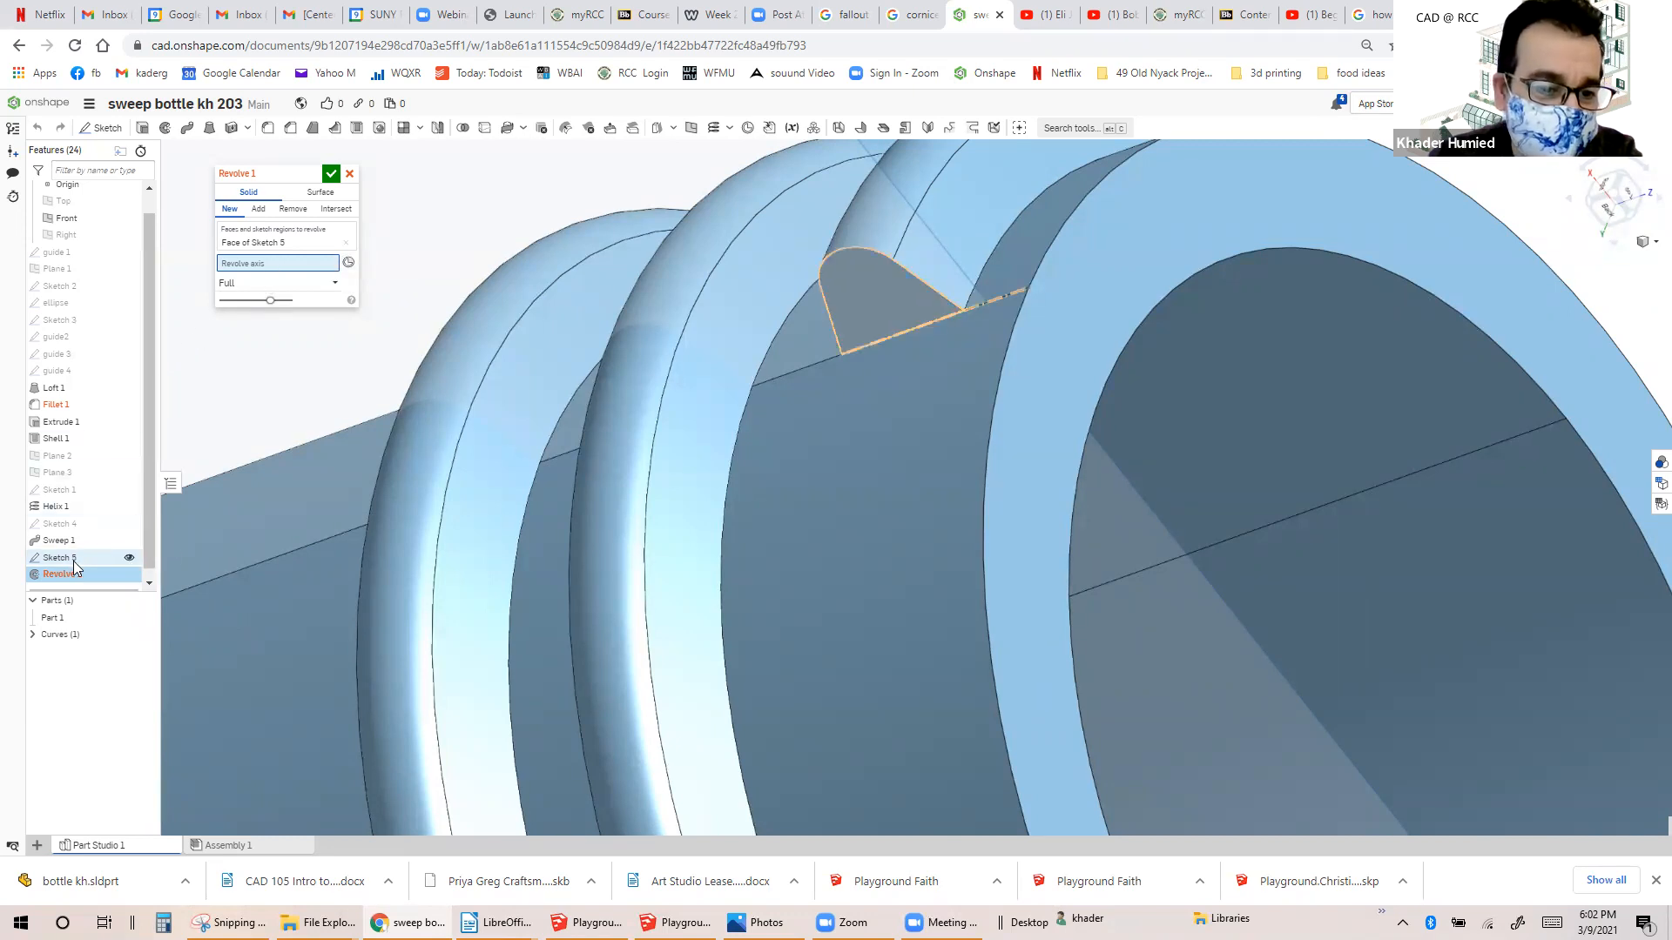
pyautogui.click(331, 173)
# Start another sketch on the thread's end face and trace its slanted side, base edge and opposite short side with connected lines.
pyautogui.scroll(-4, 767, 440)
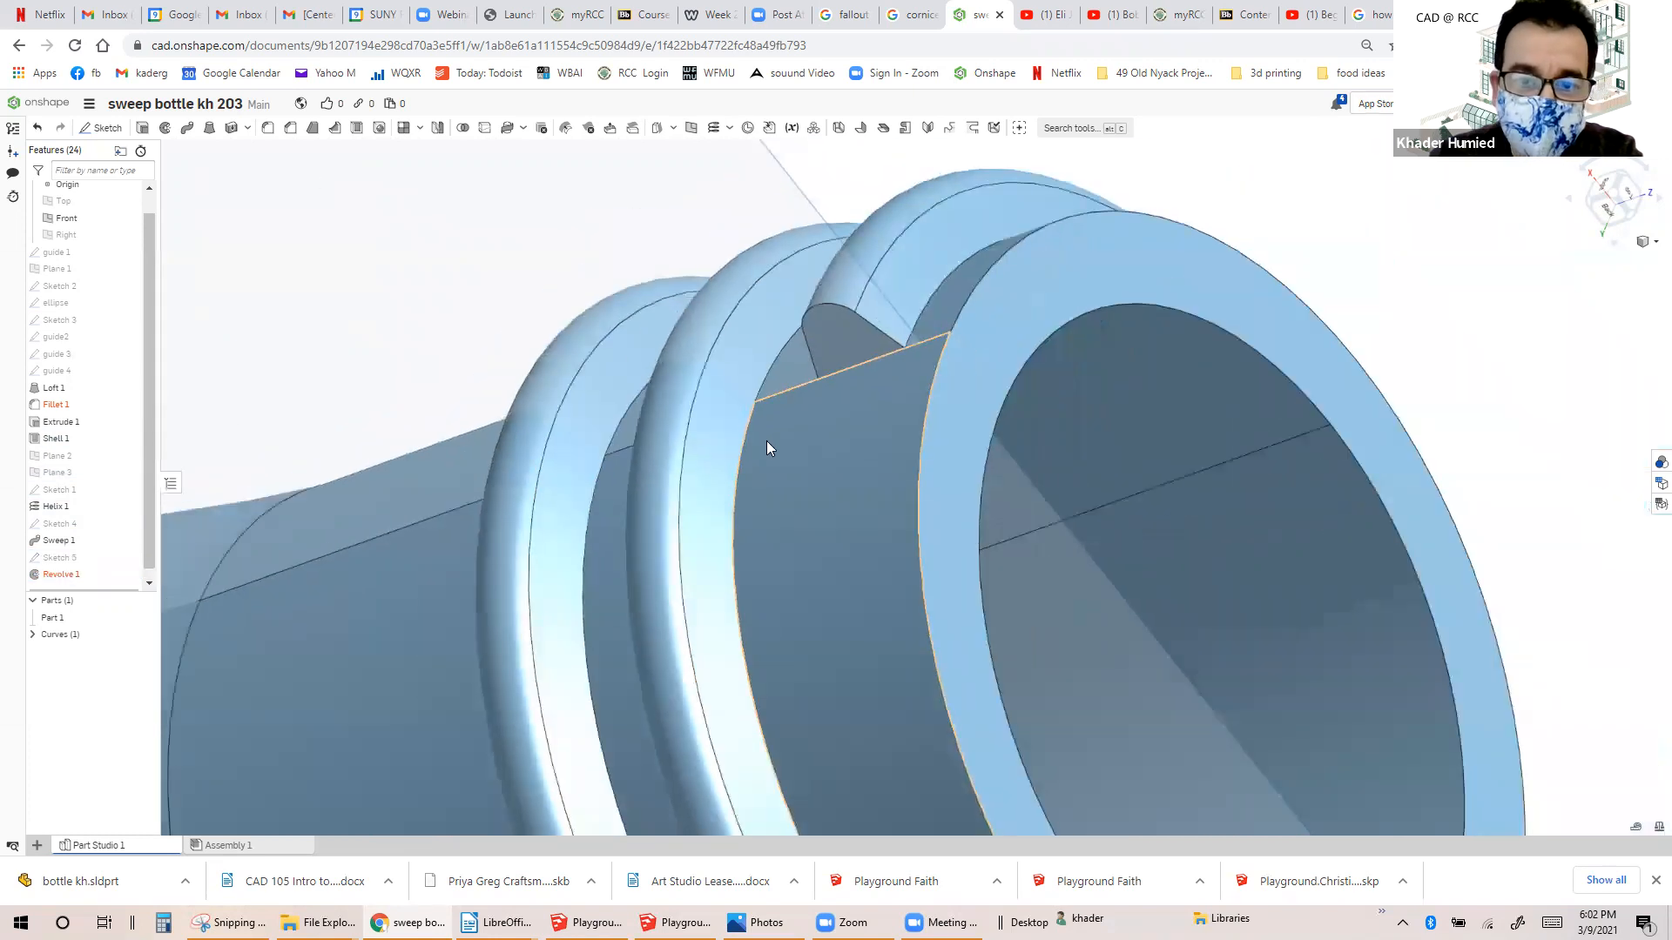
pyautogui.moveTo(884, 411); pyautogui.dragTo(888, 381, button='right')
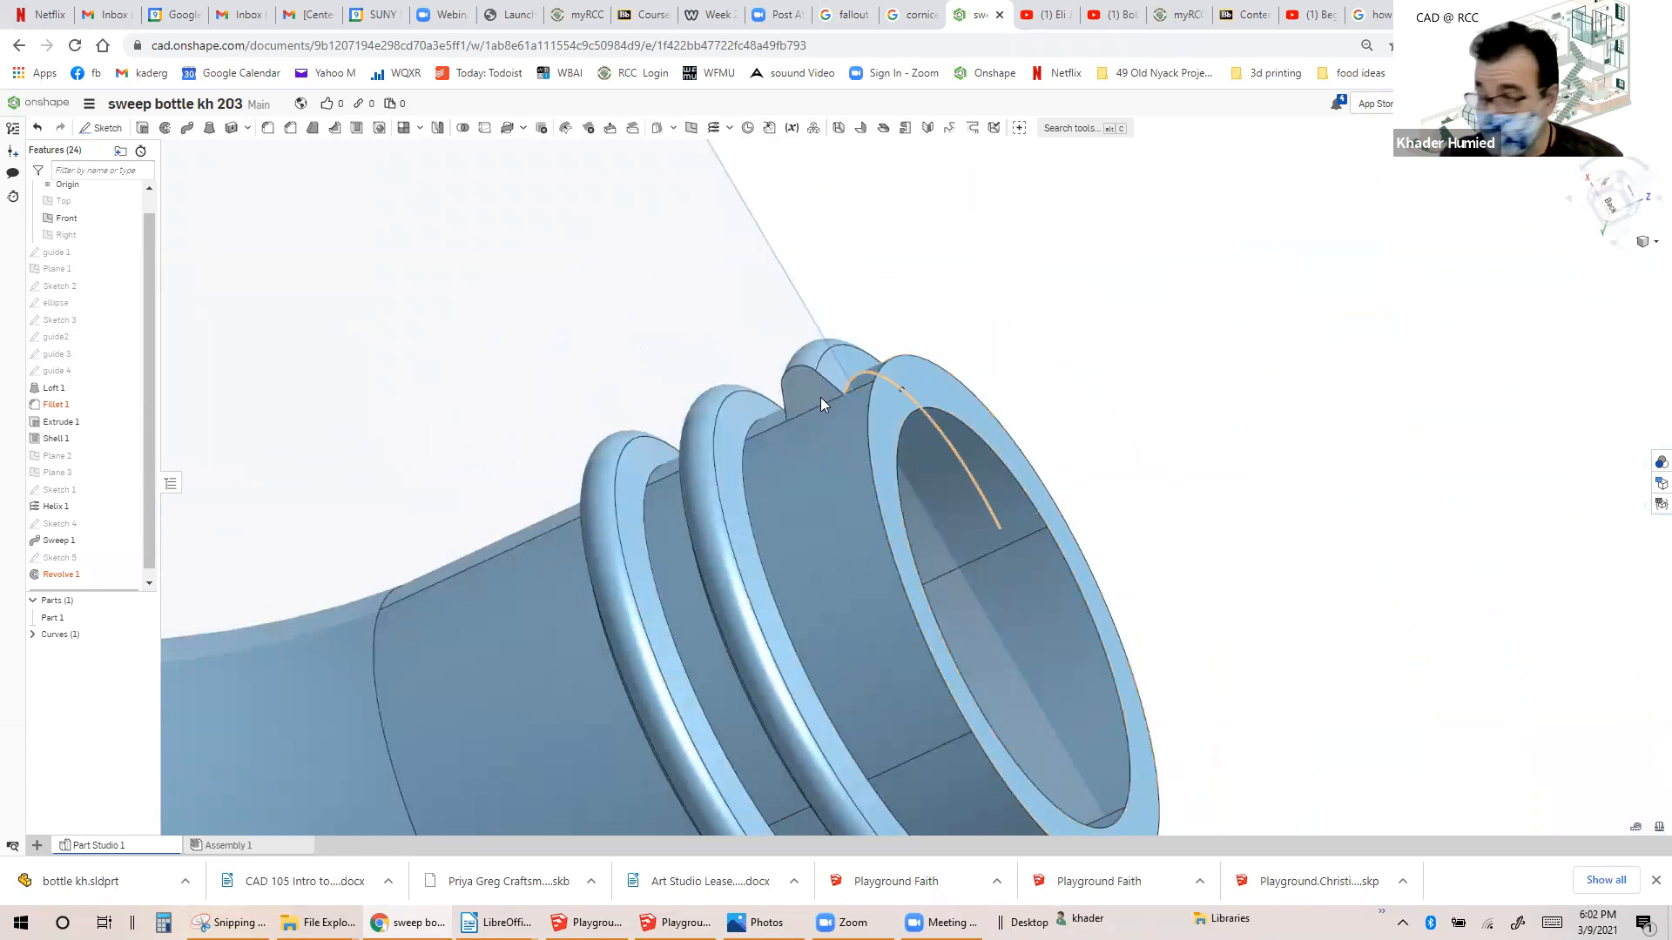
pyautogui.scroll(1, 818, 380)
pyautogui.scroll(3, 819, 387)
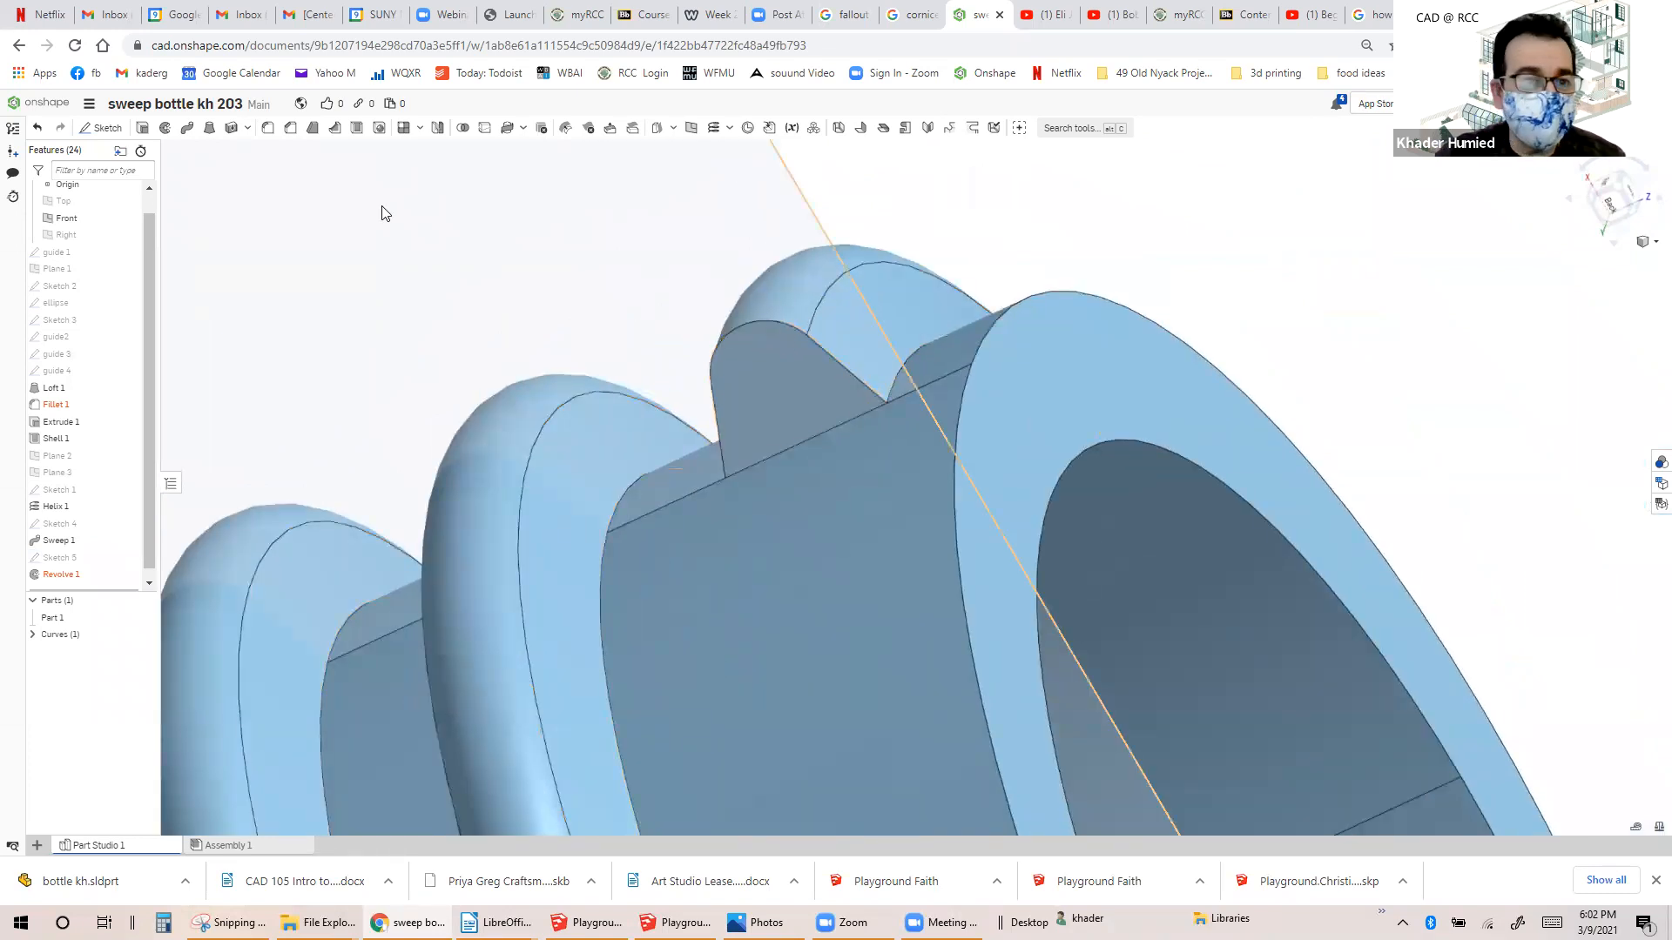
pyautogui.click(785, 363)
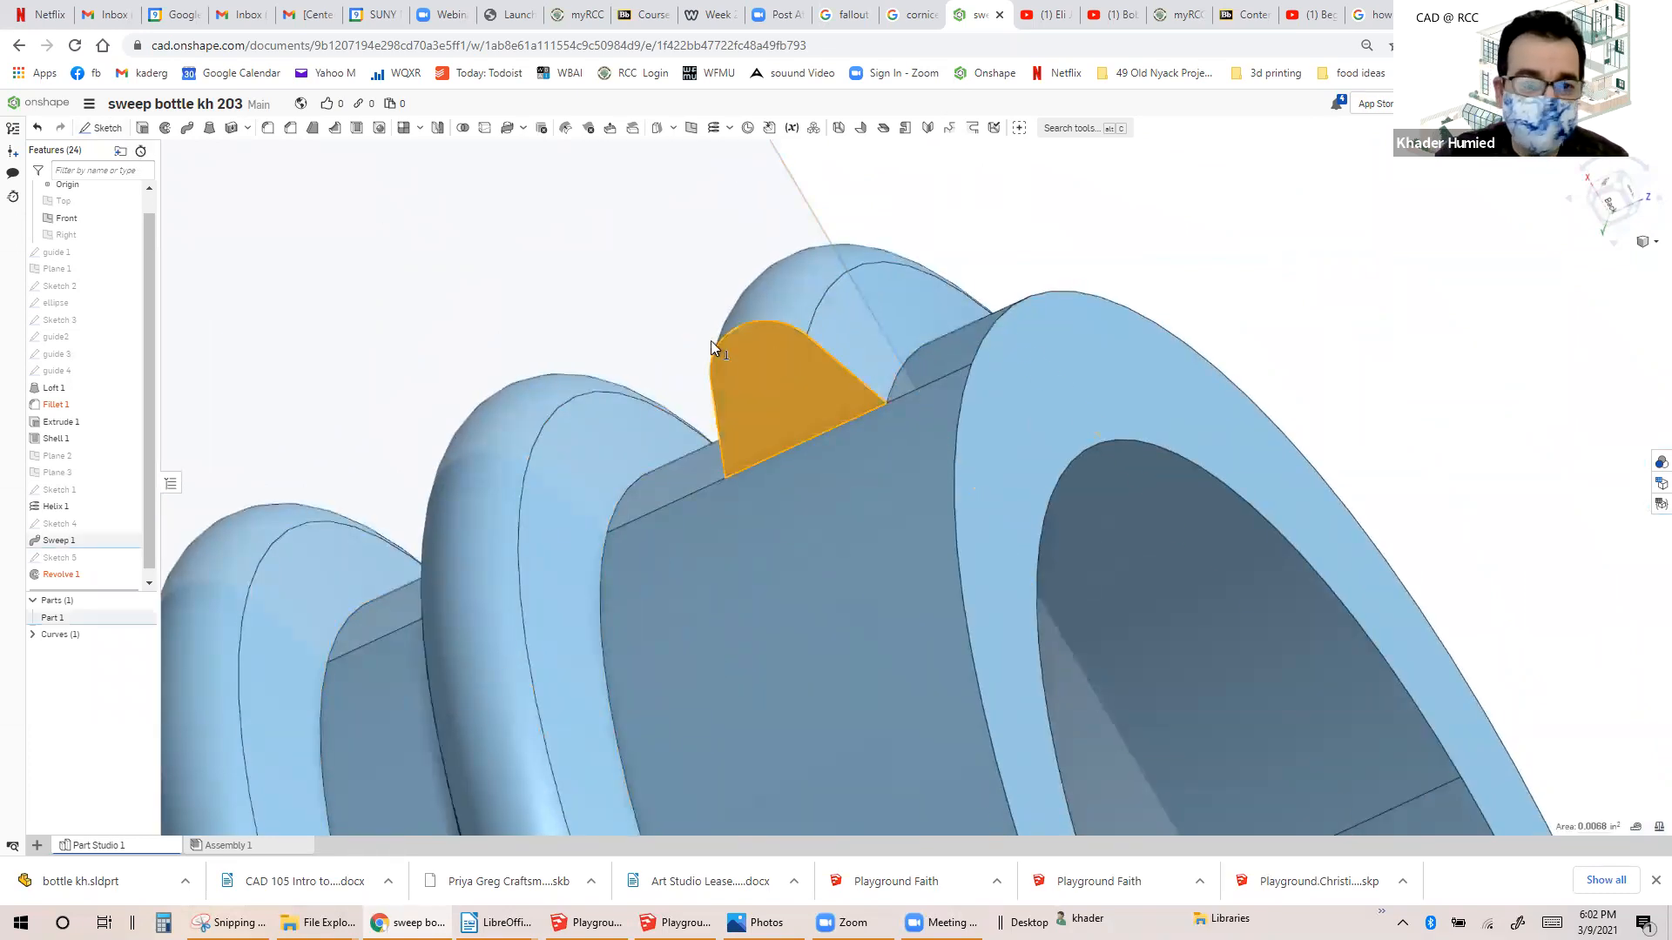
pyautogui.click(100, 131)
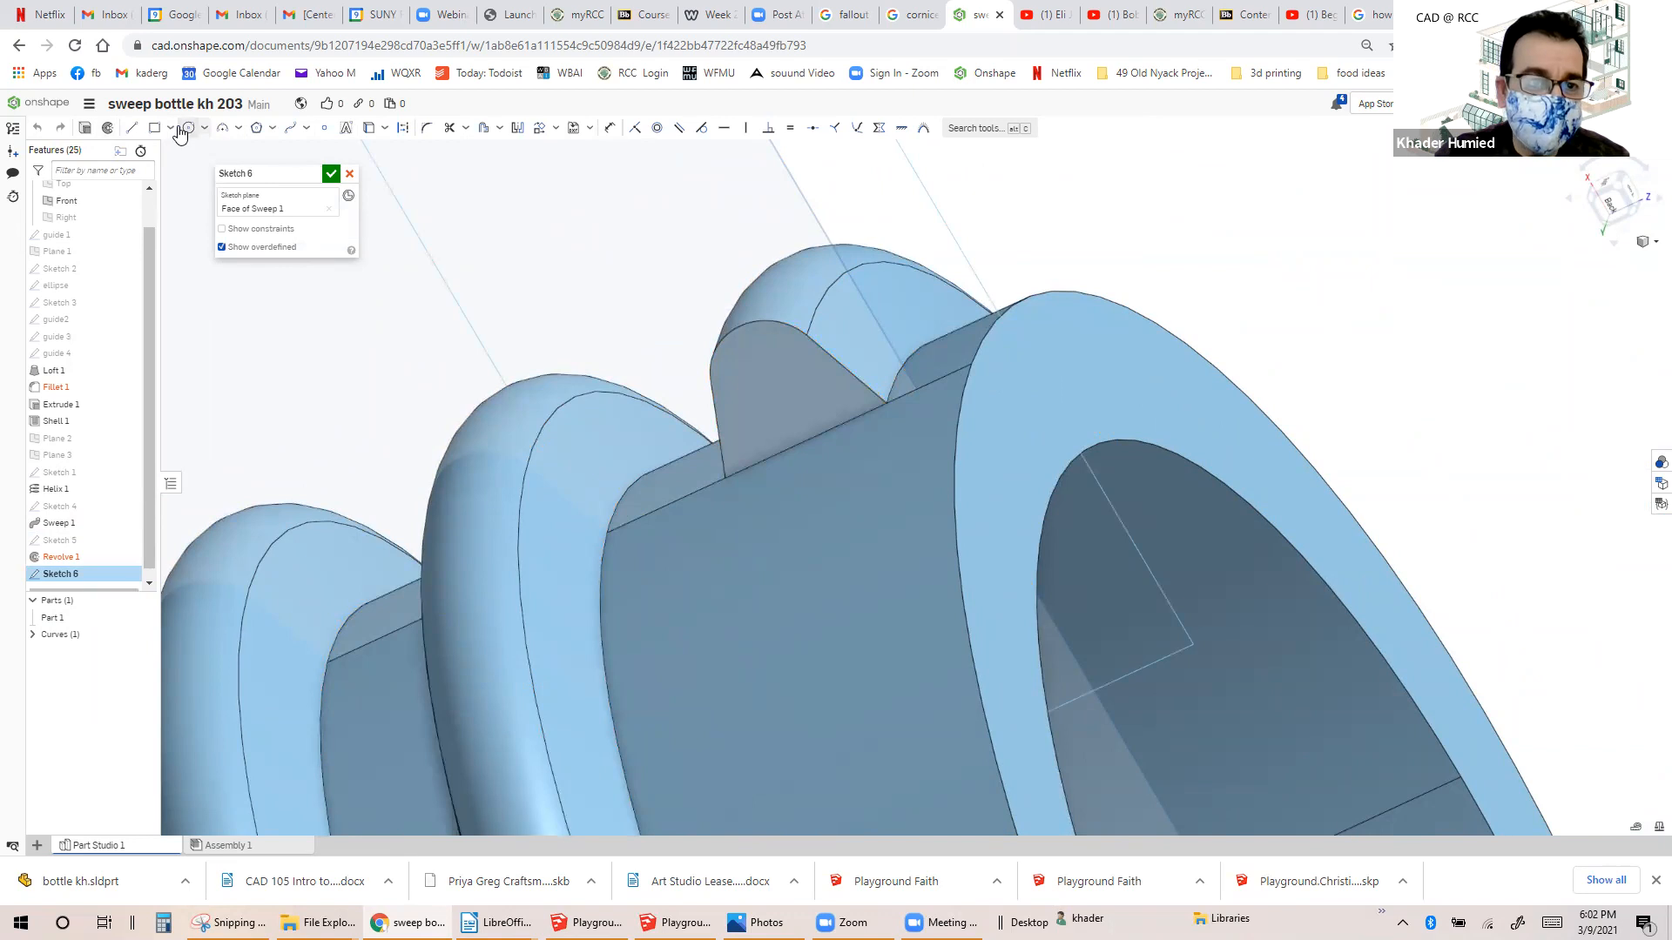
pyautogui.click(132, 128)
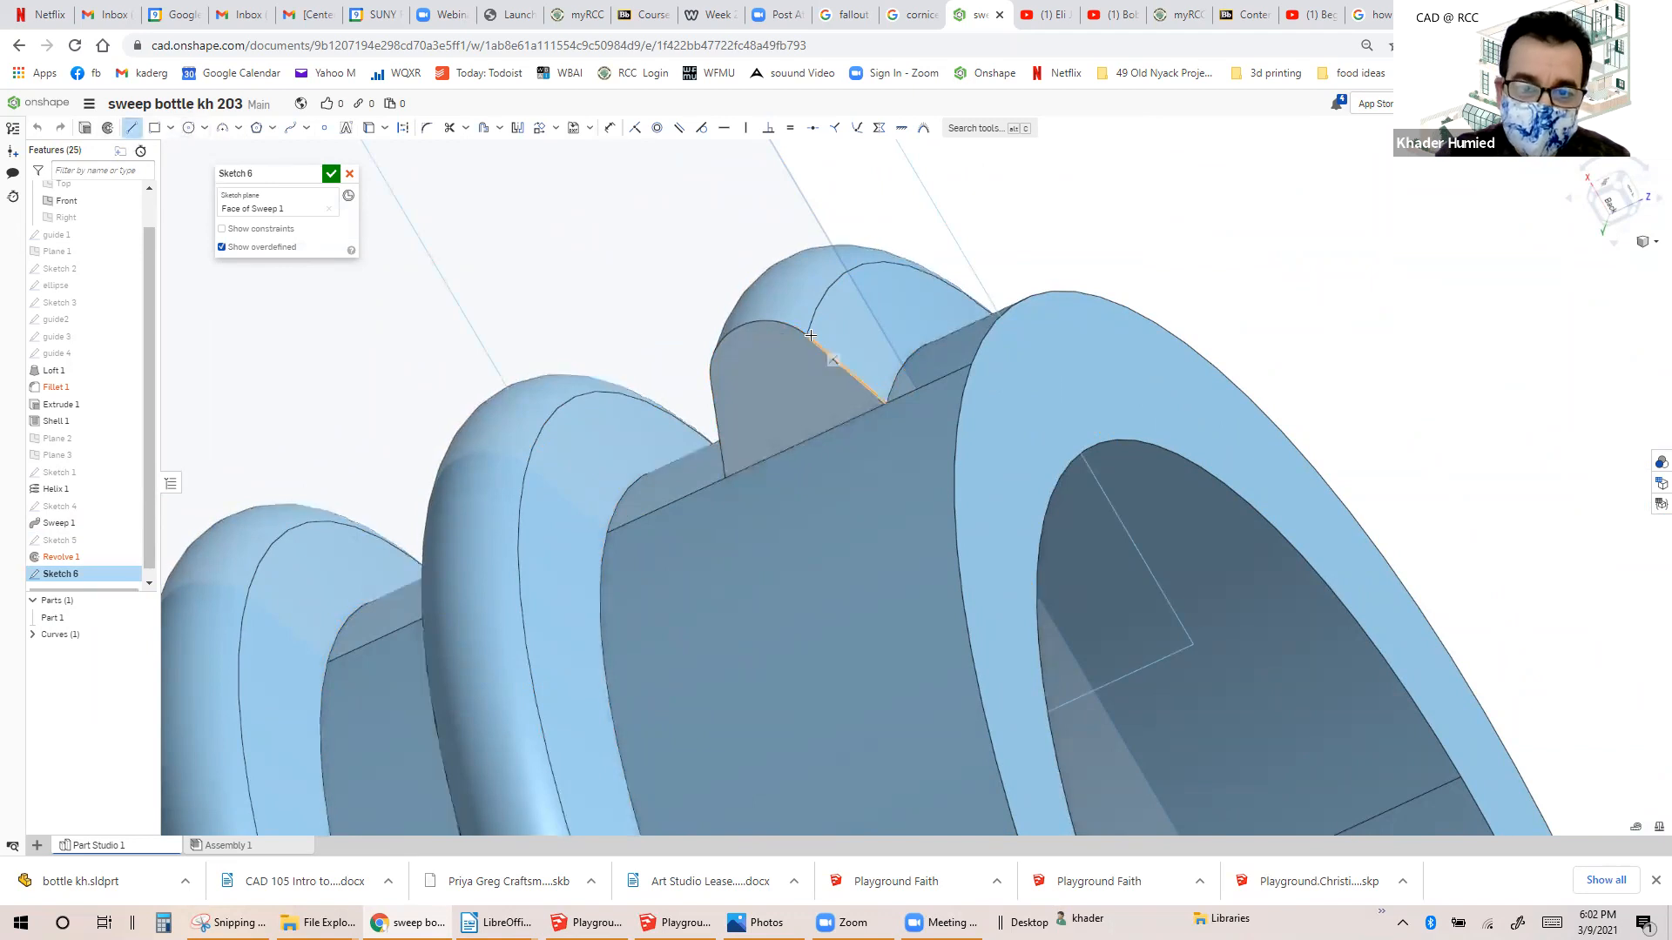
pyautogui.click(887, 404)
pyautogui.click(724, 475)
pyautogui.click(711, 380)
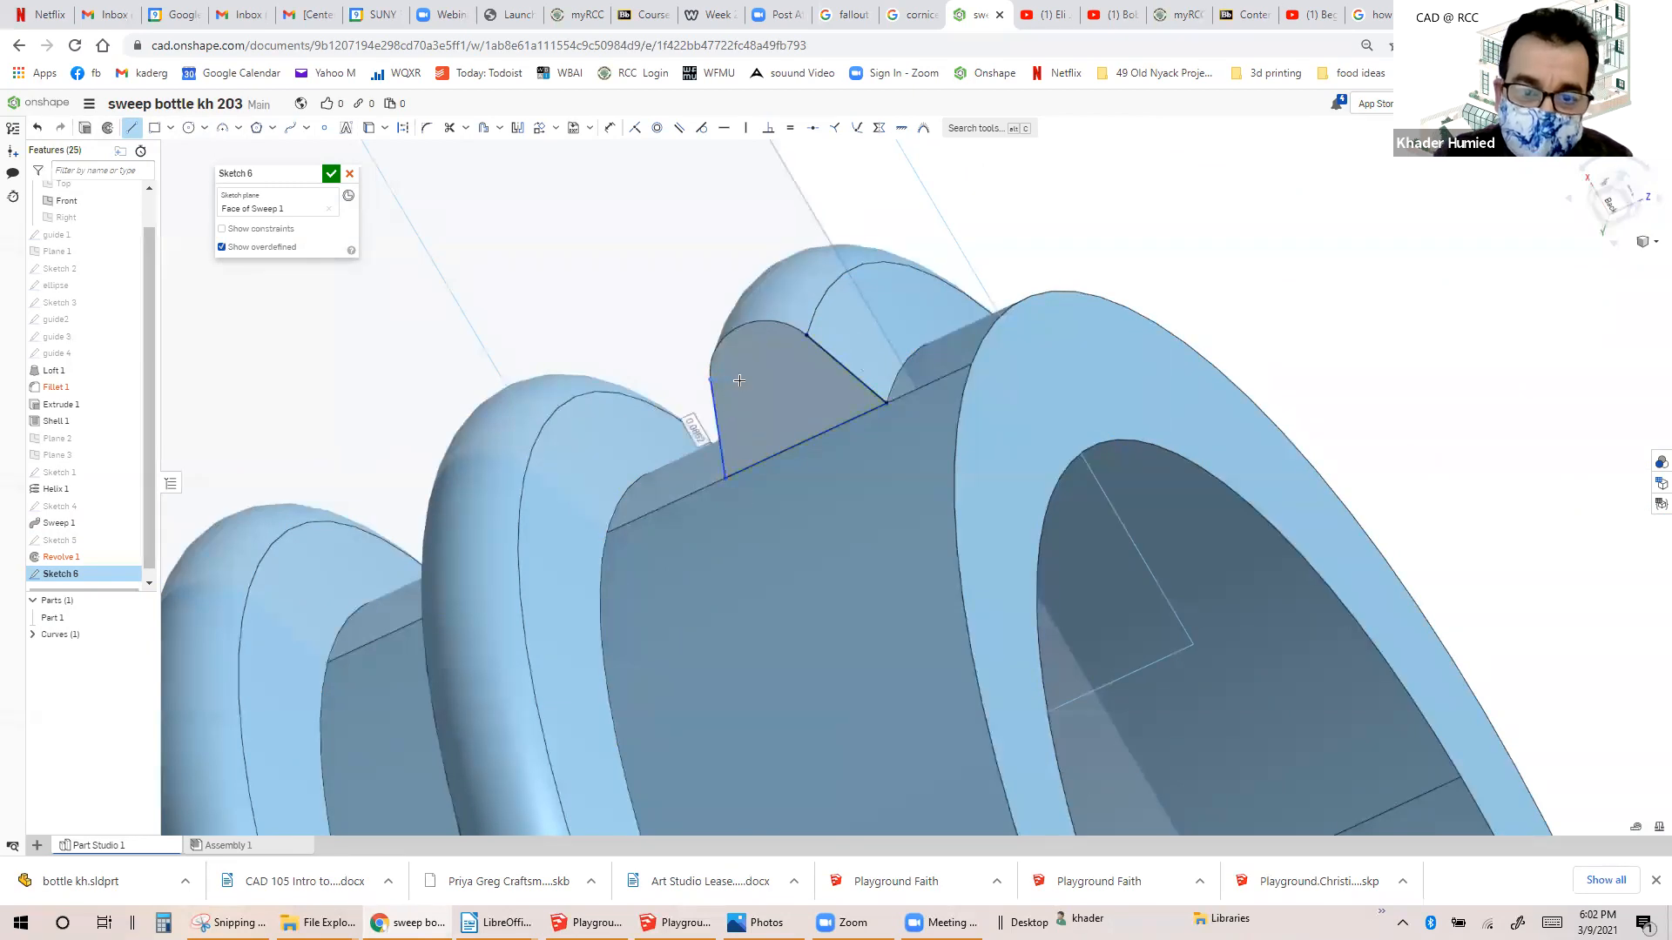
# Close the traced profile with an arc over the thread's rounded crest and finish the sketch.
pyautogui.click(222, 128)
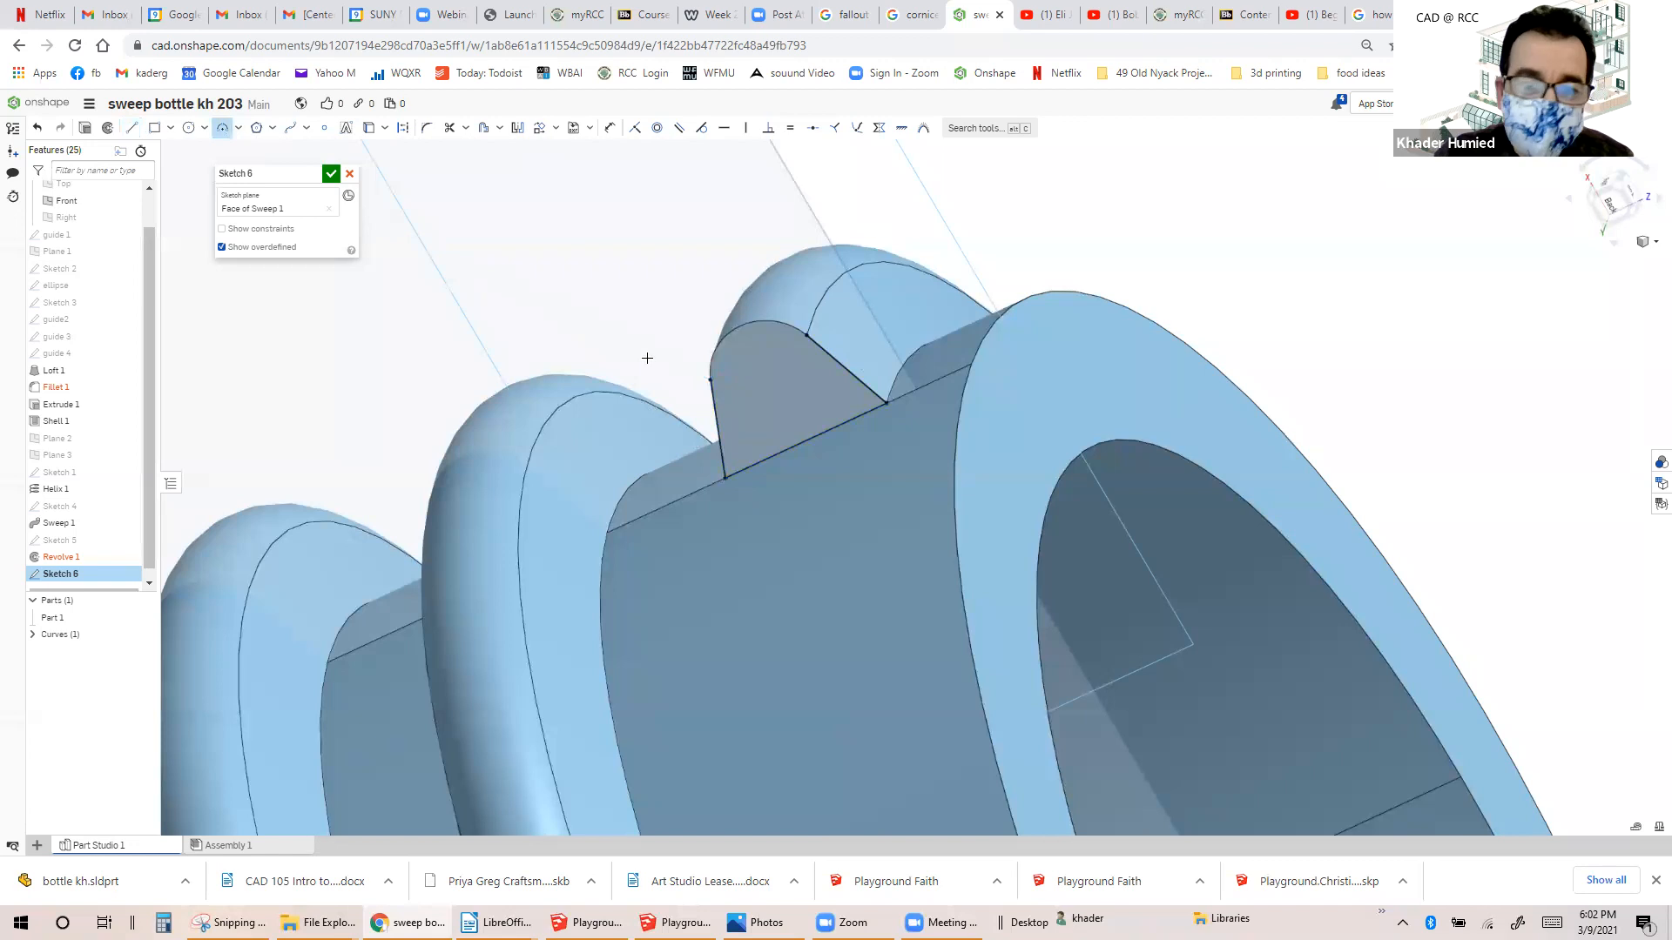
pyautogui.click(754, 325)
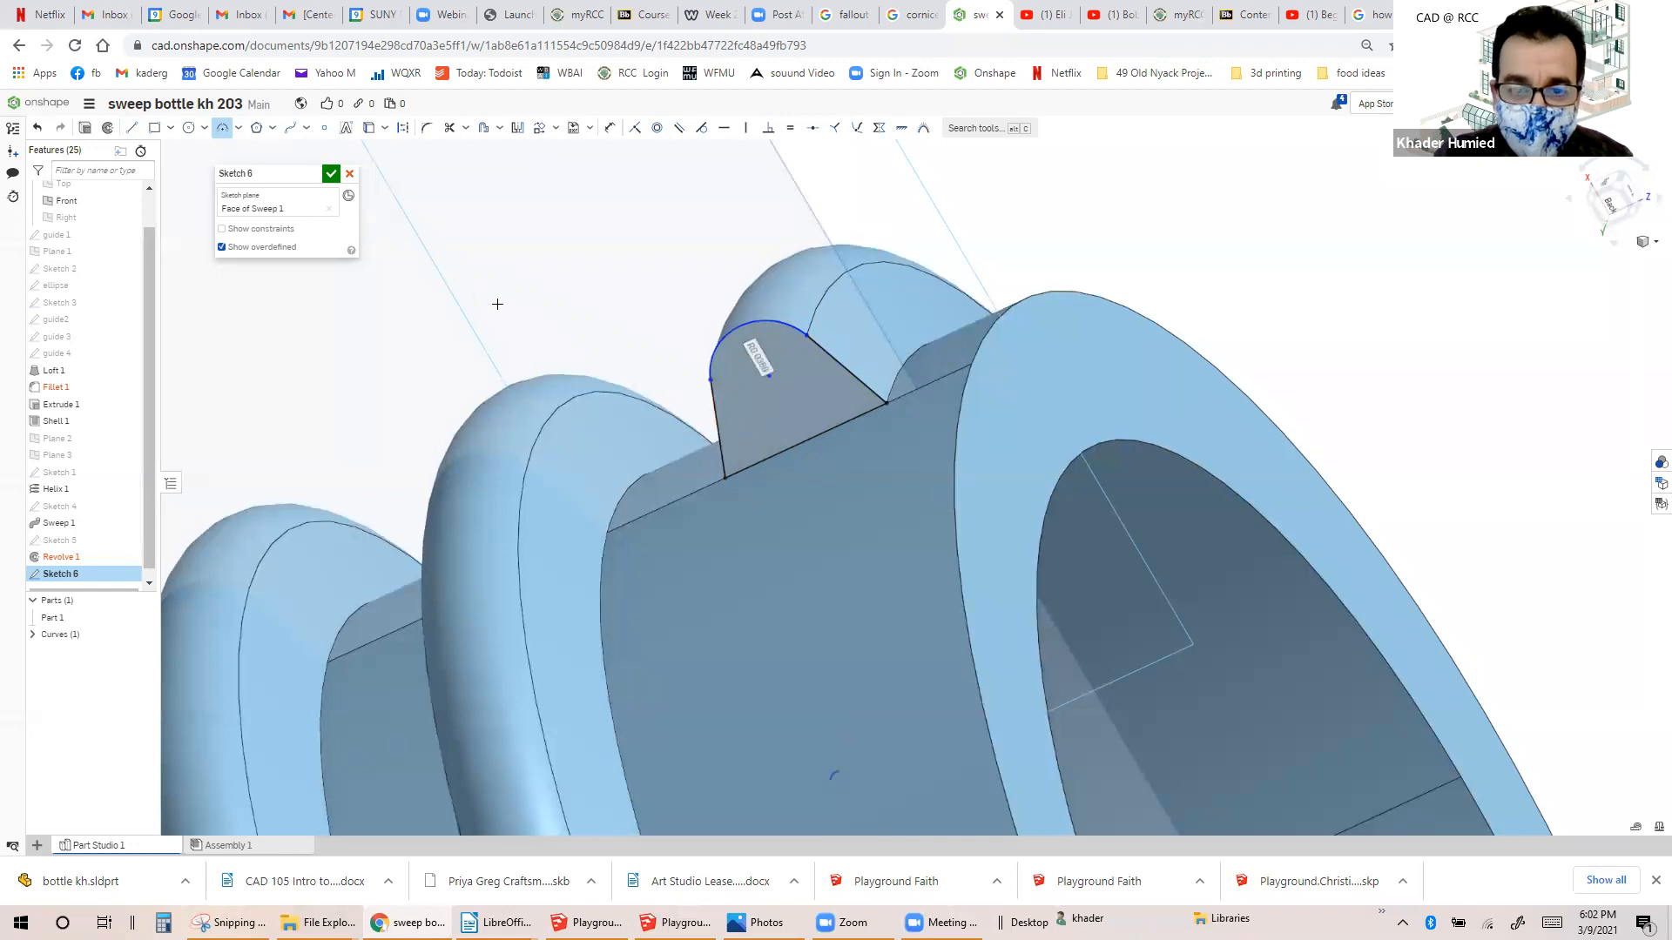
pyautogui.click(331, 175)
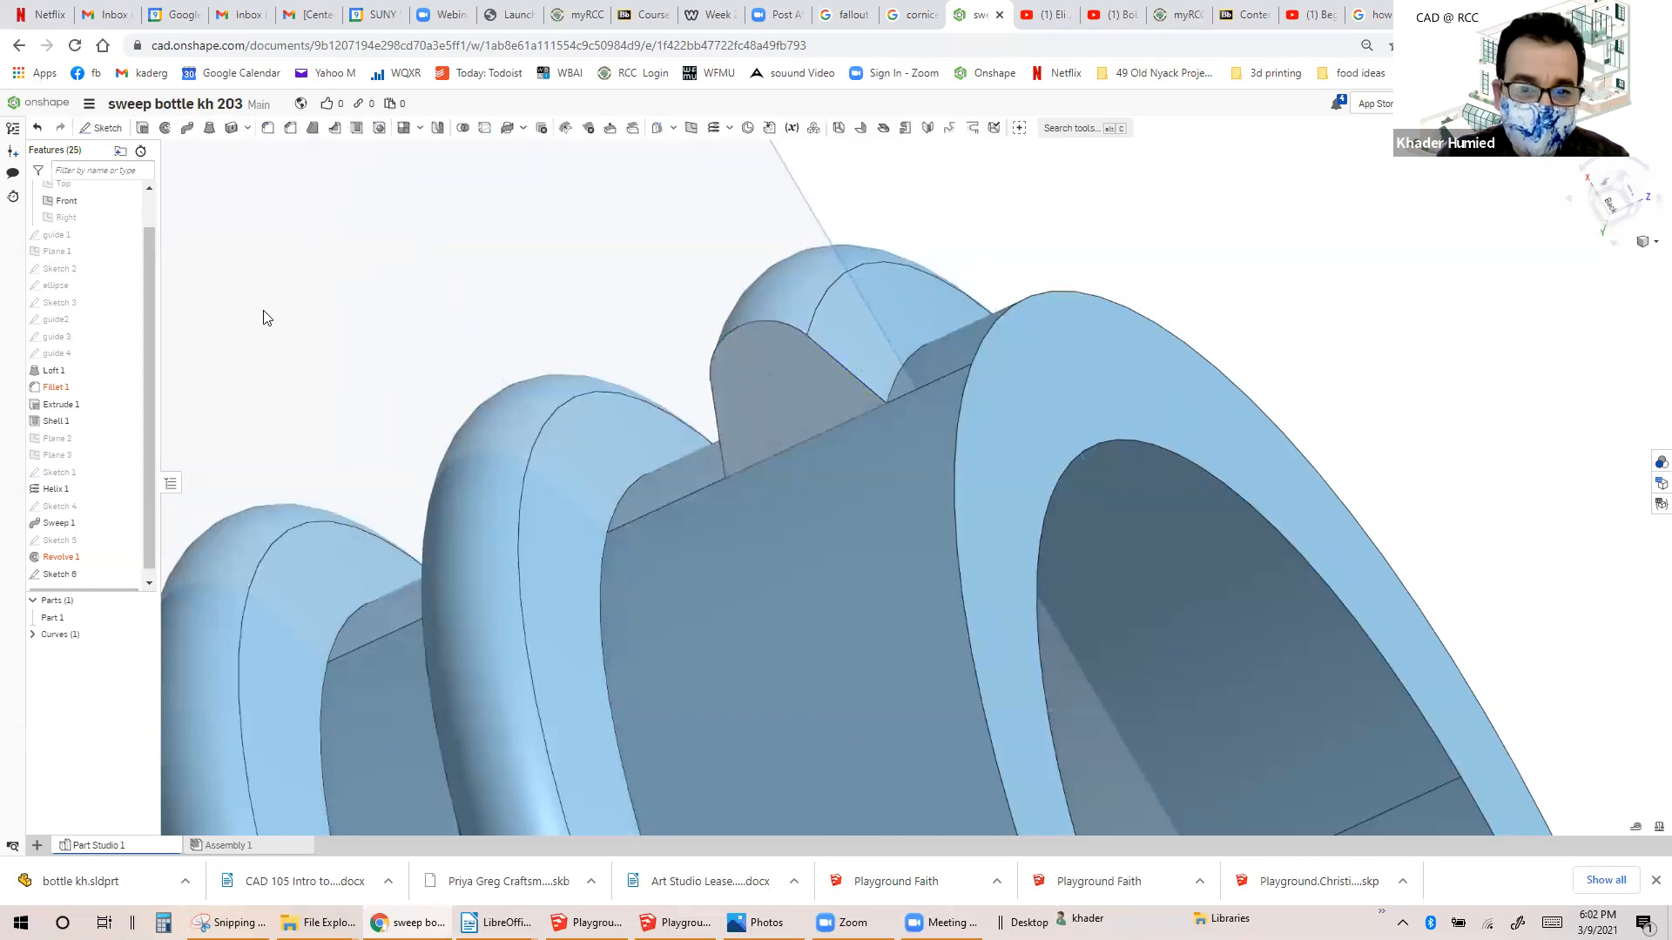
# Revolve the traced profile a full turn about its base edge, adding it to Part 1 to round off the thread end.
pyautogui.click(57, 575)
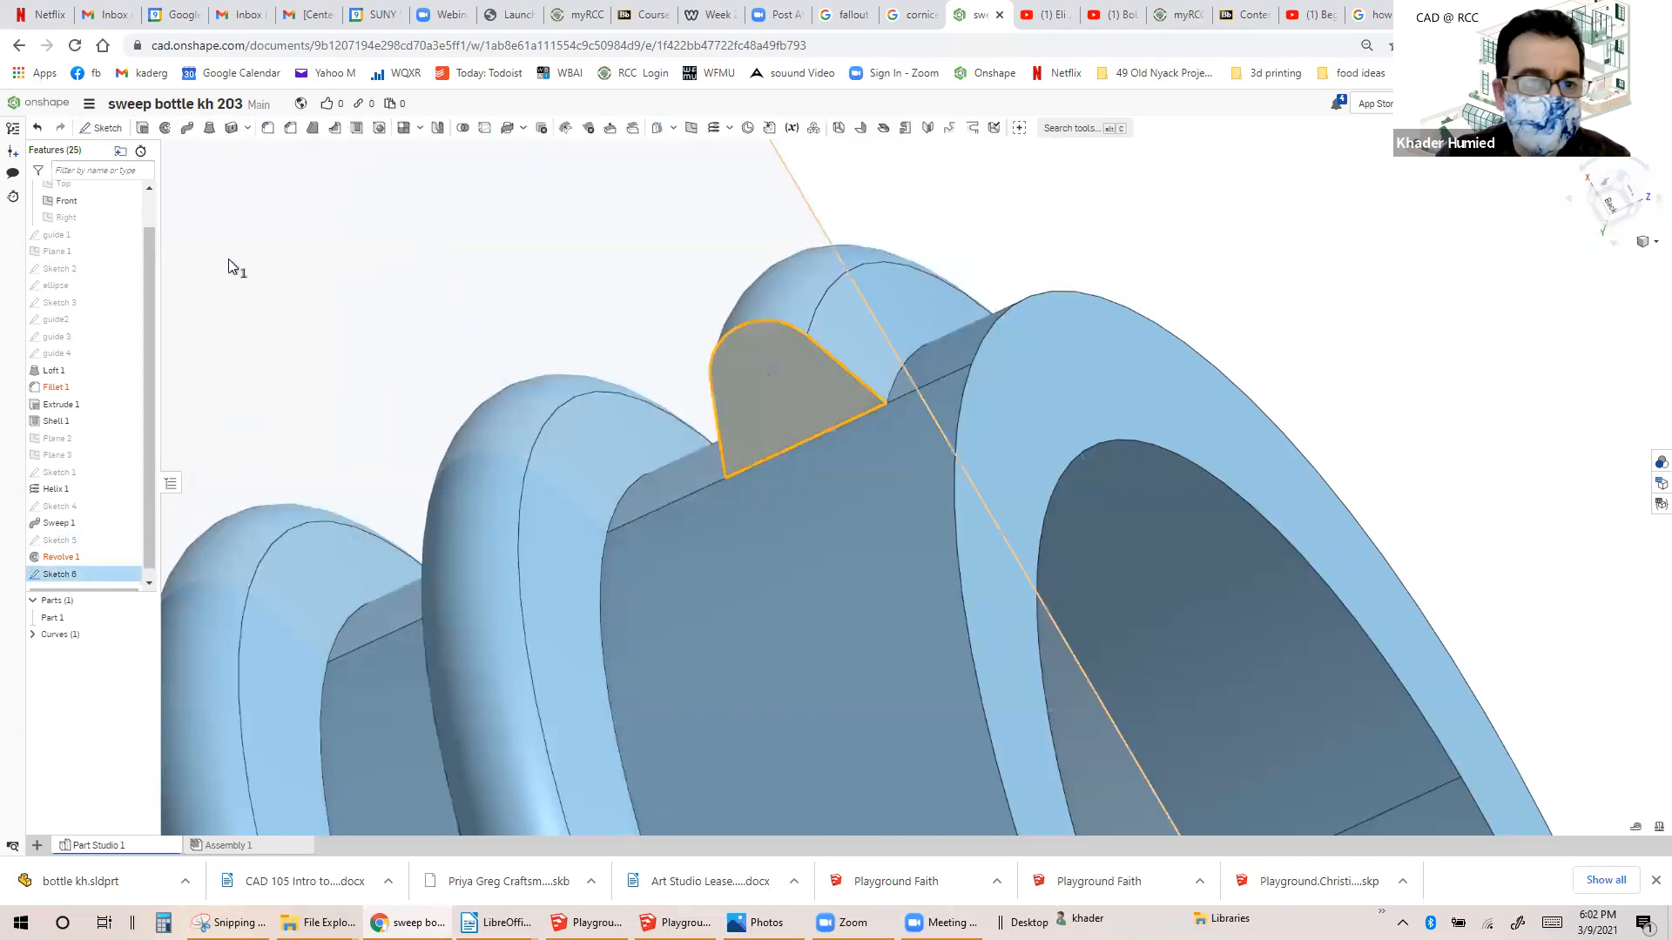
pyautogui.click(167, 129)
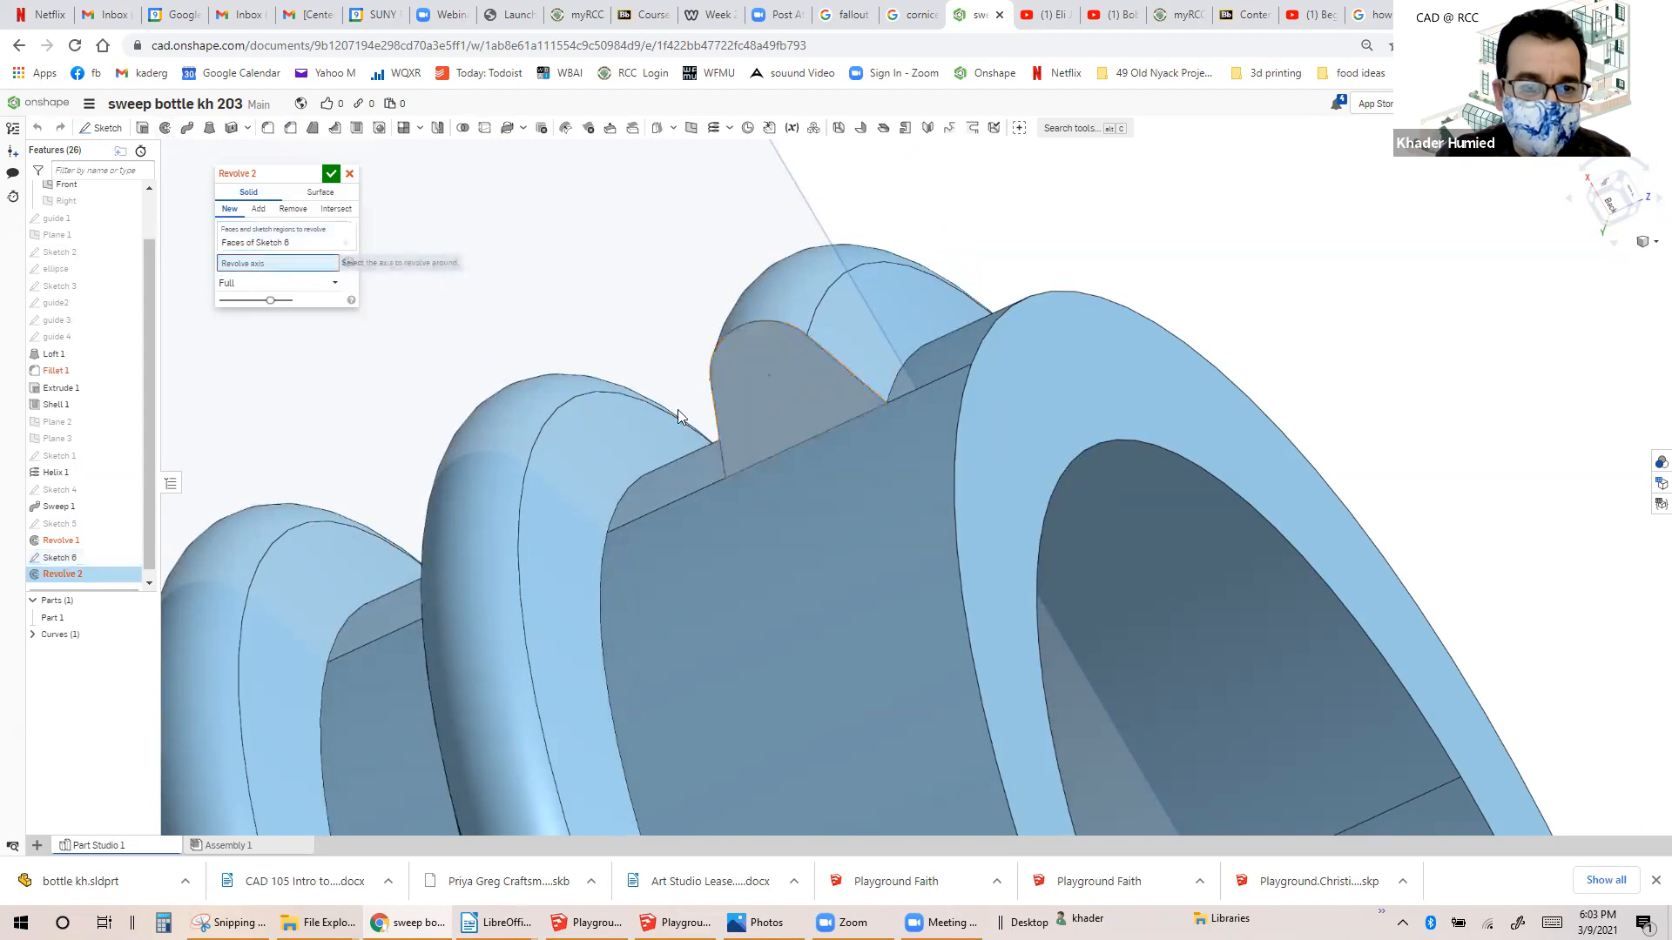
pyautogui.click(809, 441)
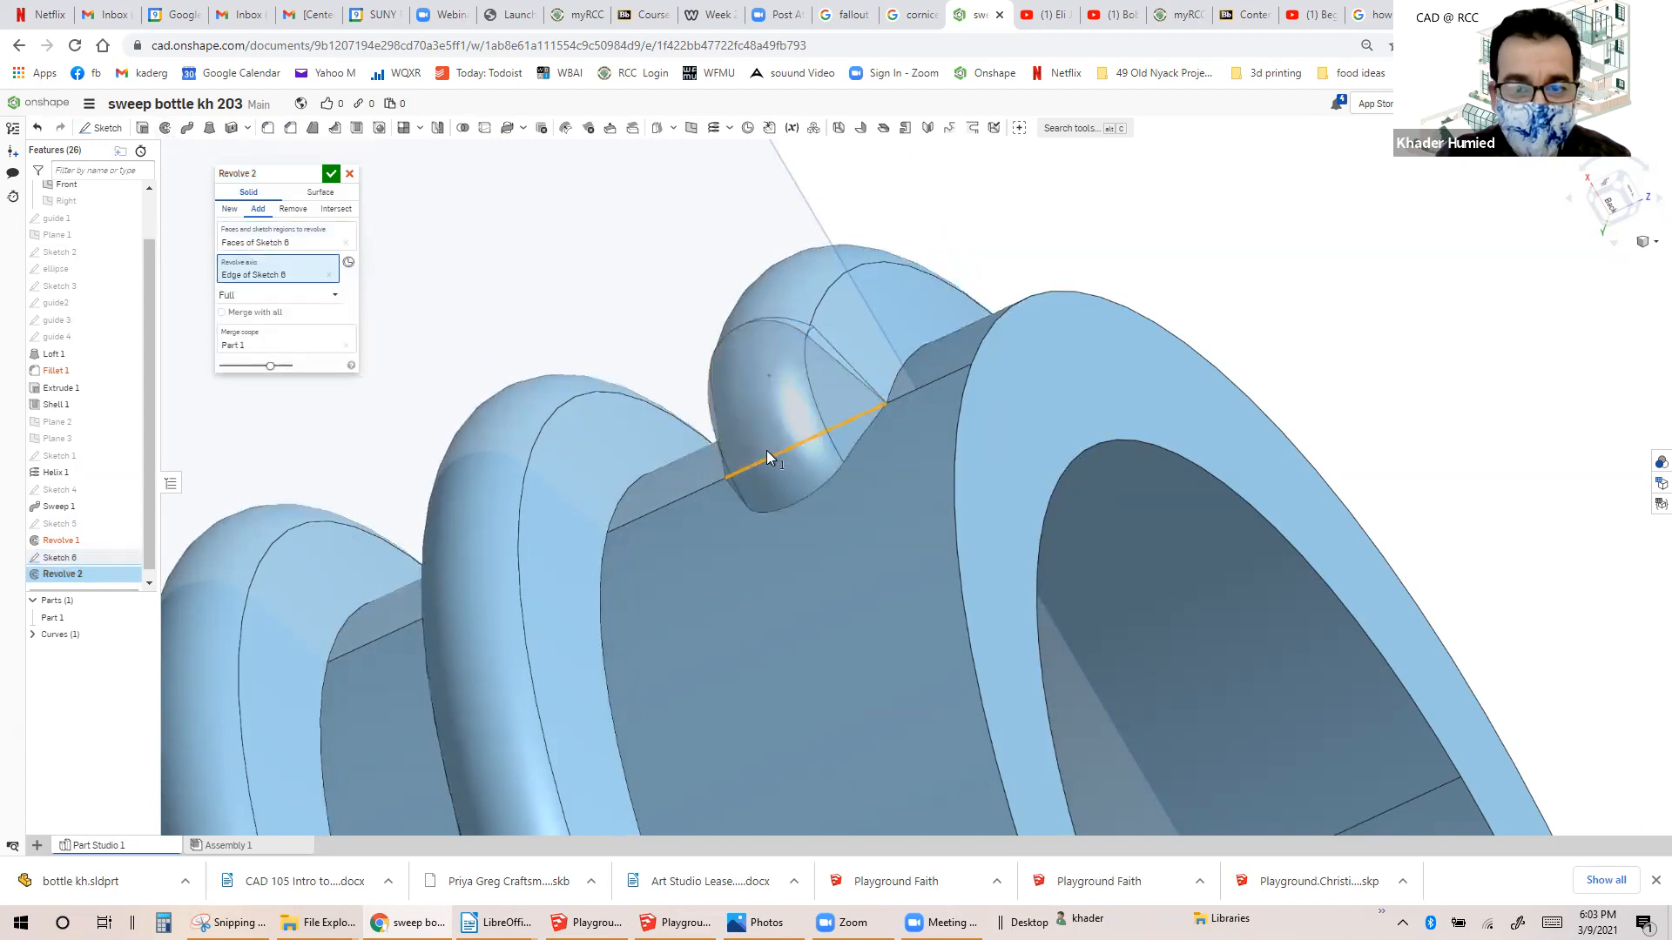
pyautogui.moveTo(498, 315); pyautogui.dragTo(742, 419, button='right')
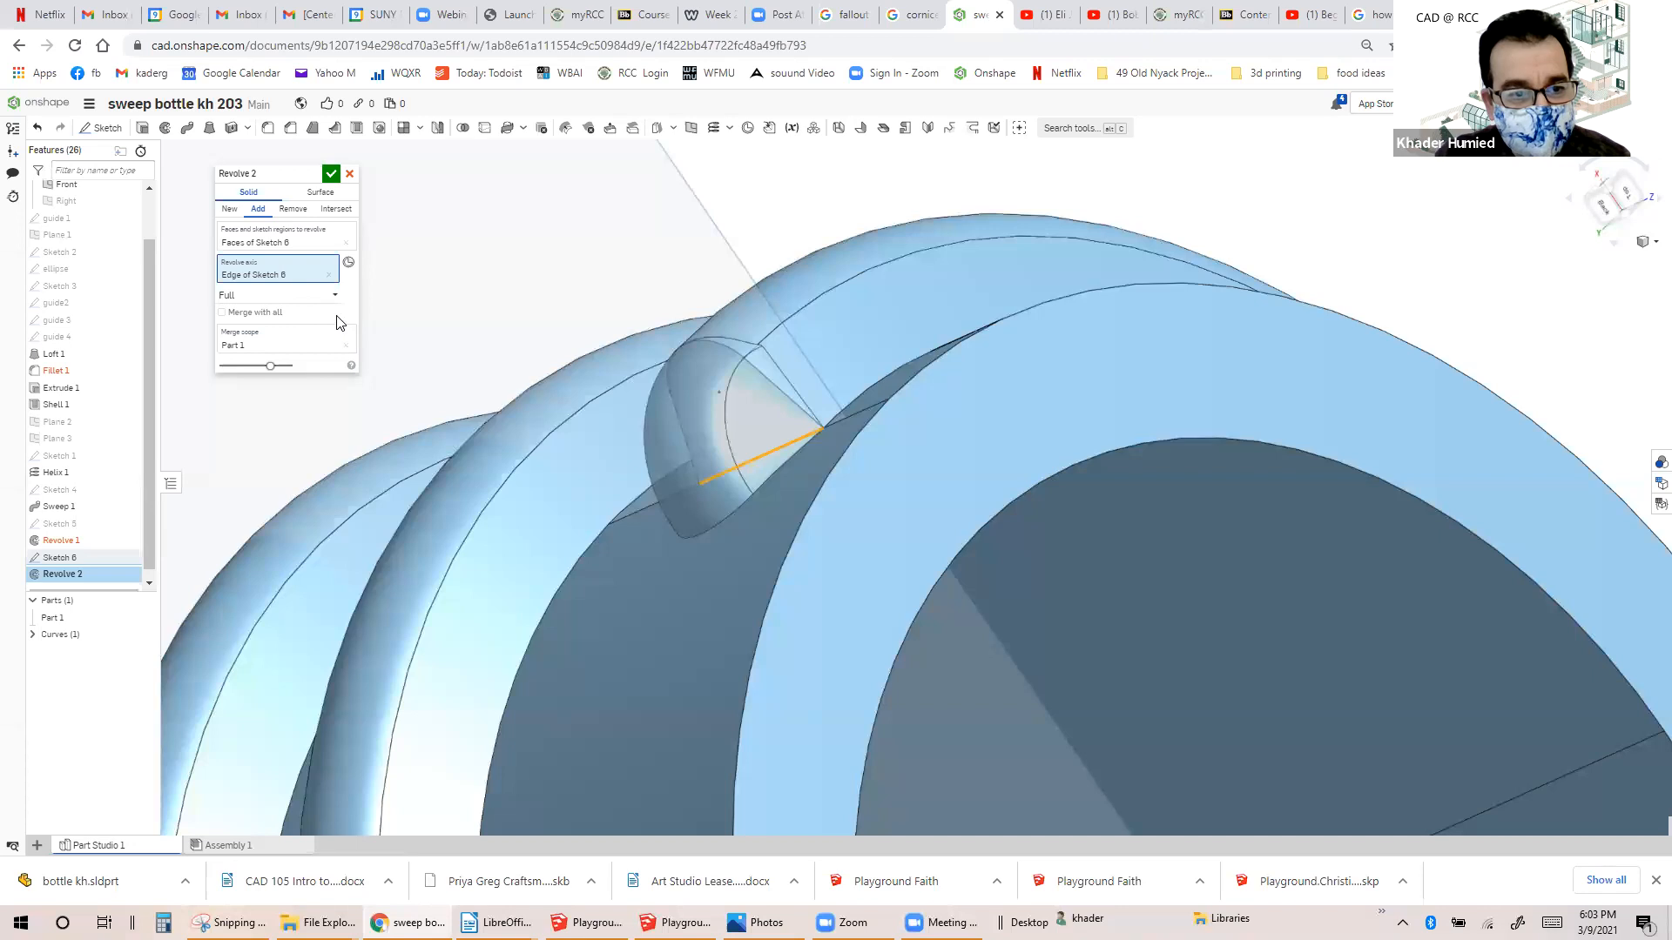
pyautogui.moveTo(640, 311); pyautogui.dragTo(787, 311, button='right')
pyautogui.scroll(-3, 787, 311)
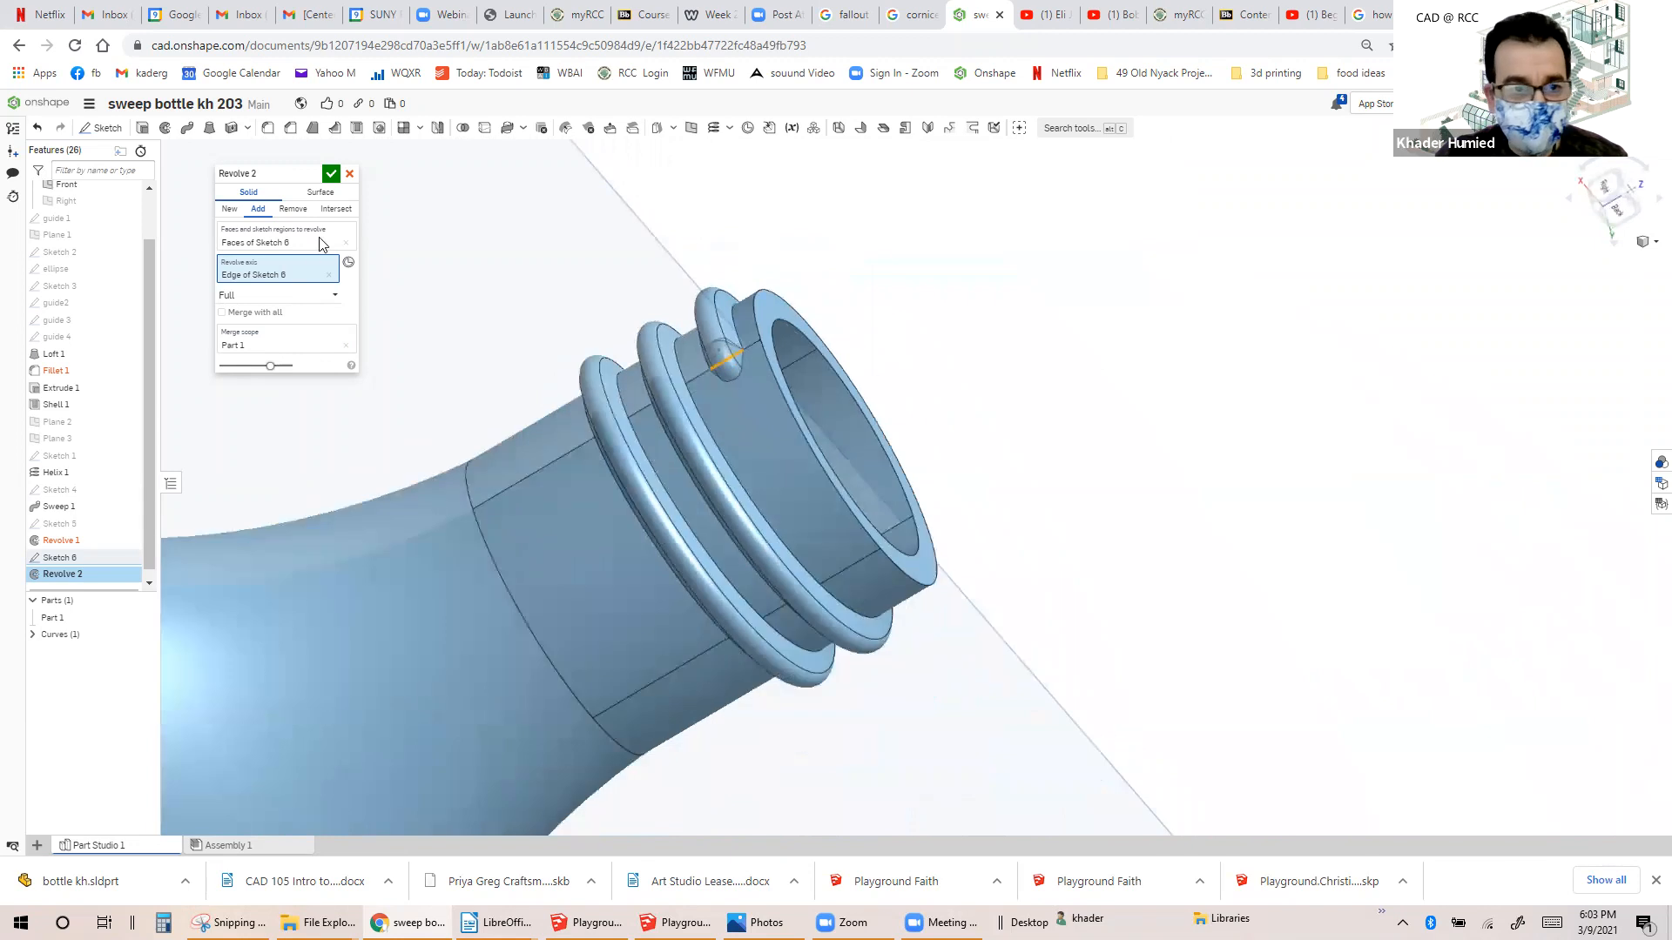
pyautogui.click(331, 173)
# Examine the whole bottle and its threaded neck from the front and side.
pyautogui.moveTo(1019, 396); pyautogui.dragTo(766, 357, button='right')
pyautogui.scroll(-5, 762, 355)
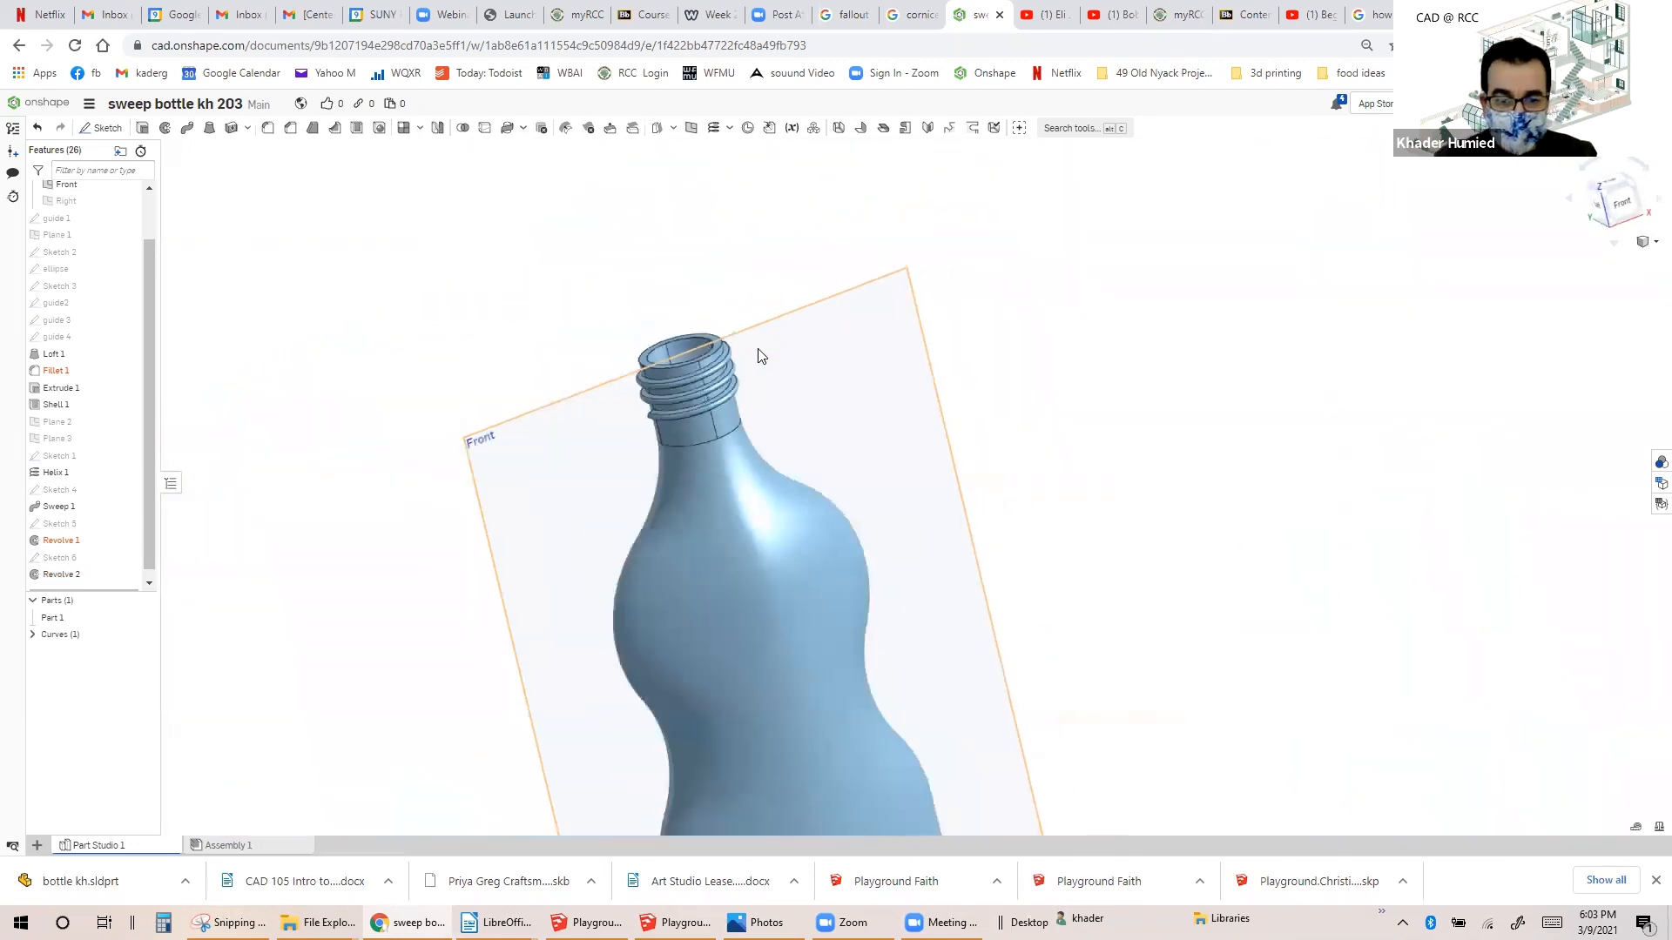
pyautogui.moveTo(790, 442); pyautogui.dragTo(817, 442, button='right')
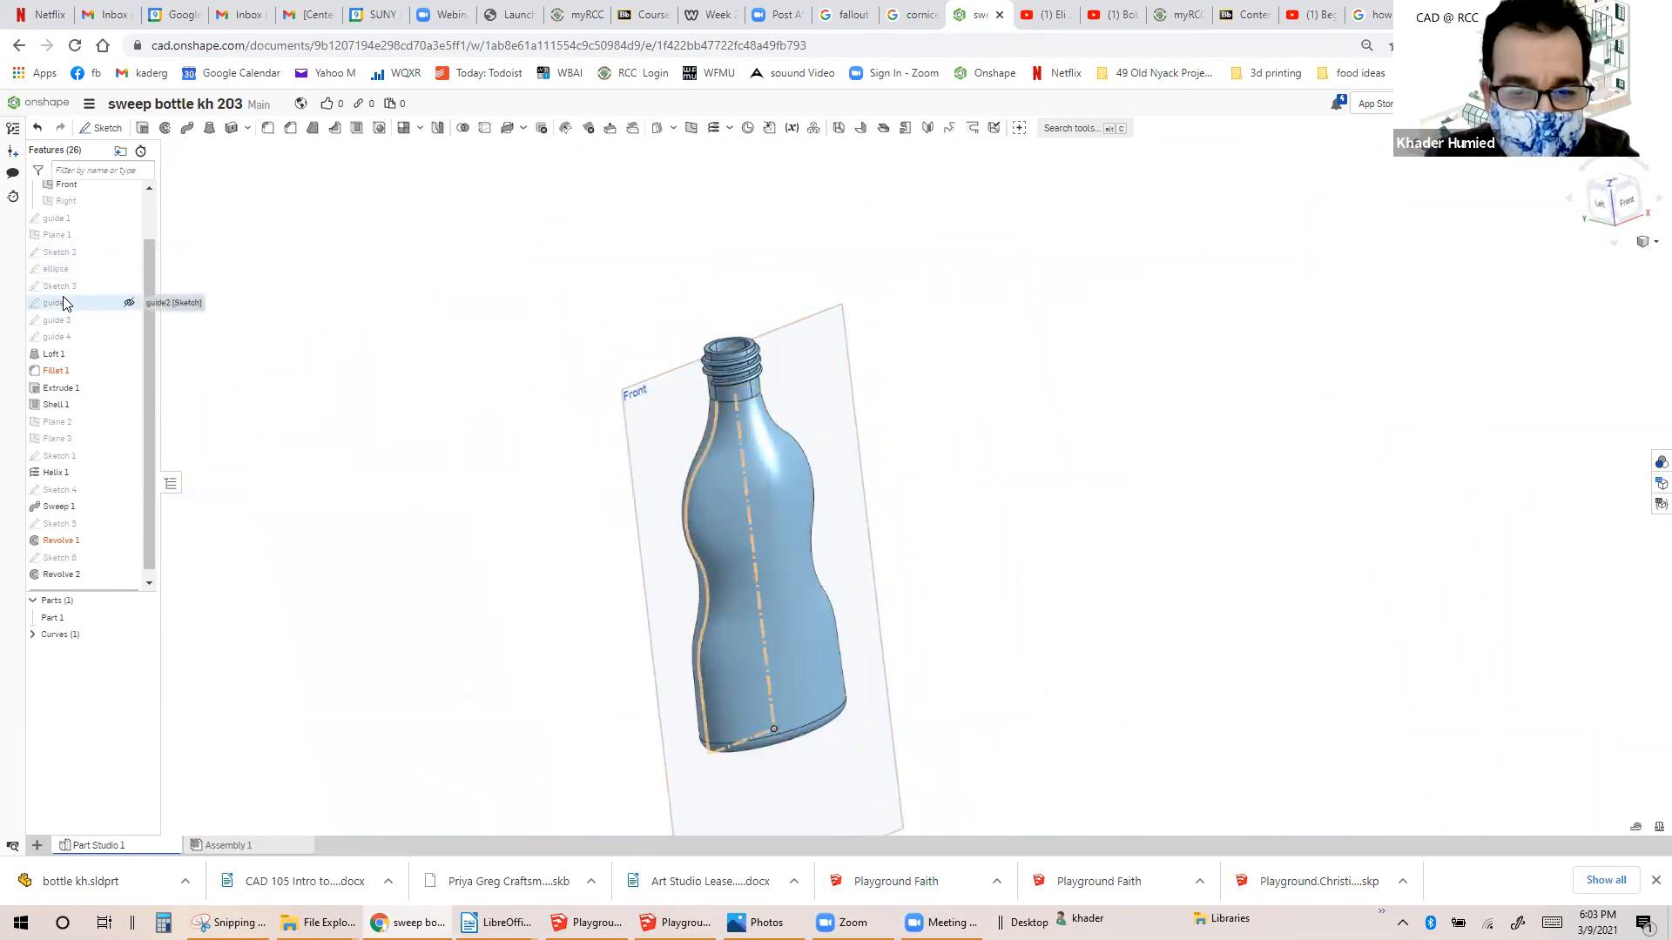
pyautogui.moveTo(481, 317); pyautogui.dragTo(563, 339, button='right')
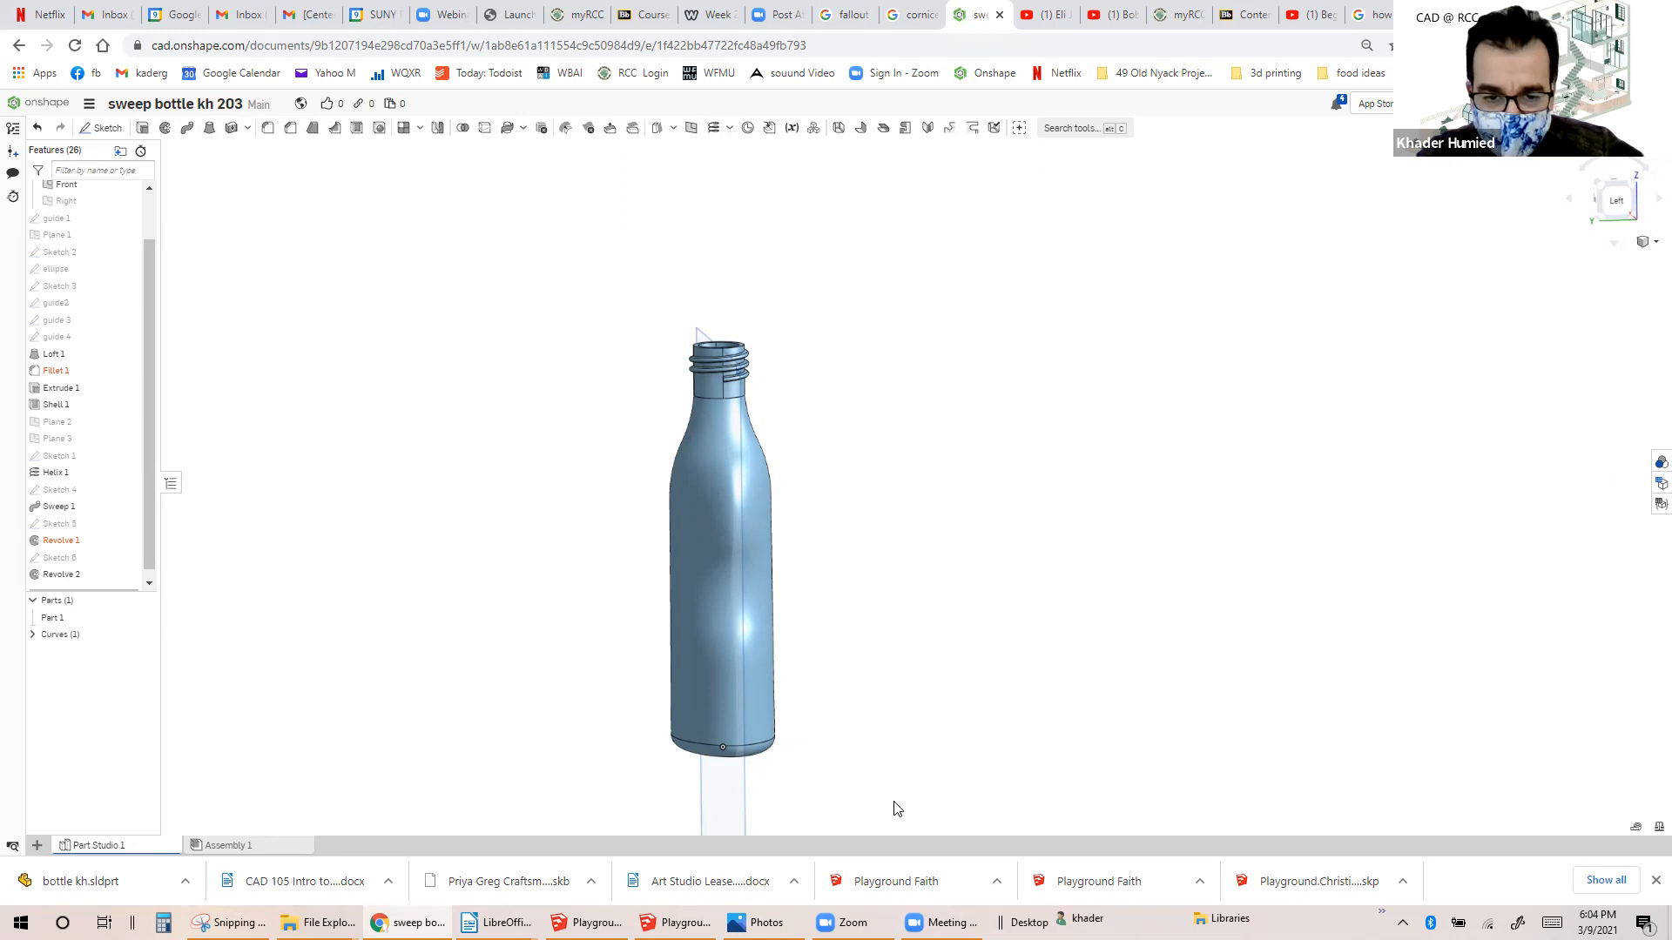
pyautogui.moveTo(823, 509); pyautogui.dragTo(578, 566, button='right')
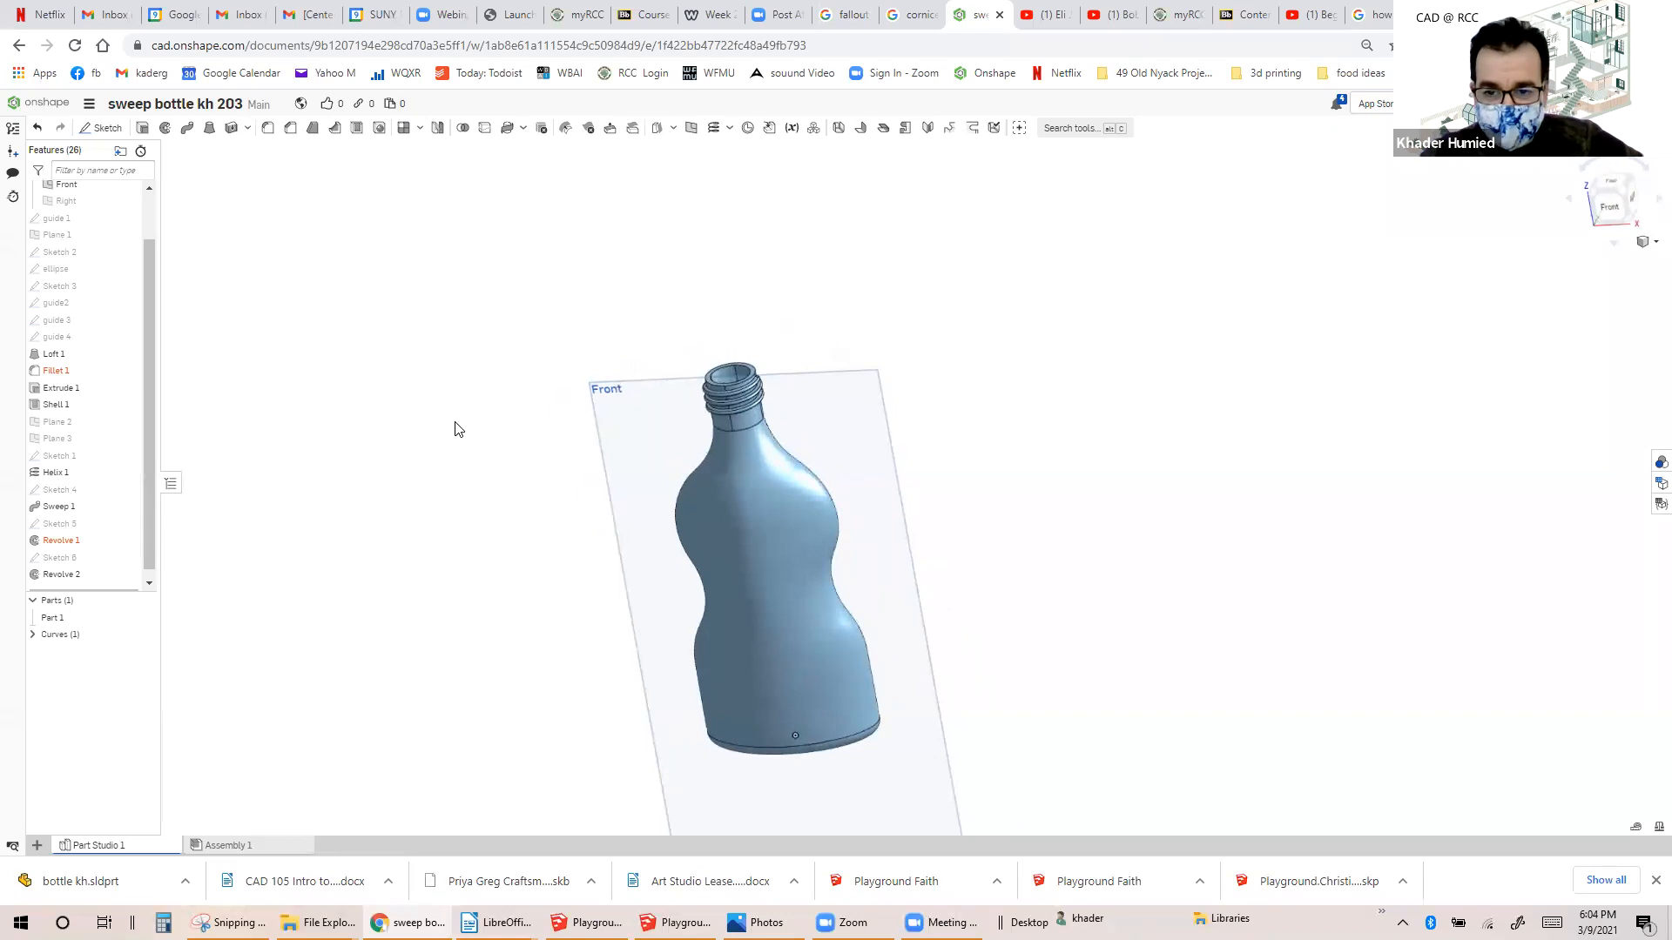
pyautogui.moveTo(812, 484); pyautogui.dragTo(826, 323, button='middle')
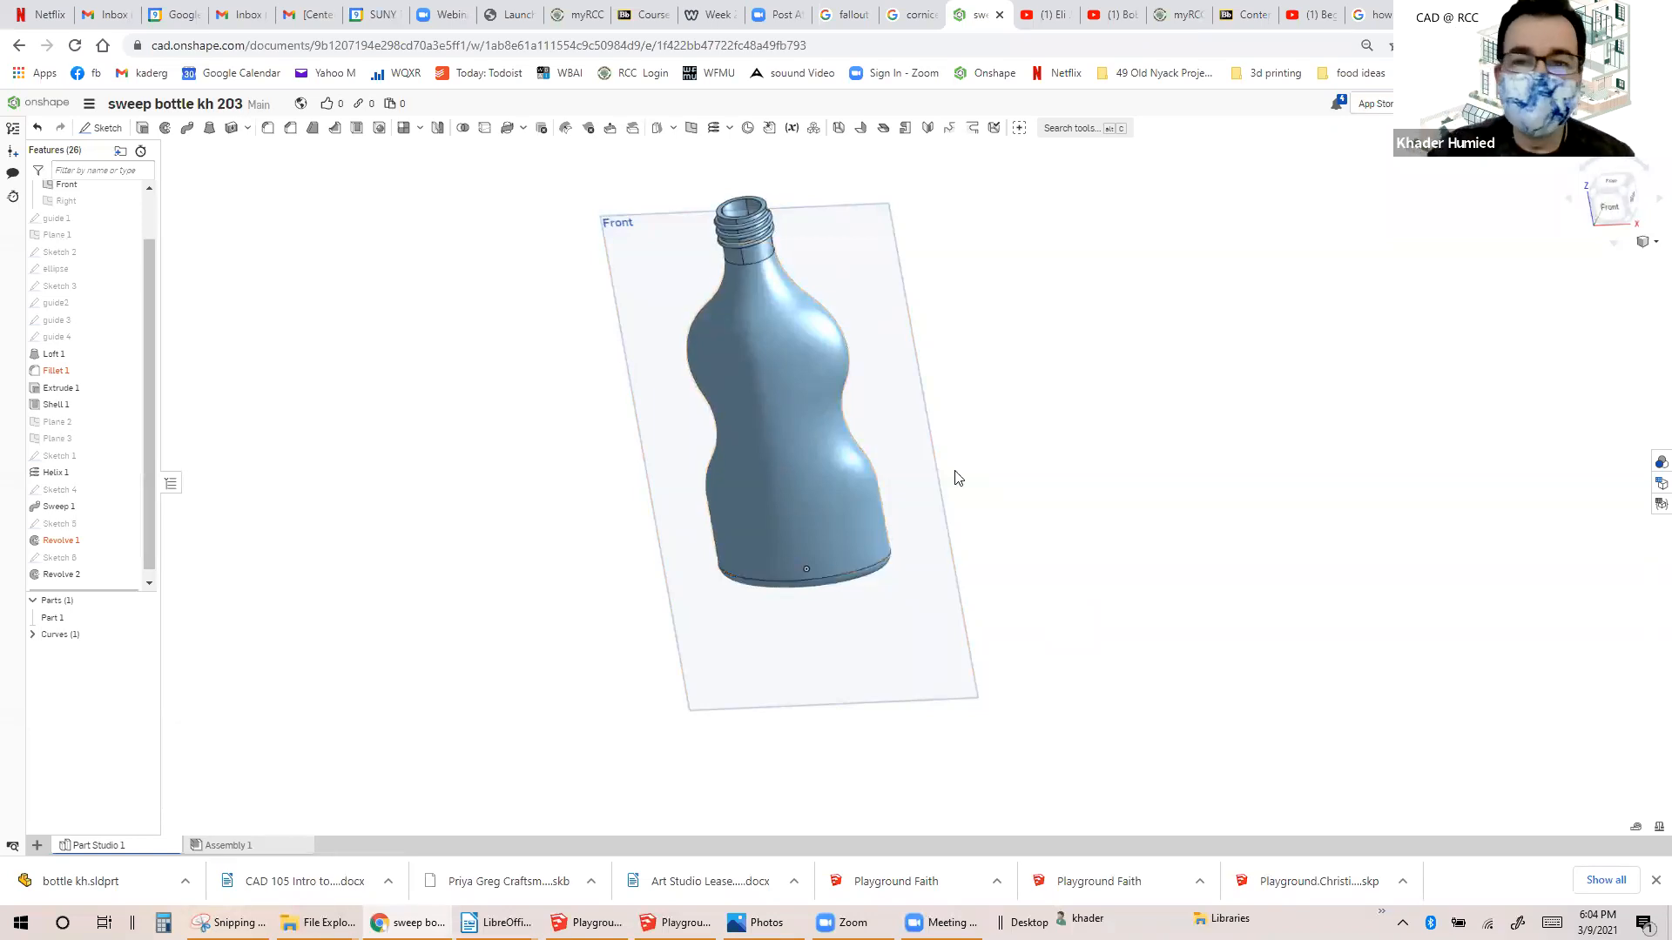
# Switch to the Blackboard course site and open the Courses page.
pyautogui.click(1243, 15)
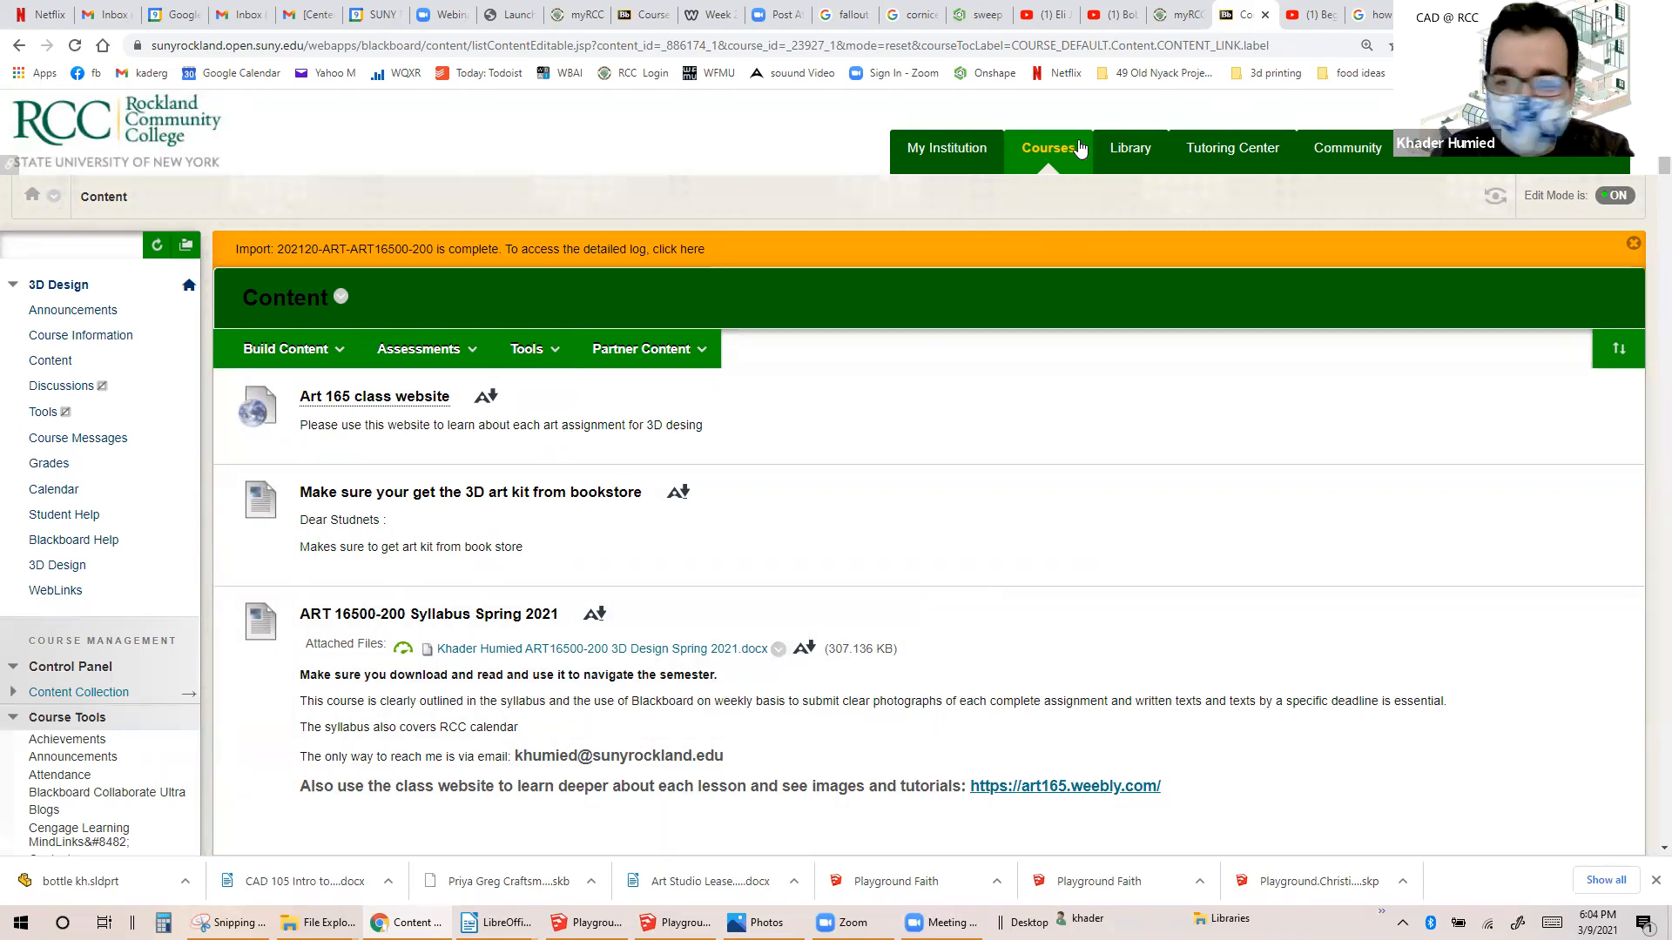
pyautogui.click(1076, 150)
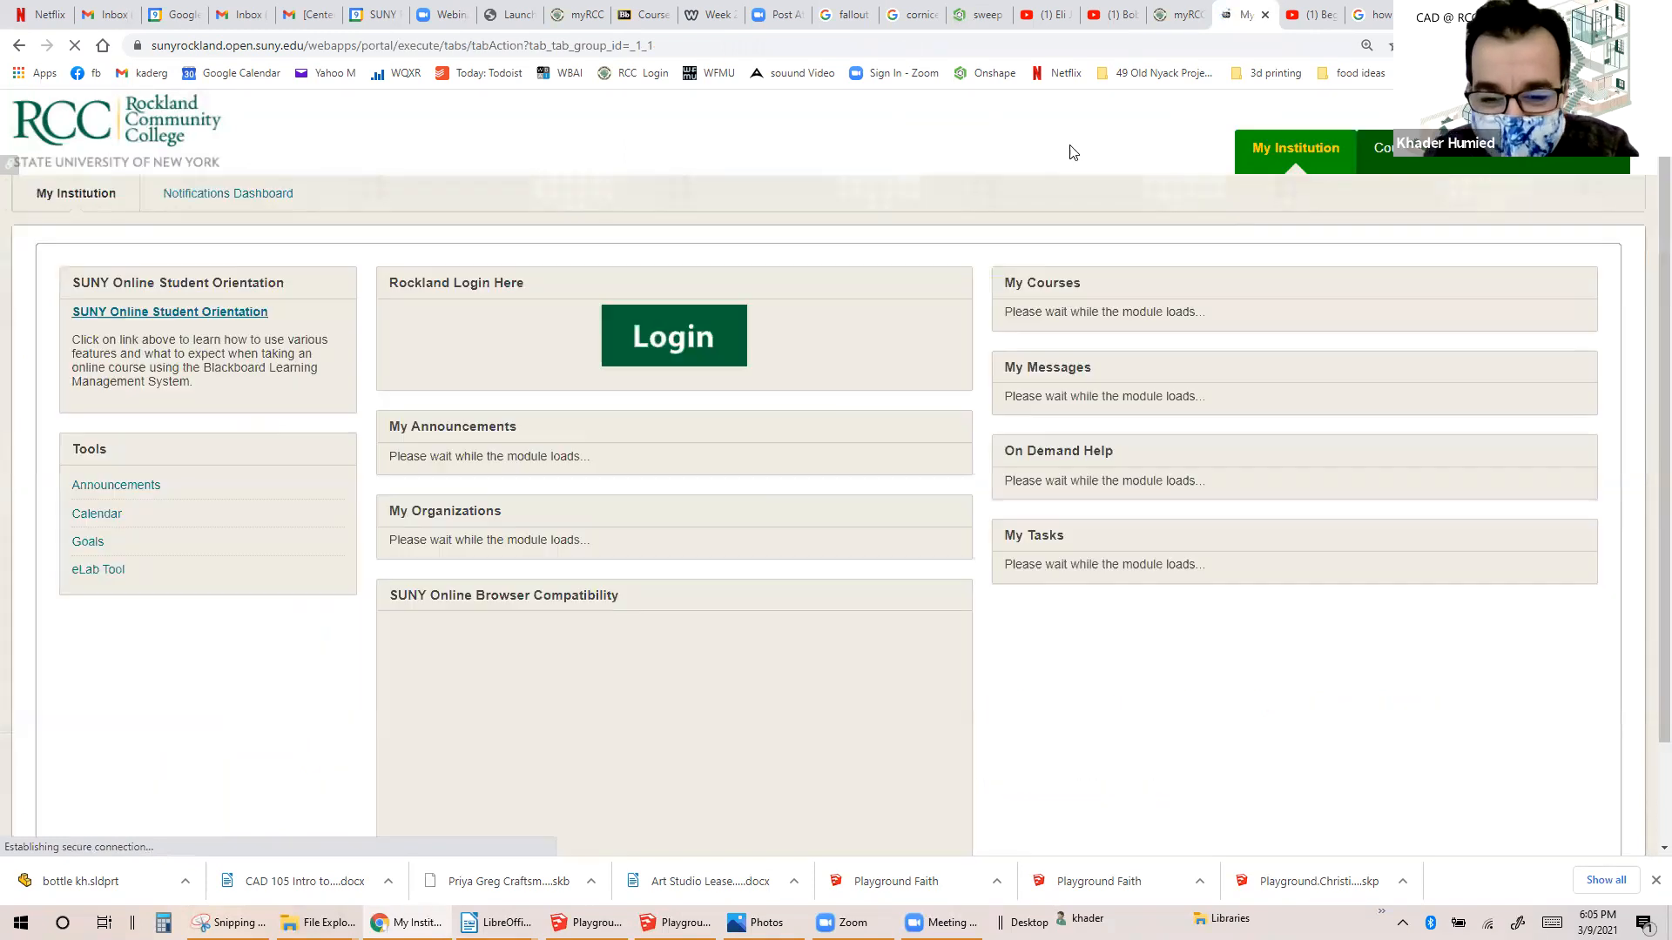